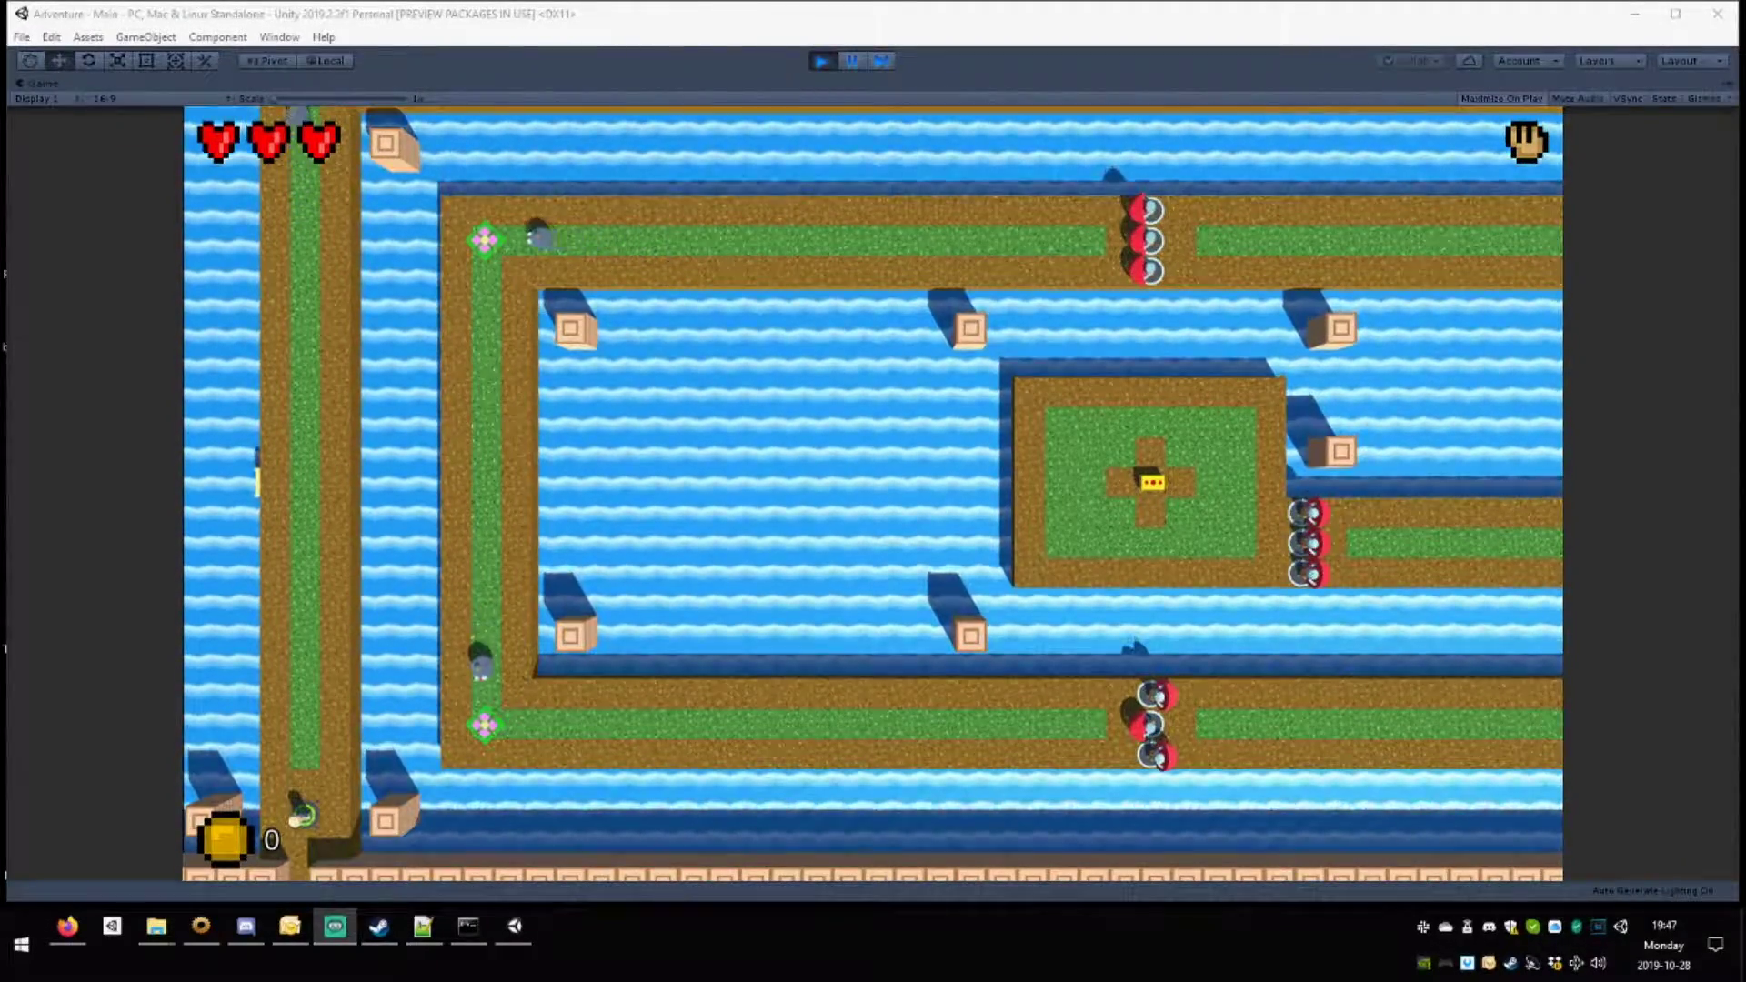
Walk the character in the running game south from the water level, down the walled passage and into the grass field.
left_click(1165, 622)
key("Down")
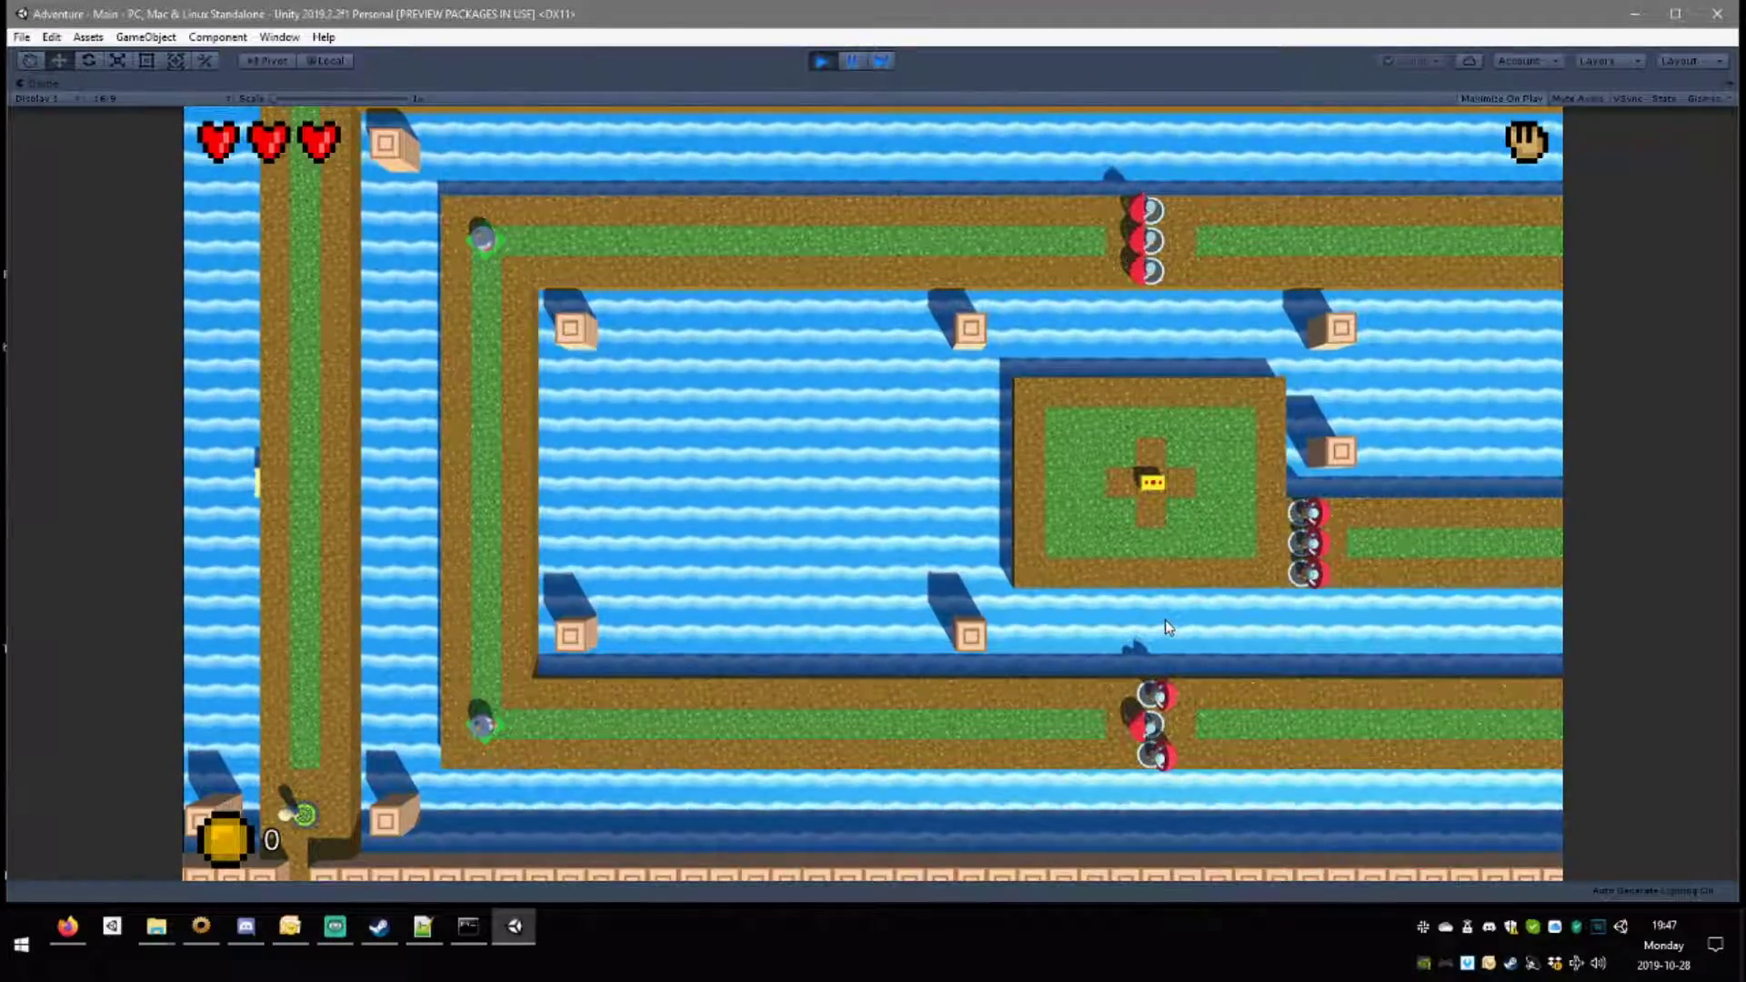
key("Down")
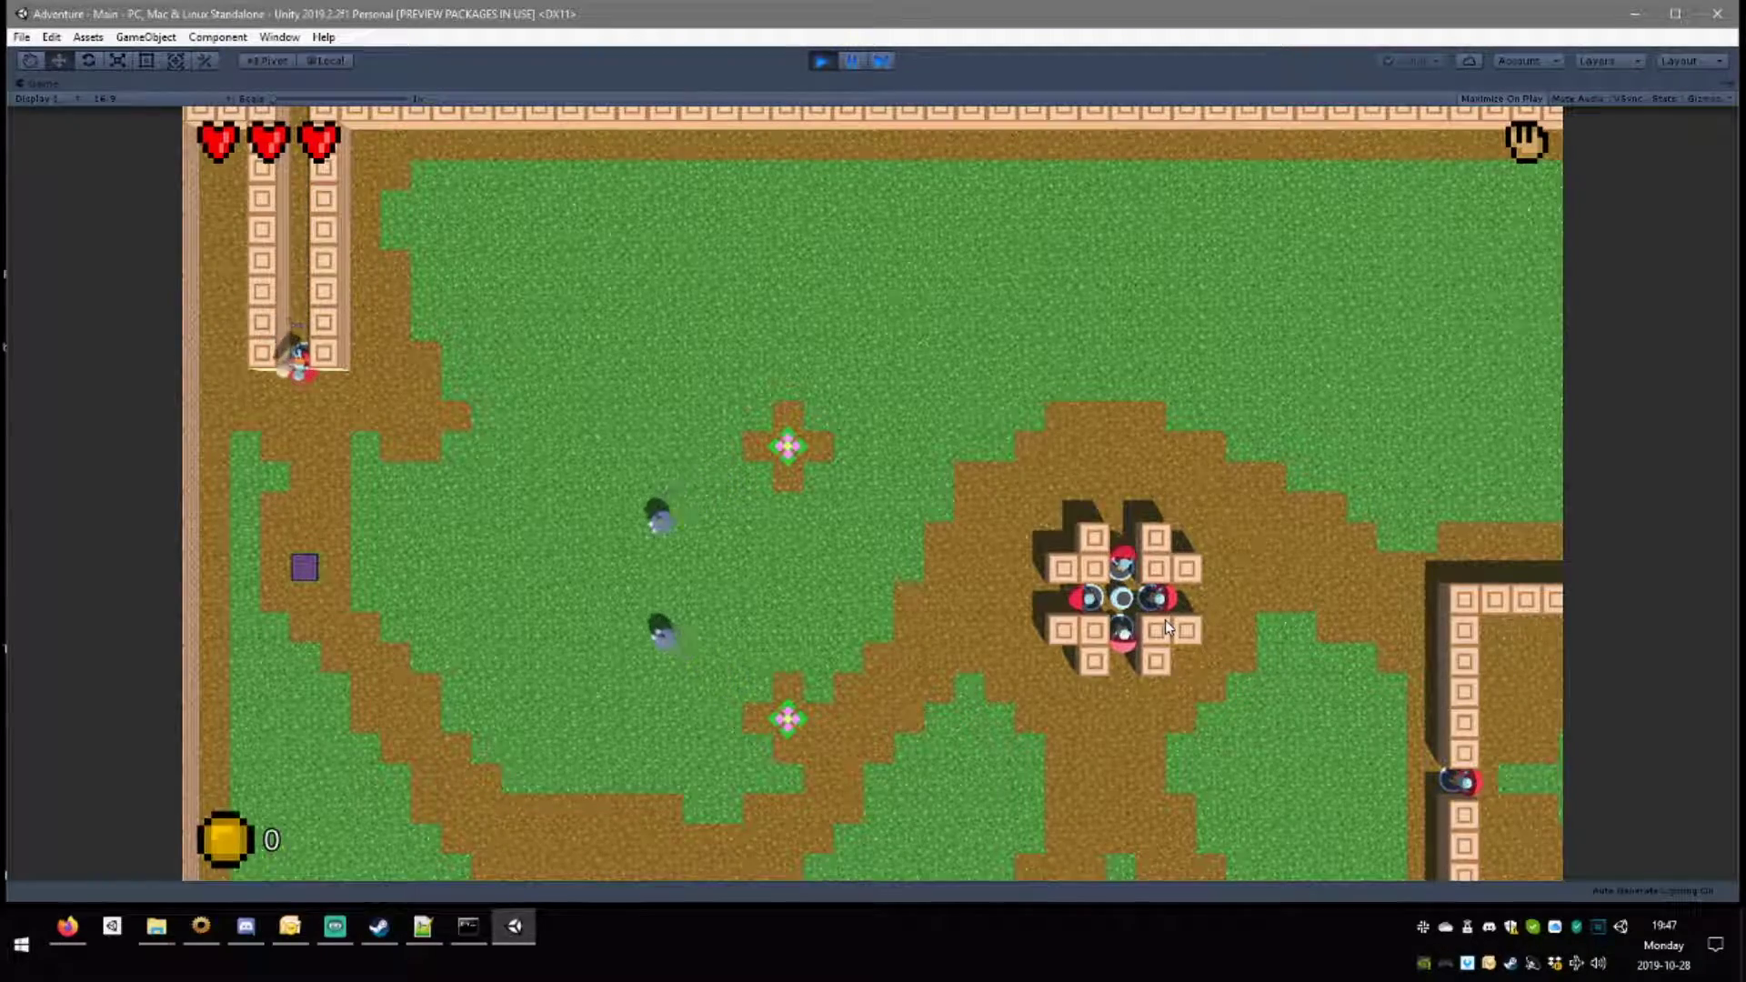
key("Down")
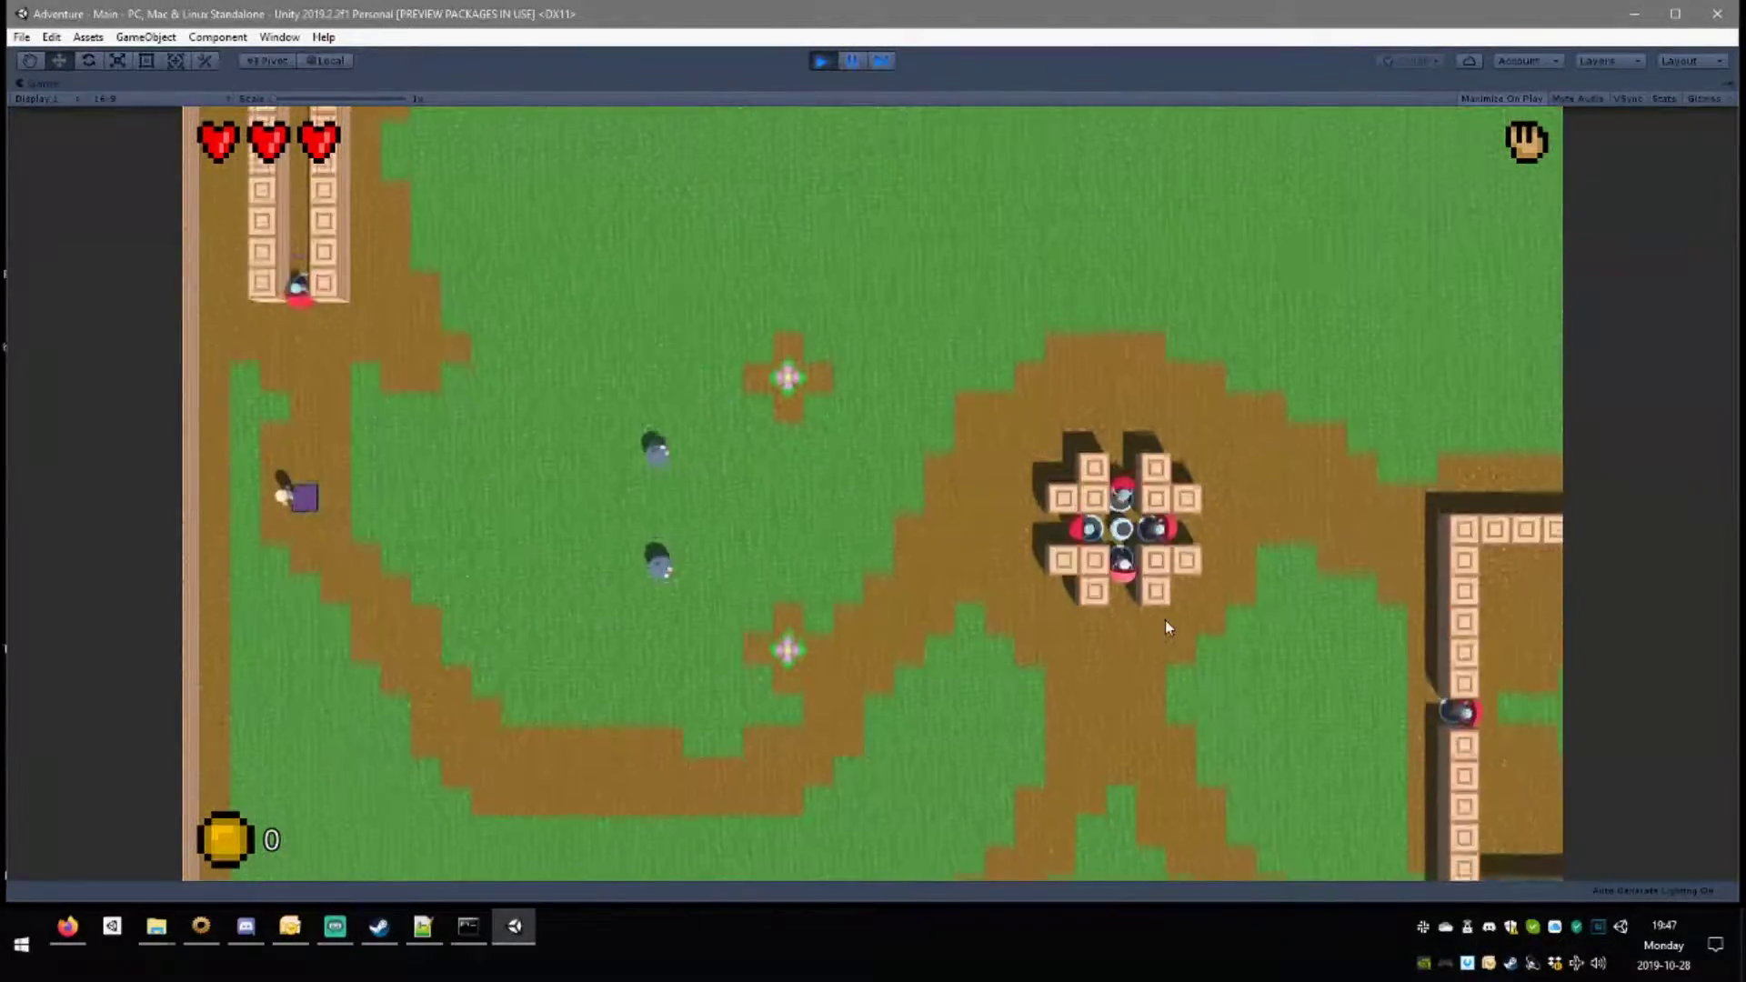
key("Down")
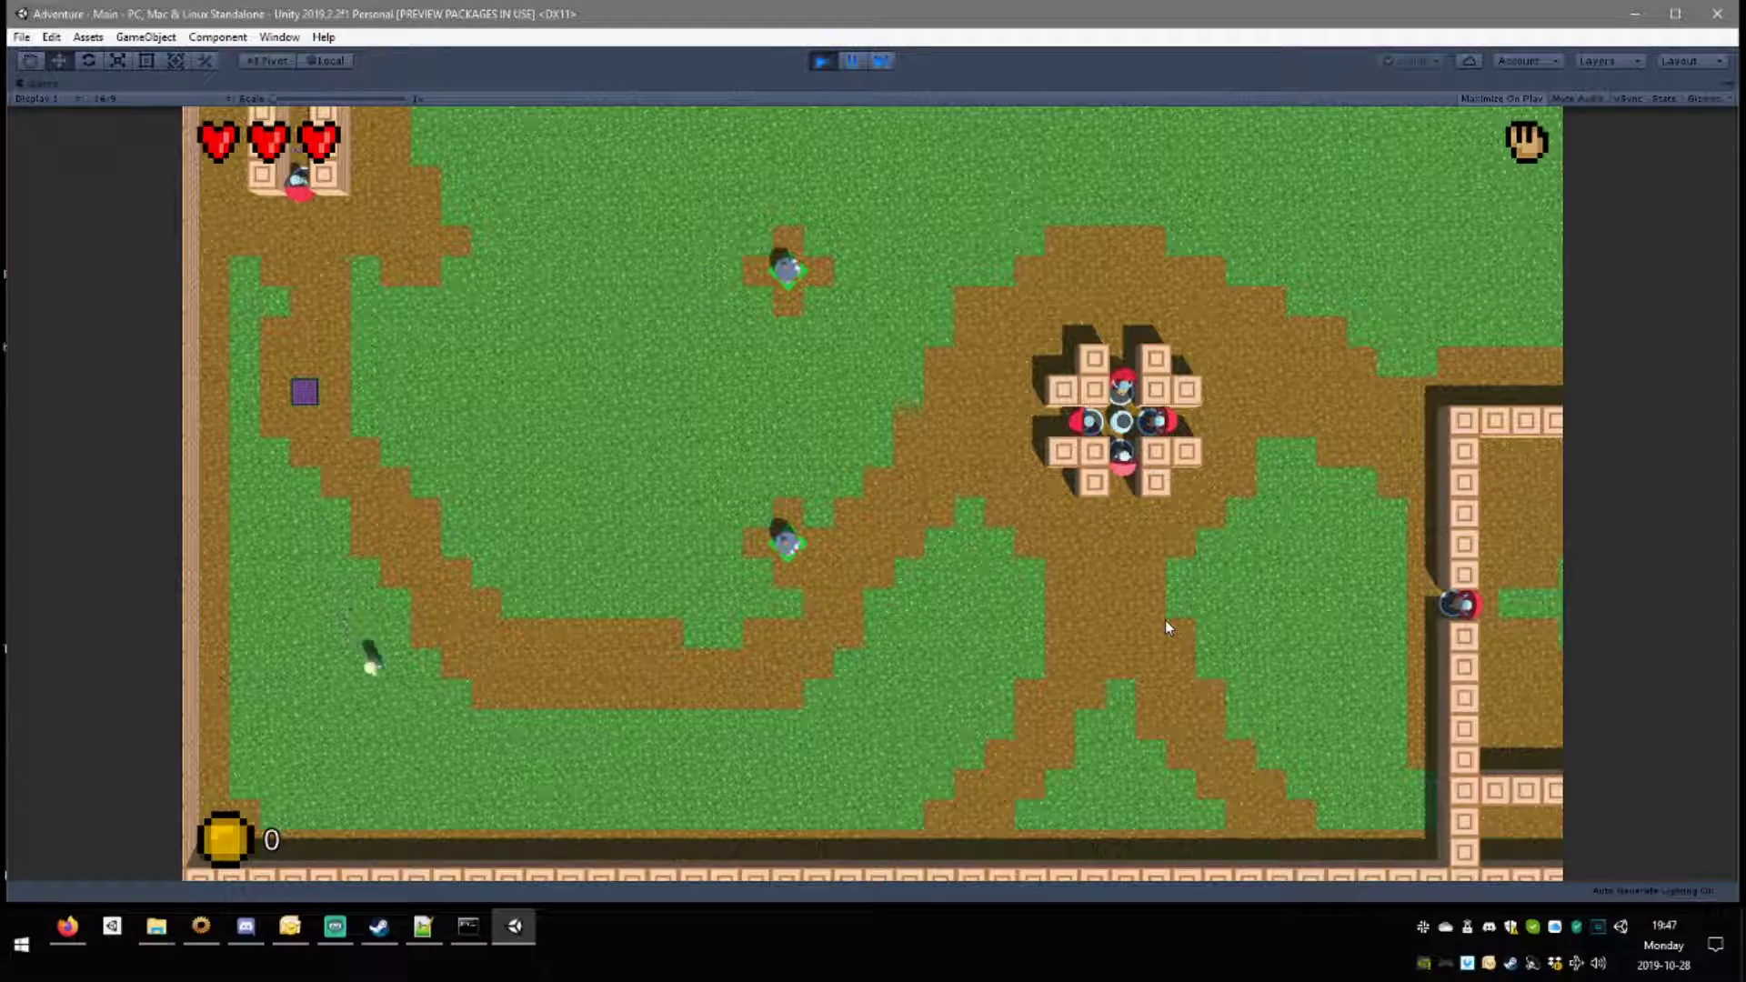
key("Right")
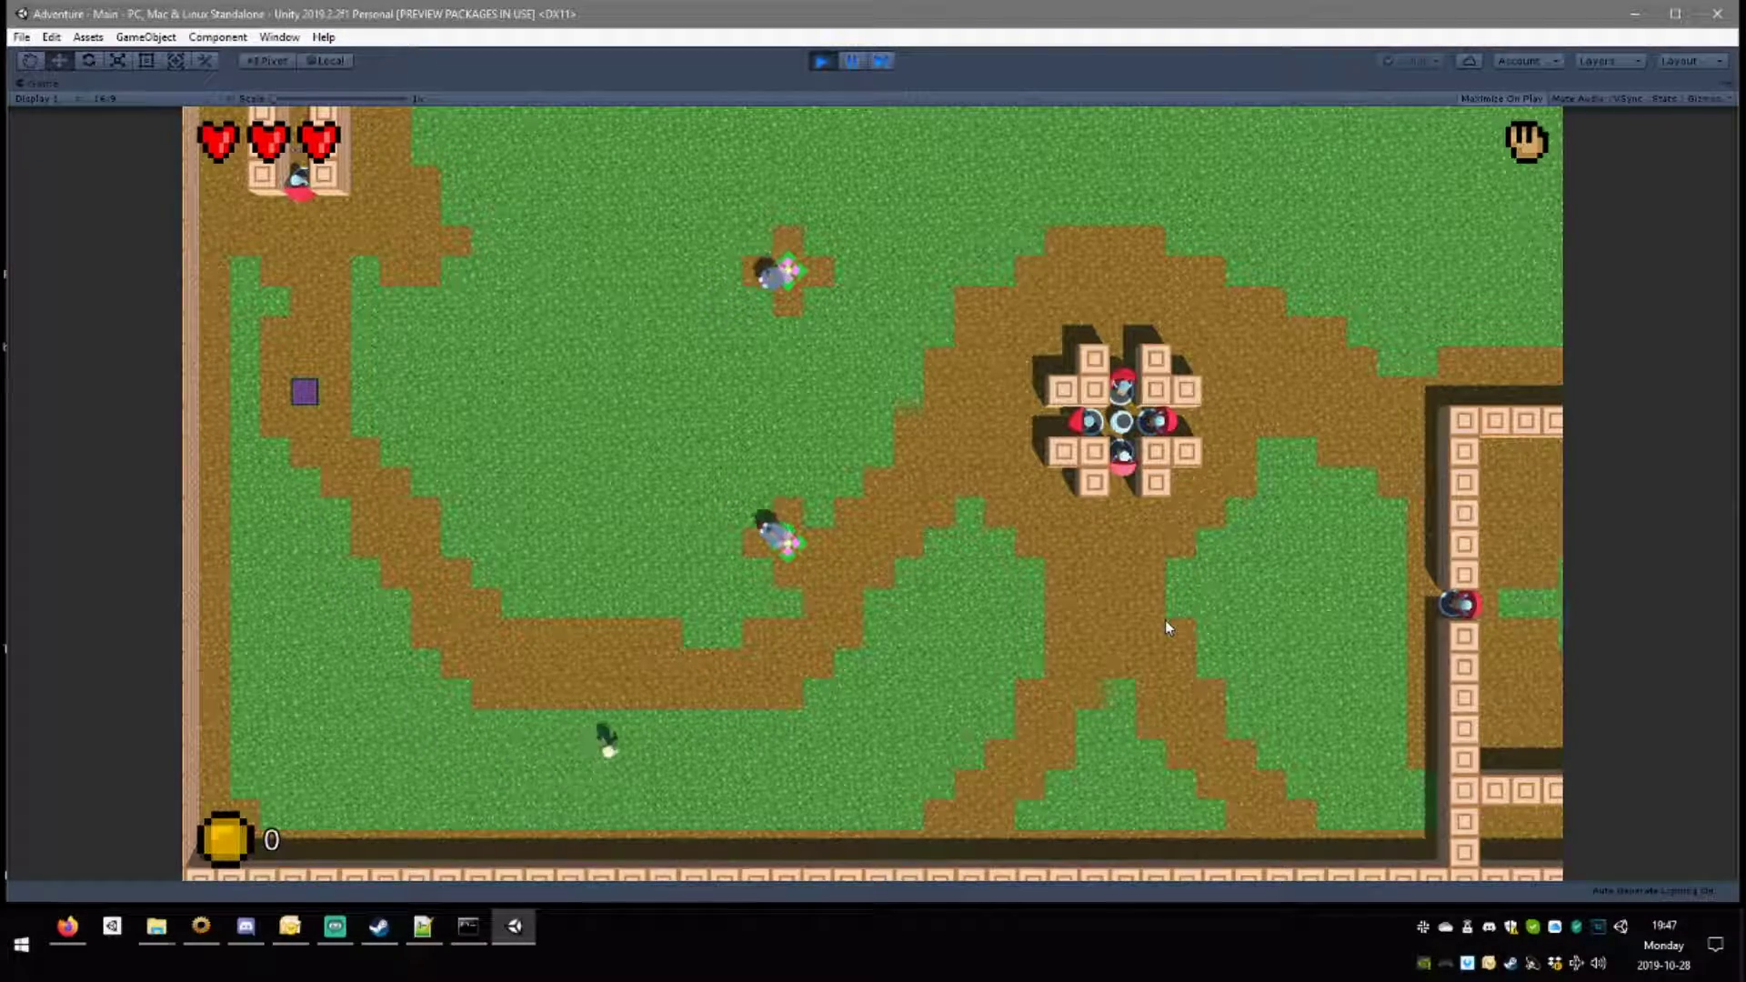
Approach the lower bomb enemy in the grass field and launch it toward the block cluster.
key("Up")
key("Right")
key("Up")
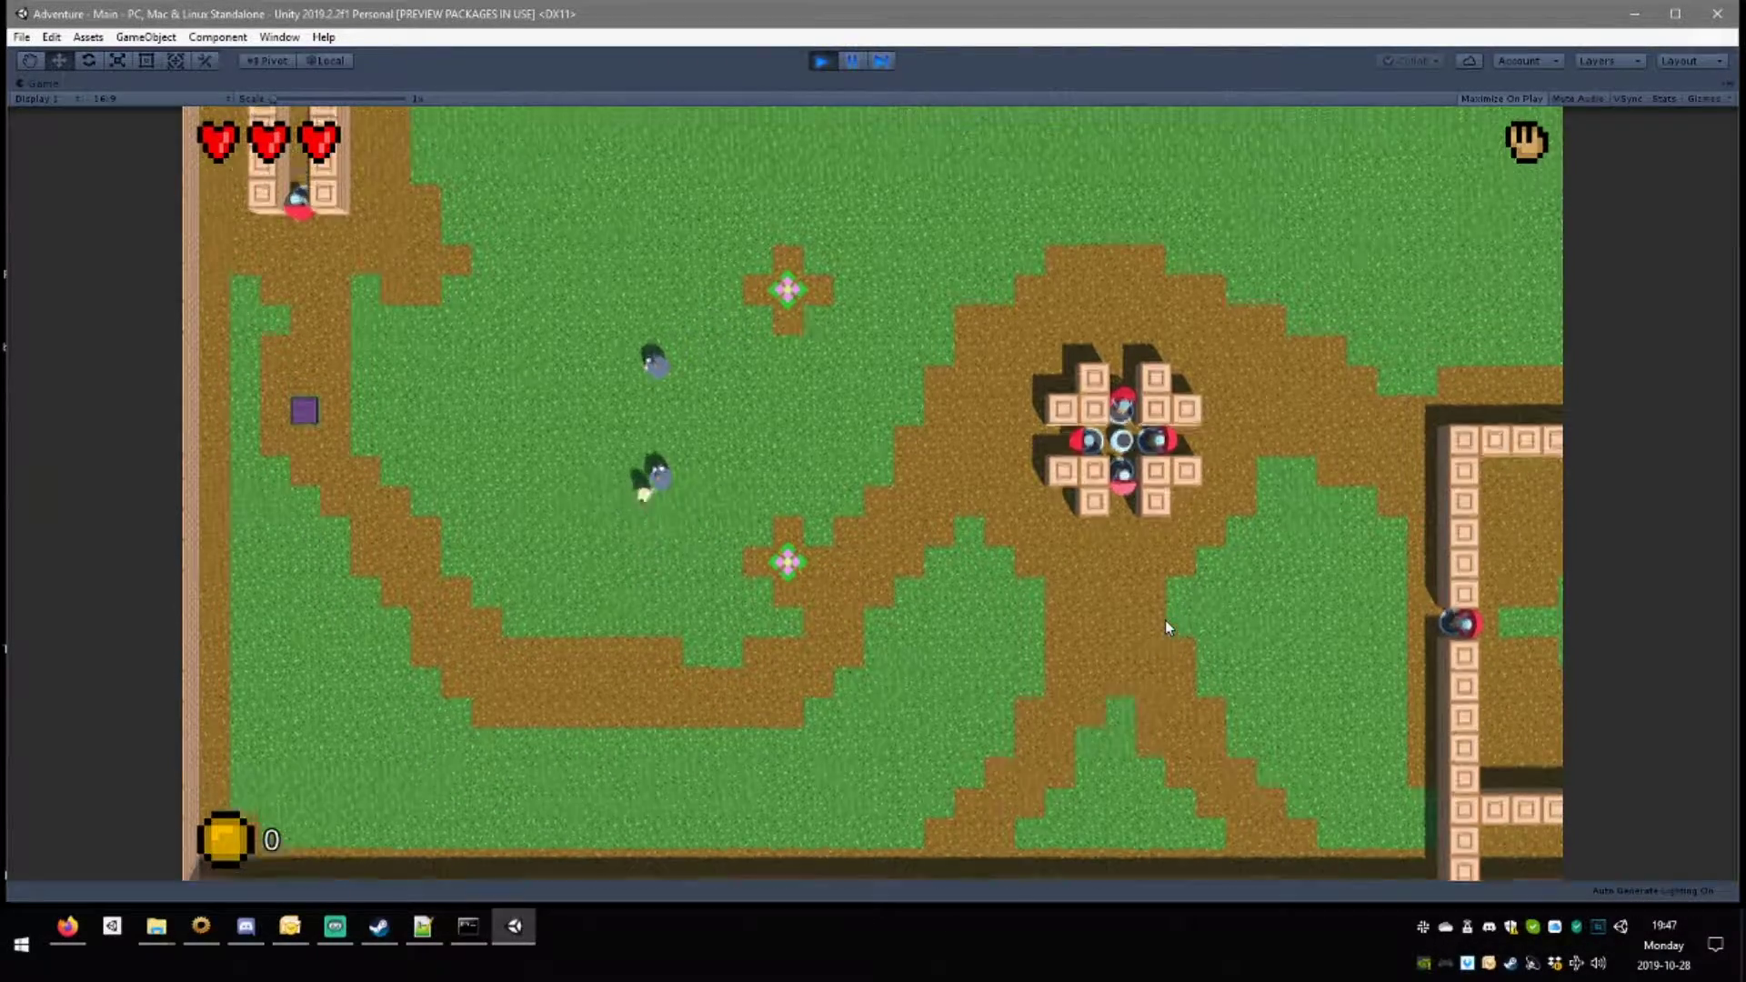
key("space")
key("Right")
key("space")
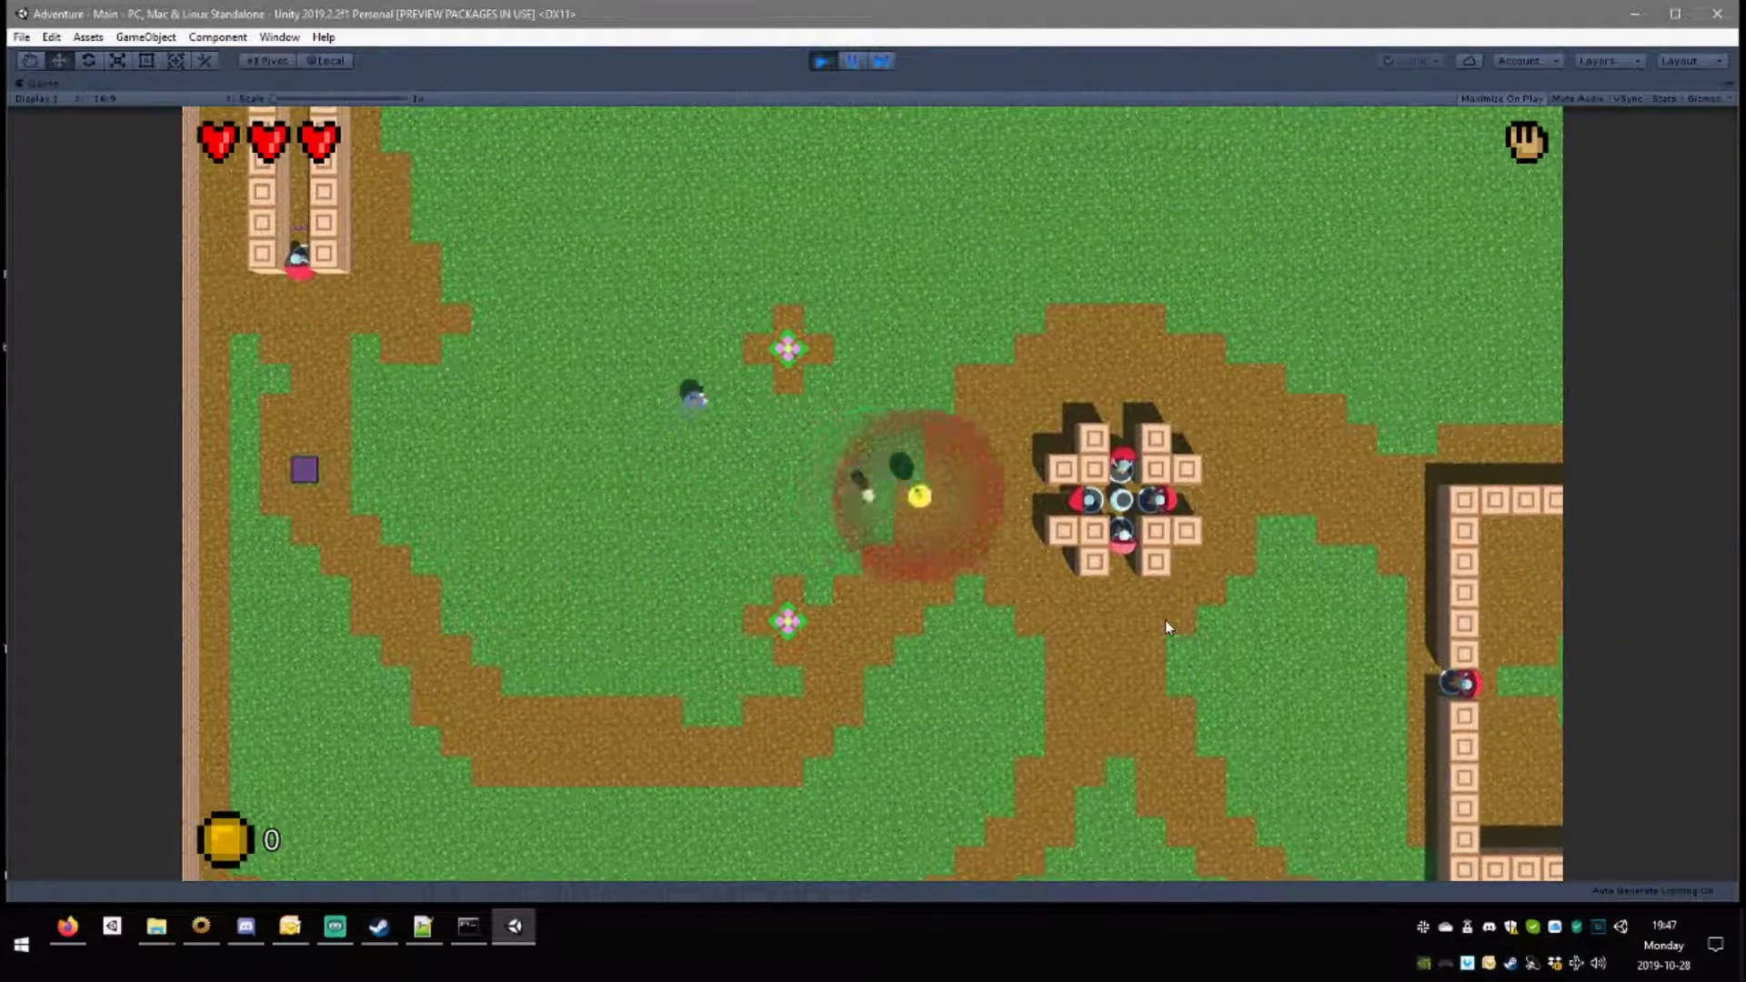
Reach the other bomb enemy near the upper spawn point and launch it toward the blocked passage entrance.
key("Left")
key("Up")
key("space")
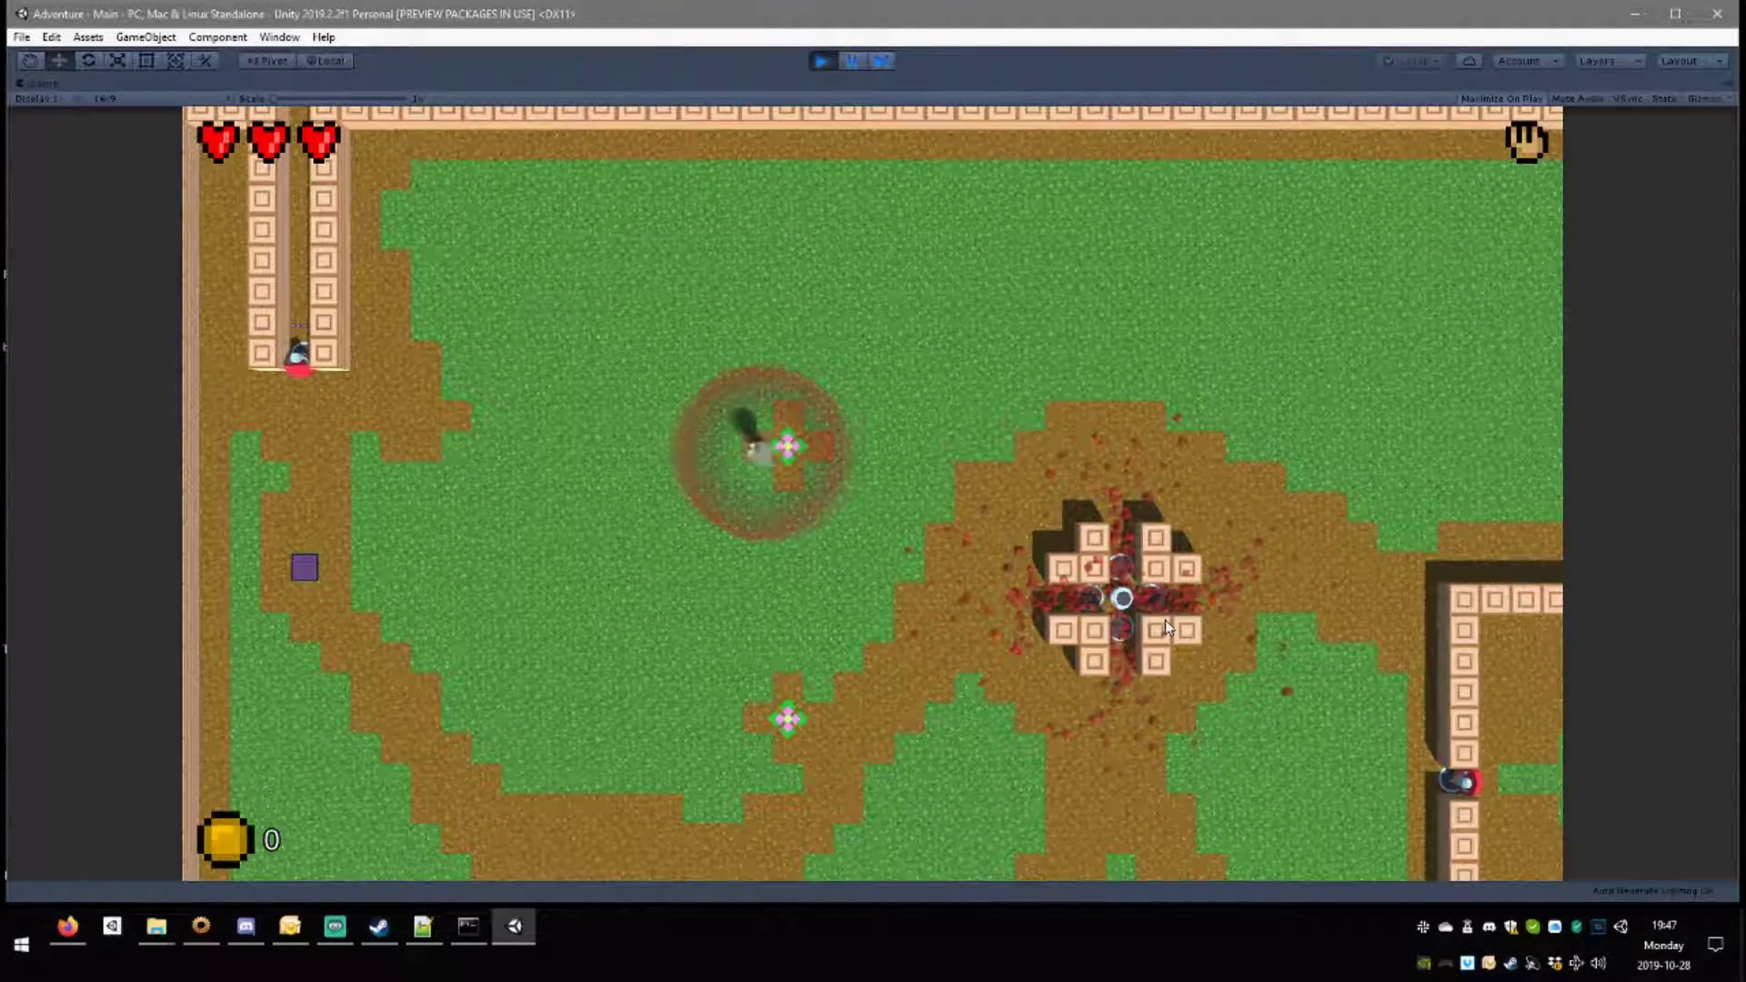
key("Left")
key("Up")
key("space")
key("Left")
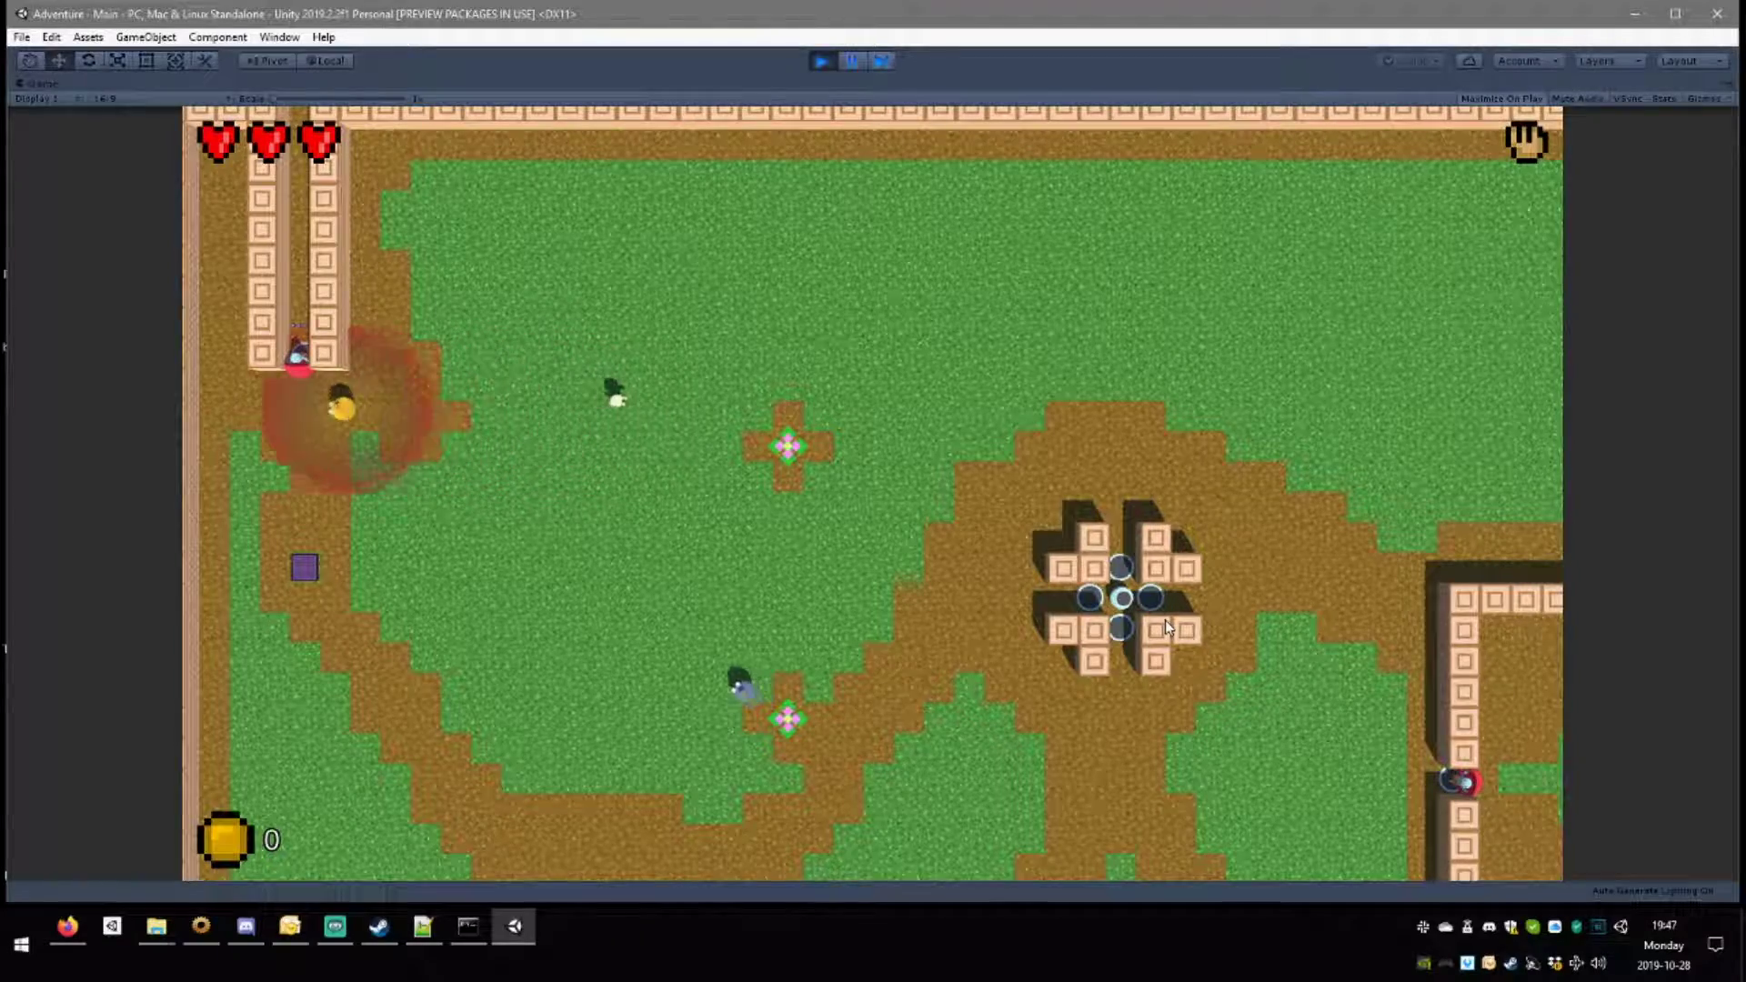
Enter the opened block cluster, break the vase in its centre, and head back to the lower spawn point.
key("Right")
key("Down")
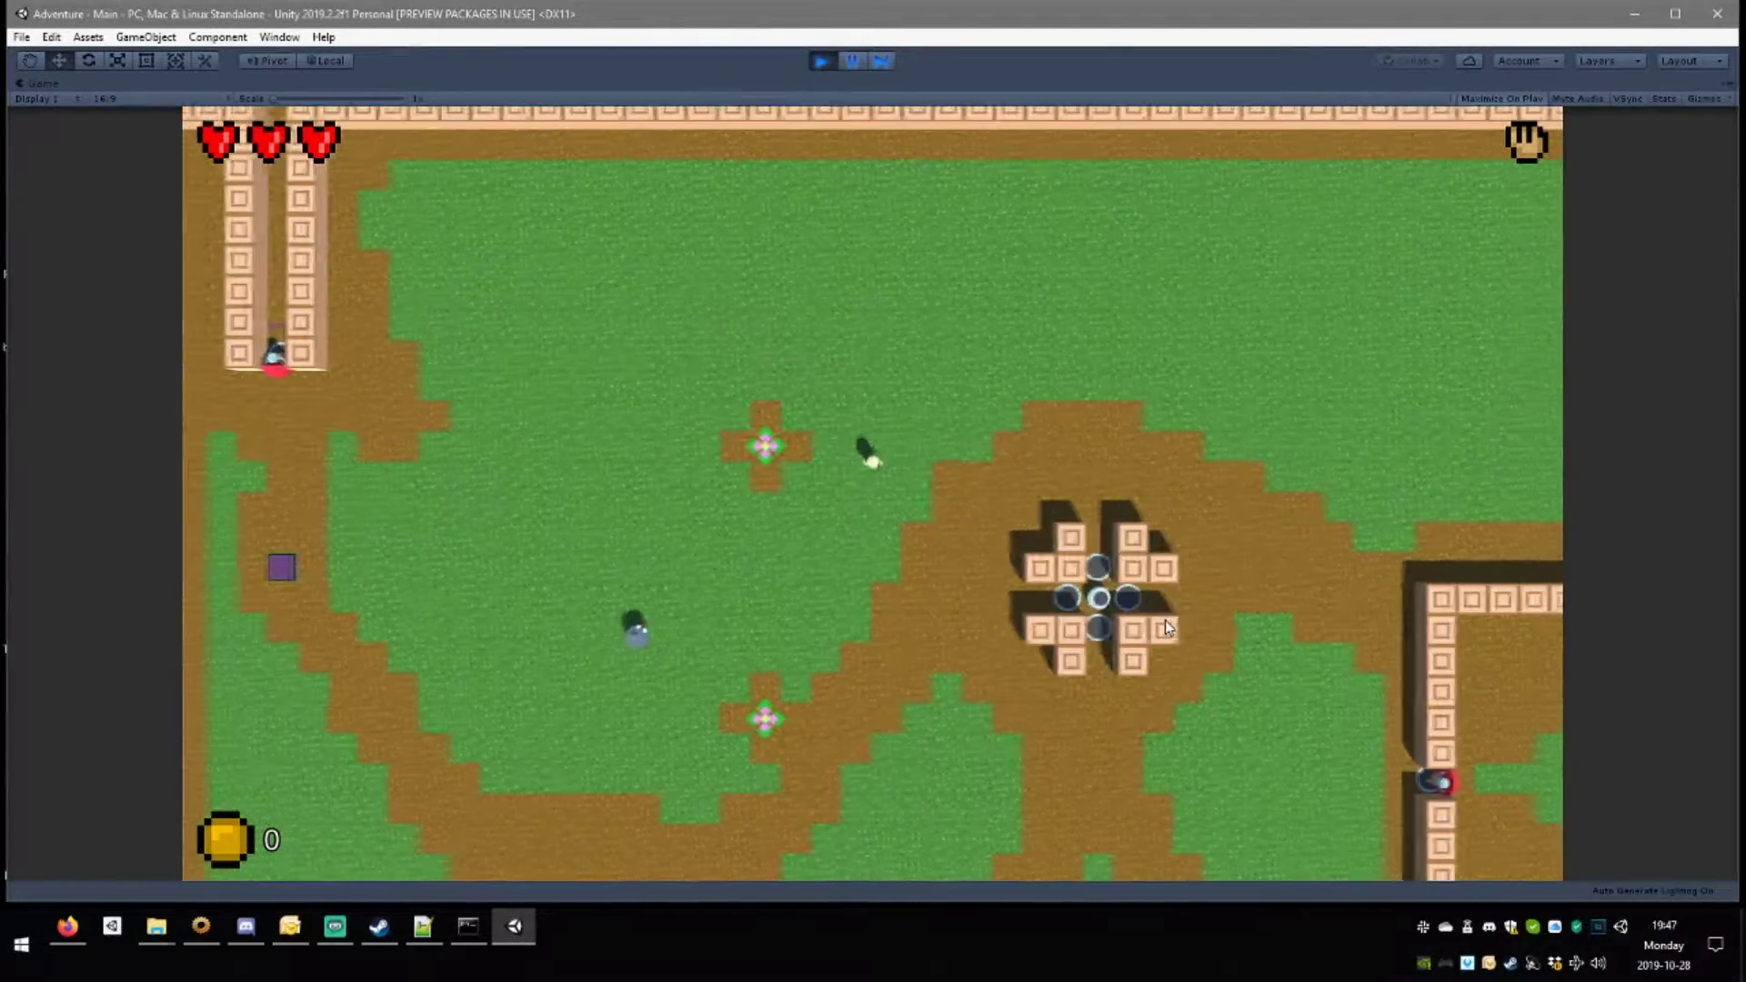
key("Right")
key("Down")
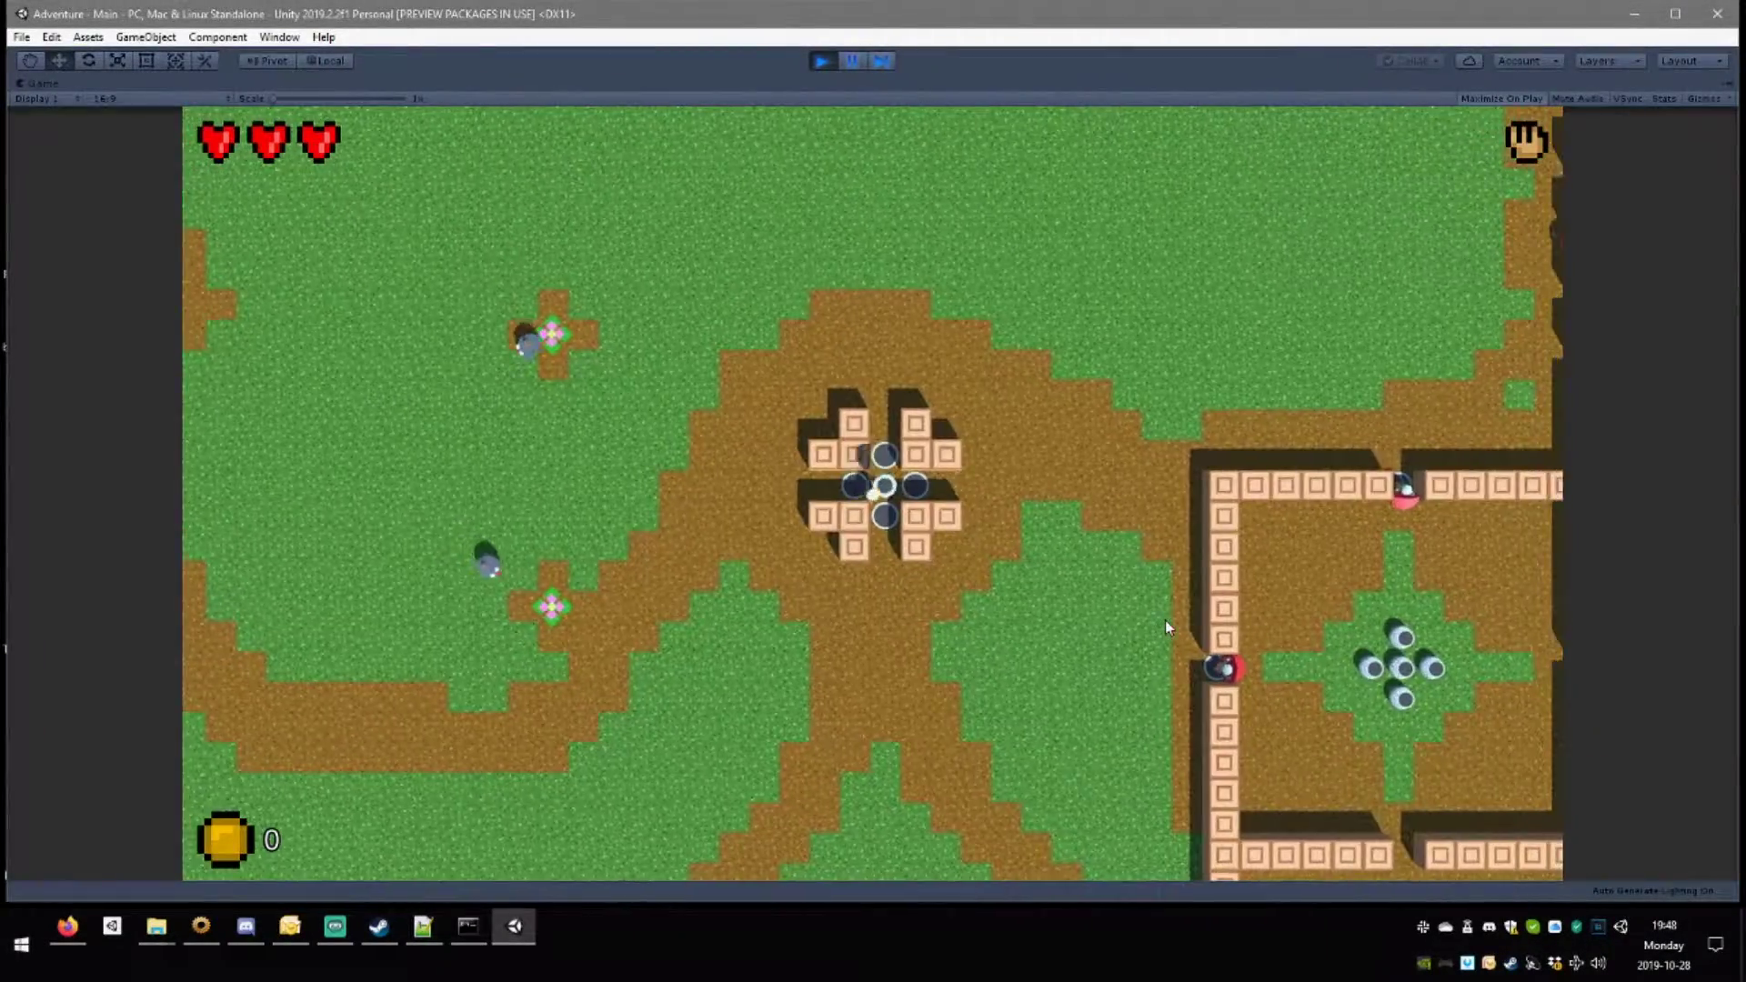
key("space")
key("Left")
key("Up")
key("Left")
key("Down")
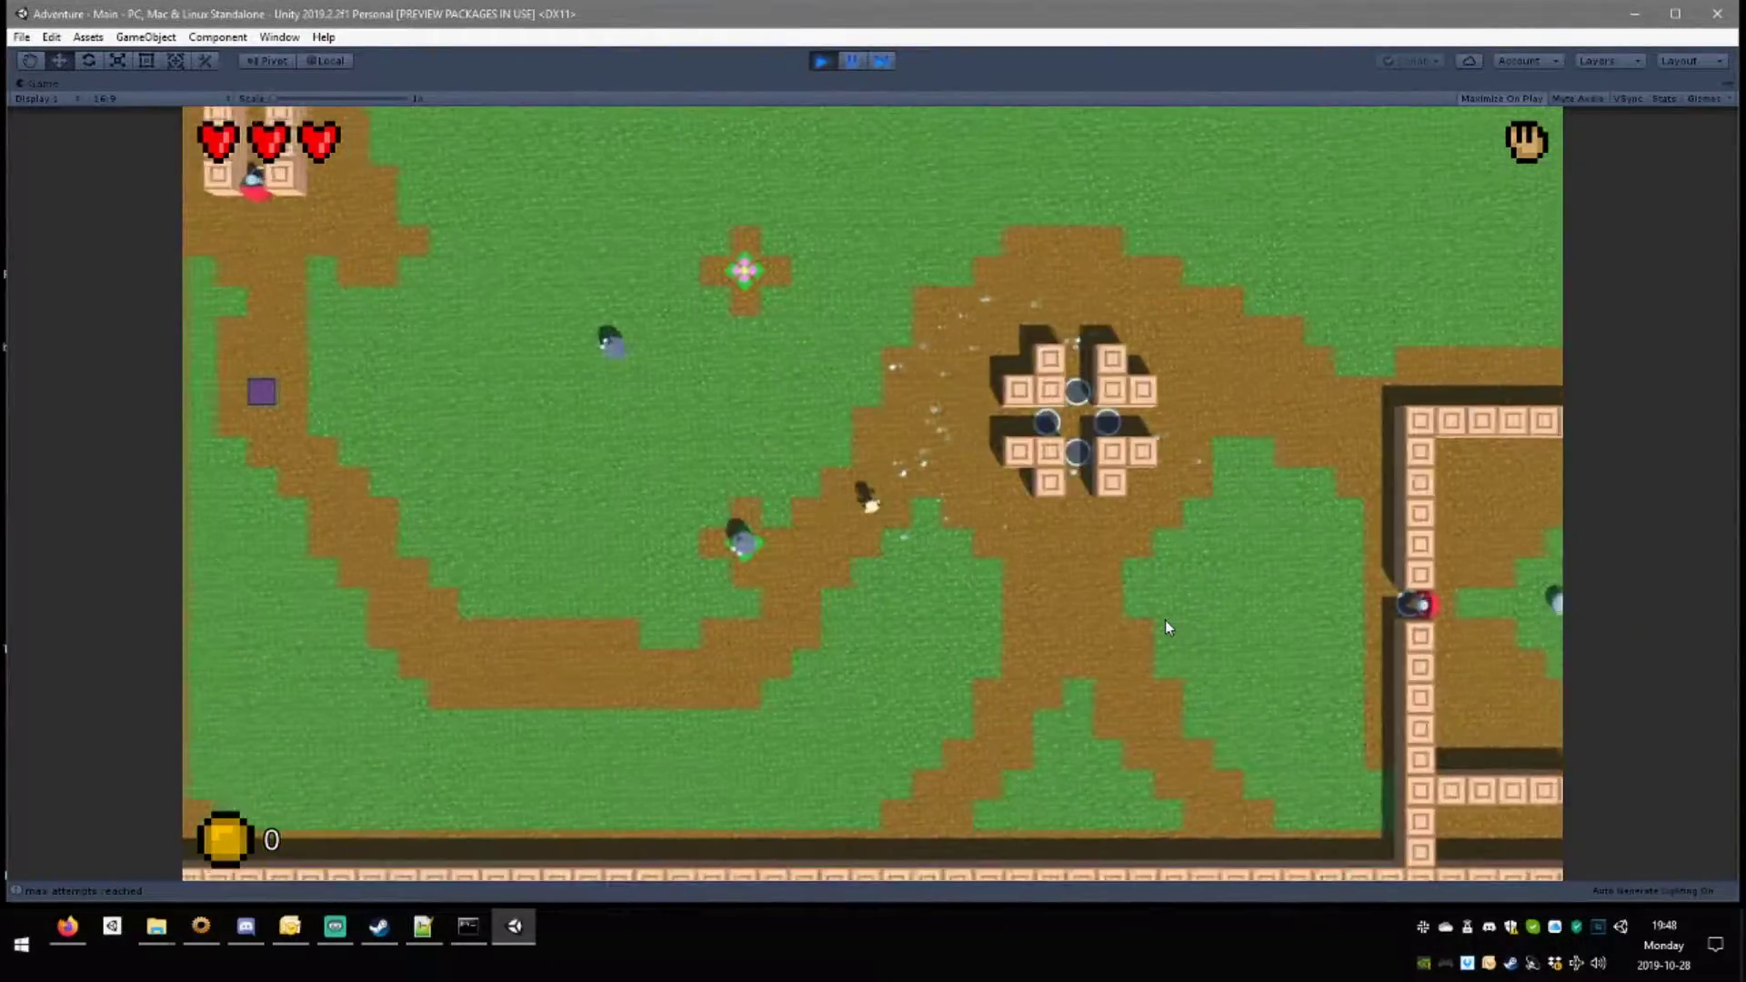
Strike a respawned bomb enemy and chase it west toward the blocked passage entrance.
key("Left")
key("Up")
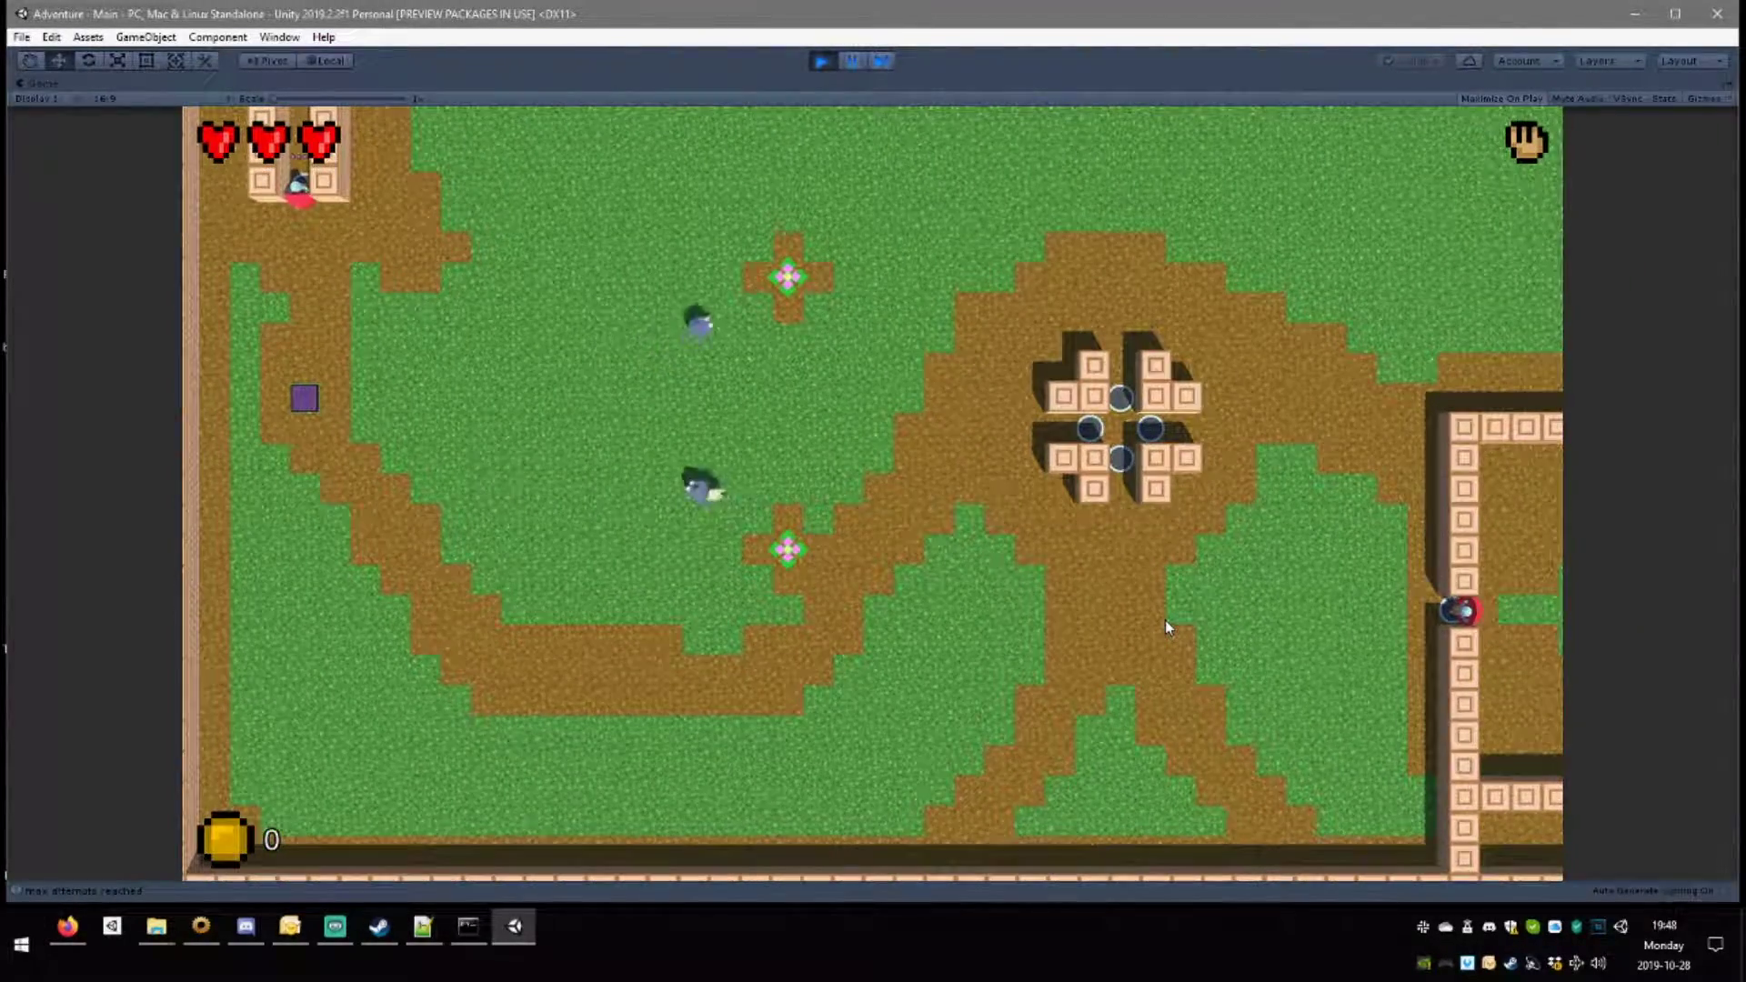
key("space")
key("Left")
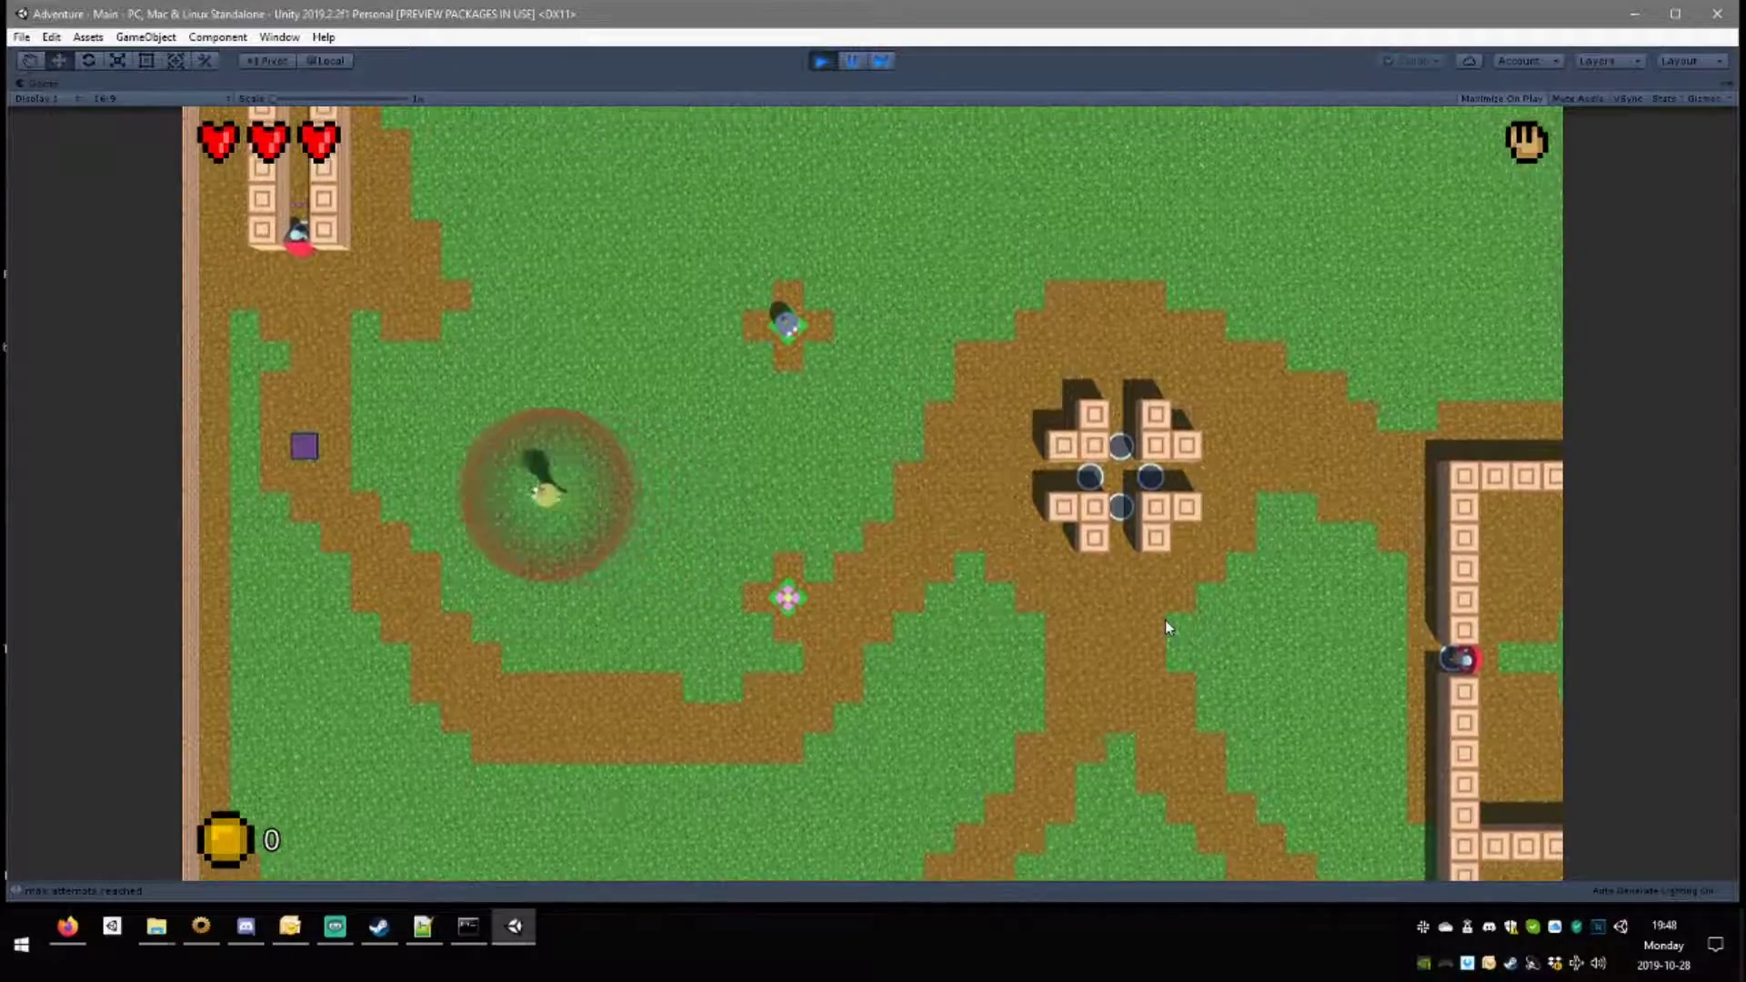
key("Up")
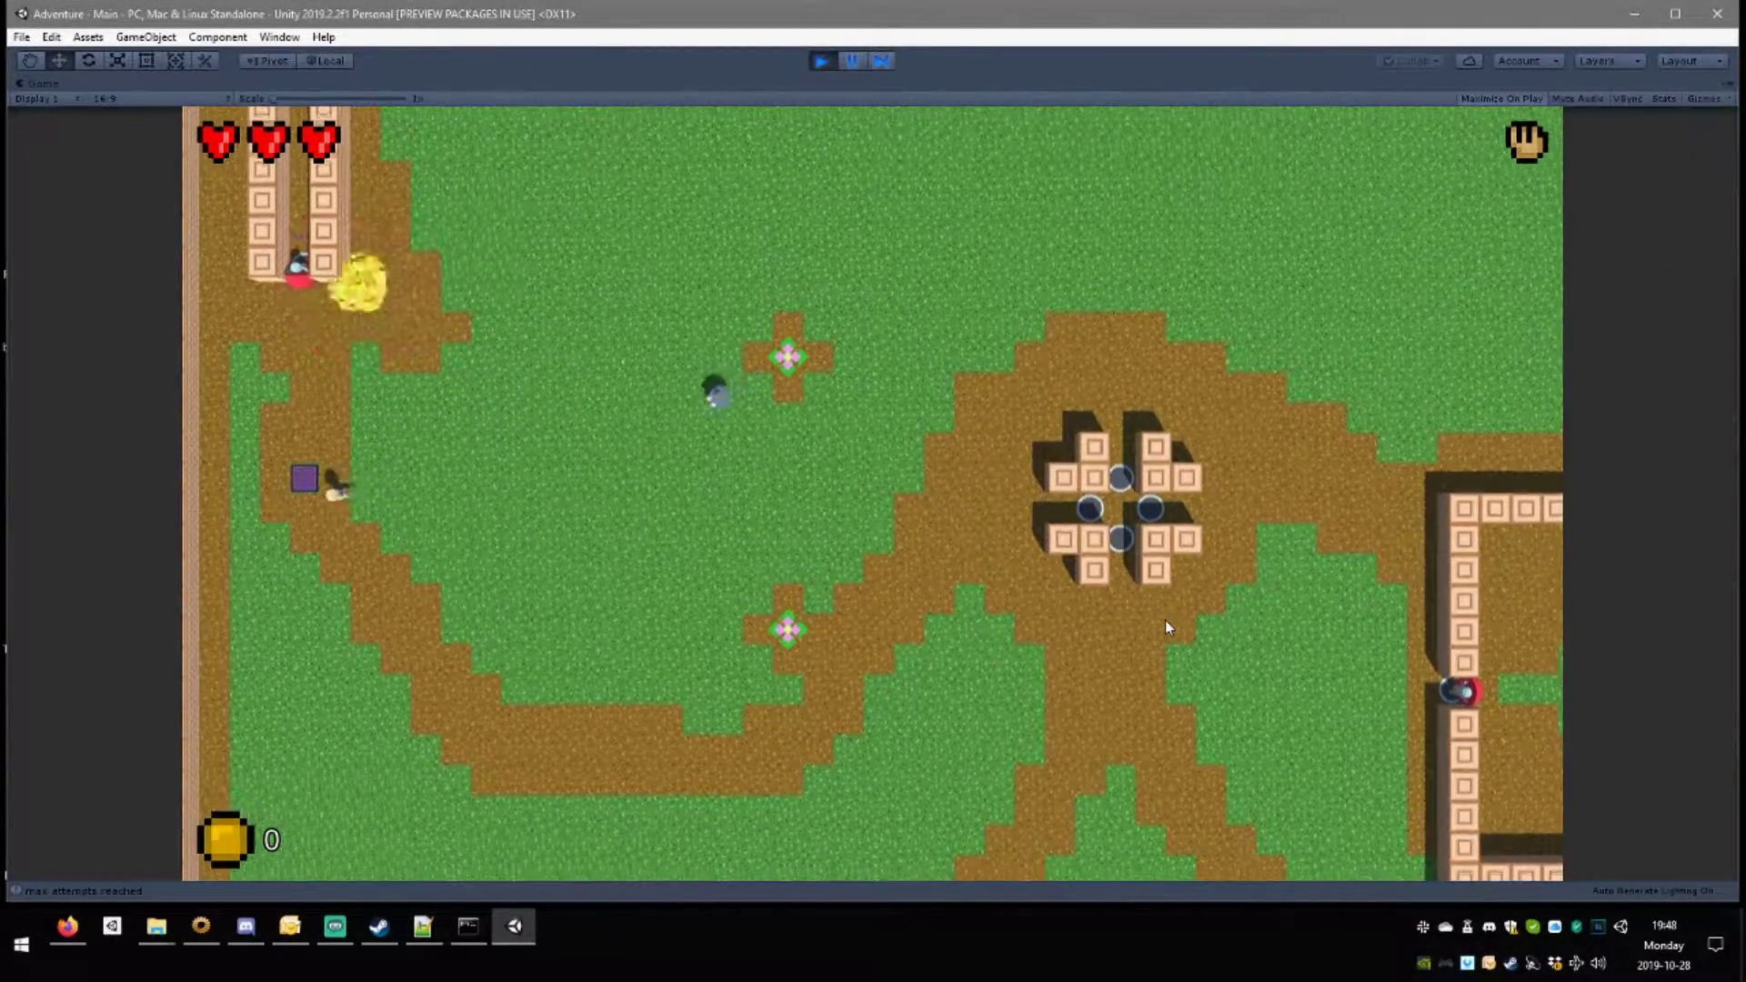
key("Up")
key("Down")
key("Left")
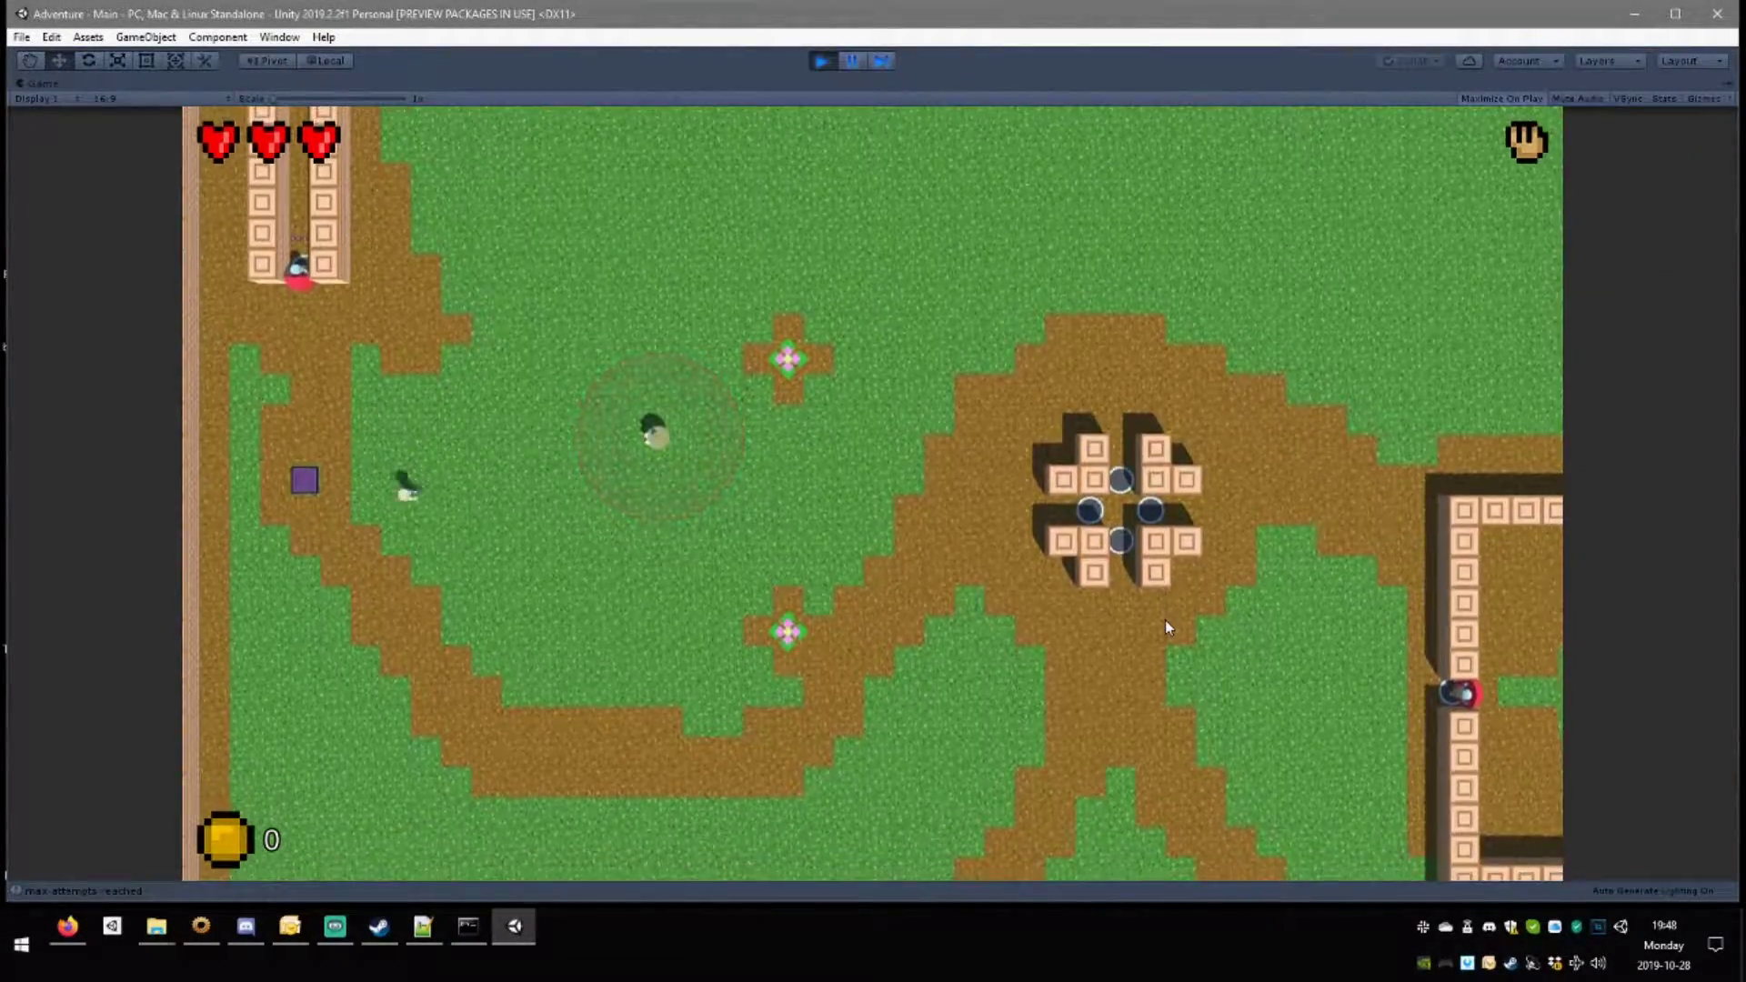
Walk the character through the passage back to the water level and stop play mode.
key("Up")
key("Left")
key("Up")
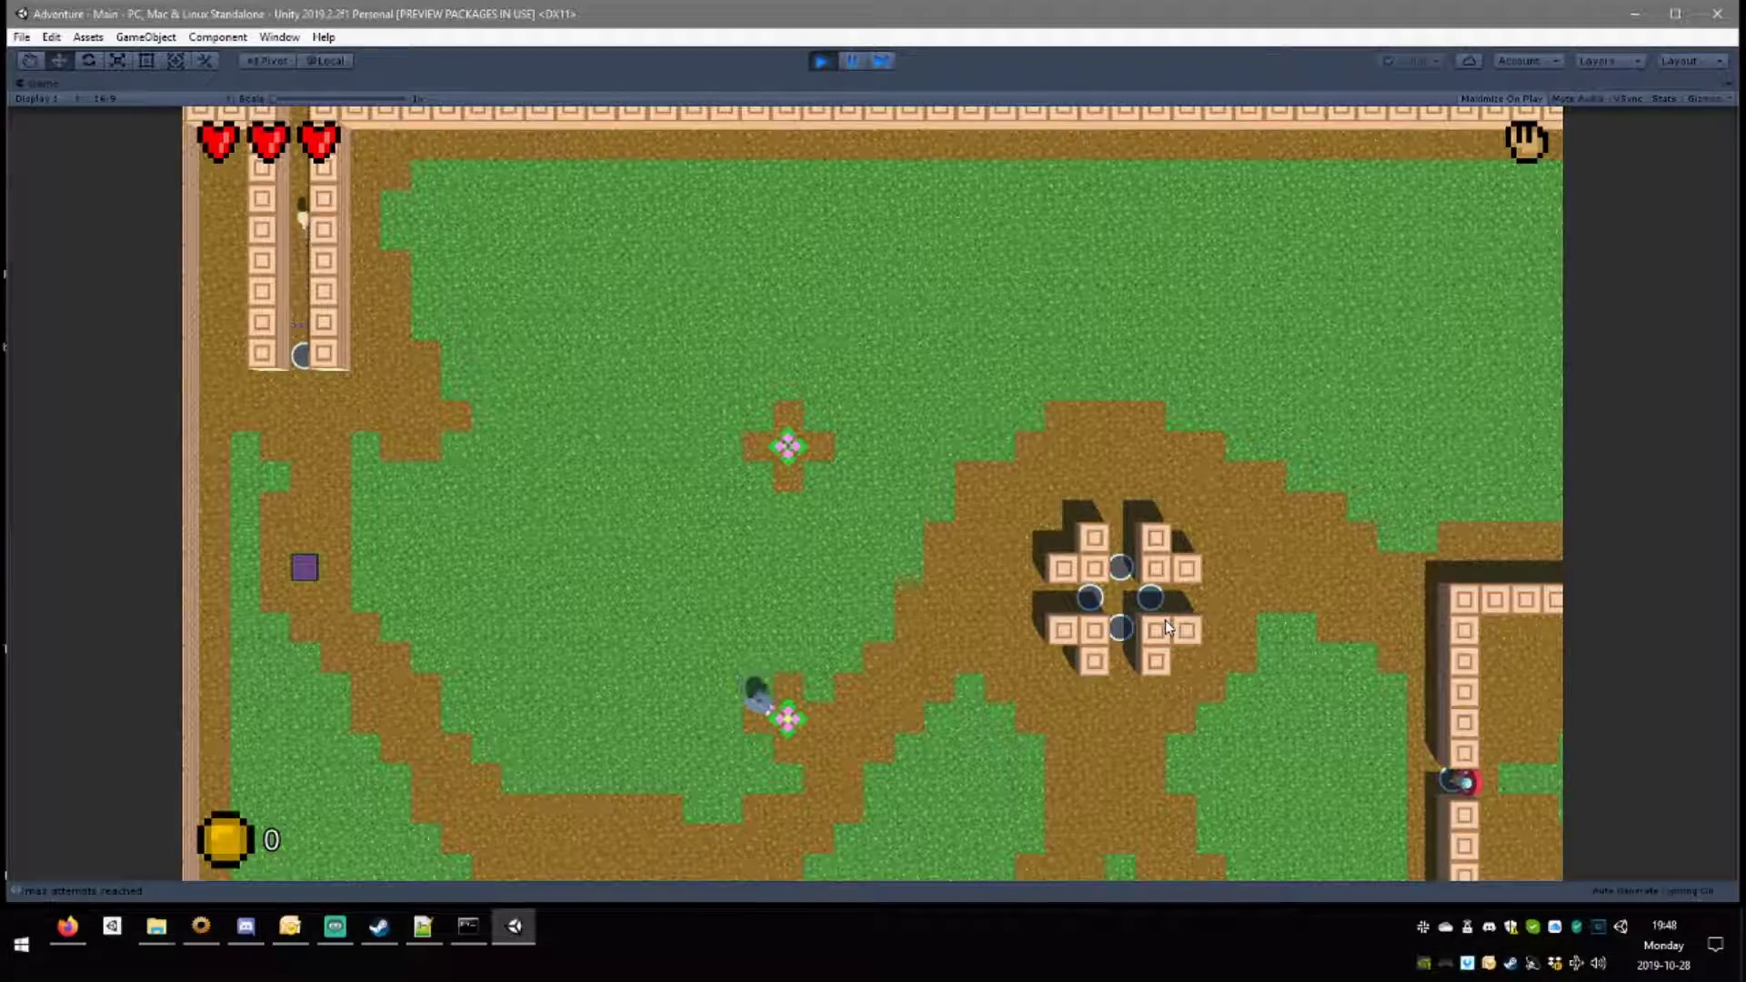
key("Up")
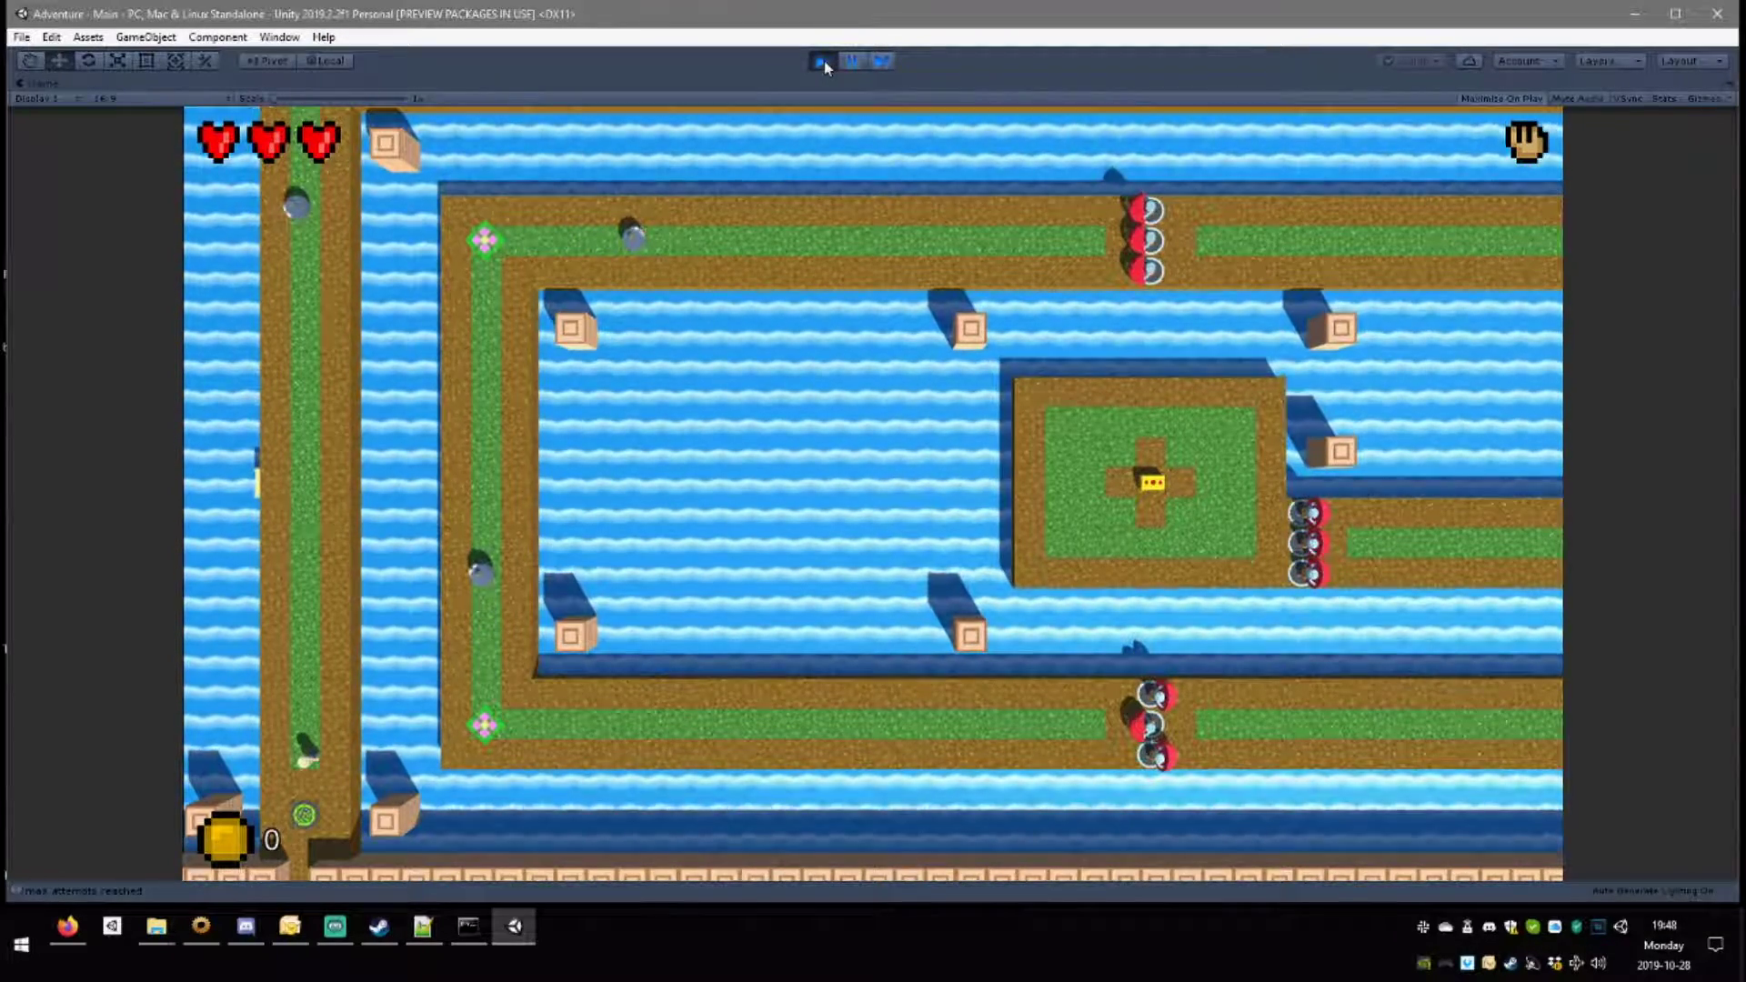
left_click(824, 62)
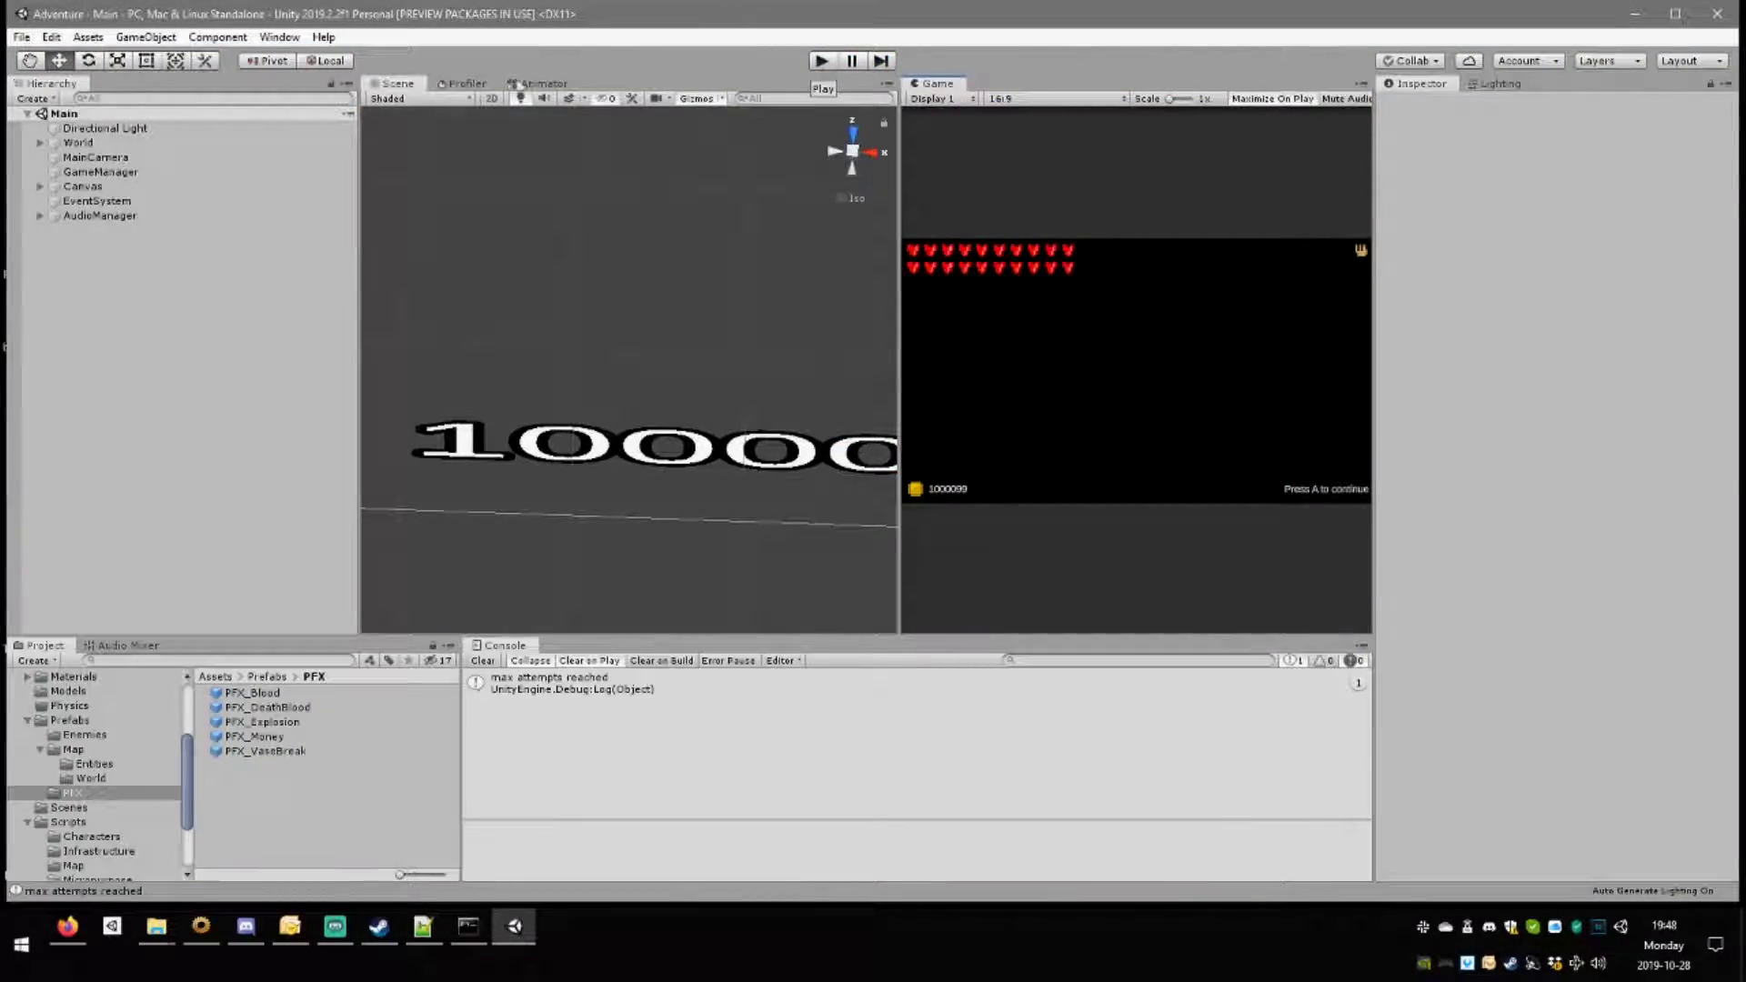
Open the Player prefab from the Prefabs folder for editing and frame the character model from the side.
left_click(71, 721)
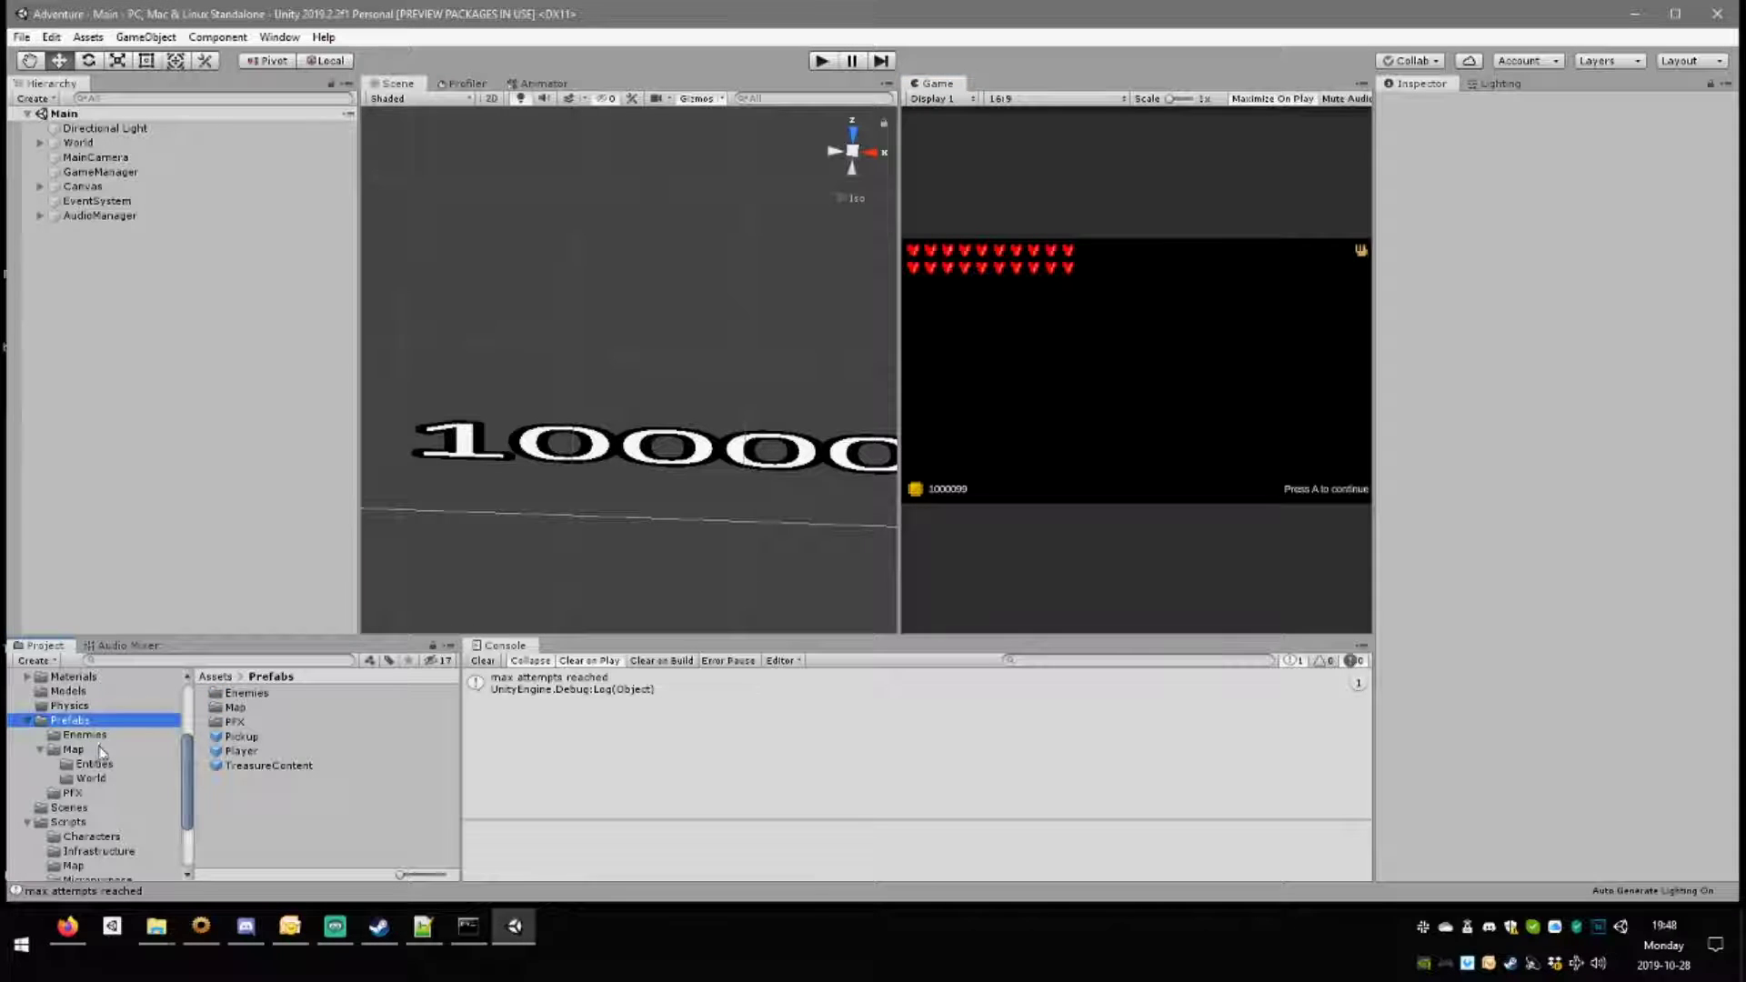
double_click(241, 751)
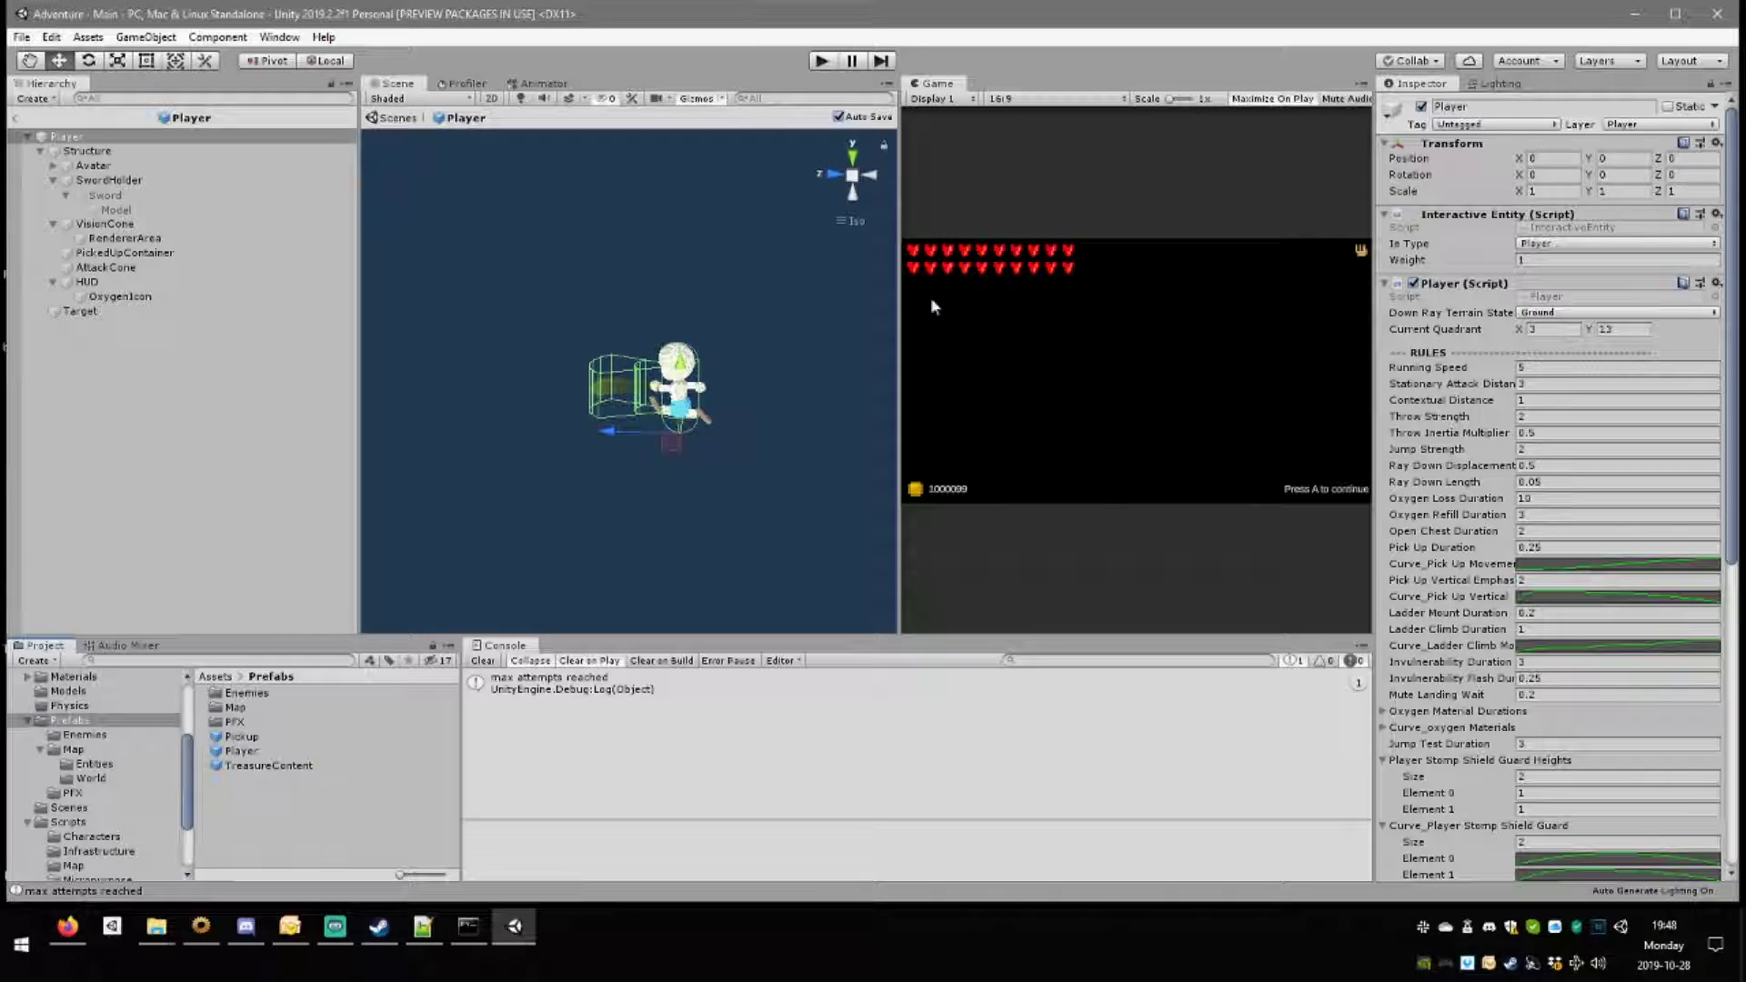
middle_click_drag(646, 328, 714, 350)
right_click_drag(714, 351, 759, 460)
middle_click_drag(747, 434, 624, 500)
left_click_drag(623, 509, 688, 433, "alt")
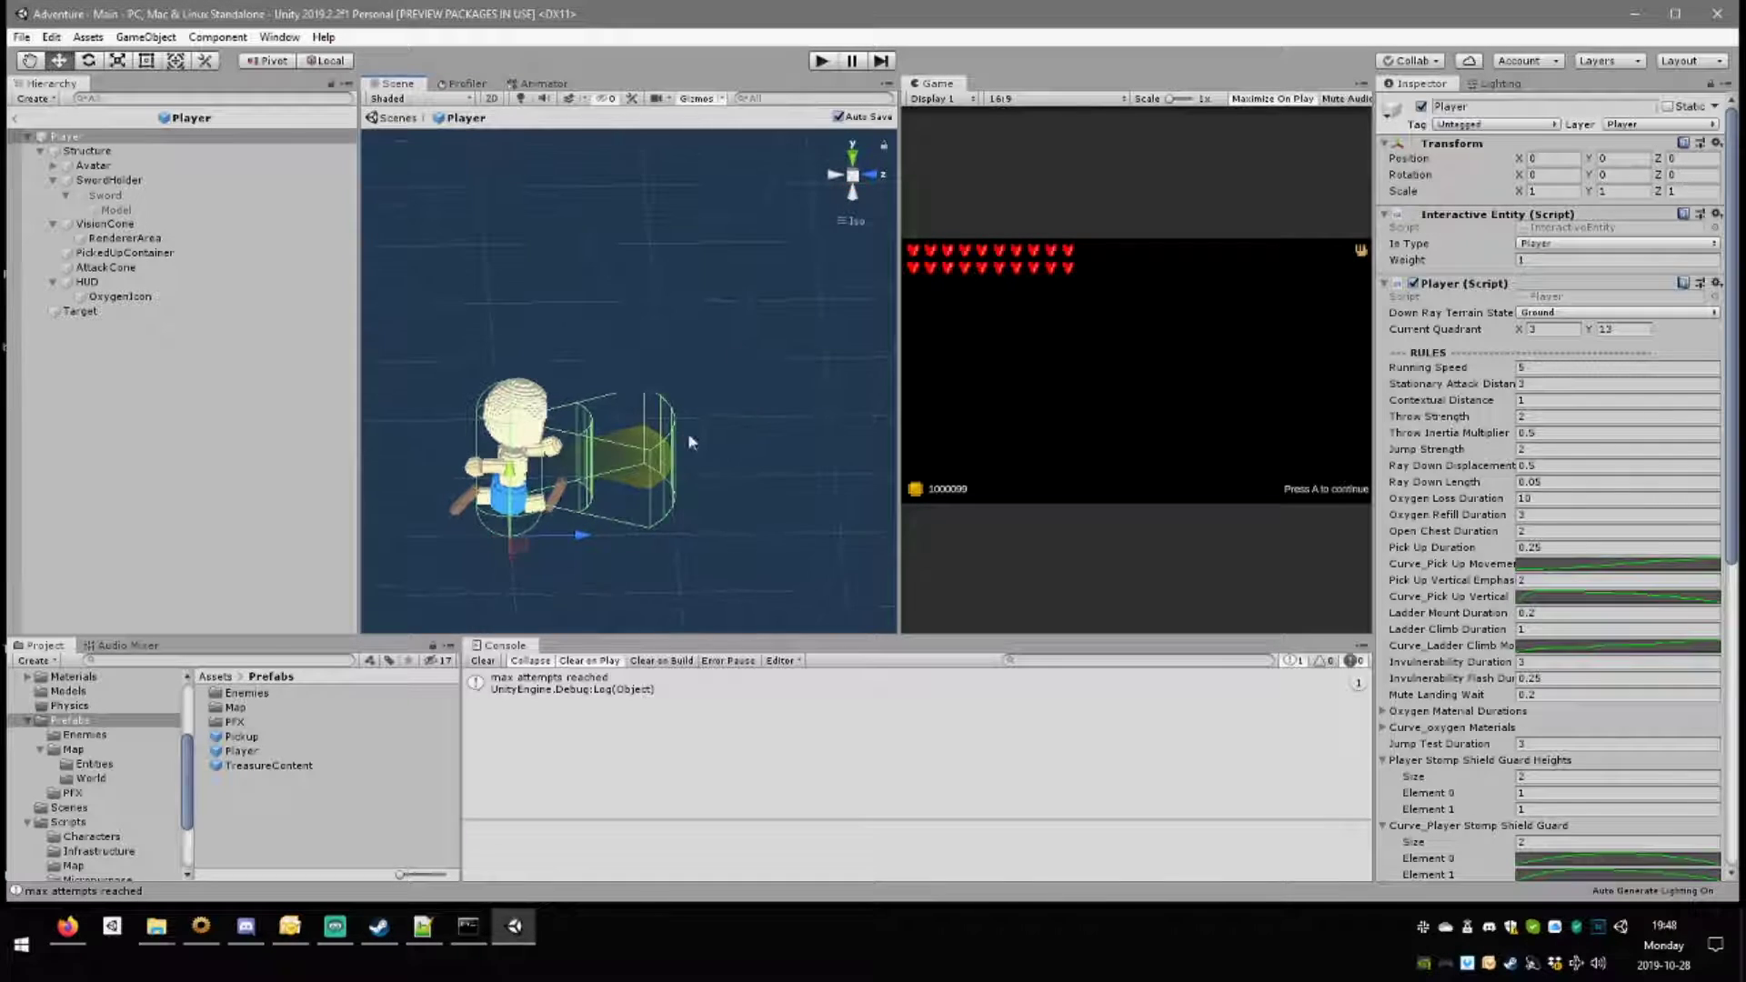
scroll(618, 482, "up", 3)
middle_click_drag(532, 521, 585, 414)
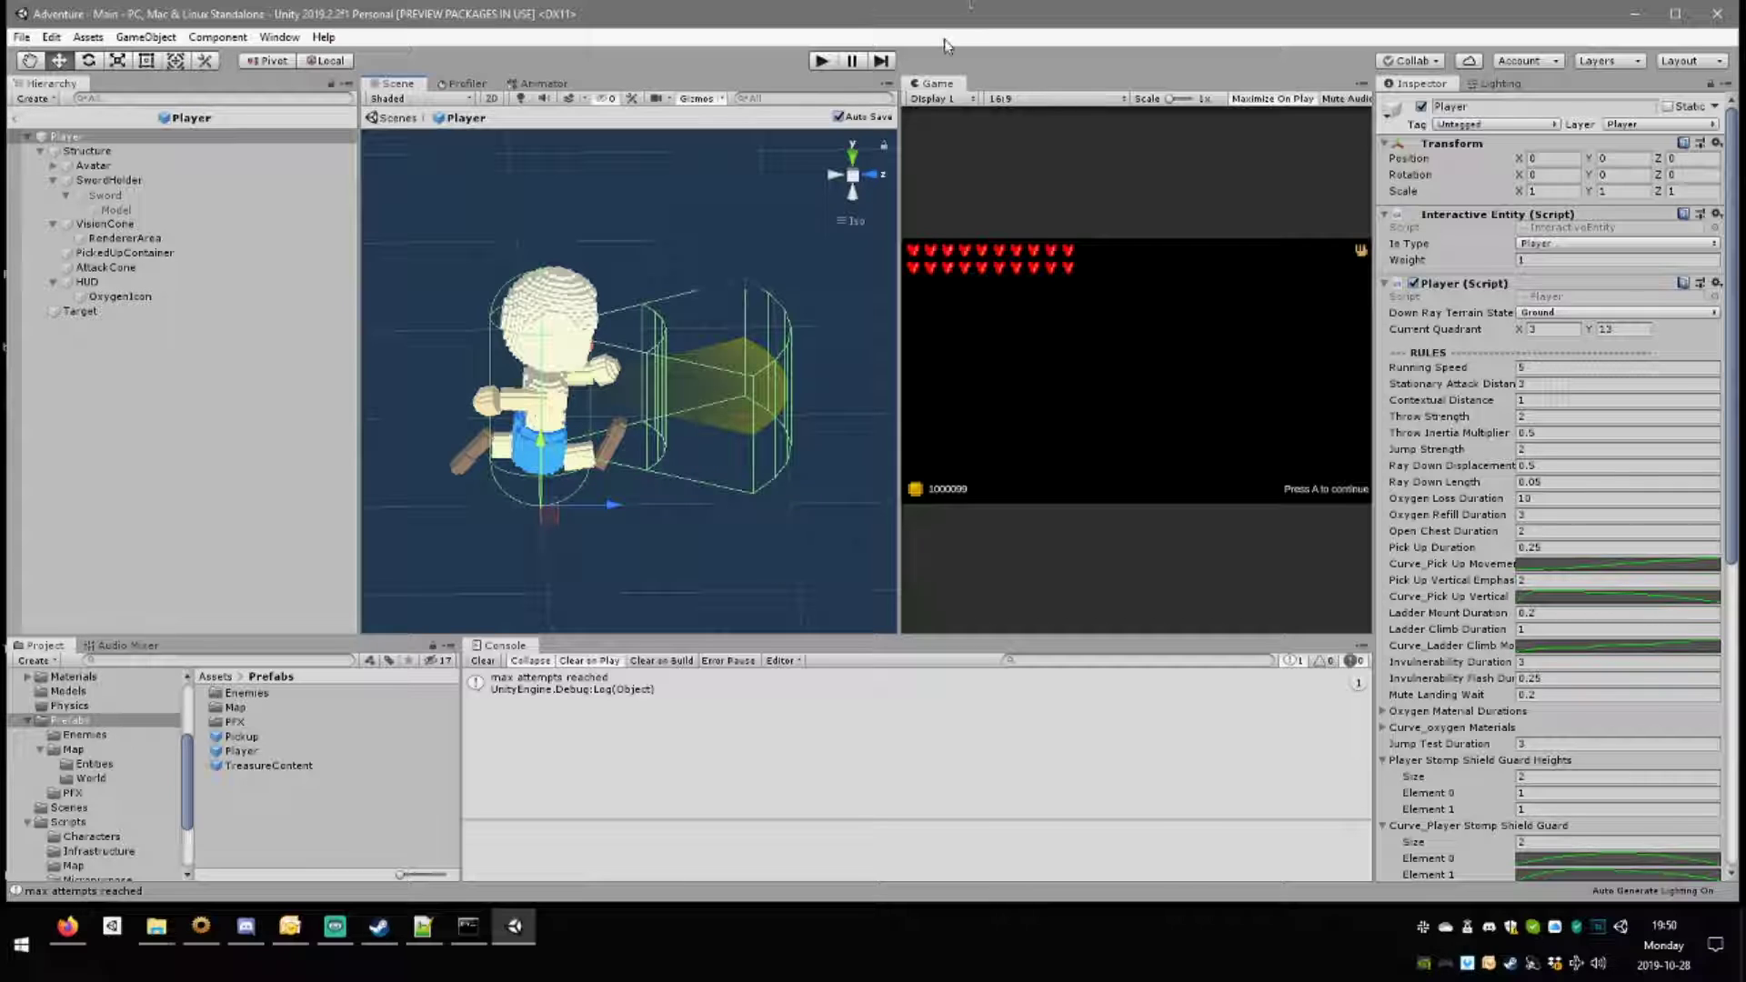
Examine the character model along with the SwordHolder and Sword objects and their components.
left_click_drag(771, 551, 627, 199, "alt")
scroll(542, 332, "up", 4)
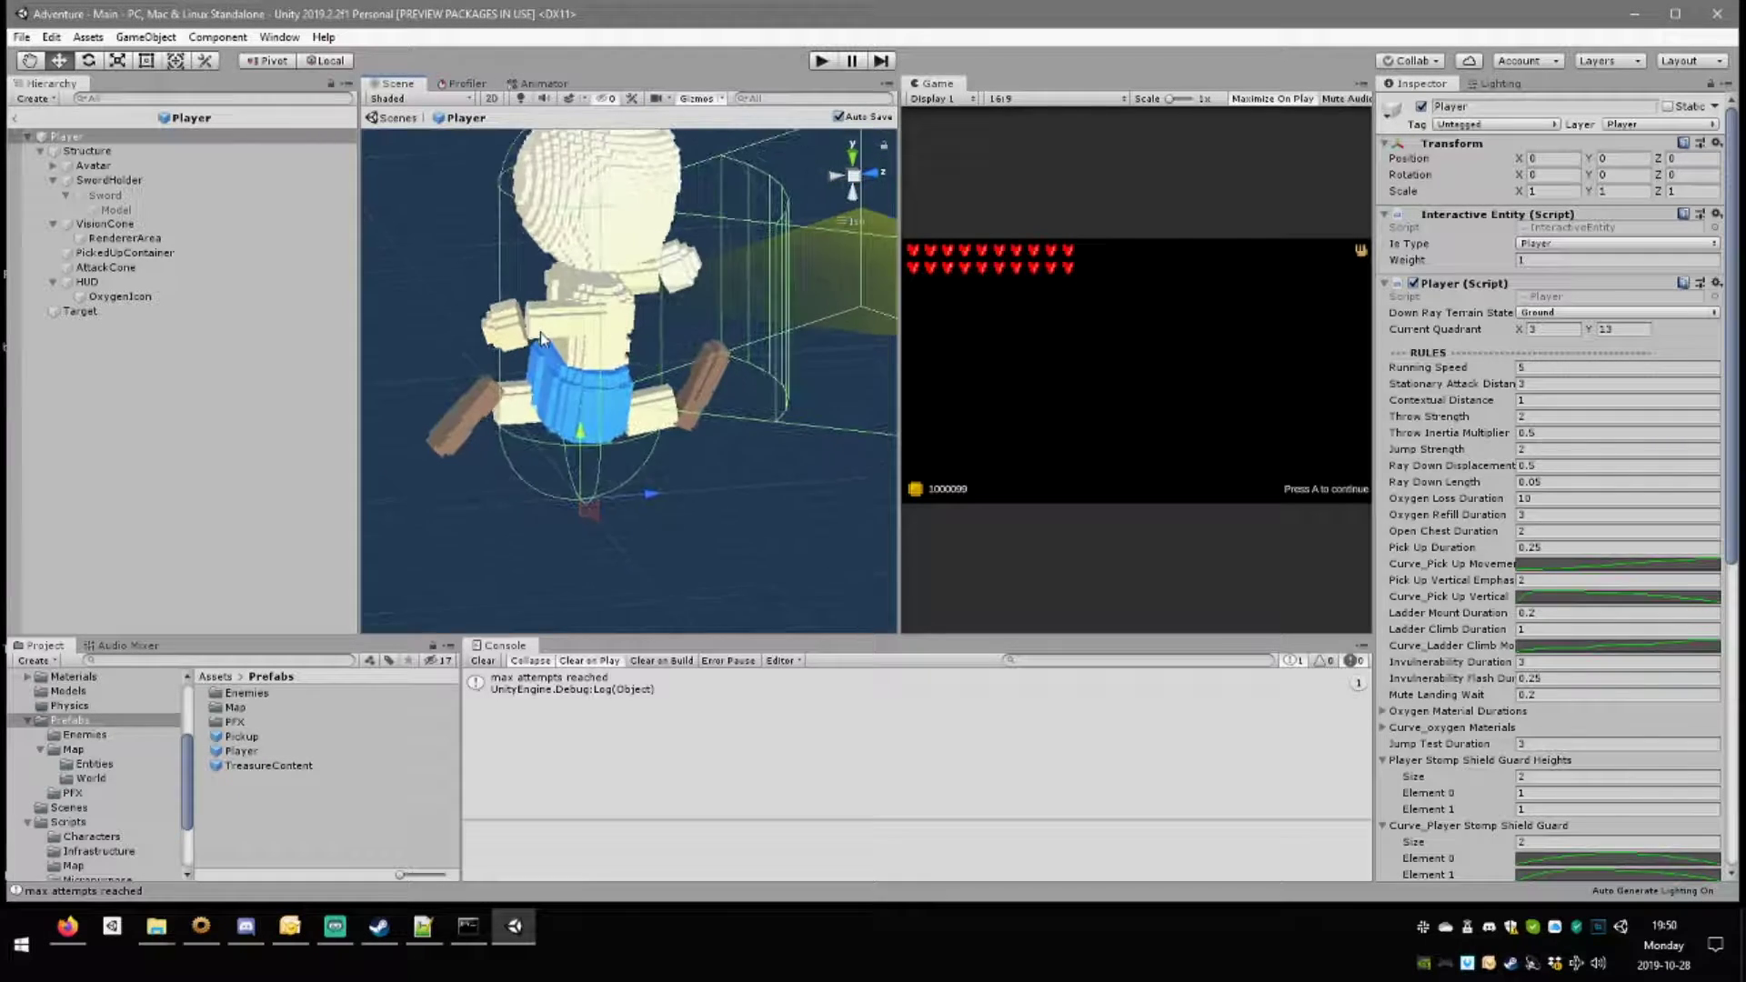
left_click_drag(542, 337, 604, 354, "alt")
scroll(603, 354, "up", 5)
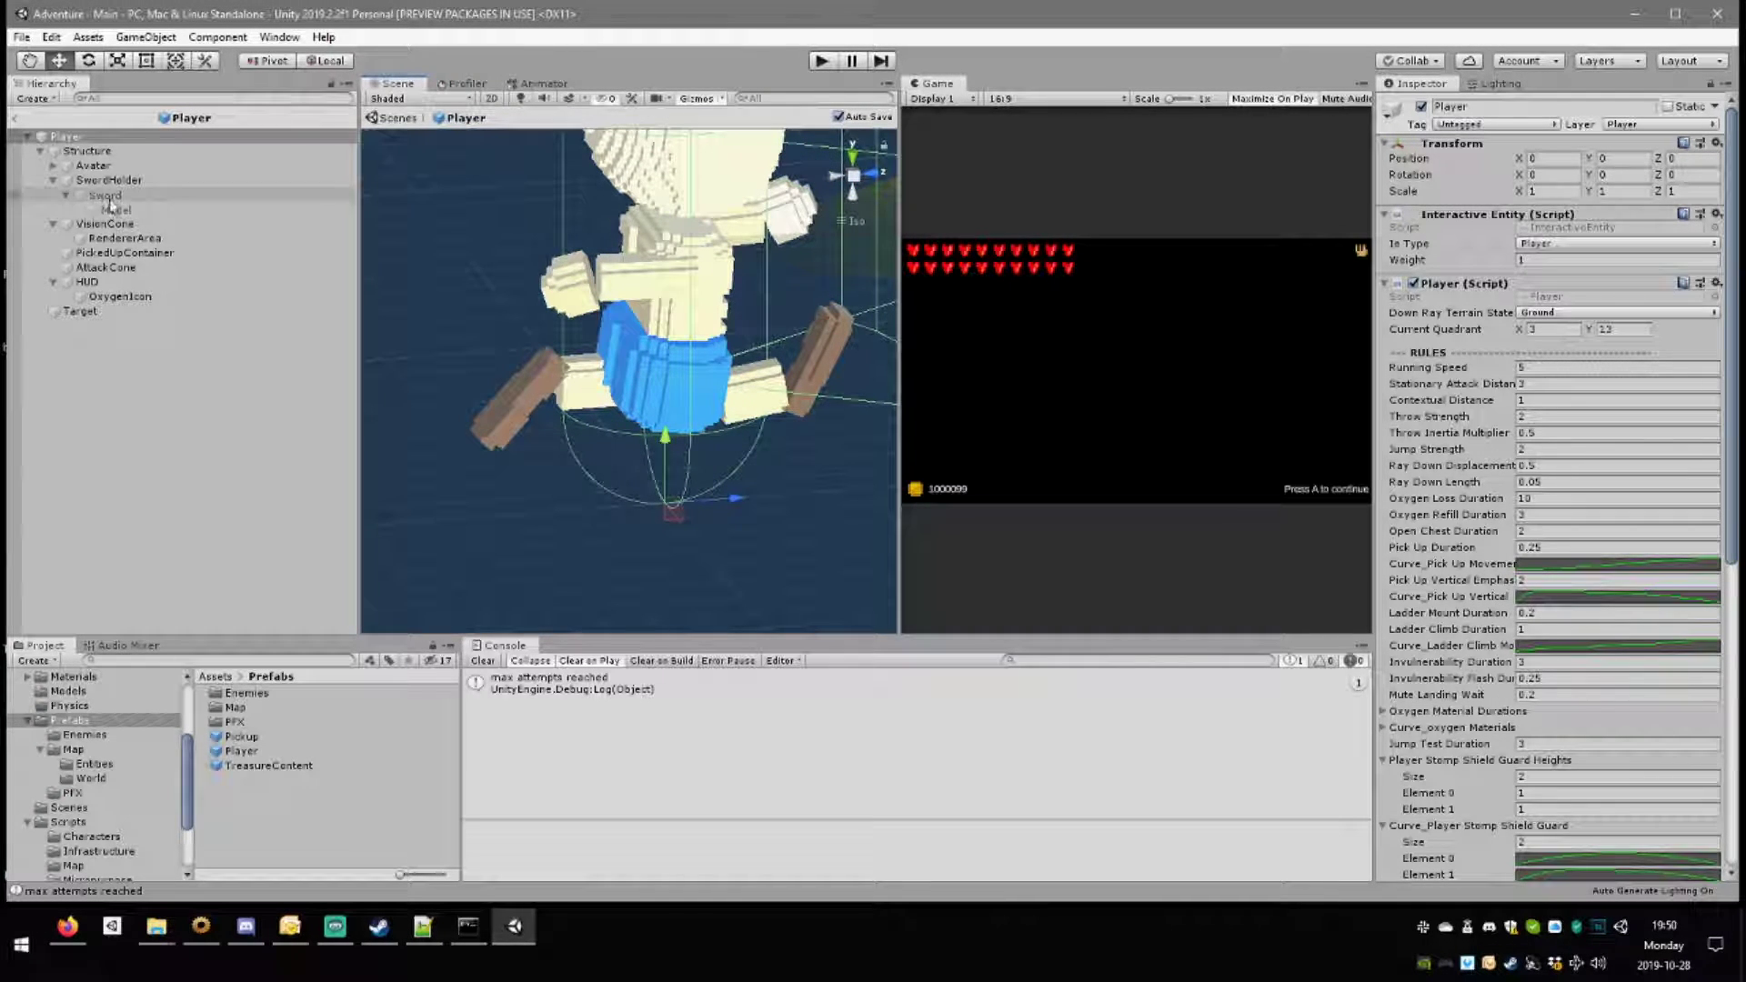
left_click(99, 181)
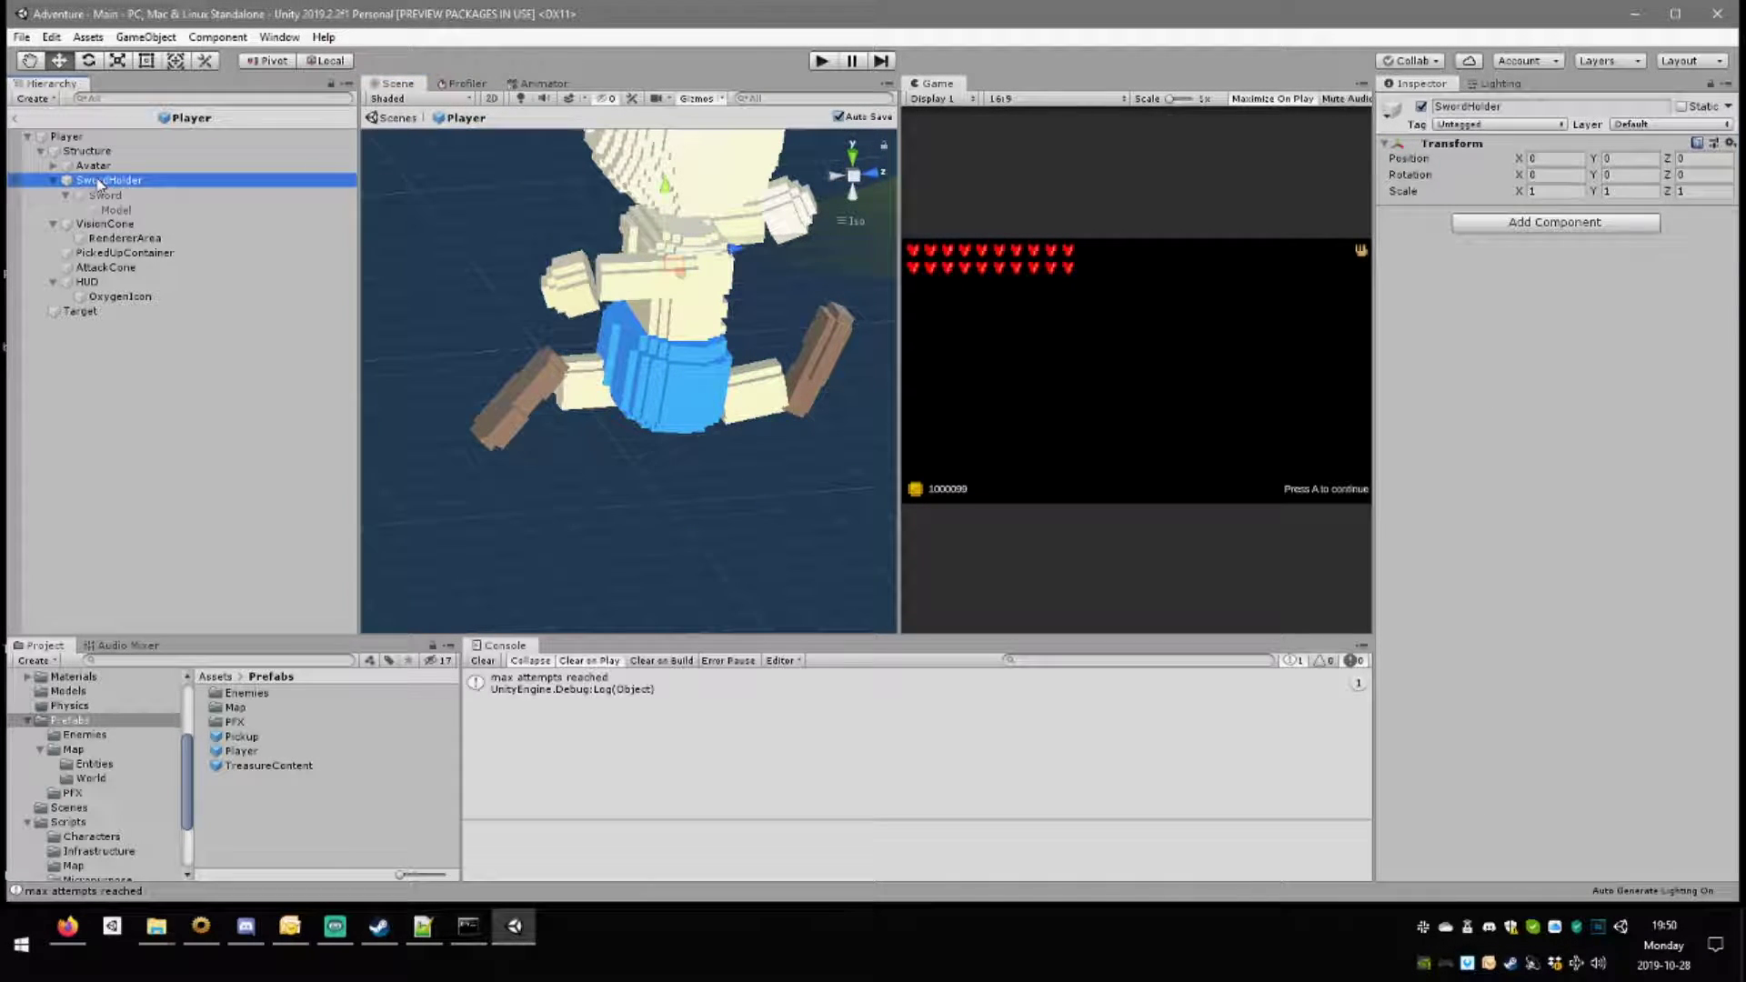
left_click_drag(589, 262, 692, 320, "alt")
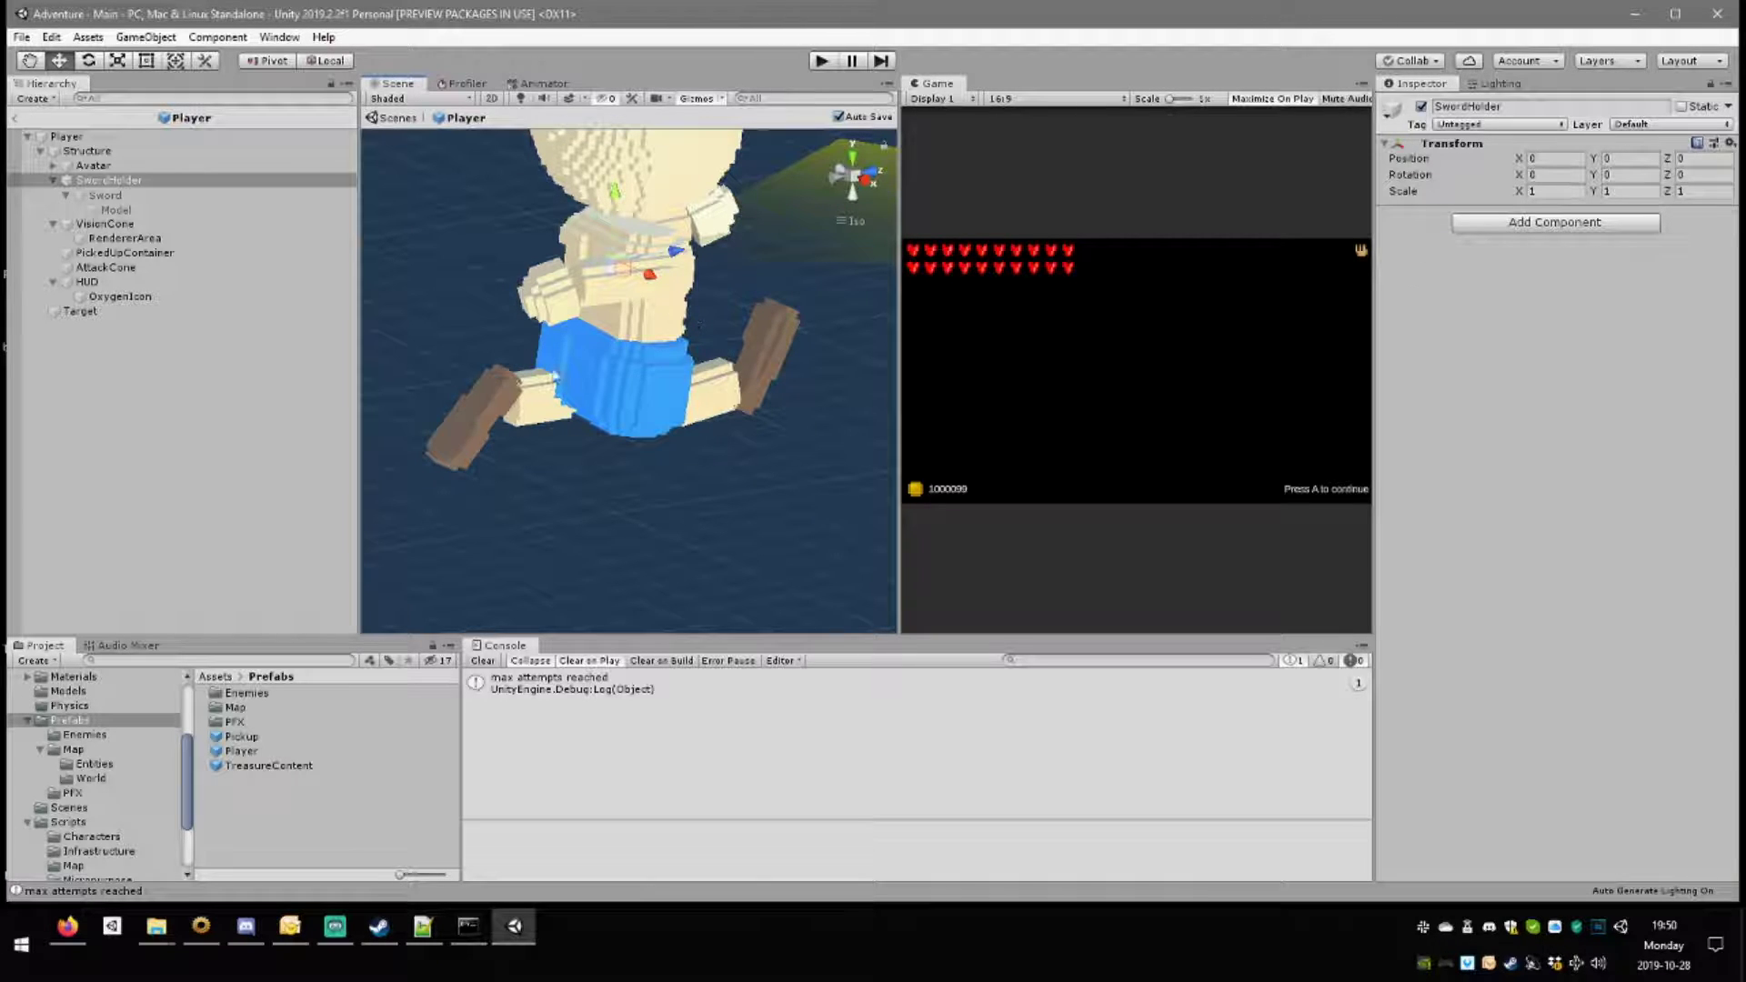
right_click_drag(546, 429, 444, 342)
left_click_drag(444, 342, 345, 380, "alt")
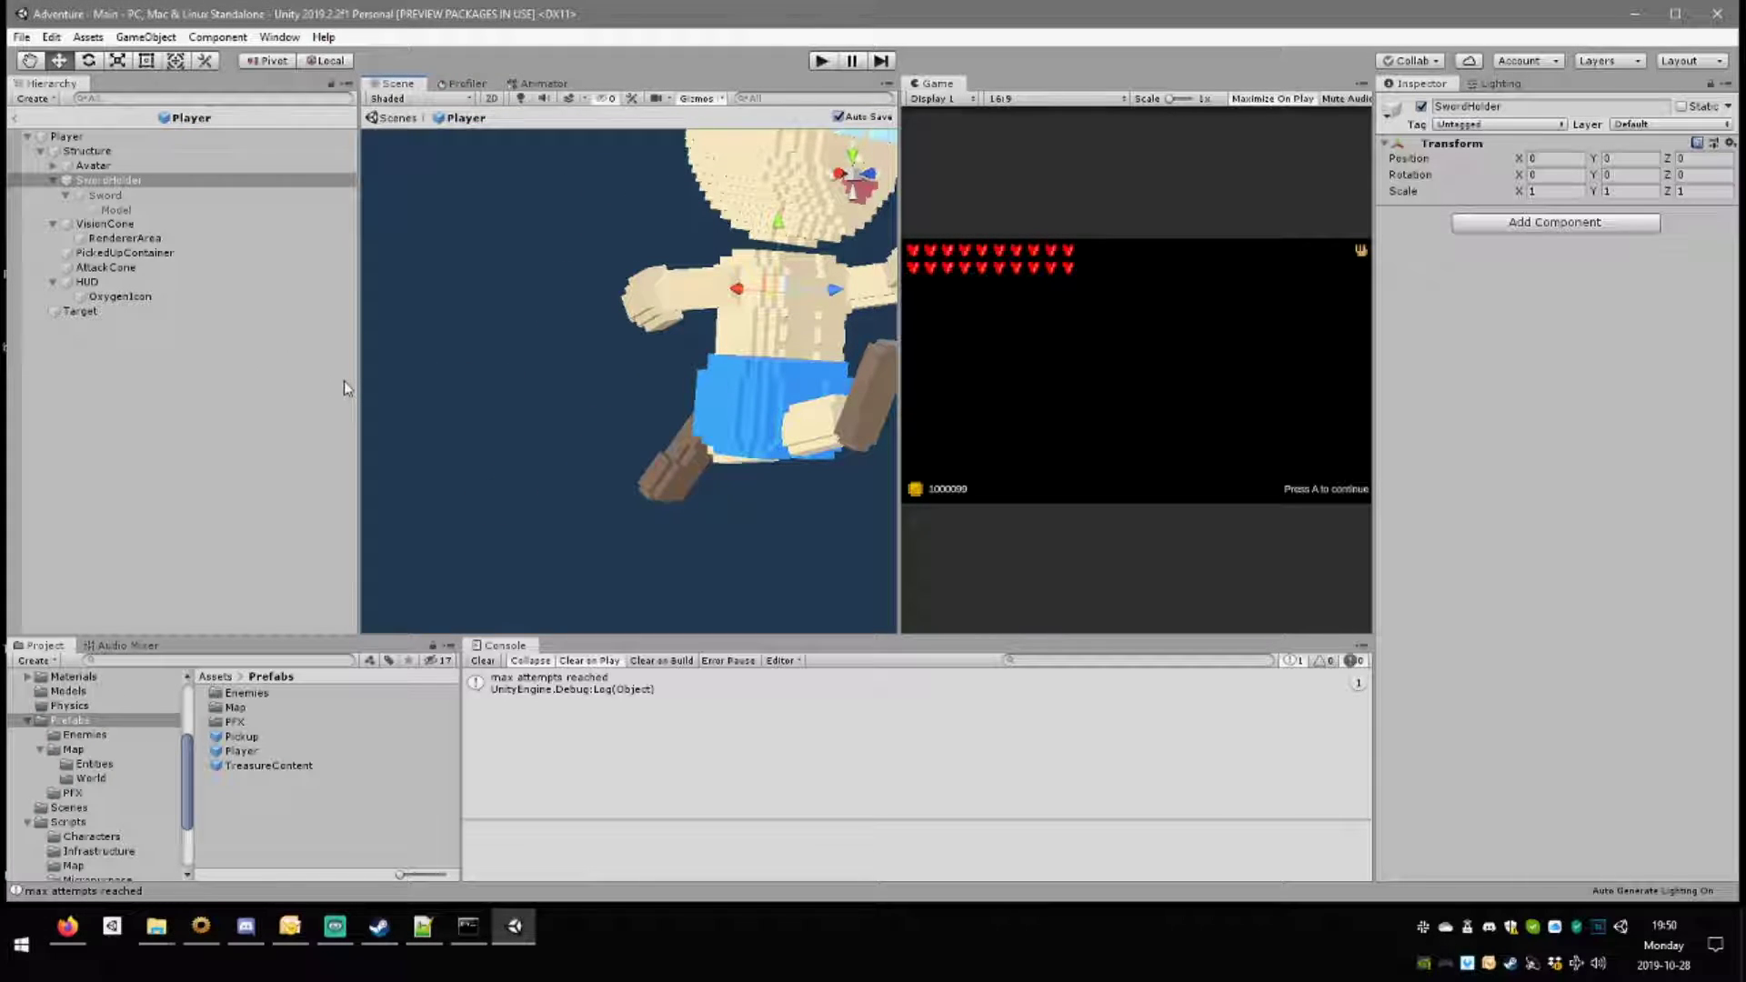
left_click_drag(518, 405, 728, 409, "alt")
left_click(138, 195)
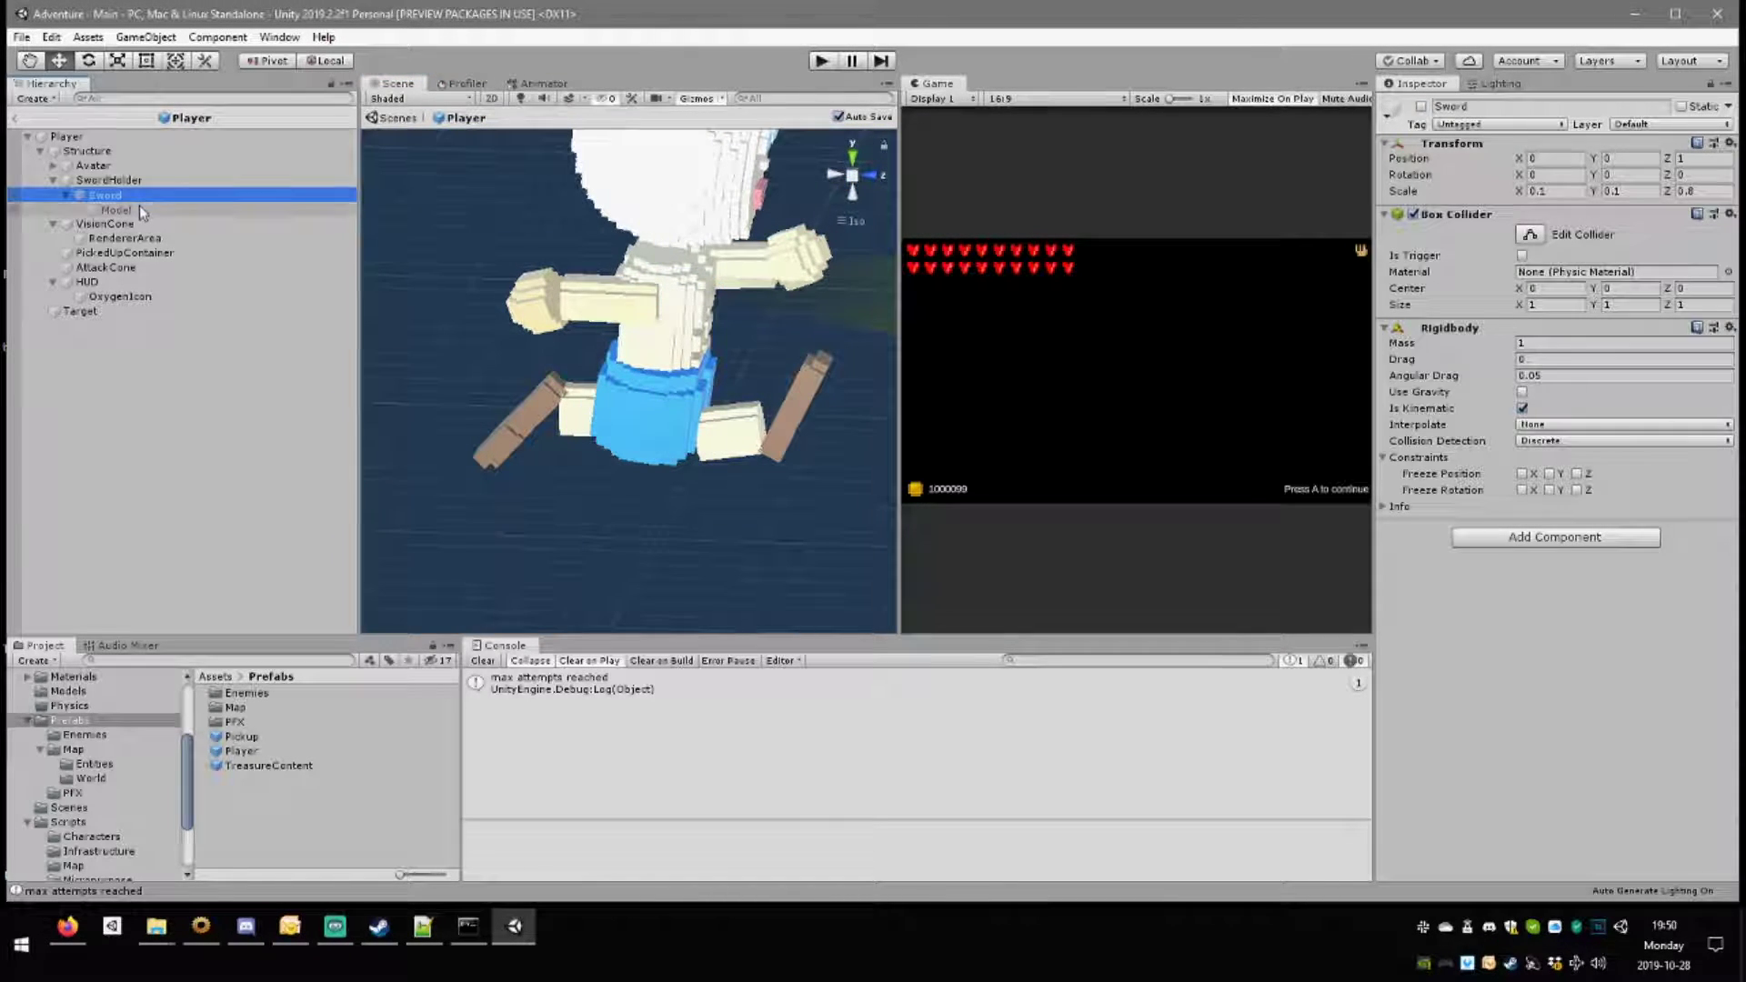
left_click(151, 182)
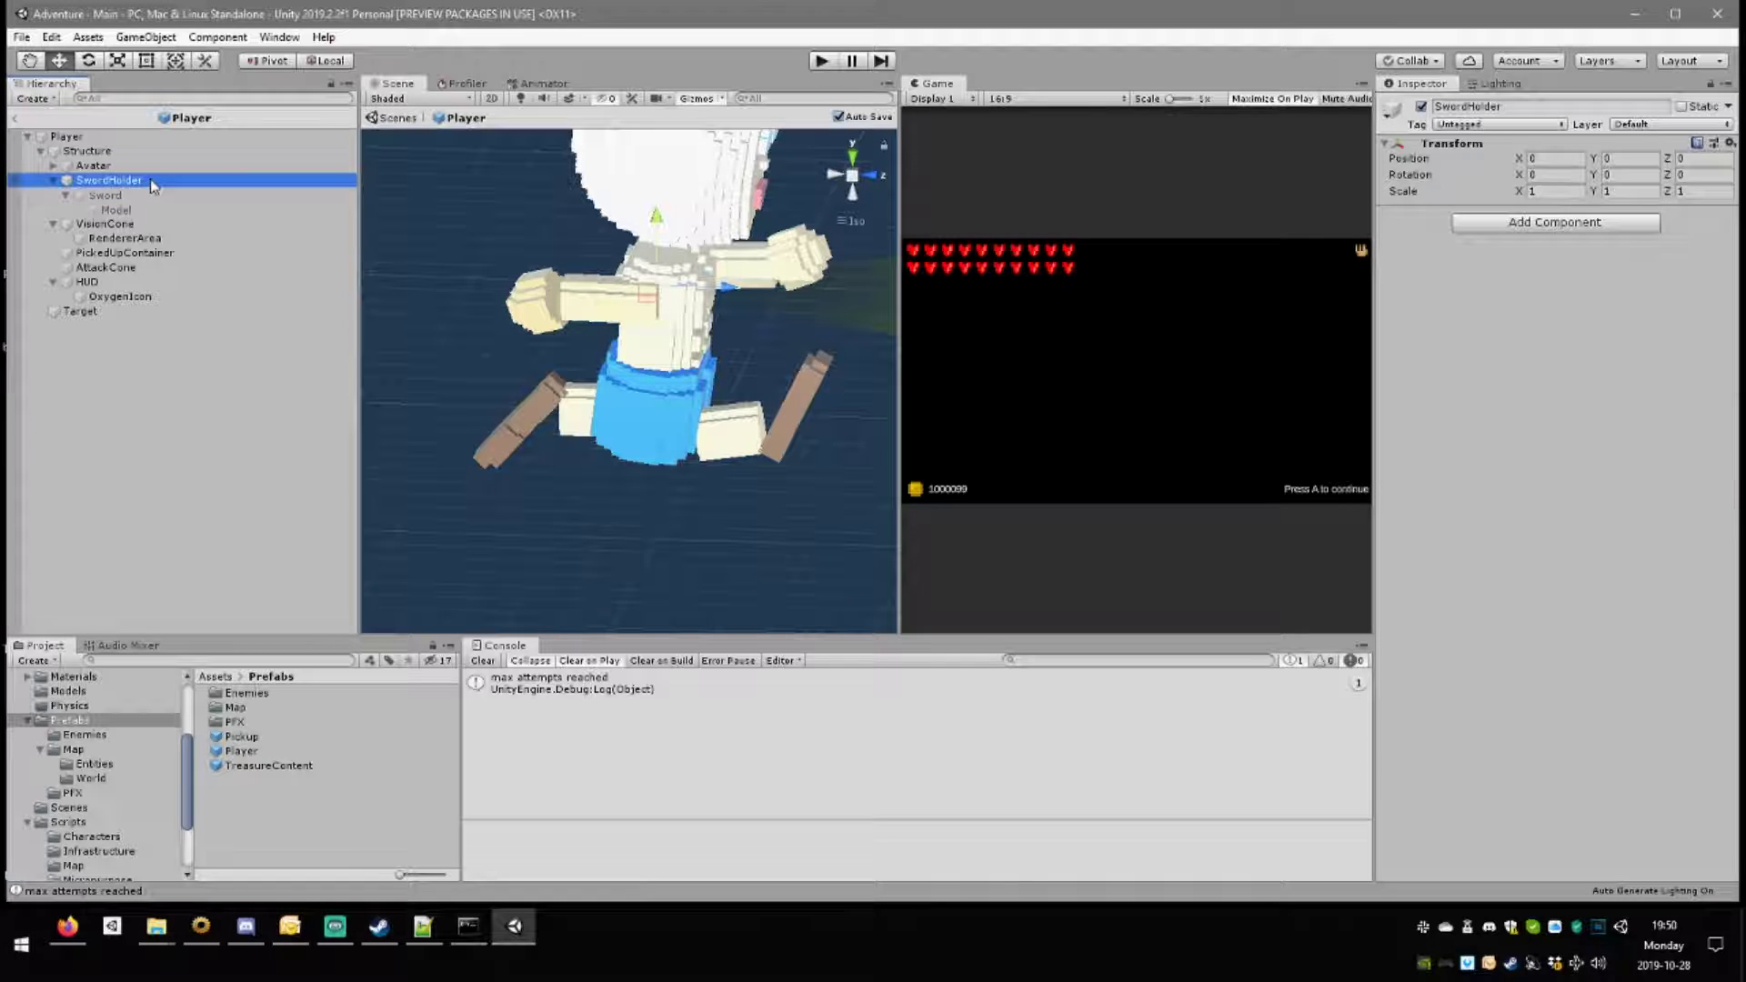
Open the InteractiveEntity script and the Player script from the root Player object's components in Visual Studio.
left_click(65, 136)
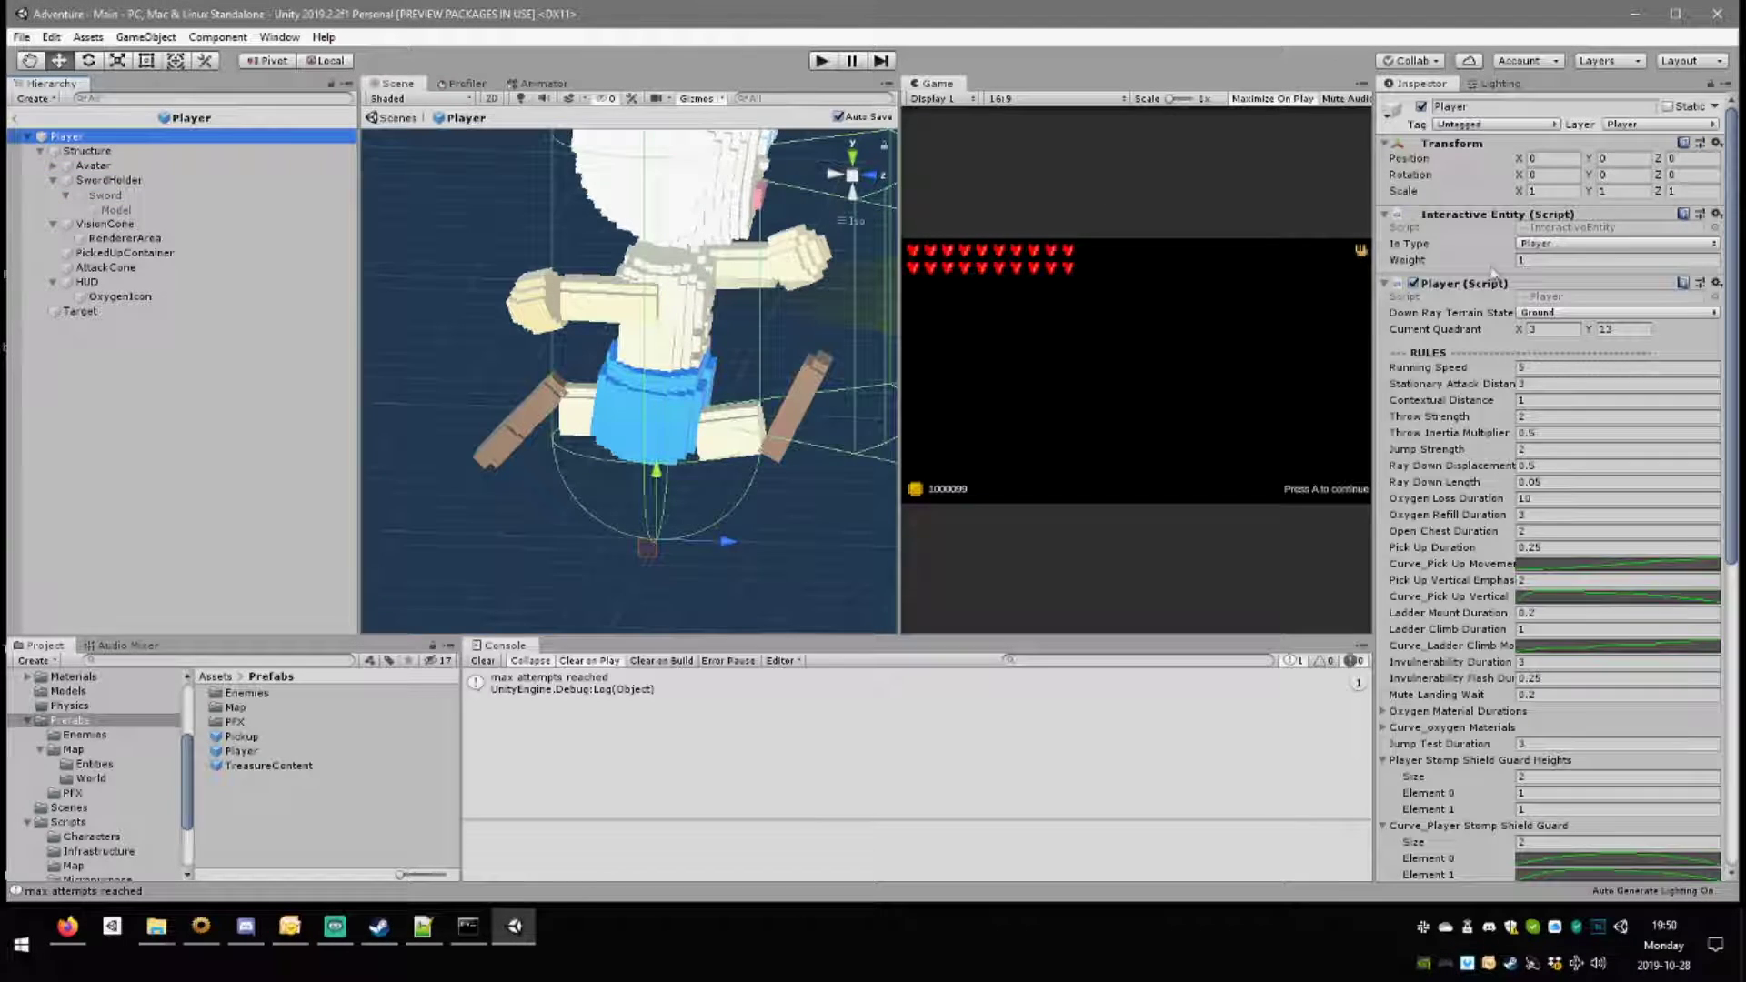
left_click(1555, 228)
double_click(1554, 229)
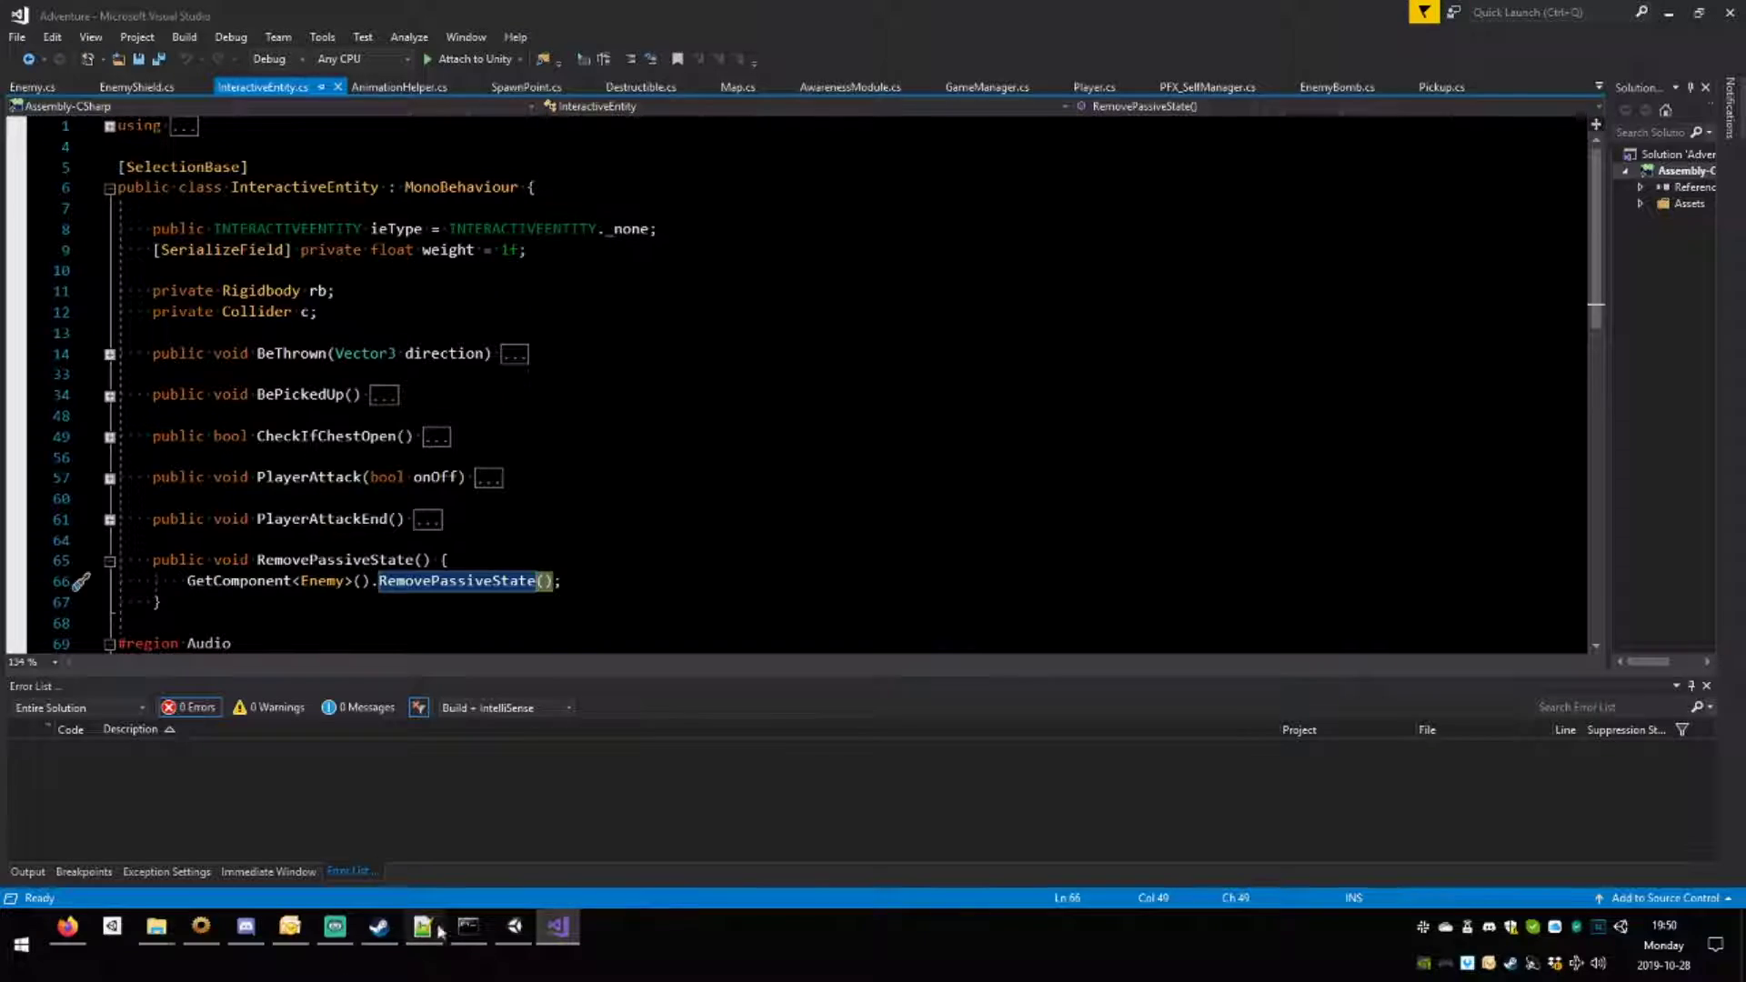
left_click(514, 927)
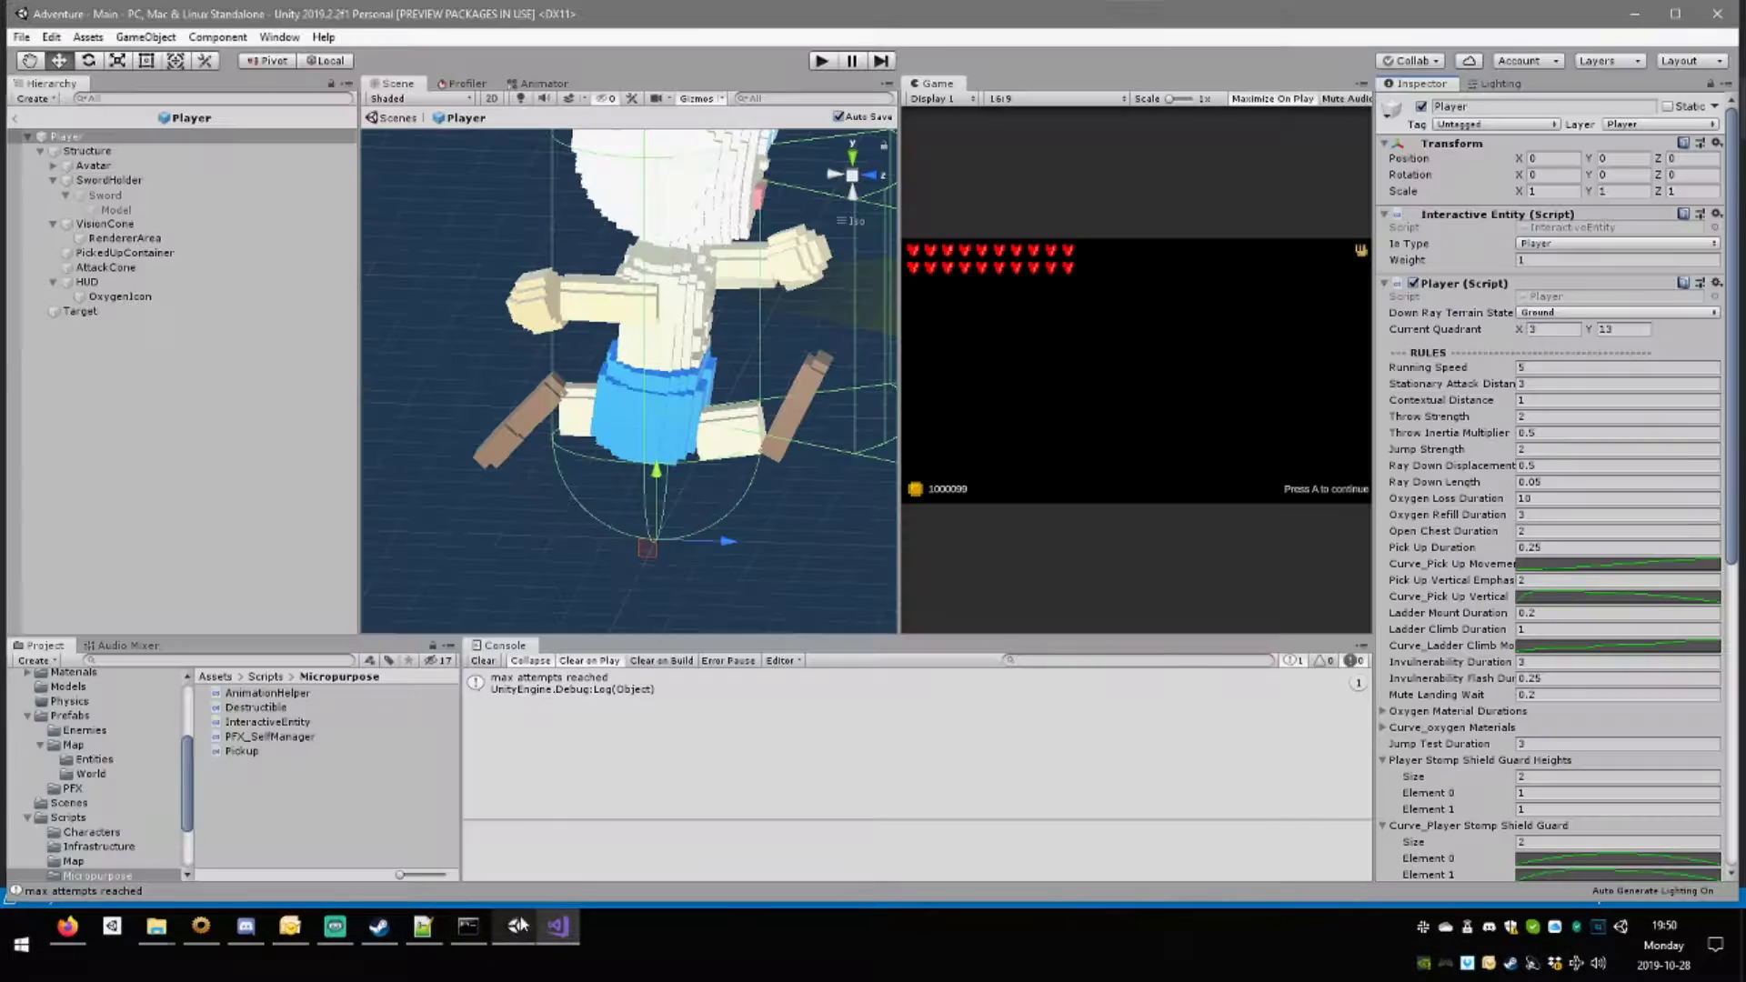
double_click(1567, 301)
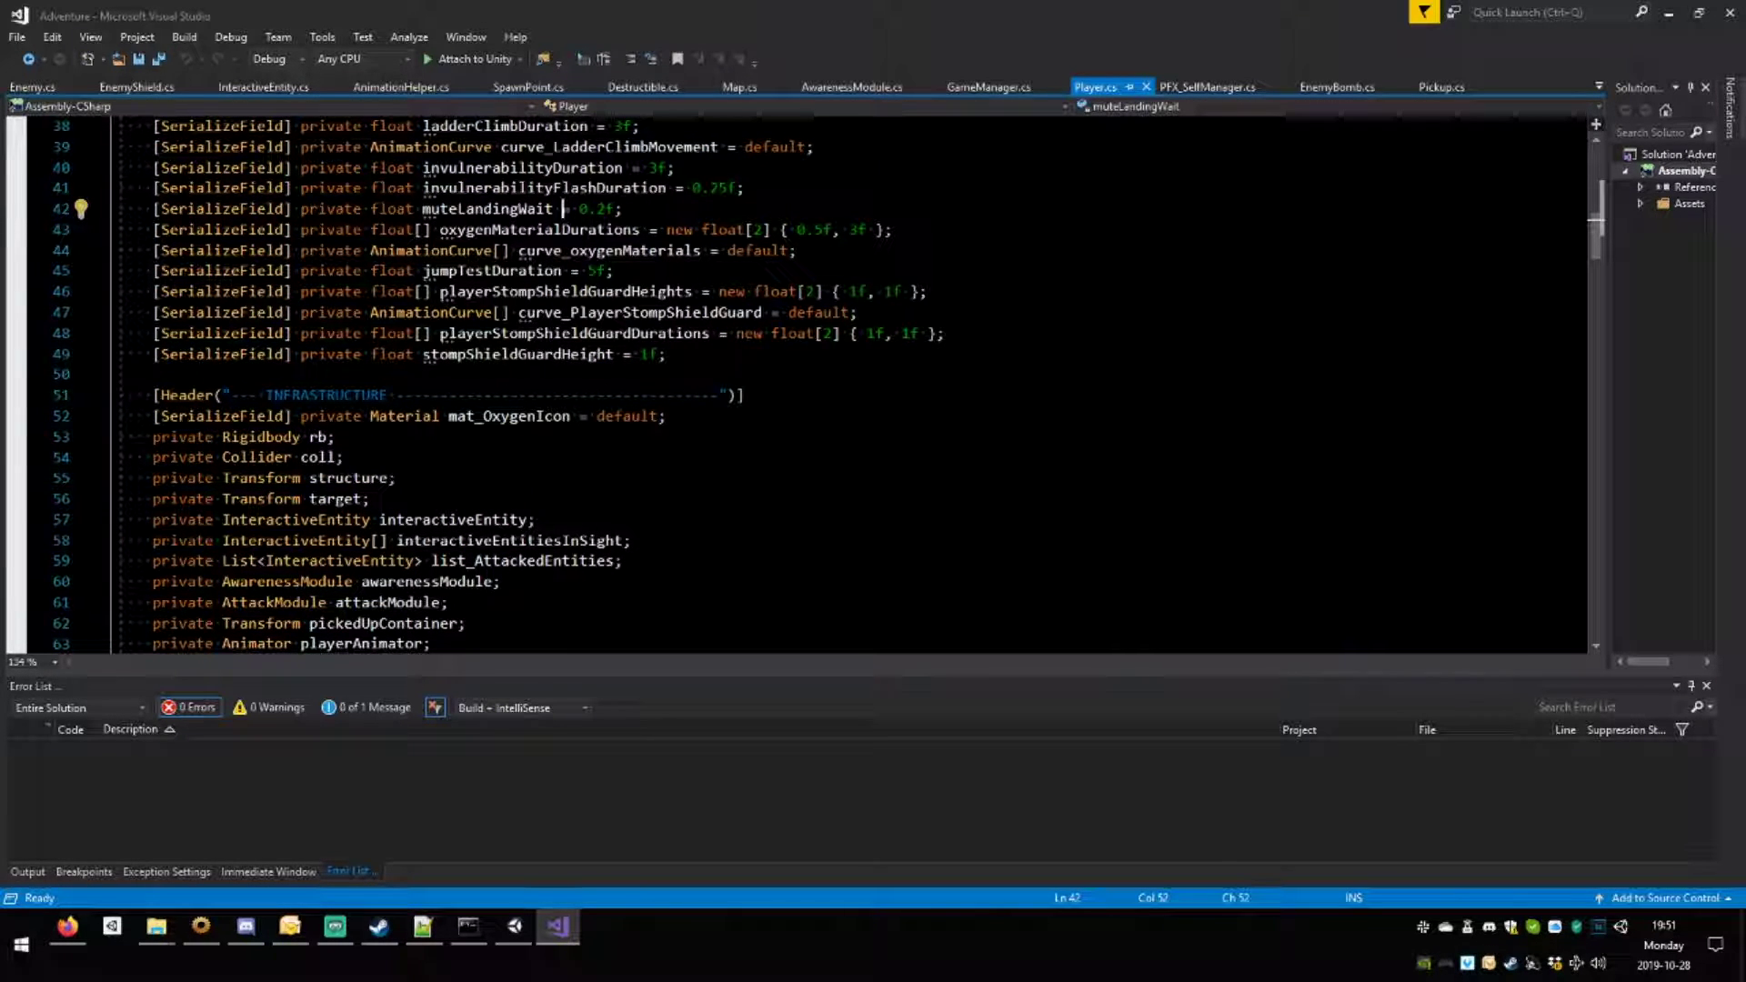
Search the current document, Player.cs, for "sword" and go through the matches.
key("ctrl+f")
left_click(1428, 173)
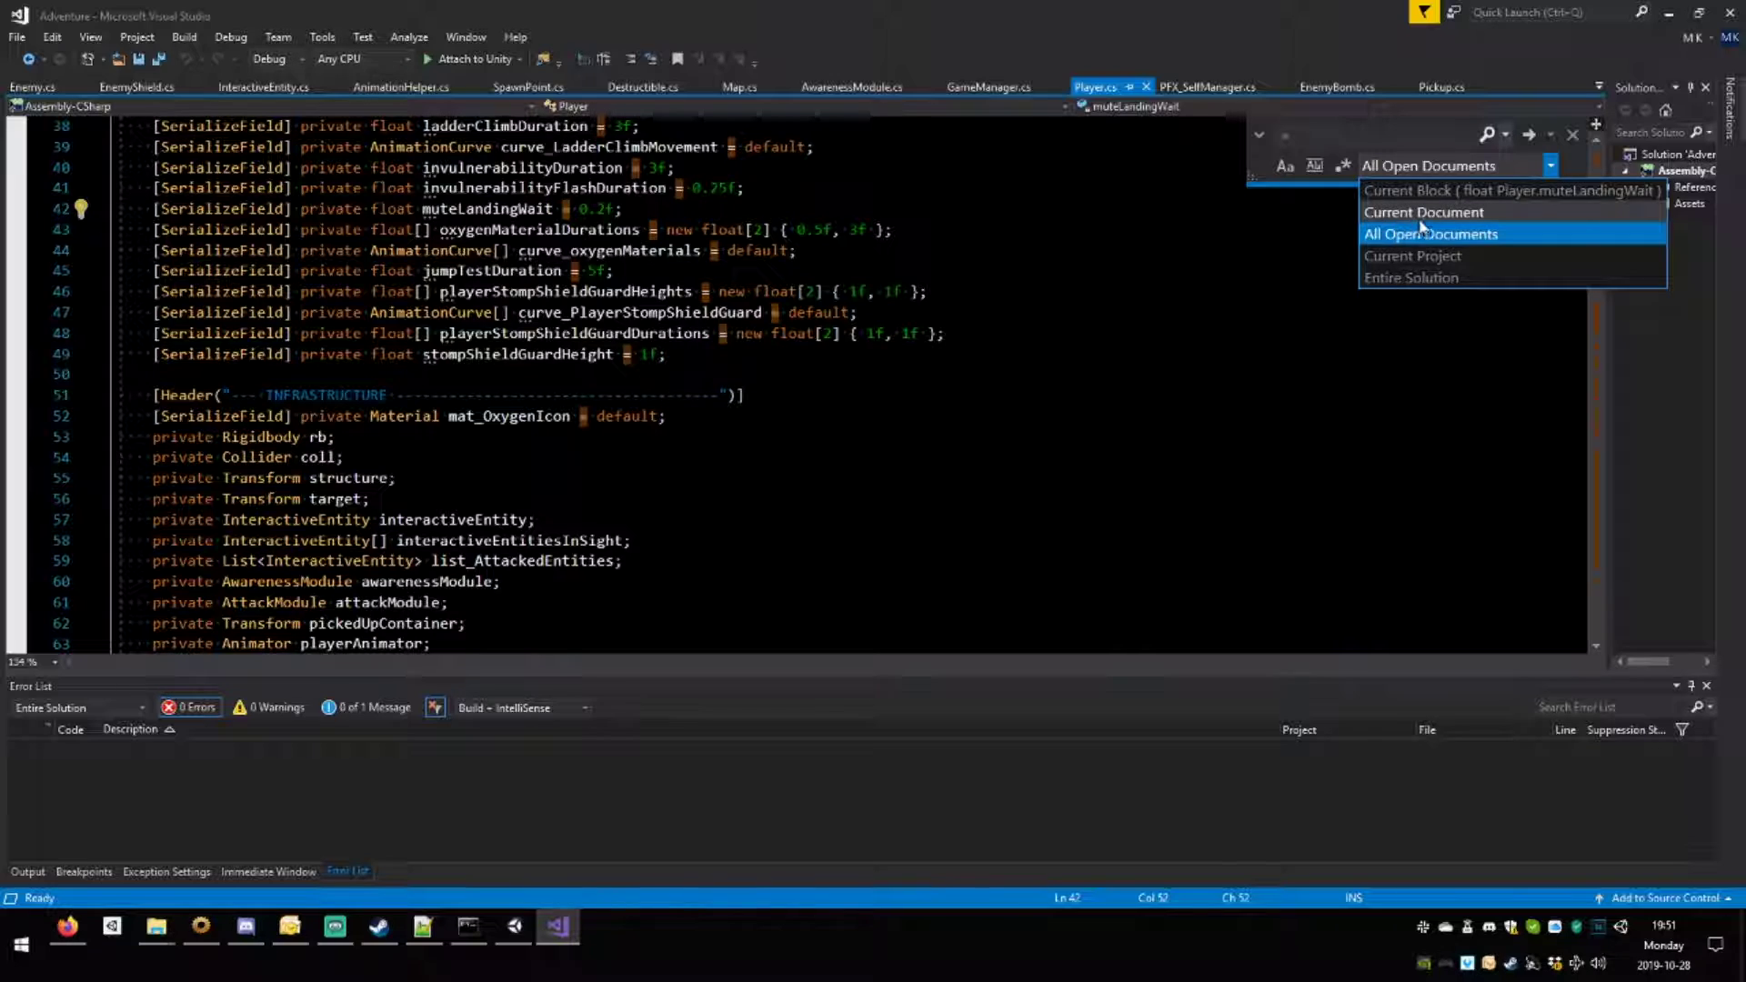
left_click(1417, 215)
type("sw")
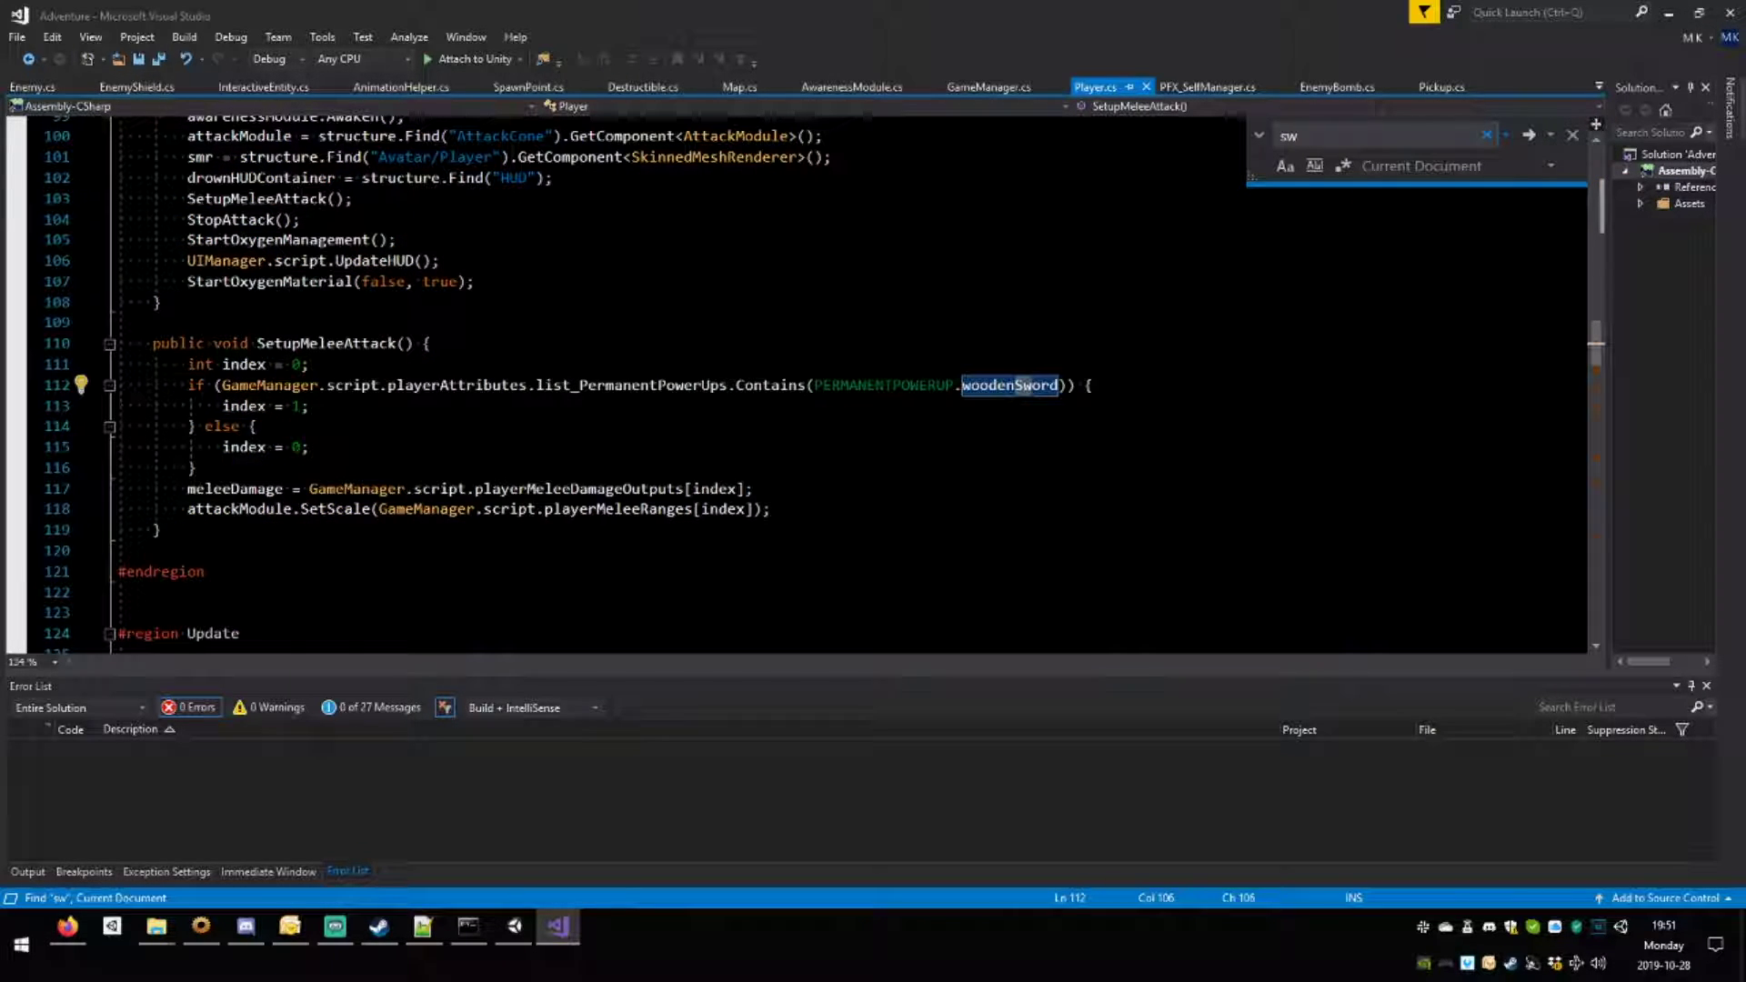
type("ord")
left_click(1533, 138)
left_click(1535, 140)
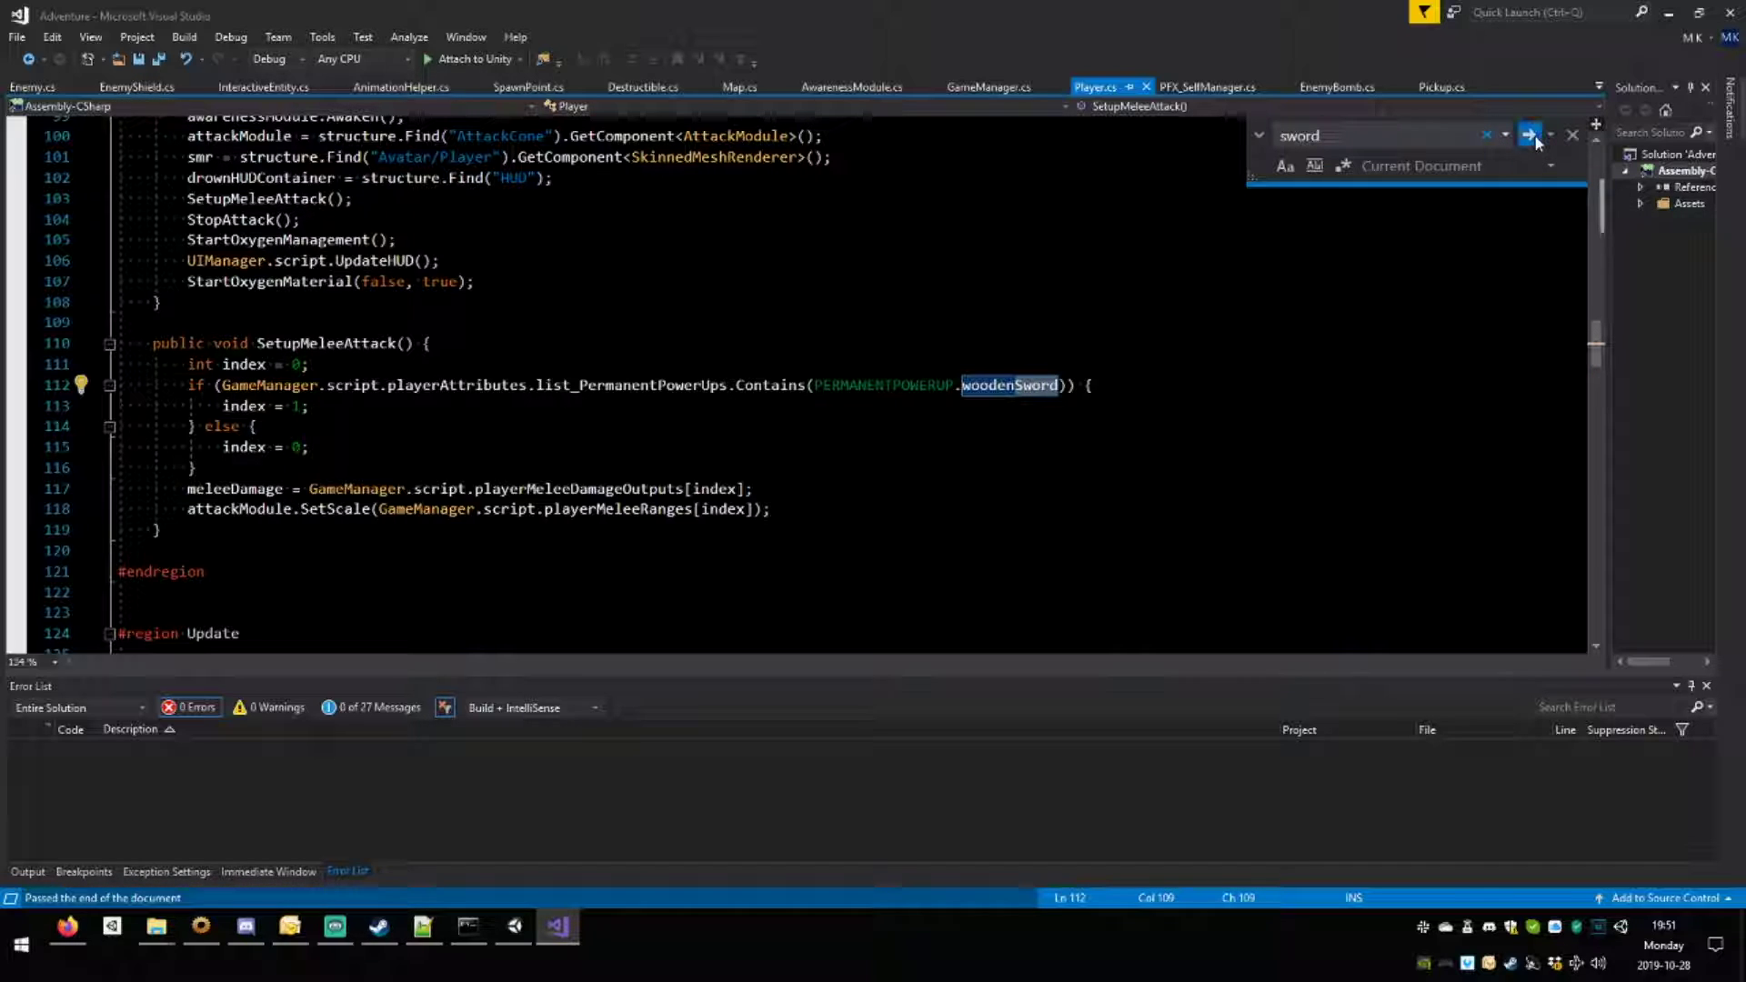
left_click(1535, 140)
left_click(1491, 261)
left_click(1572, 136)
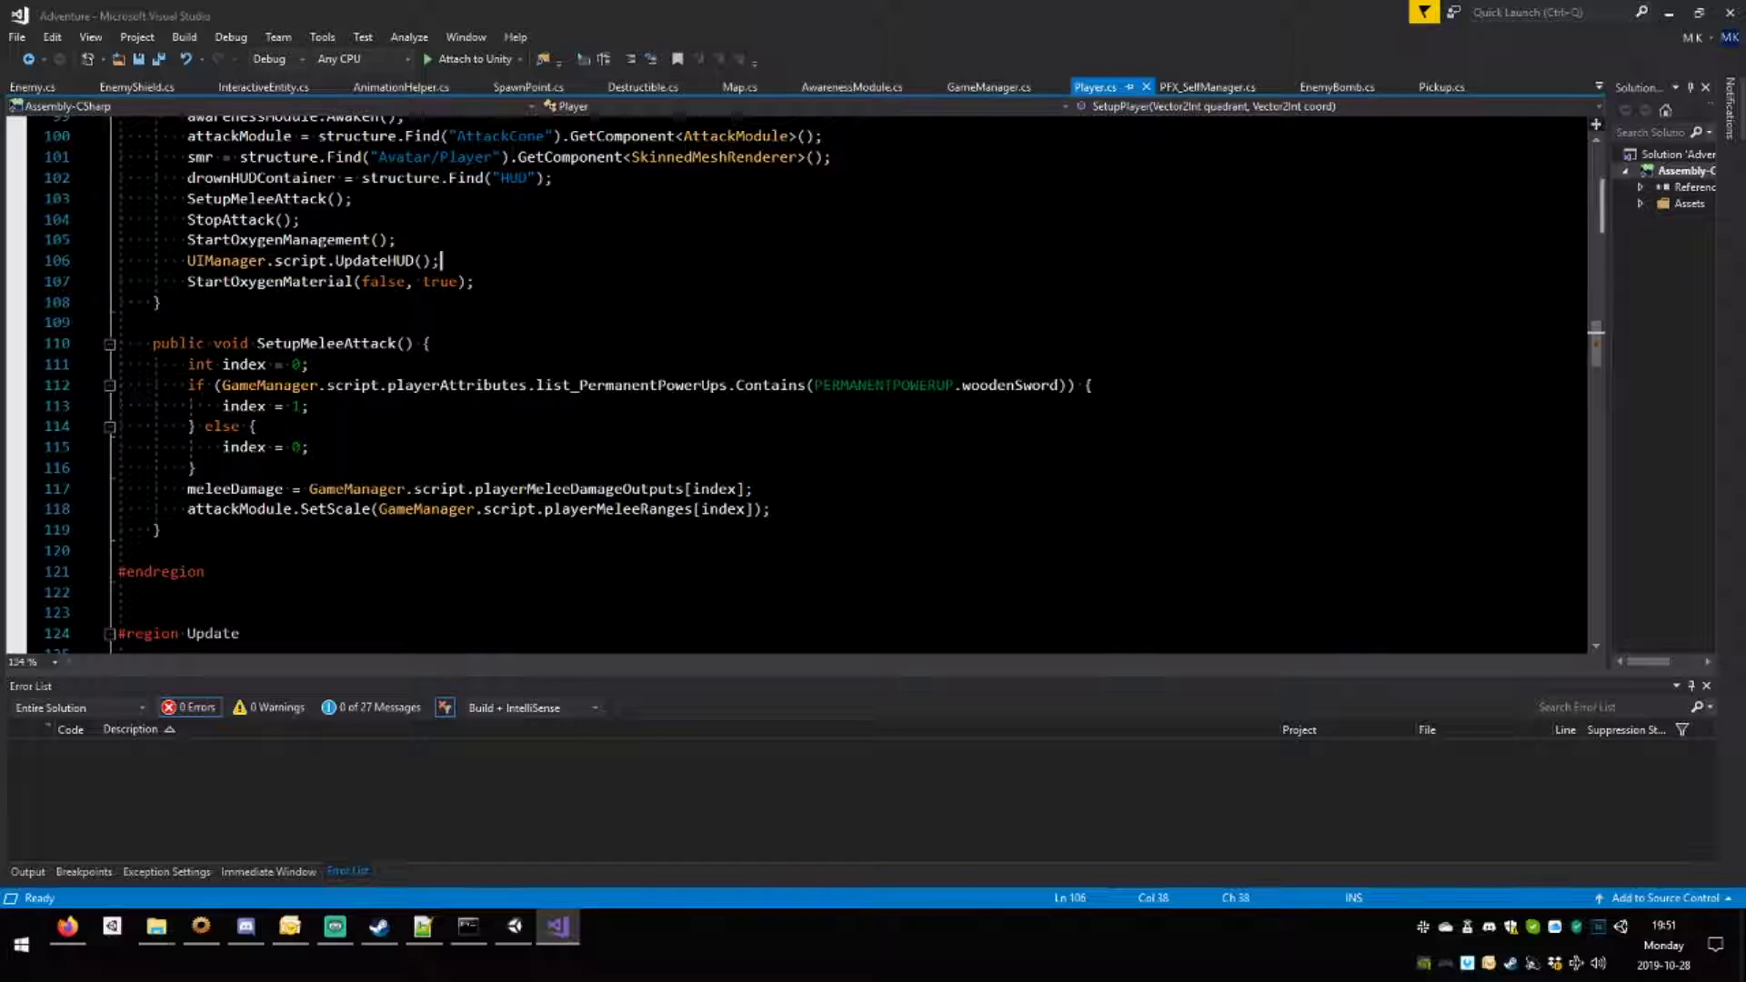
Switch to Unity, expand the Avatar armature through the spine and right arm, and select the hand_r bone.
left_click(515, 926)
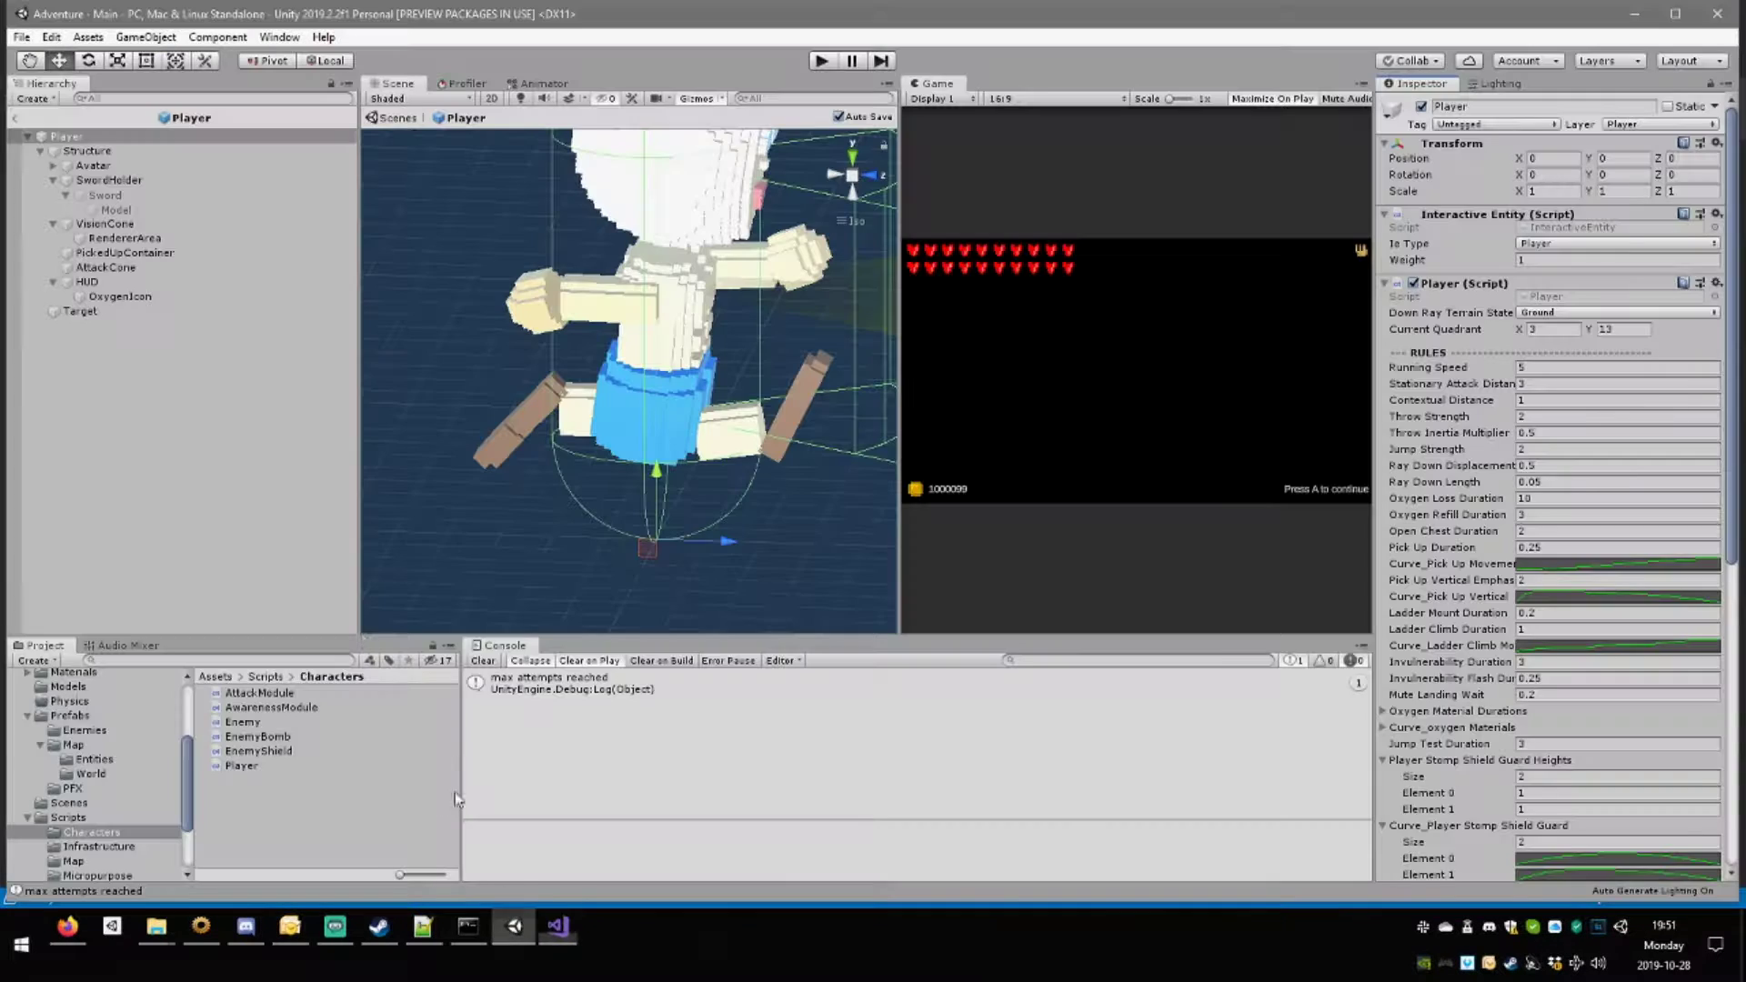
left_click(123, 180)
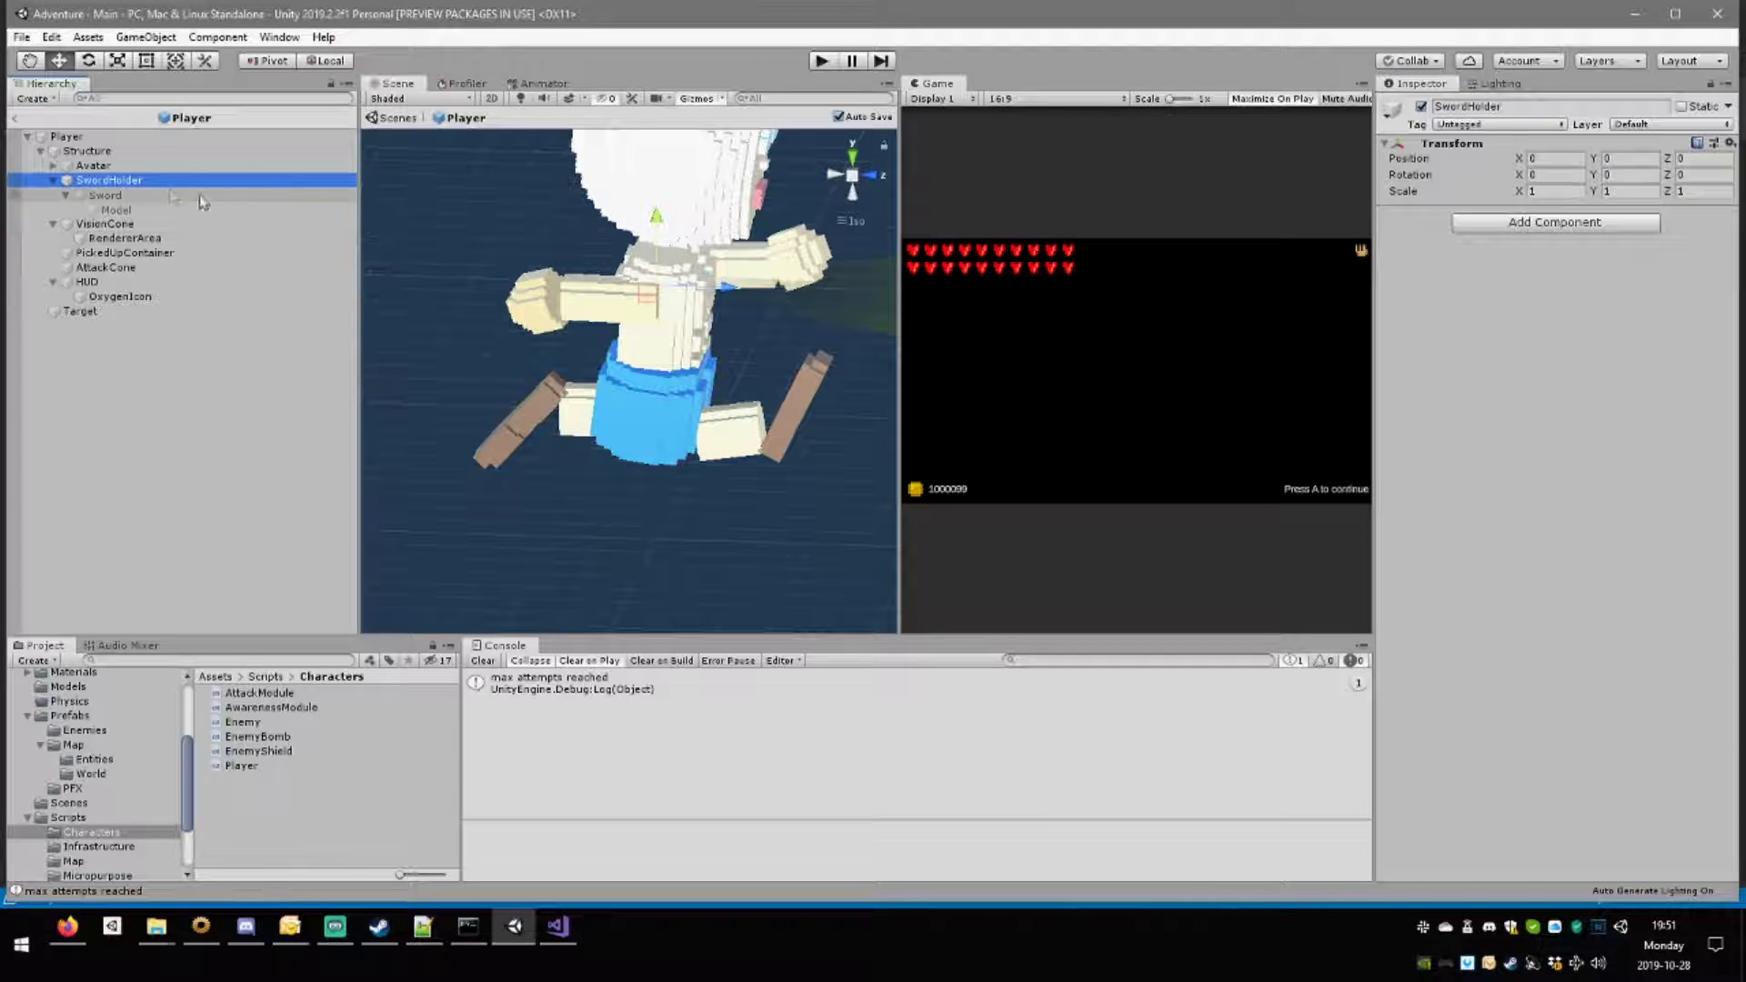
left_click(52, 166)
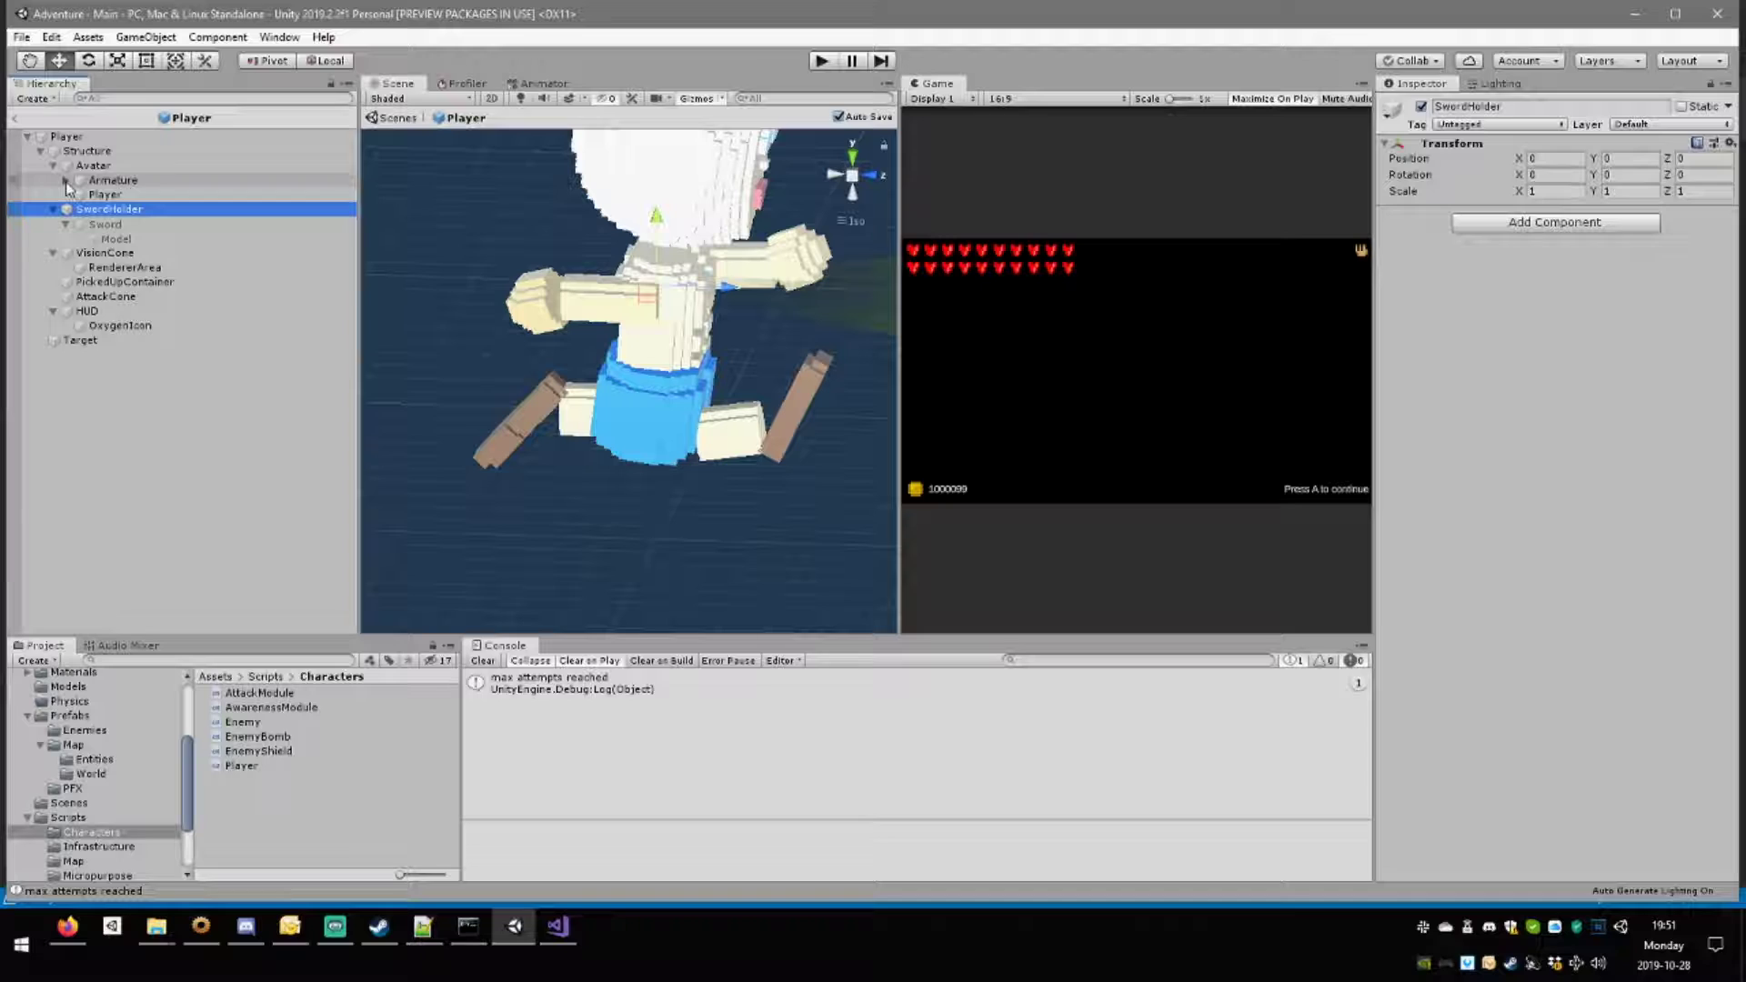
left_click(65, 180)
left_click(78, 195)
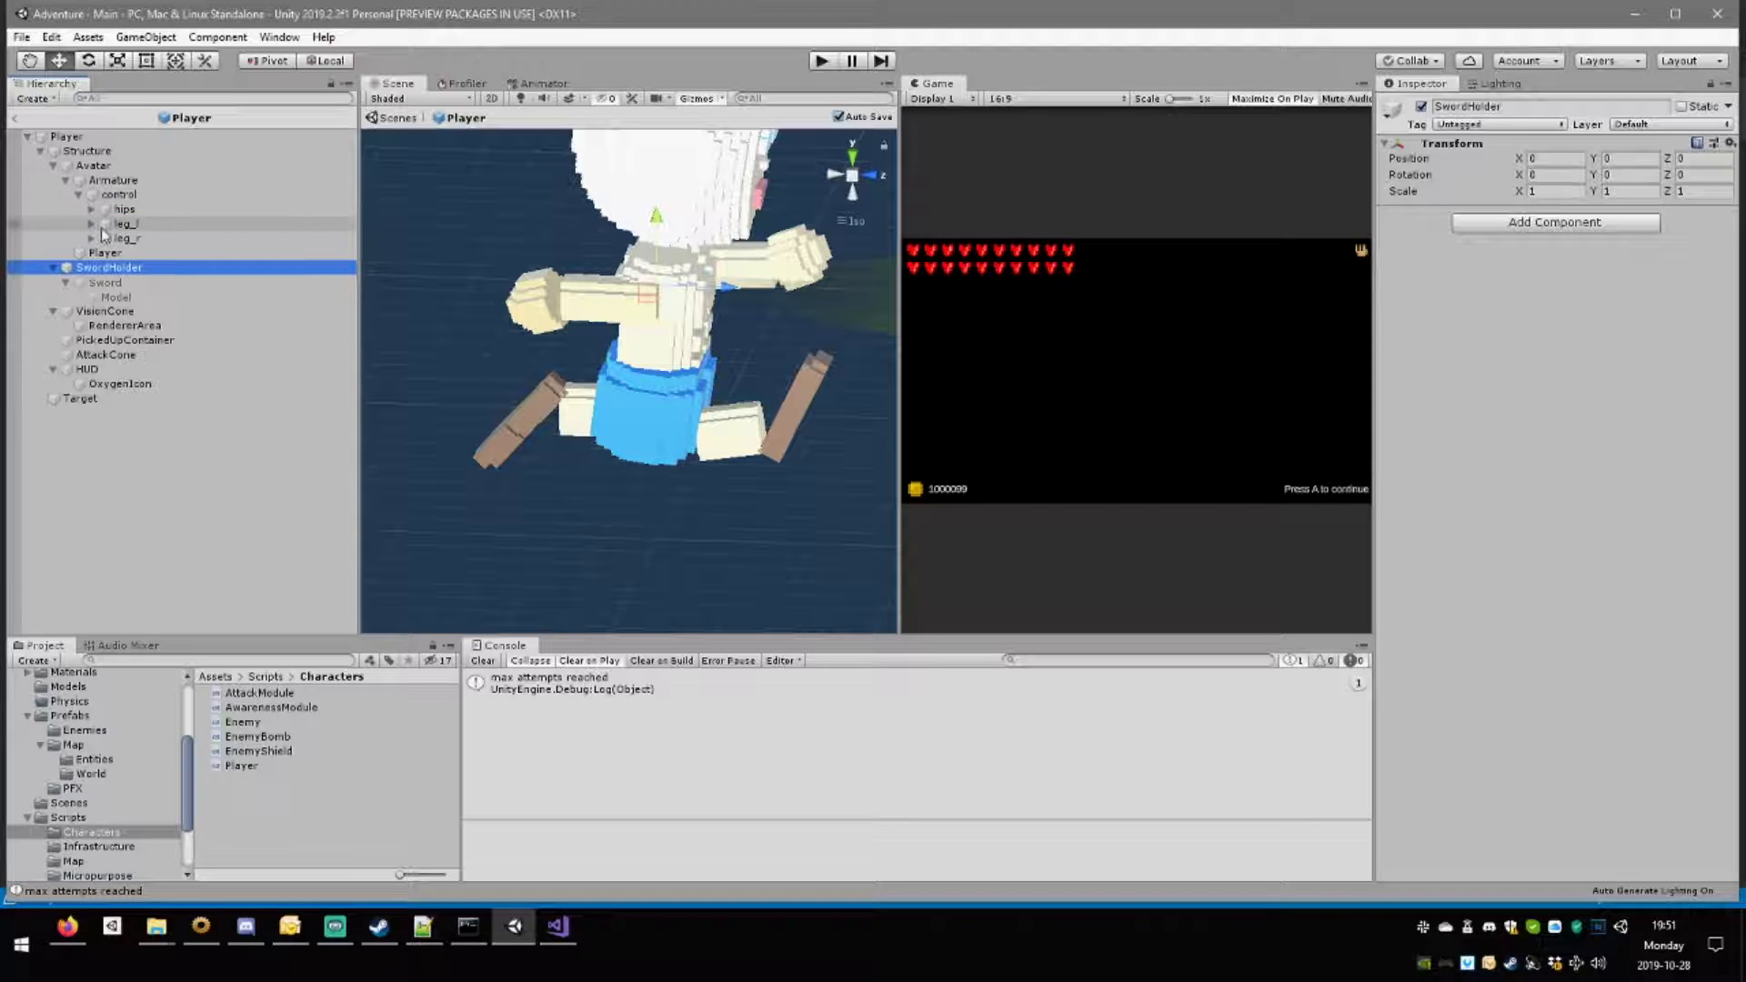
left_click(92, 209)
left_click(105, 224)
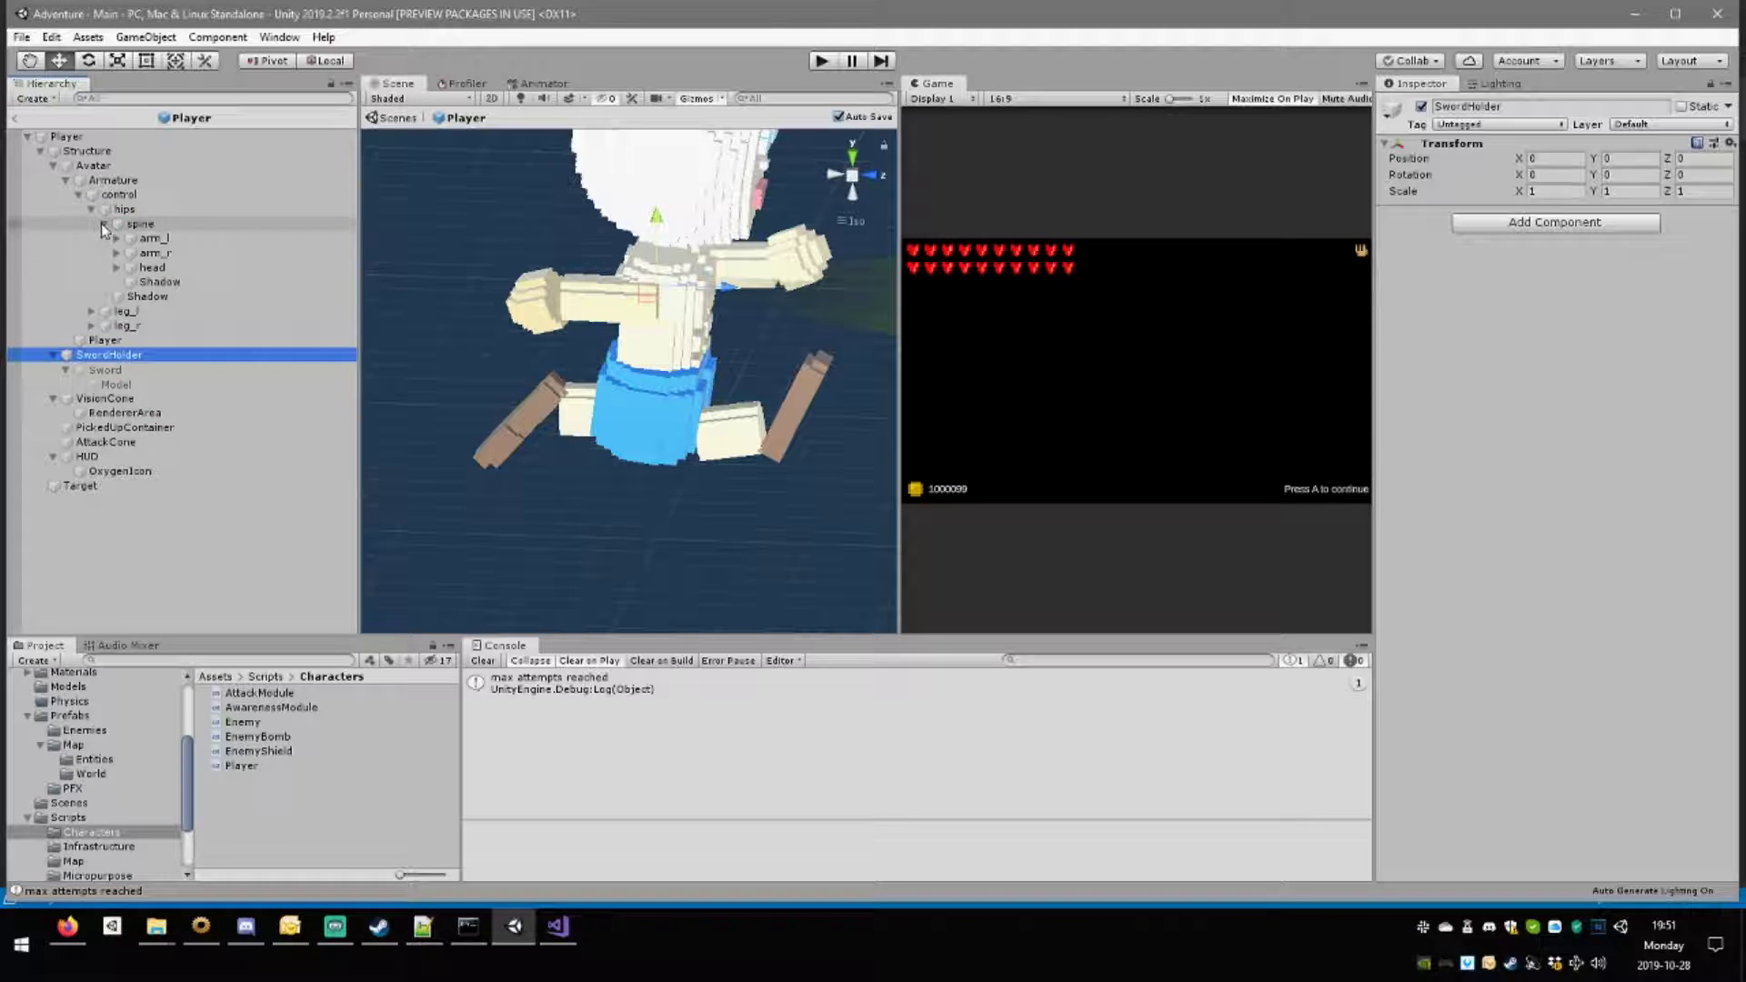
left_click(117, 253)
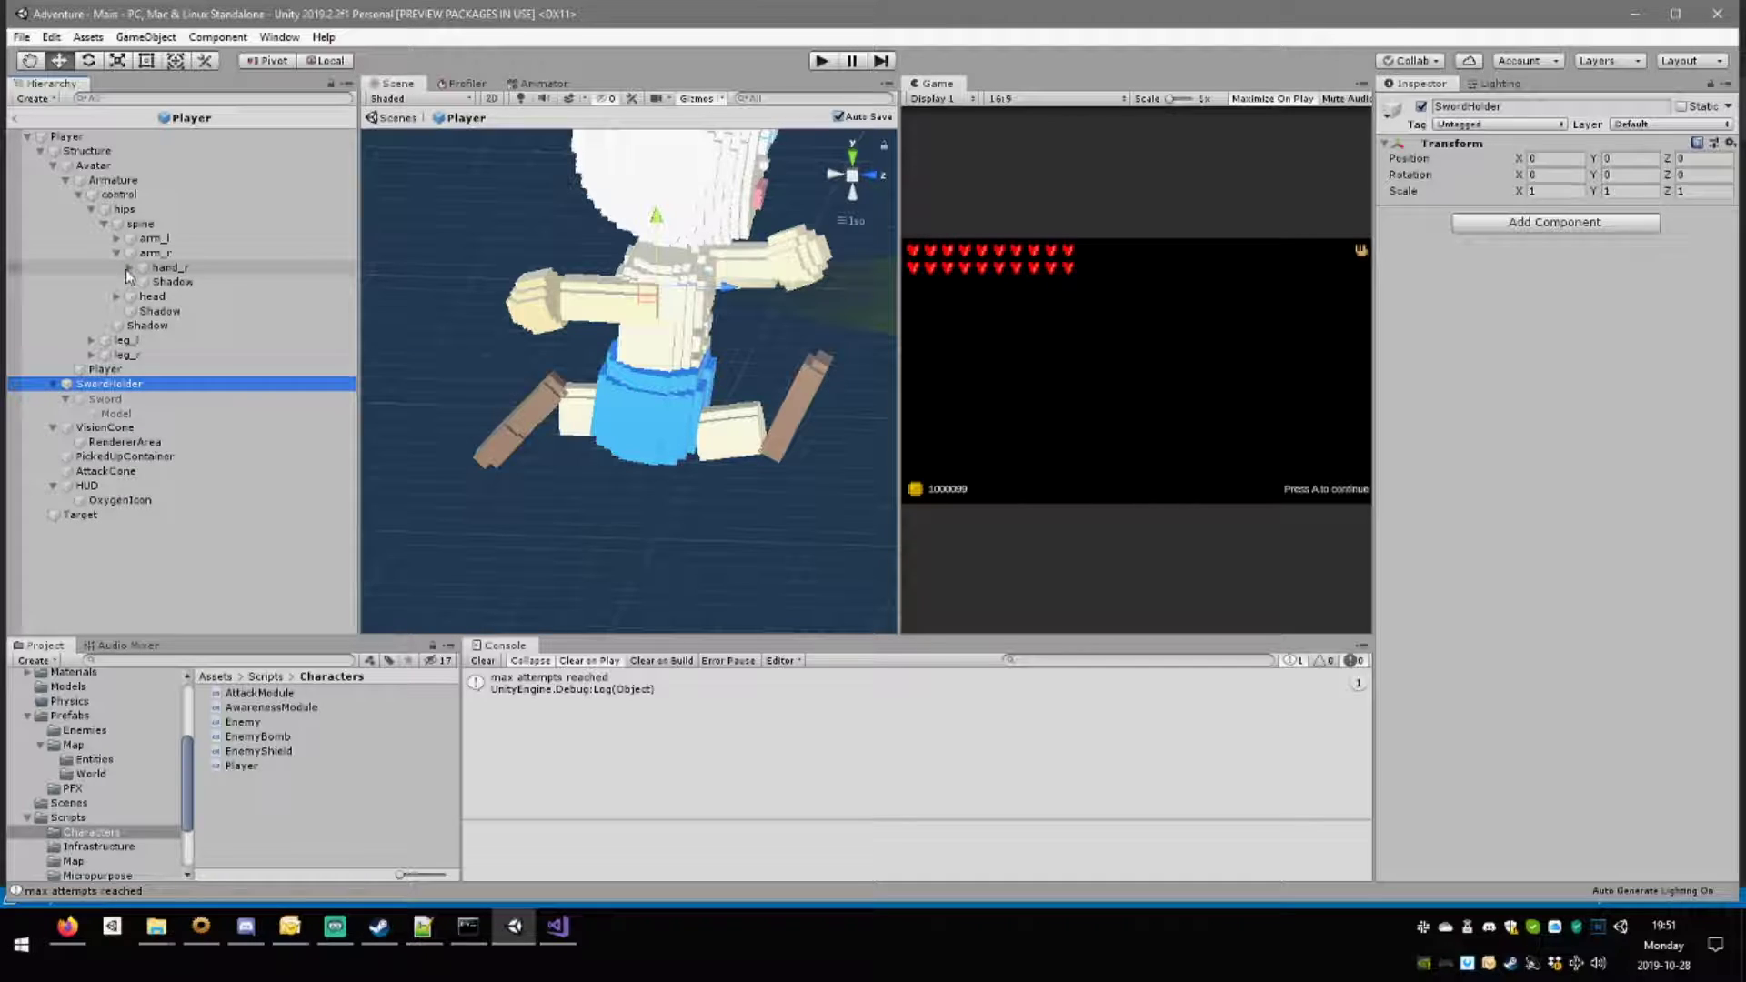
left_click(129, 268)
left_click(171, 267)
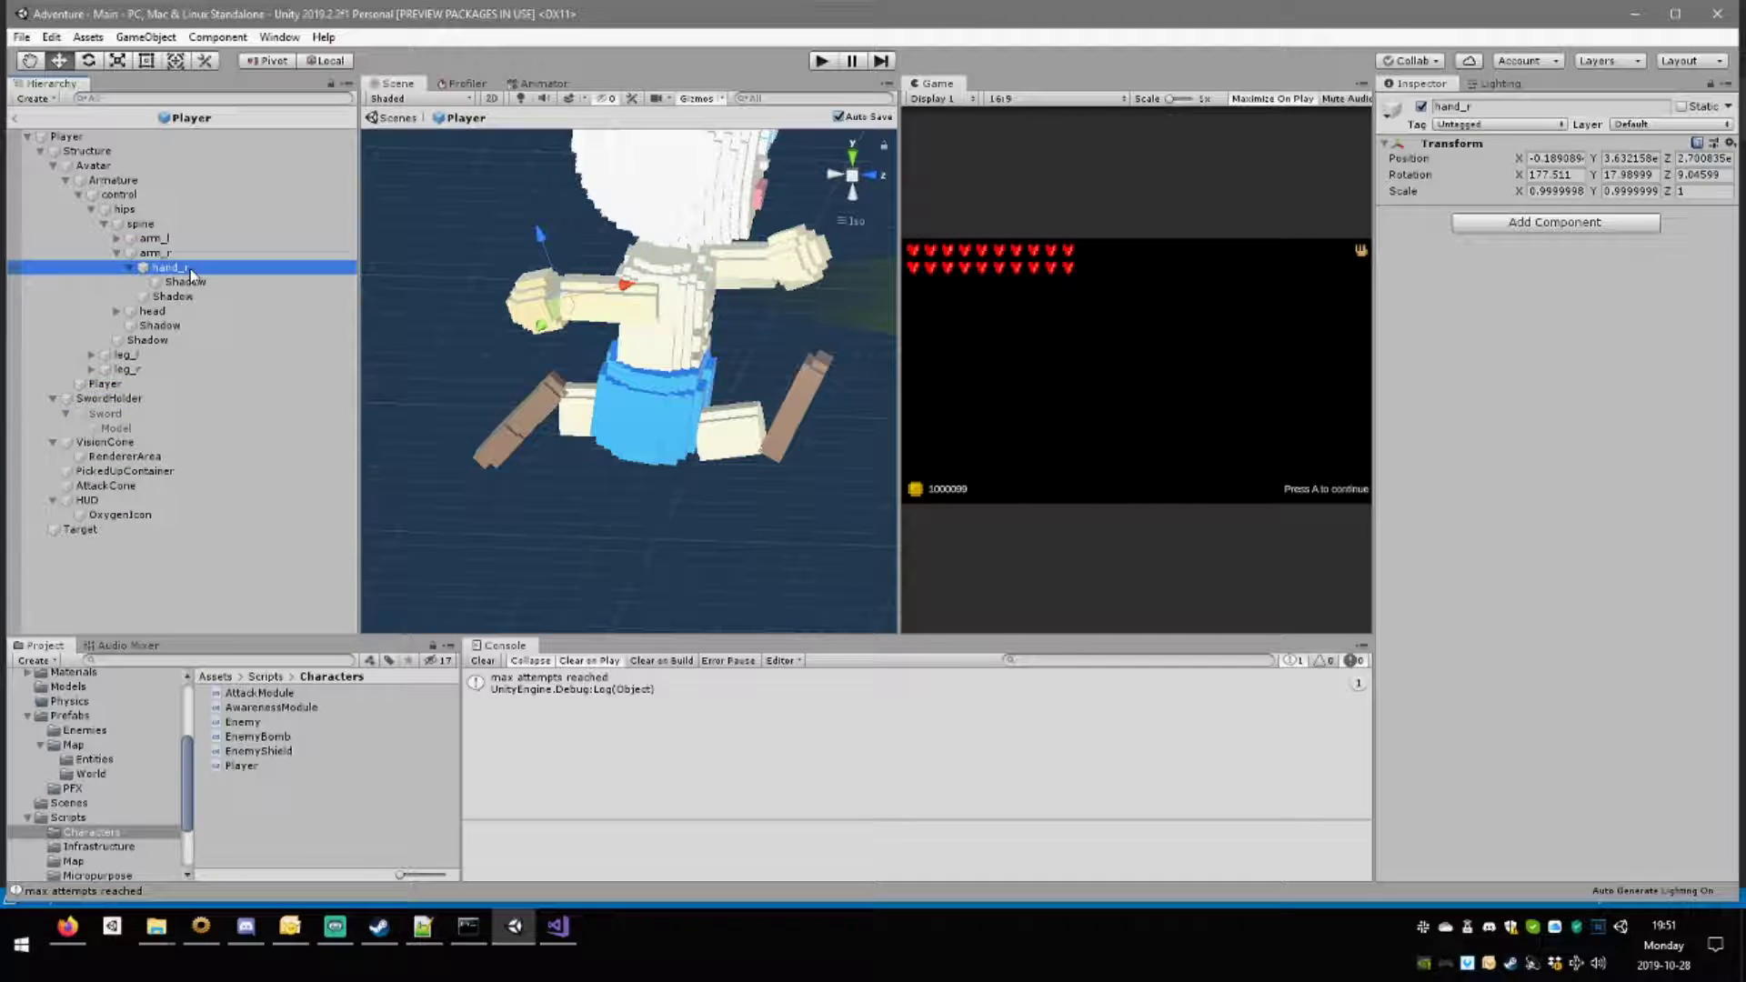
Make SwordHolder a child of the hand_r bone and reset its Transform.
mouse_move(537, 345)
left_mouse_down("alt")
mouse_move(570, 354)
mouse_move(571, 310)
mouse_move(547, 371)
left_mouse_up("alt")
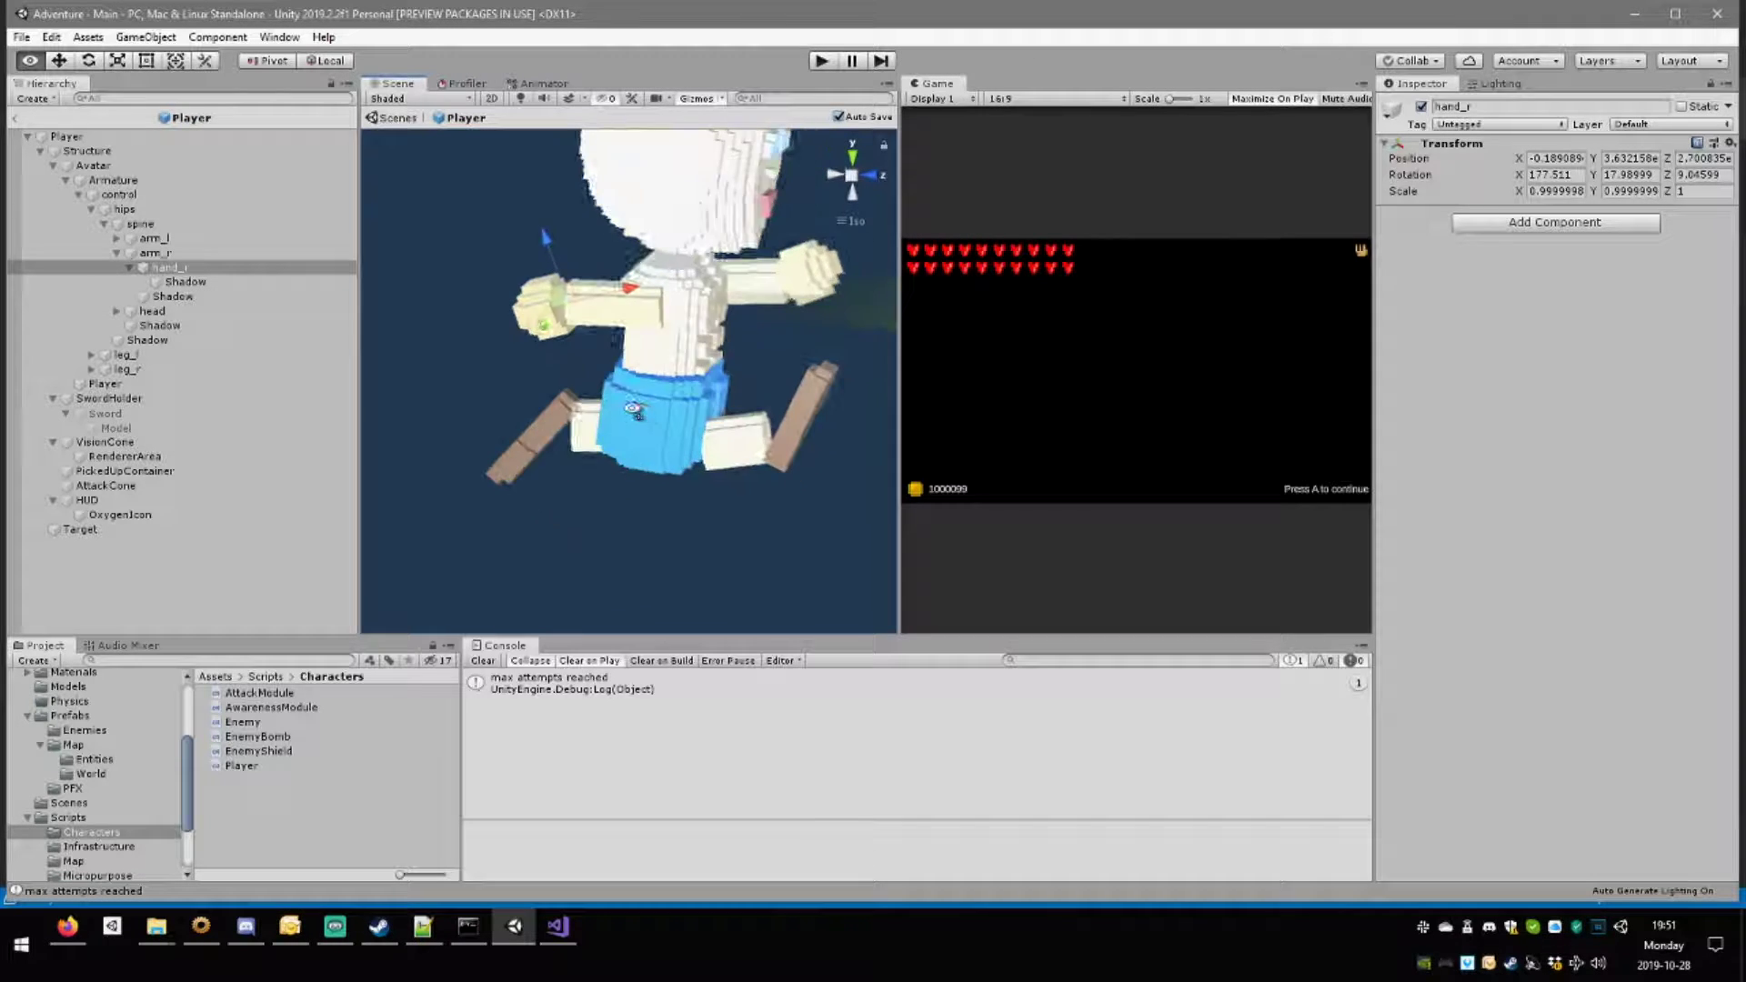
scroll(547, 364, "up", 3)
middle_click_drag(549, 345, 542, 383)
scroll(542, 383, "up", 3)
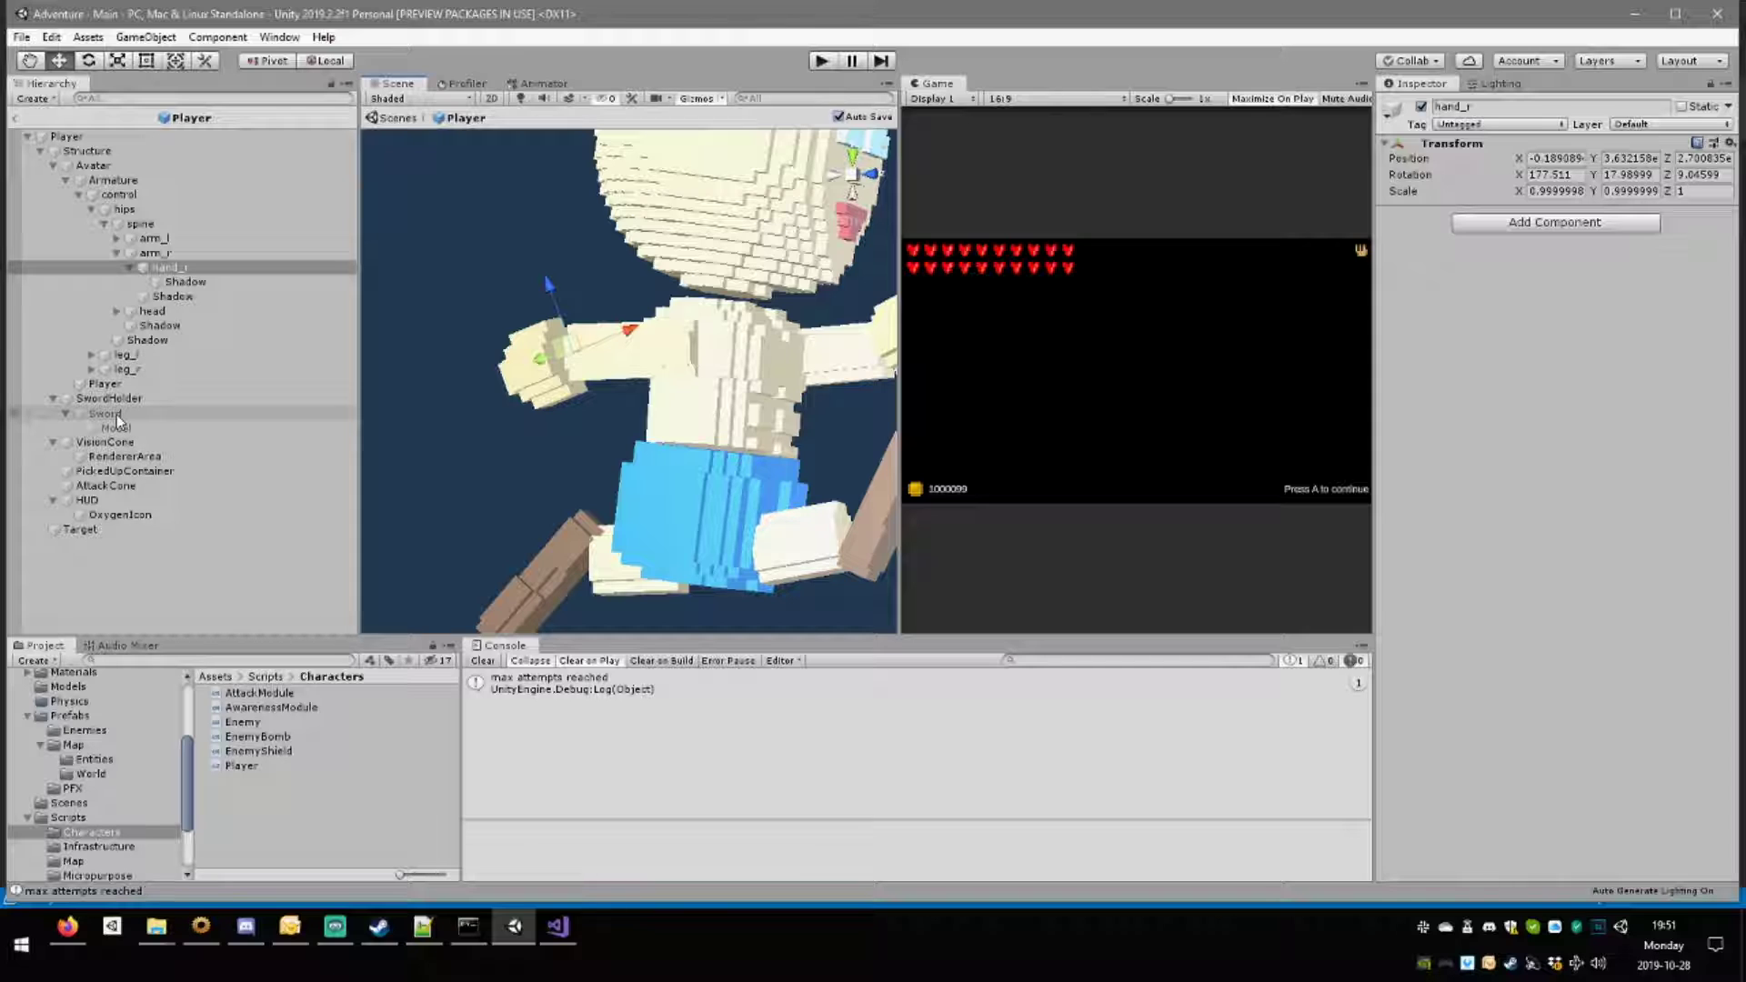
left_click_drag(109, 398, 182, 268)
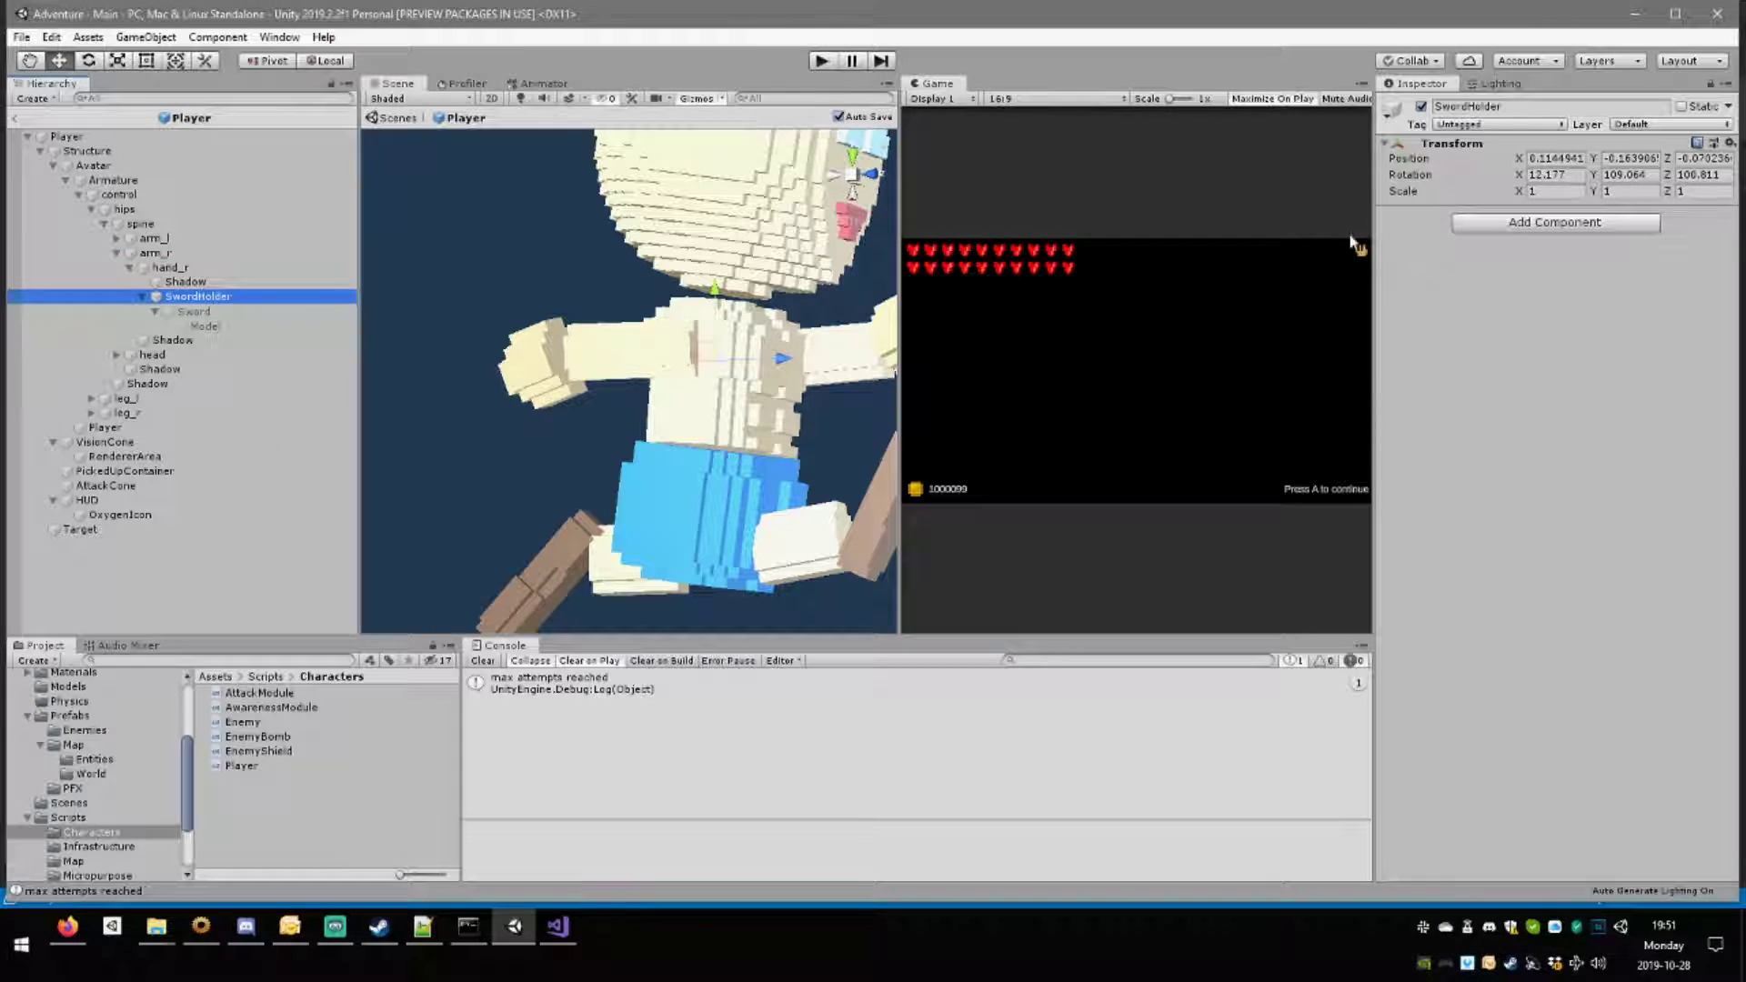
left_click(1730, 142)
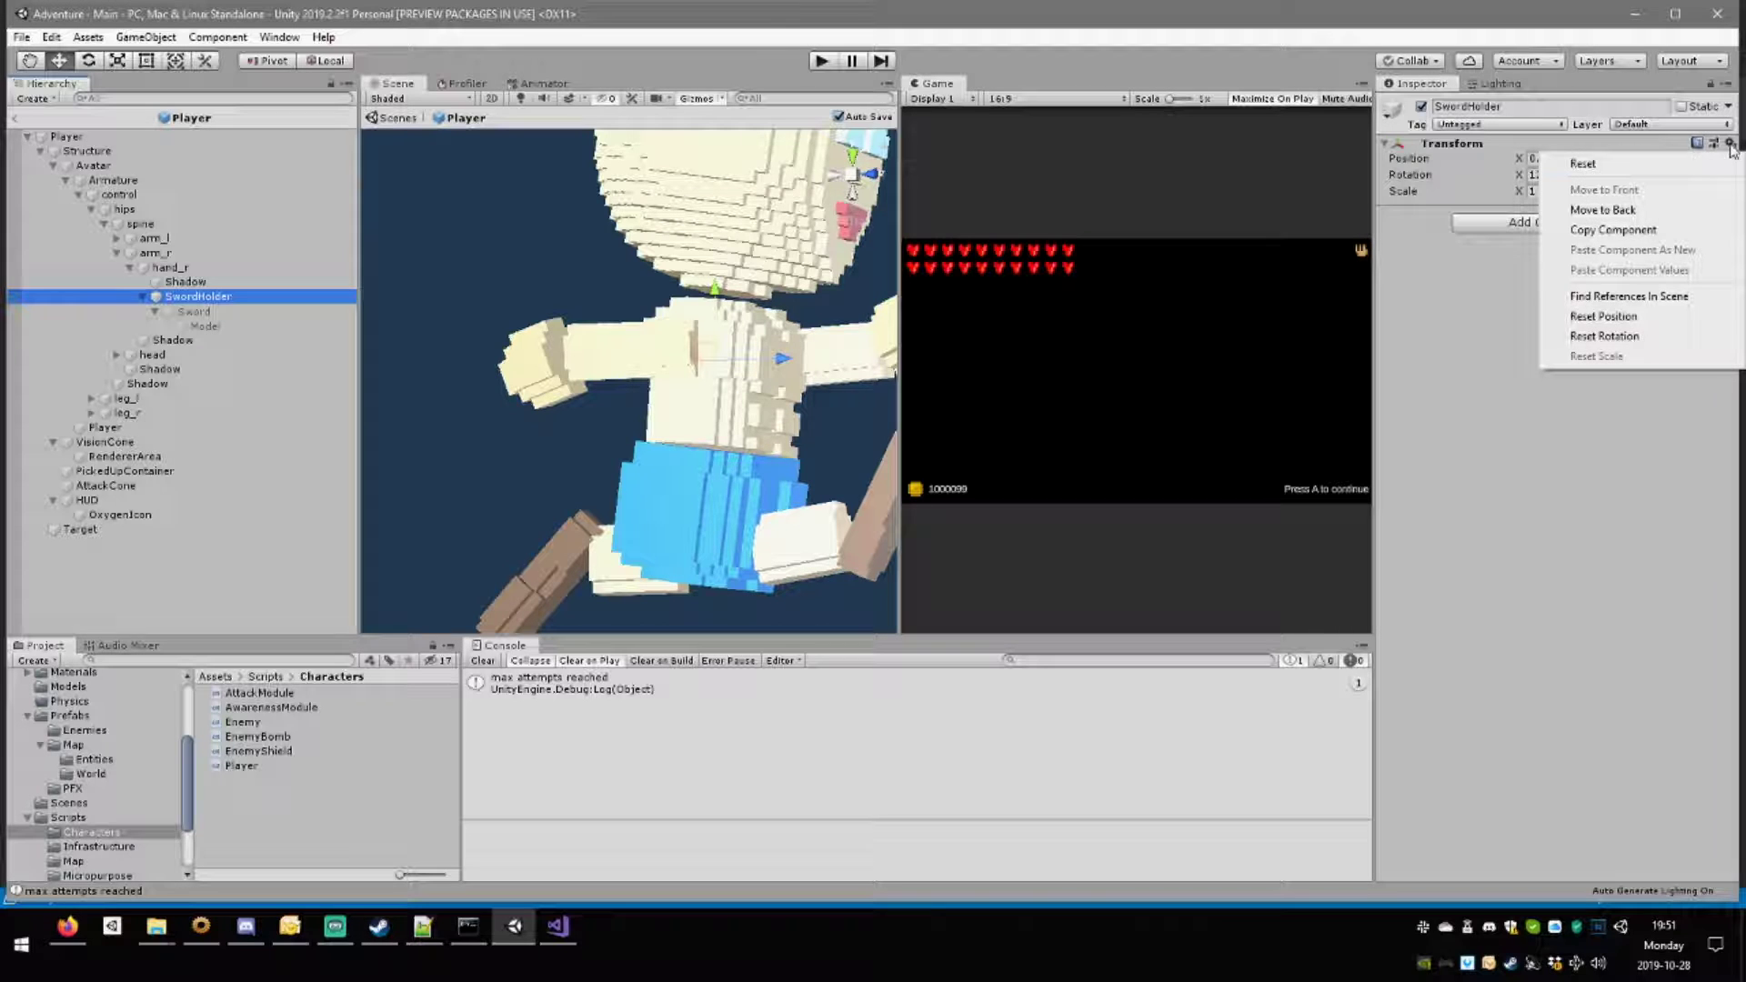
left_click(1656, 162)
Activate the Sword object and frame its Model in the scene together with the character.
left_click_drag(572, 384, 853, 455, "alt")
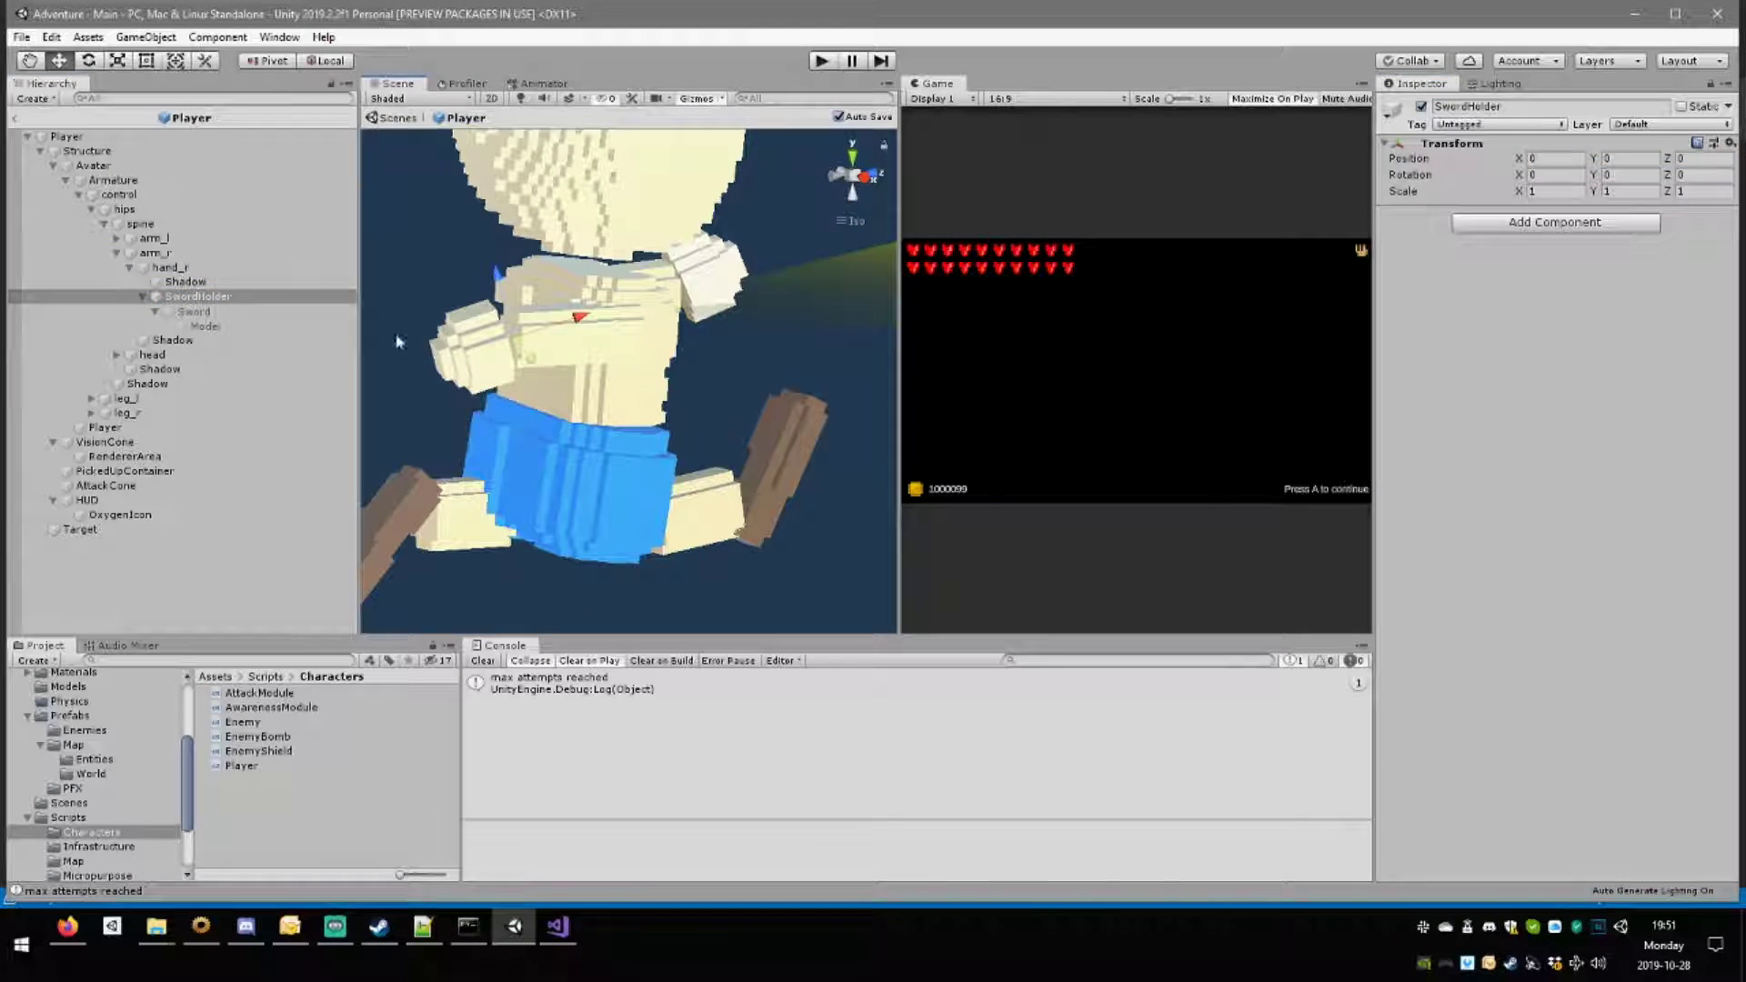
left_click(211, 314)
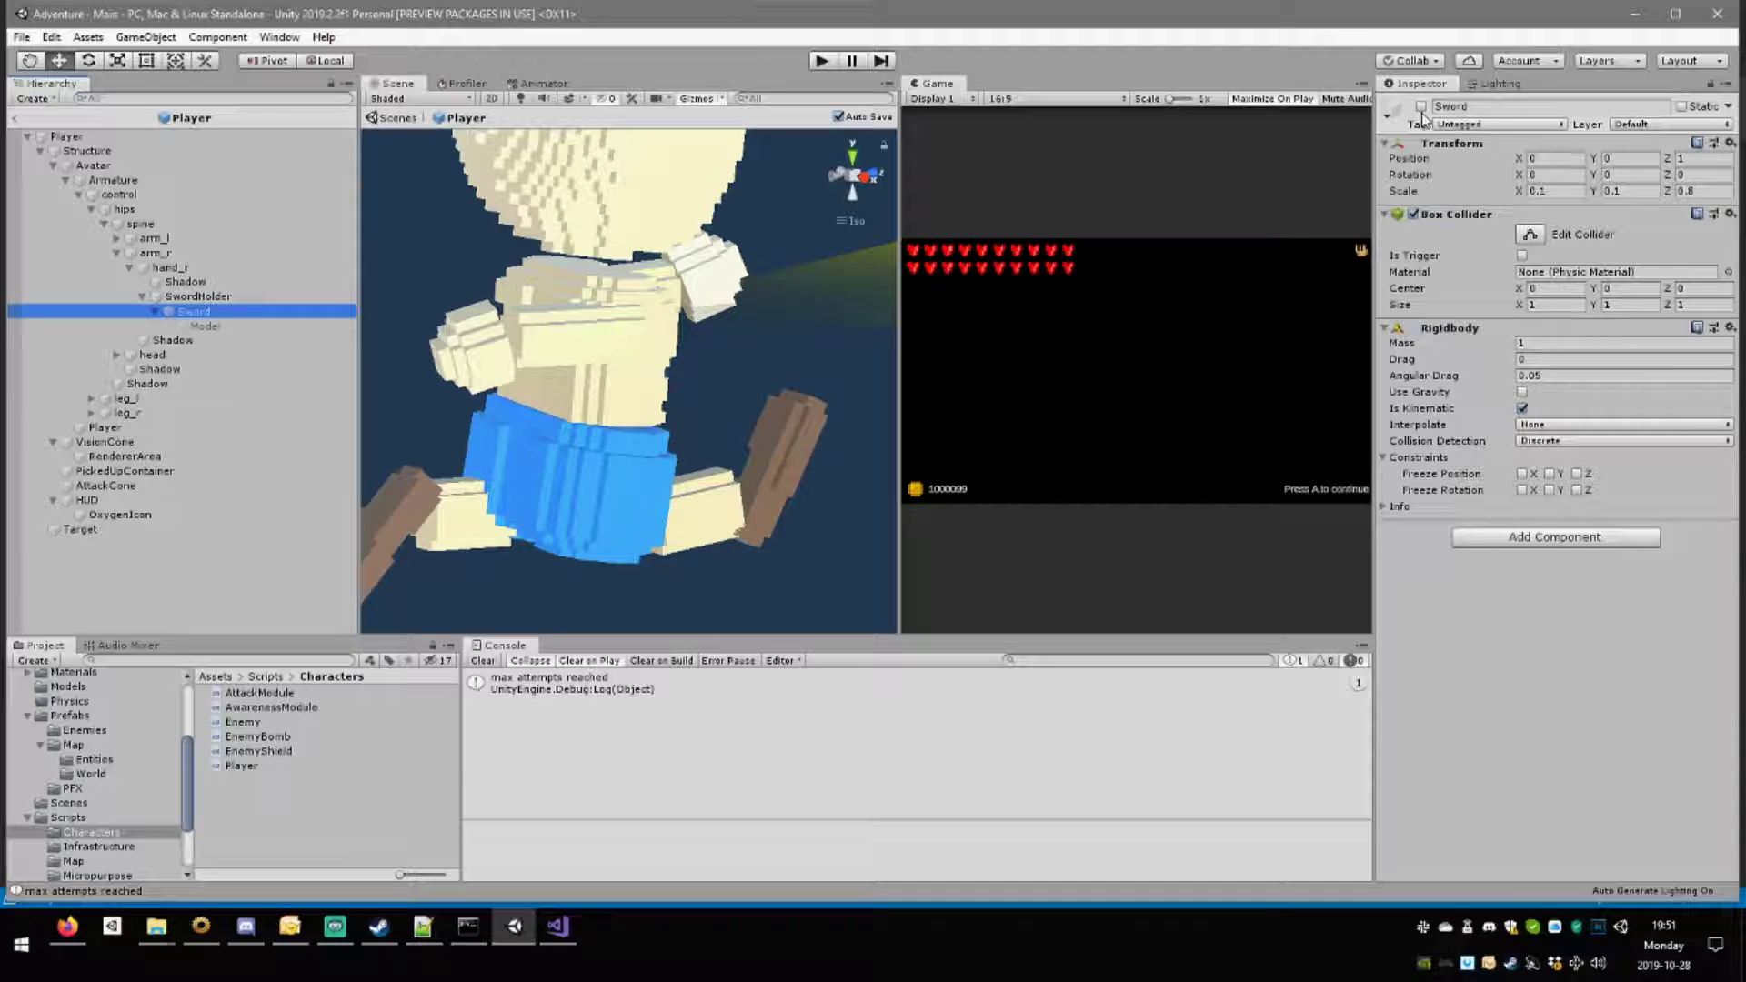
left_click(1421, 107)
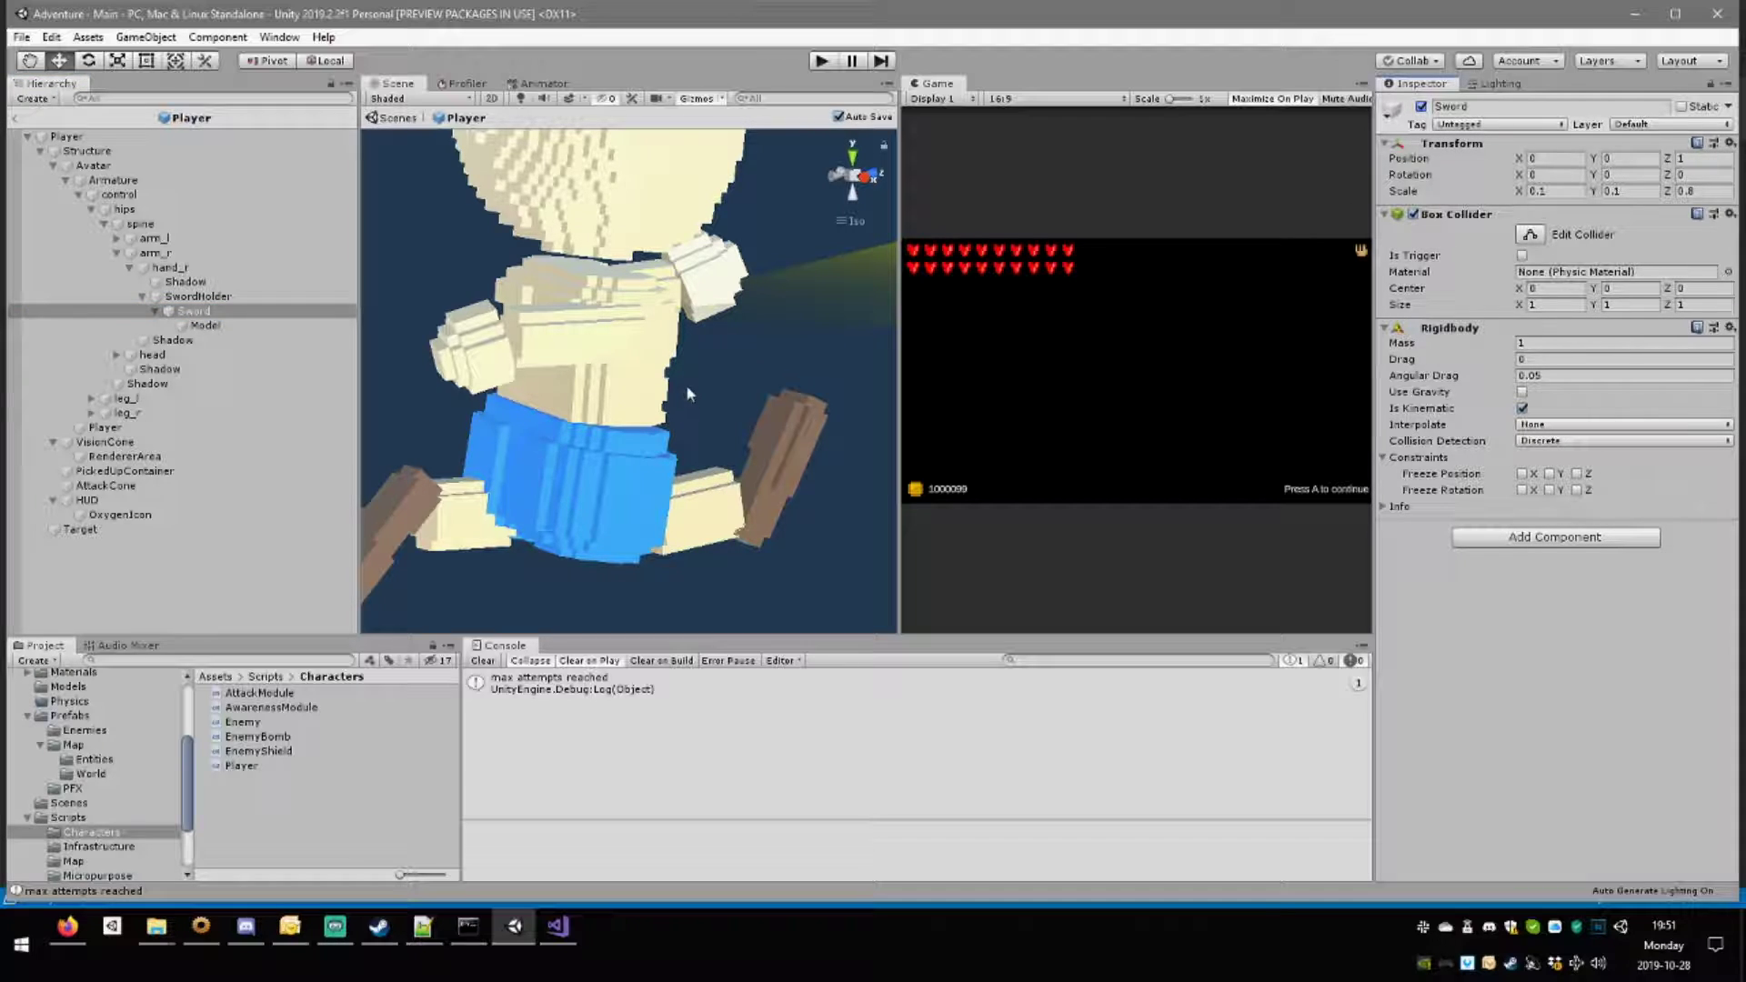
double_click(205, 325)
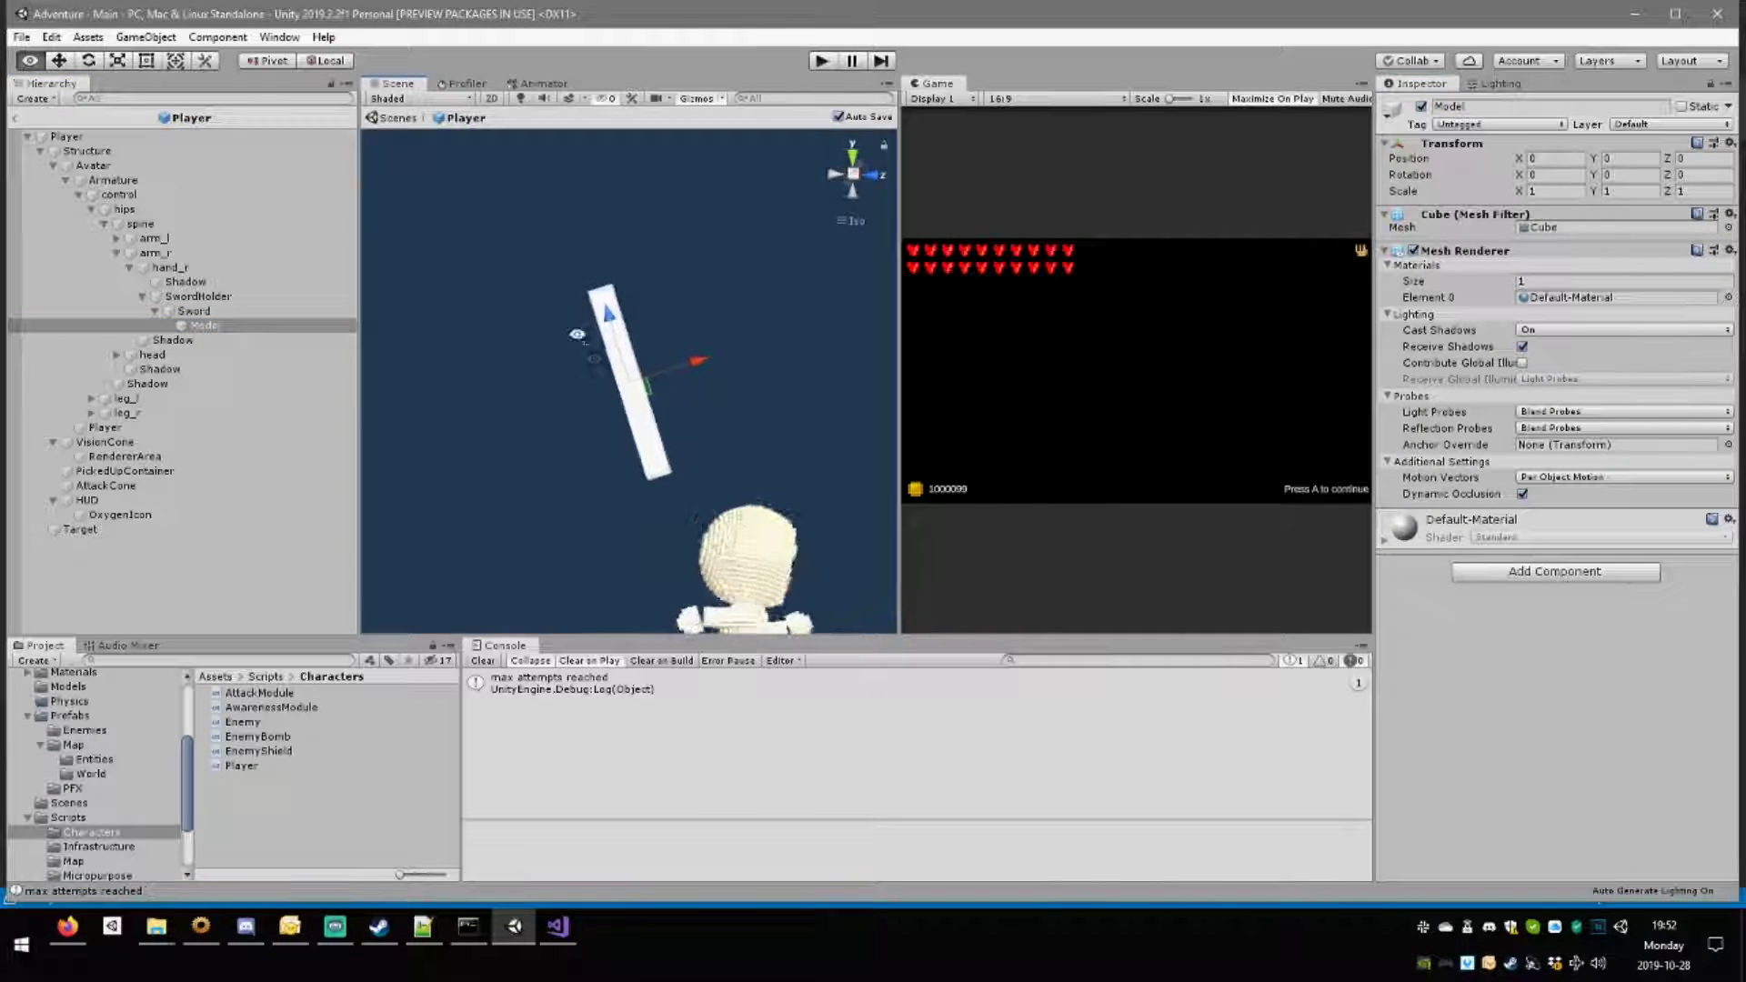
right_click_drag(578, 335, 678, 464)
middle_click_drag(678, 464, 619, 361)
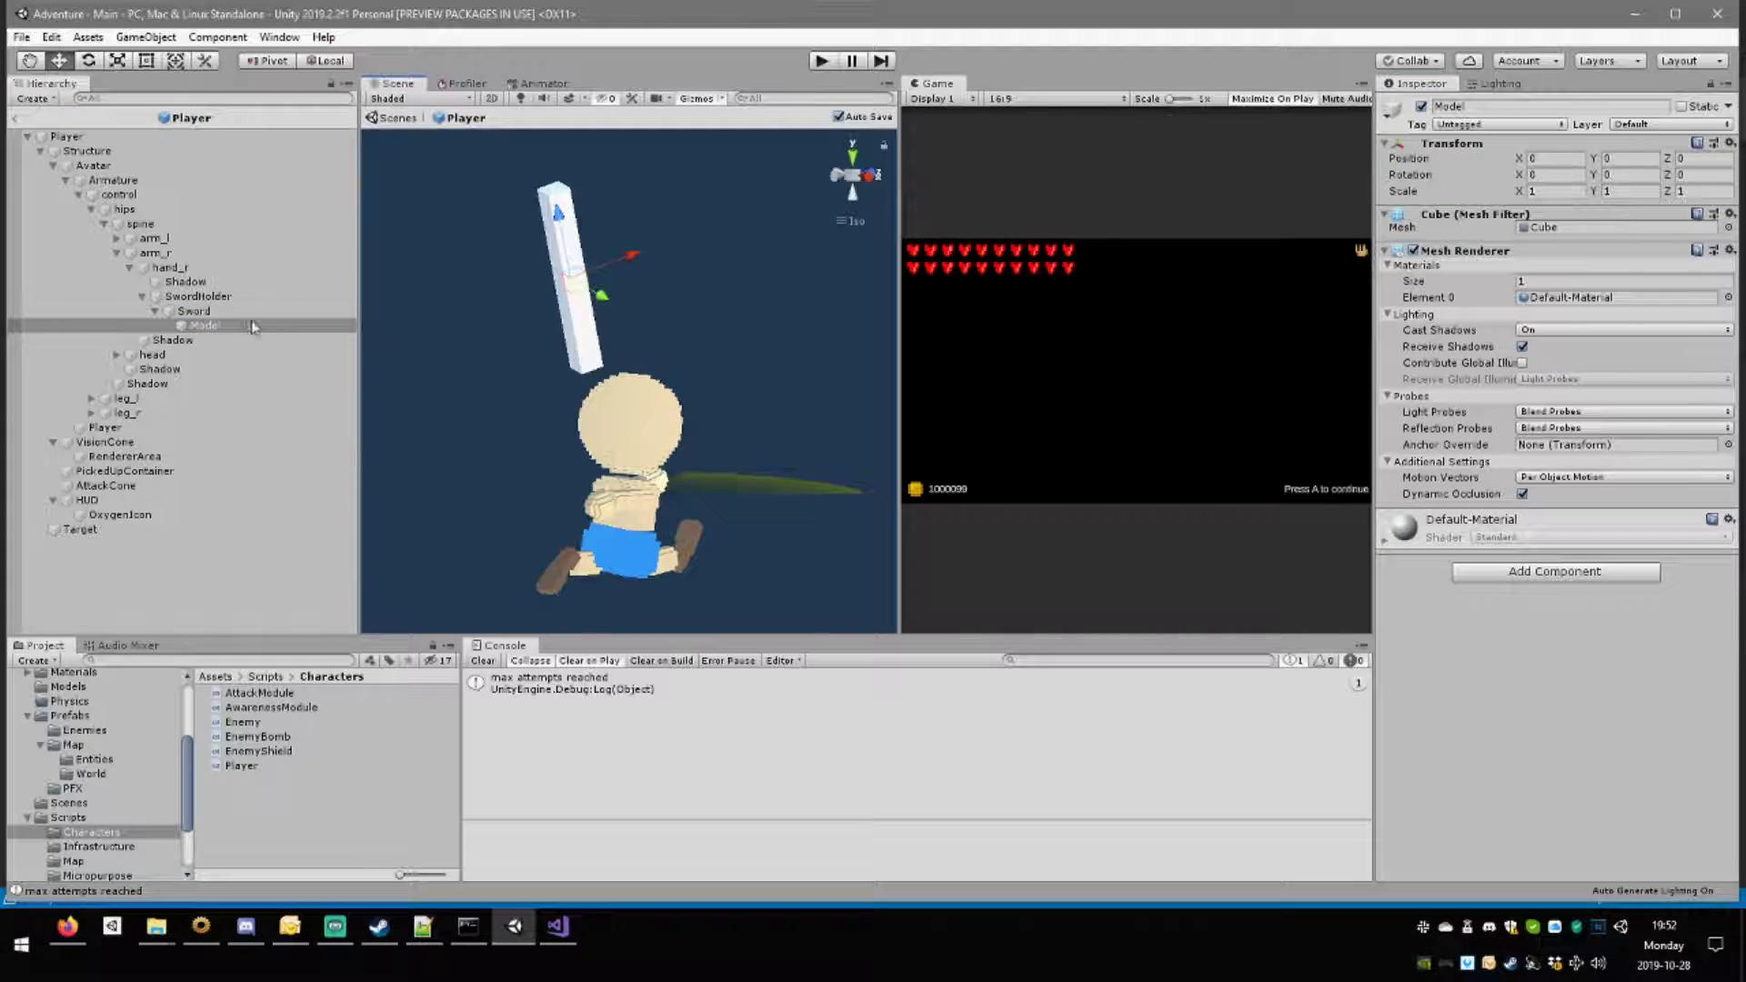
Set the Sword object's scale to 1 on X, Y and Z.
left_click(225, 312)
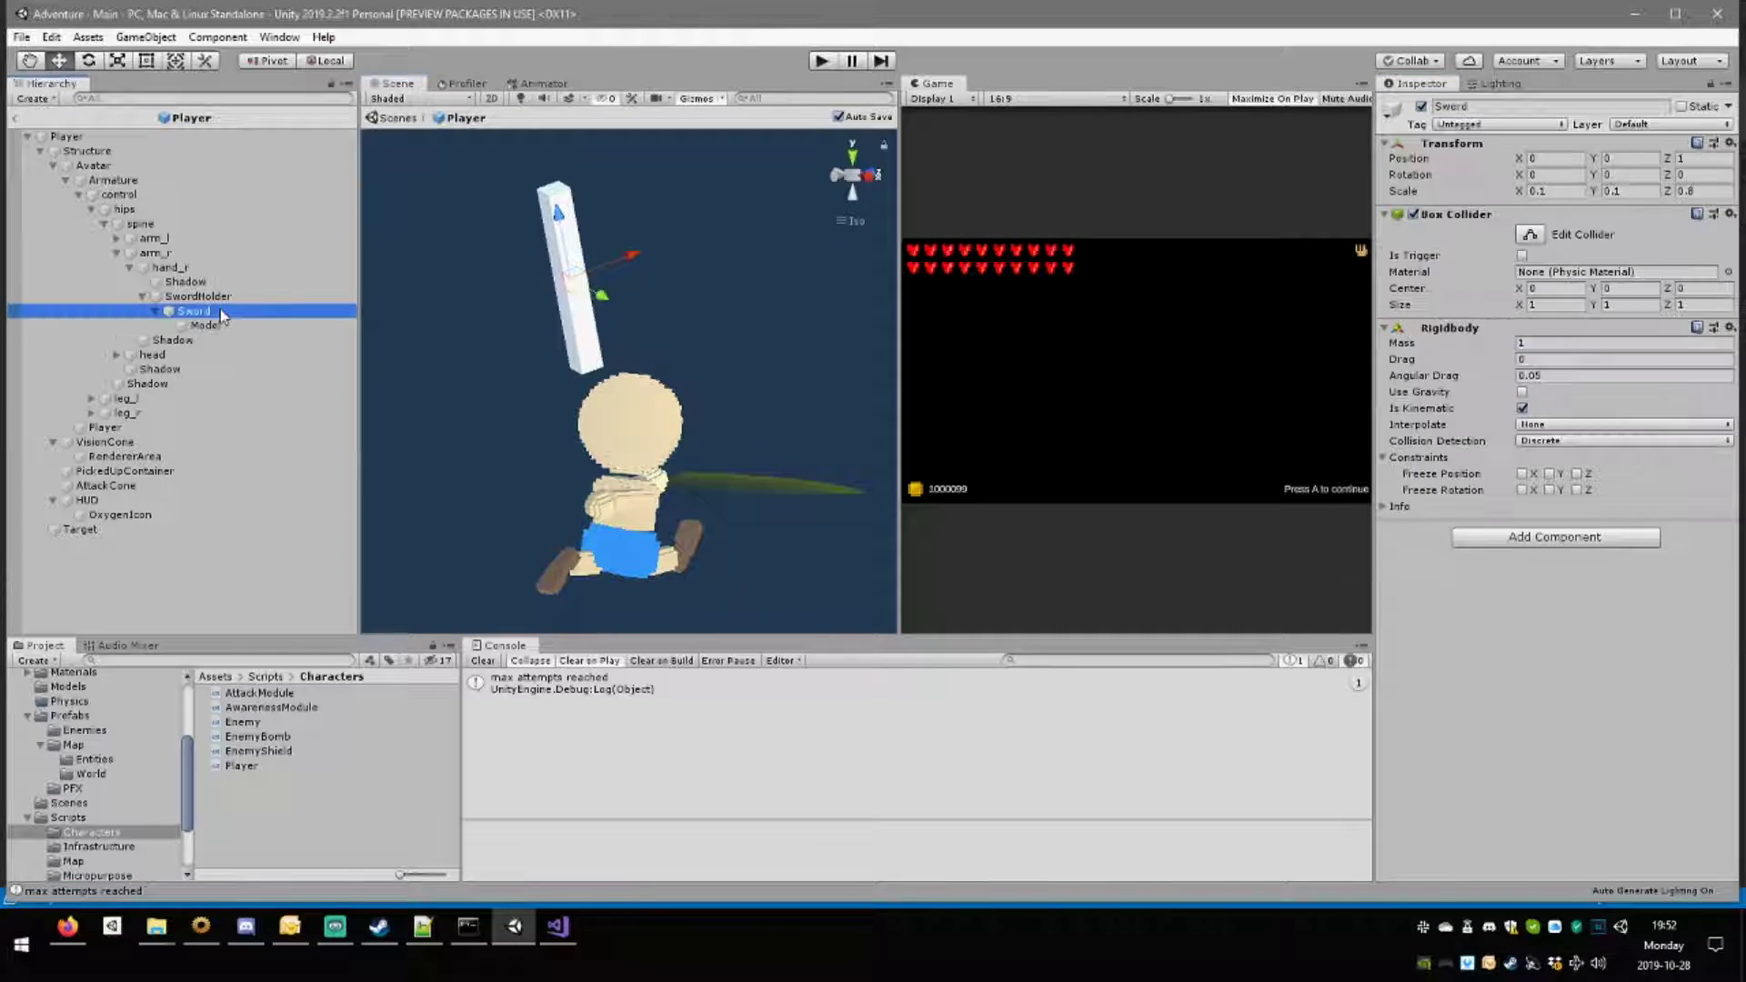
left_click(1552, 192)
type("1")
key("Tab")
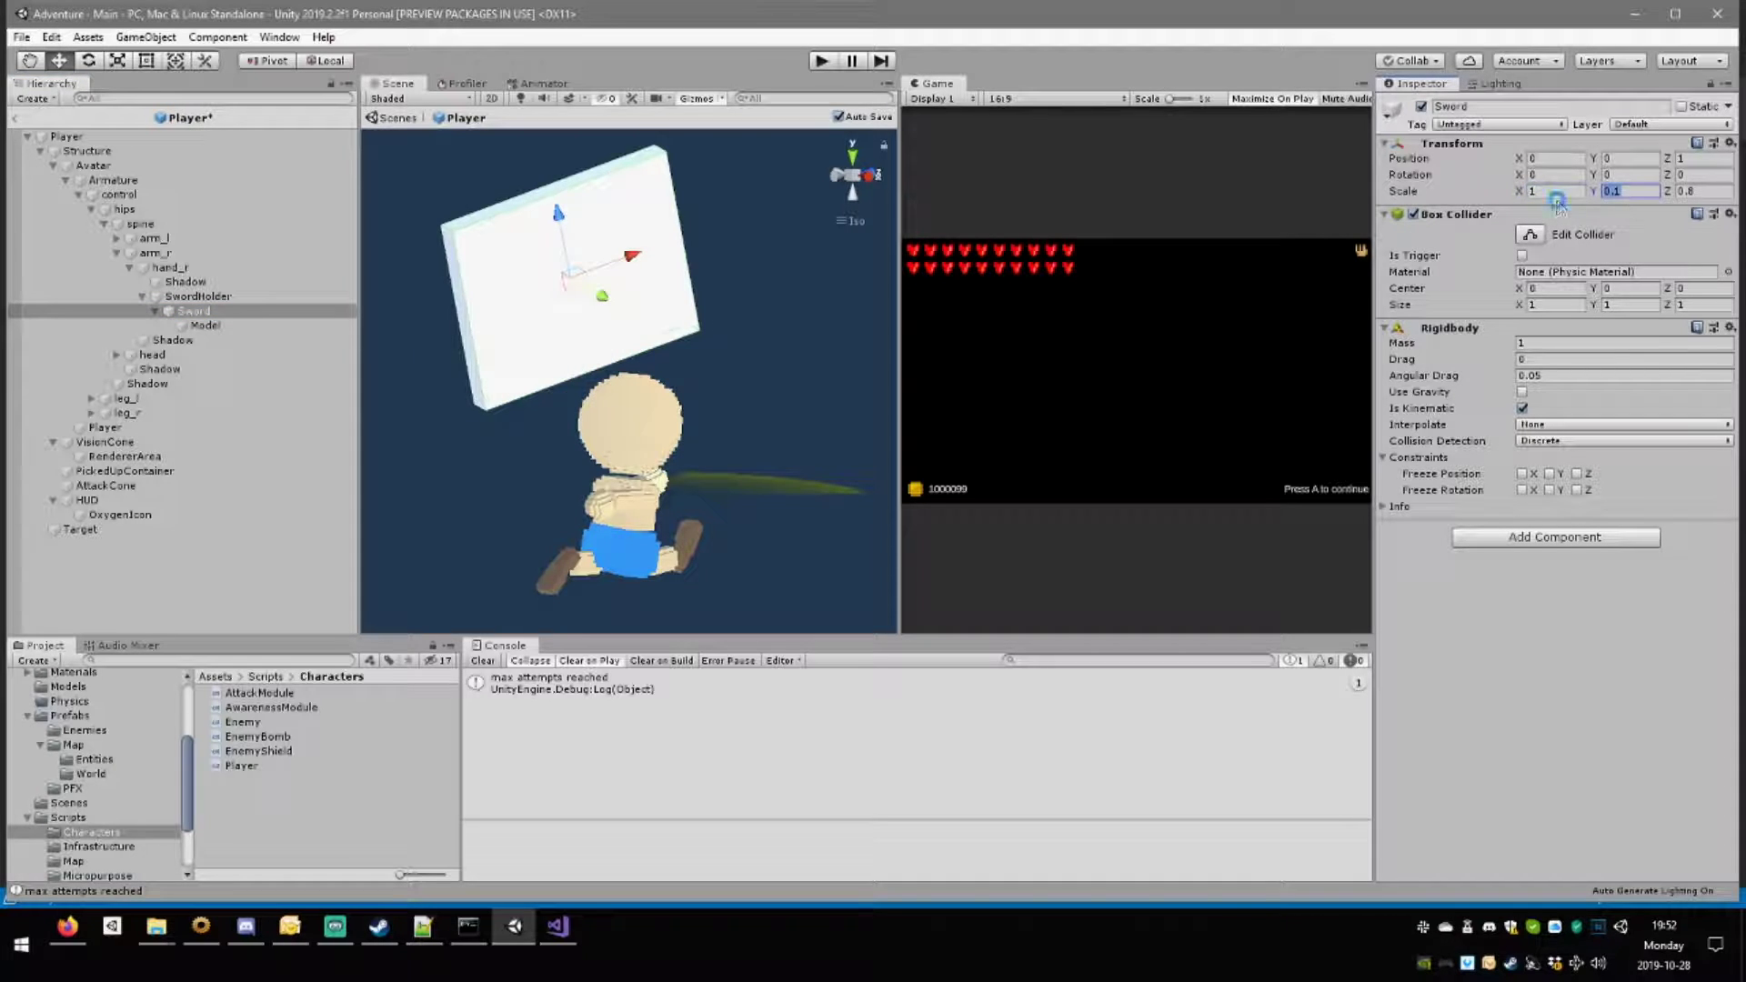
type("1")
key("Tab")
type("1")
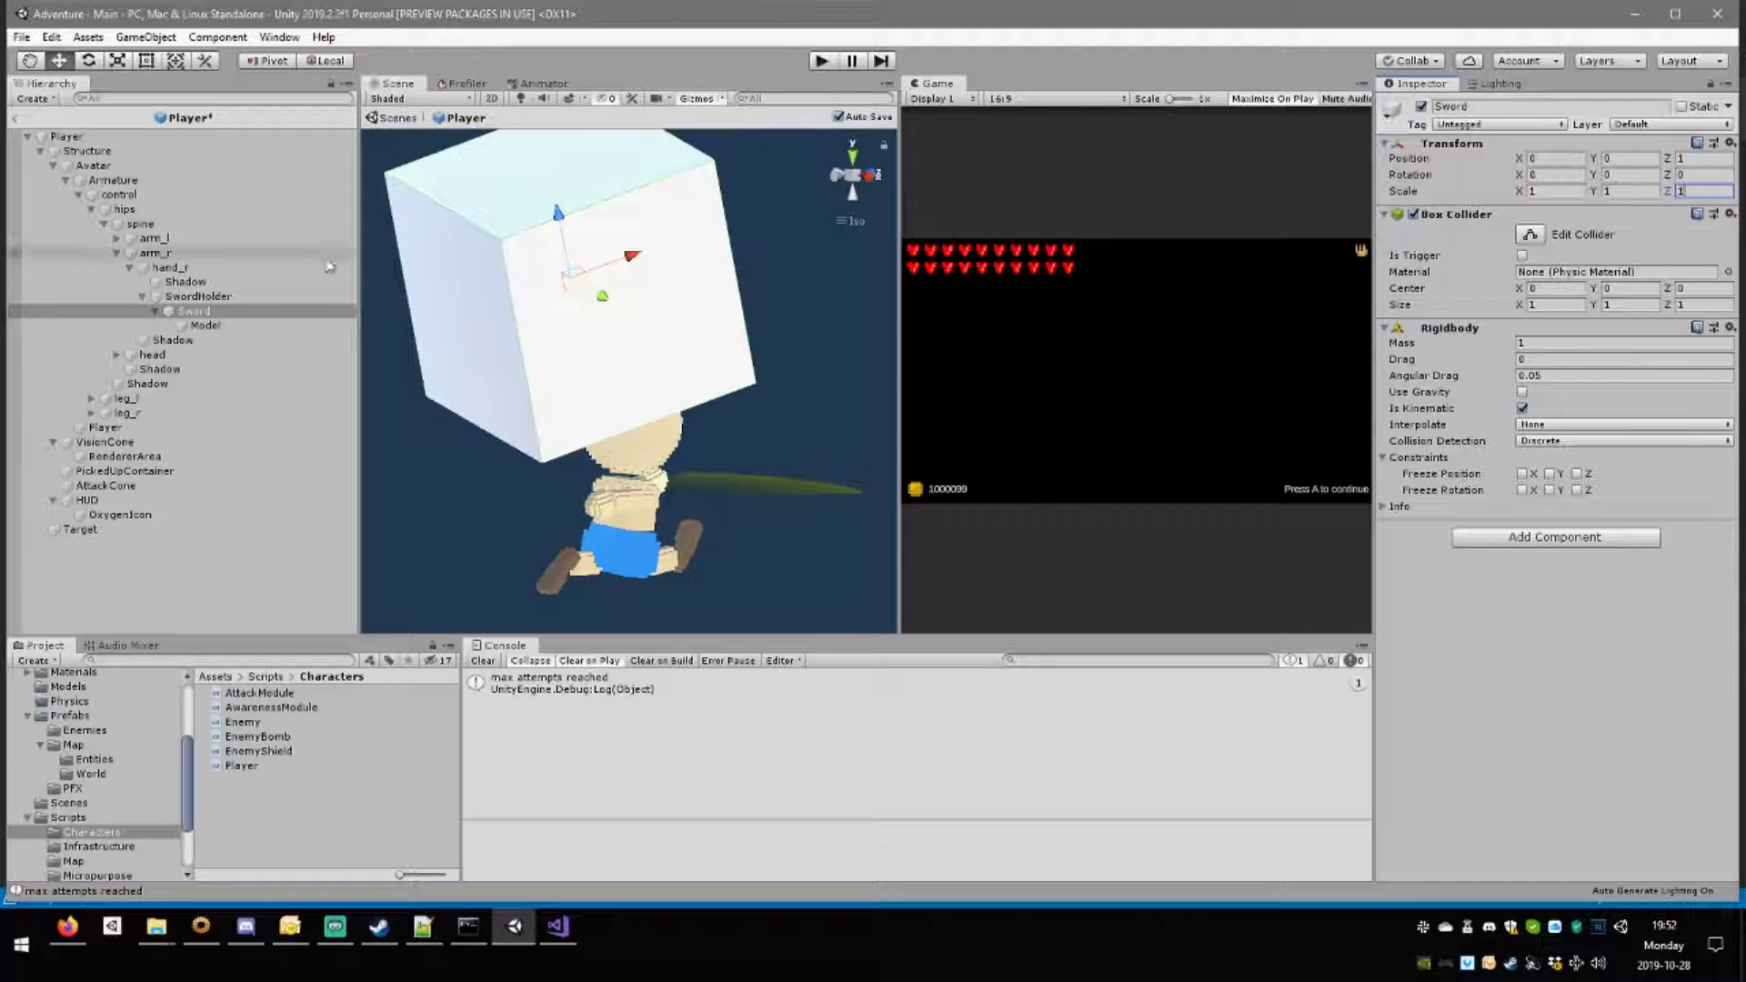
Select the sword's Model object, open the project's Models folder, and launch MagicaVoxel.
left_click(255, 325)
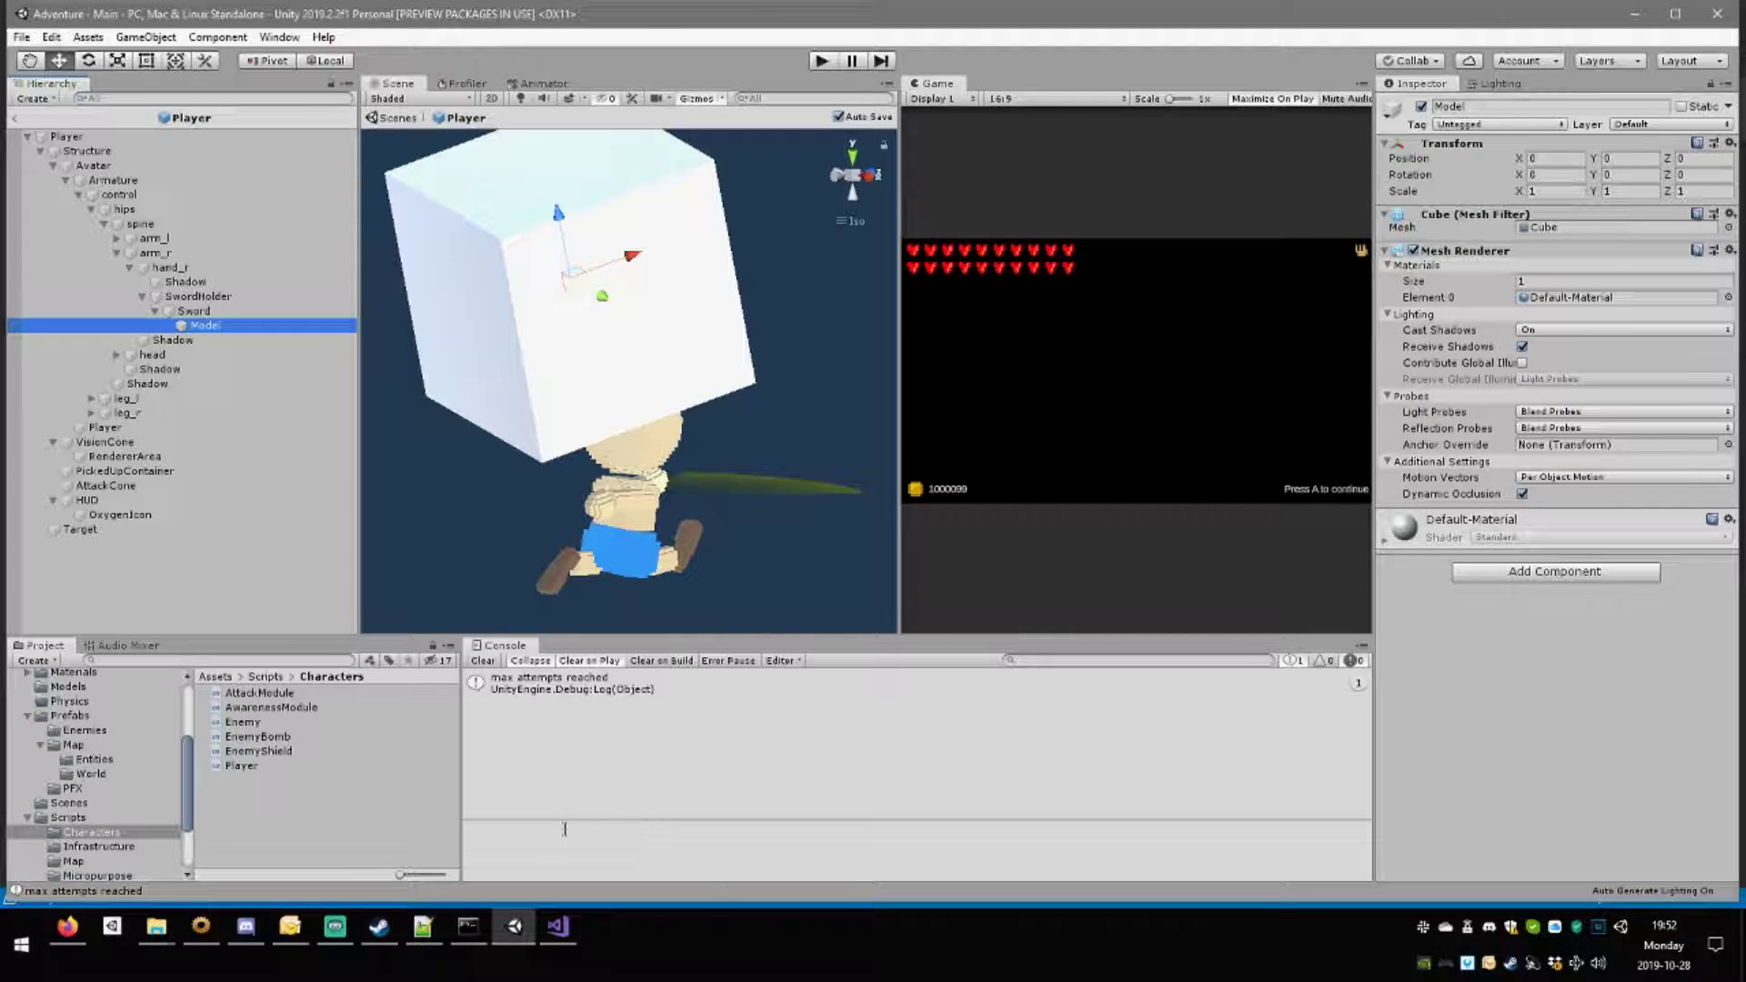
left_click(77, 722)
scroll(82, 753, "up", 3)
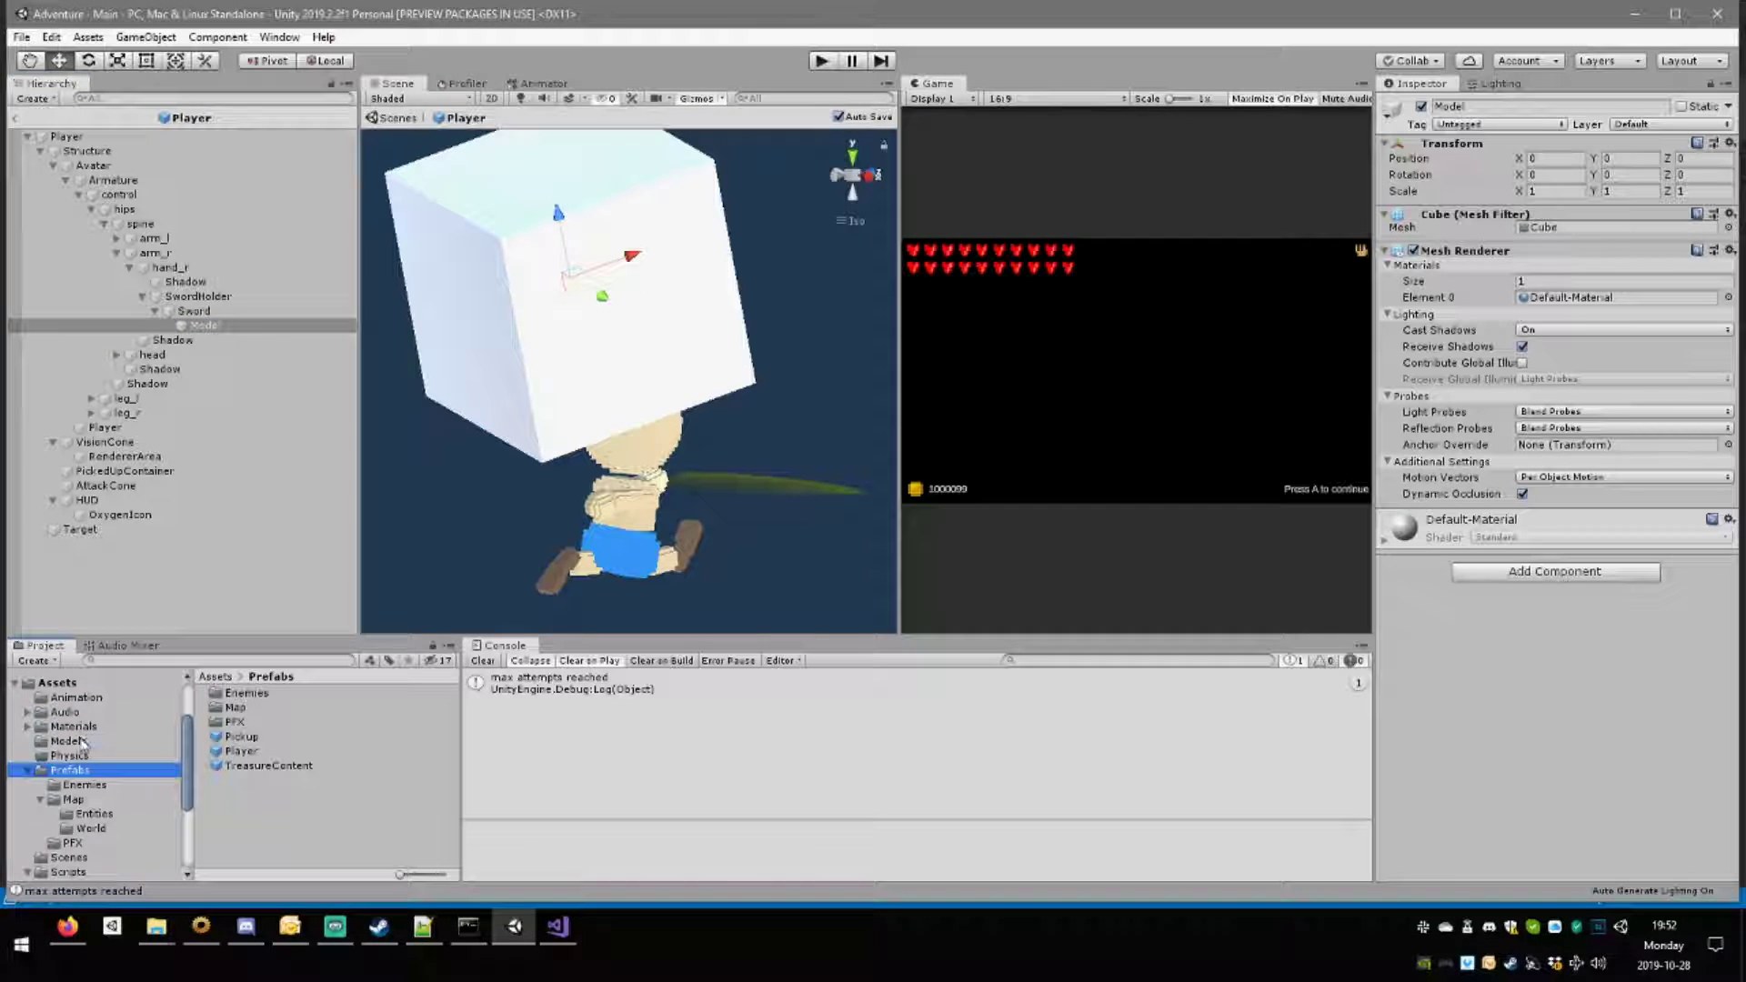
left_click(73, 741)
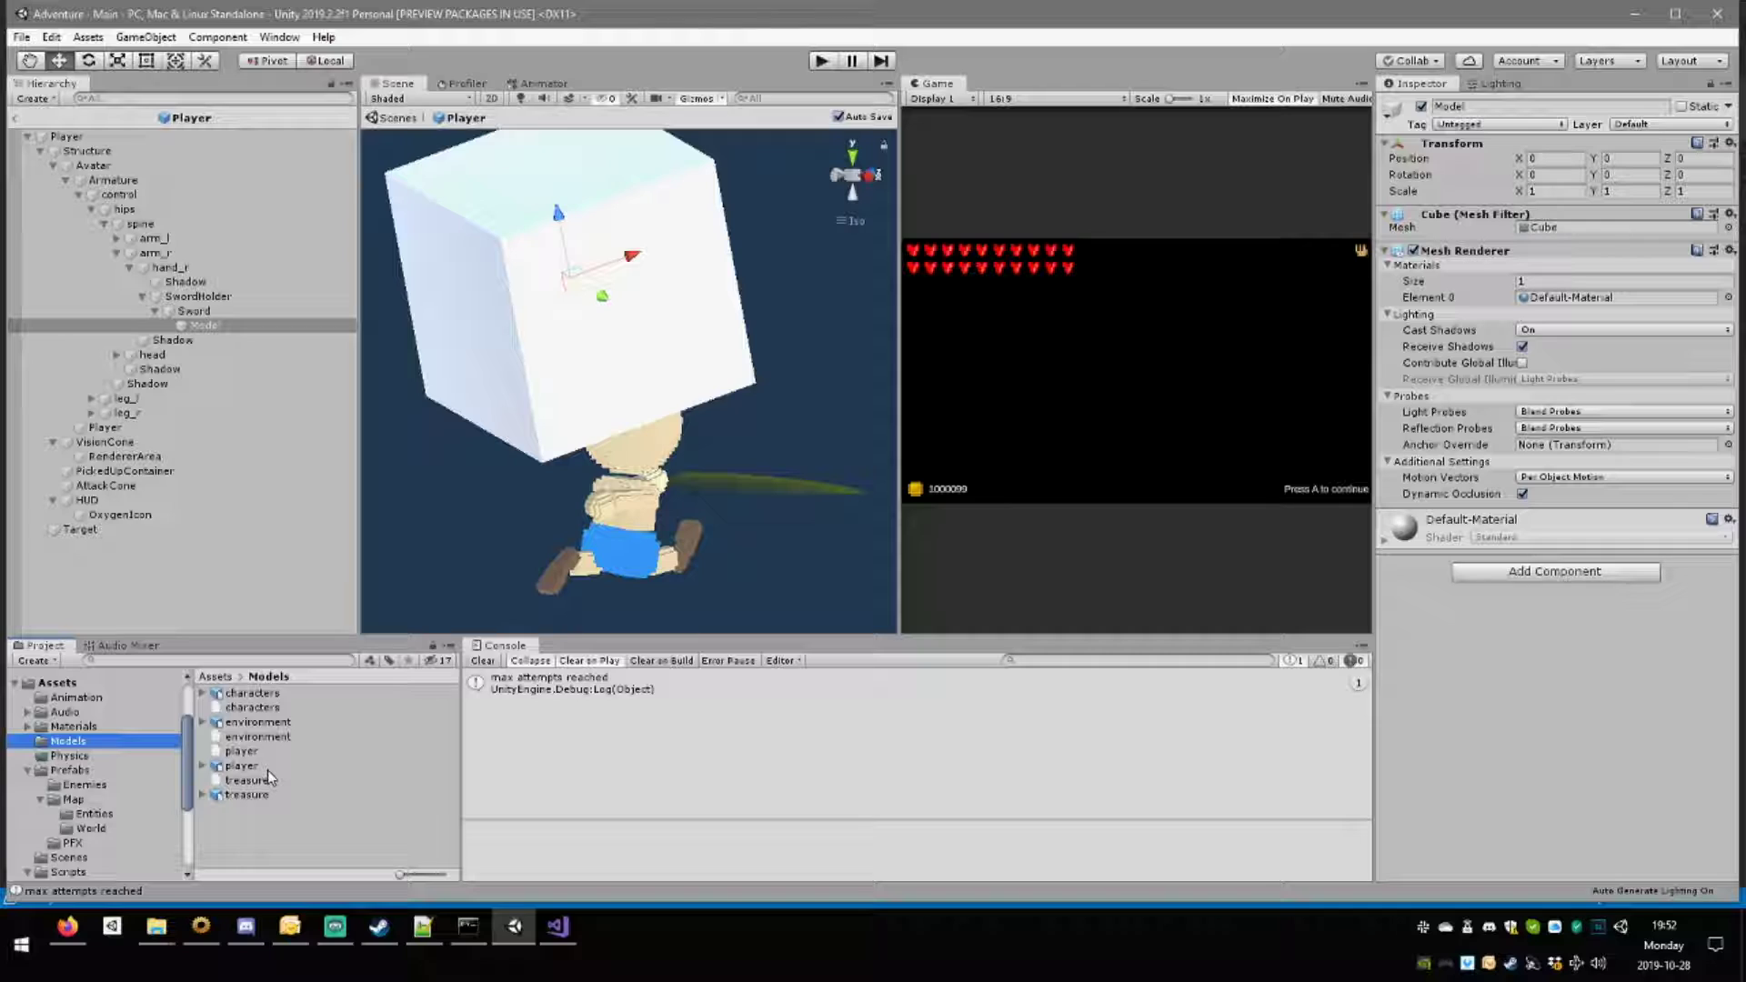
key("super")
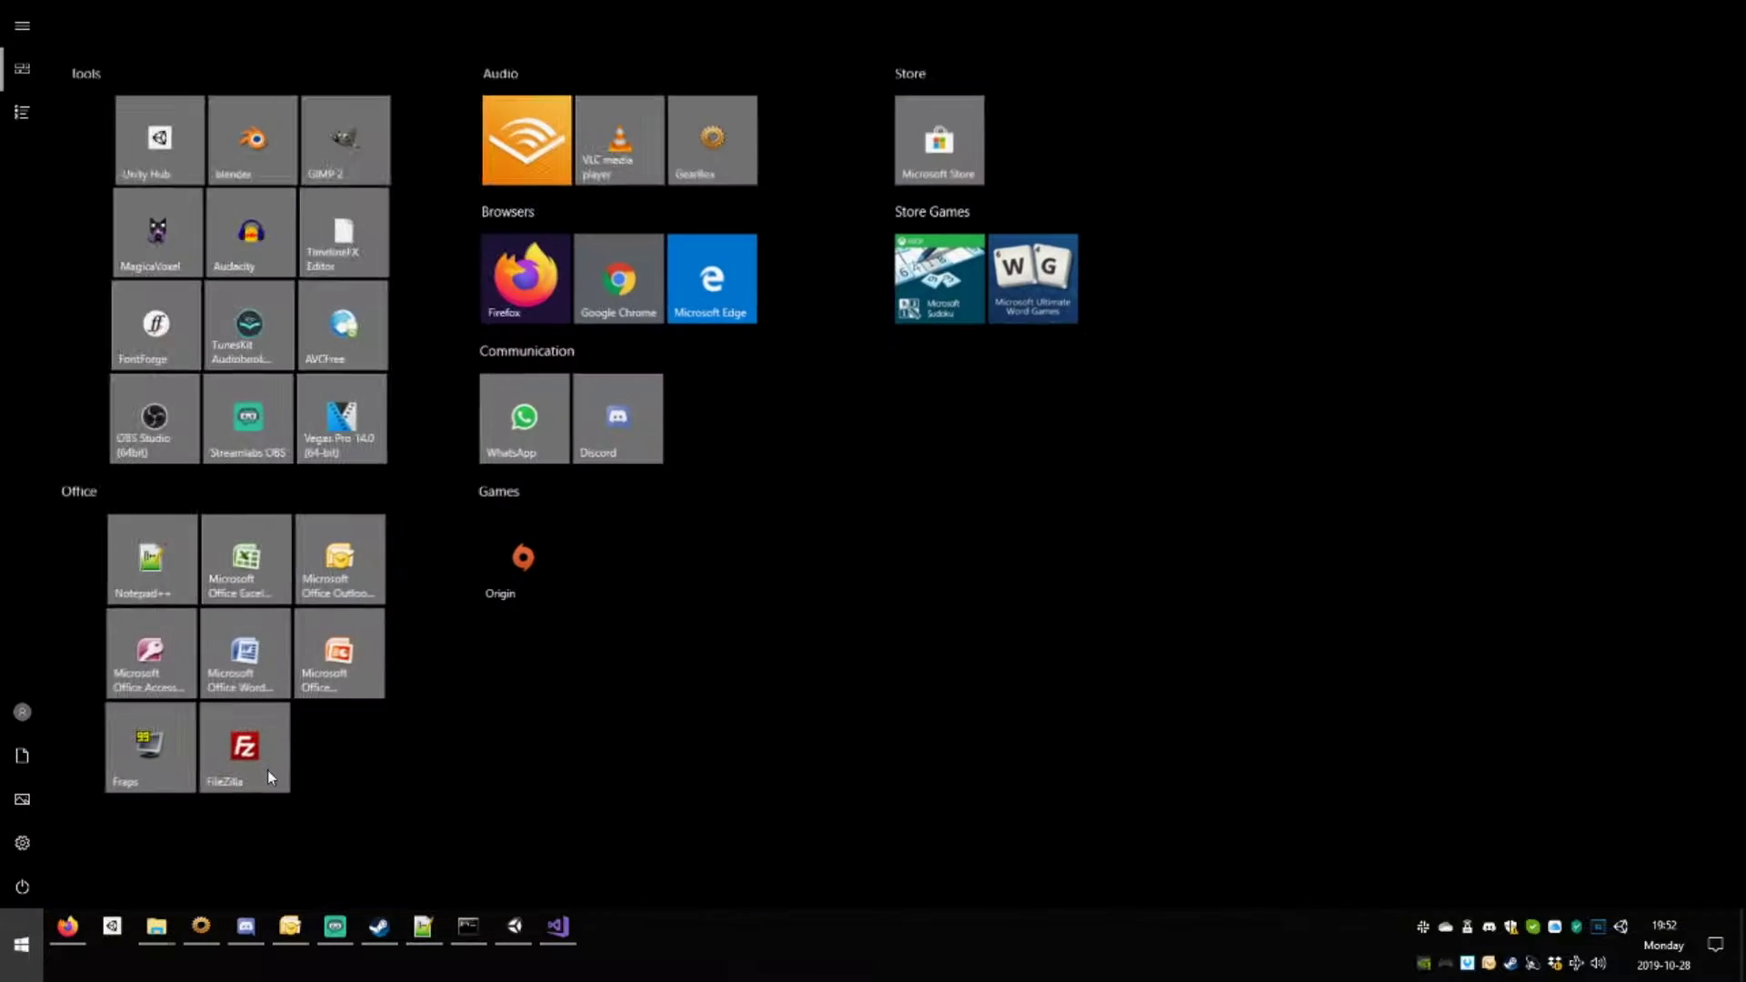
left_click(140, 200)
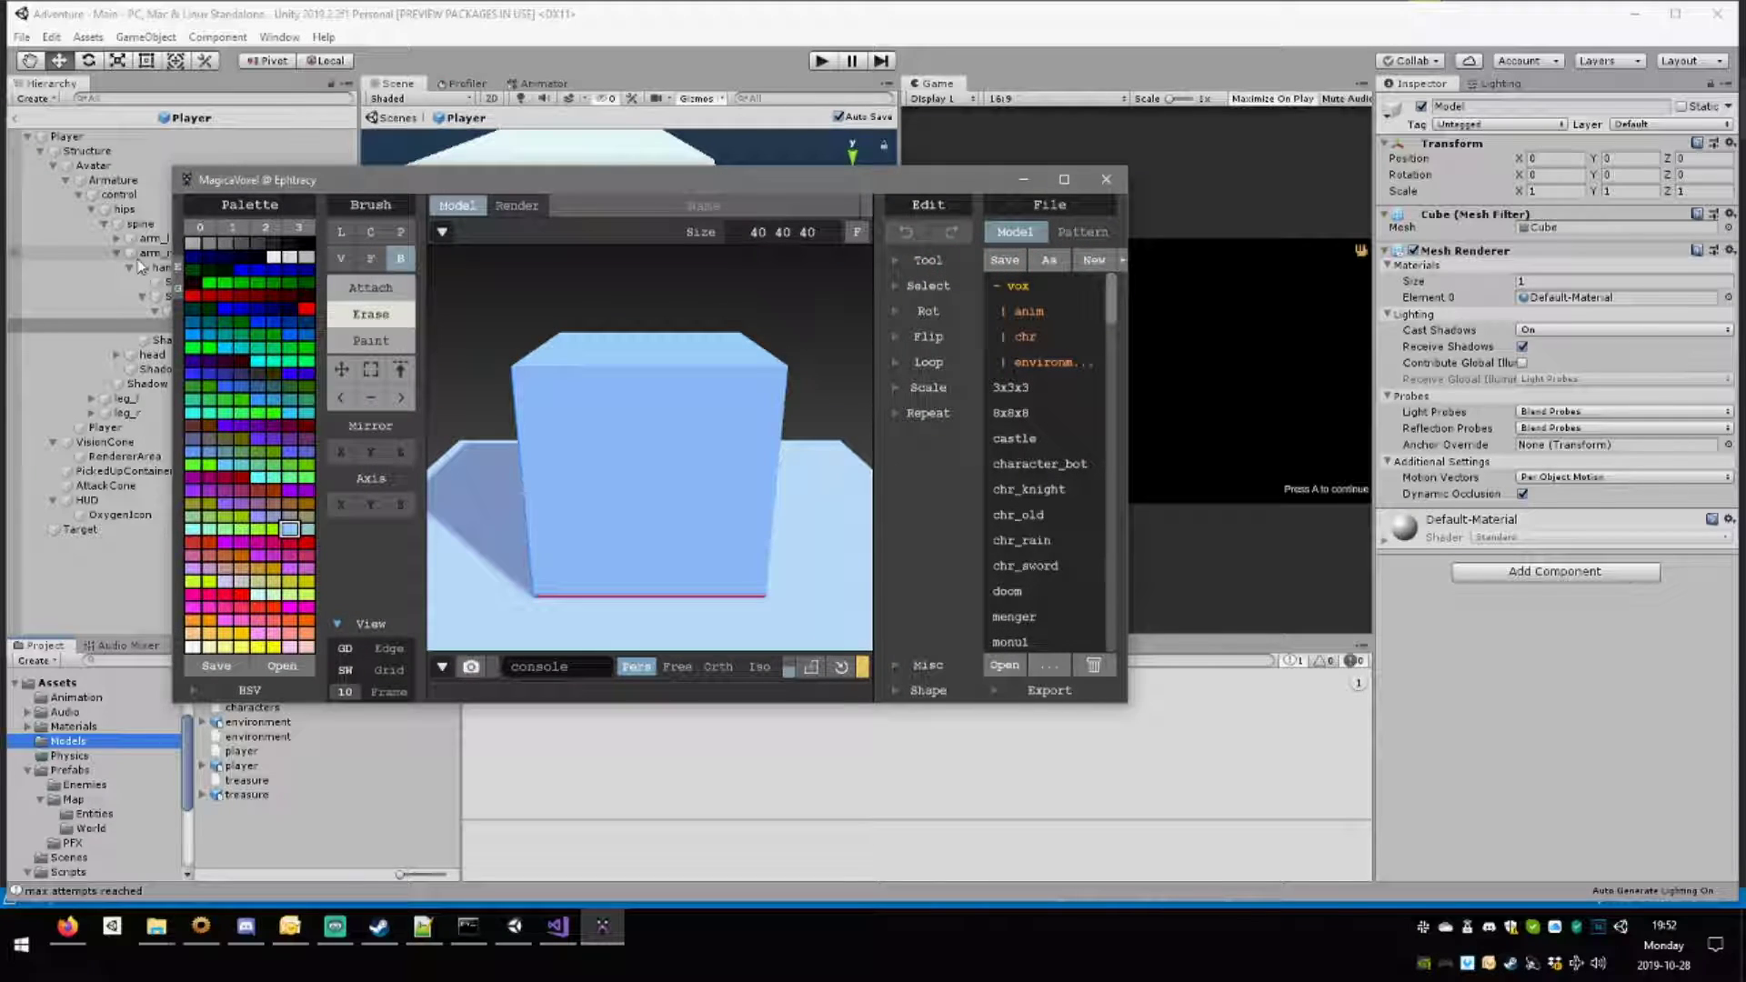
Toggle the leg_l object inactive and active again, and collapse the arm_r branch.
left_click(111, 428)
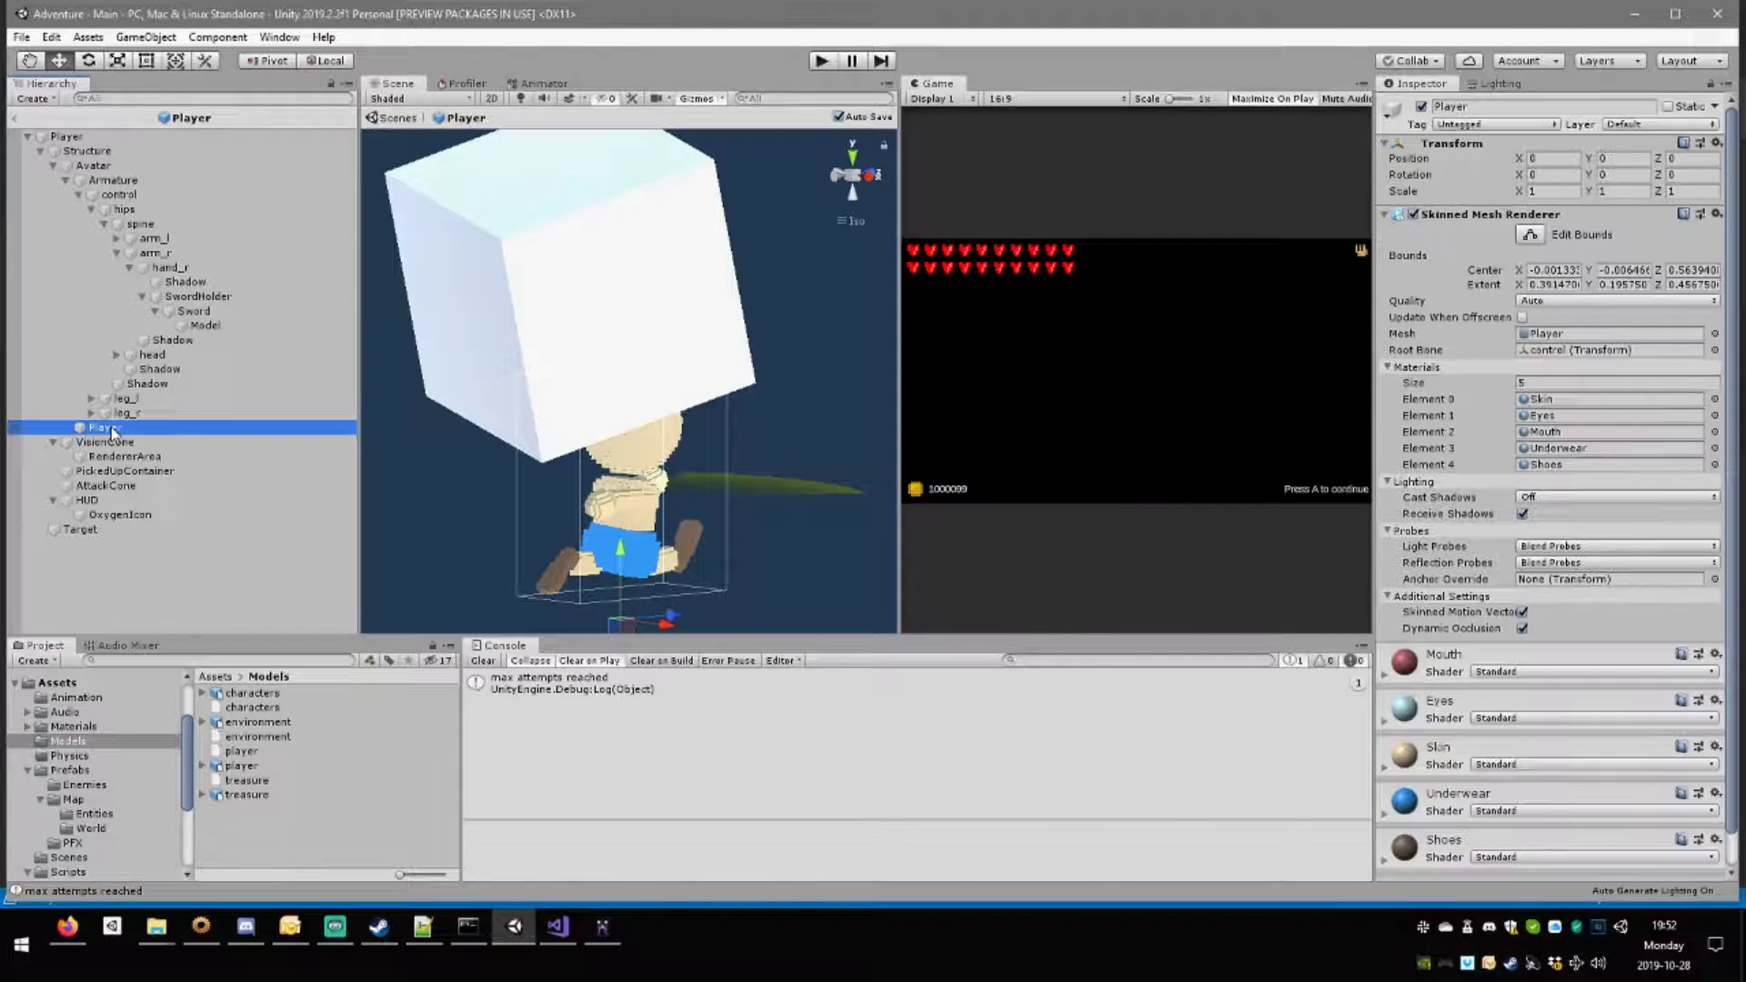
key("alt")
key("ctrl")
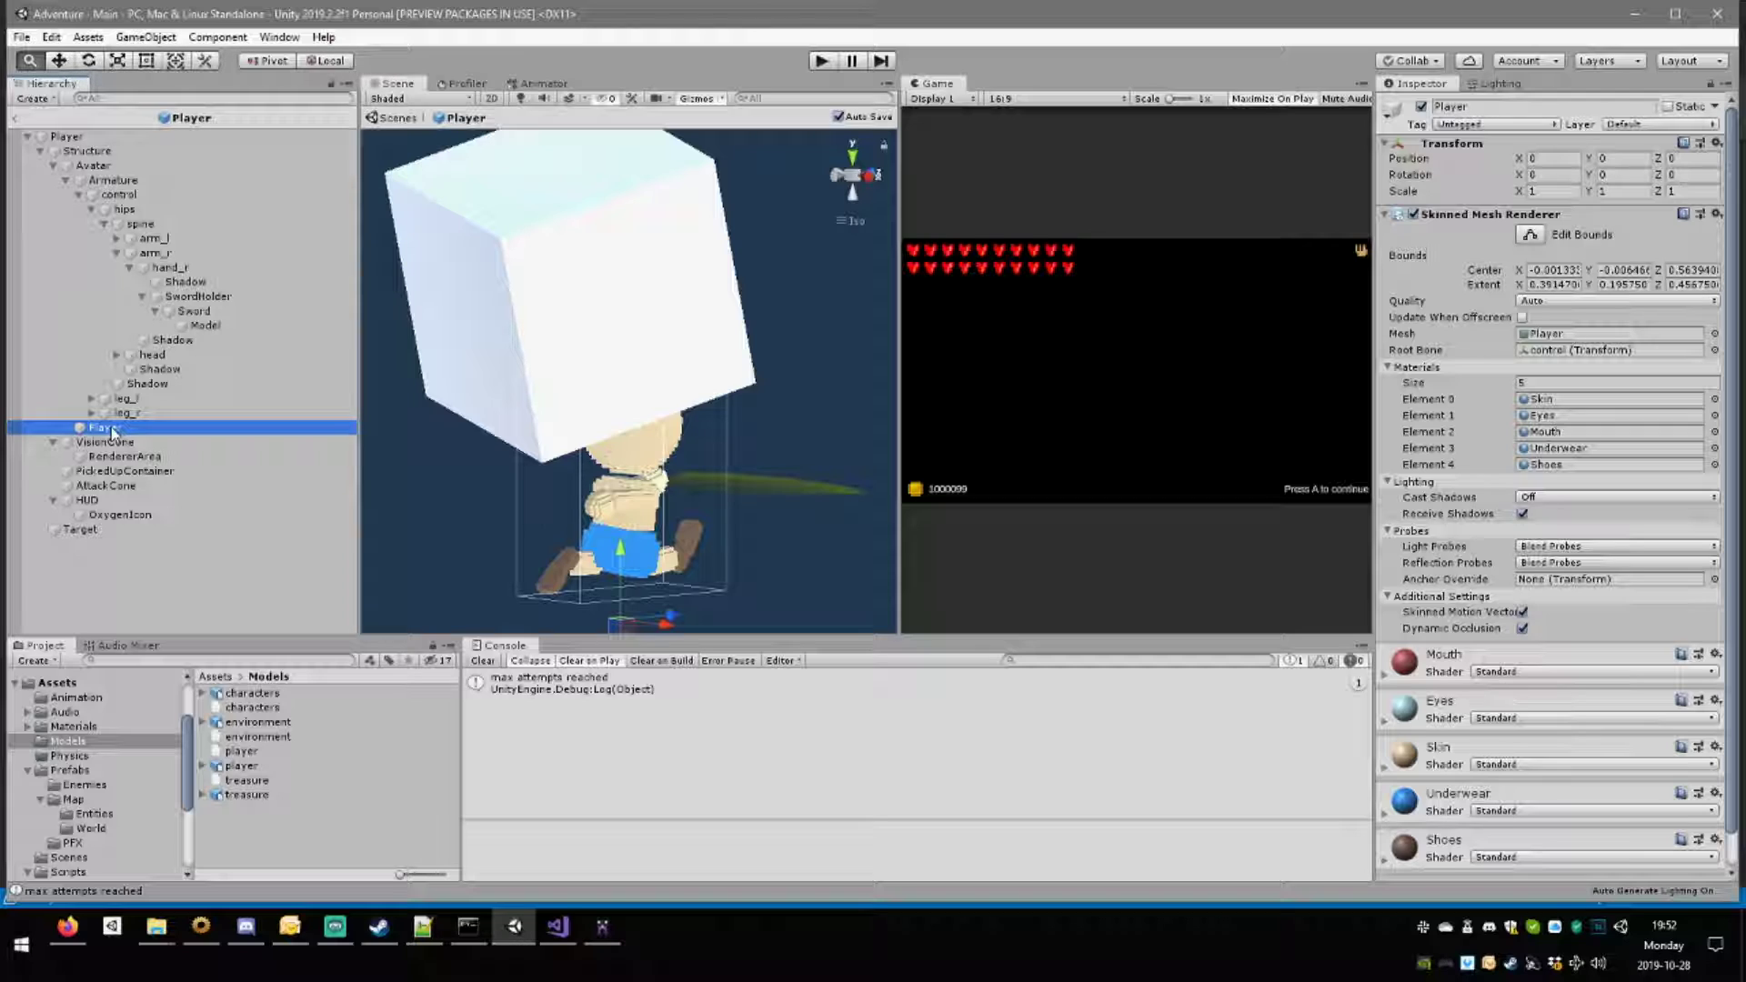
left_click(127, 399)
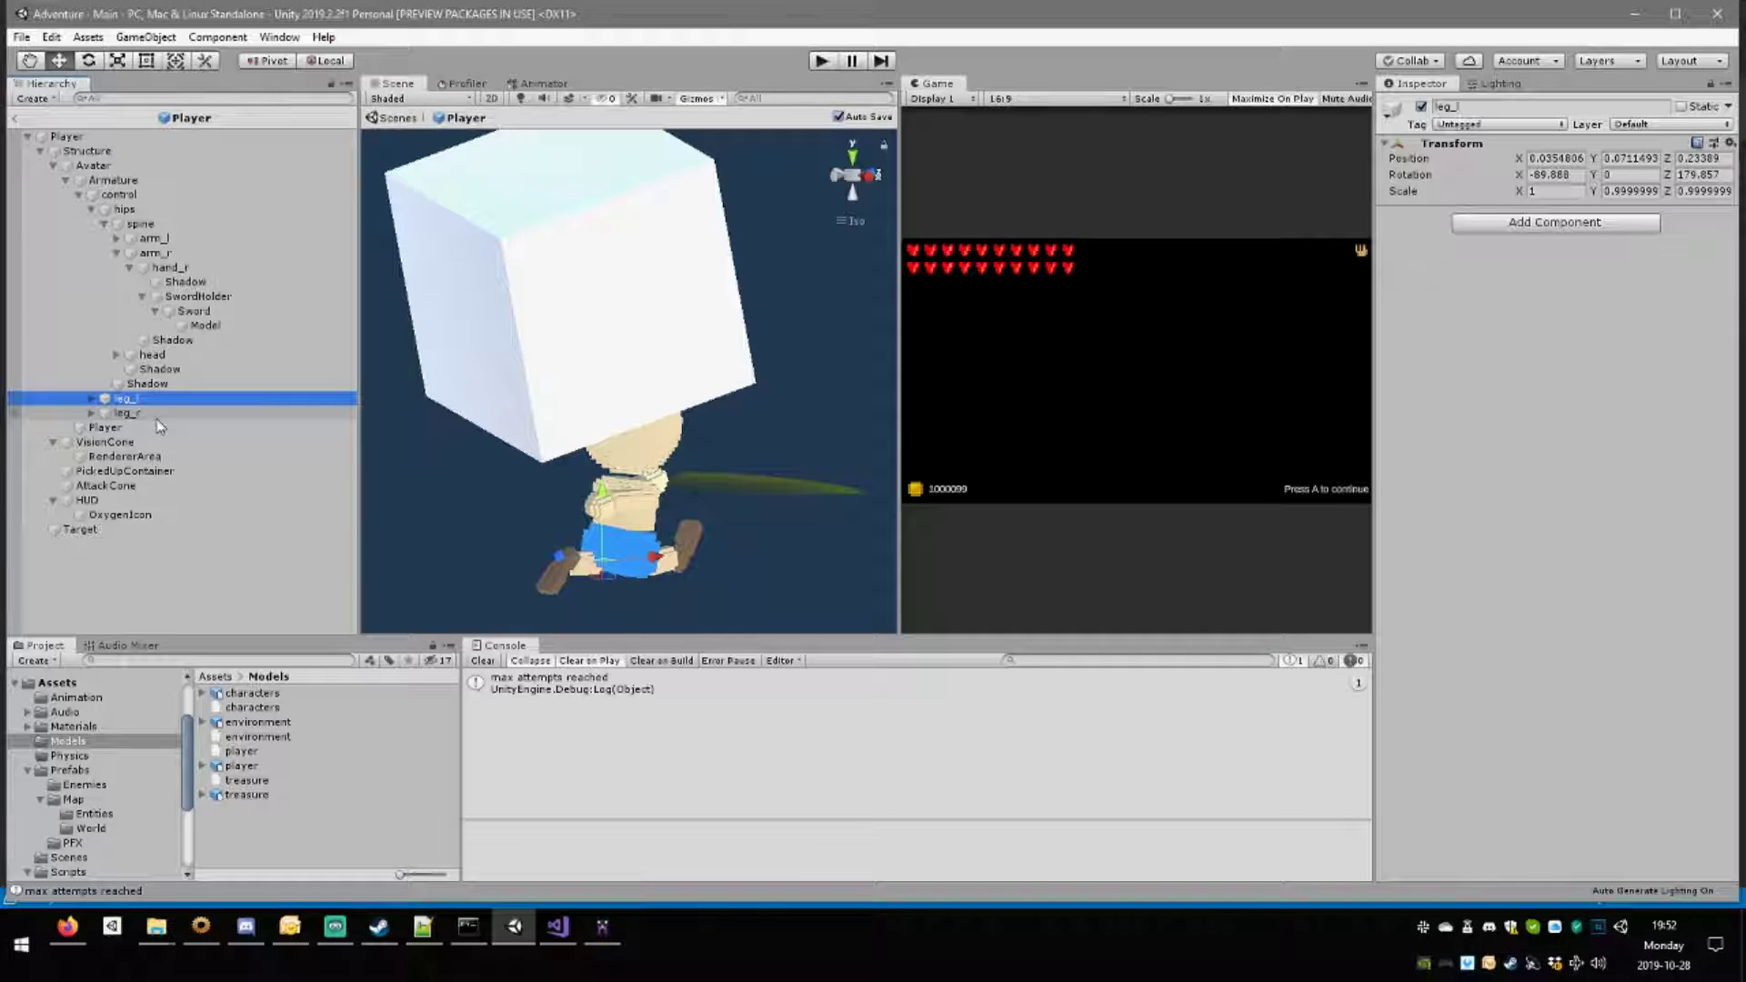
key("alt+shift+a")
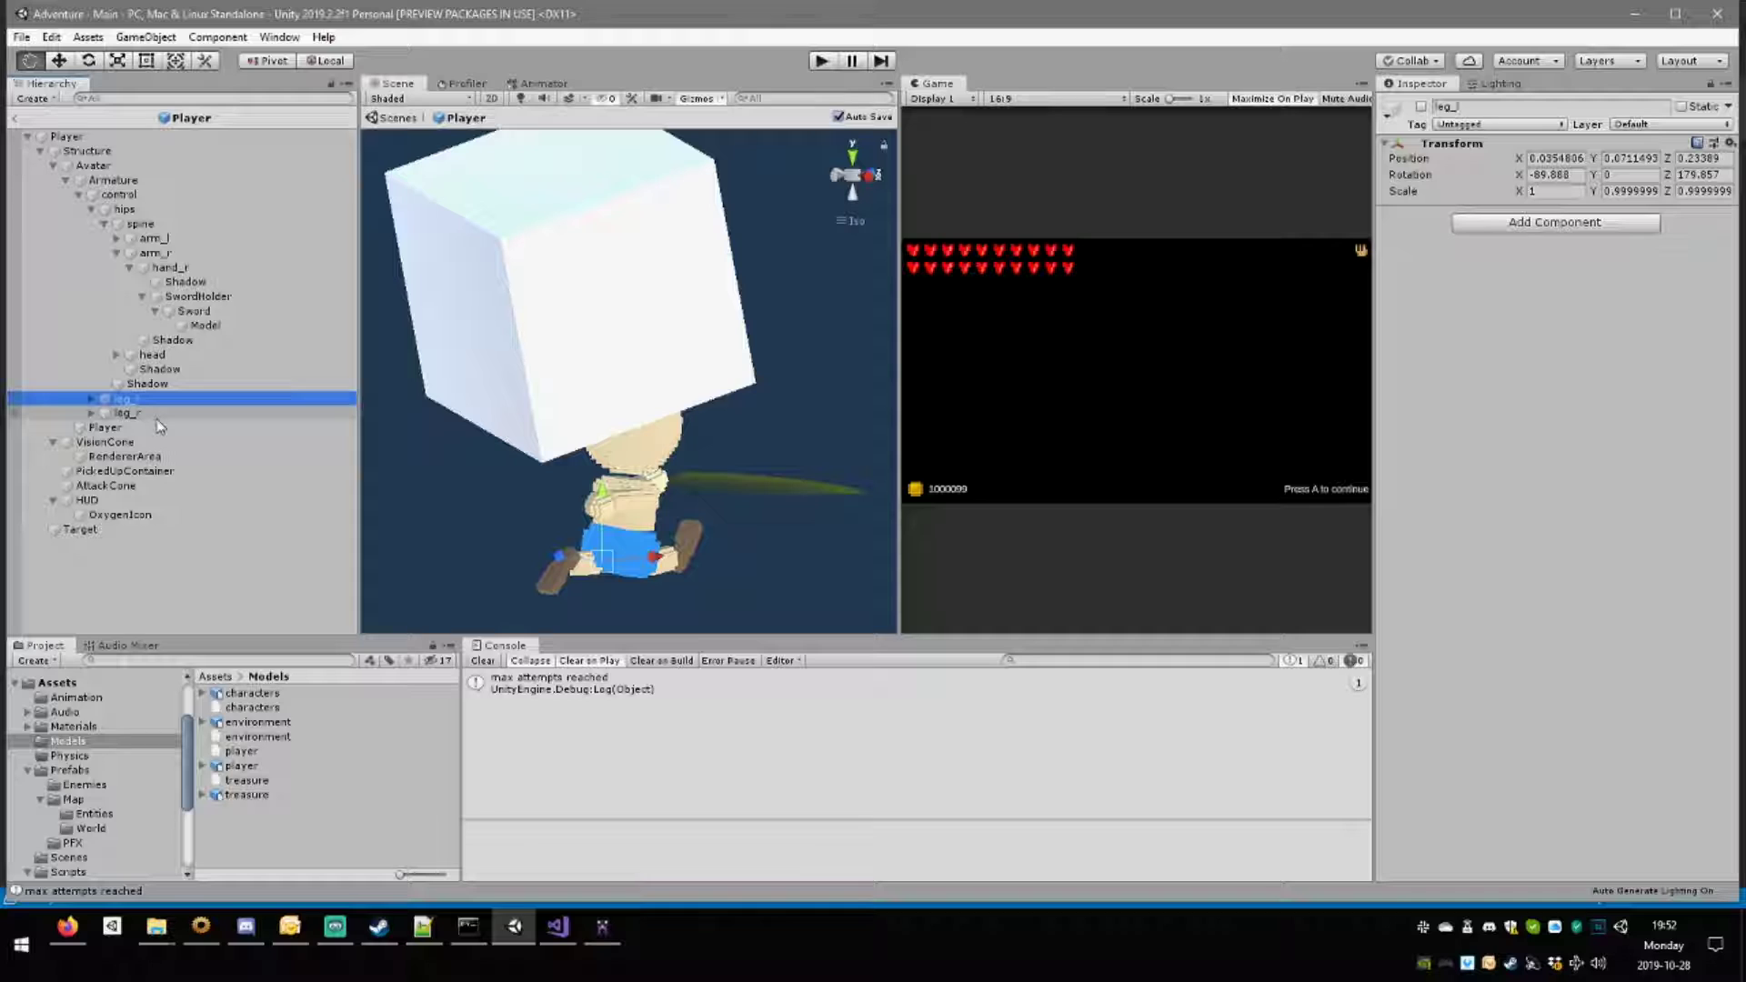
key("alt+shift+a")
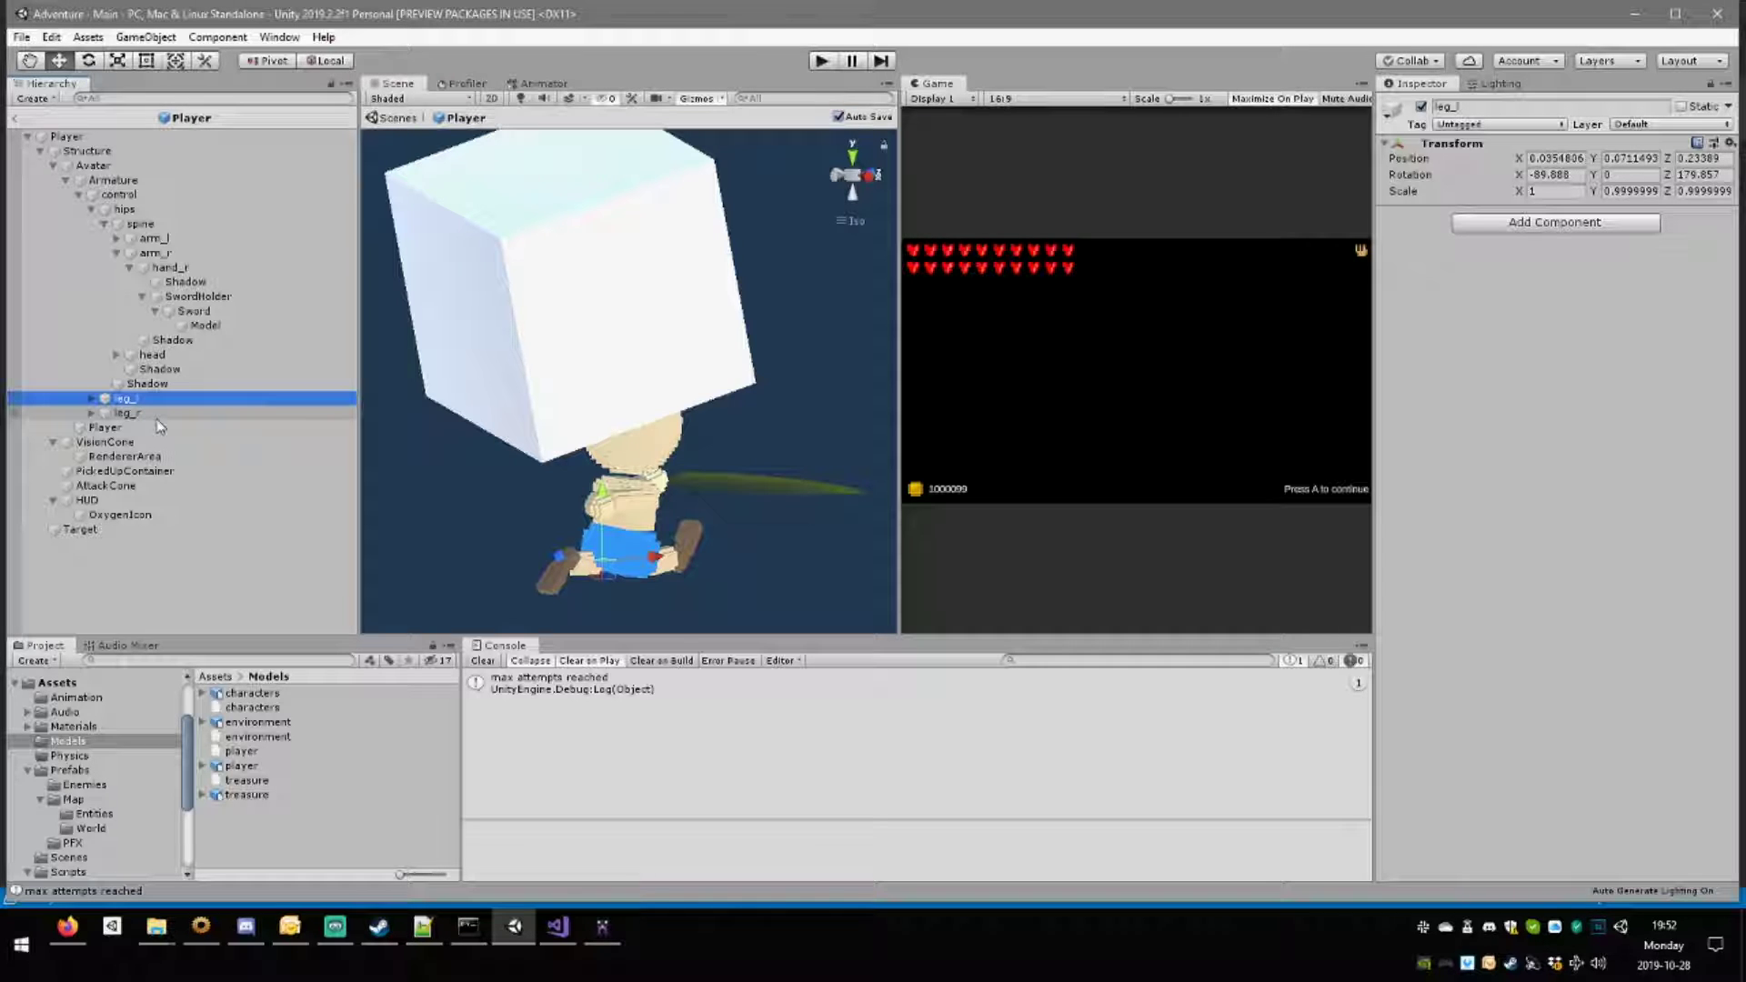
left_click(117, 253)
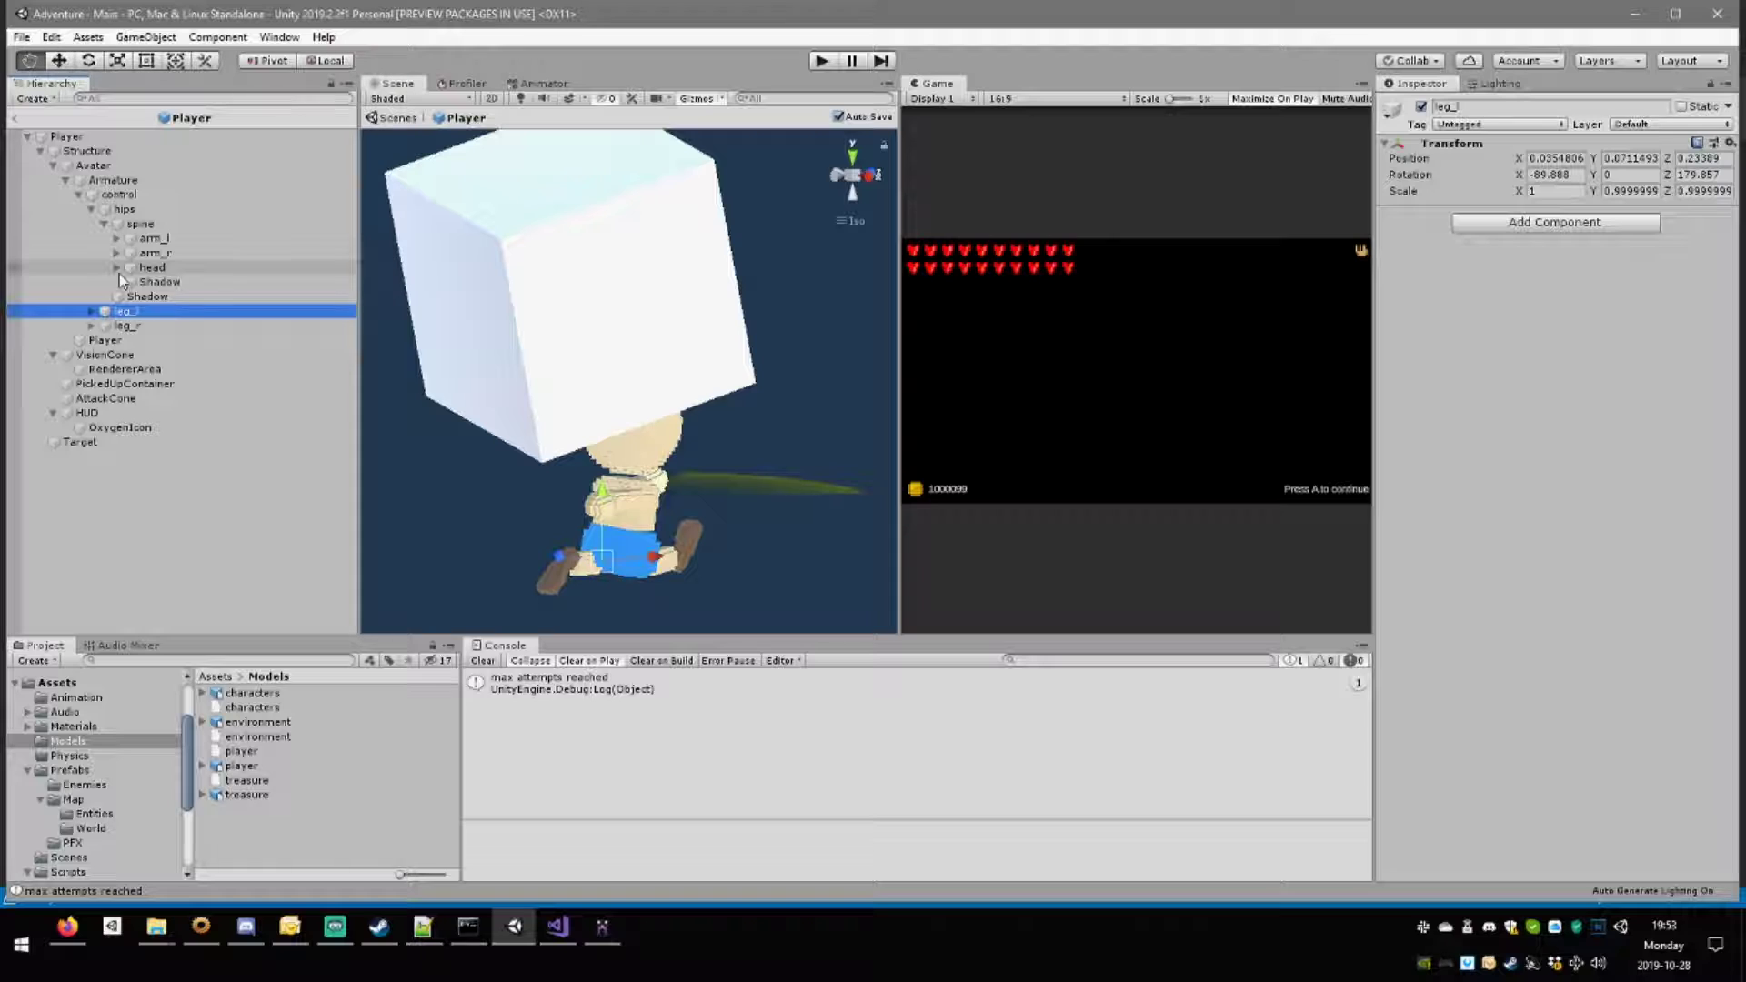
key("q")
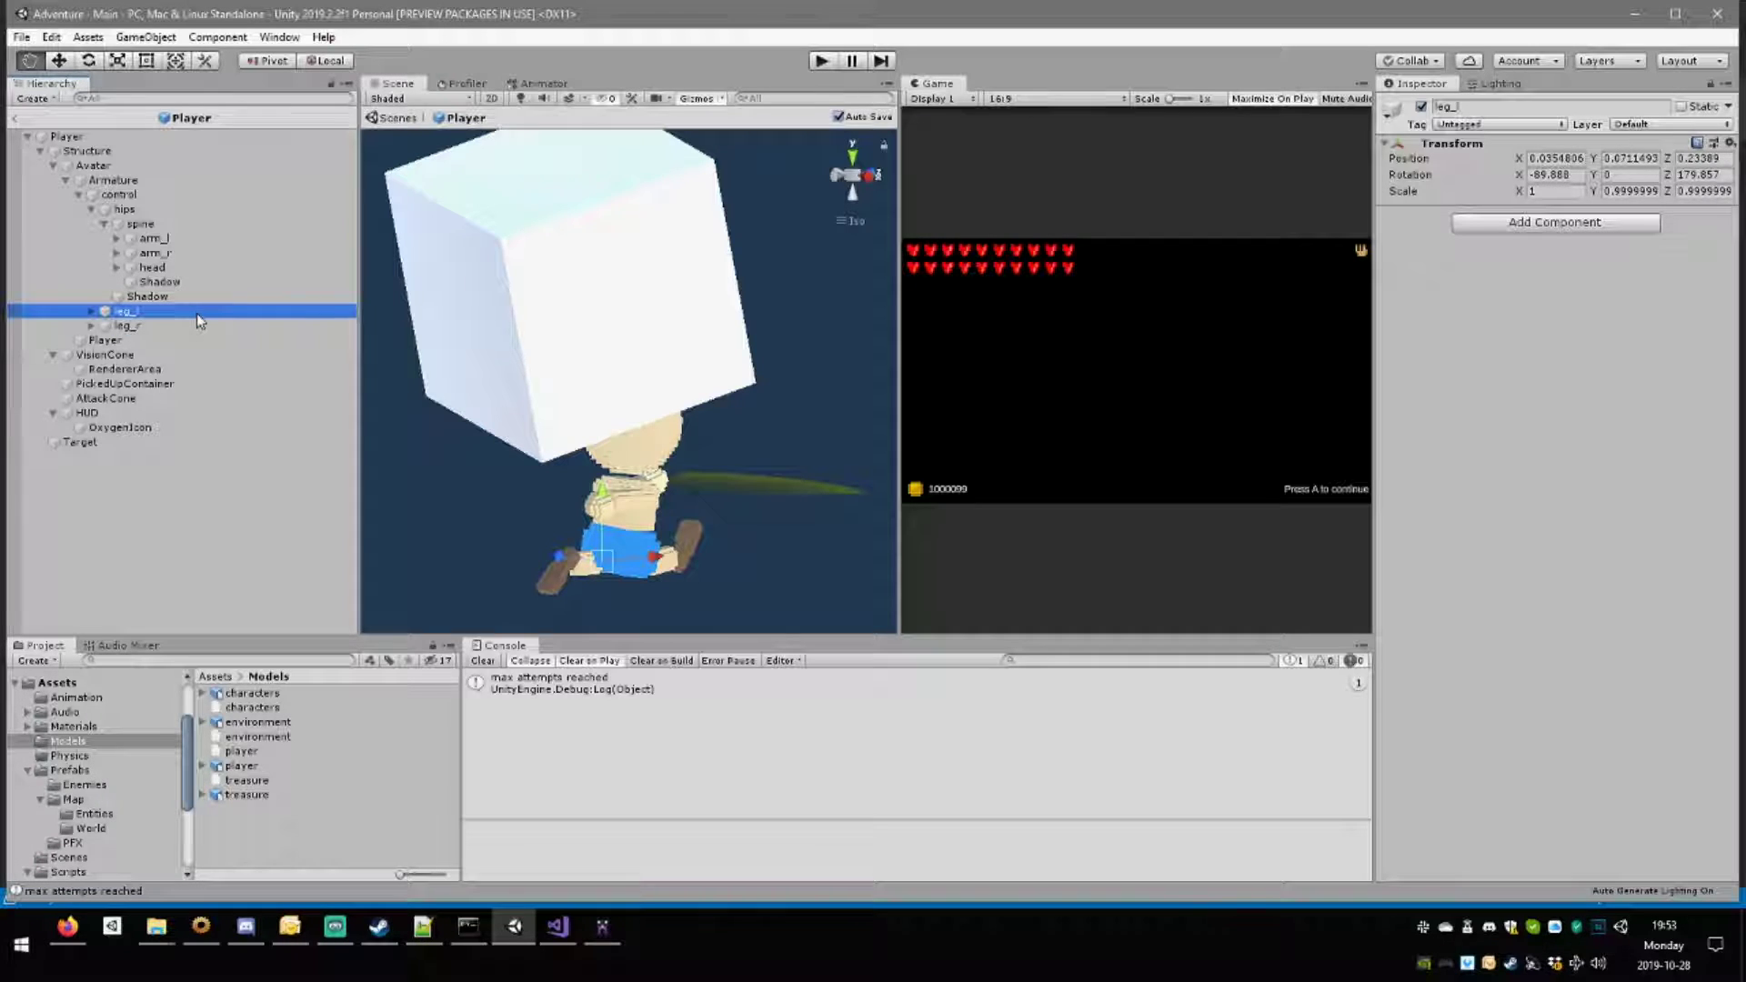
key("alt+shift+a")
key("alt+shift+a")
key("w")
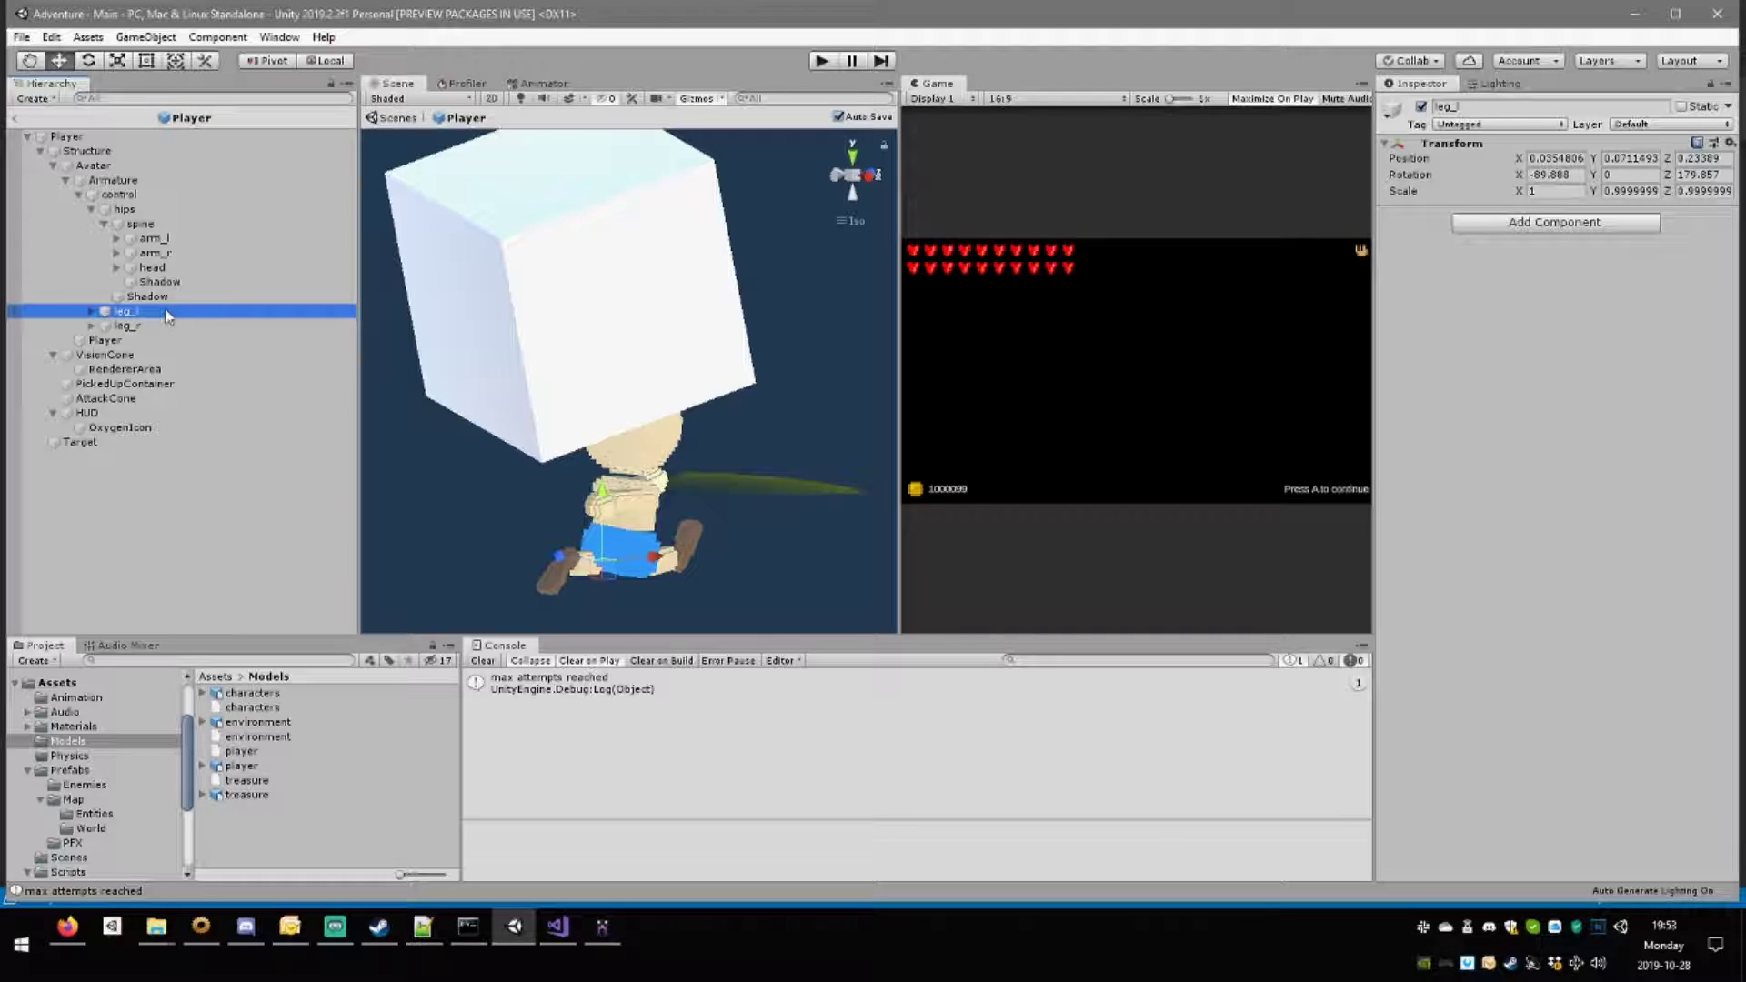
right_click_drag(614, 406, 872, 305)
left_click(600, 926)
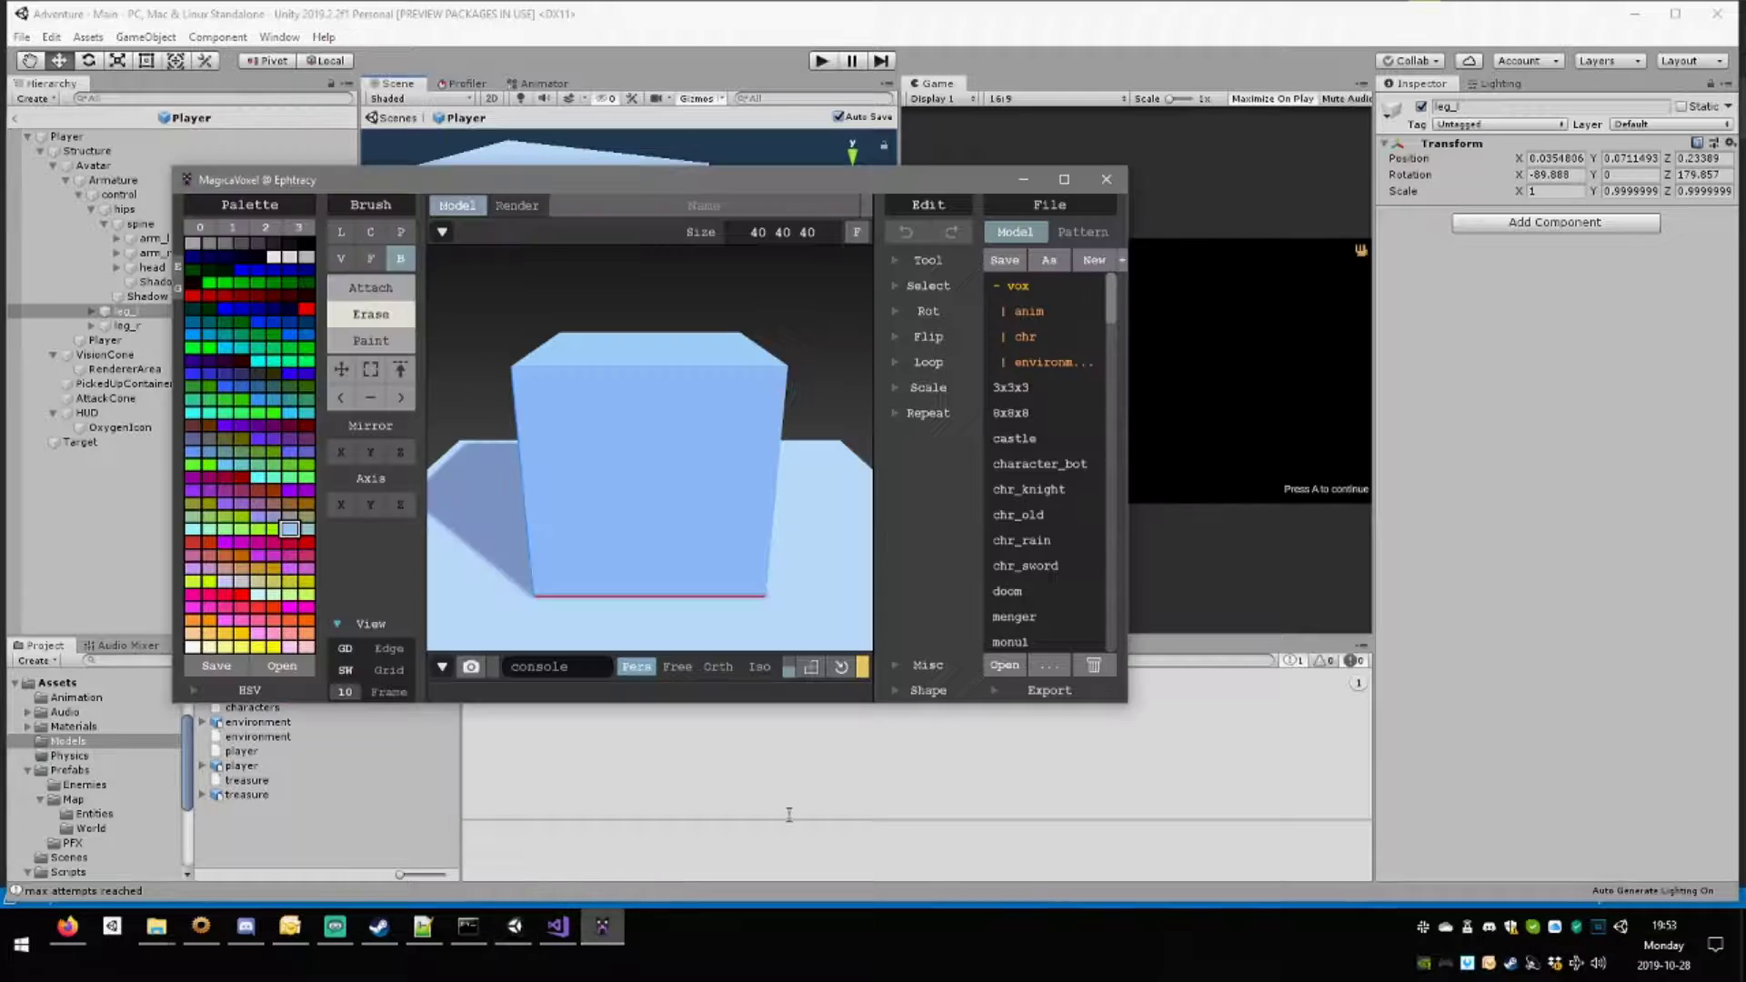
right_click_drag(663, 449, 771, 325)
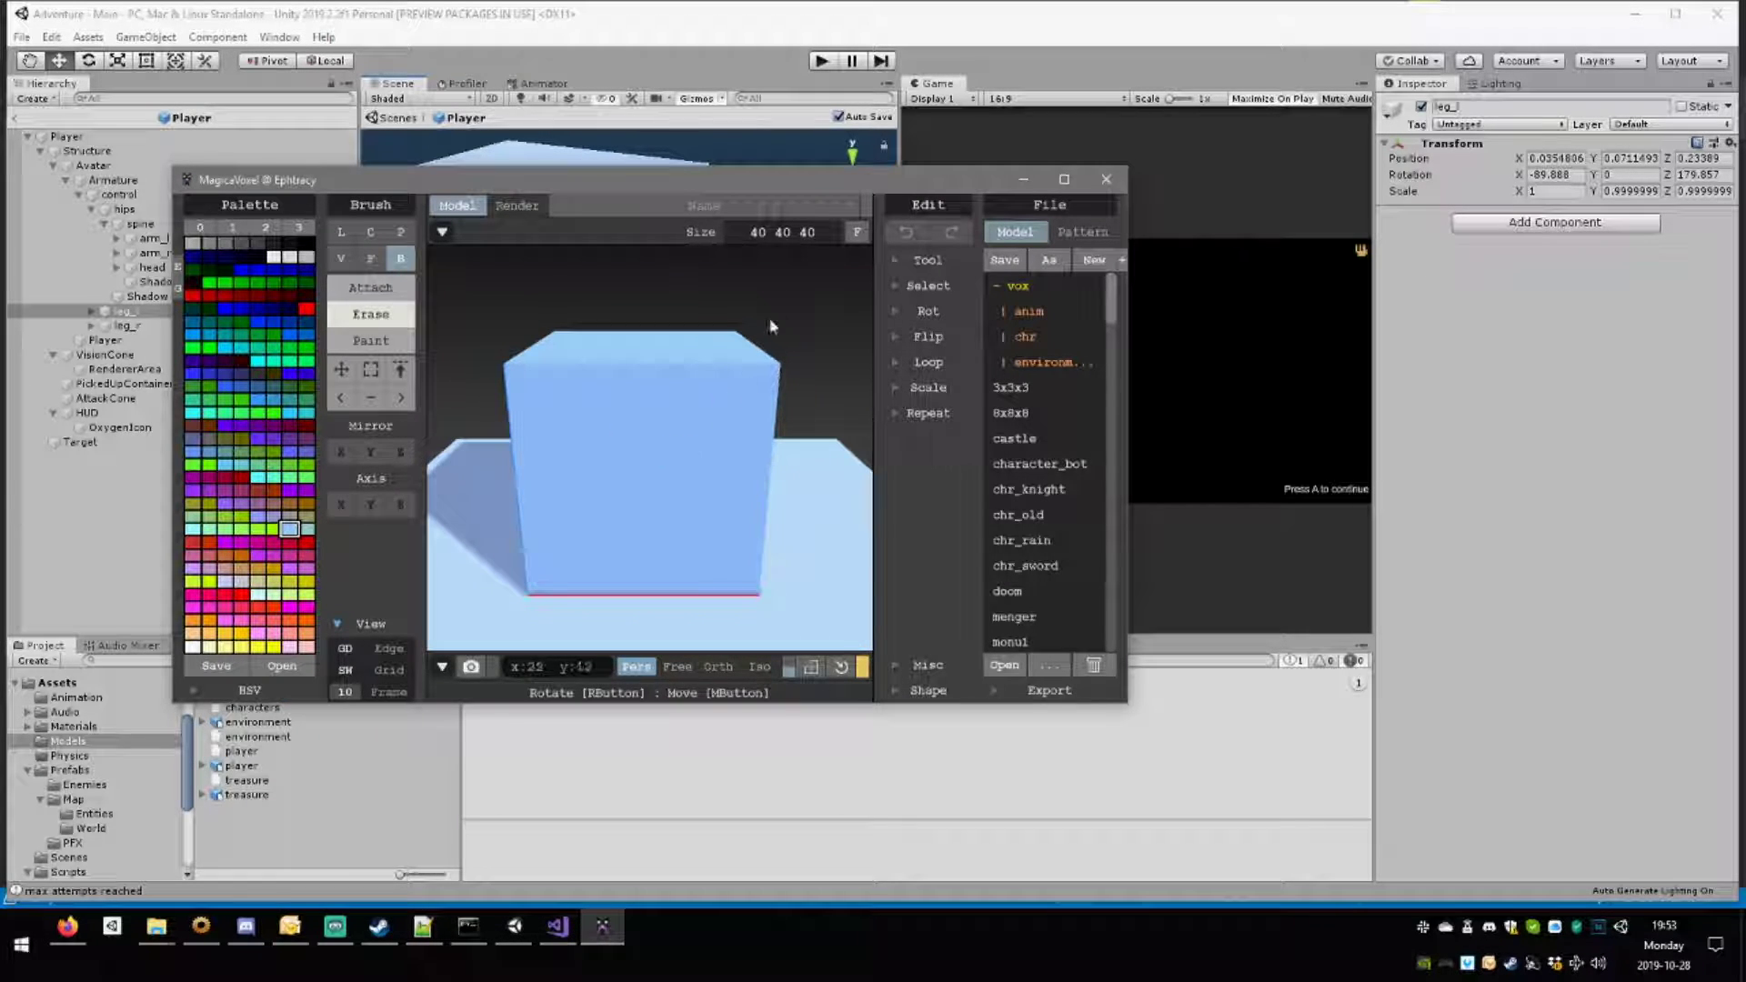
left_click(760, 233)
key("shift+Left")
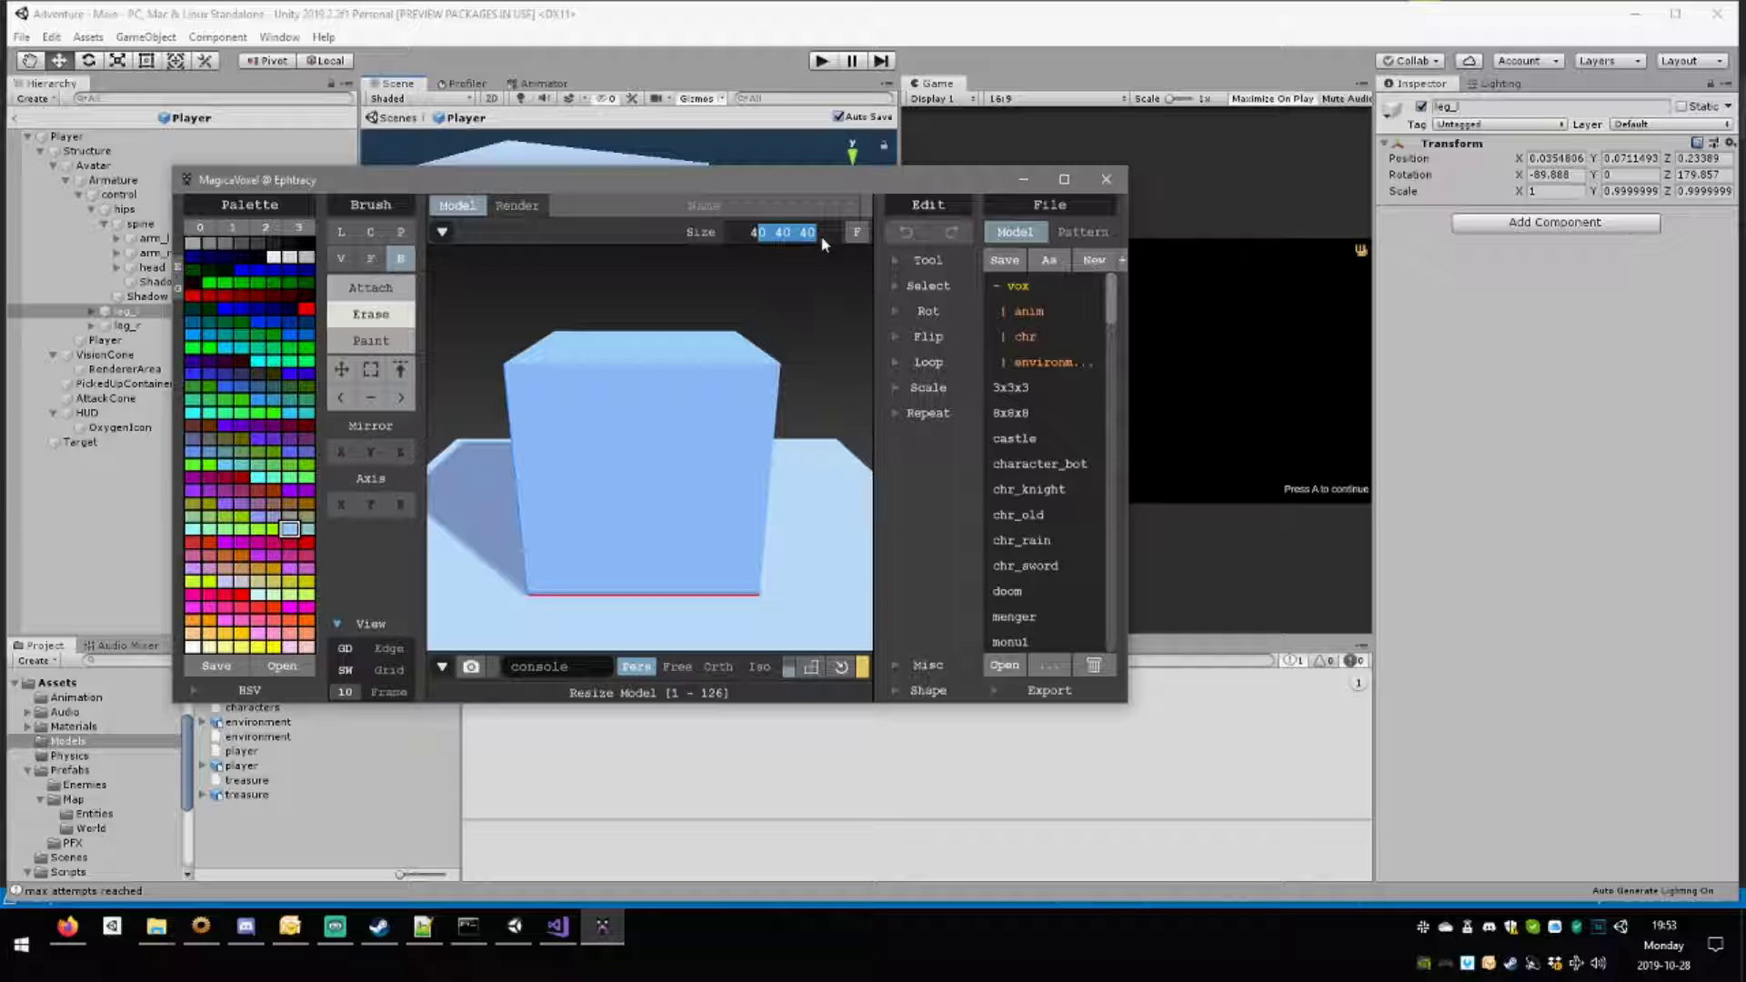
left_click_drag(815, 231, 673, 228)
Switch back to Unity and examine the player character's hands and body from several sides in the prefab scene.
left_click(960, 144)
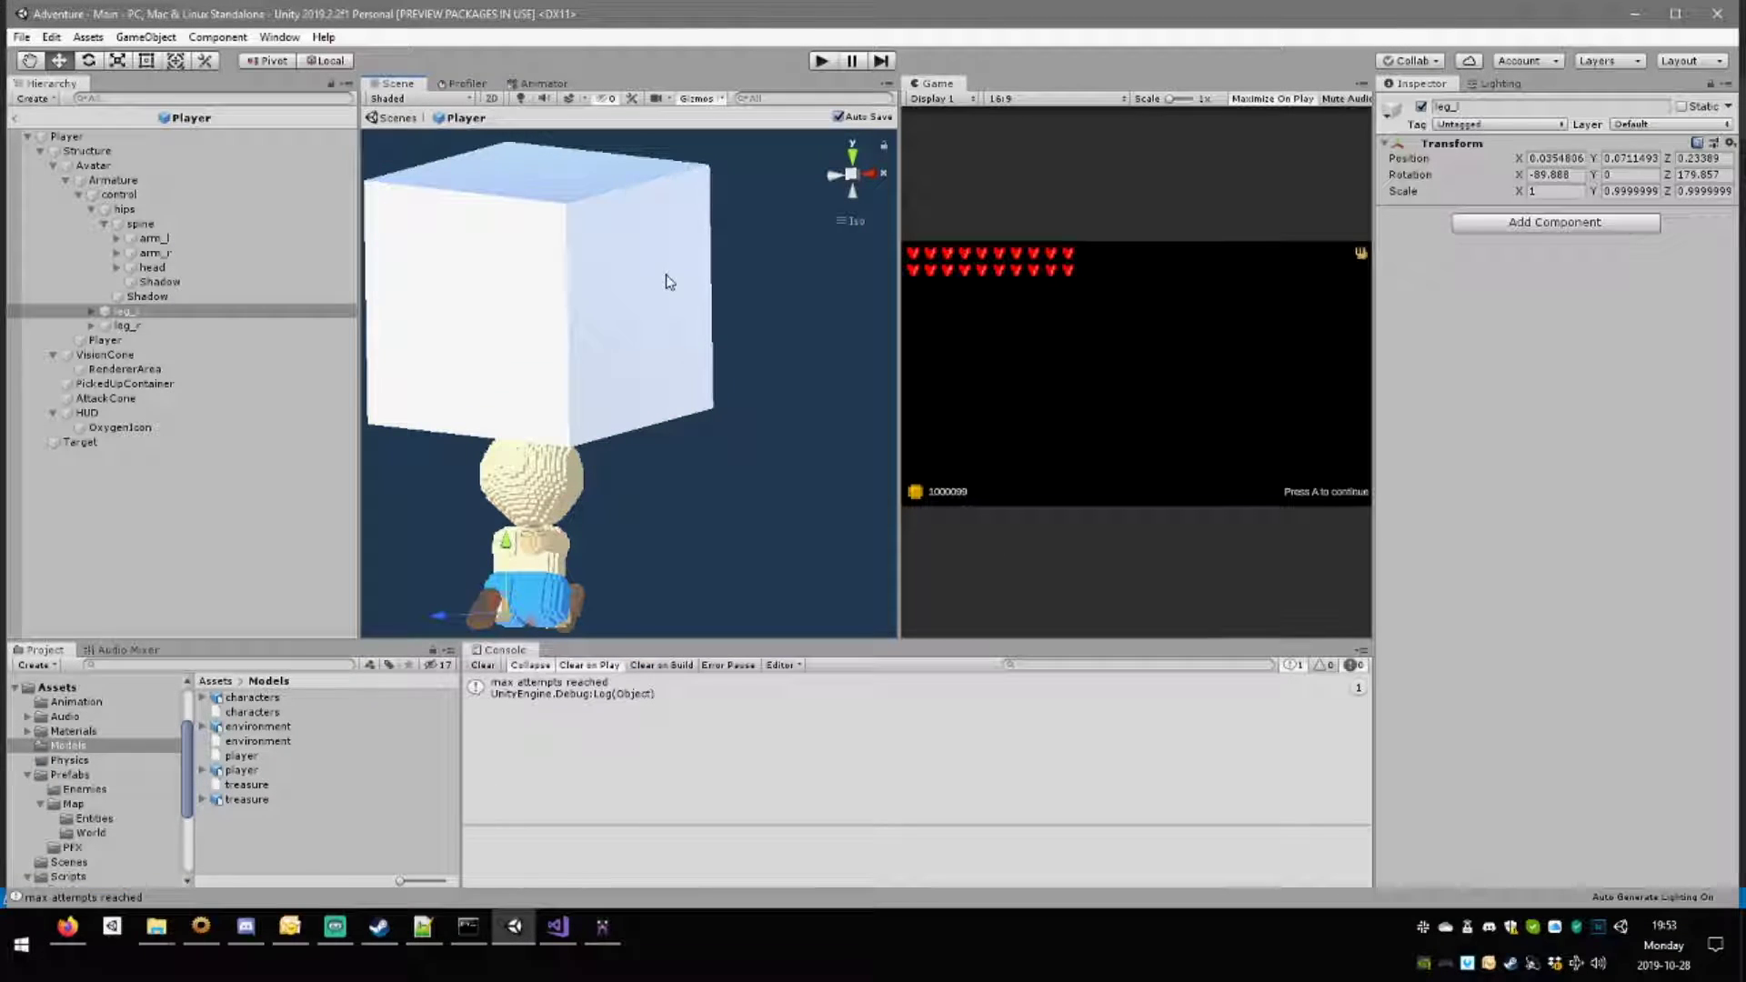
right_click_drag(713, 265, 487, 339)
middle_click_drag(789, 410, 642, 318)
left_click_drag(642, 318, 692, 354, "alt")
scroll(692, 354, "up", 3)
middle_click_drag(692, 354, 753, 392)
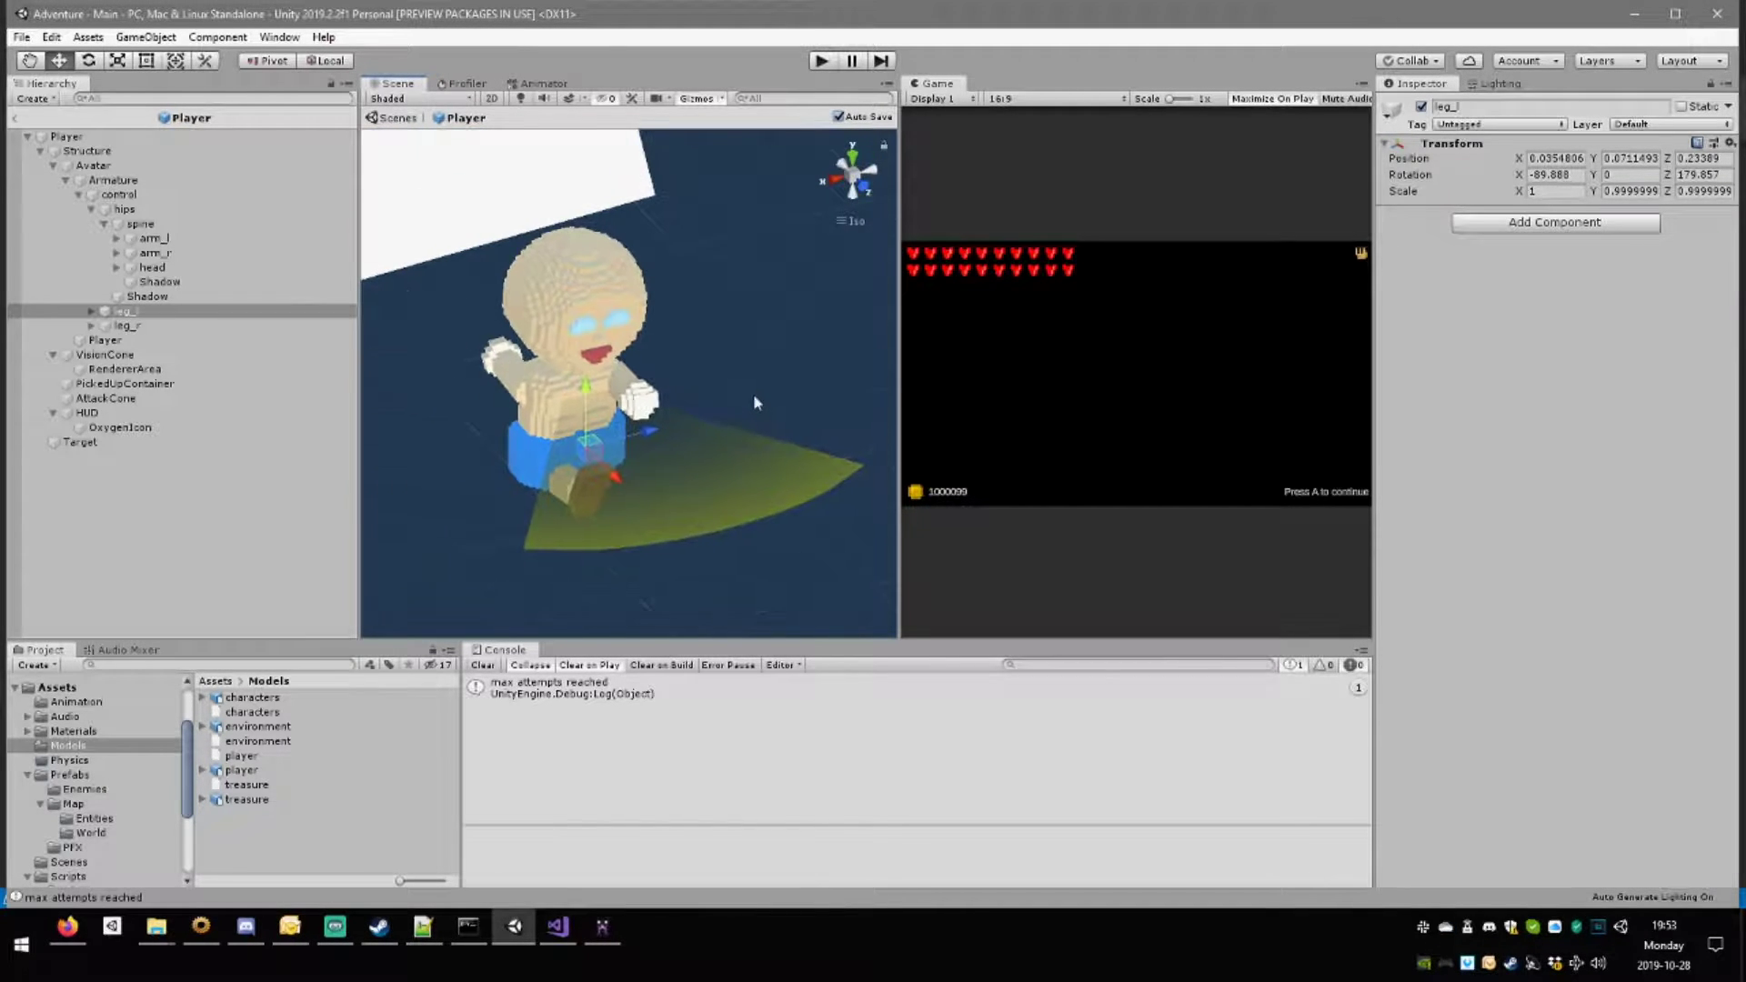
left_click_drag(753, 393, 588, 389, "alt")
middle_click_drag(588, 389, 500, 323)
left_click_drag(500, 322, 705, 414, "alt")
middle_click_drag(705, 414, 647, 357)
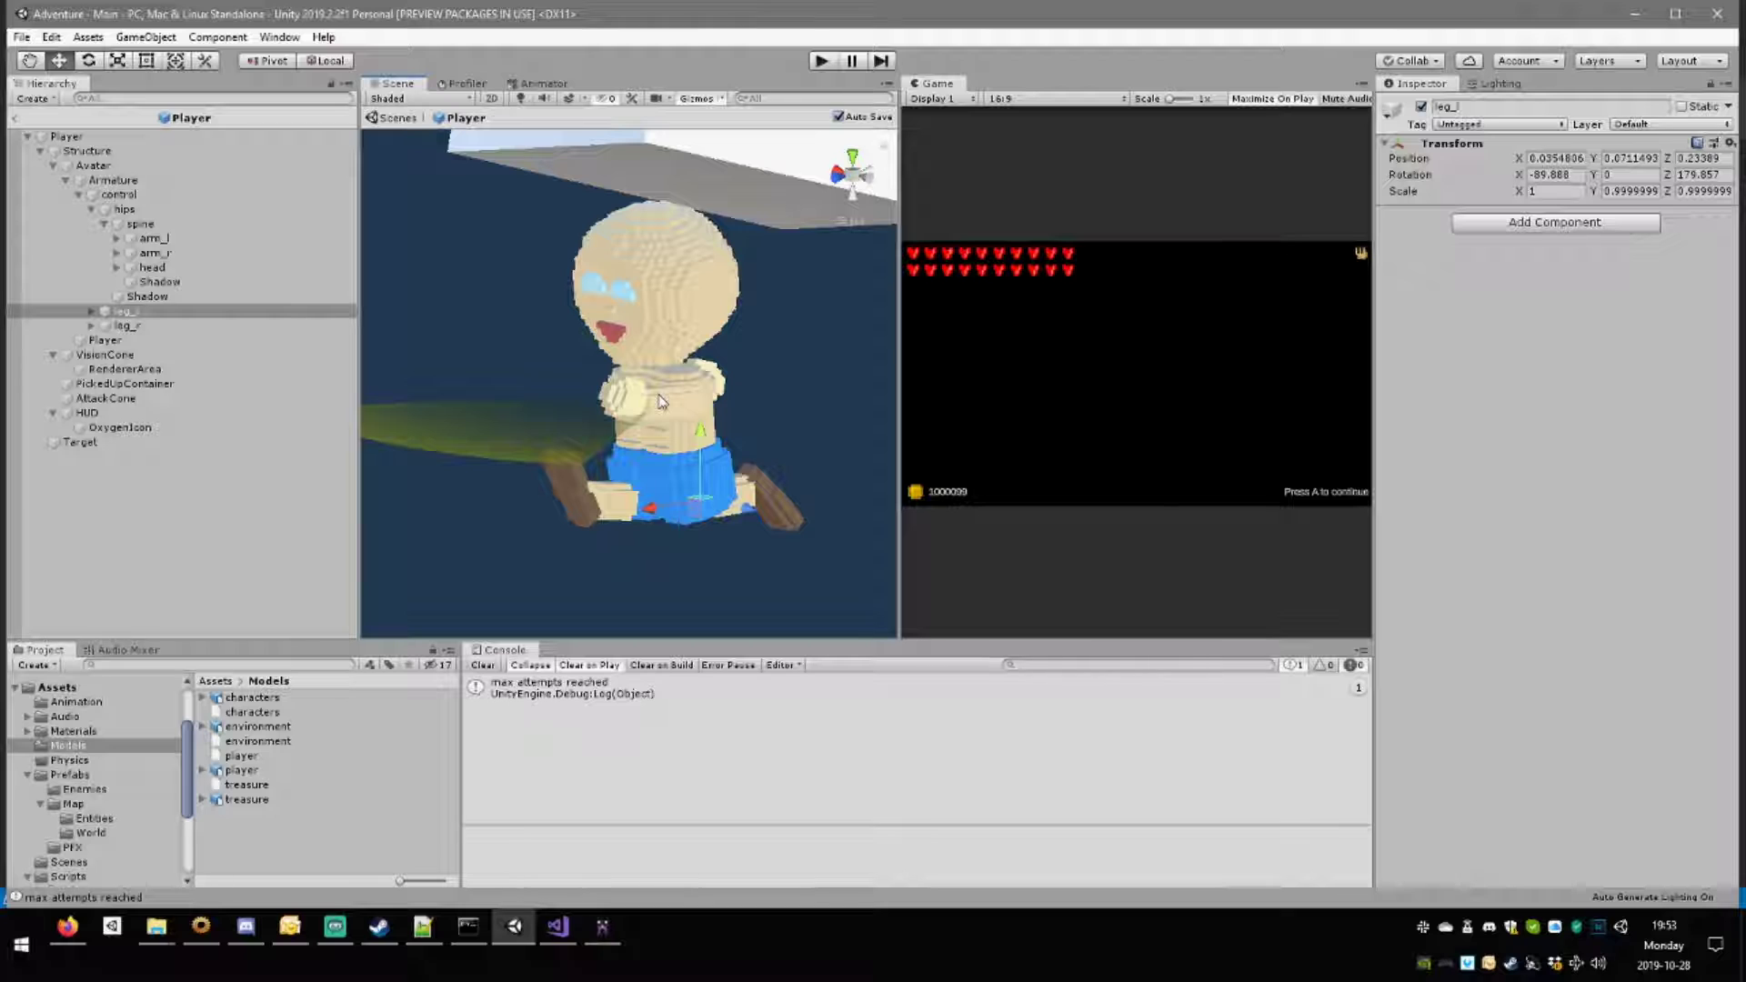
left_click_drag(737, 416, 706, 441, "alt")
Select the character's Player skinned mesh object and examine its hands up close from the front.
left_click(732, 448)
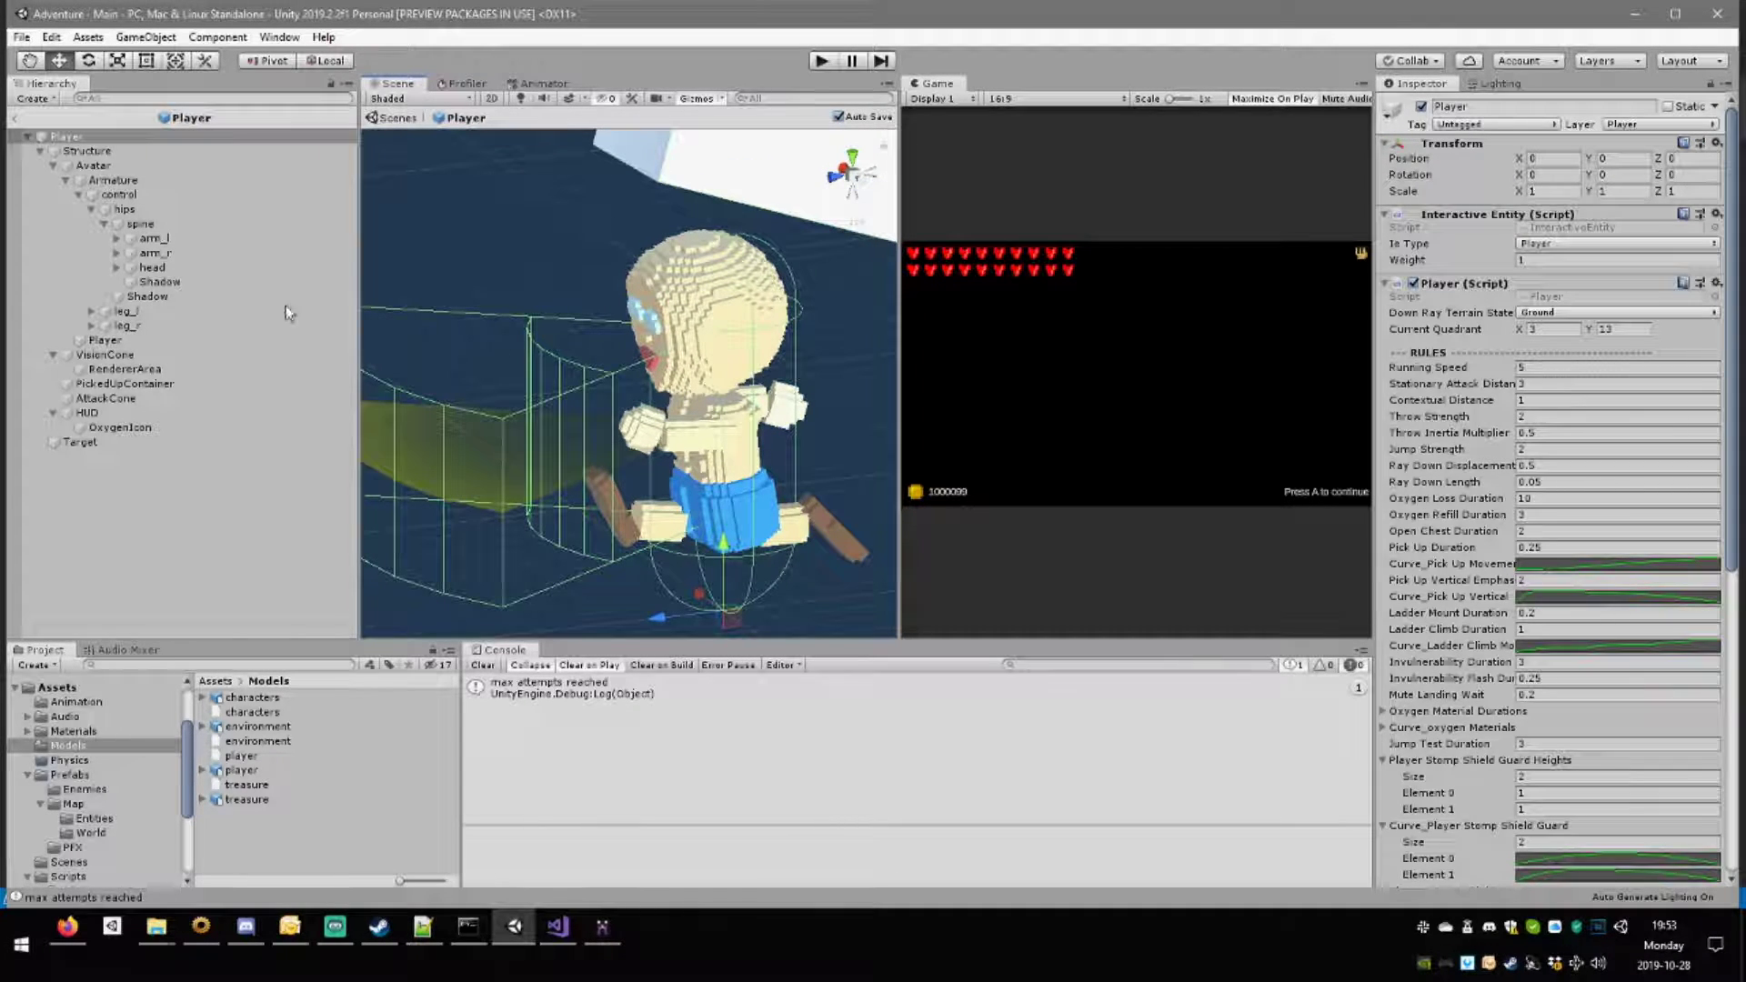
left_click(744, 359)
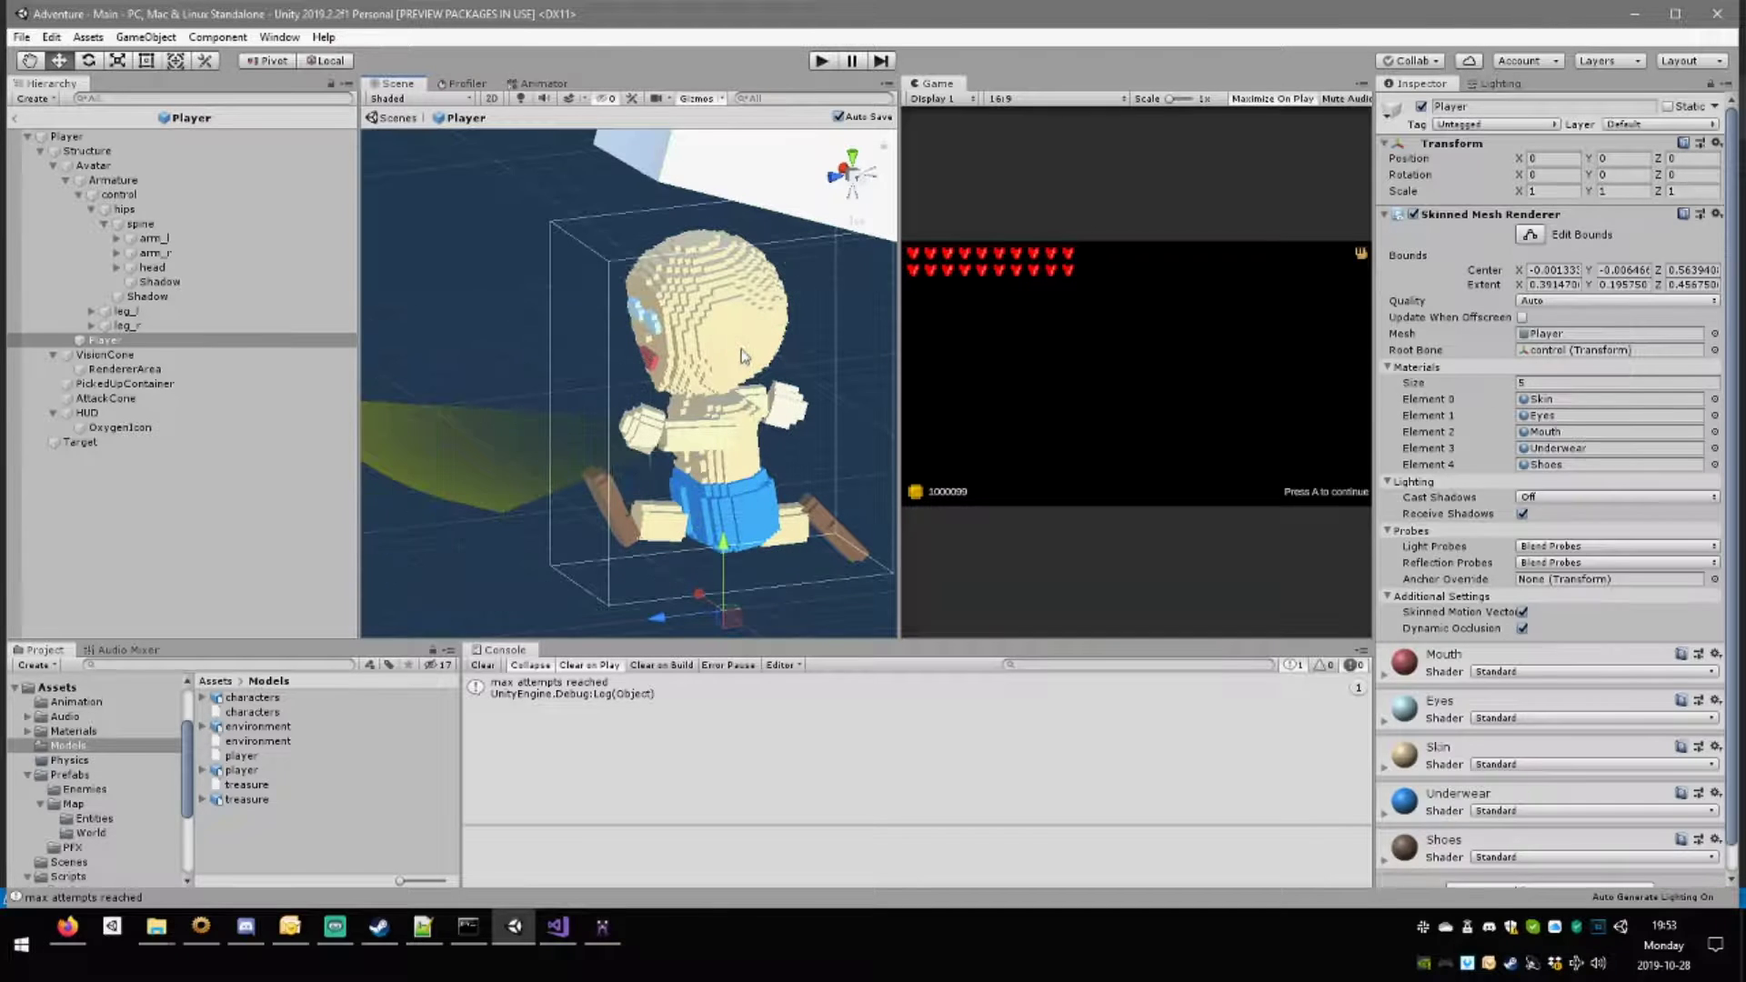
left_click_drag(682, 389, 536, 434, "alt")
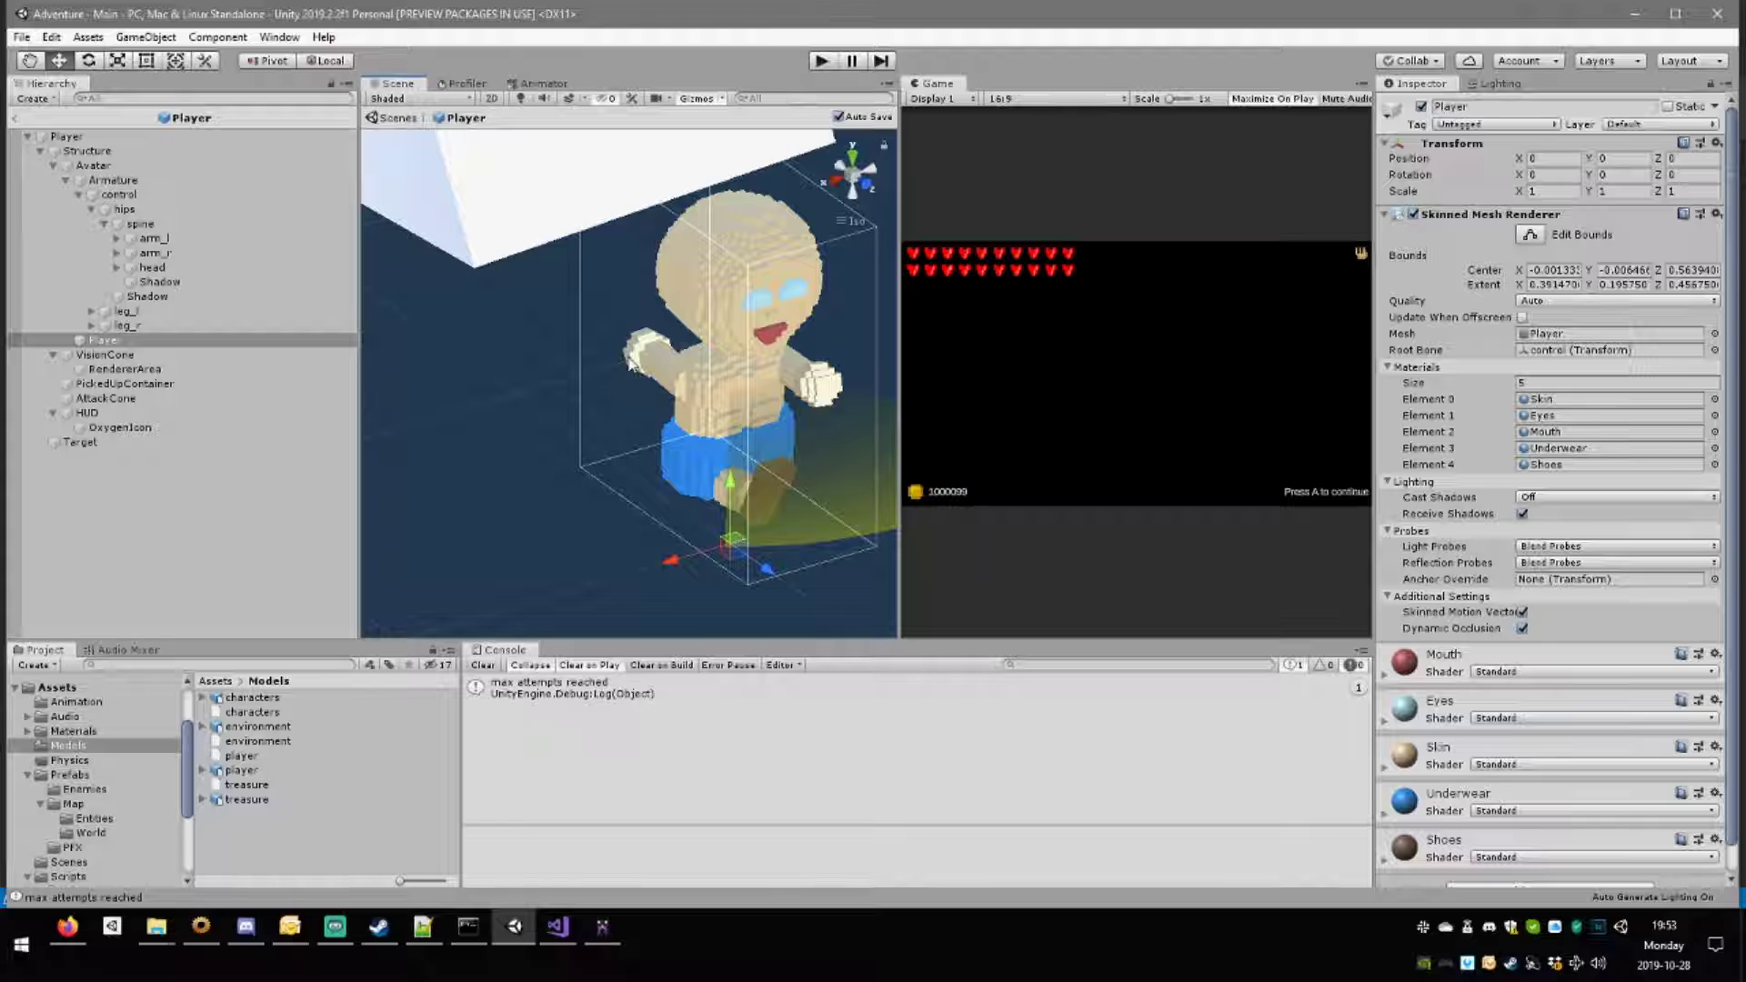
right_click_drag(675, 526, 699, 400)
scroll(663, 474, "up", 3)
left_click_drag(662, 474, 736, 461, "alt")
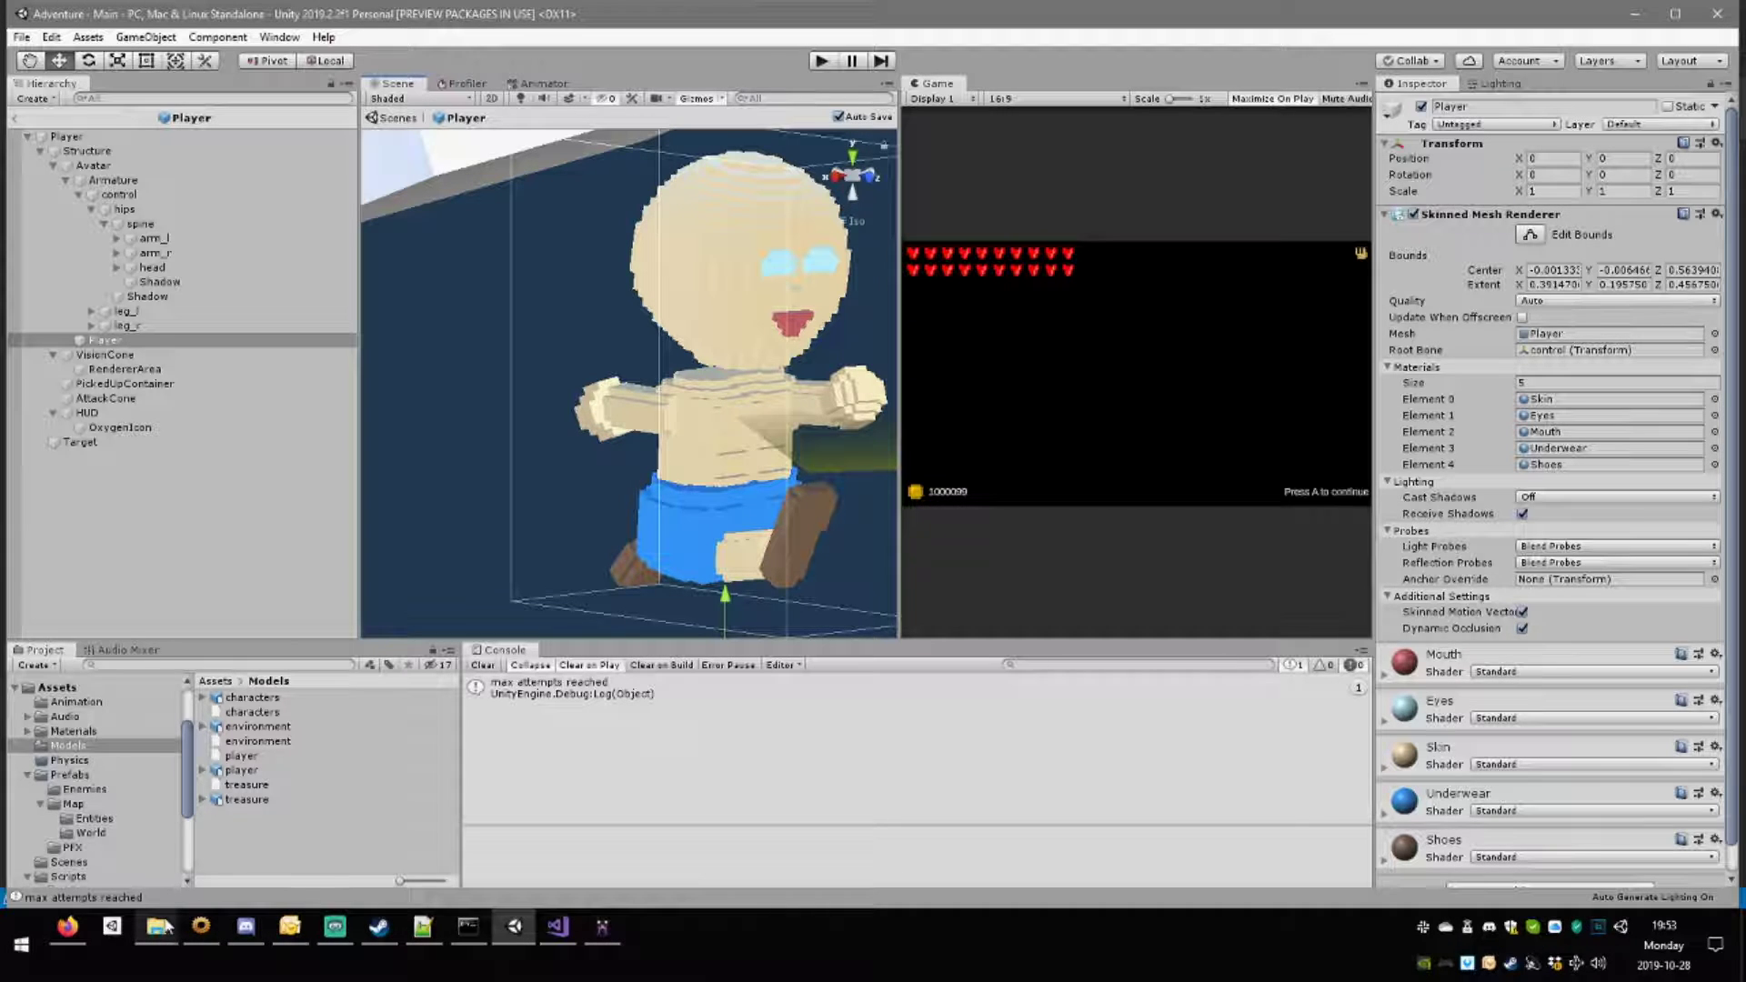
Switch to MagicaVoxel and load the AdventurePlayer voxel model.
double_click(1556, 965)
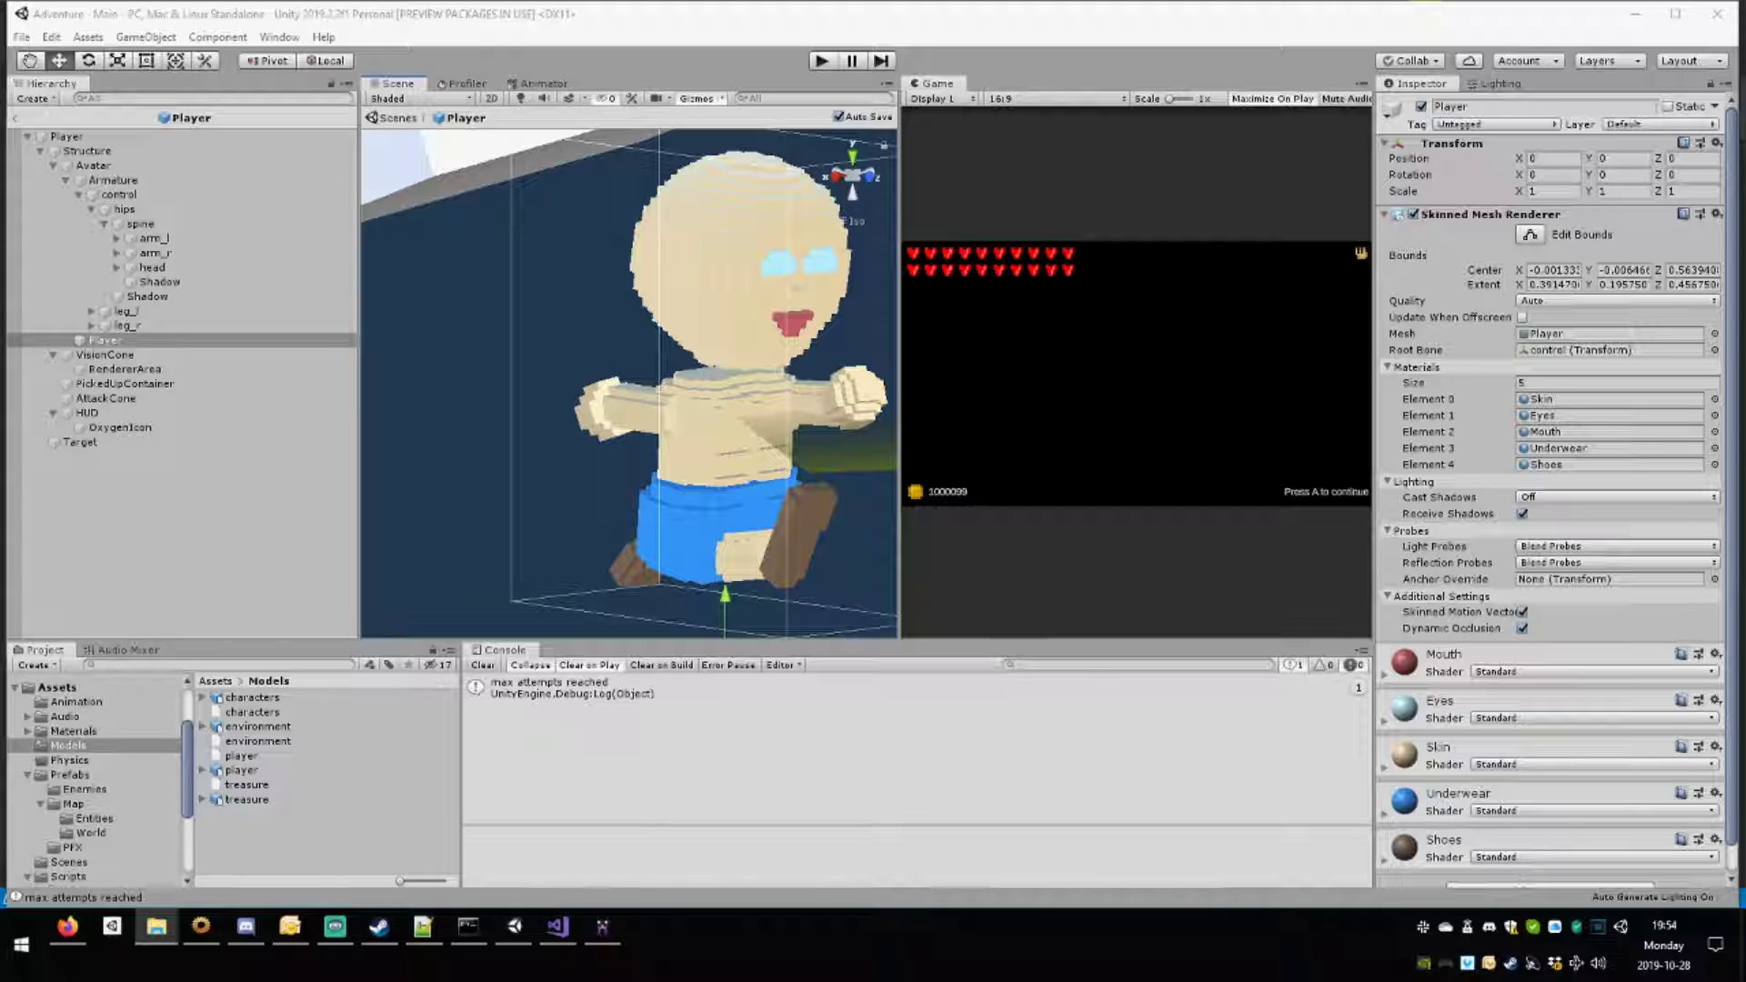
key("alt+Tab")
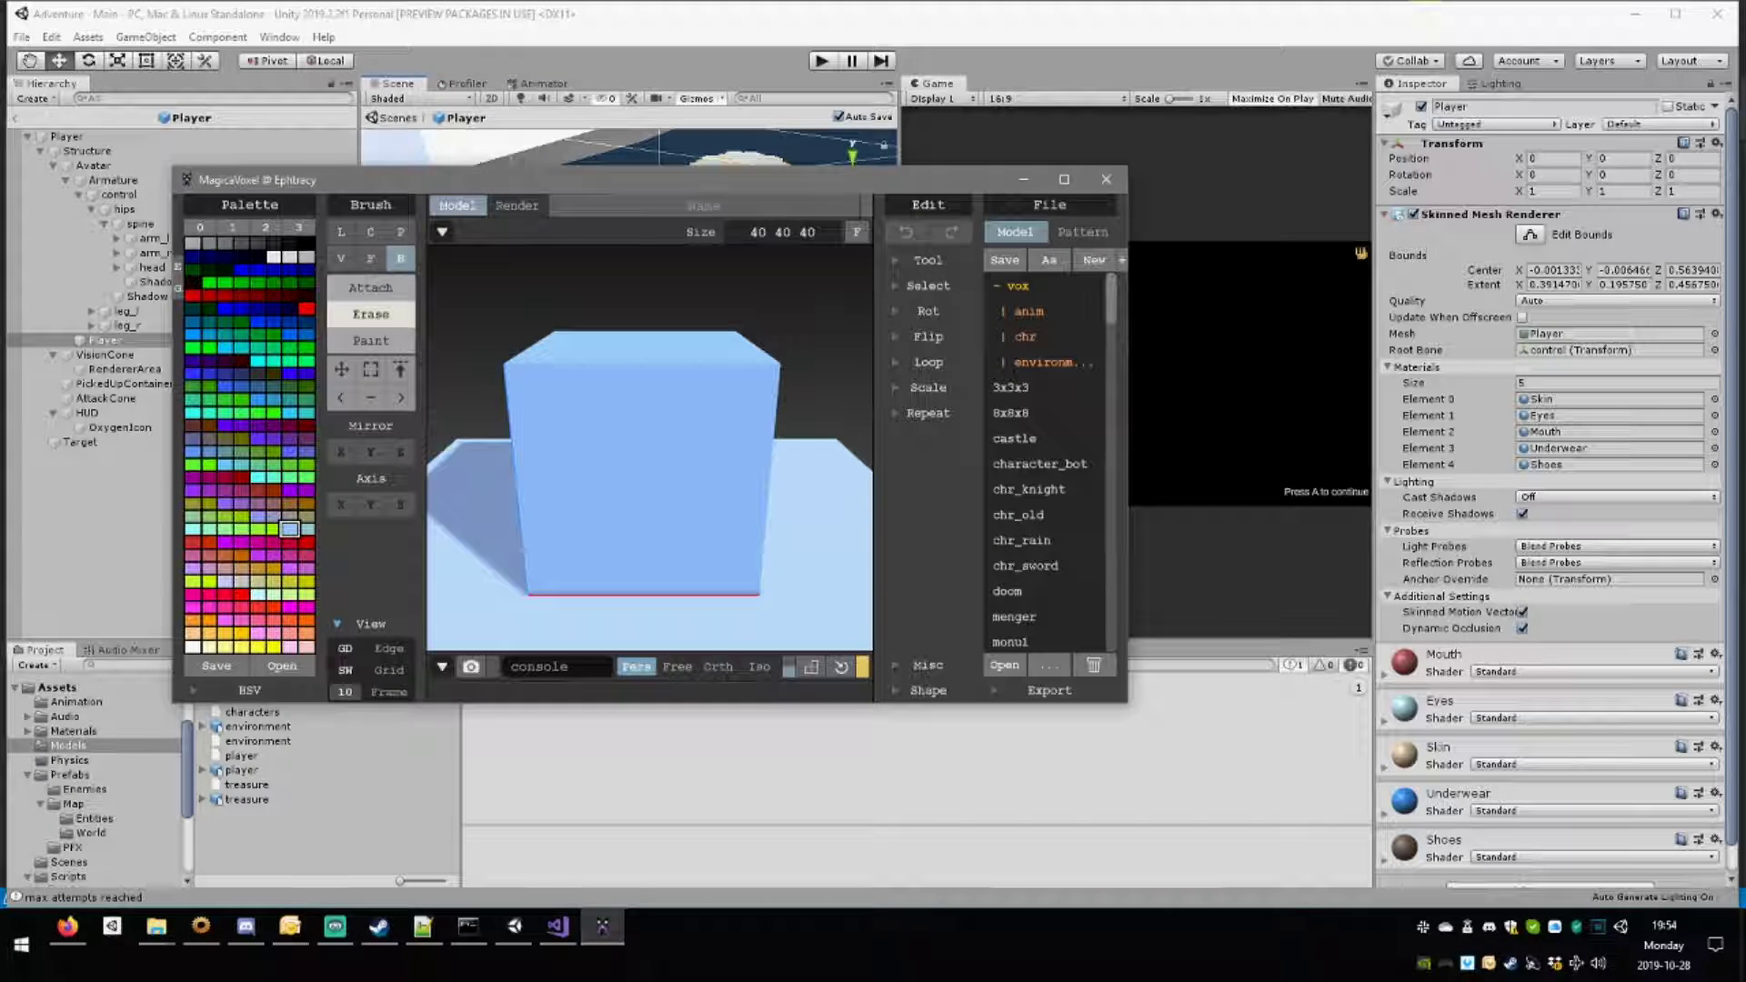
scroll(815, 469, "down", 2)
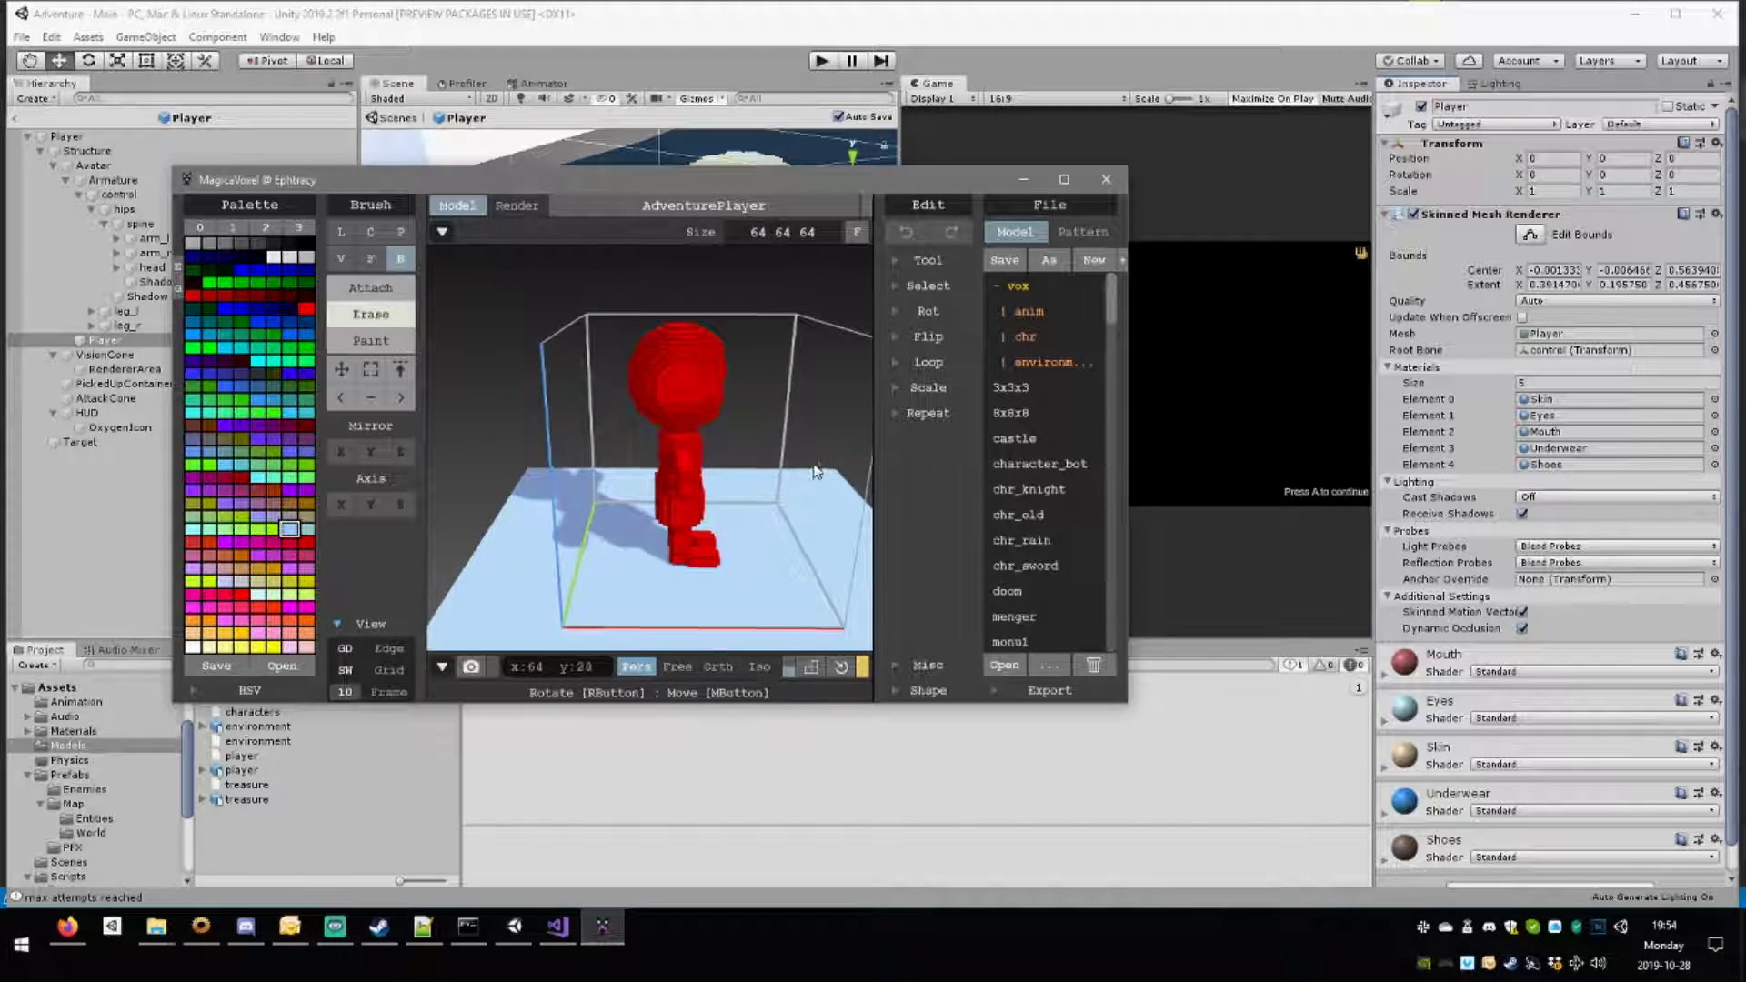
Examine the AdventurePlayer model's outstretched arm and fist from several angles.
right_click_drag(815, 471, 748, 517)
scroll(645, 540, "up", 5)
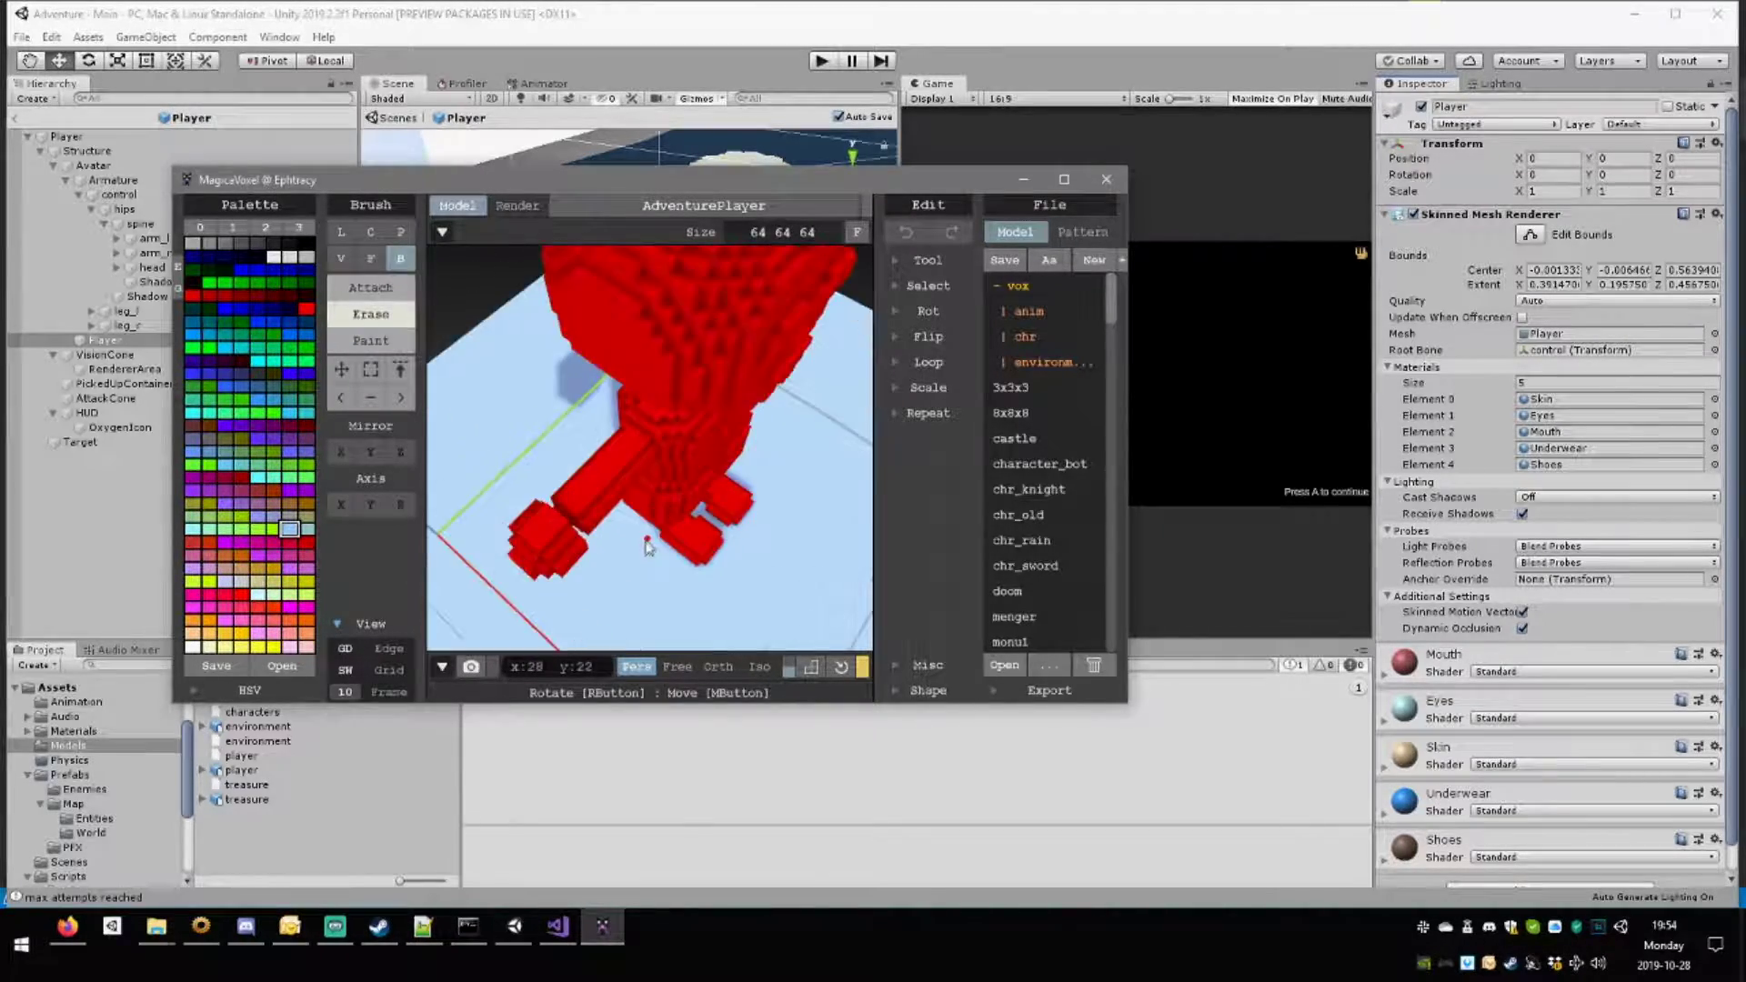
right_click_drag(646, 545, 692, 399)
scroll(737, 436, "down", 3)
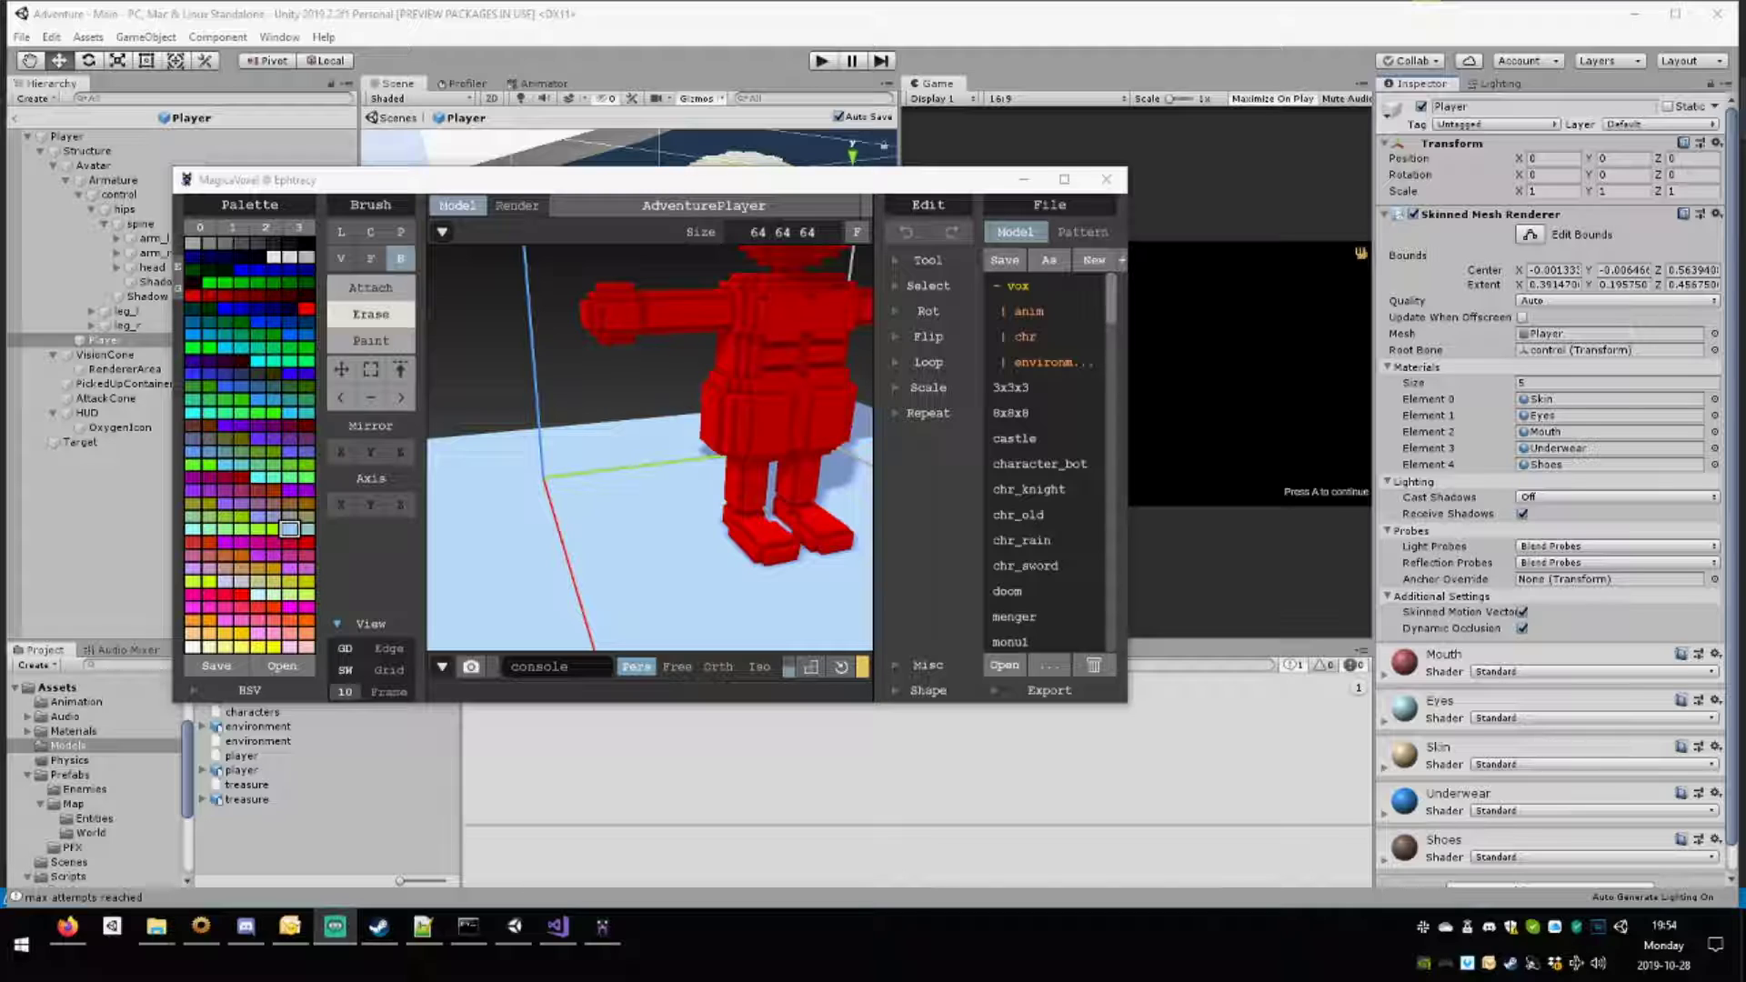
left_click(791, 186)
mouse_move(771, 400)
right_mouse_down()
mouse_move(677, 383)
mouse_move(733, 426)
mouse_move(718, 432)
mouse_move(769, 419)
mouse_move(766, 385)
mouse_move(682, 435)
mouse_move(728, 402)
mouse_move(737, 441)
mouse_move(698, 394)
mouse_move(725, 368)
mouse_move(696, 390)
mouse_move(715, 349)
mouse_move(794, 457)
mouse_move(725, 511)
mouse_move(877, 405)
mouse_move(904, 361)
mouse_move(795, 401)
mouse_move(624, 377)
mouse_move(687, 371)
mouse_move(626, 370)
mouse_move(560, 324)
mouse_move(511, 349)
mouse_move(602, 370)
mouse_move(525, 352)
right_mouse_up()
scroll(728, 402, "up", 3)
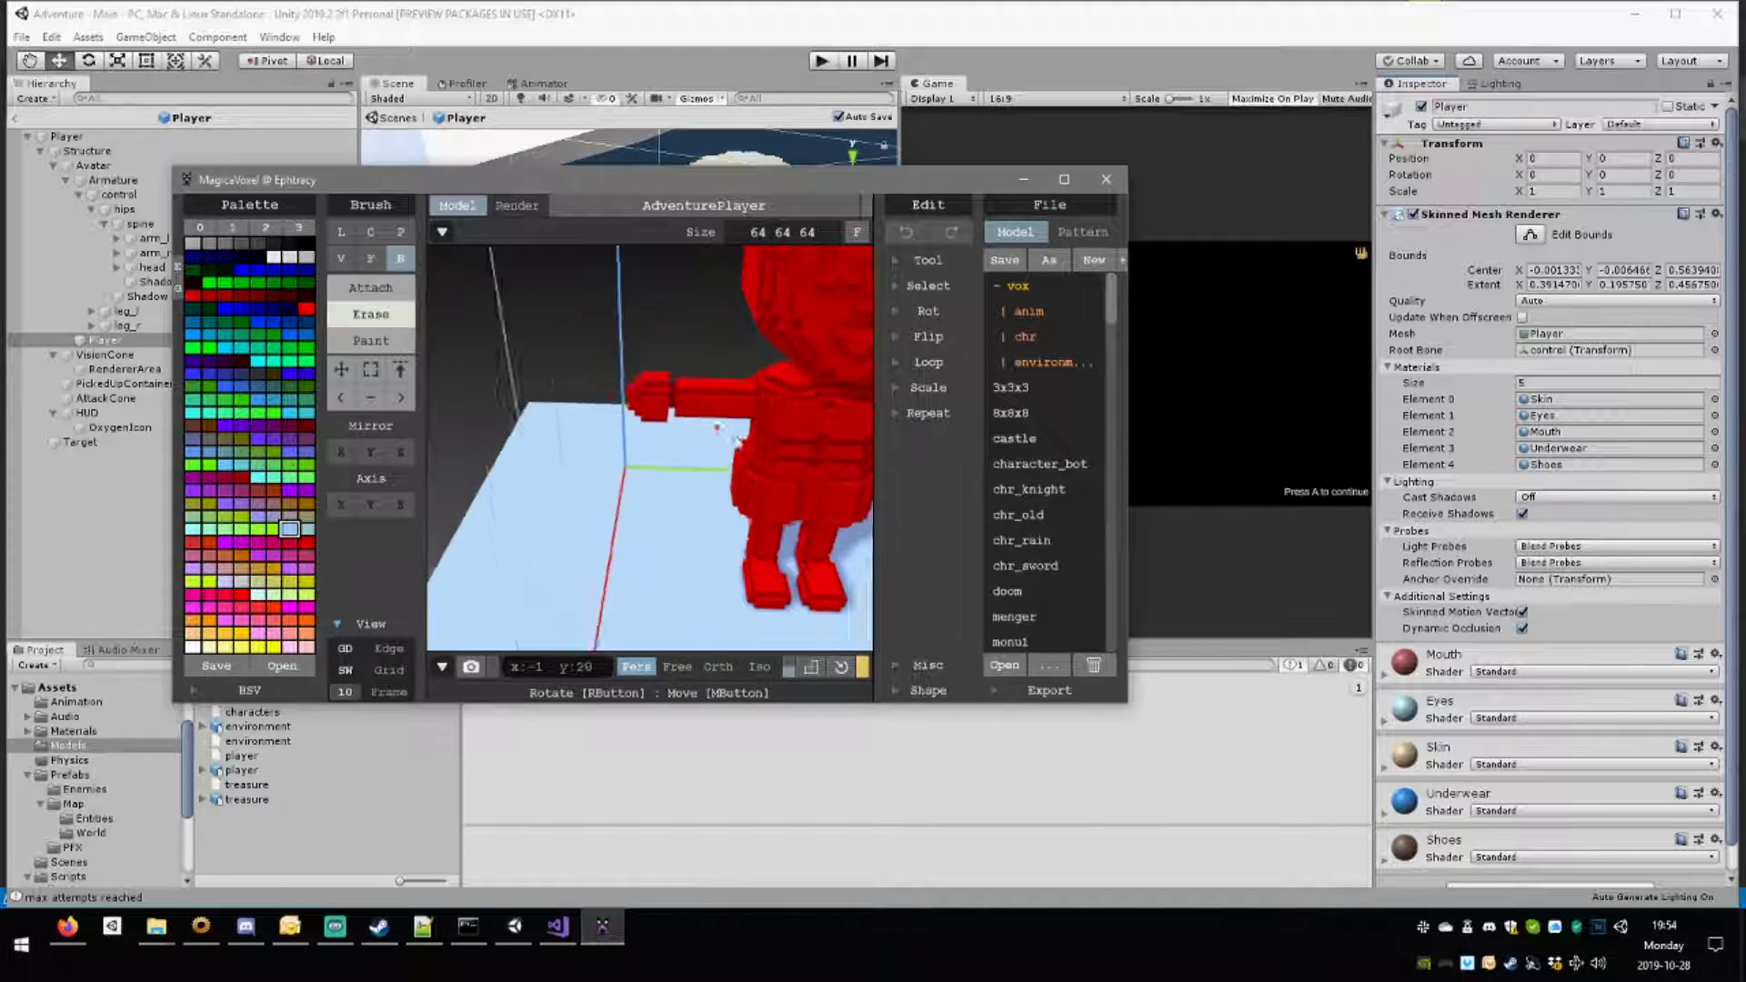
scroll(737, 441, "up", 3)
Switch to attaching voxels and place light-blue voxels on the front of the character's fist.
left_click(525, 352)
key("t")
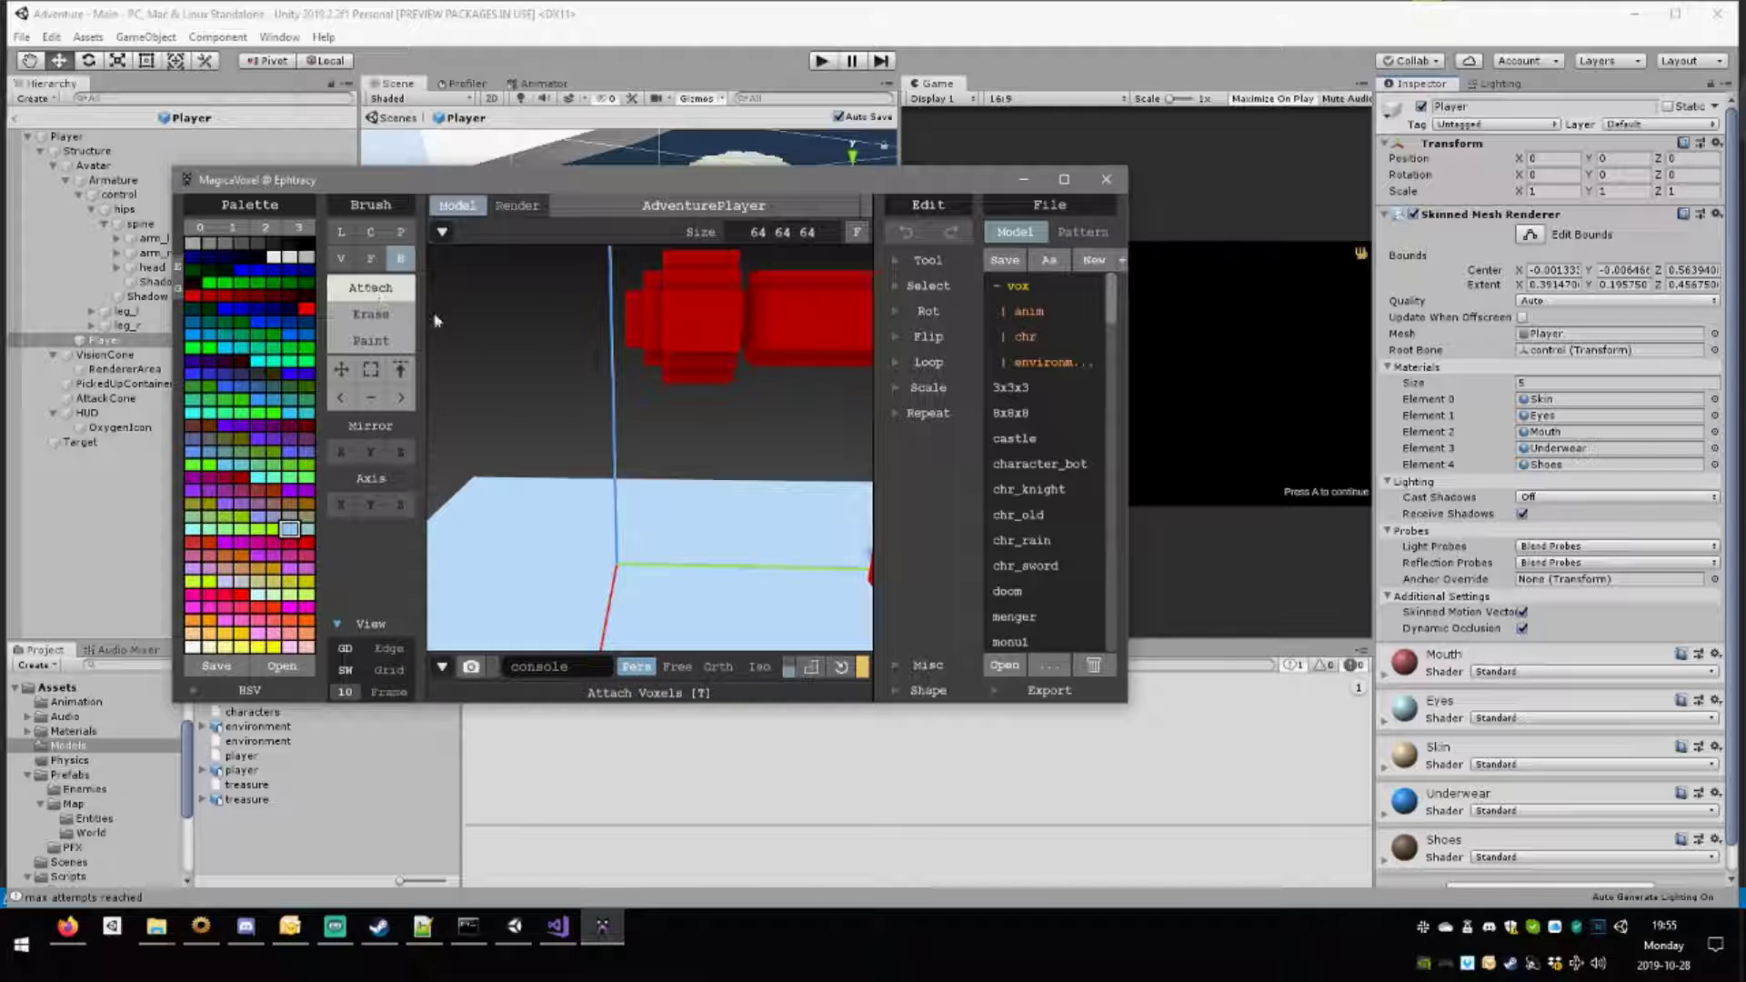
left_click(732, 342)
mouse_move(731, 342)
right_mouse_down()
mouse_move(630, 356)
mouse_move(653, 325)
mouse_move(718, 351)
mouse_move(895, 341)
mouse_move(898, 323)
mouse_move(732, 382)
mouse_move(793, 384)
mouse_move(489, 346)
right_mouse_up()
left_click(560, 329, "shift")
left_click(562, 351, "shift")
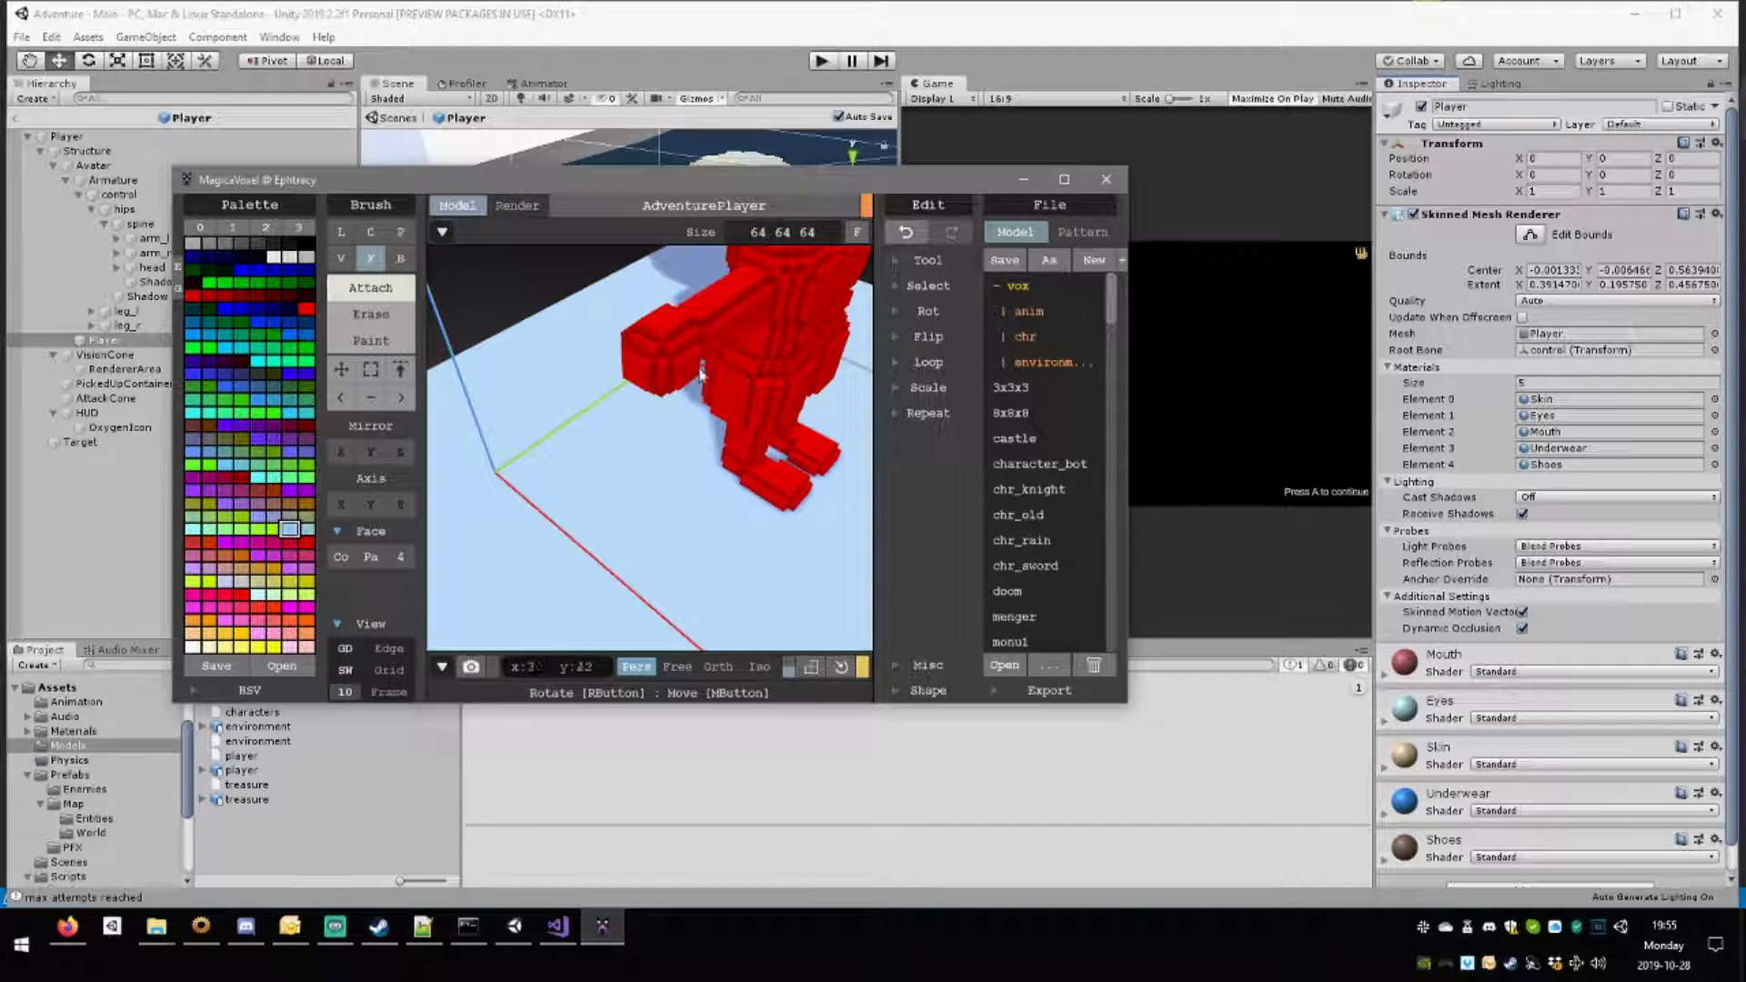
Extrude the light-blue voxels forward from the fist with the Face brush to form a long sword blade.
left_click_drag(775, 434, 793, 442)
scroll(793, 442, "down", 5)
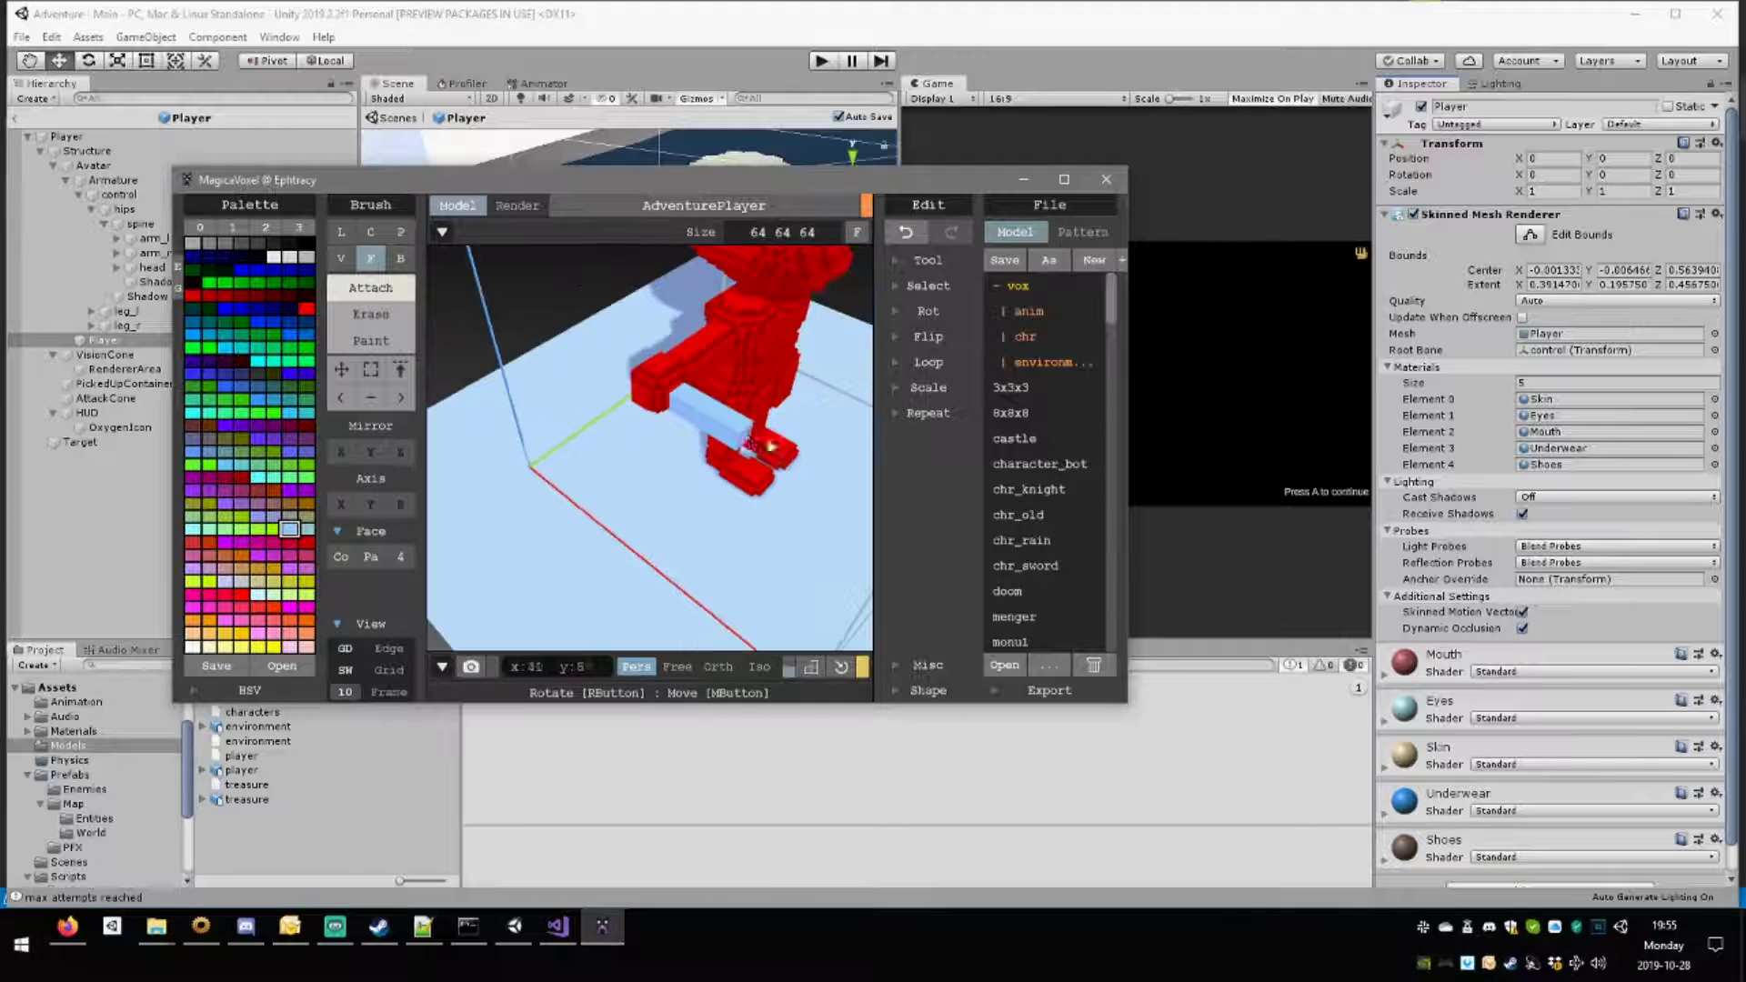
right_click_drag(789, 440, 678, 400)
left_click_drag(674, 427, 686, 446)
right_click_drag(688, 453, 655, 465)
scroll(764, 482, "up", 4)
right_click_drag(767, 485, 685, 436)
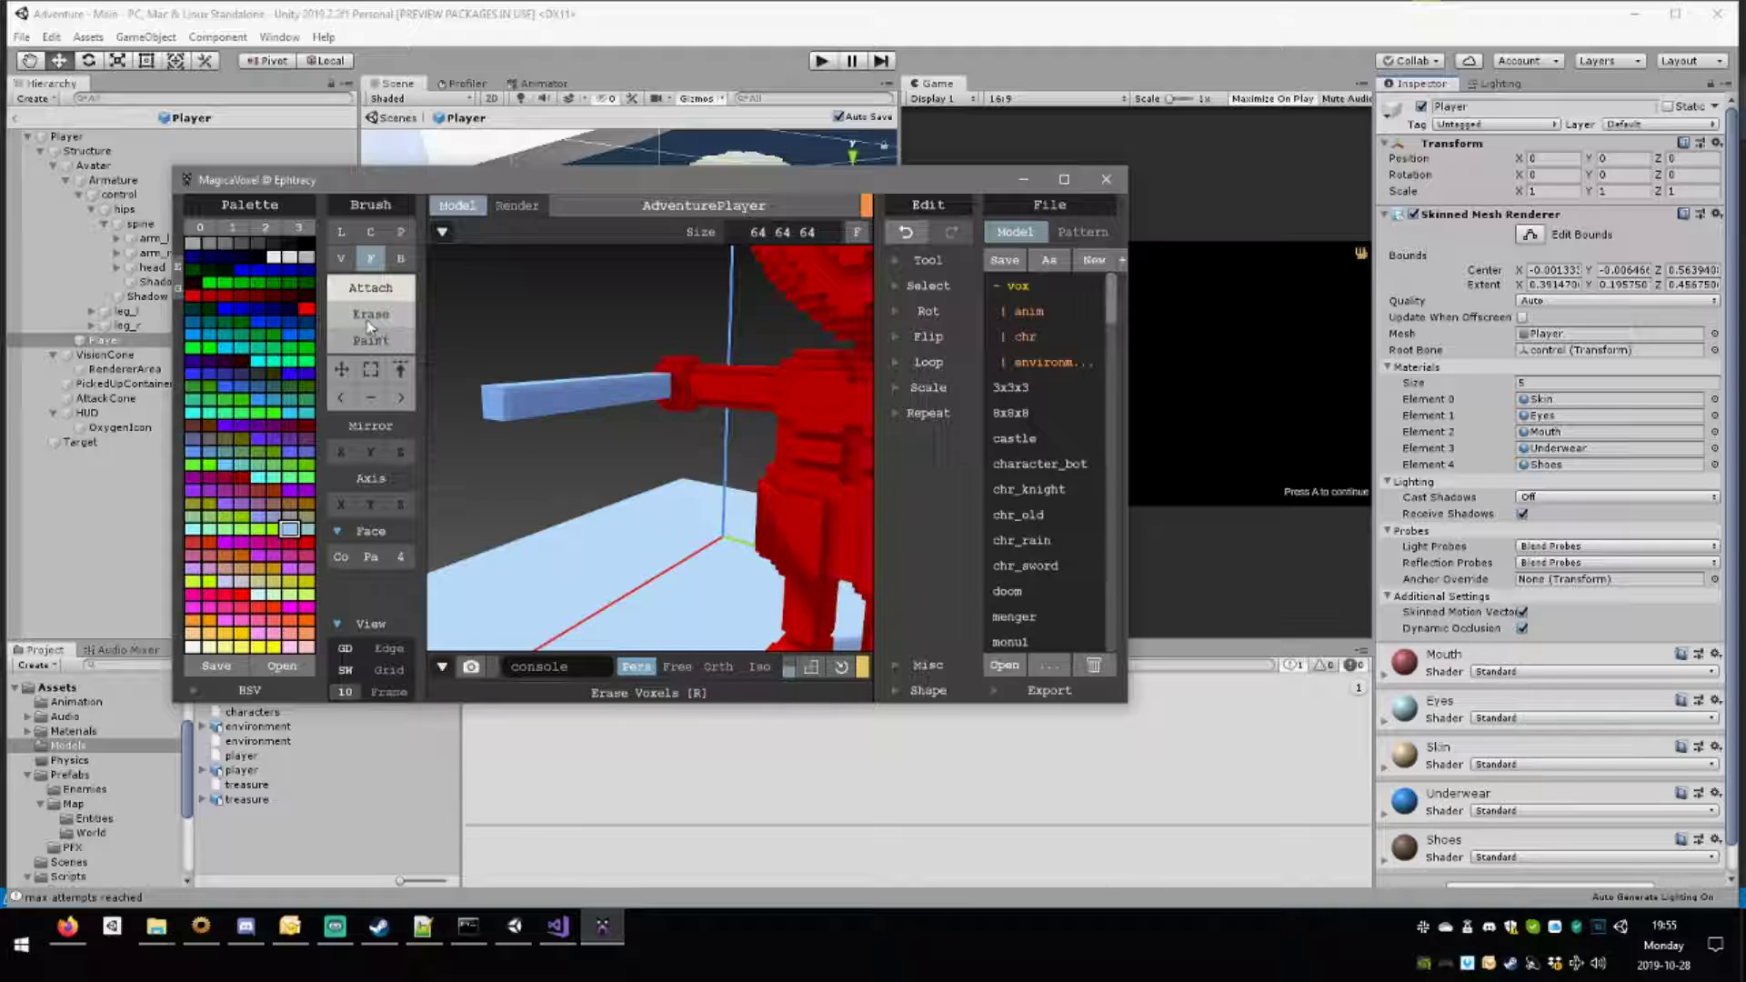
Attach narrow light-blue voxel strips along the sides of the blade with the Box brush.
left_click(400, 258)
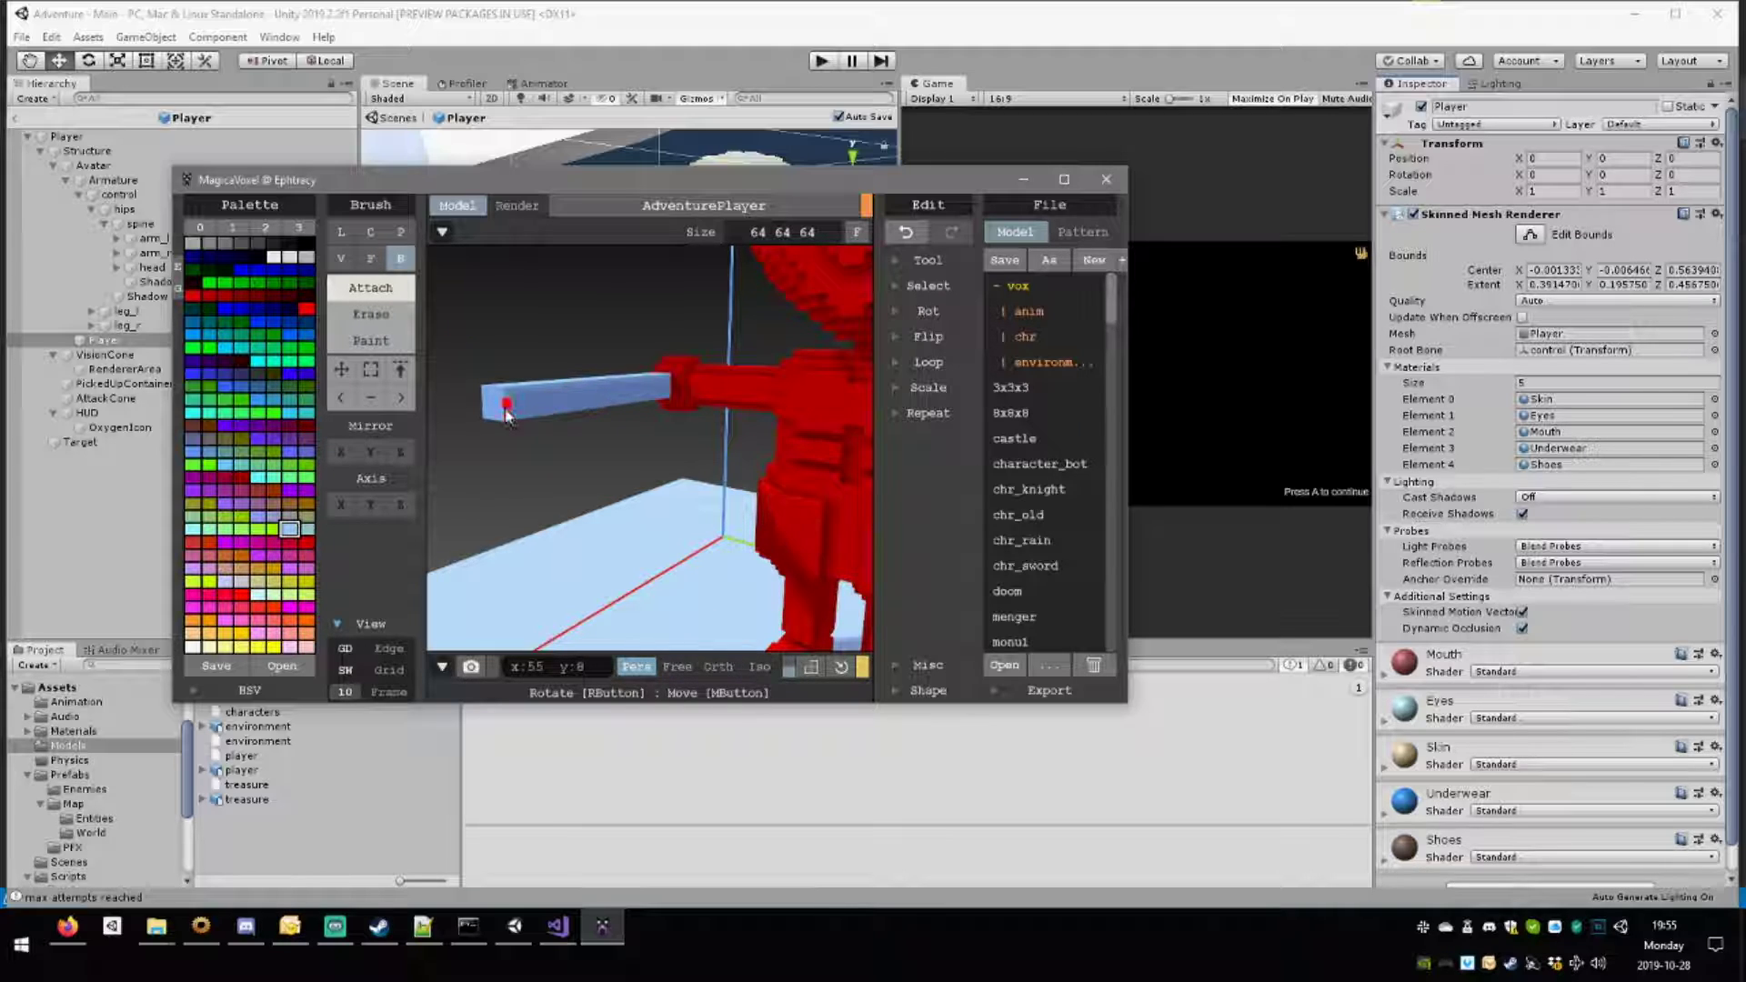
left_click_drag(541, 411, 642, 404)
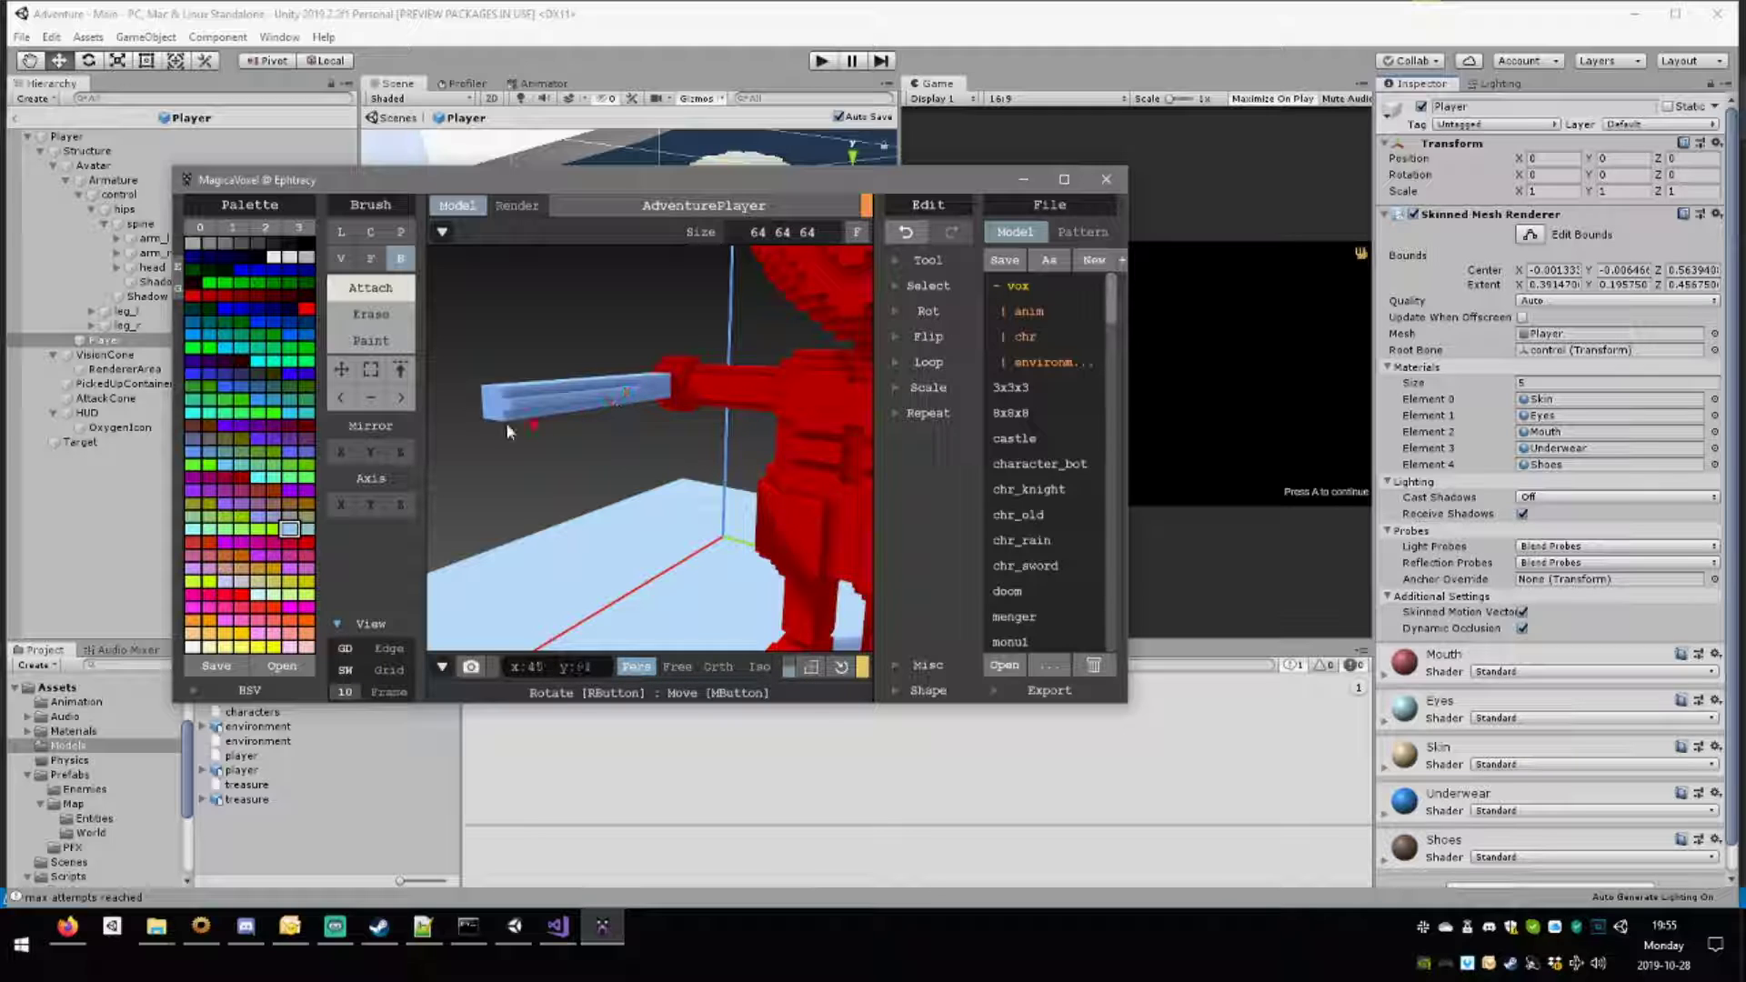
right_click_drag(505, 422, 632, 430)
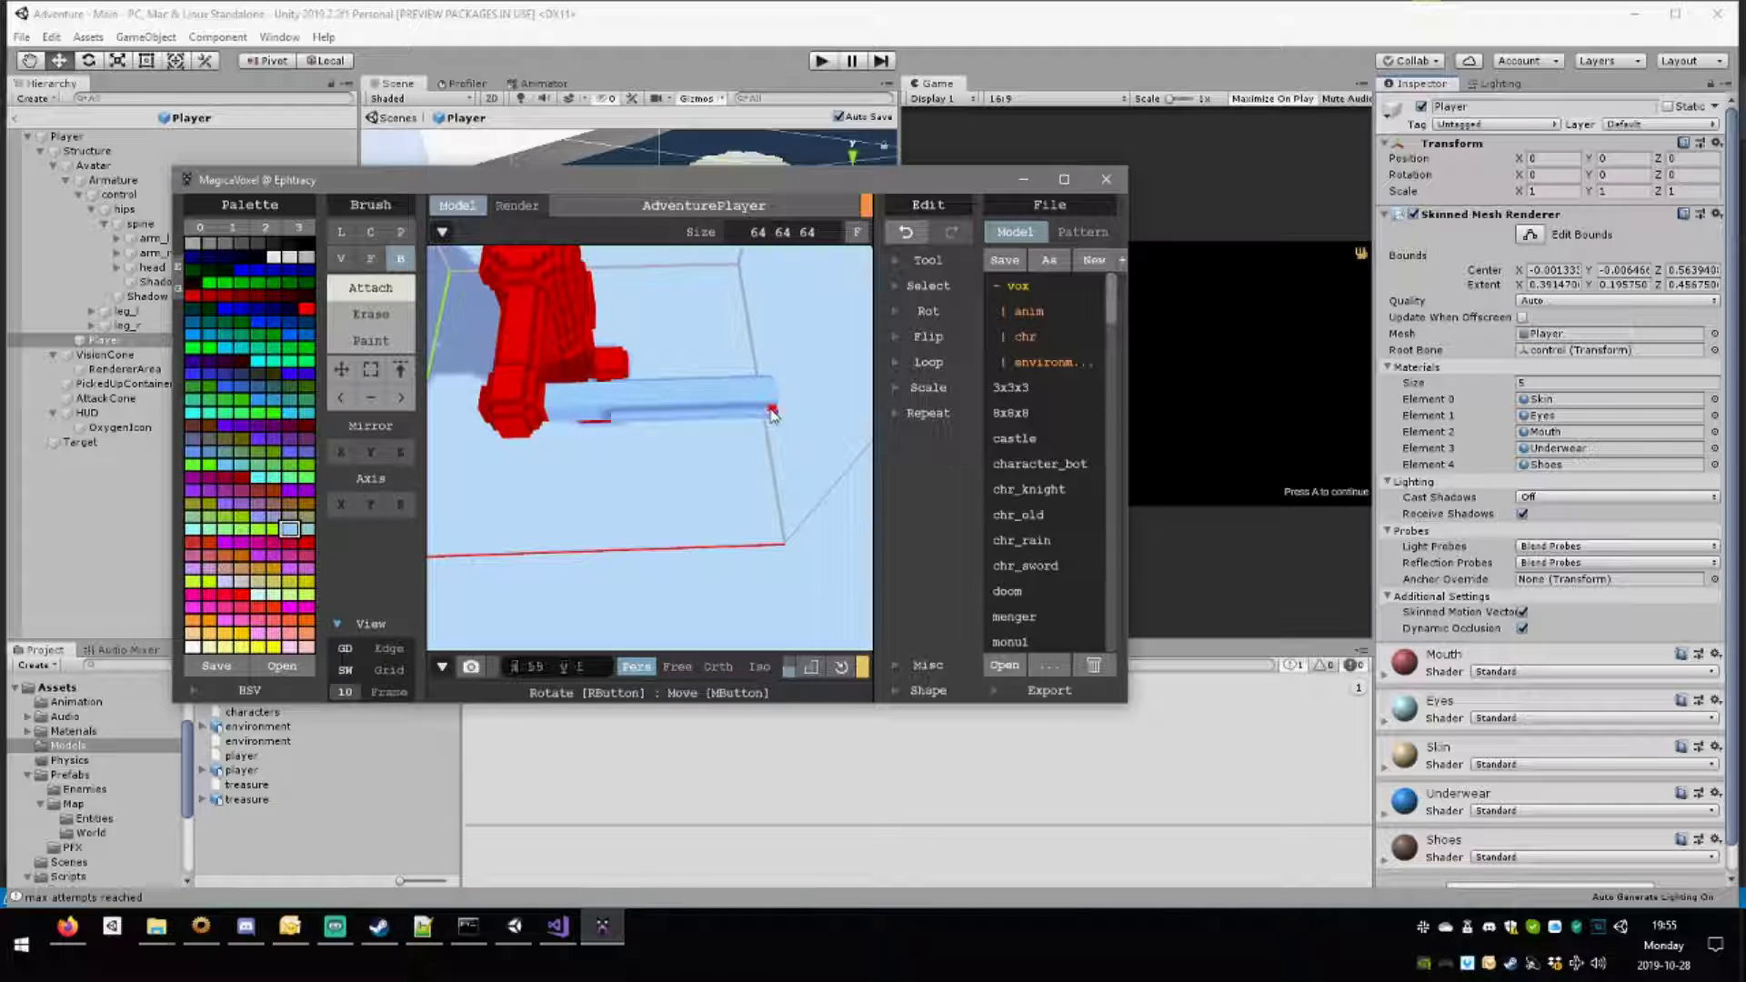
right_click_drag(771, 414, 770, 598)
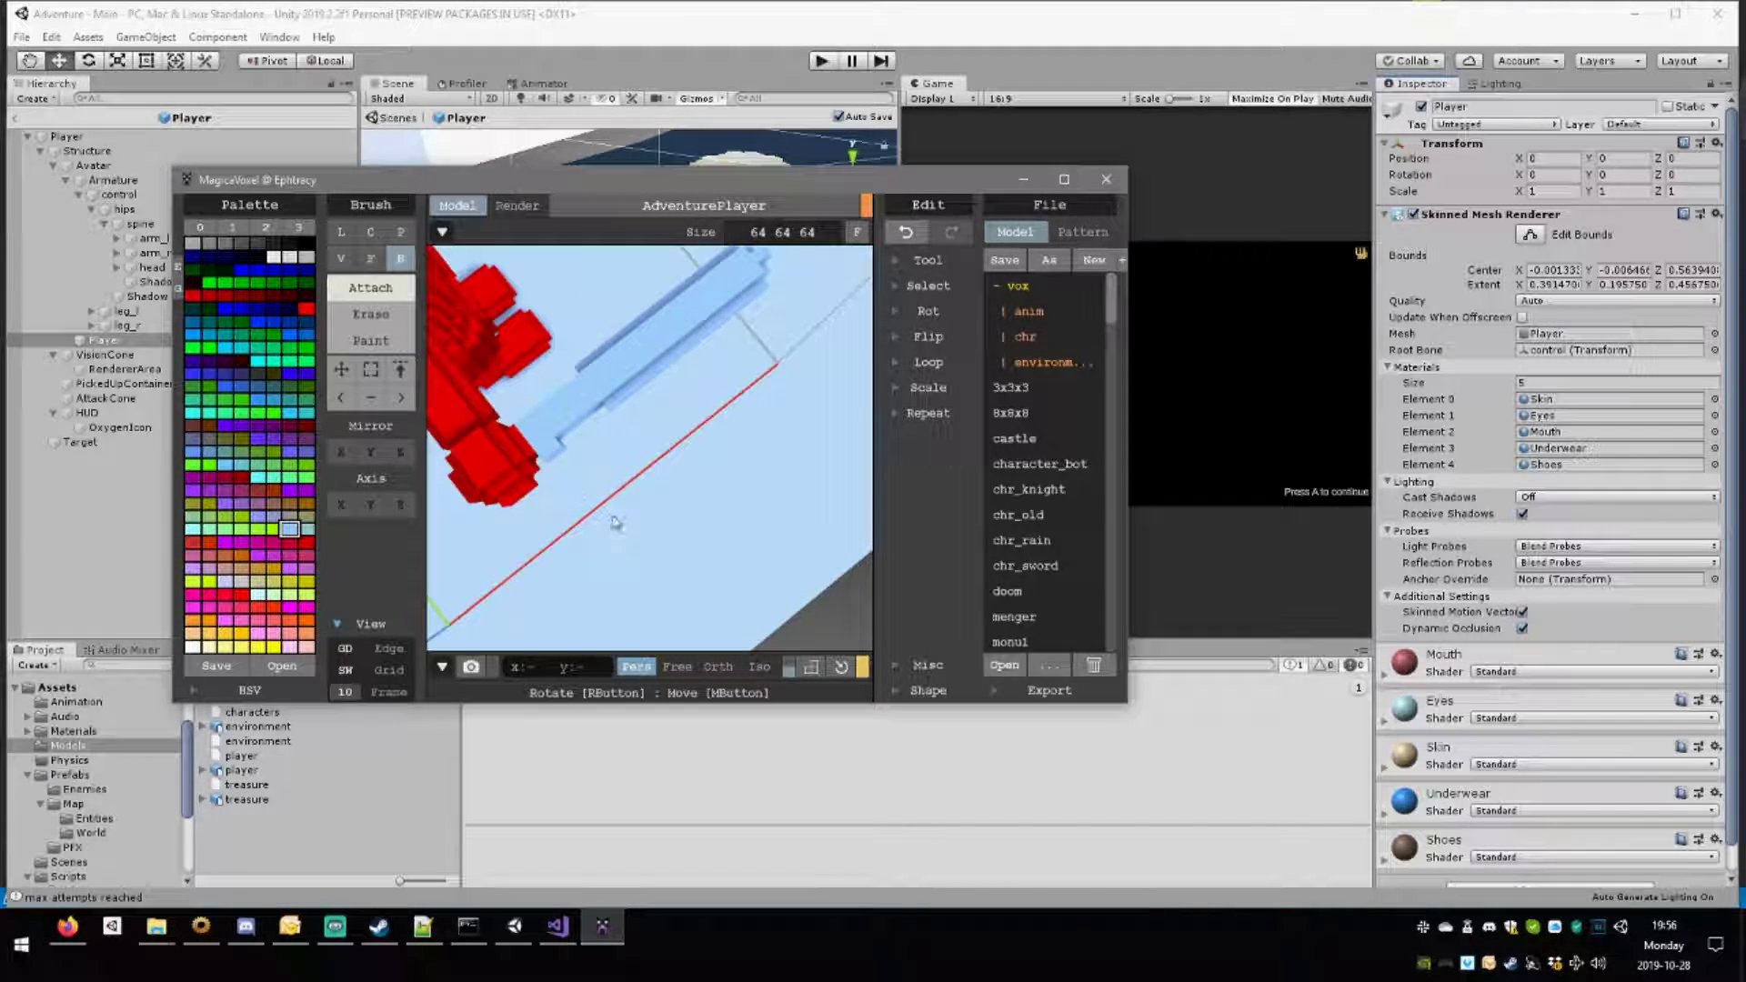
right_click_drag(612, 522, 597, 472)
scroll(687, 546, "down", 5)
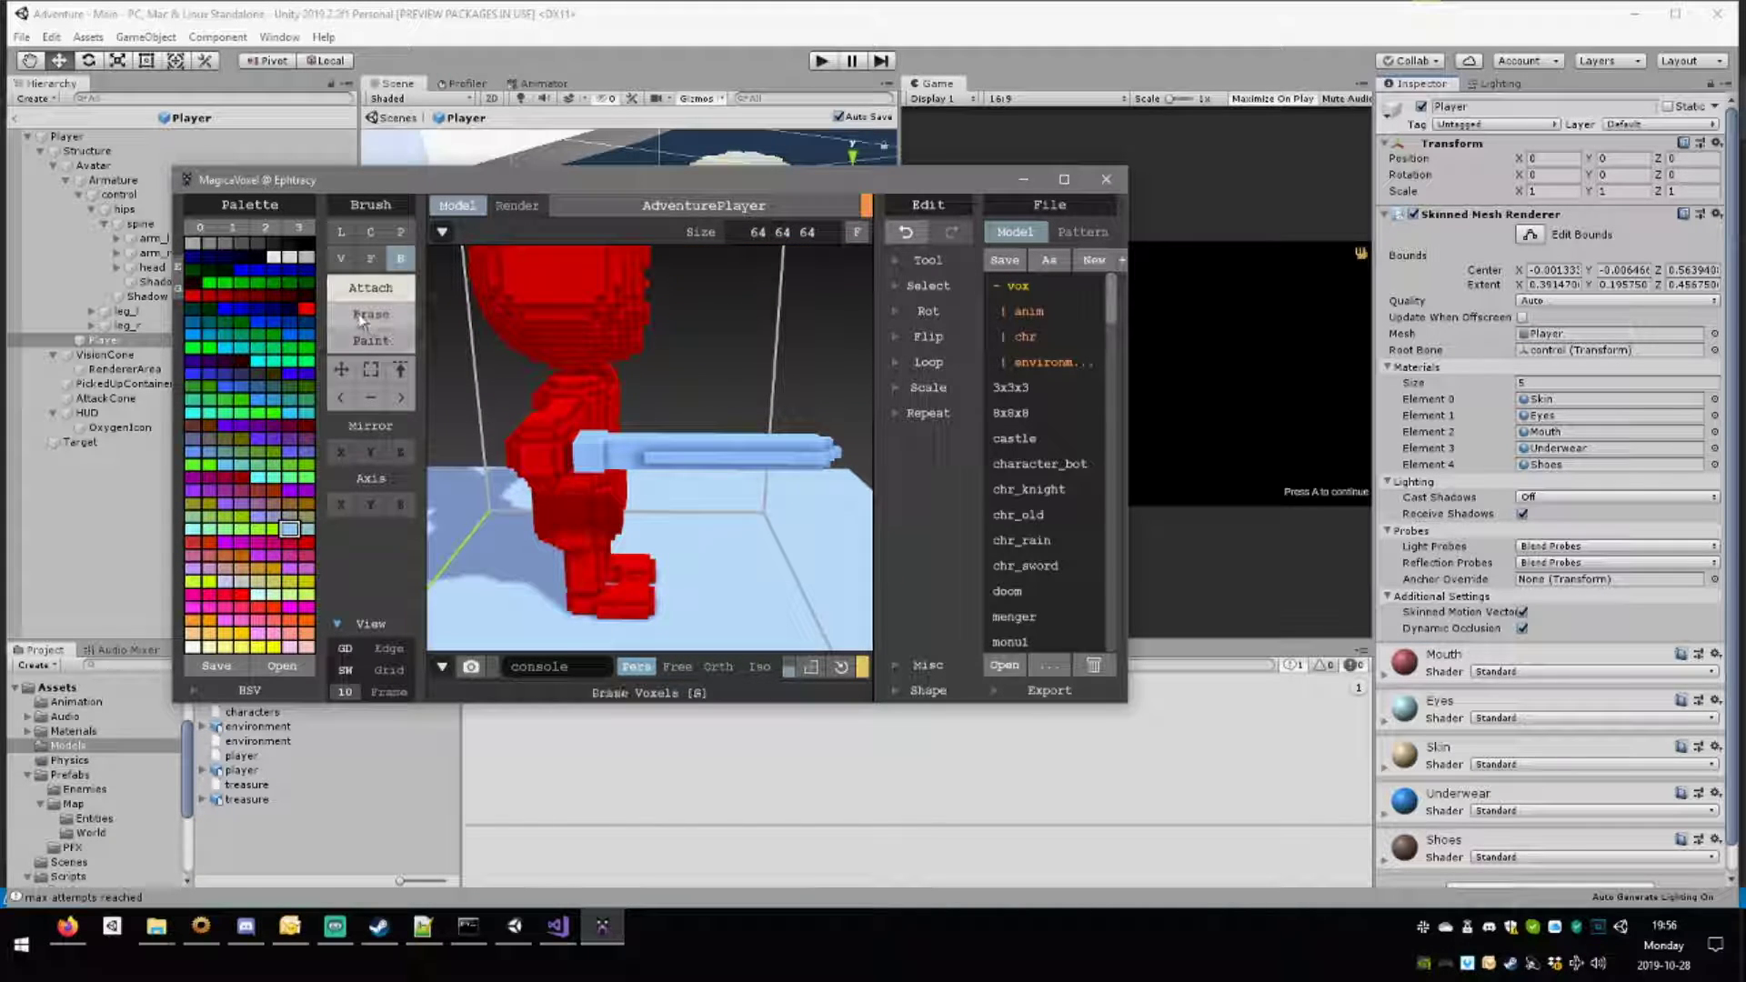
Extrude a crossguard to both sides of the blade's base with the Face brush and form the handle end behind the fist.
left_click(370, 258)
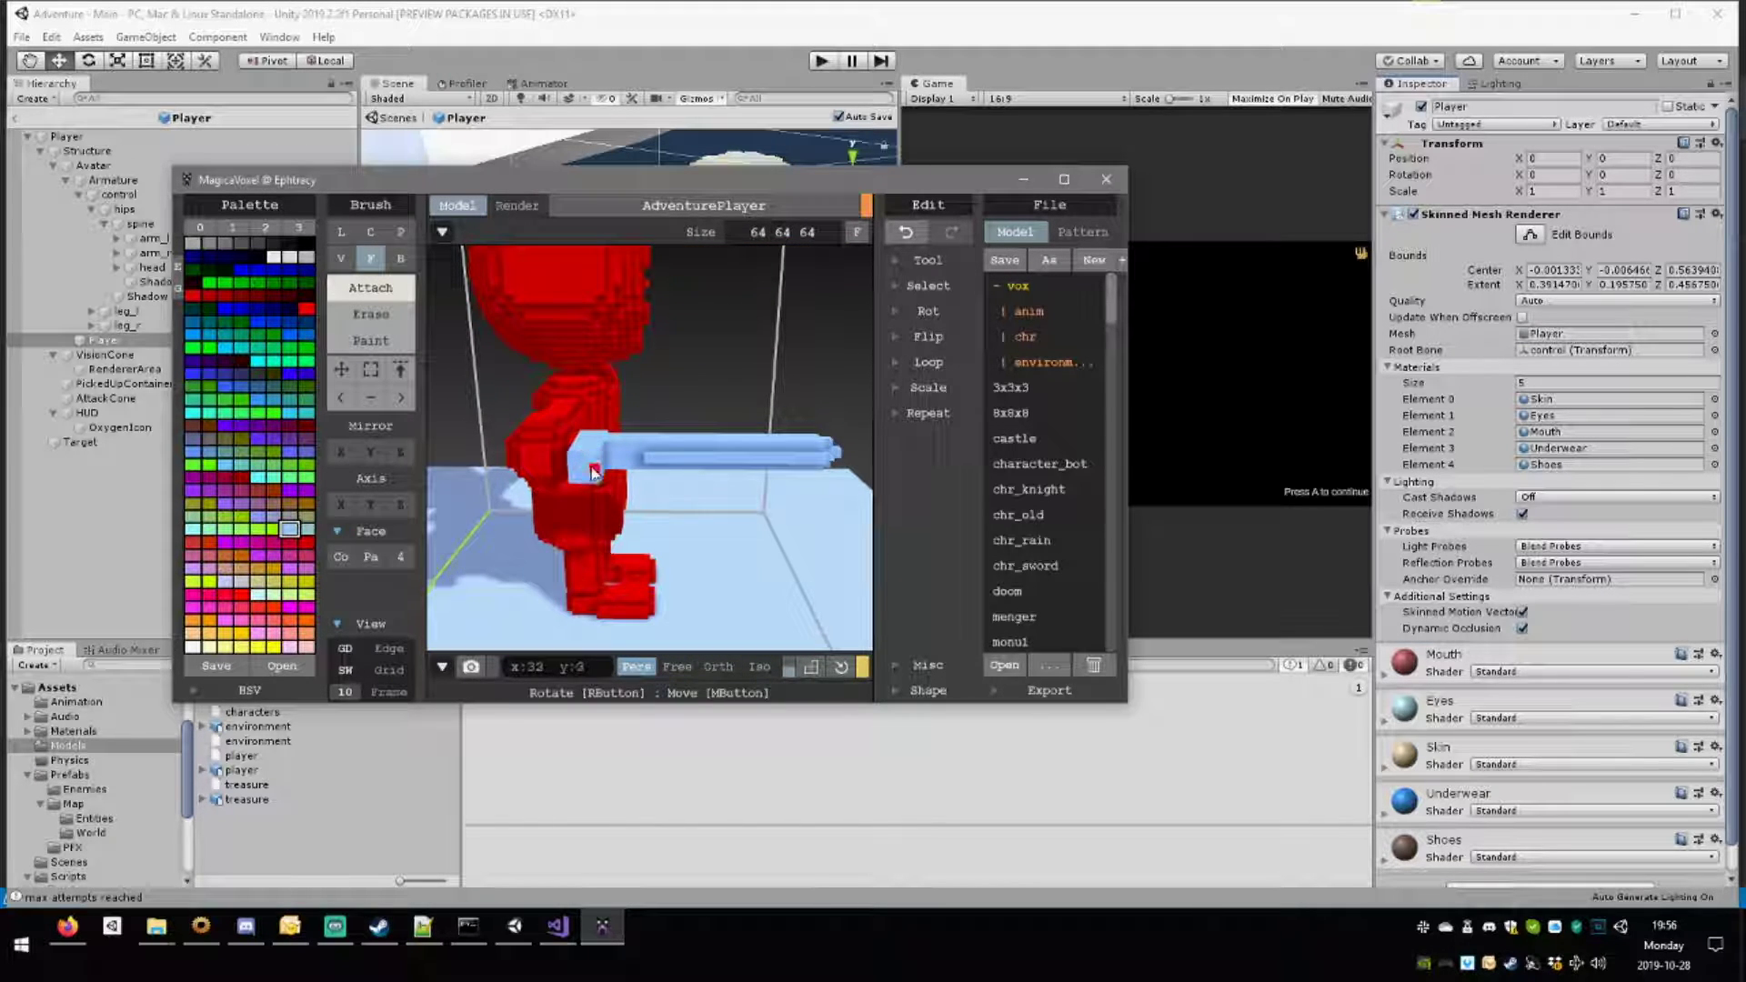
mouse_move(709, 447)
right_mouse_down()
mouse_move(721, 499)
mouse_move(710, 480)
mouse_move(818, 573)
mouse_move(612, 499)
mouse_move(759, 504)
mouse_move(752, 533)
mouse_move(731, 374)
mouse_move(937, 439)
mouse_move(656, 518)
mouse_move(614, 475)
mouse_move(597, 492)
mouse_move(665, 464)
mouse_move(668, 418)
mouse_move(709, 589)
mouse_move(636, 397)
mouse_move(647, 452)
mouse_move(573, 499)
mouse_move(765, 520)
mouse_move(701, 514)
mouse_move(506, 427)
mouse_move(682, 499)
mouse_move(582, 409)
mouse_move(633, 429)
mouse_move(669, 512)
mouse_move(495, 454)
mouse_move(564, 428)
mouse_move(618, 446)
mouse_move(582, 427)
right_mouse_up()
scroll(752, 534, "down", 4)
scroll(597, 492, "up", 4)
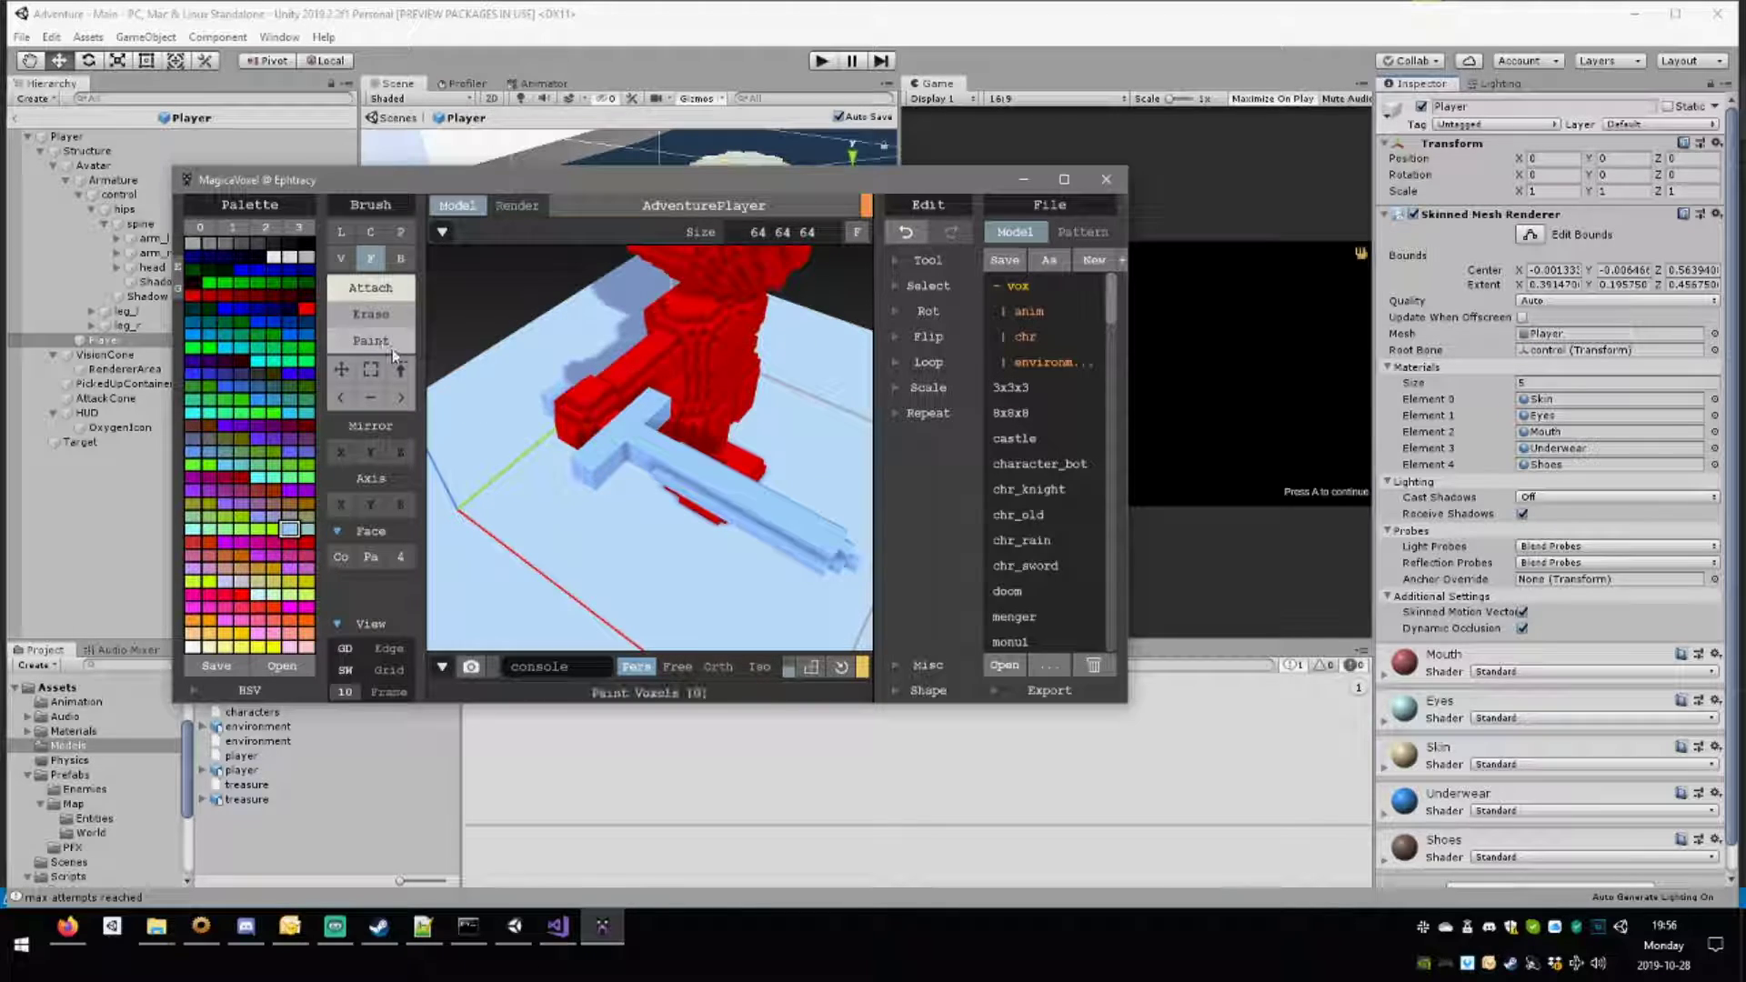
Attach light-blue voxels with the Box brush where the blade meets the crossguard.
left_click(399, 260)
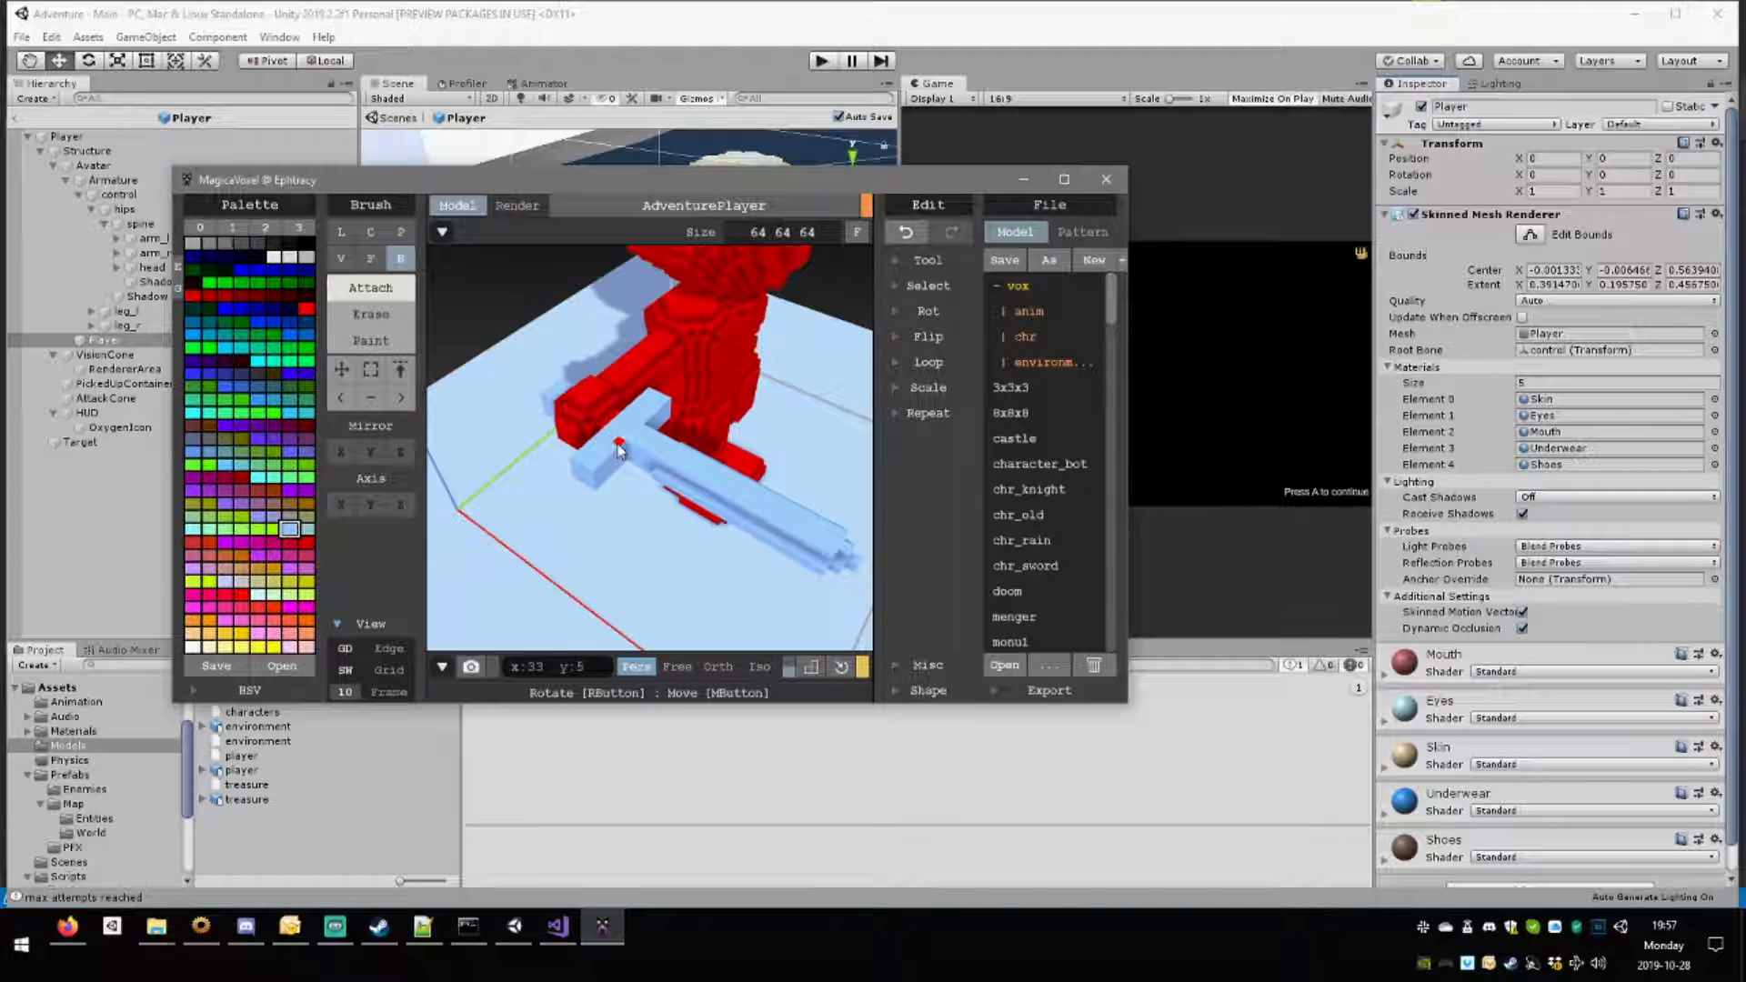
right_click_drag(593, 473, 641, 447)
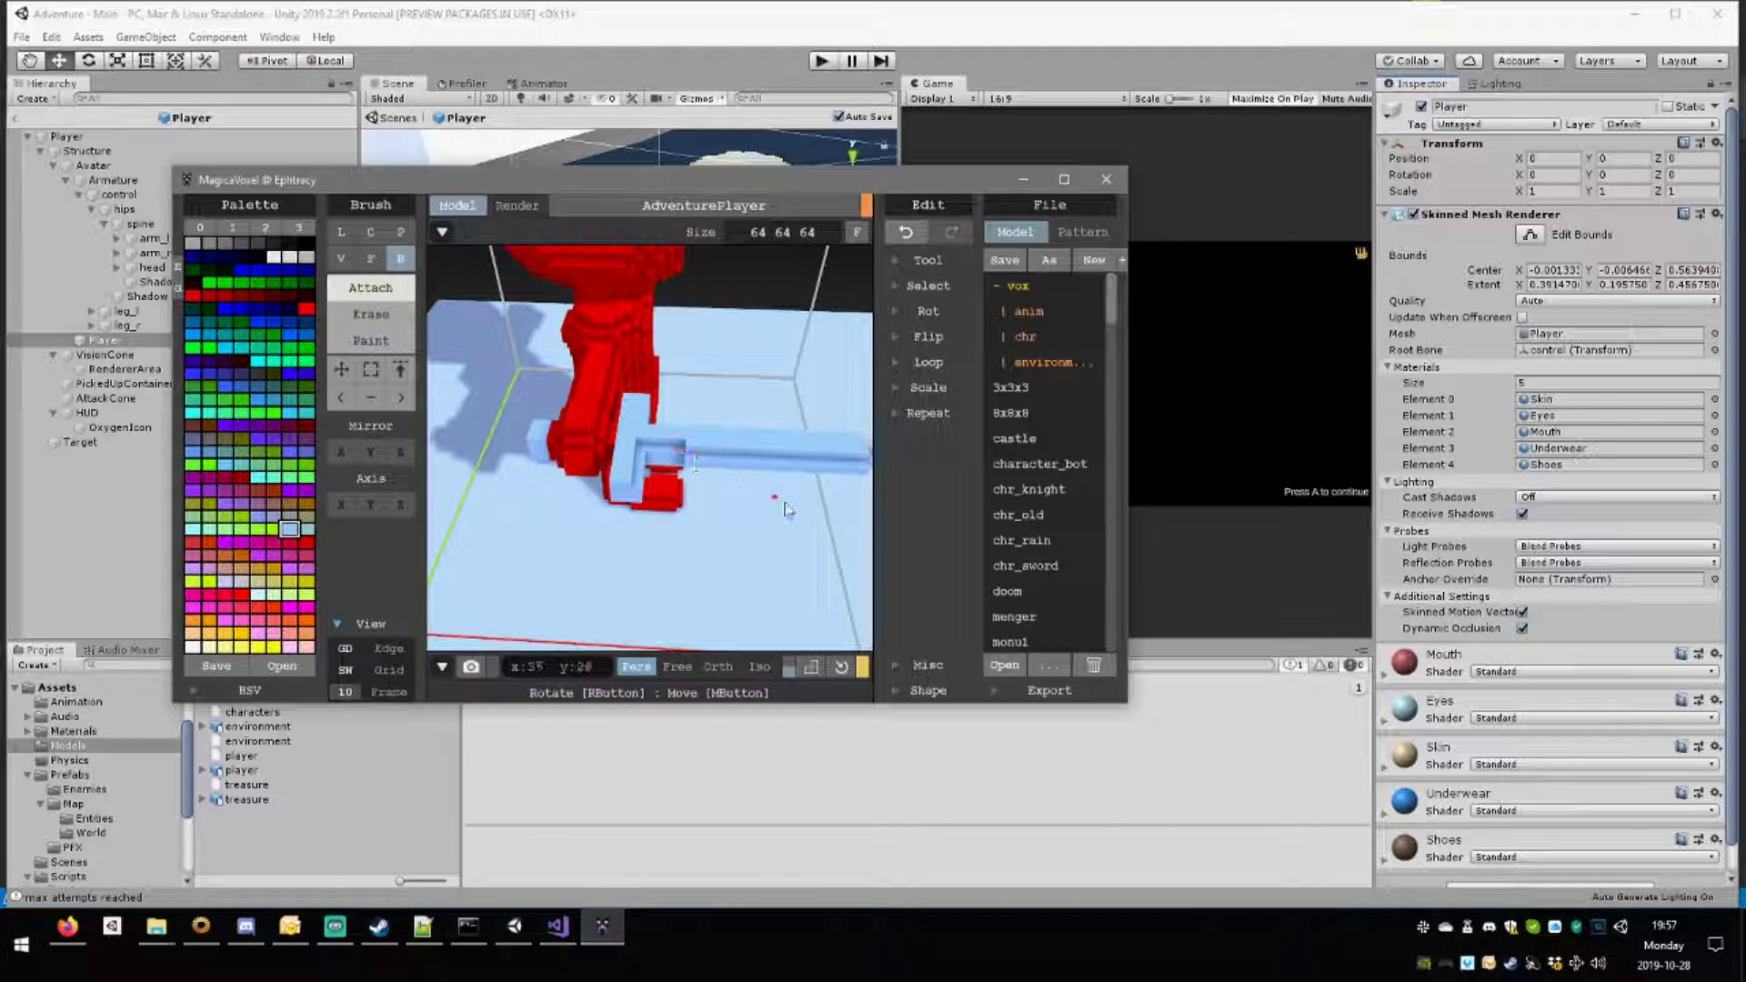
right_click_drag(788, 509, 599, 461)
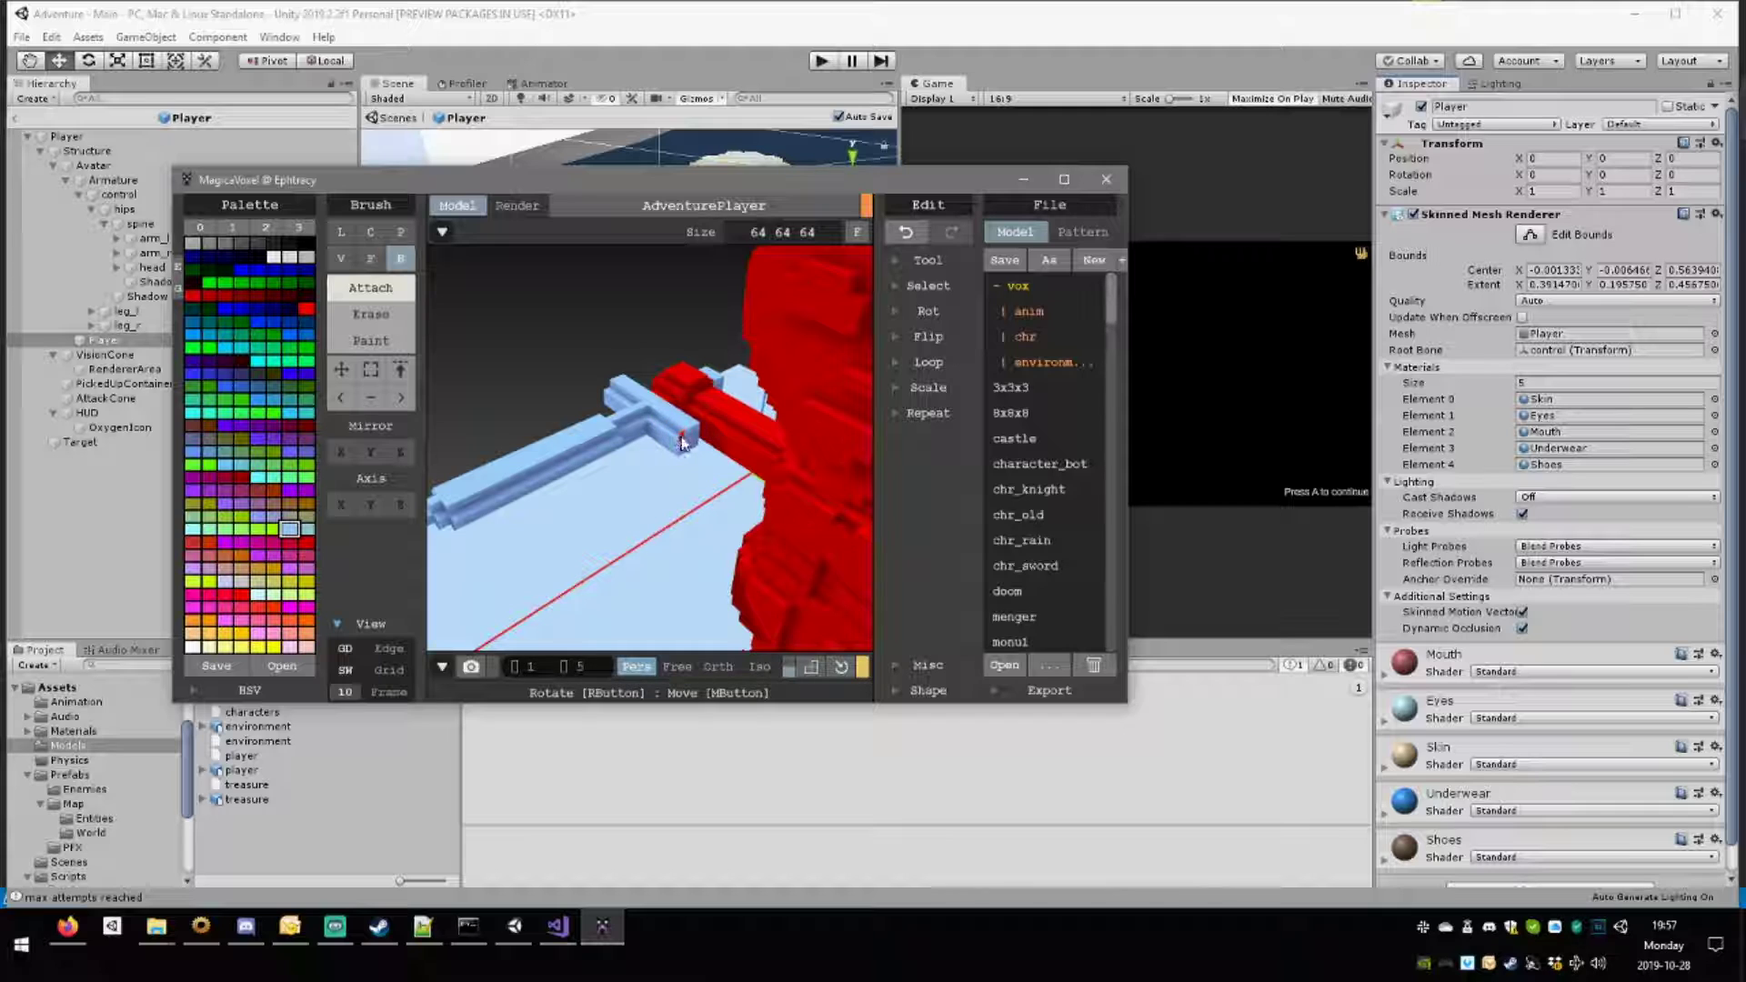
right_click_drag(683, 442, 643, 408)
right_click_drag(697, 398, 691, 458)
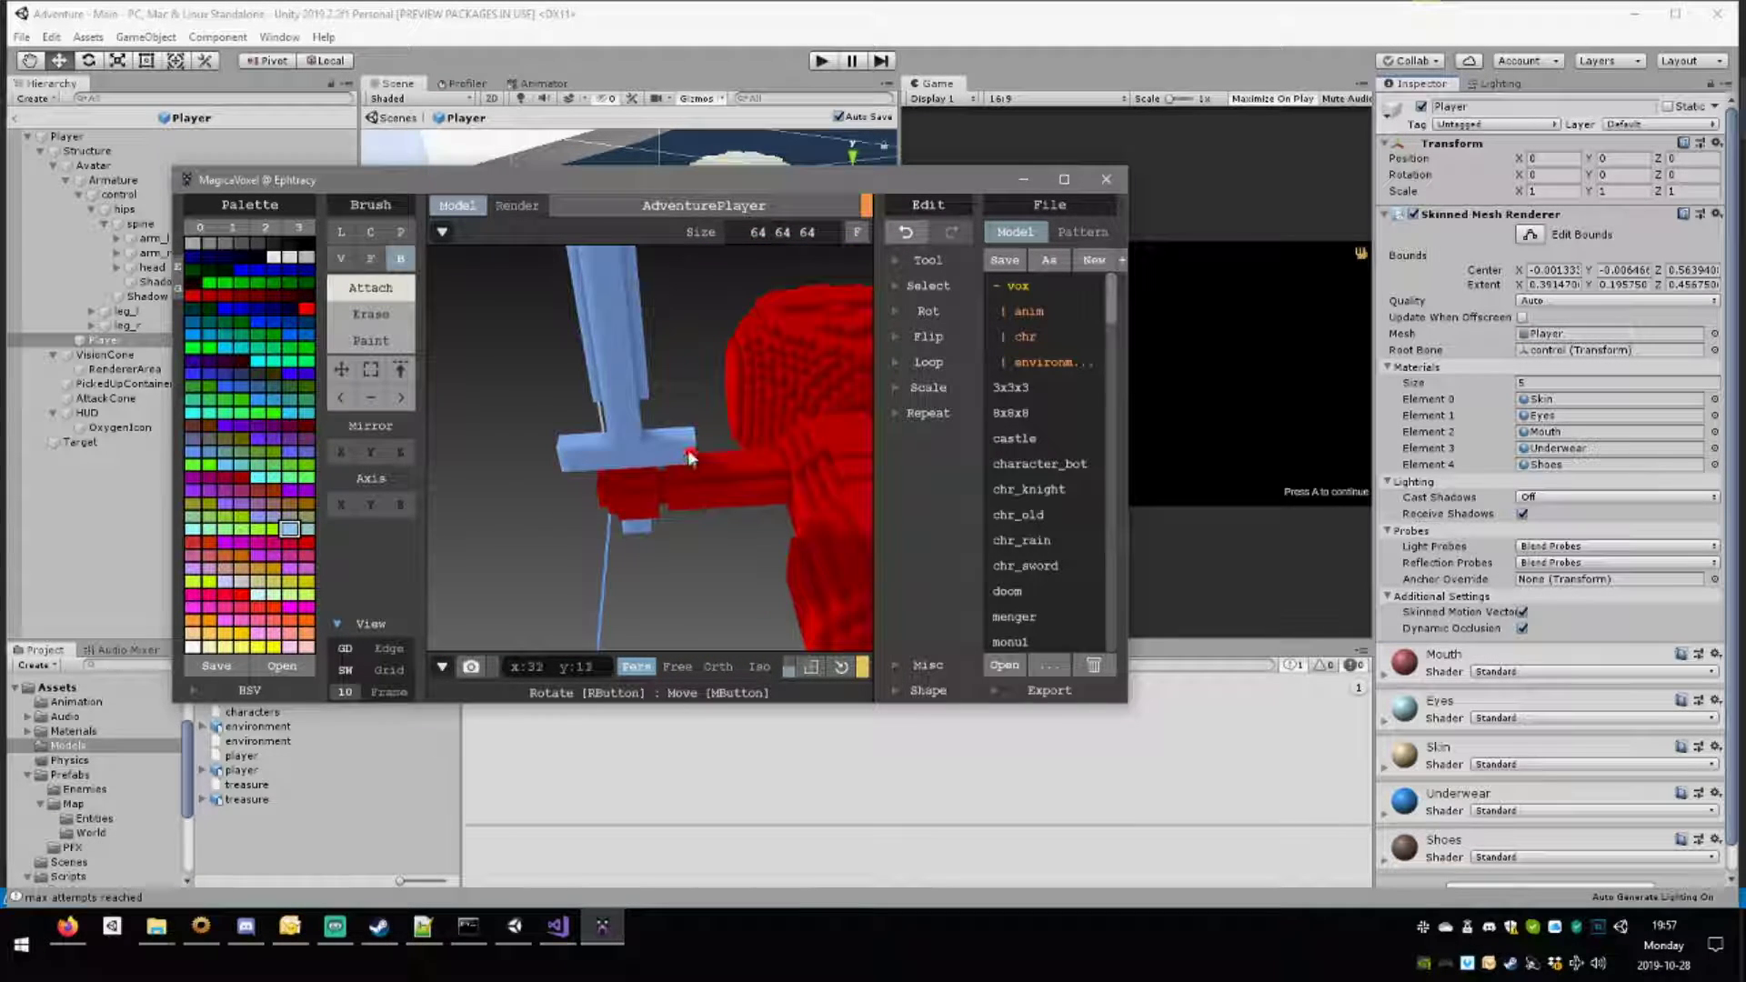
left_click(639, 449)
left_click(638, 433)
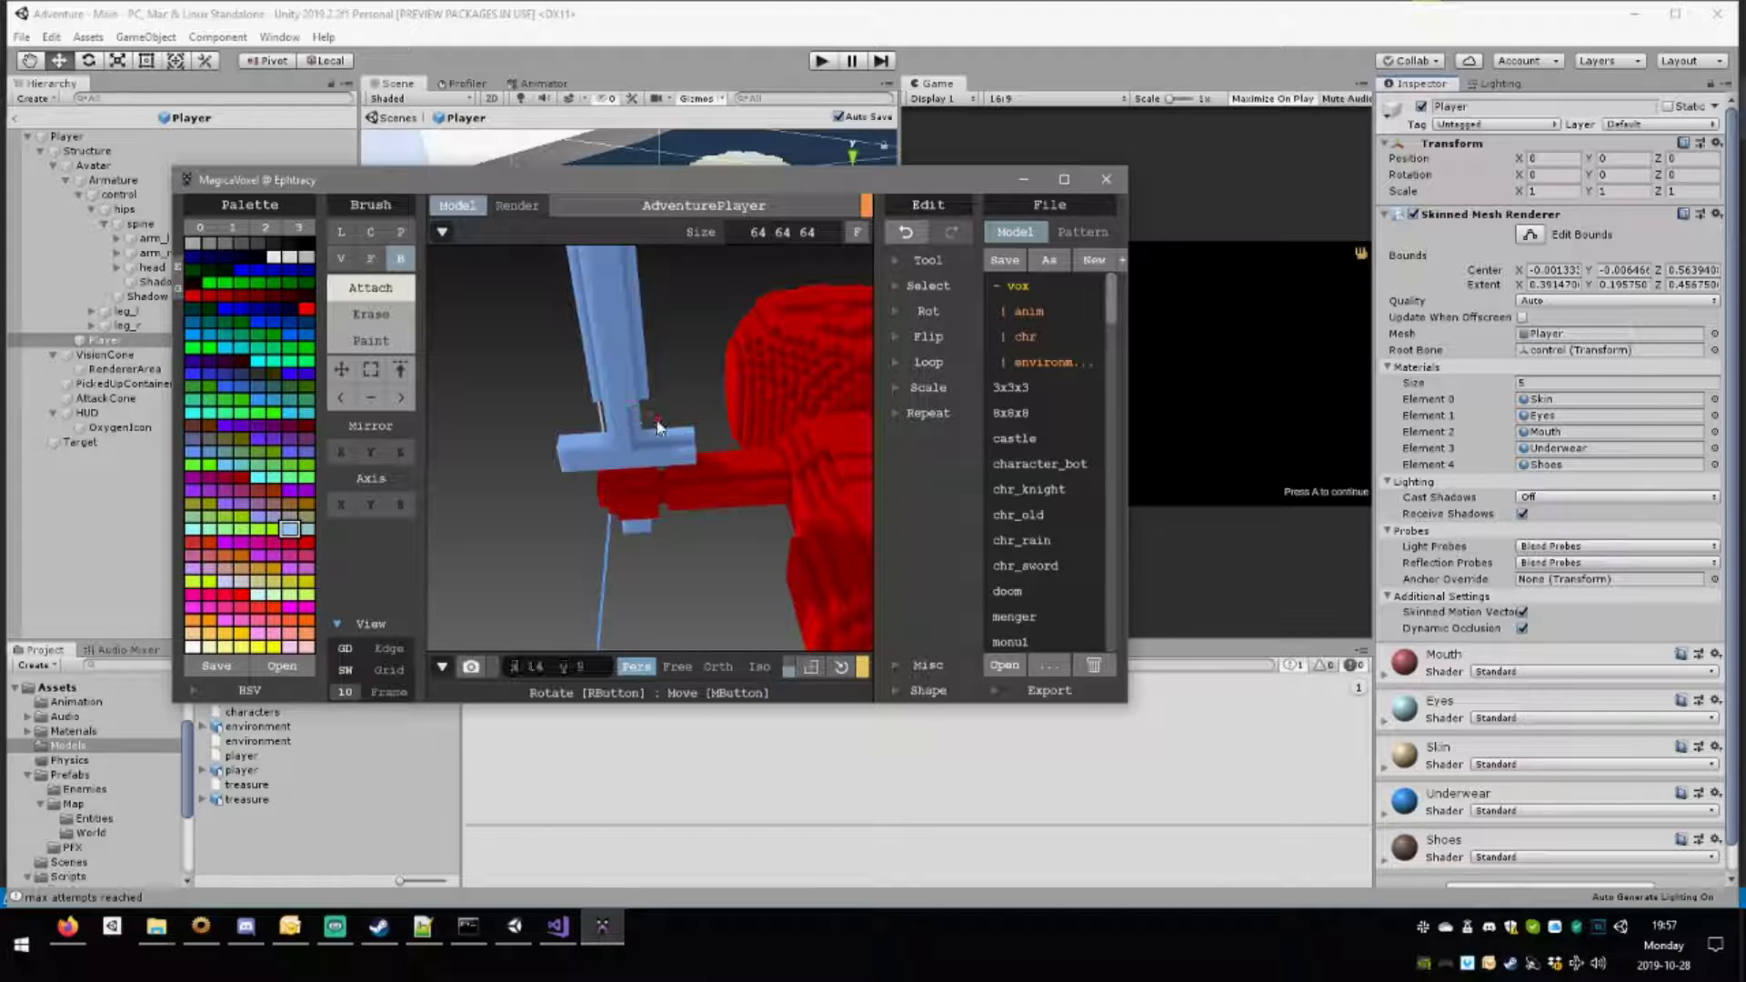
Attach narrow voxel strips along the upper and lower faces of the crossguard.
mouse_move(658, 428)
right_mouse_down()
mouse_move(519, 437)
mouse_move(750, 386)
mouse_move(853, 385)
mouse_move(687, 419)
right_mouse_up()
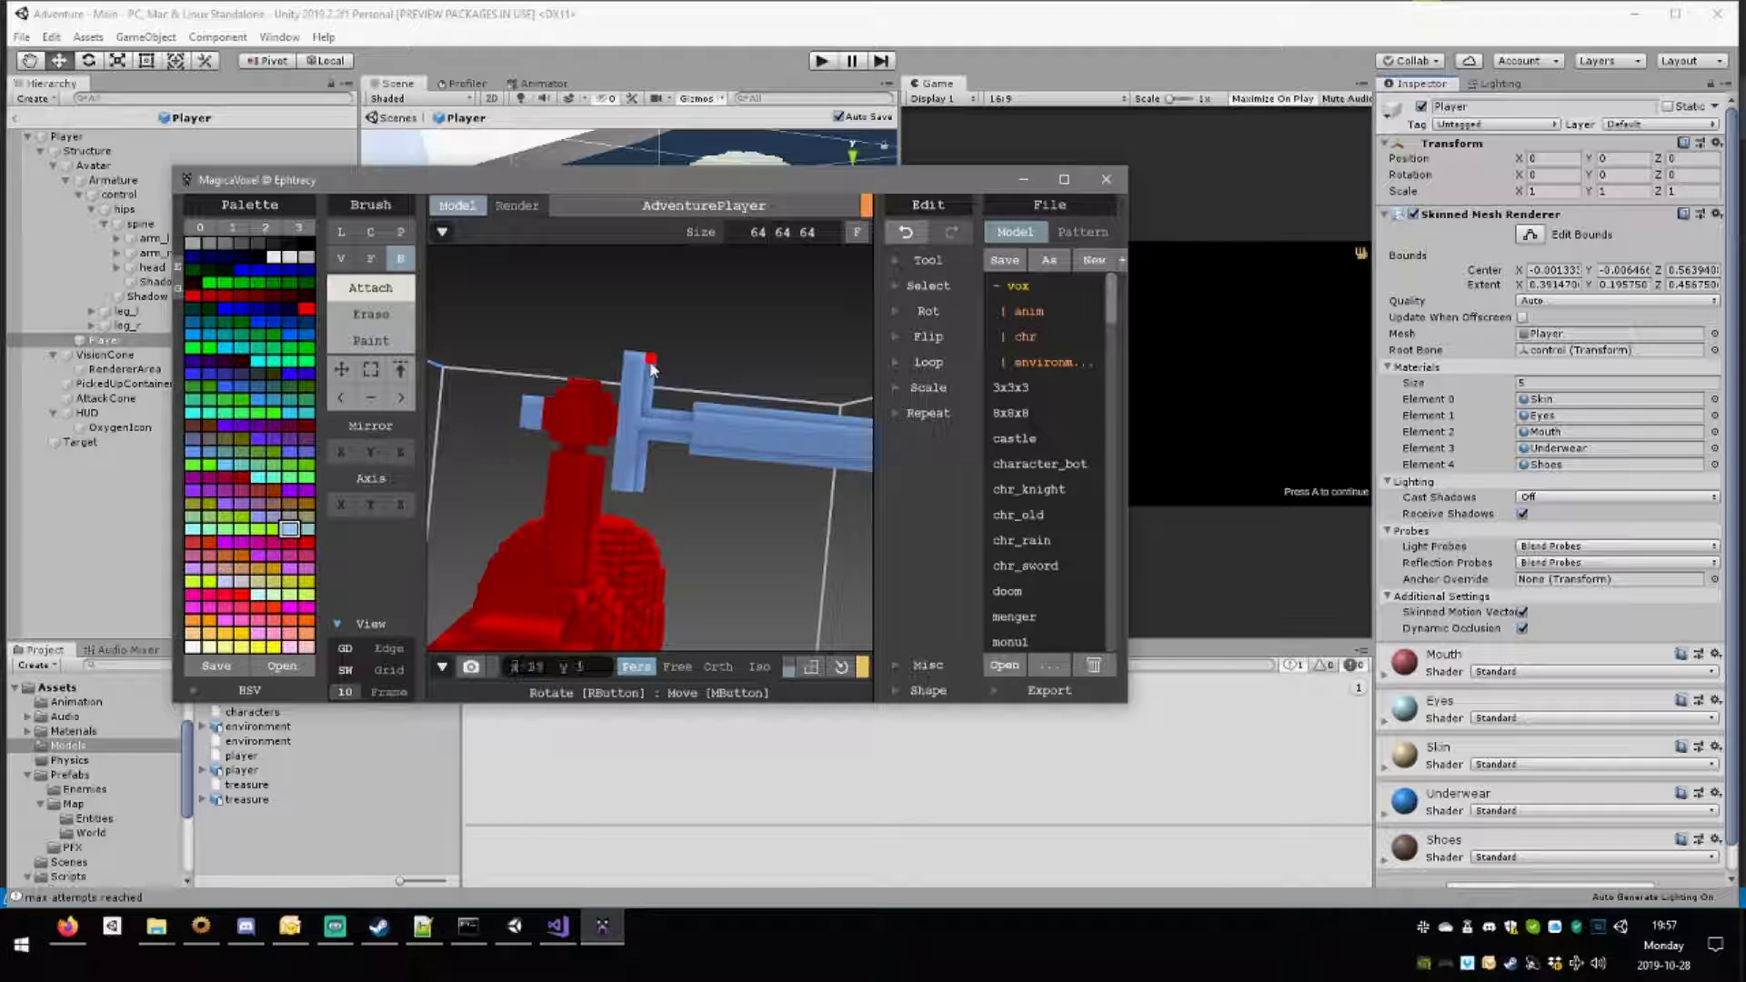
right_click_drag(652, 368, 622, 539)
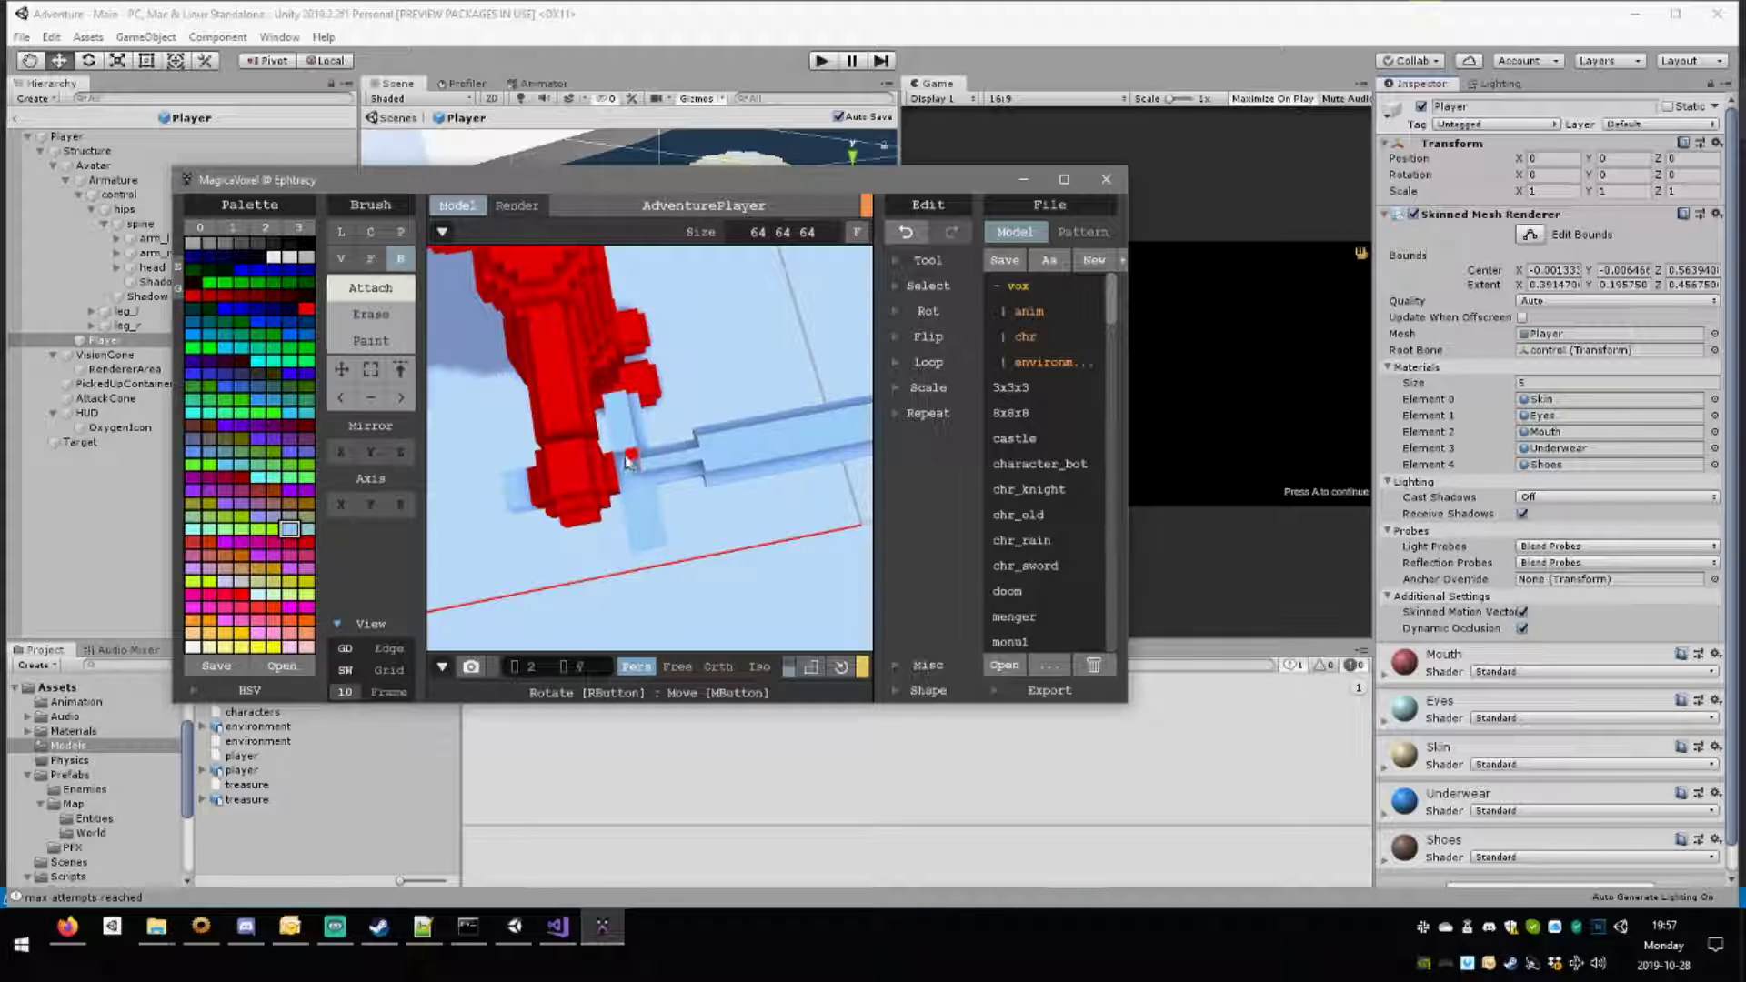
left_click_drag(639, 543, 613, 424)
right_click_drag(650, 483, 698, 448)
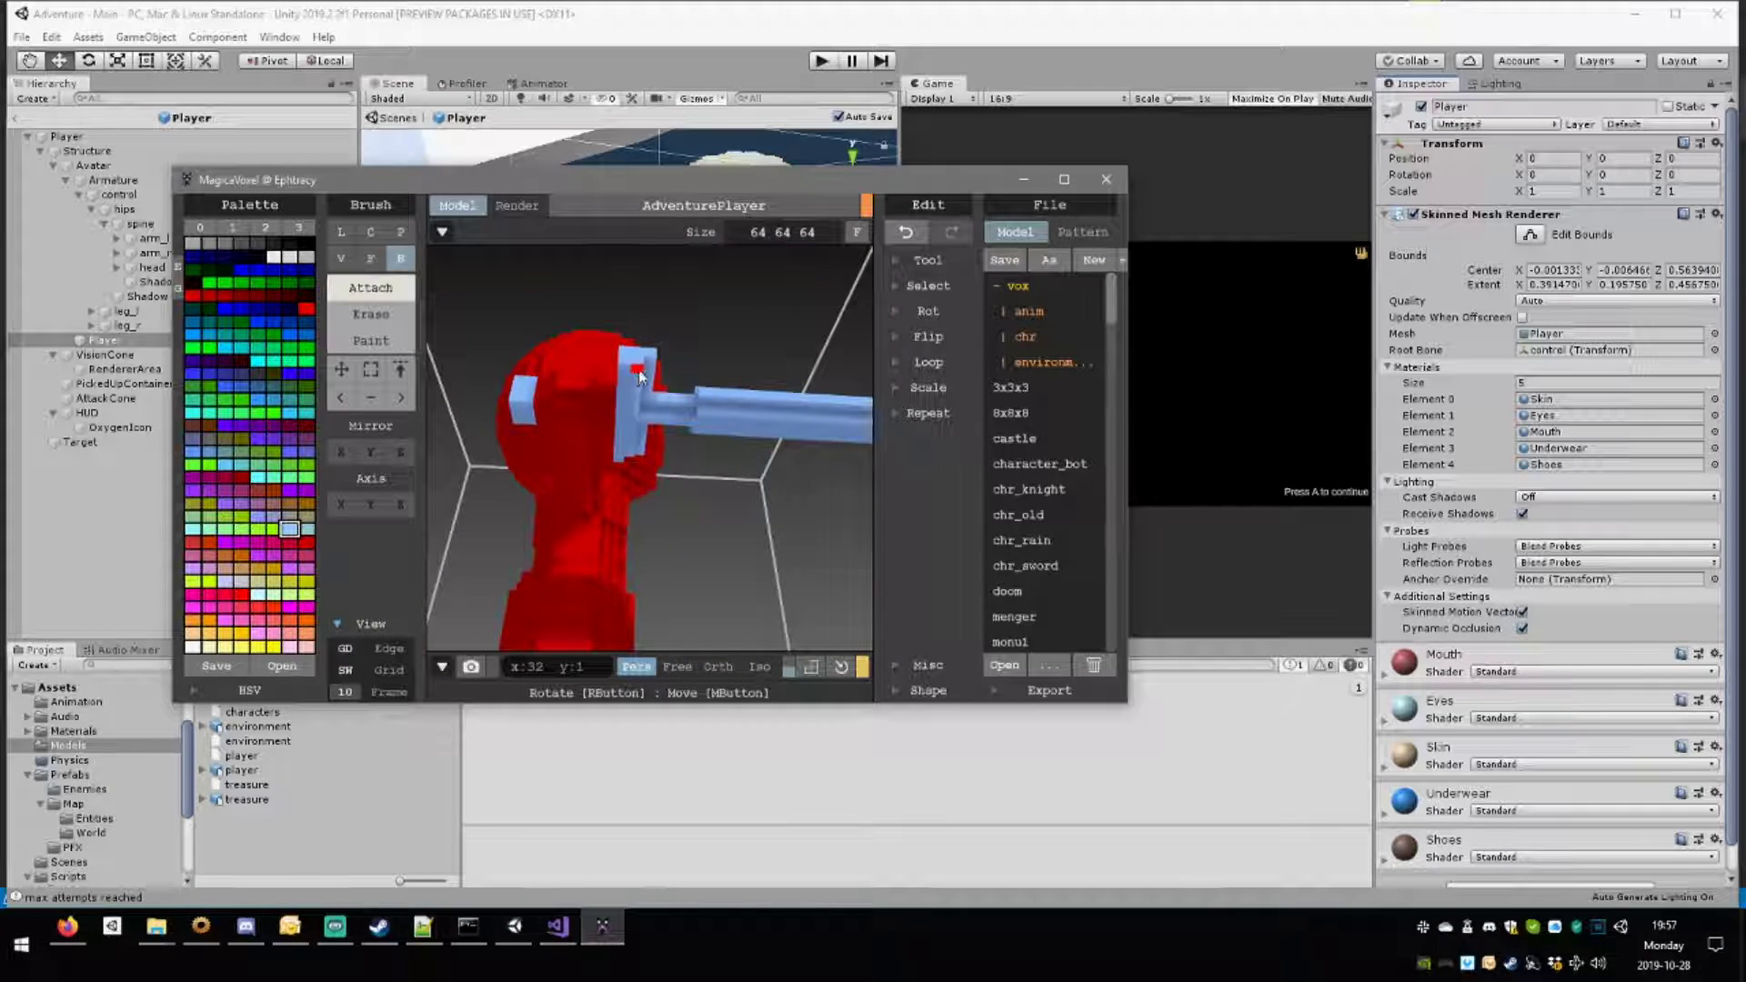
left_click_drag(623, 380, 624, 457)
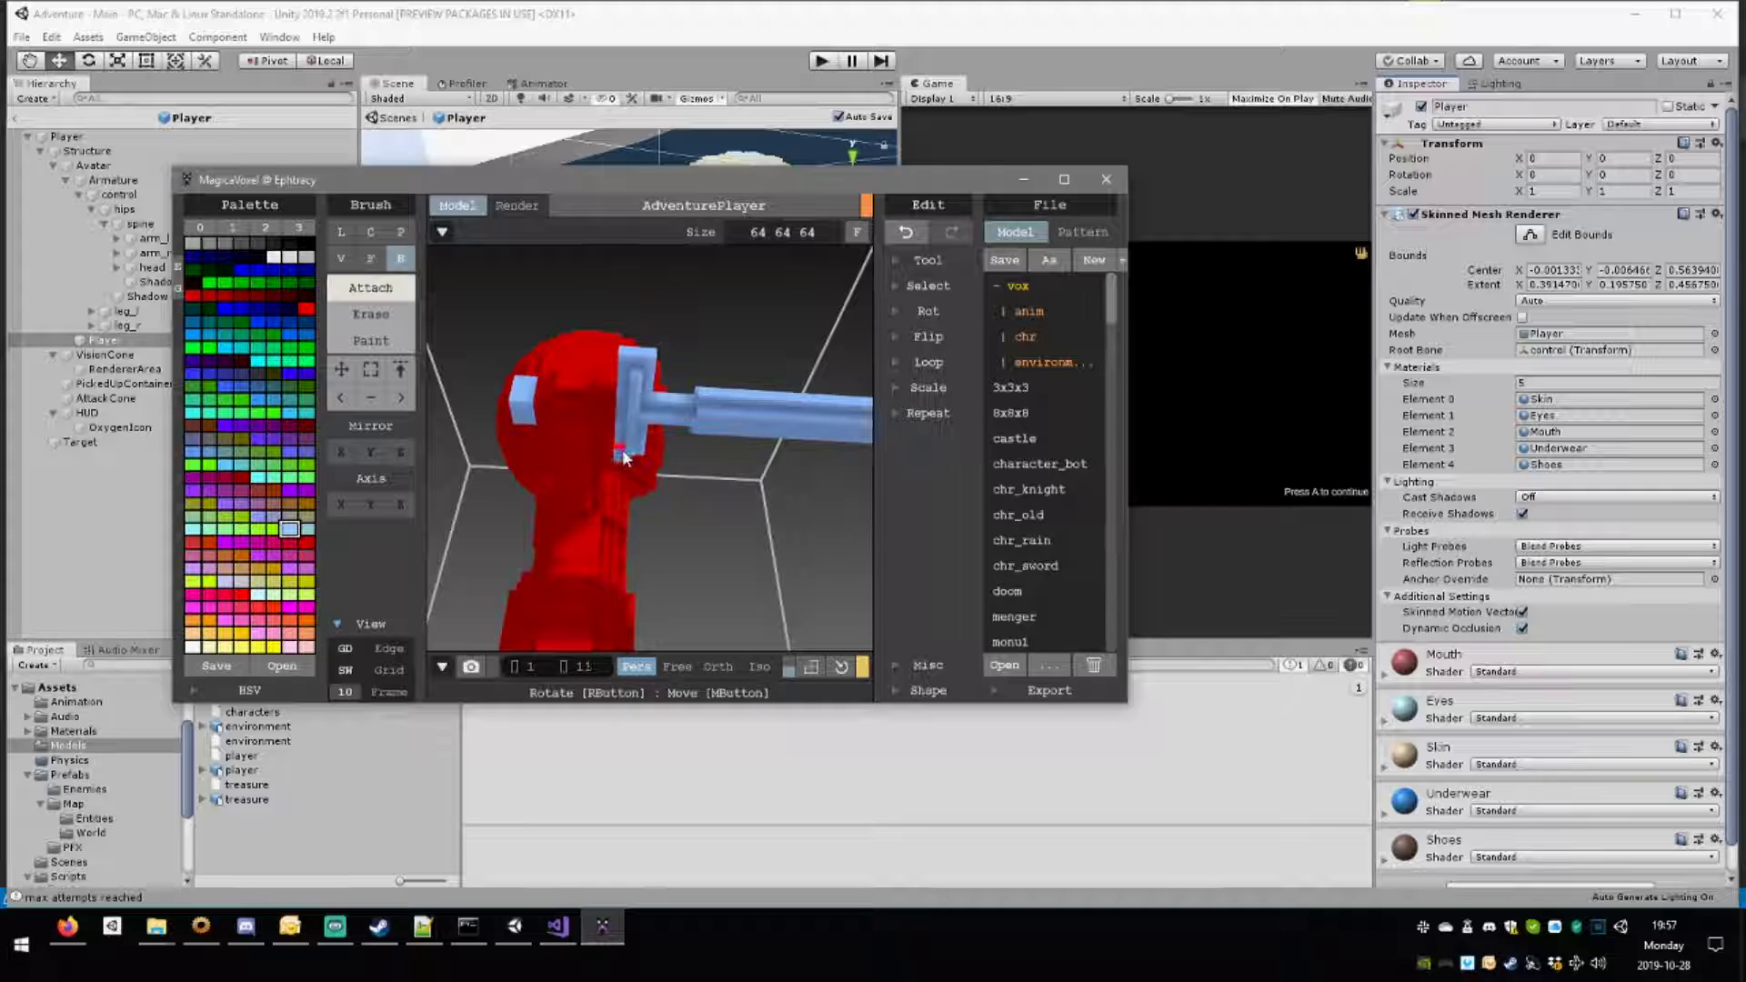
Attach narrow voxel strips around the sides of the handle end behind the fist.
right_click_drag(624, 467, 766, 477)
left_click_drag(768, 467, 778, 472)
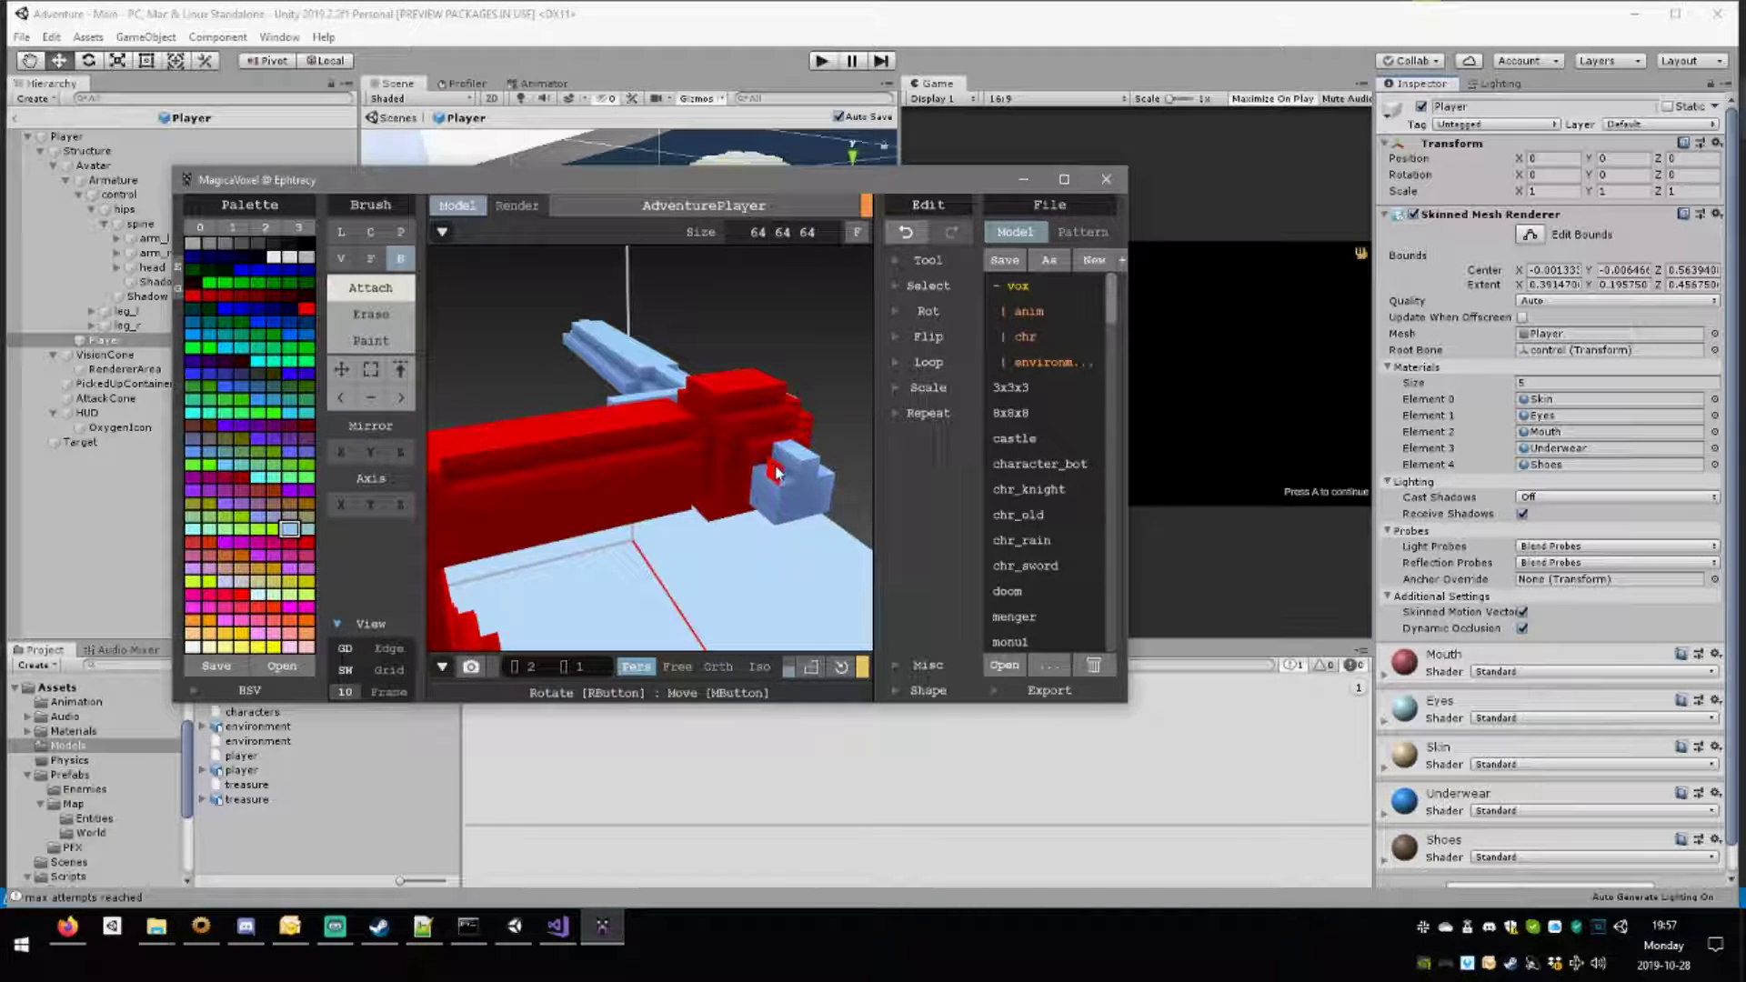
right_click_drag(790, 458, 587, 412)
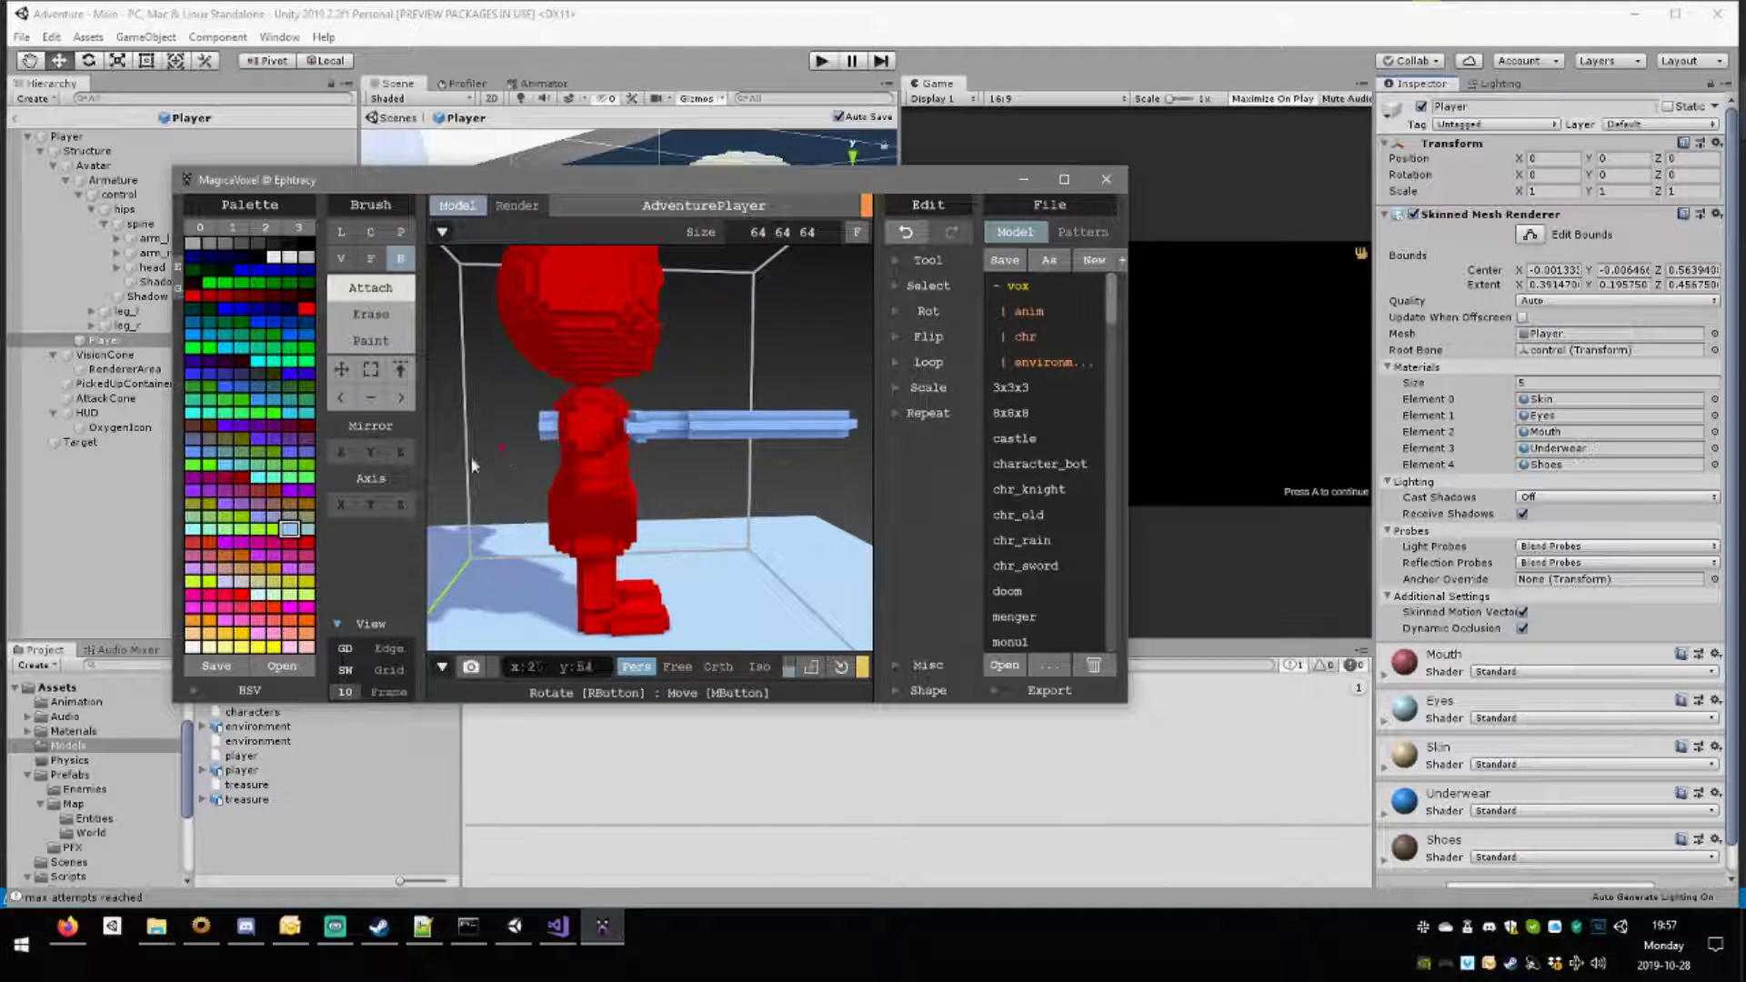
Remove the red sword arm and parts of the torso and head by pushing their faces inward with the Face brush.
left_click(370, 259)
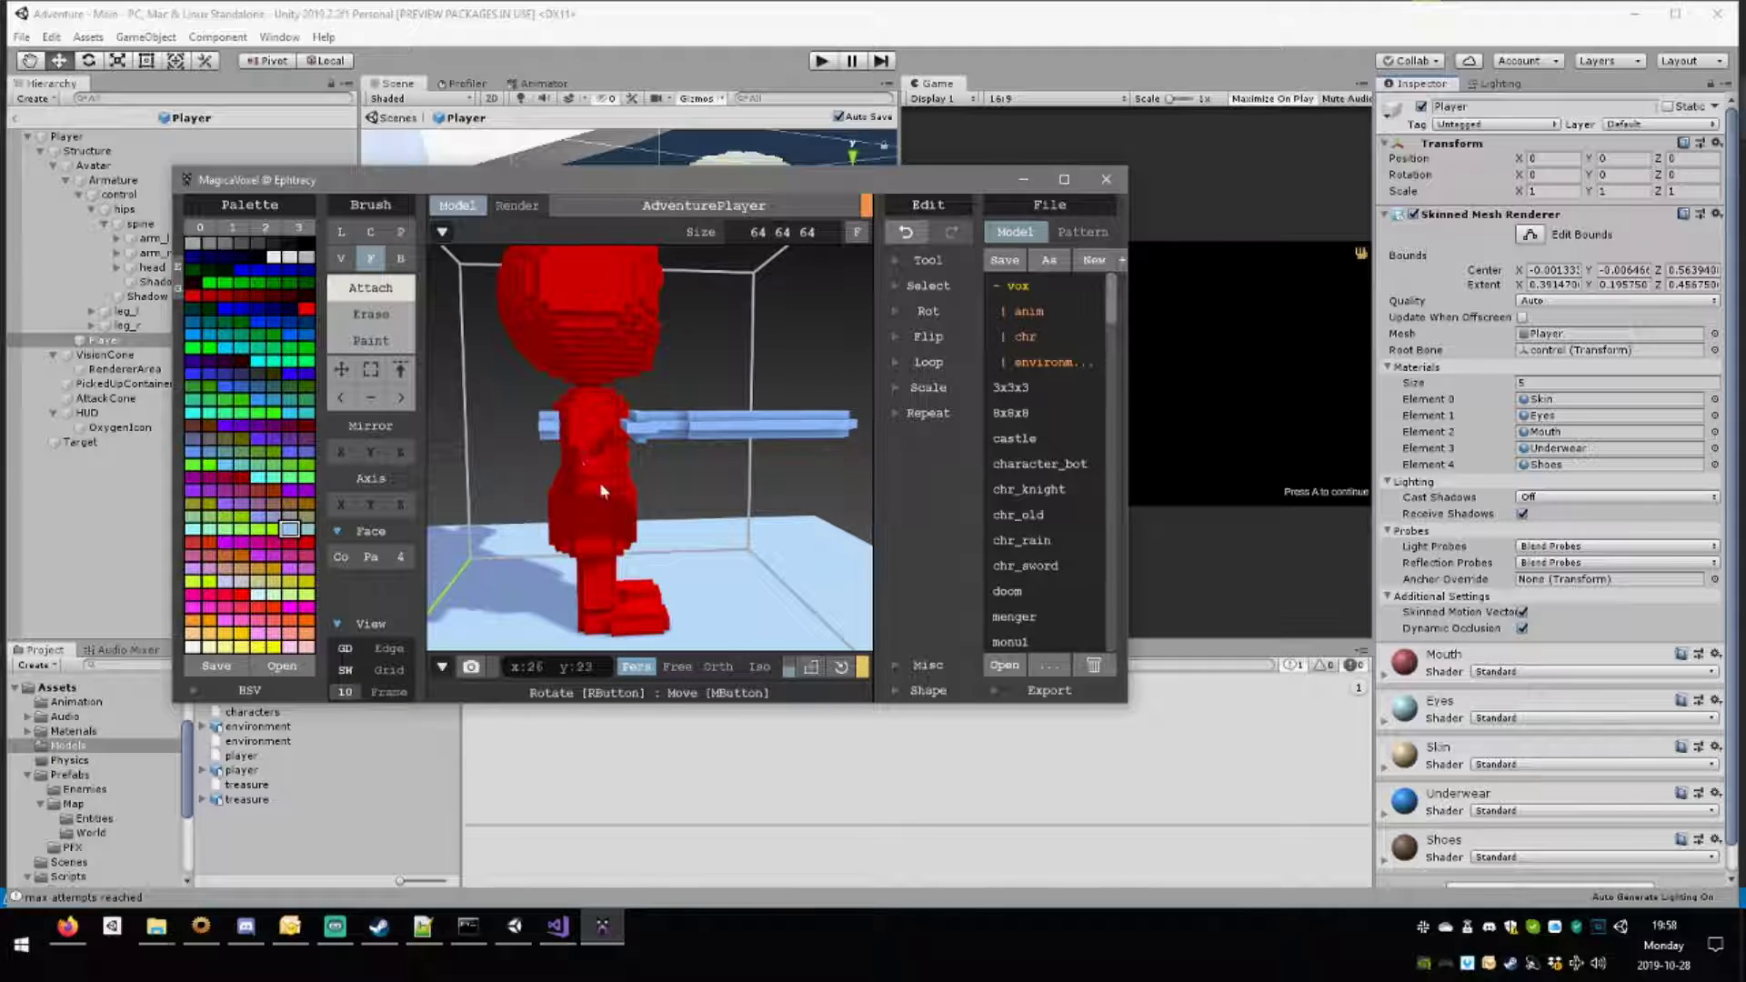
mouse_move(602, 492)
right_mouse_down()
mouse_move(637, 546)
mouse_move(597, 474)
right_mouse_up()
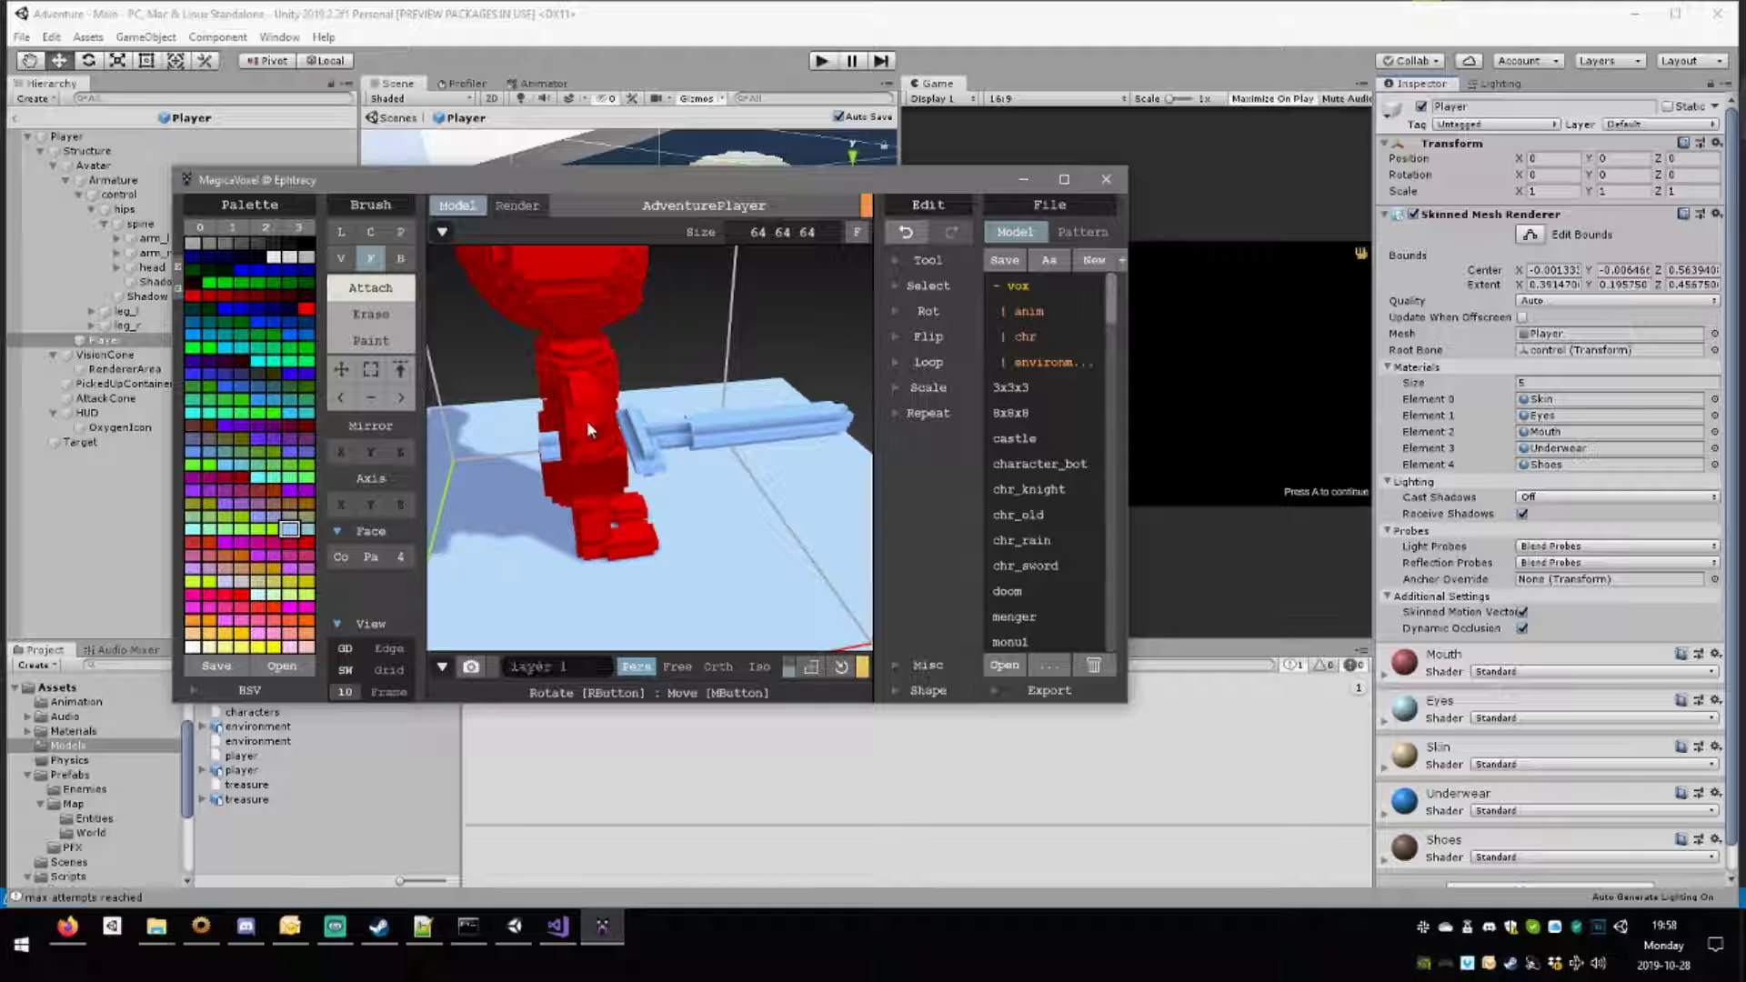
mouse_move(584, 397)
right_mouse_down()
mouse_move(555, 409)
mouse_move(610, 401)
mouse_move(528, 422)
mouse_move(491, 400)
mouse_move(557, 411)
right_mouse_up()
middle_click_drag(557, 406, 618, 440)
scroll(618, 440, "down", 5)
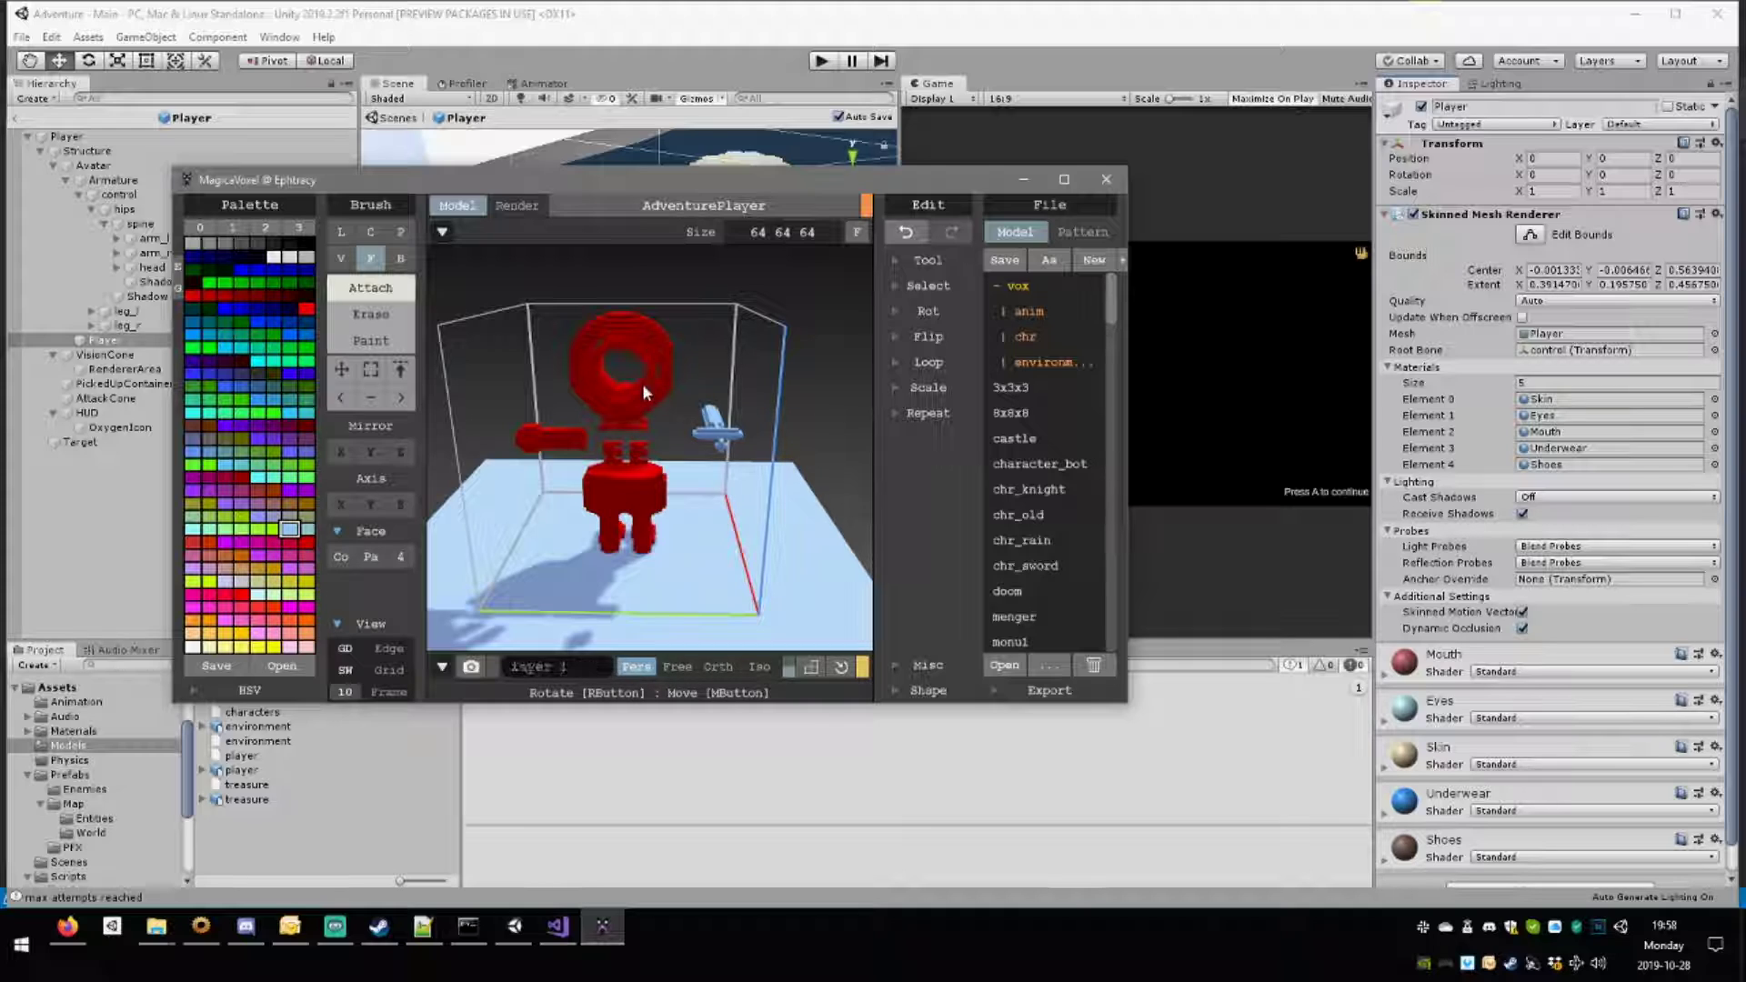
left_click_drag(642, 383, 644, 391)
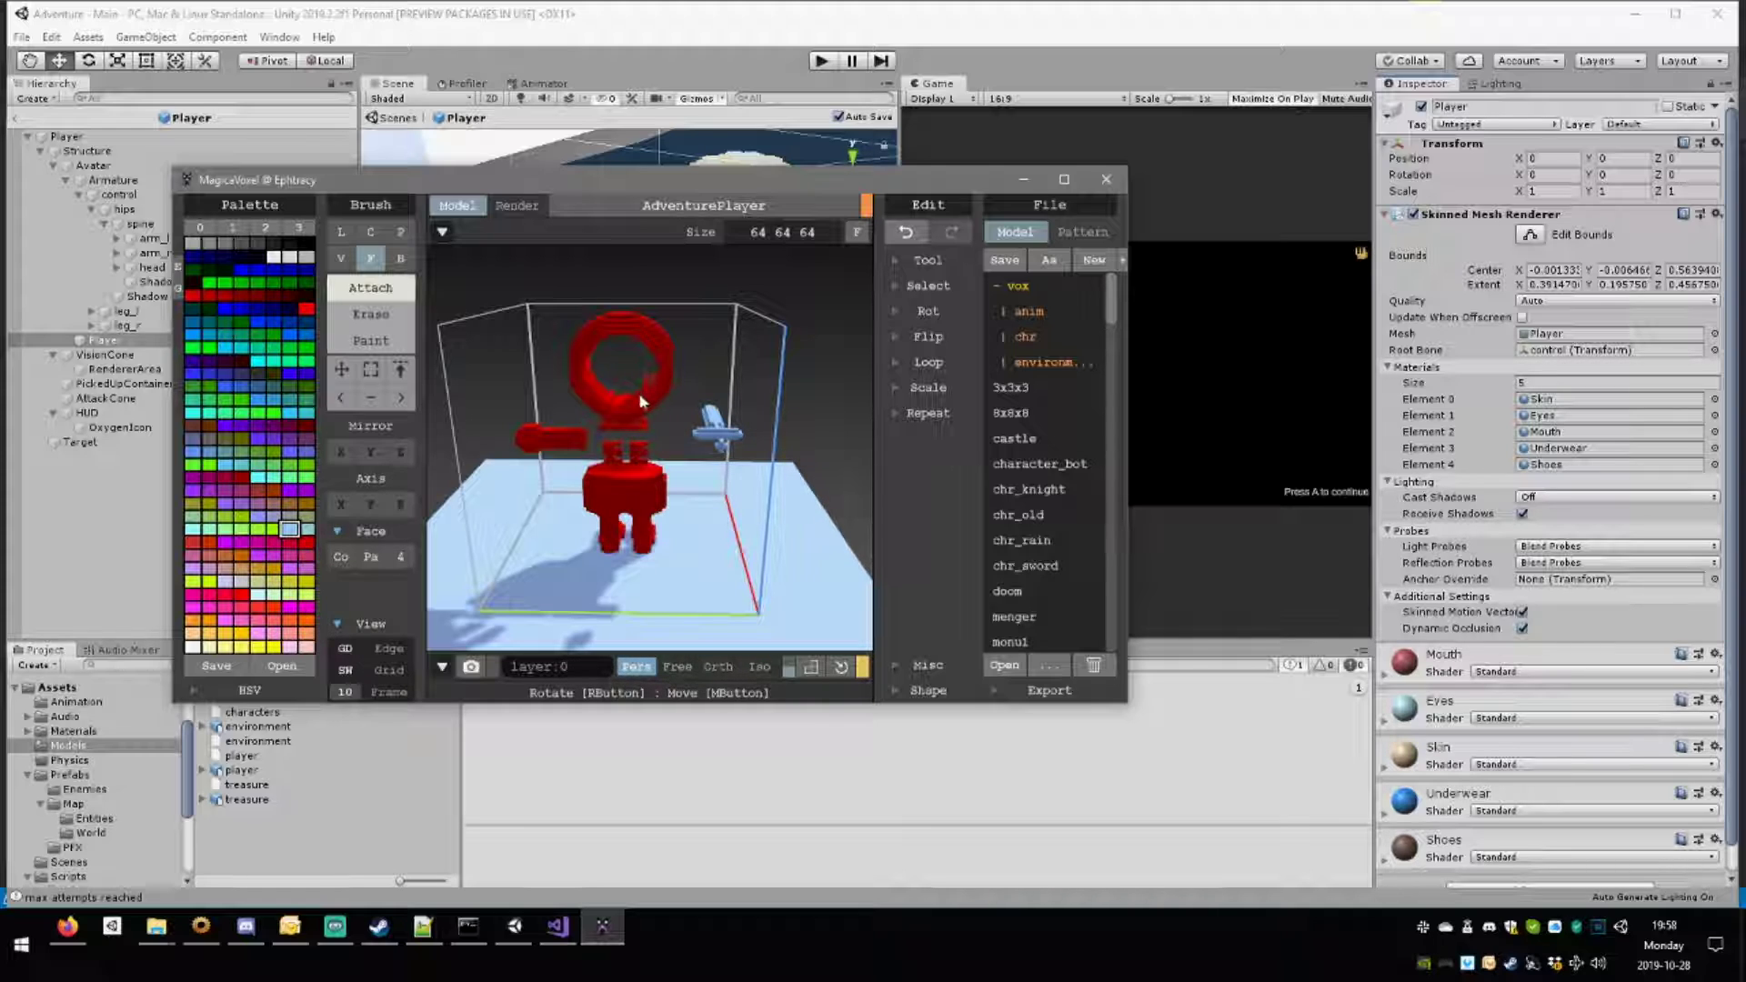
right_click_drag(624, 416, 761, 291)
scroll(586, 406, "up", 5)
left_click_drag(771, 319, 744, 380)
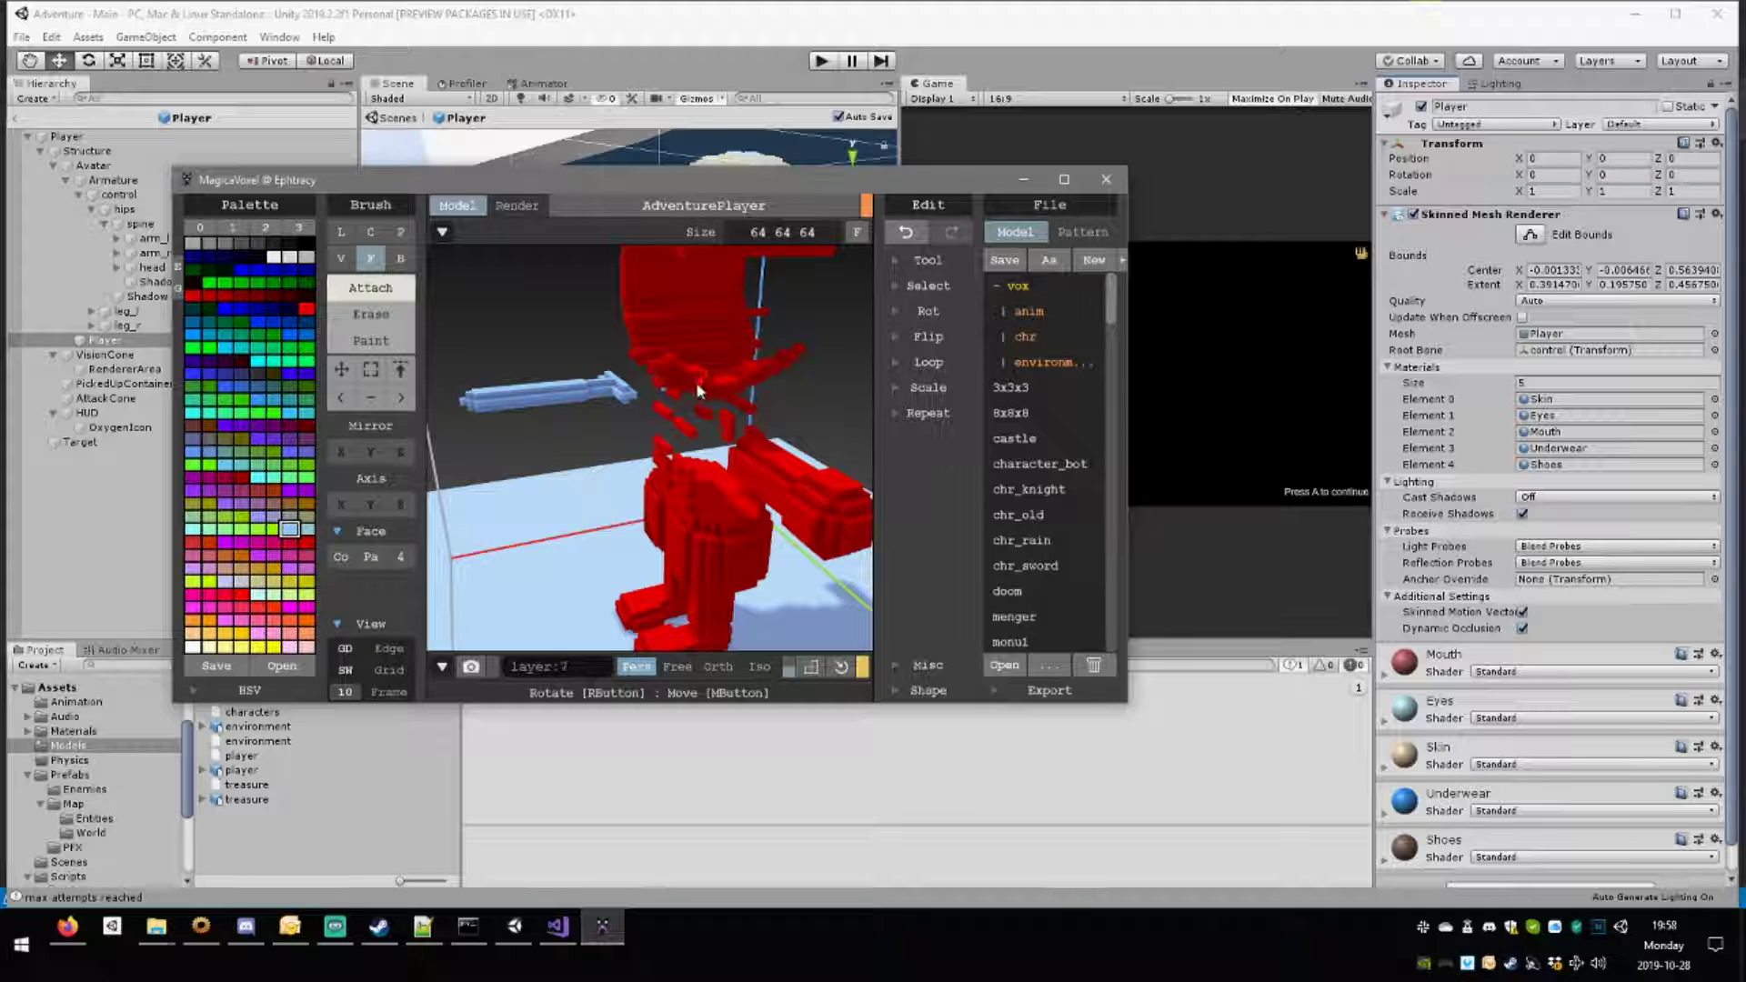
scroll(741, 373, "down", 5)
right_click_drag(741, 373, 648, 385)
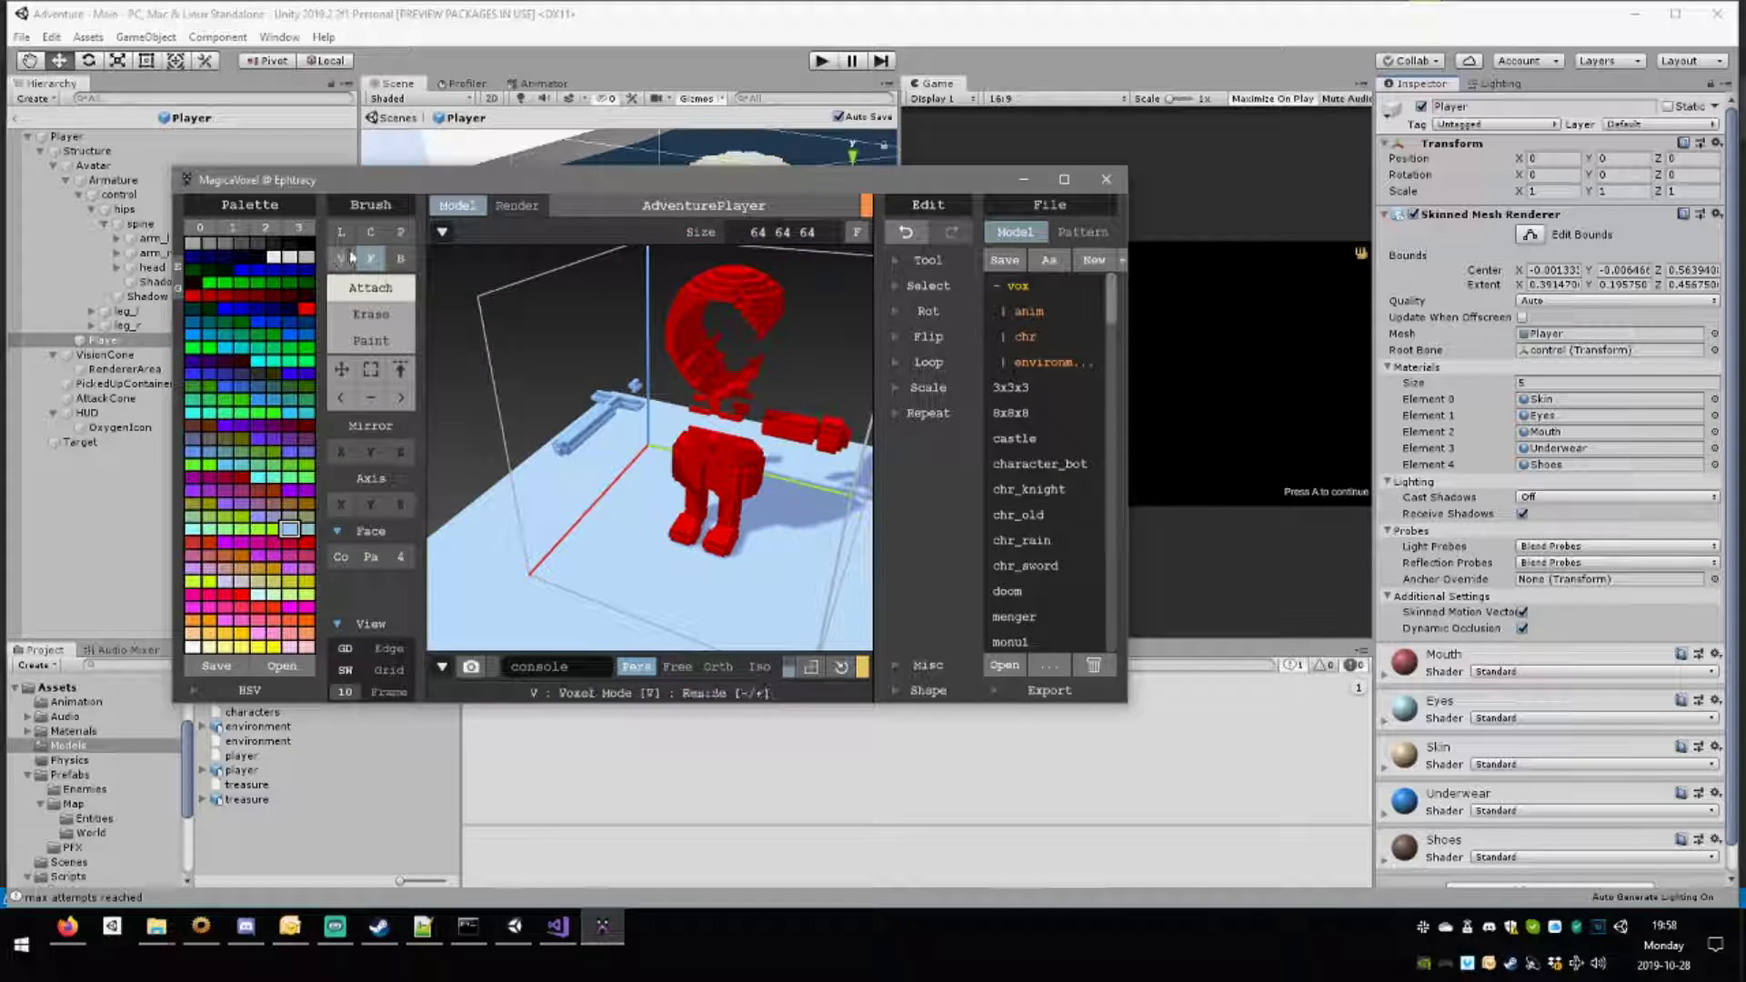
Select the remaining red character voxels with a rectangular selection and delete them, leaving only the sword pieces.
right_click_drag(519, 350, 454, 354)
left_click(371, 370)
mouse_move(665, 485)
right_mouse_down()
mouse_move(696, 486)
mouse_move(636, 473)
right_mouse_up()
left_click(393, 452)
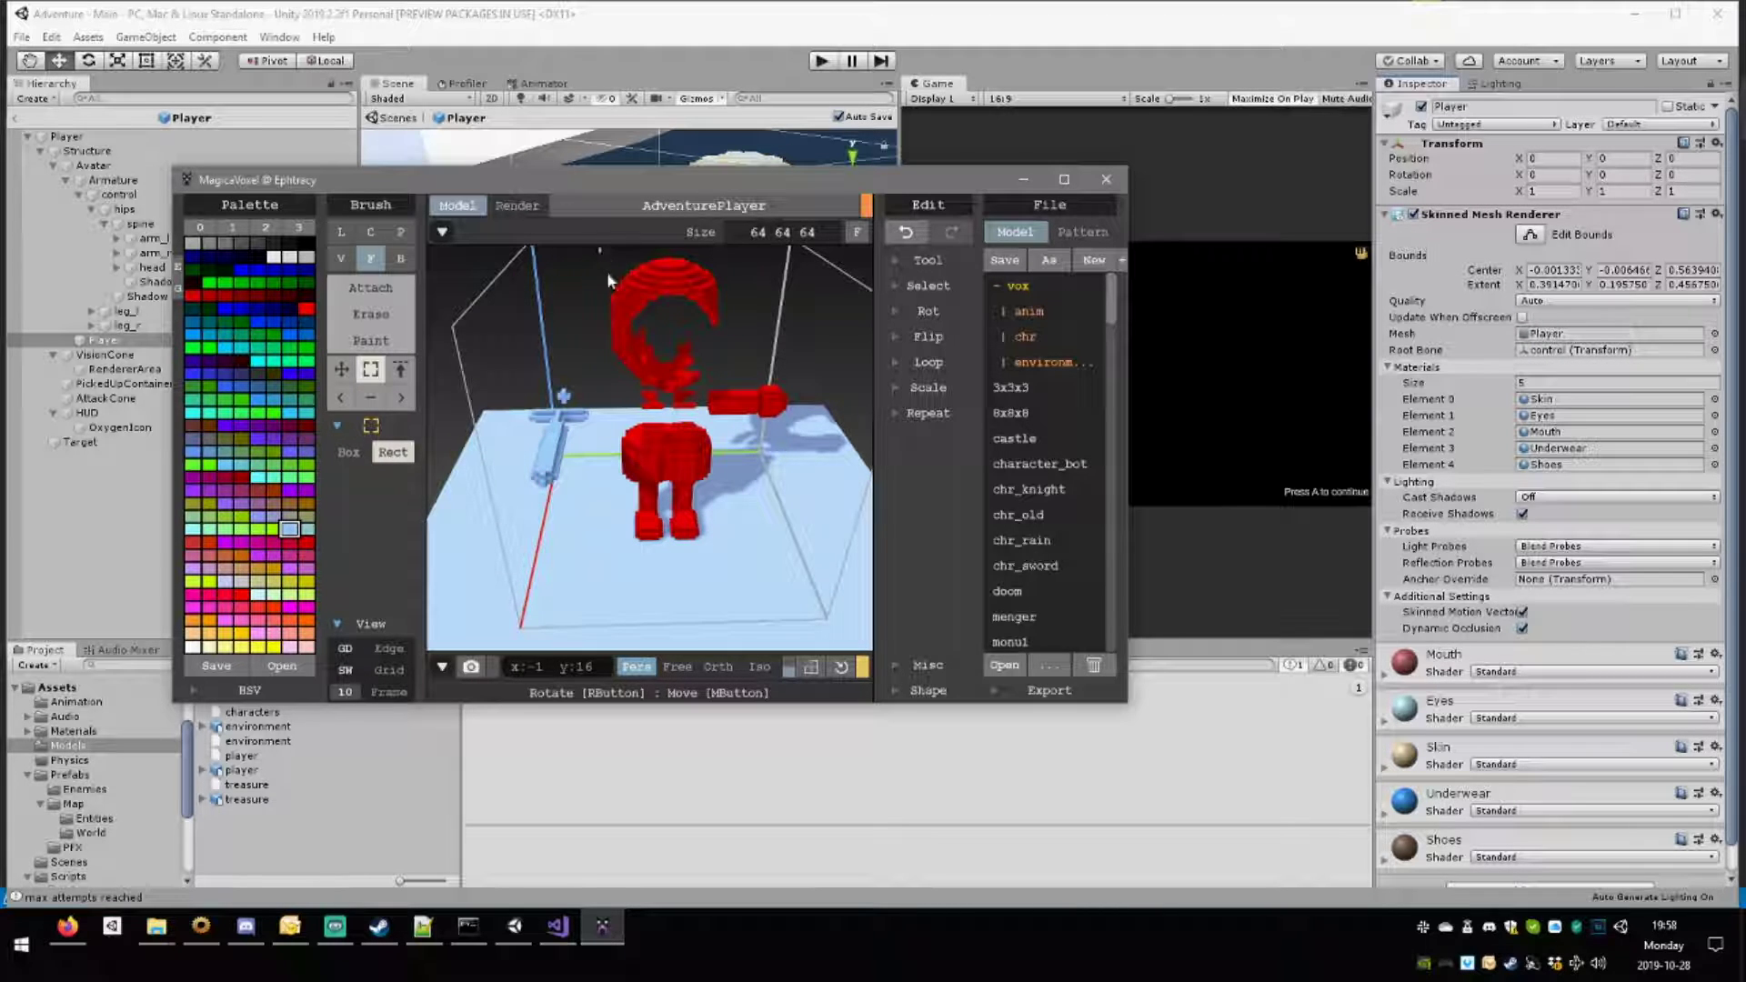
left_click_drag(608, 276, 808, 617)
key("Delete")
mouse_move(578, 457)
right_mouse_down()
mouse_move(612, 518)
mouse_move(518, 491)
right_mouse_up()
left_click(382, 291)
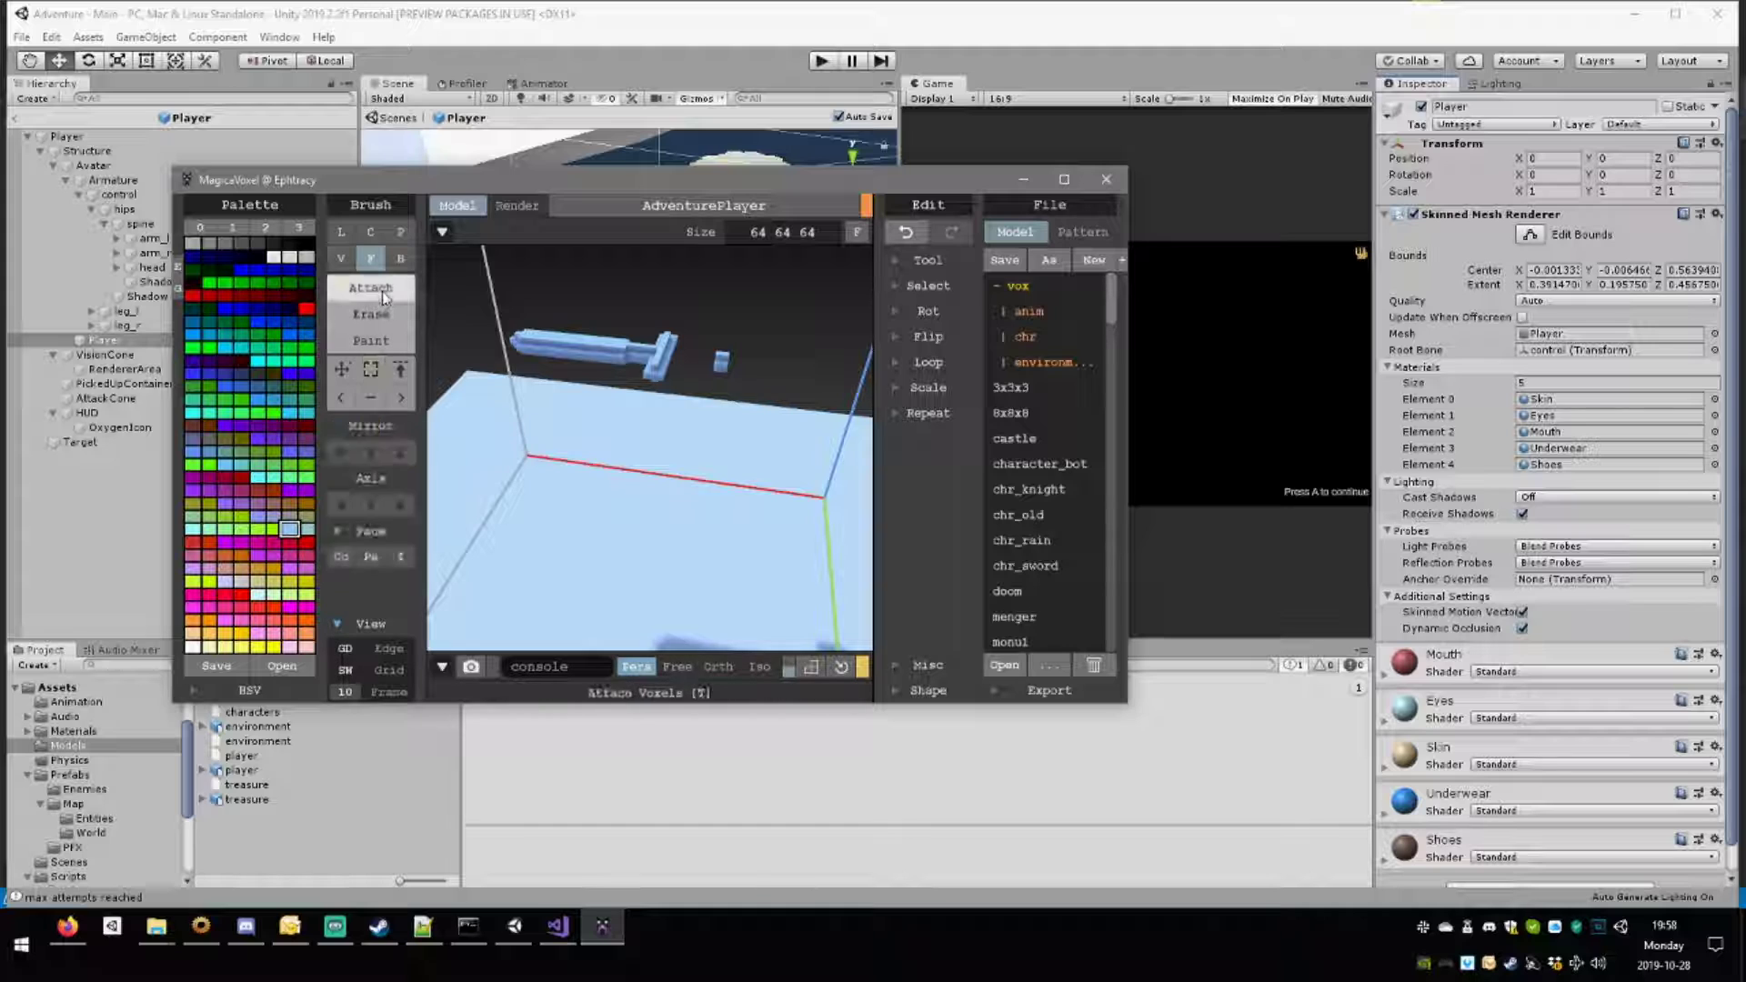
Extrude the detached handle end with the Face brush until it meets the crossguard.
middle_click_drag(778, 495, 728, 522)
right_click_drag(728, 521, 624, 452)
middle_click_drag(624, 452, 664, 482)
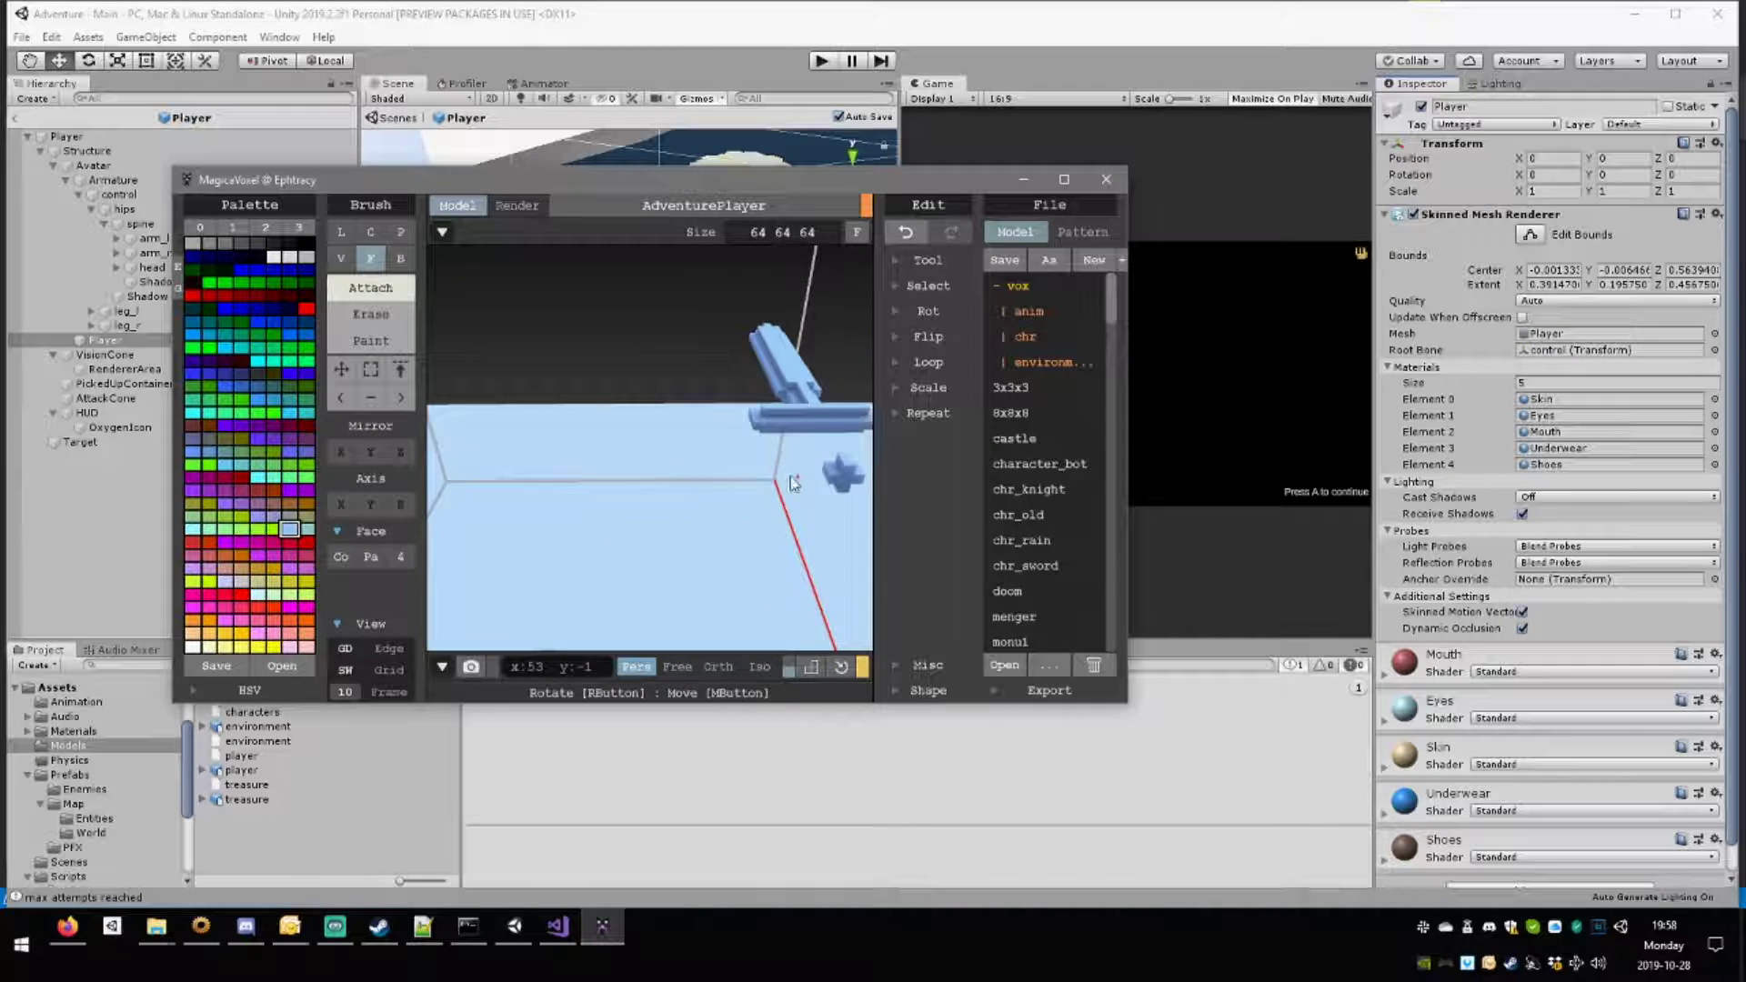
right_click_drag(790, 477, 708, 462)
middle_click_drag(707, 462, 745, 509)
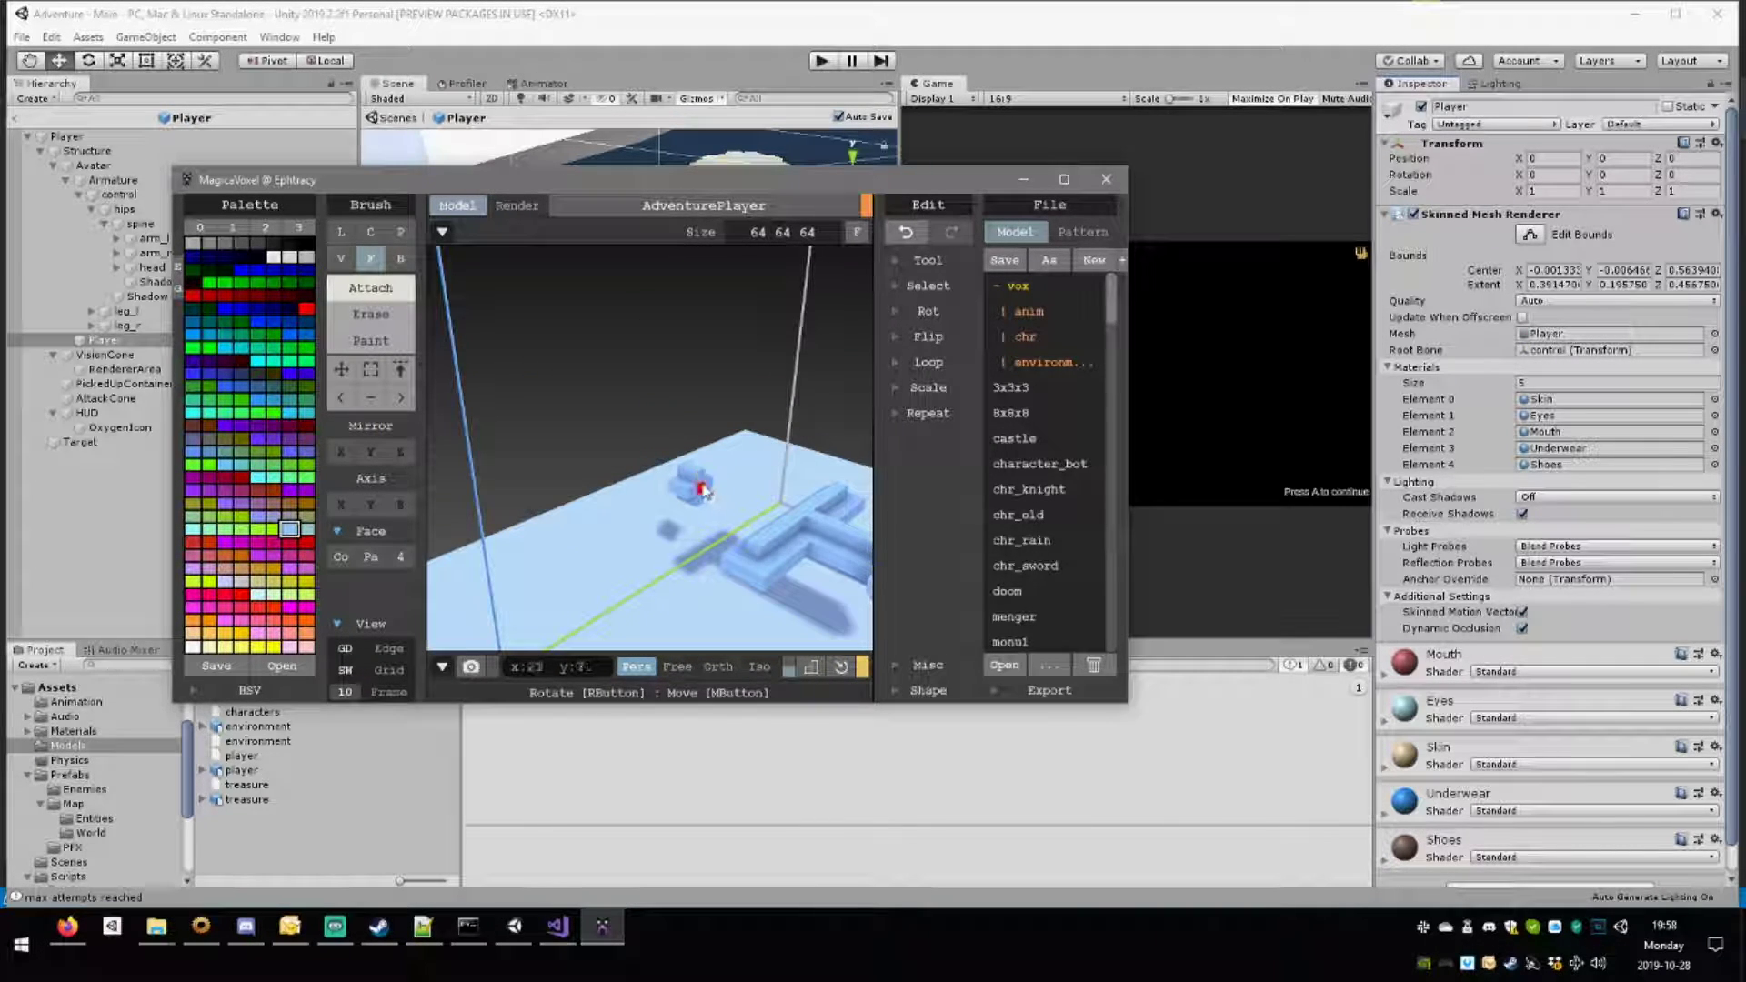
left_click_drag(705, 491, 759, 514)
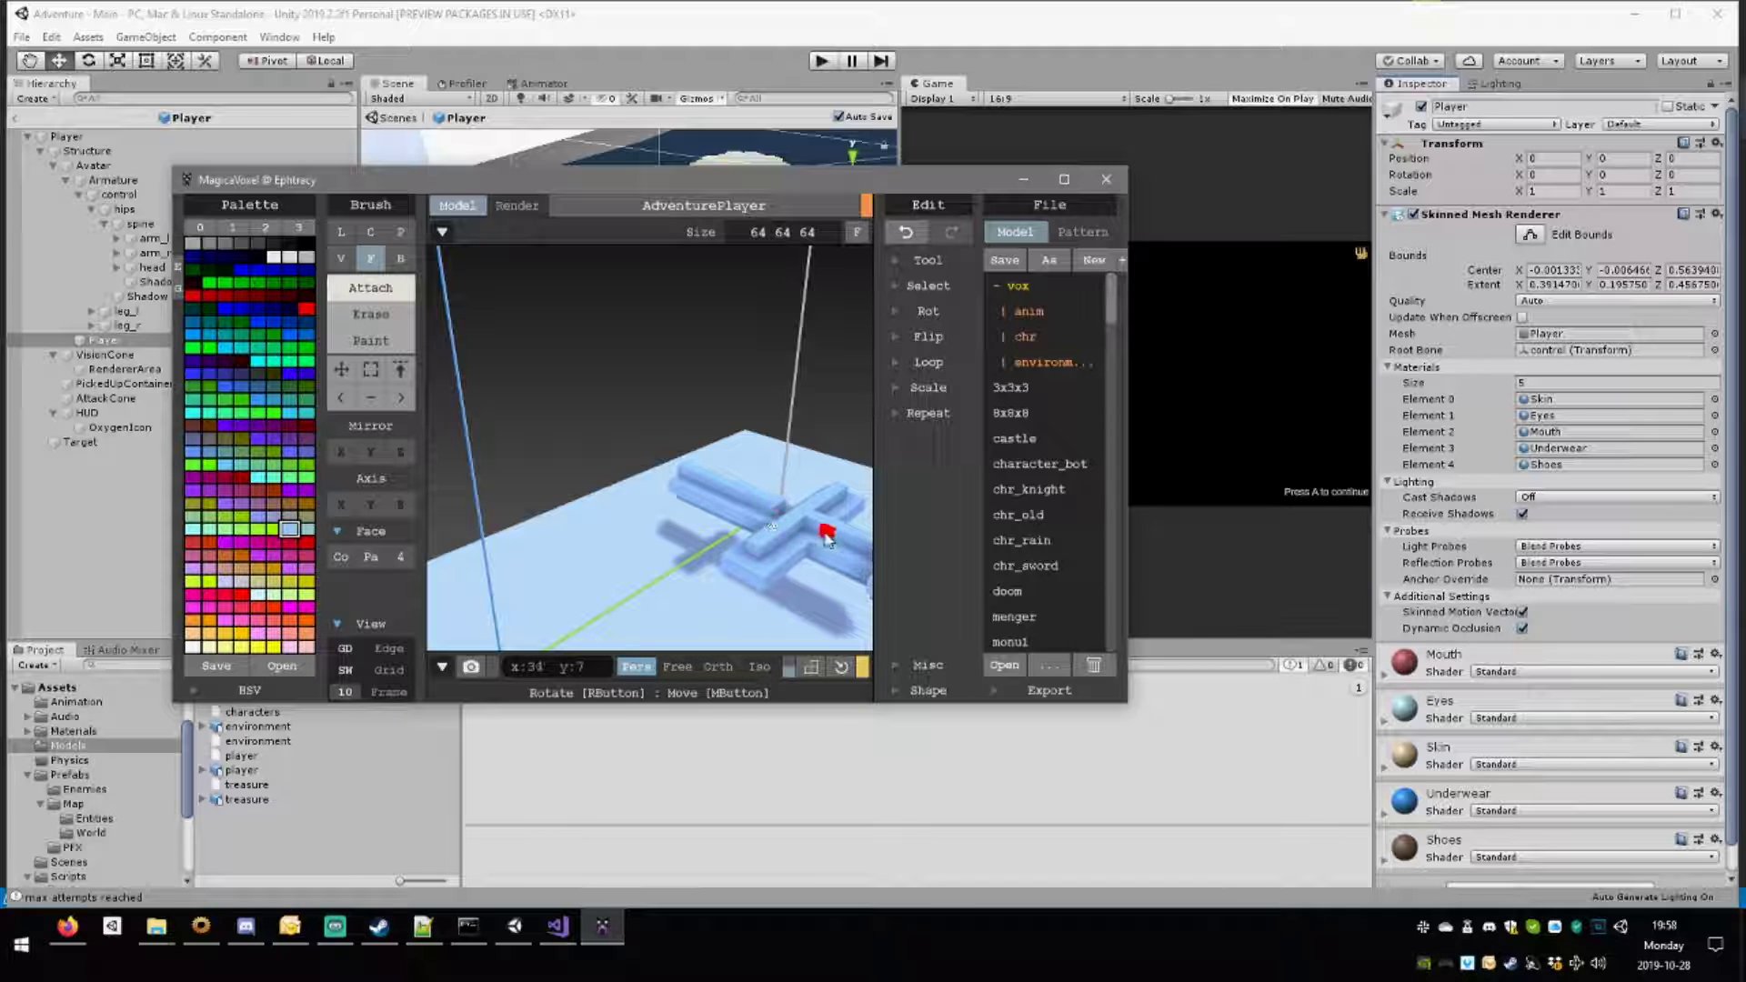
Attach voxels with the Box brush to fill out the join between the handle and the crossguard.
right_click_drag(827, 535, 905, 551)
middle_click_drag(766, 477, 714, 480)
mouse_move(780, 484)
right_mouse_down()
mouse_move(758, 504)
mouse_move(732, 464)
mouse_move(788, 430)
mouse_move(699, 544)
right_mouse_up()
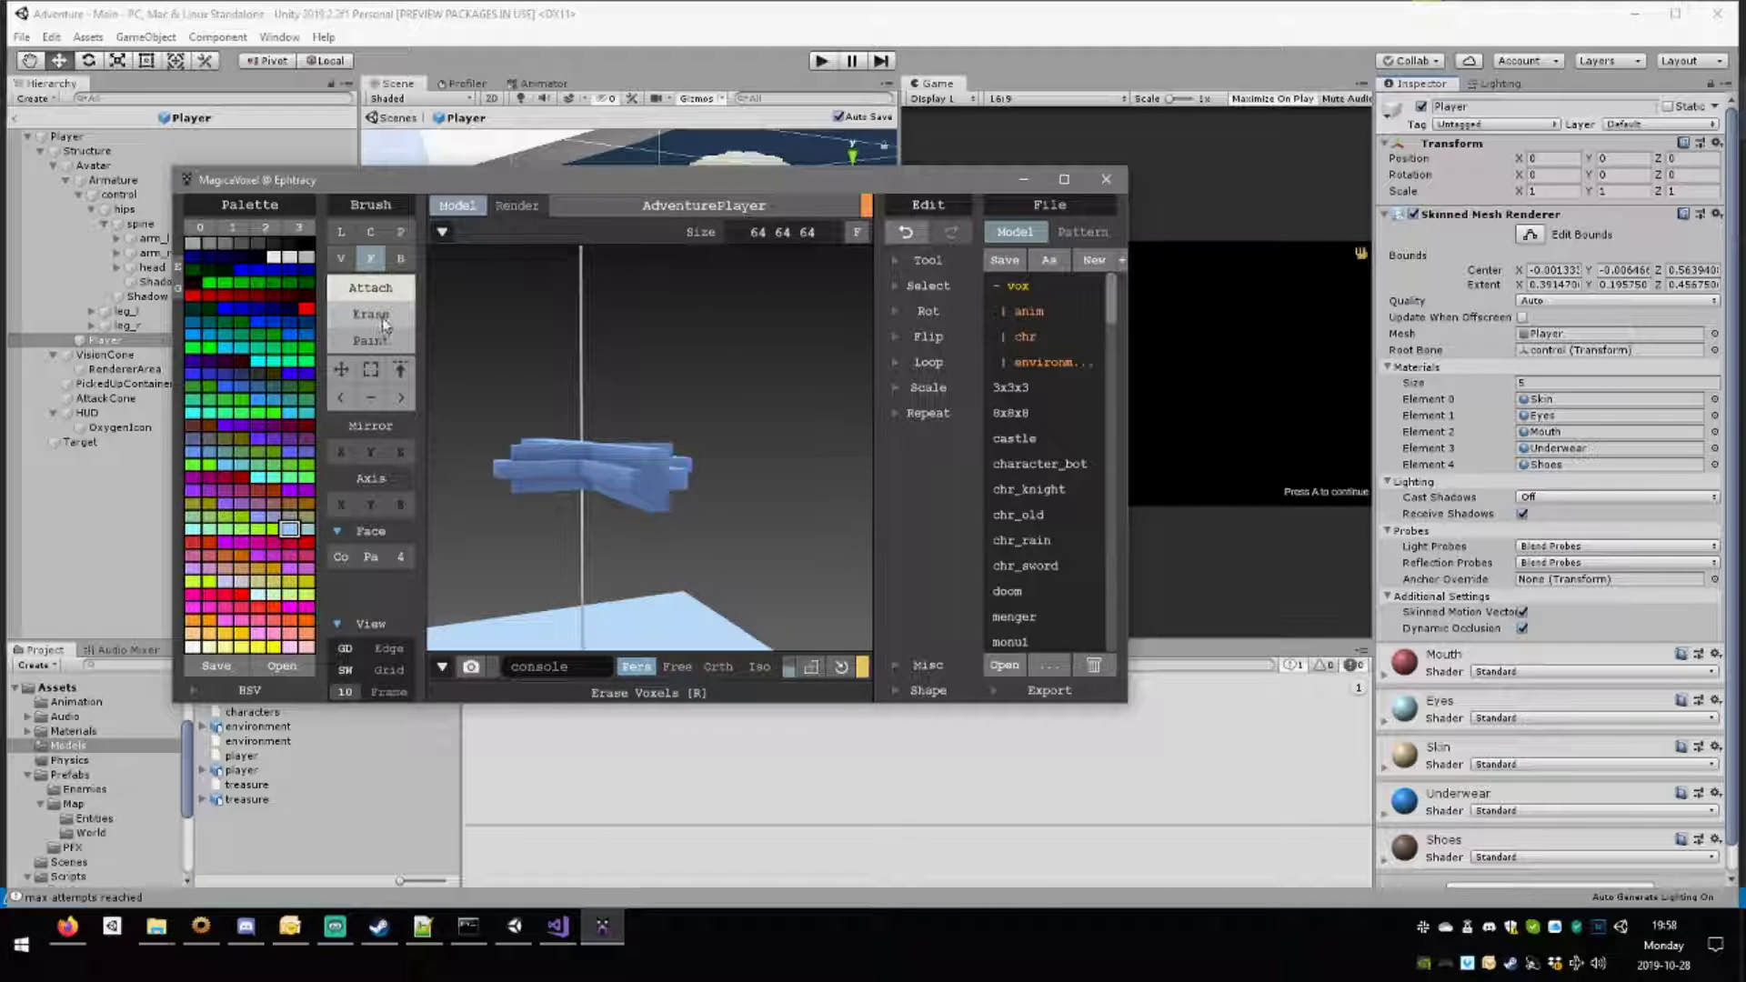
left_click(400, 262)
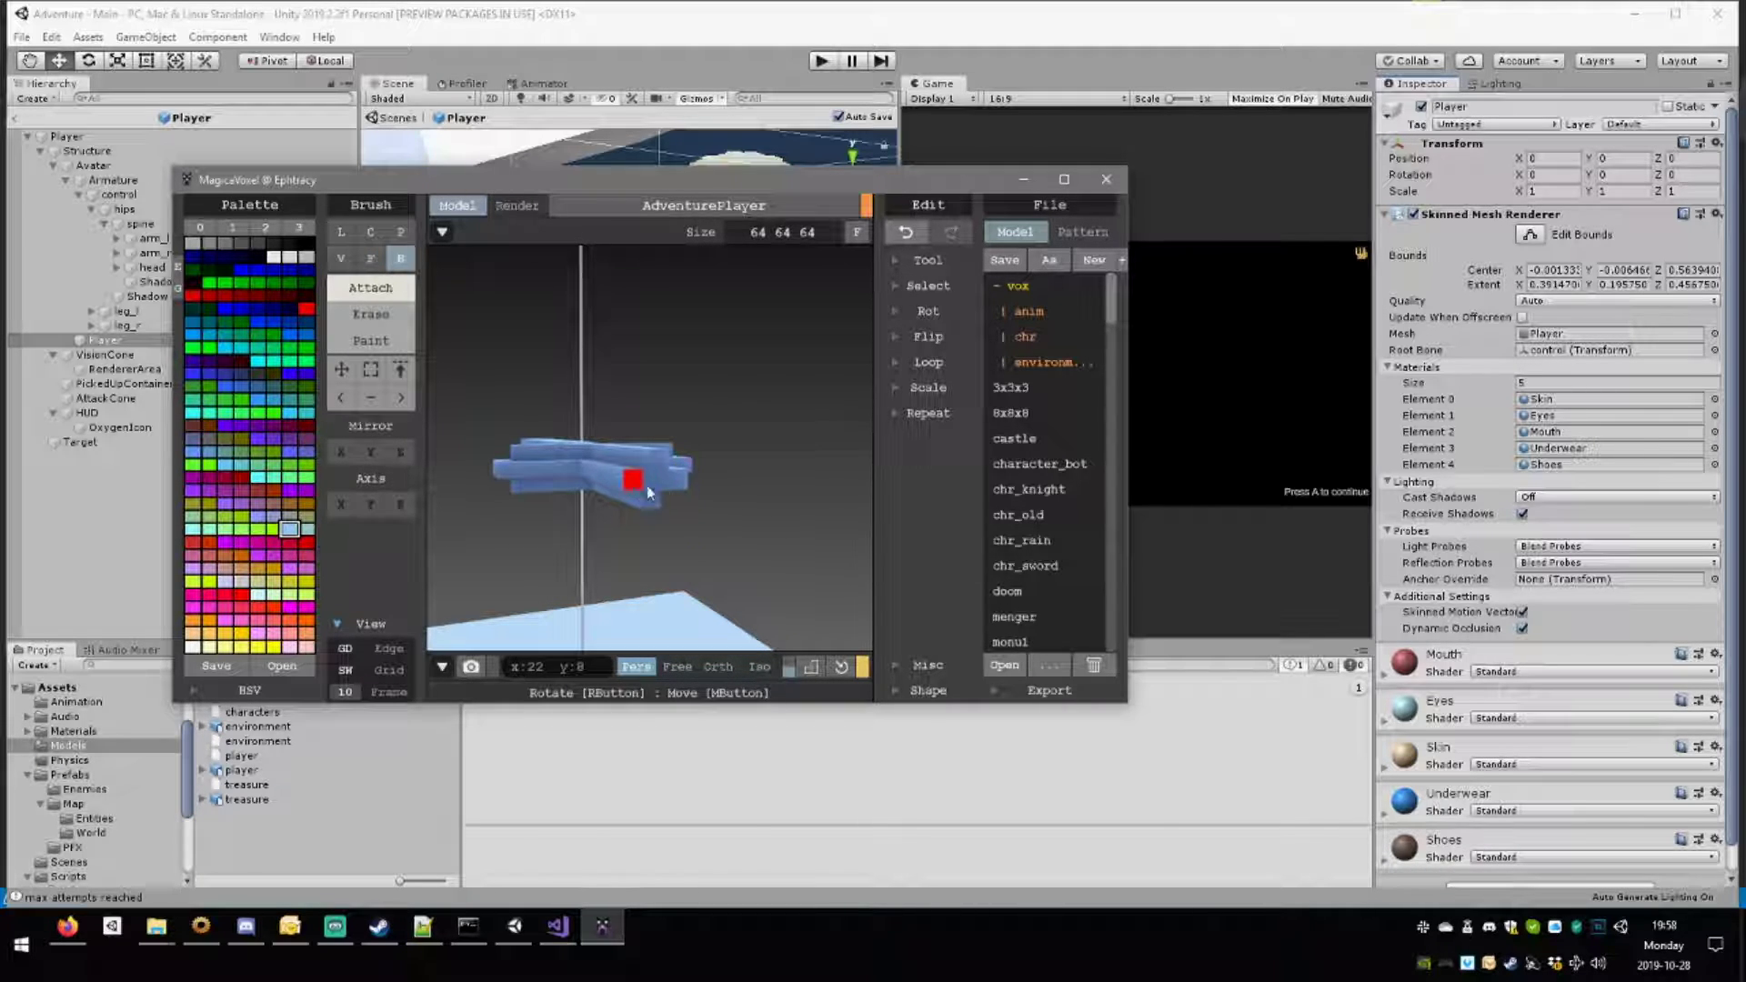
right_click_drag(779, 495, 636, 535)
scroll(640, 534, "down", 5)
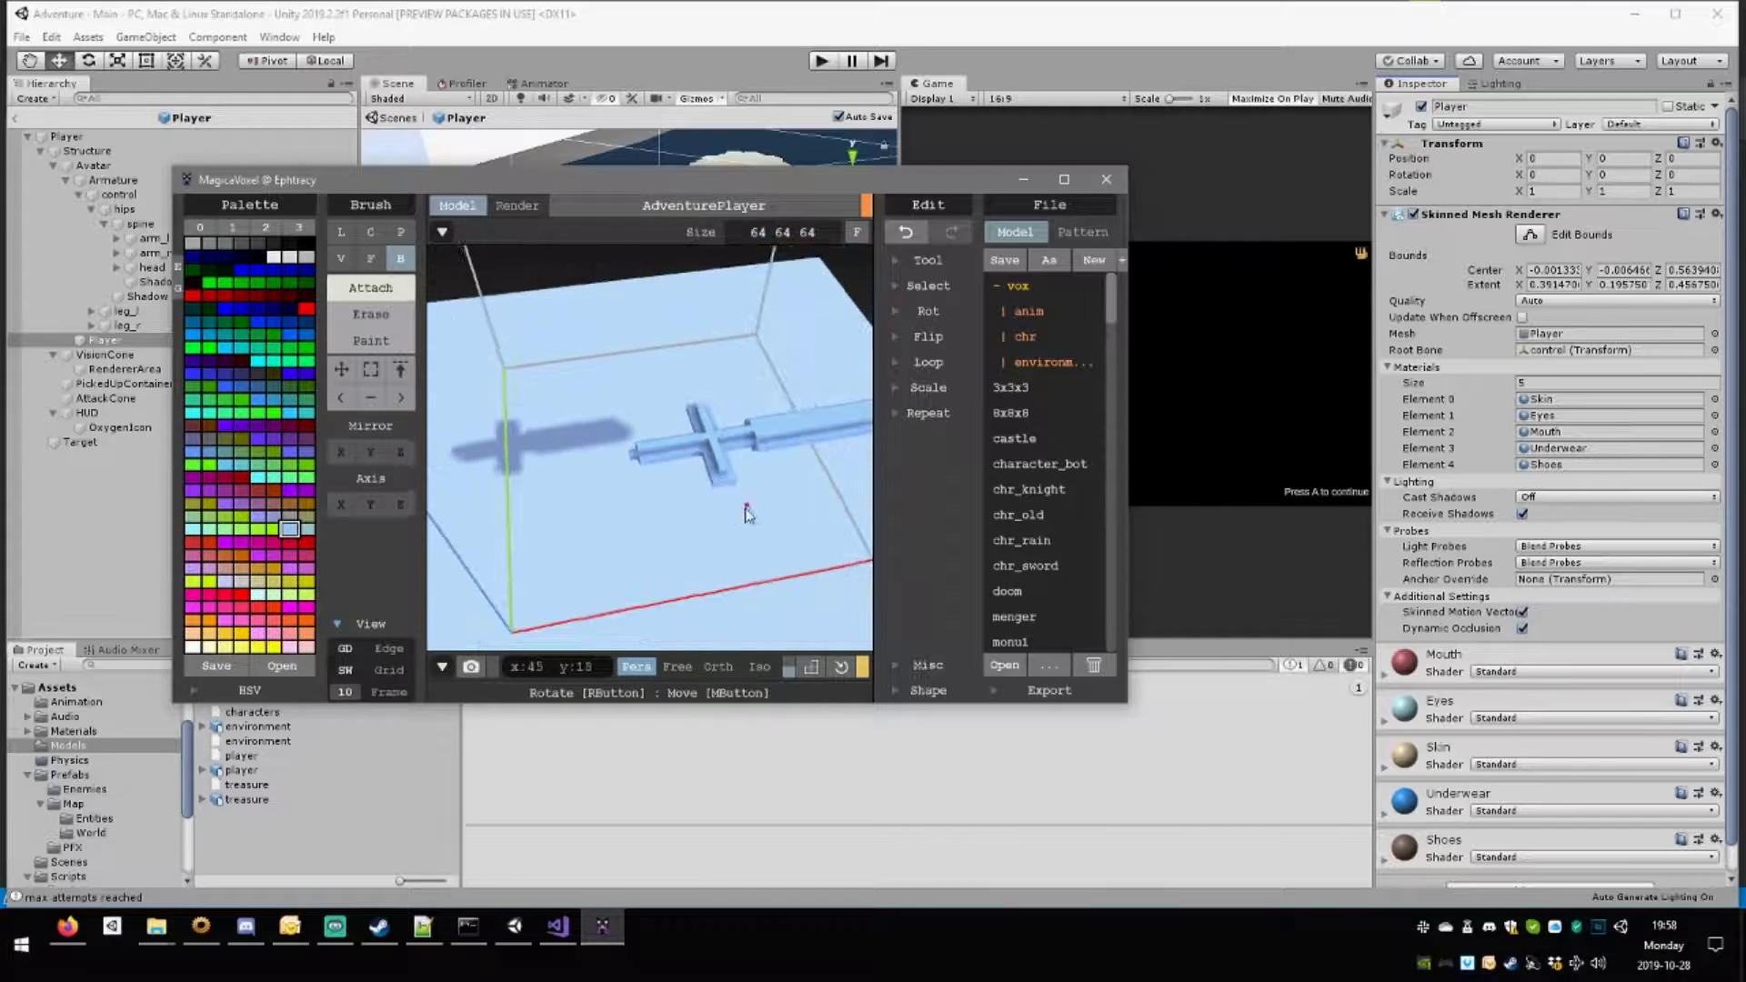
right_click_drag(747, 508, 590, 505)
left_click_drag(589, 506, 626, 493)
right_click_drag(643, 531, 568, 314)
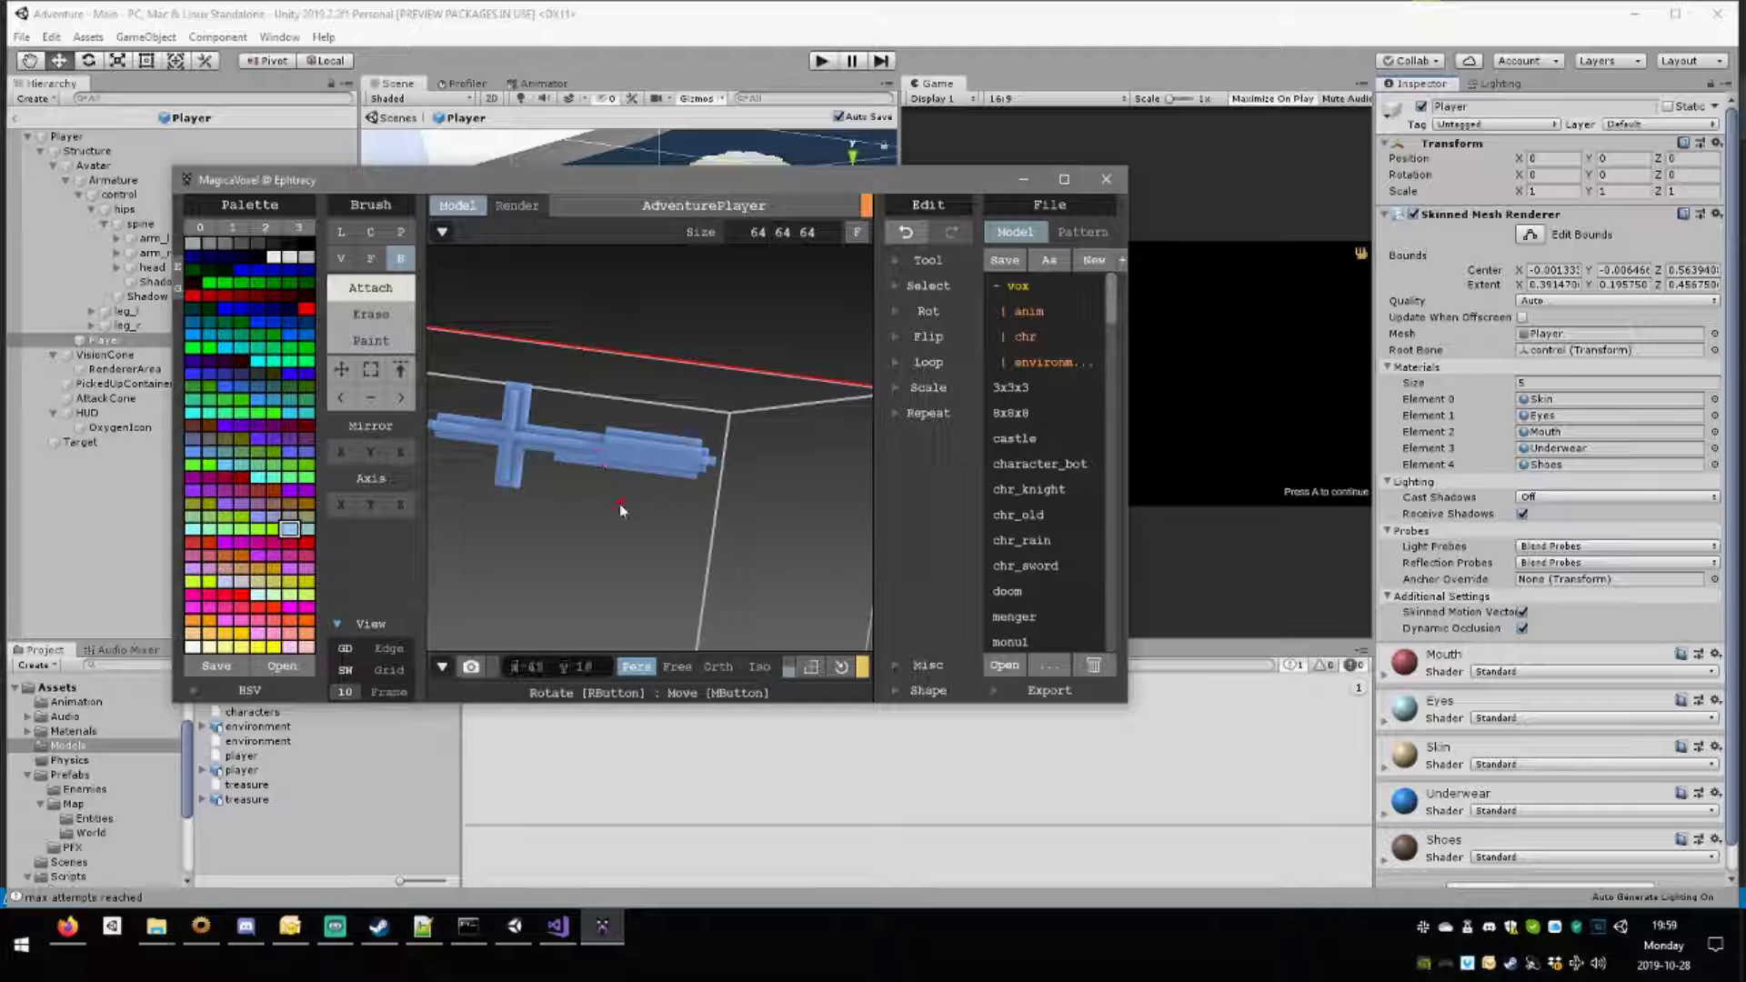
Save the sword as a separate model named AdventureSword in the Zoe folder.
right_click_drag(619, 503, 793, 378)
scroll(701, 495, "up", 5)
scroll(759, 440, "down", 5)
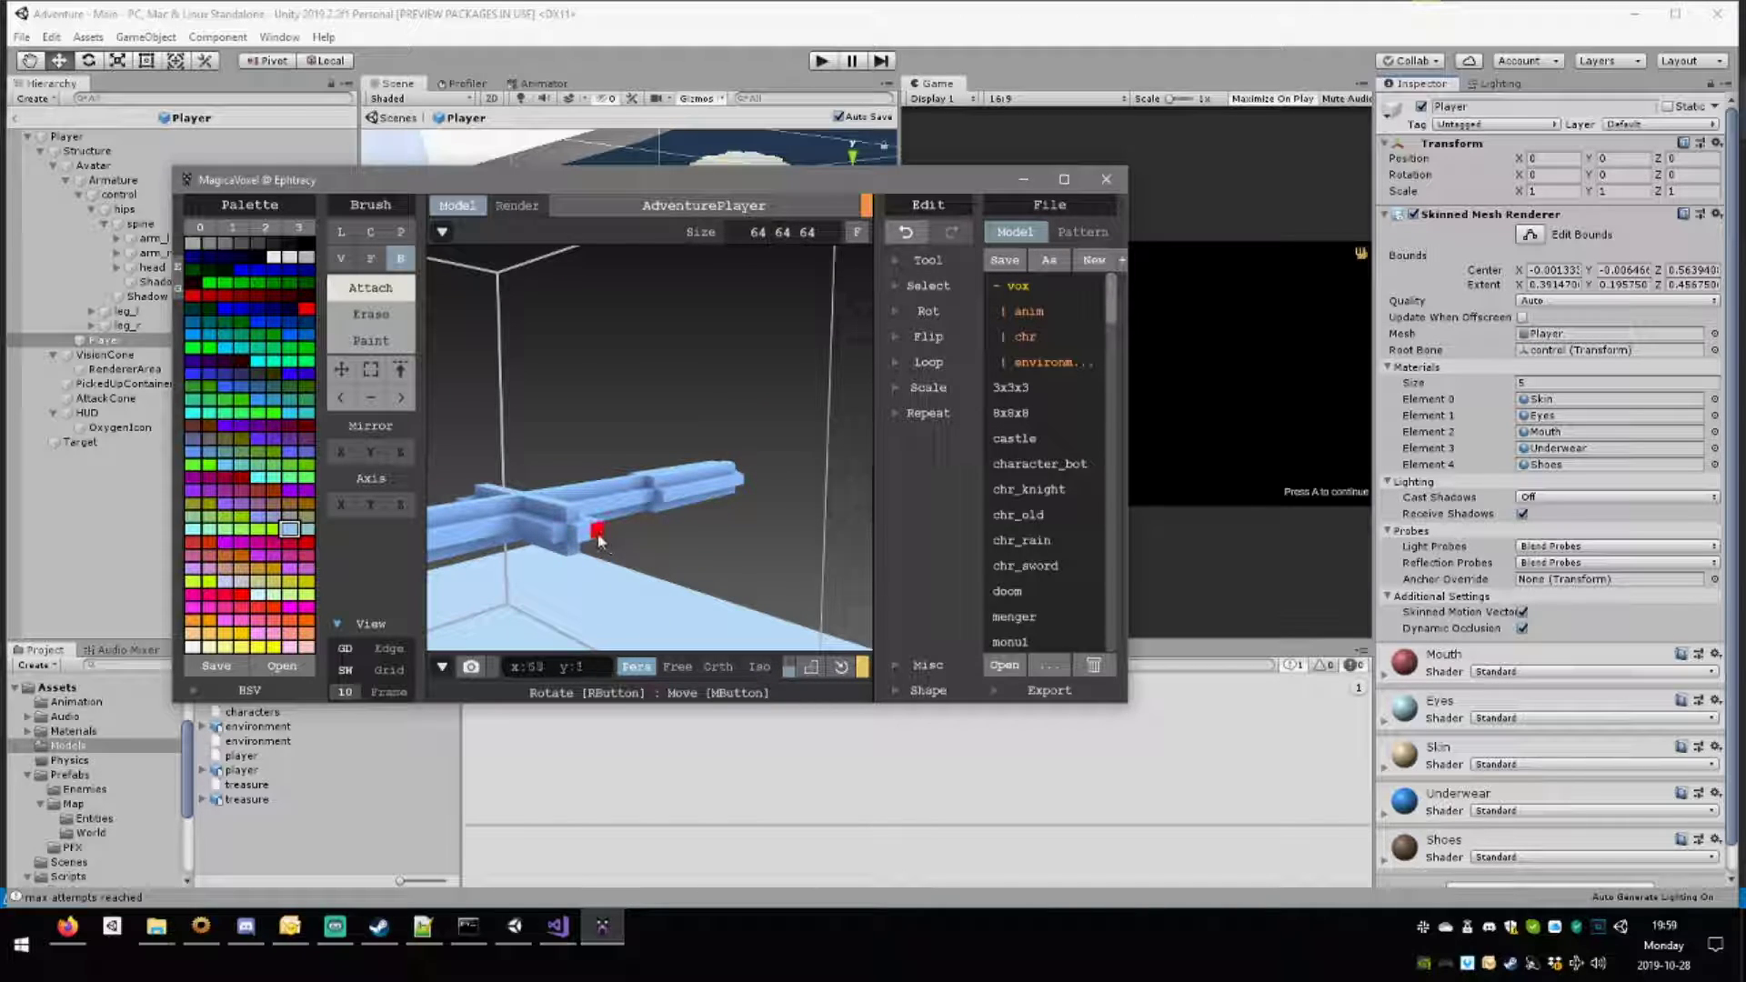
right_click_drag(604, 537, 558, 465)
scroll(592, 483, "down", 5)
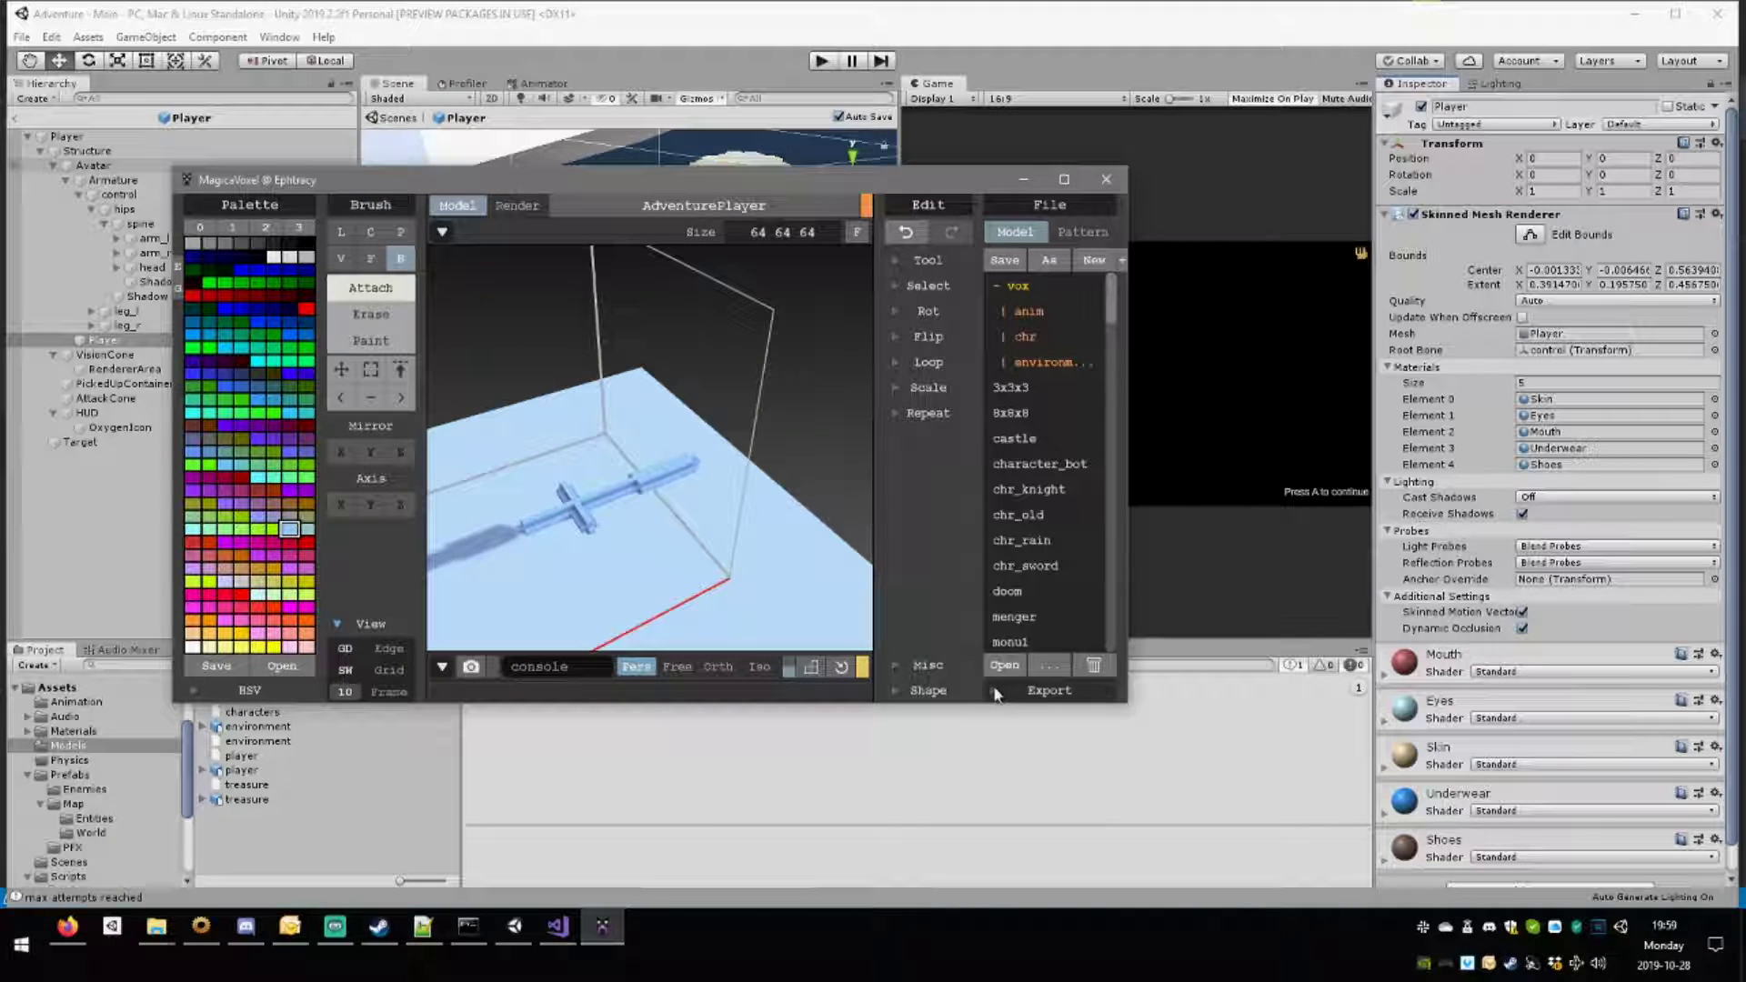
right_click_drag(799, 429, 822, 505)
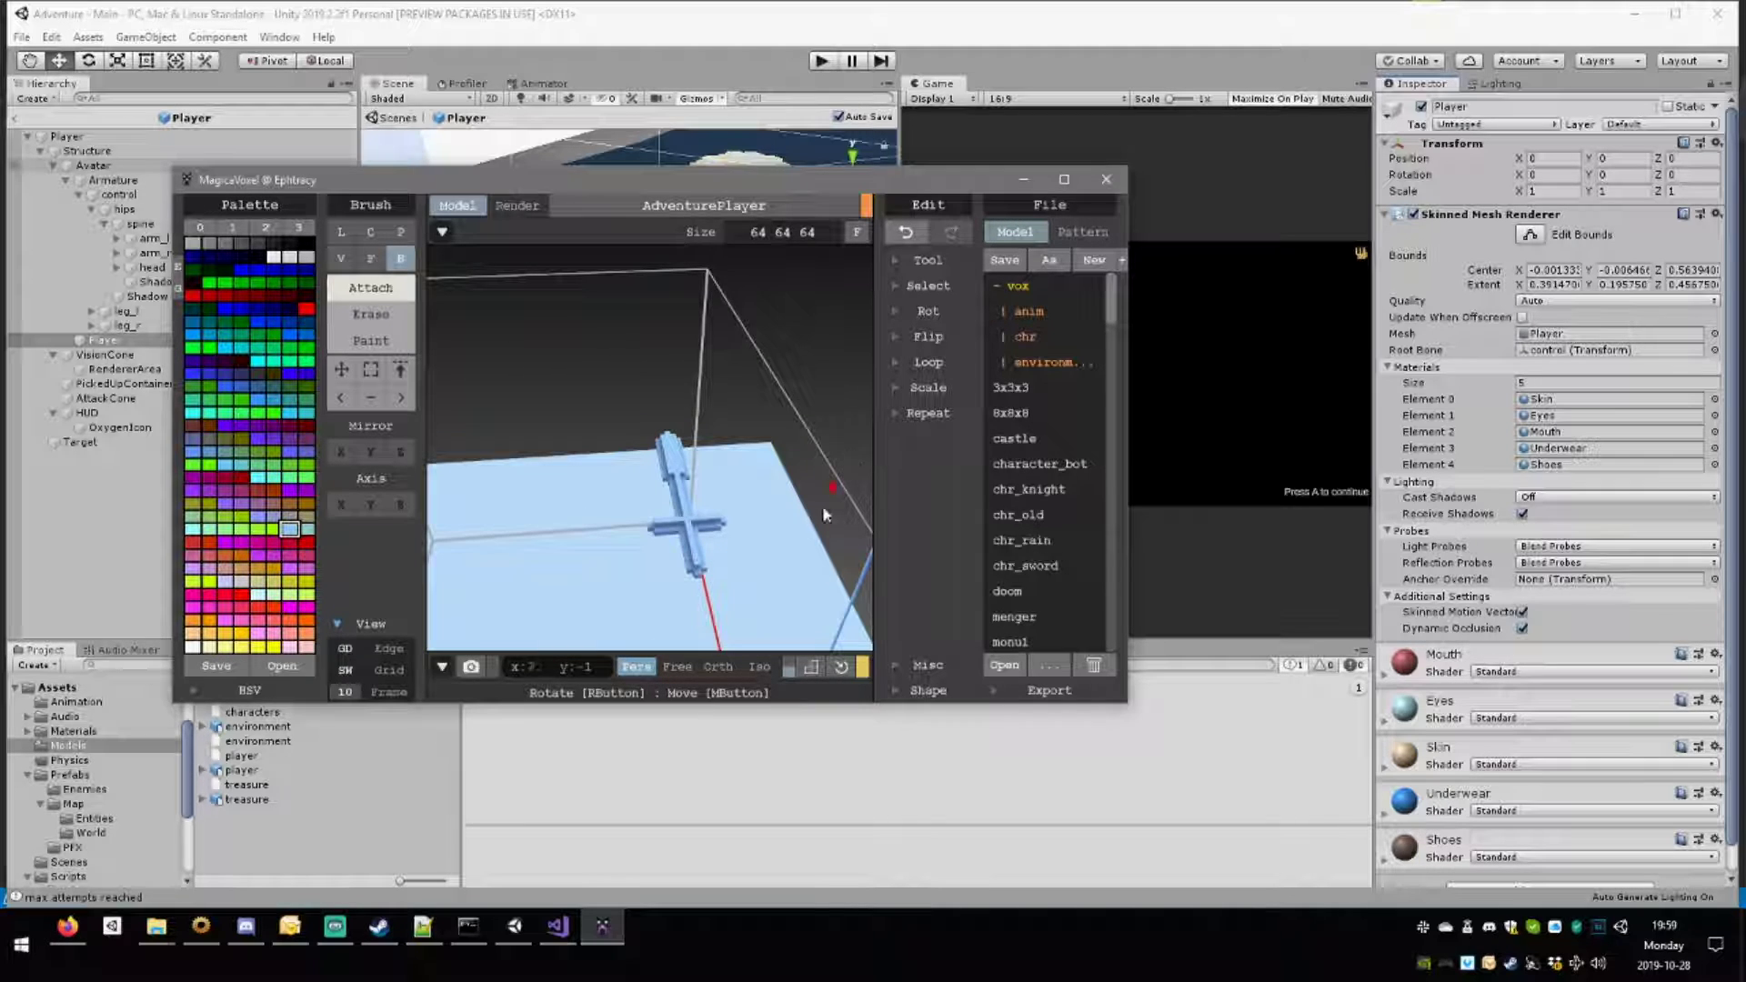
left_click(1049, 263)
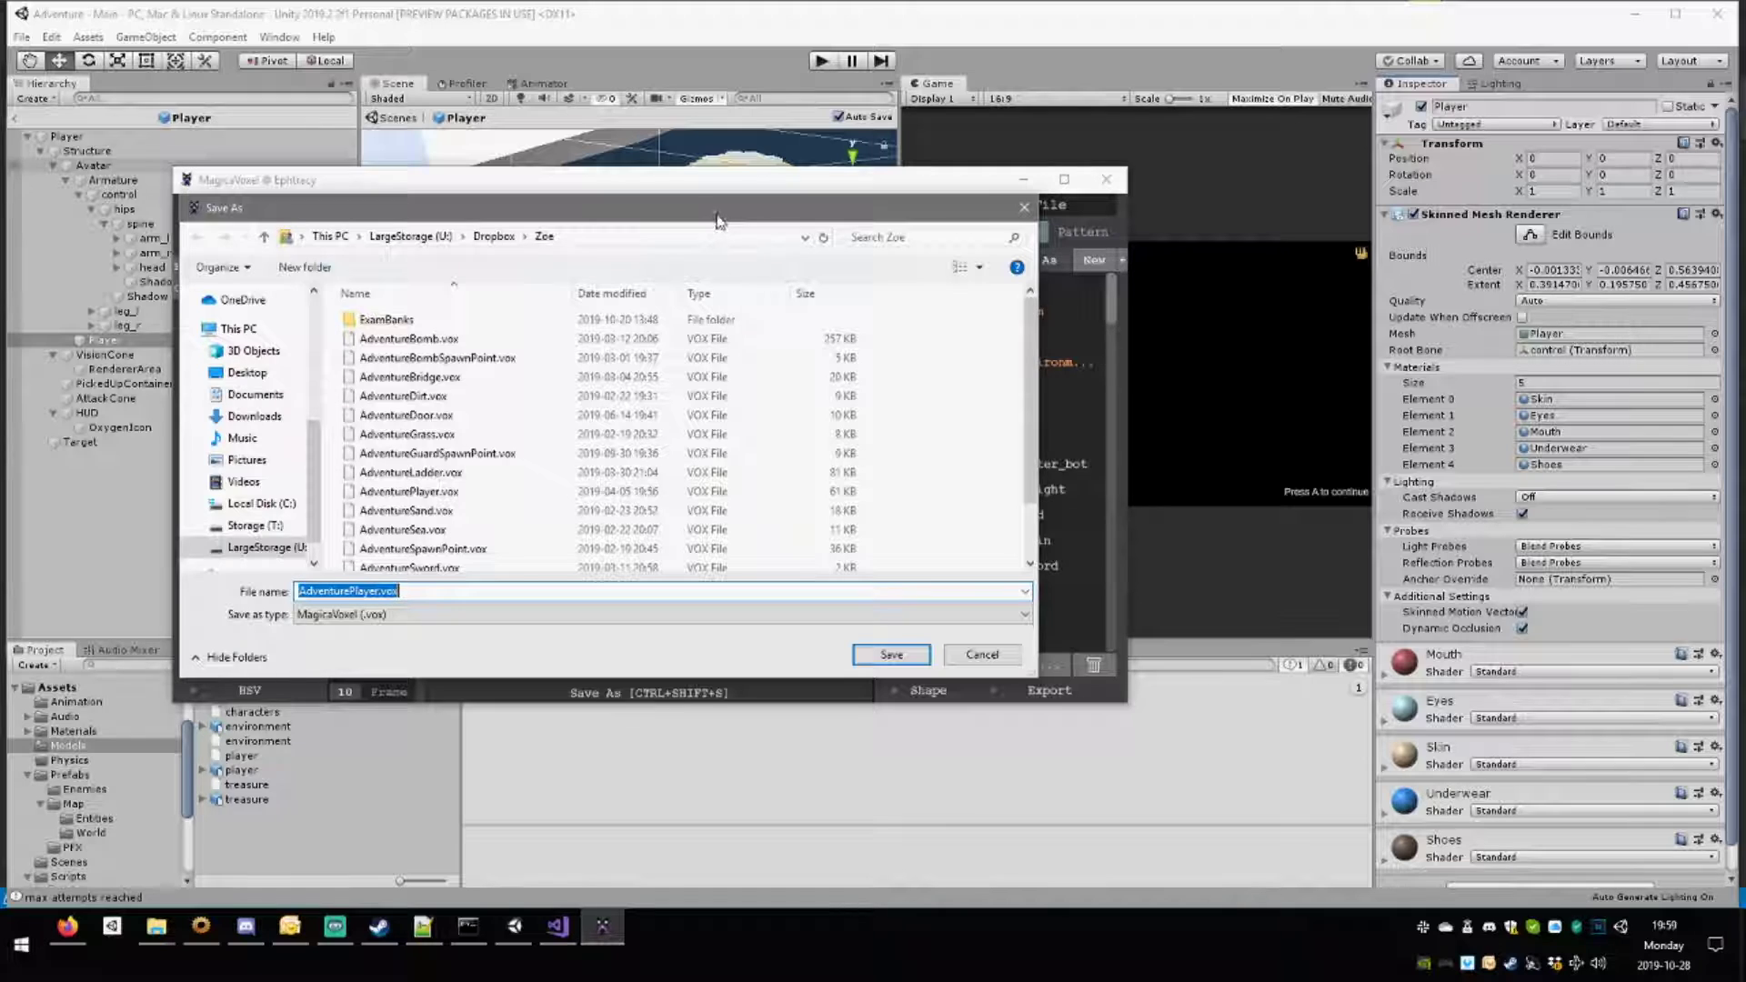
left_click_drag(718, 216, 1745, 327)
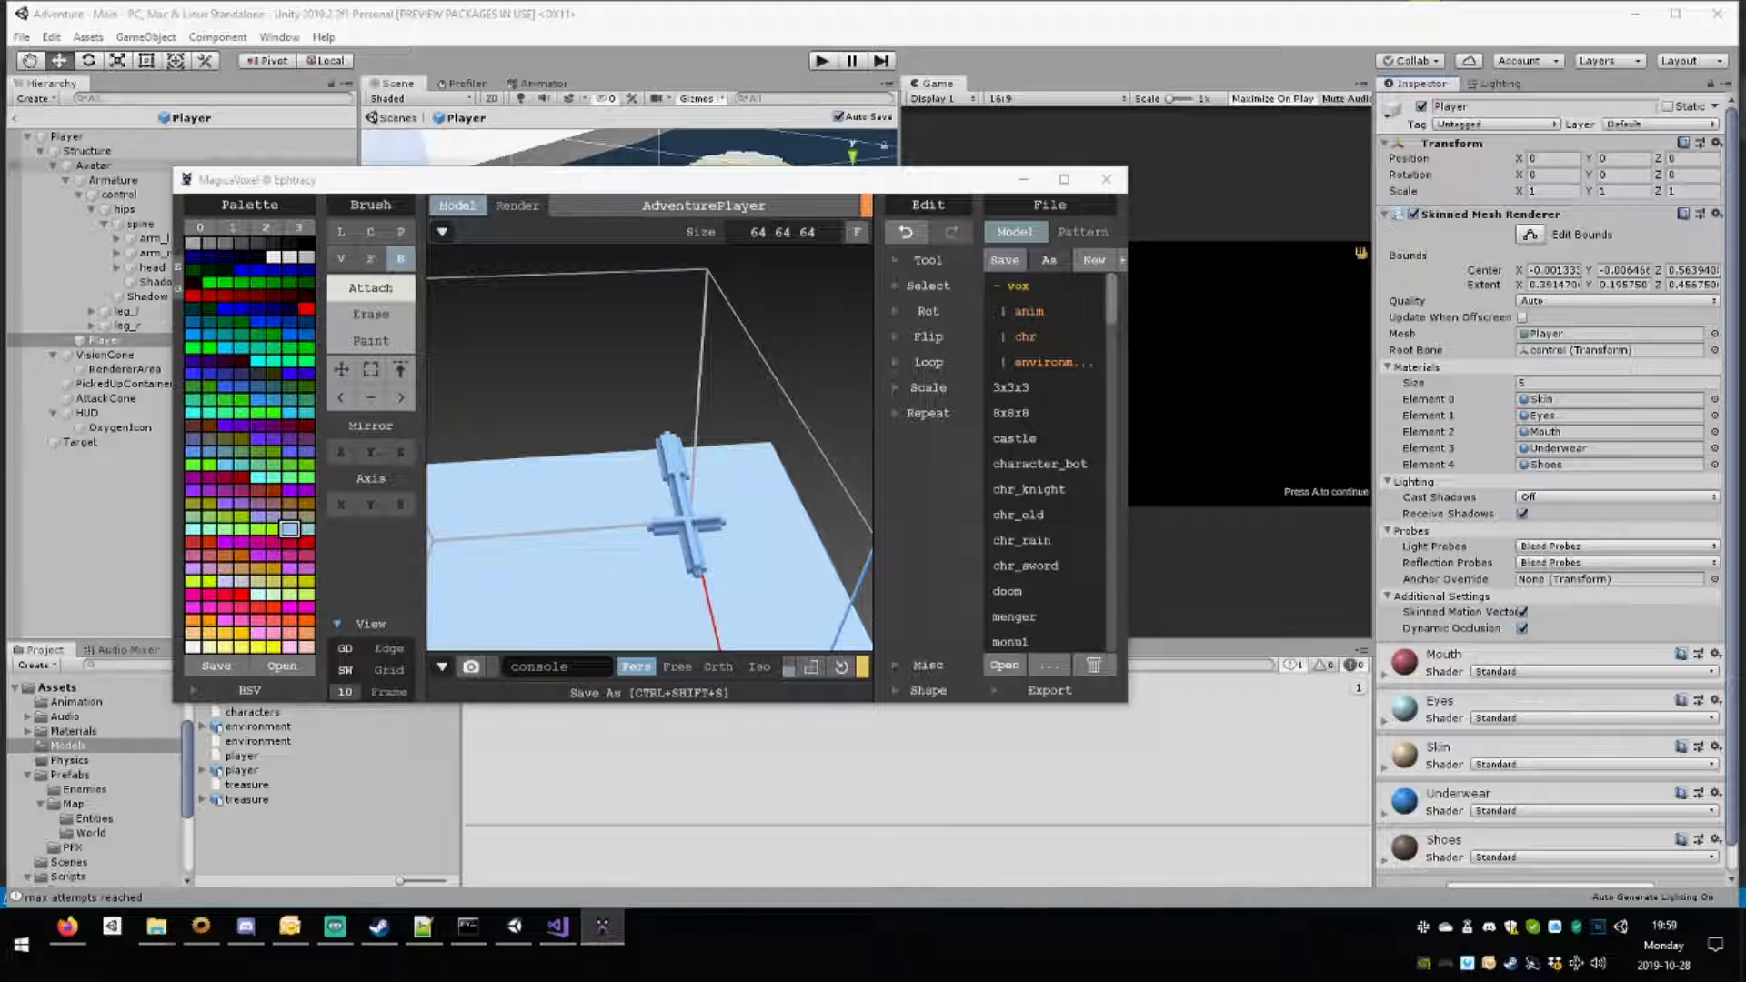
key("Return")
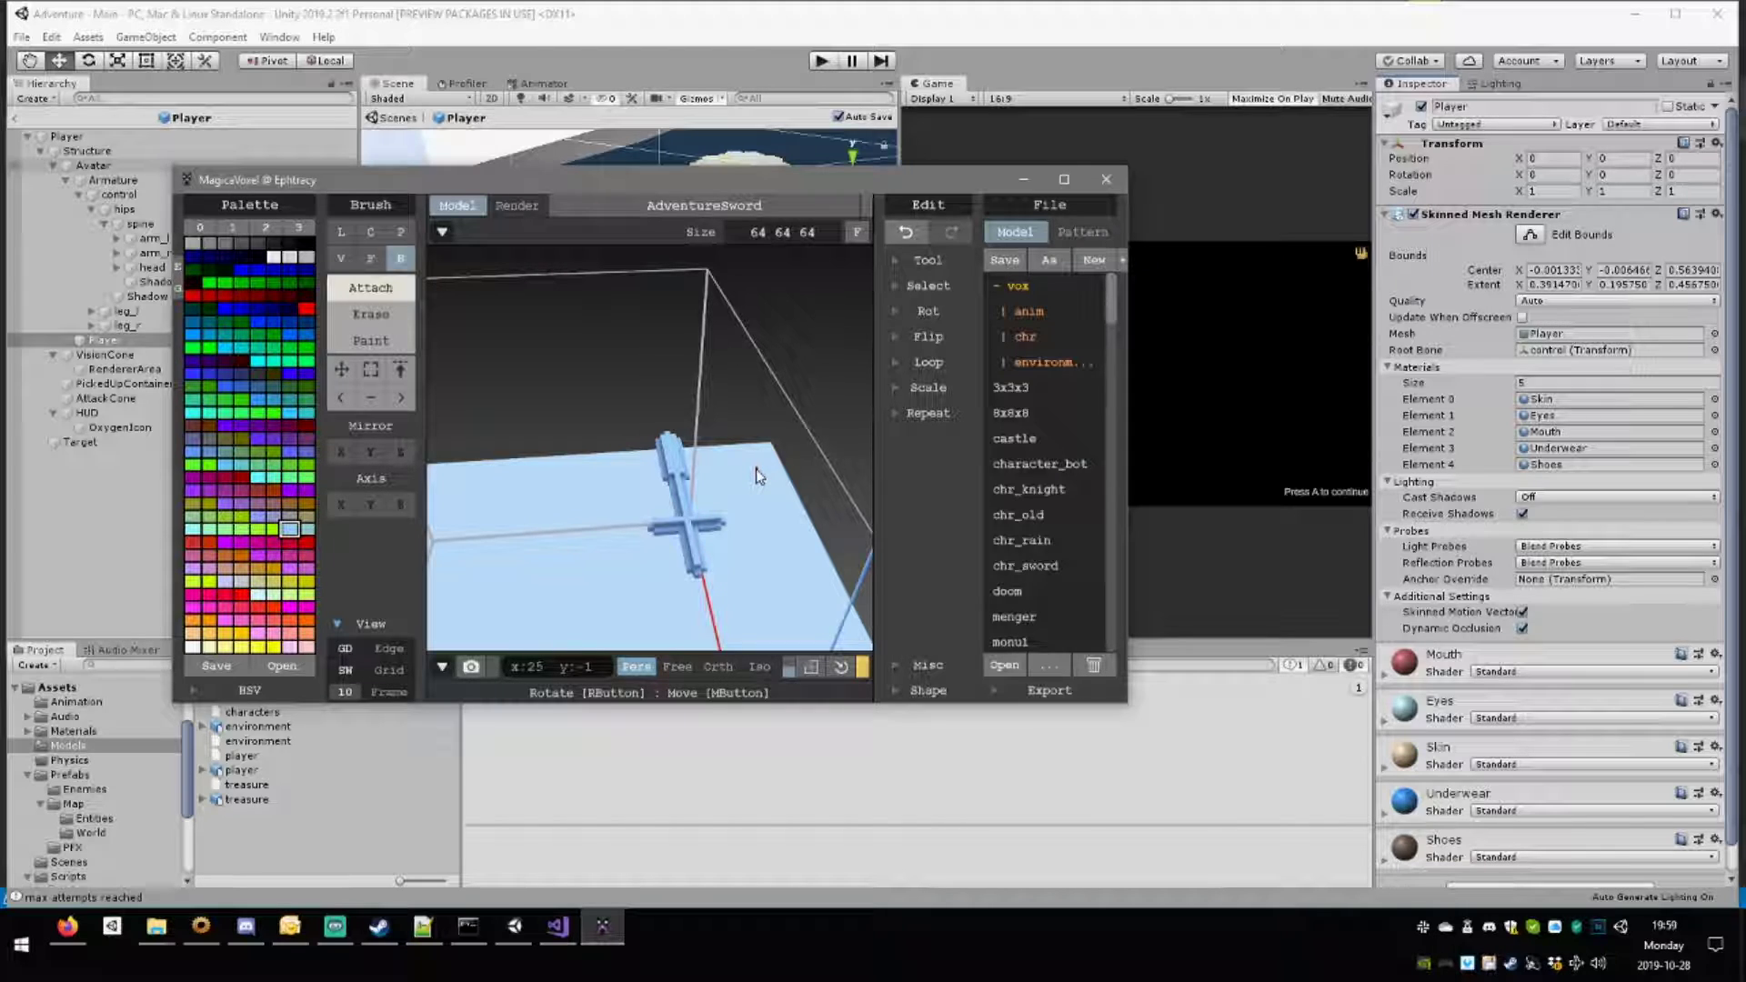
Export the AdventureSword model as a PLY mesh.
right_click_drag(762, 478, 855, 545)
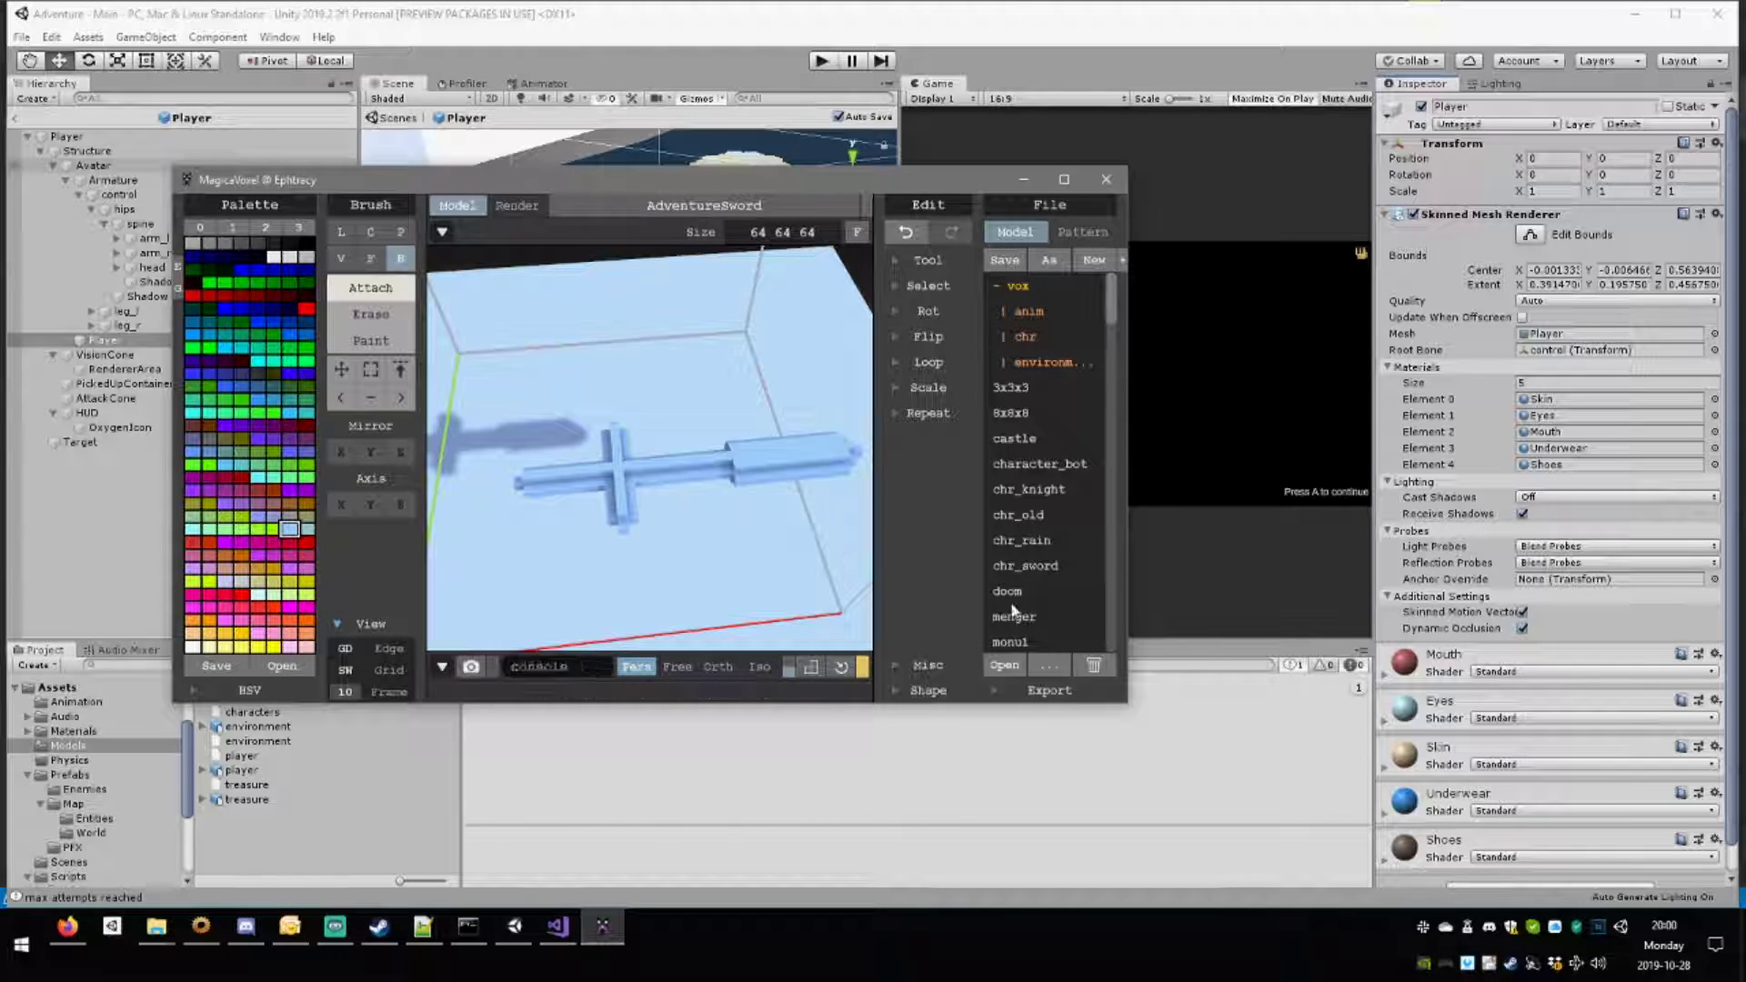
left_click(1049, 690)
left_click(1053, 641)
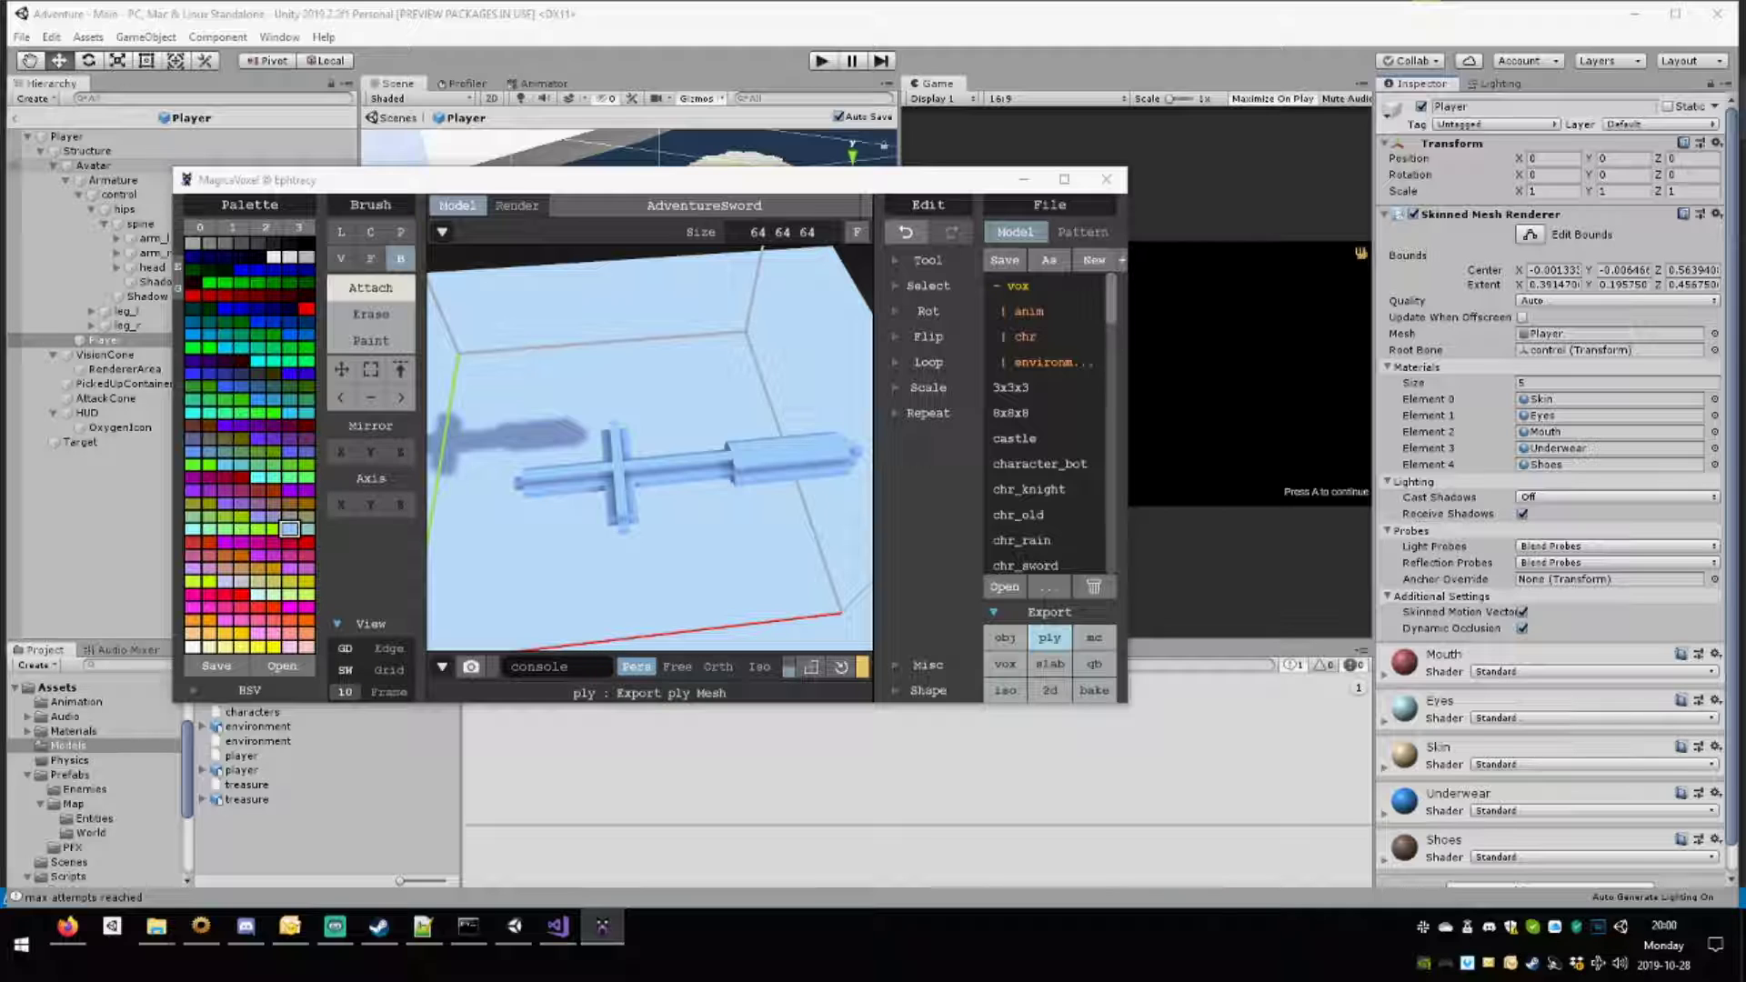
left_click(602, 927)
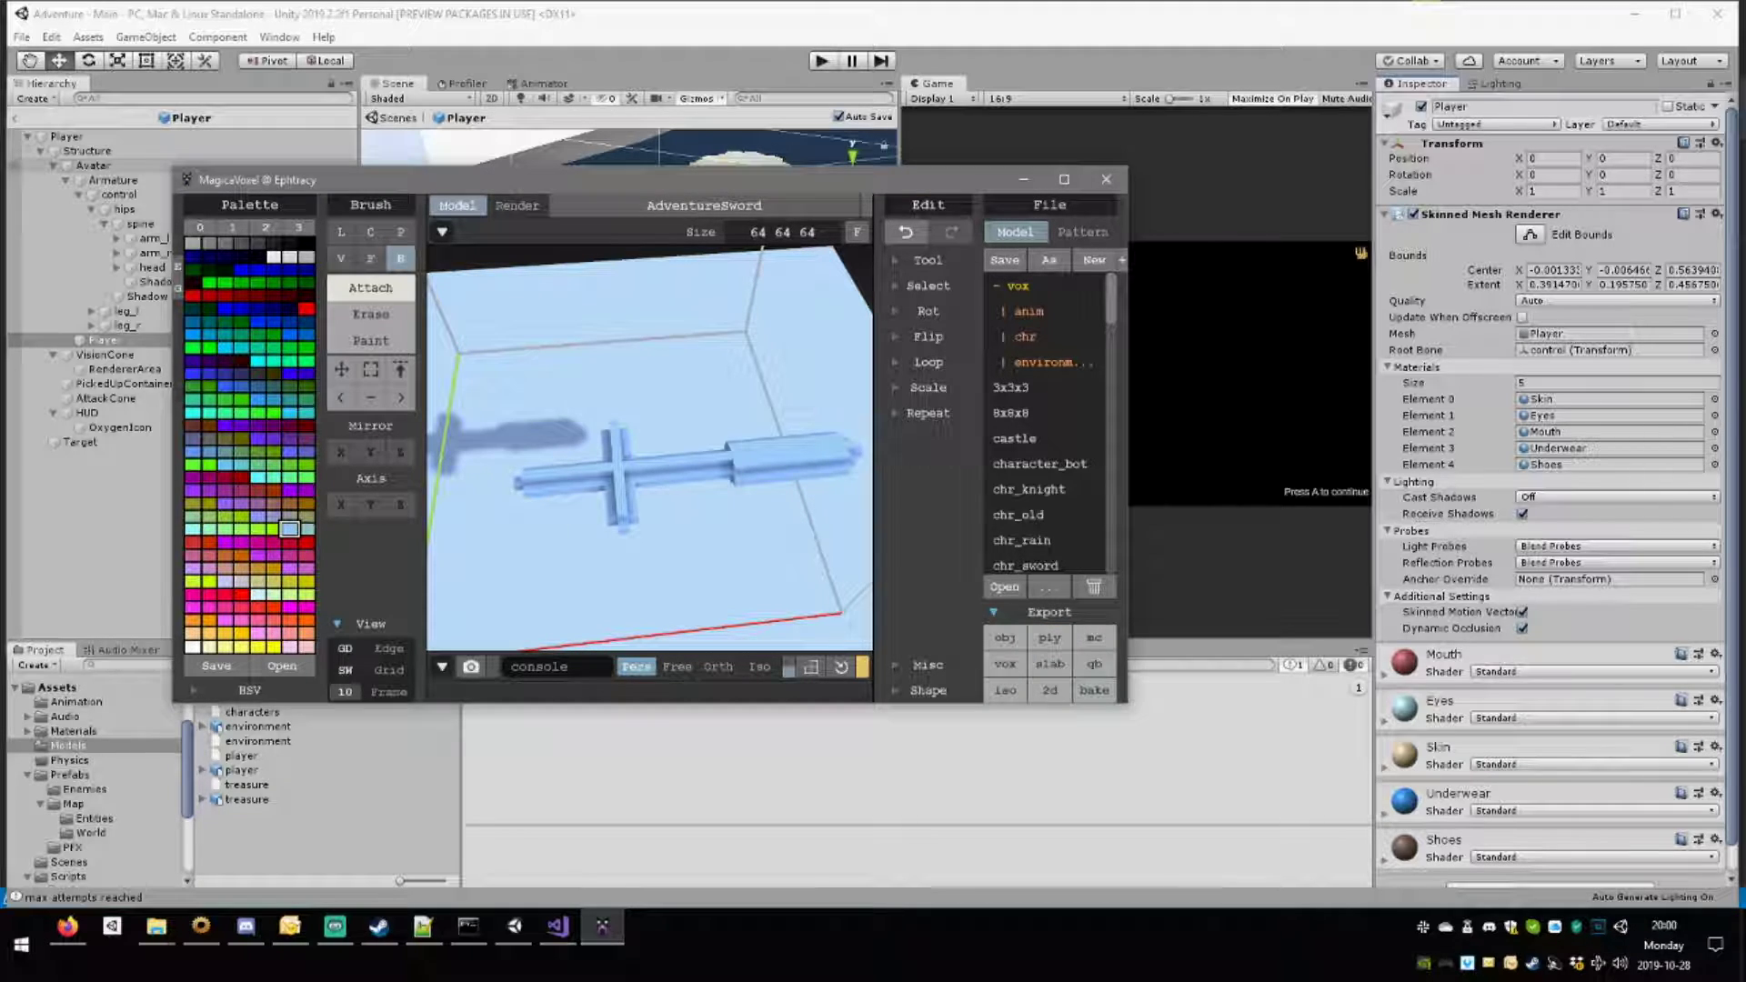
Open the player model from the Unity project's Models folder in Blender.
left_click(326, 833)
double_click(238, 771)
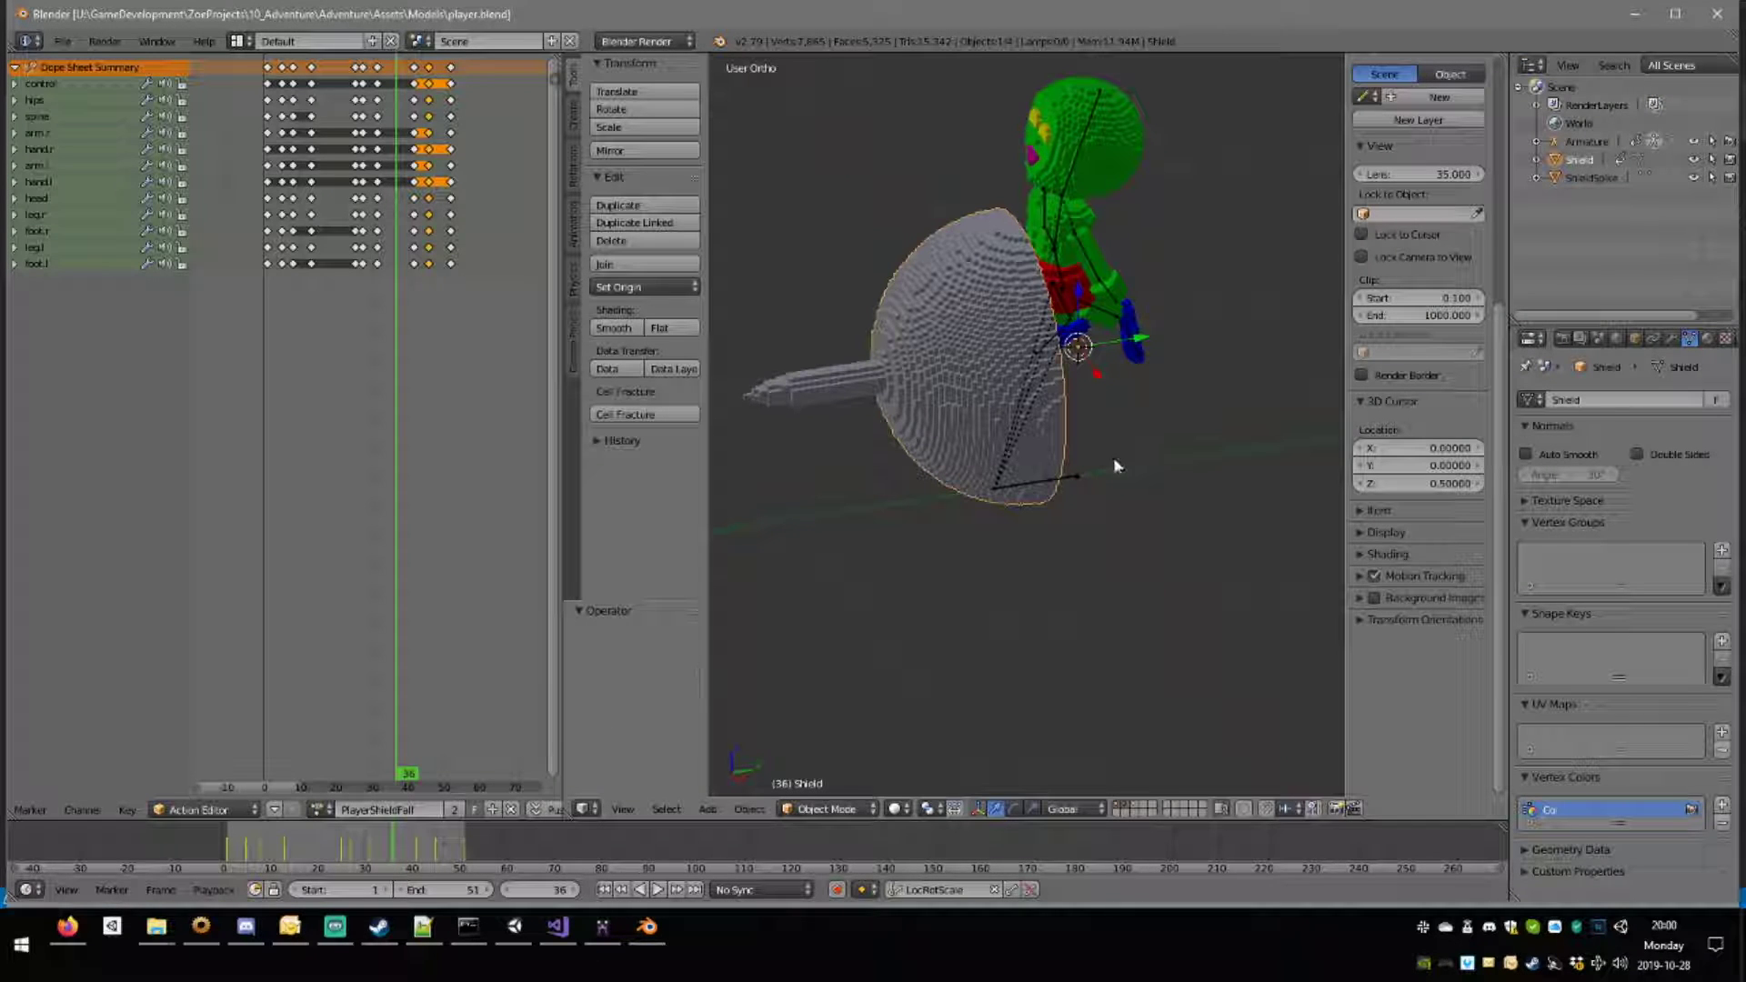
key("g")
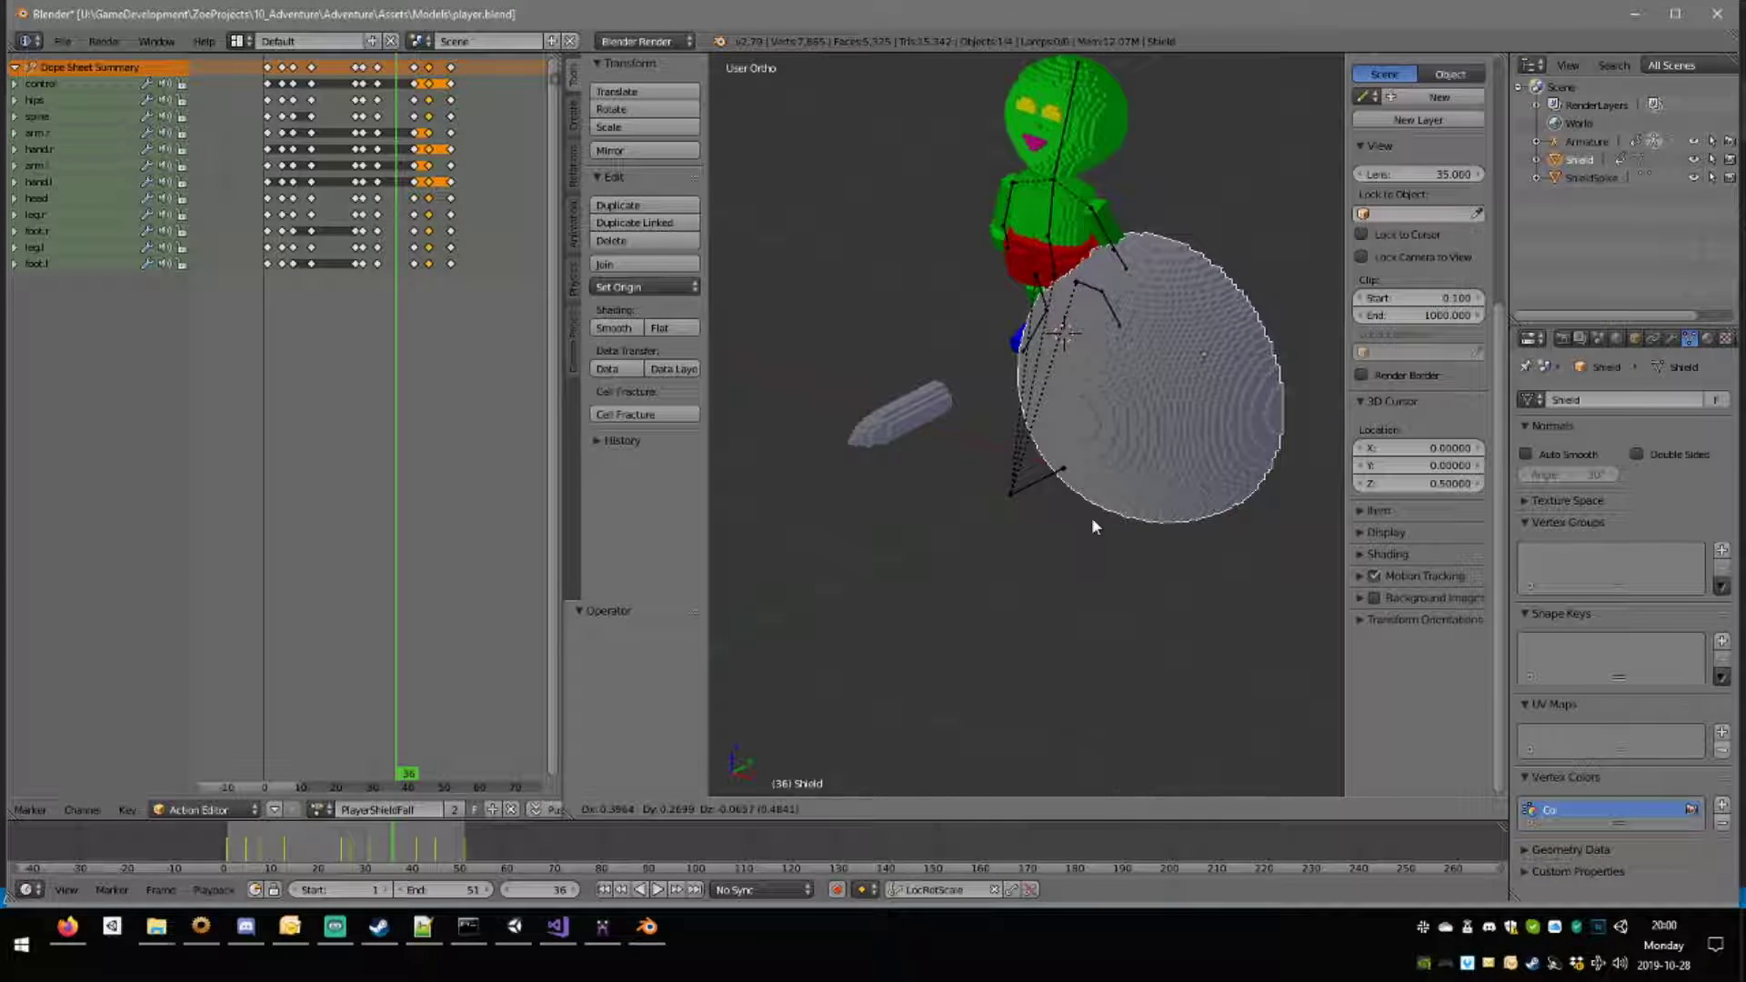
key("Escape")
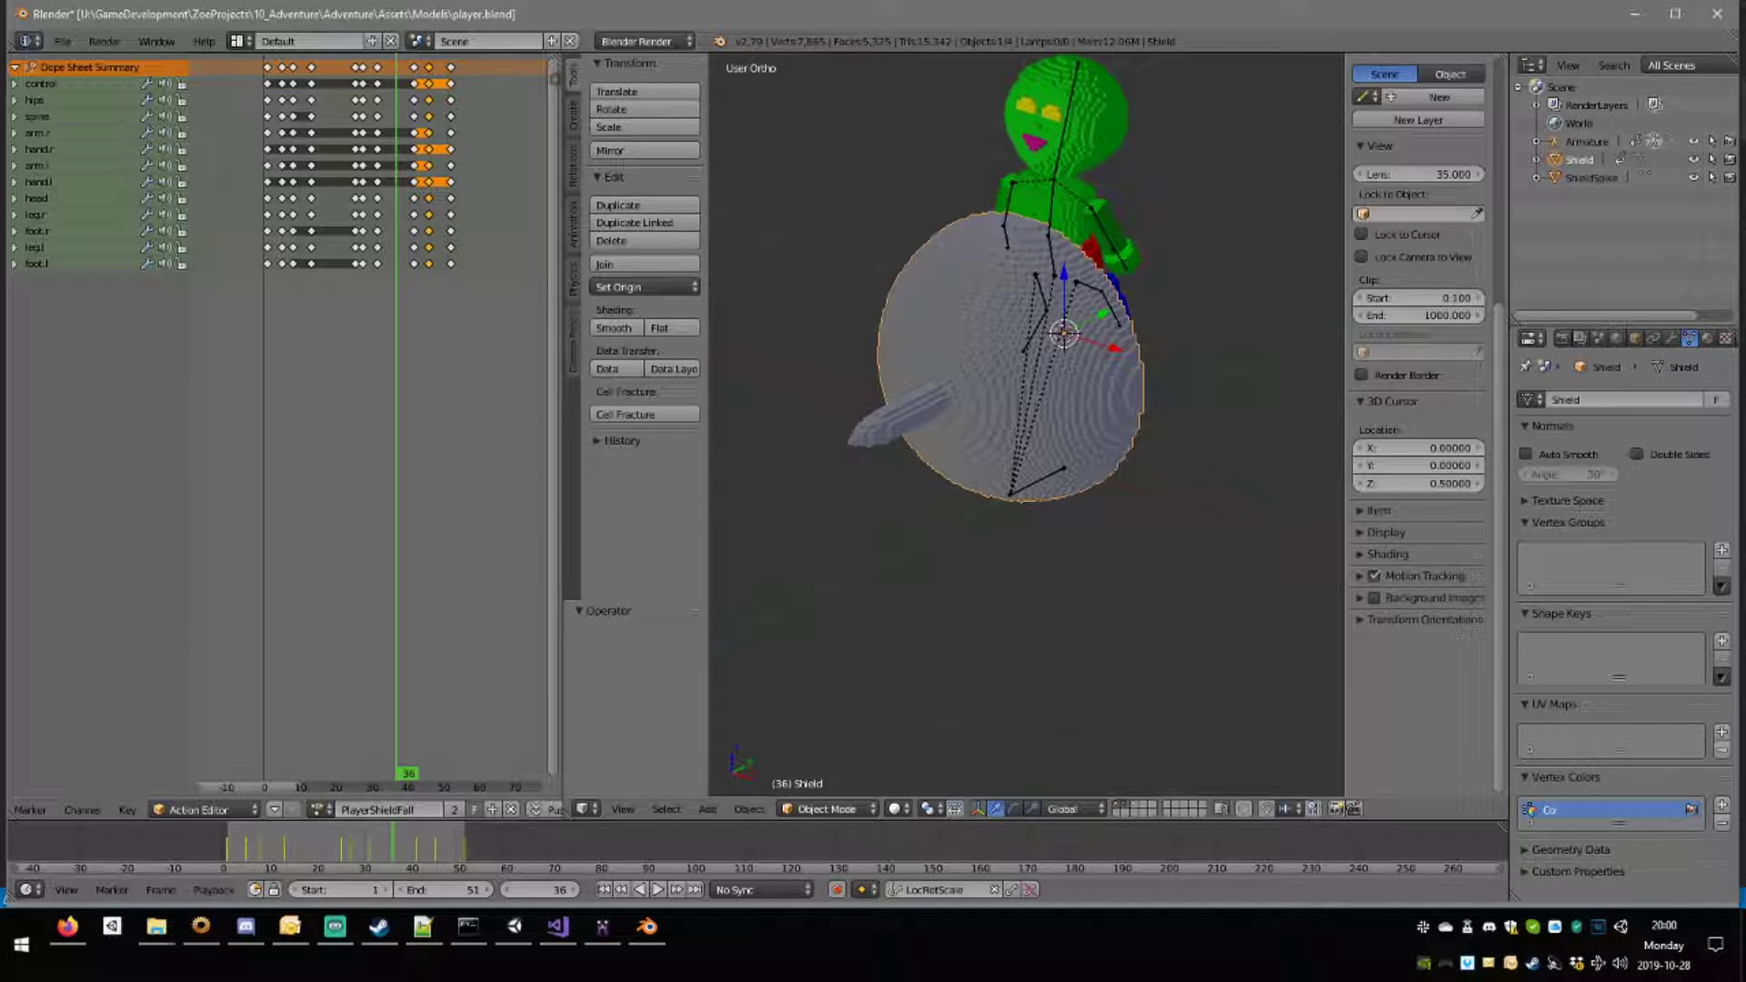
Import the Stanford PLY file AdventureSword.ply from the Zoe folder into the player scene.
left_click(62, 41)
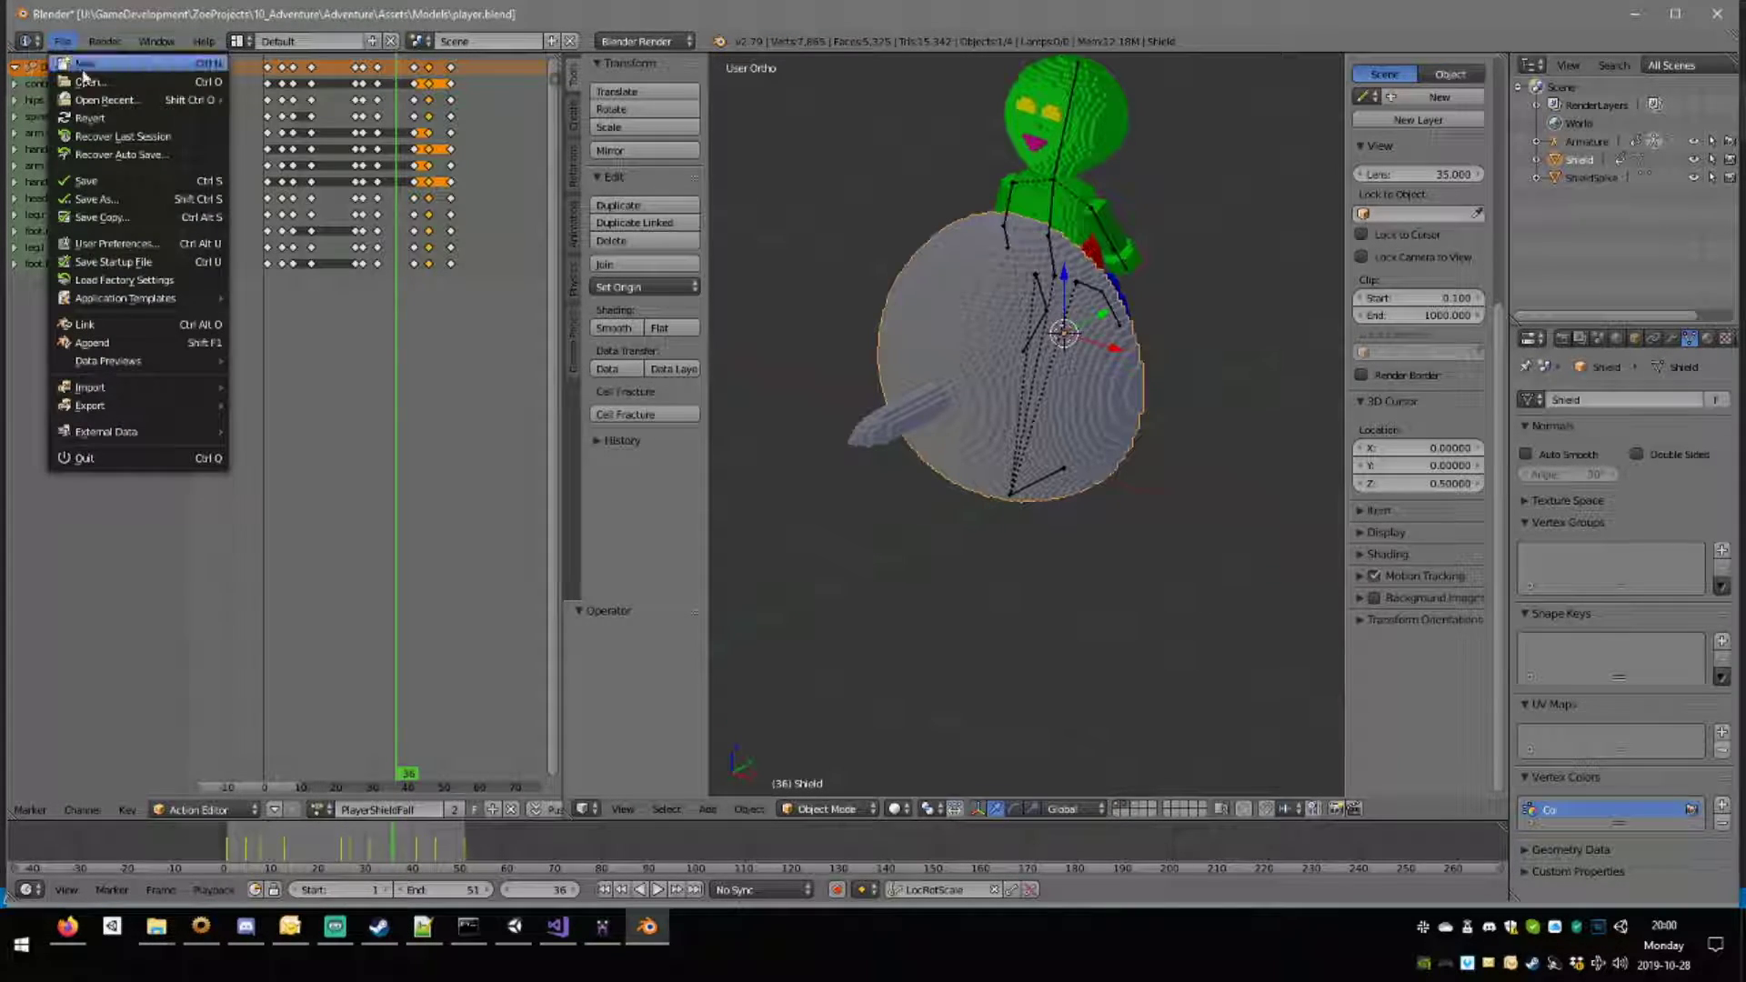
key("Escape")
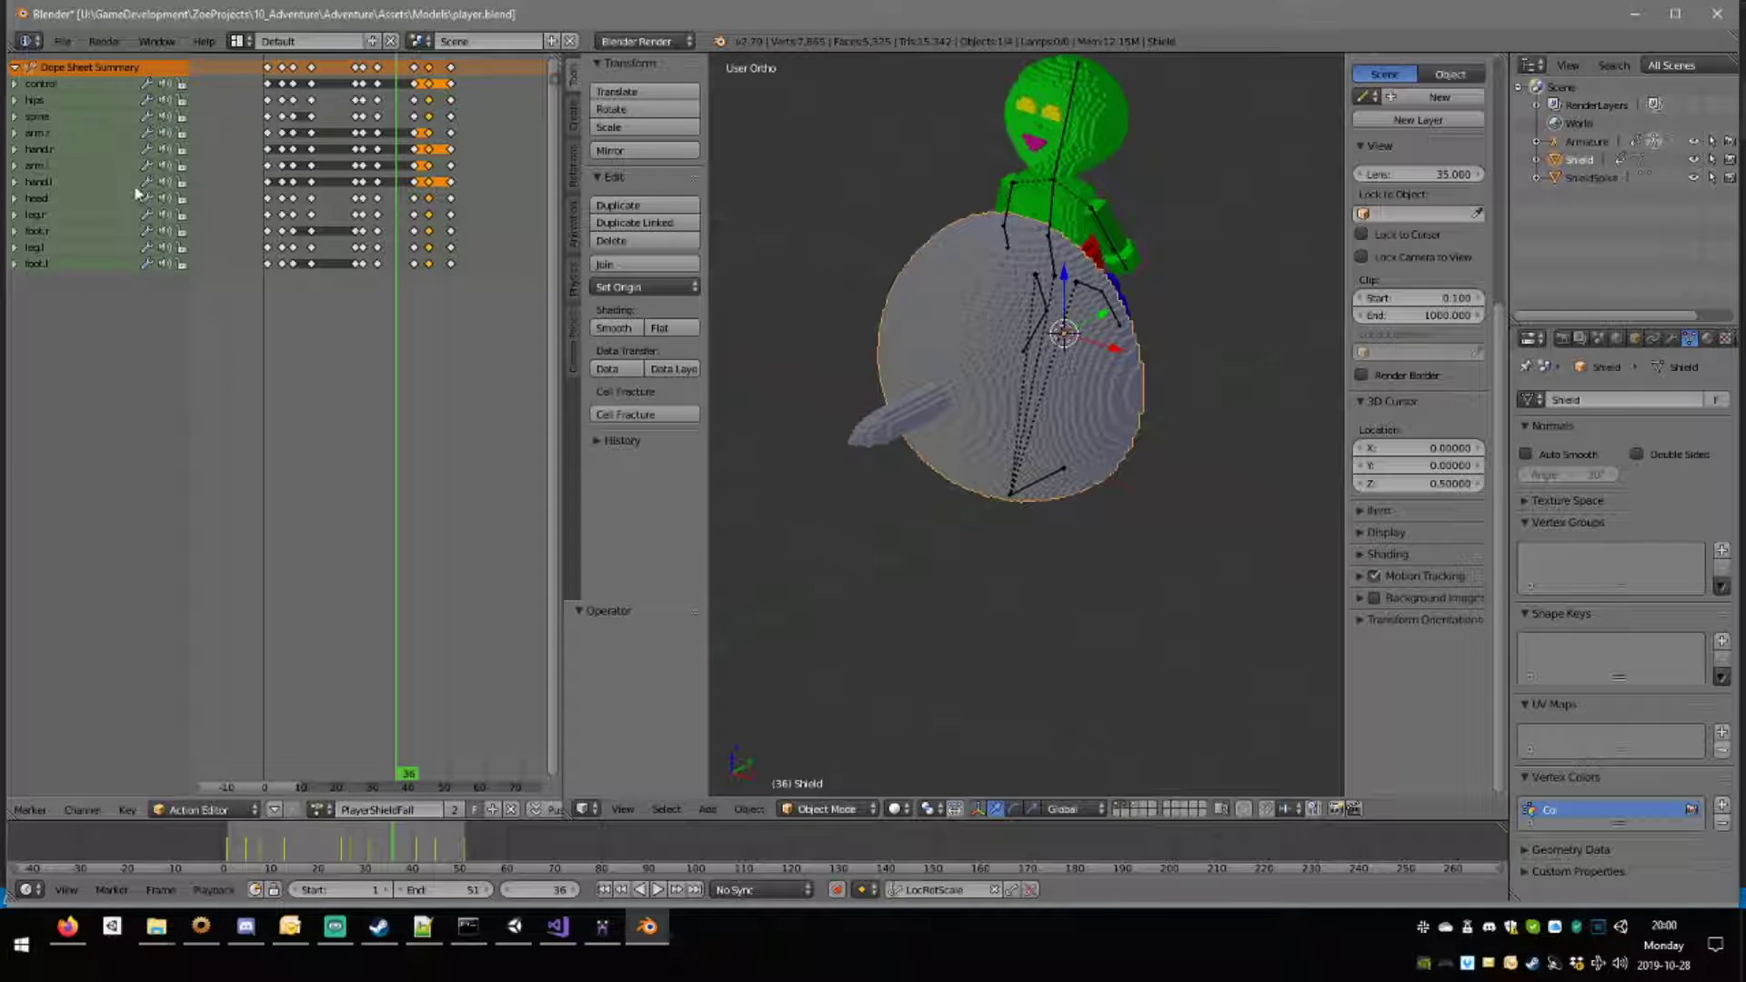
left_click(62, 41)
mouse_move(145, 408)
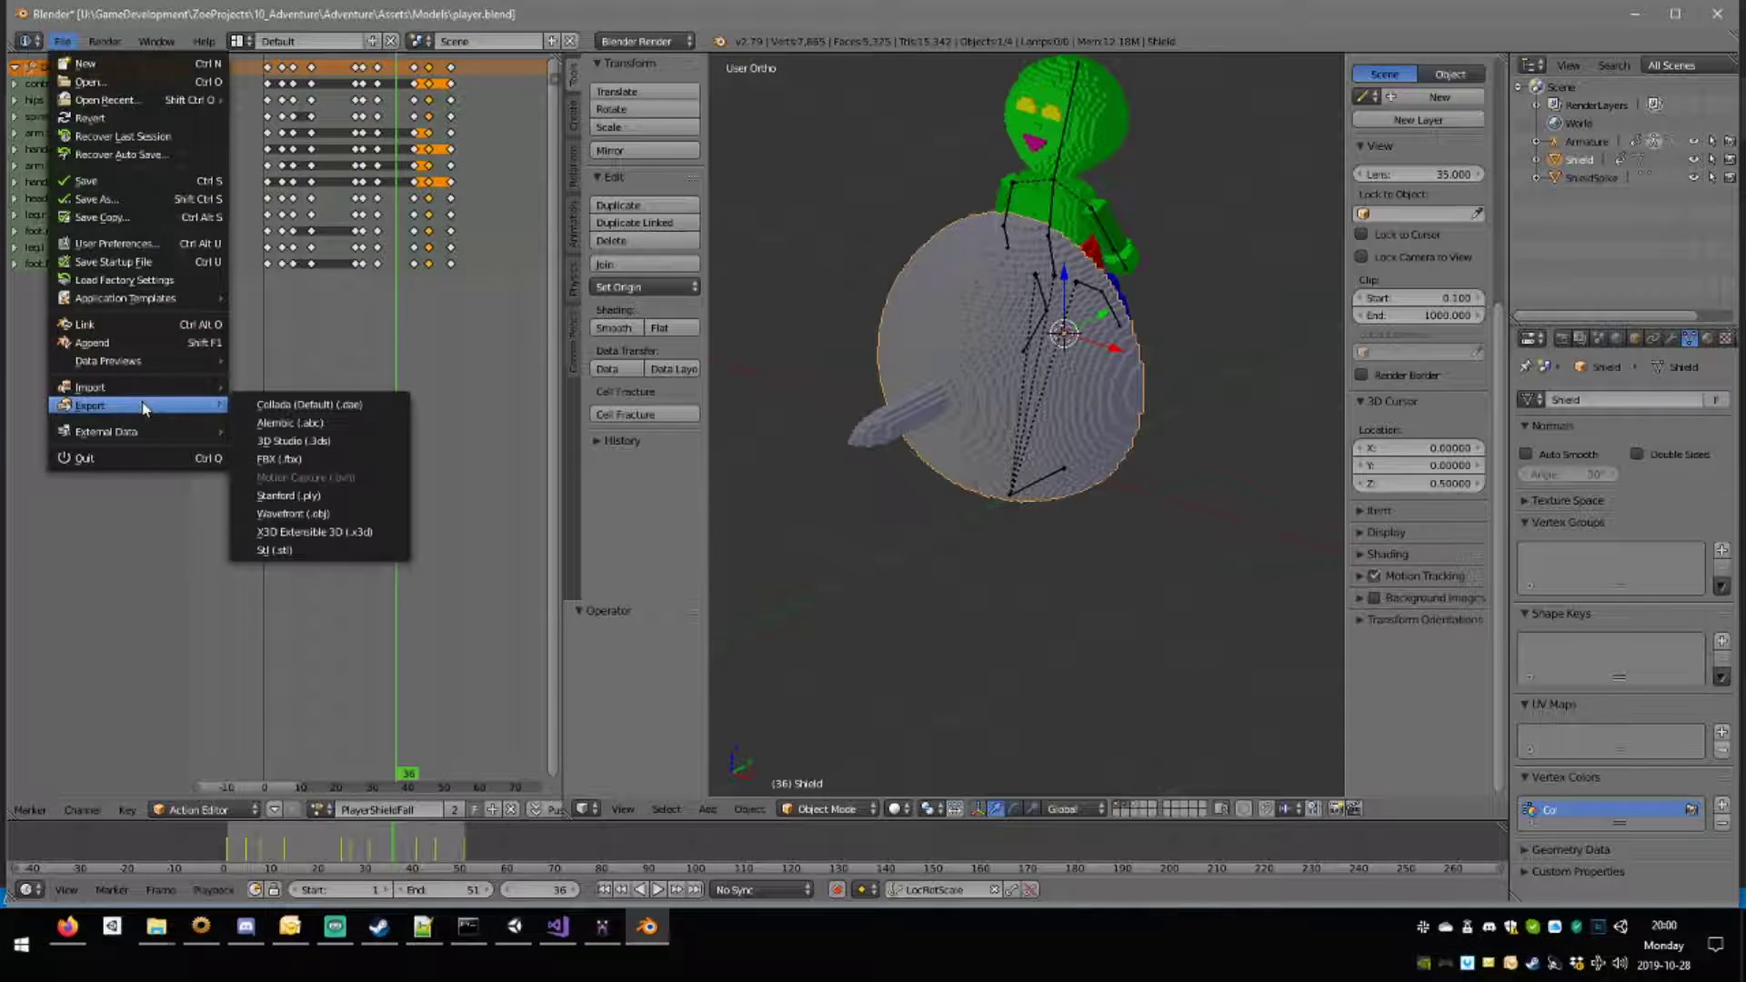
mouse_move(191, 389)
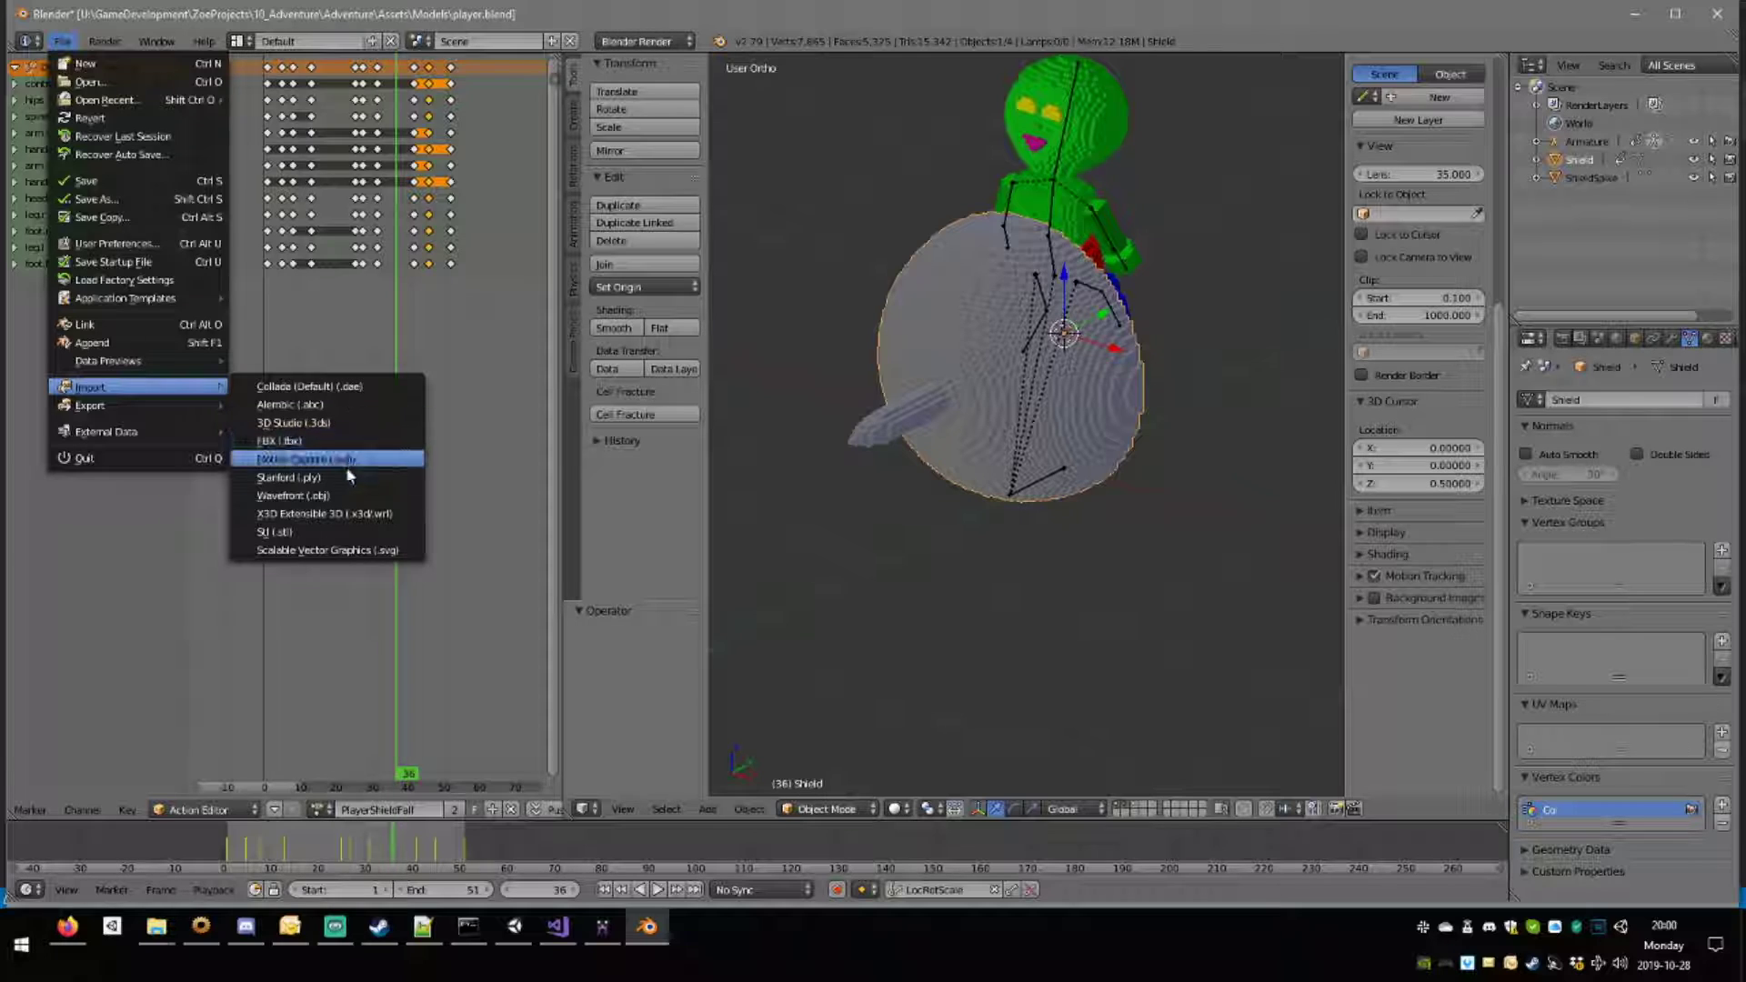
left_click(289, 477)
double_click(334, 350)
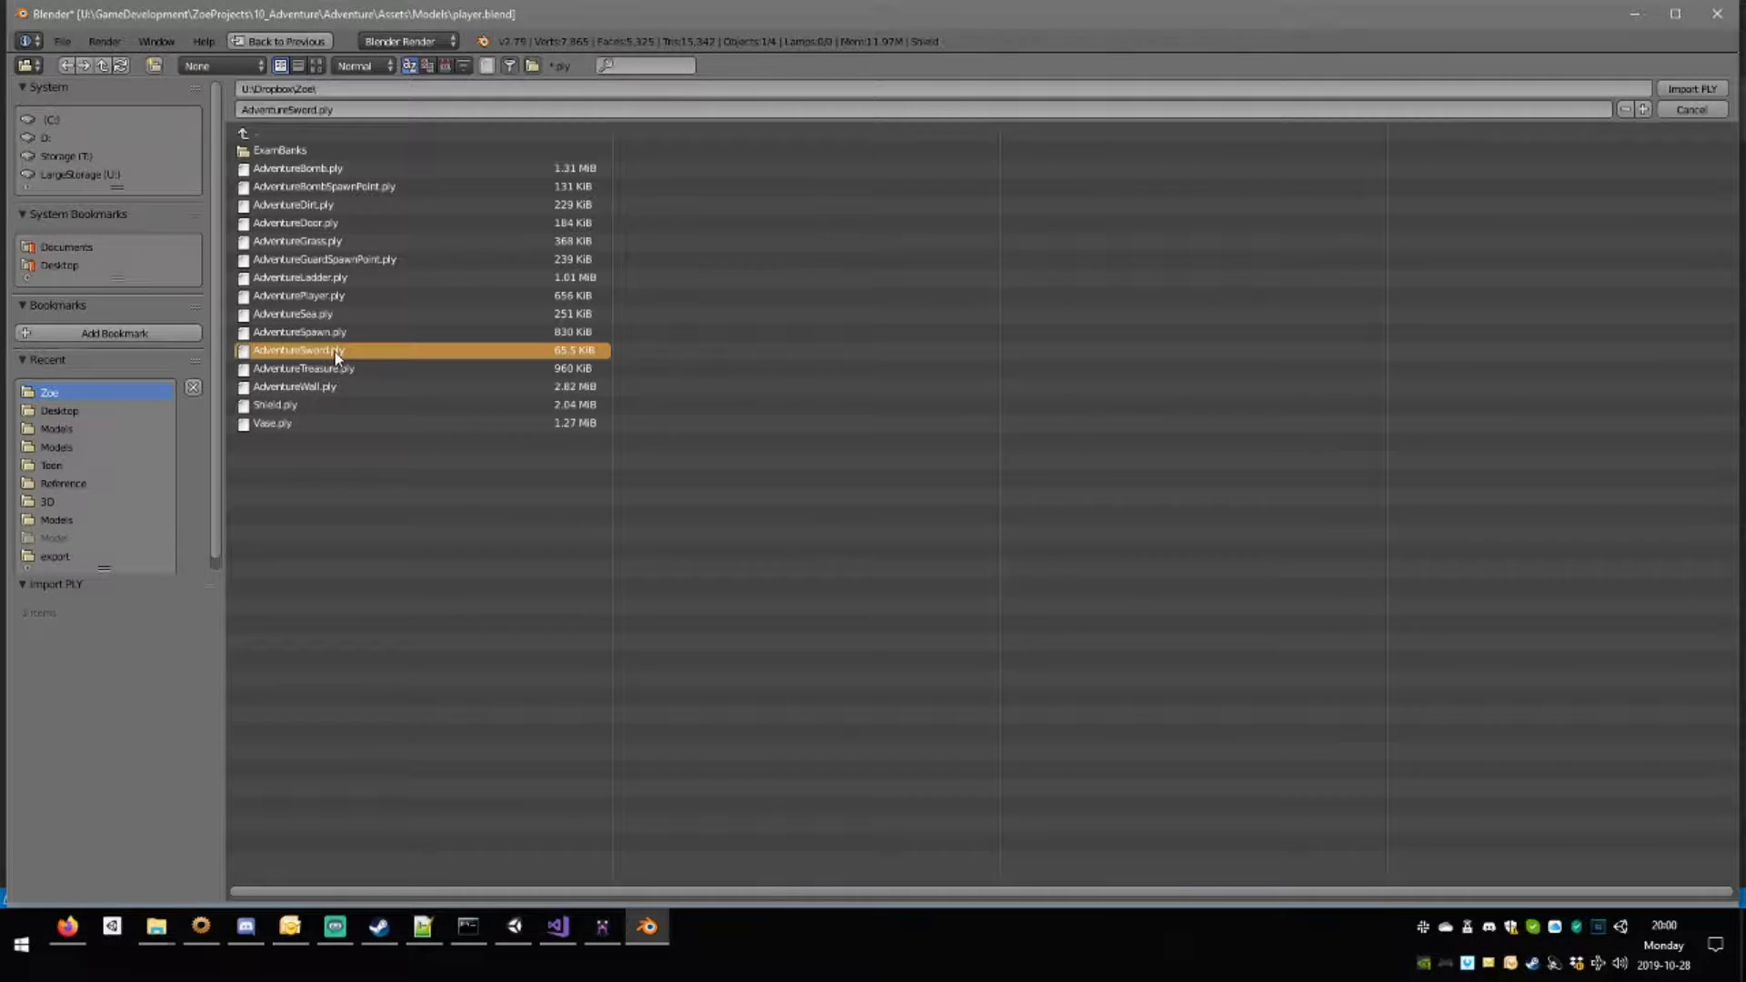
Divide the imported sword's X and Y dimensions by 64.
scroll(932, 526, "down", 20)
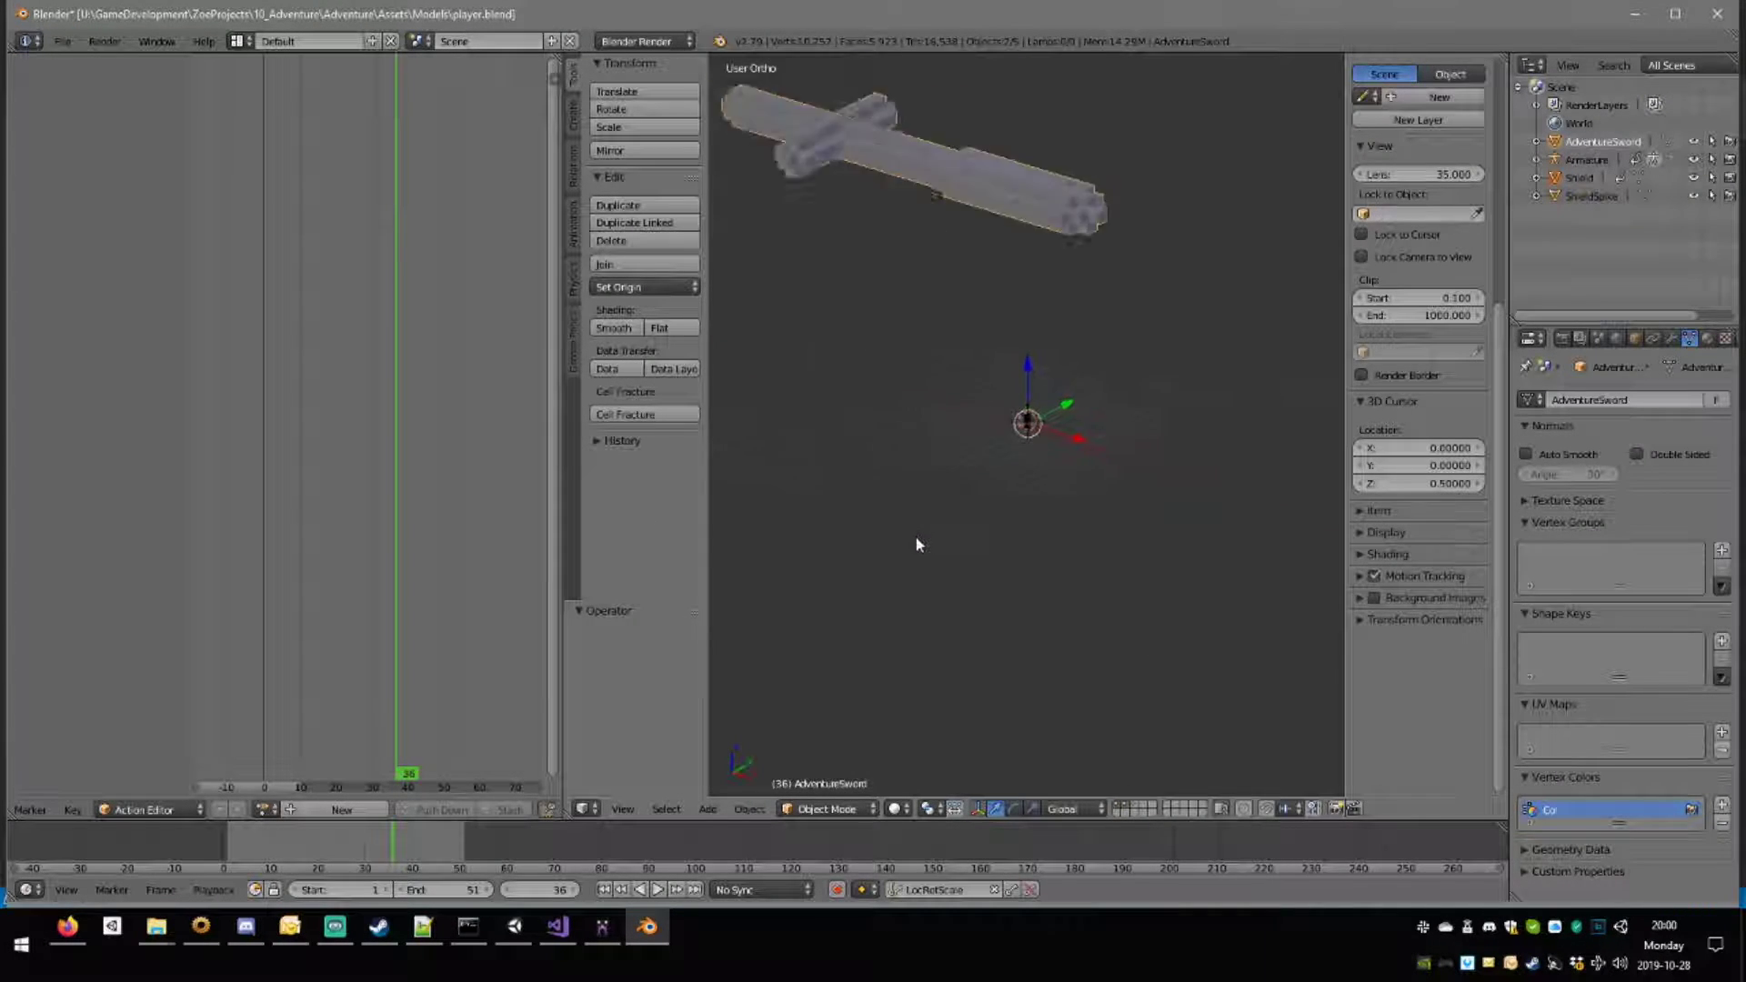
middle_click_drag(1090, 502, 1044, 525)
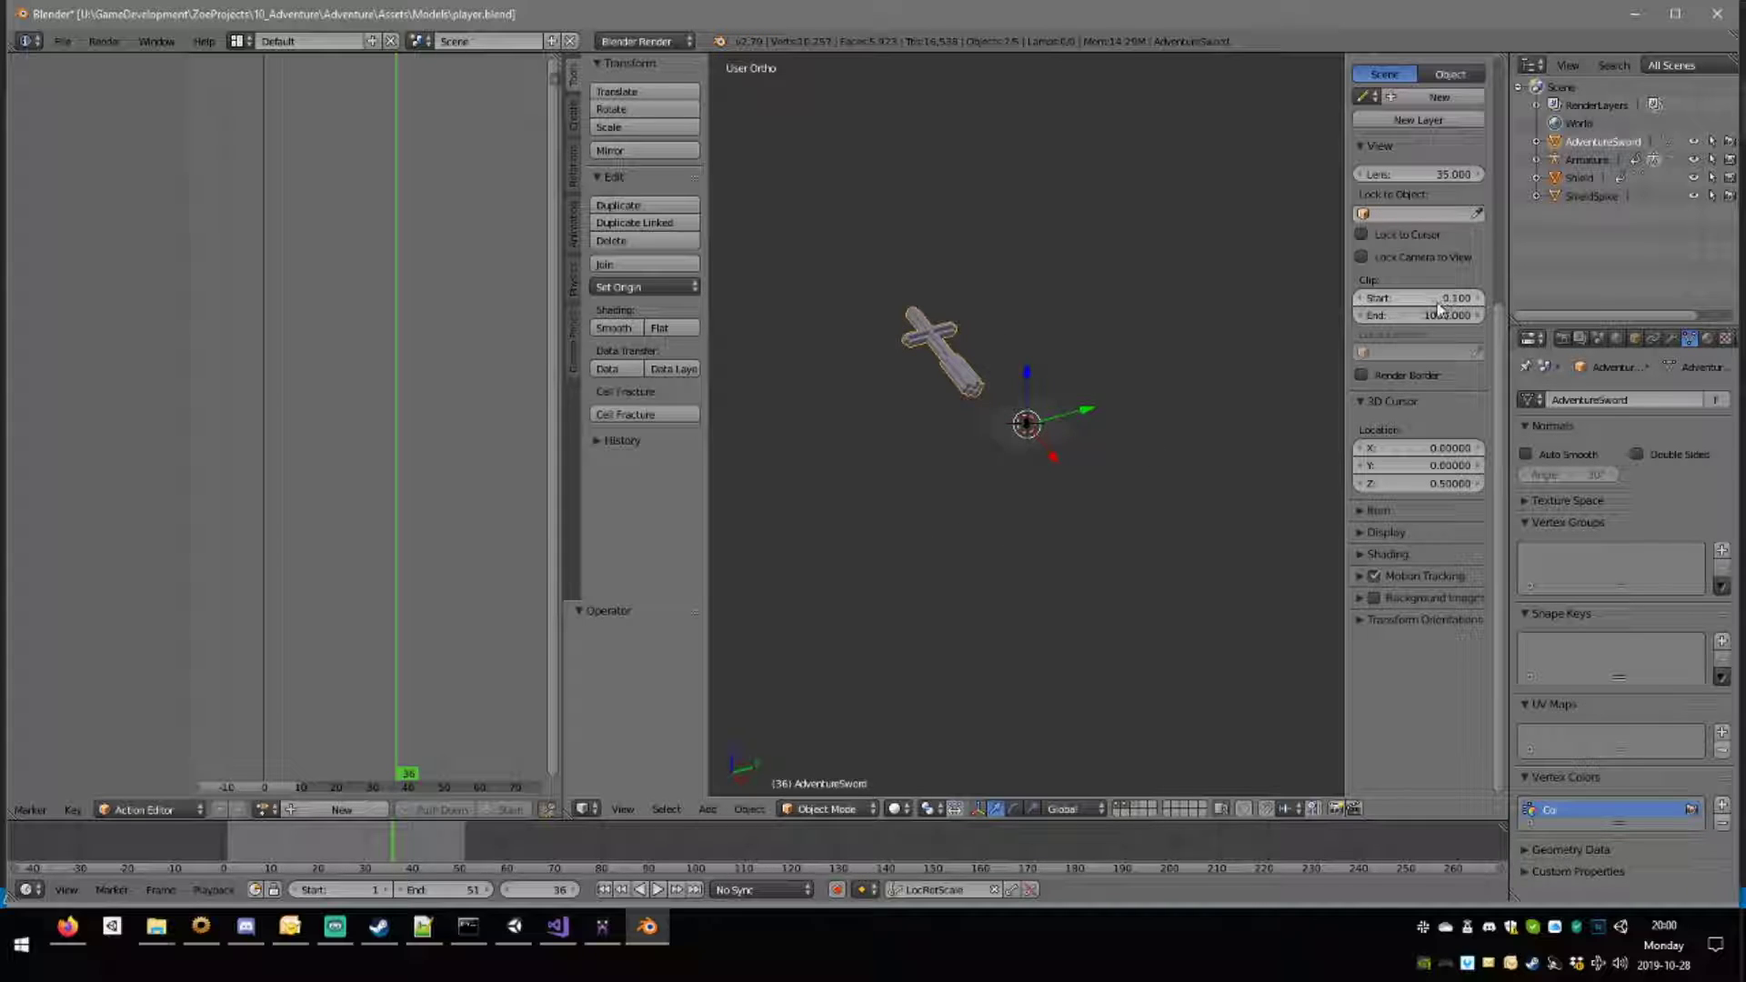
left_click(601, 928)
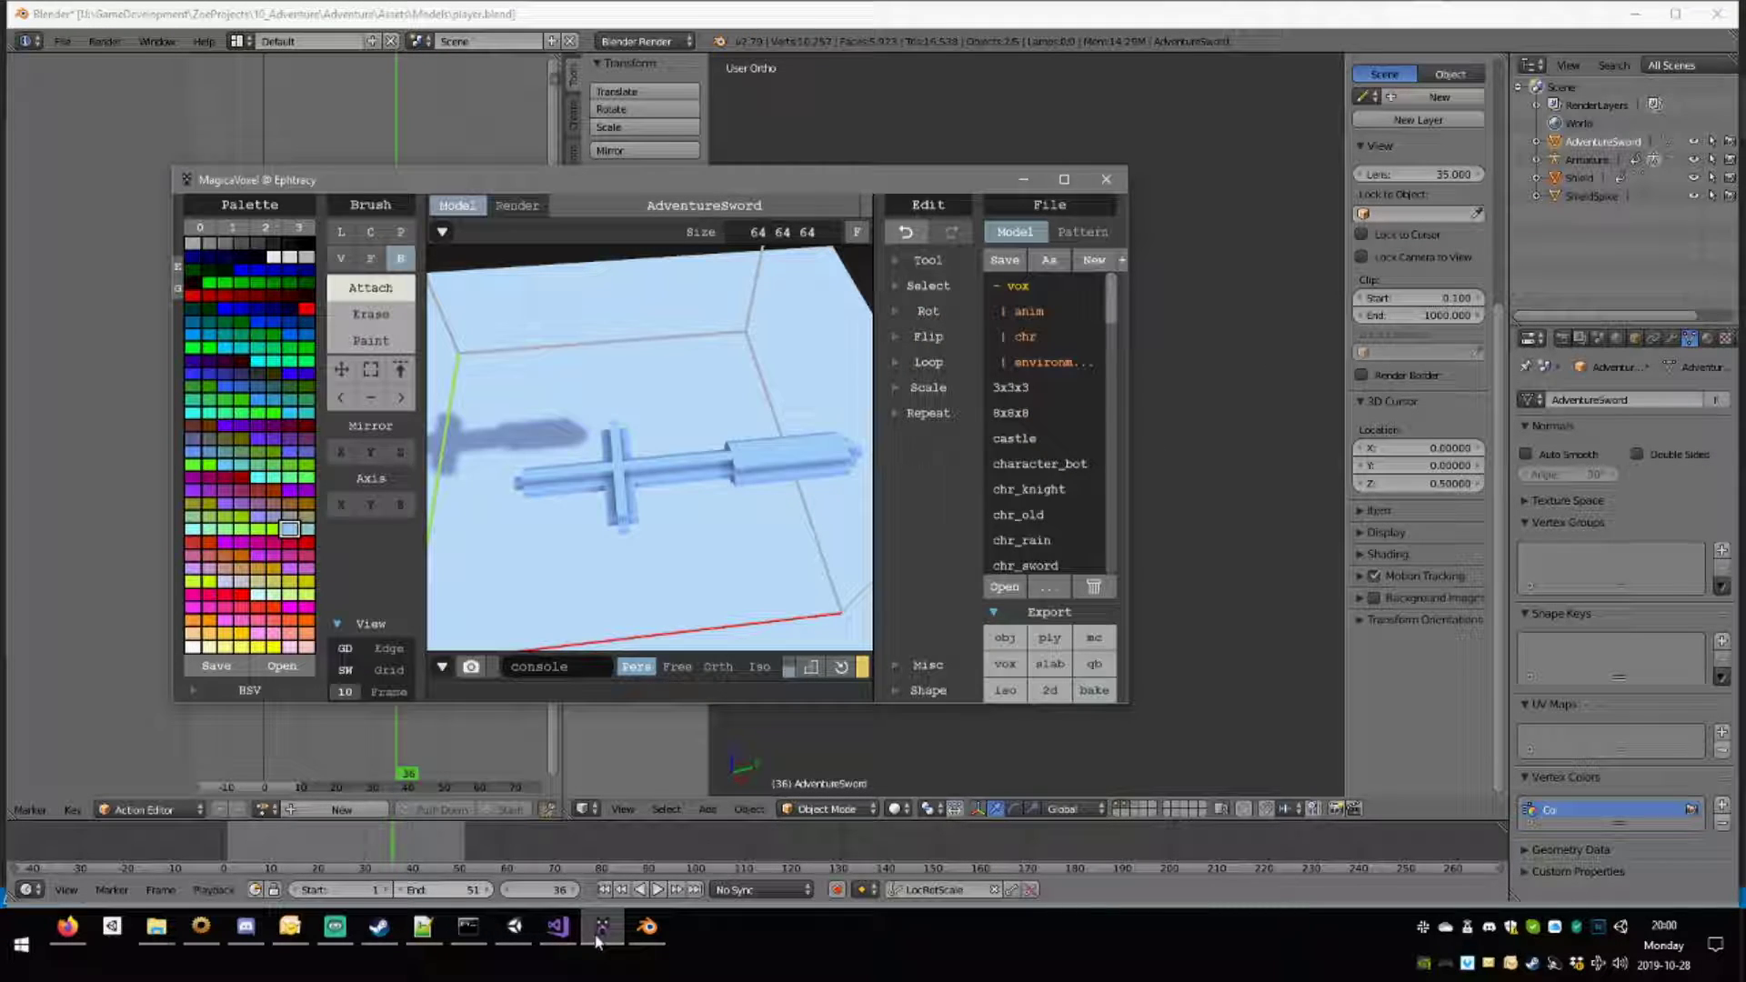
left_click(642, 943)
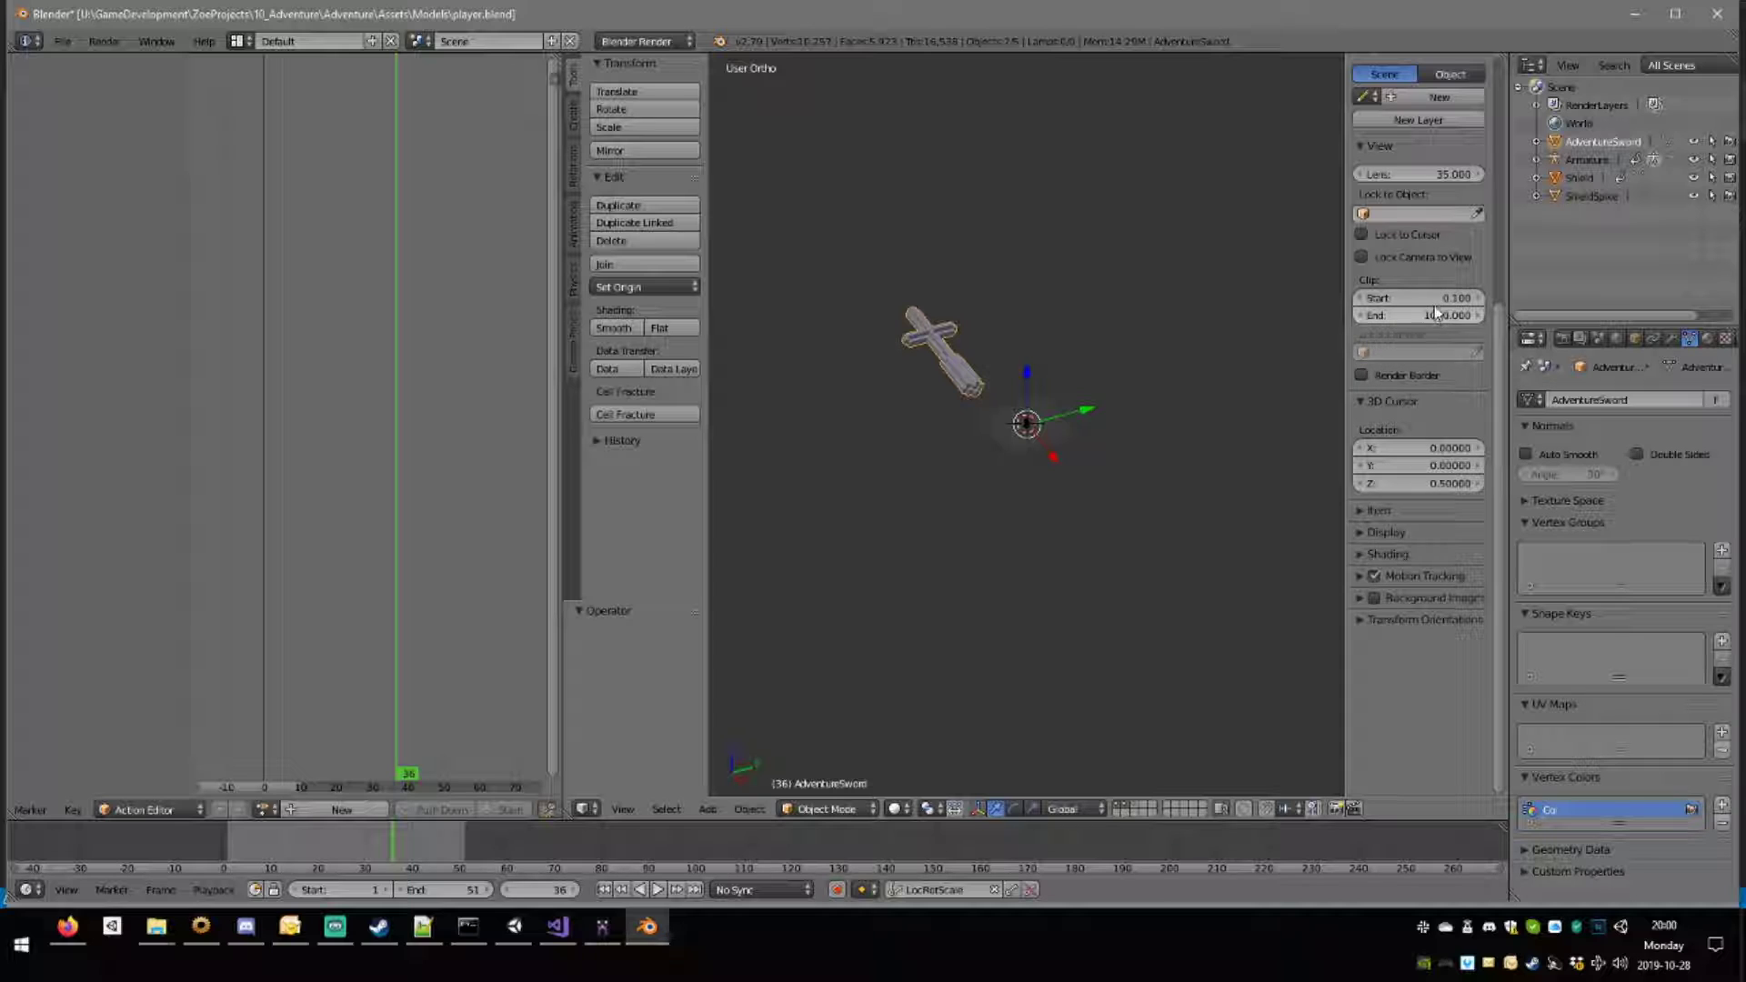
scroll(1430, 300, "up", 5)
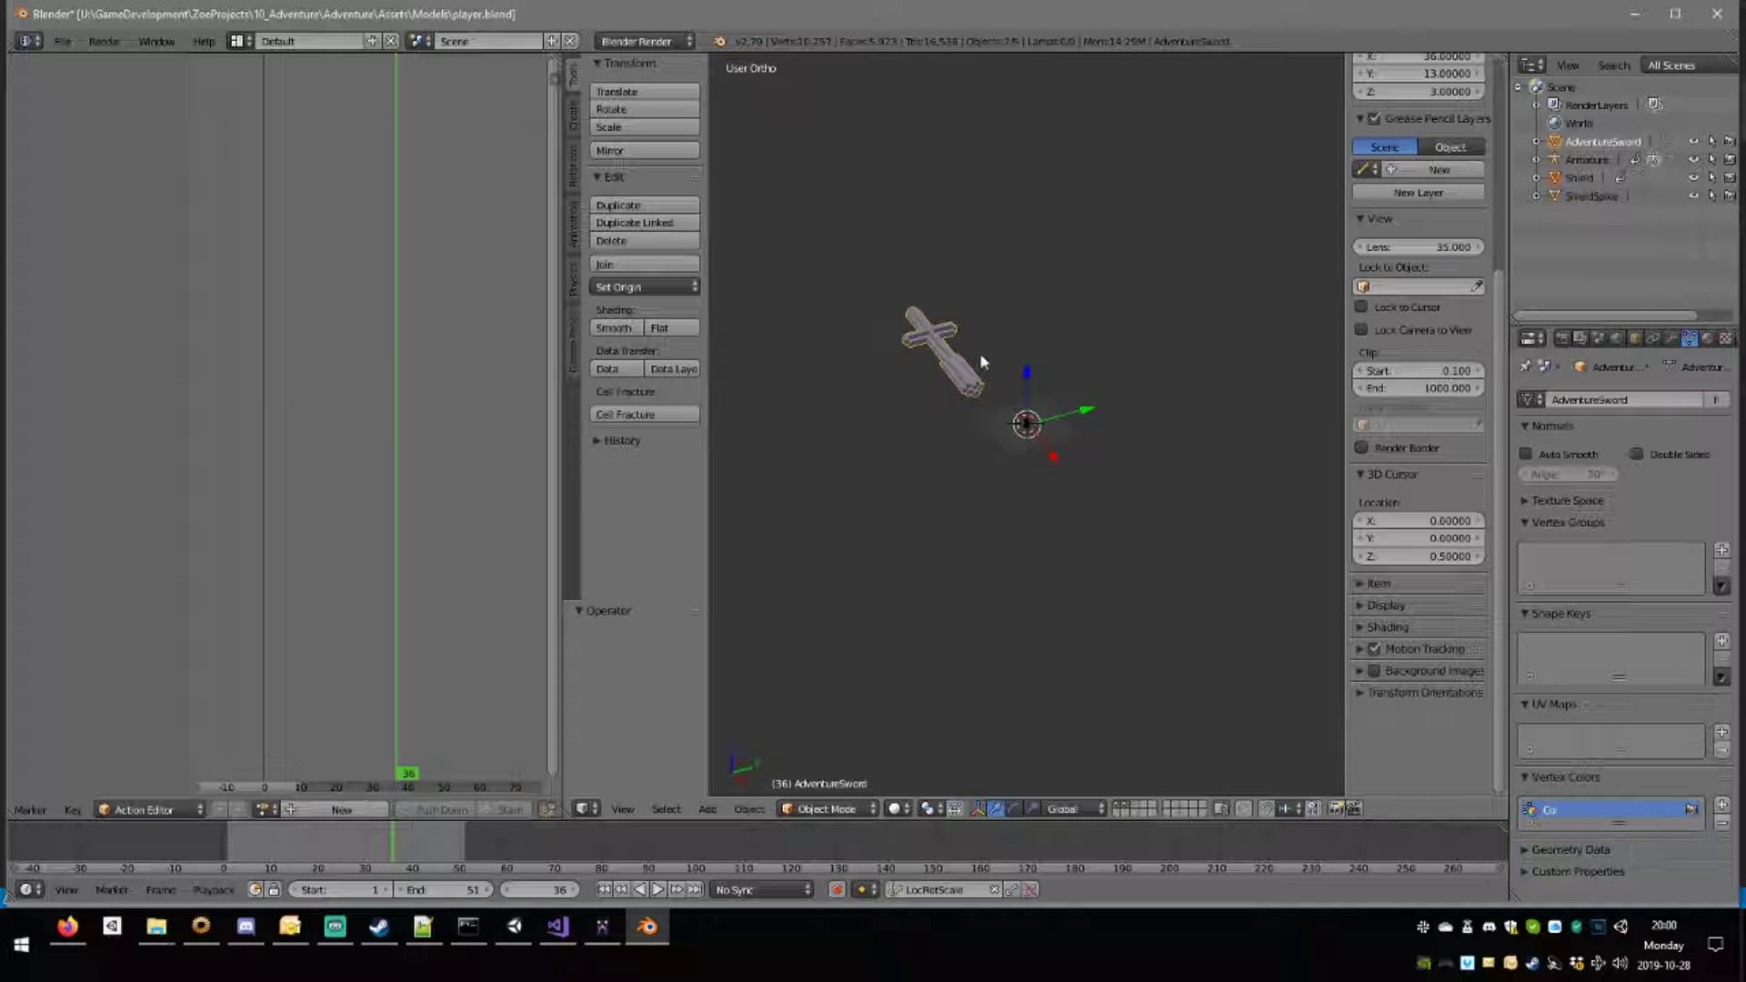
scroll(1425, 326, "up", 3)
left_click(1444, 238)
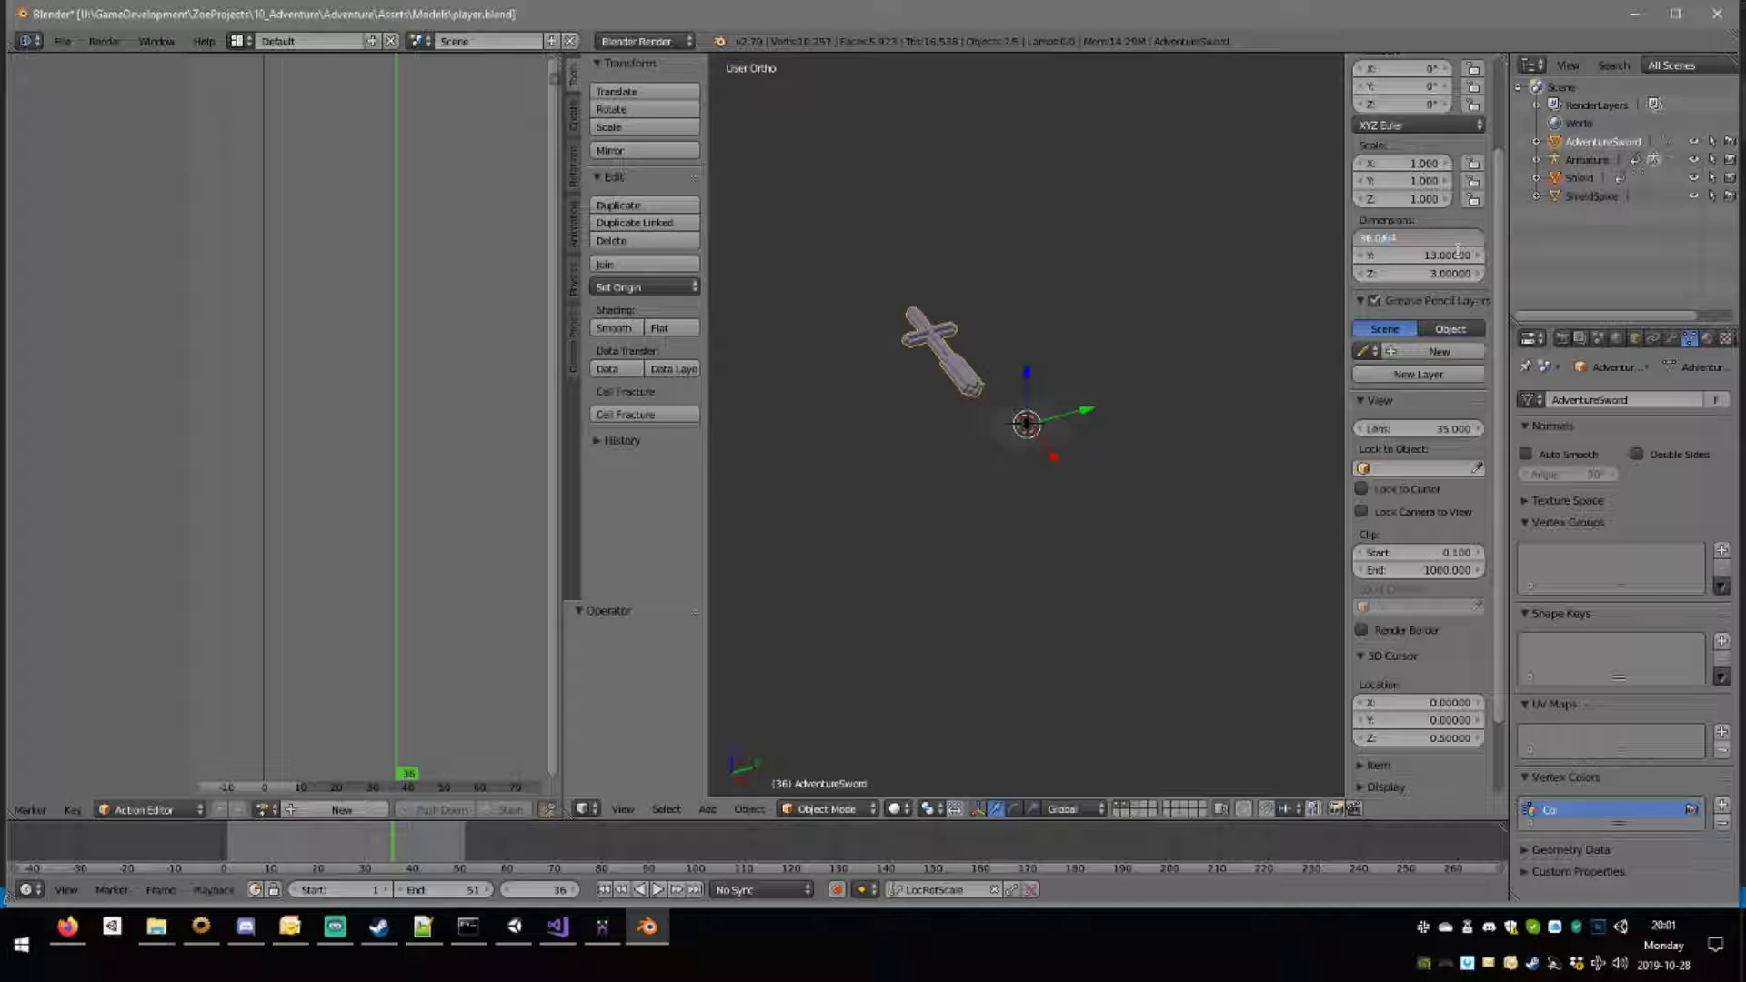
type("/64")
key("Return")
left_click(1464, 253)
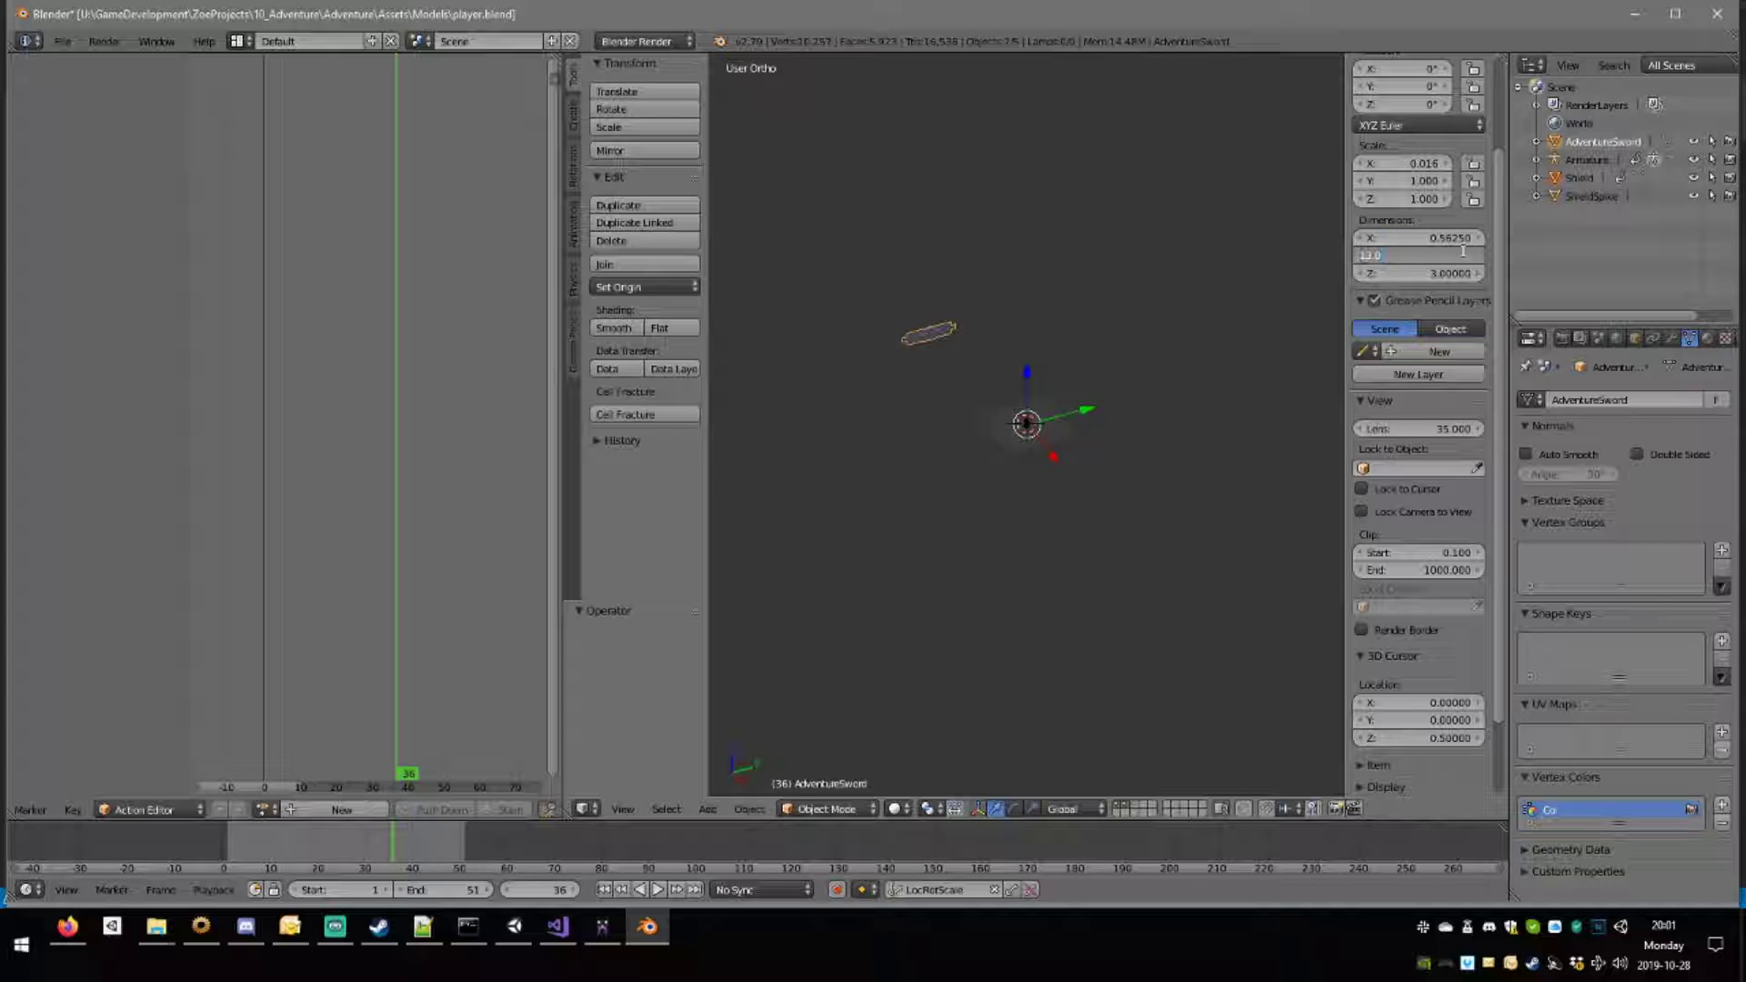
key("Return")
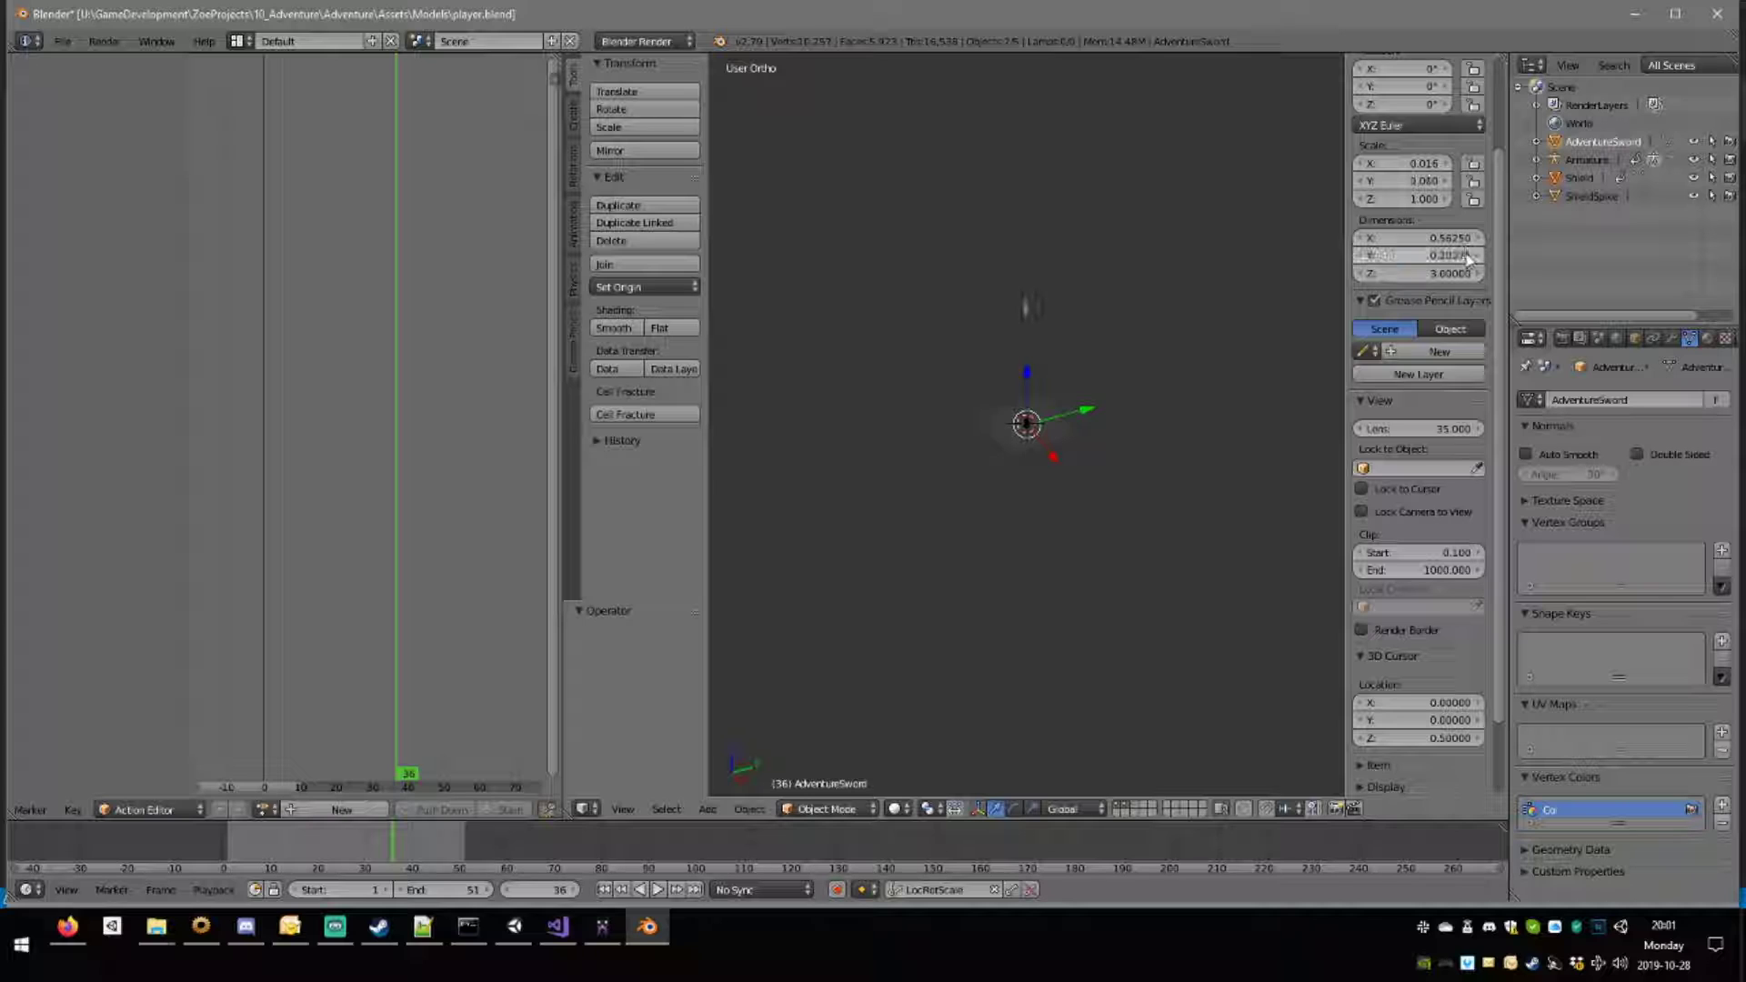
left_click(1452, 273)
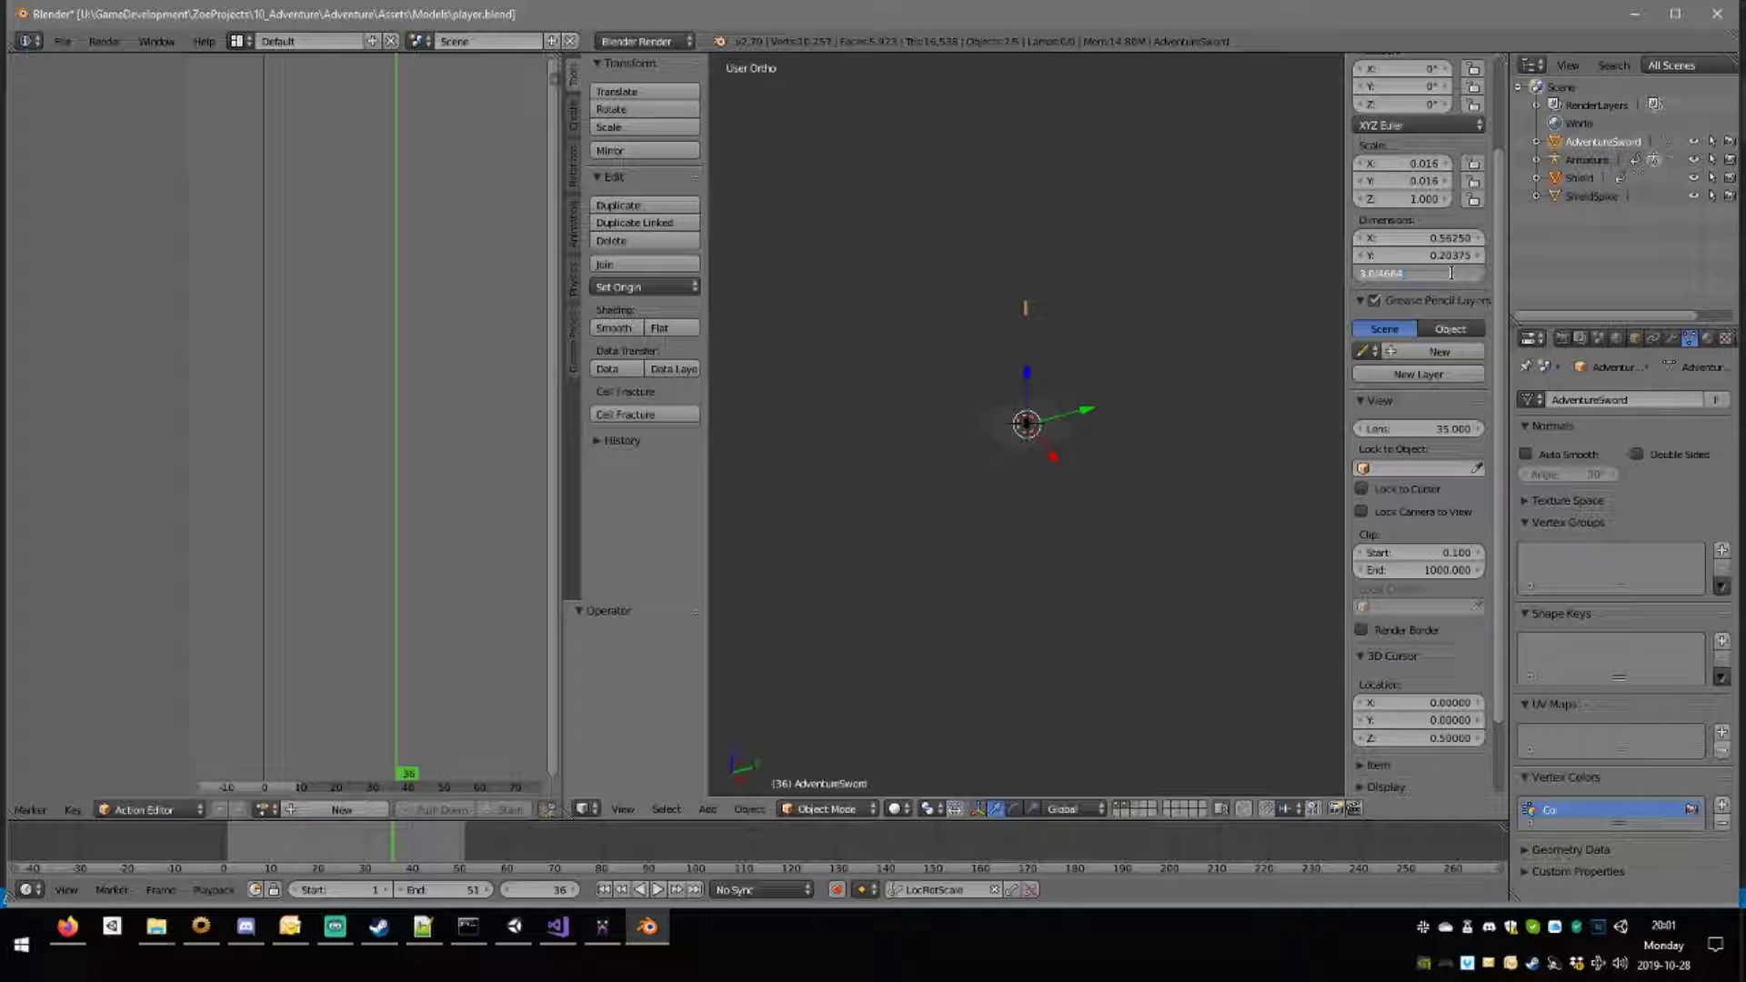
key("Return")
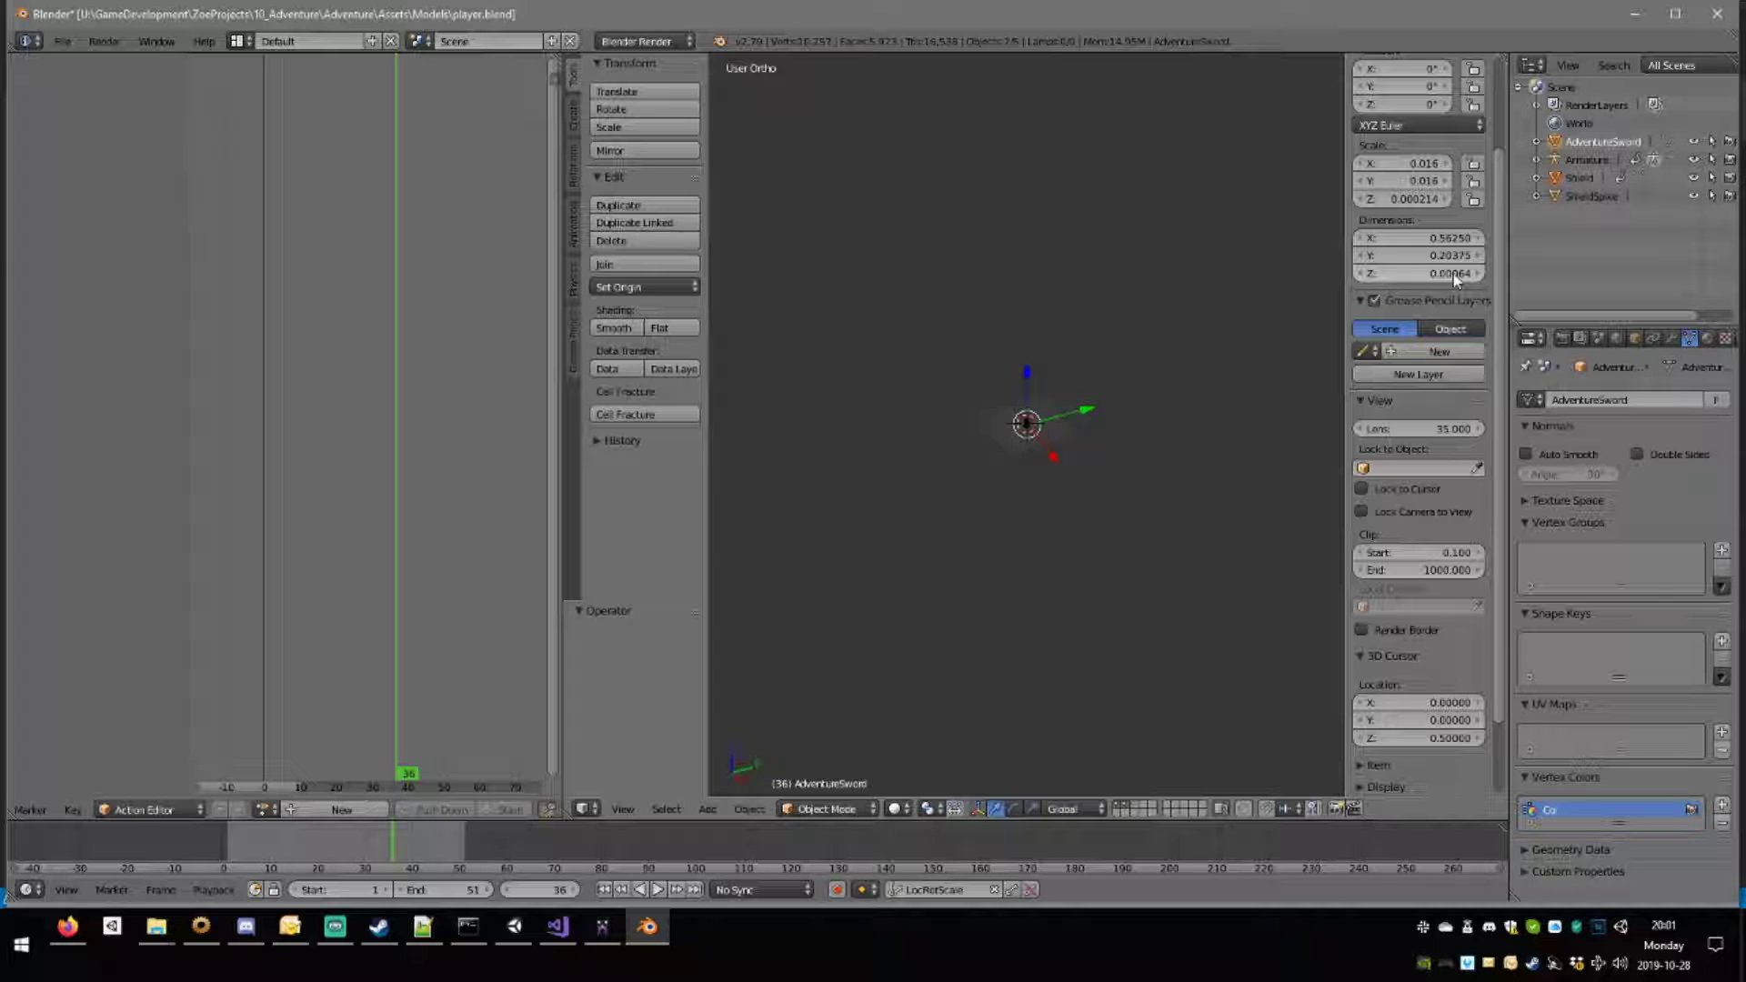
key("ctrl+z")
Divide the sword's Z dimension by 64 so it matches the scale of the other axes.
left_click(1453, 274)
key("Return")
middle_click_drag(1056, 370, 1055, 457)
scroll(1053, 457, "up", 15)
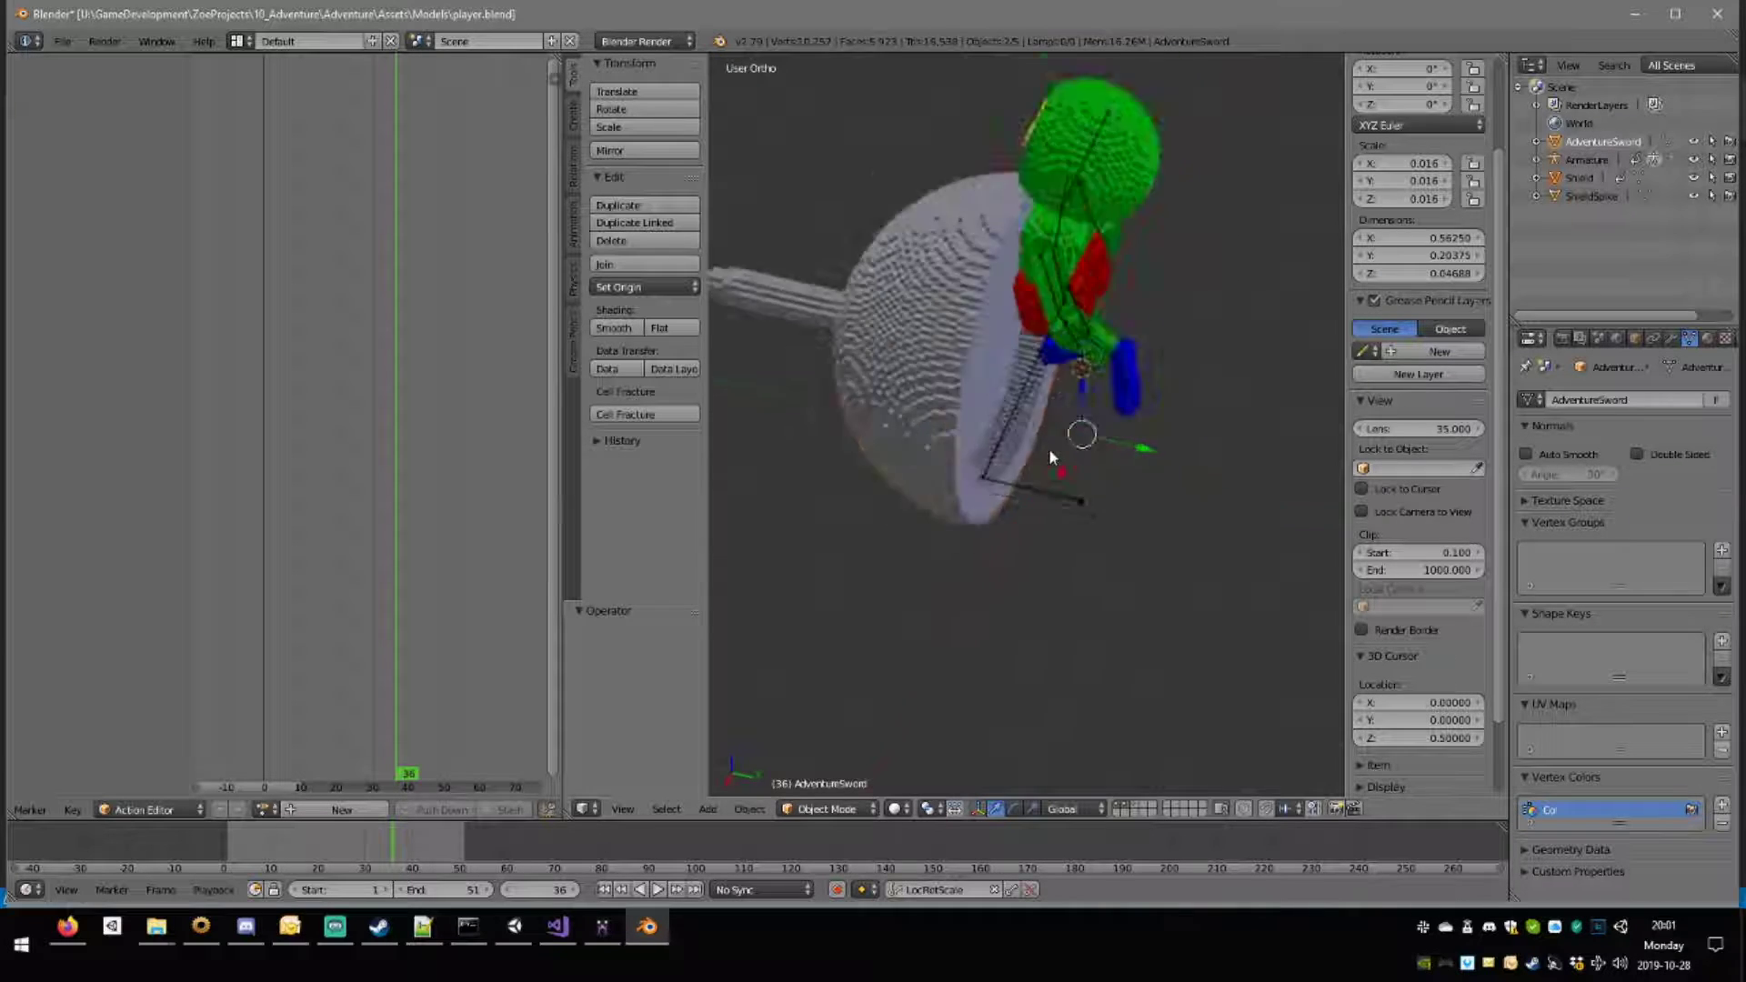
Select only the AdventureSword object and display the scene in wireframe so it shows inside the shield.
middle_click_drag(1186, 364, 1101, 335)
scroll(885, 323, "down", 4)
scroll(873, 364, "down", 4)
scroll(873, 364, "up", 10)
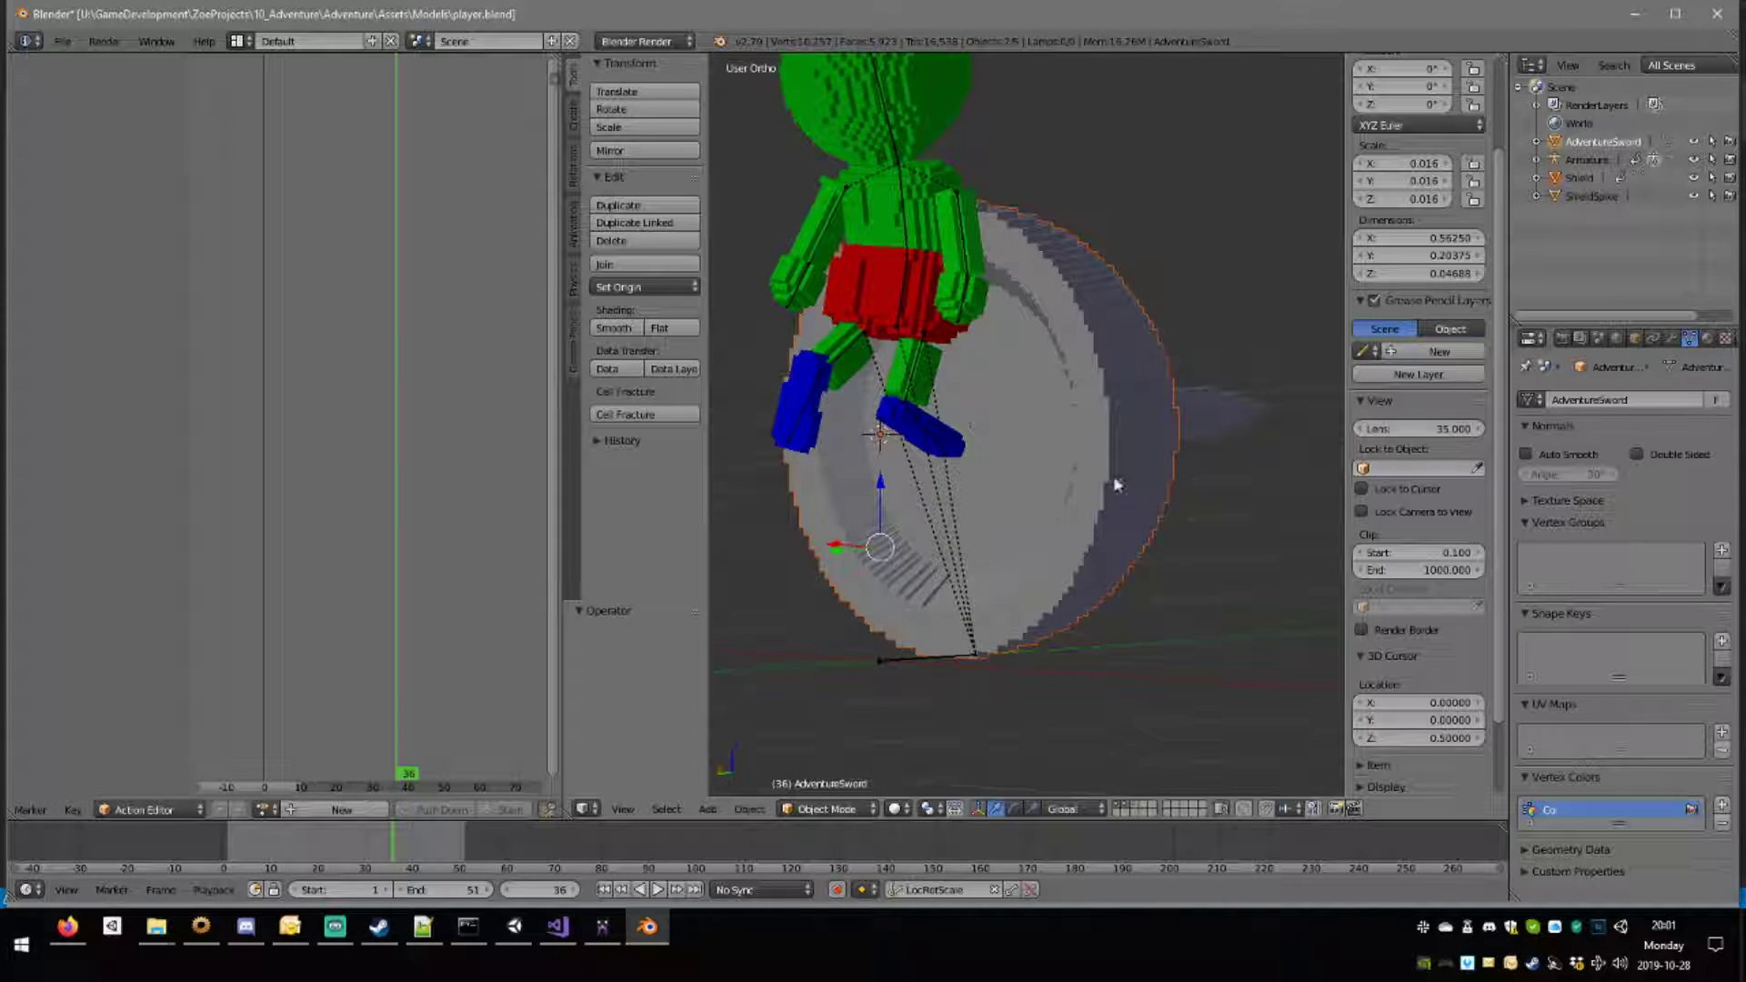
left_click(1590, 159)
left_click(1602, 143)
mouse_move(1151, 368)
middle_mouse_down()
mouse_move(1092, 384)
mouse_move(1159, 493)
mouse_move(1115, 510)
mouse_move(1158, 545)
mouse_move(1148, 424)
mouse_move(1187, 366)
mouse_move(1329, 460)
mouse_move(1238, 506)
mouse_move(994, 453)
mouse_move(1023, 477)
mouse_move(1000, 441)
middle_mouse_up()
key("z")
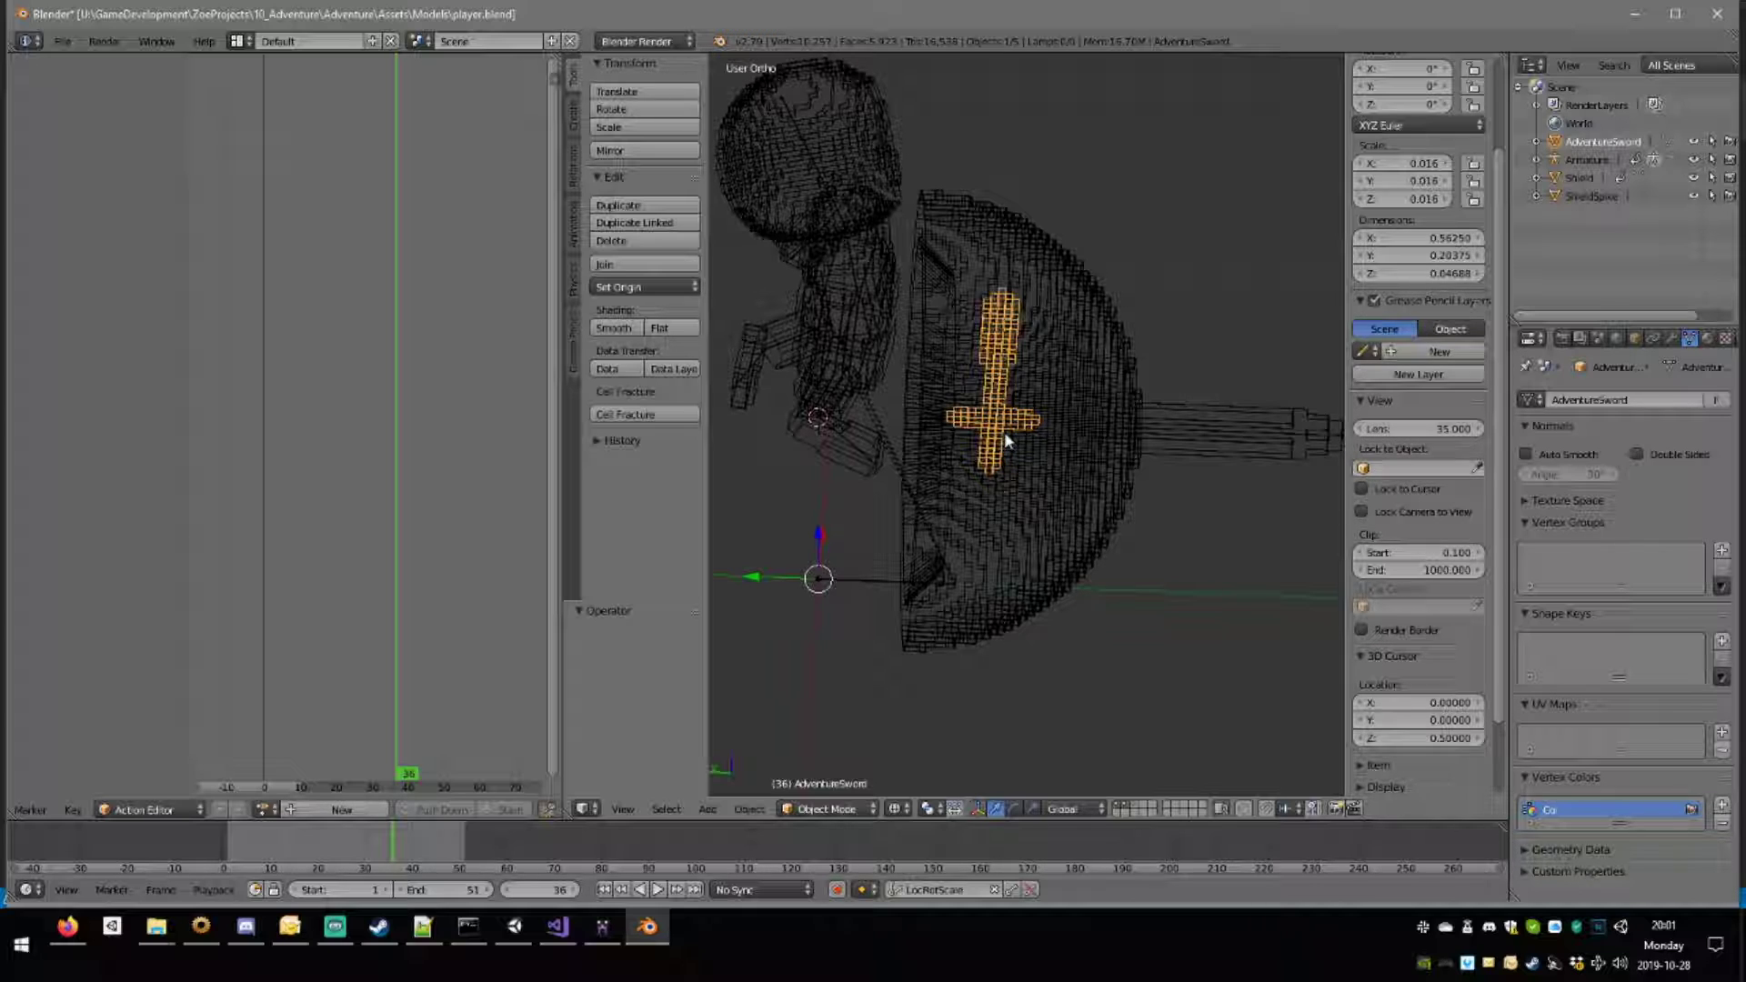
Move the sword's geometry to its origin with Set Origin, Geometry to Origin.
key("ctrl+shift+alt+c")
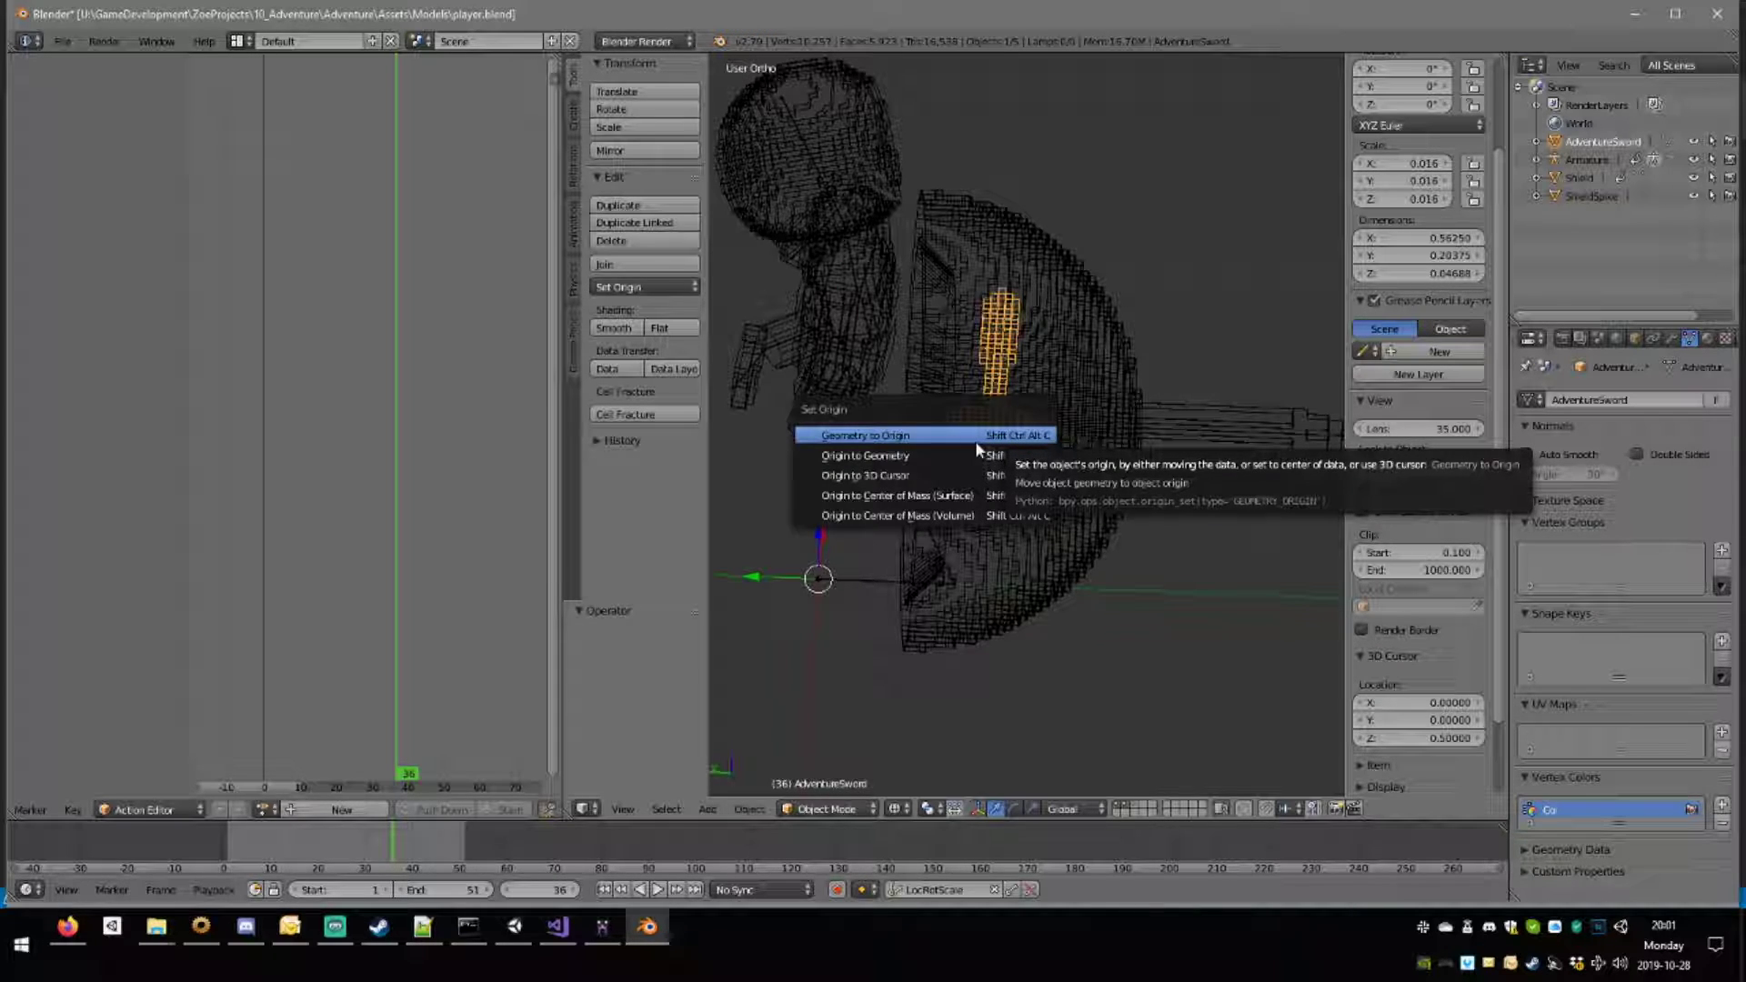
left_click(920, 435)
middle_click_drag(920, 435, 946, 622)
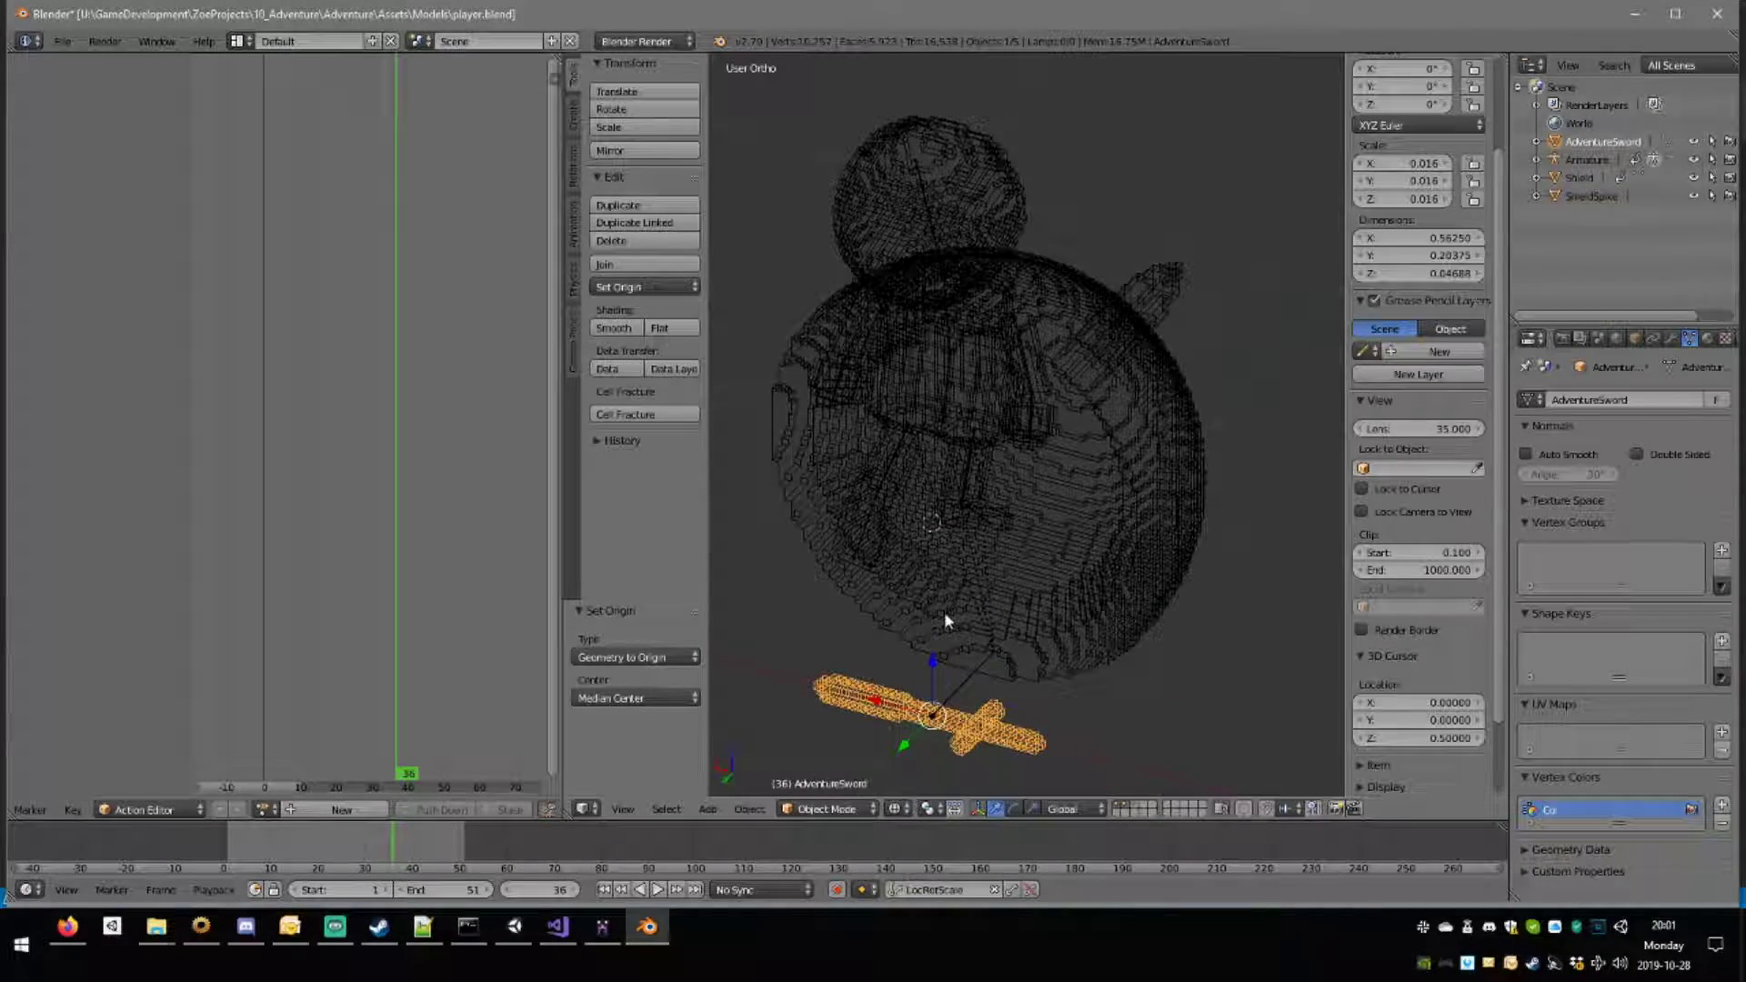
Merge the sword mesh's duplicate vertices in Edit Mode with Remove Doubles.
key("Tab")
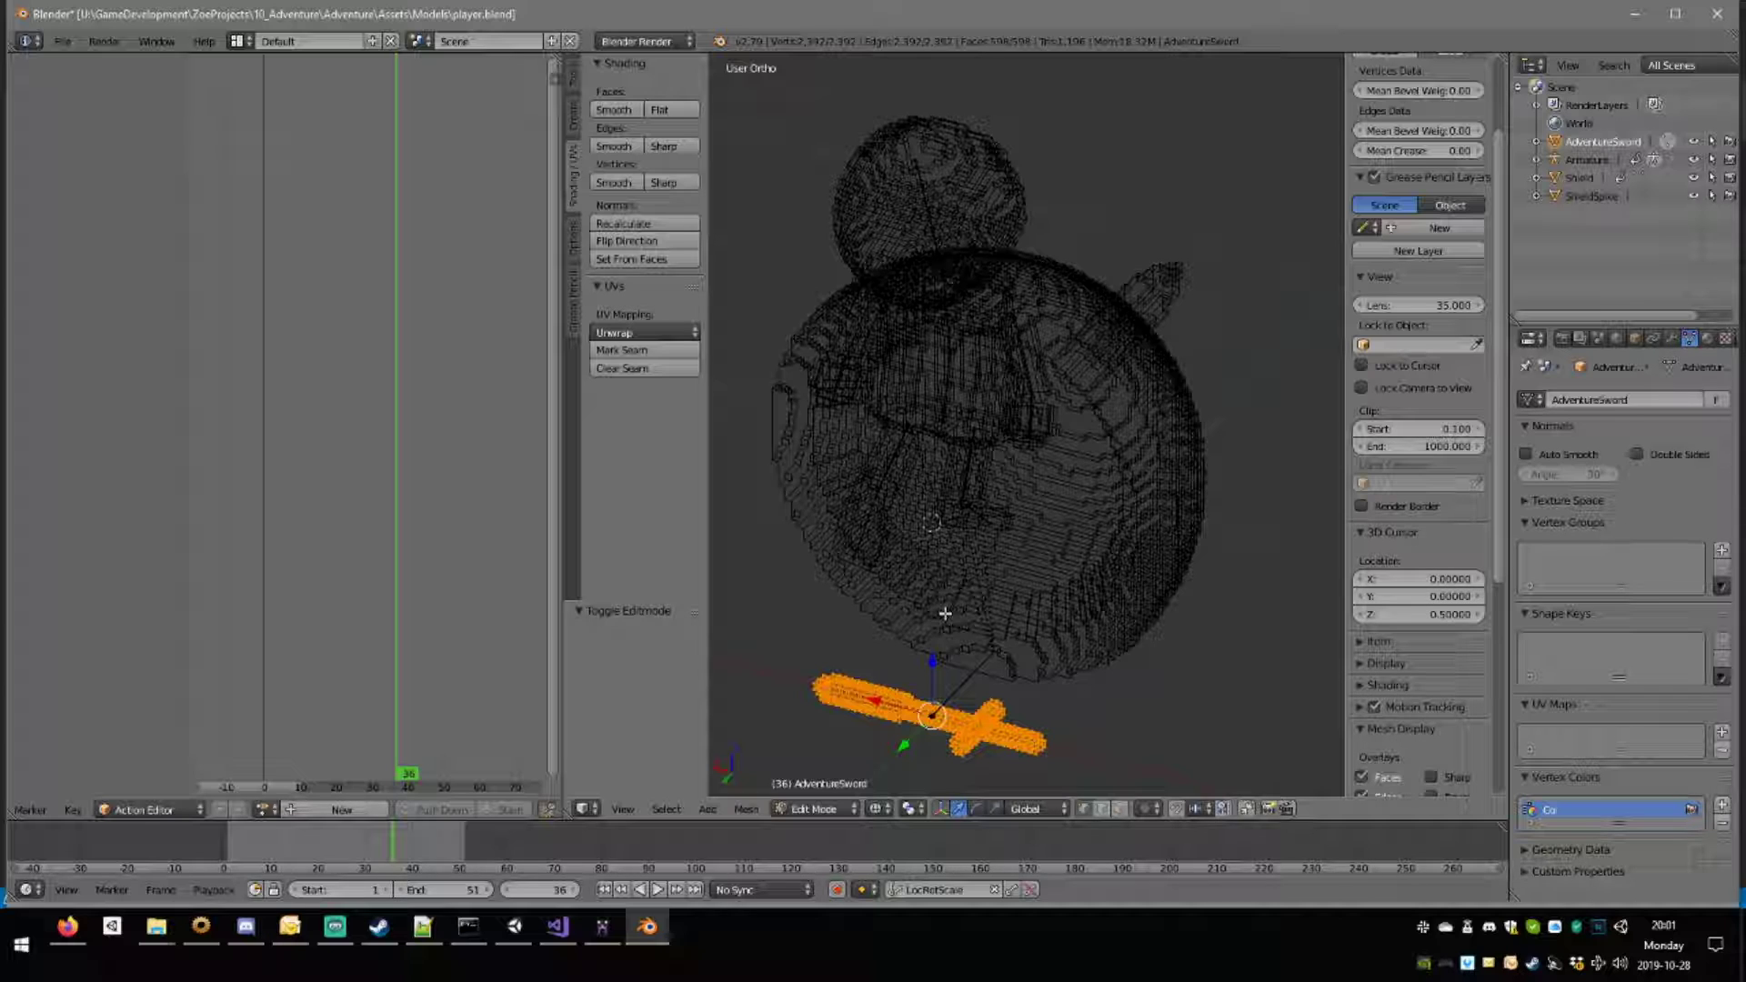
key("space")
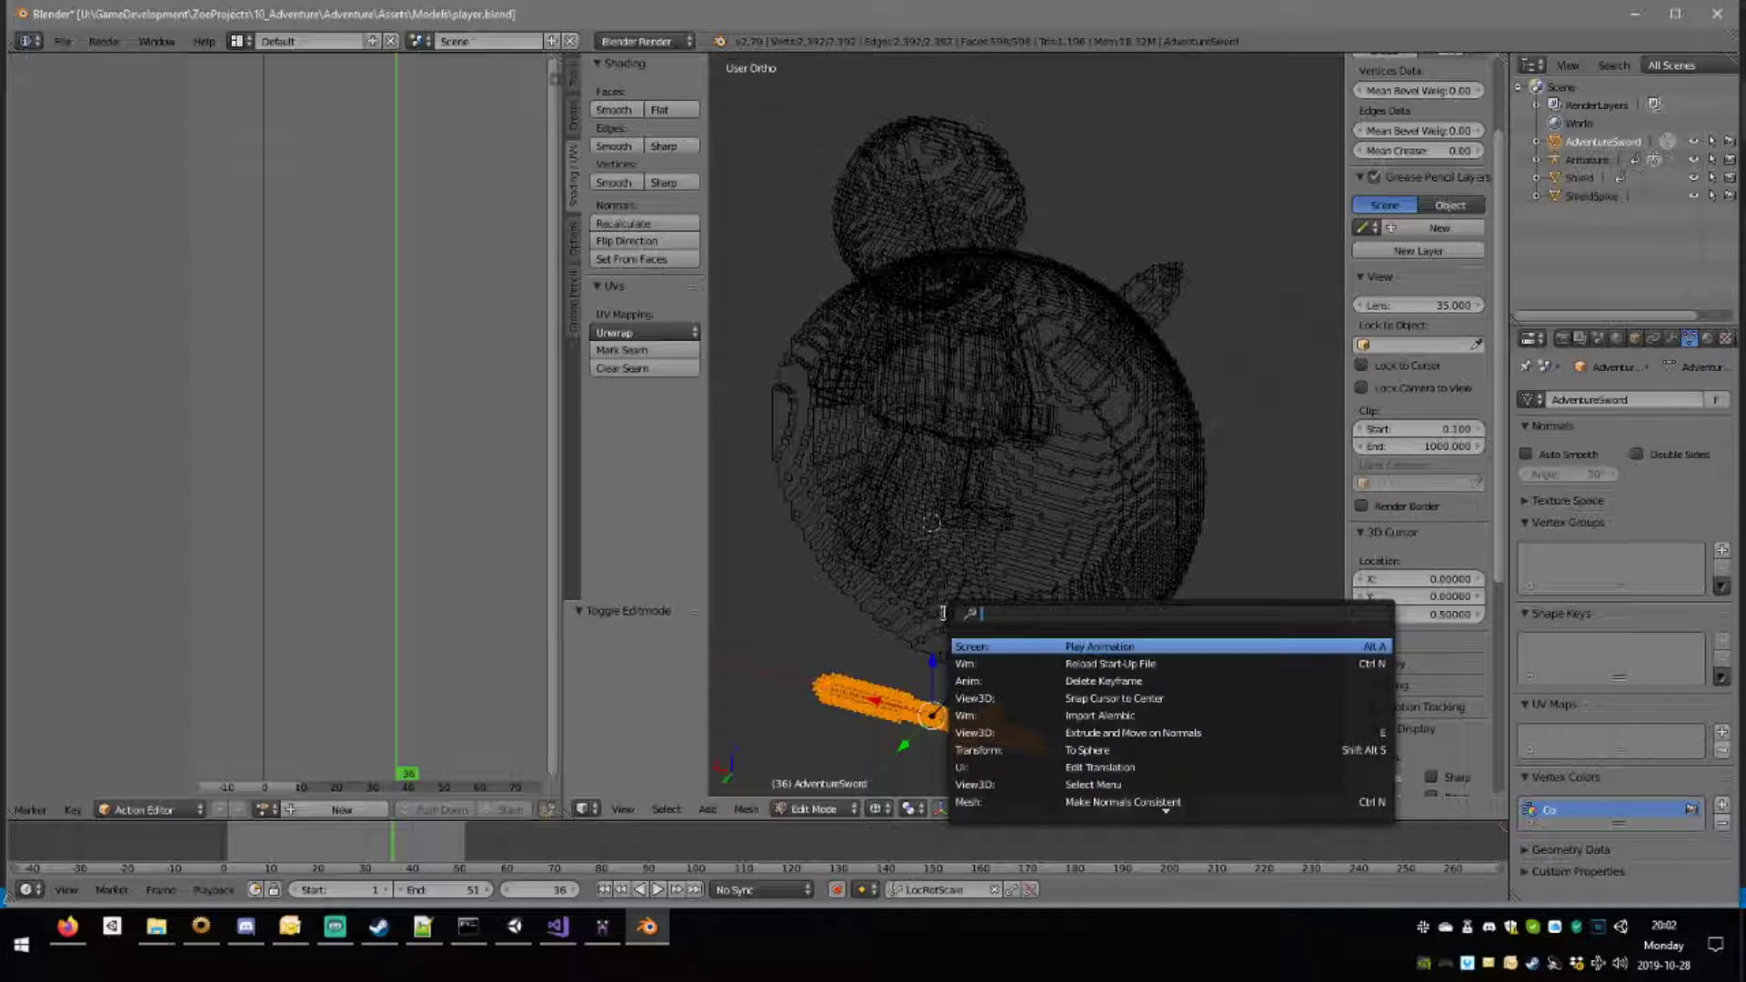
type("remo")
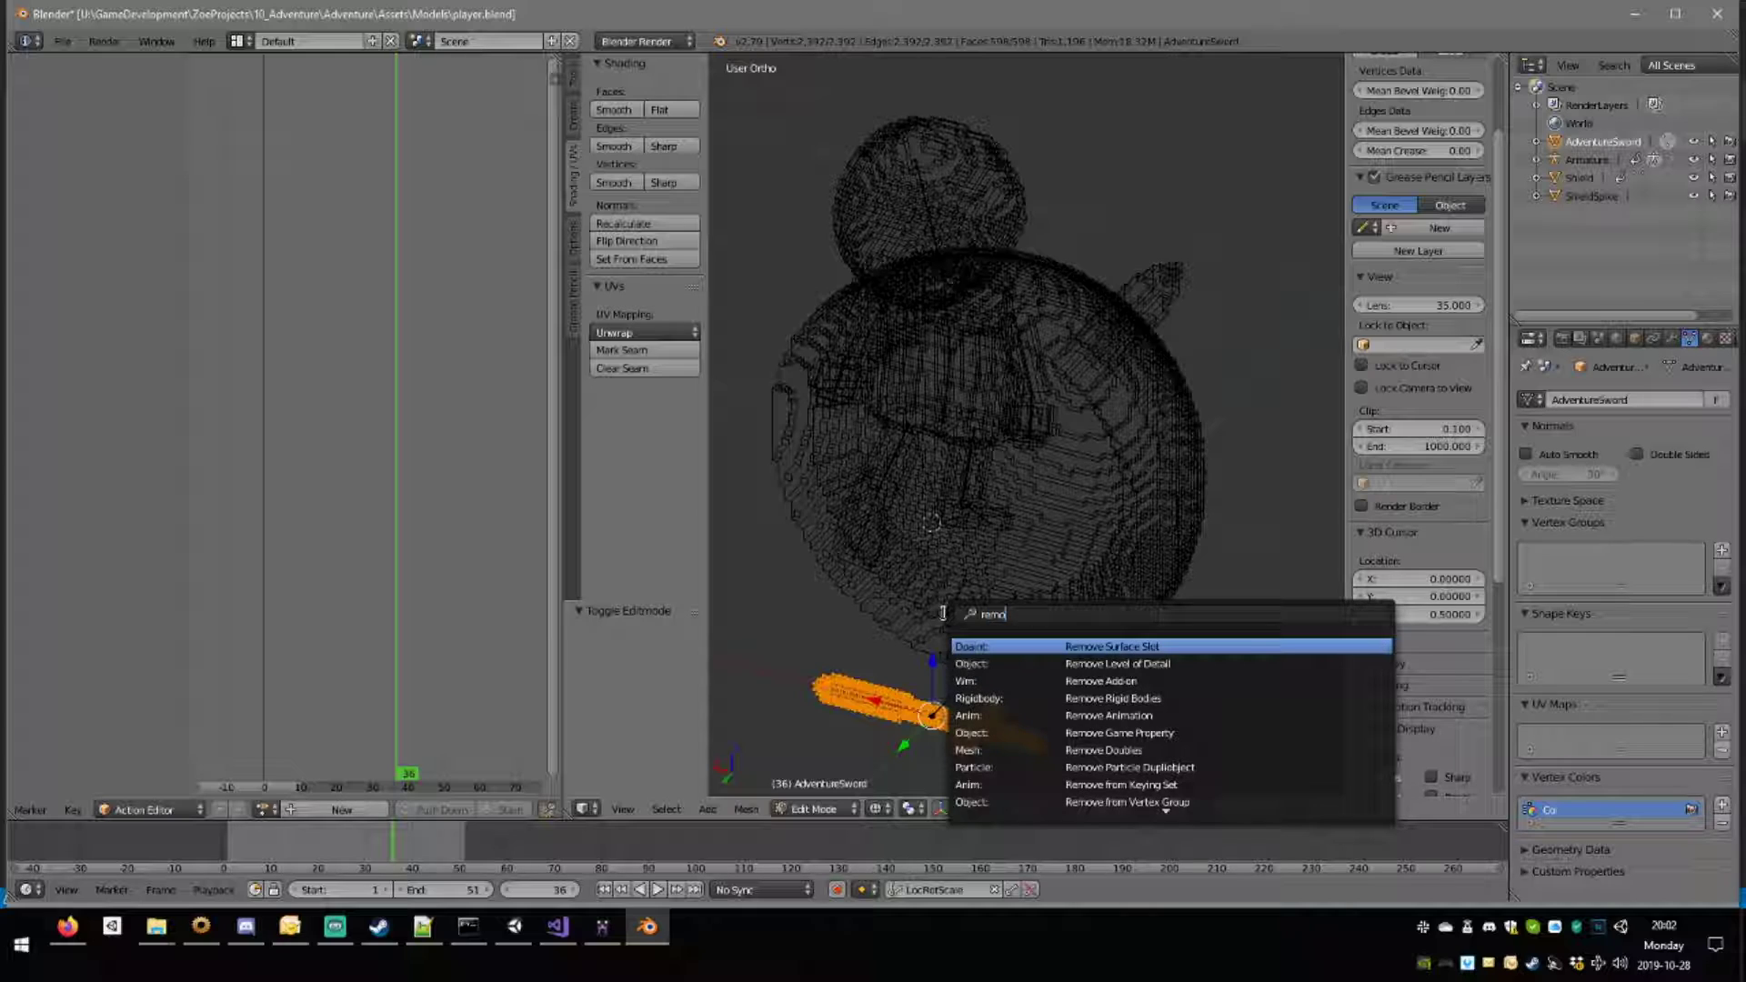
type("ve da")
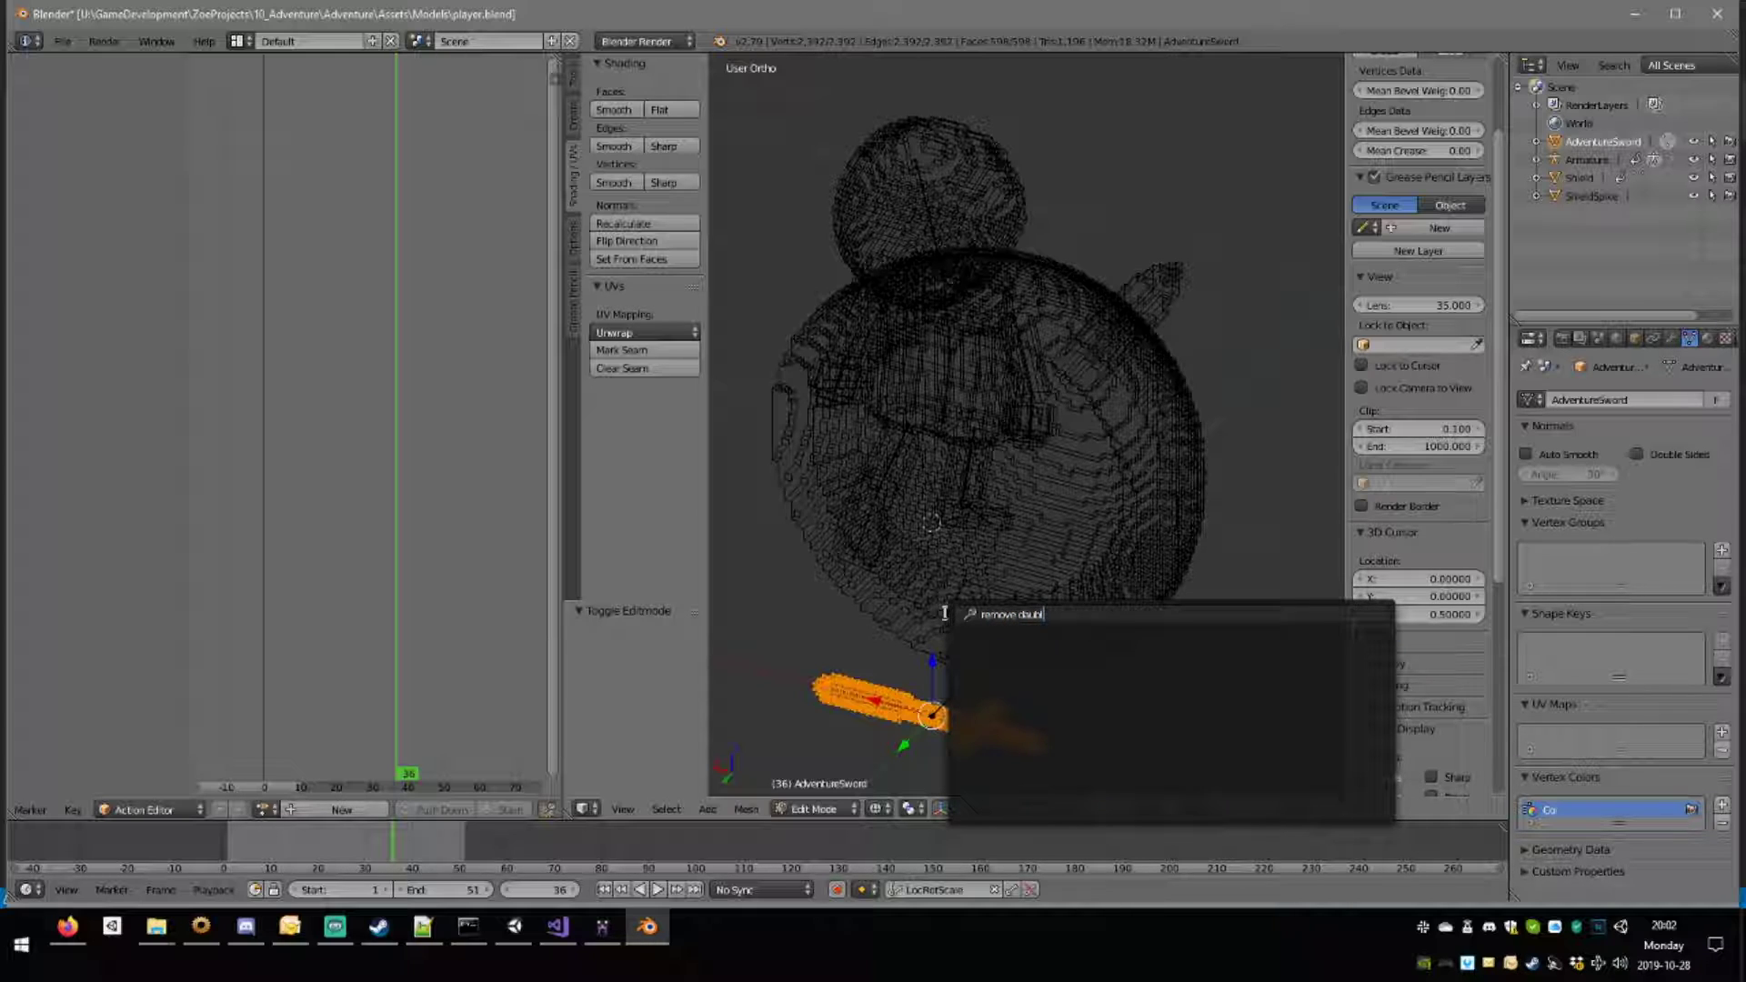
key("BackSpace")
type("o")
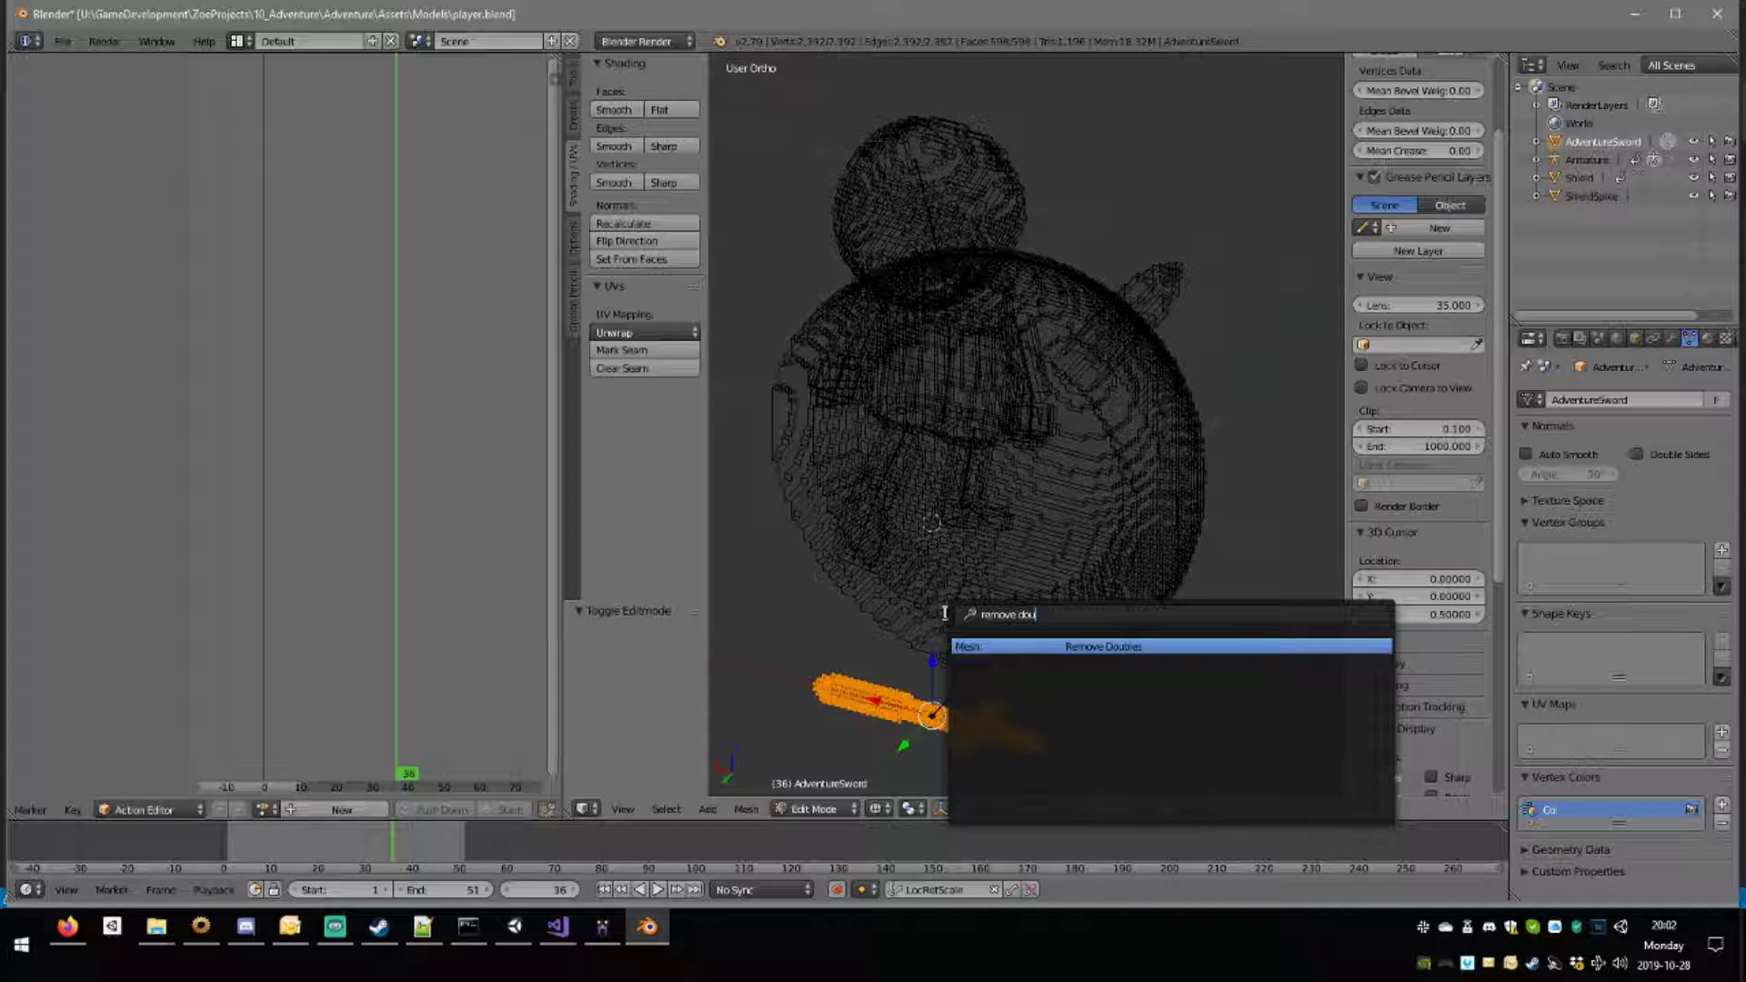
type("u")
key("Return")
middle_click_drag(1148, 616, 926, 652)
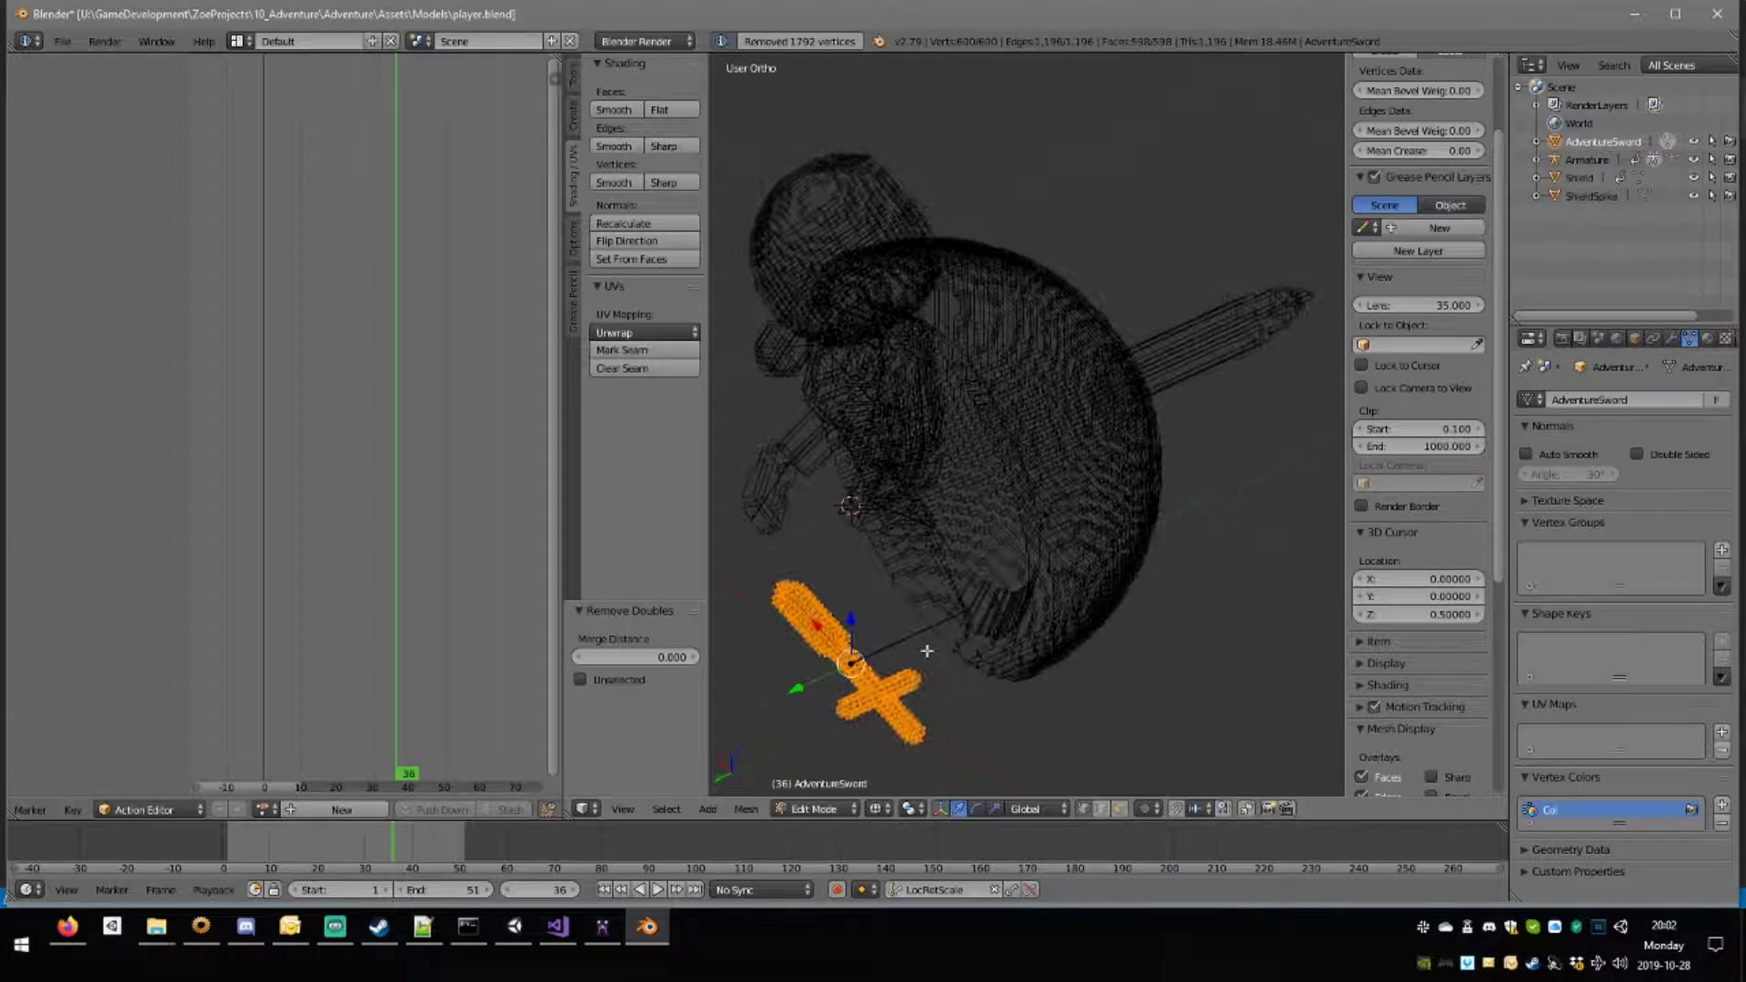
Simplify the flat areas of the whole sword mesh with Limited Dissolve.
key("space")
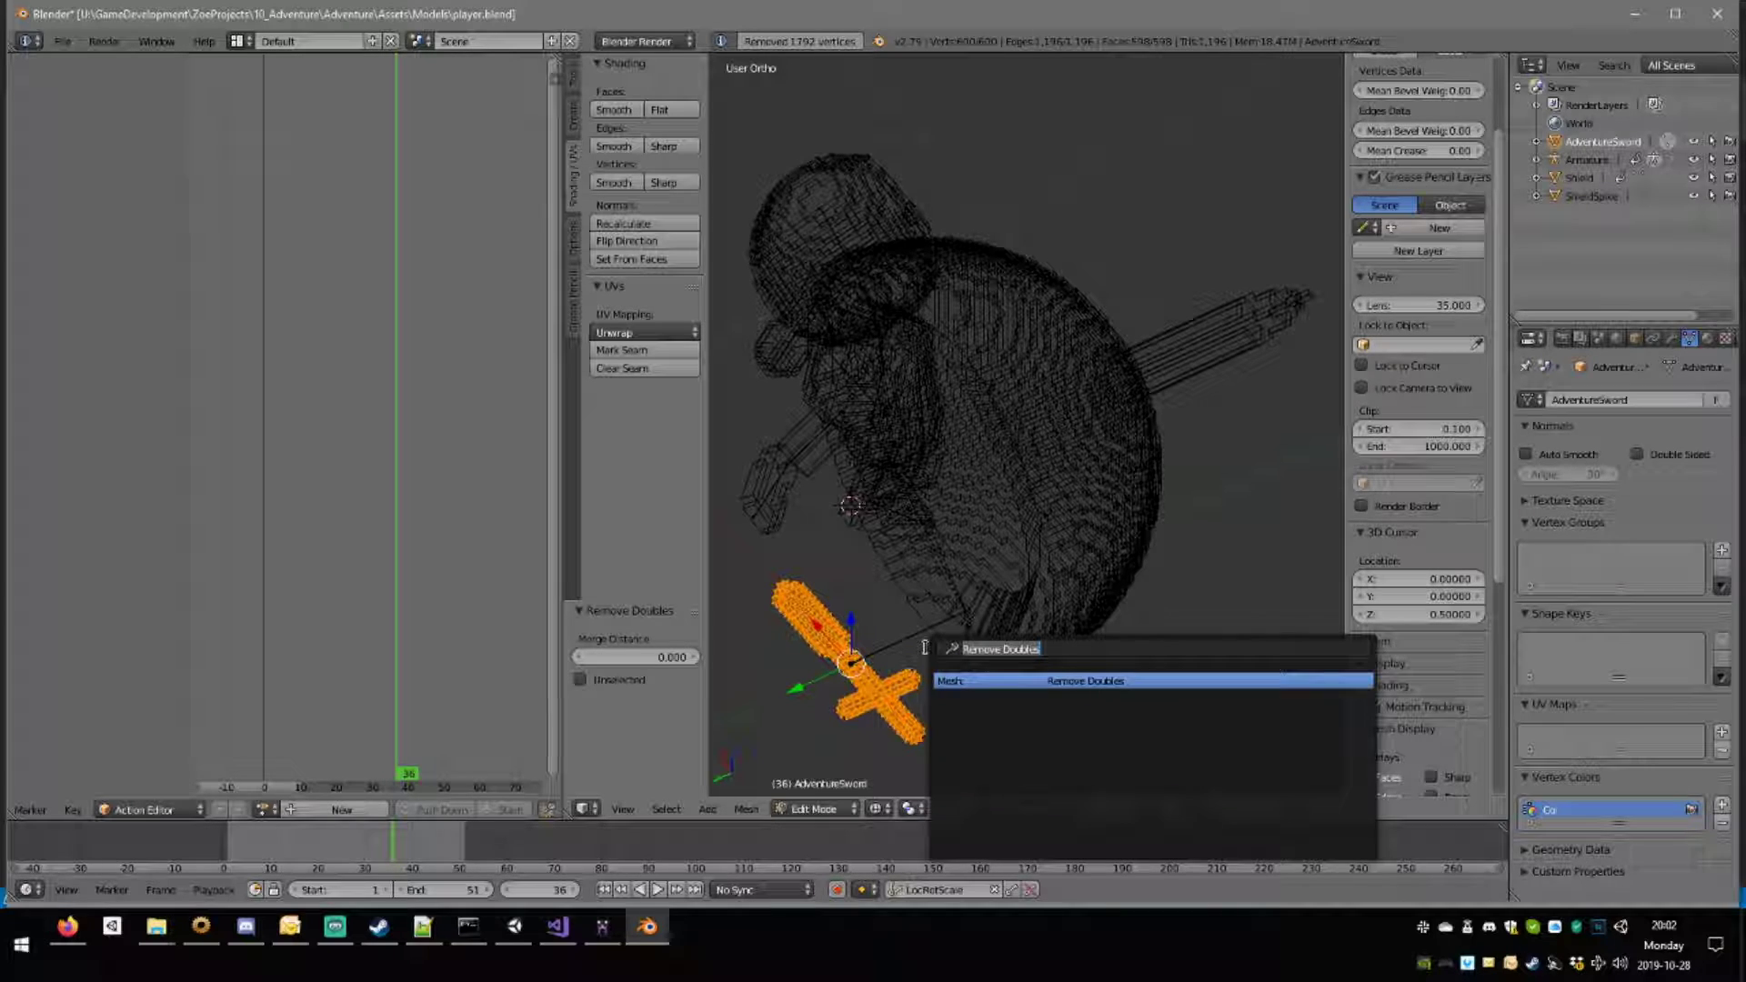
type("limited dis")
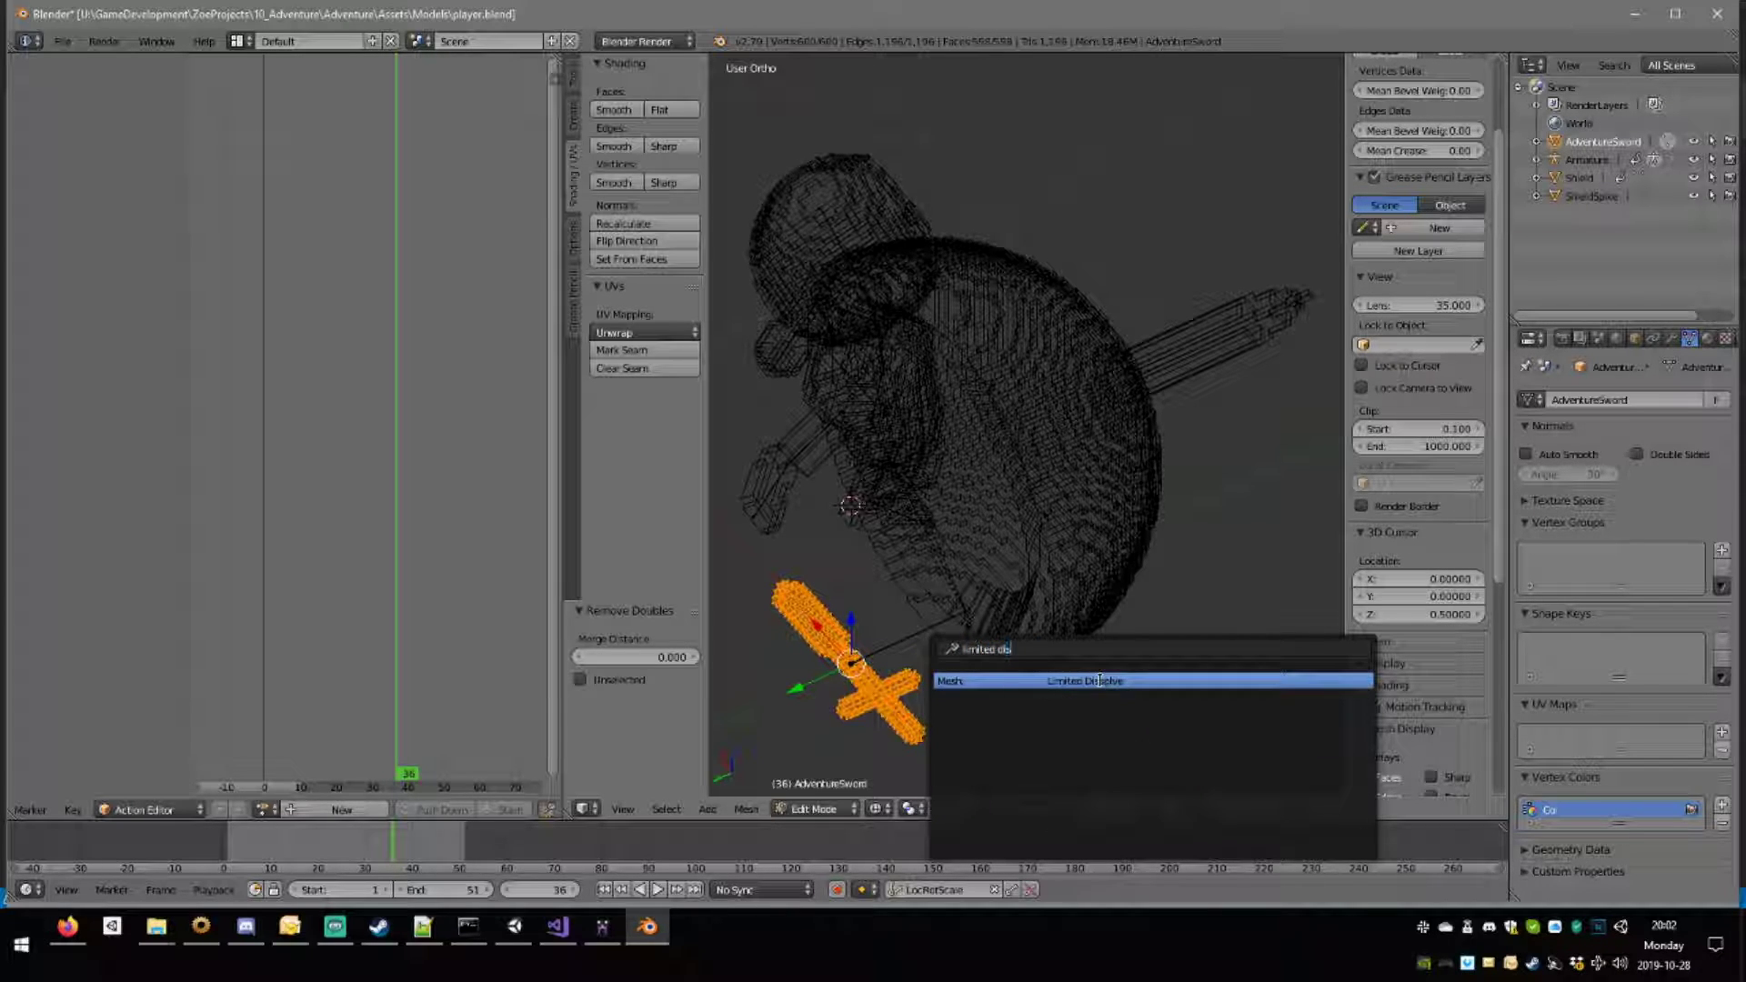
type("s")
key("Return")
middle_click_drag(1103, 681, 916, 674)
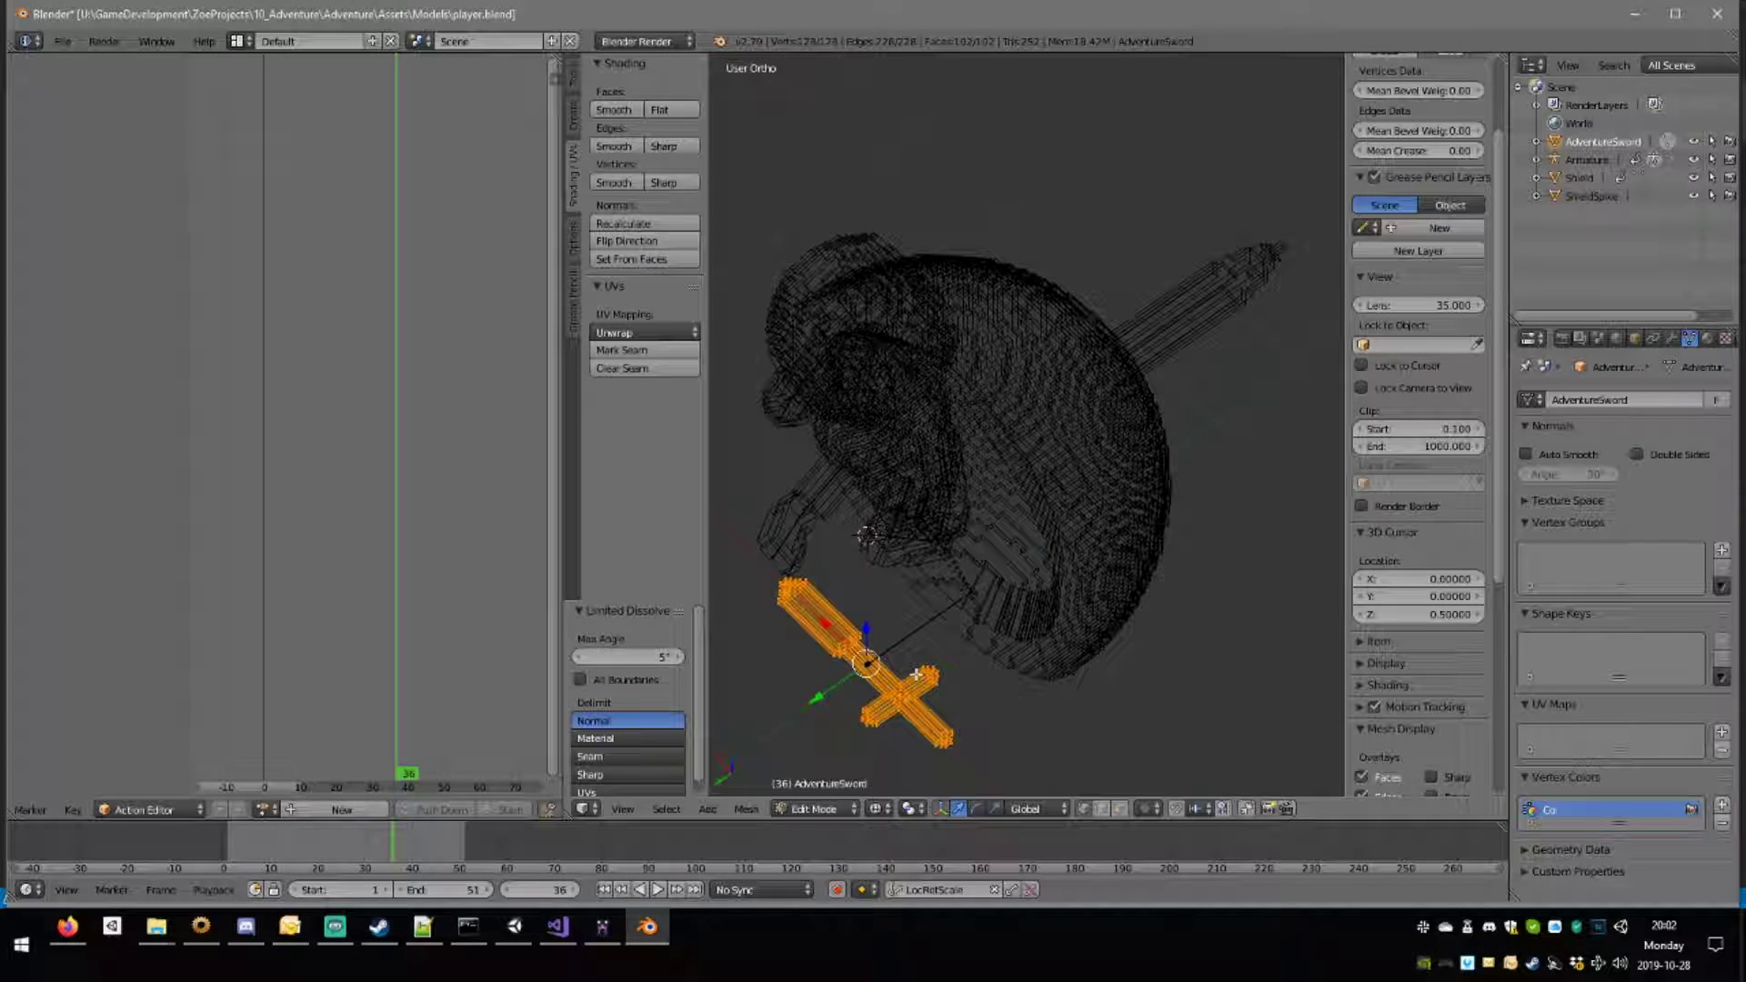
Display the sword in solid shading in Edit Mode with all of its mesh deselected.
key("Tab")
mouse_move(1029, 744)
middle_mouse_down()
mouse_move(1124, 609)
mouse_move(1117, 354)
middle_mouse_up()
scroll(1121, 609, "up", 5)
key("Tab")
mouse_move(1130, 499)
middle_mouse_down()
mouse_move(1200, 582)
mouse_move(1160, 600)
mouse_move(1087, 458)
mouse_move(1118, 554)
mouse_move(1069, 579)
middle_mouse_up()
key("z")
key("a")
scroll(1113, 555, "up", 4)
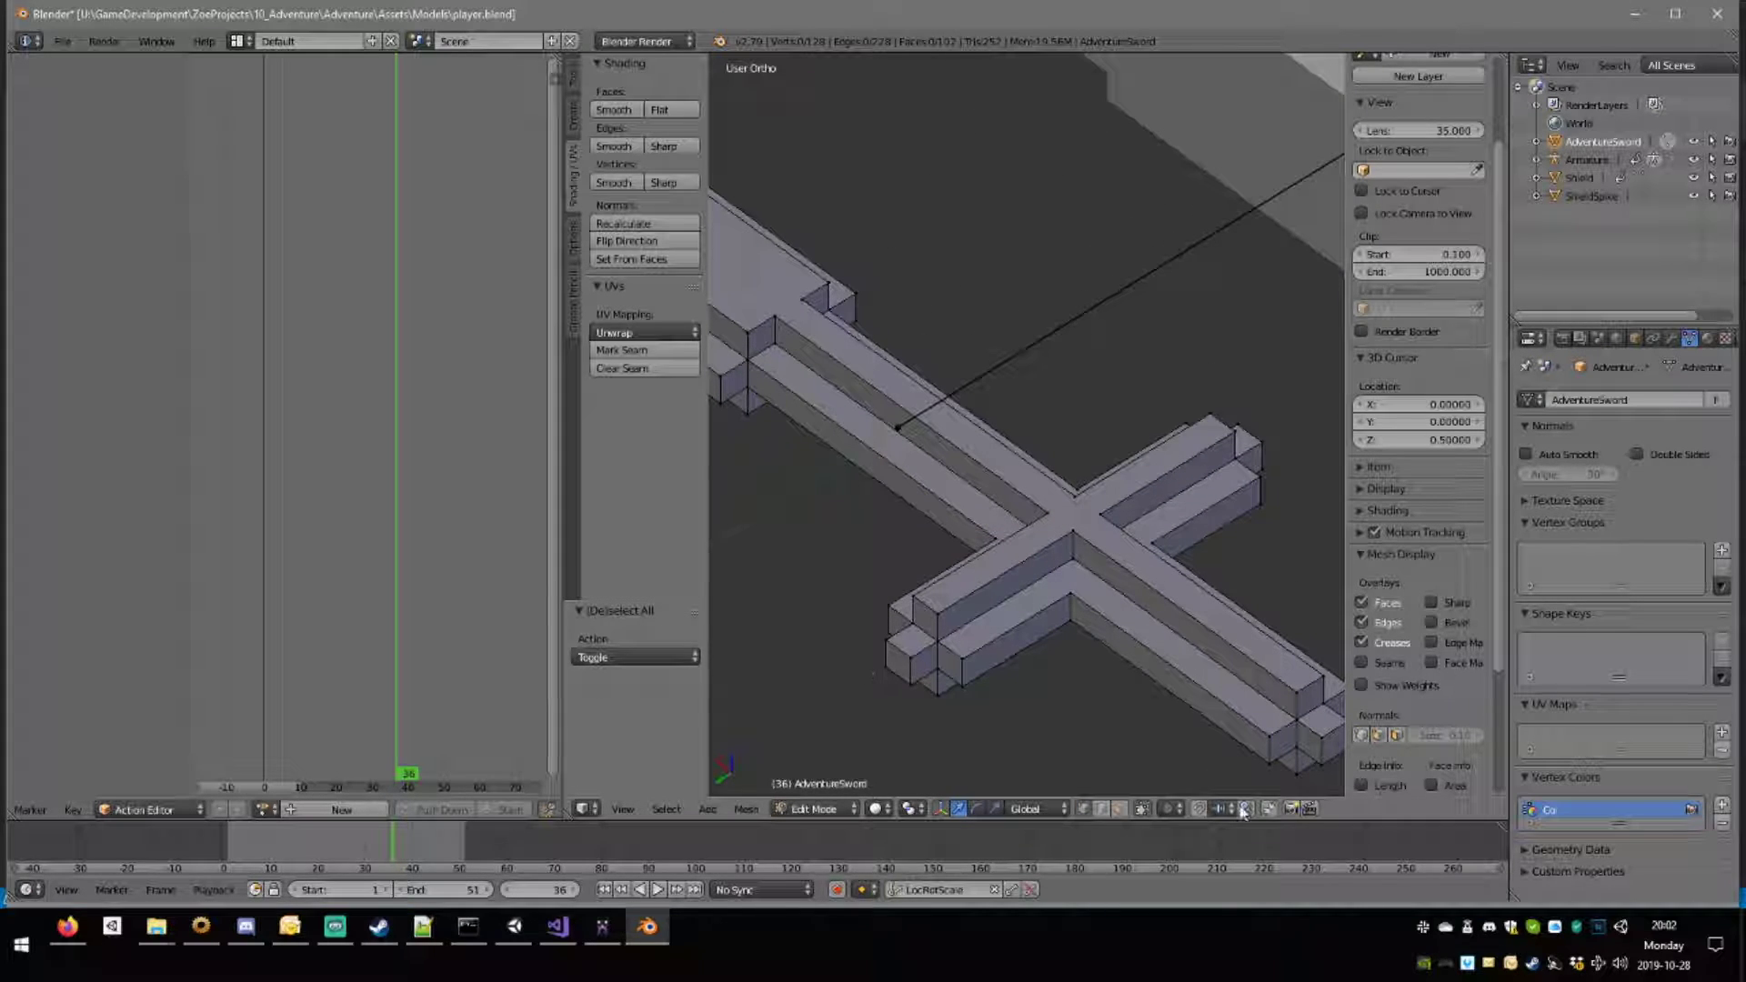
Delete the L-shaped face that runs along the side of the crossguard and the sword's short end.
right_click(1061, 614)
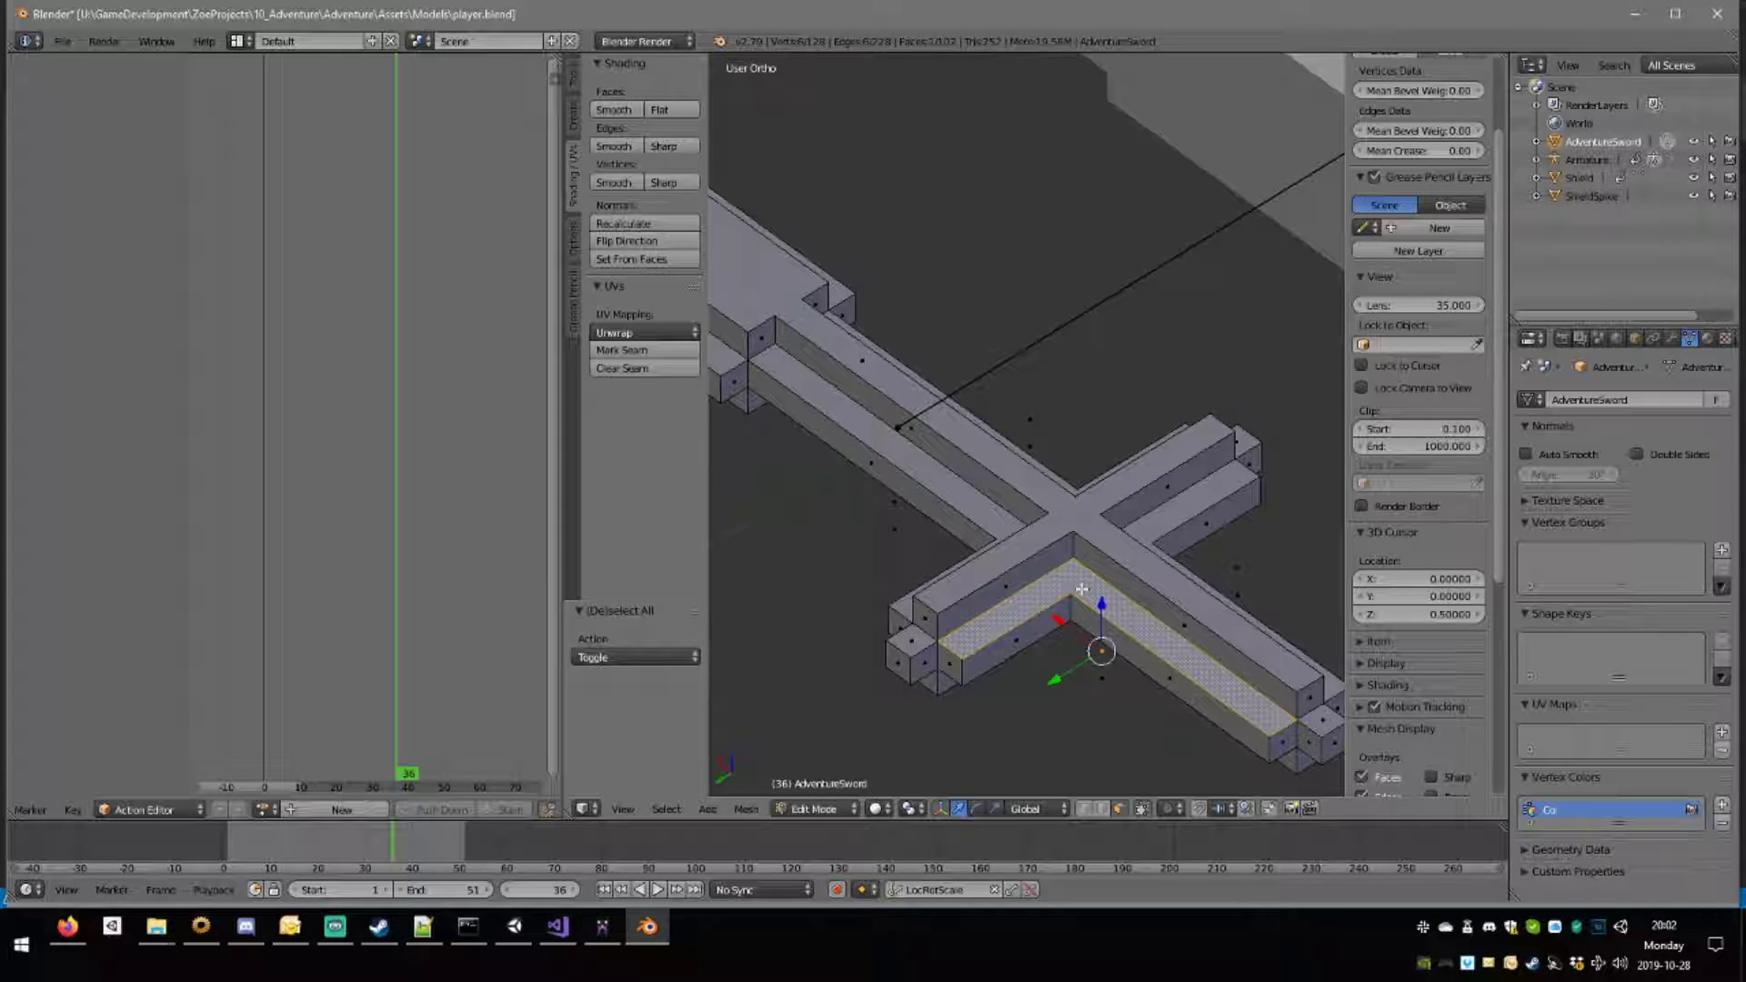
key("x")
left_click(1081, 592)
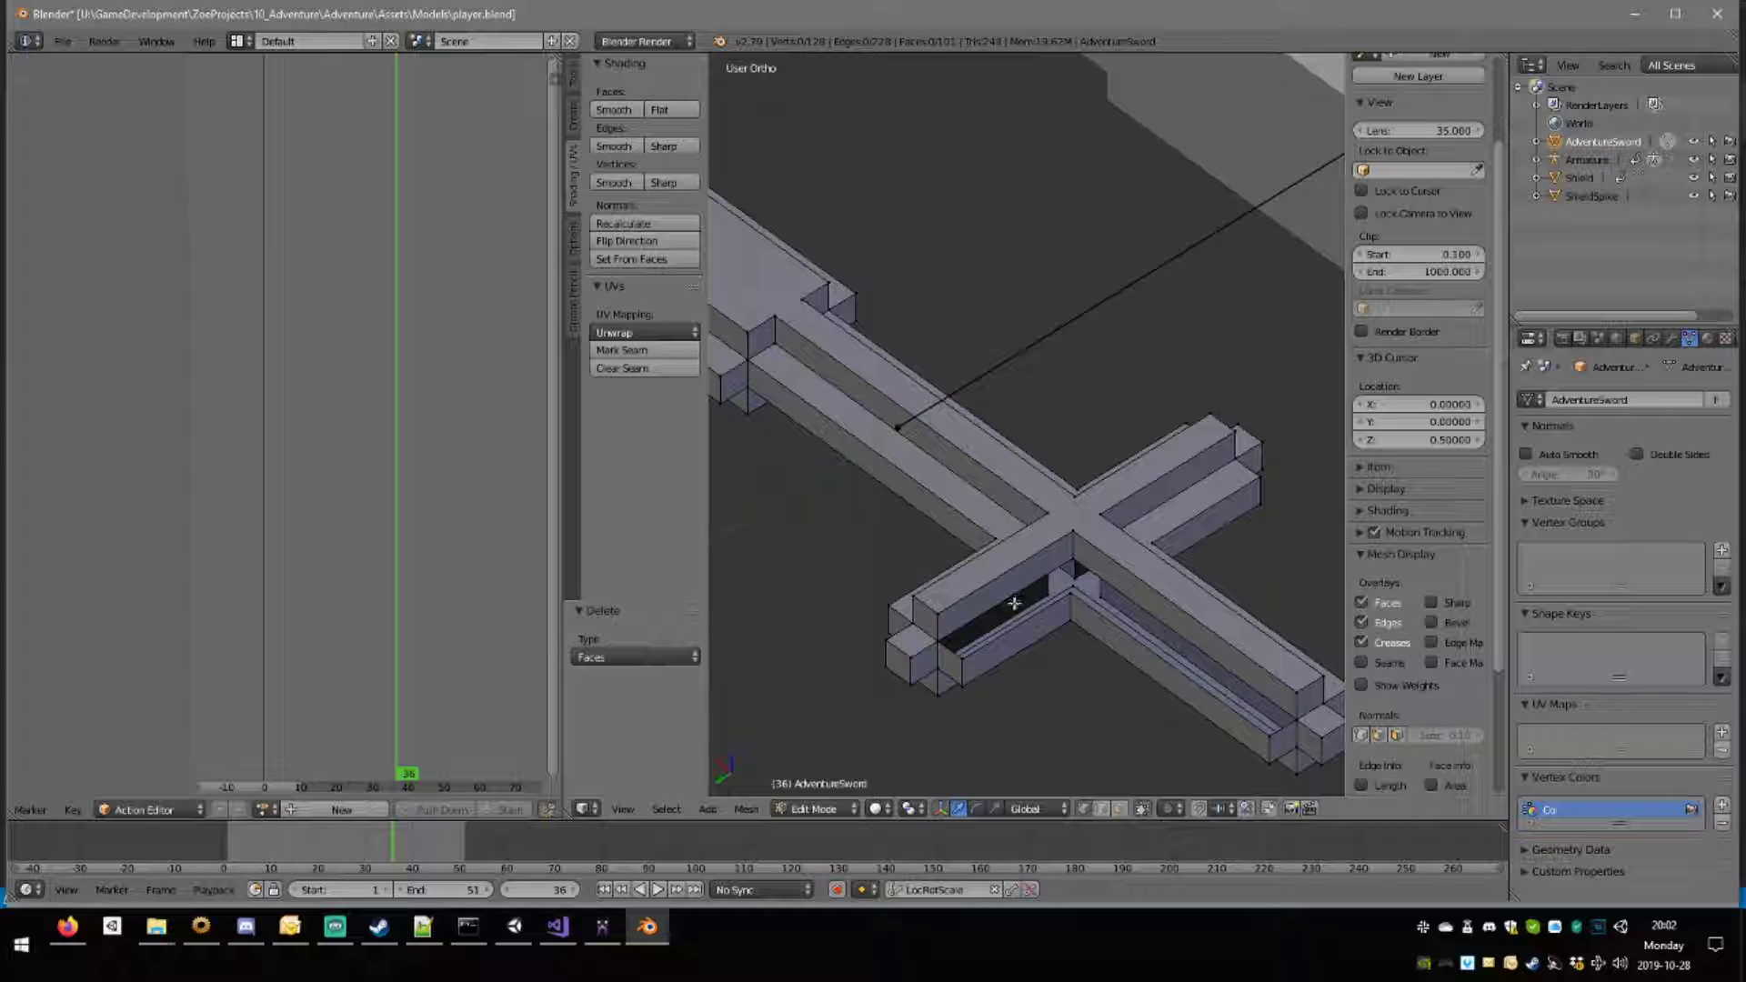
Fill the crossguard part of the open L-shaped gap with its own rectangular face.
right_click(1075, 596)
right_click(1074, 562, "shift")
right_click(936, 640, "shift")
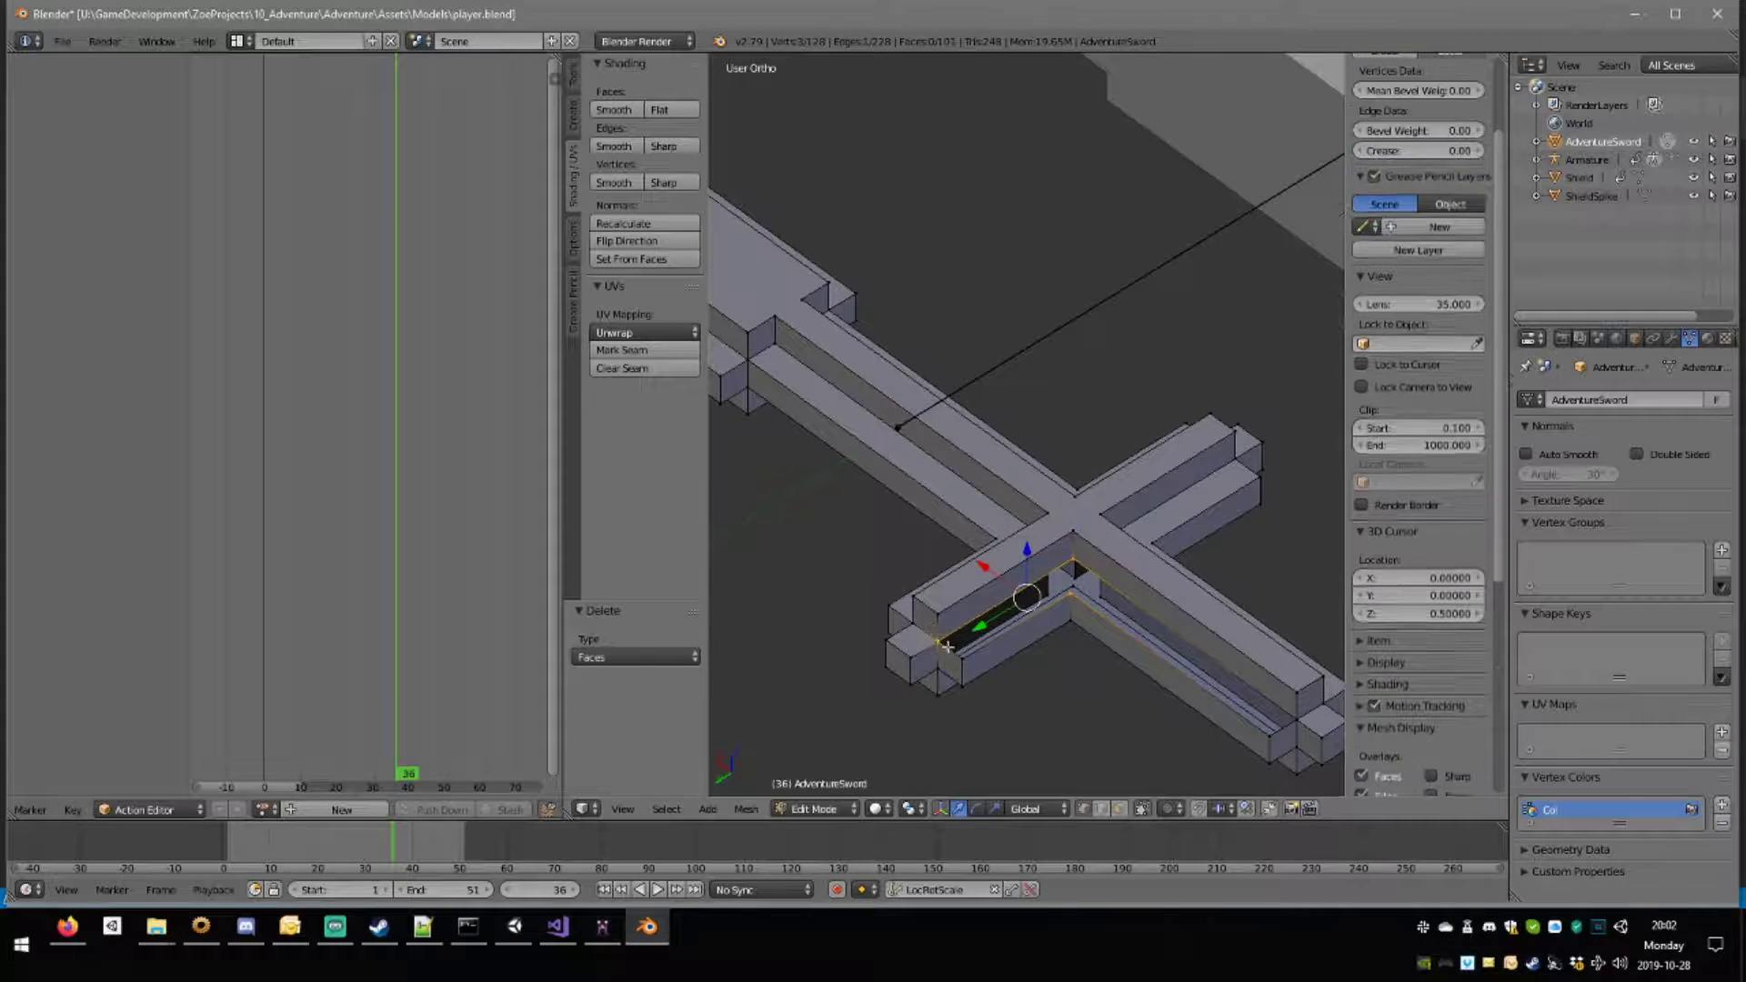
right_click(962, 659, "shift")
key("f")
key("a")
key("x")
key("Escape")
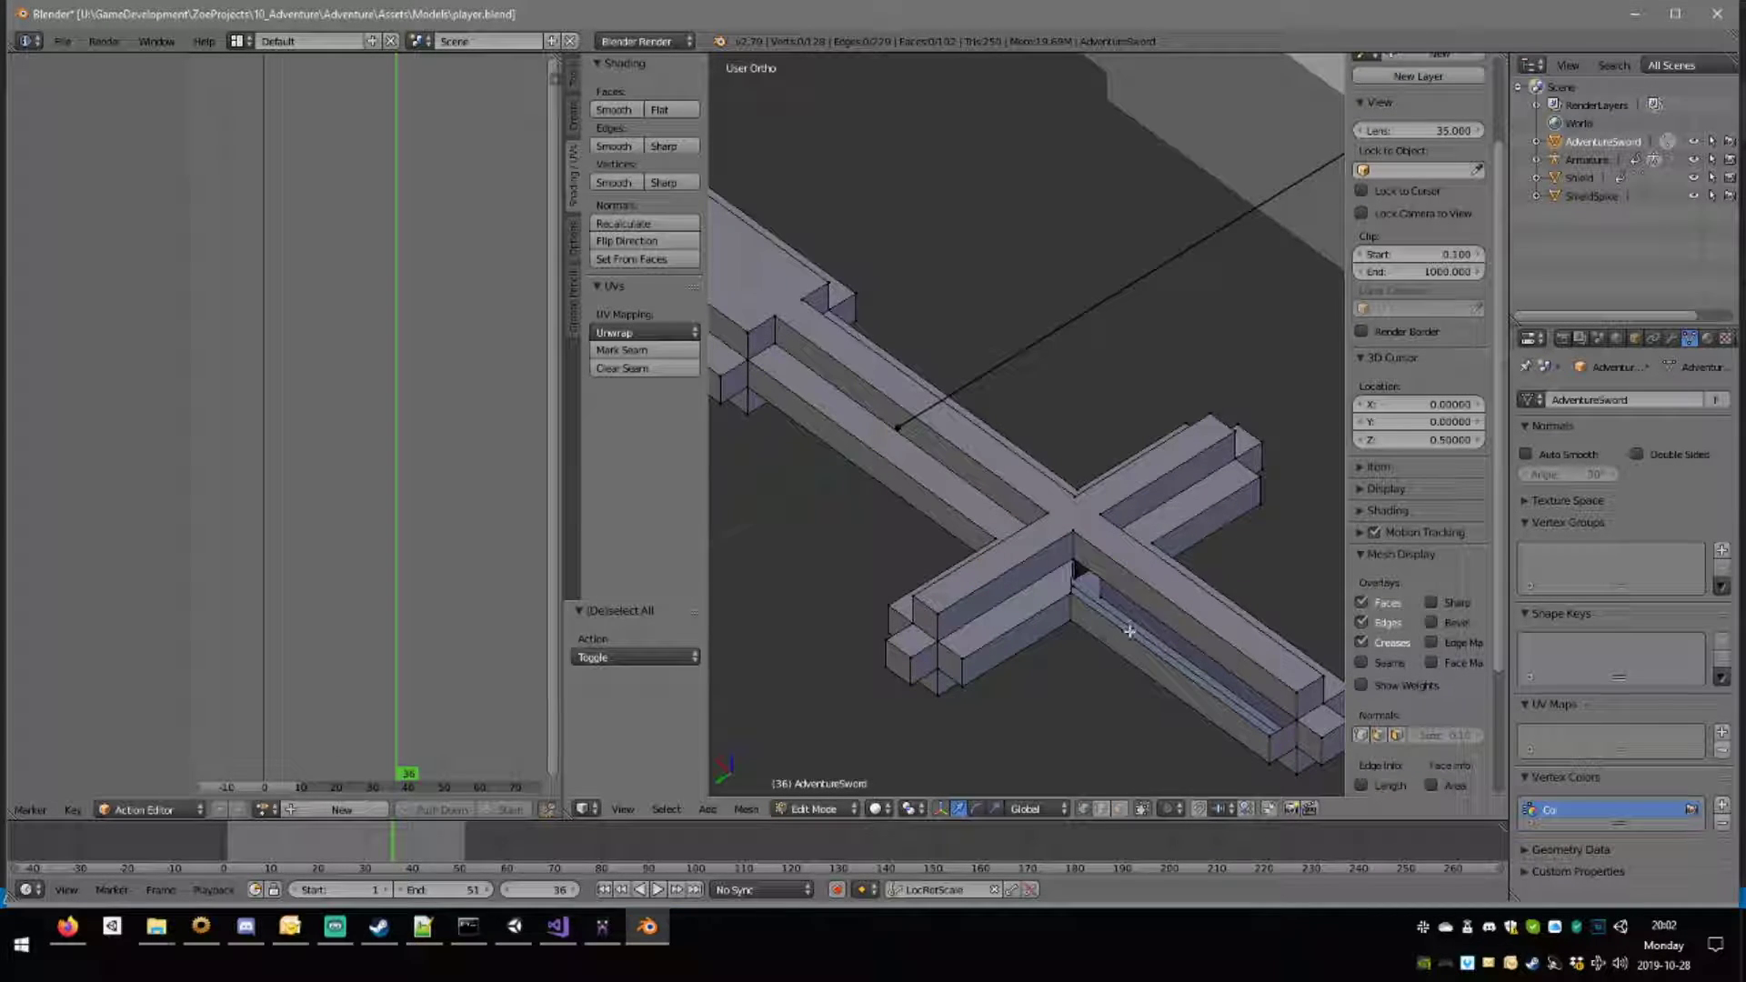
Fill the remaining gap along the sword's short end with a second rectangular face.
right_click(1130, 637, "alt")
key("f")
key("a")
middle_click_drag(1184, 646, 1073, 636)
middle_click_drag(1128, 682, 916, 549, "shift")
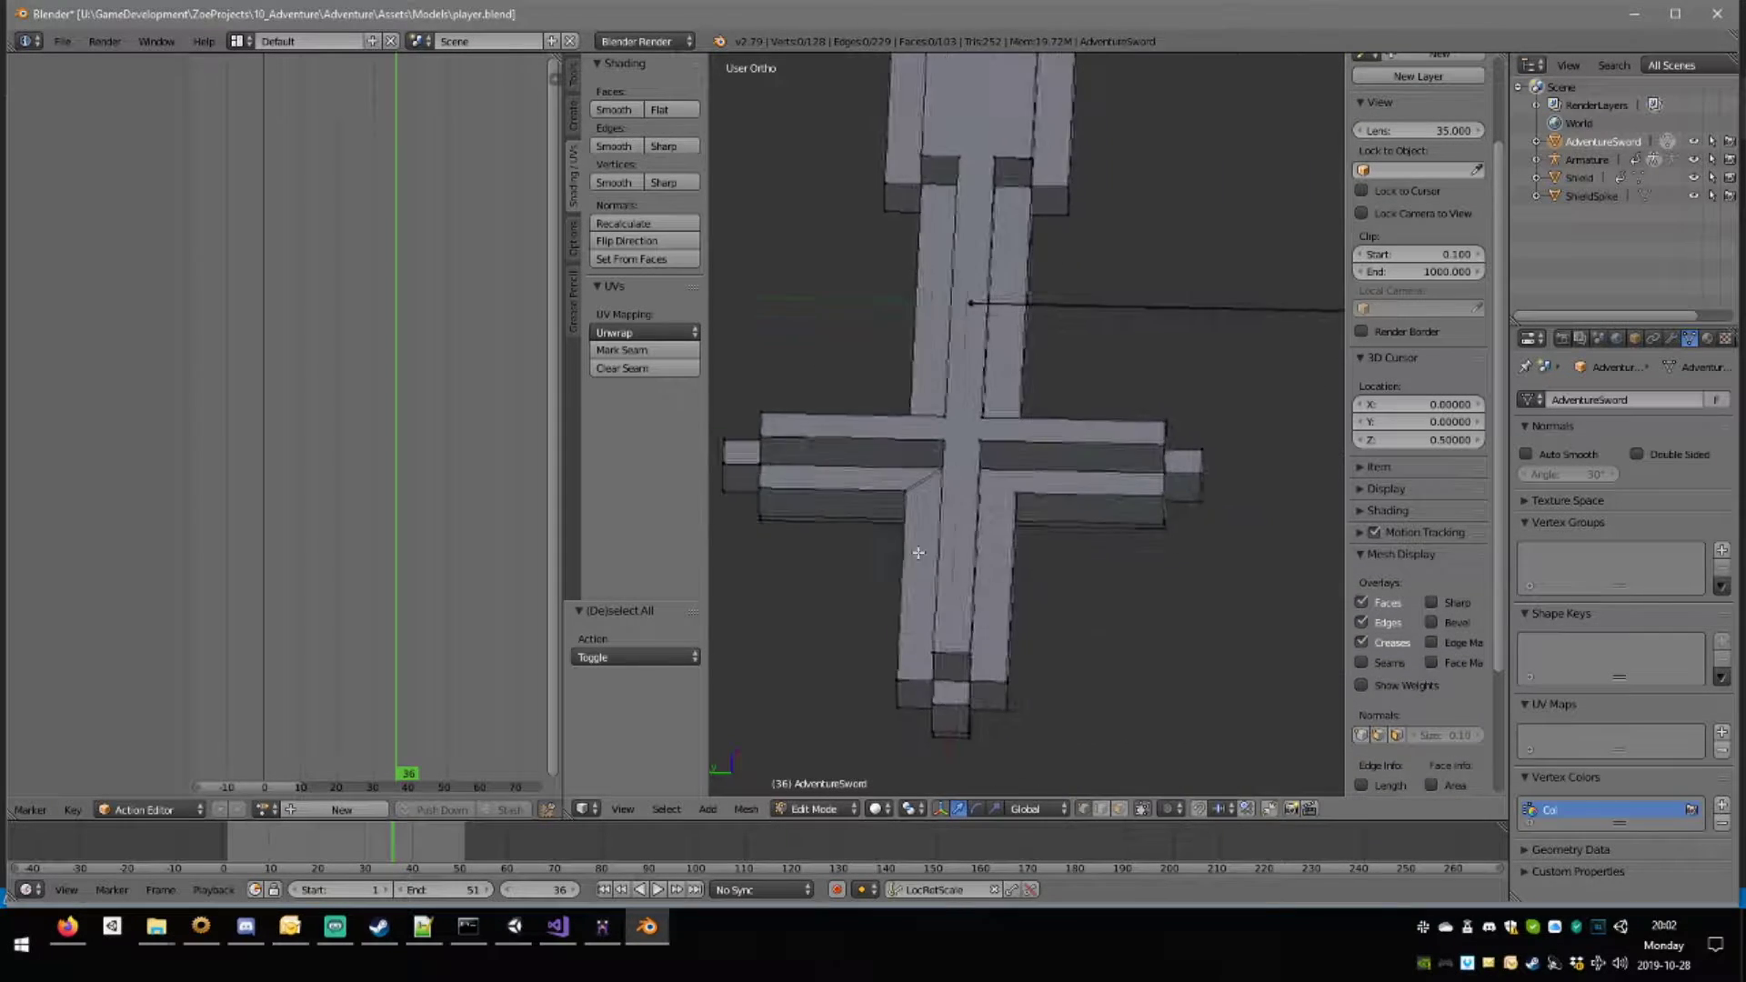
middle_click_drag(1001, 605, 903, 568)
scroll(903, 568, "down", 8)
Leave Edit Mode, move the sword to an empty layer, and show only that layer.
key("Tab")
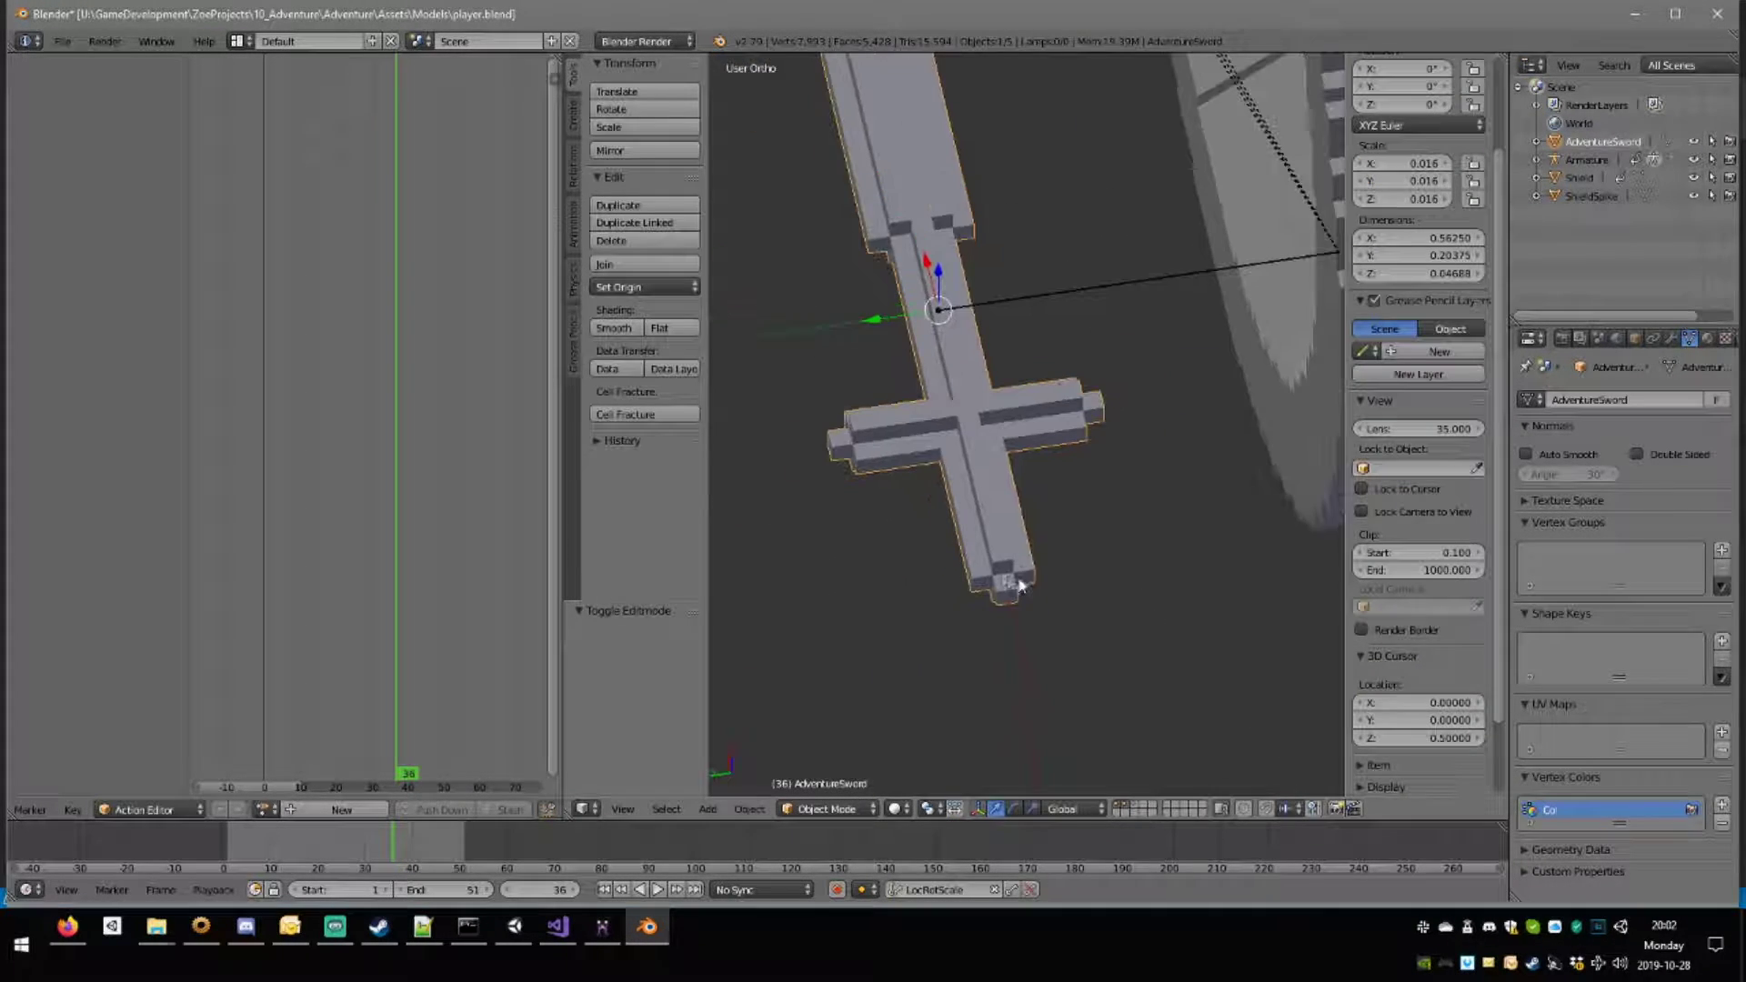
key("m")
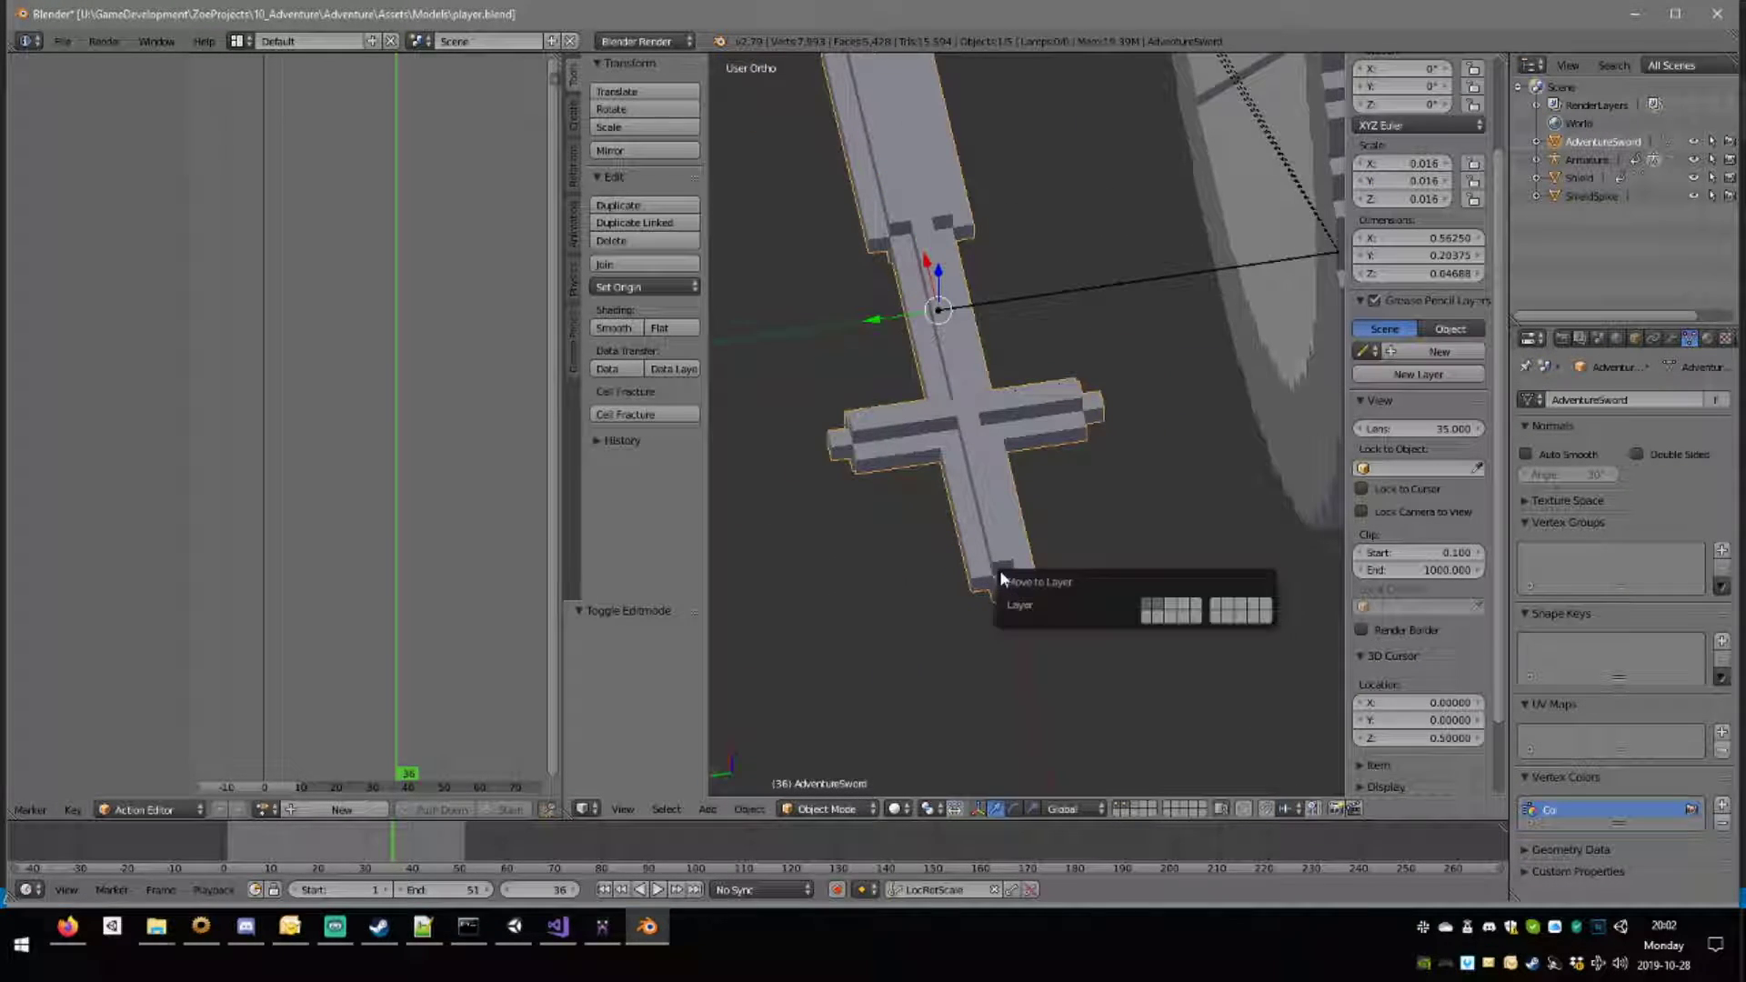
left_click(1176, 608)
left_click(1141, 804)
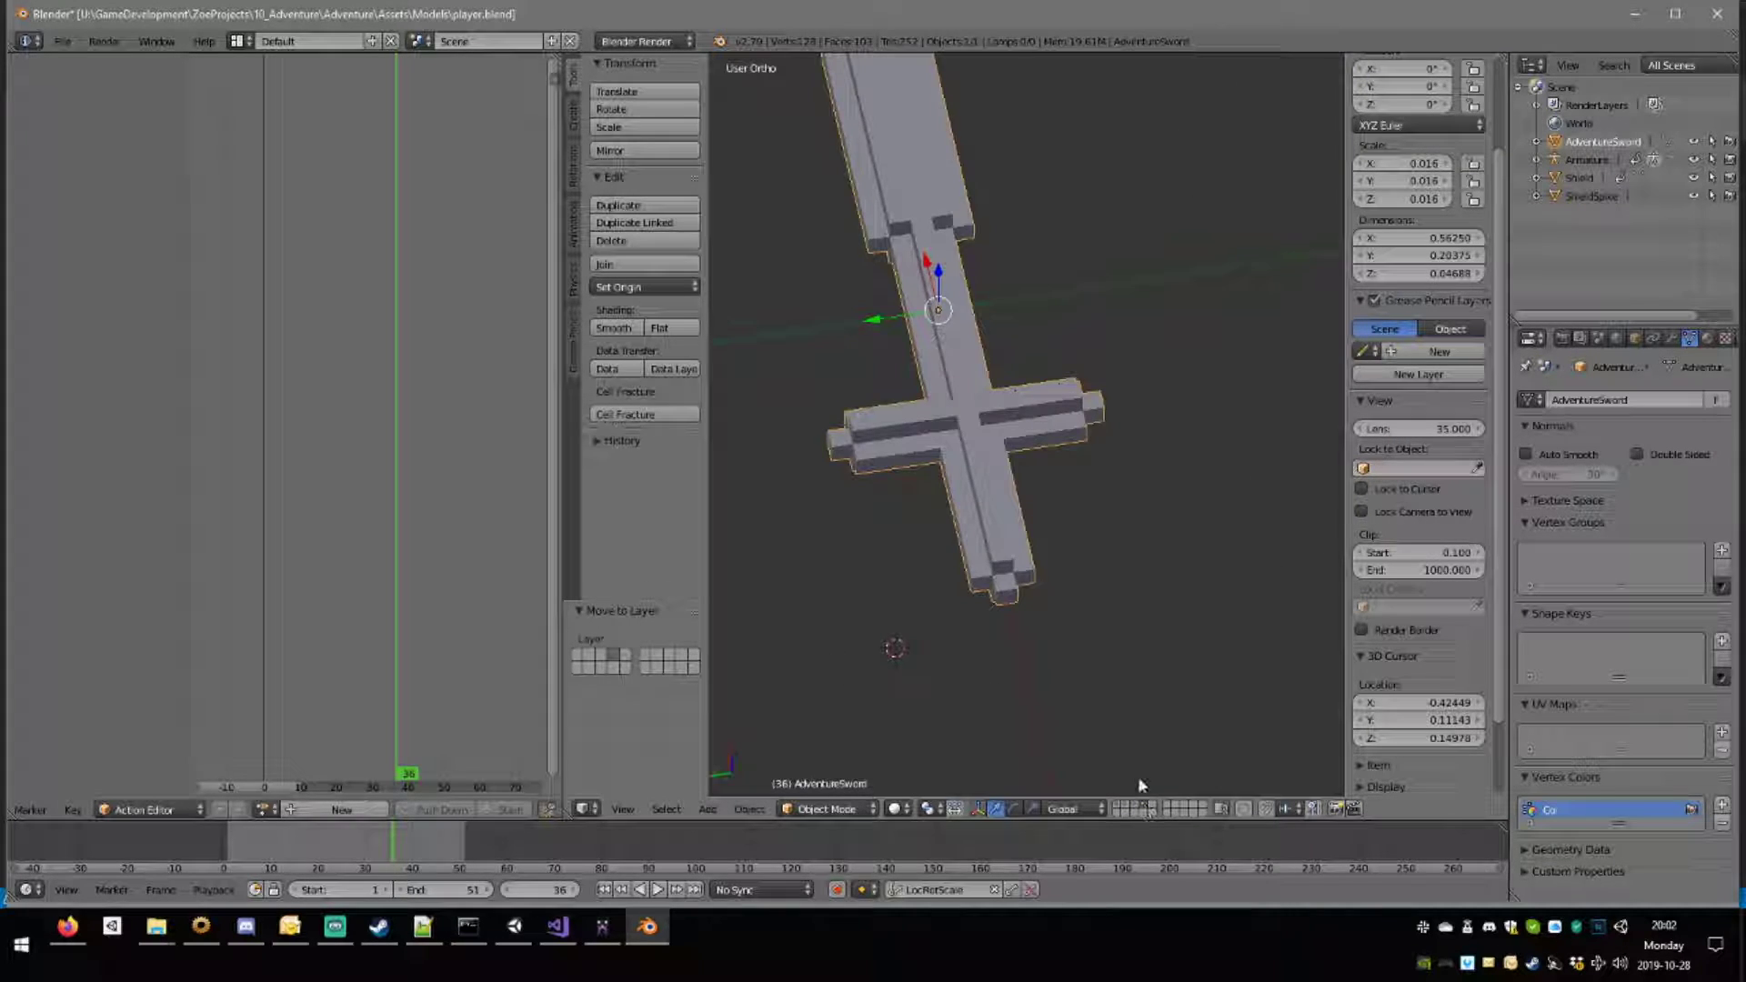
Back in Edit Mode, delete the upper L-shaped face in the opposite corner between the short end and the crossguard.
middle_click_drag(1135, 746, 1025, 618)
middle_click_drag(1123, 570, 1051, 535)
key("Tab")
middle_click_drag(1162, 525, 1000, 546, "shift")
scroll(1000, 545, "up", 3)
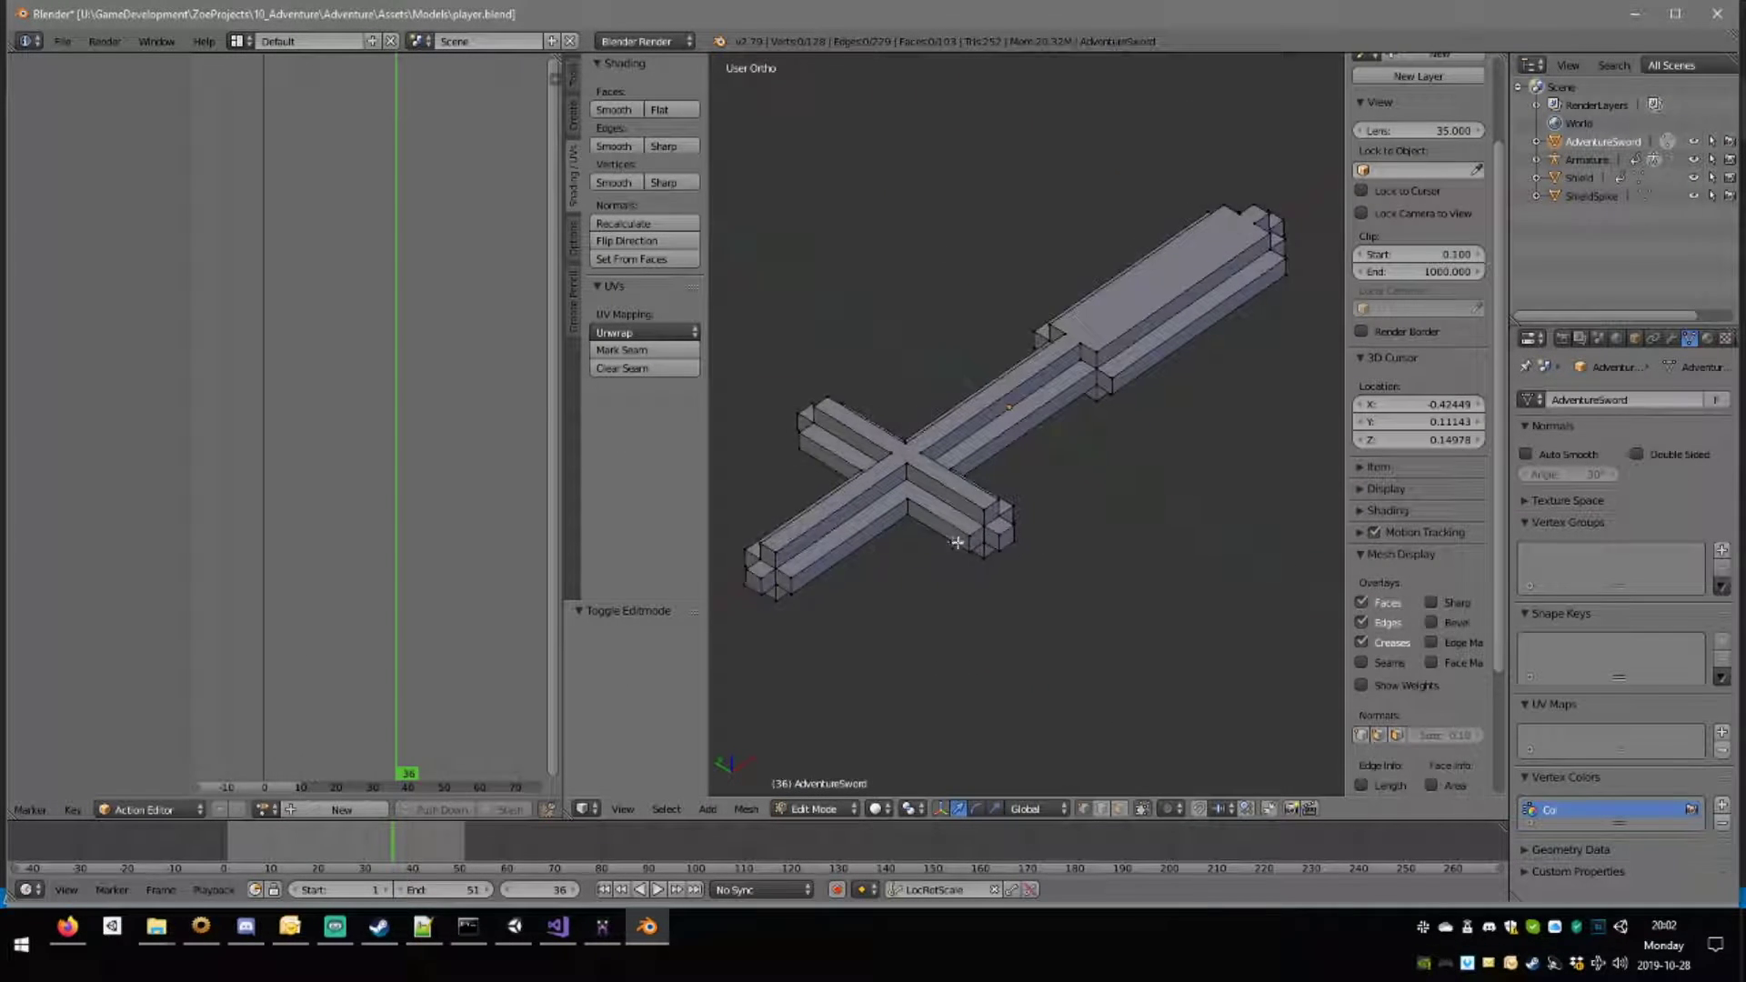
right_click(971, 540, "alt")
right_click(977, 544, "alt+shift")
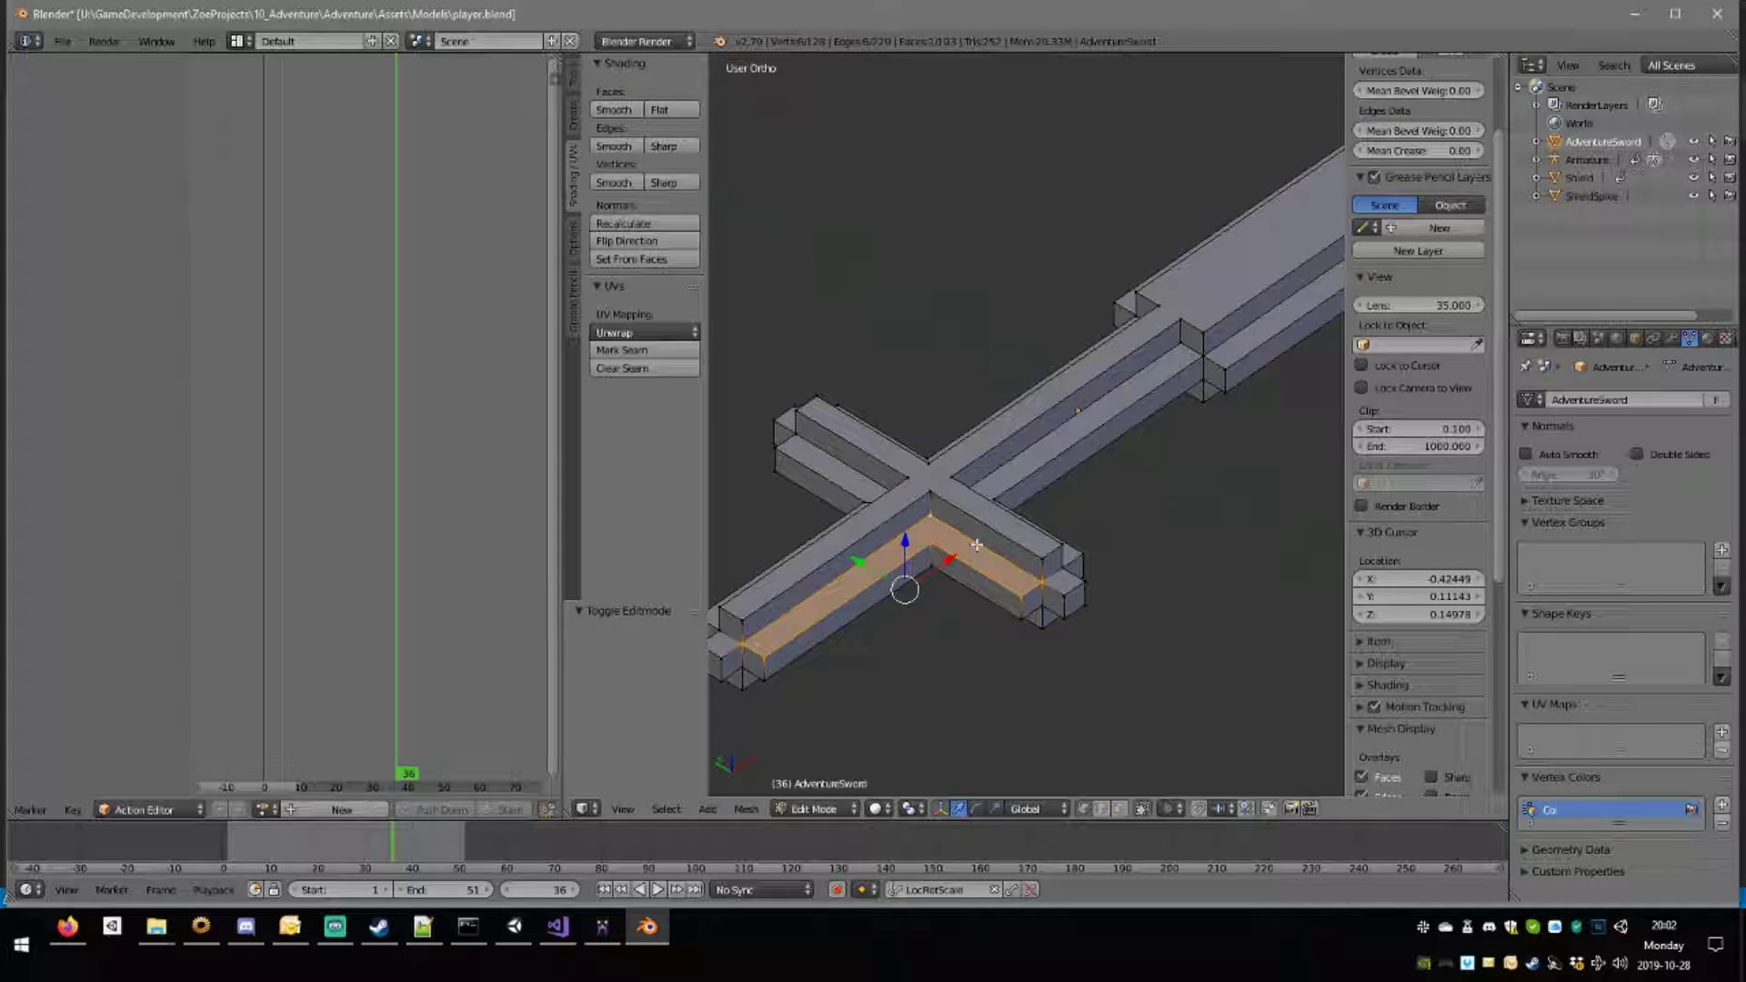
key("x")
left_click(977, 544)
Fill that corner's gap with two separate rectangular faces, one along the crossguard and one along the short end.
right_click(931, 546)
right_click(931, 523, "shift")
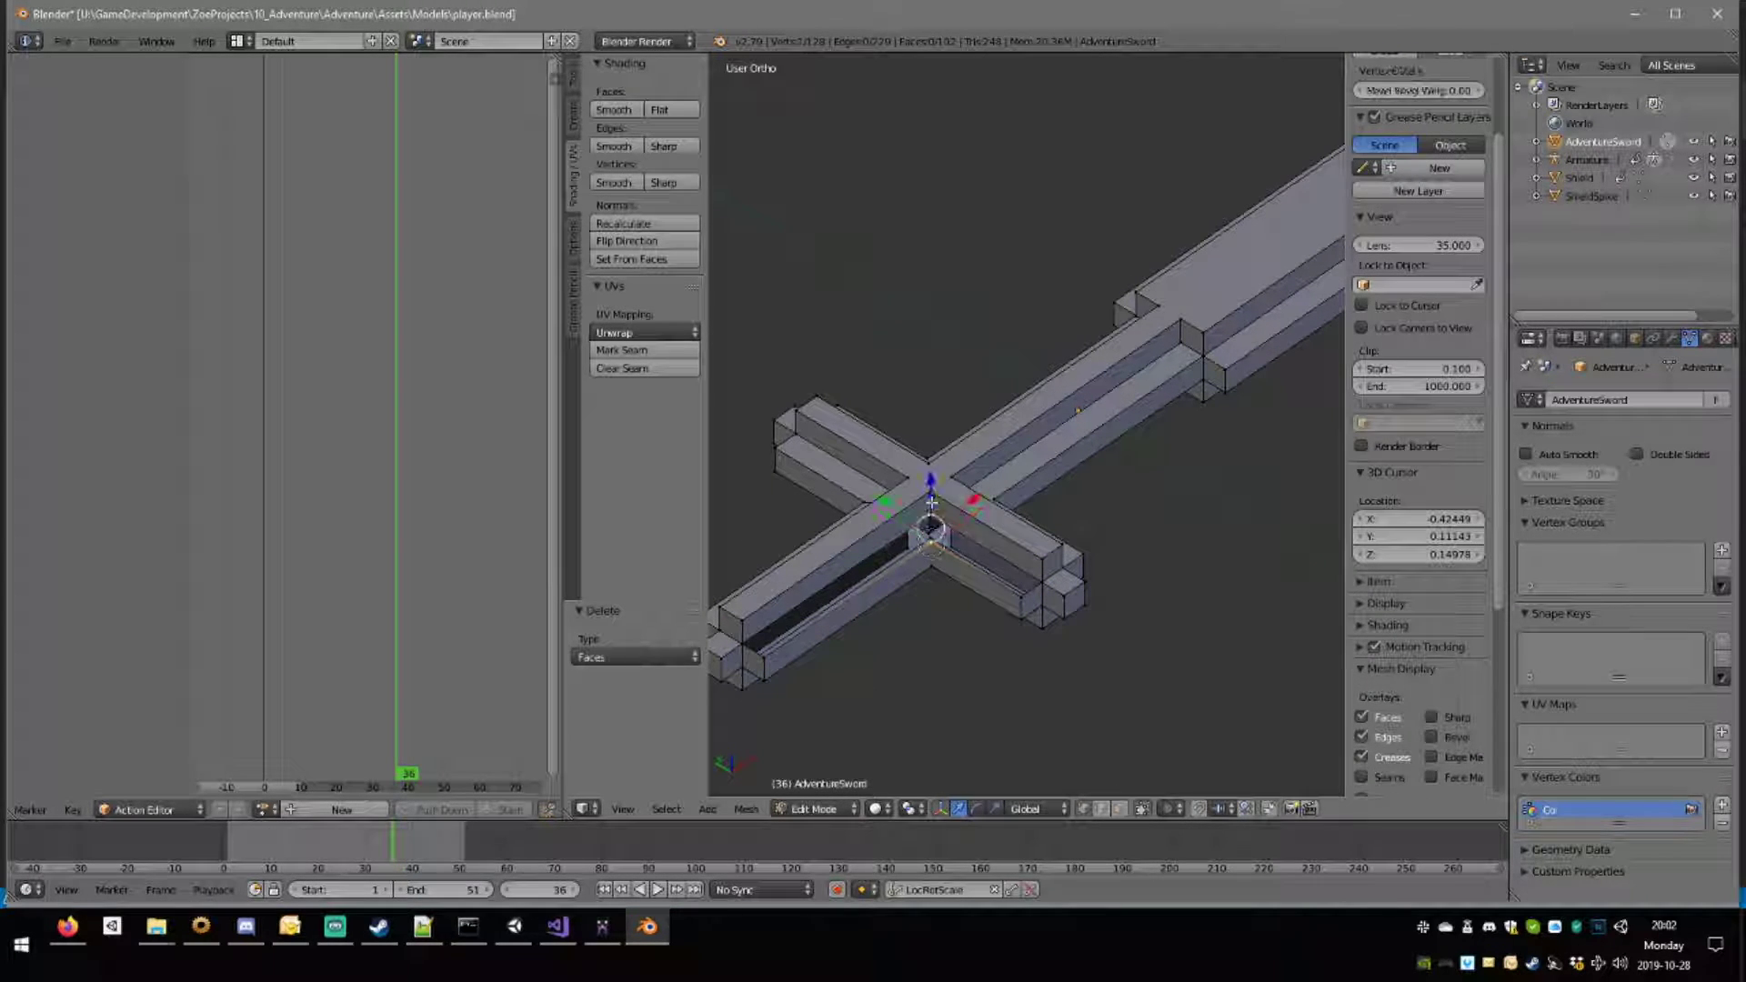
mouse_move(931, 525)
middle_mouse_down()
mouse_move(988, 557)
mouse_move(1049, 367)
mouse_move(934, 535)
middle_mouse_up()
right_click(1035, 582, "shift")
right_click(1018, 596, "shift")
key("f")
key("a")
right_click(920, 544, "alt")
key("f")
key("a")
Delete the L-shaped face on the underside of the corner between the short end and the crossguard.
right_click(937, 556)
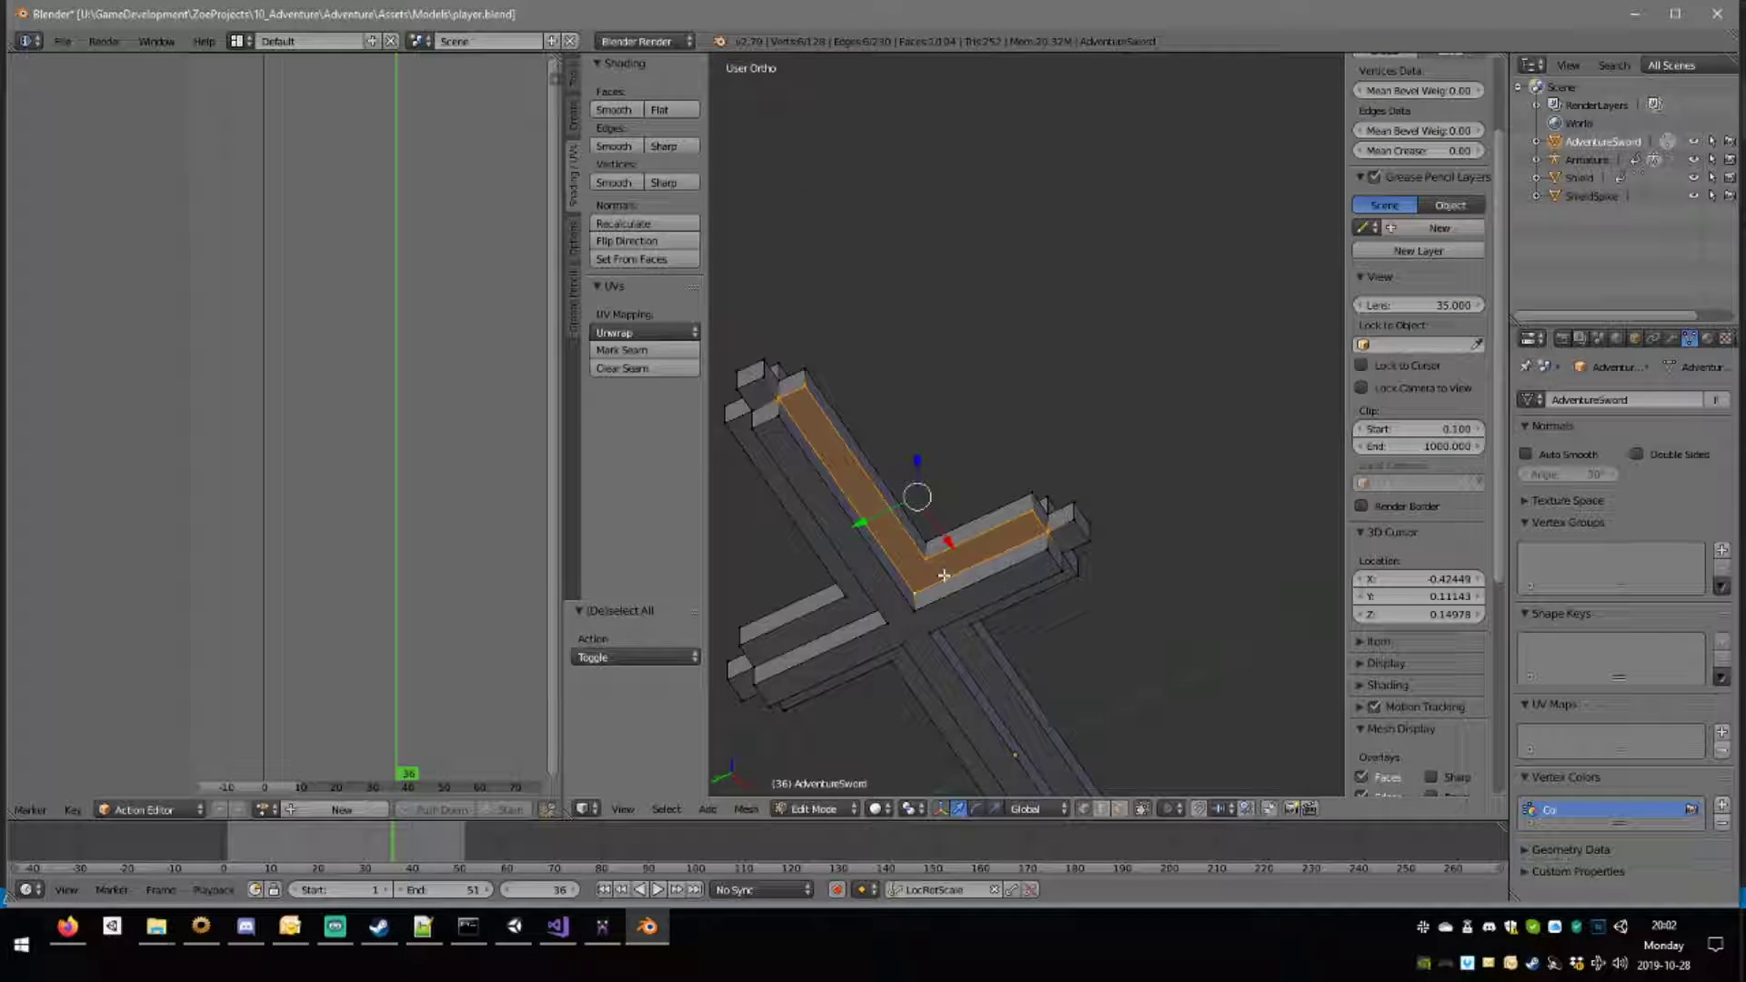
key("x")
left_click(944, 574)
Fill the first underside gap with two separate faces, one along each leg of the L.
right_click(926, 560)
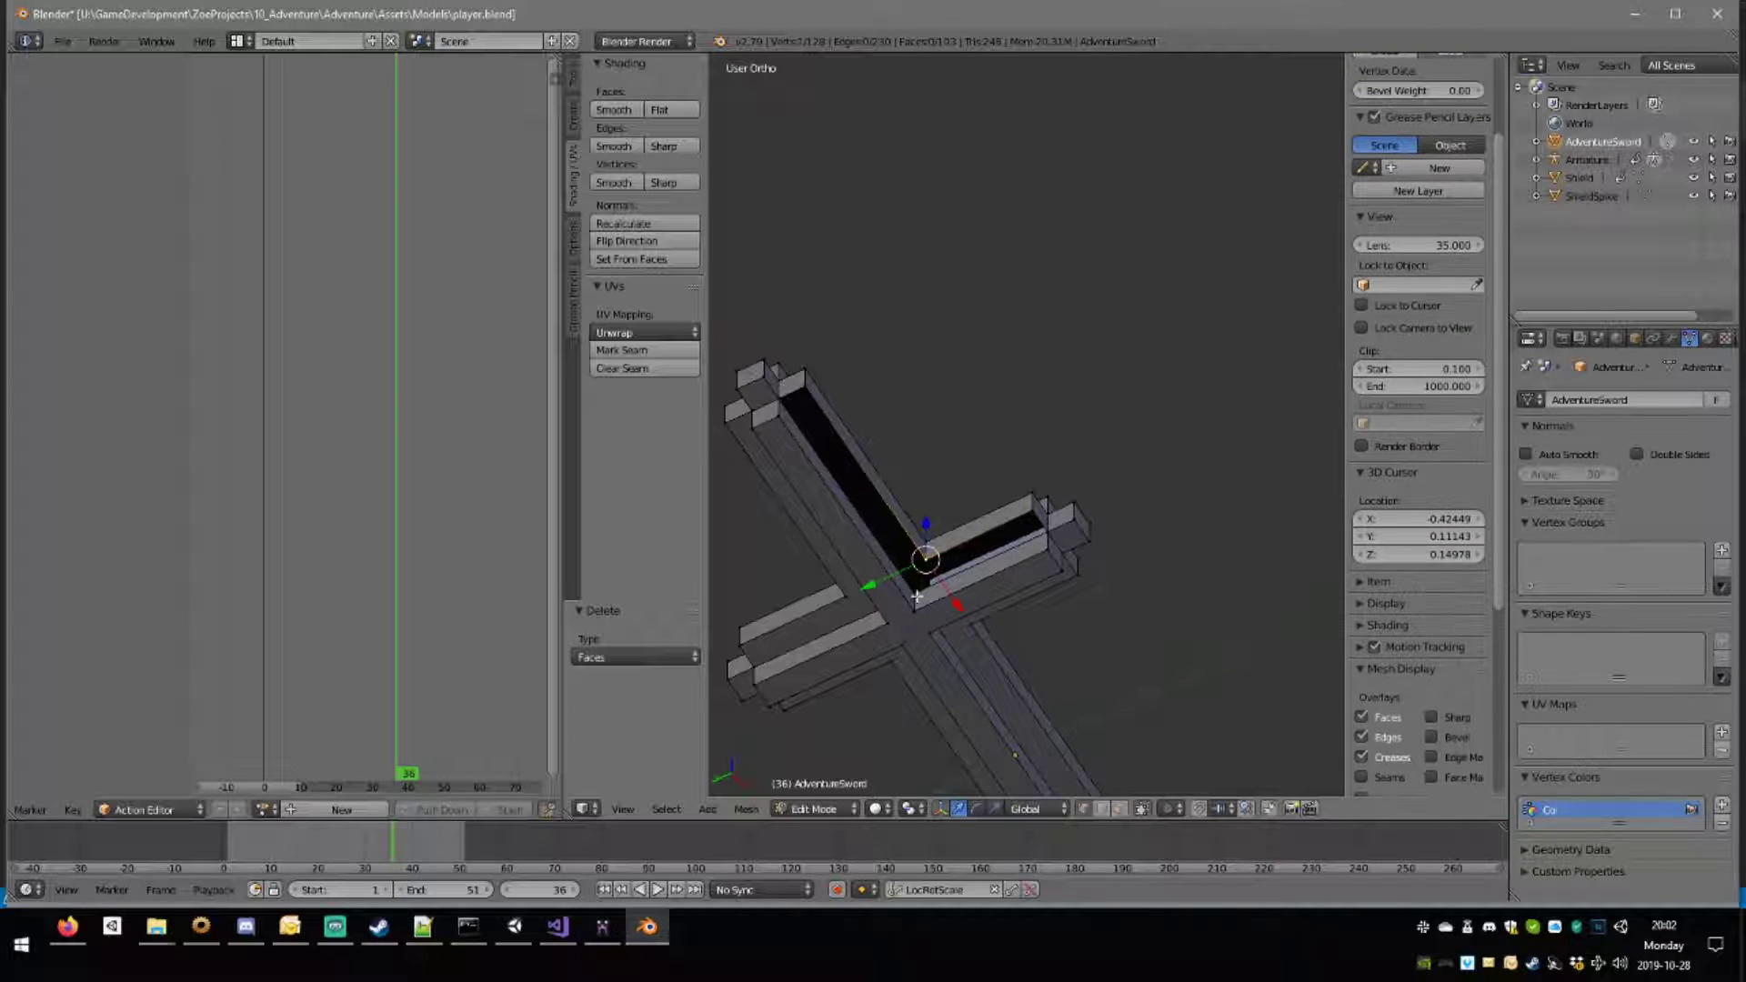
key("ctrl+z")
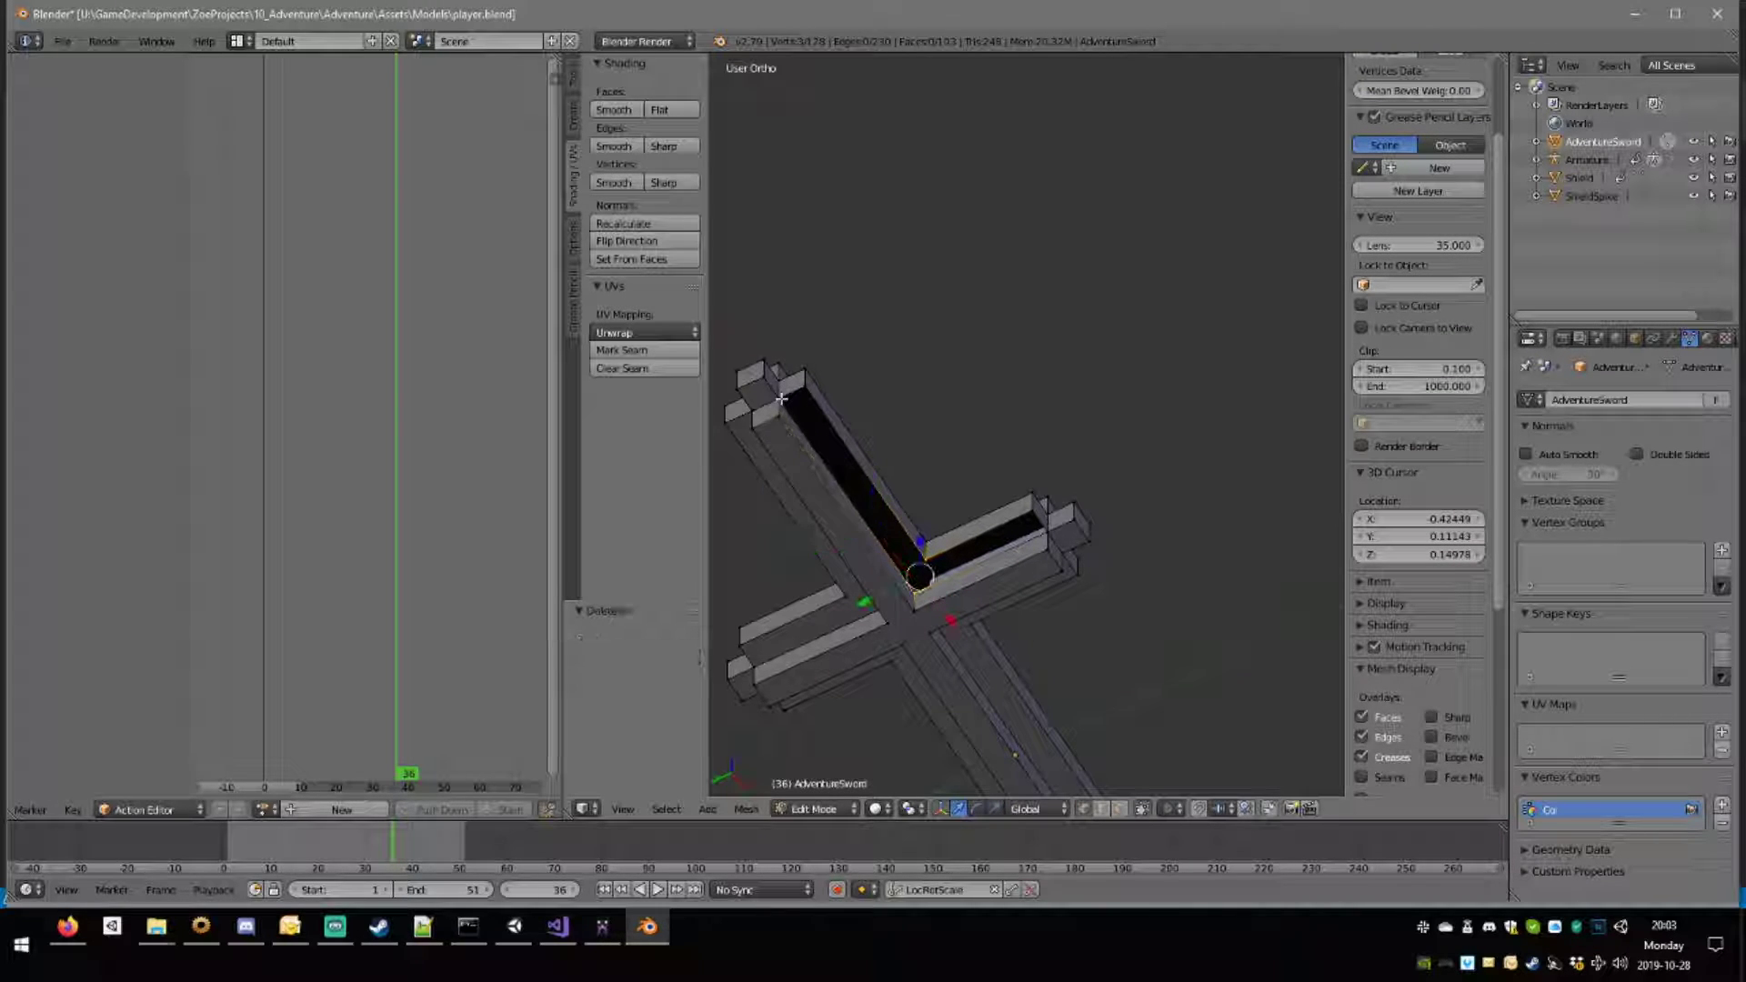
right_click(782, 397, "shift")
right_click(805, 393, "shift")
key("f")
key("a")
right_click(963, 538, "alt")
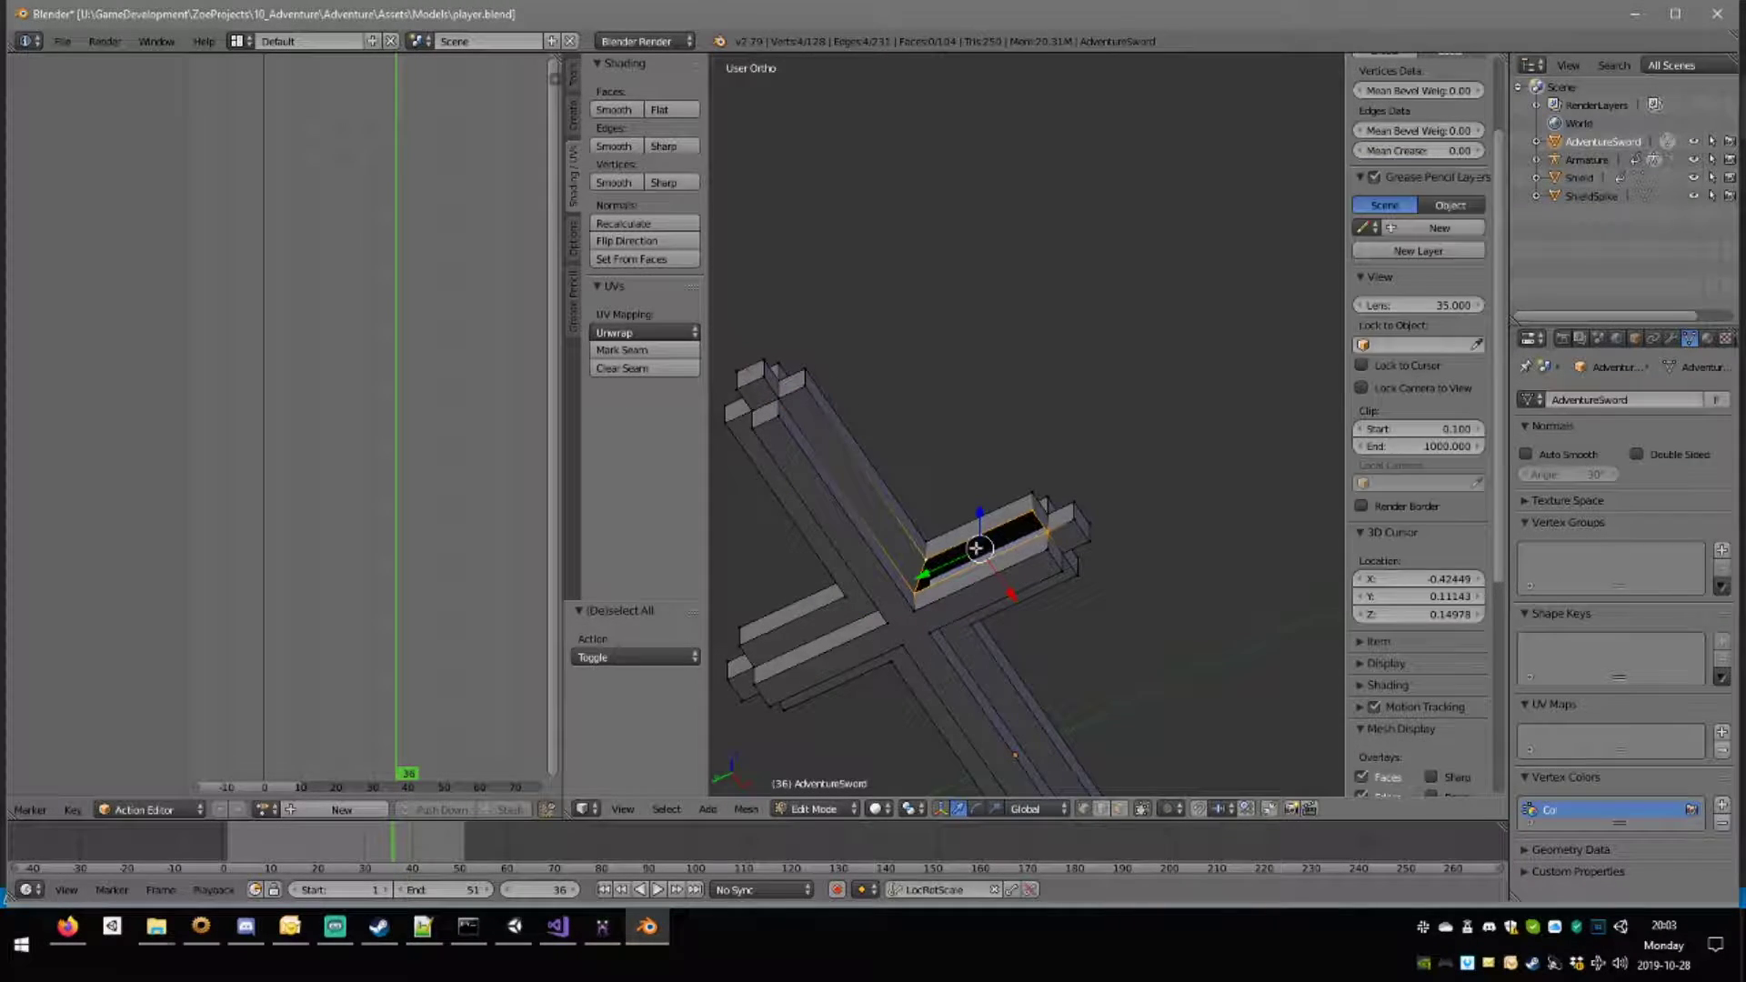
key("f")
key("a")
Delete the underside L-shaped face in the other corner between the crossguard and the short end.
middle_click_drag(1087, 547, 946, 465)
right_click(984, 464)
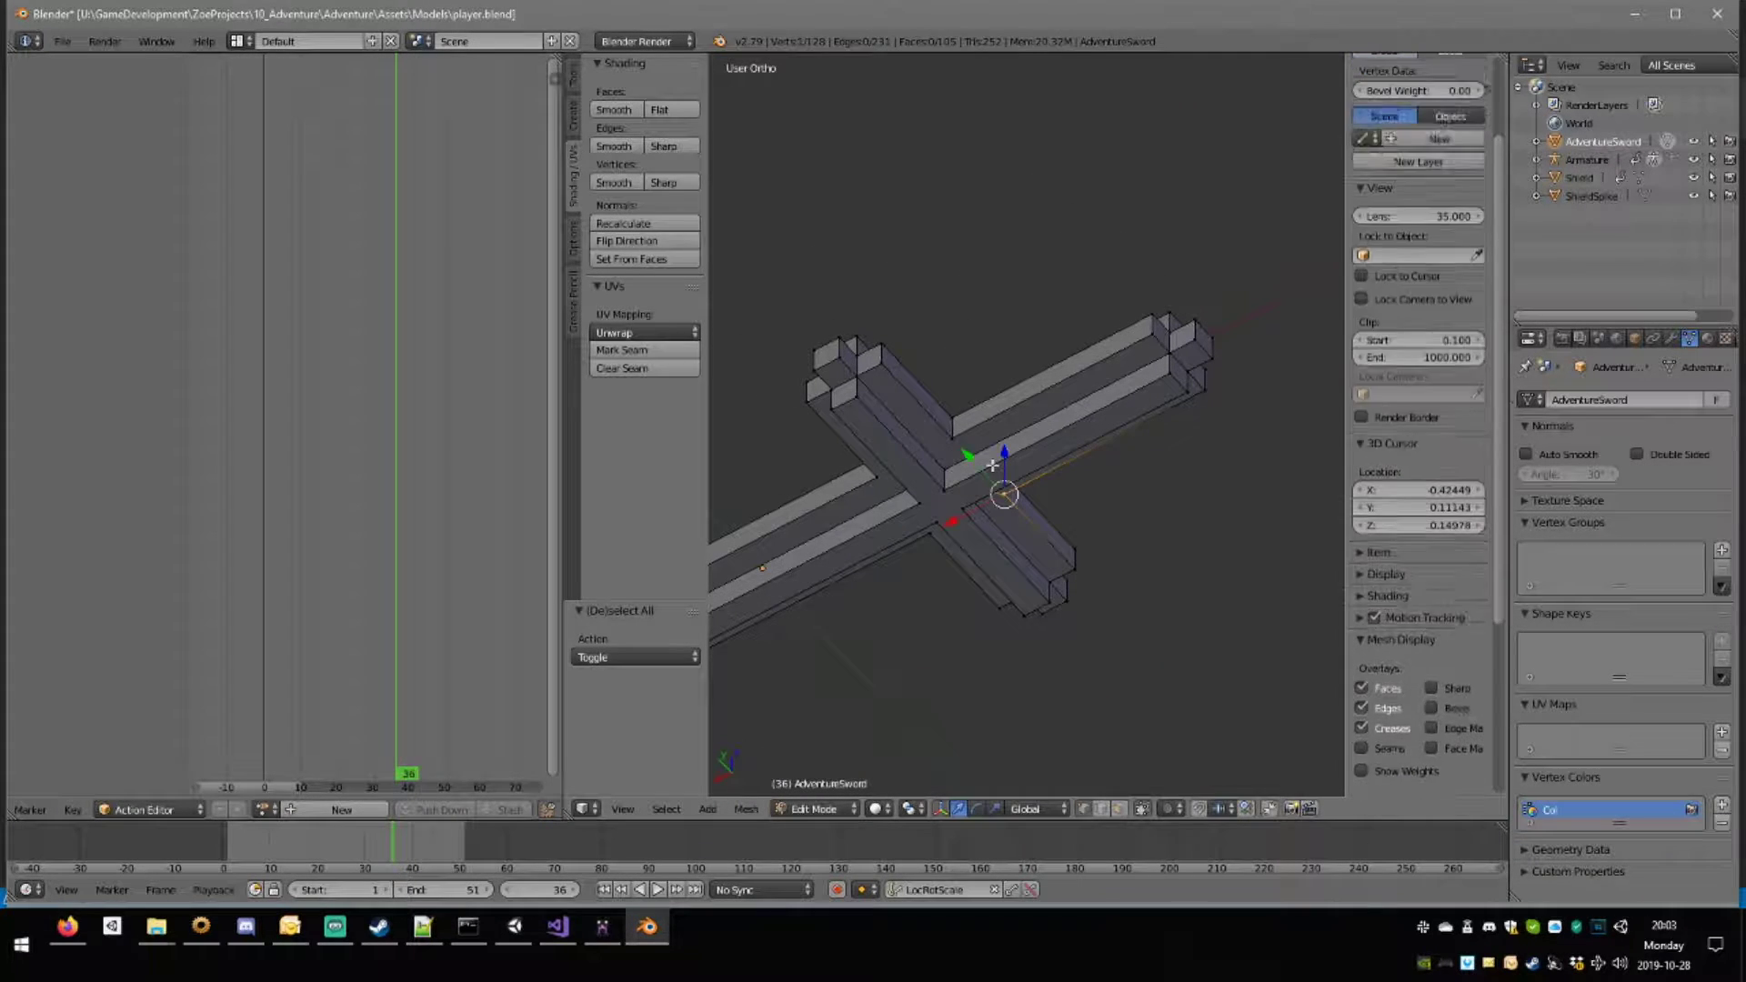
right_click(978, 446, "alt")
right_click(972, 425, "alt+shift")
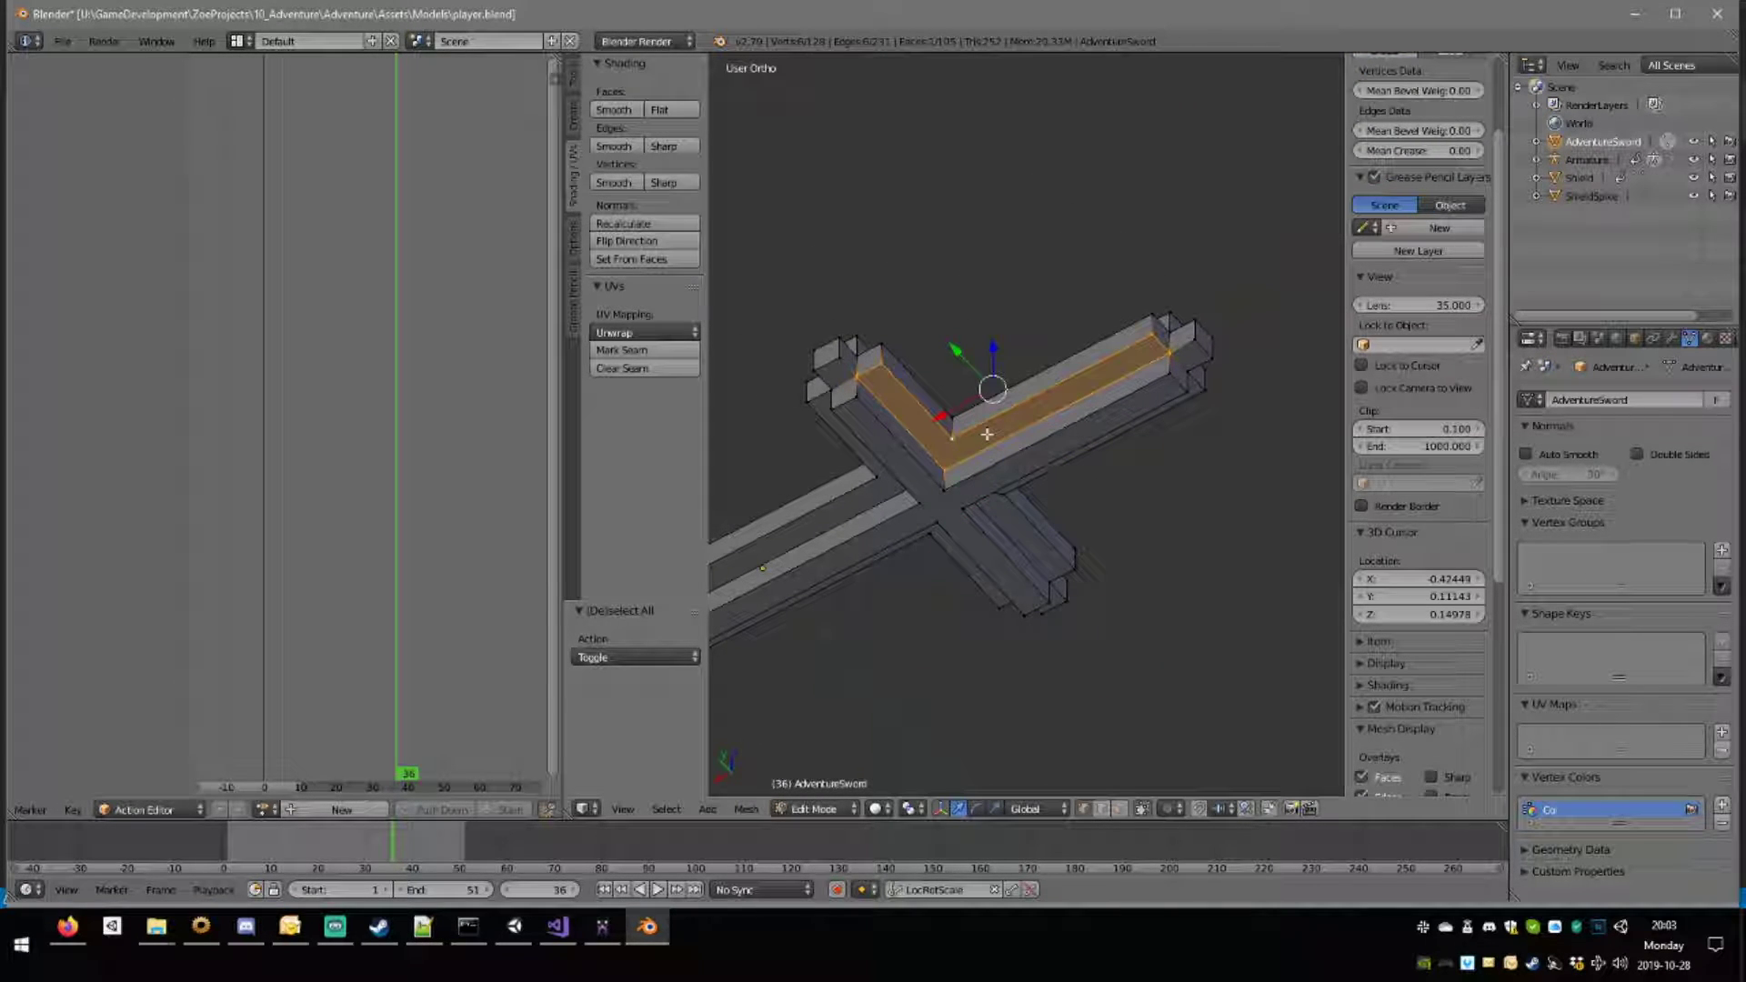
key("x")
left_click(987, 434)
Fill the second underside gap beside the short end with separate crossguard and short-end faces.
right_click(954, 439)
right_click(947, 466, "shift")
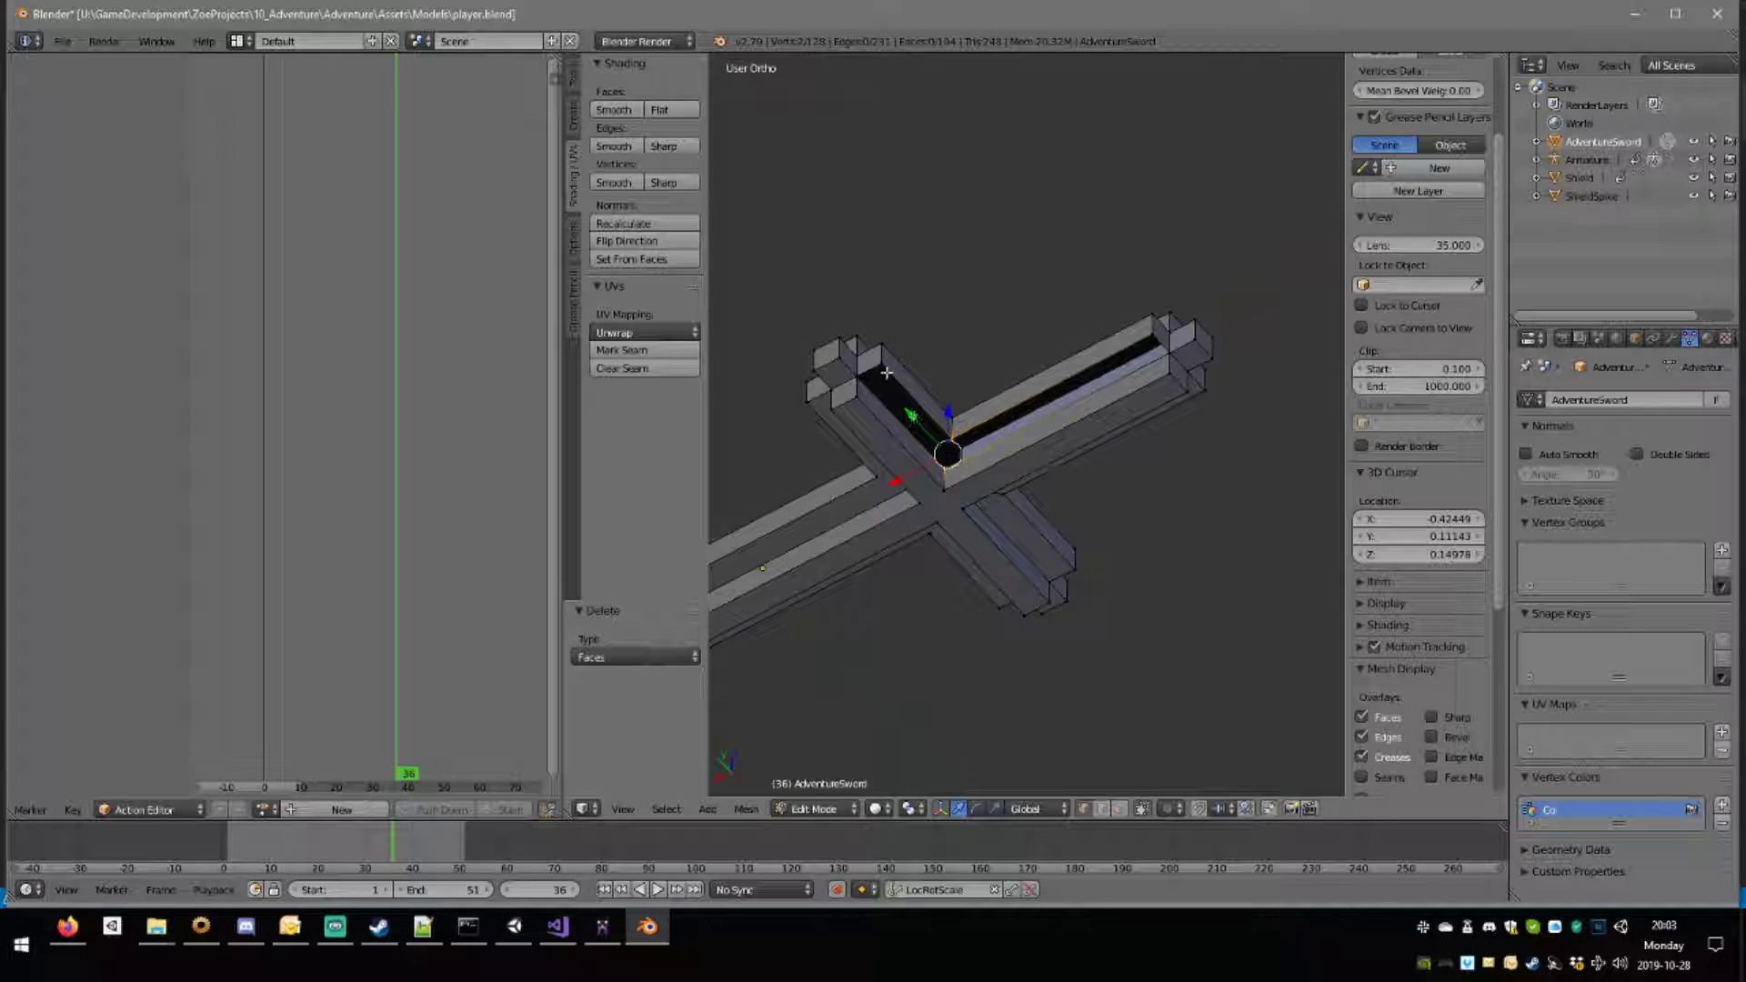
right_click(887, 373, "shift")
key("f")
key("a")
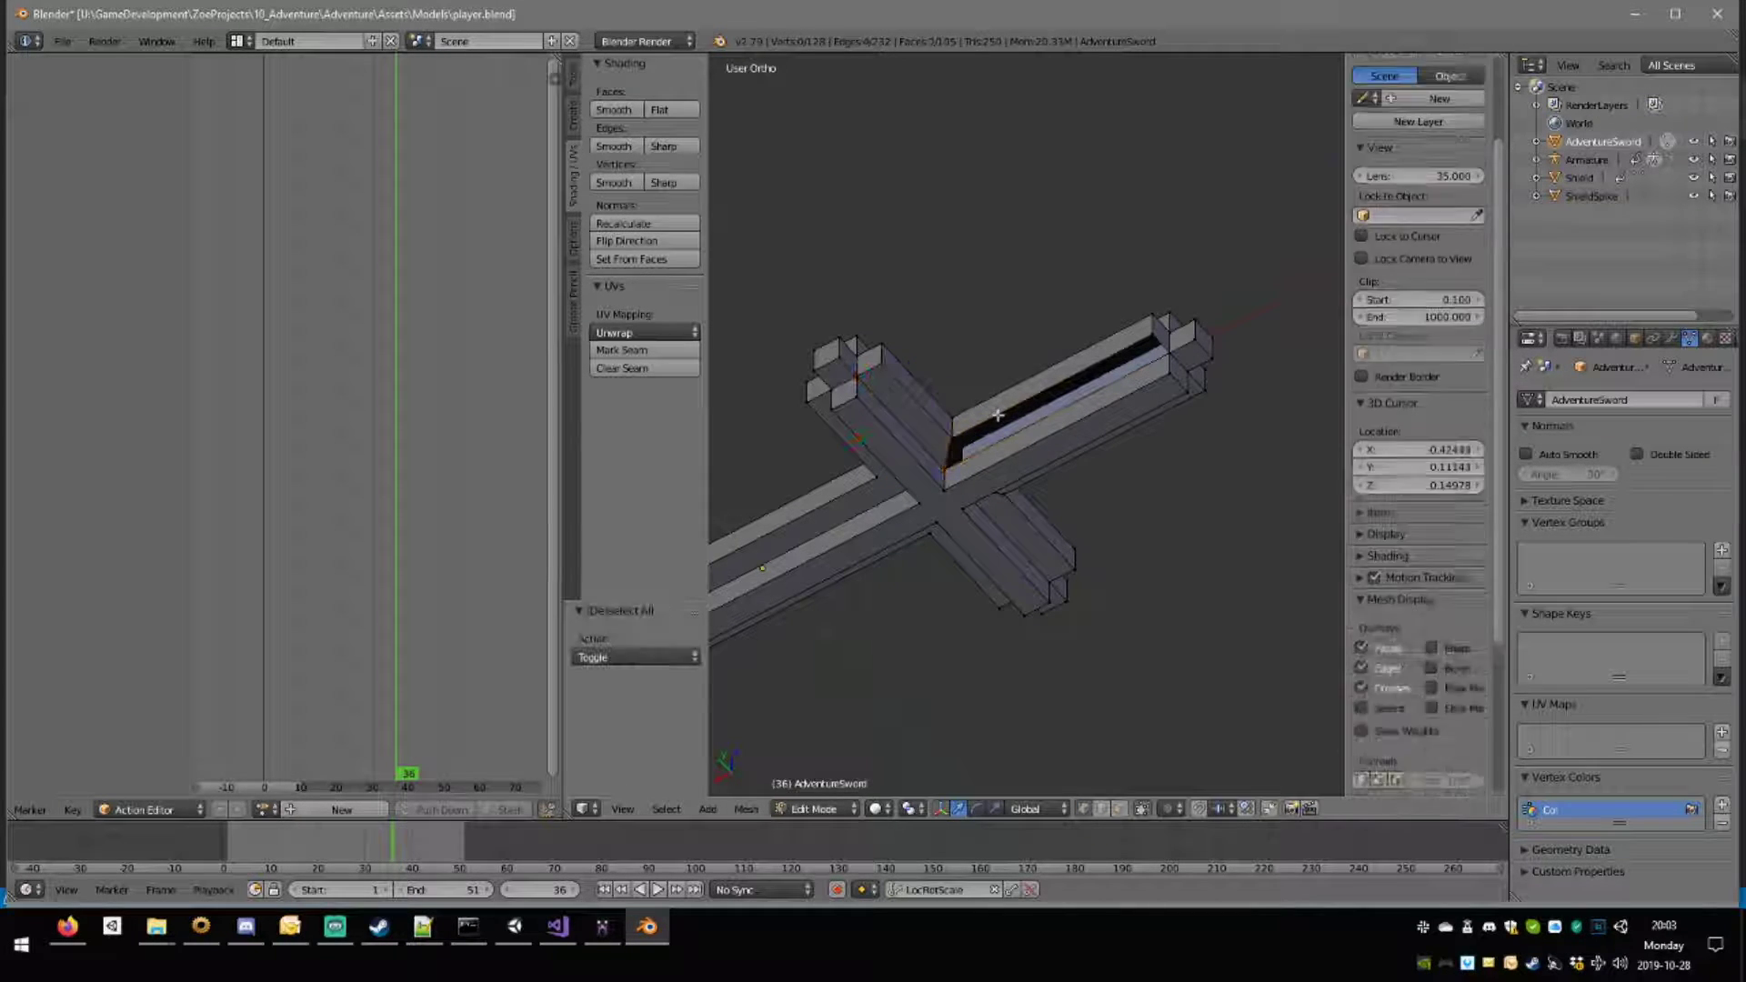
right_click(998, 415, "alt")
key("f")
key("a")
Select the four L-shaped faces joining the crossguard to the sword's long part and delete them together.
middle_click_drag(868, 387, 910, 657)
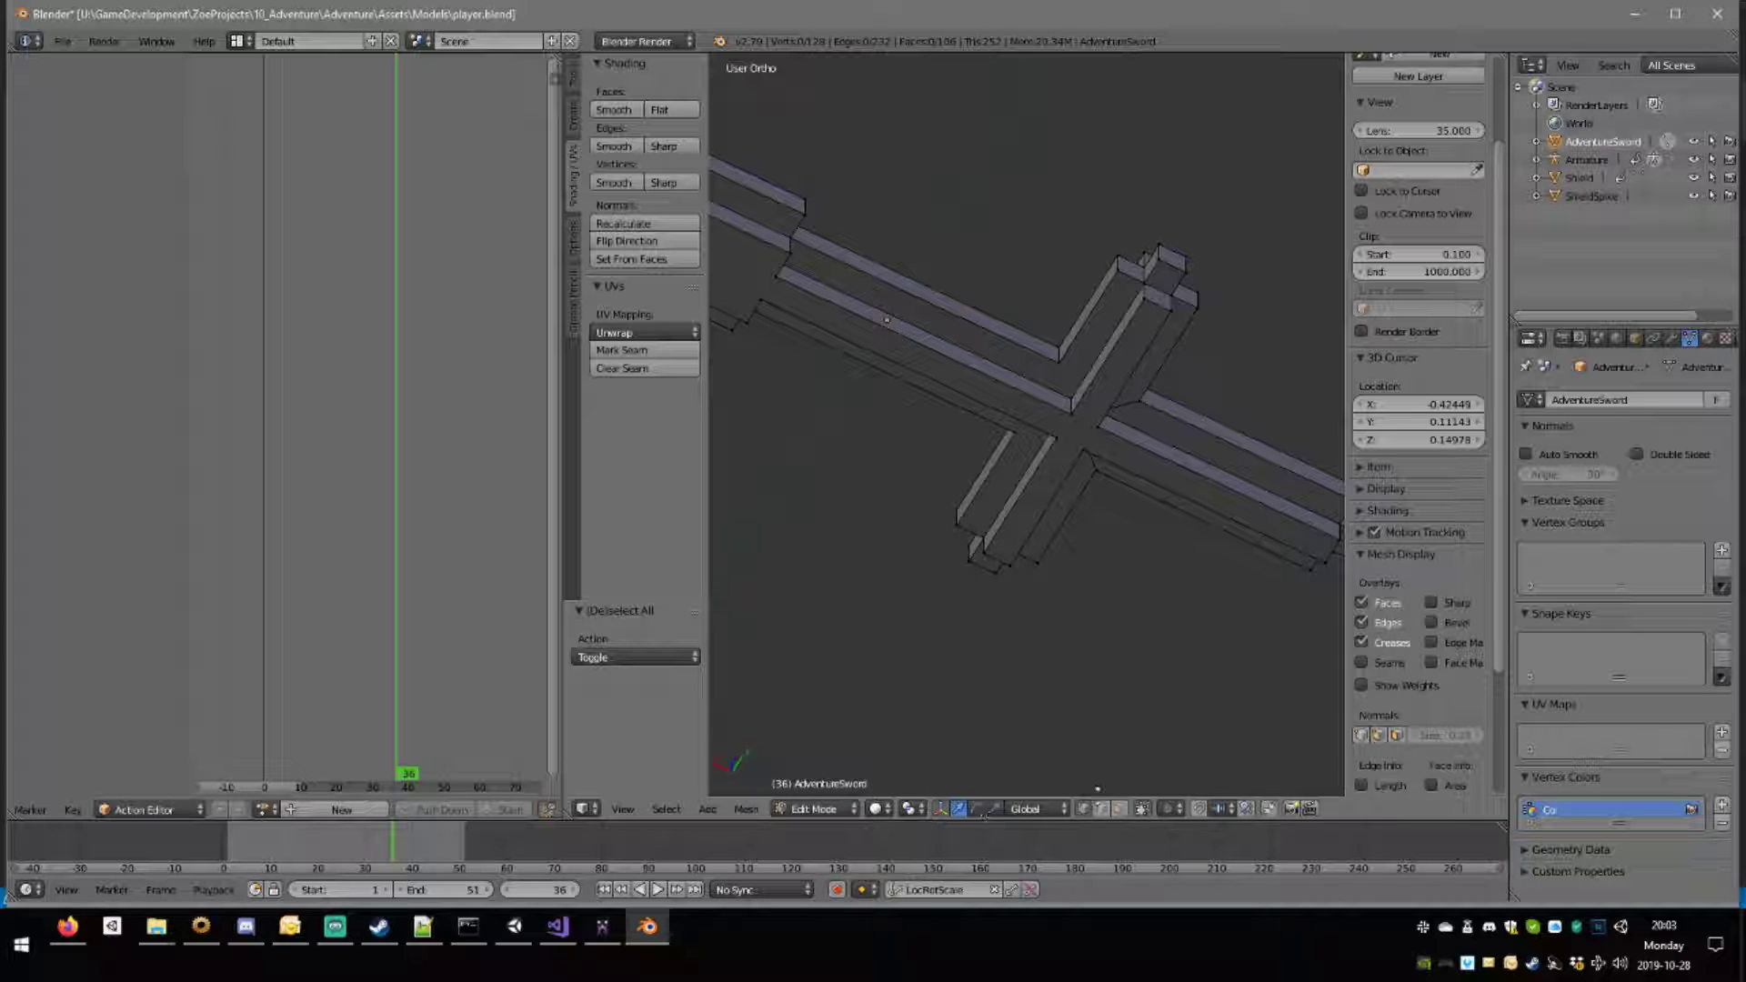
right_click(1053, 383)
middle_click_drag(943, 398, 843, 629)
right_click(966, 260, "shift")
right_click(790, 640, "shift")
middle_click_drag(1028, 460, 873, 491)
right_click(929, 394, "shift")
middle_click_drag(929, 394, 858, 370)
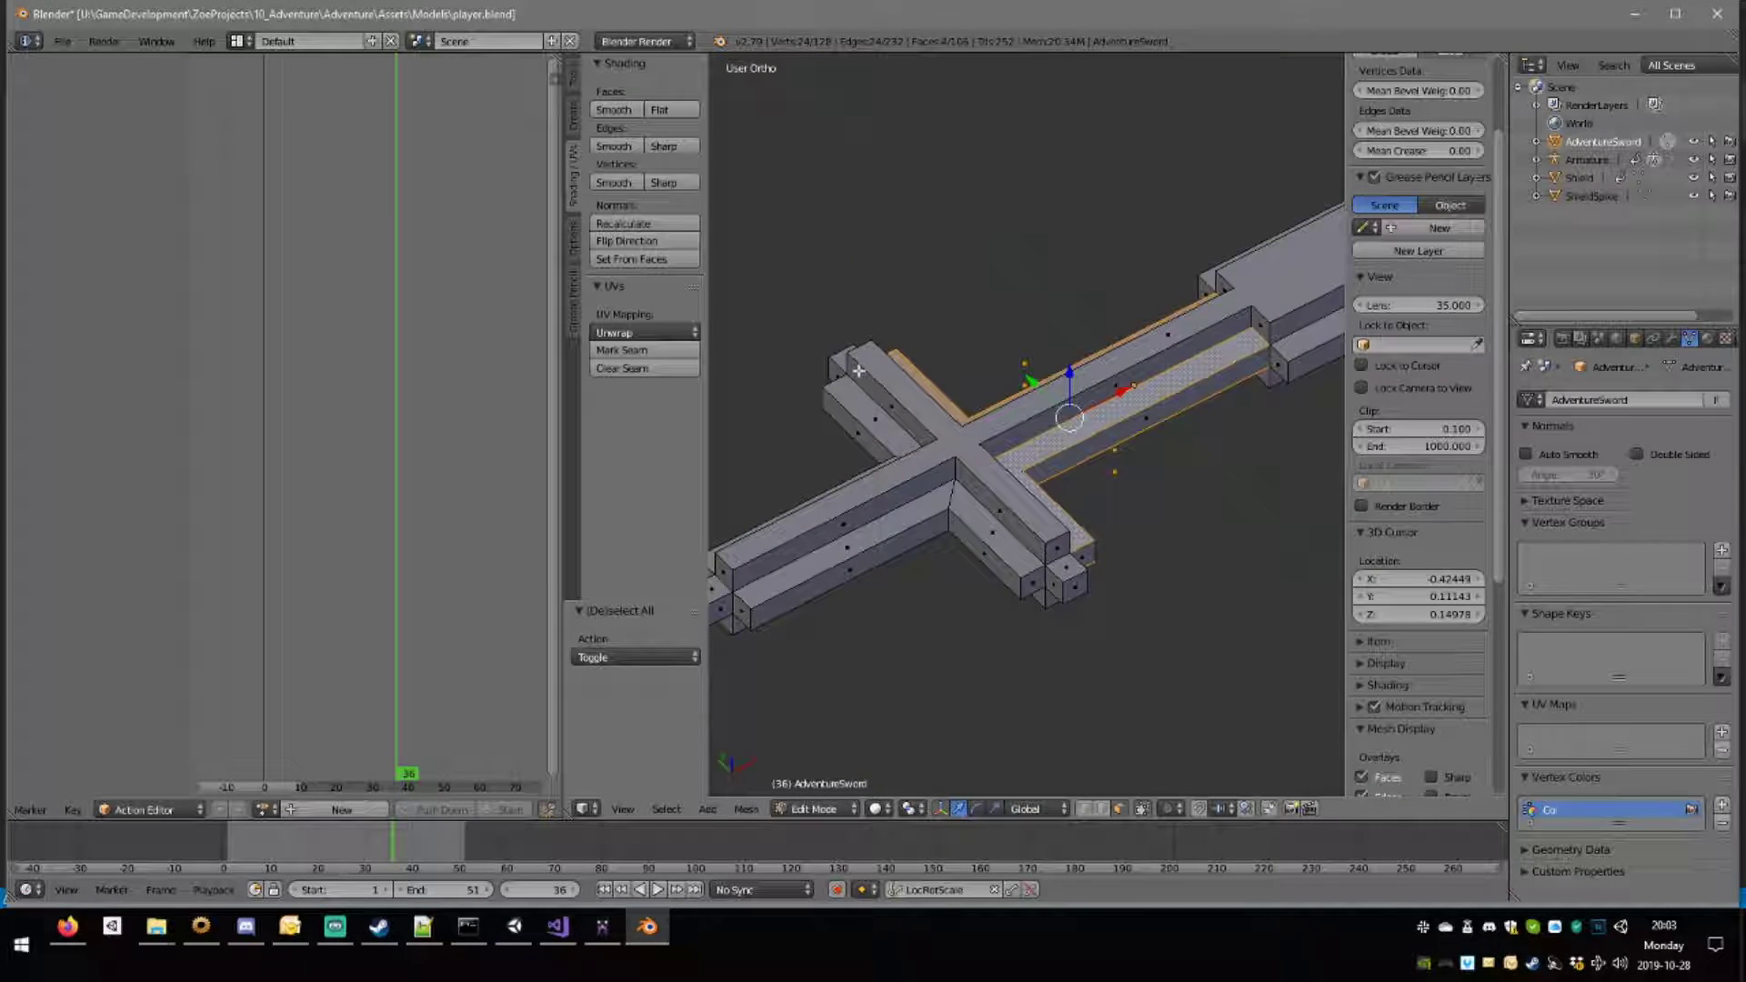
key("x")
left_click(858, 371)
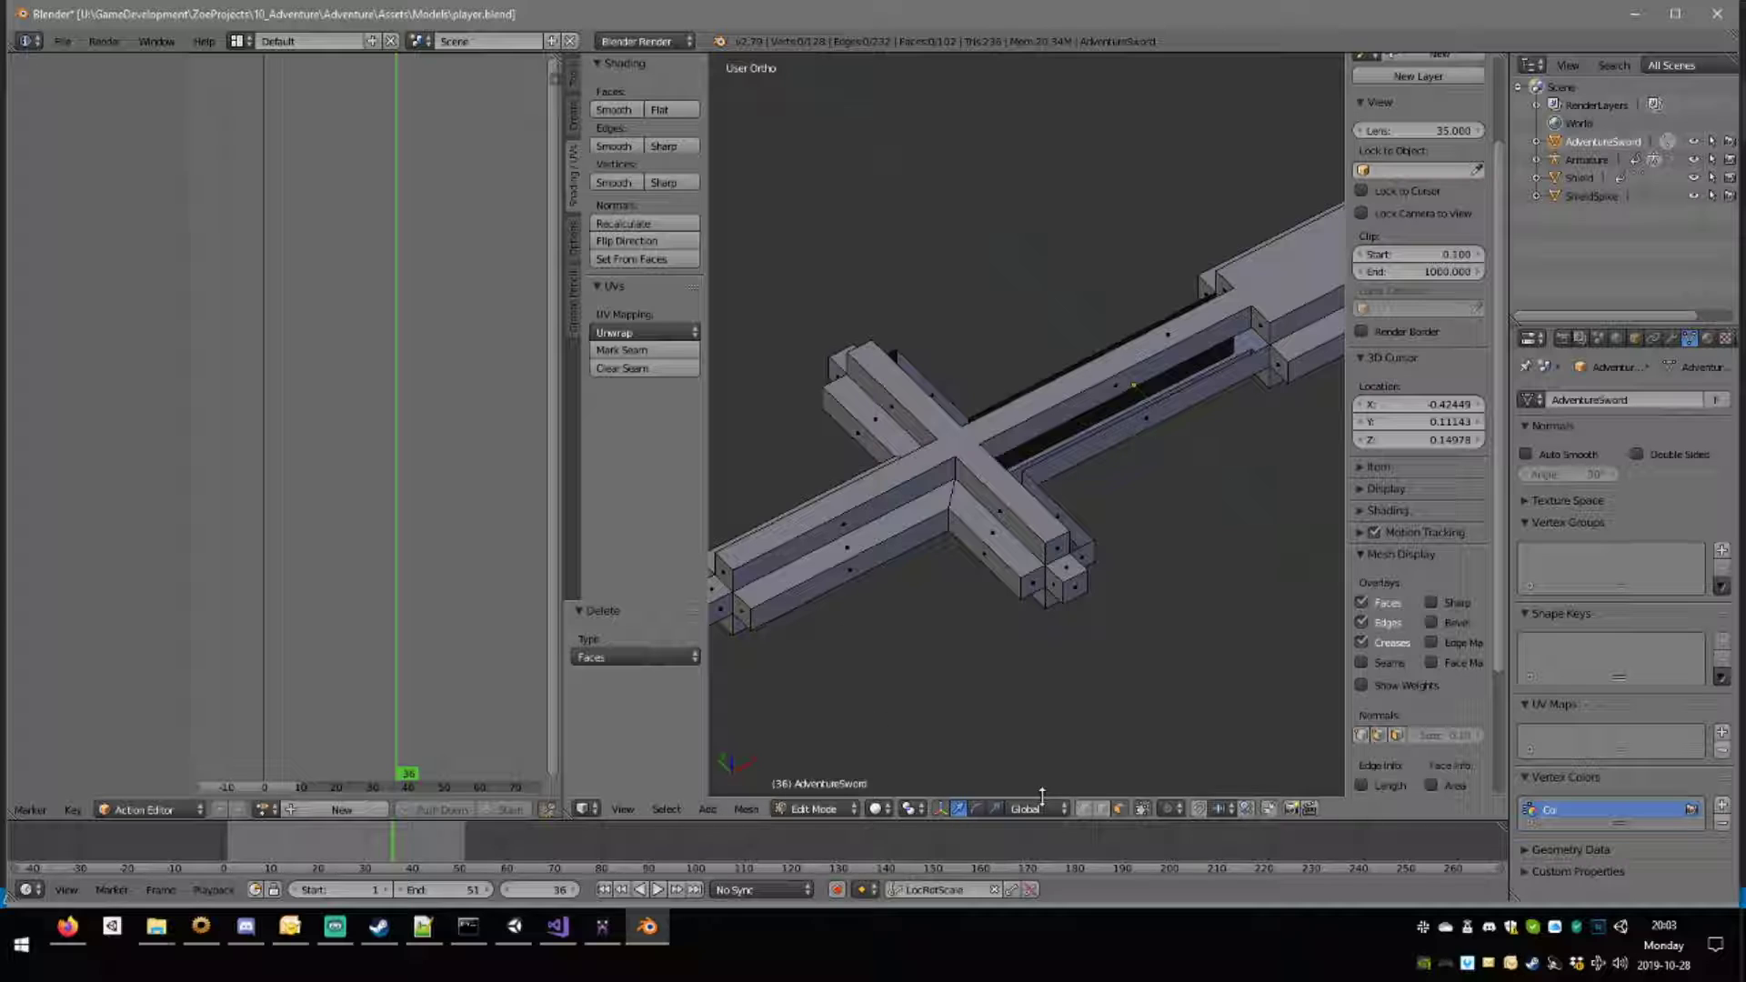
Fill the first of the four gaps beside the sword's long part with two separate faces.
left_click(1080, 809)
middle_click_drag(1259, 537, 1023, 314)
right_click(989, 493)
right_click(980, 474, "shift")
key("f")
key("a")
right_click(971, 474)
right_click(974, 493, "shift")
key("f")
key("a")
scroll(1005, 619, "up", 2)
middle_click_drag(1006, 619, 975, 538, "shift")
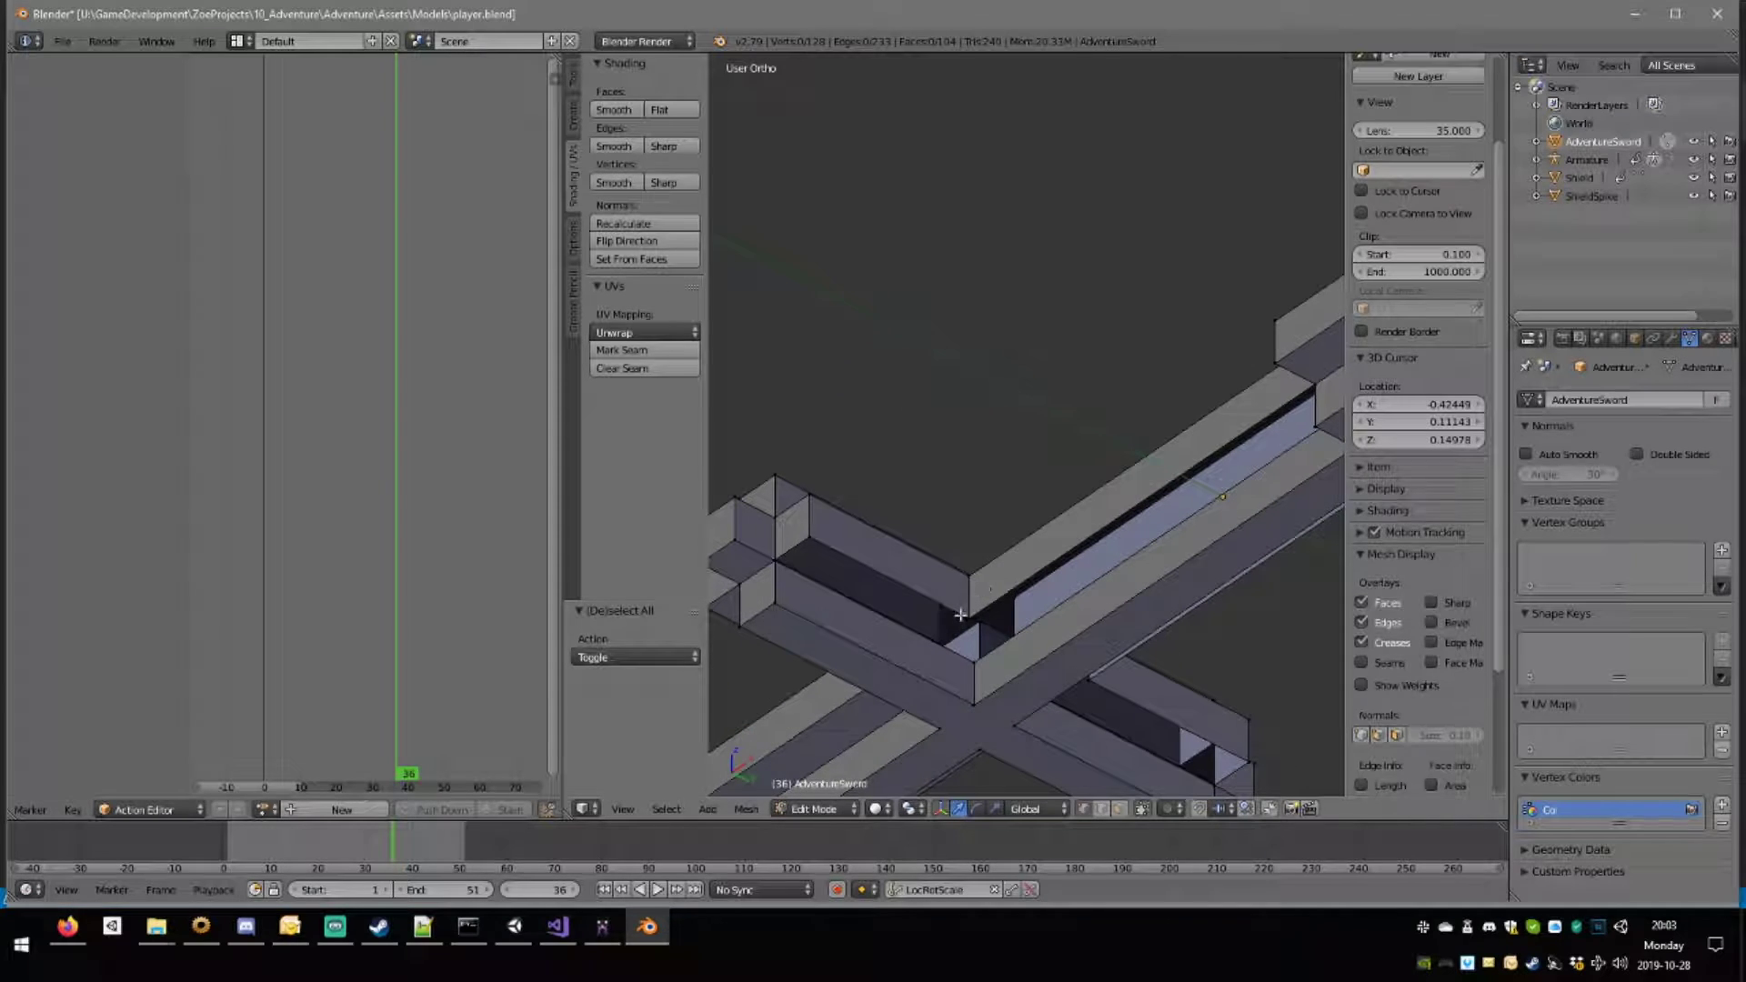
Fill the underside gap on one side of the sword's long part with separate crossguard and long-part faces.
right_click(963, 618)
right_click(976, 659, "shift")
right_click(776, 561, "shift")
key("f")
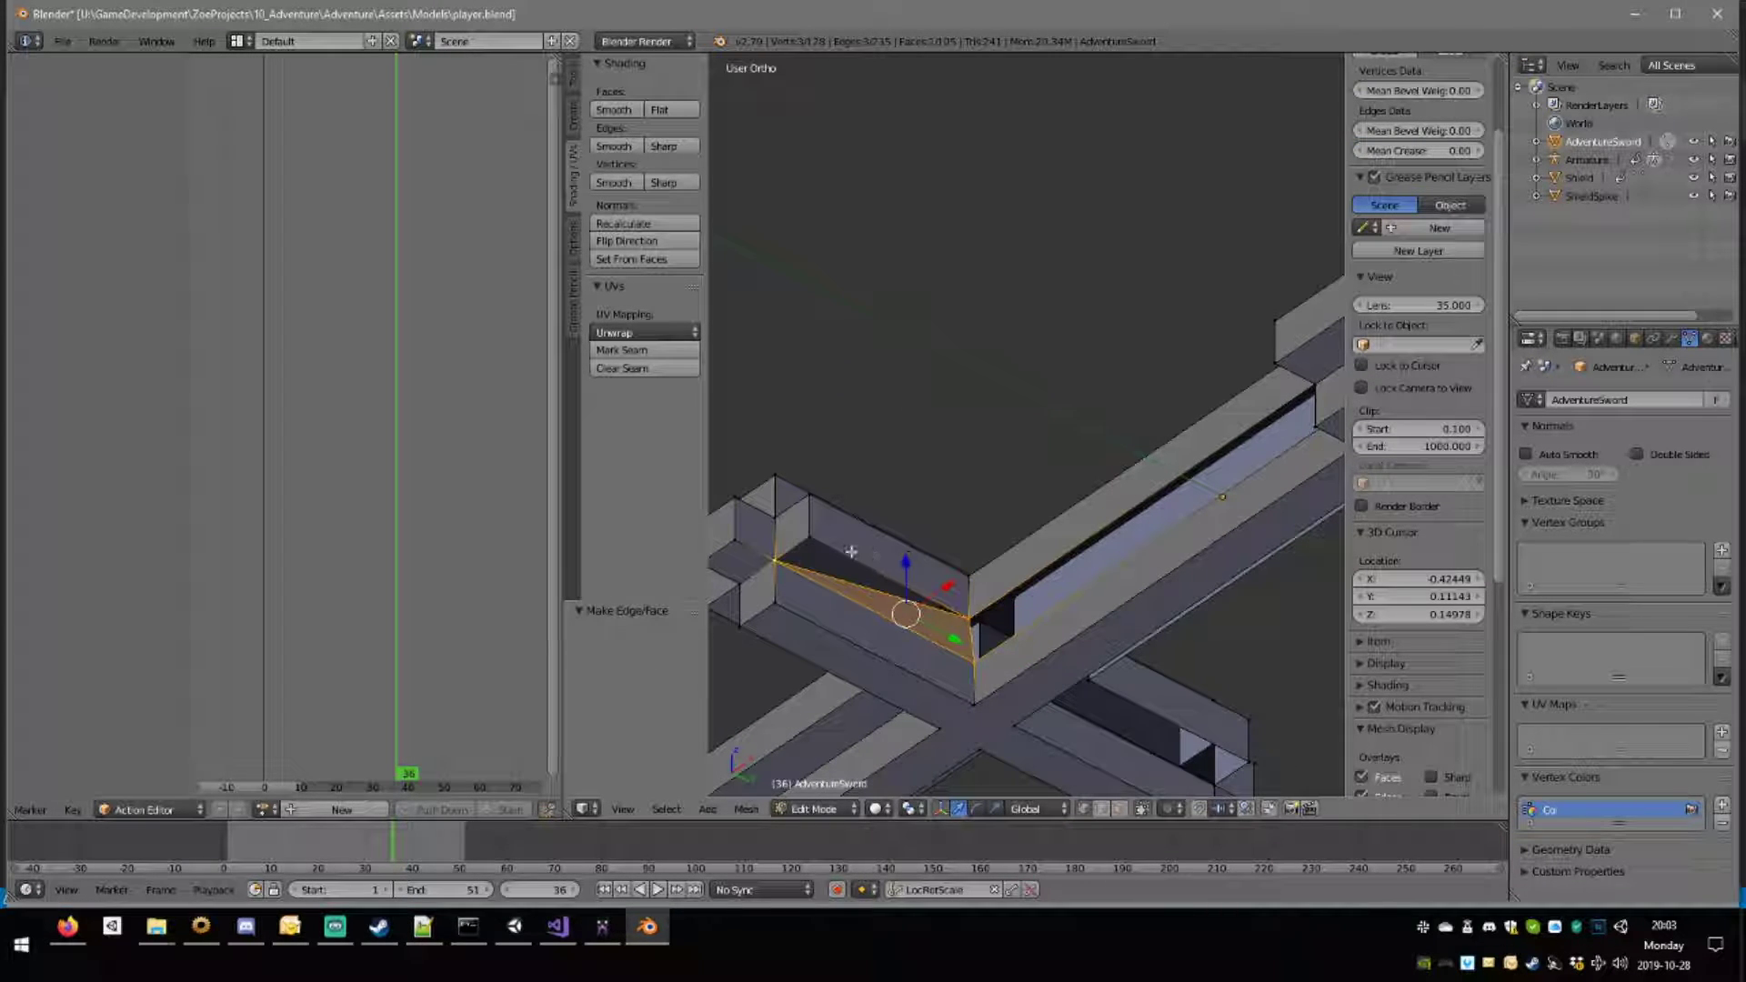
key("ctrl+z")
key("f")
key("a")
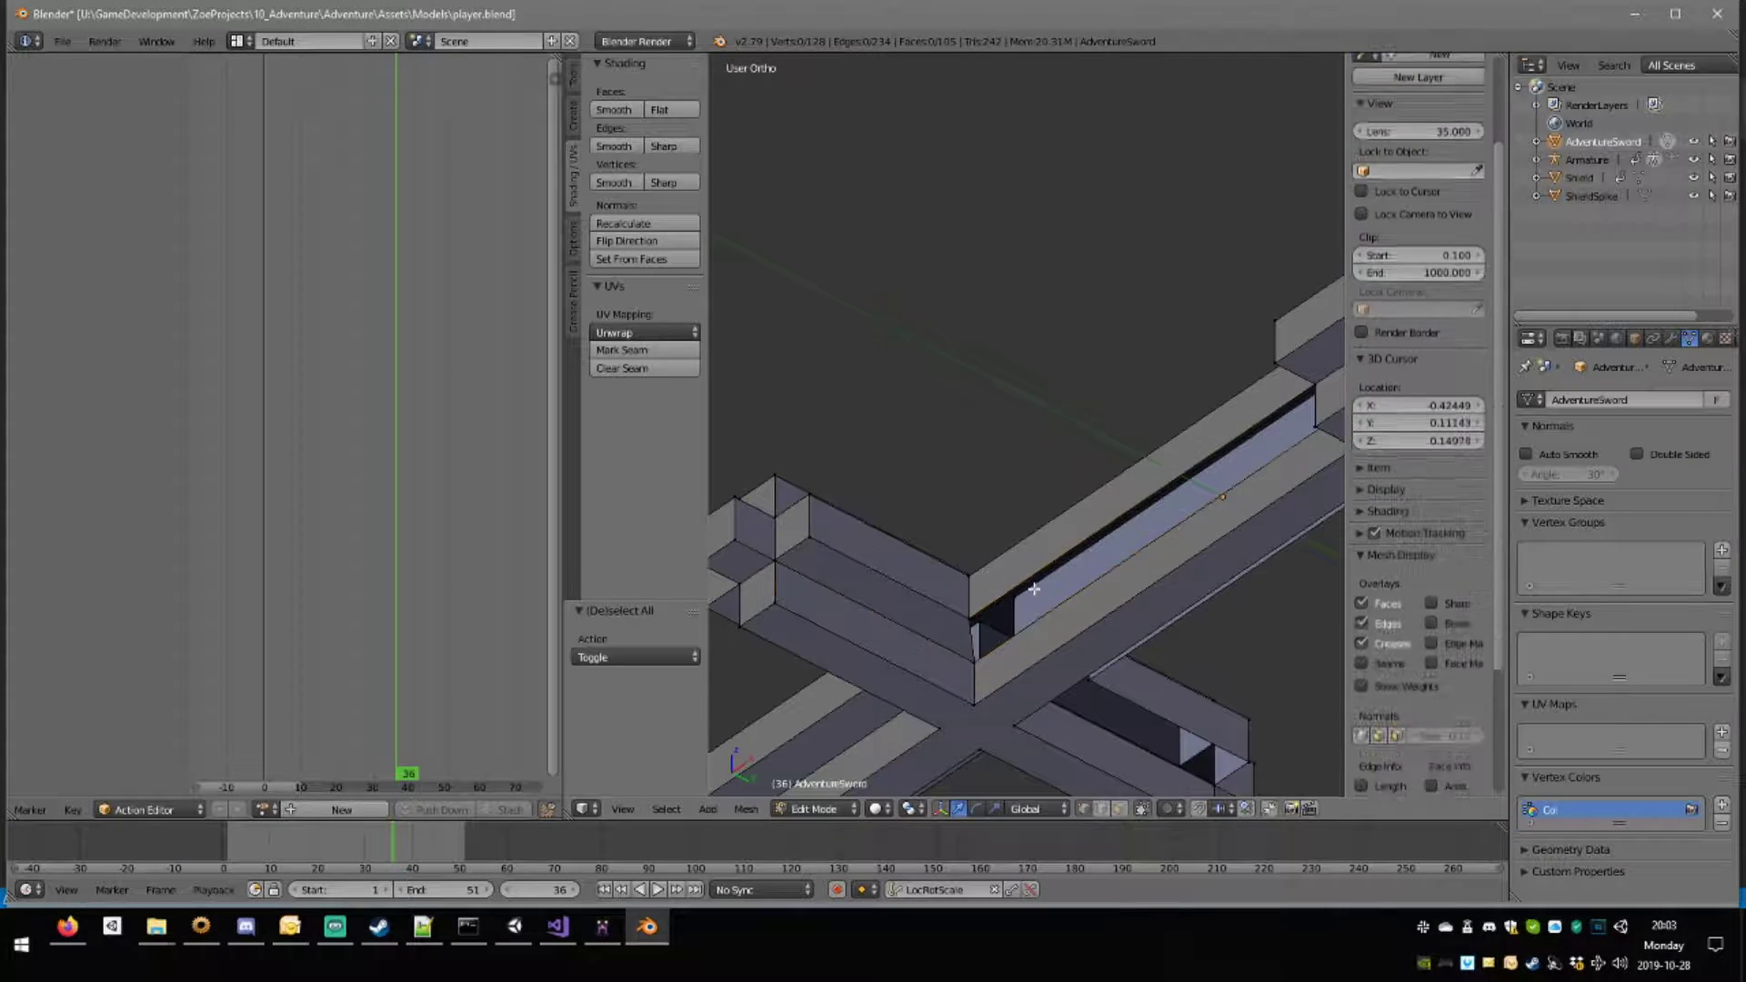
right_click(1033, 579, "alt")
right_click(1030, 576, "alt")
key("f")
key("a")
Fill the underside gap on the opposite side of the long part with separate crossguard and long-part faces.
middle_click_drag(1104, 584, 936, 577)
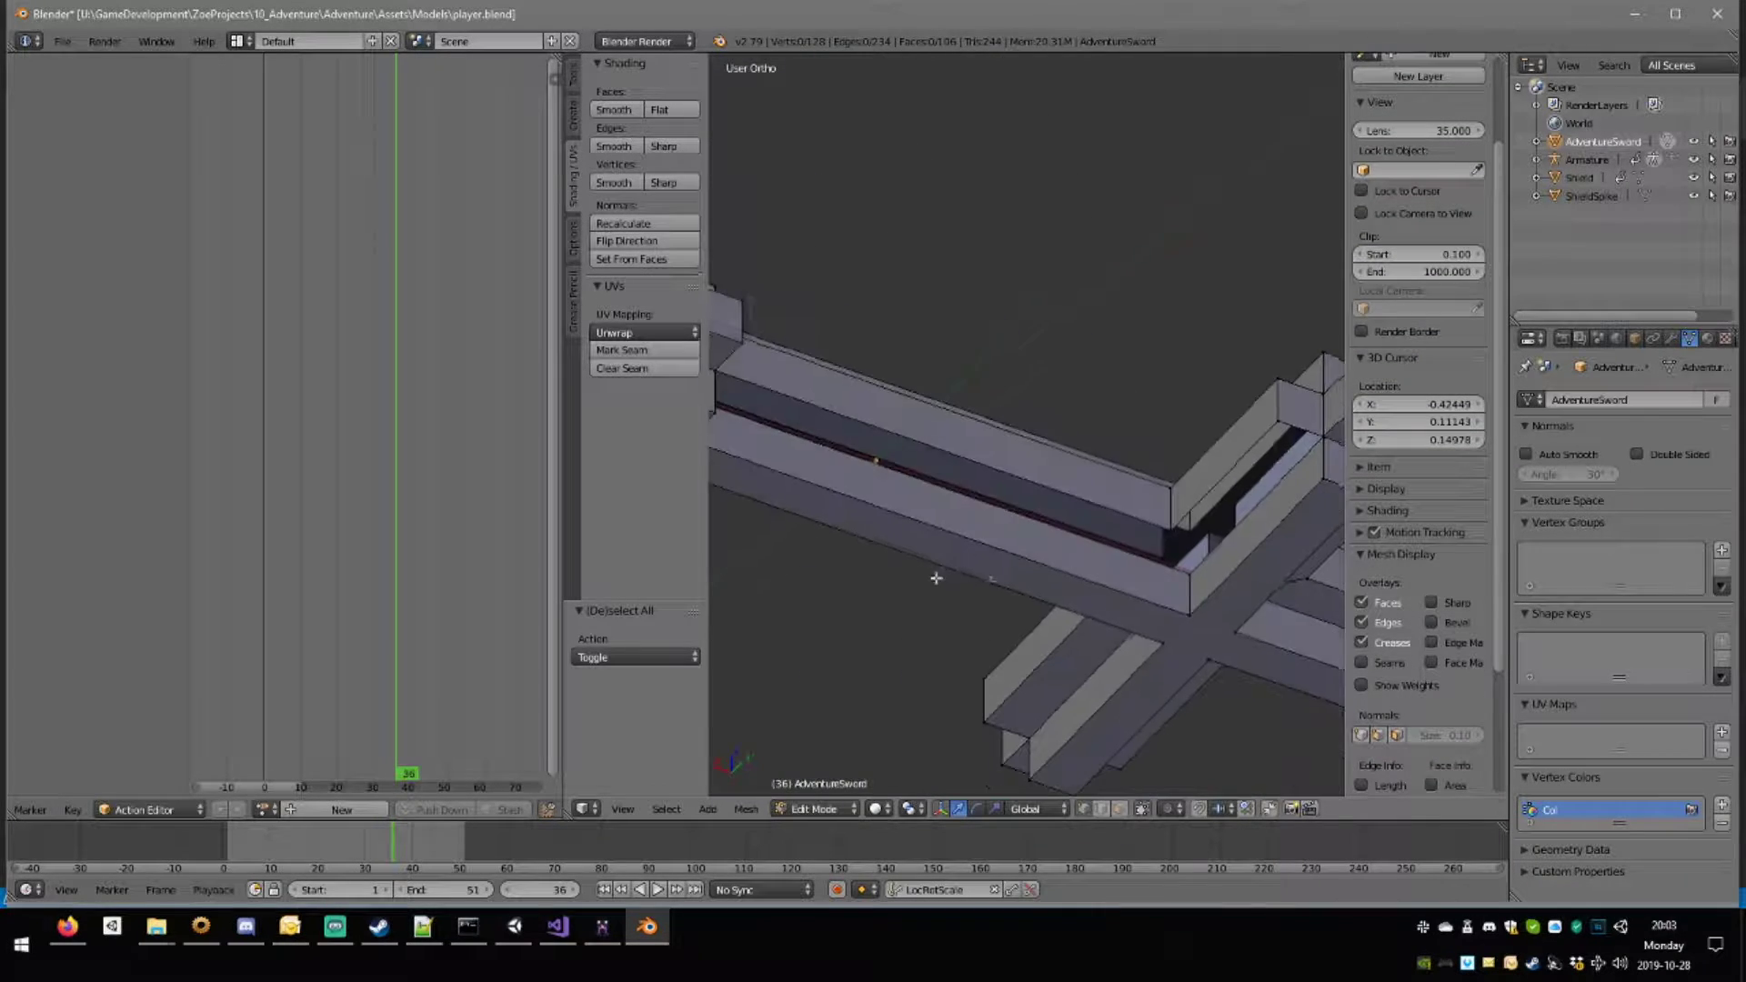
right_click(1171, 533)
middle_click_drag(1275, 465, 1180, 505, "shift")
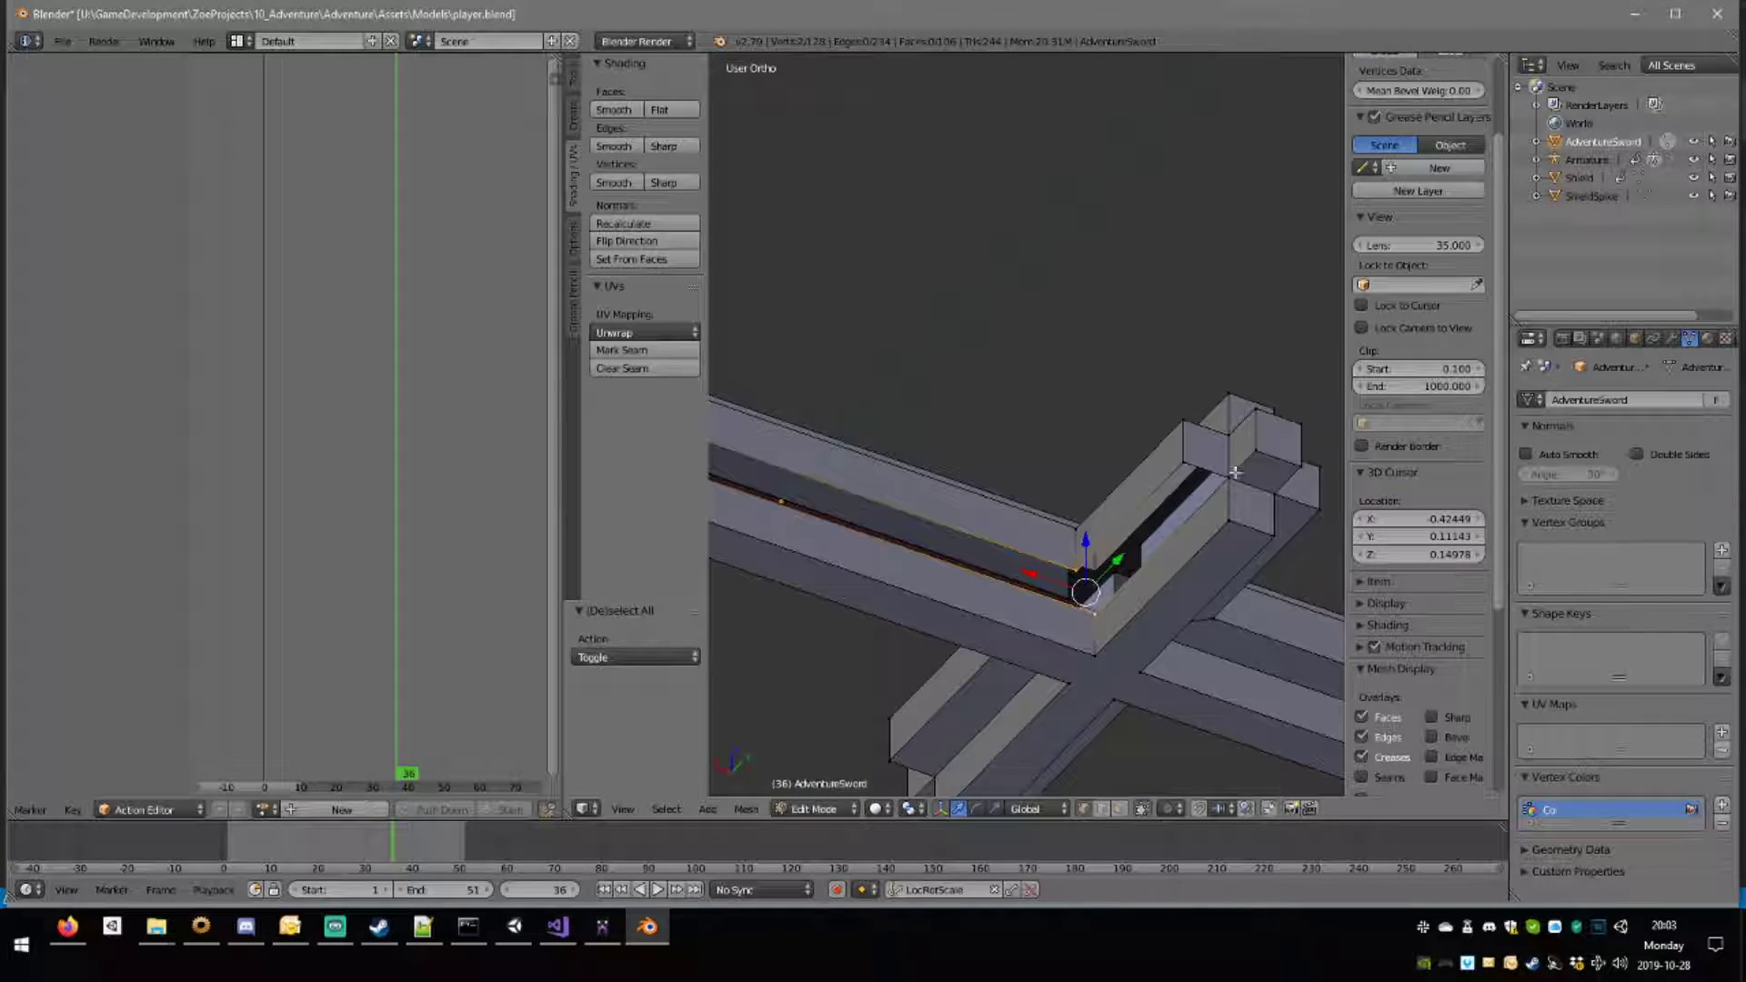
right_click(1184, 464, "shift")
right_click(1229, 479, "shift")
key("f")
key("a")
right_click(1042, 551, "alt")
key("f")
key("a")
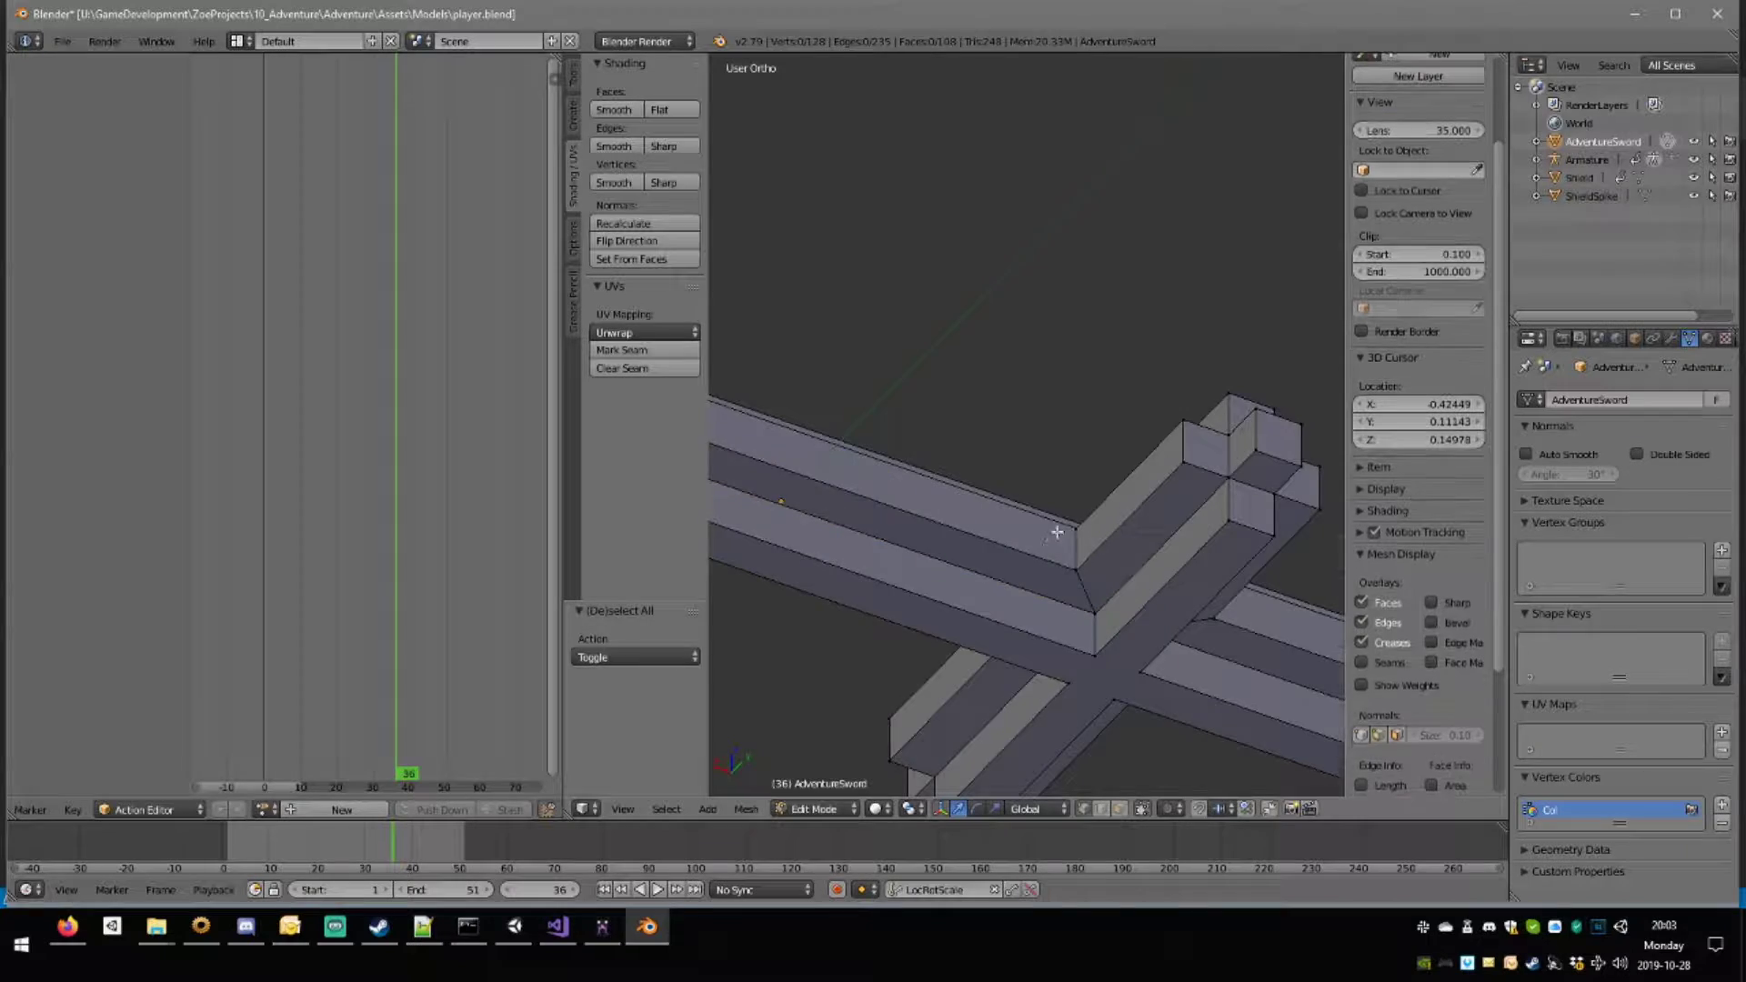
Fill the remaining upper gap between the crossguard and the long part with two separate faces.
middle_click_drag(1044, 544, 826, 511)
middle_click_drag(927, 529, 942, 425)
scroll(982, 572, "down", 4)
scroll(1043, 485, "up", 4)
scroll(1043, 485, "up", 2)
right_click(1022, 438)
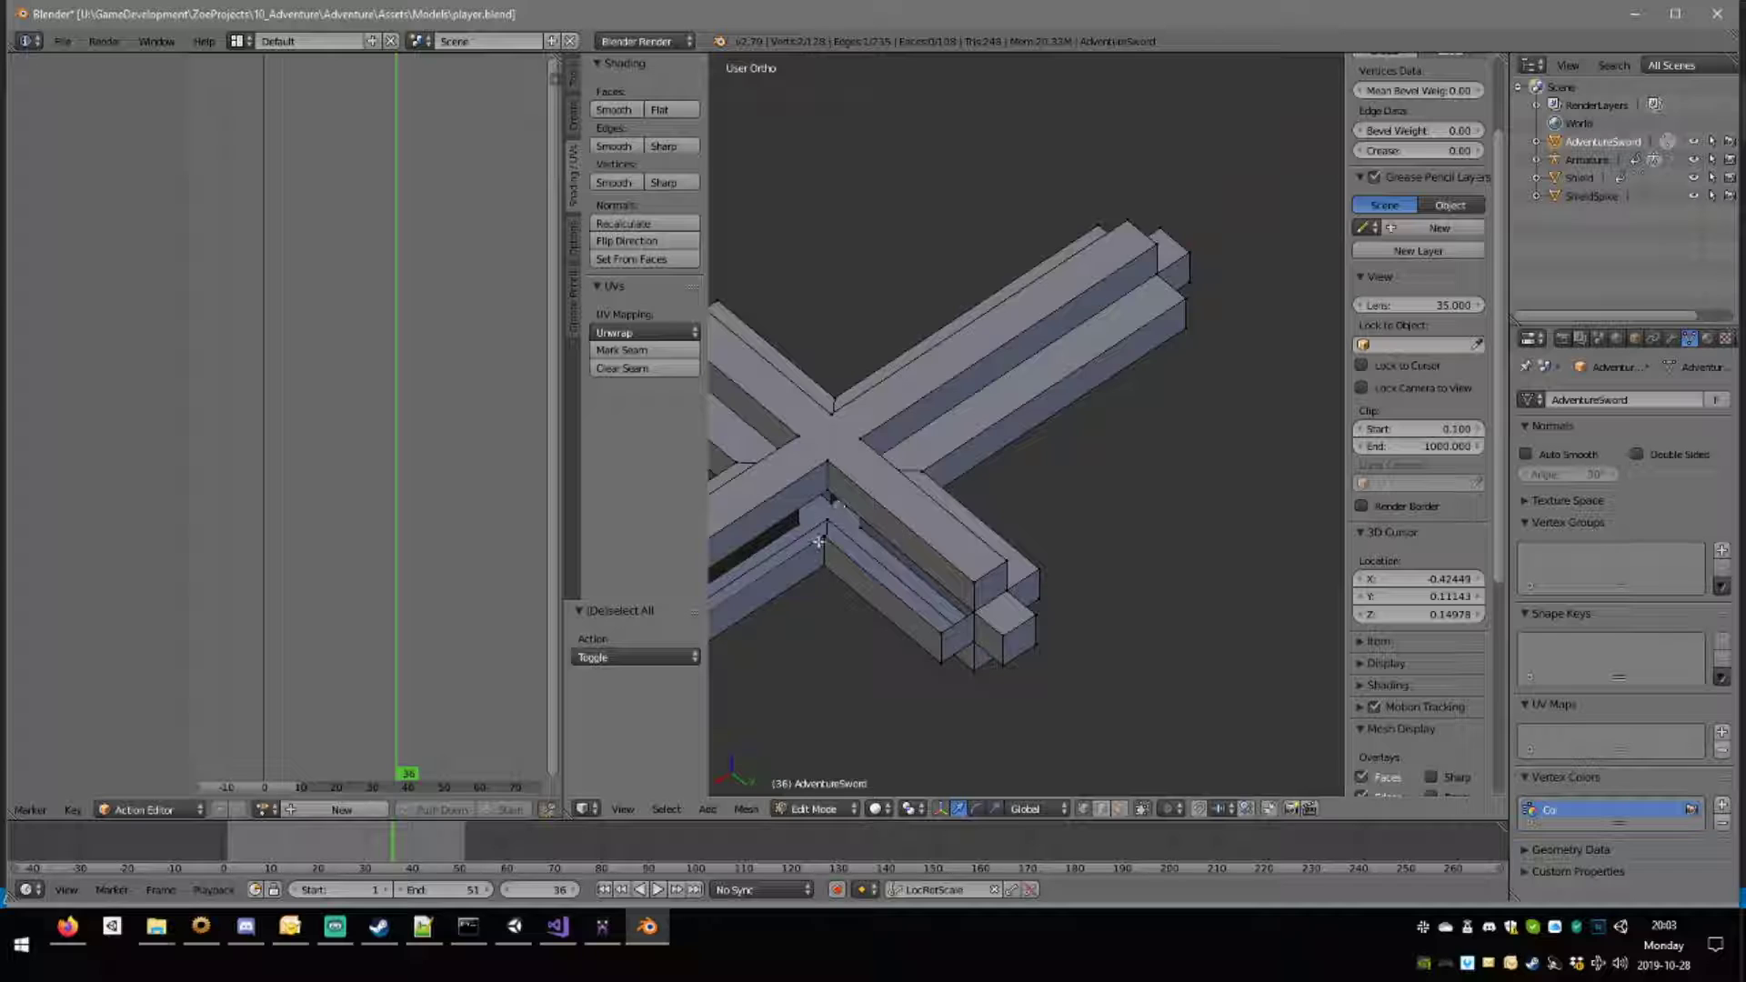
right_click(825, 539, "shift")
right_click(830, 491, "shift")
key("f")
key("a")
right_click(862, 512, "alt")
key("a")
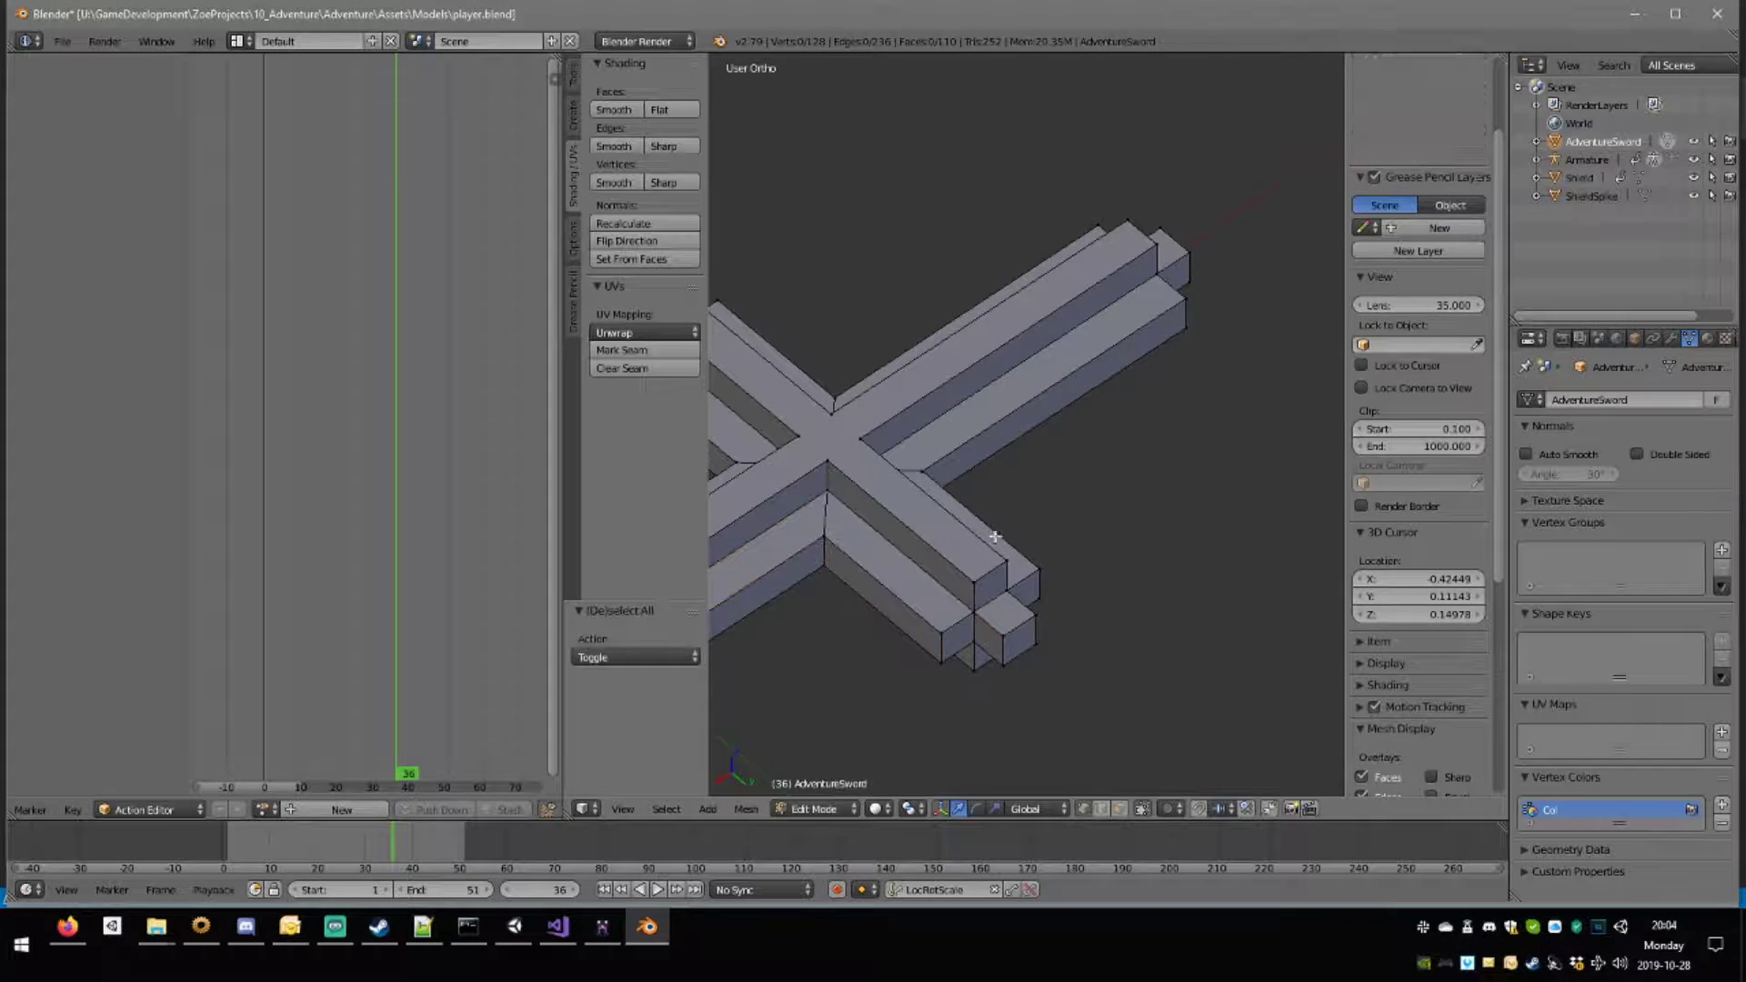
Delete the two large sword-shaped faces covering the top and the underside of the mesh.
middle_click_drag(986, 546, 936, 499)
scroll(936, 500, "down", 3)
mouse_move(1270, 440)
middle_mouse_down()
mouse_move(1019, 403)
mouse_move(1091, 507)
mouse_move(927, 273)
mouse_move(944, 179)
mouse_move(1100, 226)
mouse_move(1068, 461)
middle_mouse_up()
scroll(1018, 403, "up", 3)
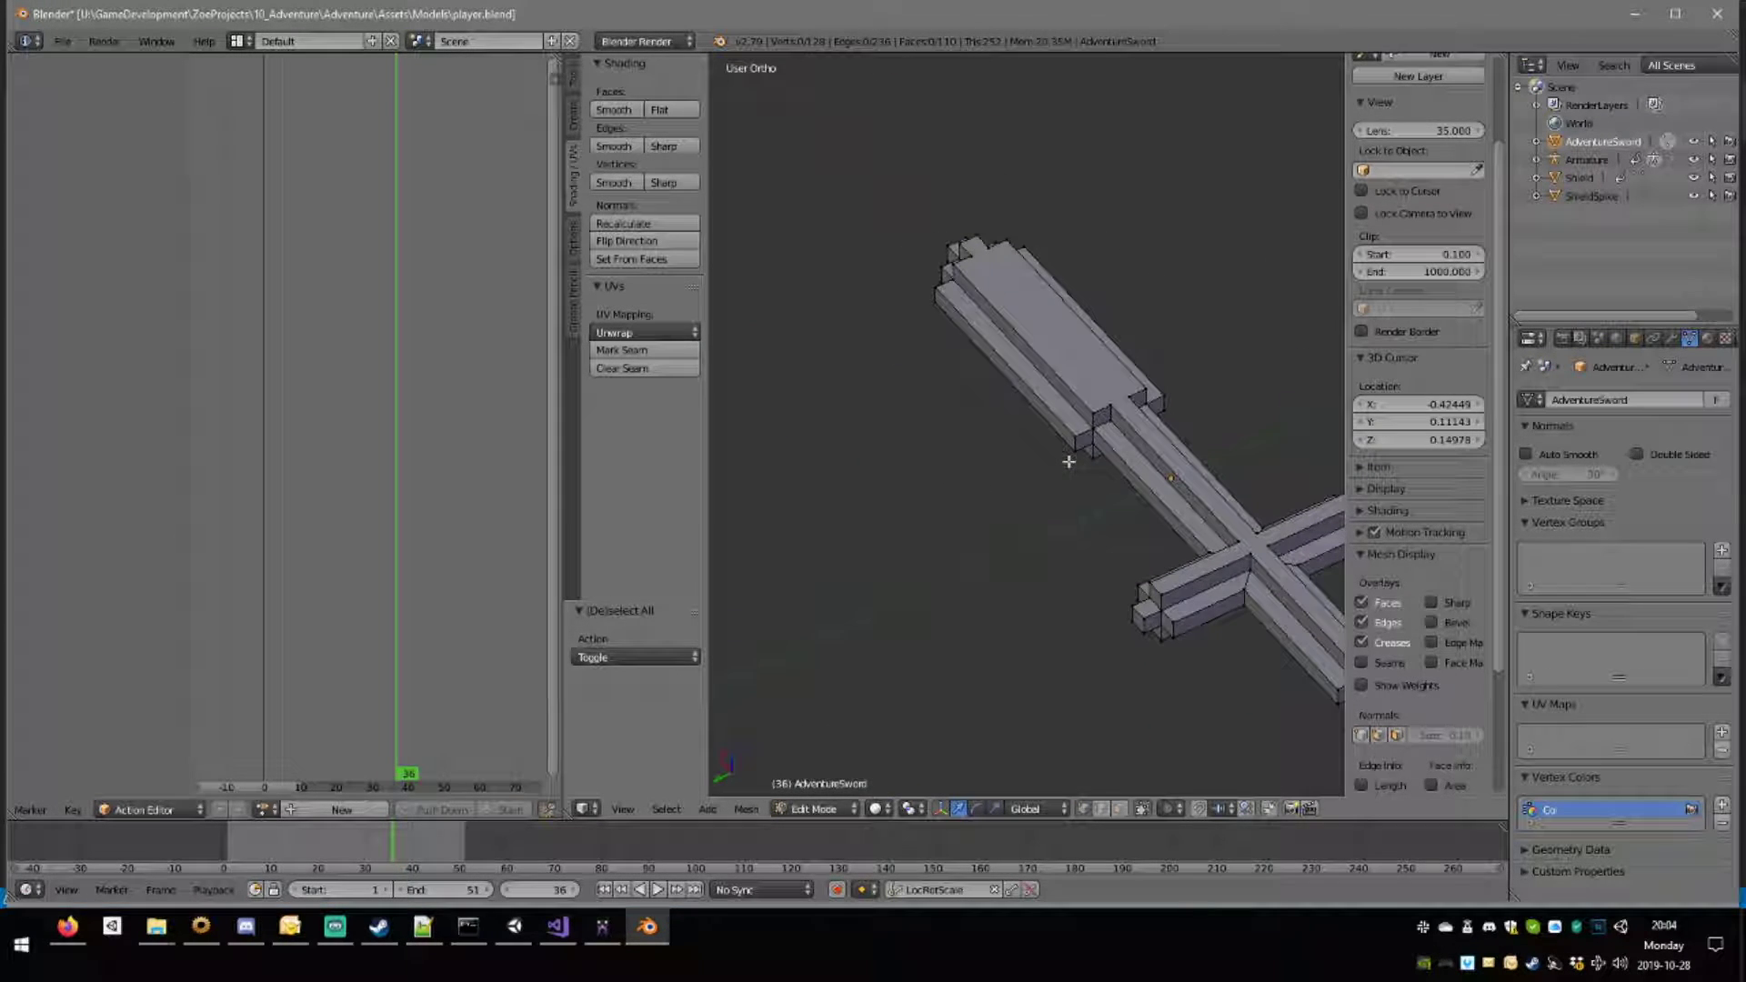
left_click(1118, 809)
right_click(1168, 462)
middle_click_drag(1084, 547, 1063, 400)
right_click(1042, 625, "alt+shift")
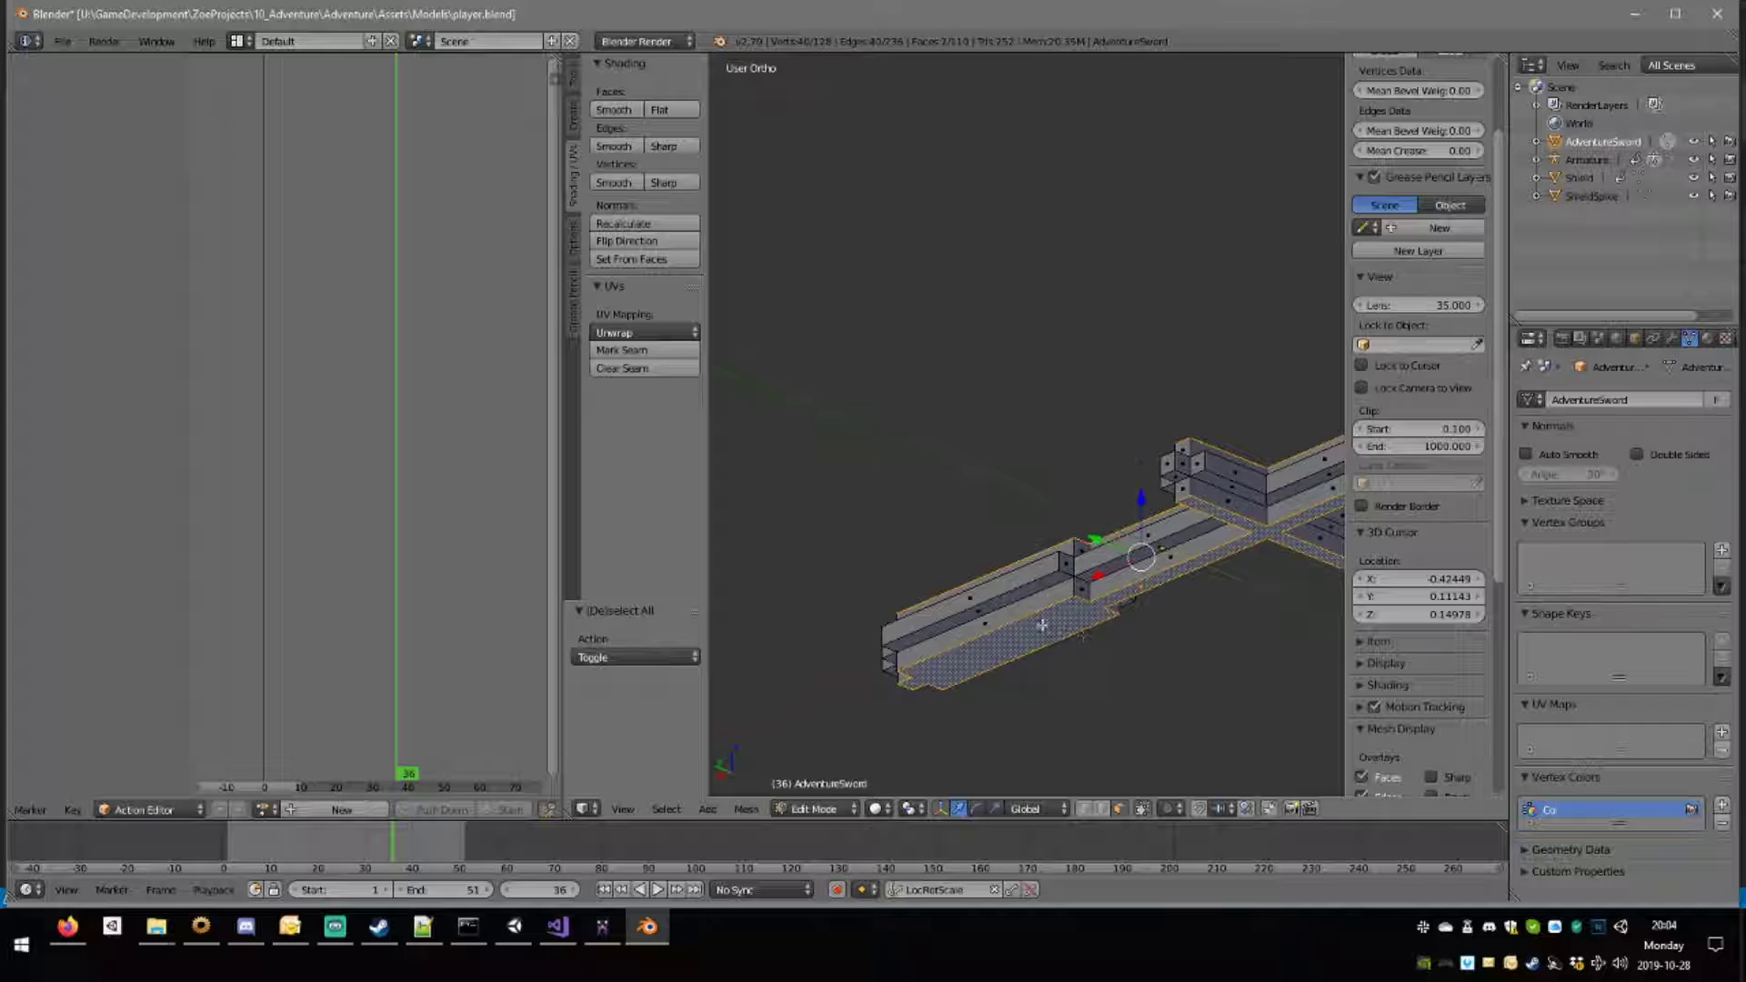
key("x")
left_click(1093, 634)
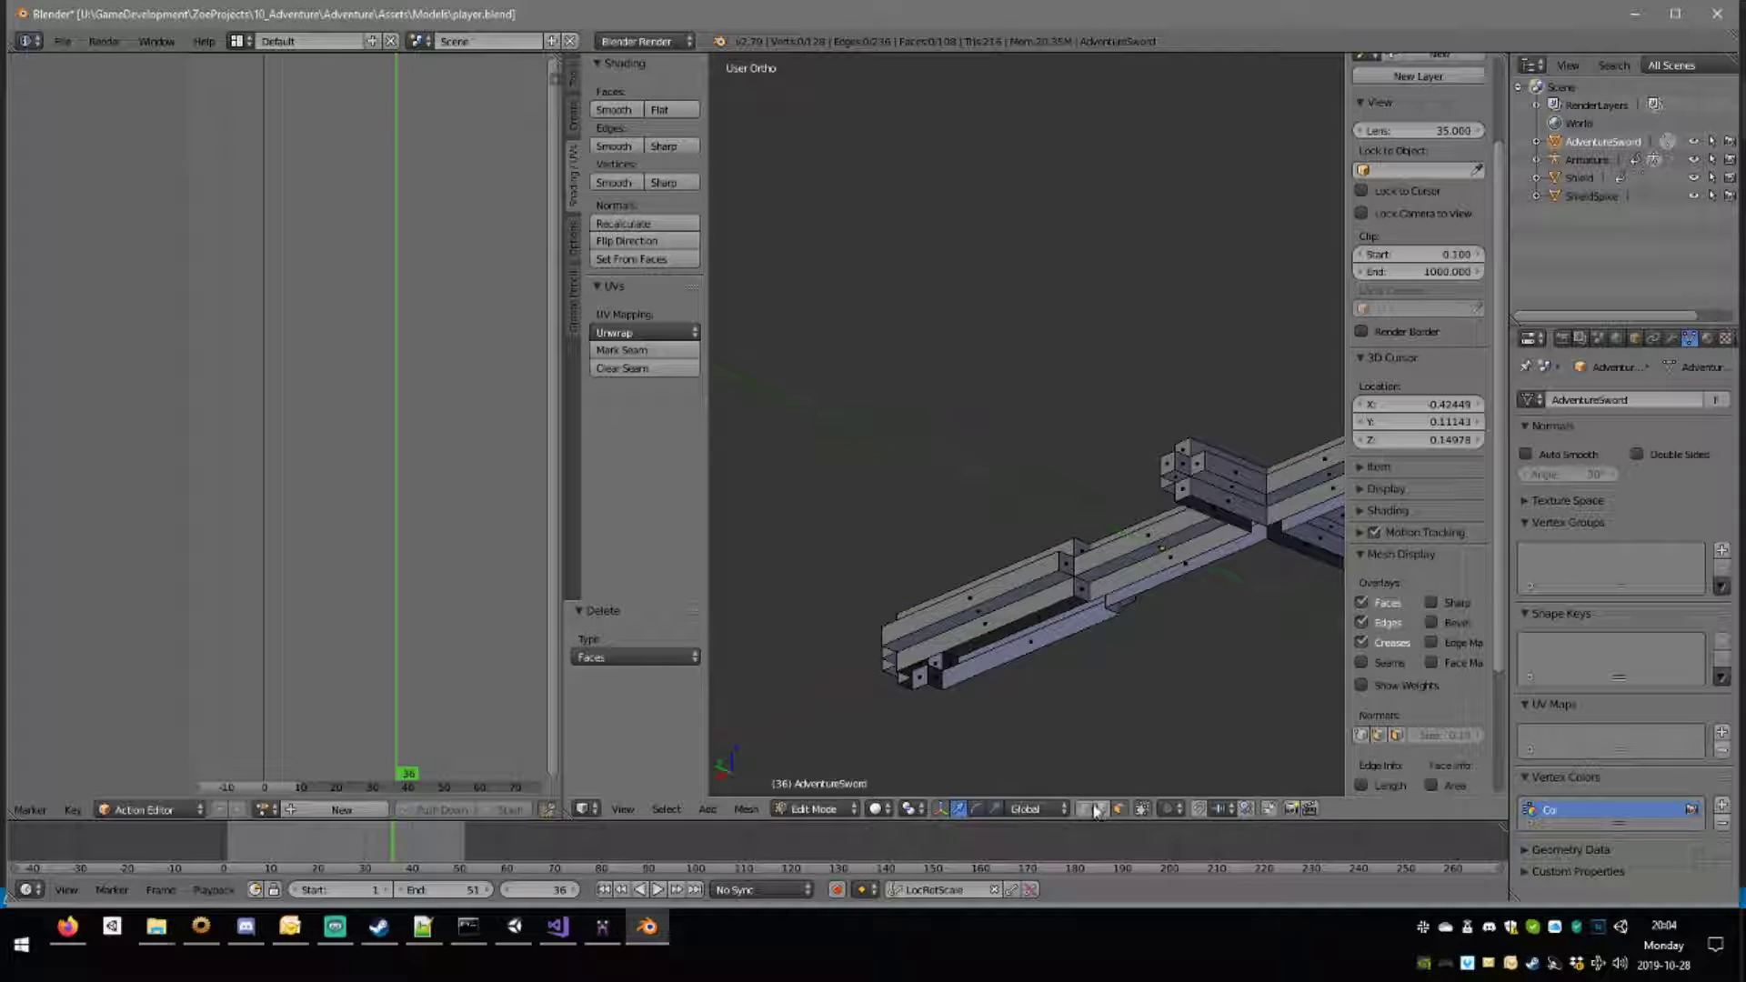
Fill the open flat side of one crossguard arm and of the sword's short end with a rectangular face each.
middle_click_drag(1164, 591, 956, 526)
scroll(1196, 612, "up", 3)
right_click(957, 525)
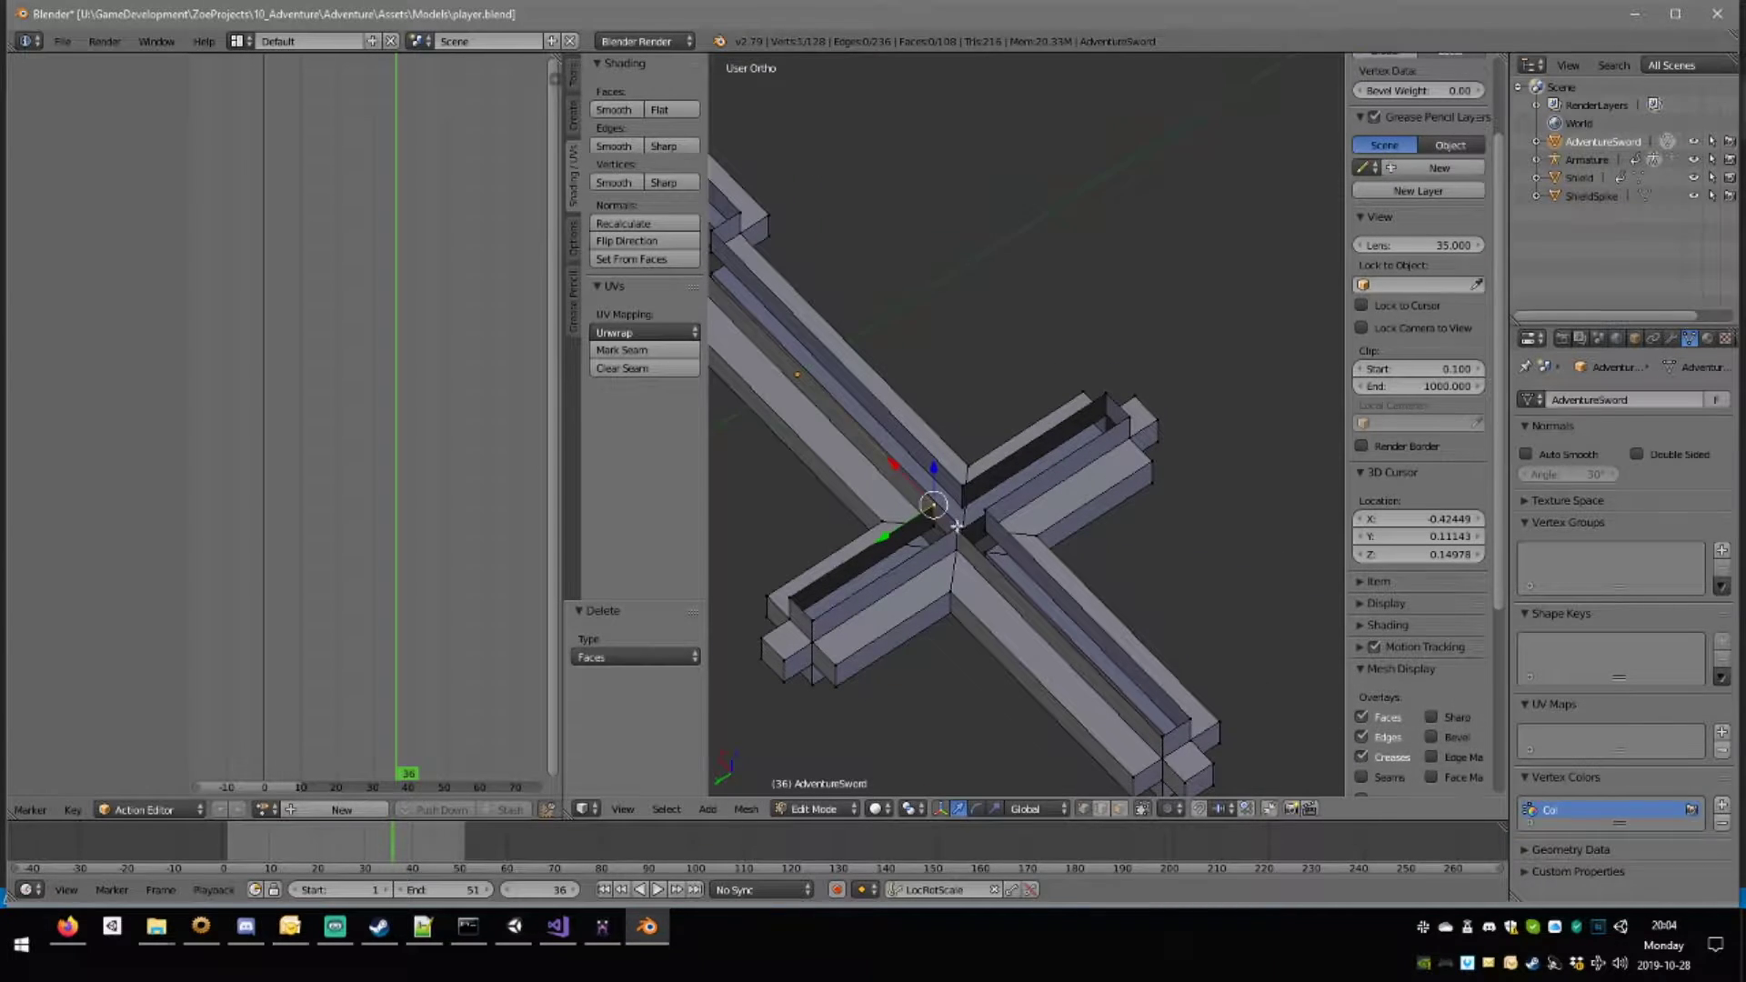
key("f")
key("a")
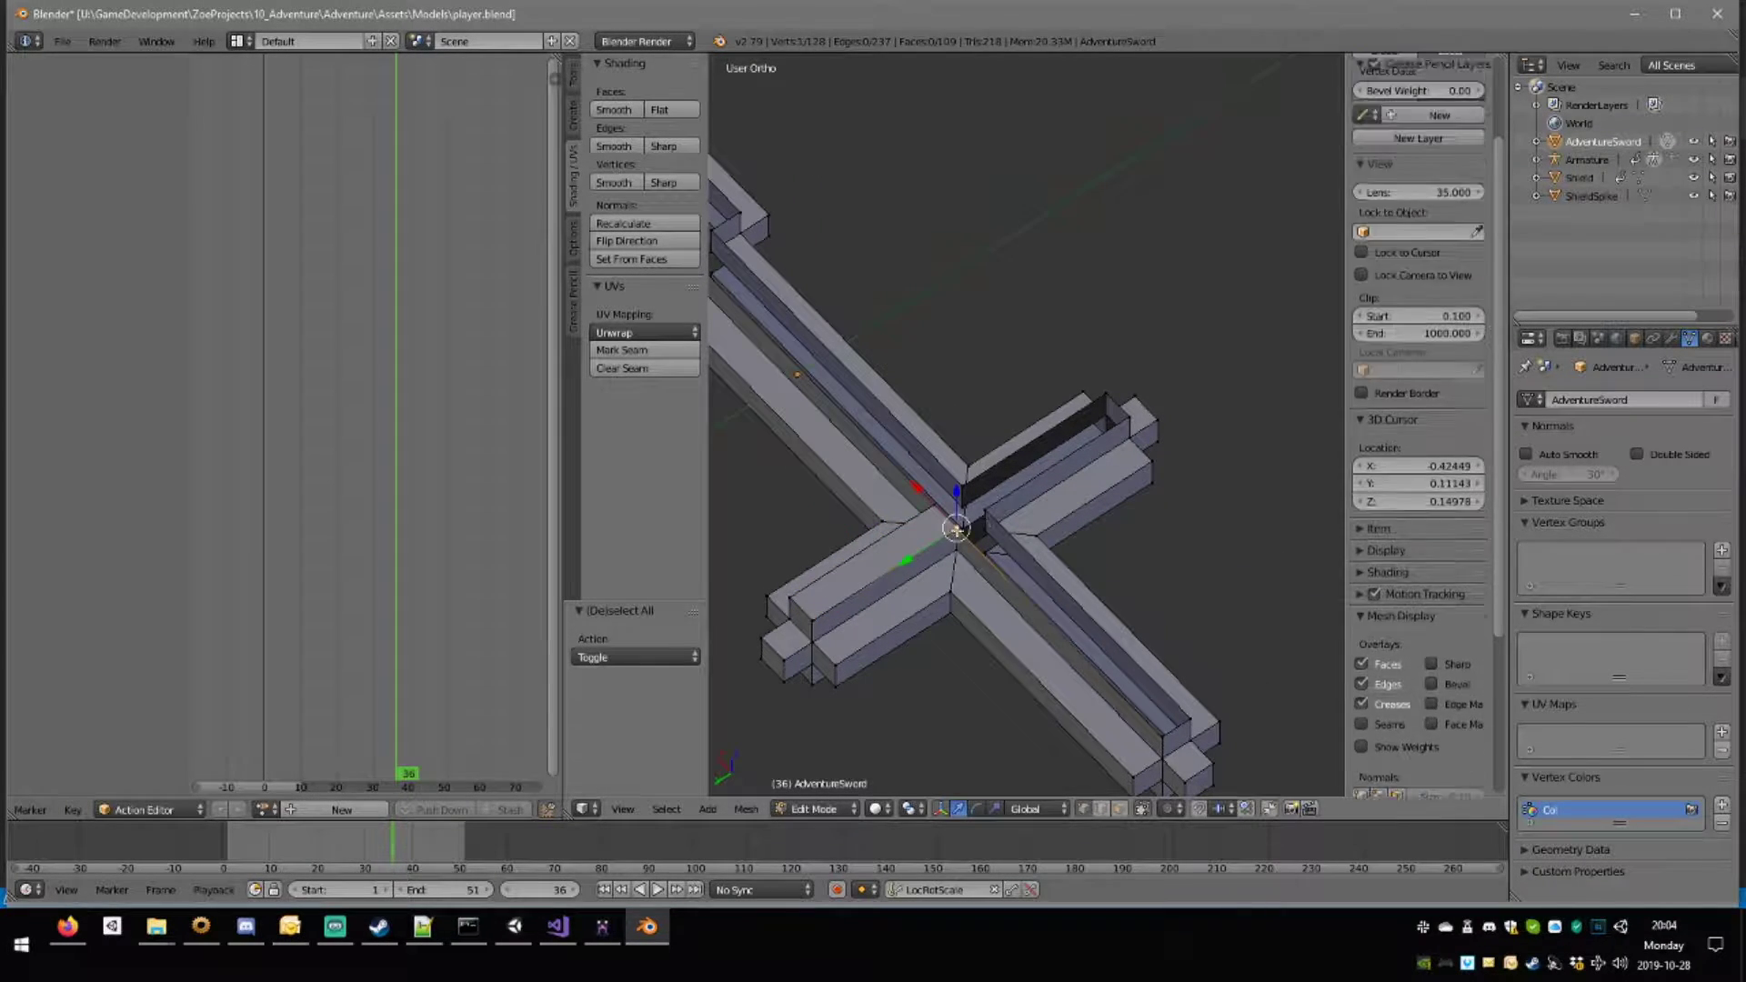
right_click(1191, 720, "shift")
right_click(1163, 735, "shift")
key("f")
key("a")
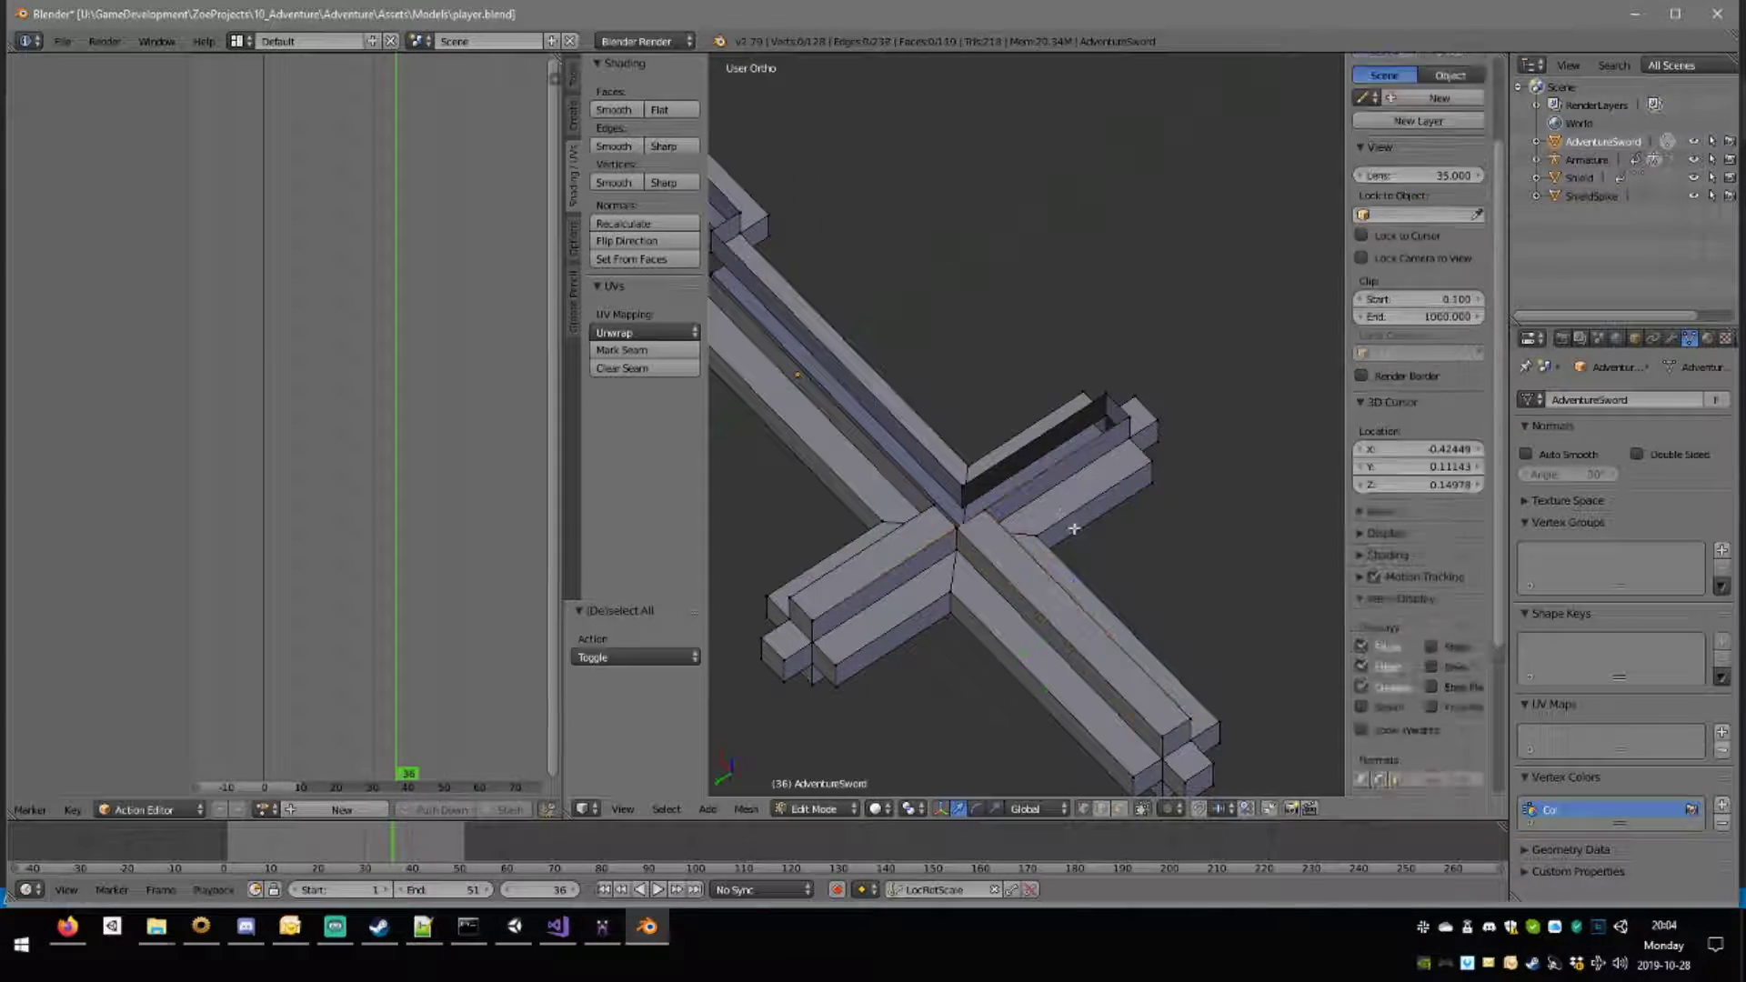
Fill the open top of the remaining crossguard arm with a rectangular face.
right_click(985, 511)
right_click(964, 482, "shift")
right_click(1112, 394, "shift")
right_click(1129, 418, "shift")
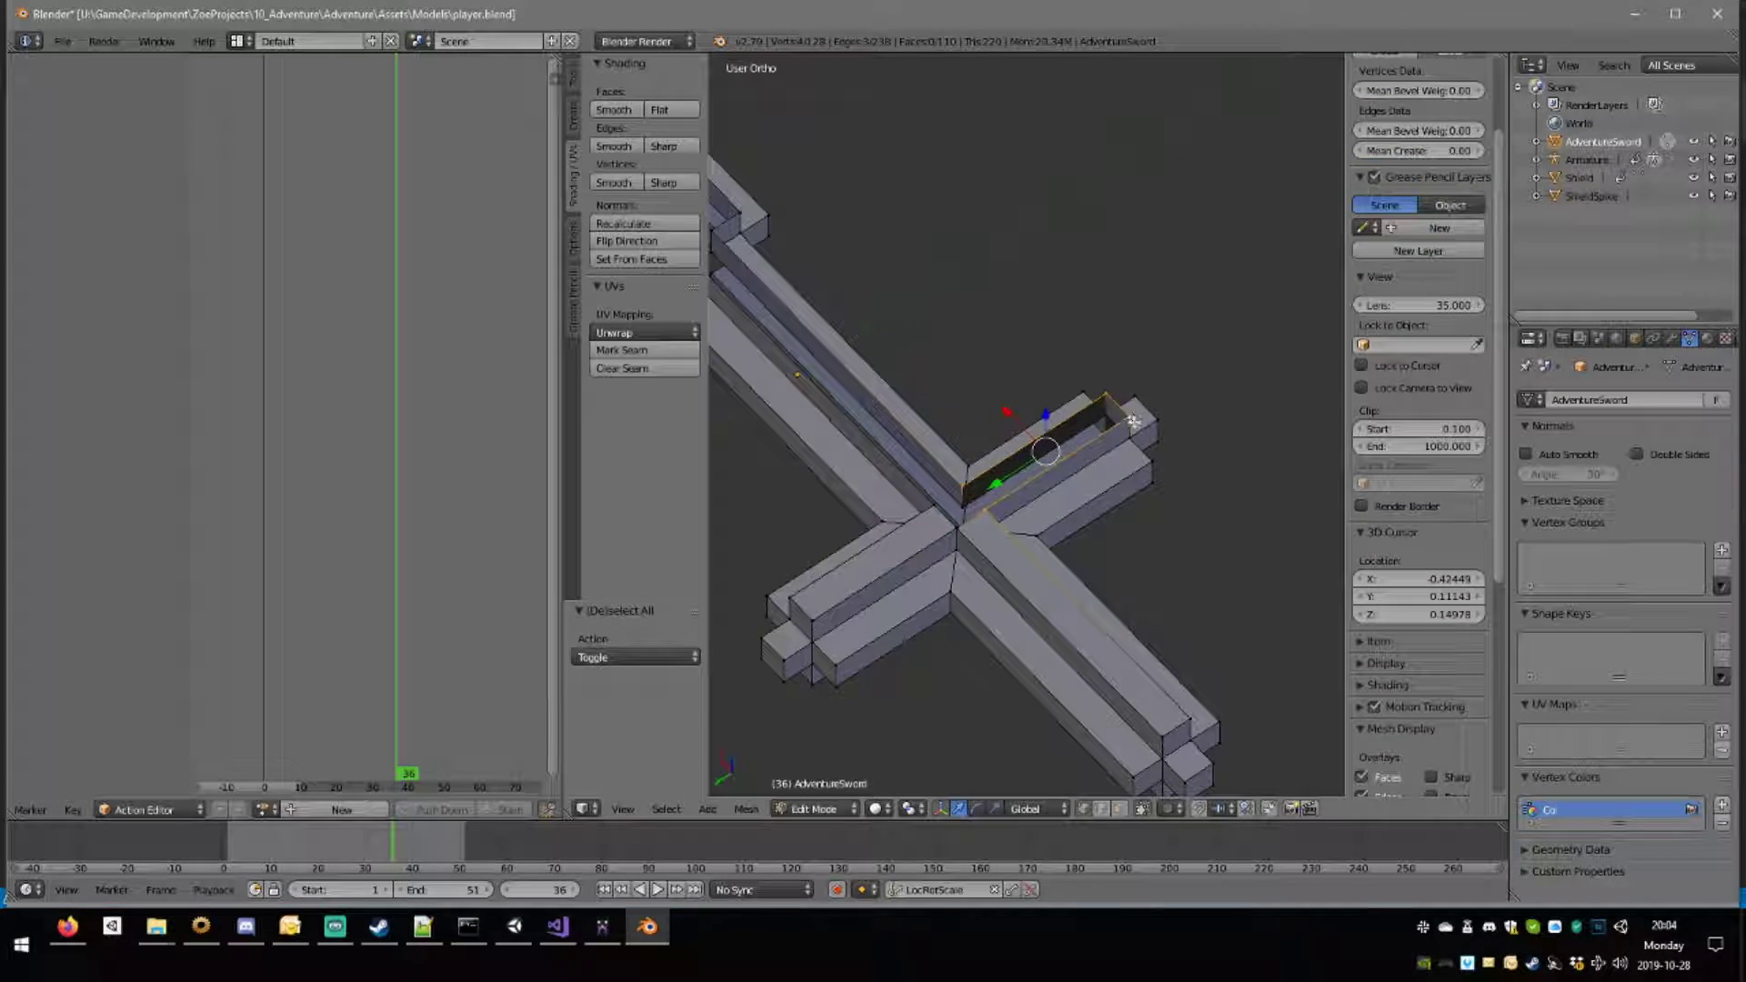
key("f")
key("a")
Fill the small square opening at the centre of the crossguard with a face.
middle_click_drag(1129, 418, 879, 449)
right_click(973, 473)
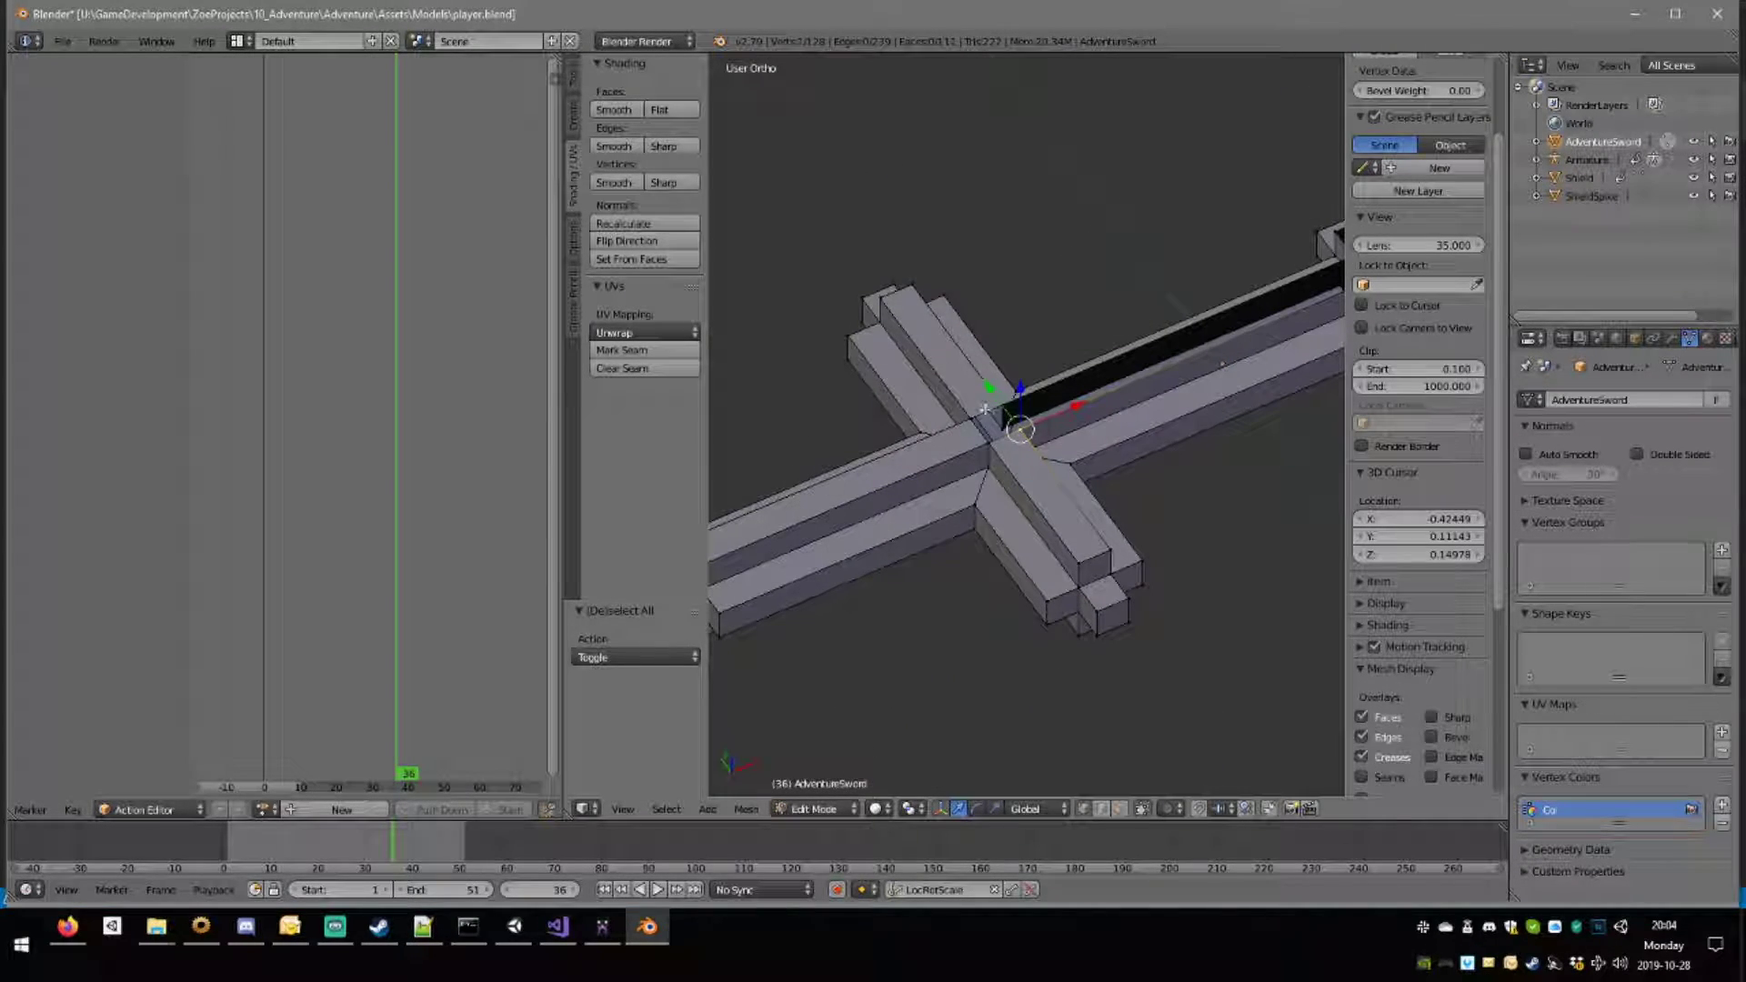
right_click(988, 443, "shift")
right_click(971, 420, "shift")
right_click(1003, 407, "shift")
key("f")
key("a")
Fill the narrow blade section between the crossguard and the wide section with one long face.
middle_click_drag(1148, 392, 895, 404)
right_click(888, 399)
right_click(1263, 609, "shift")
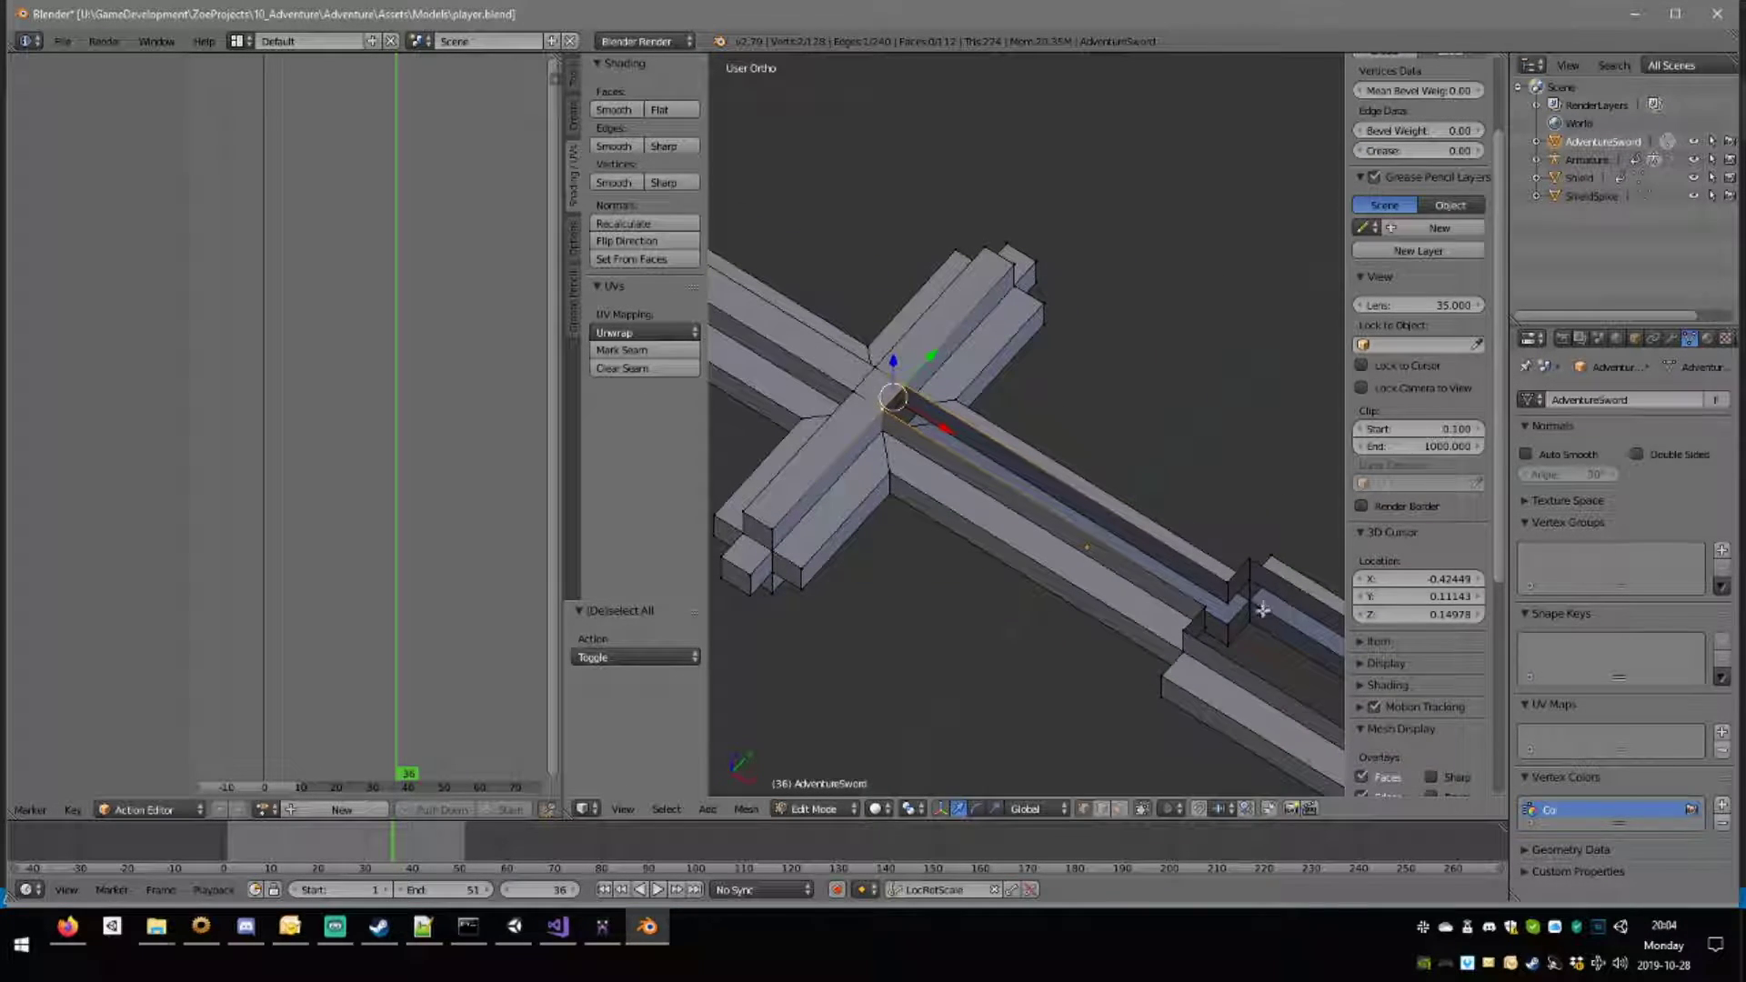
key("f")
key("a")
Fill the small opening at the blade's tip and one outer strip of the wide blade section with separate faces.
middle_click_drag(1173, 499, 957, 461)
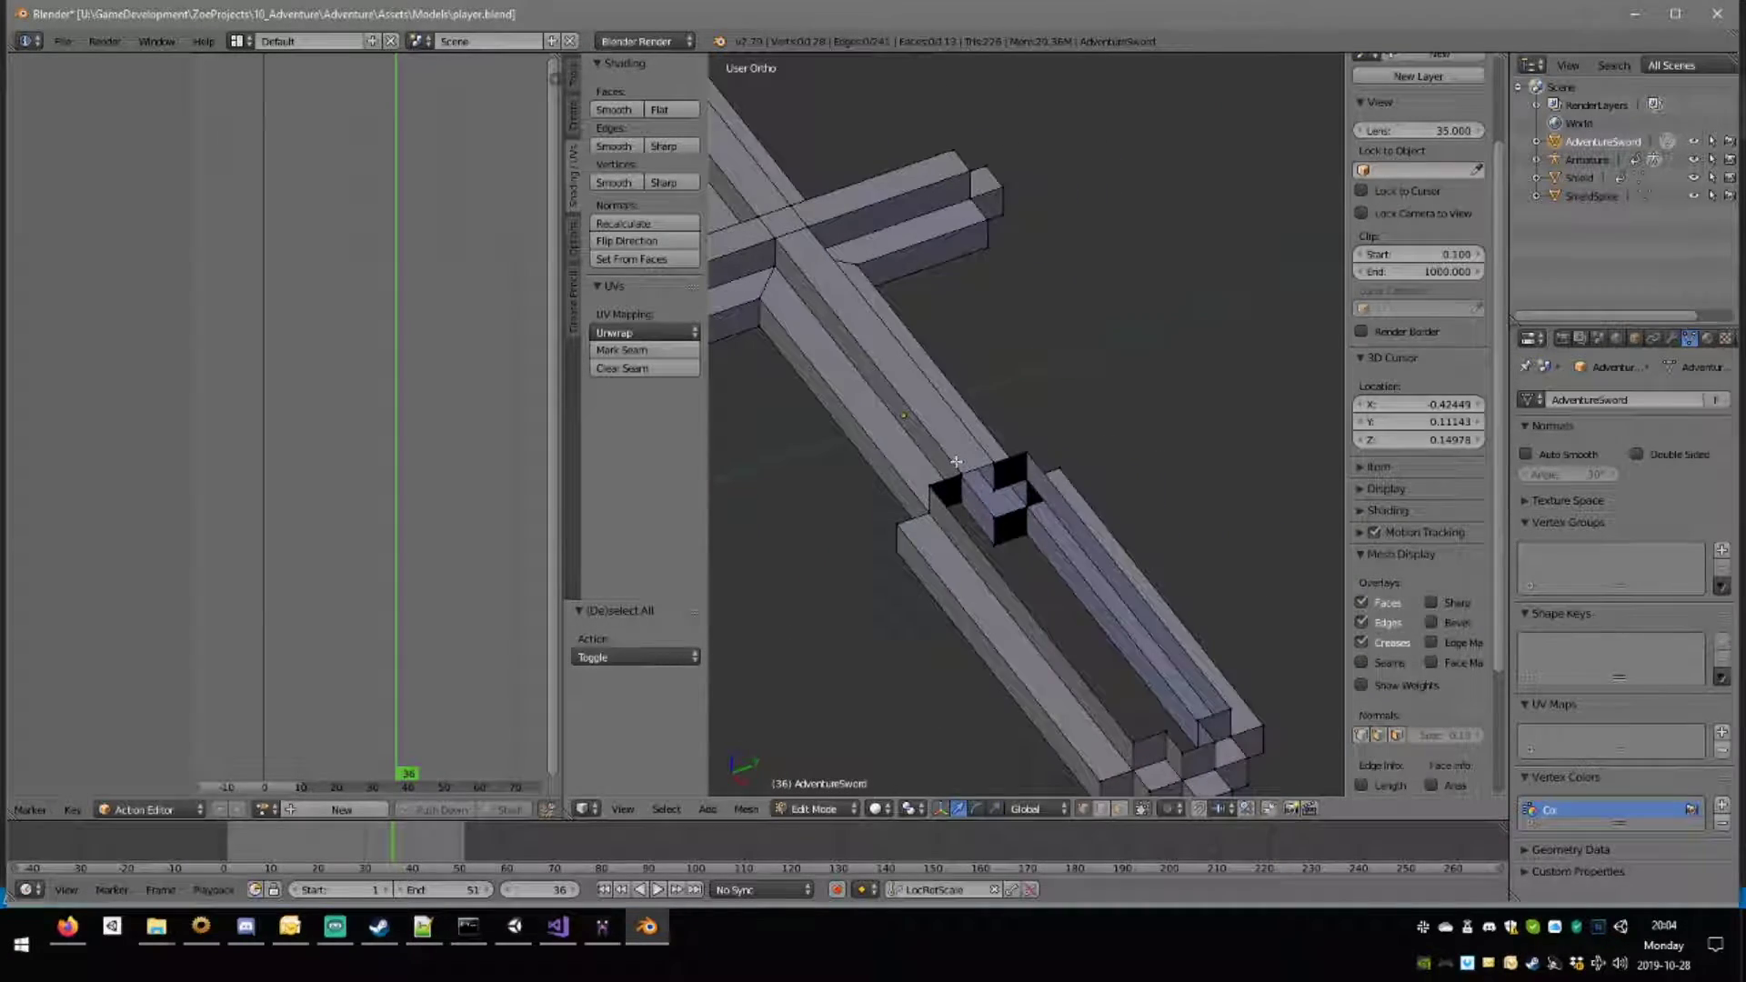
middle_click_drag(1091, 537, 1014, 504, "shift")
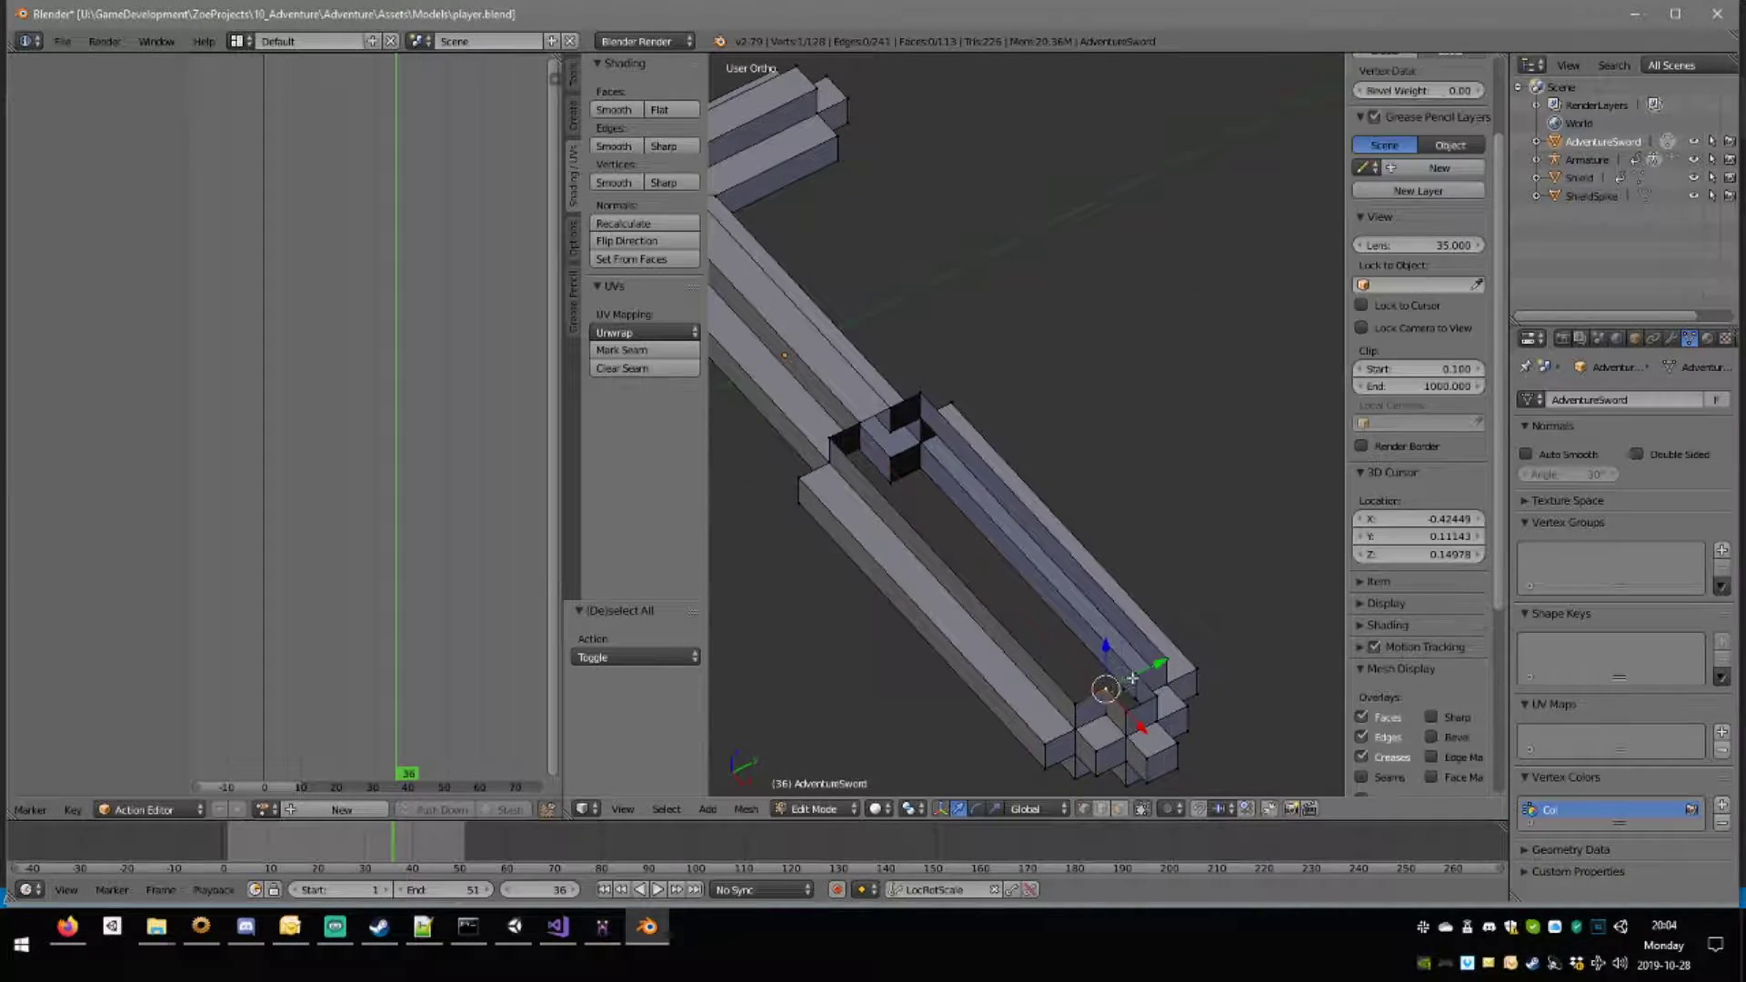
right_click(1127, 711, "shift")
key("f")
key("a")
right_click(1137, 674)
right_click(1167, 660, "shift")
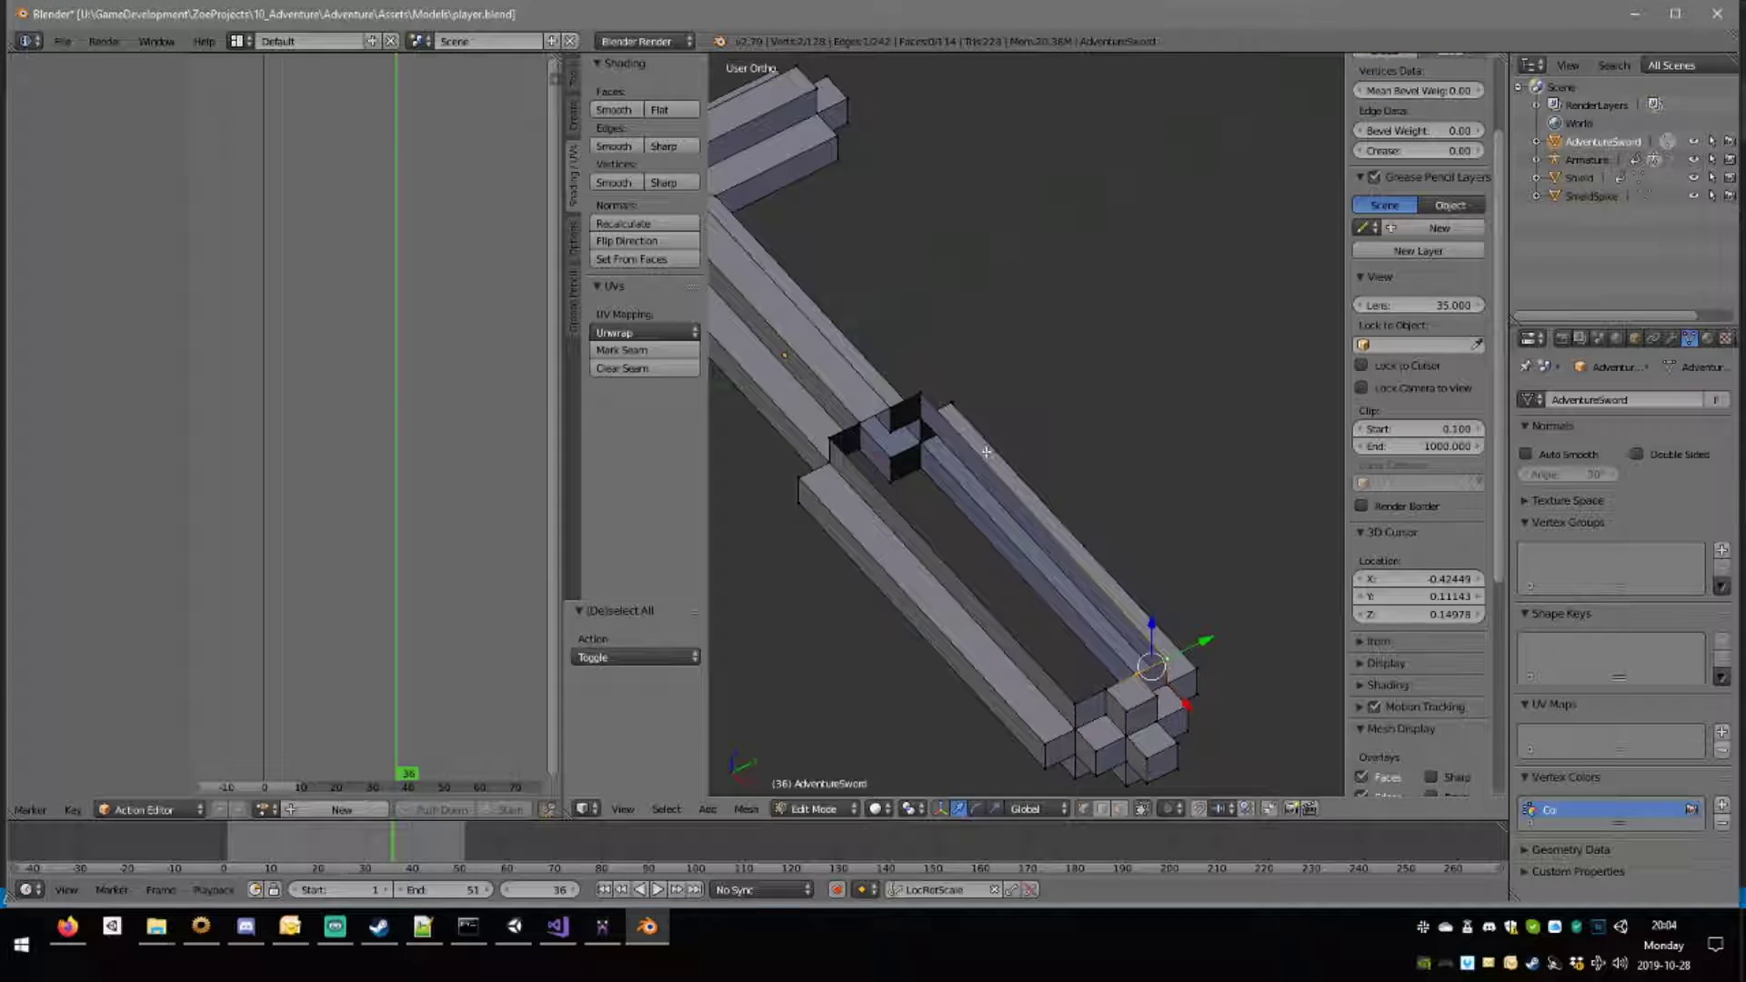
right_click(922, 394, "shift")
right_click(892, 407, "shift")
key("f")
key("a")
Fill the middle strip and the remaining outer strip of the wide blade section with separate faces.
right_click(891, 408)
right_click(861, 423, "shift")
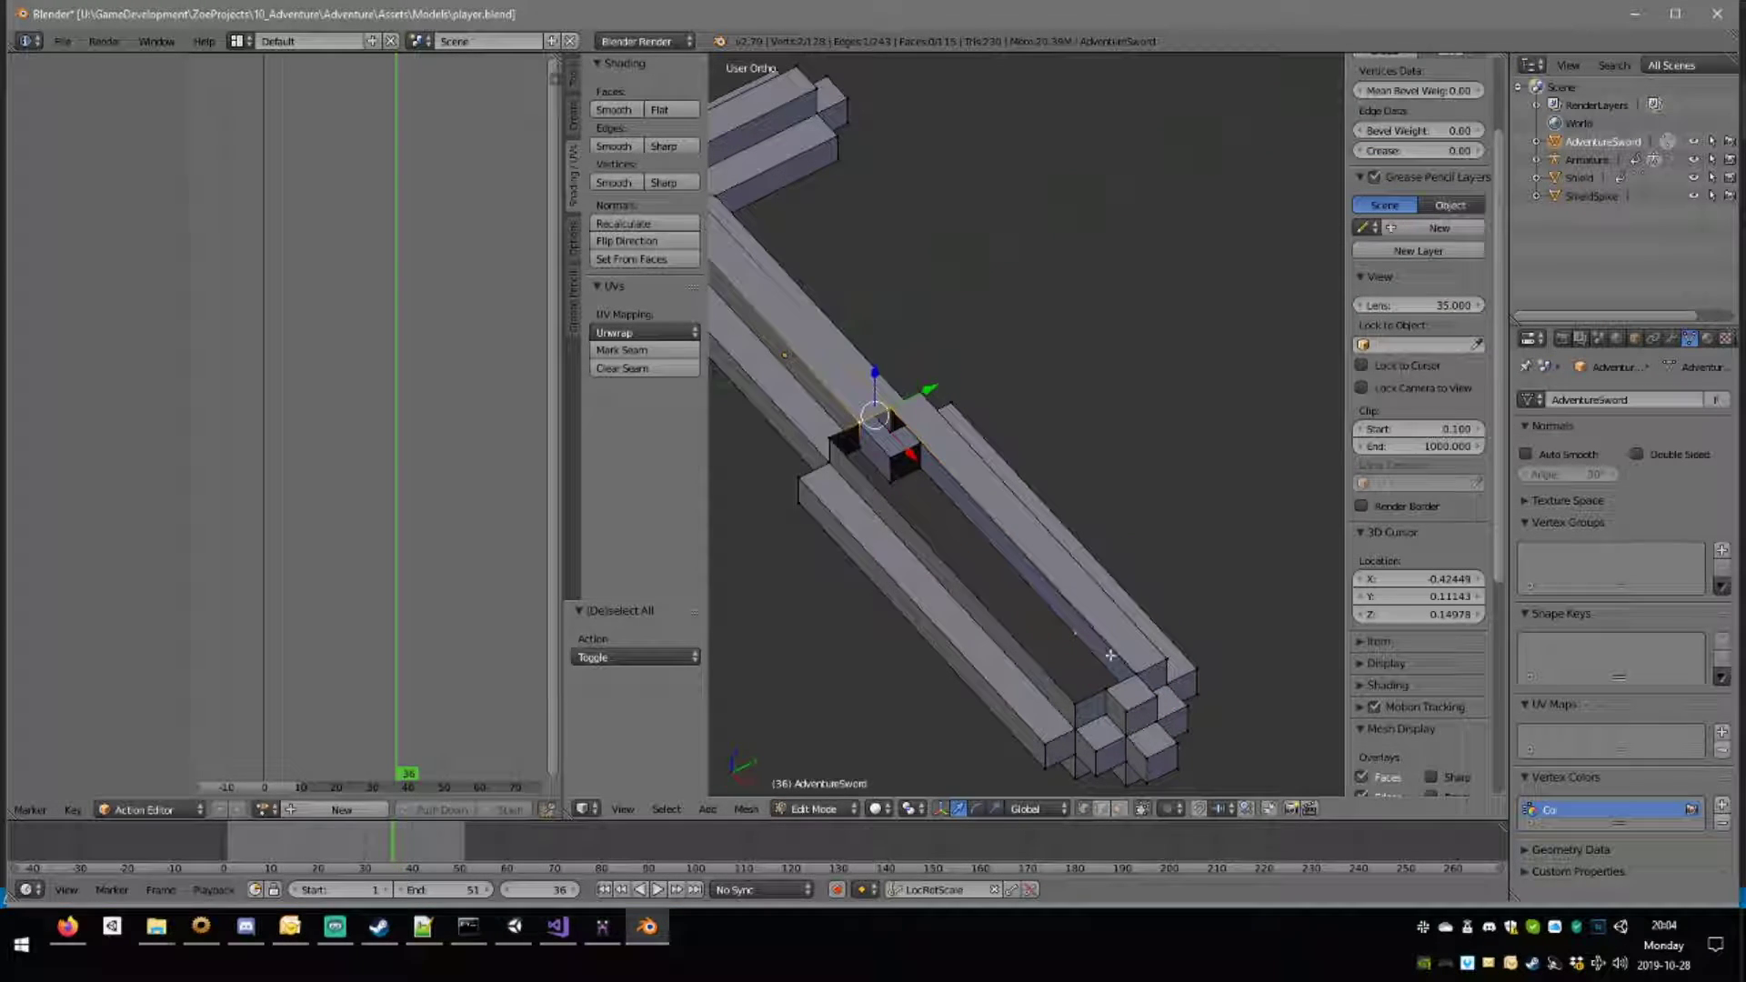
right_click(1107, 688, "shift")
right_click(1134, 673, "shift")
key("f")
key("a")
right_click(1061, 633, "alt")
key("f")
key("a")
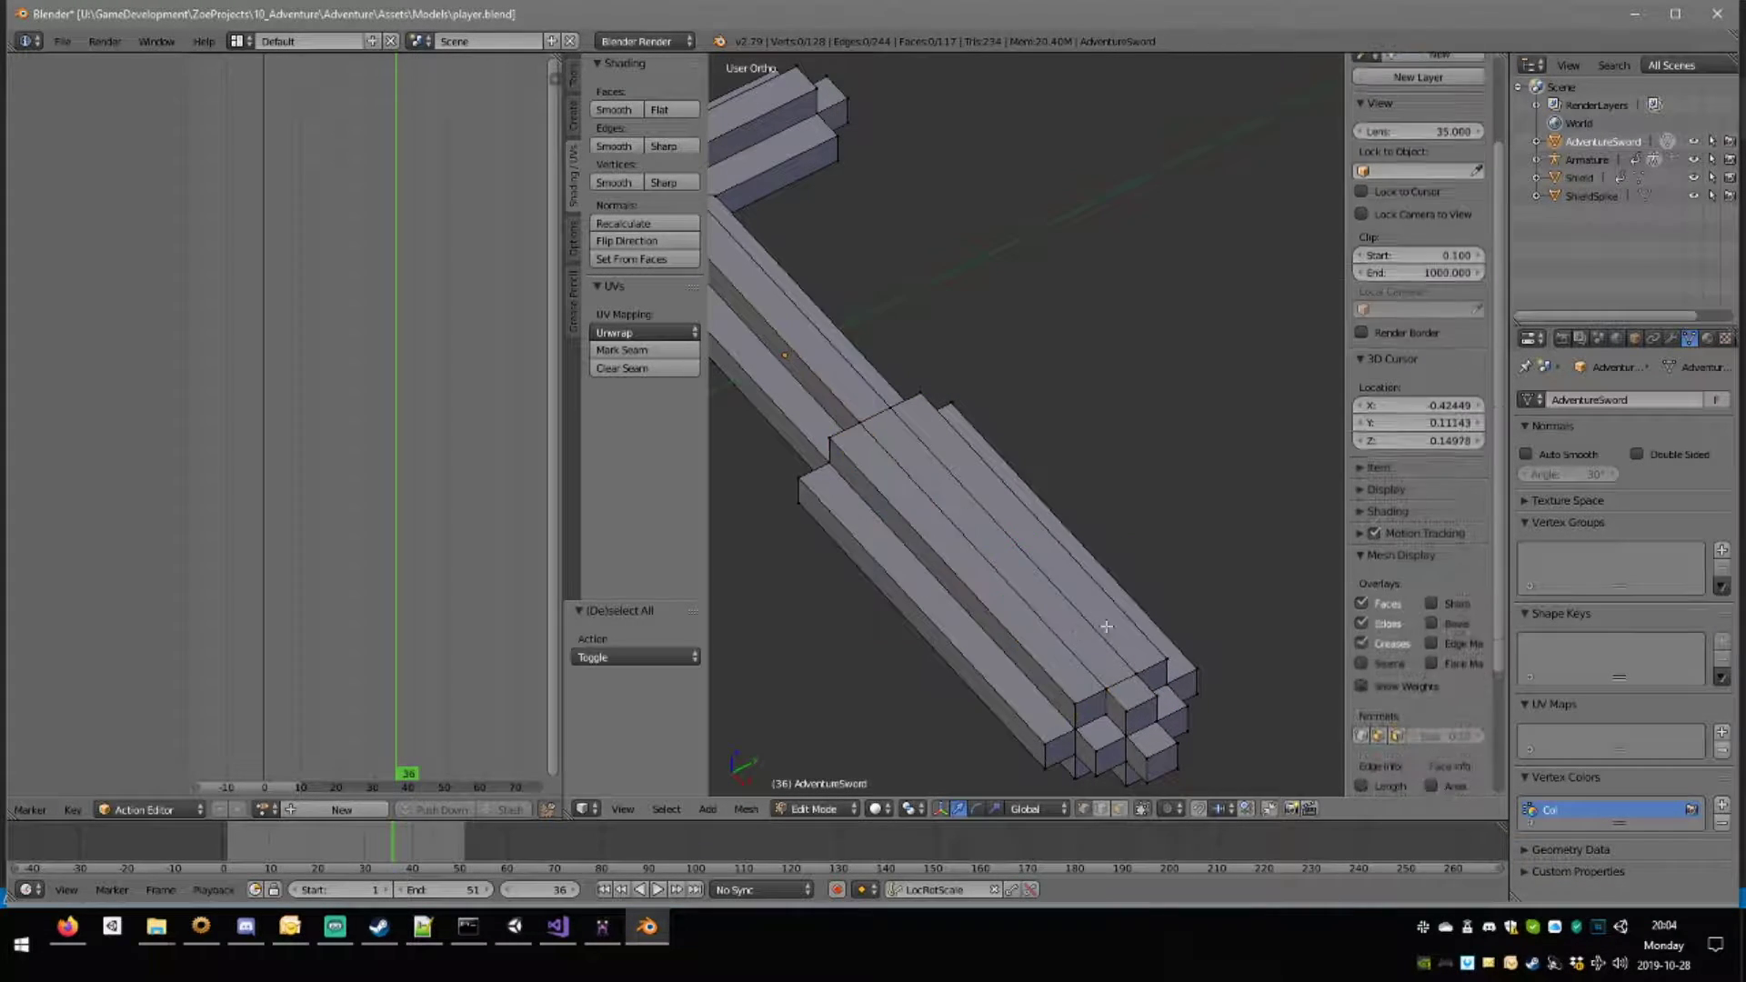
Fill the open strips on the opposite side of the wide blade section with separate long faces.
scroll(1128, 638, "down", 5)
middle_click_drag(1147, 649, 1086, 450)
scroll(974, 445, "up", 3)
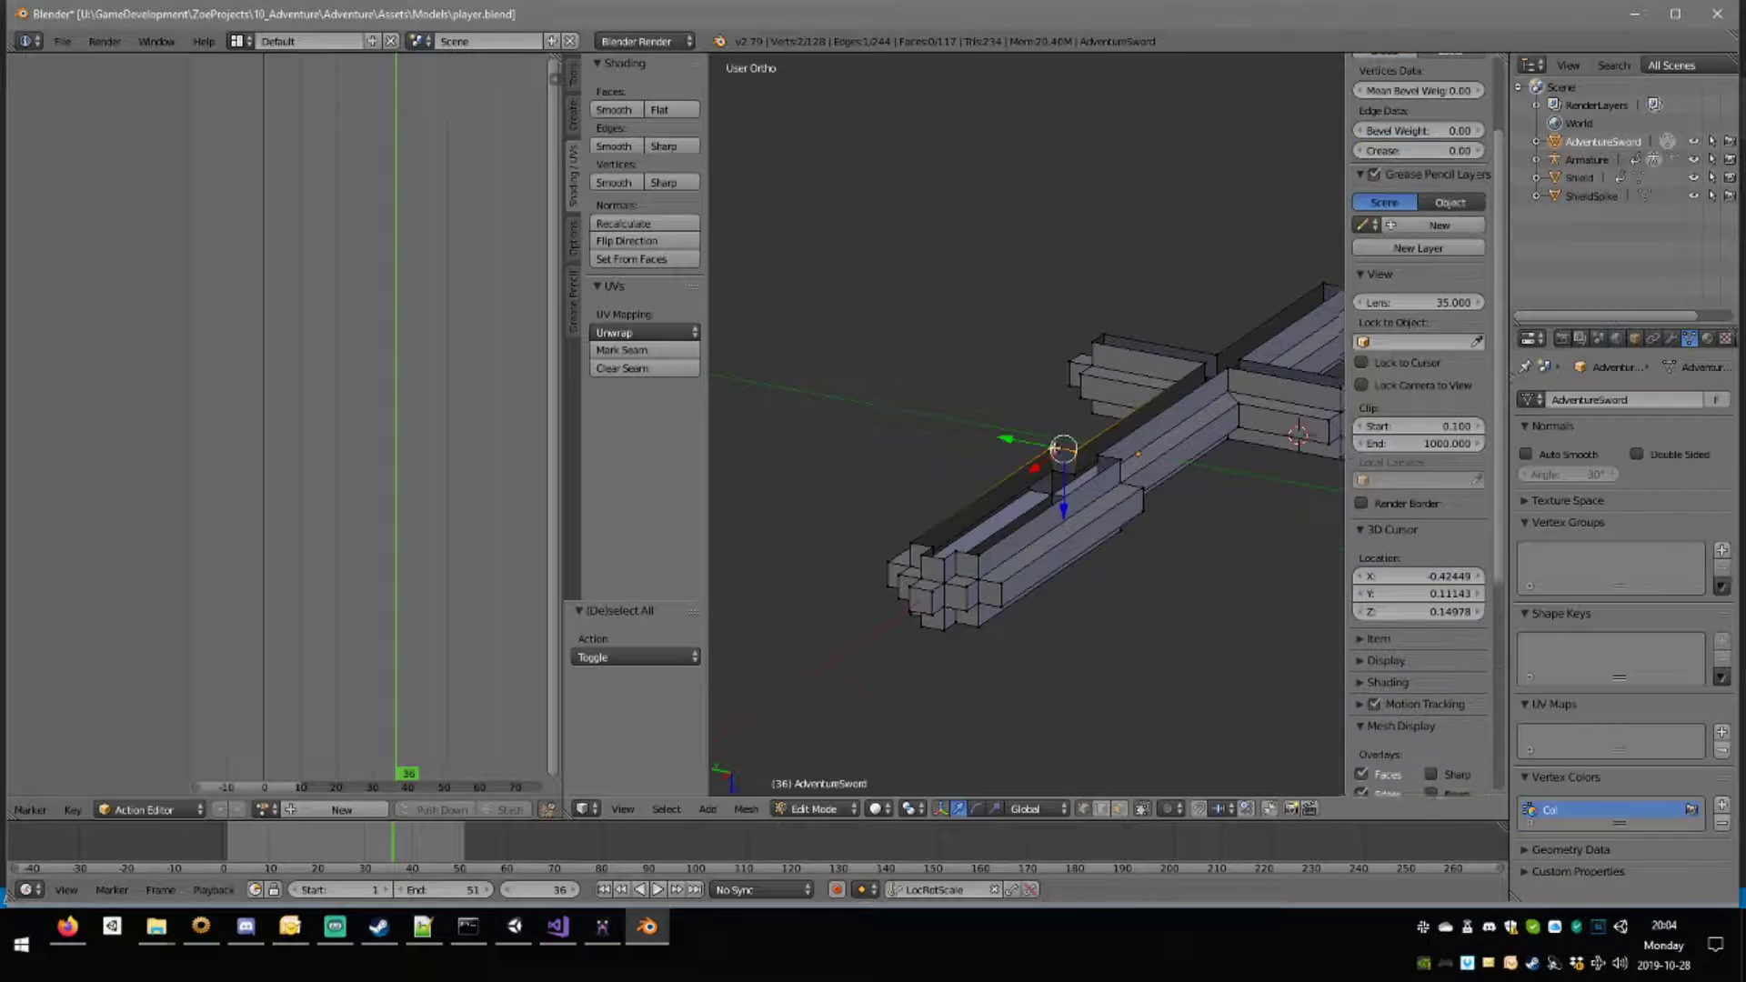
right_click(936, 546)
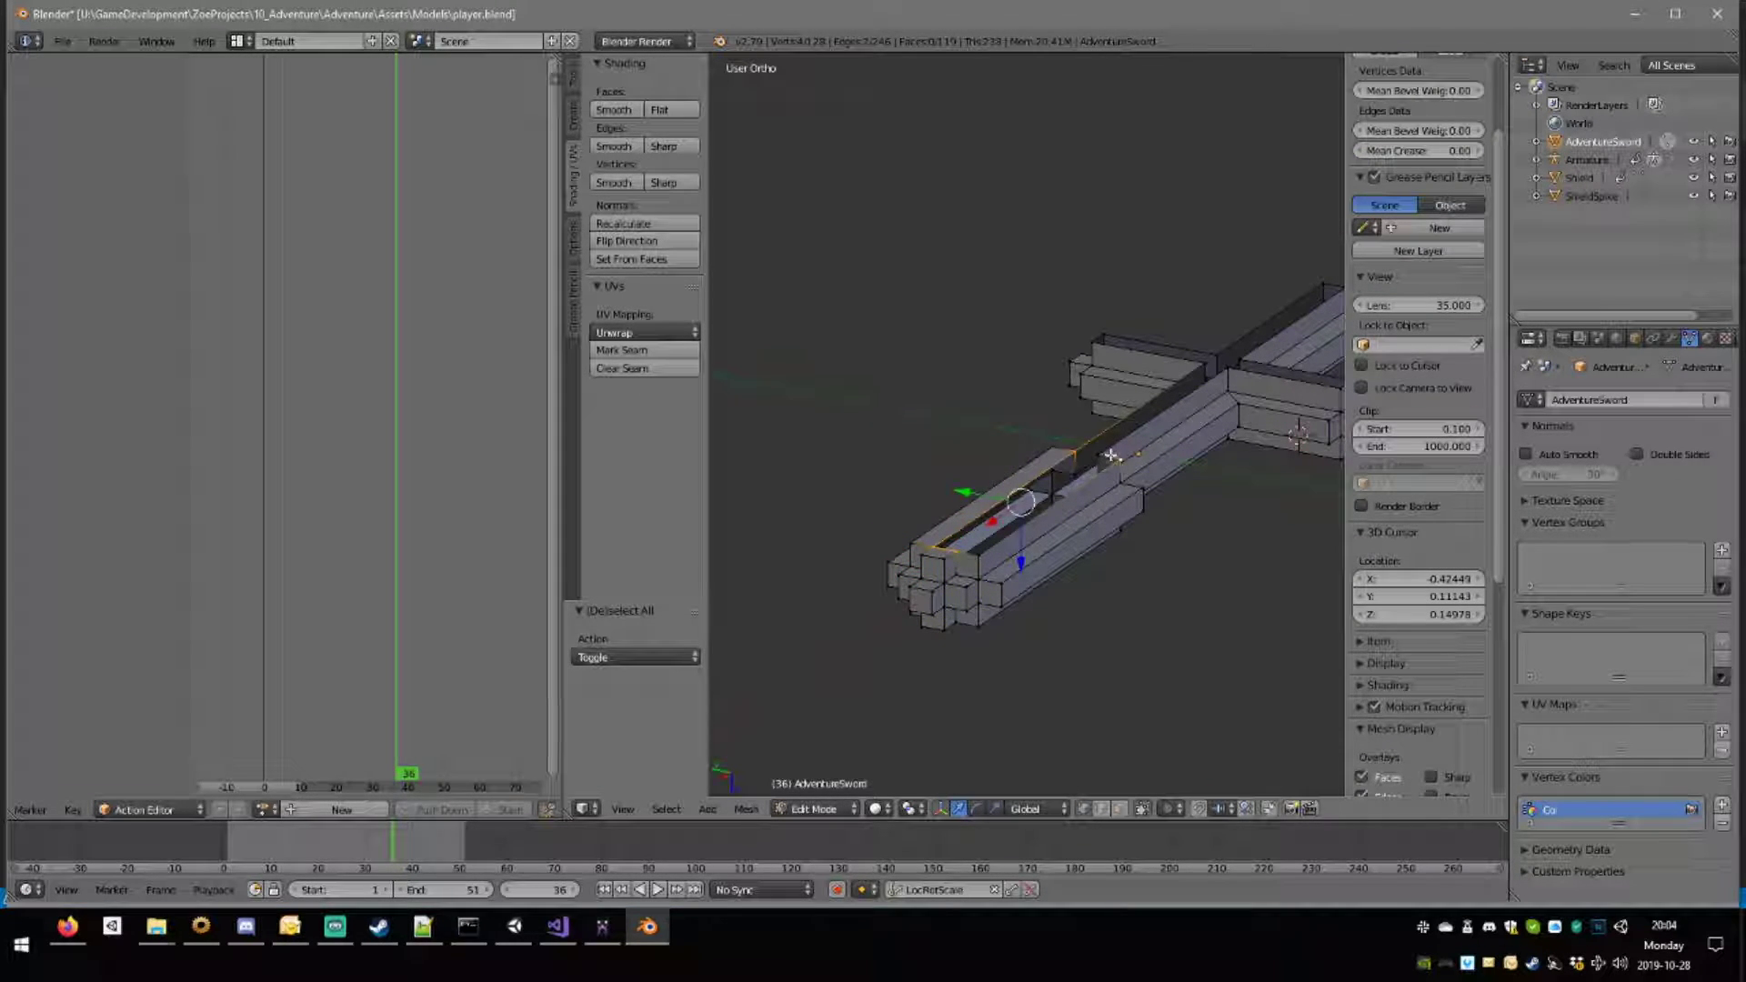
key("f")
key("a")
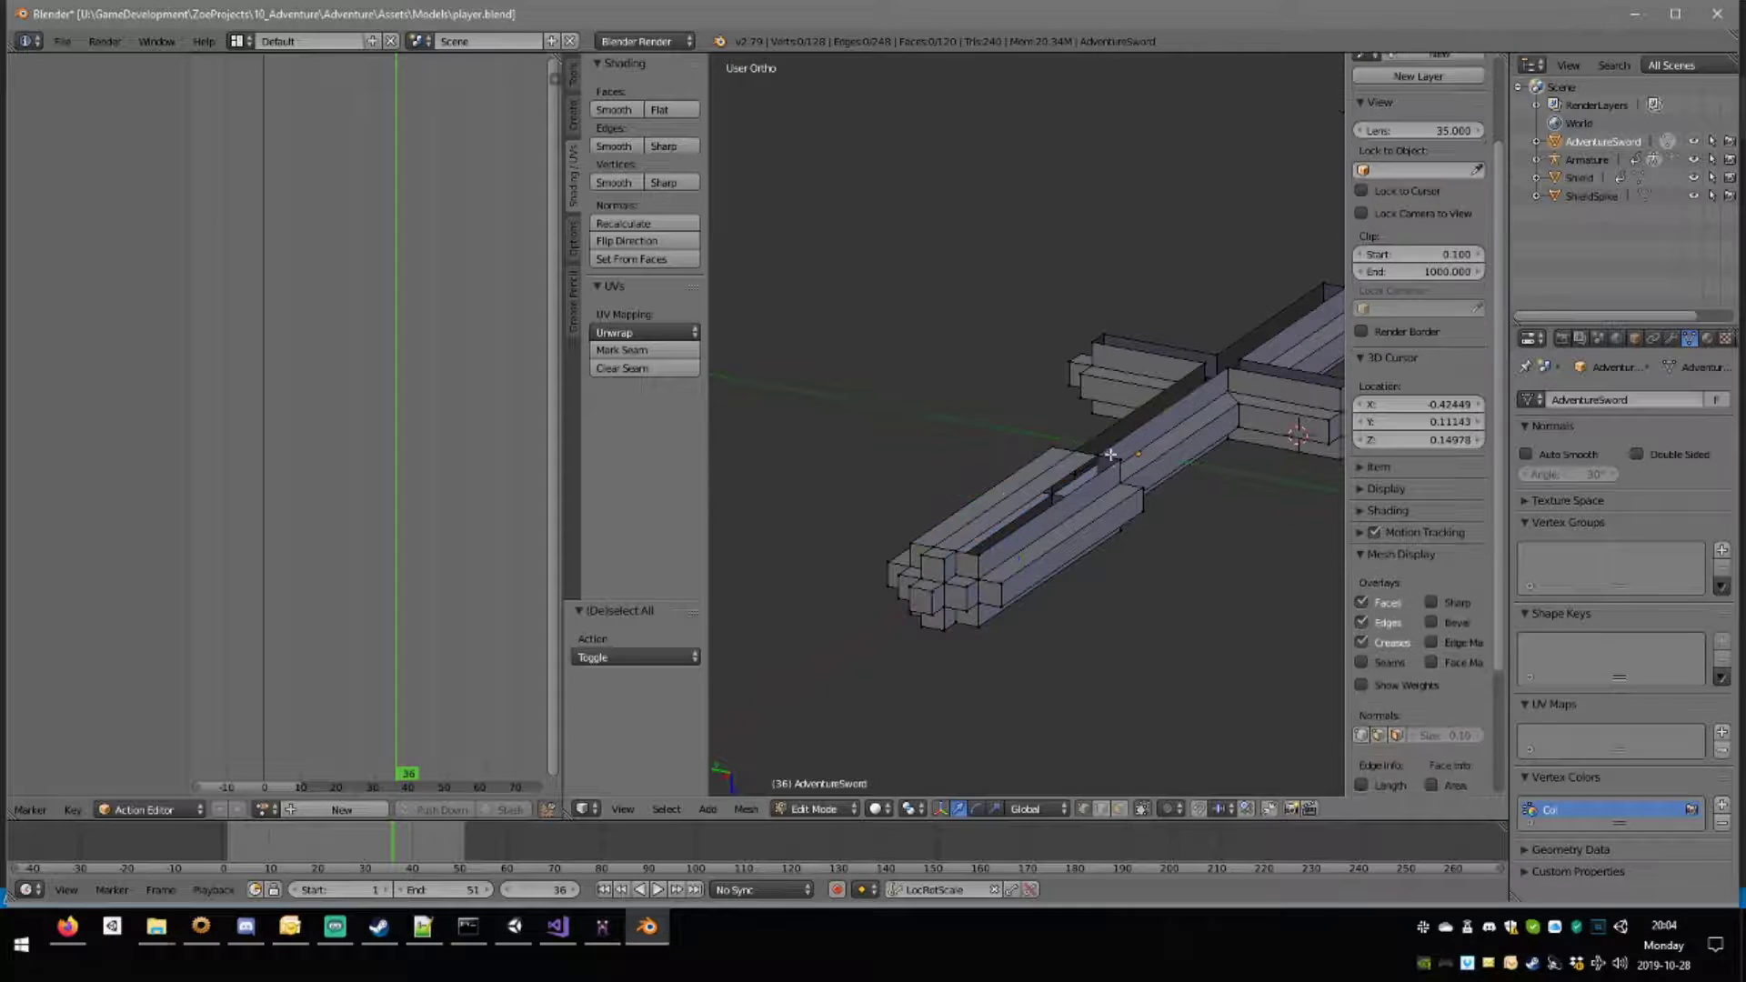
right_click(1098, 454)
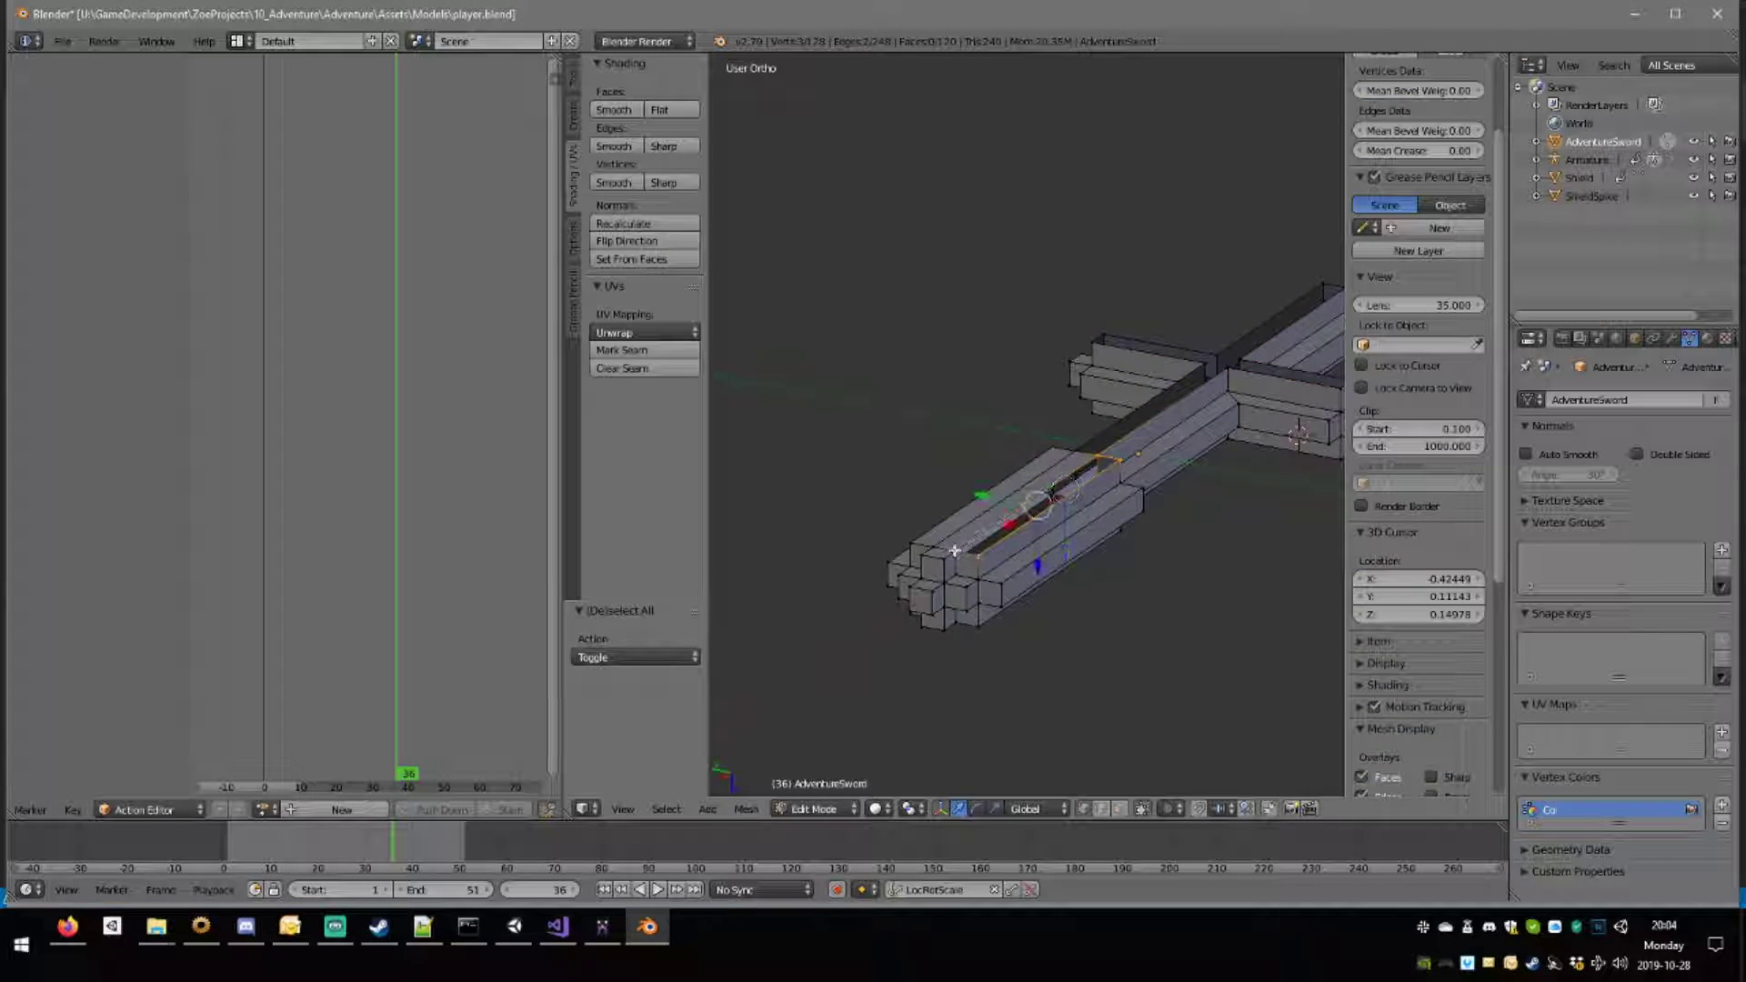
key("f")
key("a")
Fill the open side of the sword's short handle end with a rectangular face.
middle_click_drag(954, 550, 1027, 549)
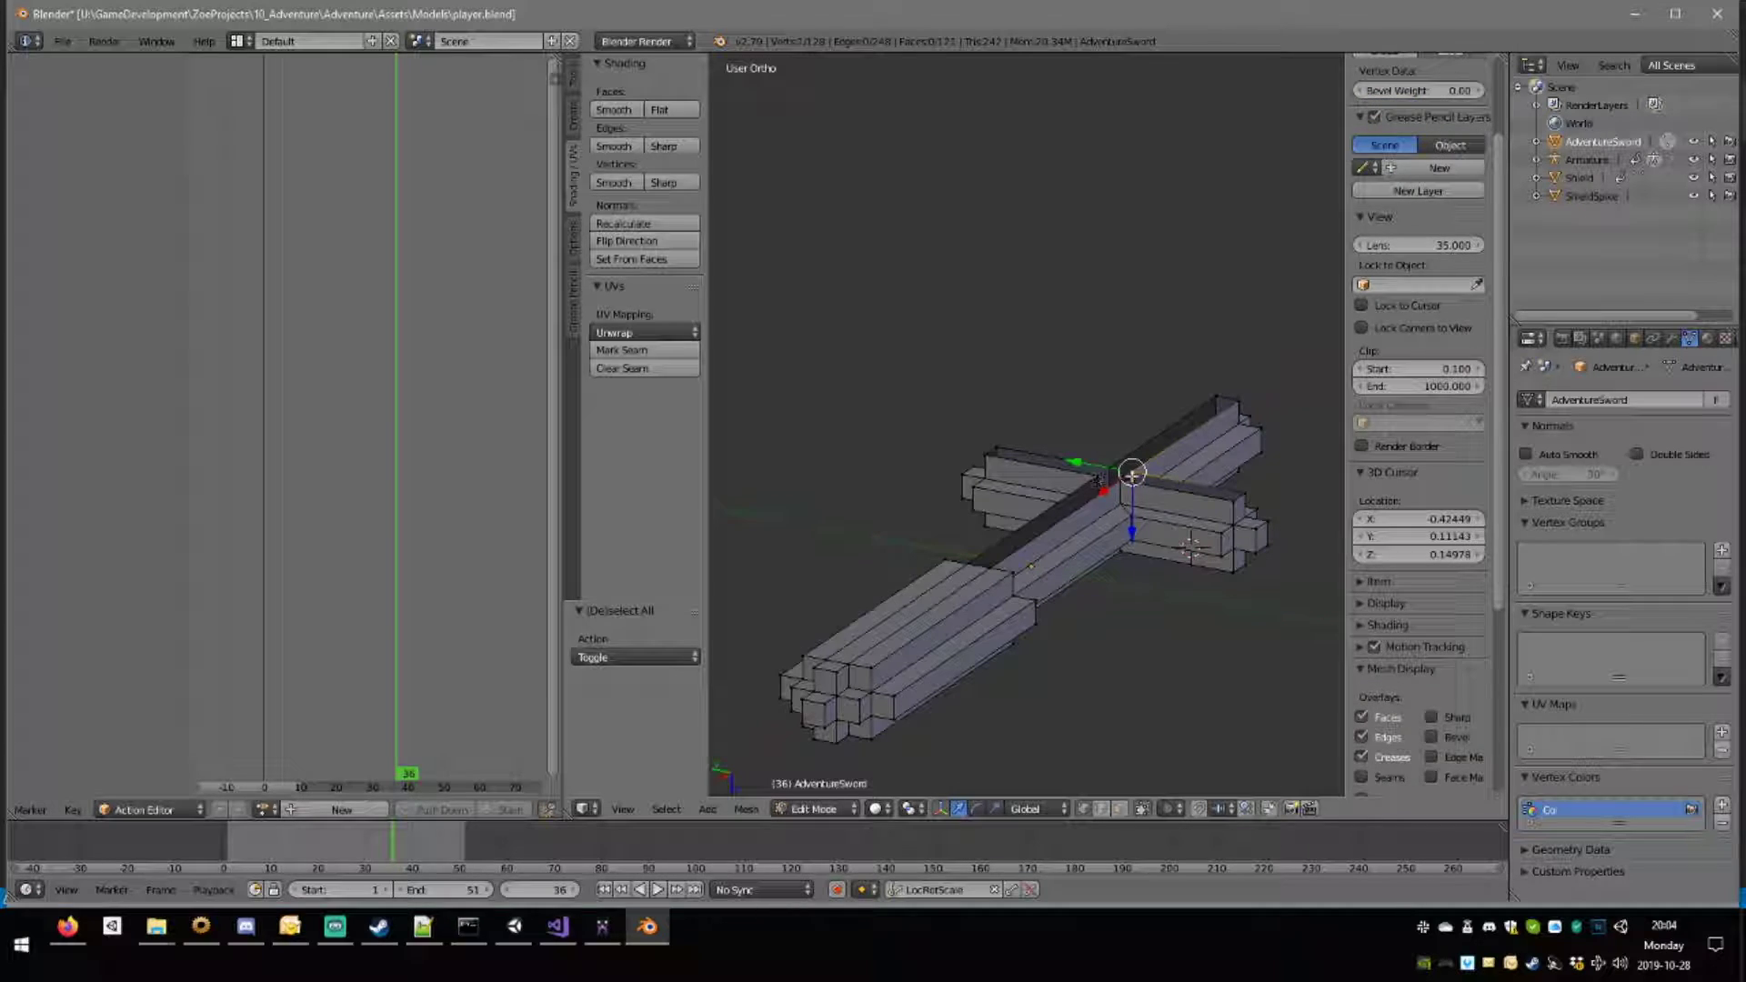
right_click(1133, 468)
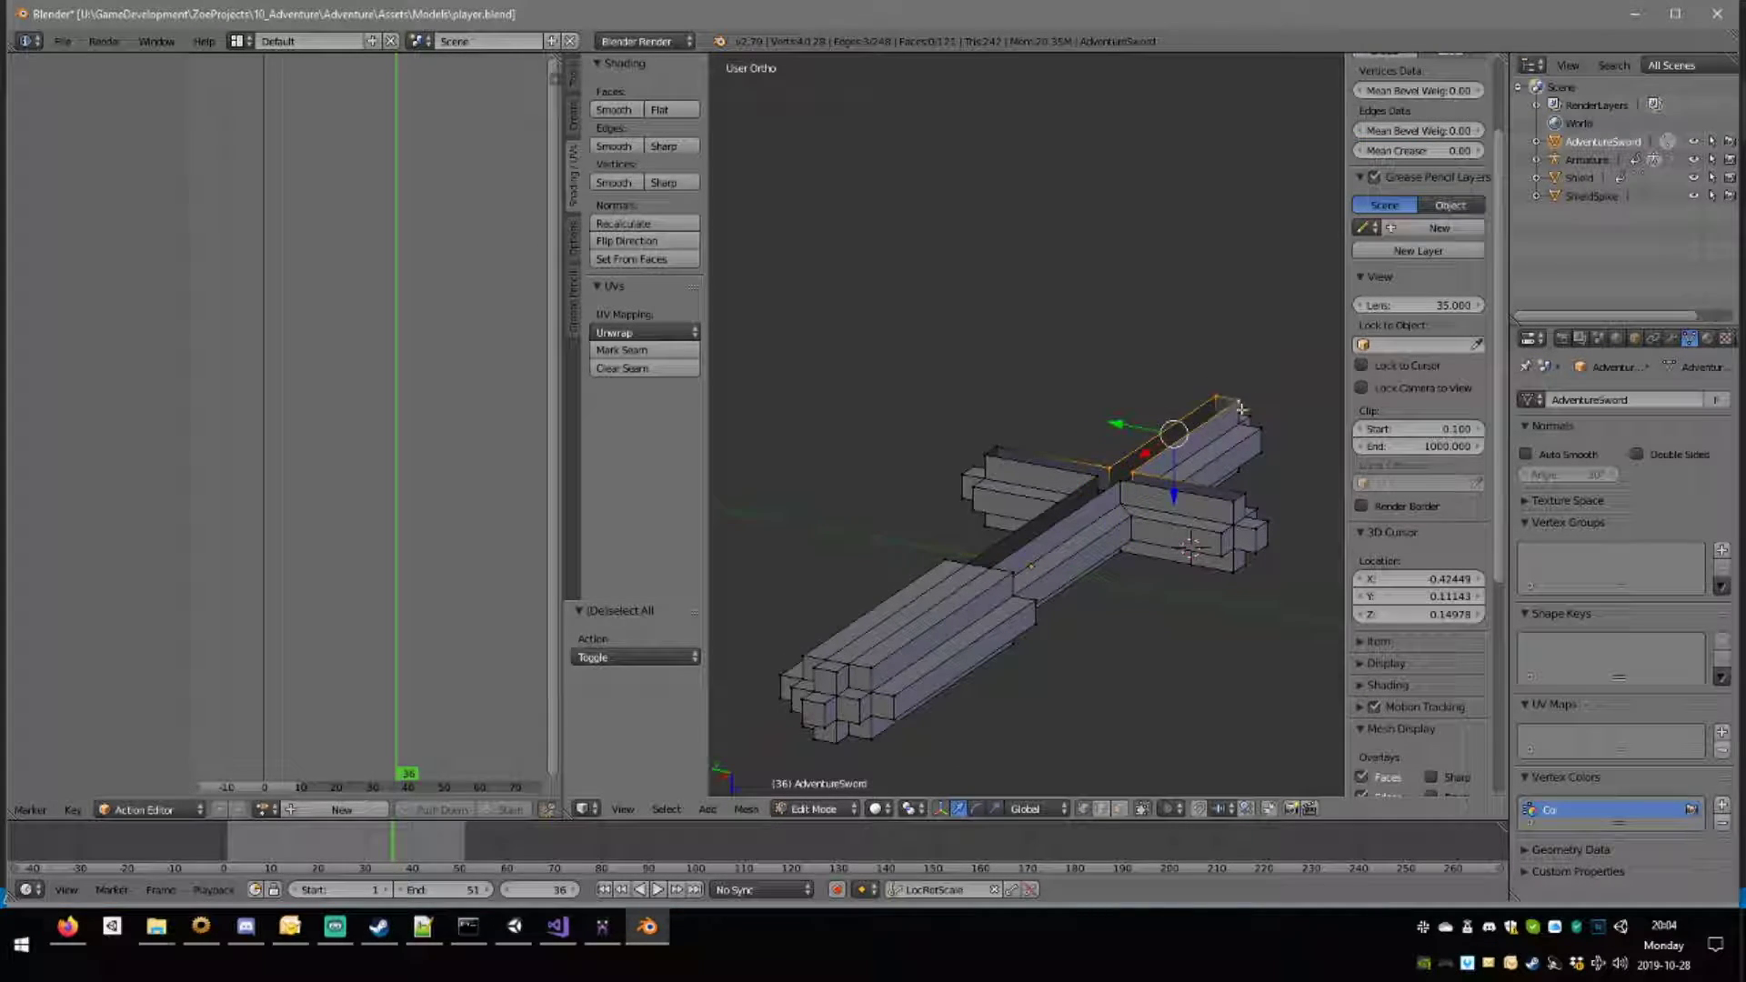
key("f")
key("a")
Fill the open sides of both crossguard arms on this side of the sword with a rectangular face each.
right_click(984, 454, "shift")
right_click(997, 445, "shift")
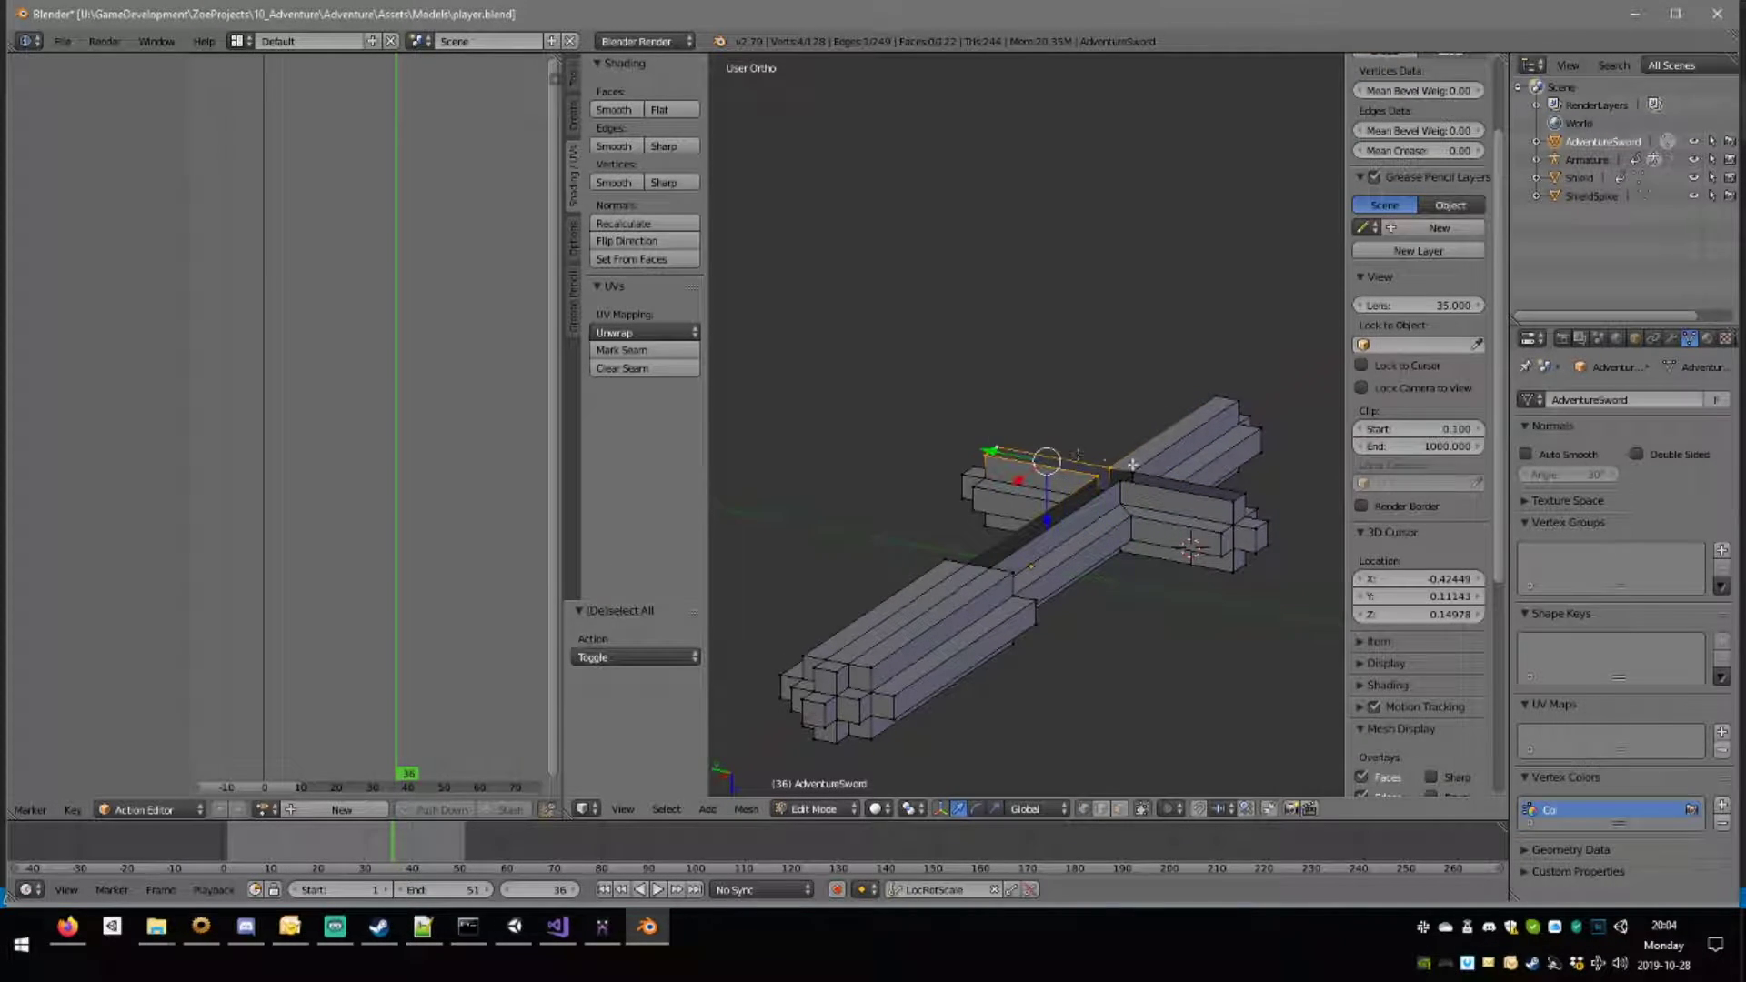
key("f")
key("a")
right_click(1120, 482)
right_click(1132, 471, "shift")
right_click(1243, 494, "shift")
right_click(1234, 501, "shift")
key("f")
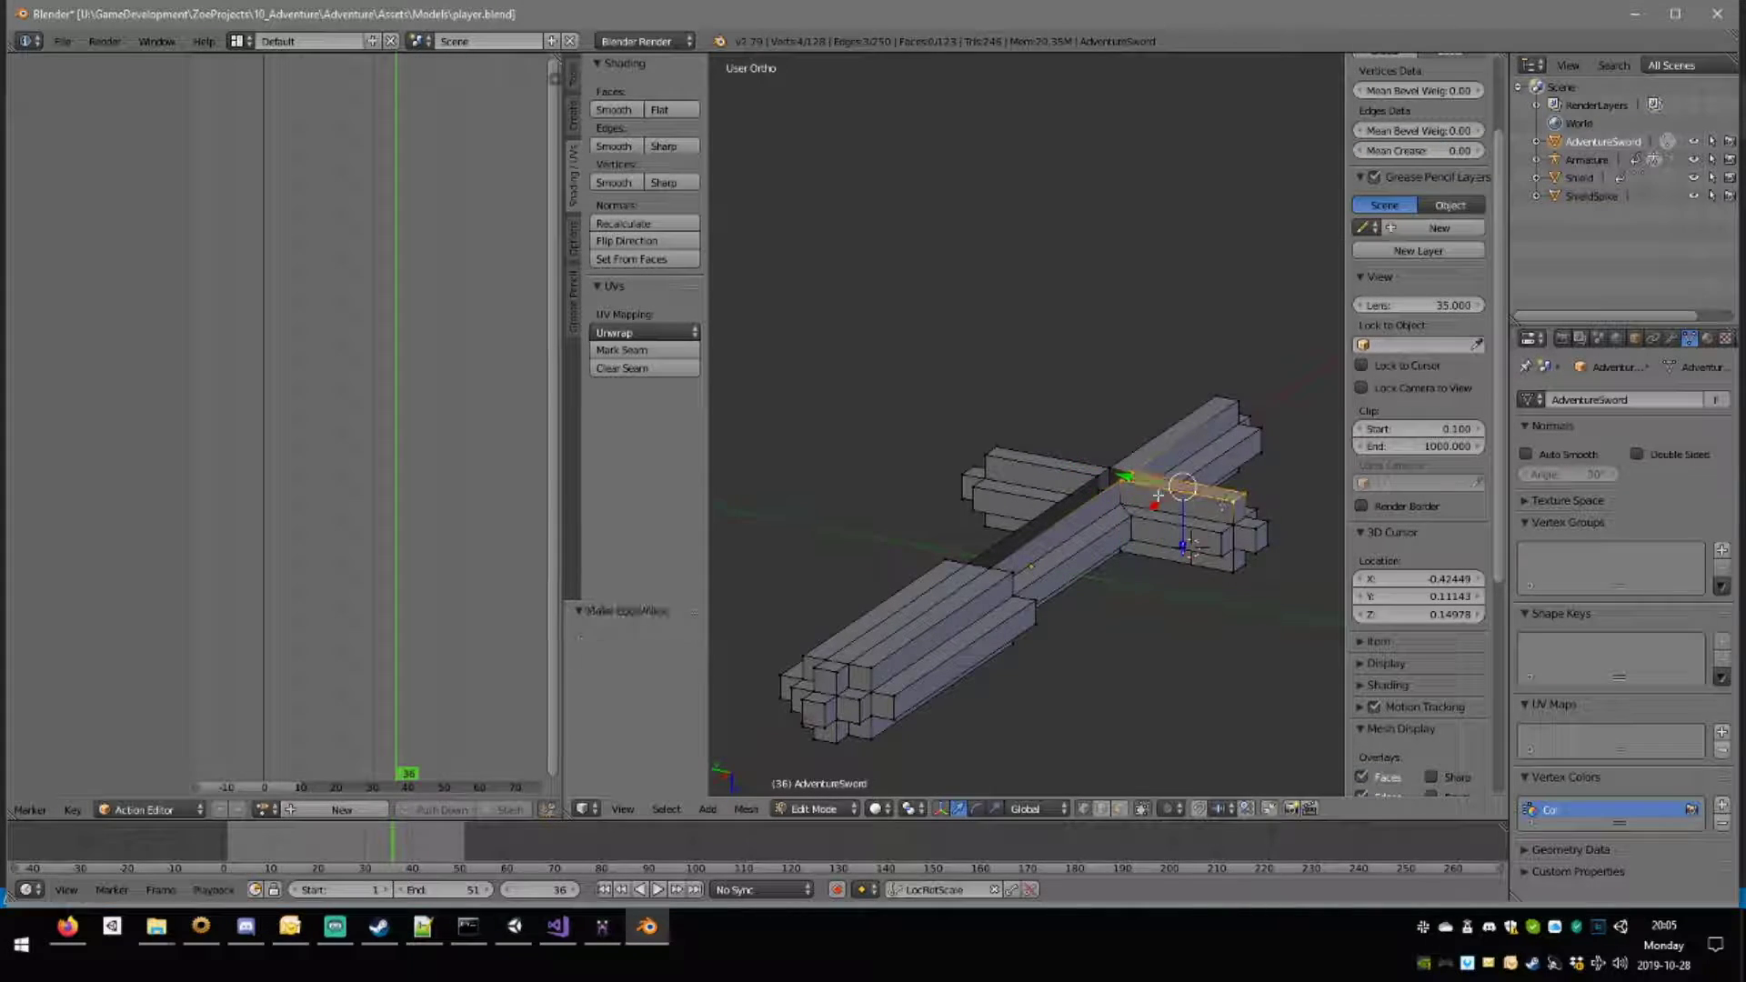
key("a")
Fill the crossguard's centre square and the narrow blade section beside it with separate faces, closing the mesh.
right_click(1120, 482)
right_click(1100, 476, "shift")
right_click(1111, 468, "shift")
right_click(1133, 472, "shift")
key("f")
key("a")
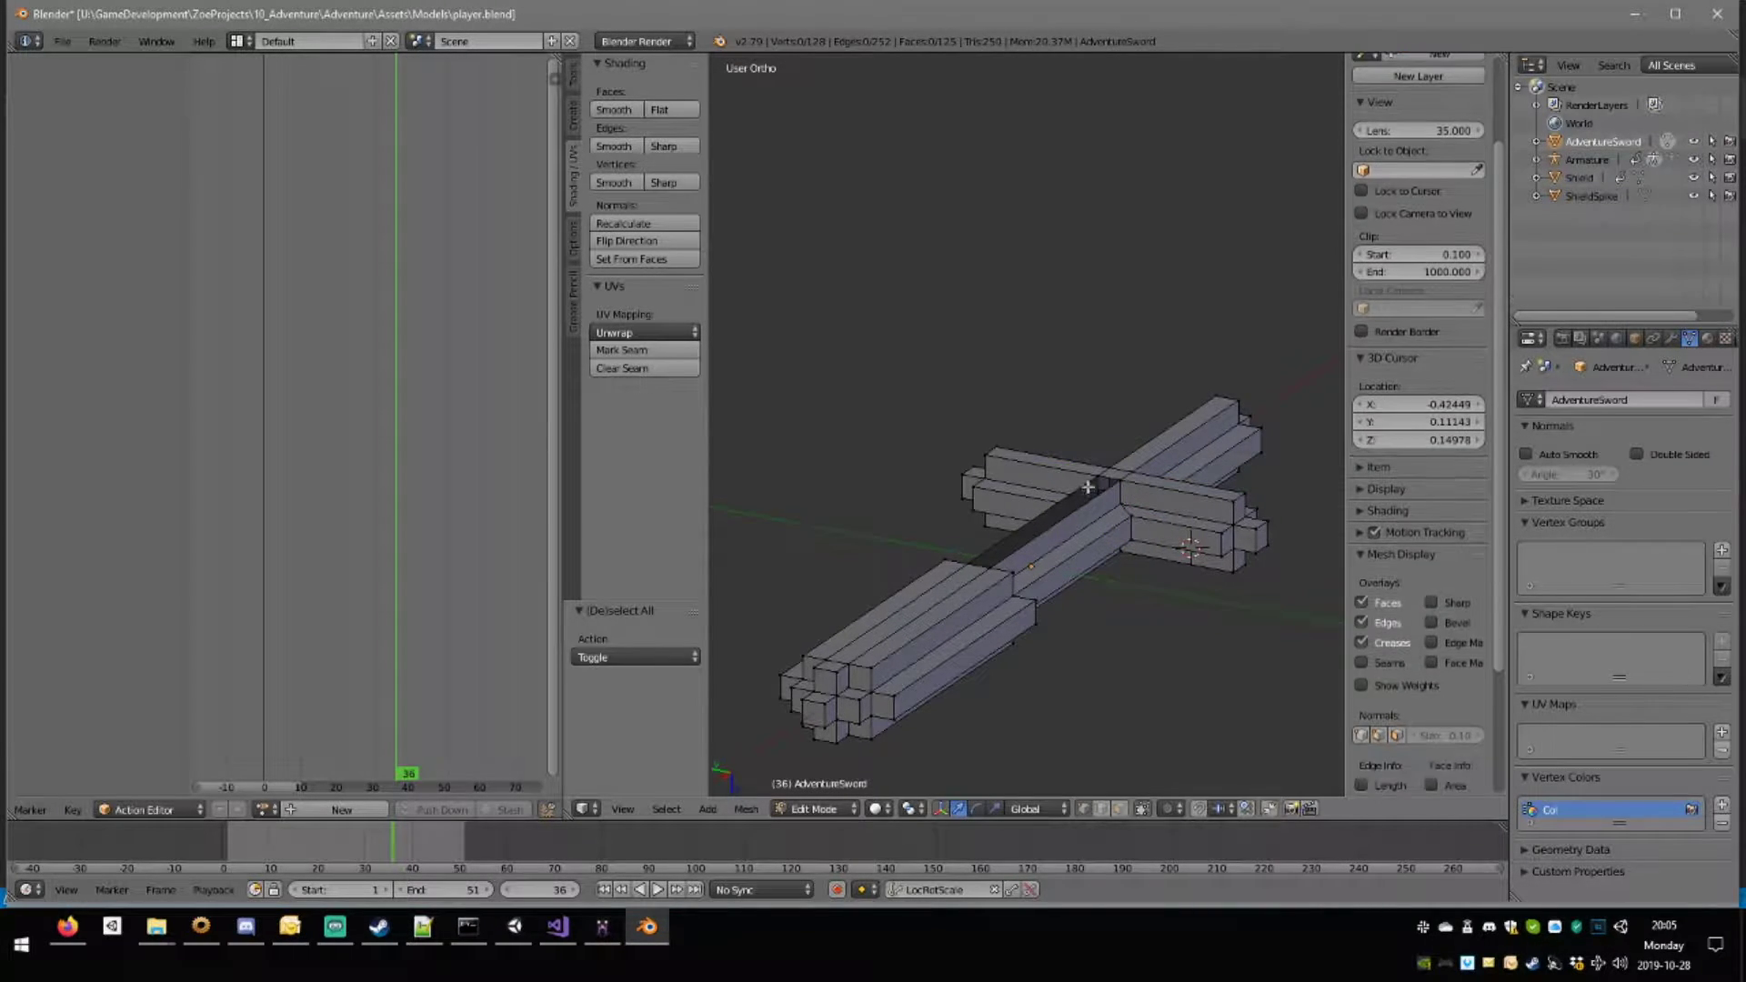
right_click(1120, 482)
right_click(1101, 476, "shift")
right_click(975, 564, "shift")
key("f")
key("a")
Move the whole sword mesh about 0.194 along X so that the object's origin falls inside the handle.
middle_click_drag(1182, 491, 1111, 709)
scroll(1198, 537, "down", 8)
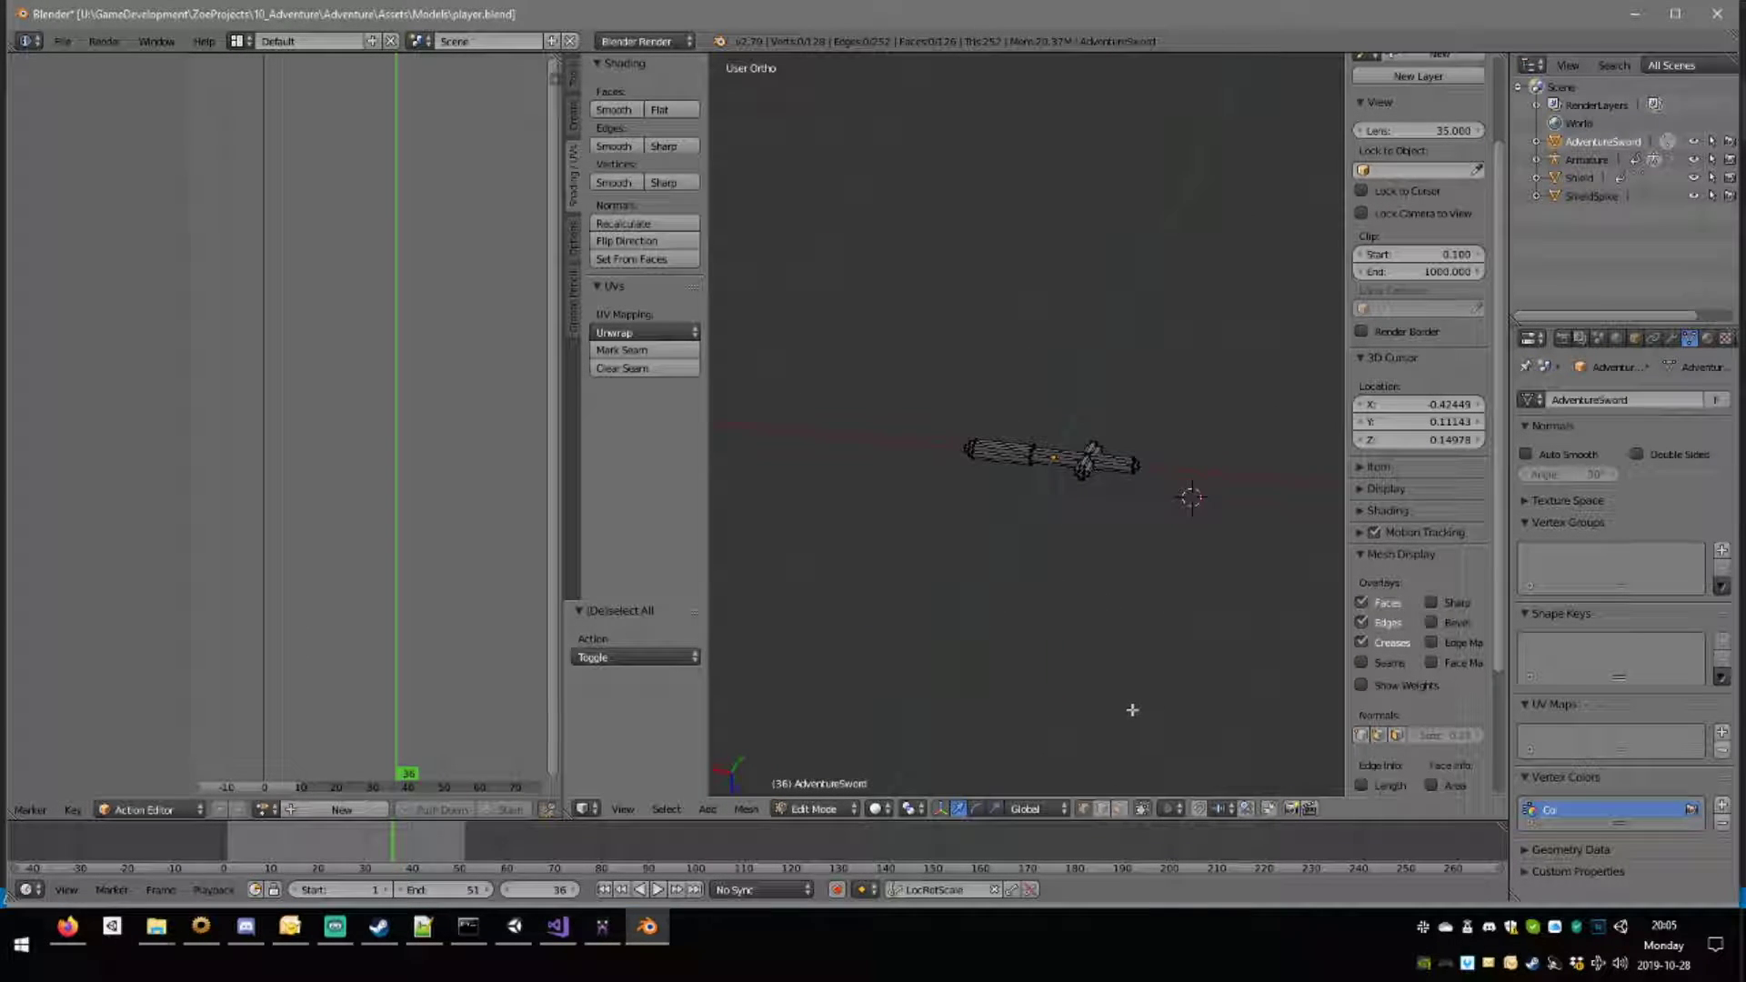
key("KP_7")
key("a")
scroll(1111, 479, "up", 6)
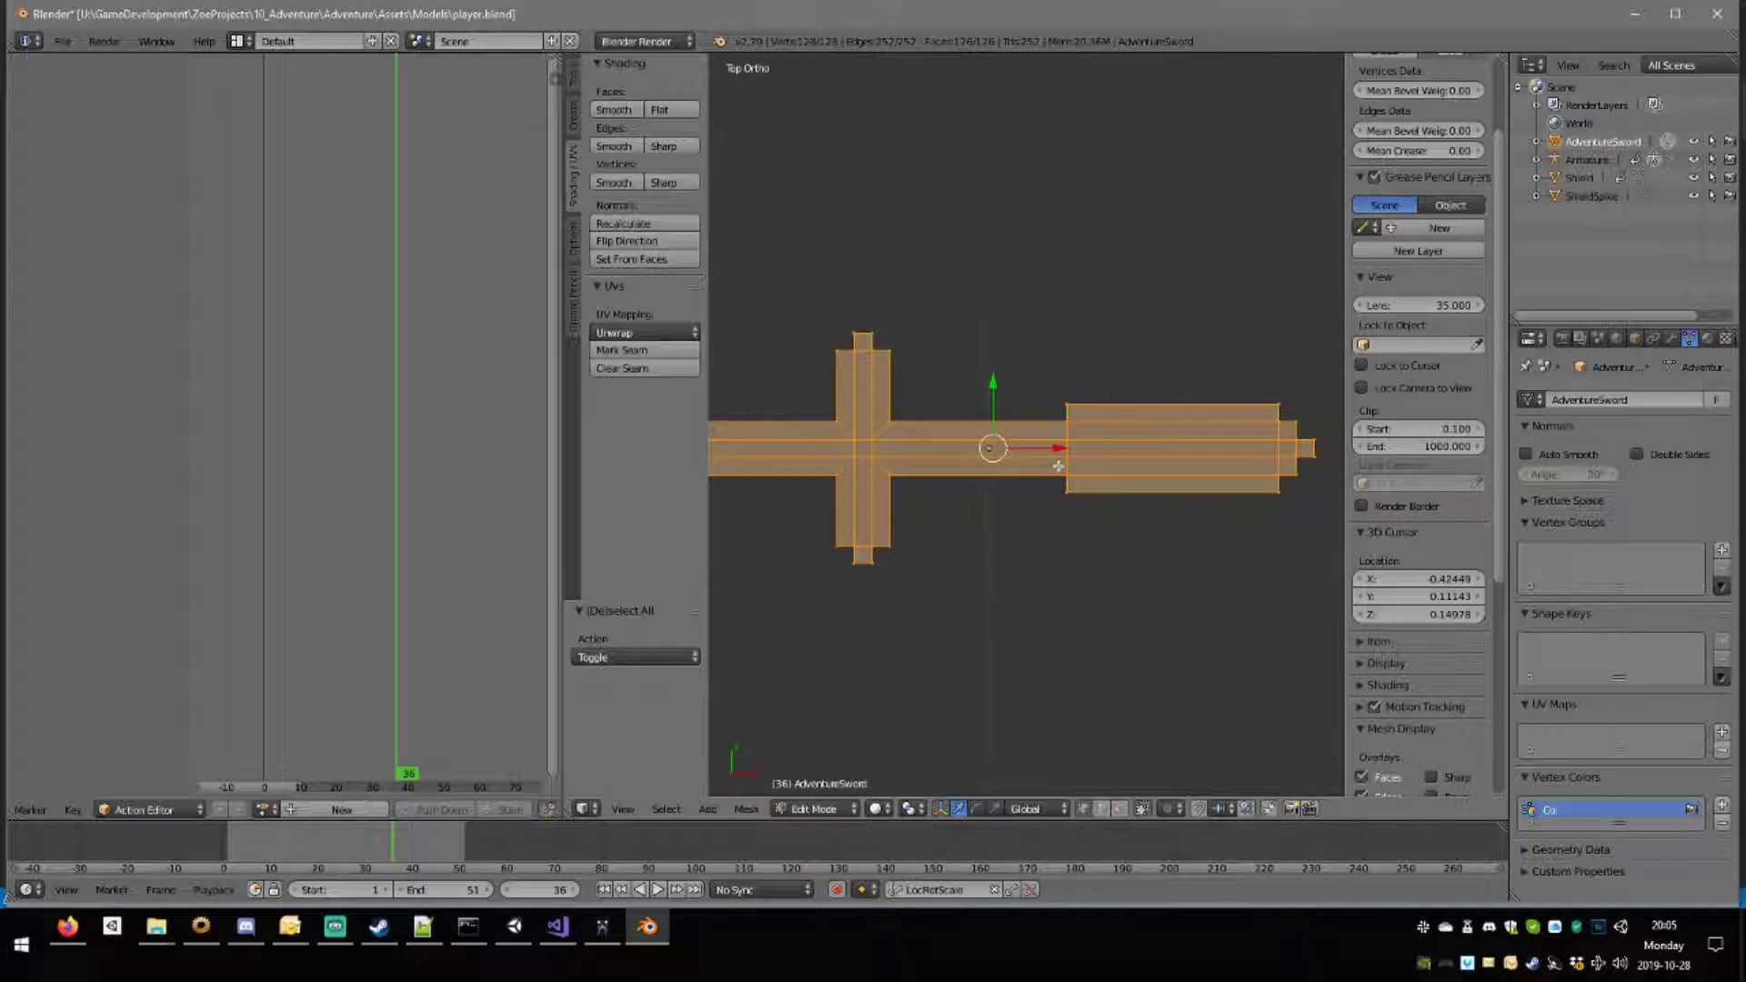
scroll(1058, 465, "down", 2)
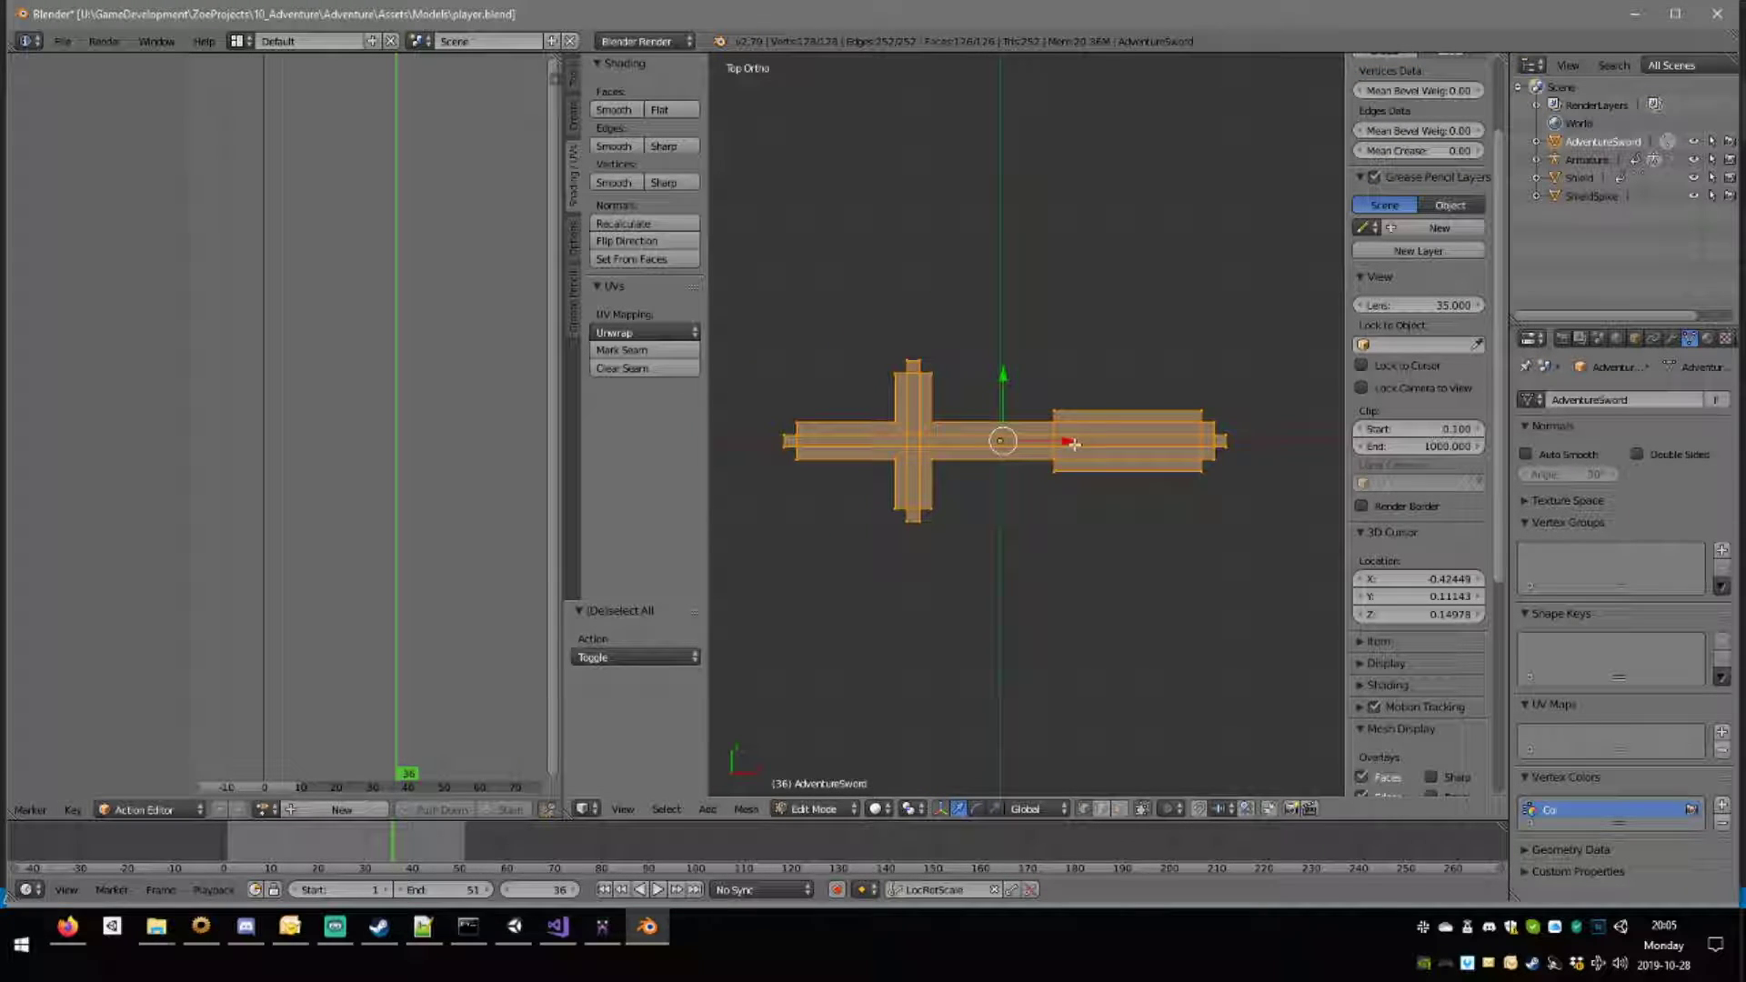
left_click_drag(1065, 442, 1221, 463)
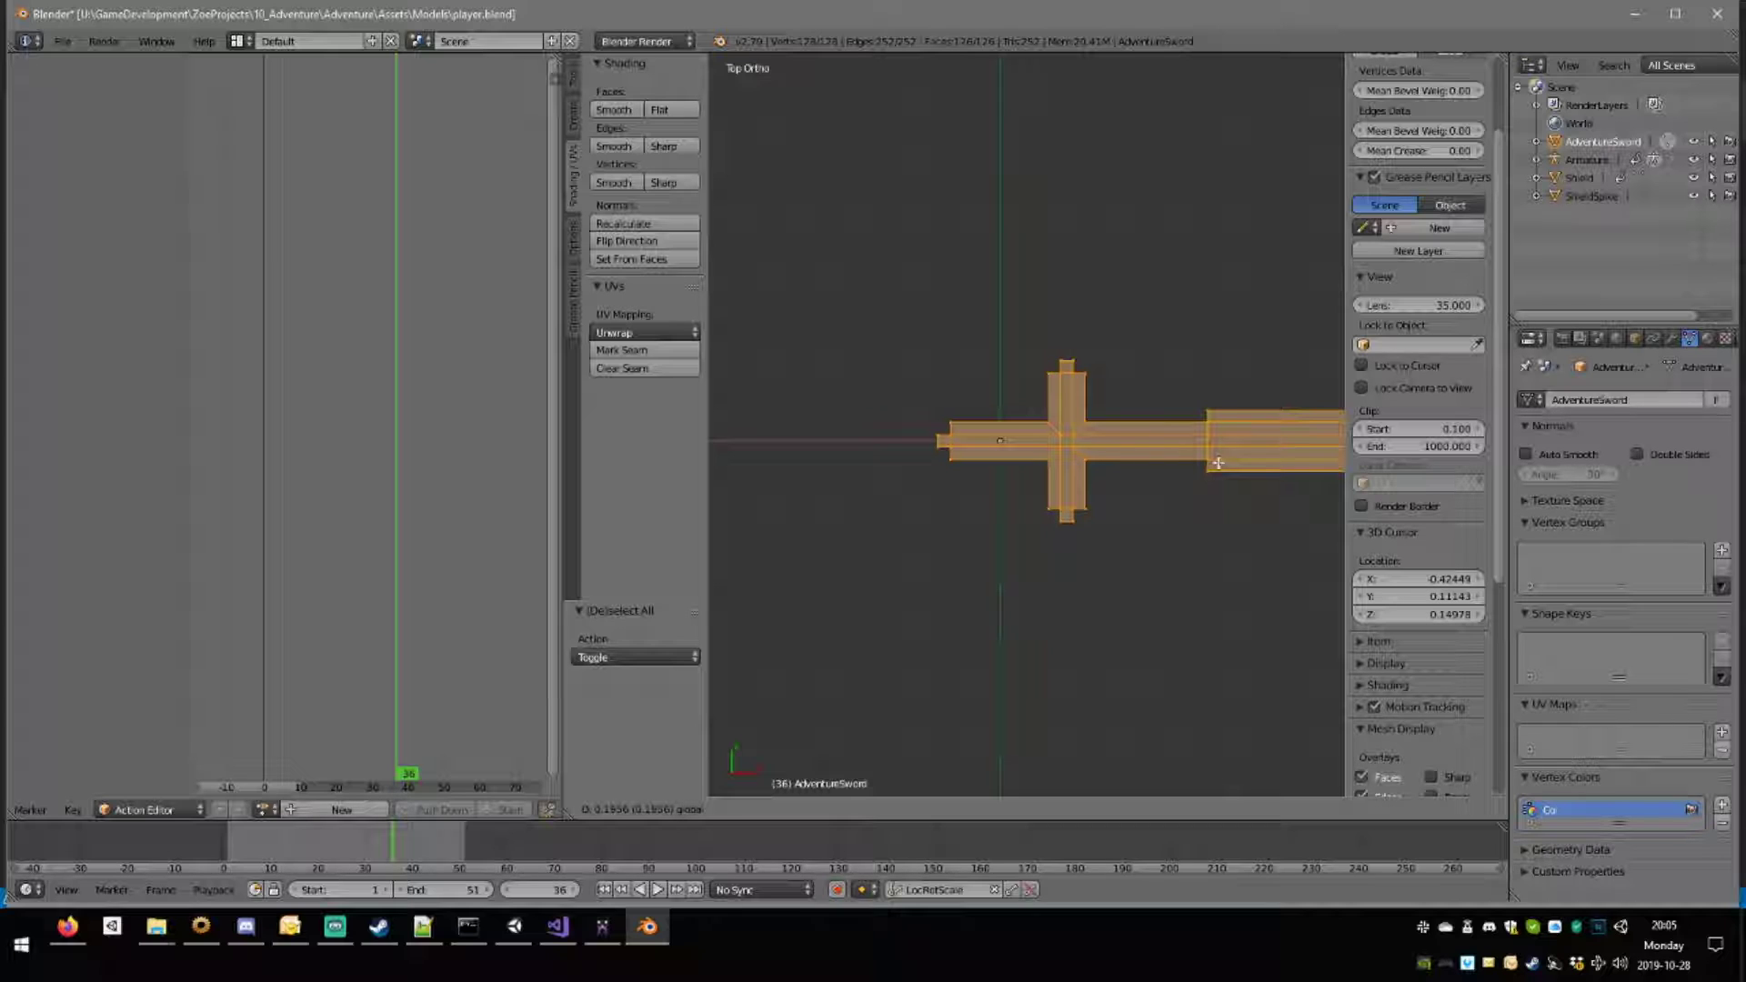
left_click_drag(1218, 463, 1218, 464)
Fine-tune the mesh's position along X to place the origin at the grip point of the handle.
middle_click_drag(1193, 491, 1183, 538)
scroll(1187, 469, "up", 4)
key("g")
key("x")
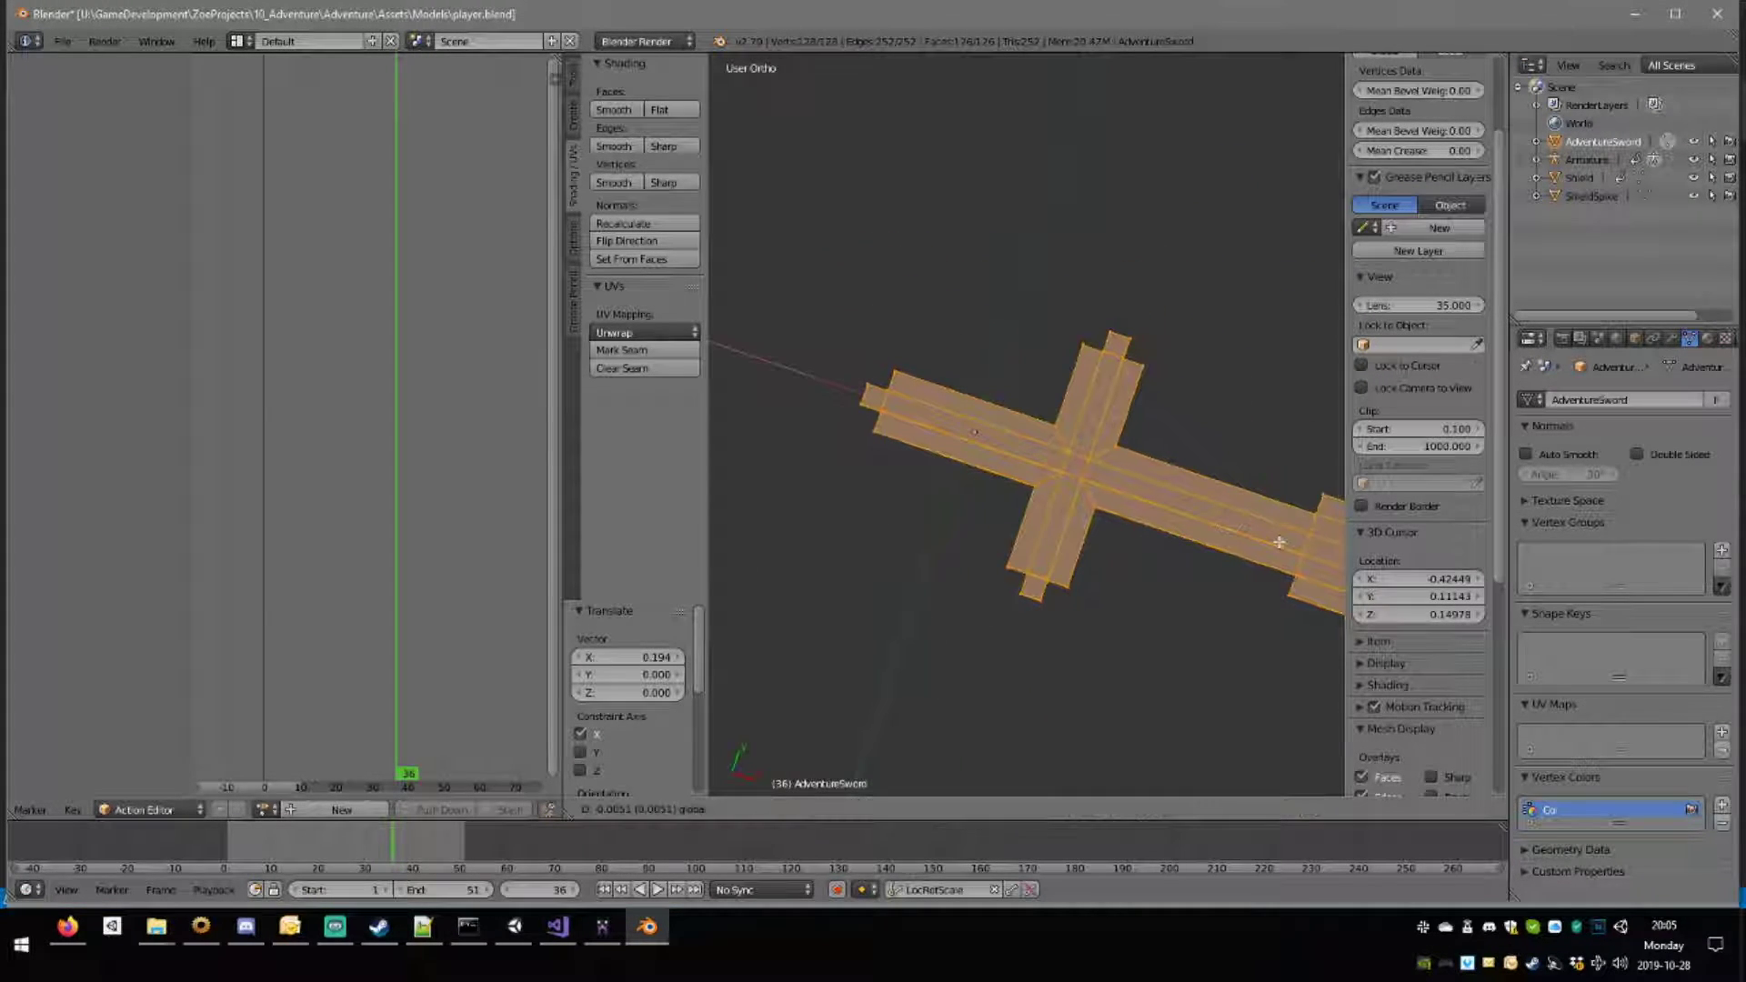
left_click(1276, 542)
Return to Object Mode and show the layers with the armature and the player model alongside the sword.
scroll(924, 483, "down", 10)
key("Tab")
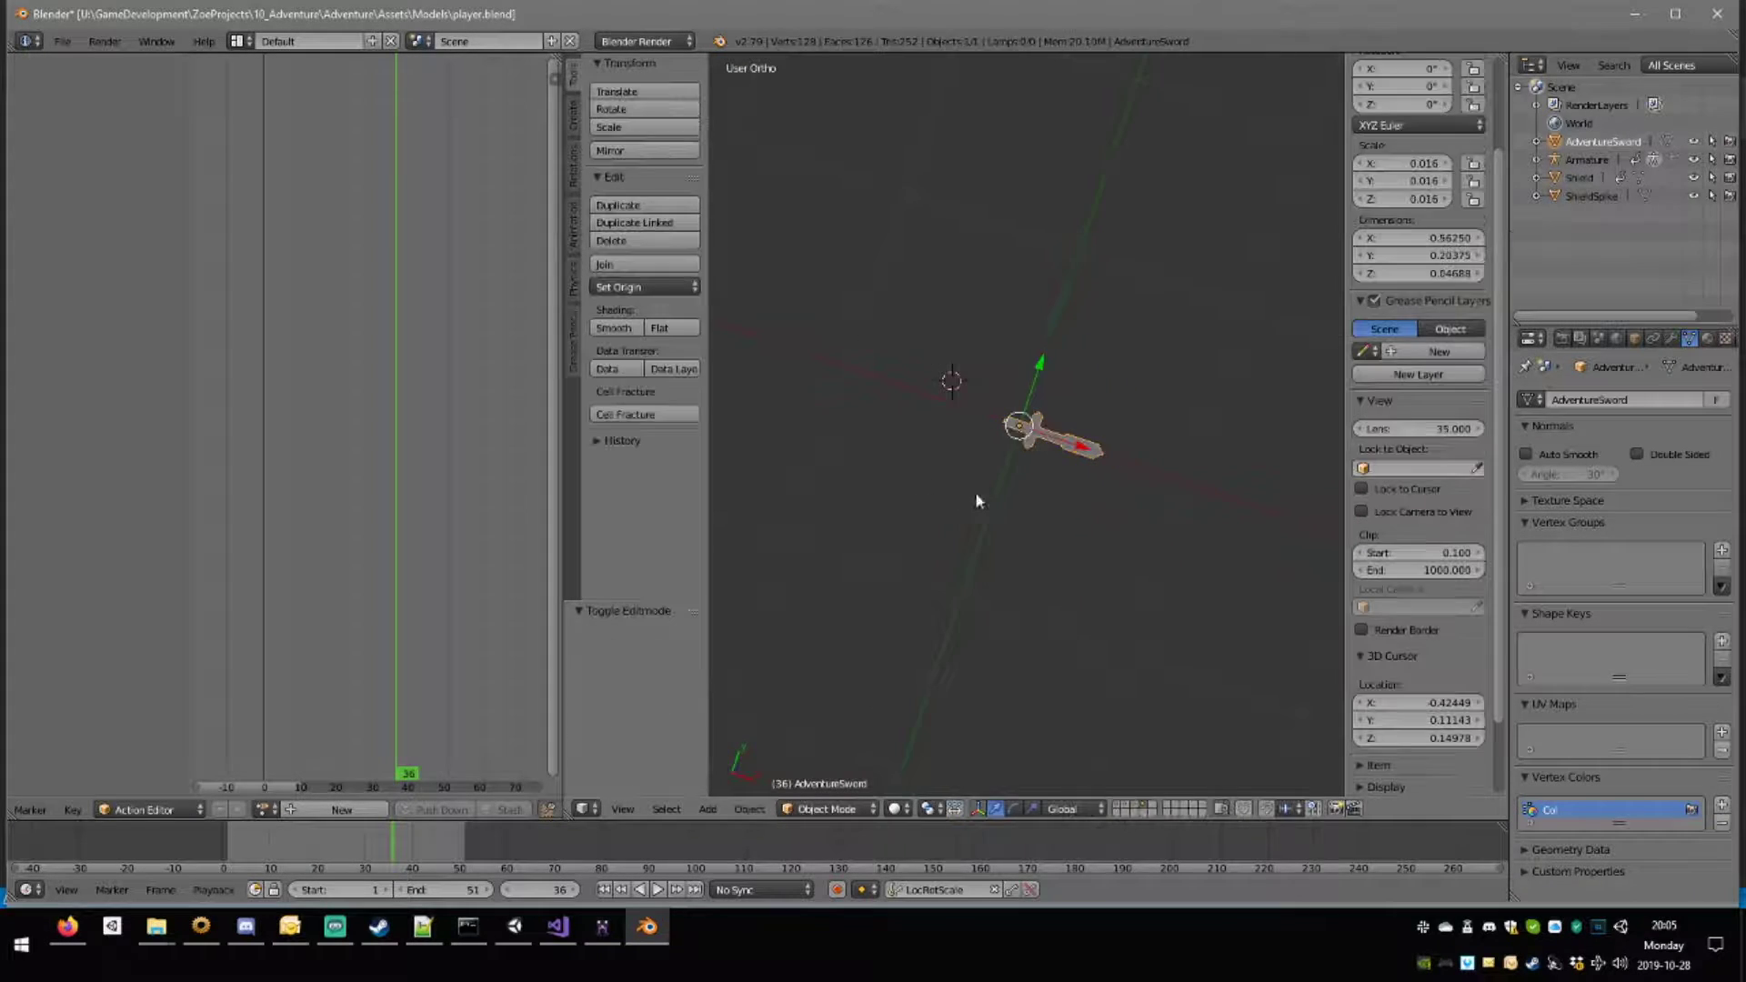
middle_click_drag(978, 499, 974, 365)
left_click(1128, 808, "shift")
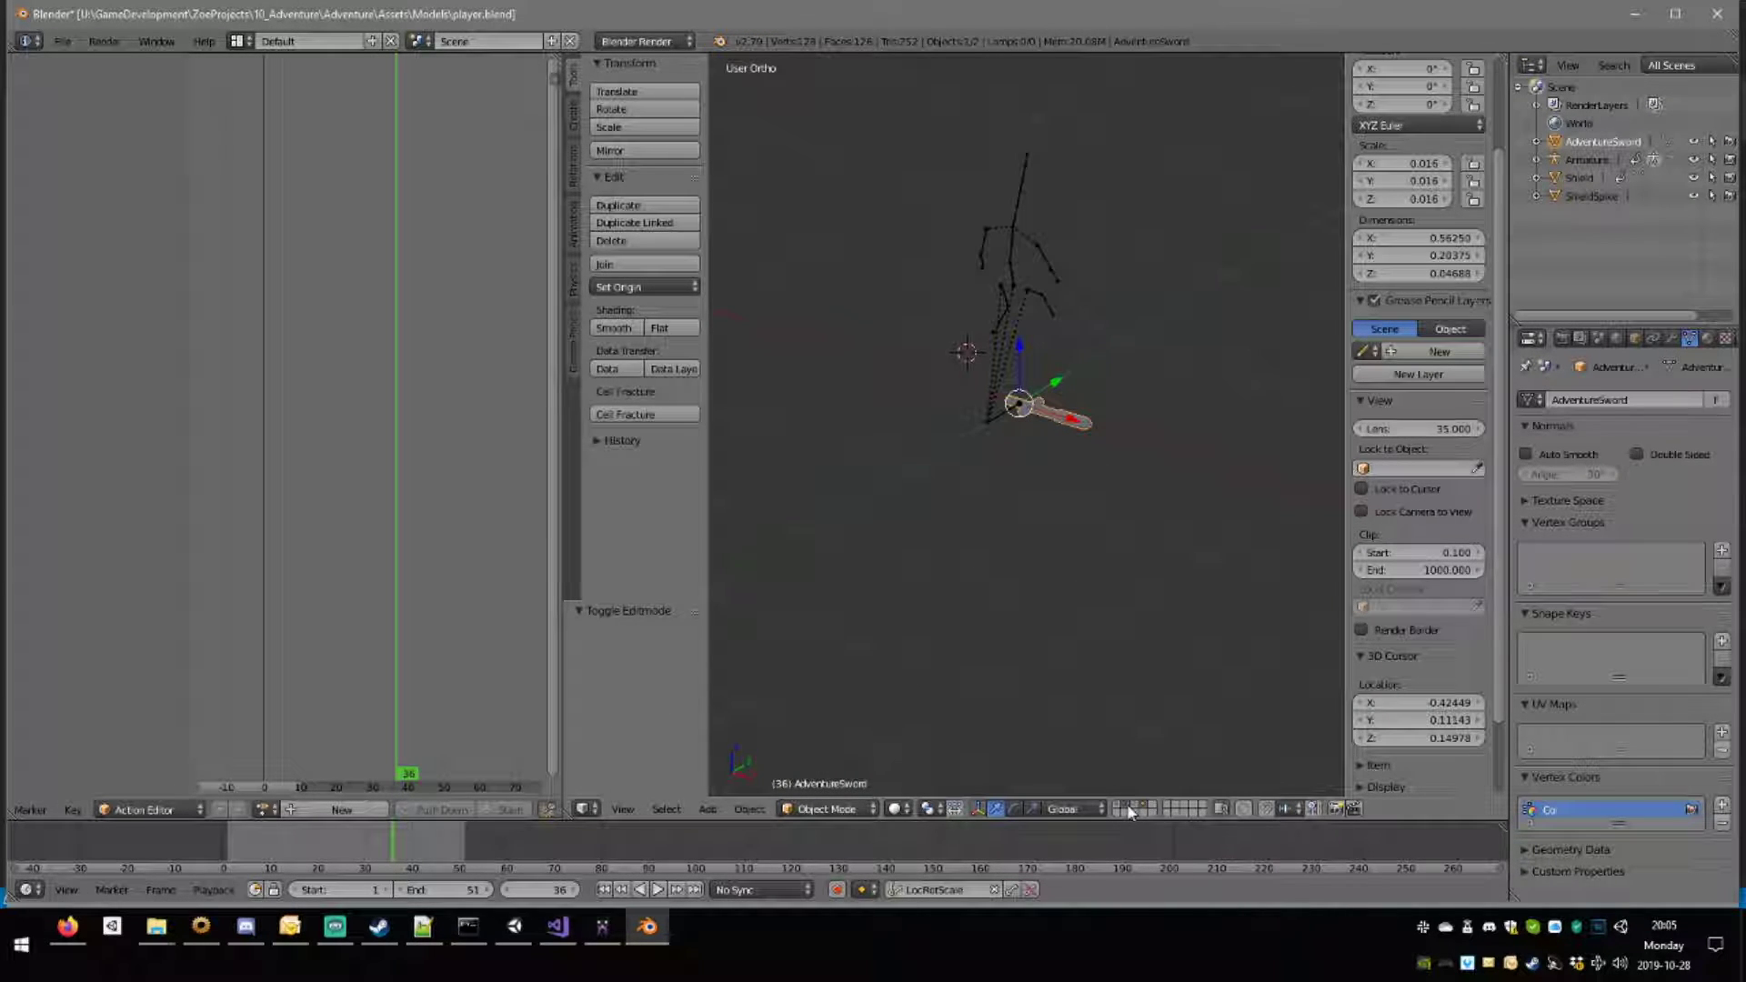
left_click(1121, 806, "shift")
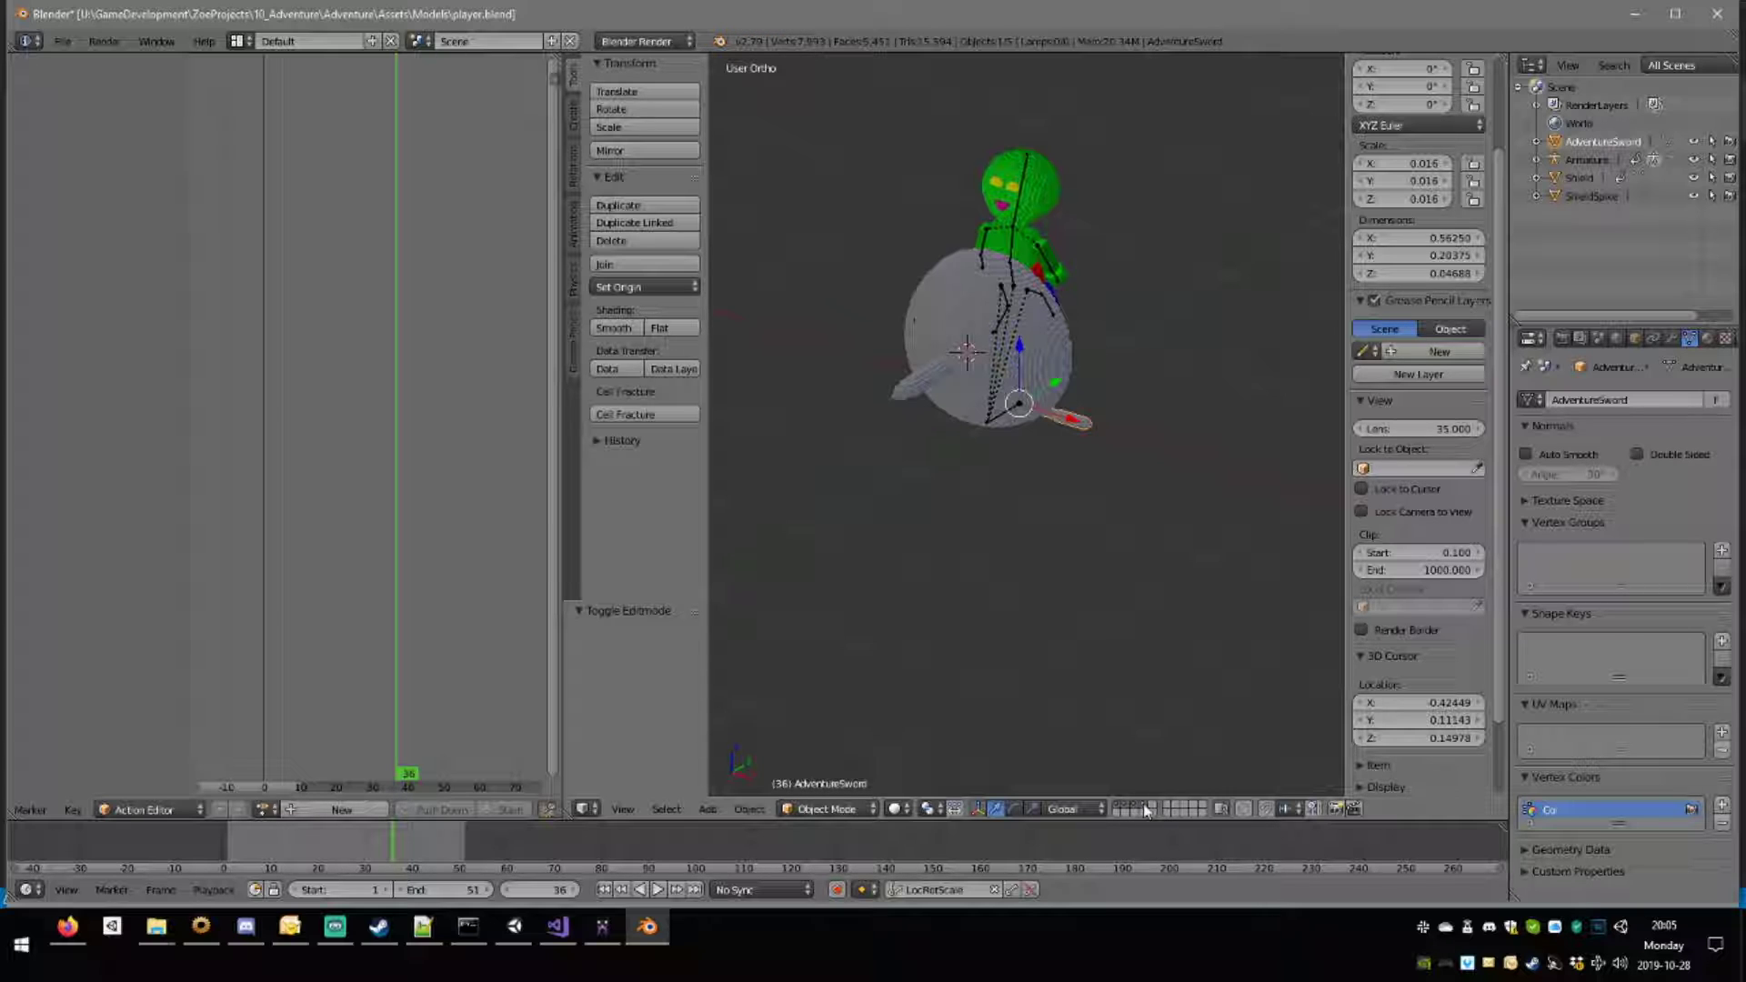
middle_click_drag(1179, 594, 1042, 534)
scroll(1019, 496, "up", 4)
middle_click_drag(1004, 473, 1073, 487)
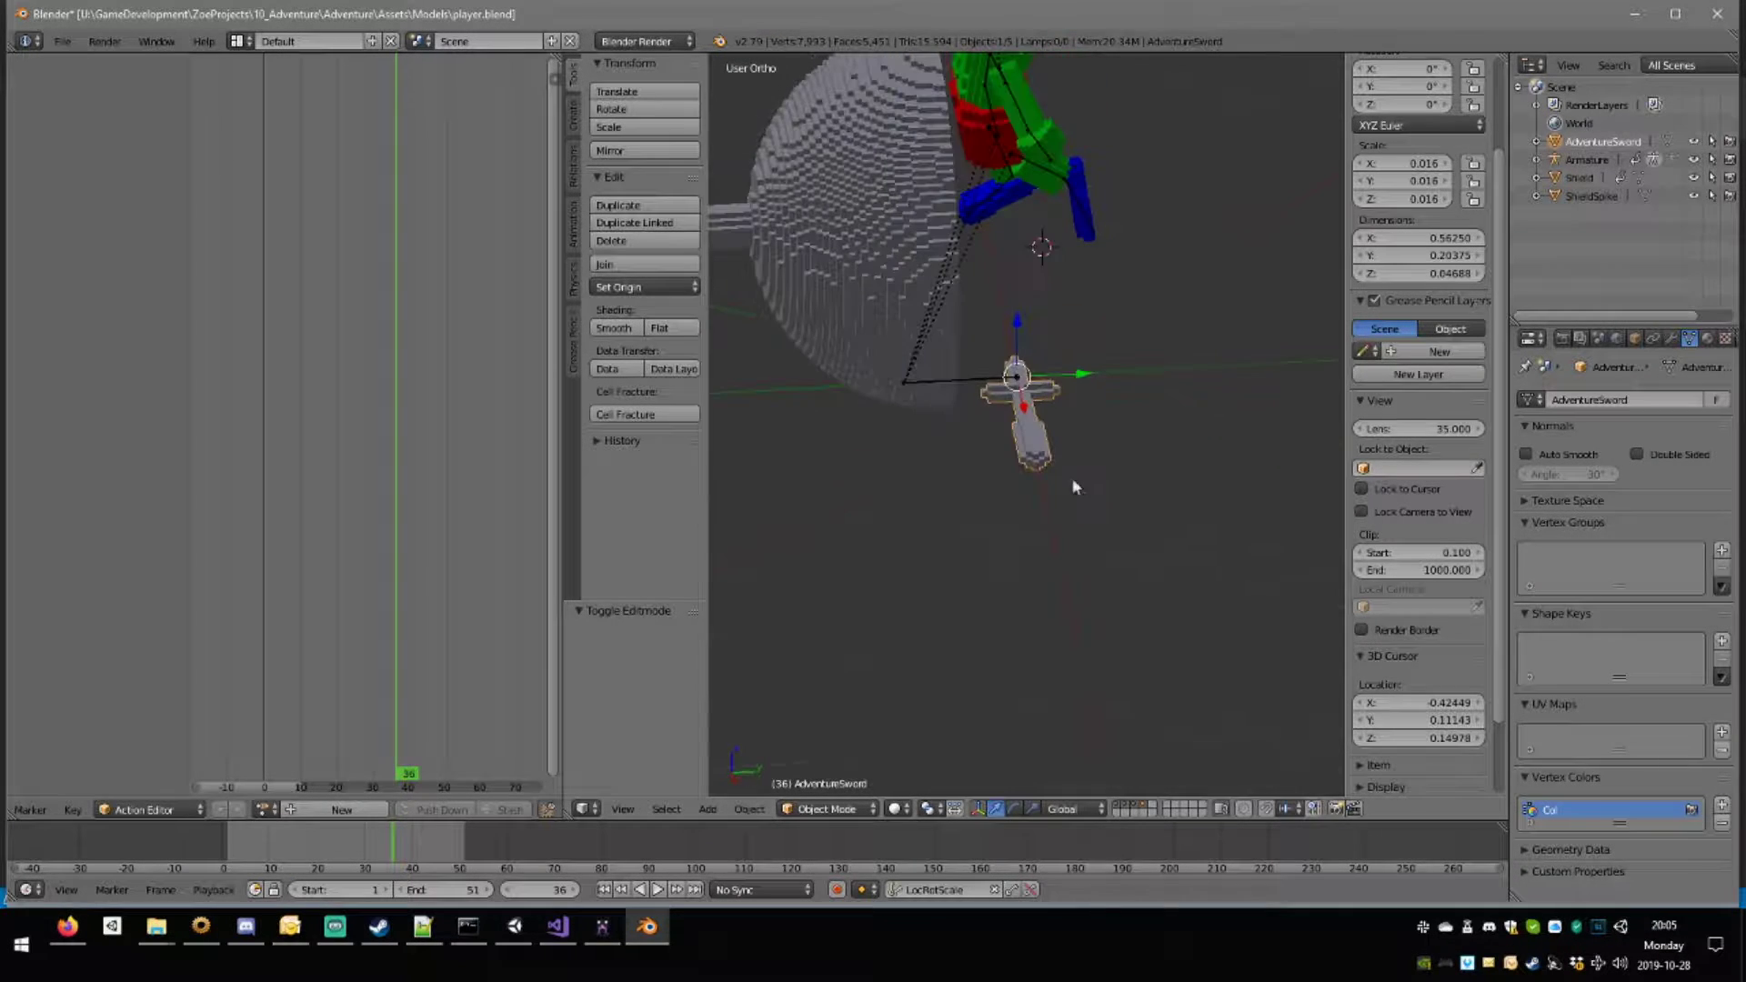
Apply the sword's rotation and scale, followed by its location.
key("shift+a")
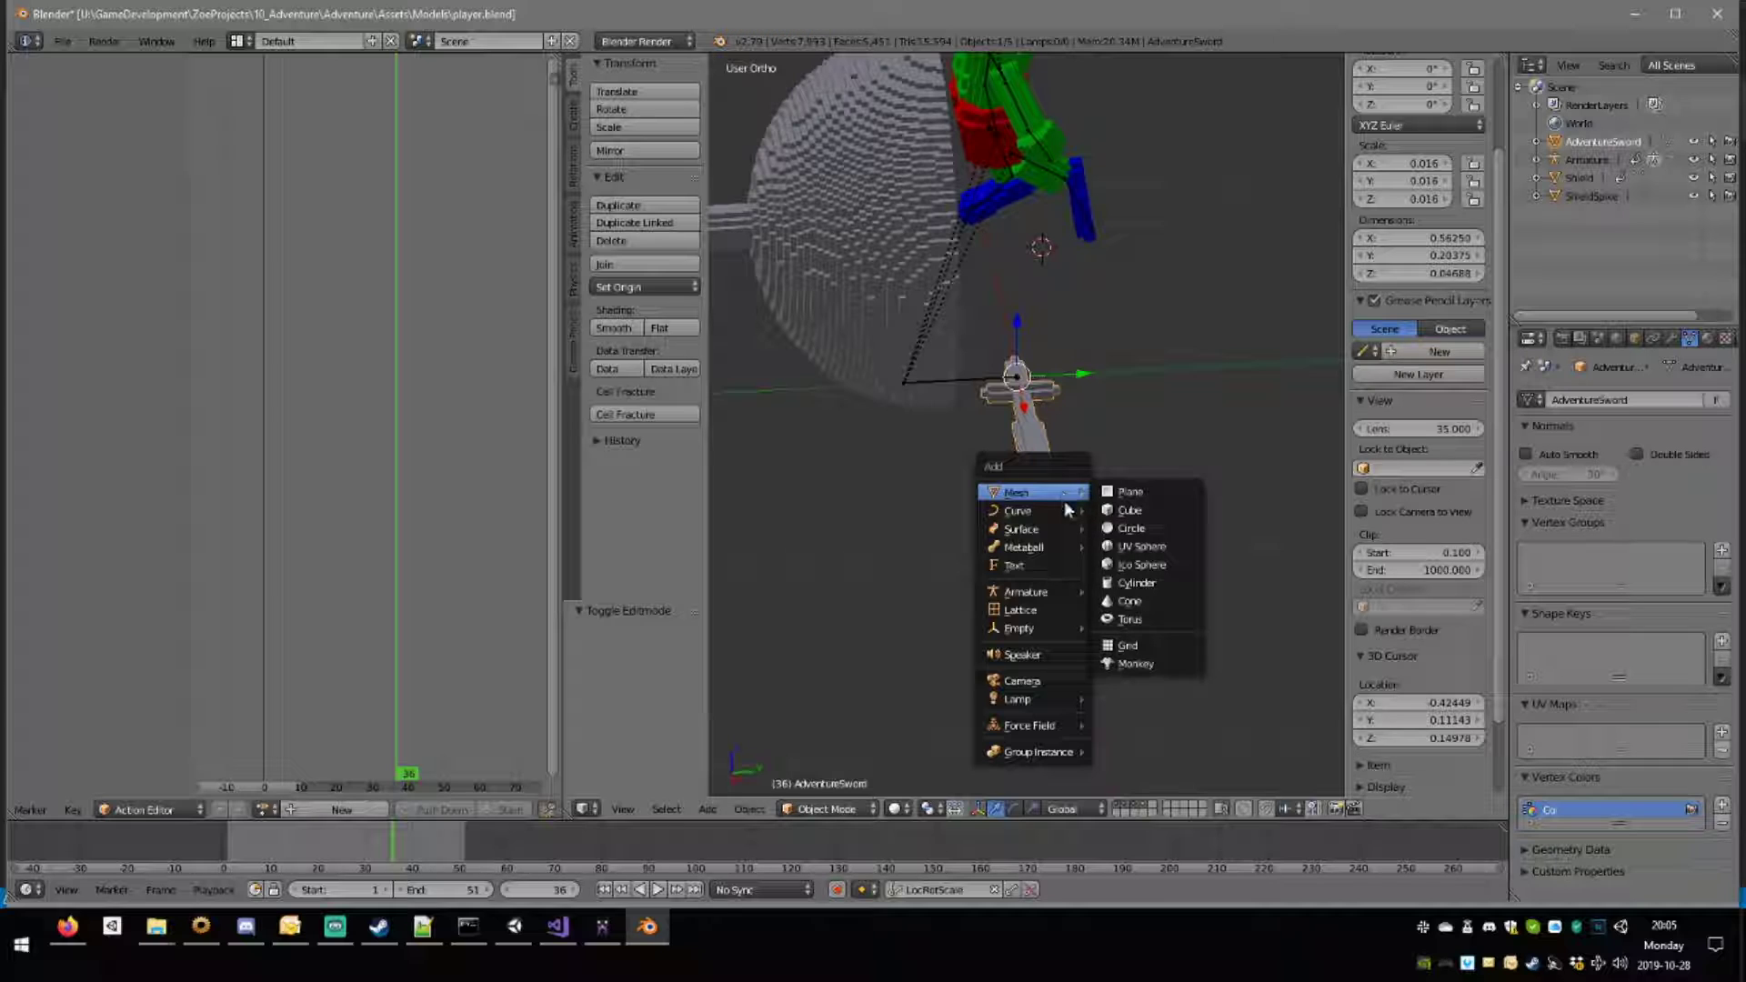
key("Escape")
key("ctrl+a")
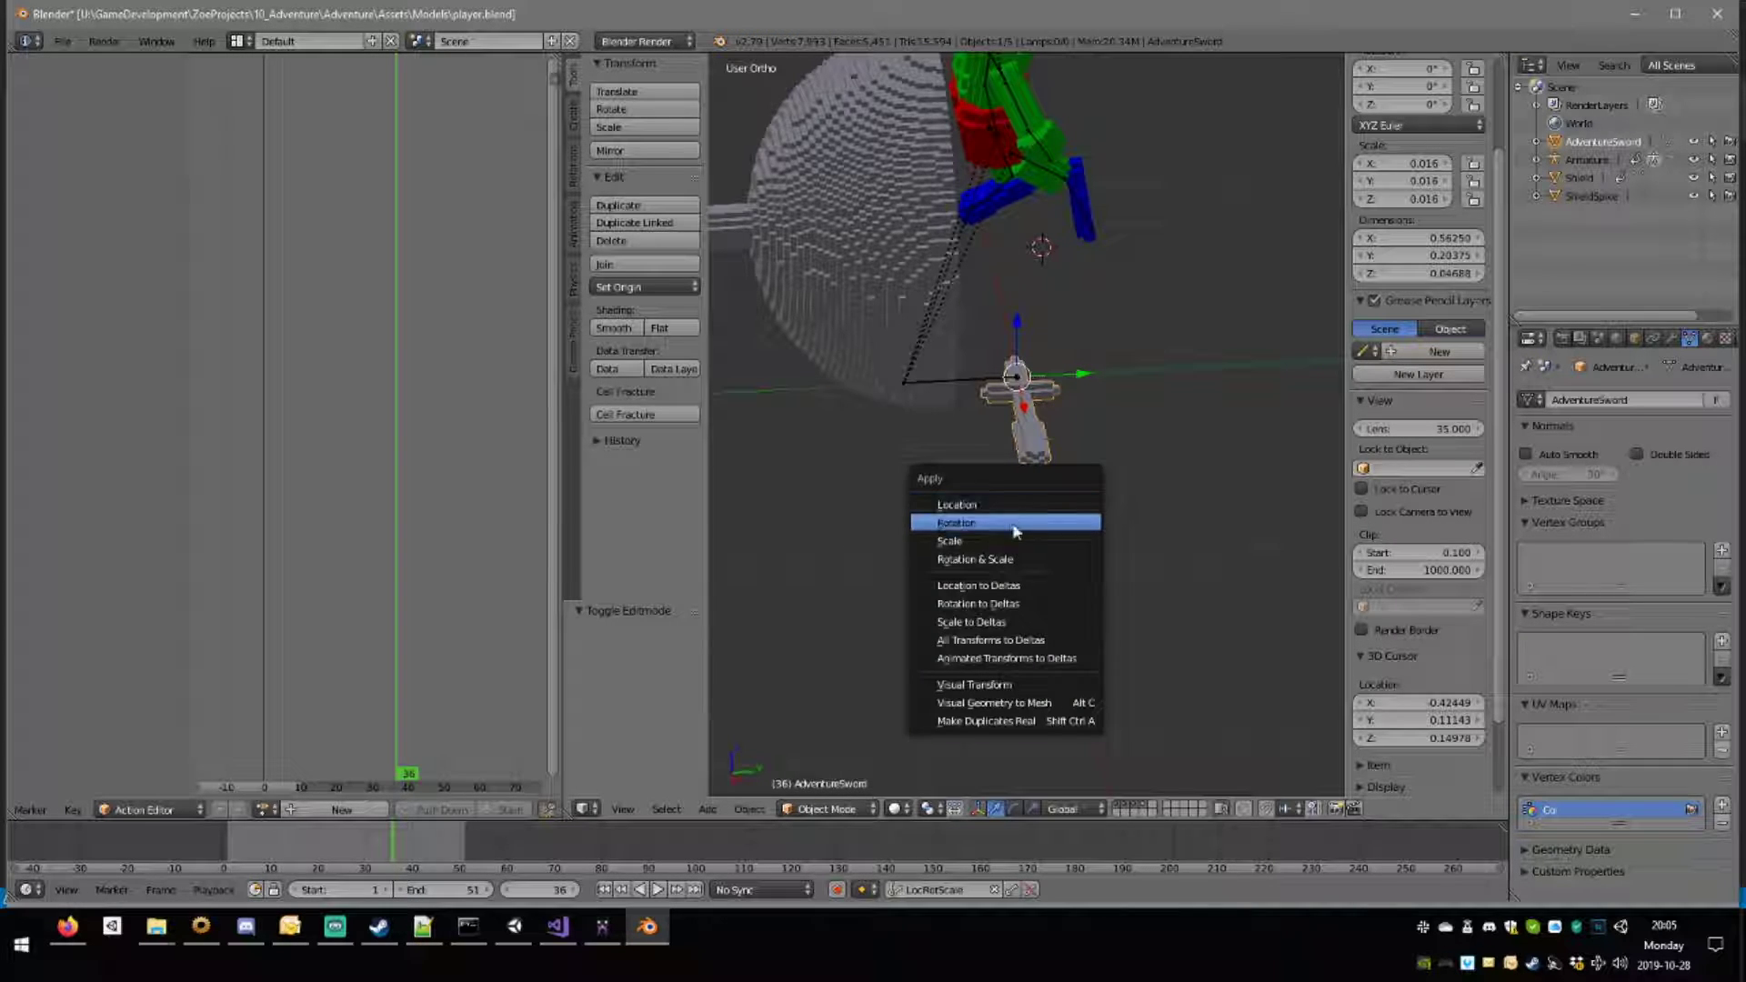
left_click(1013, 559)
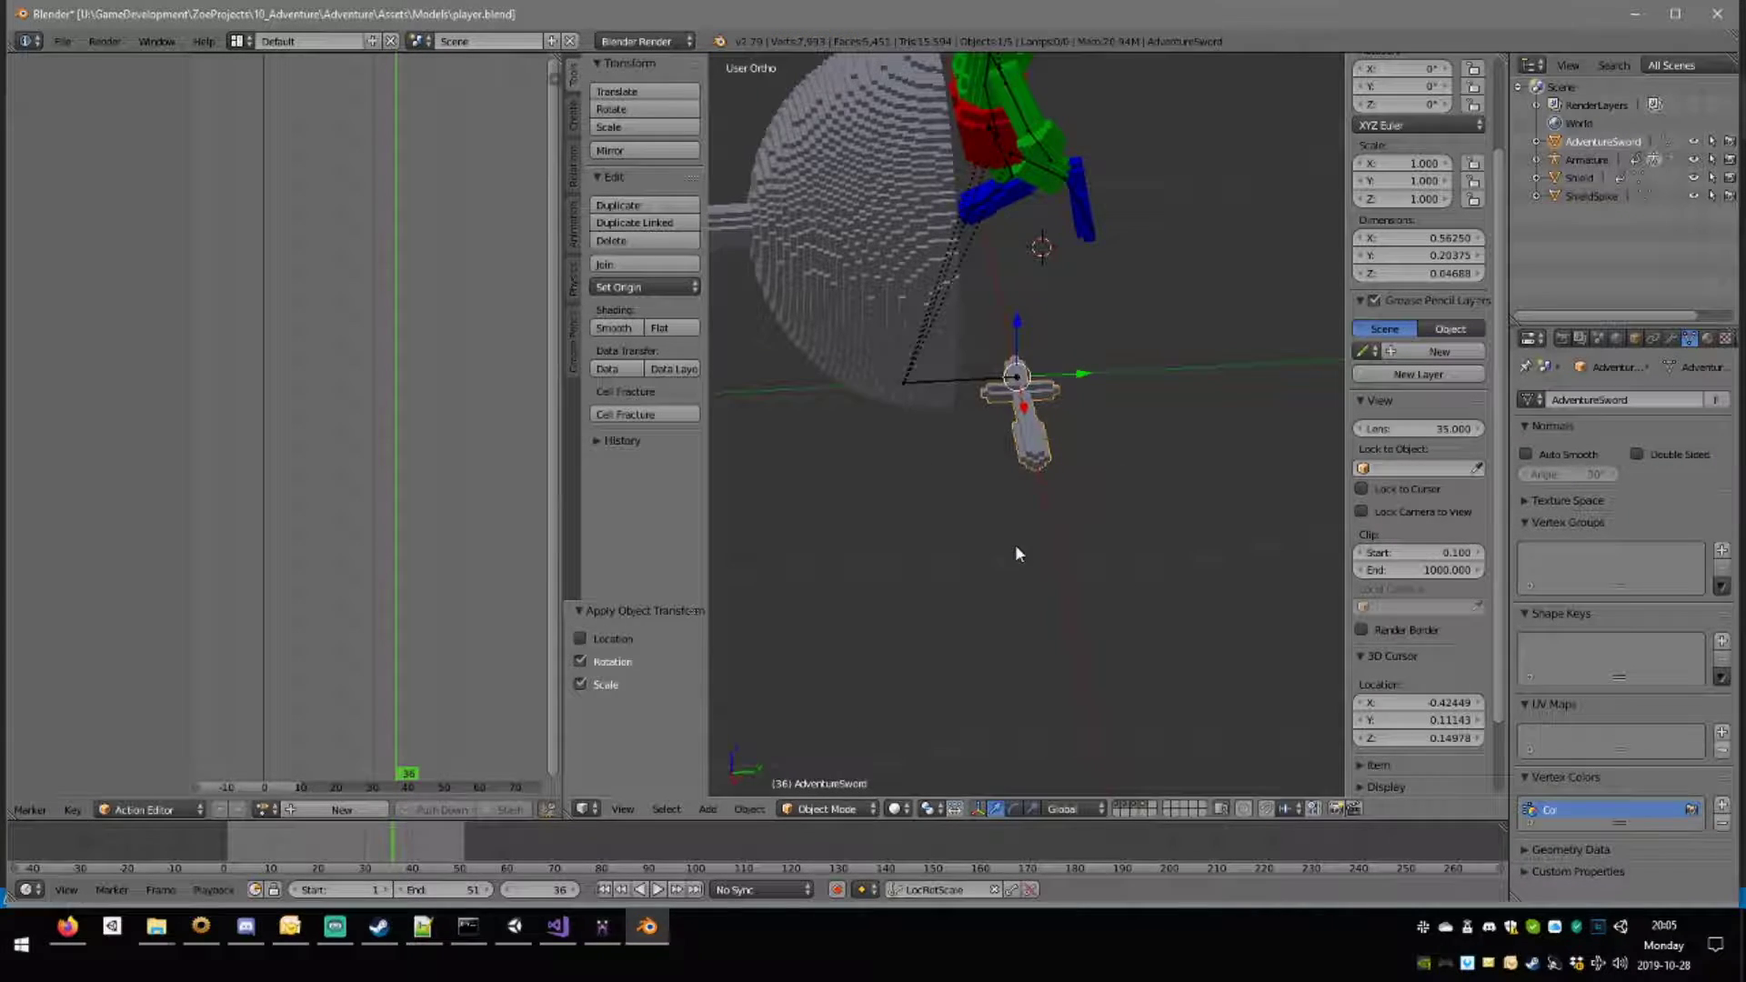
key("ctrl+a")
left_click(971, 494)
Save the file over the existing player.blend.
mouse_move(1119, 522)
middle_mouse_down()
mouse_move(927, 549)
mouse_move(1005, 511)
mouse_move(1111, 522)
mouse_move(1113, 506)
middle_mouse_up()
key("ctrl+s")
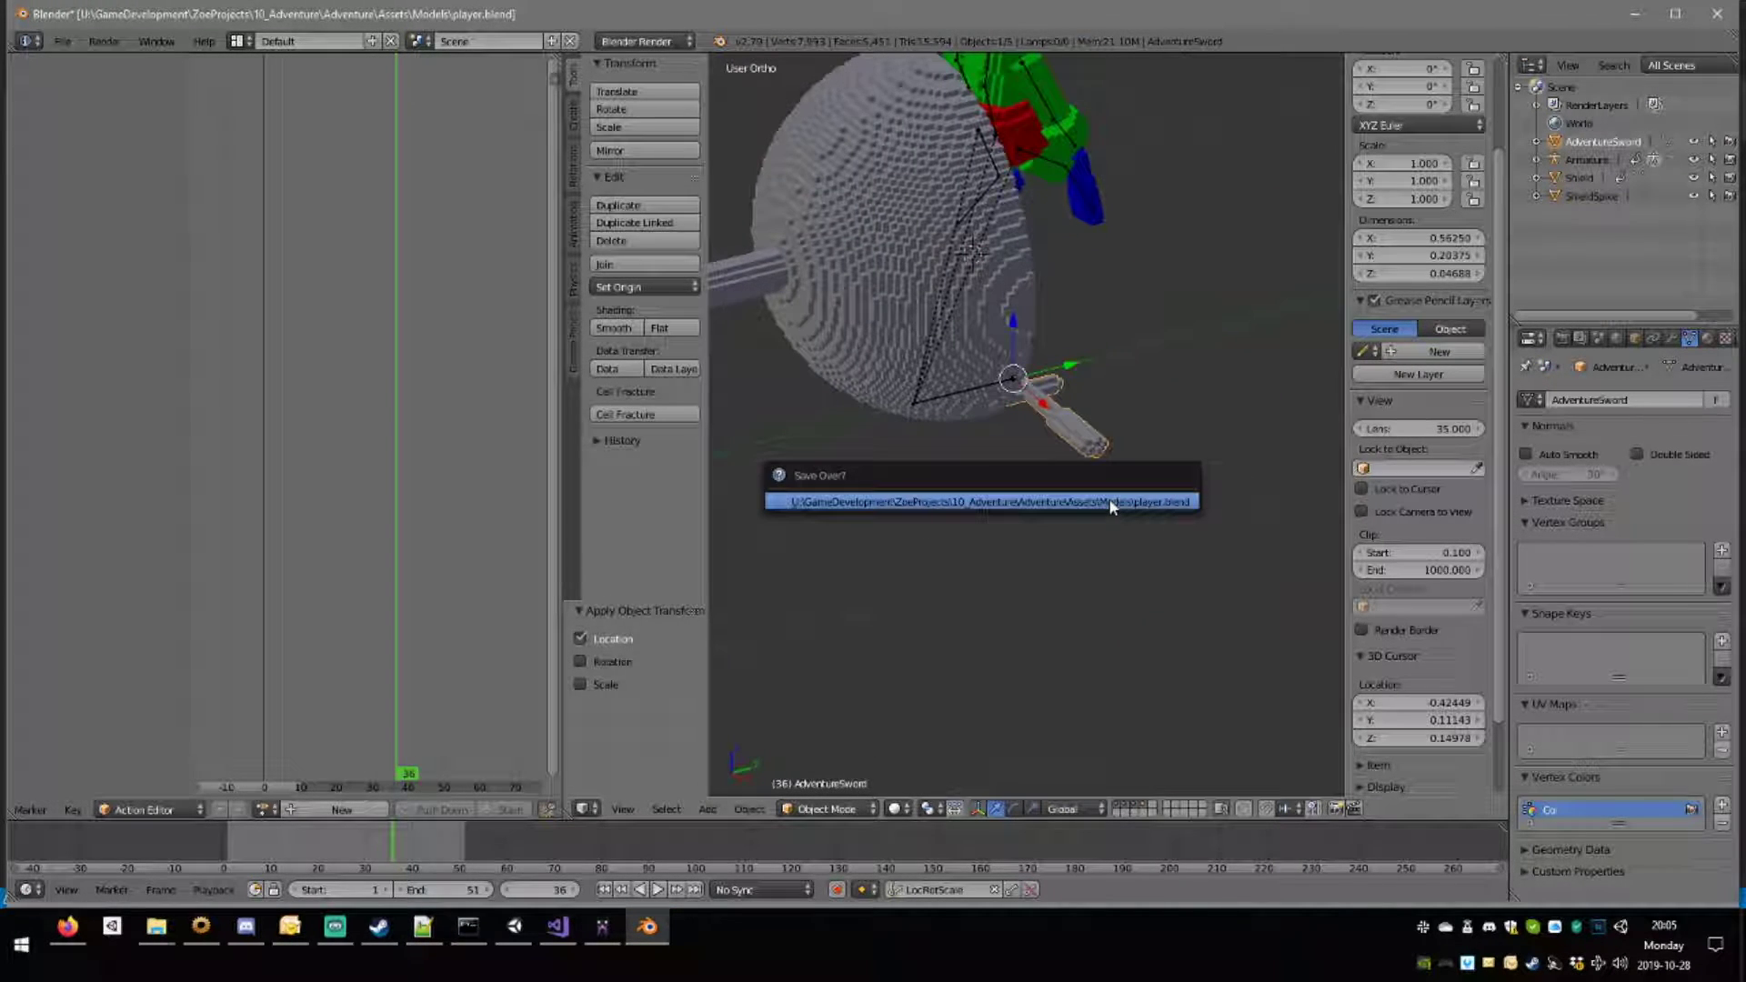
left_click(1111, 499)
Rename the AdventureSword object as WoodenSword in the scene outline.
left_click(1537, 143)
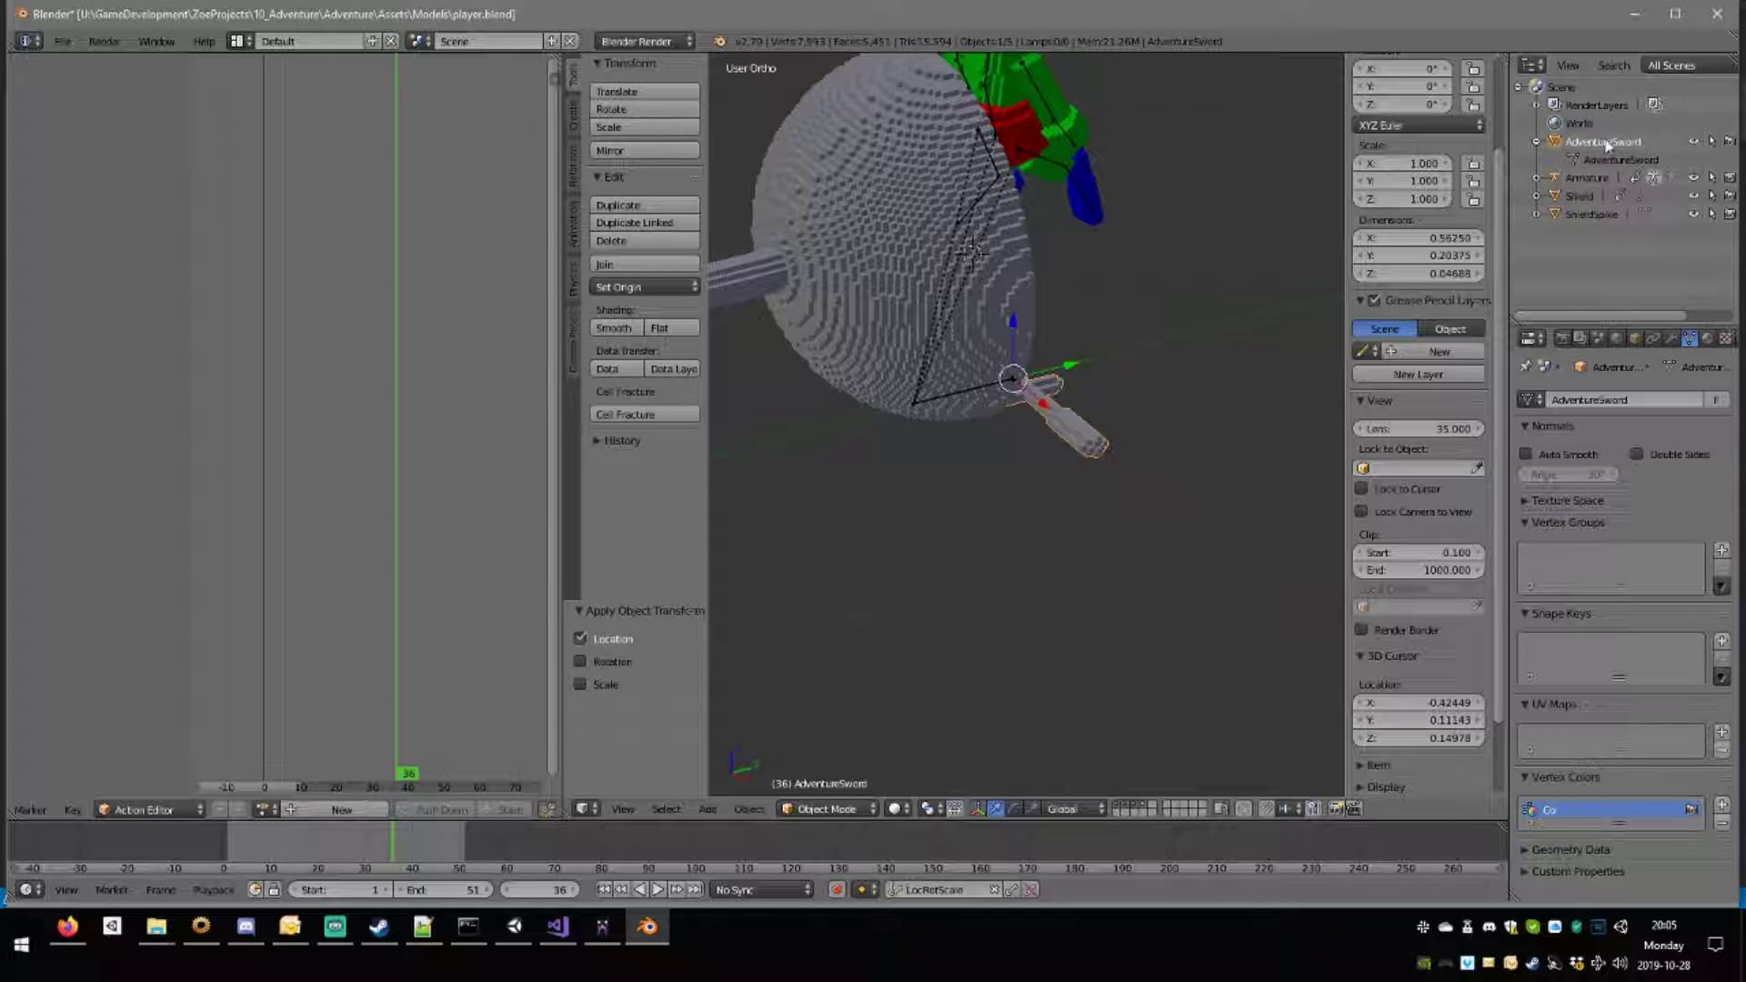
double_click(1604, 141)
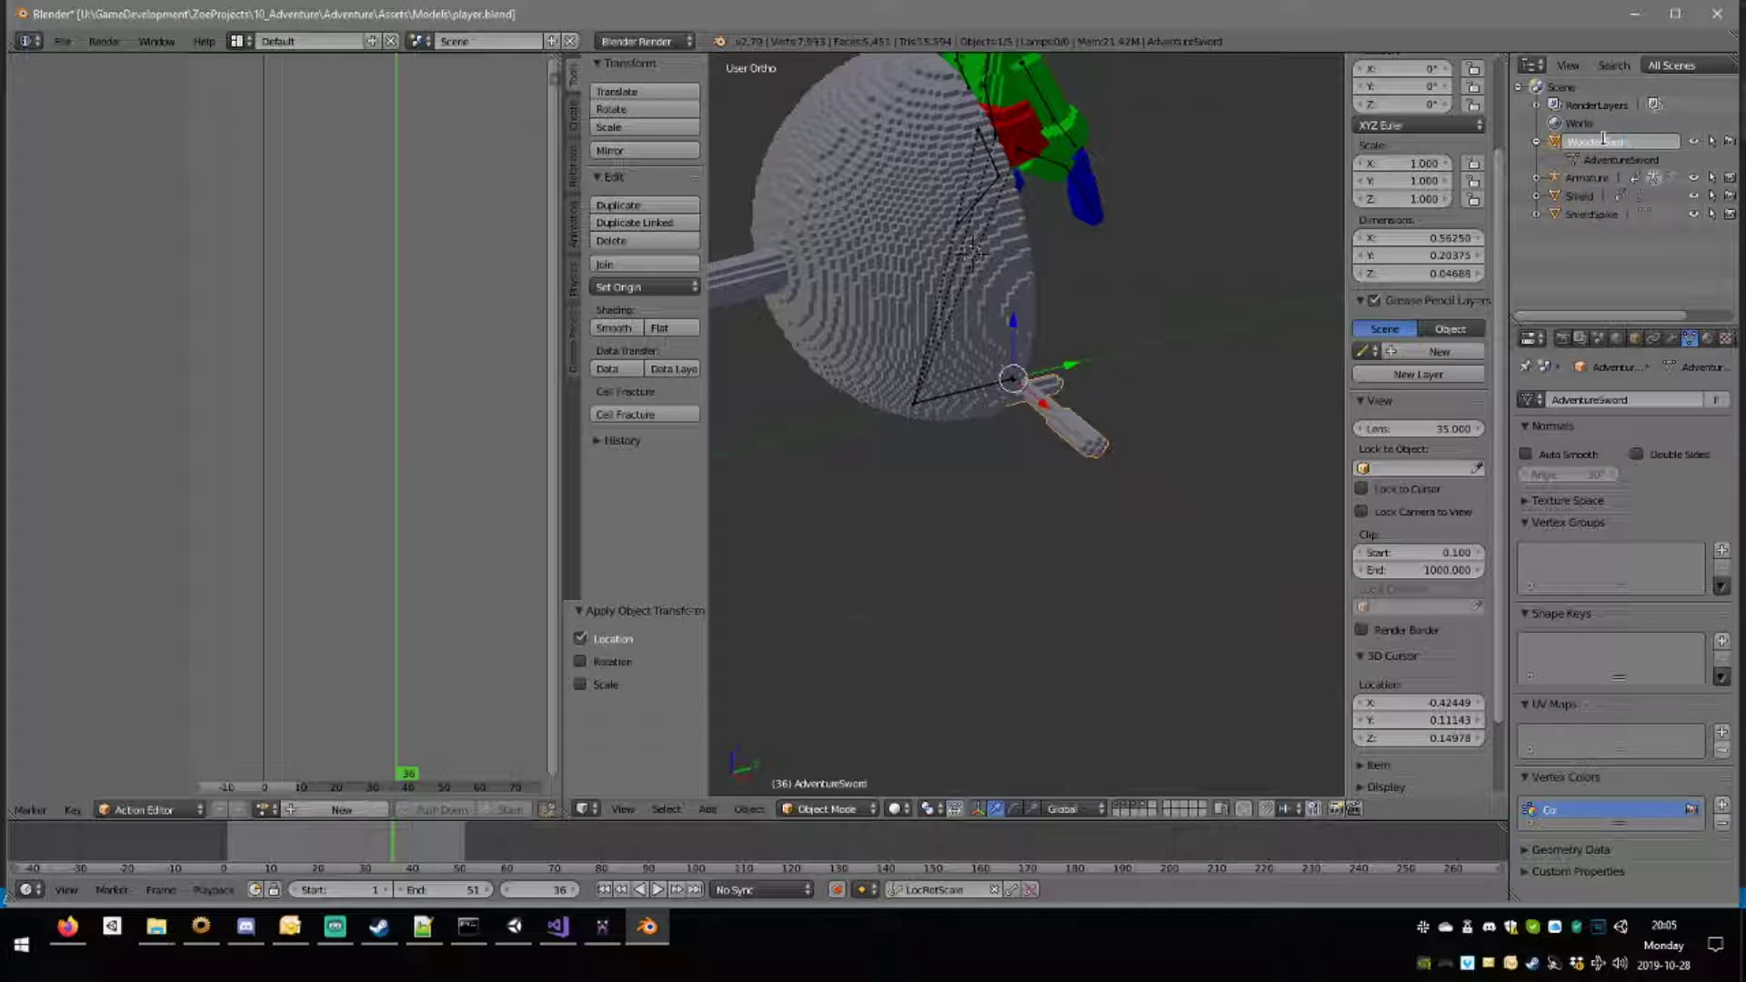
key("Return")
double_click(1617, 184)
double_click(1616, 198)
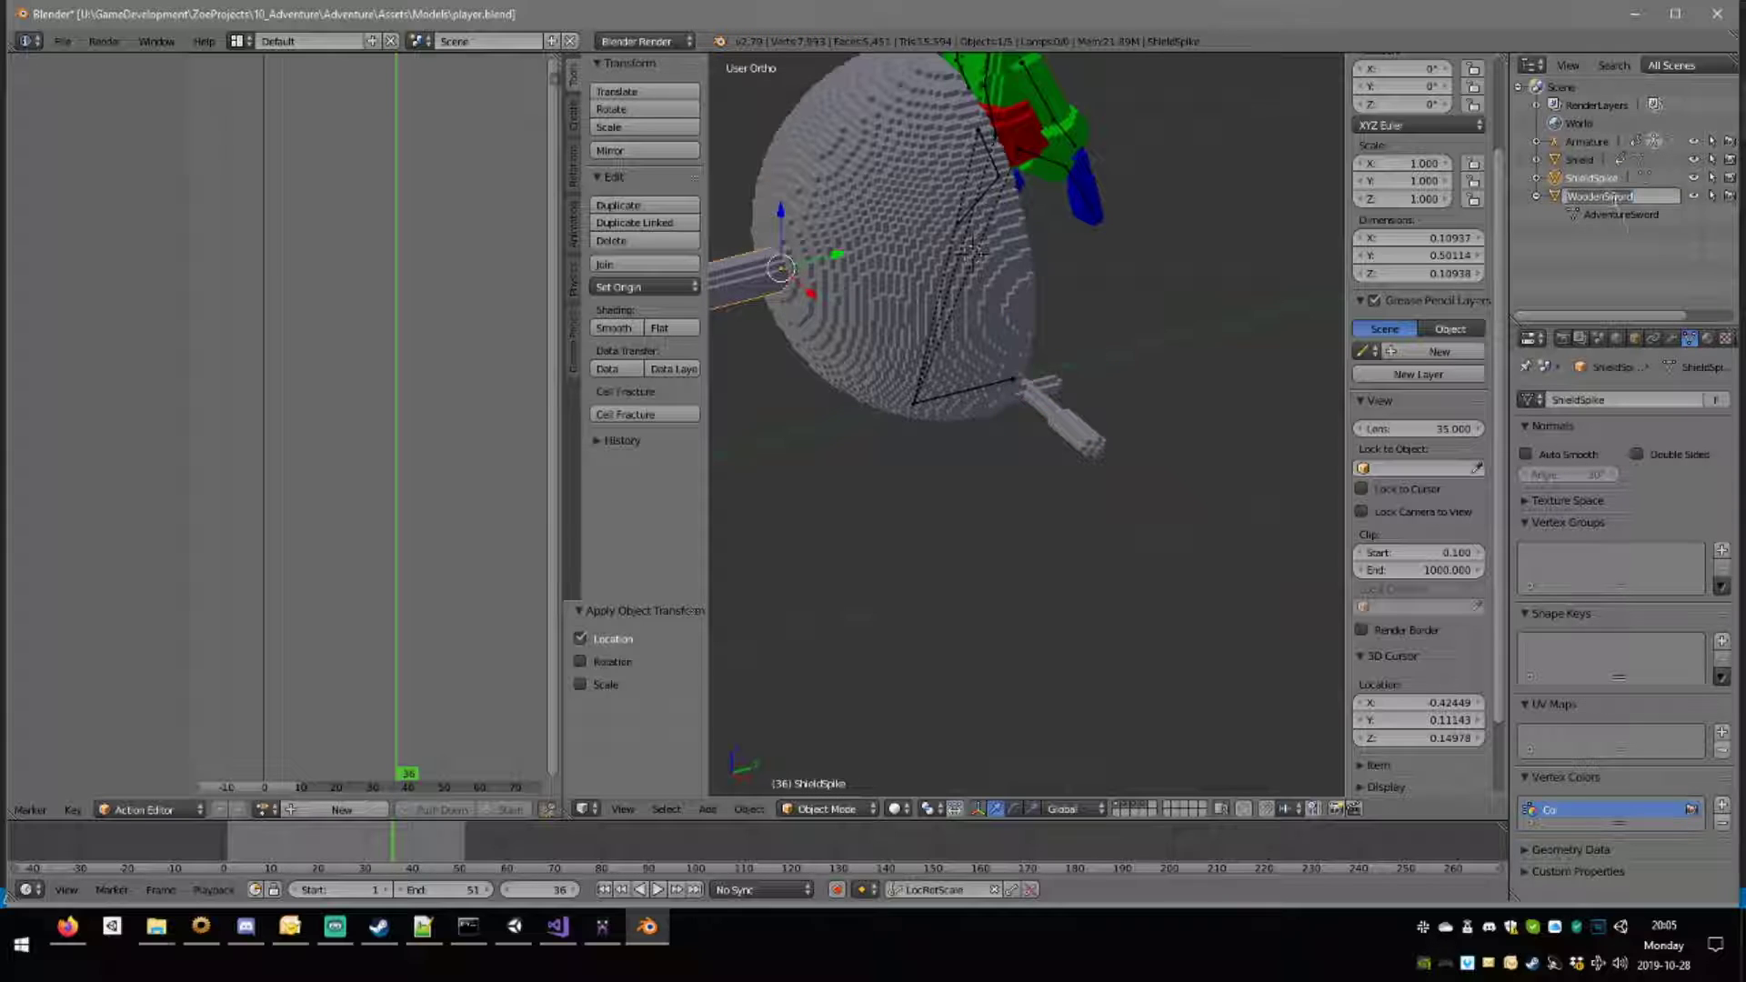
key("Return")
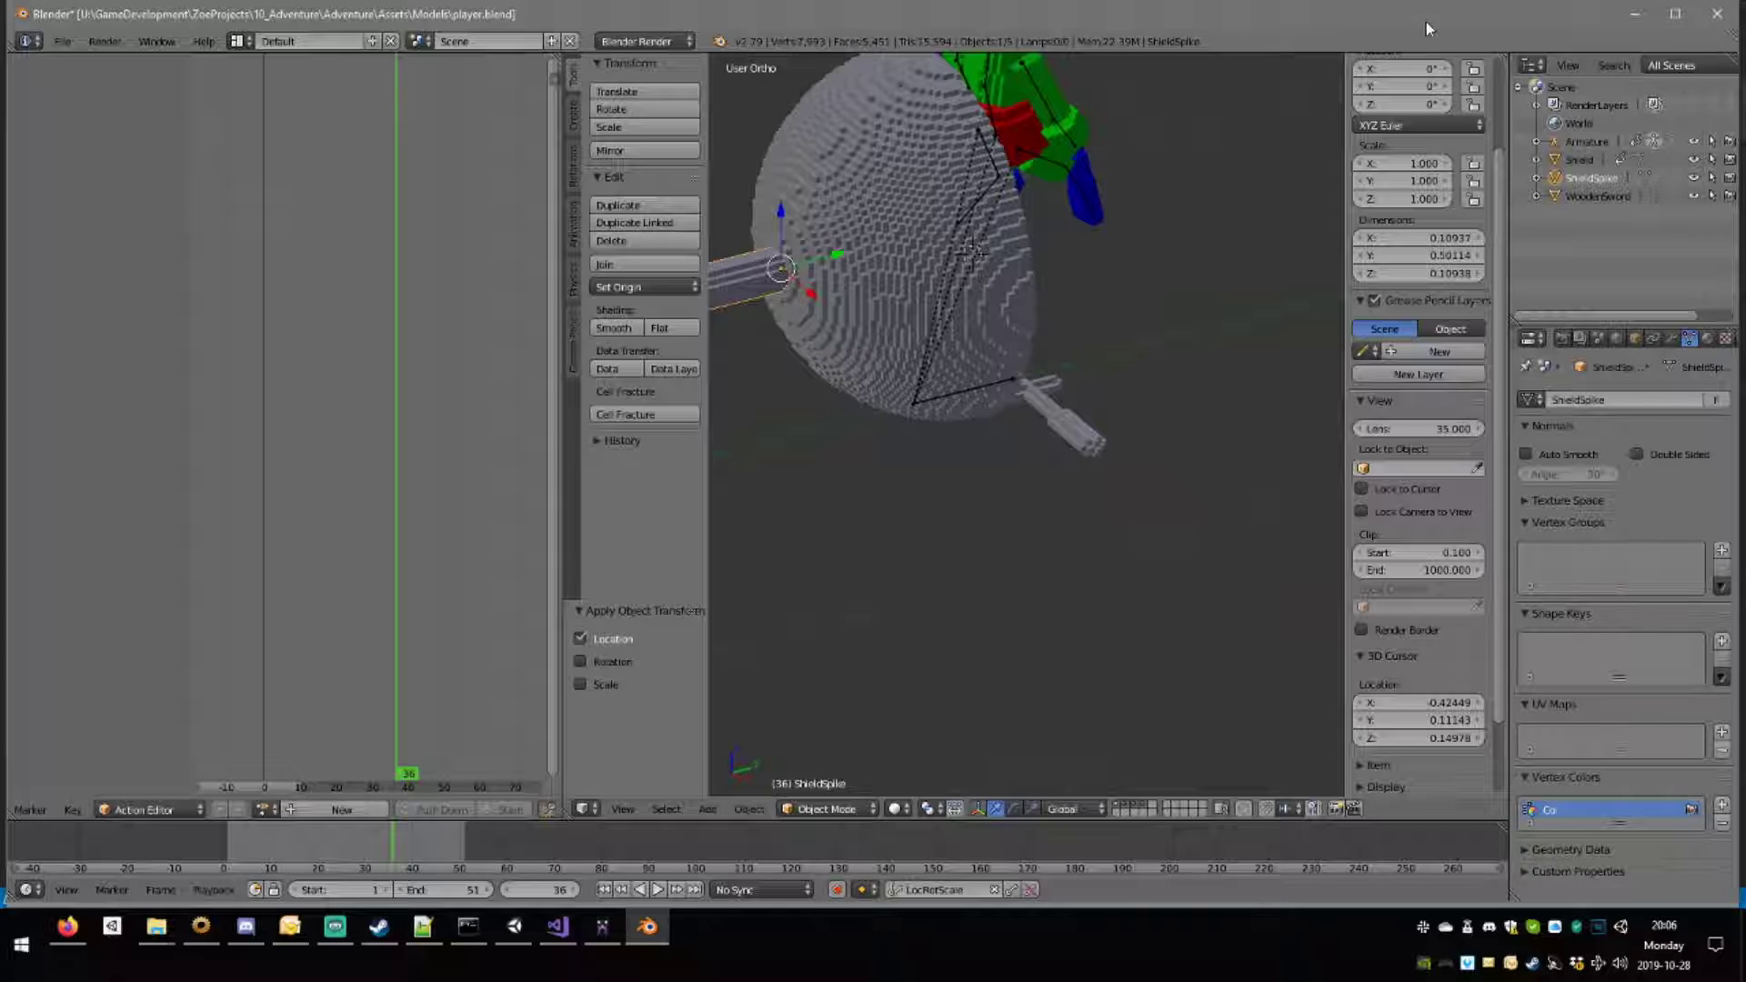
Save over the existing player.blend and switch back to Unity, closing the MagicaVoxel window.
key("ctrl+s")
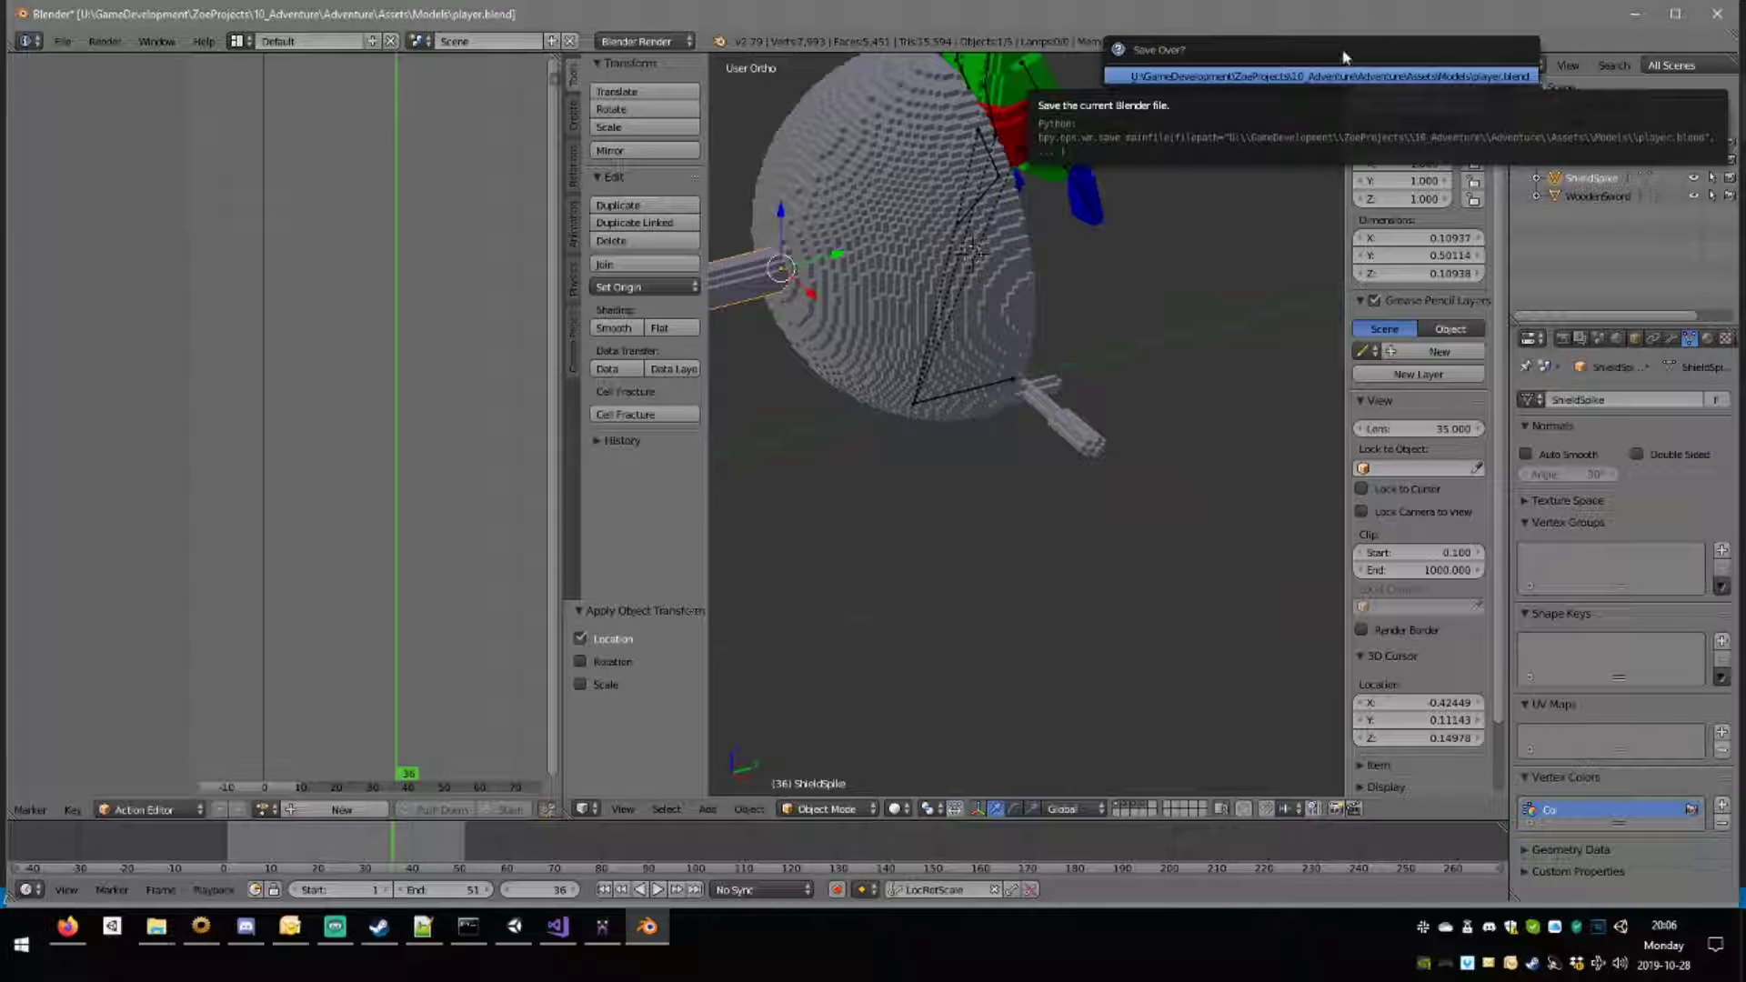
left_click(1319, 77)
left_click(1635, 15)
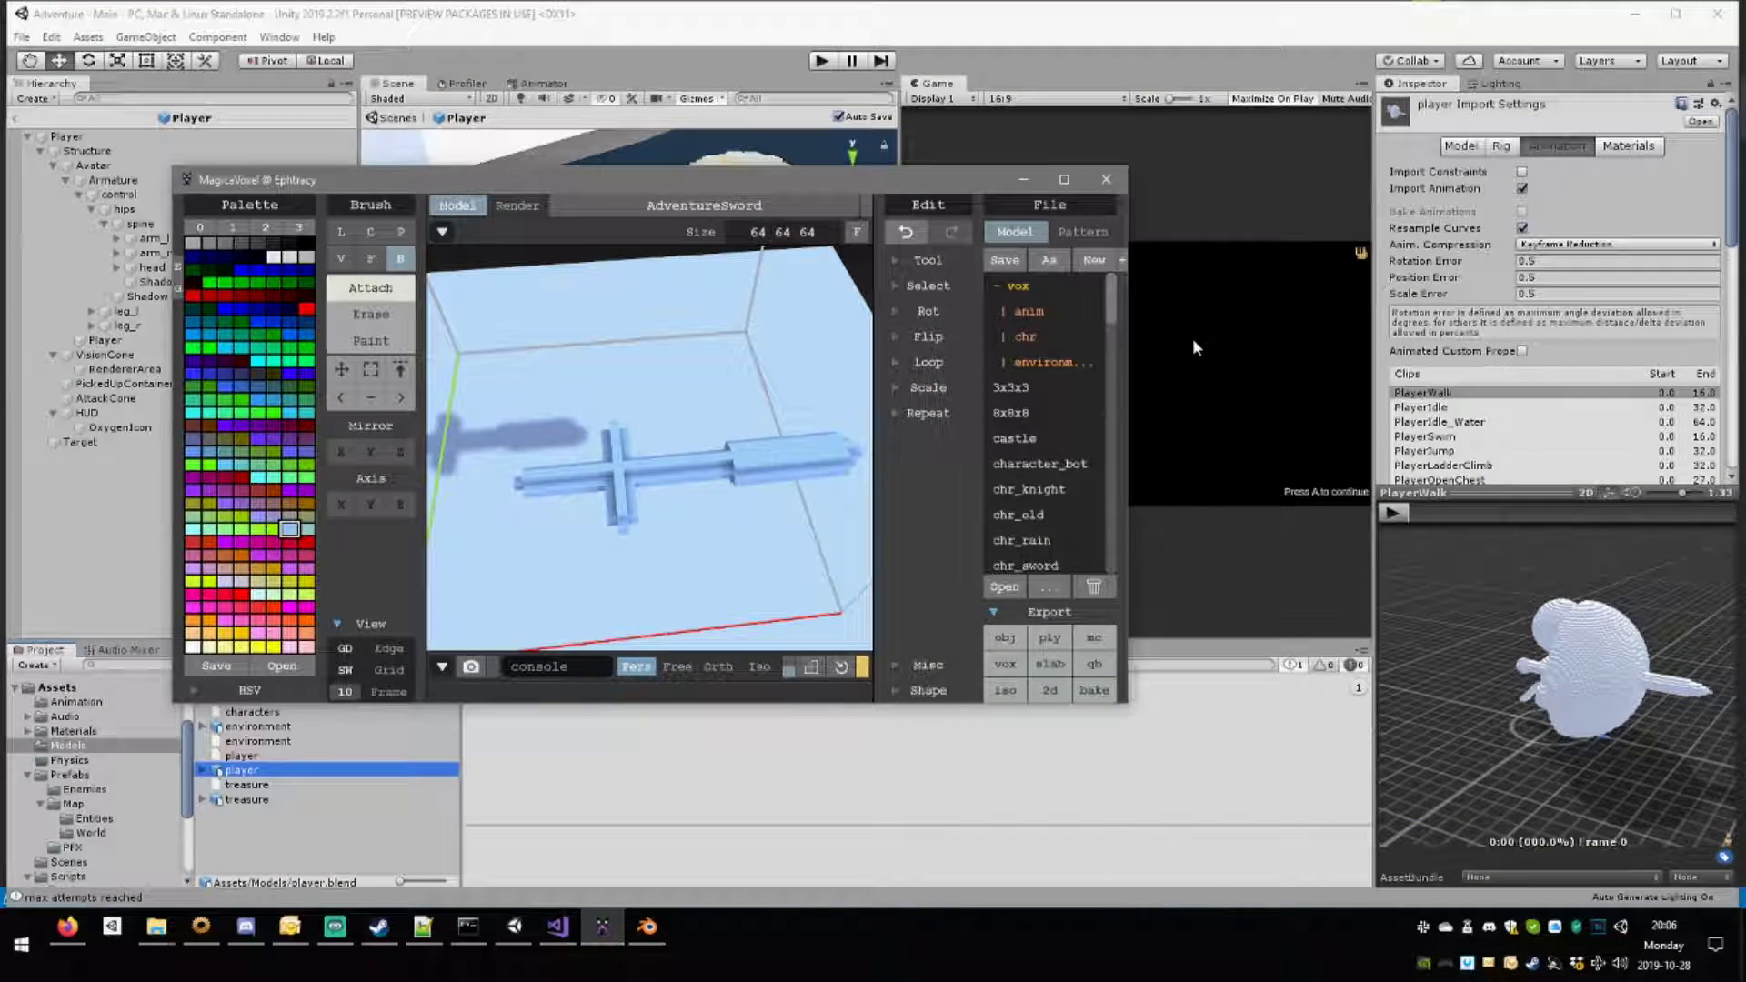
left_click(1106, 180)
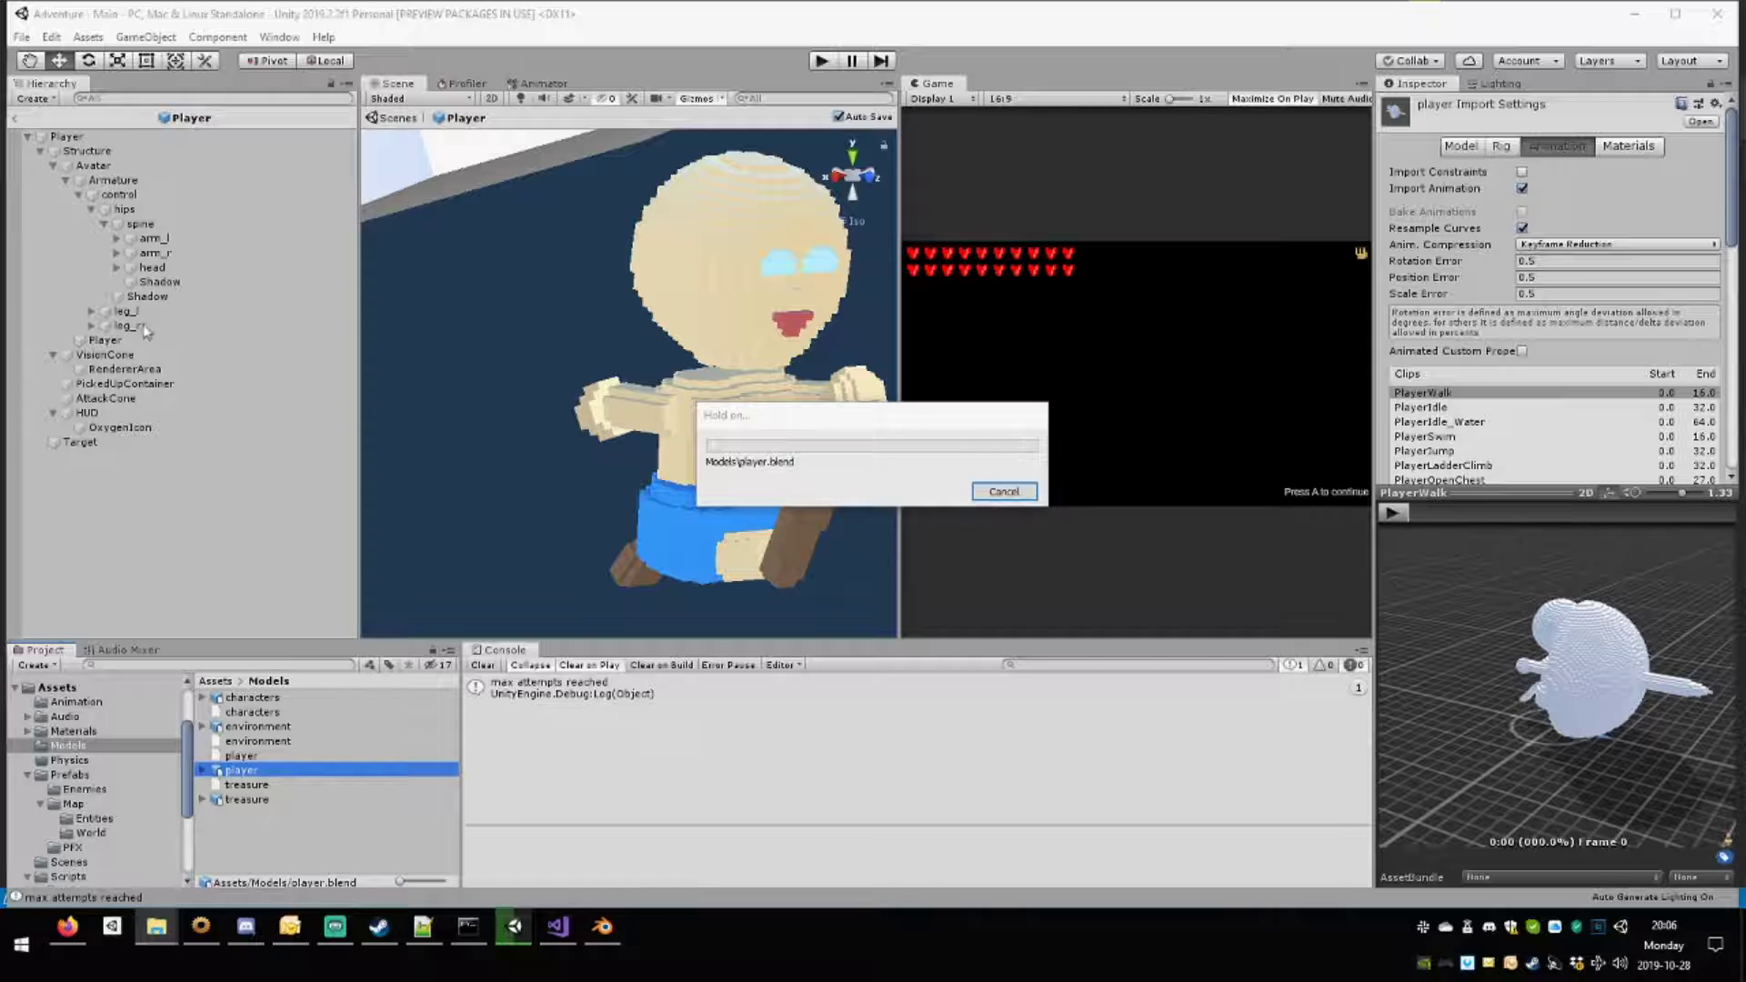
Assign the WoodenSword mesh to the Mesh Filter of the Sword's Model object under SwordHolder in hand_r.
left_click(171, 282)
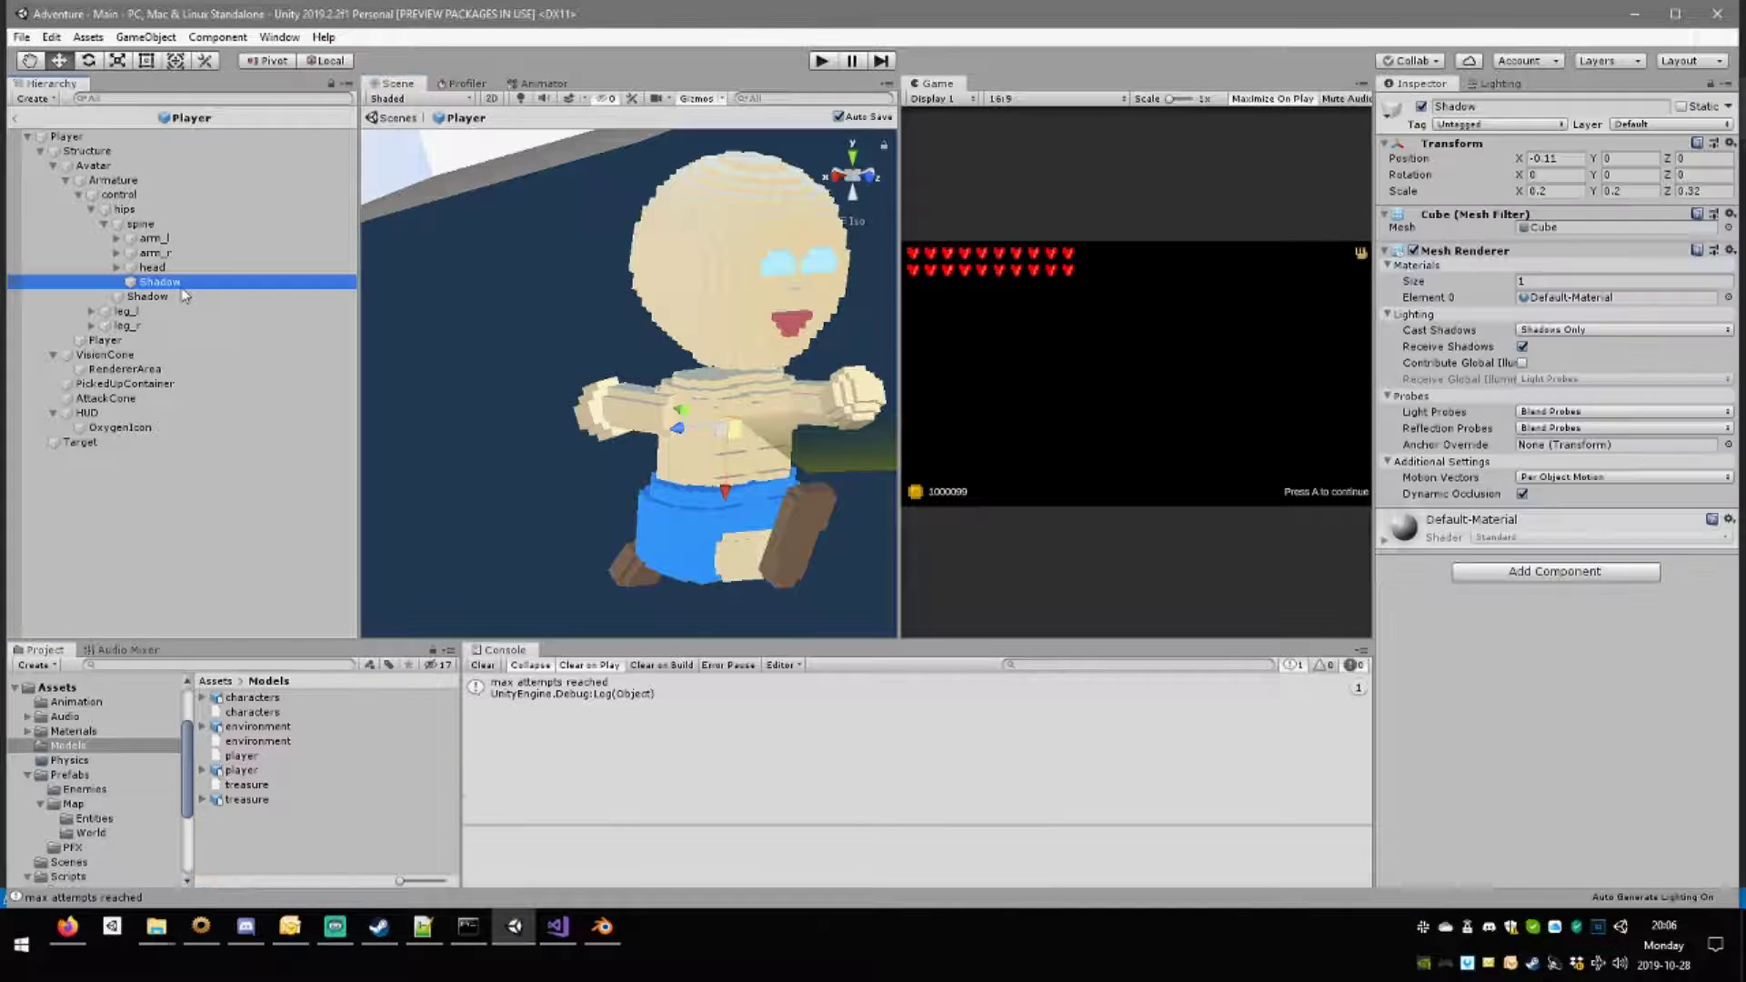
left_click(163, 269)
key("Down")
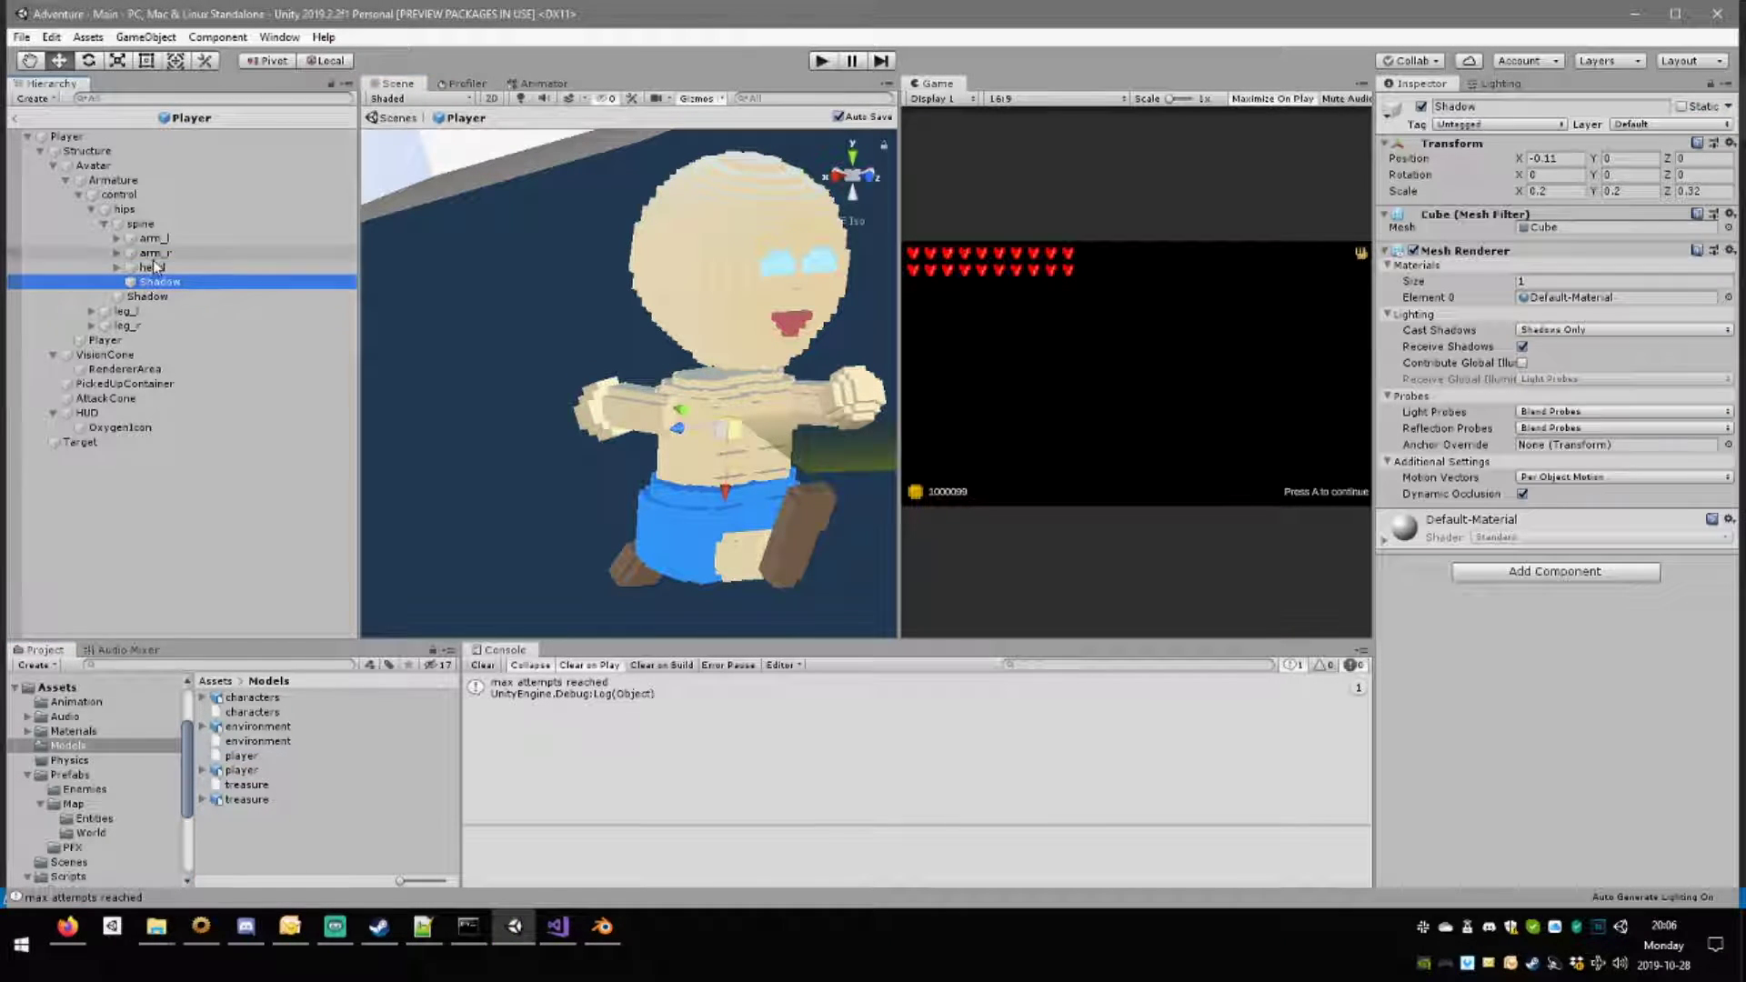
left_click(117, 251)
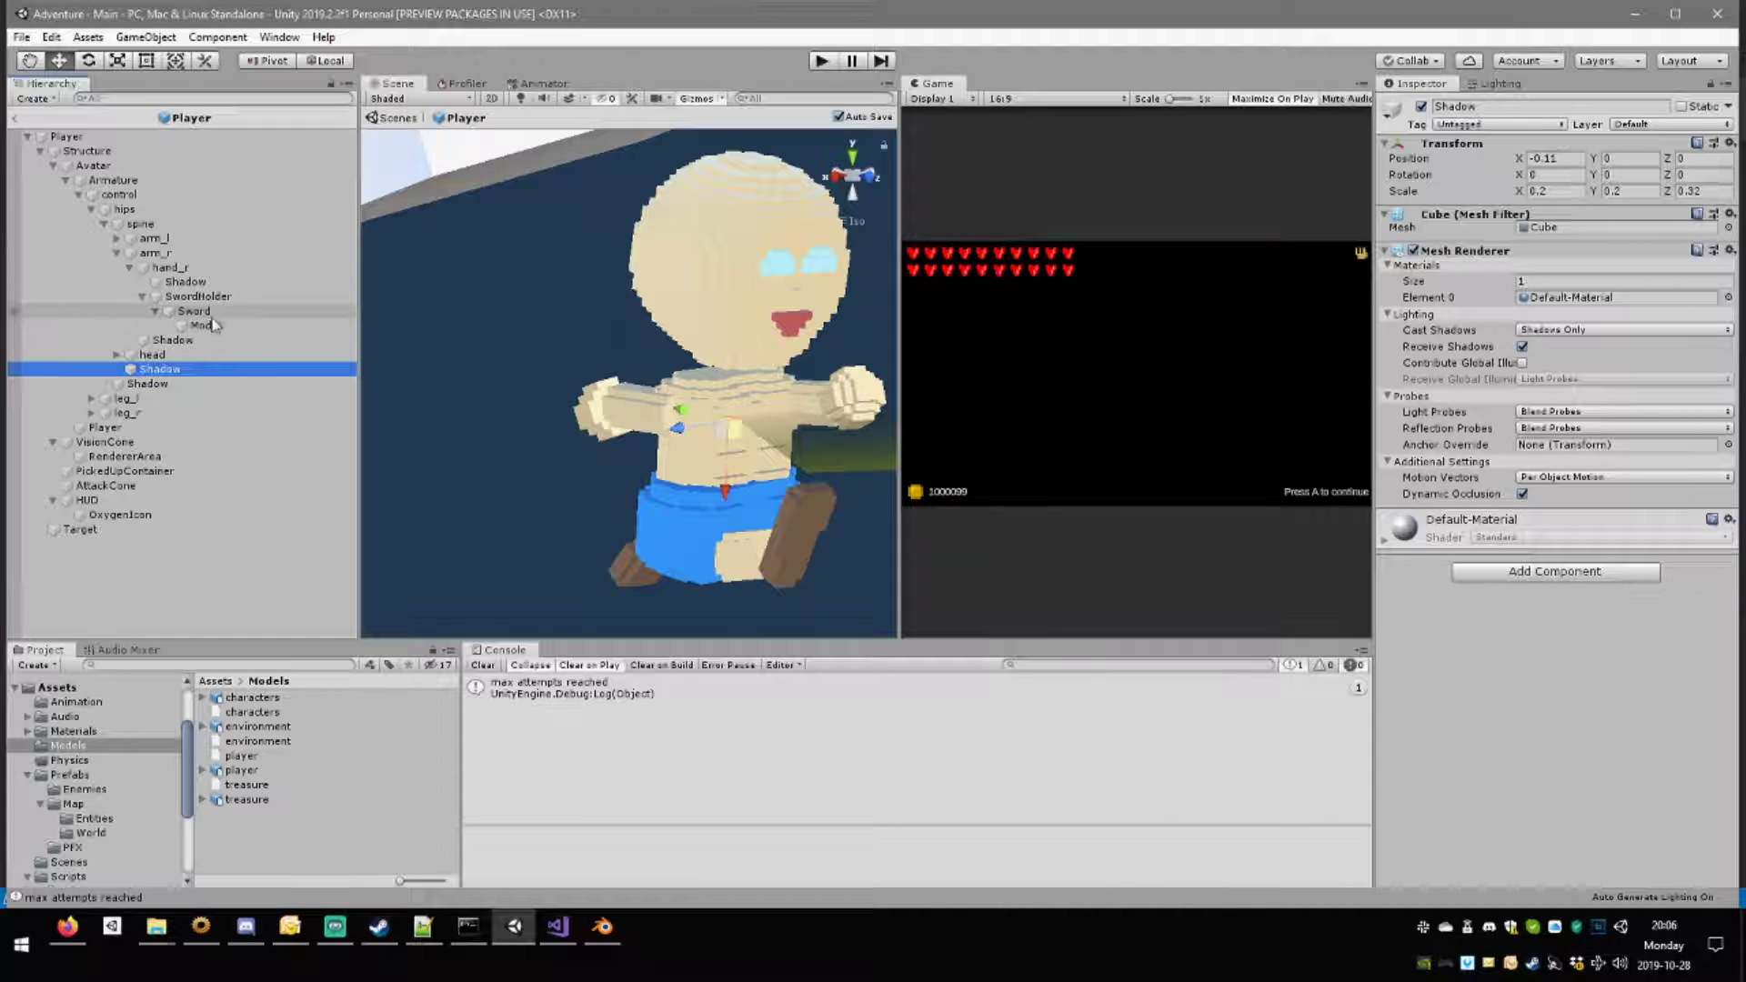
left_click(211, 309)
left_click(212, 300)
left_click(211, 311)
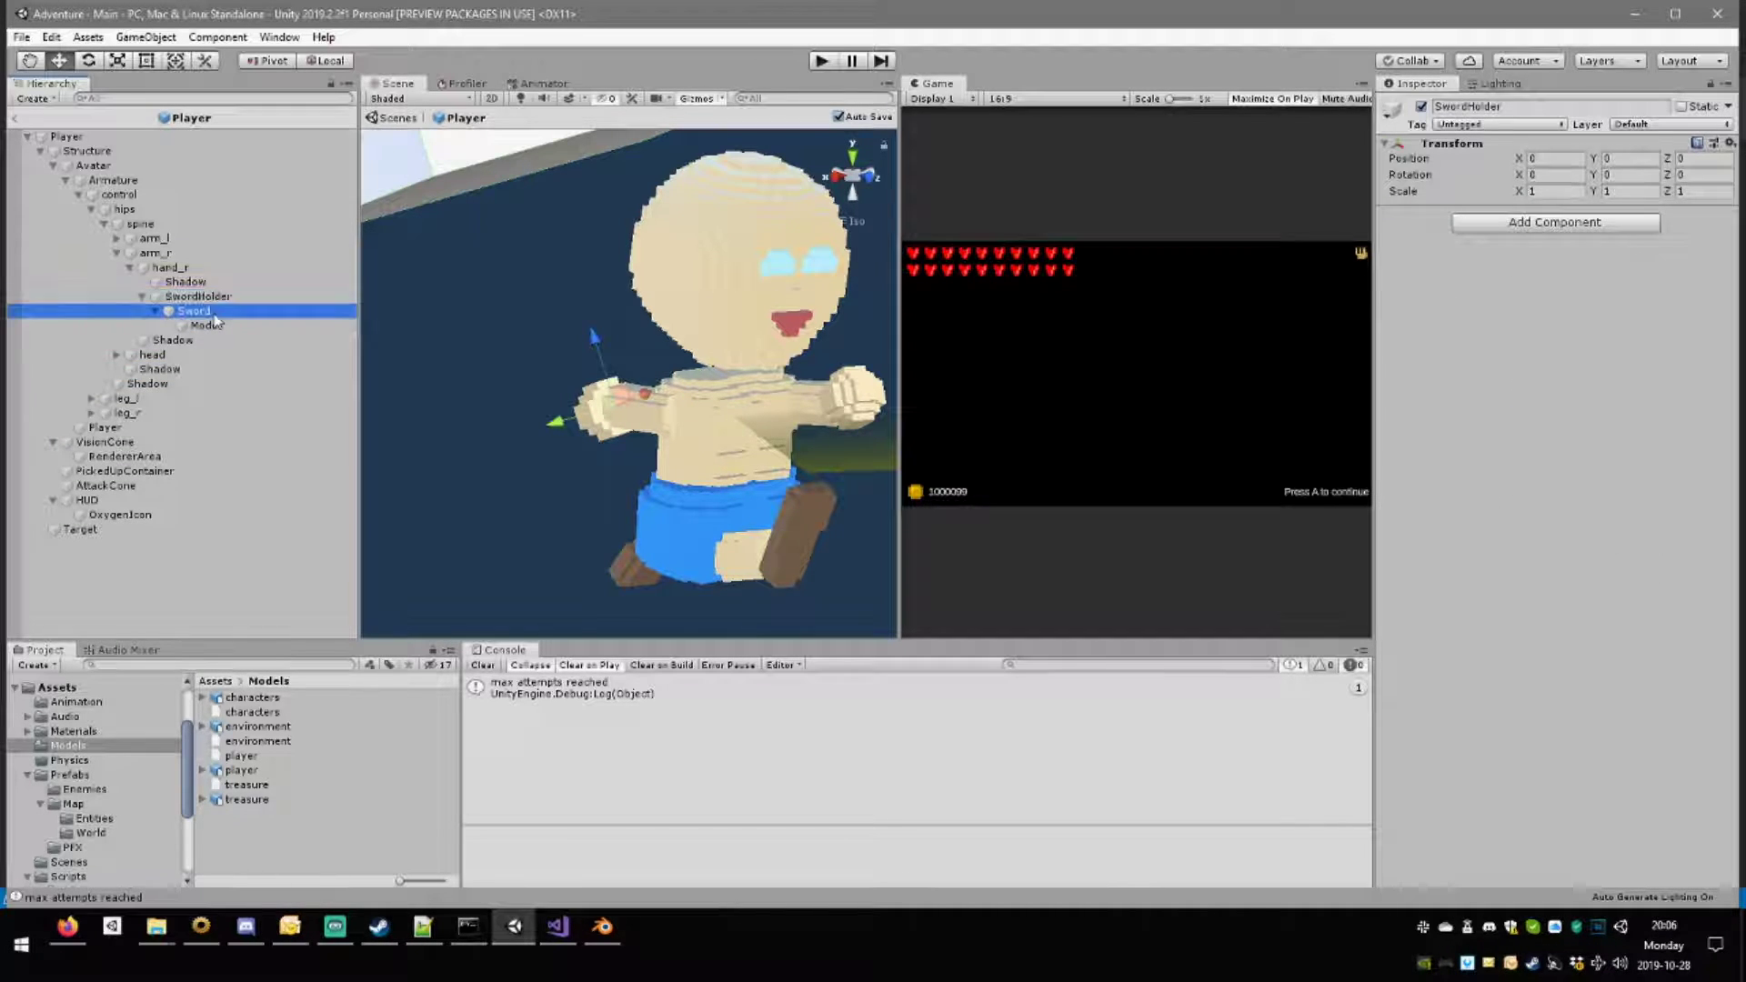
left_click(207, 327)
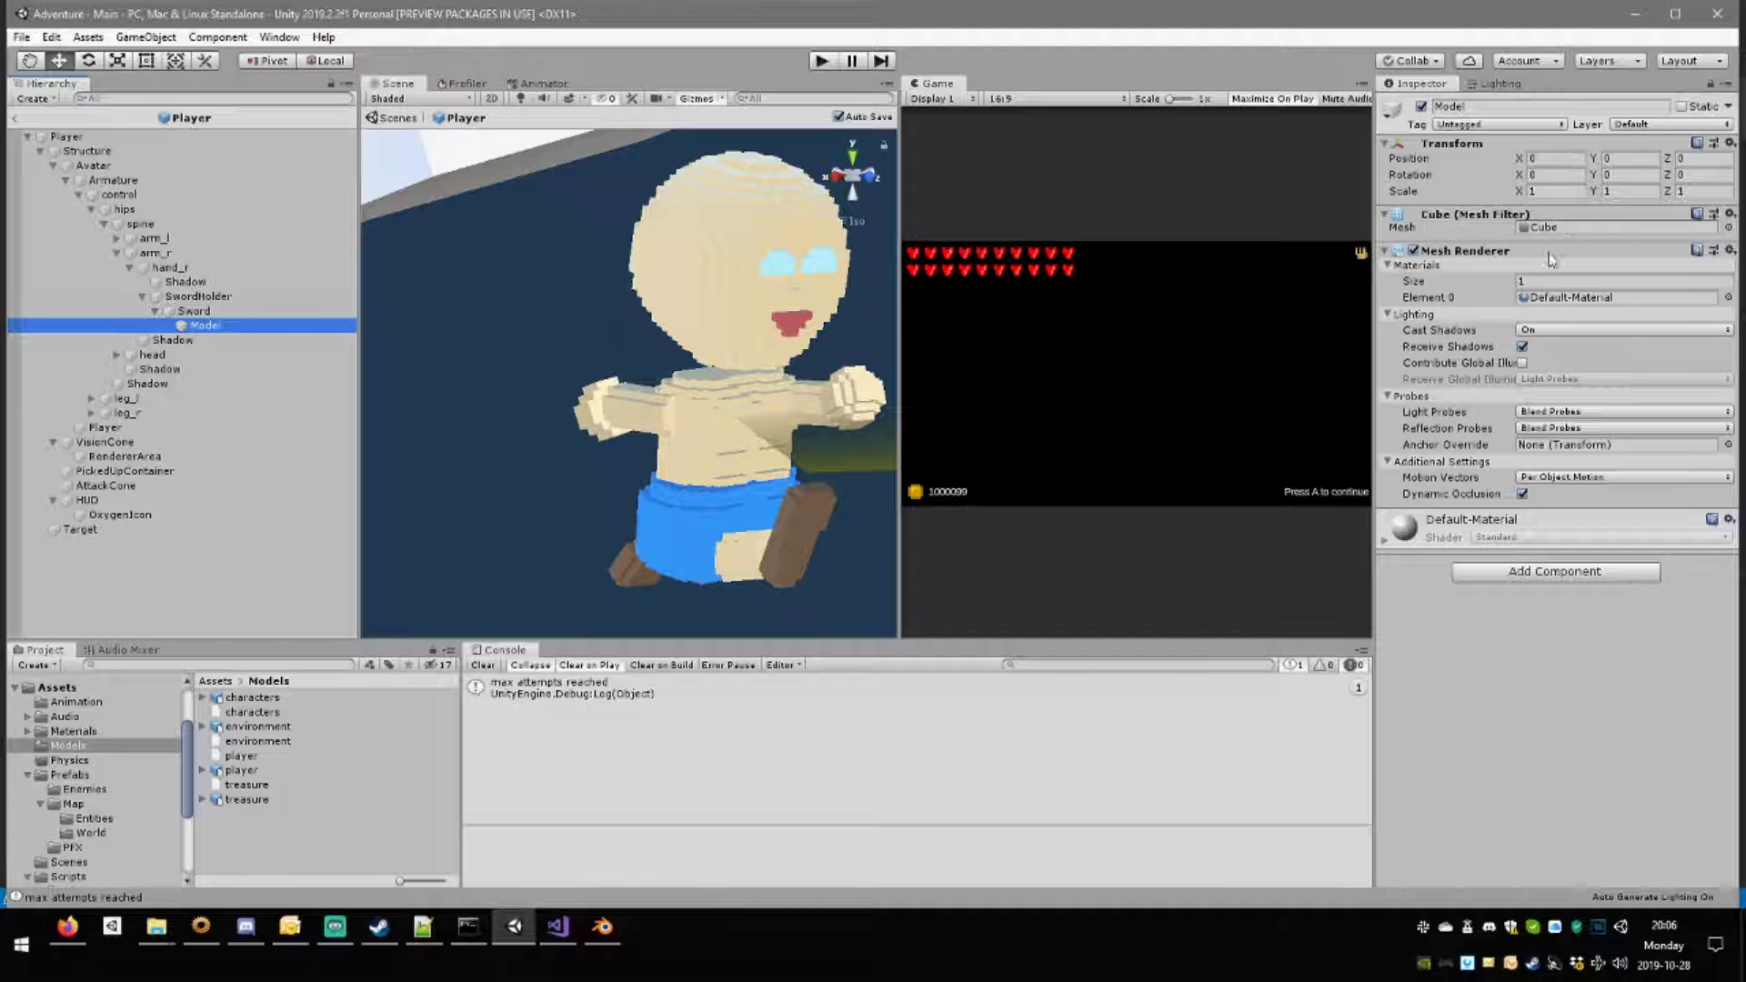
left_click(1727, 229)
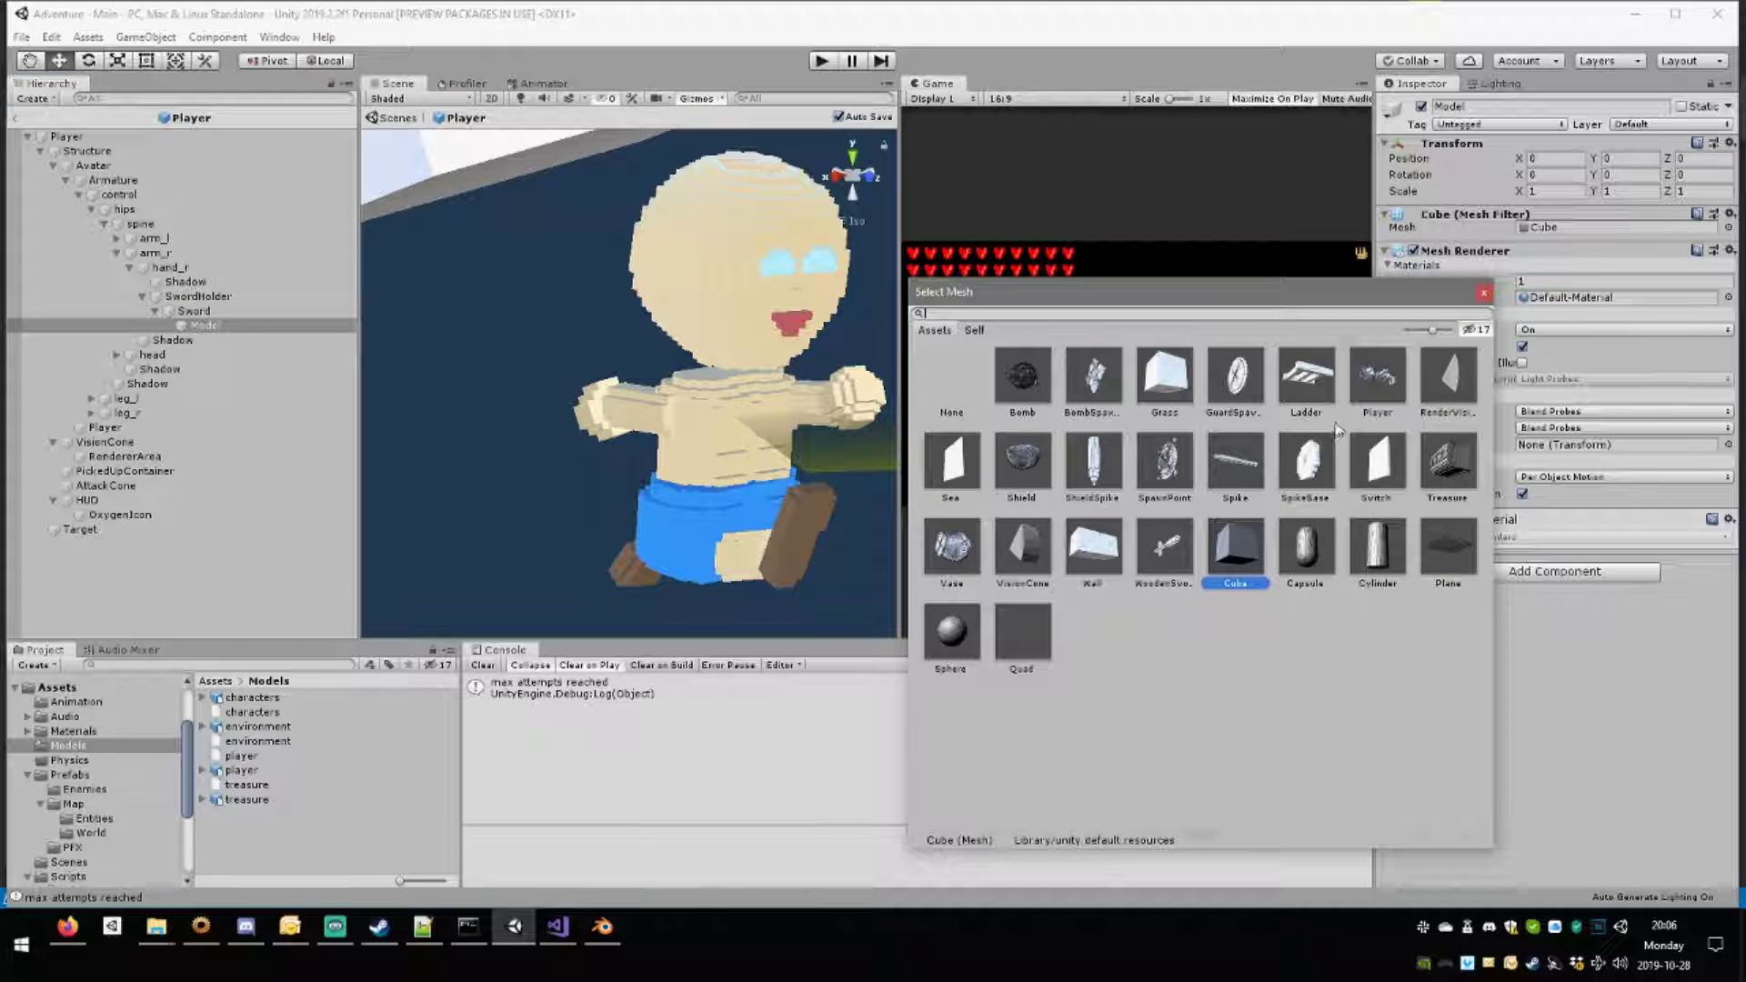
double_click(1165, 550)
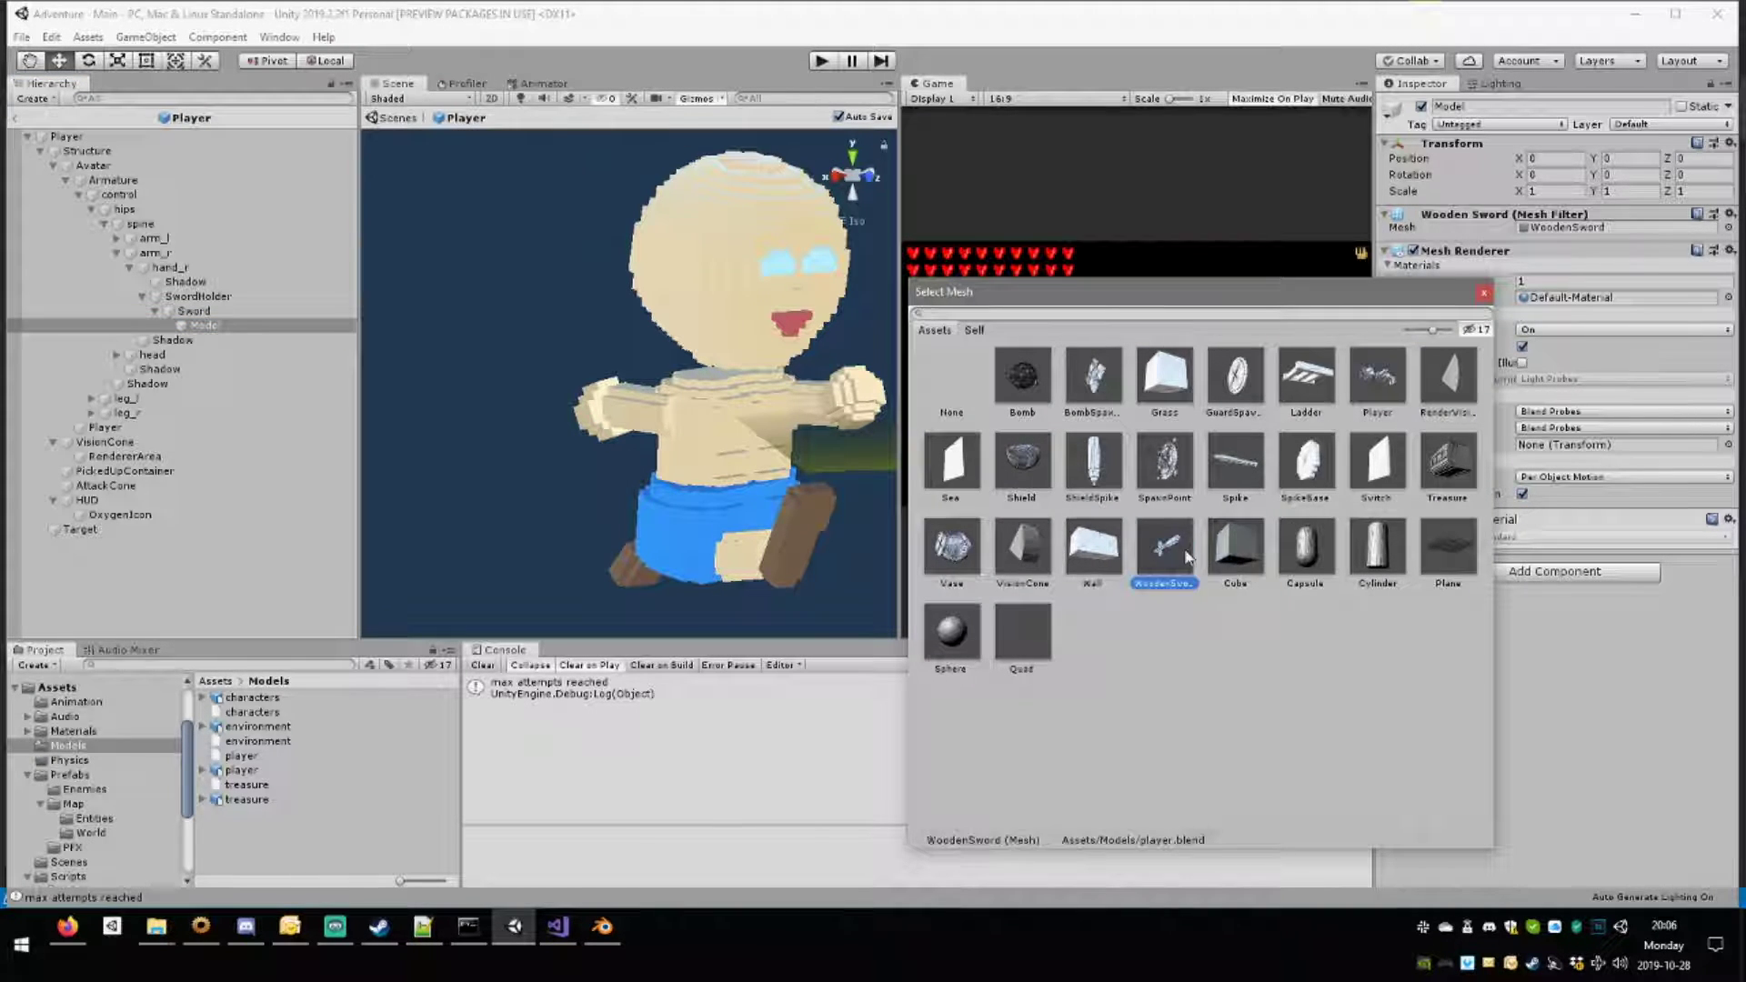
Set the Sword object's Z position to 0 so it sits at the hand.
scroll(741, 413, "down", 4)
left_click_drag(731, 423, 874, 410, "alt")
left_click(267, 310)
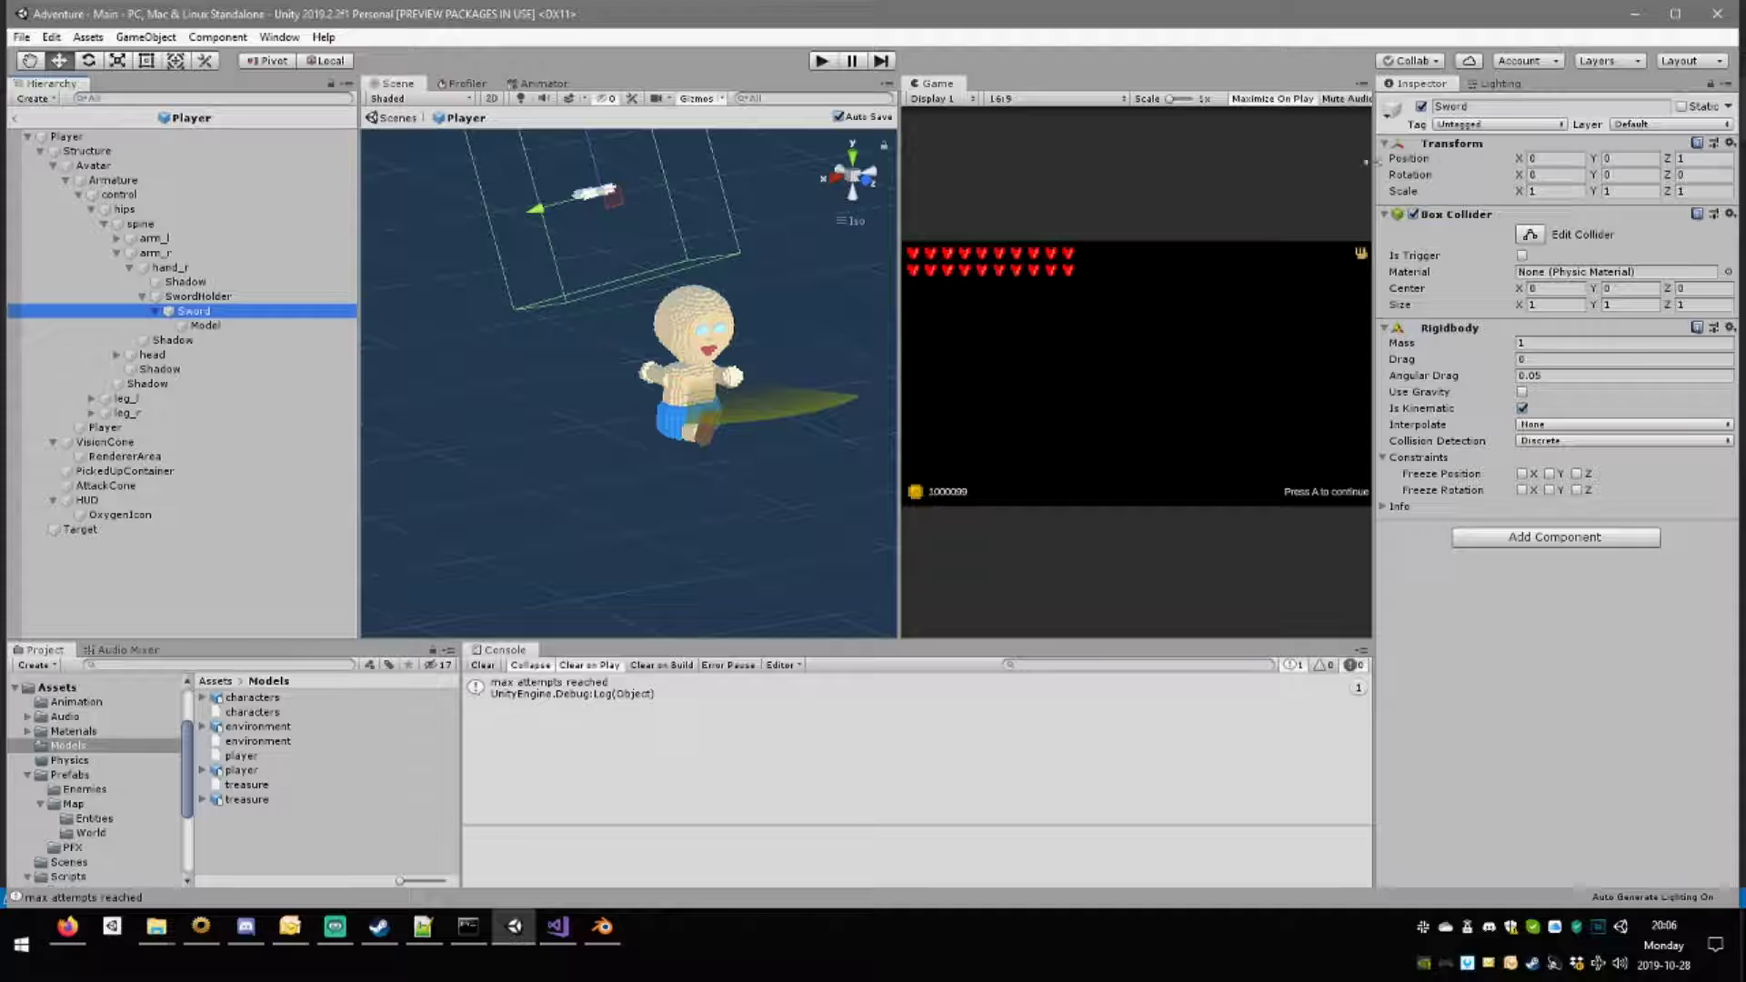
left_click(1682, 159)
type("0")
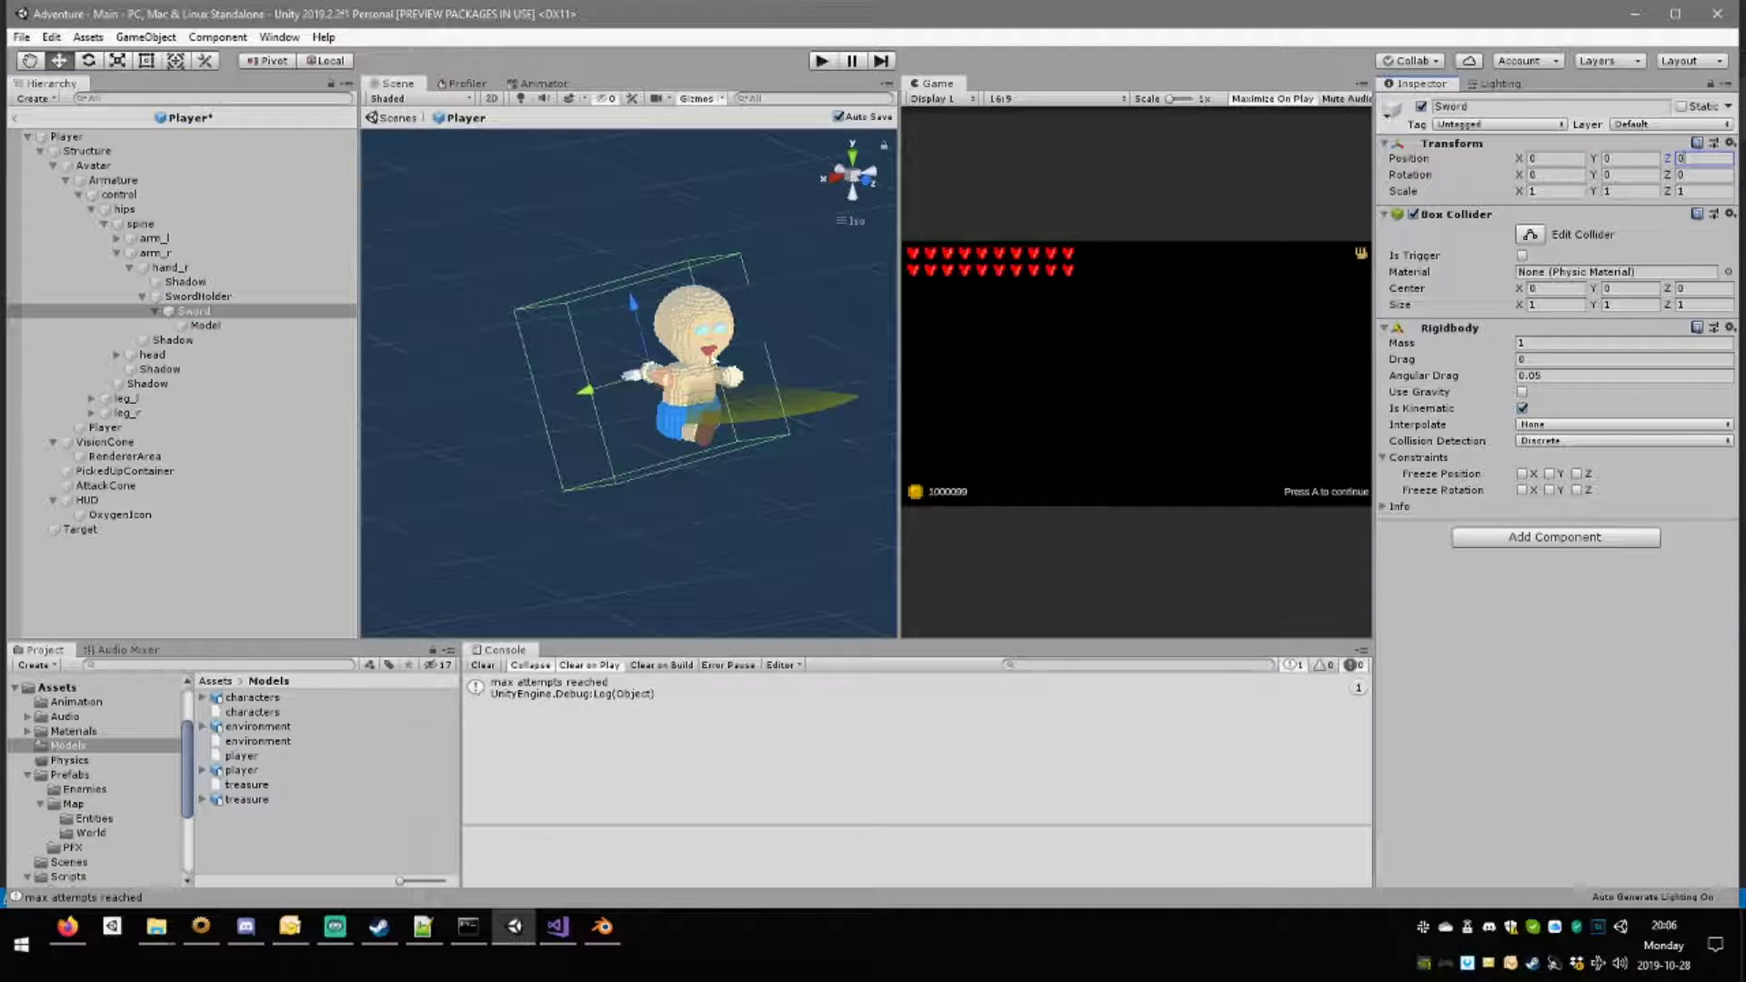
Reset the Sword object's Box Collider to its default values.
left_click(1729, 214)
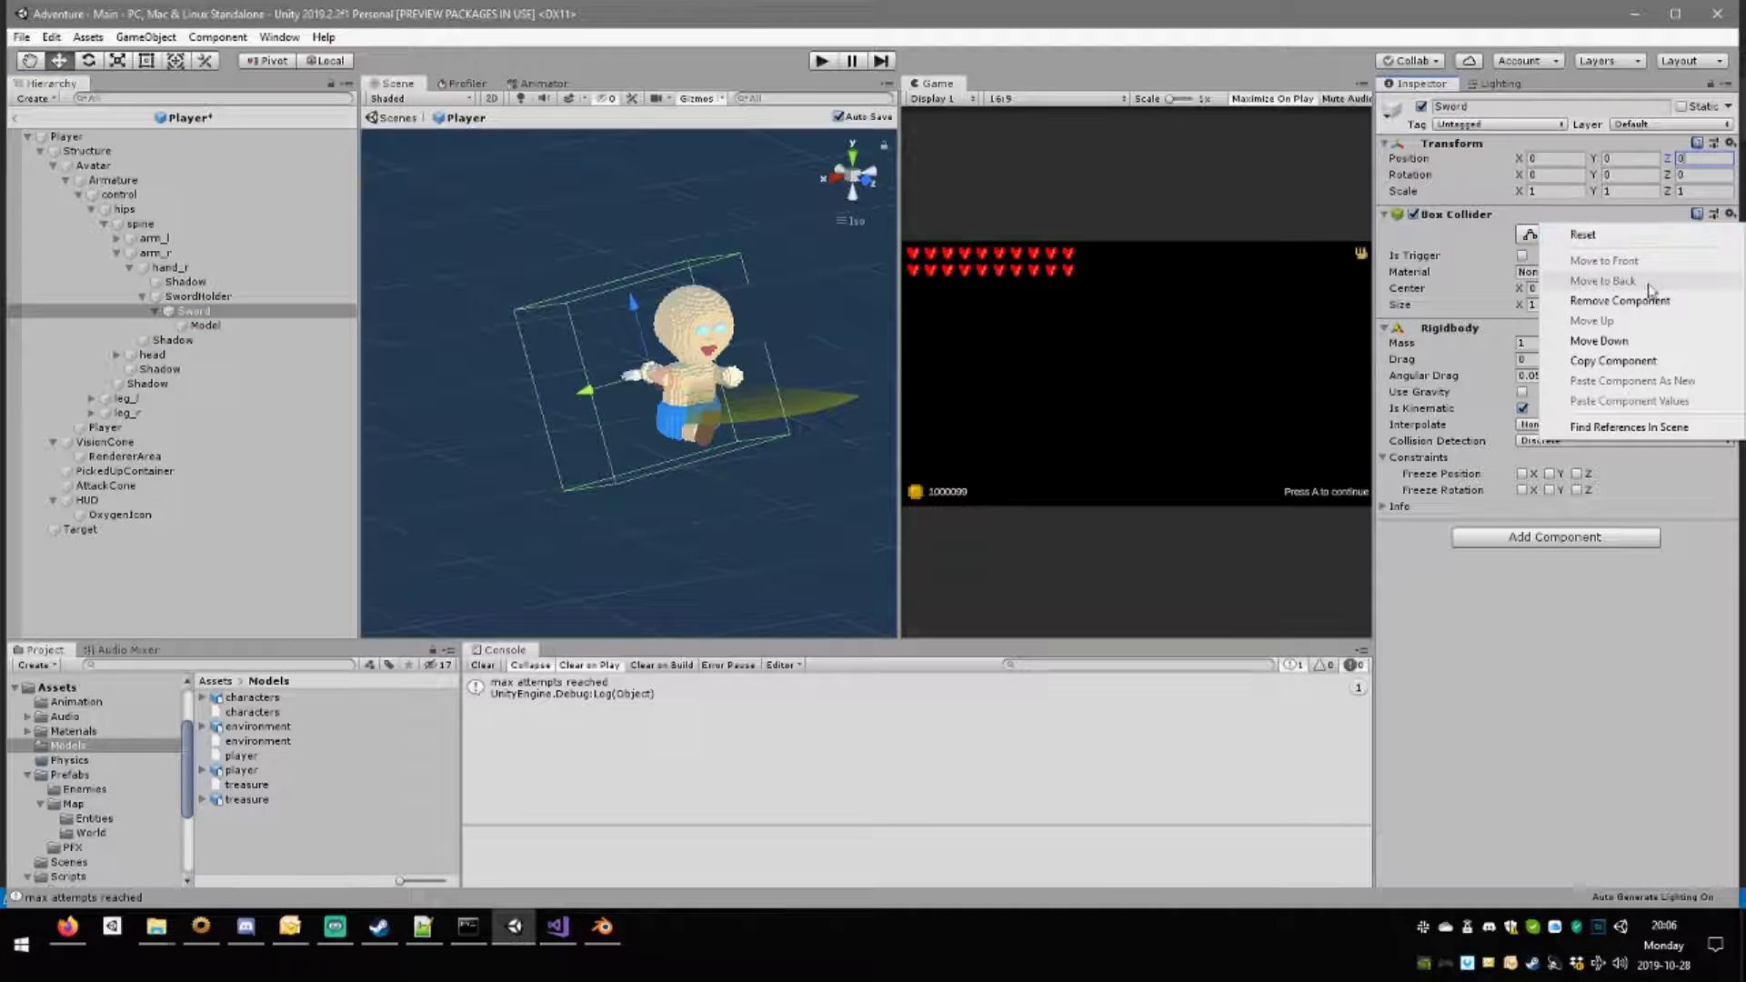
left_click(1608, 237)
left_click_drag(563, 336, 803, 425, "alt")
middle_click_drag(618, 430, 621, 387)
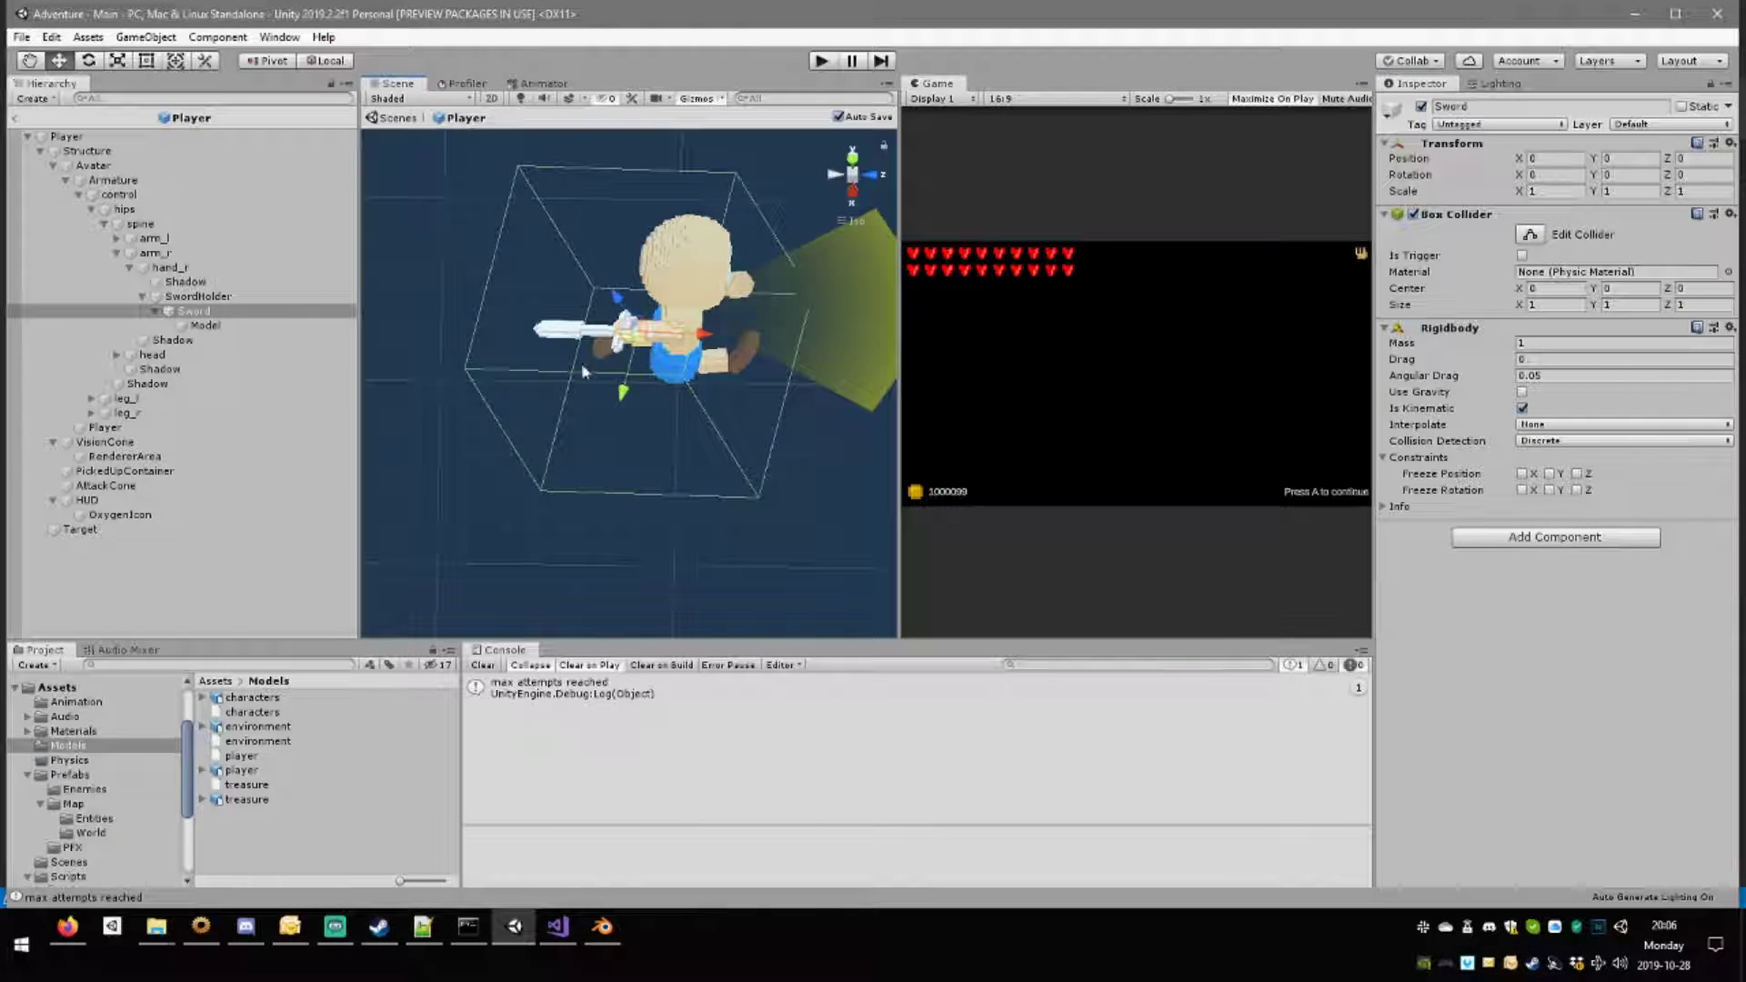
Copy the Box Collider component of the Sword object and remove it from that object.
left_click(195, 312)
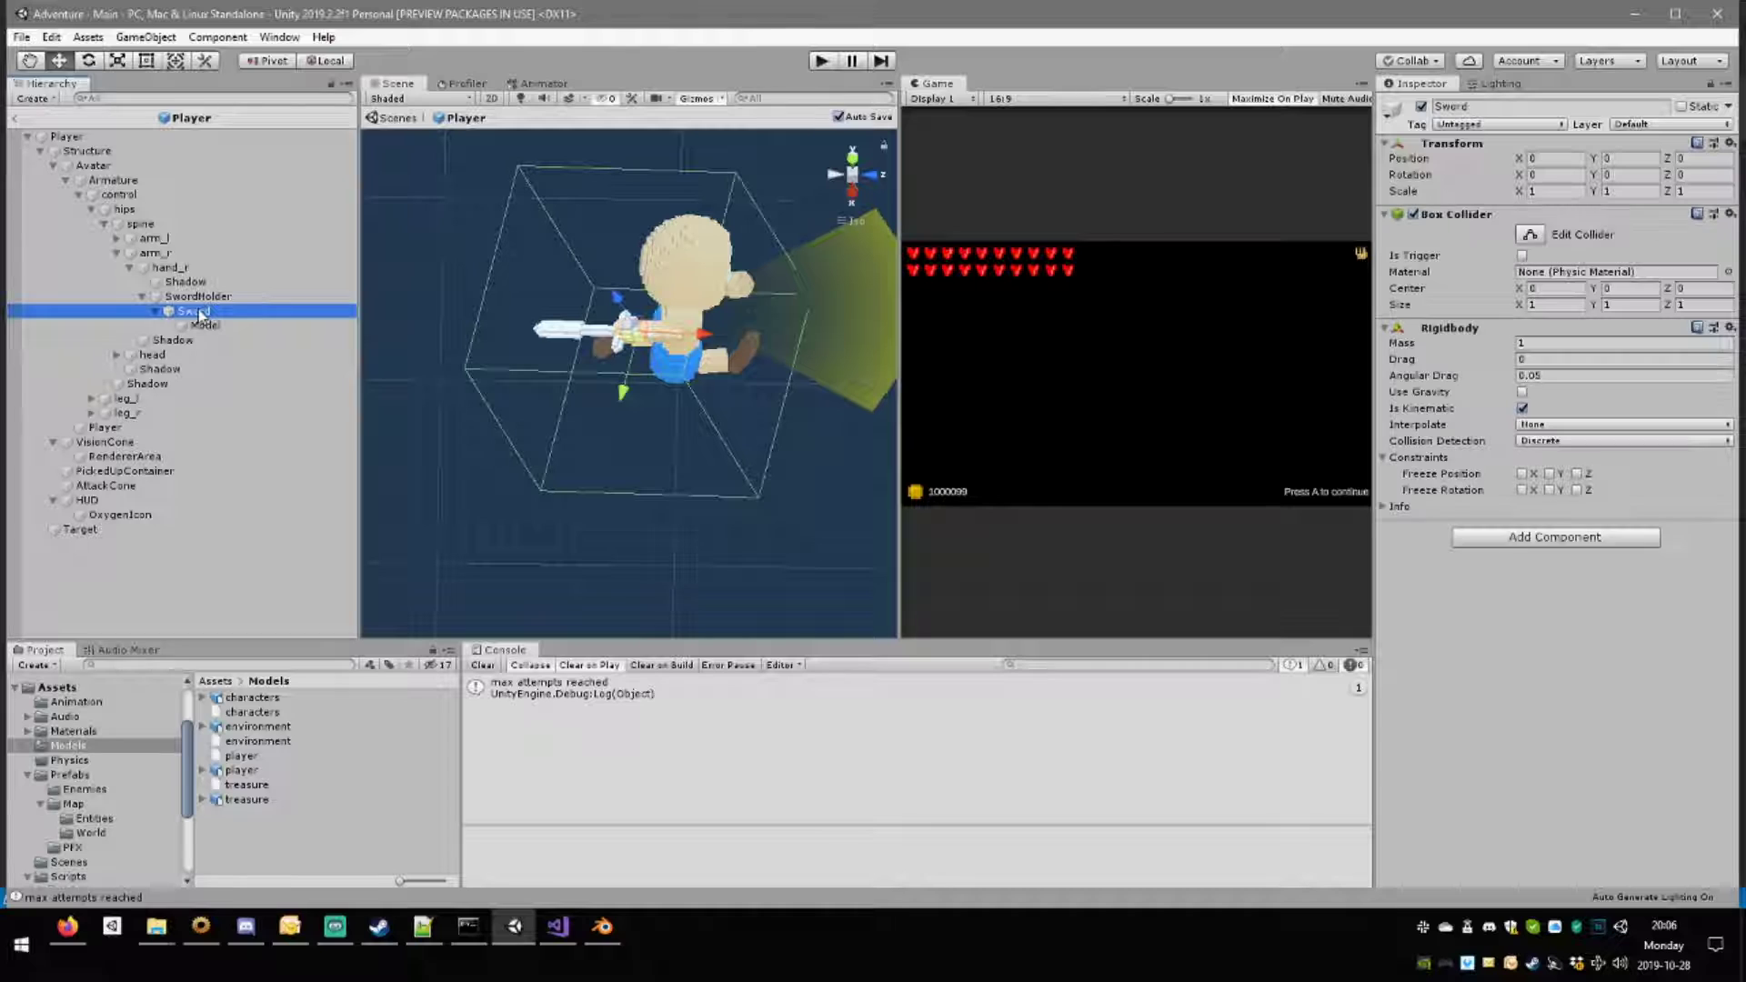
left_click(1729, 214)
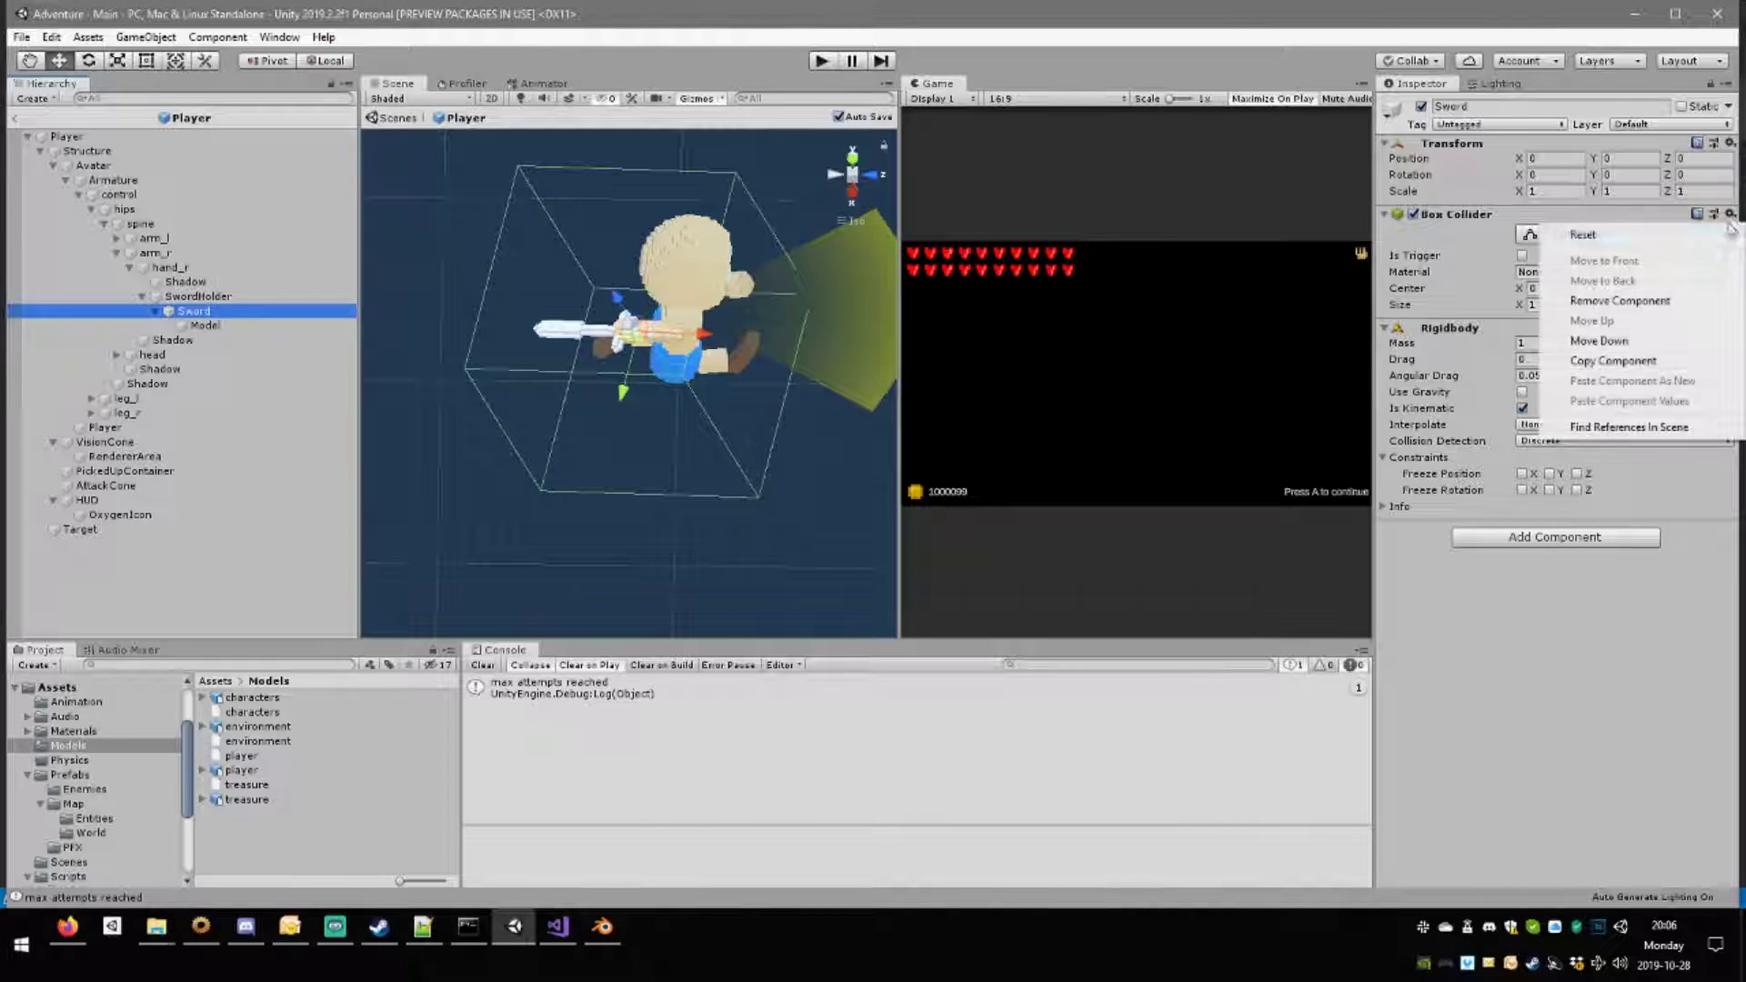
left_click(1612, 360)
left_click(1730, 215)
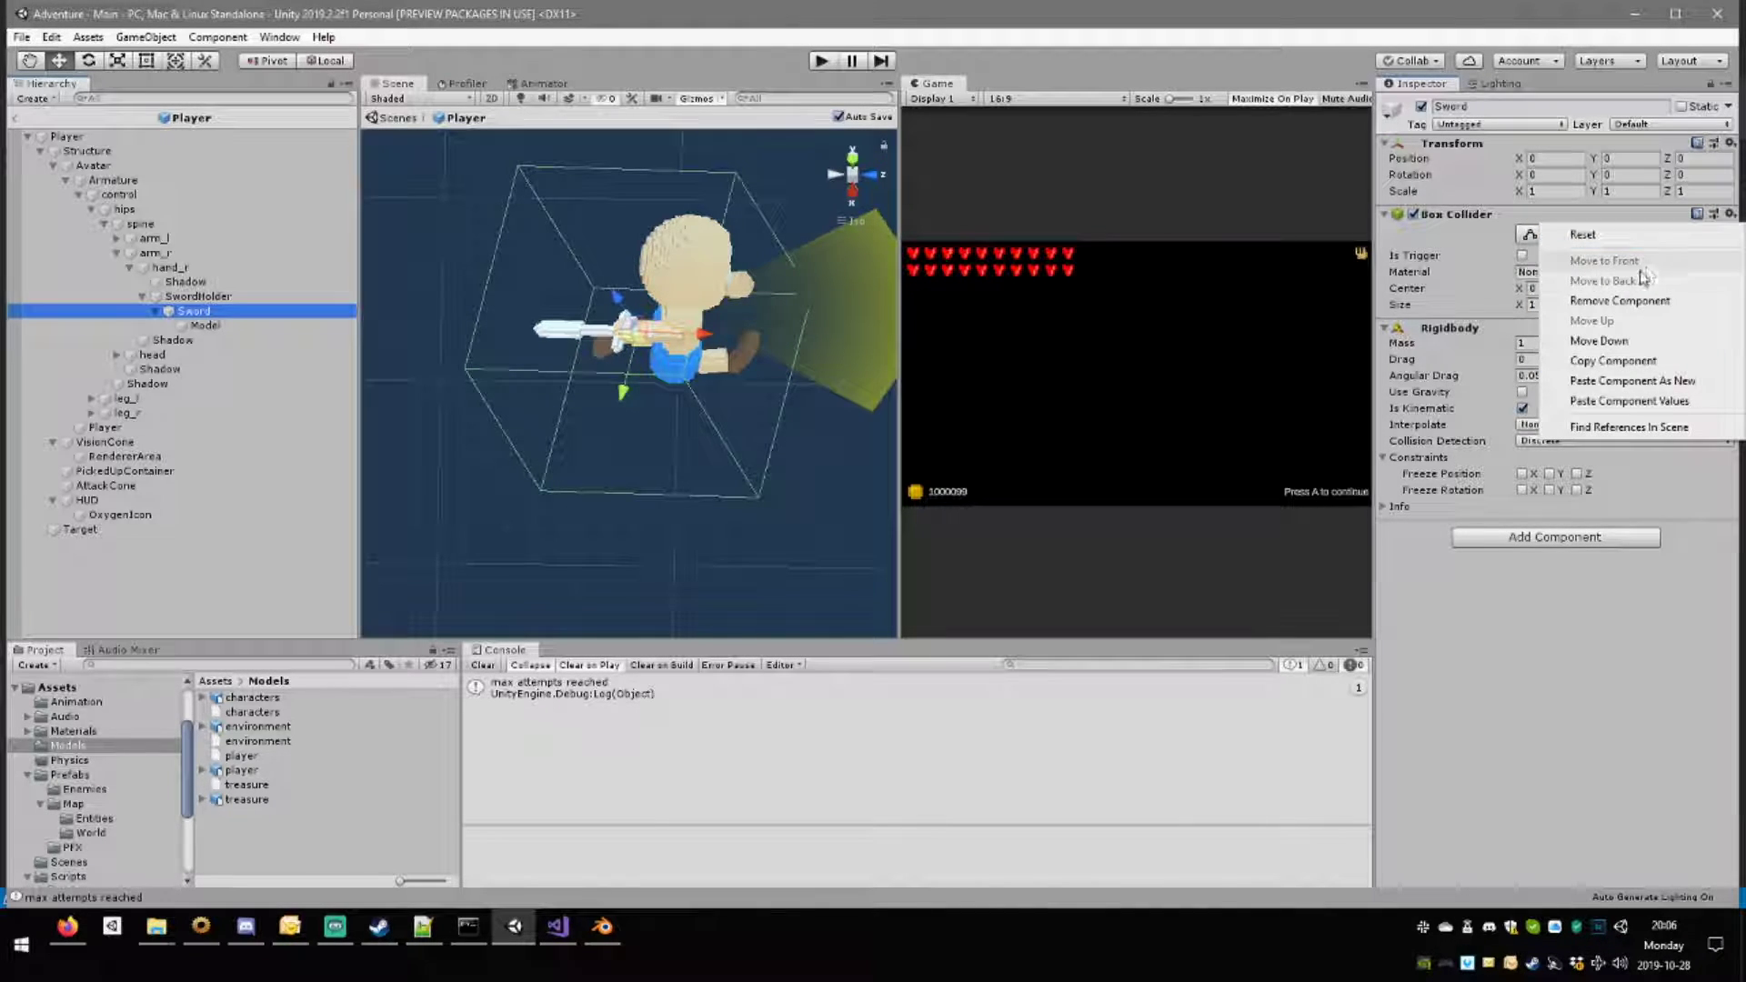
left_click(1614, 255)
Paste the copied Box Collider onto the Model object as a new component and reset it to fit the sword mesh.
left_click(228, 324)
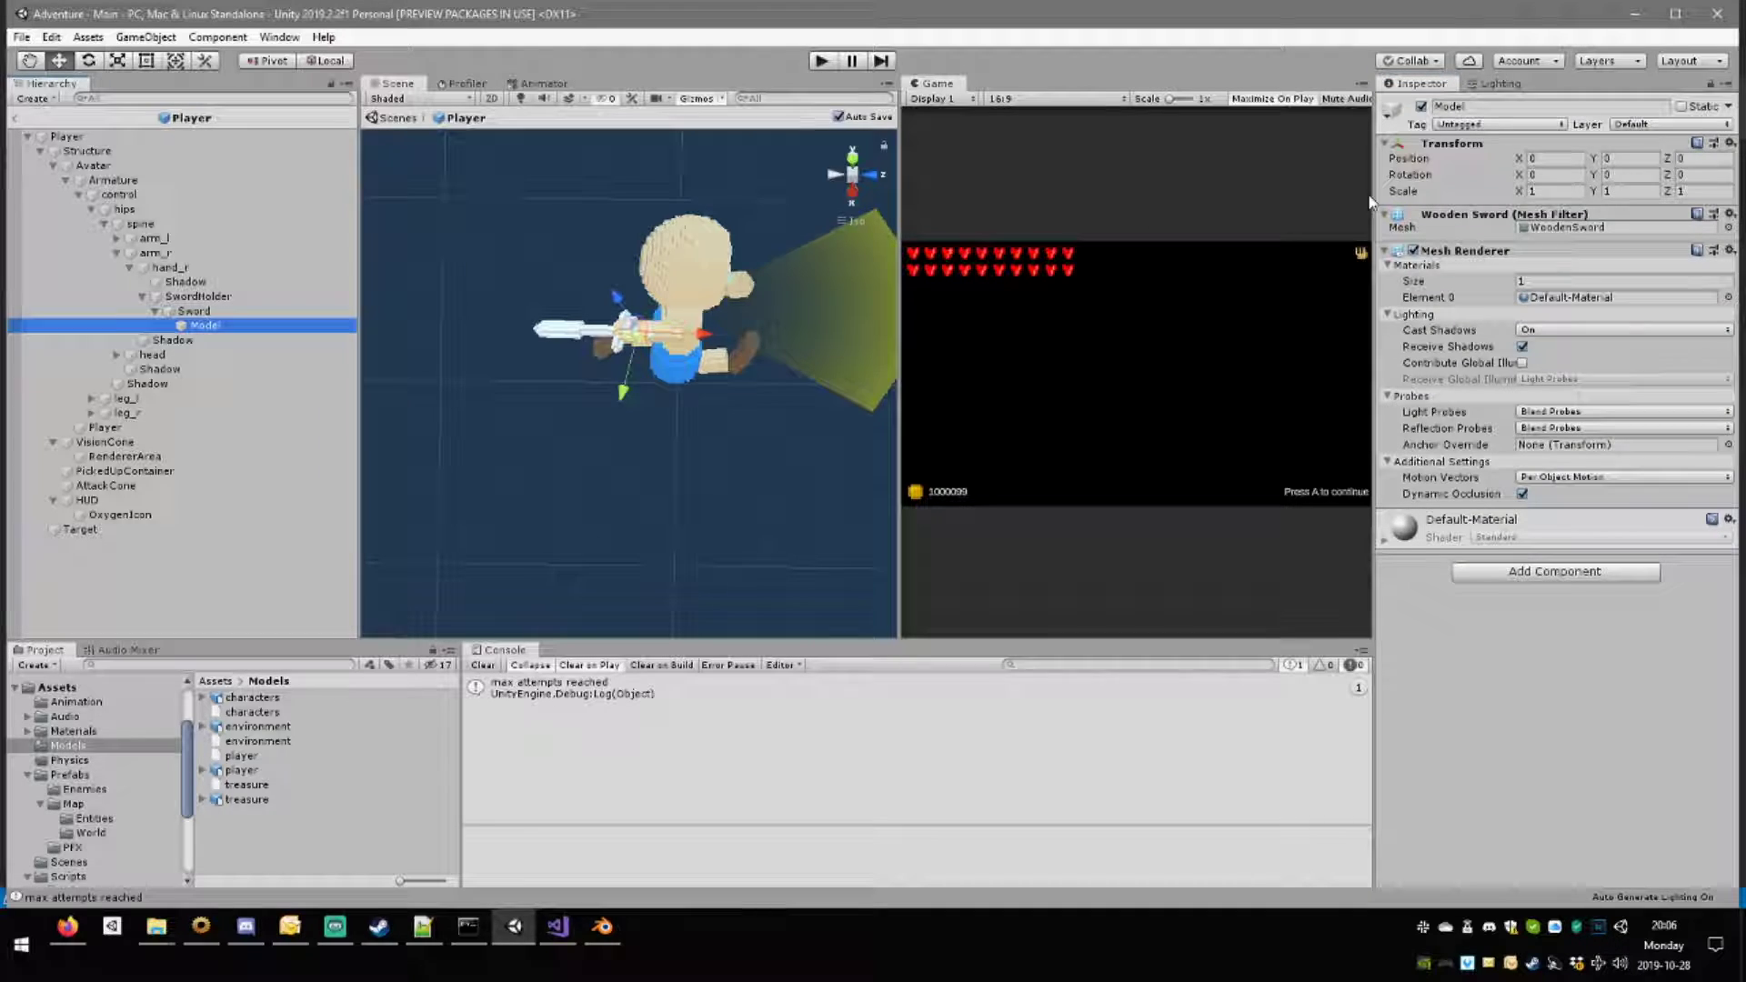
left_click(1729, 216)
left_click(1659, 379)
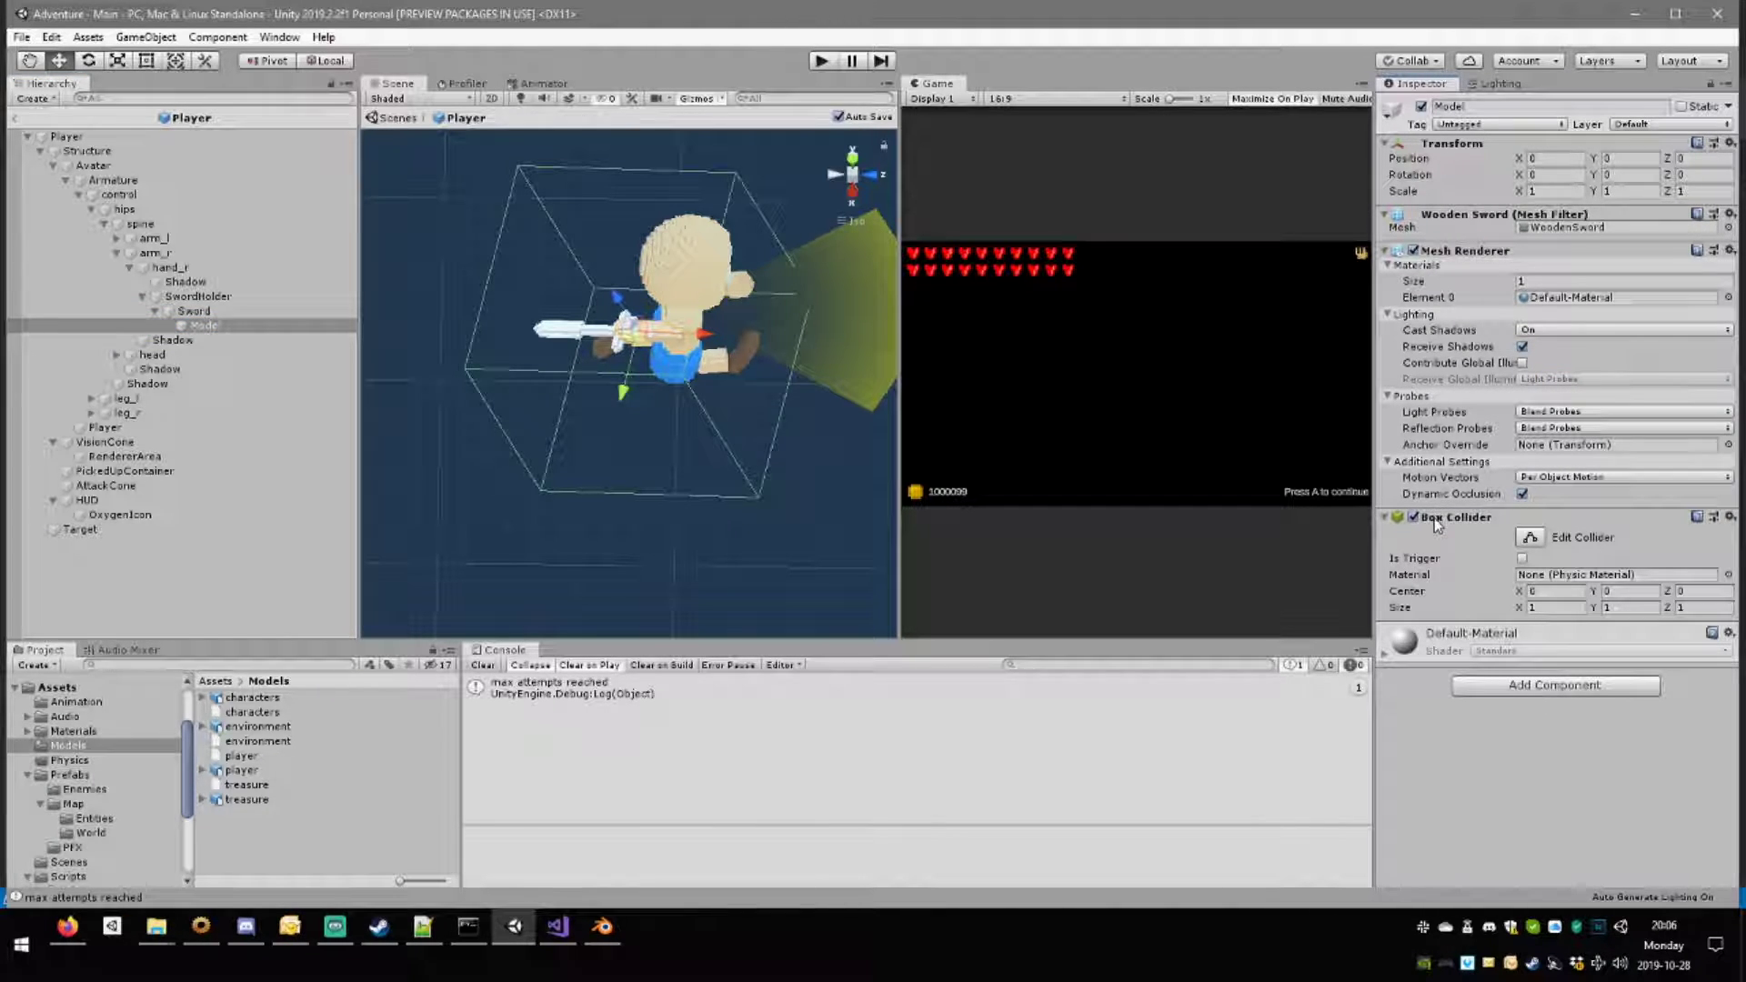
left_click(1730, 516)
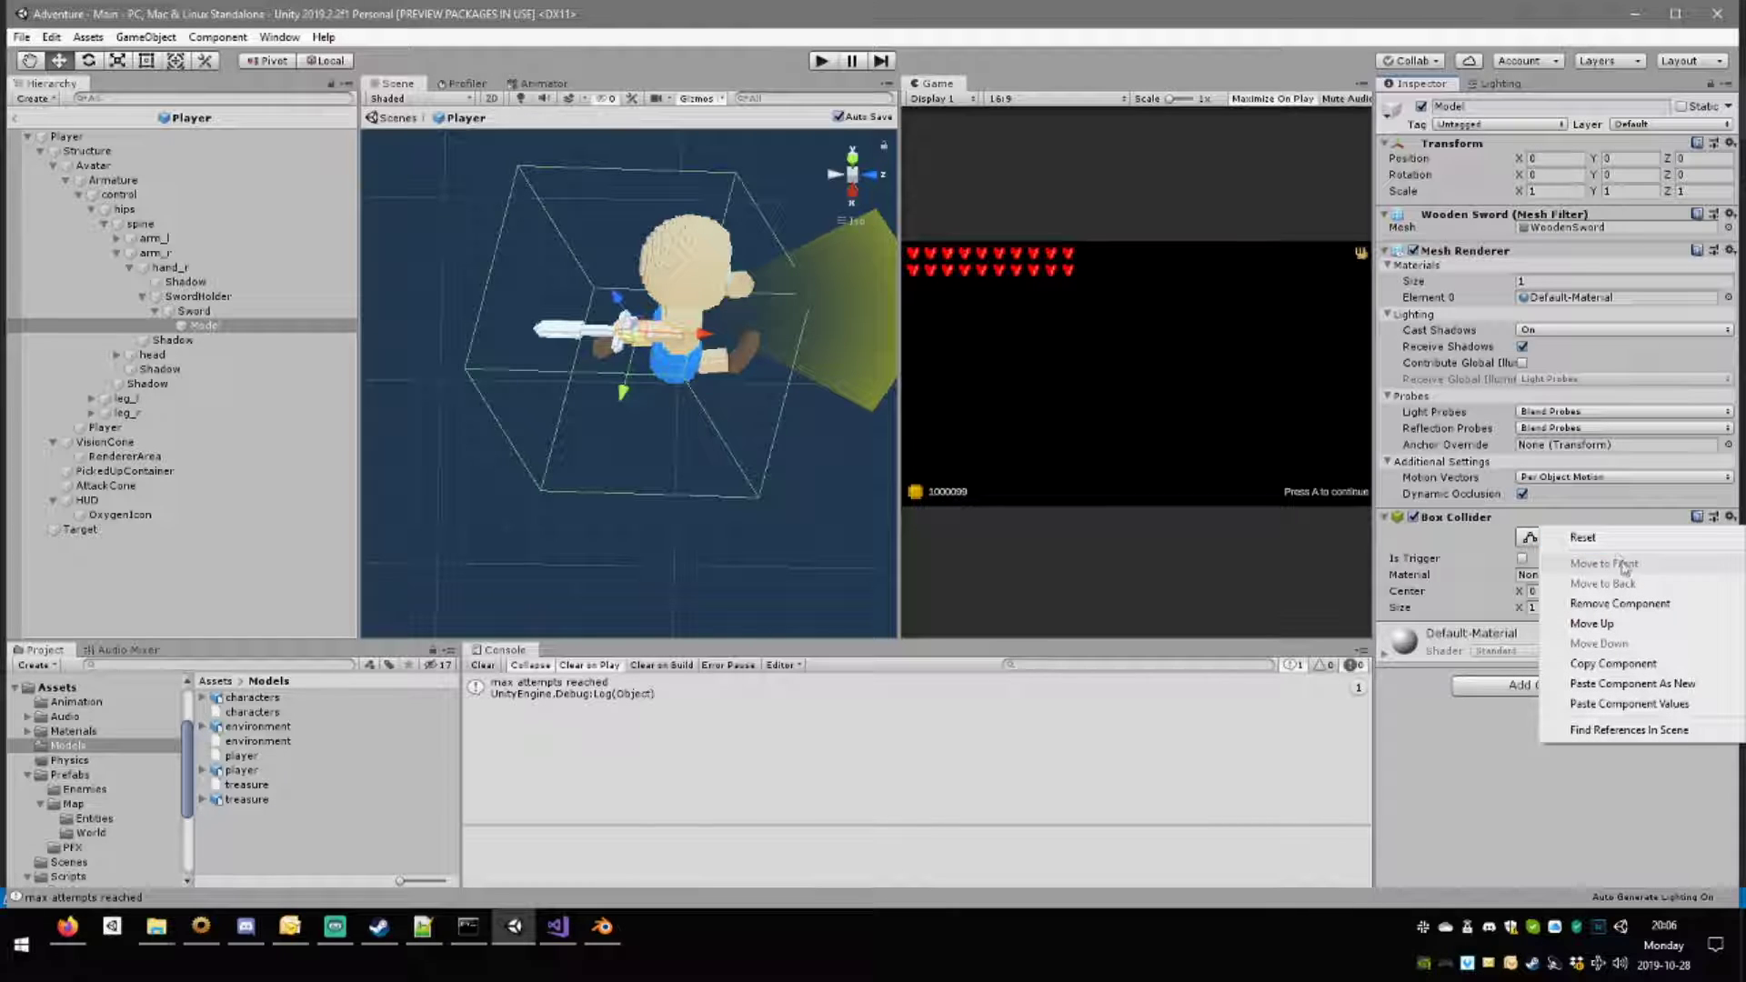
left_click(1471, 539)
mouse_move(741, 473)
left_mouse_down("alt")
mouse_move(1170, 448)
mouse_move(766, 469)
left_mouse_up("alt")
scroll(673, 468, "up", 4)
middle_click_drag(626, 470, 751, 513)
left_click_drag(751, 519, 727, 485, "alt")
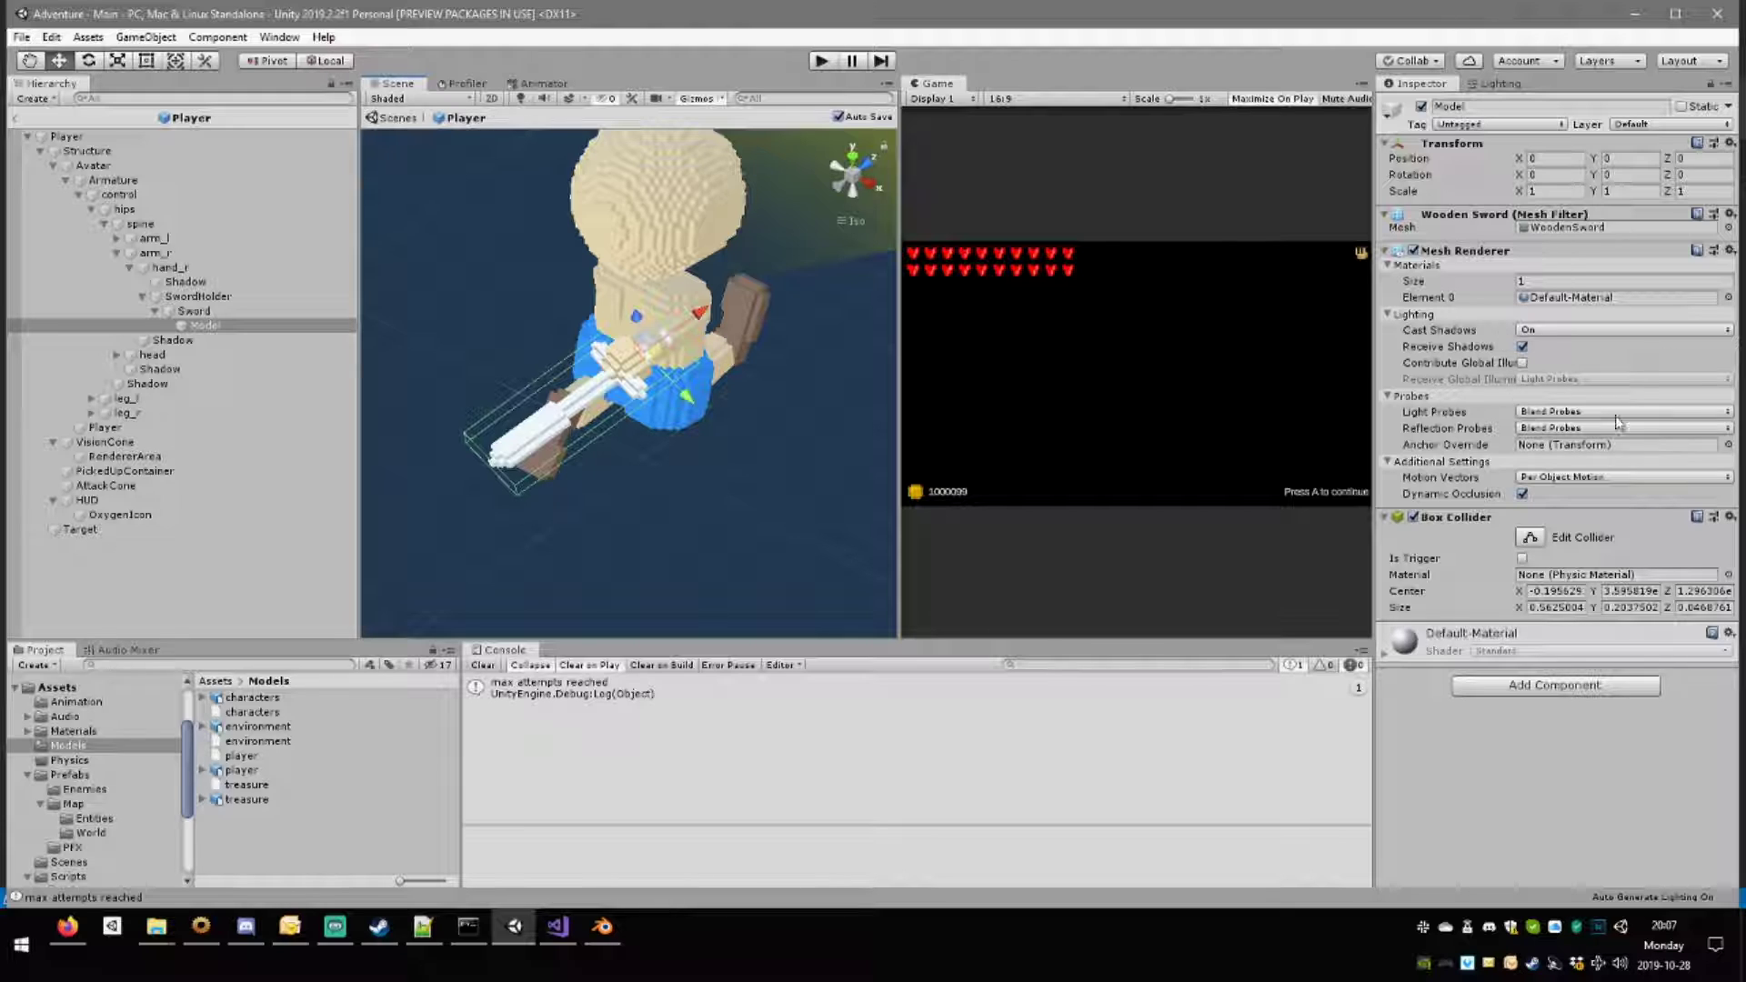
Remove the Box Collider from the Model object and the Rigidbody from its parent Sword object.
left_click(1728, 516)
left_click(1624, 604)
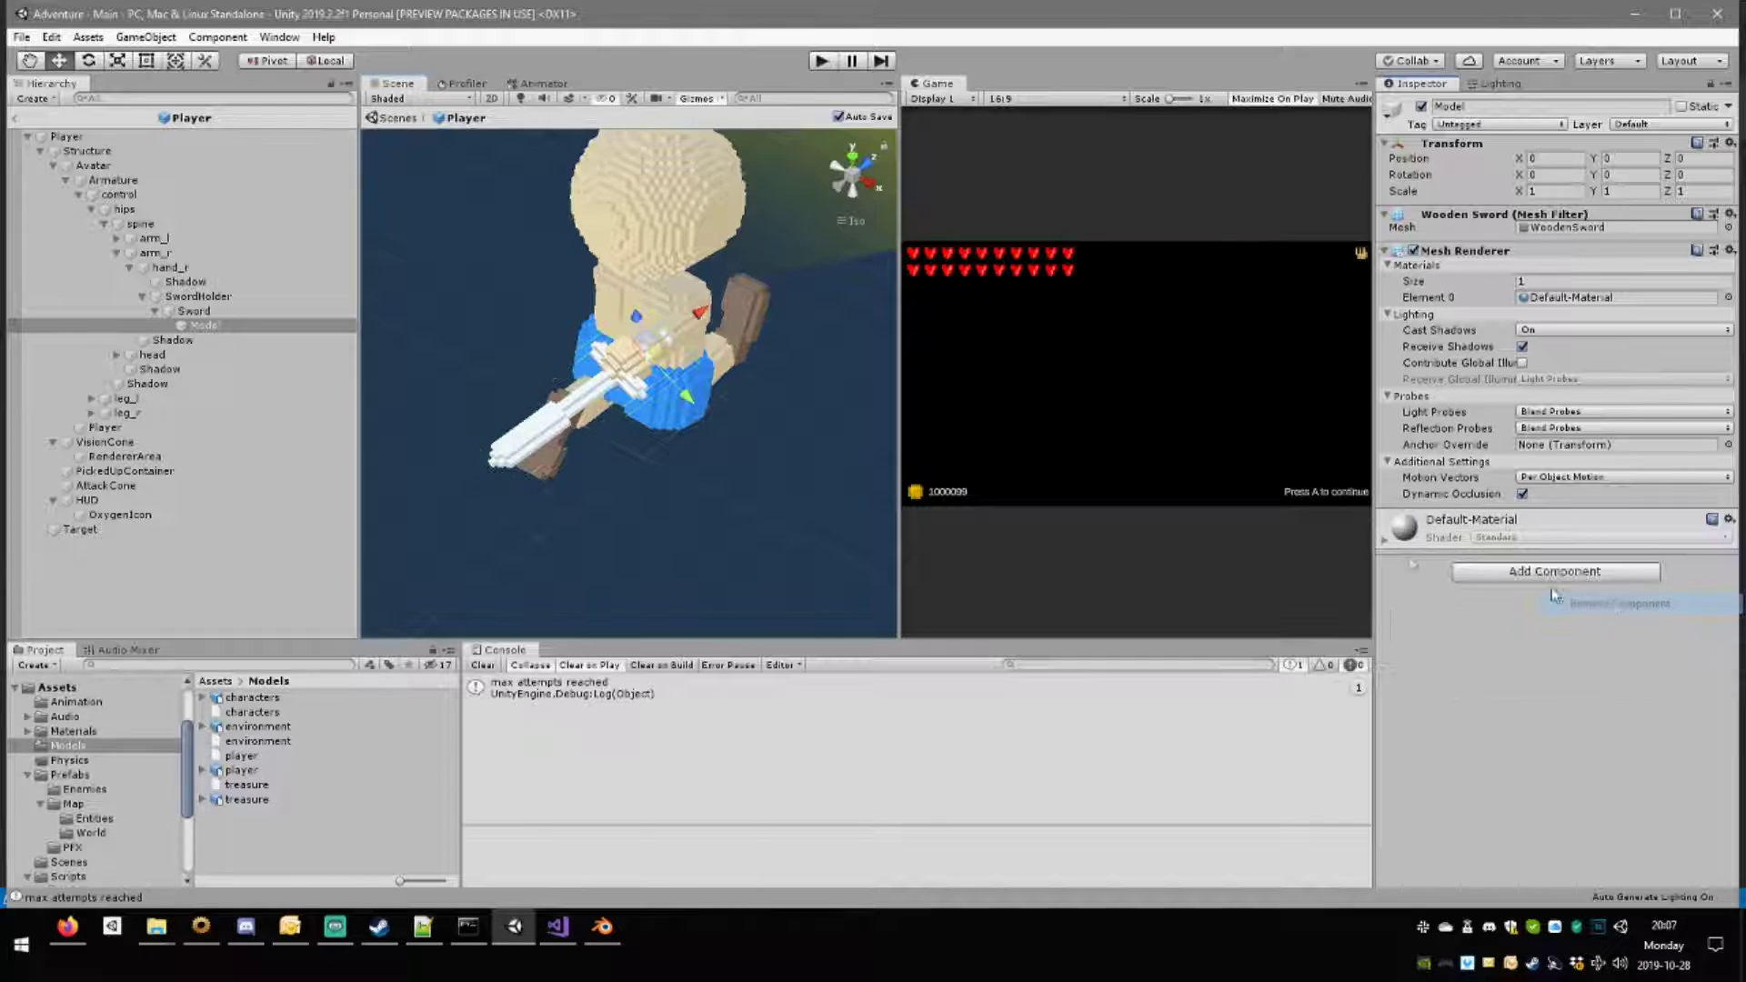
left_click(221, 312)
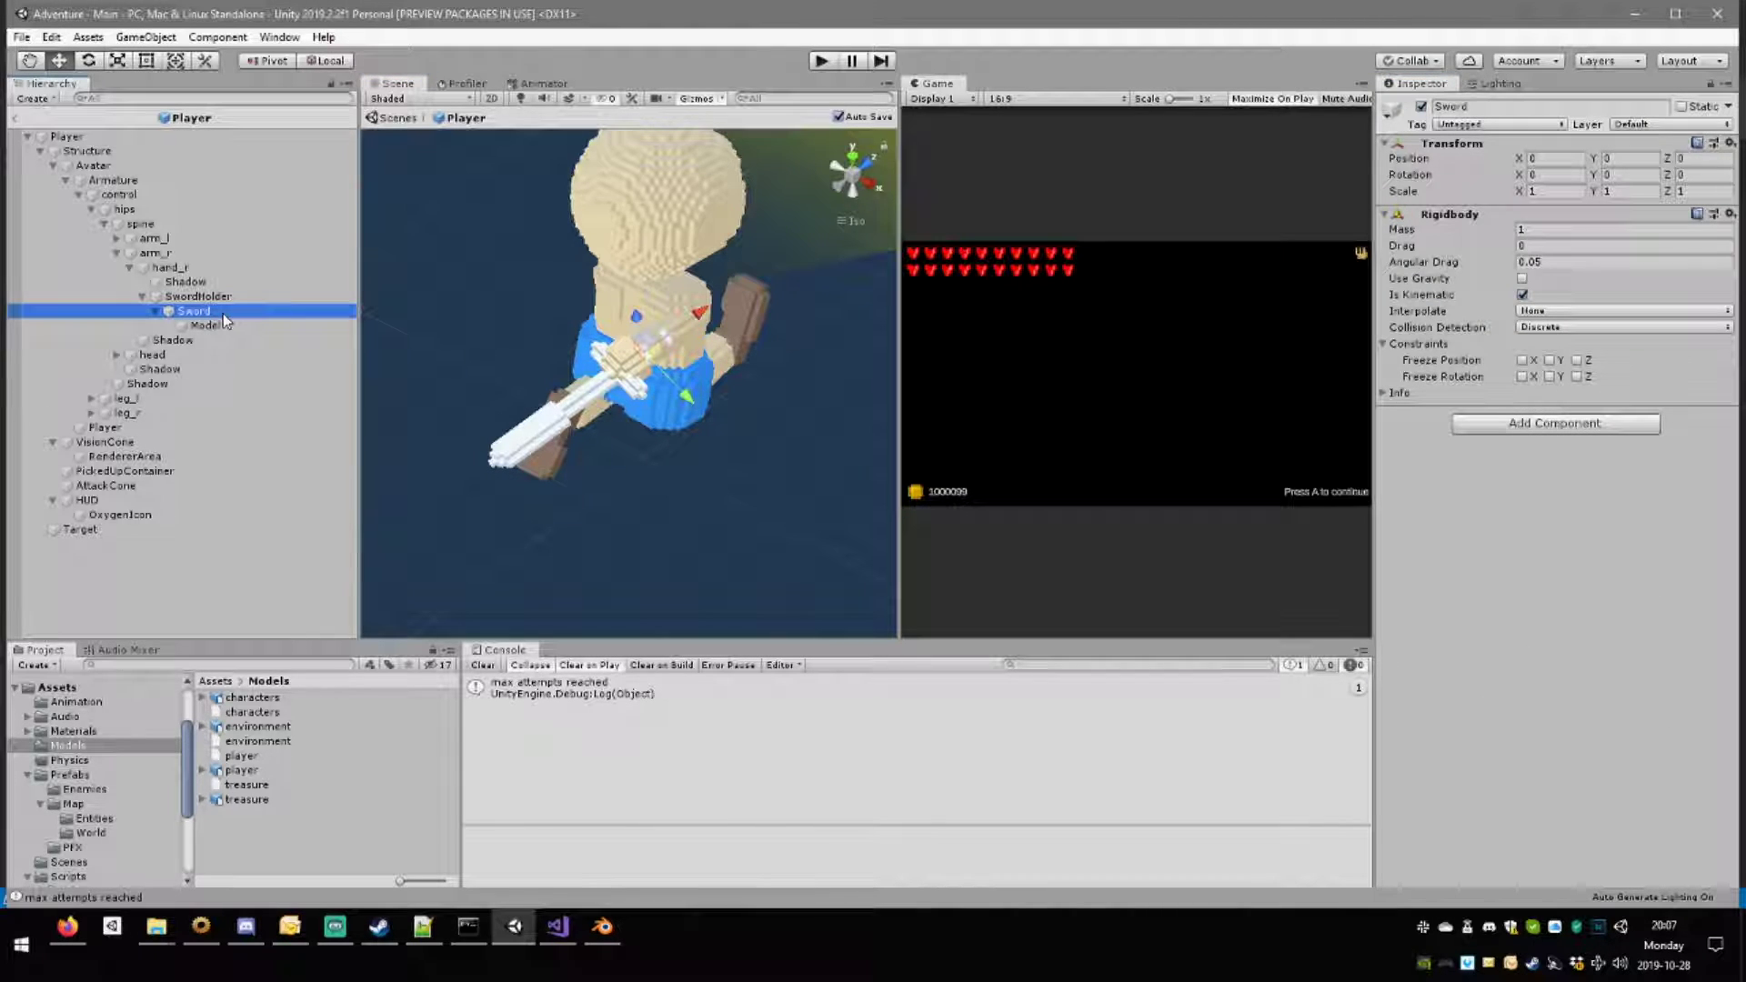
left_click(1732, 215)
left_click(1609, 305)
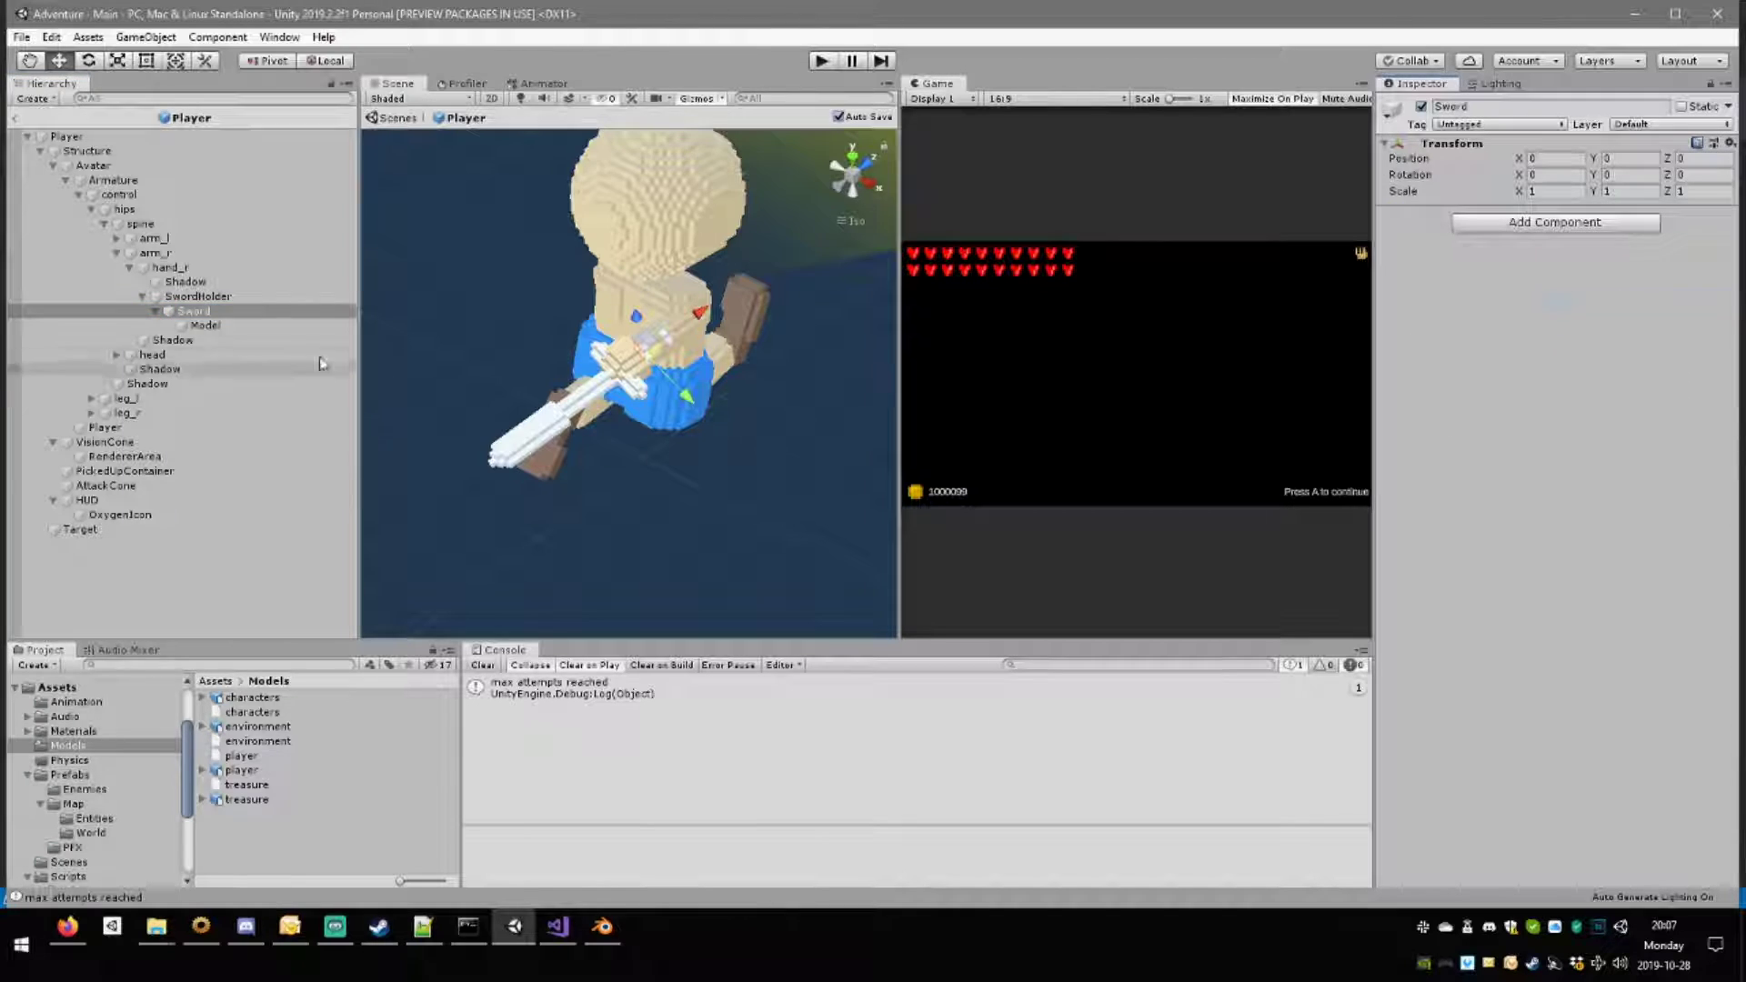
Examine how the sword sits in the player's right hand, comparing the Model, Sword, hand_r and SwordHolder transforms.
left_click(261, 296)
left_click(246, 326)
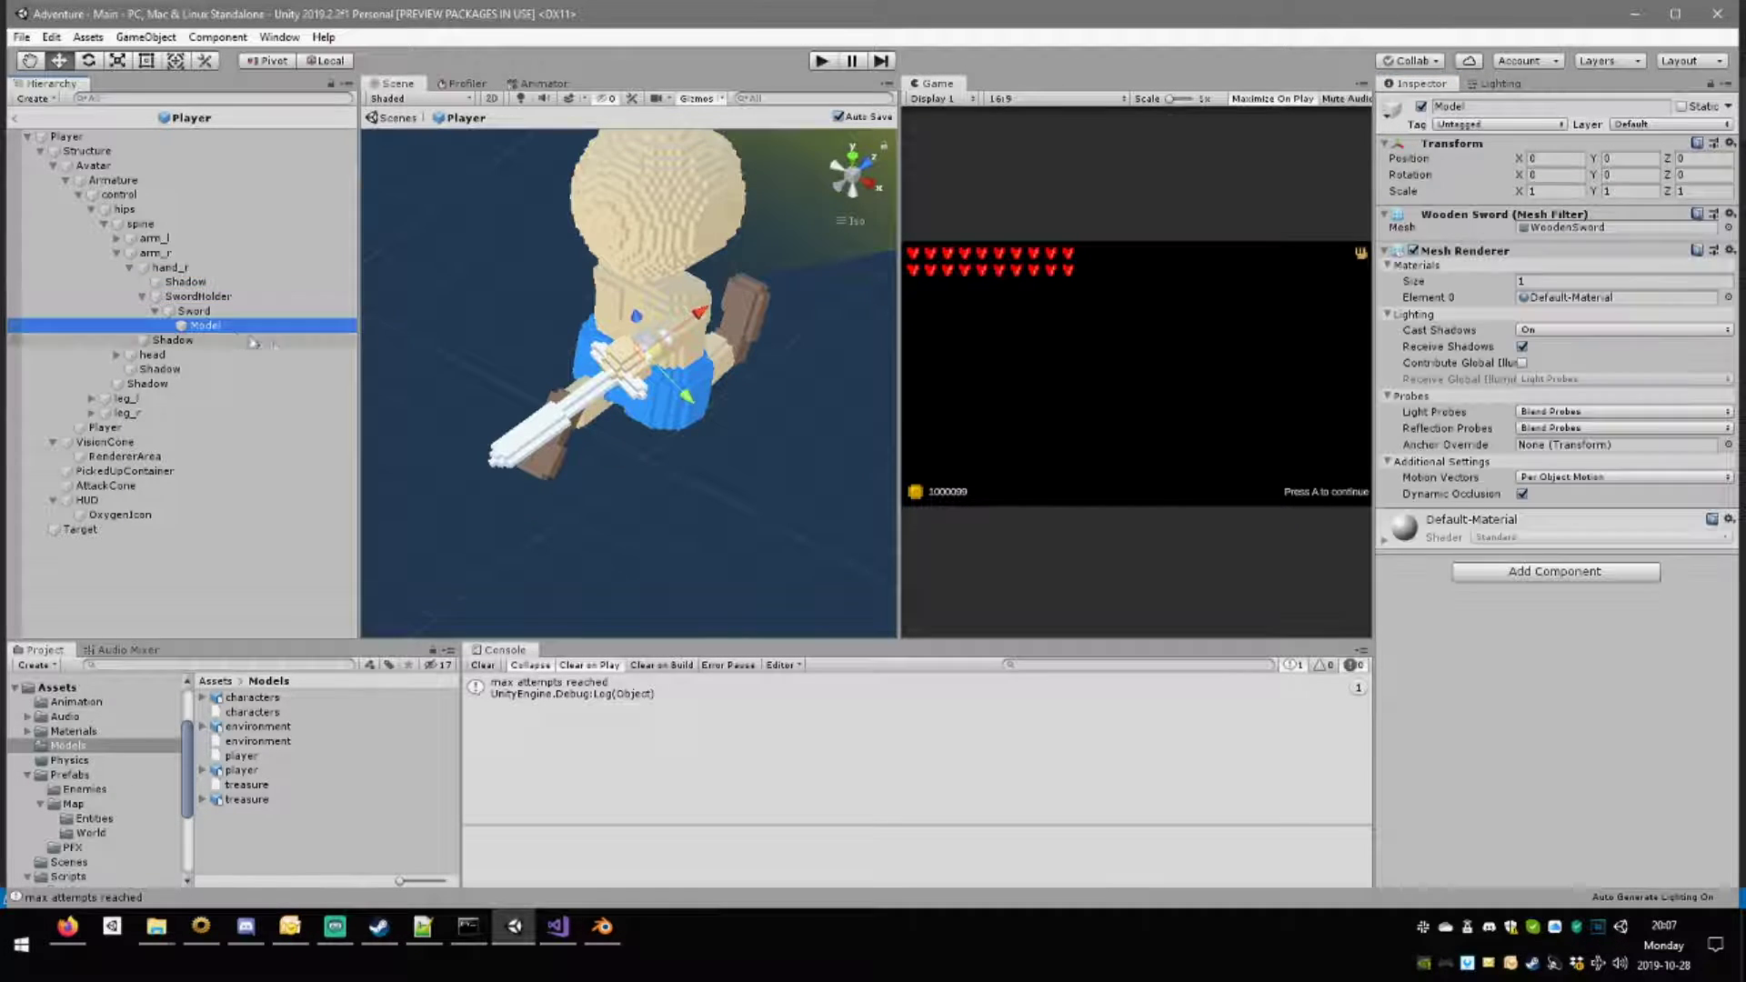
right_click_drag(710, 414, 482, 355)
scroll(787, 467, "up", 8)
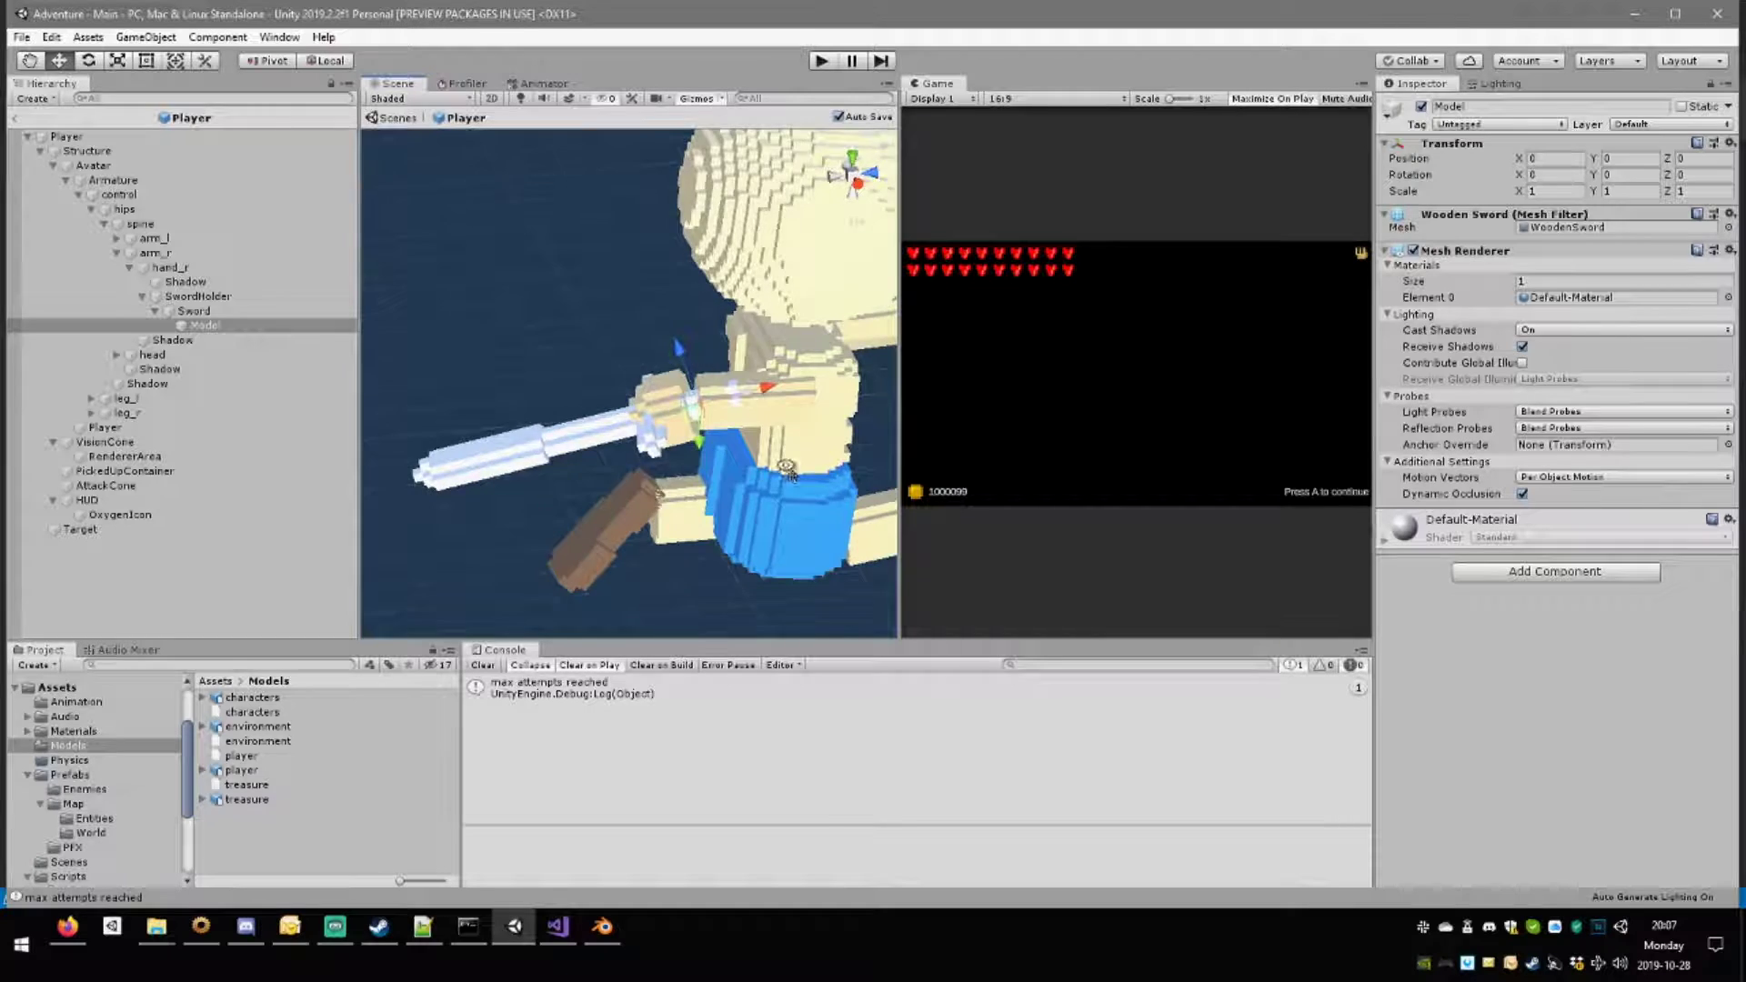
left_click_drag(787, 469, 782, 457, "alt")
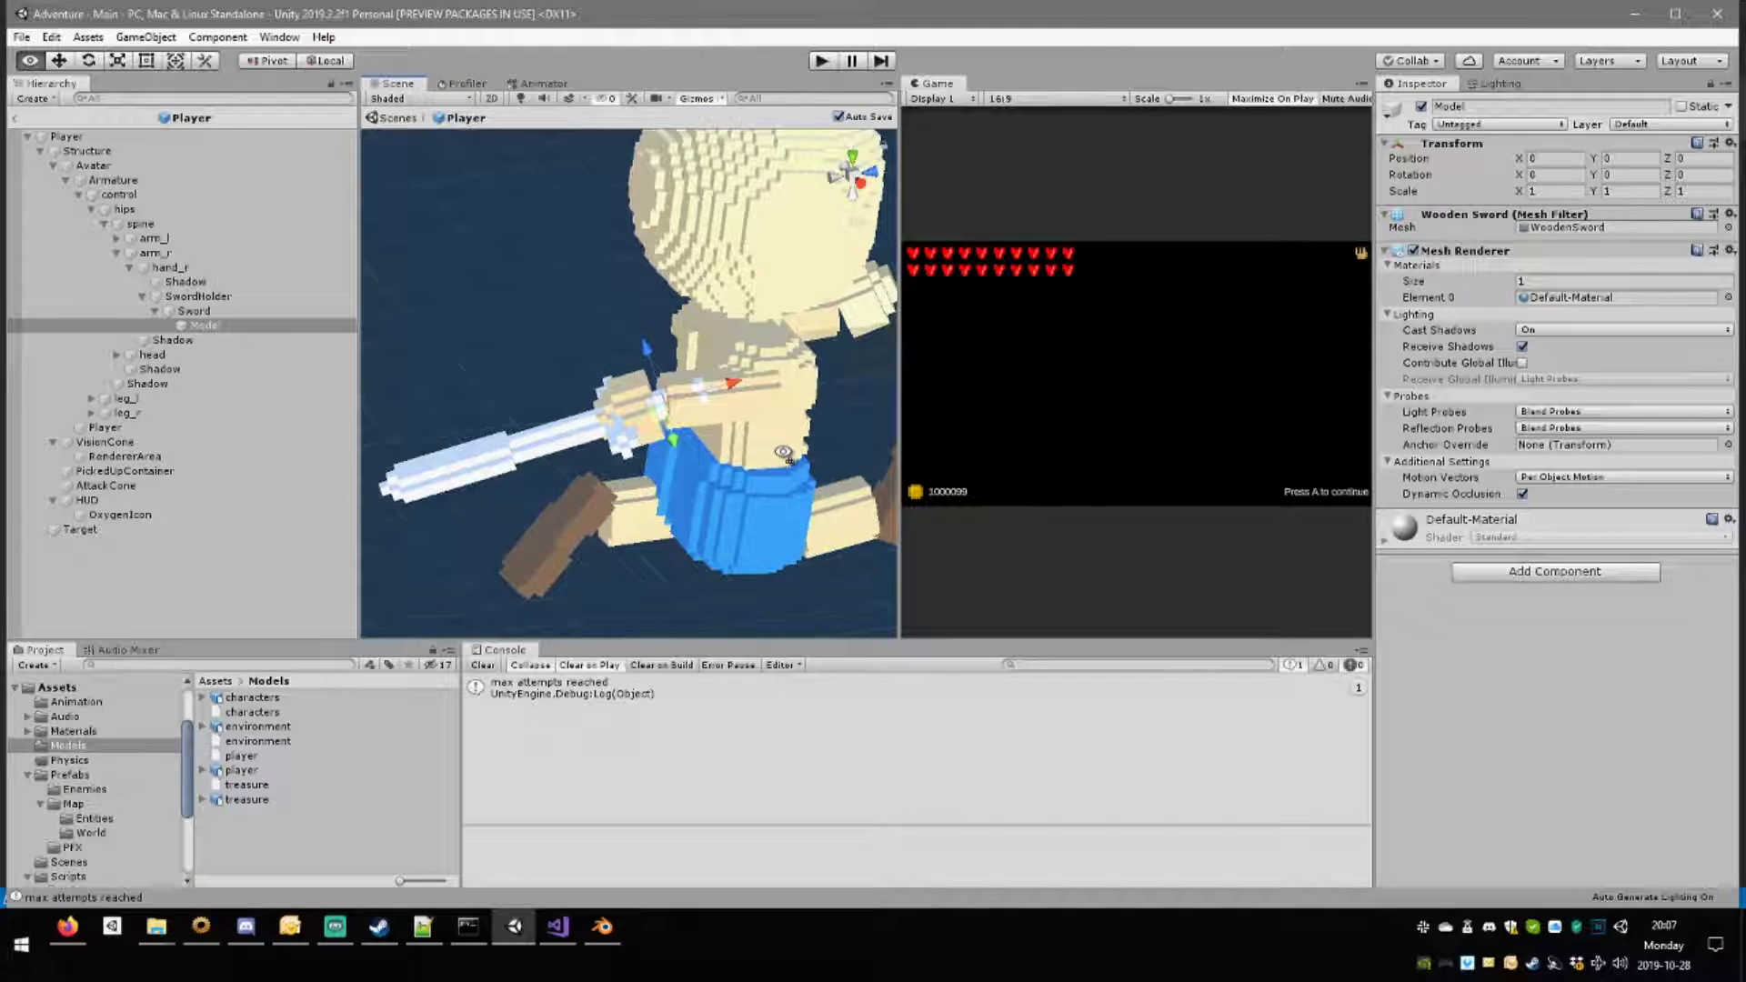
left_click(196, 313)
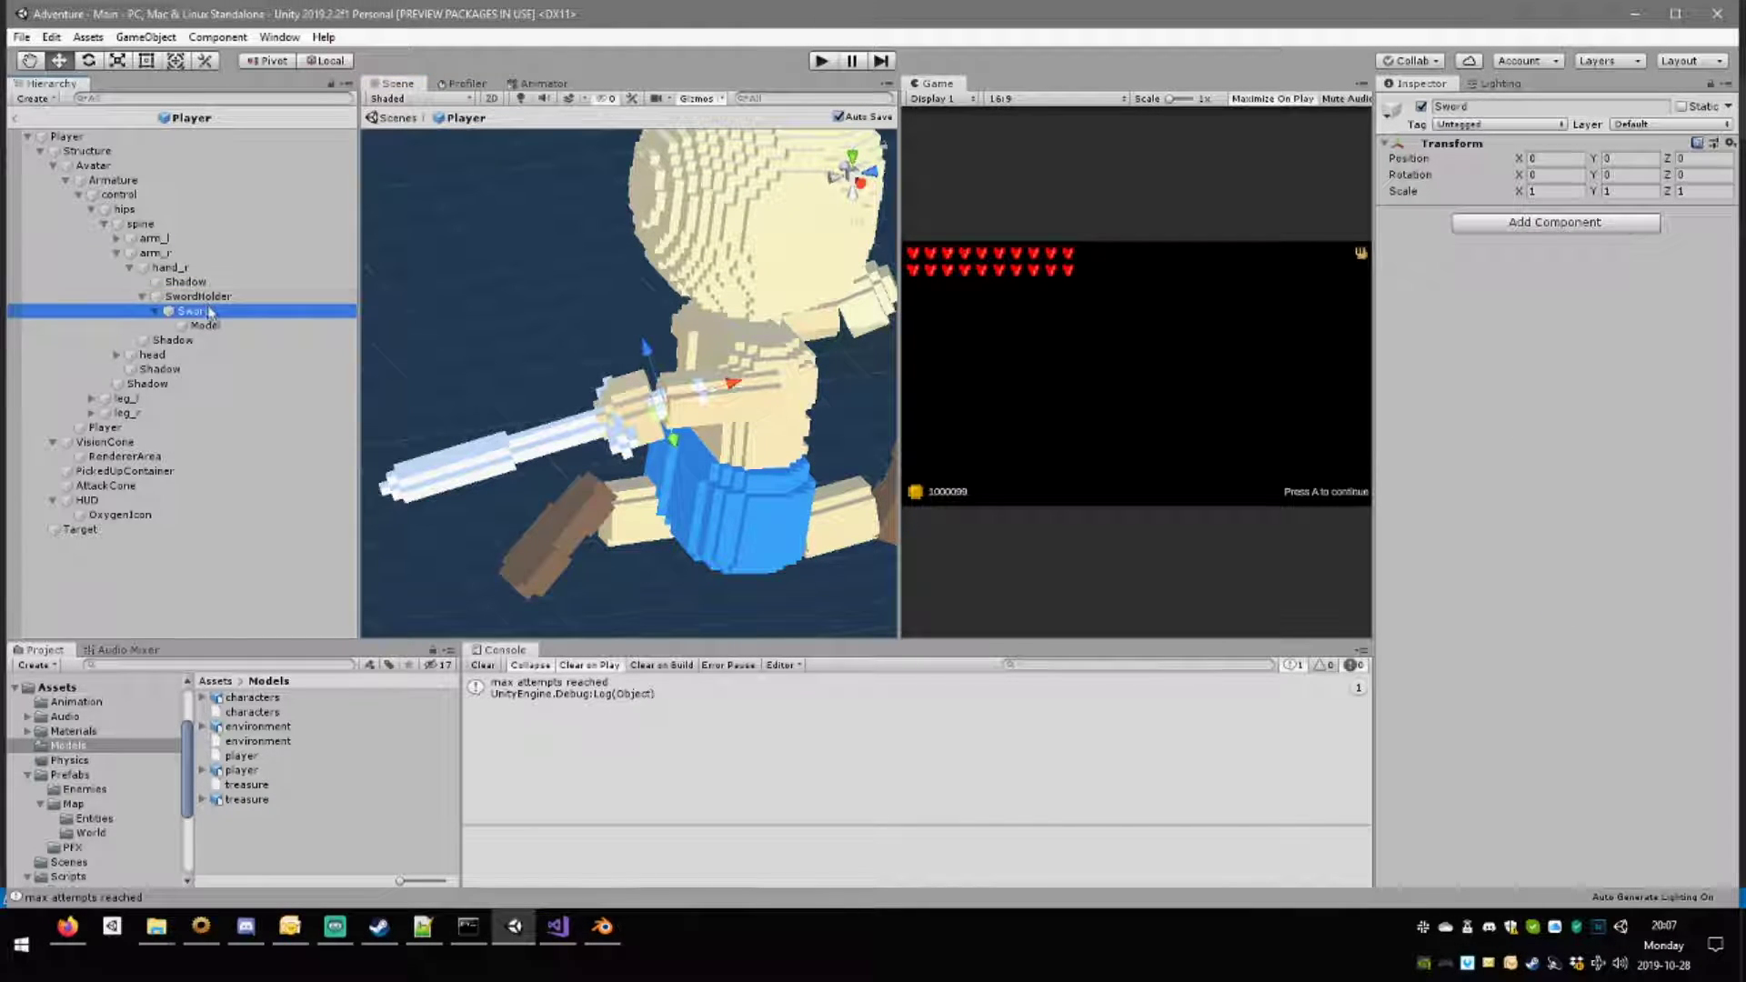
middle_click_drag(691, 494, 660, 413)
scroll(660, 413, "up", 6)
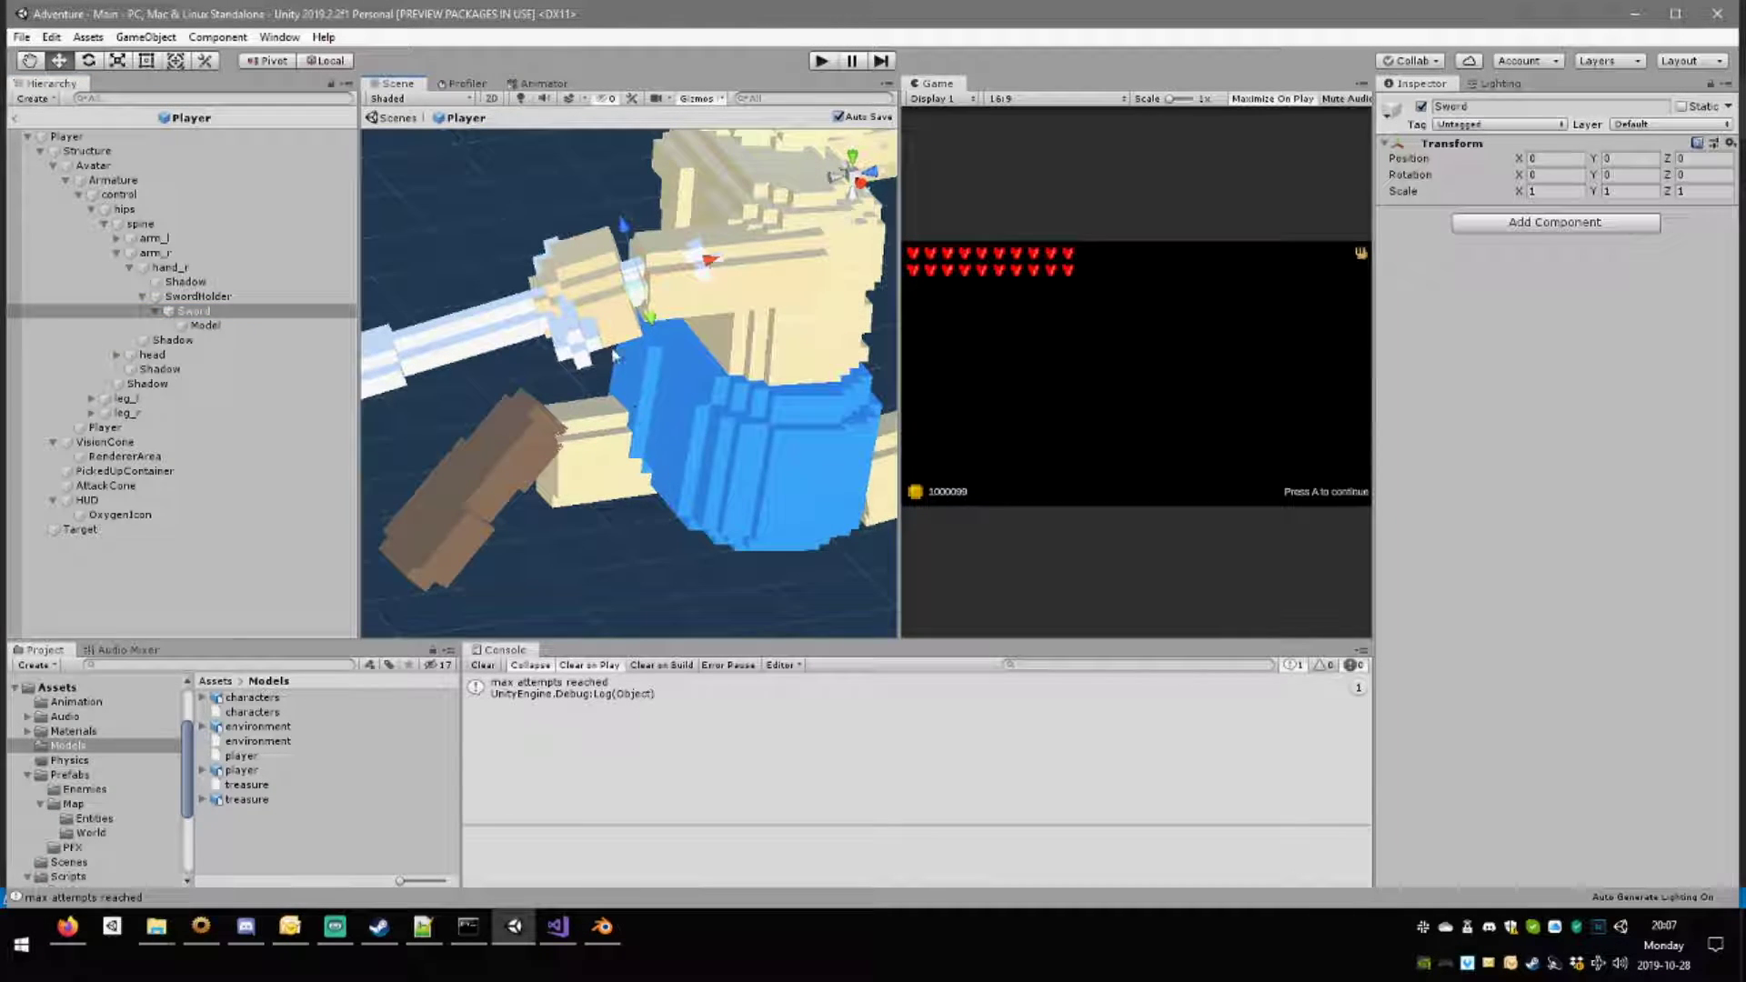
left_click(245, 267)
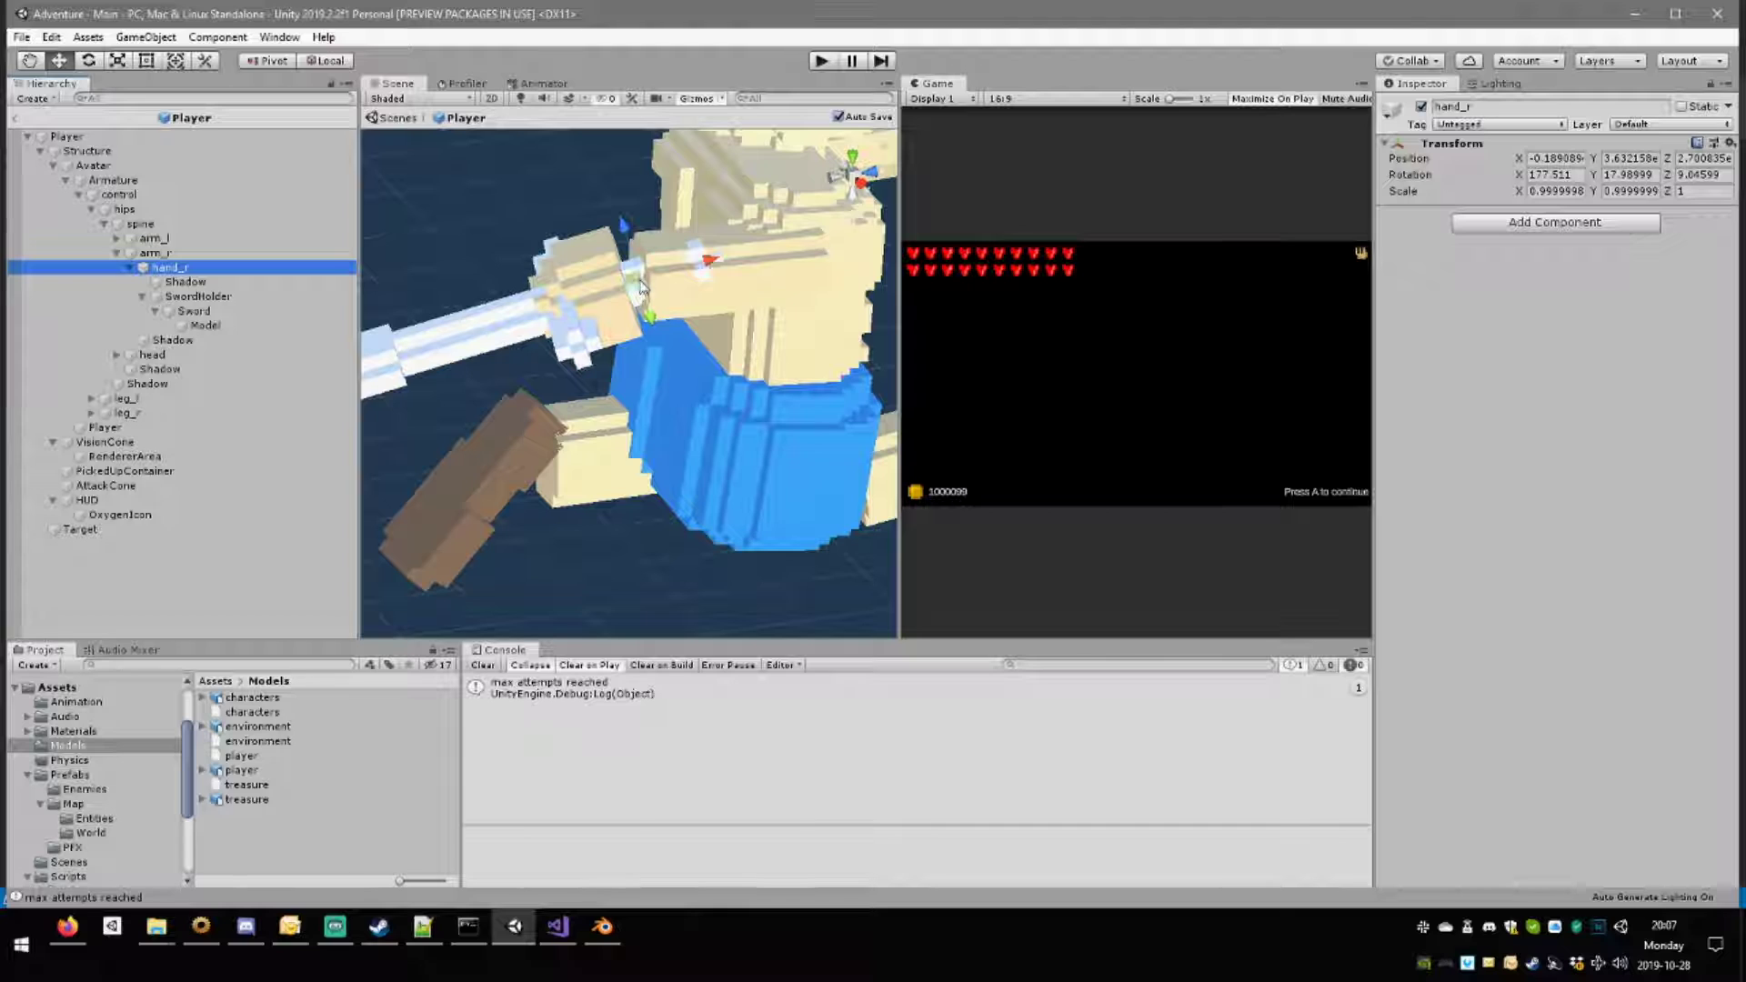
left_click(202, 299)
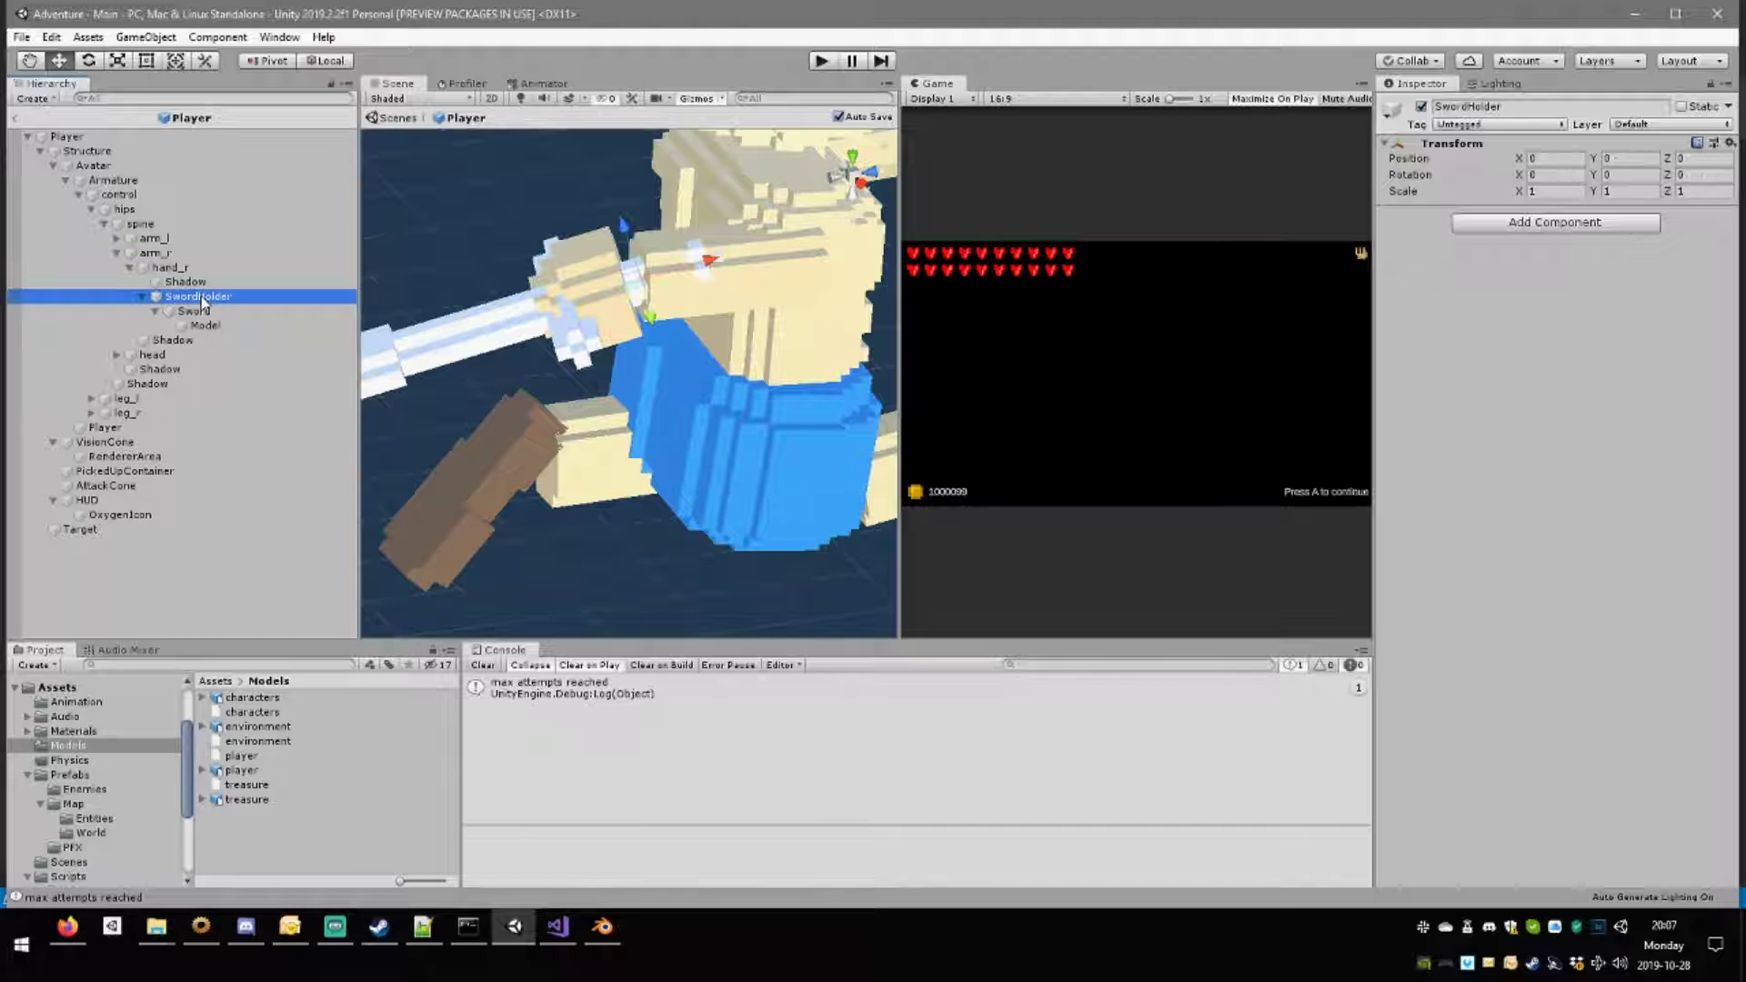
Move the SwordHolder so the grip sits inside the right hand, setting its X position to -0.05.
left_click_drag(711, 261, 651, 302)
left_click(1549, 160)
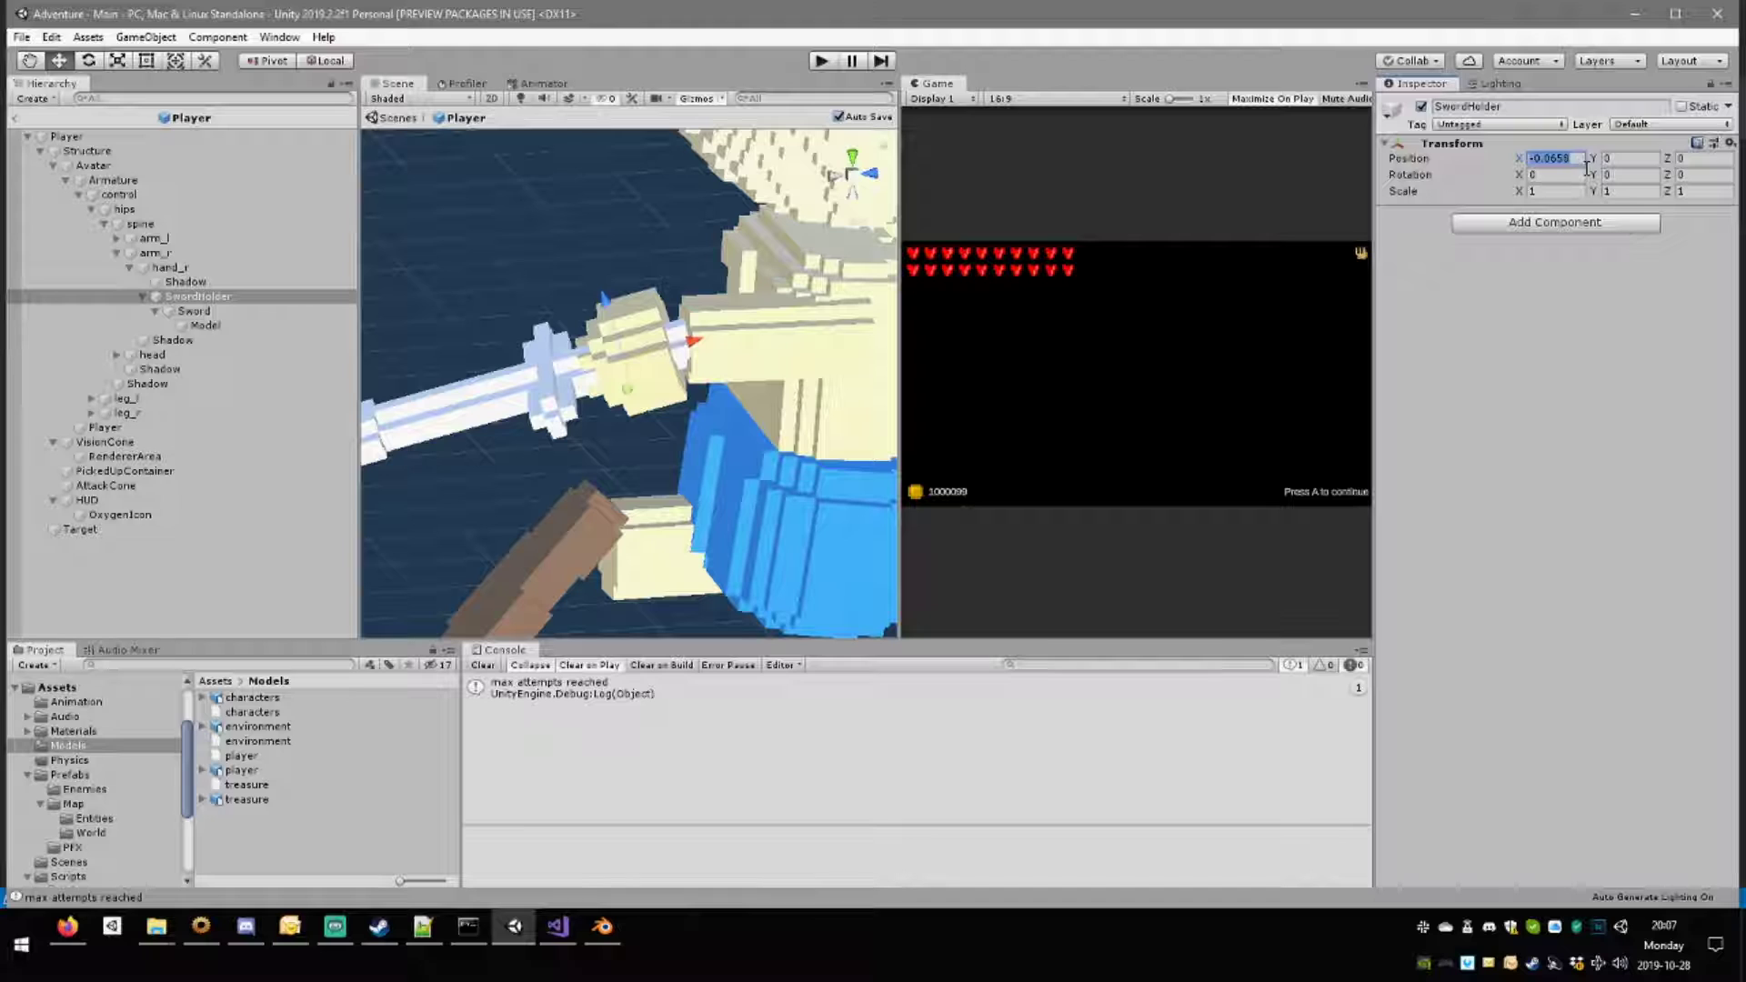
type("-0.07")
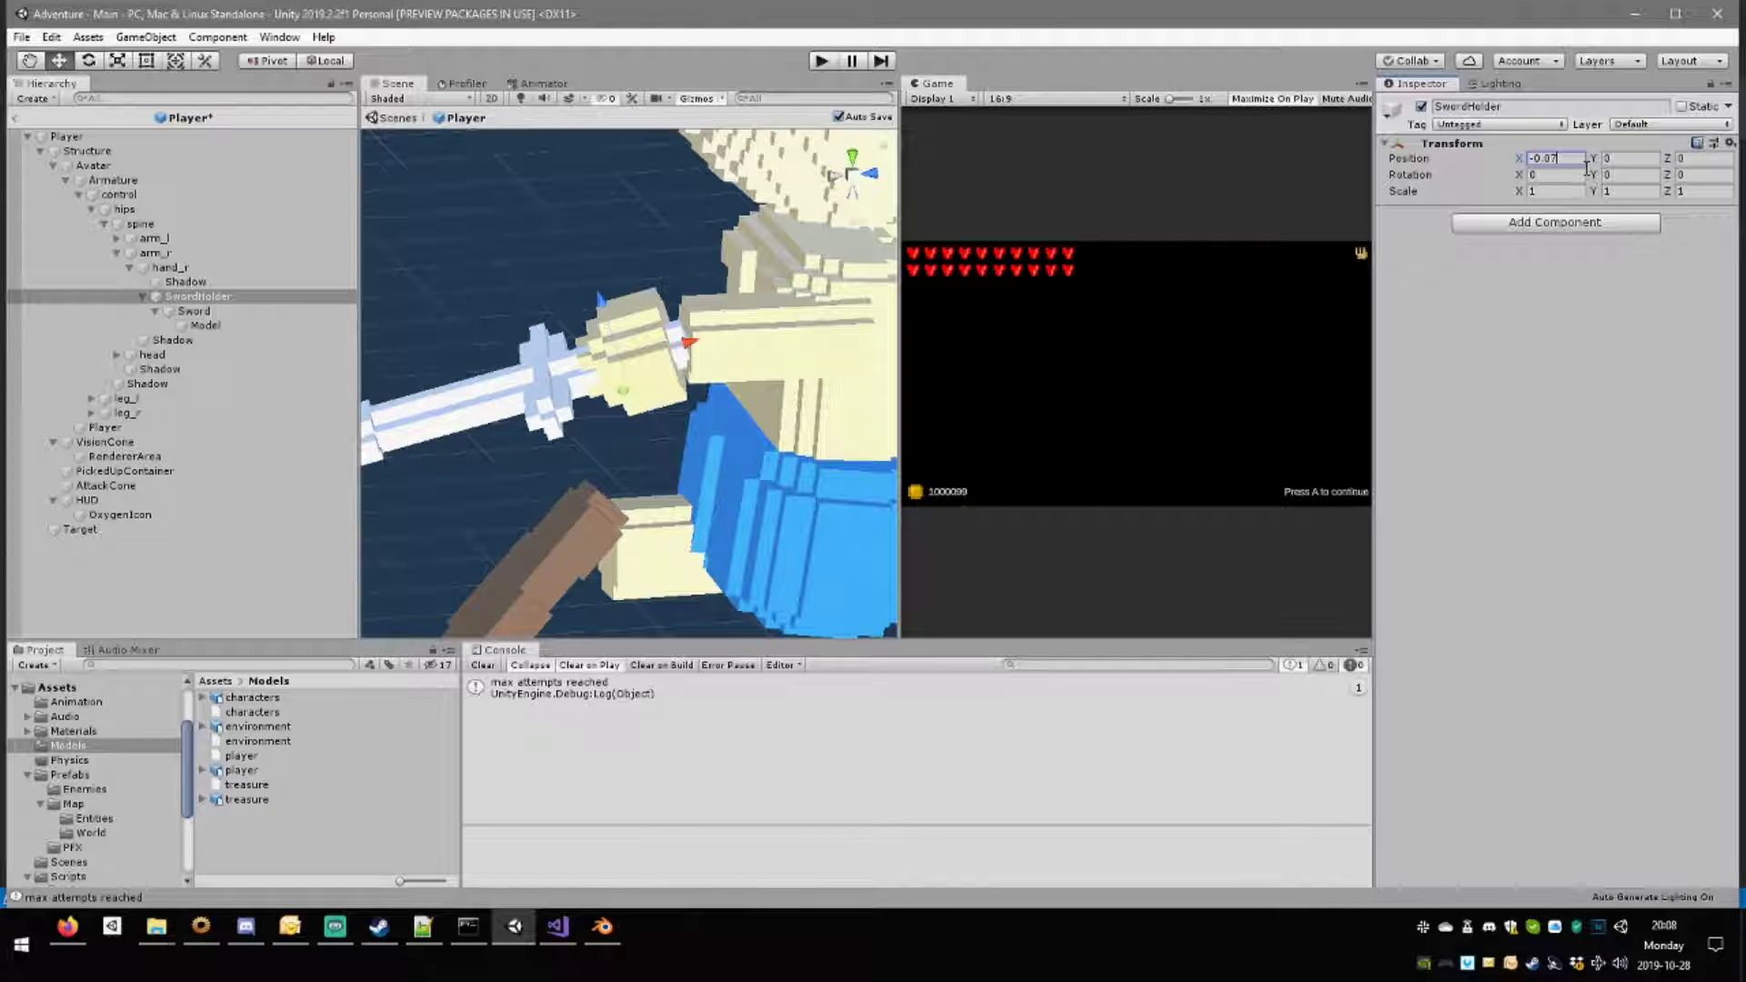
key("BackSpace")
type("6")
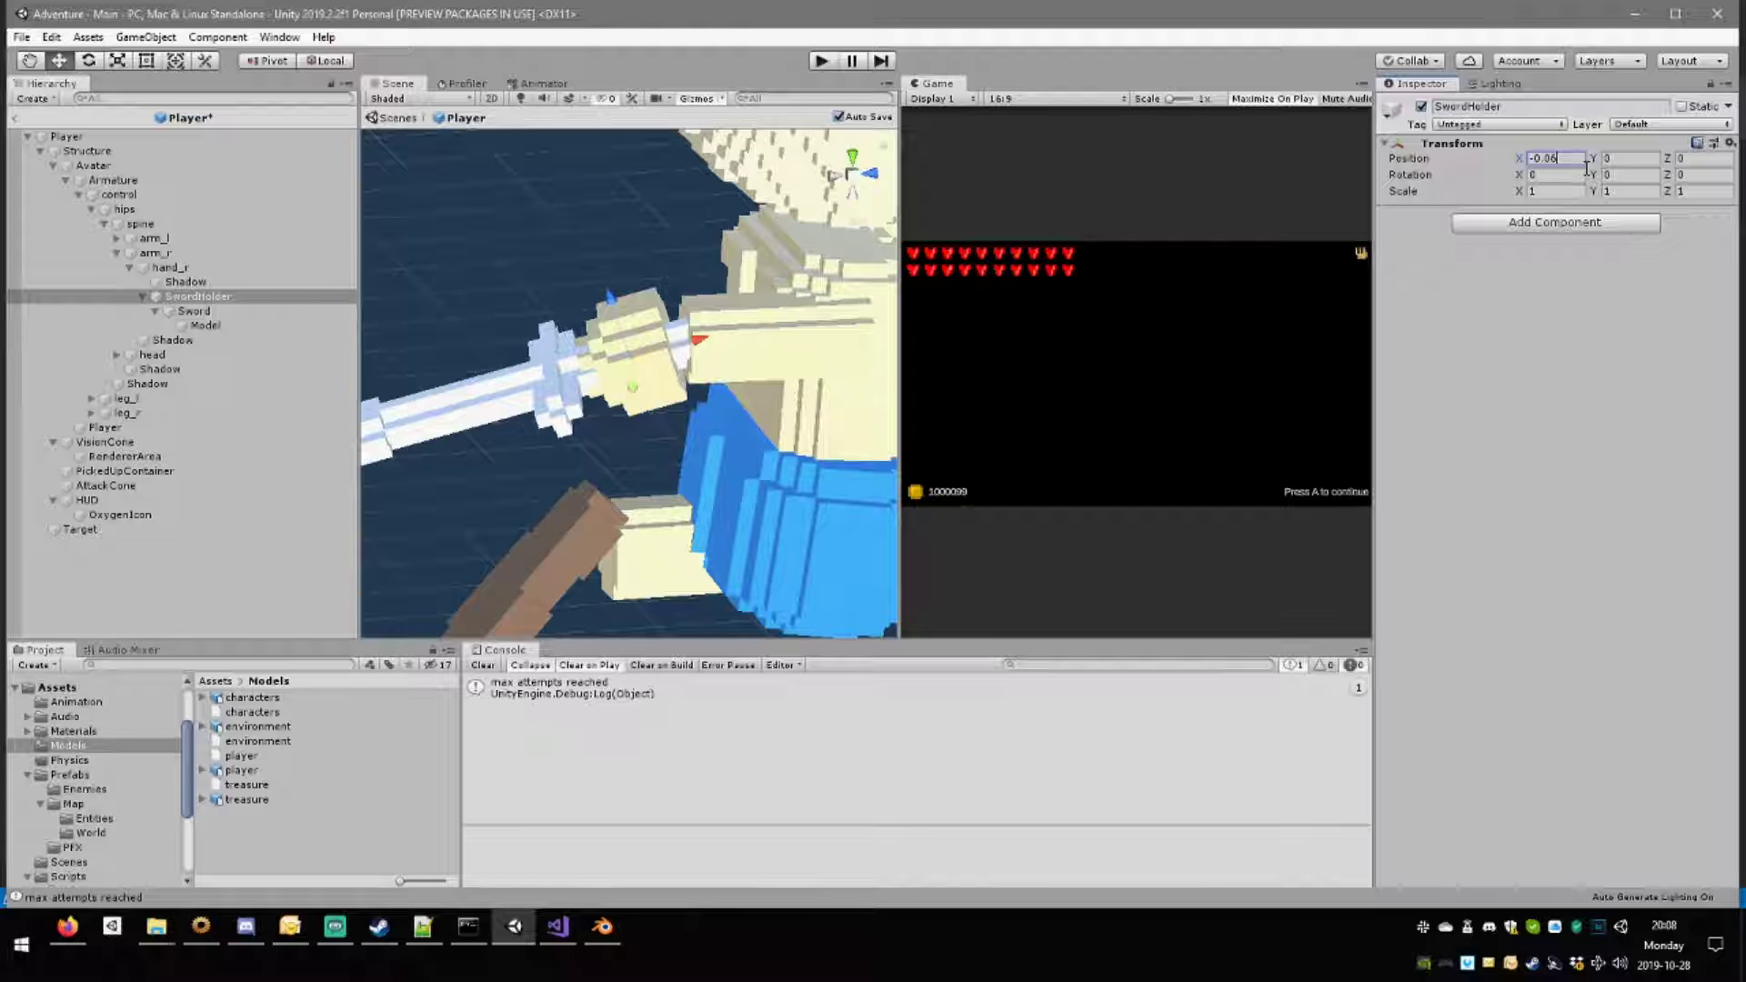
key("BackSpace")
type("5")
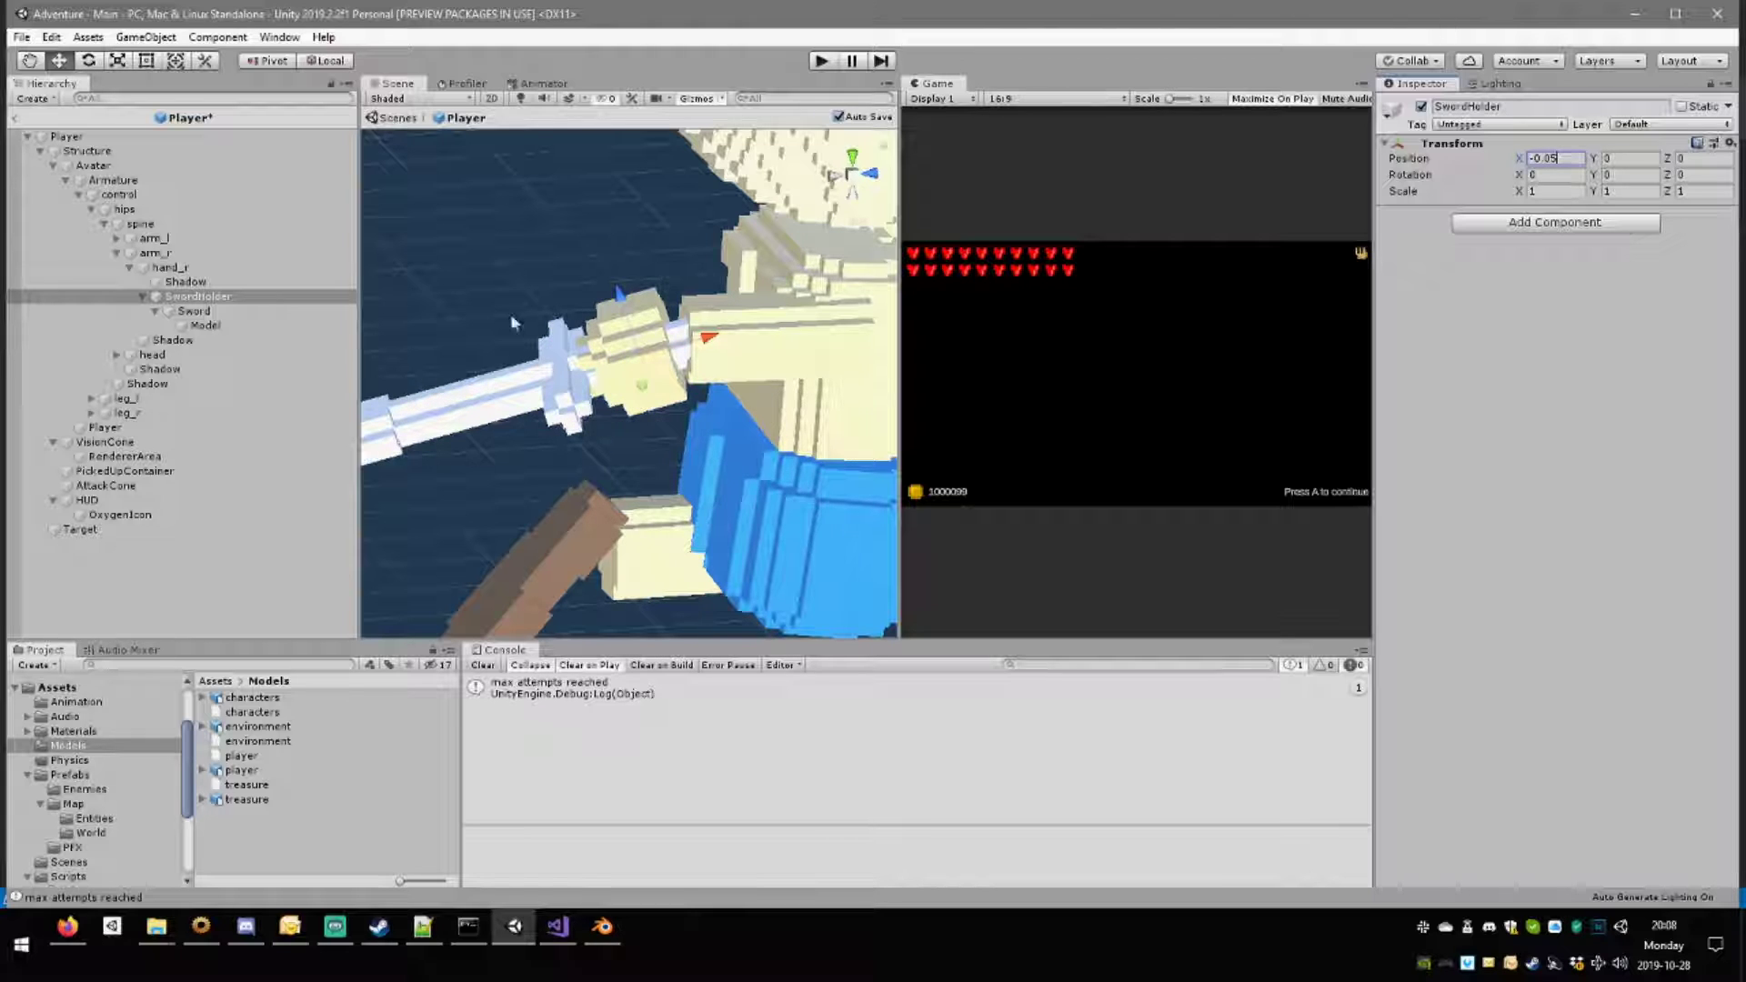
Rotate the SwordHolder around its Y axis and set its Y rotation to 270.
left_click_drag(455, 352, 731, 369, "alt")
right_click_drag(731, 369, 710, 412, "alt")
left_click_drag(709, 411, 703, 326, "alt")
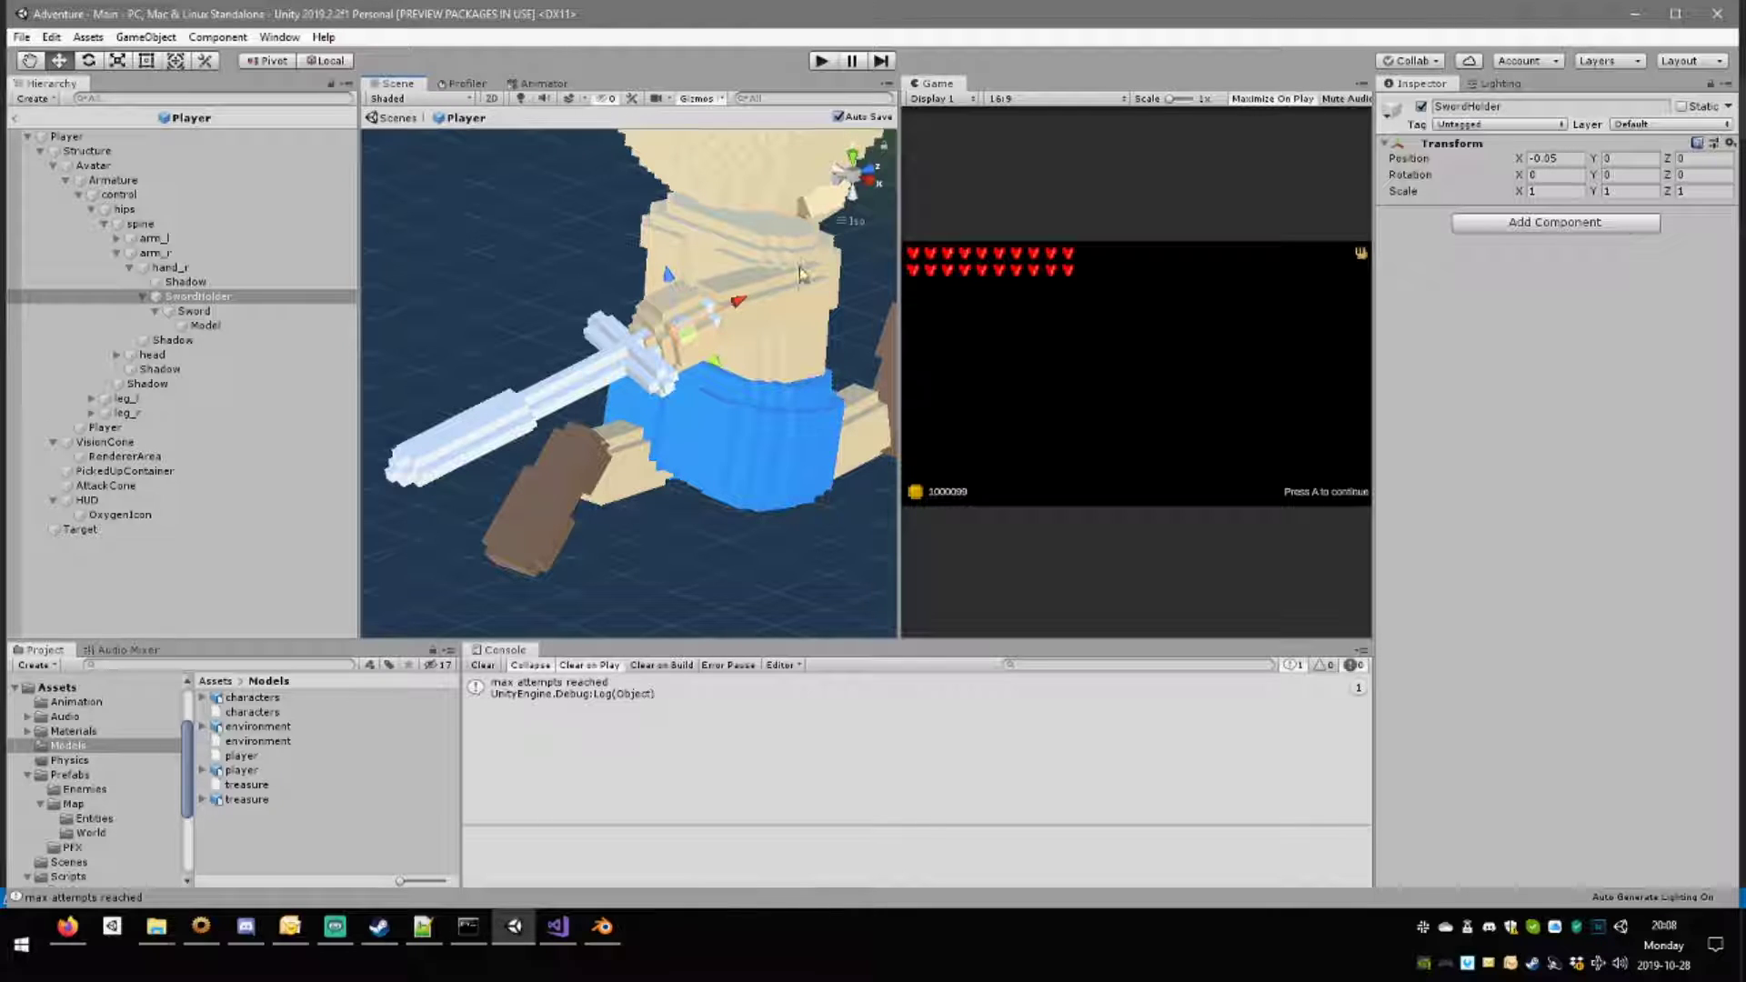
left_click_drag(525, 393, 638, 325, "alt")
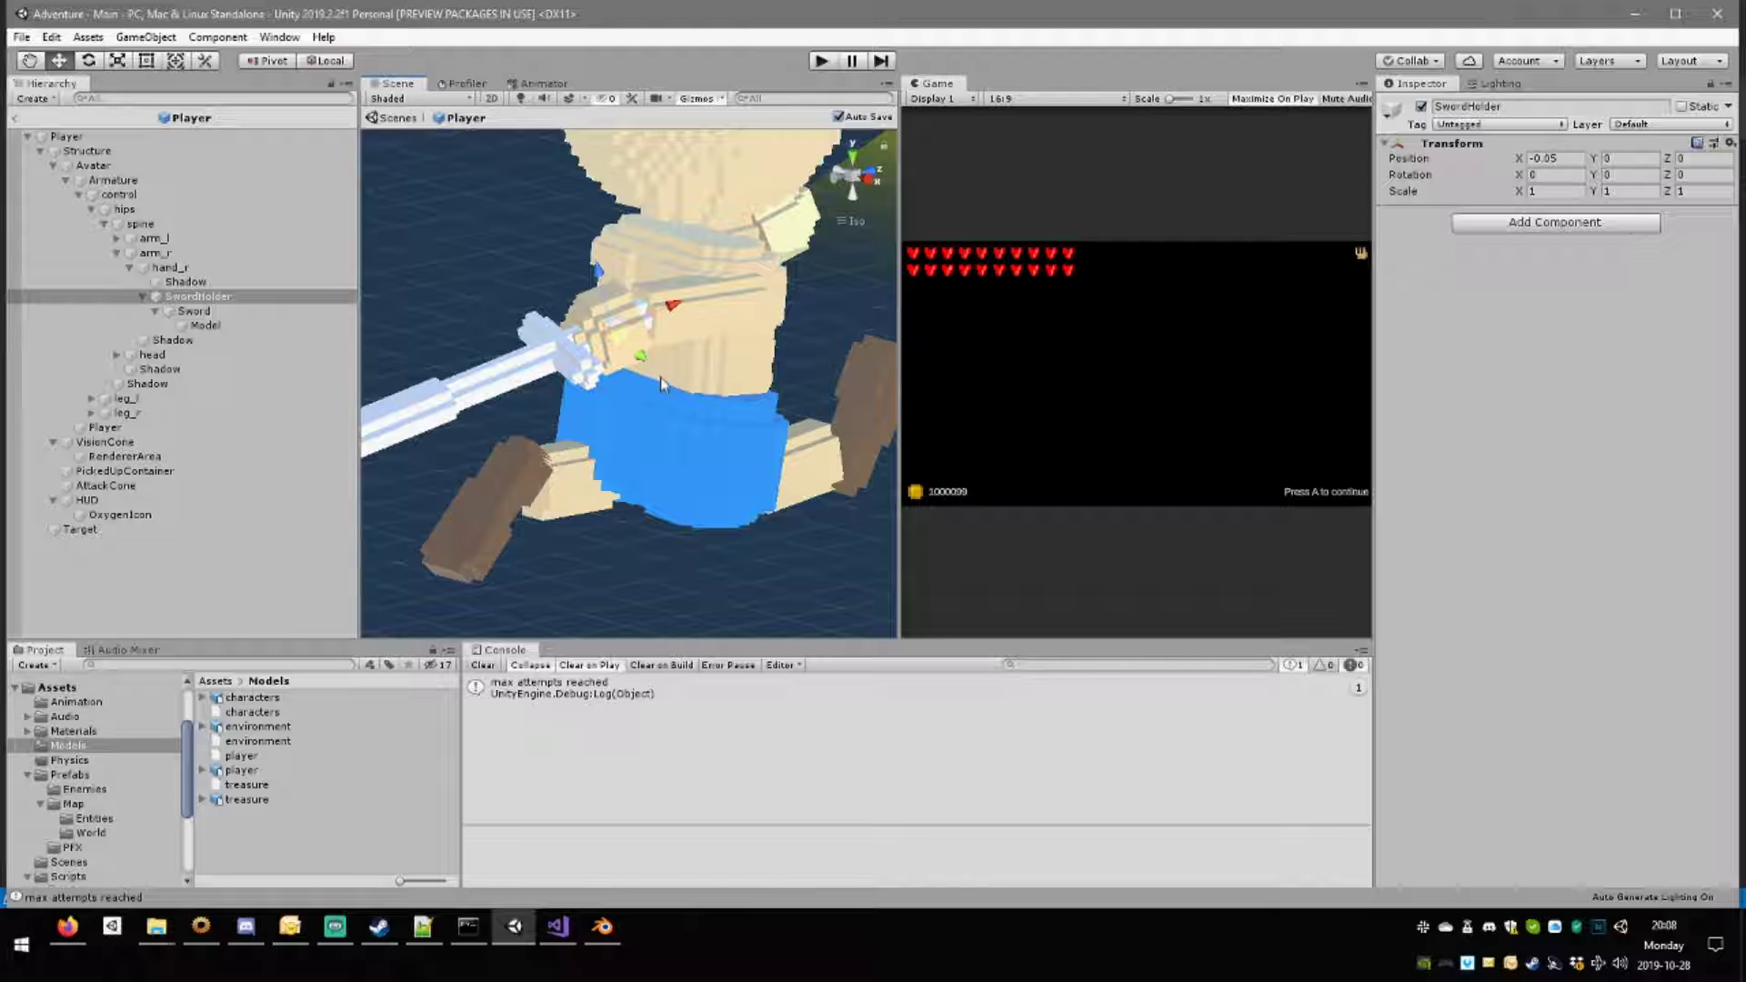
key("e")
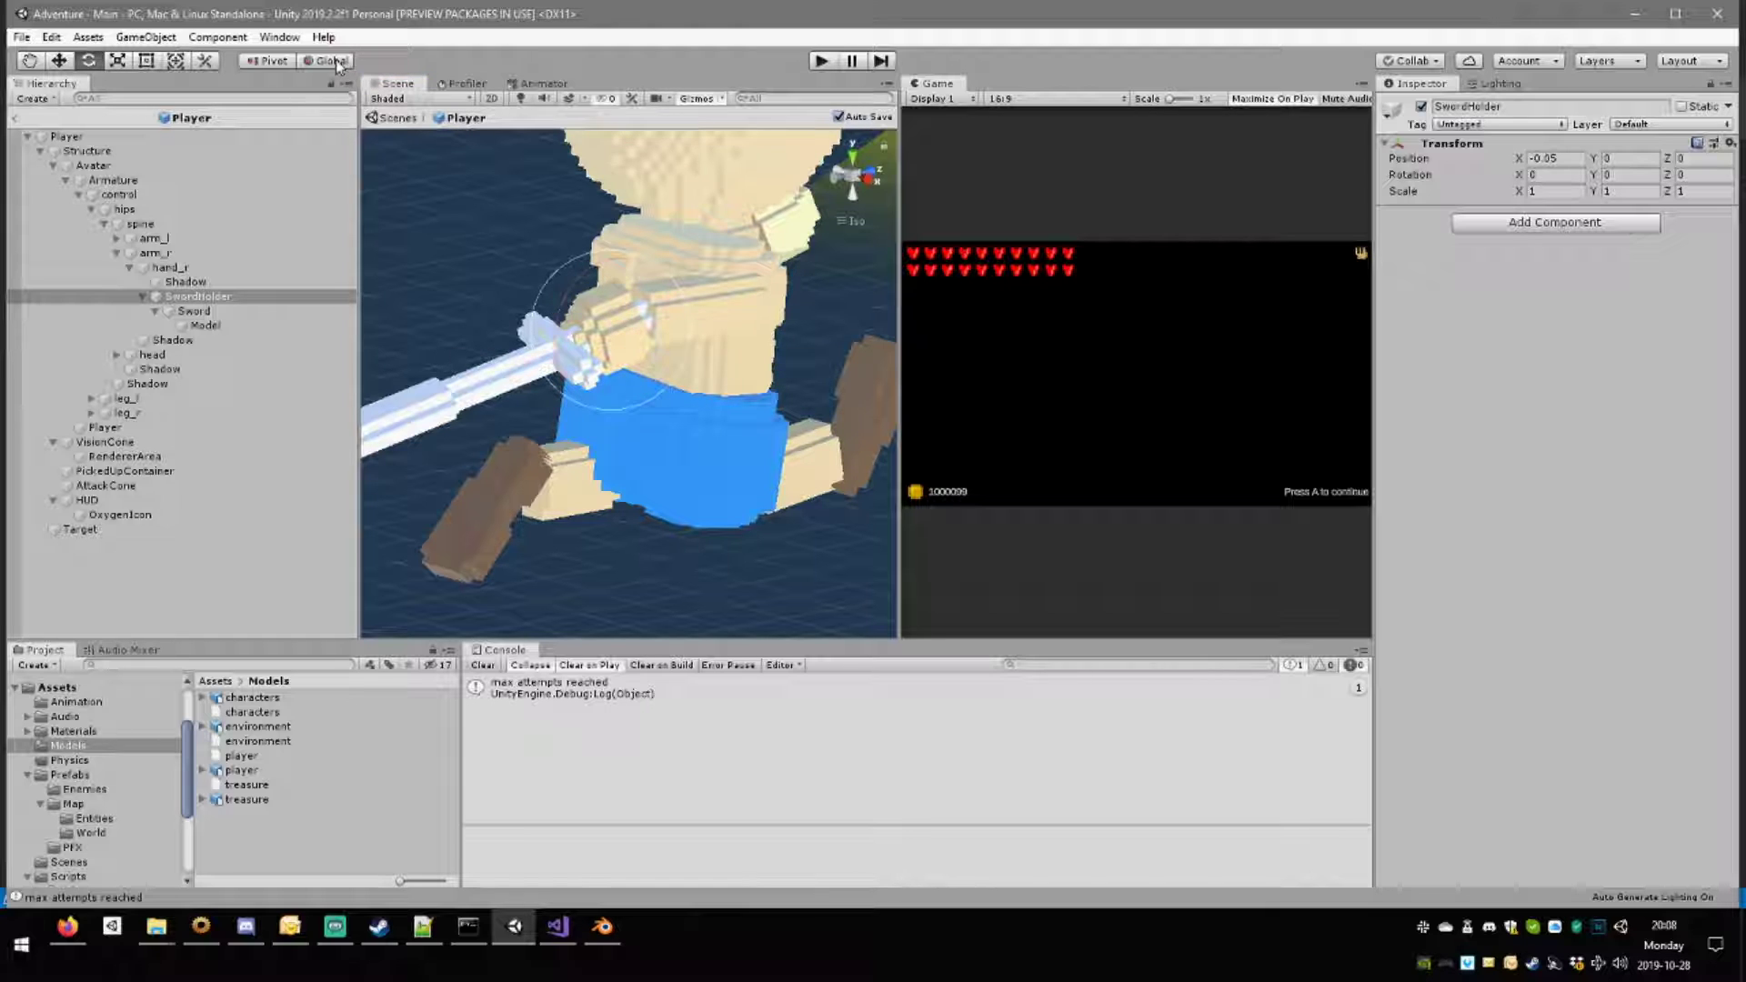
right_click_drag(582, 300, 680, 342)
left_click_drag(678, 342, 507, 225)
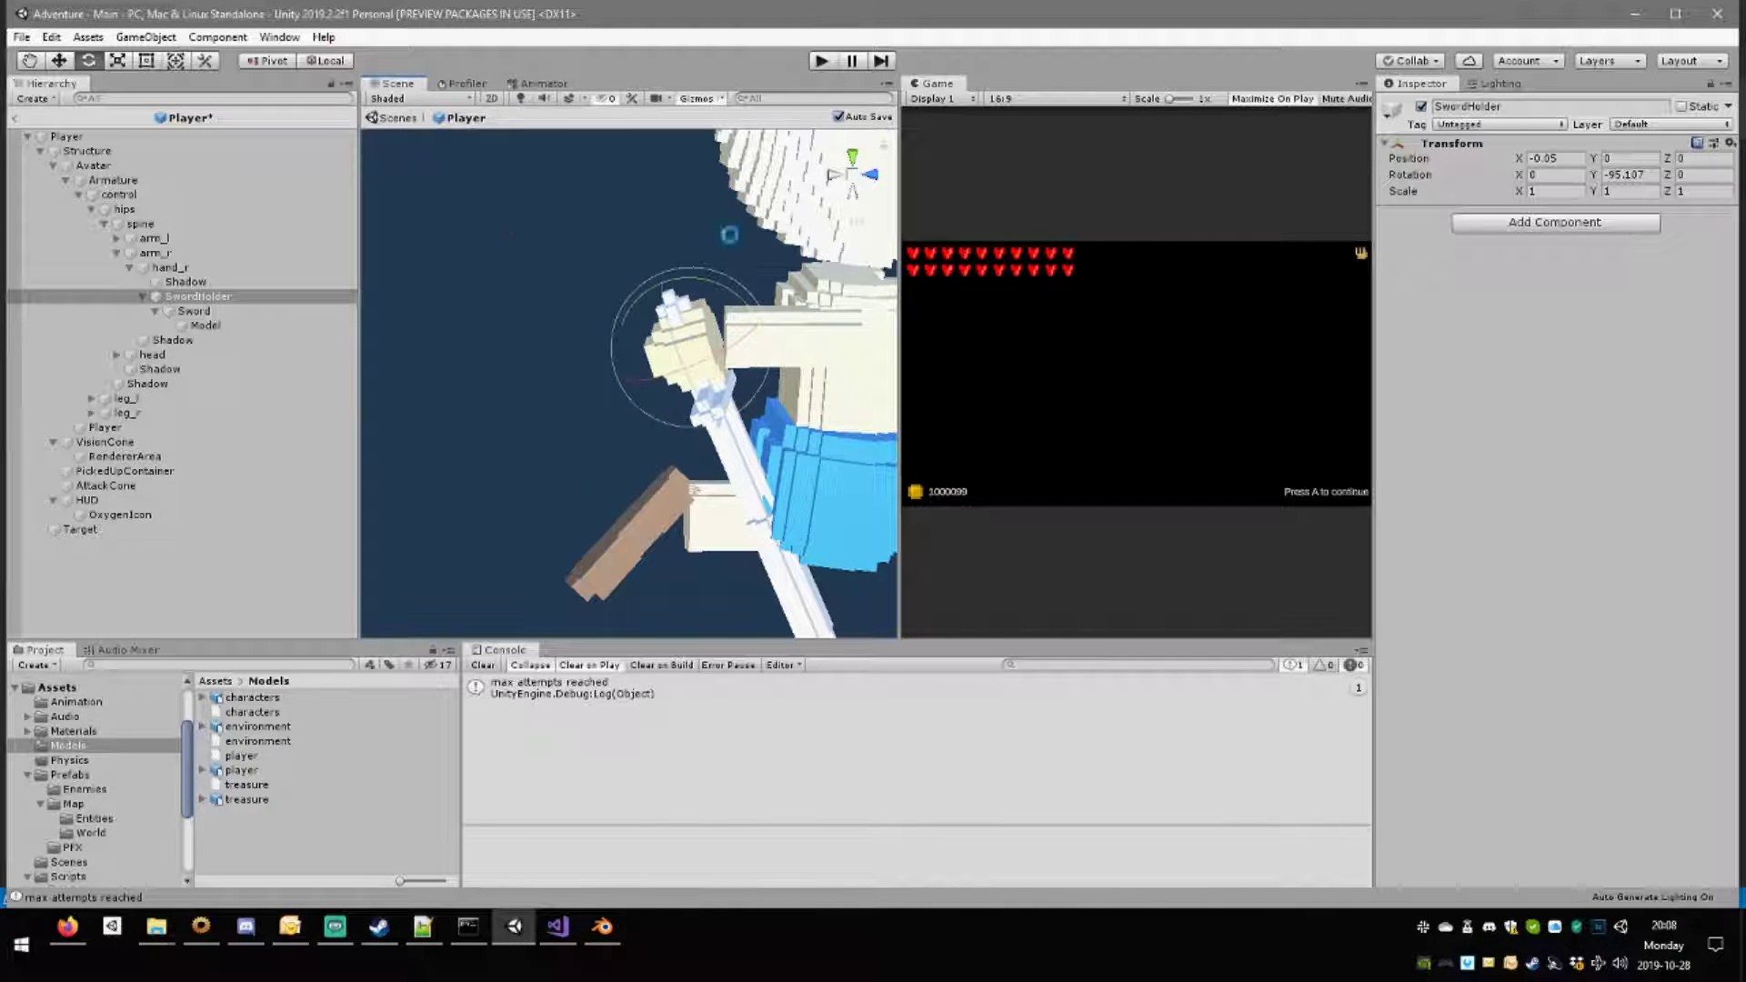
left_click(1622, 177)
type("270")
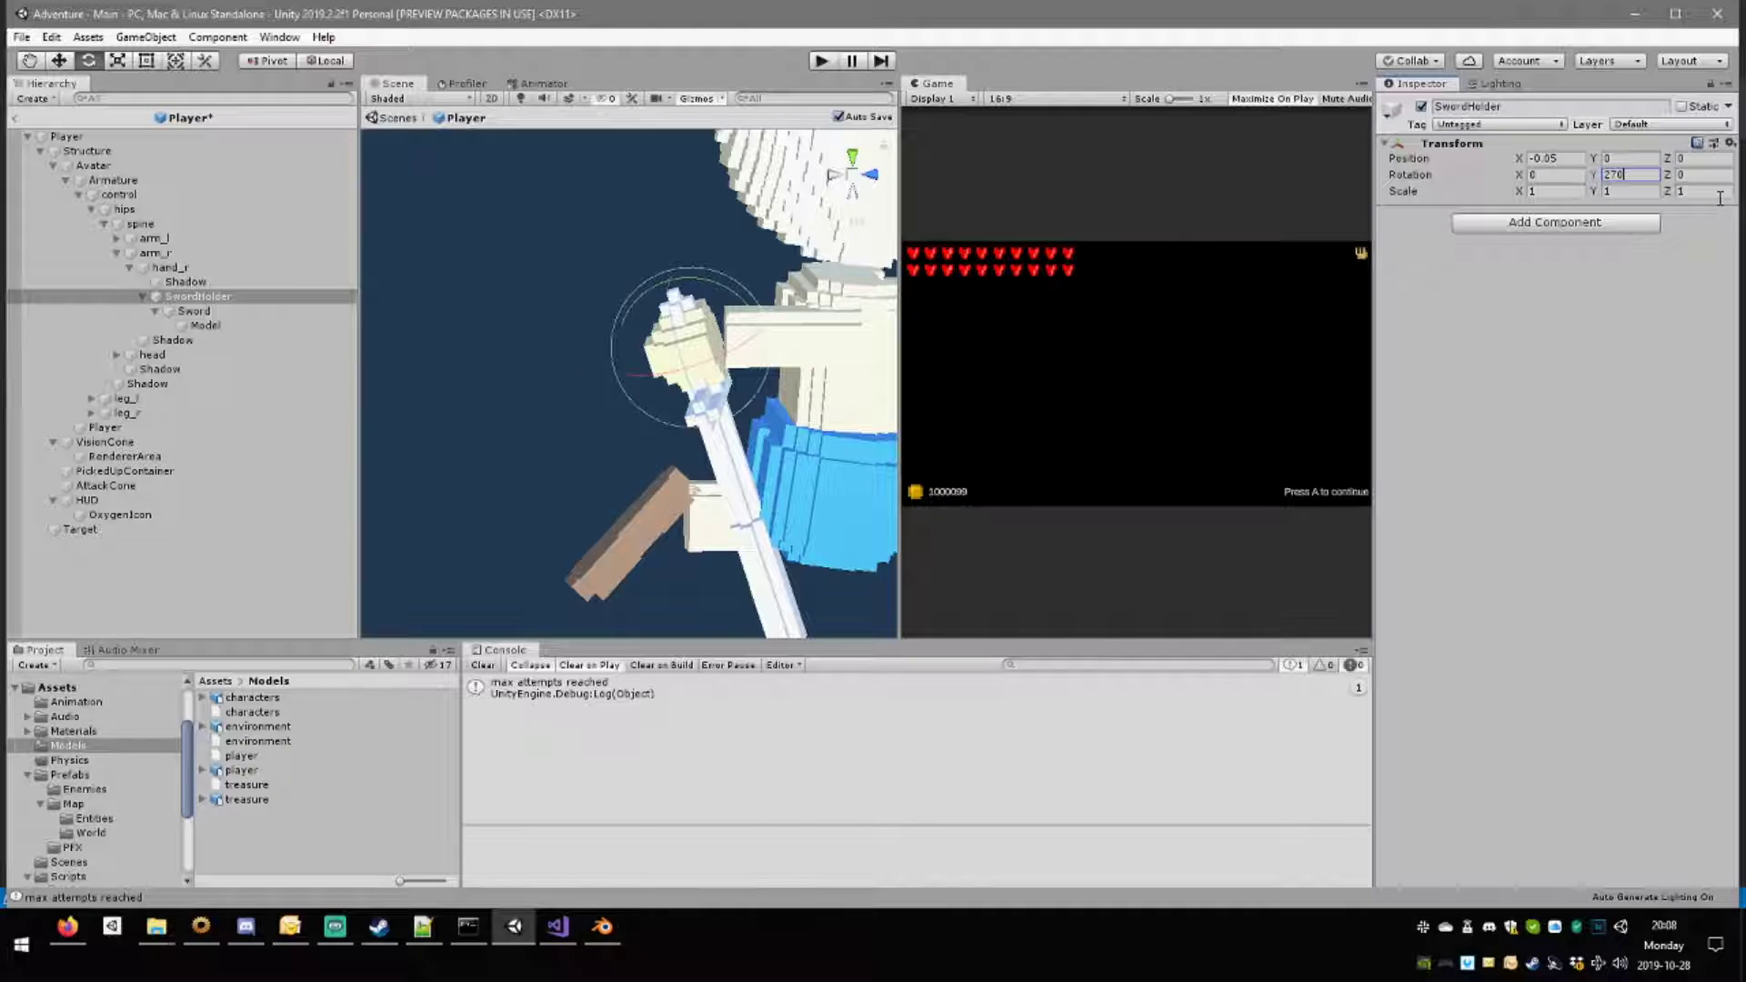
Set the SwordHolder's X rotation to 90 so the sword's crossguard turns in the hand.
left_click_drag(634, 376, 366, 368, "alt")
left_click(1555, 175)
type("90")
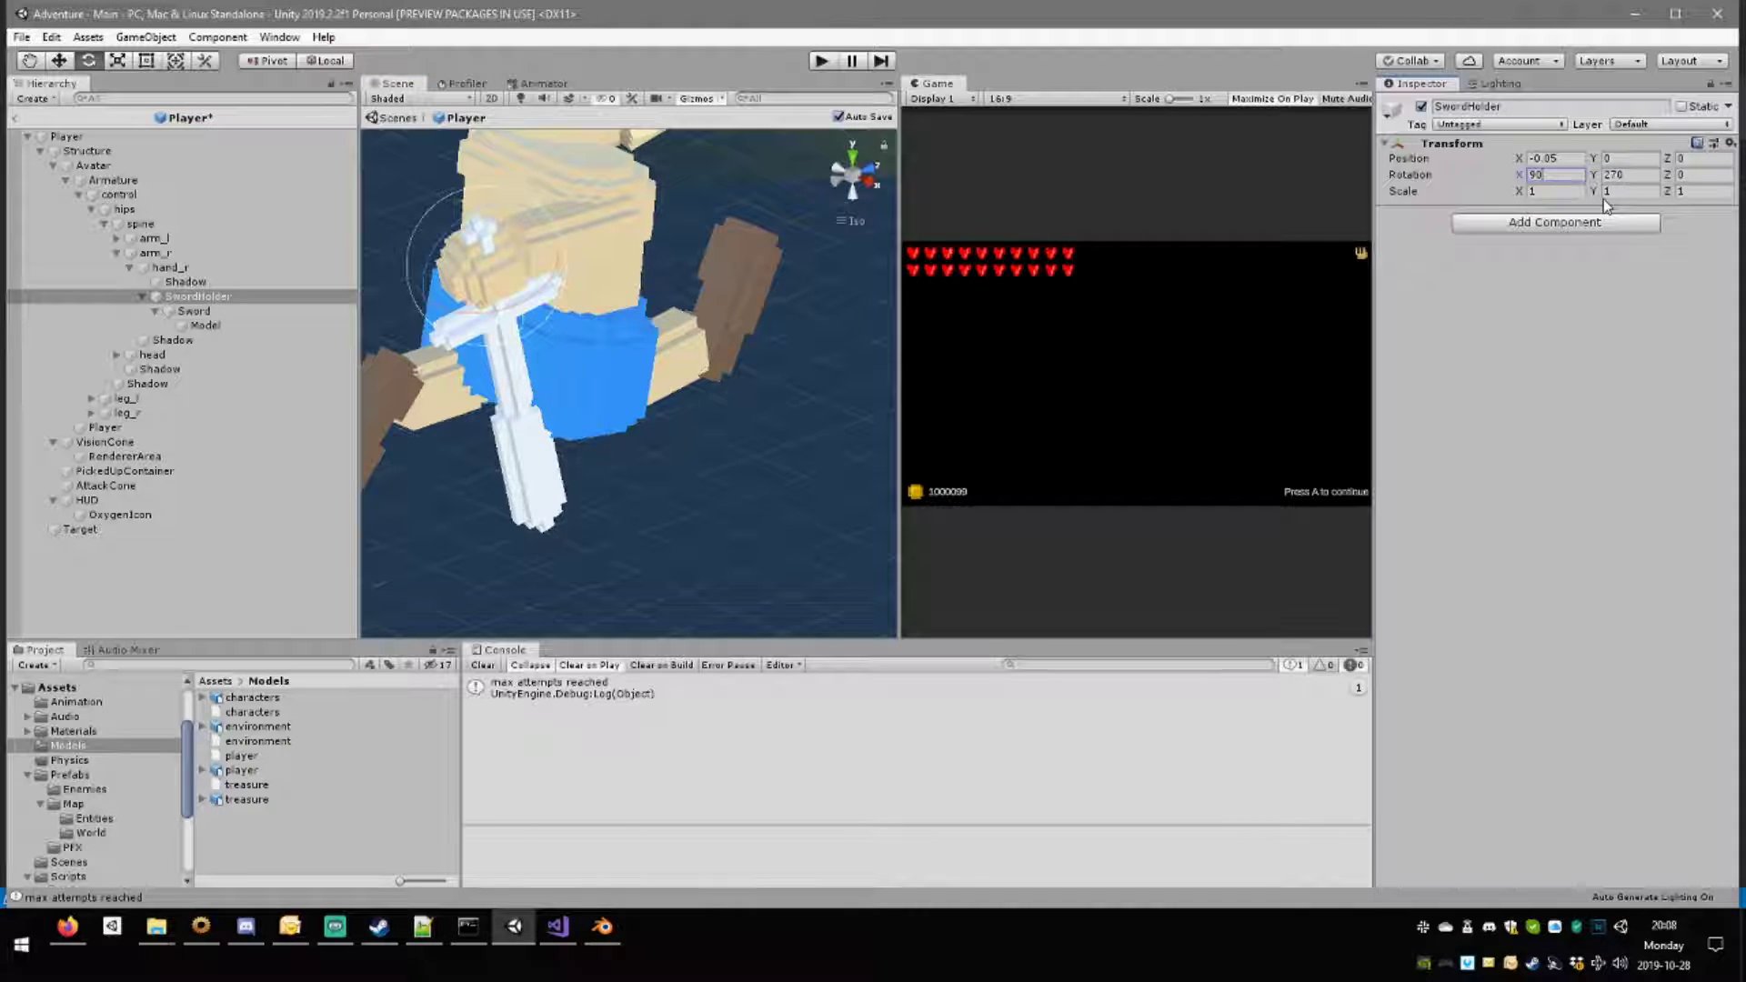
left_click_drag(559, 318, 481, 303, "alt")
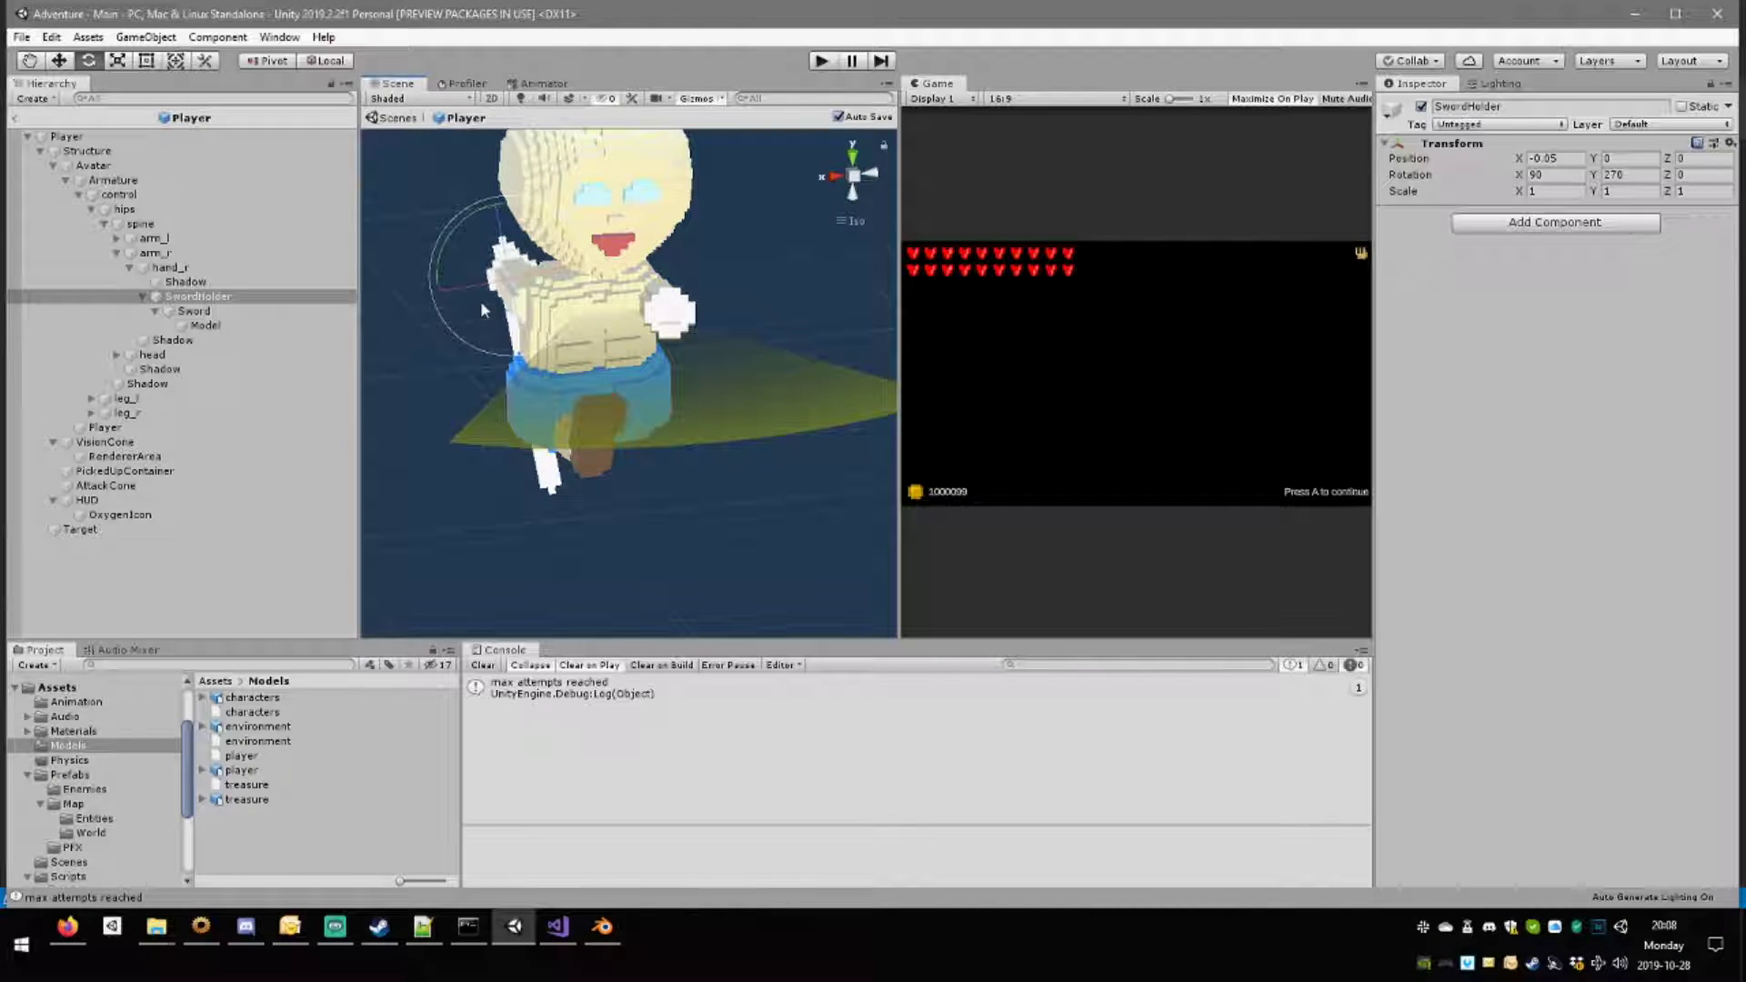
Nudge the SwordHolder in the right hand to a Y position of about -0.008.
middle_click_drag(641, 292, 739, 376)
left_click_drag(738, 379, 900, 161, "alt")
scroll(537, 400, "up", 7)
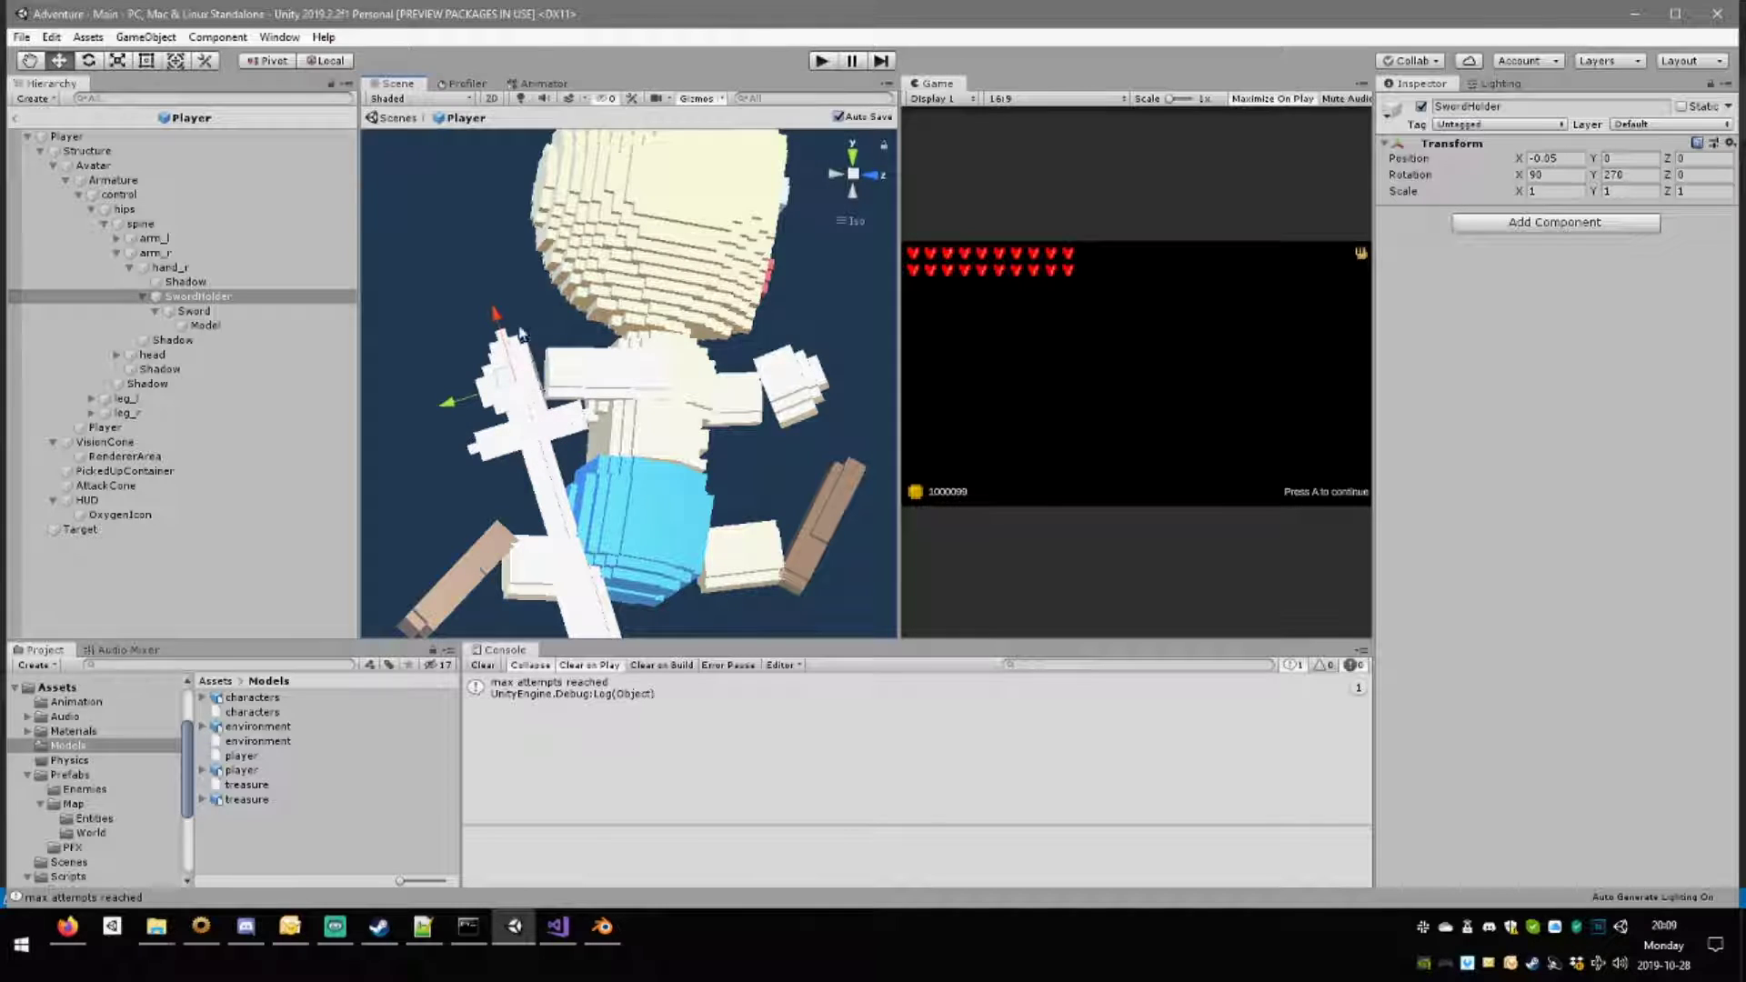
left_click_drag(524, 335, 629, 218, "alt")
left_click_drag(724, 257, 1008, 416, "alt")
left_click_drag(748, 298, 751, 298)
left_click_drag(751, 298, 179, 487, "alt")
left_click_drag(491, 443, 416, 386, "alt")
Shift the SwordHolder slightly along its Y axis to about -0.0073, judging it by the fingers near the crossguard.
scroll(416, 386, "down", 6)
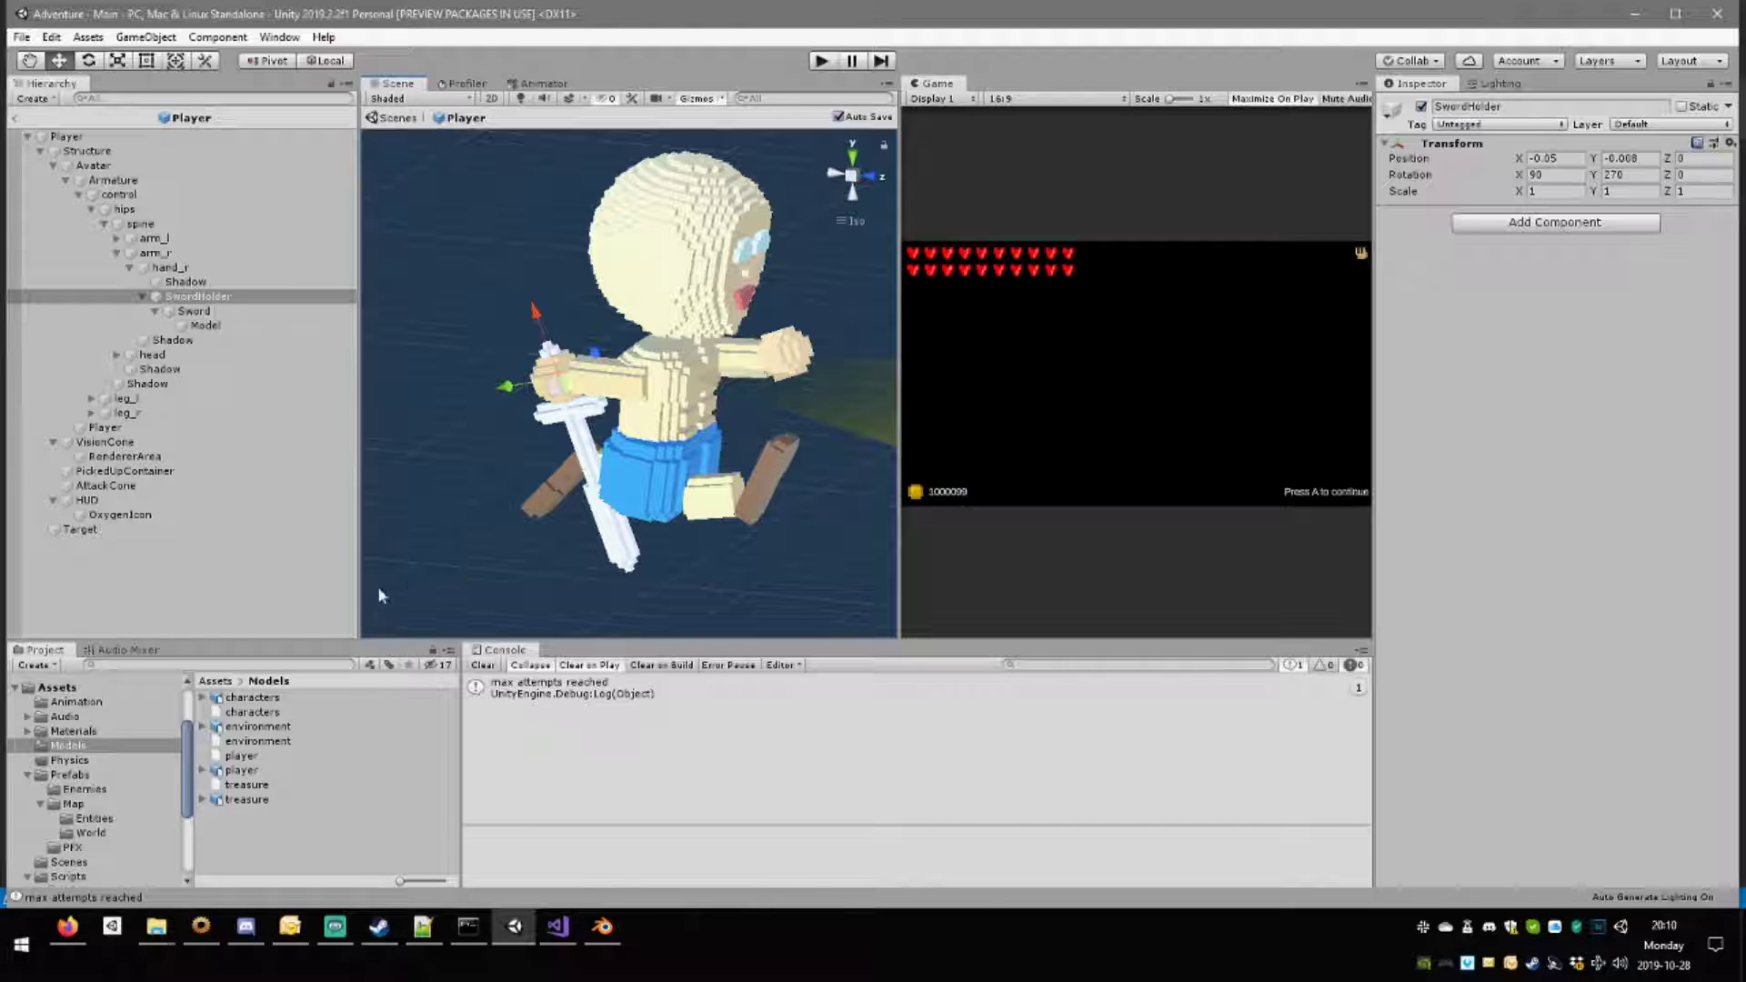
middle_click_drag(580, 509, 662, 495)
scroll(662, 495, "up", 5)
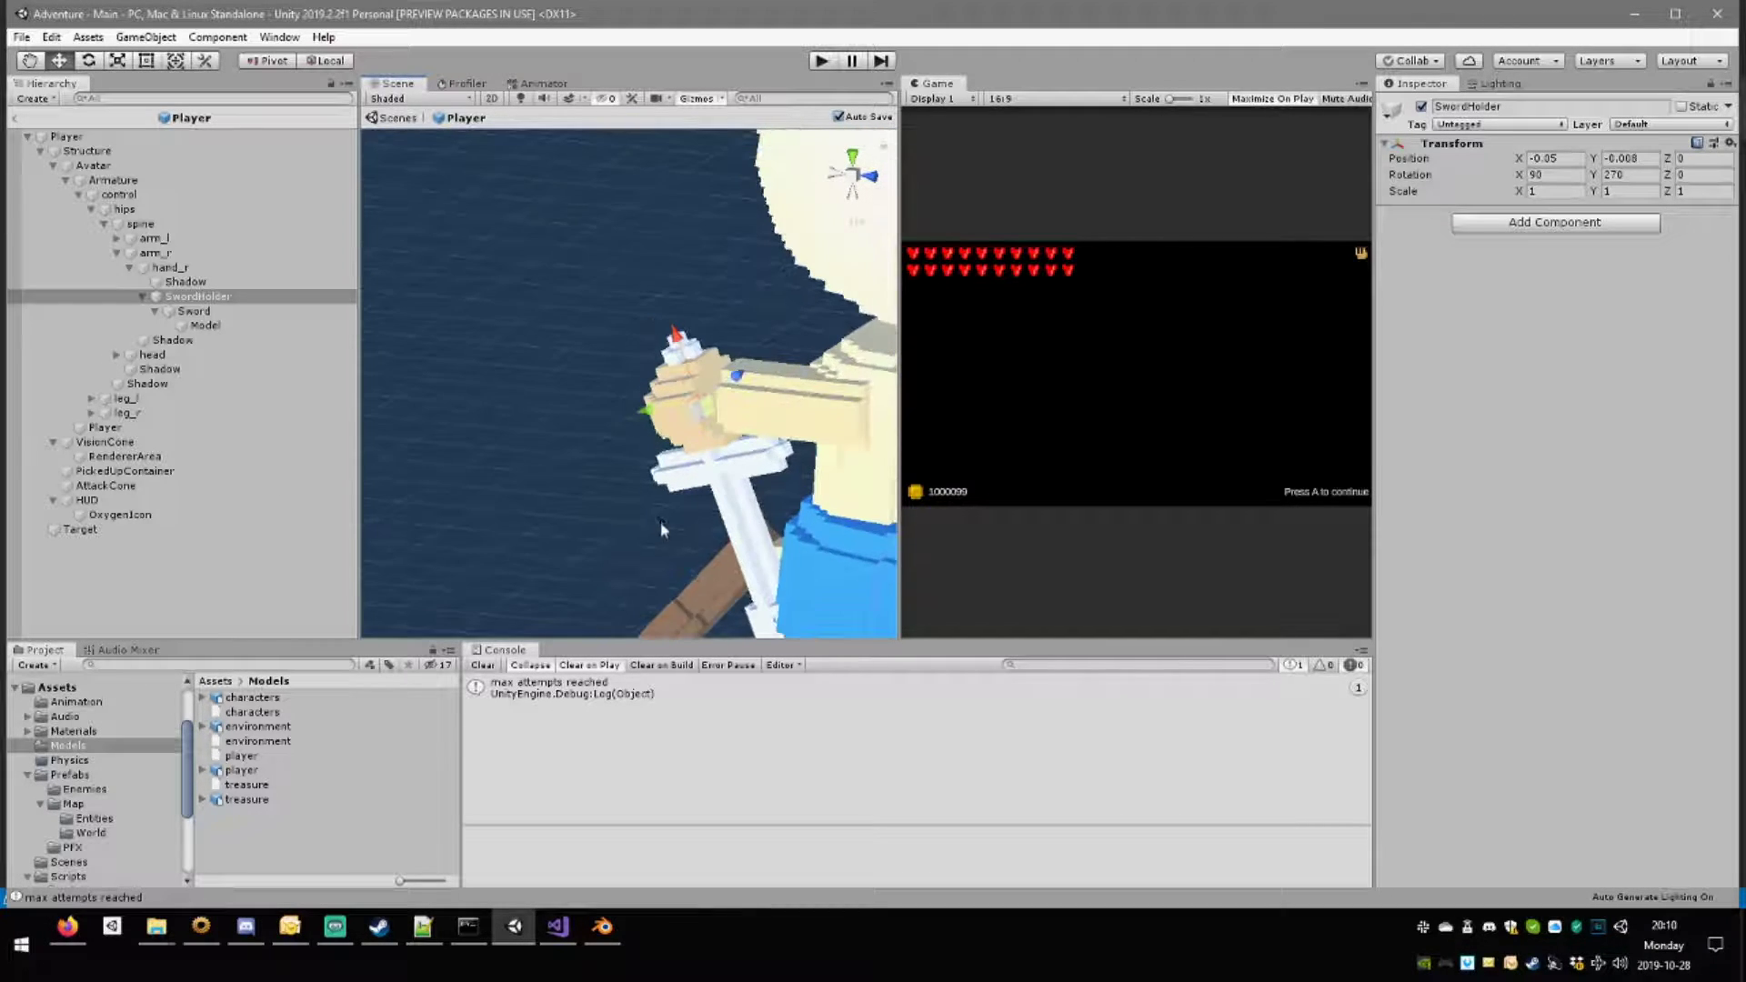
left_click_drag(663, 530, 632, 483, "alt")
middle_click_drag(632, 483, 576, 413)
right_click_drag(576, 413, 669, 466, "alt")
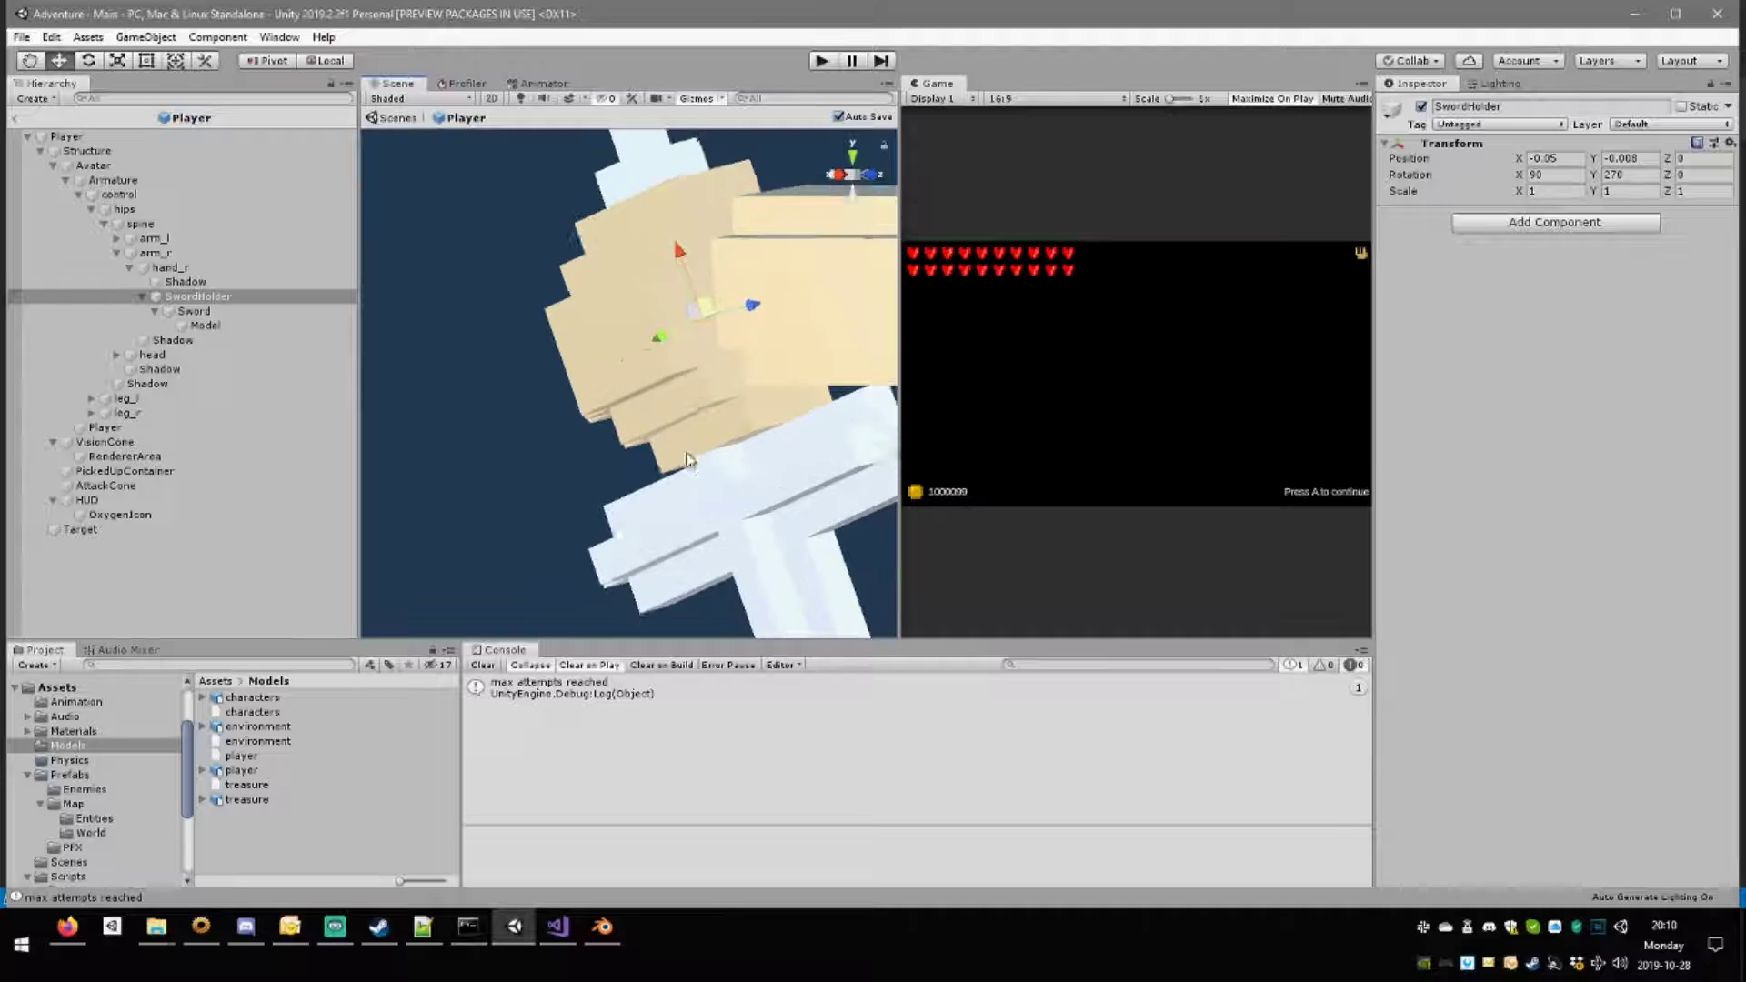
middle_click_drag(670, 465, 583, 473)
right_click_drag(583, 473, 658, 497)
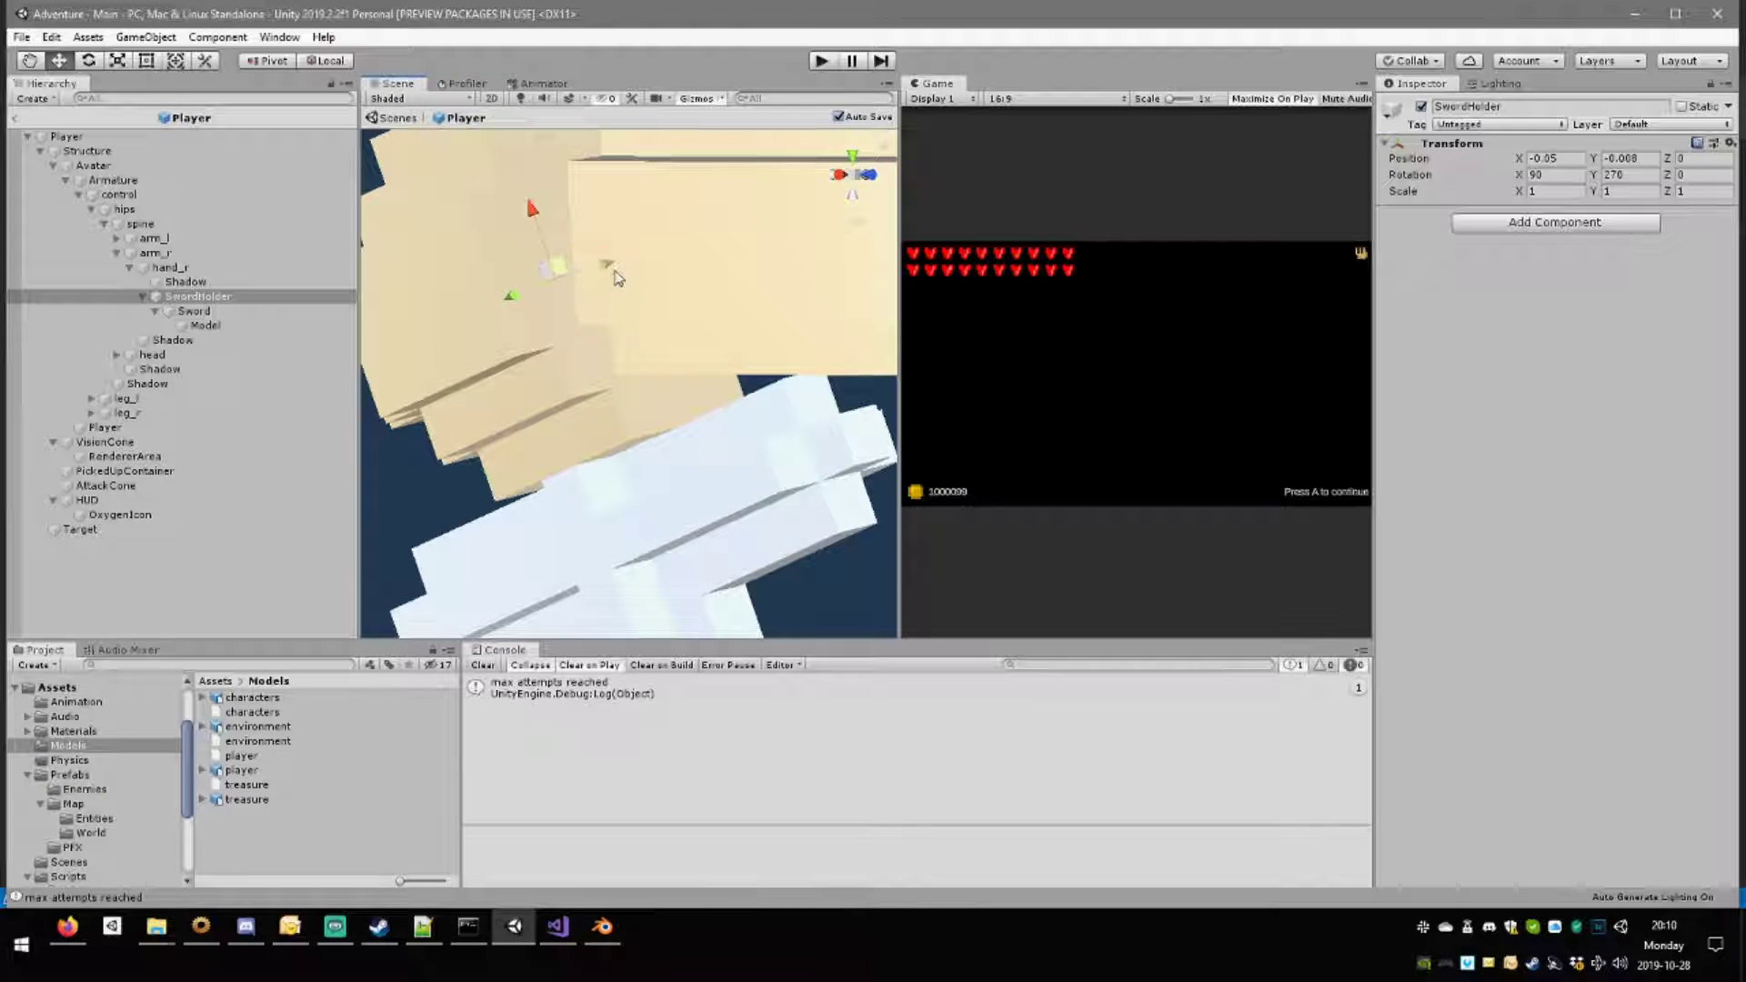
left_click_drag(606, 264, 616, 277)
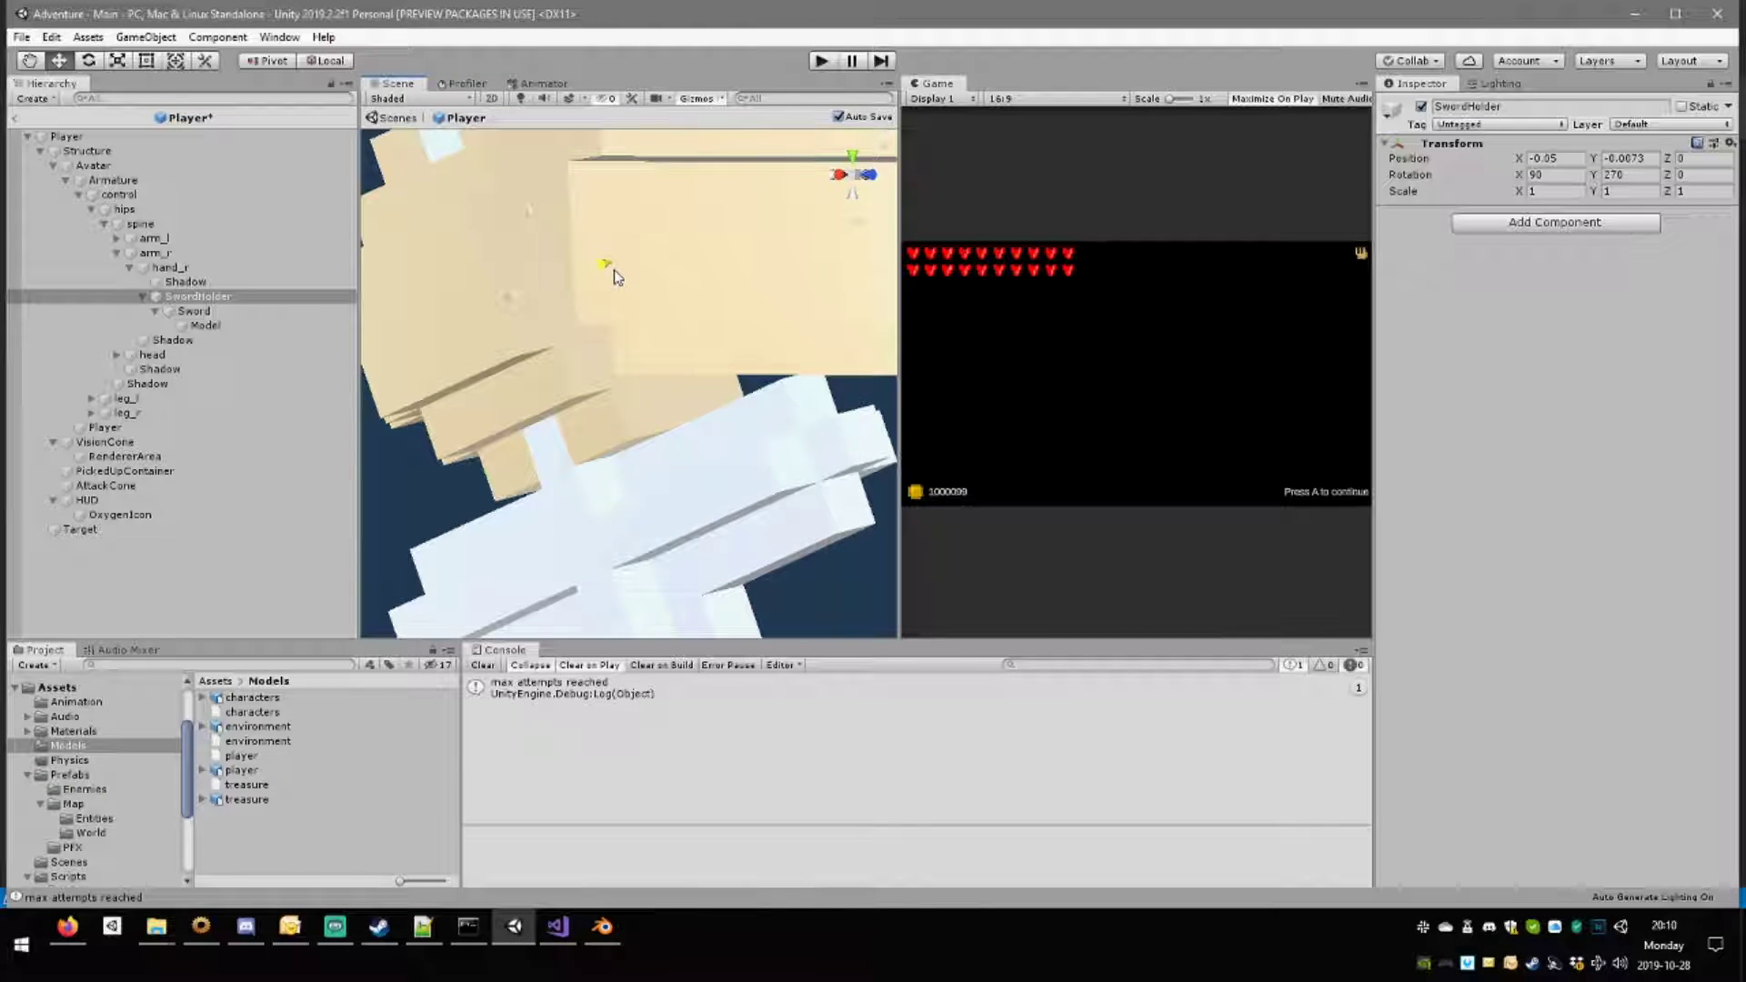
Fine-tune the SwordHolder's Y position against the hand mesh, trying nearby values and entering -0.00732.
scroll(682, 383, "down", 3)
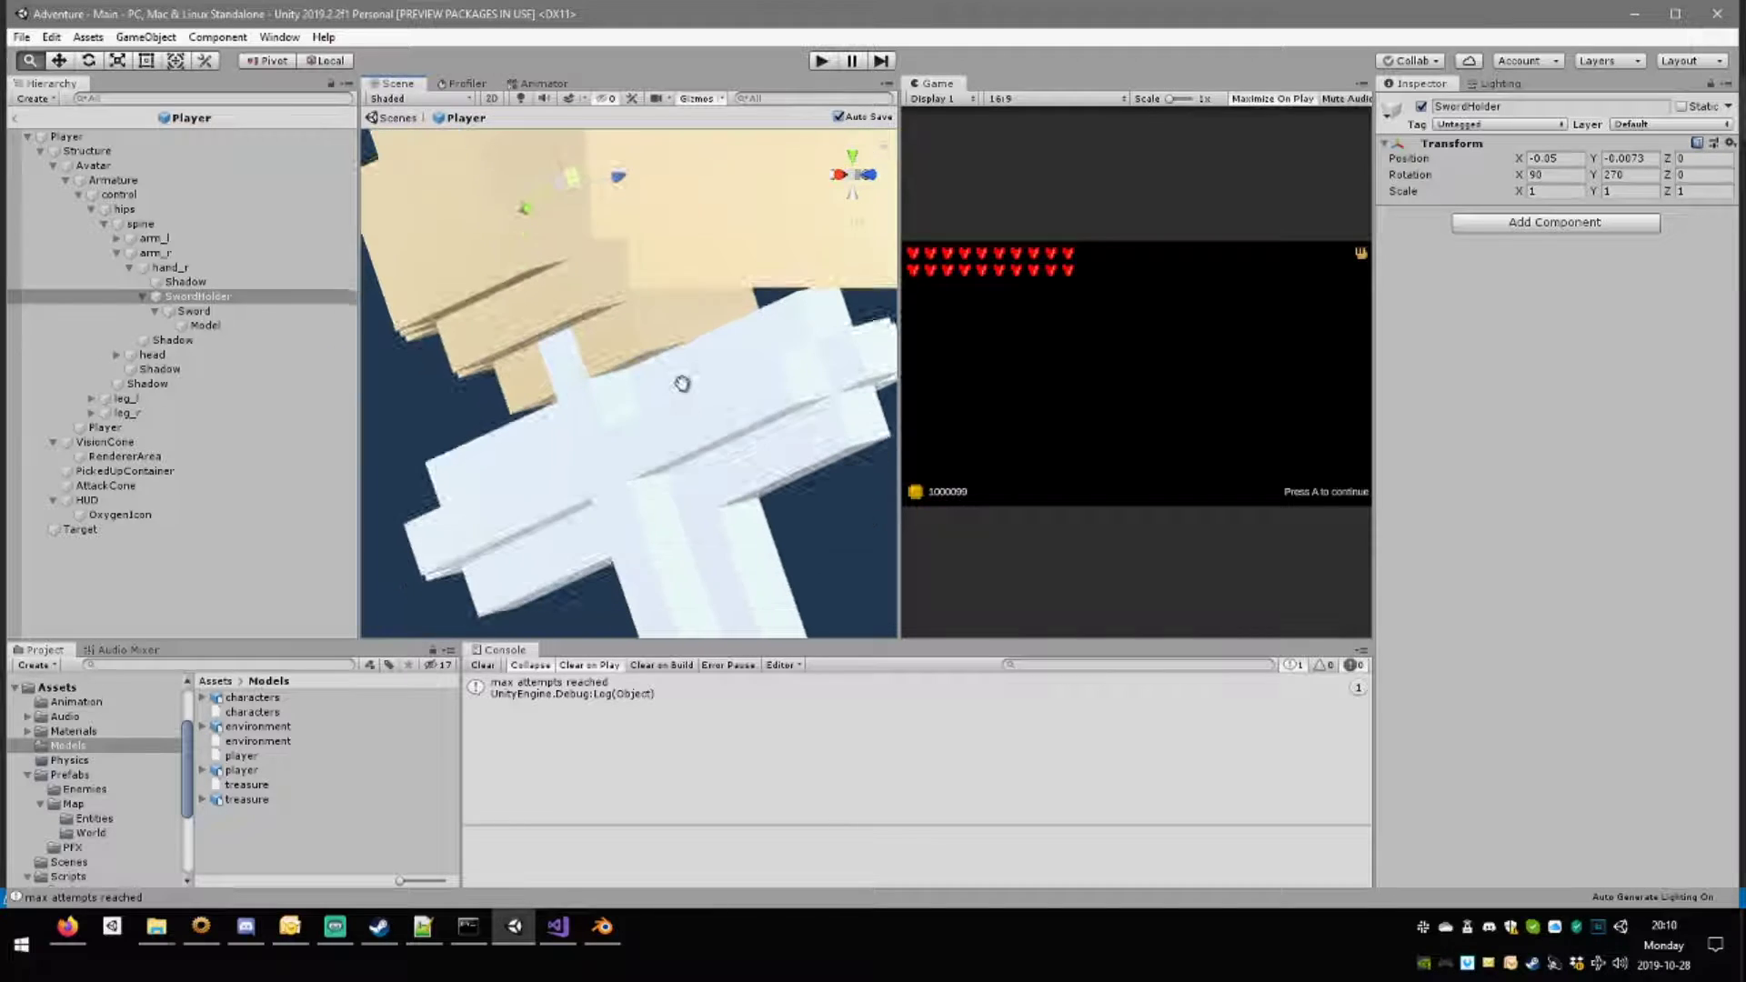
scroll(682, 383, "up", 3)
scroll(618, 307, "up", 2)
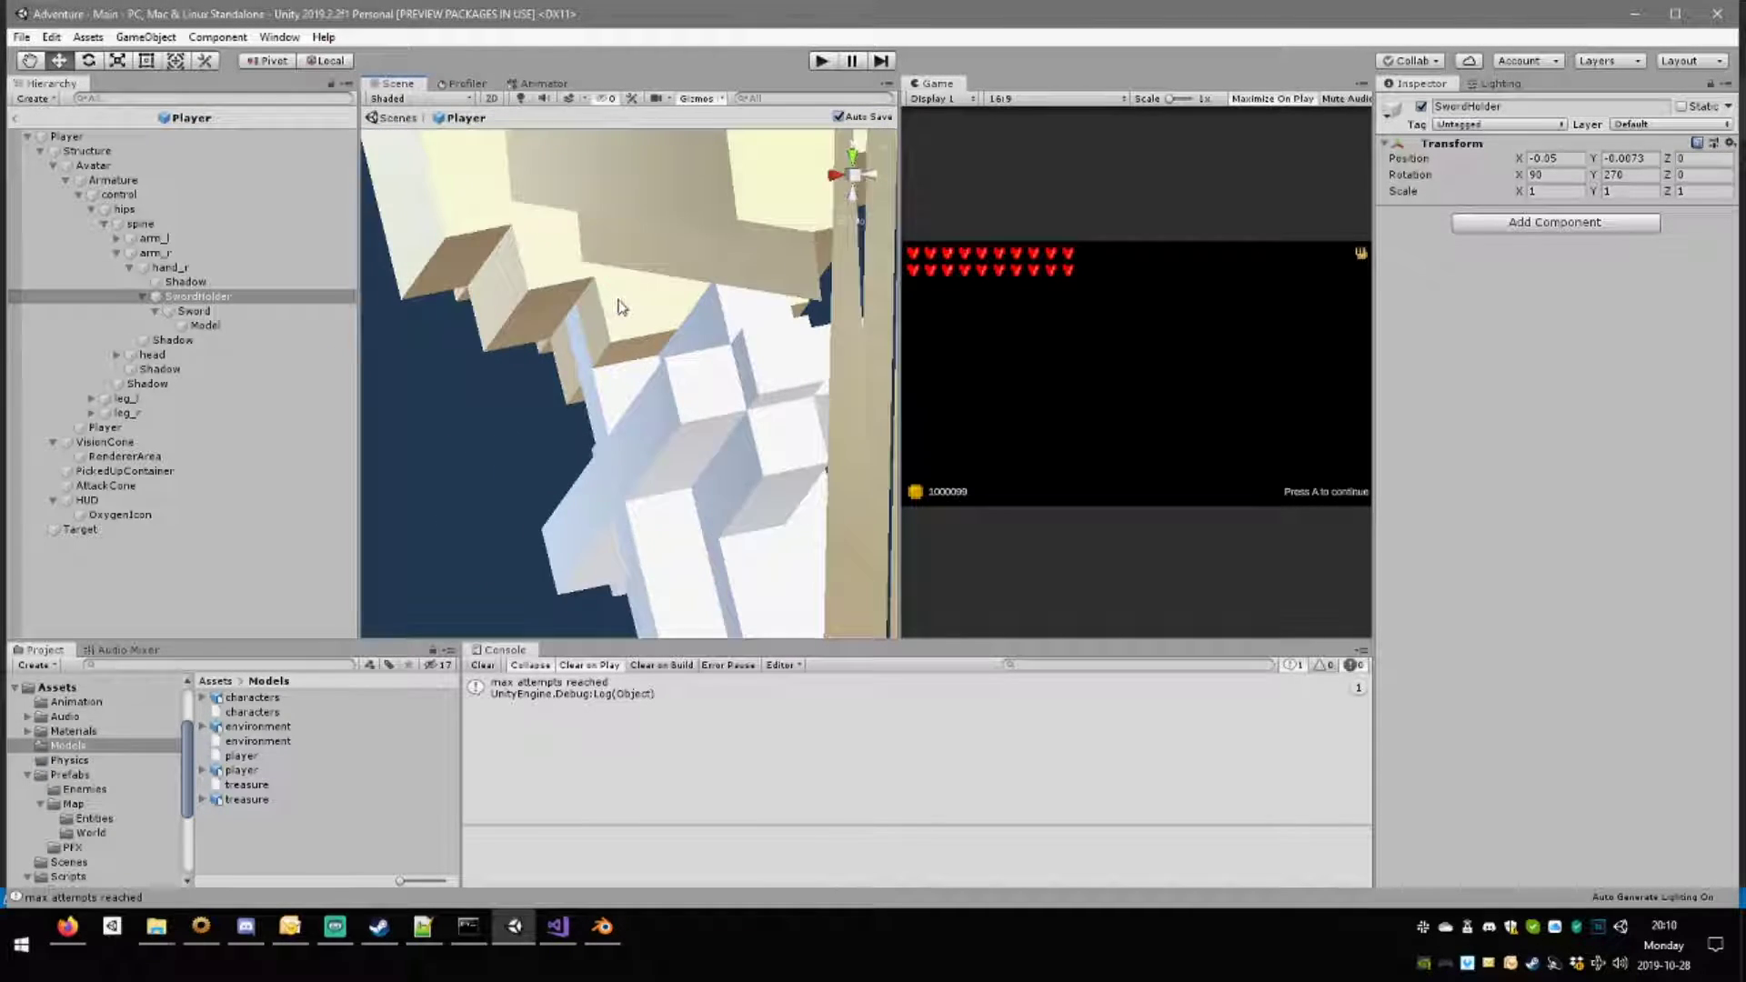
middle_click_drag(619, 301, 630, 328)
middle_click_drag(658, 213, 642, 278)
left_click_drag(694, 207, 696, 208)
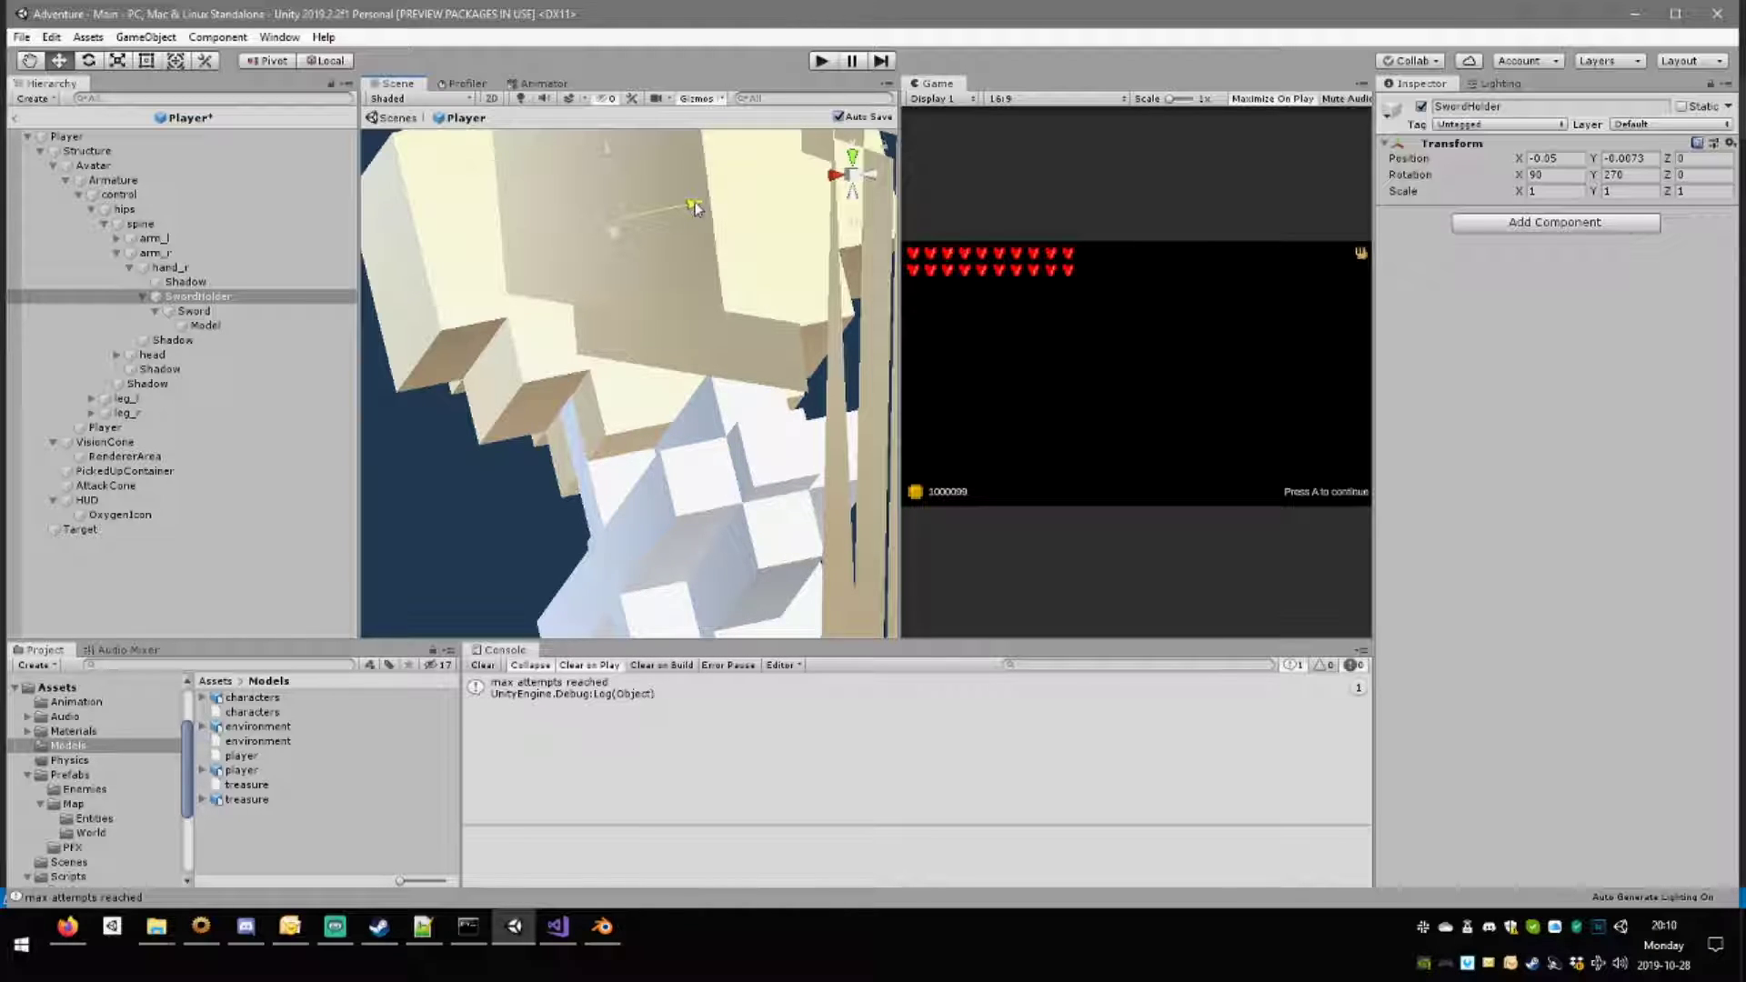
left_click(1653, 158)
type("-0.0074")
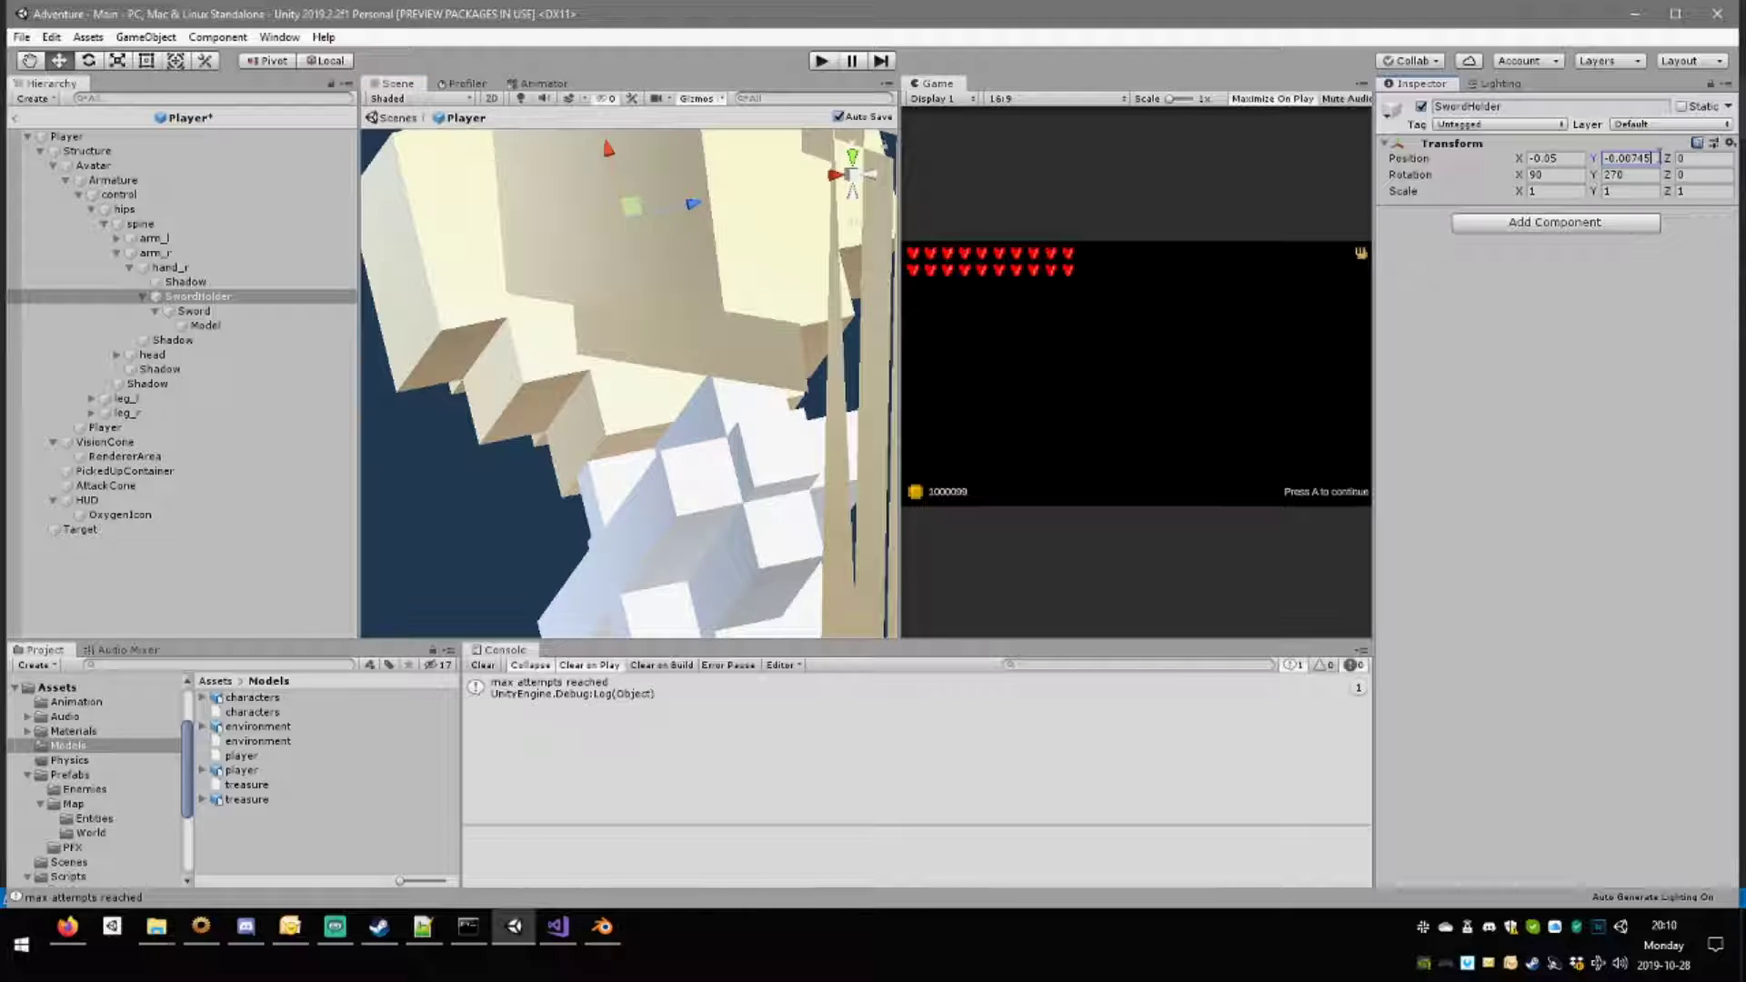
key("BackSpace")
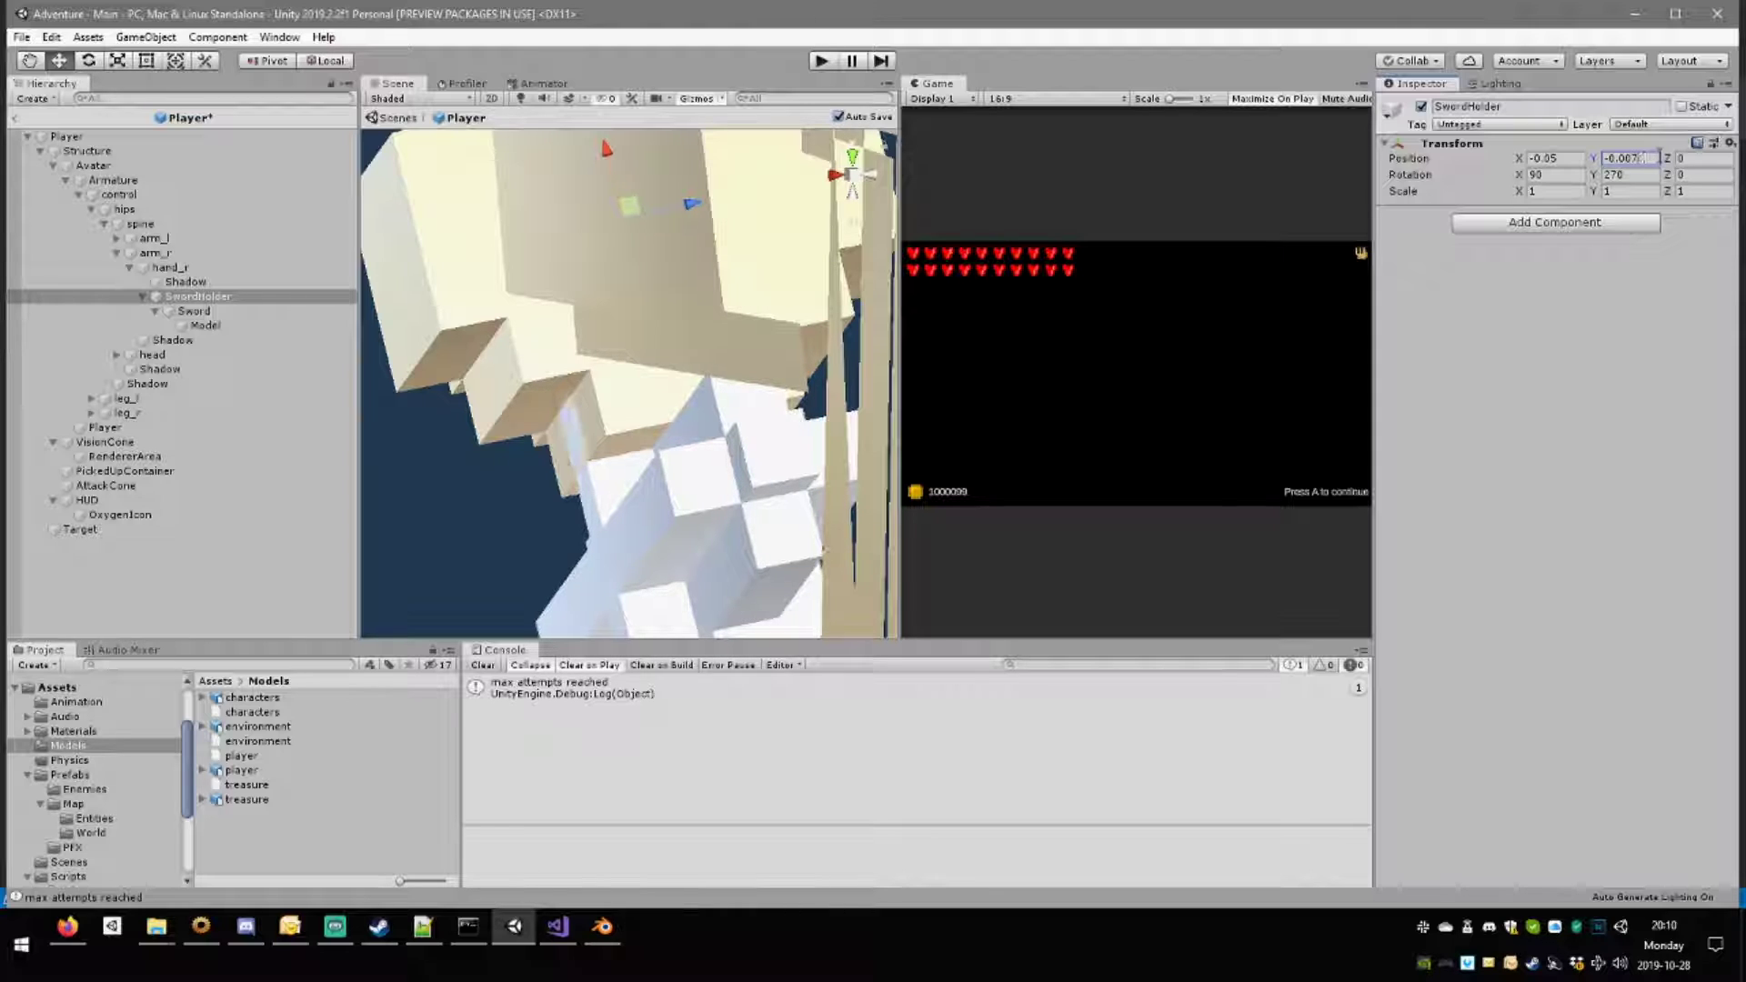
type("3")
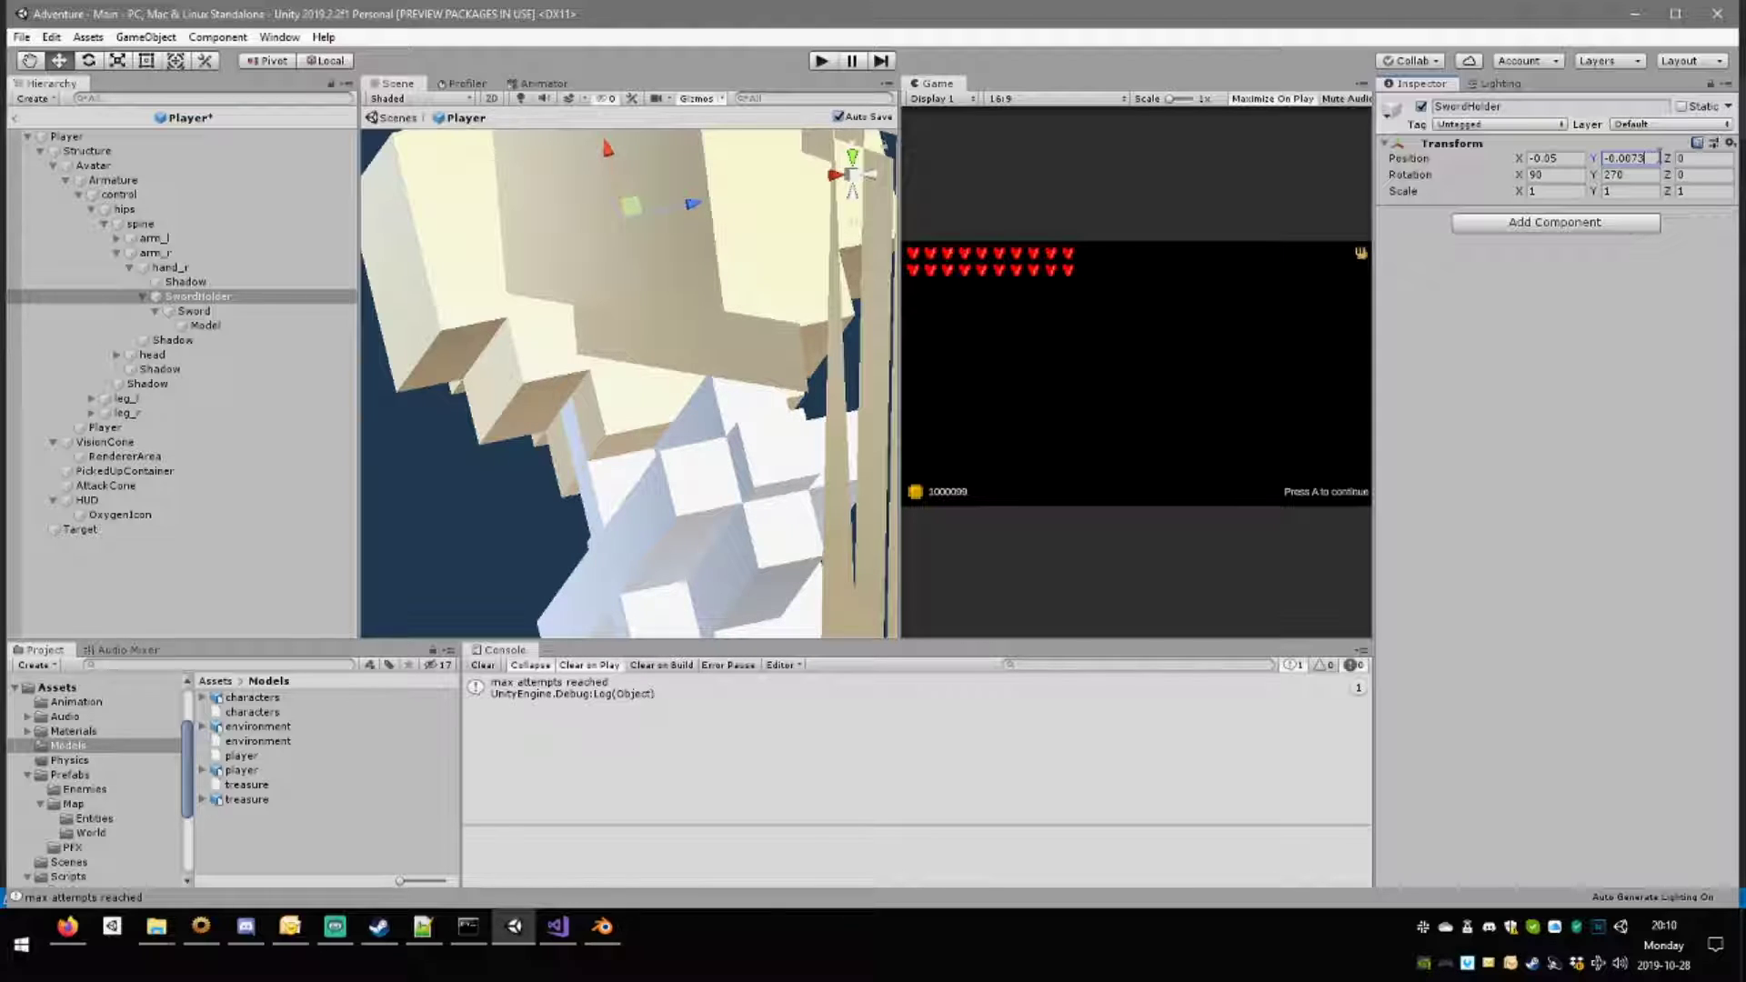
type("2")
Set the SwordHolder's Y position to -0.0075 to stop the grip and hand surfaces overlapping, checking the fit from several sides.
scroll(668, 521, "up", 3)
middle_click_drag(668, 521, 718, 487)
scroll(643, 474, "up", 8)
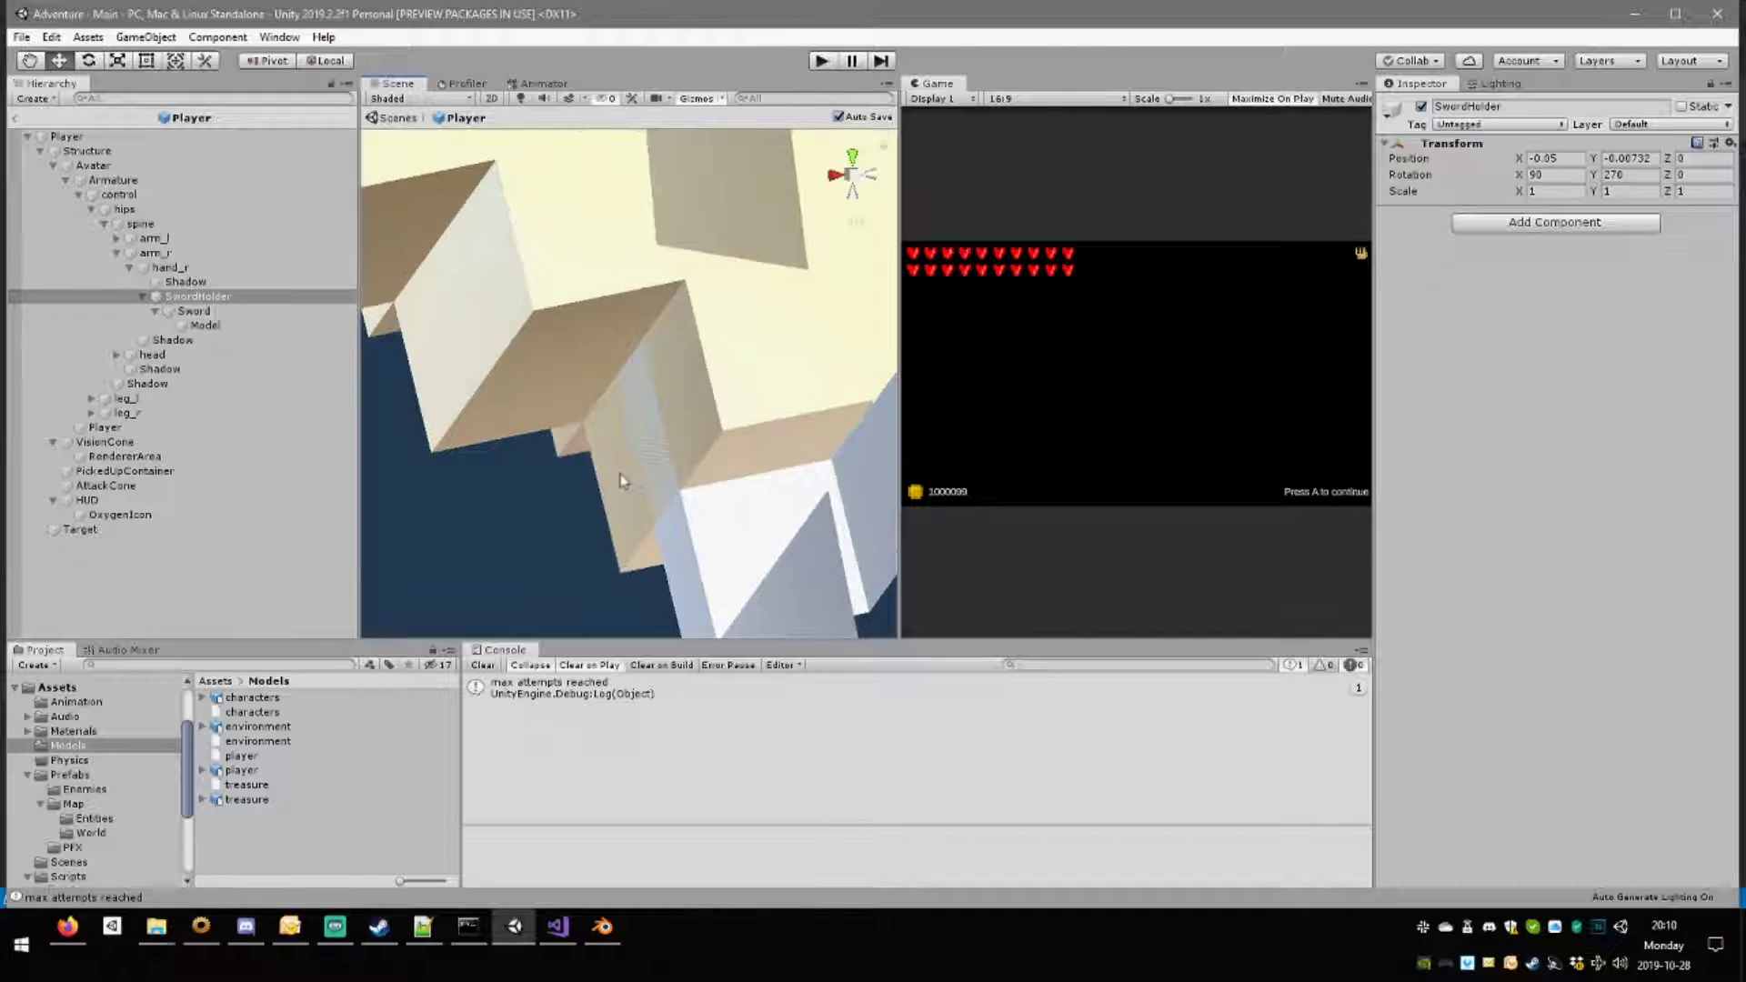
middle_click_drag(614, 468, 611, 372)
left_click_drag(611, 373, 835, 364, "alt")
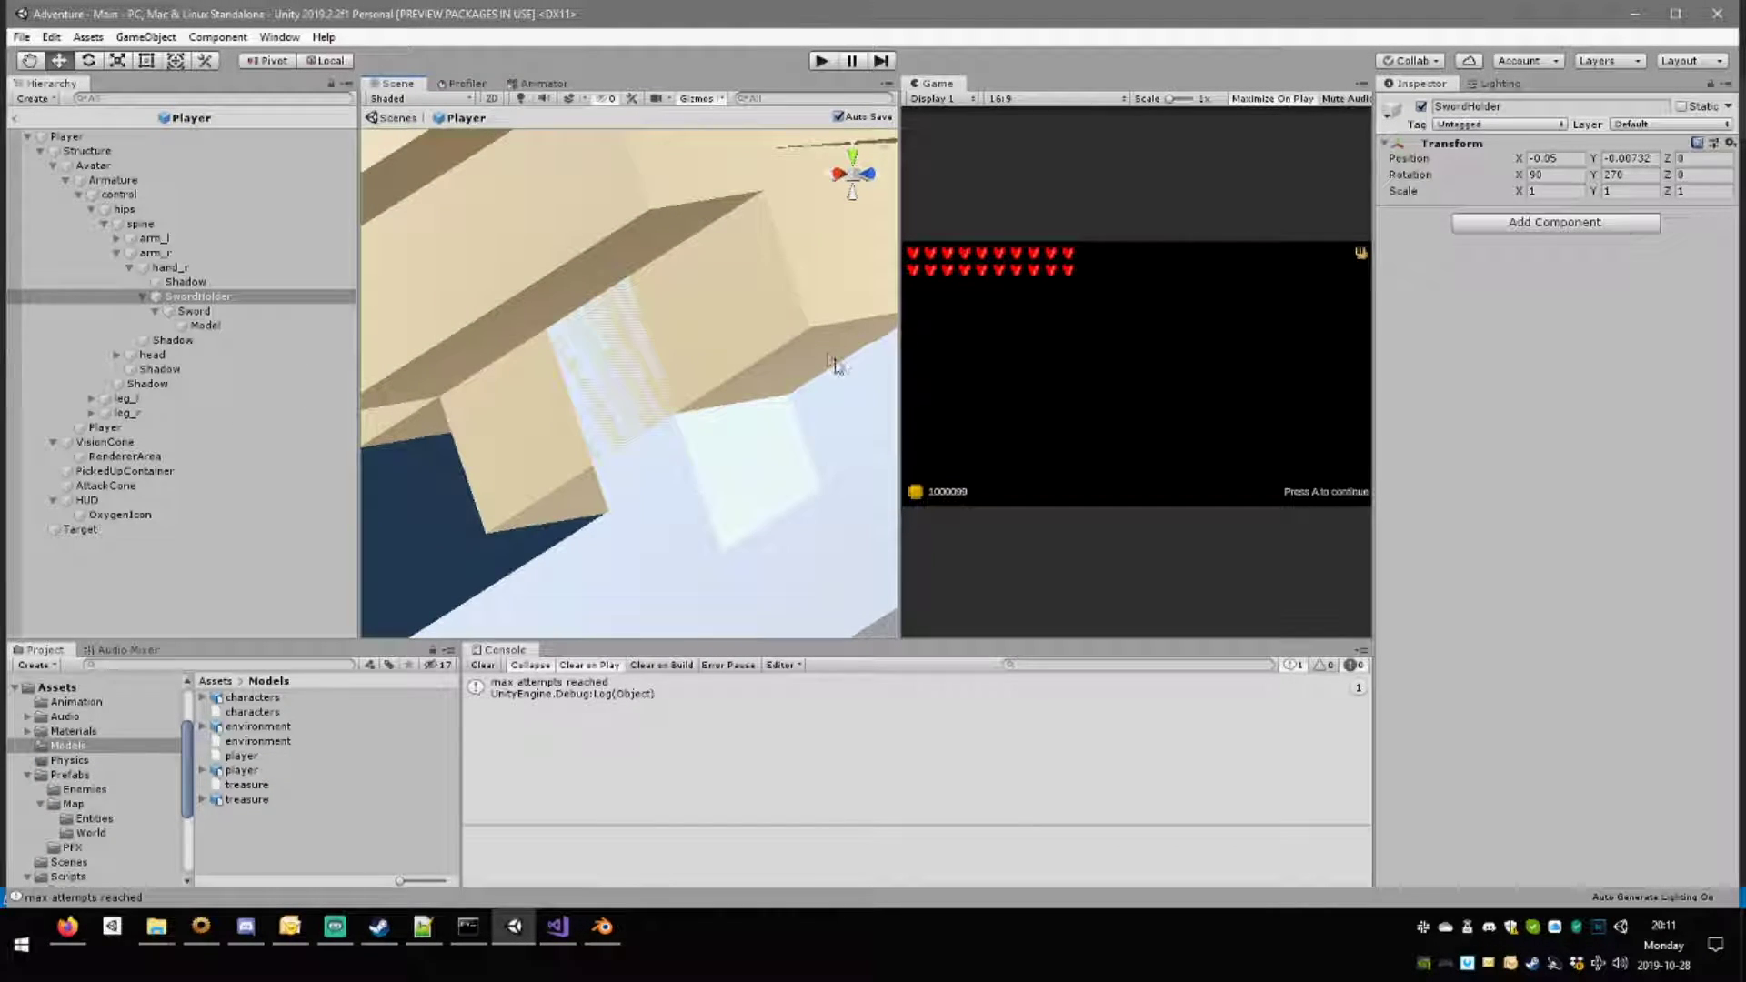
left_click(1657, 159)
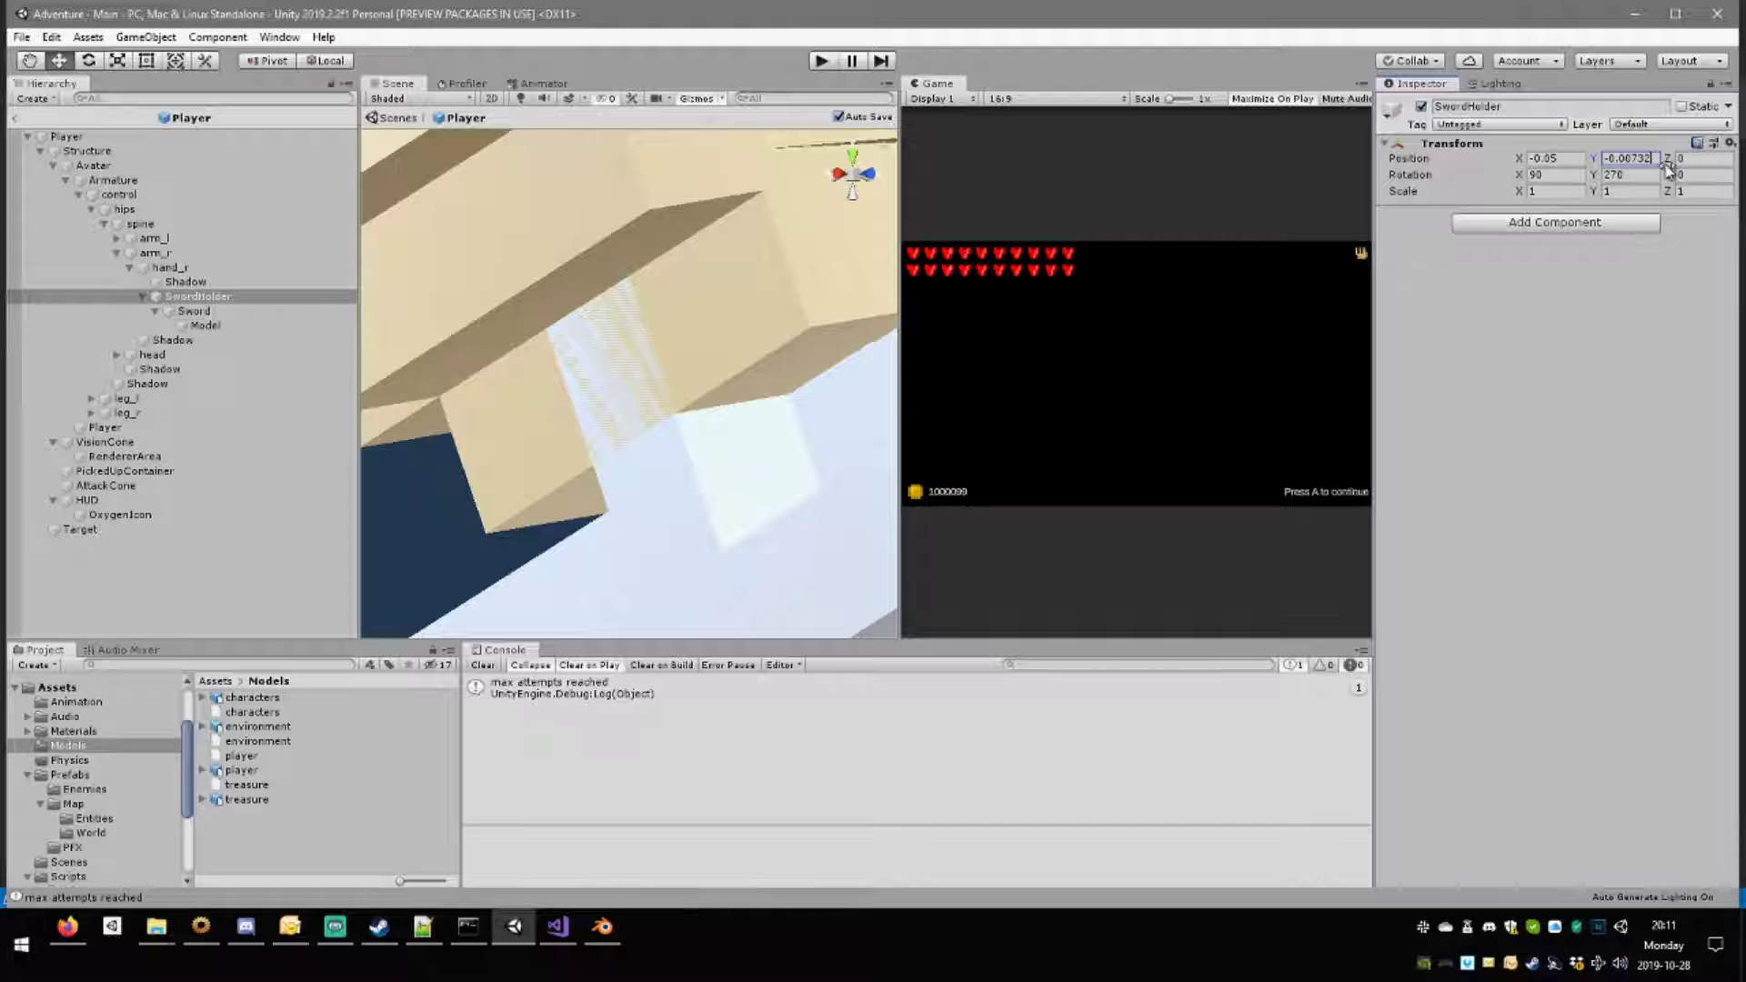
key("BackSpace")
key("BackSpace")
type("5")
key("BackSpace")
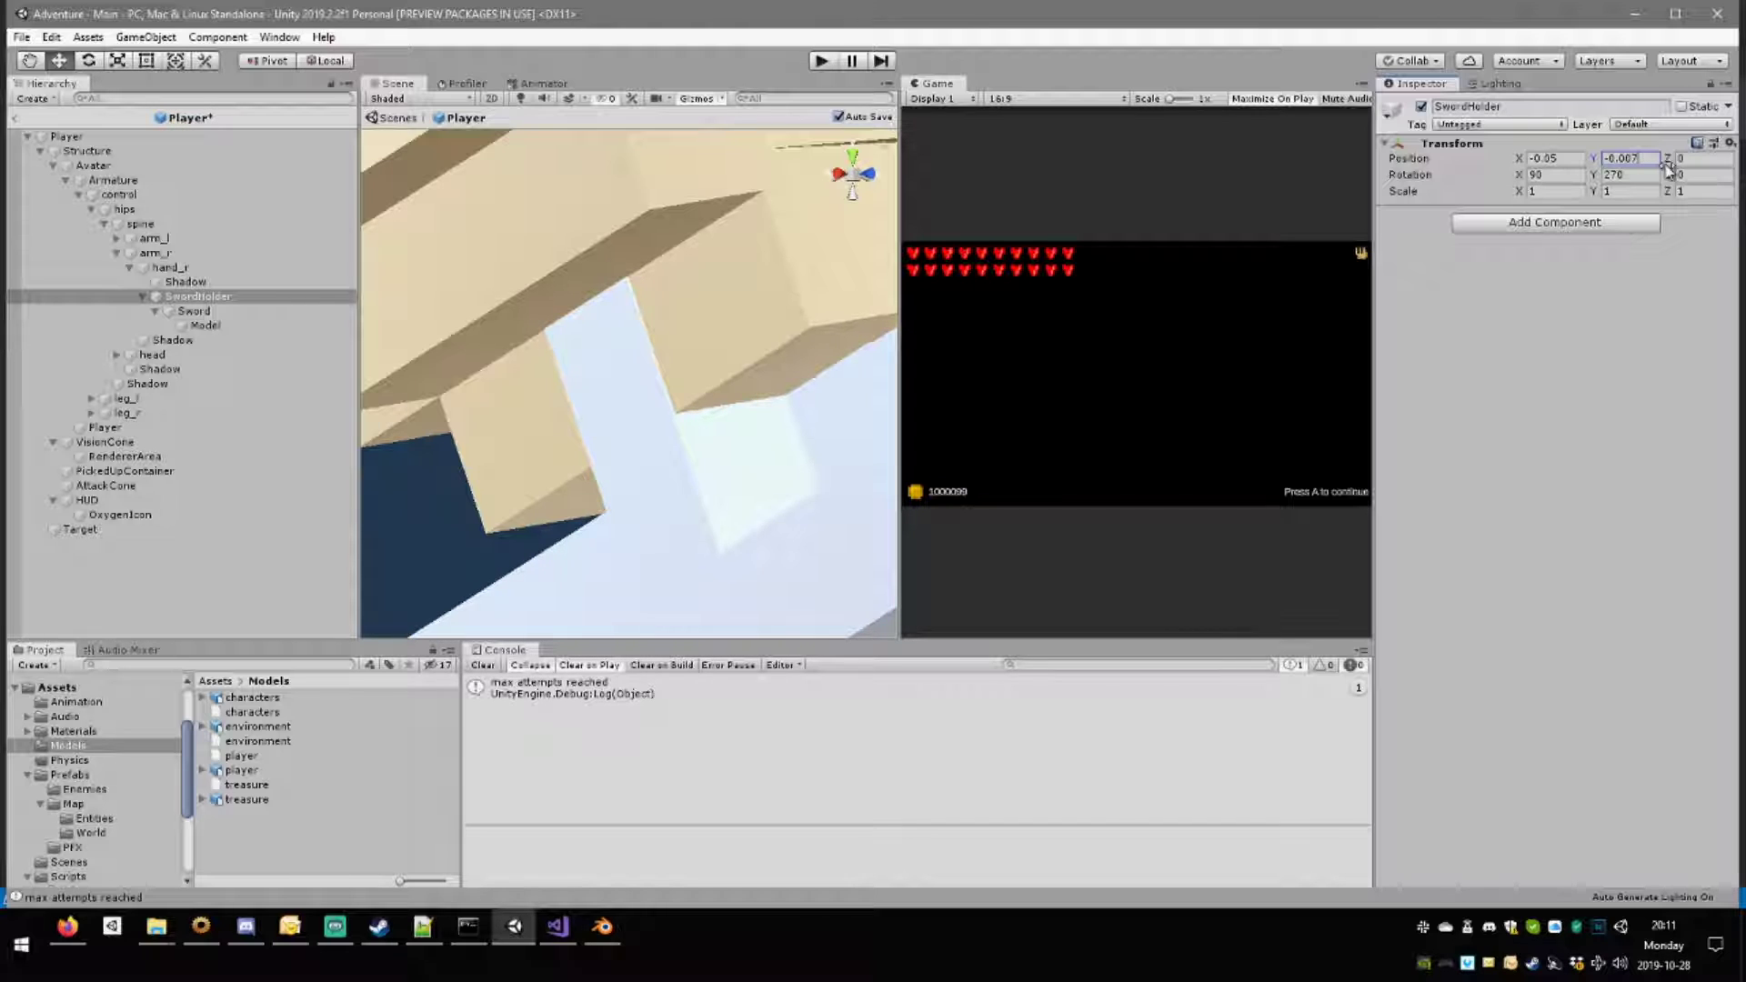
type("5")
scroll(713, 318, "down", 6)
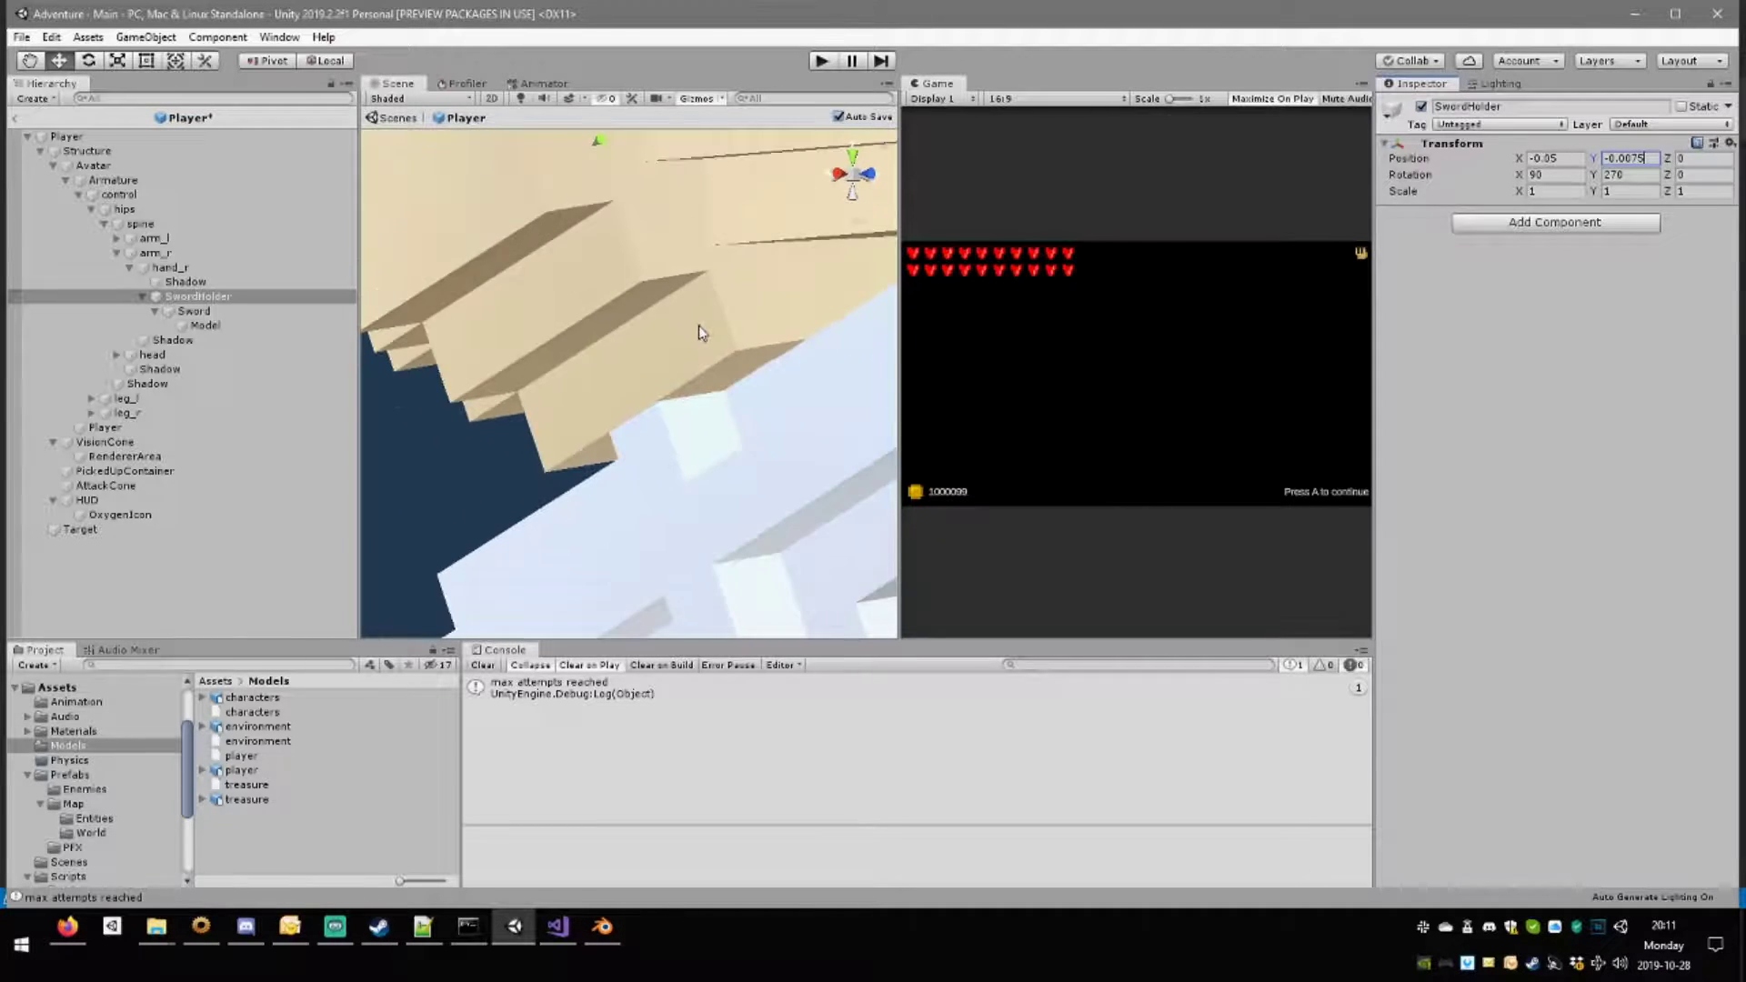
left_click_drag(694, 351, 419, 386, "alt")
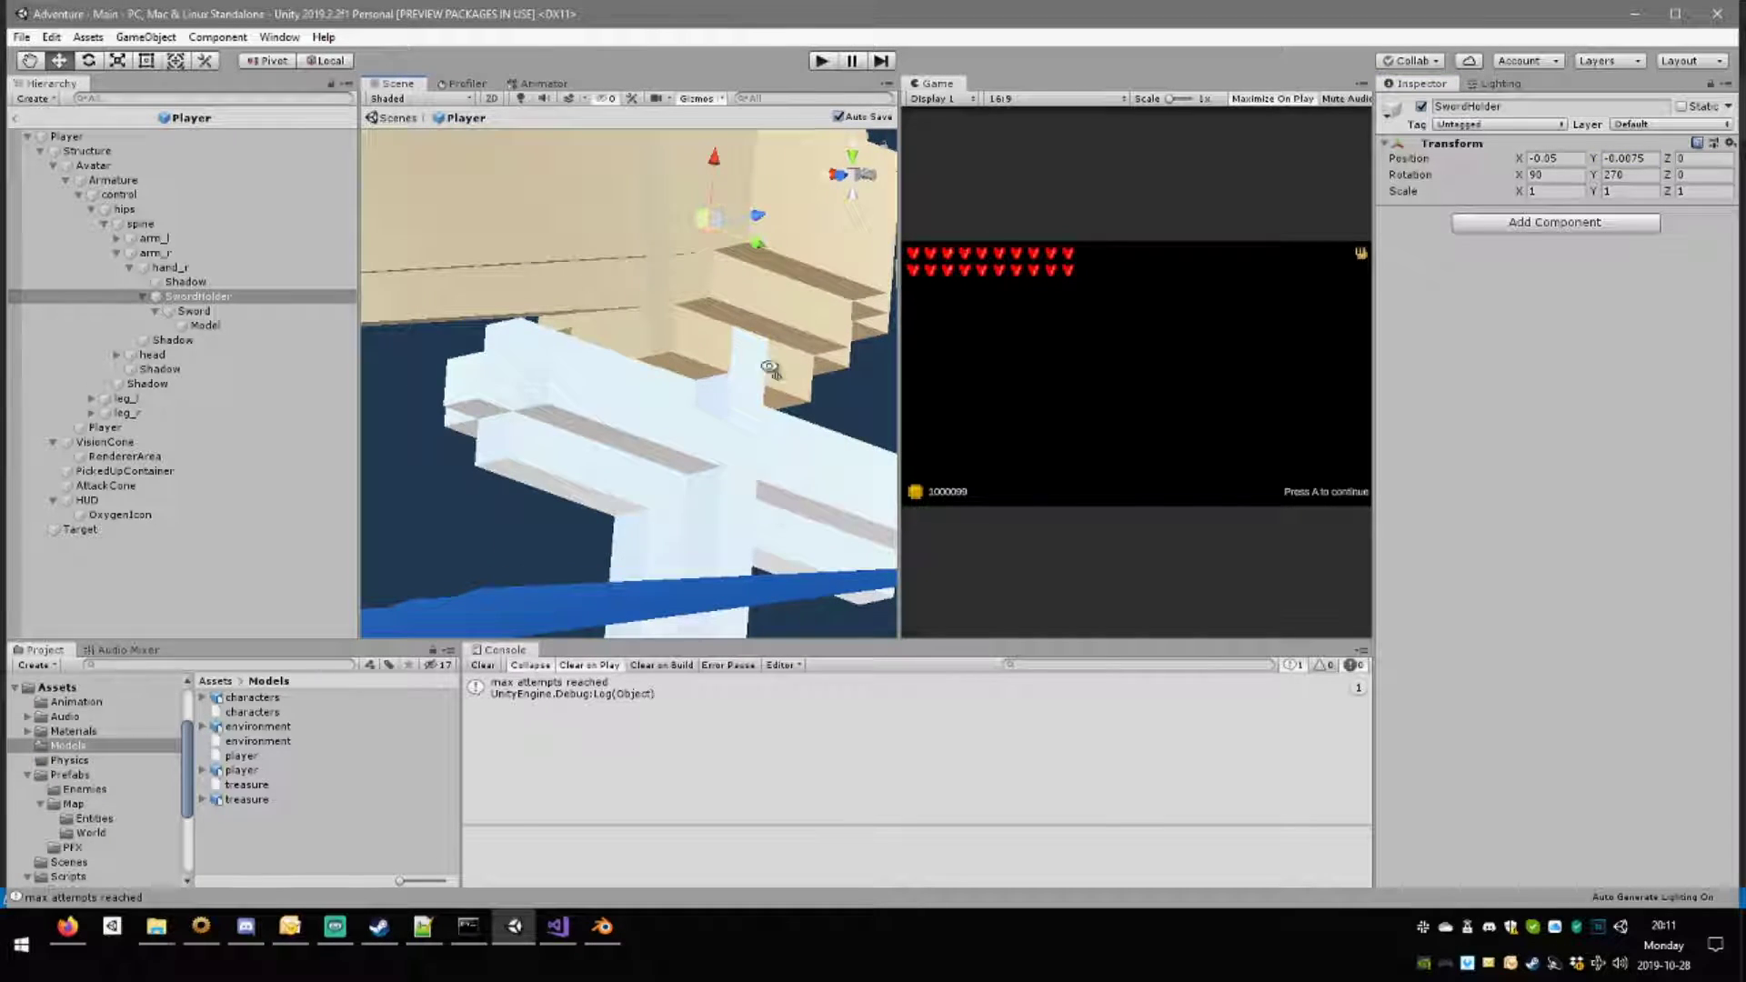
left_click_drag(767, 368, 956, 381, "alt")
right_click_drag(954, 379, 1058, 380)
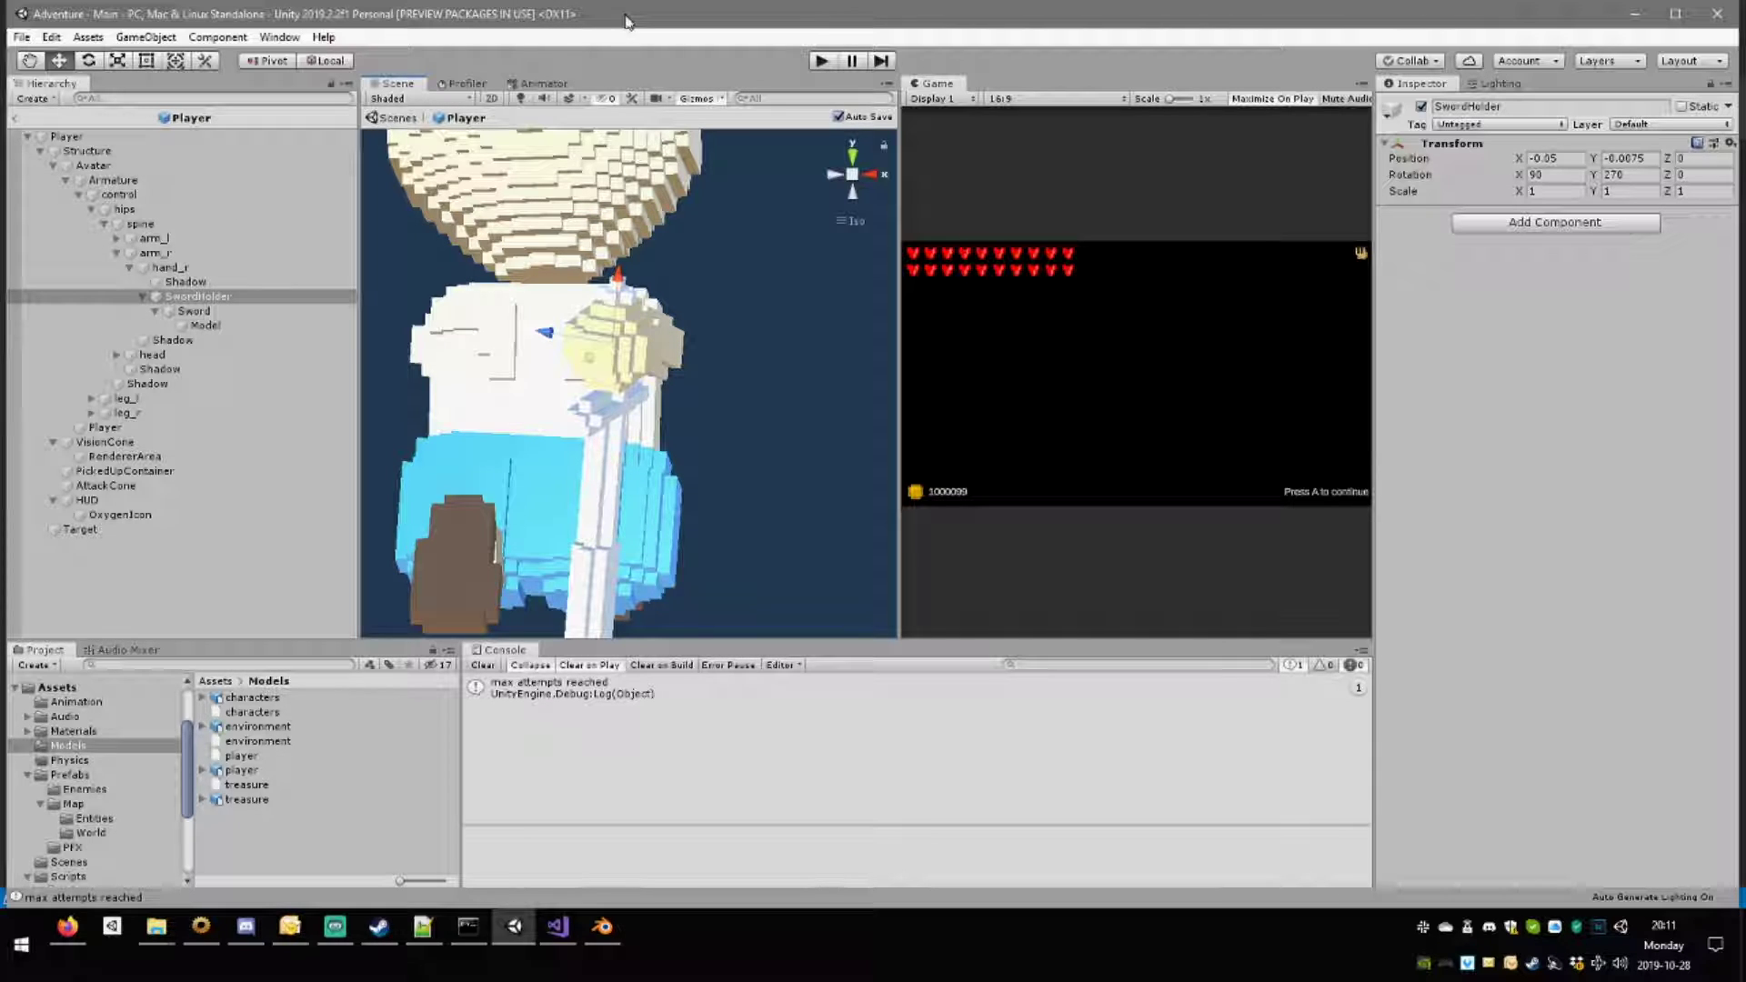
Return from the Player prefab to the Main scene and play-test the game briefly with the sword attached.
left_click(27, 137)
left_click(13, 116)
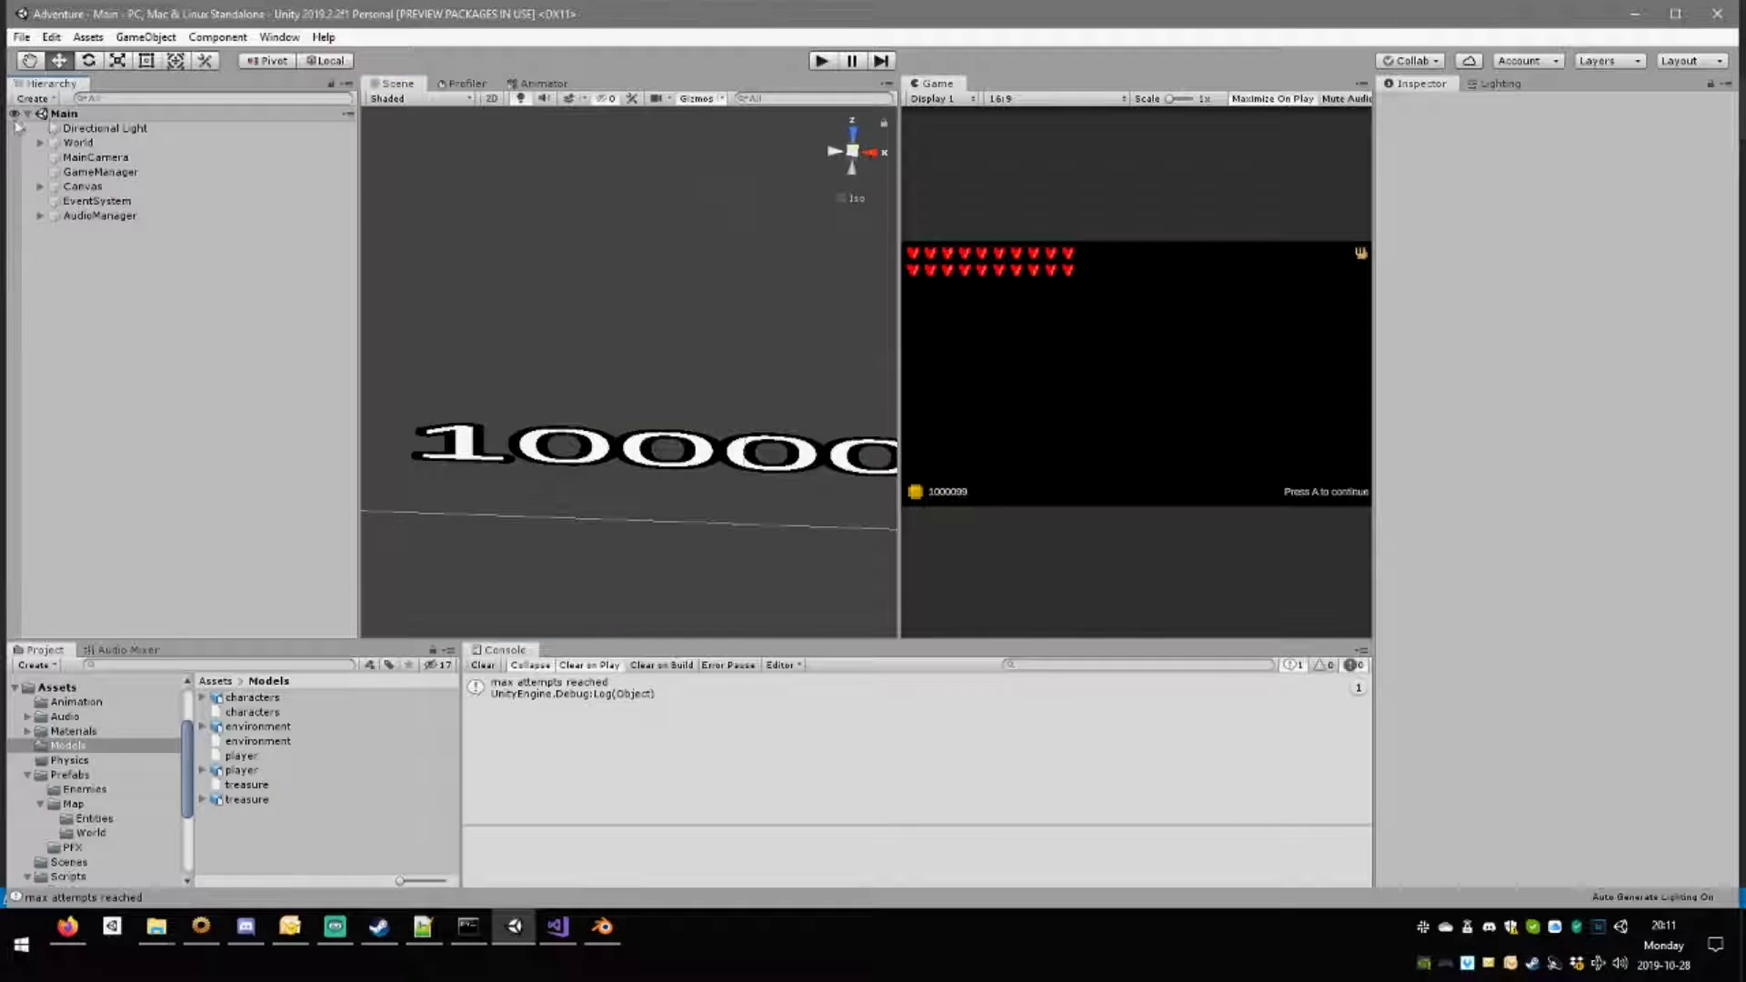
left_click(823, 60)
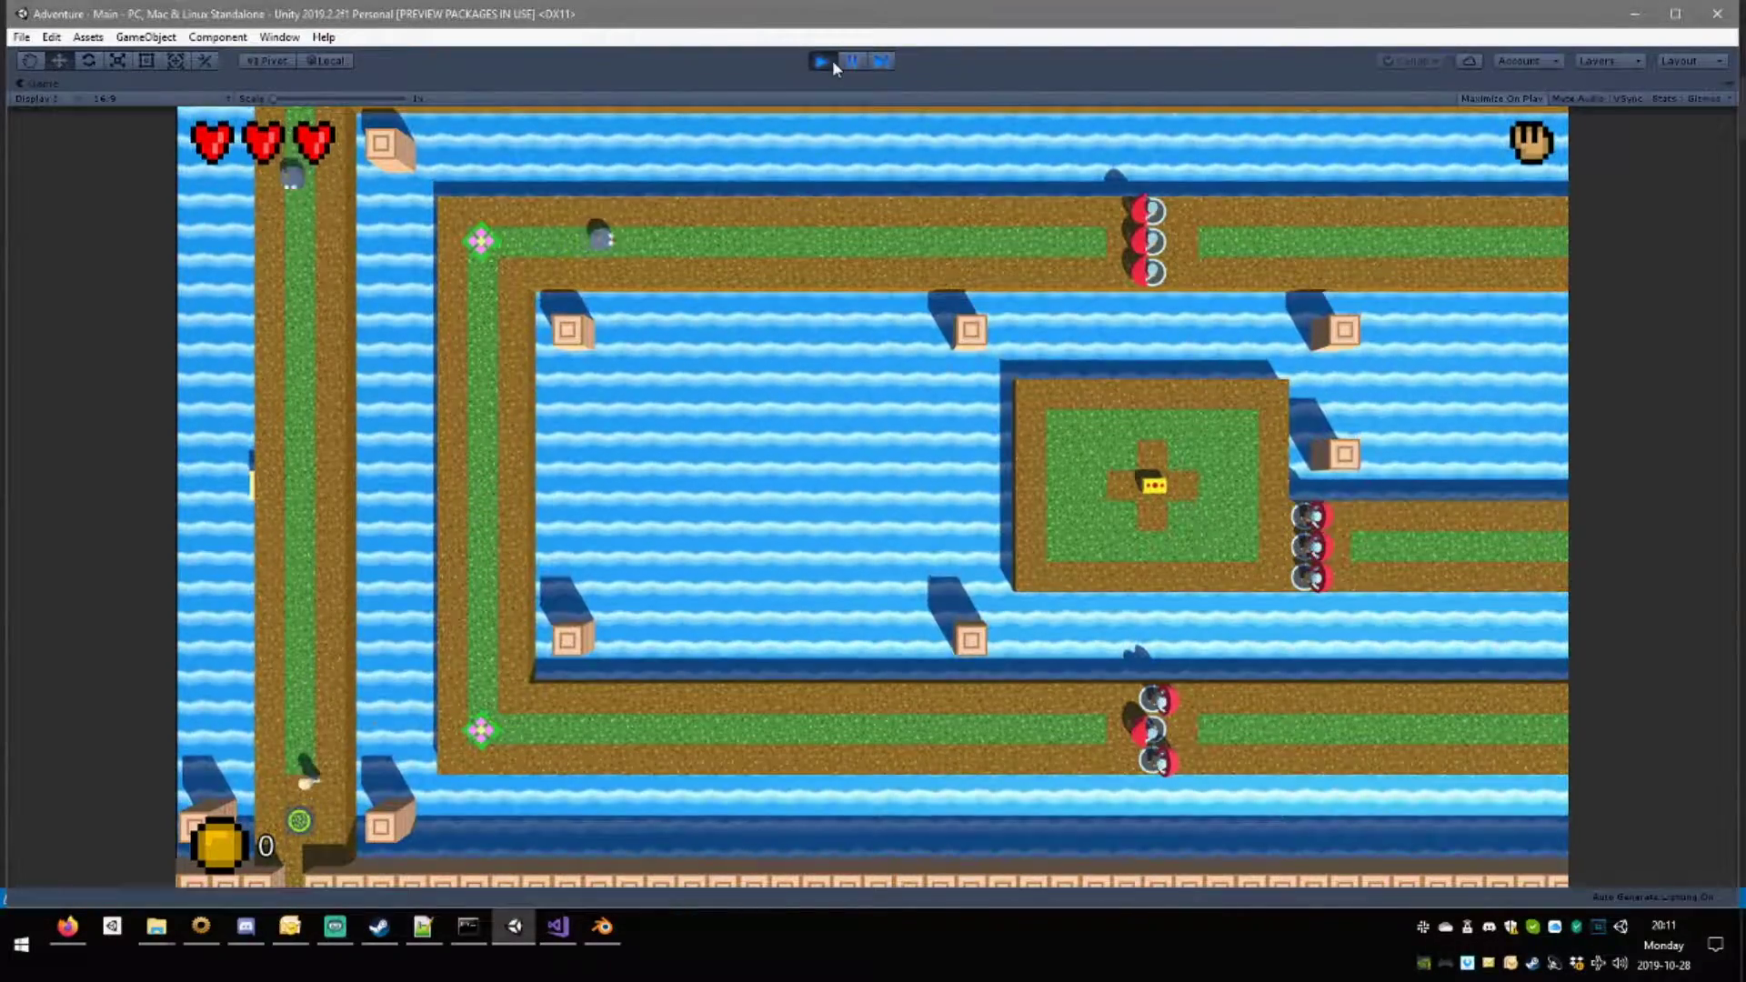
left_click(831, 62)
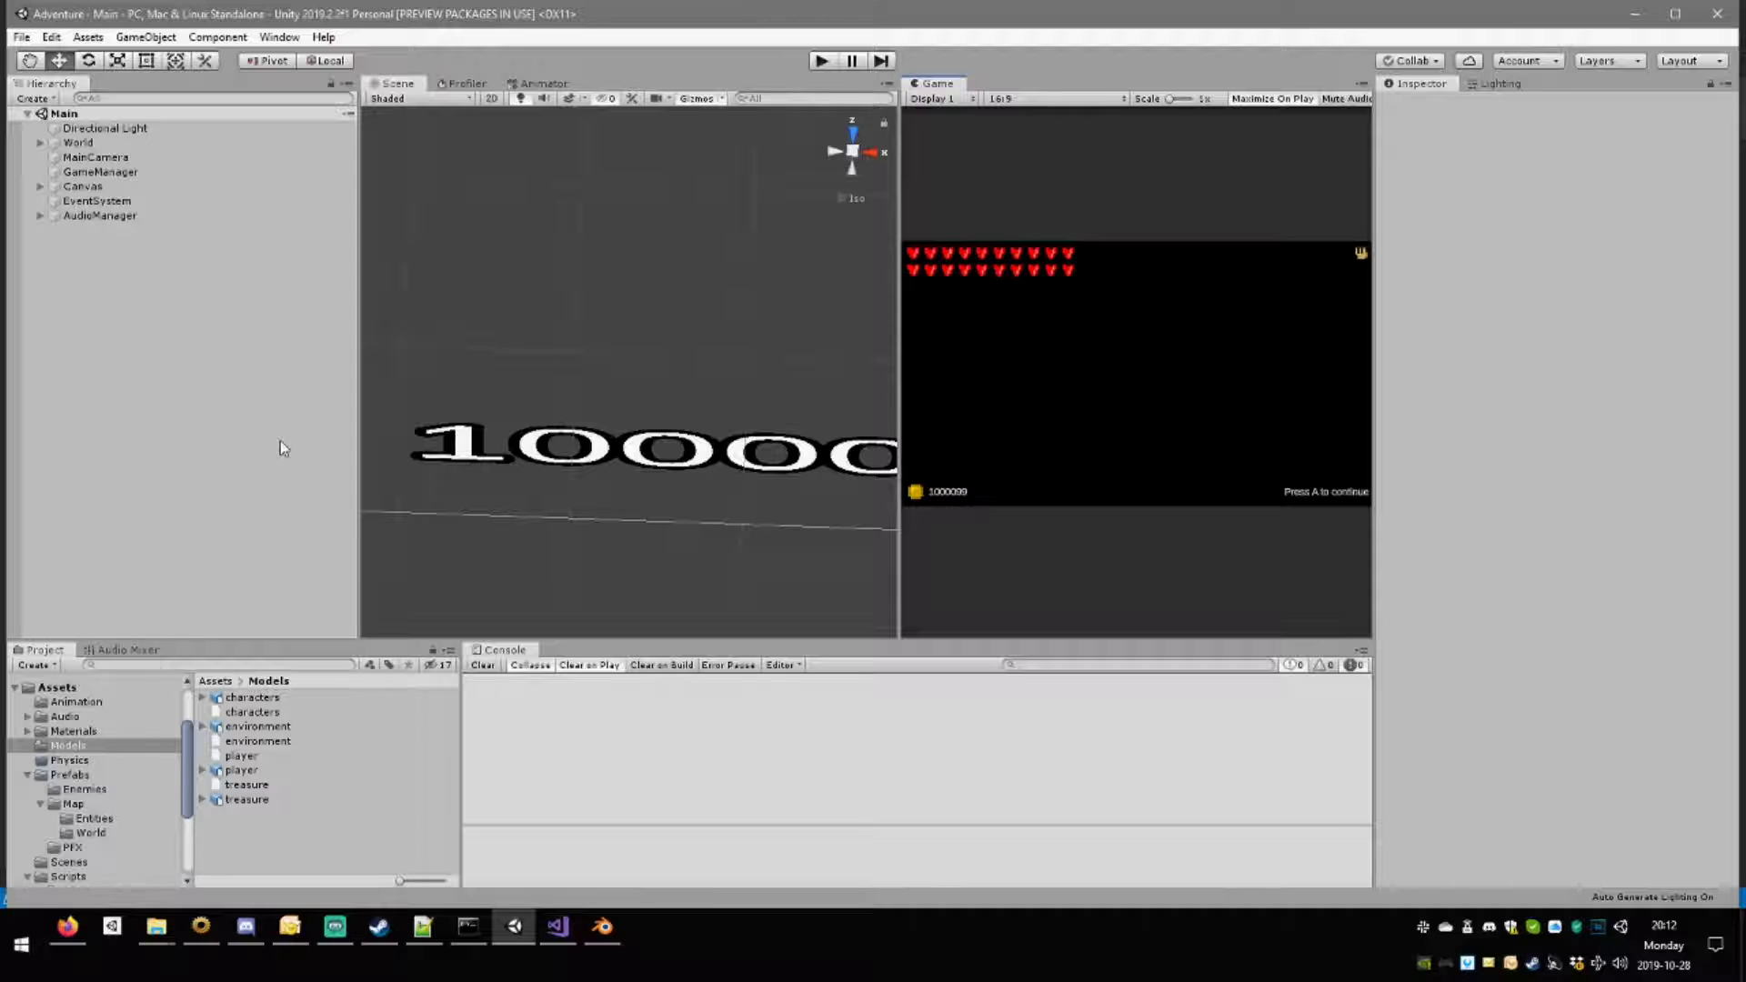
Switch to Visual Studio and review the SetupMeleeAttack method in Player.cs.
left_click(558, 926)
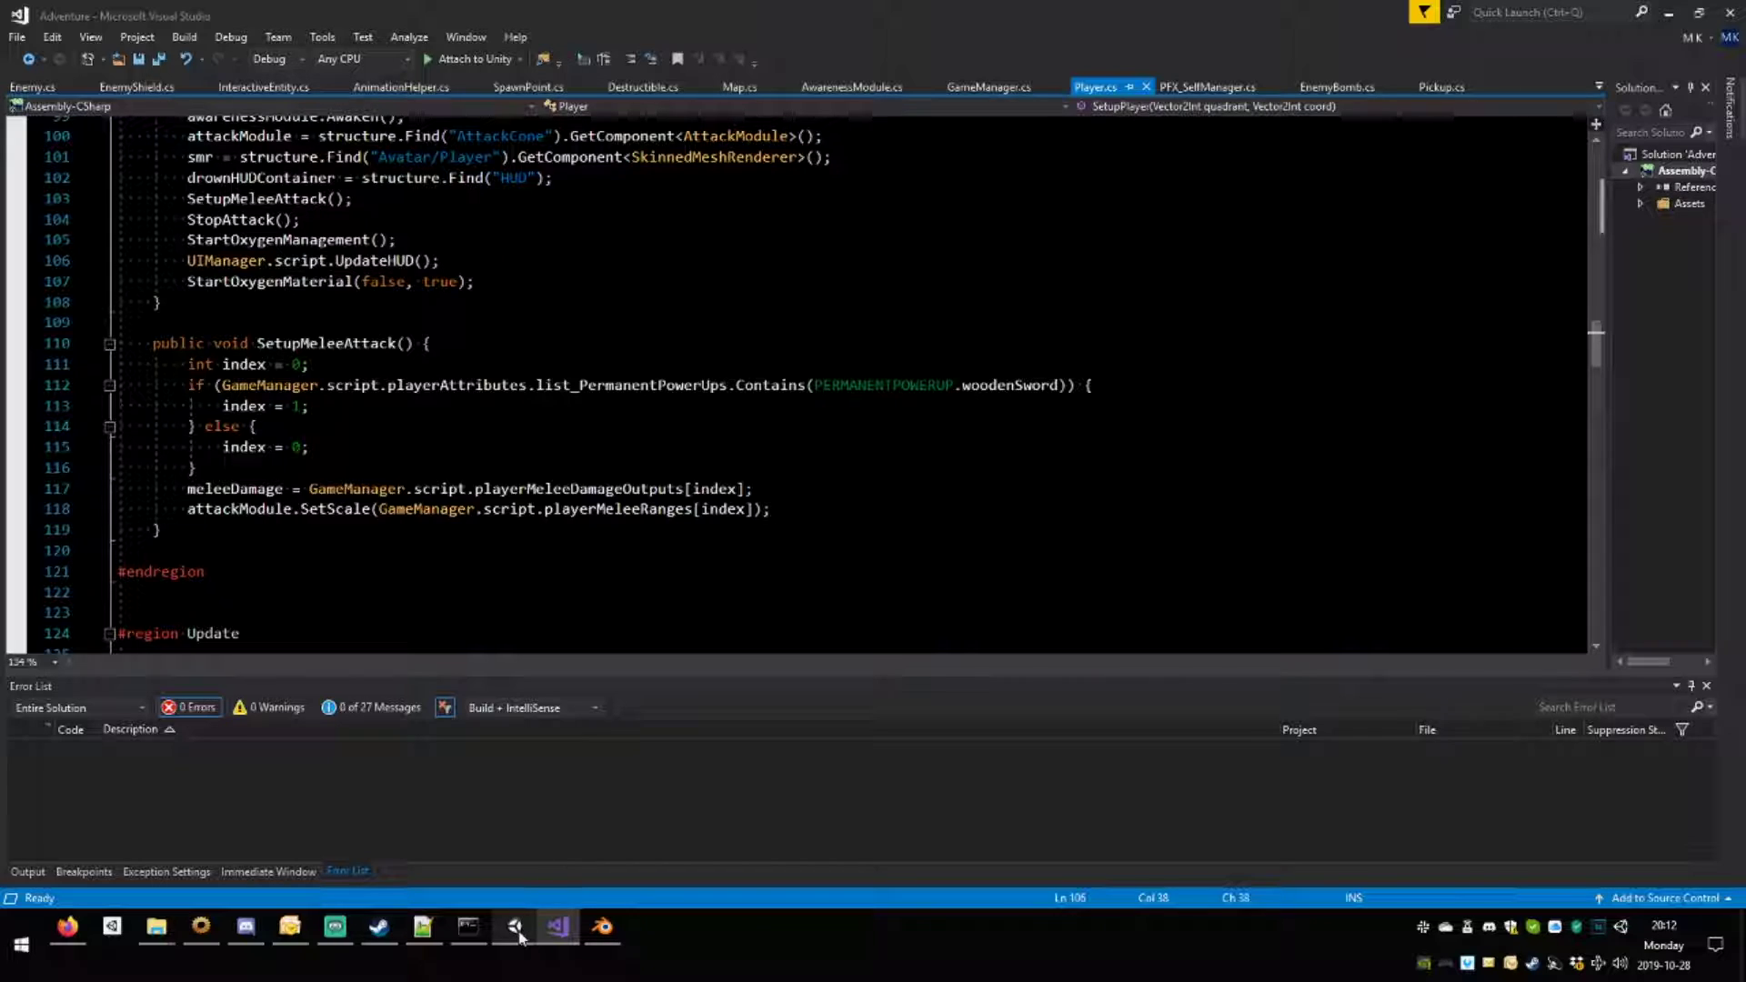
mouse_move(520, 933)
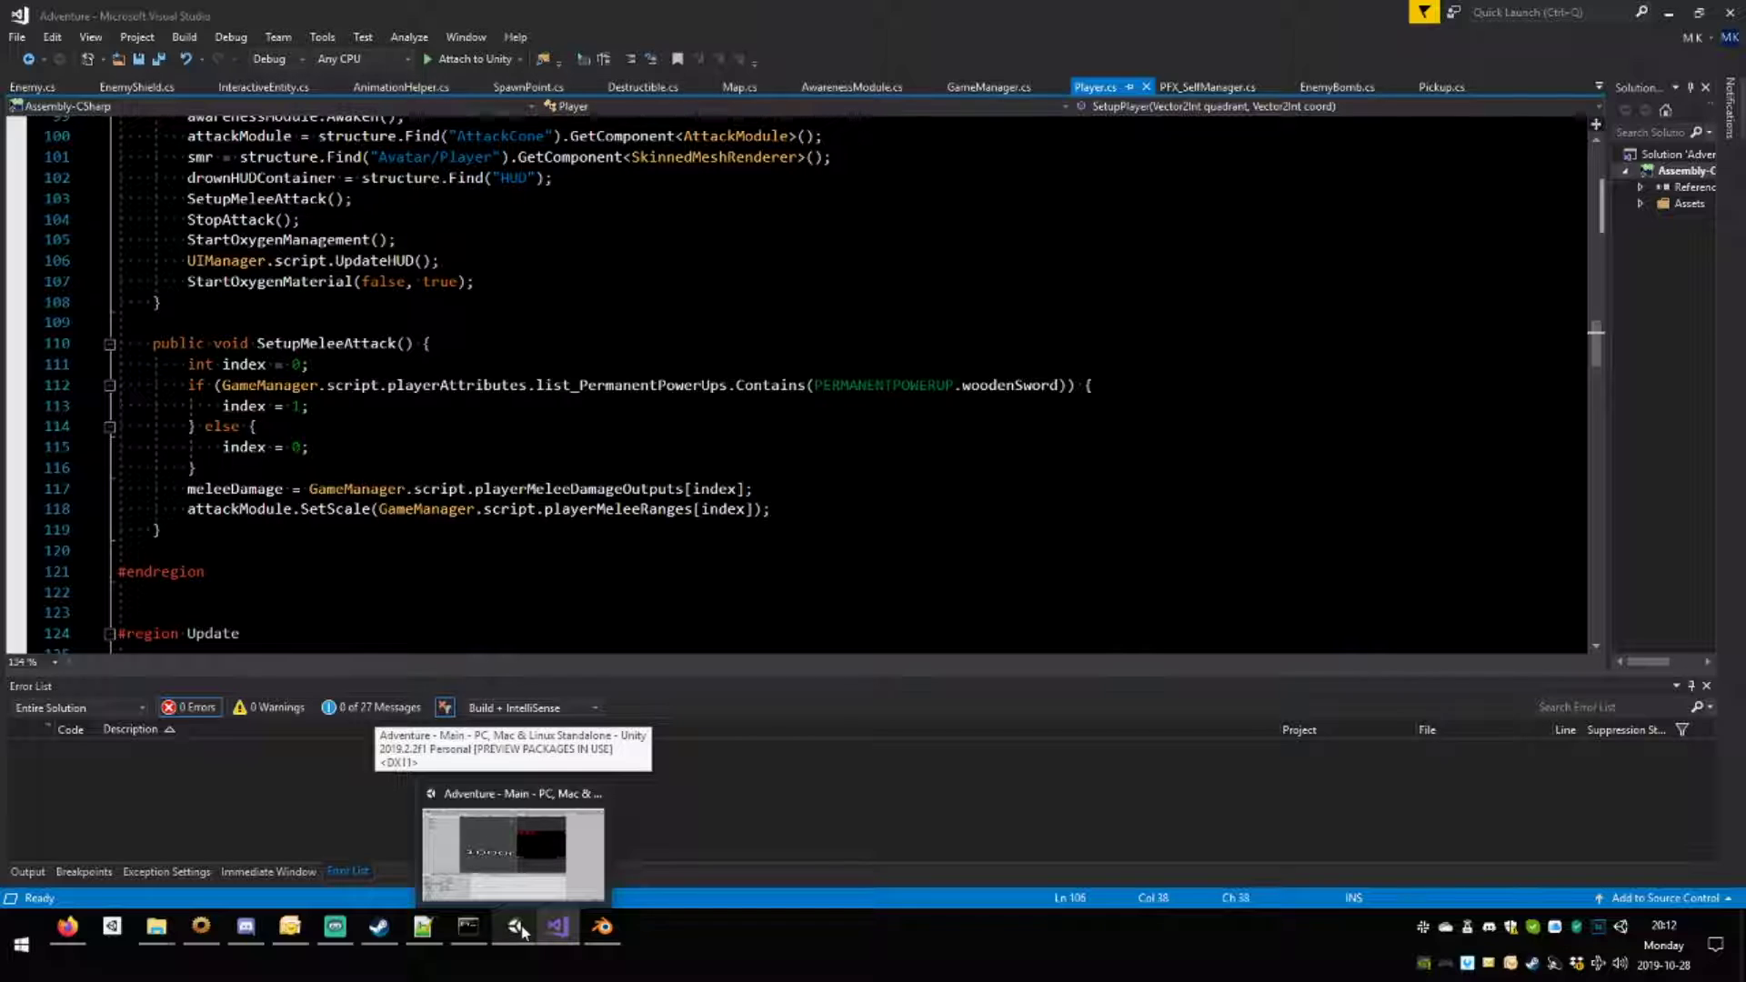
Switch to Unity and open the Player prefab from the Prefabs folder for editing.
left_click(522, 929)
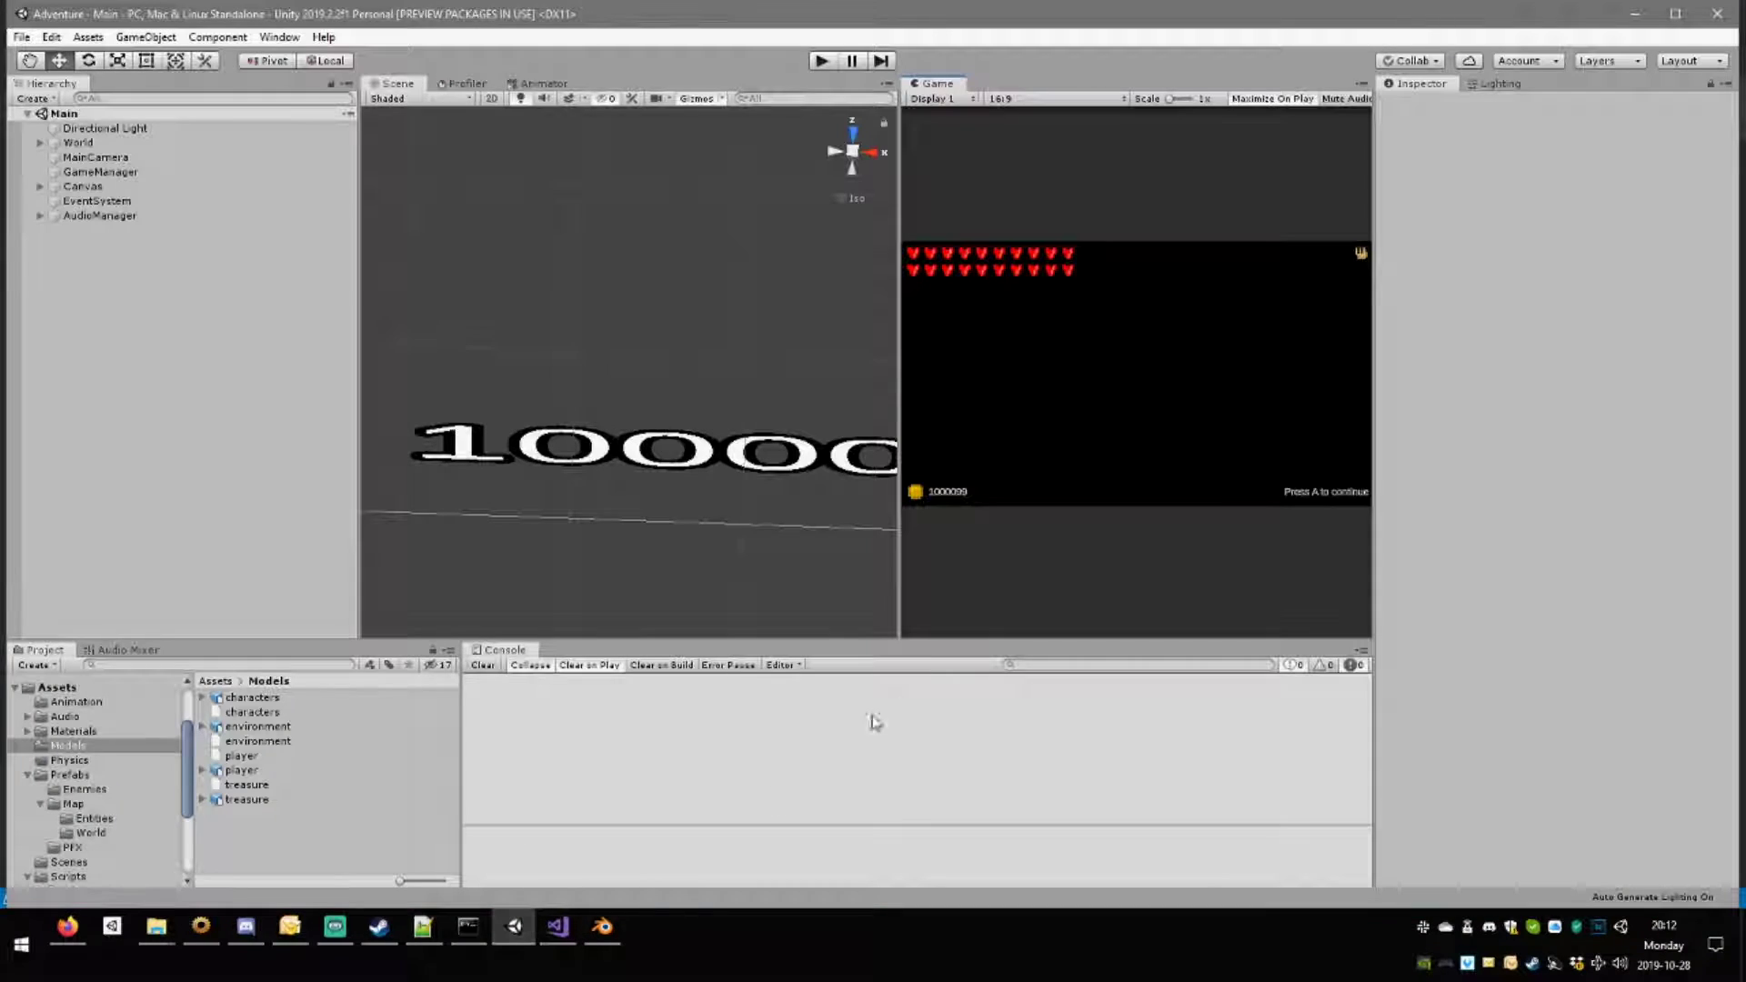
double_click(256, 774)
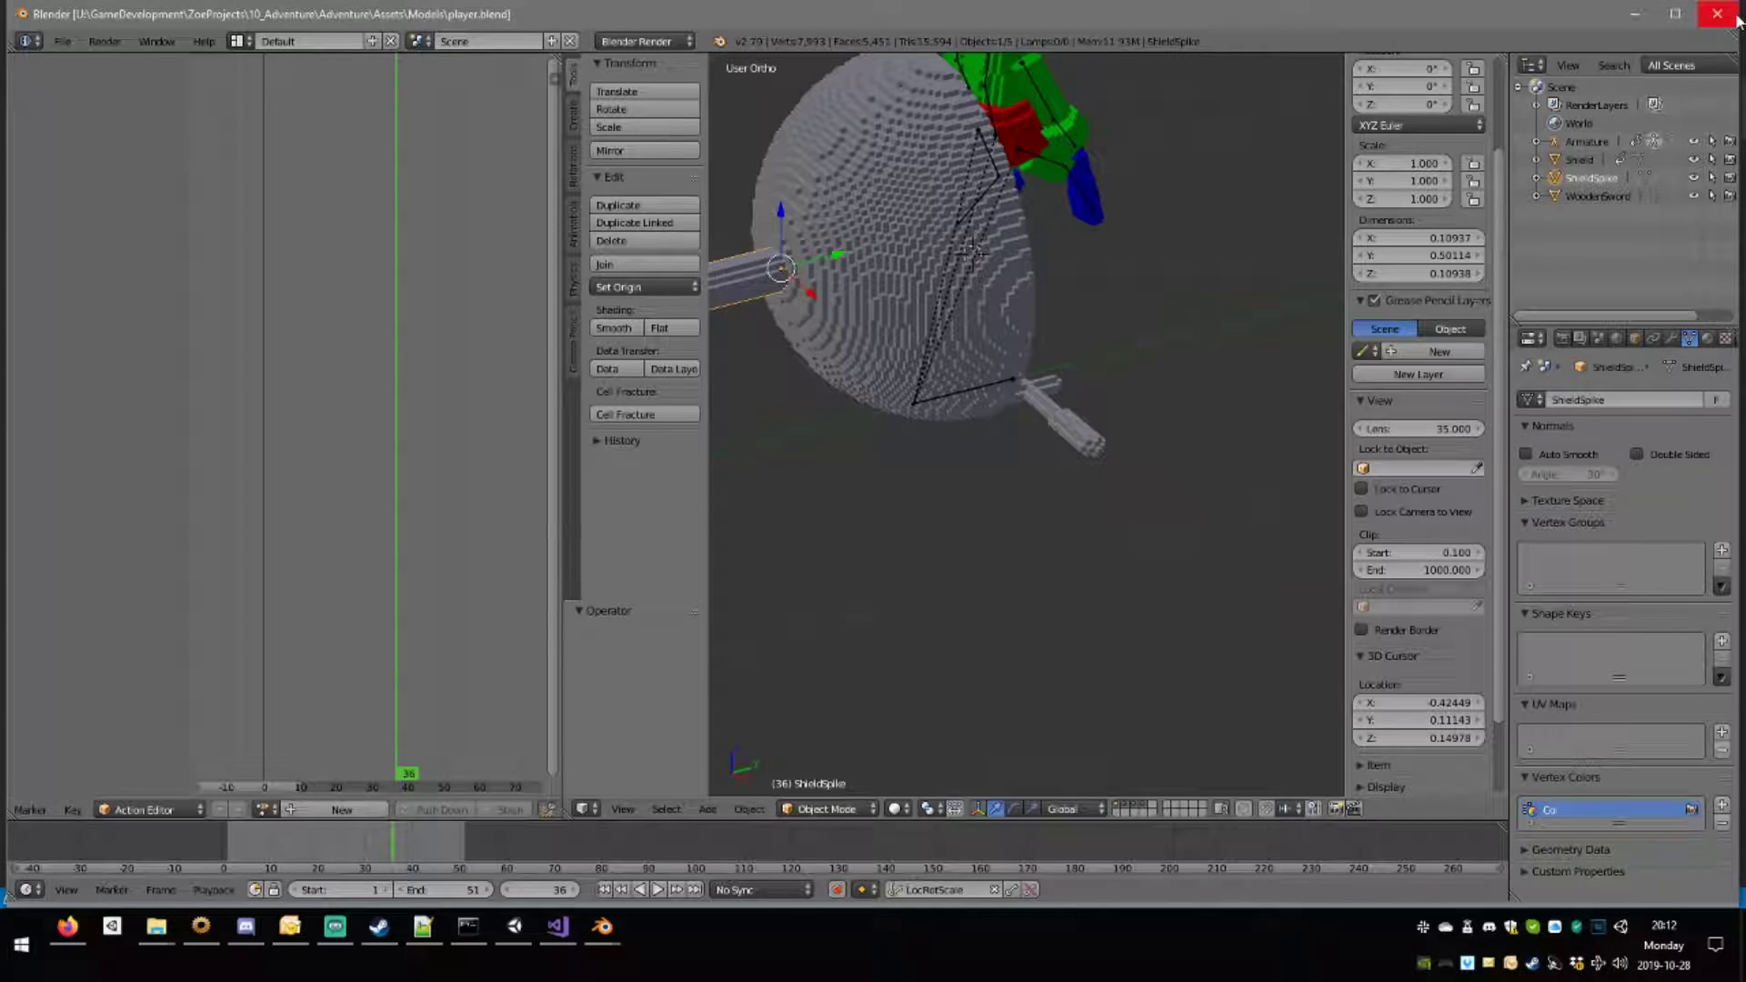
left_click(1724, 15)
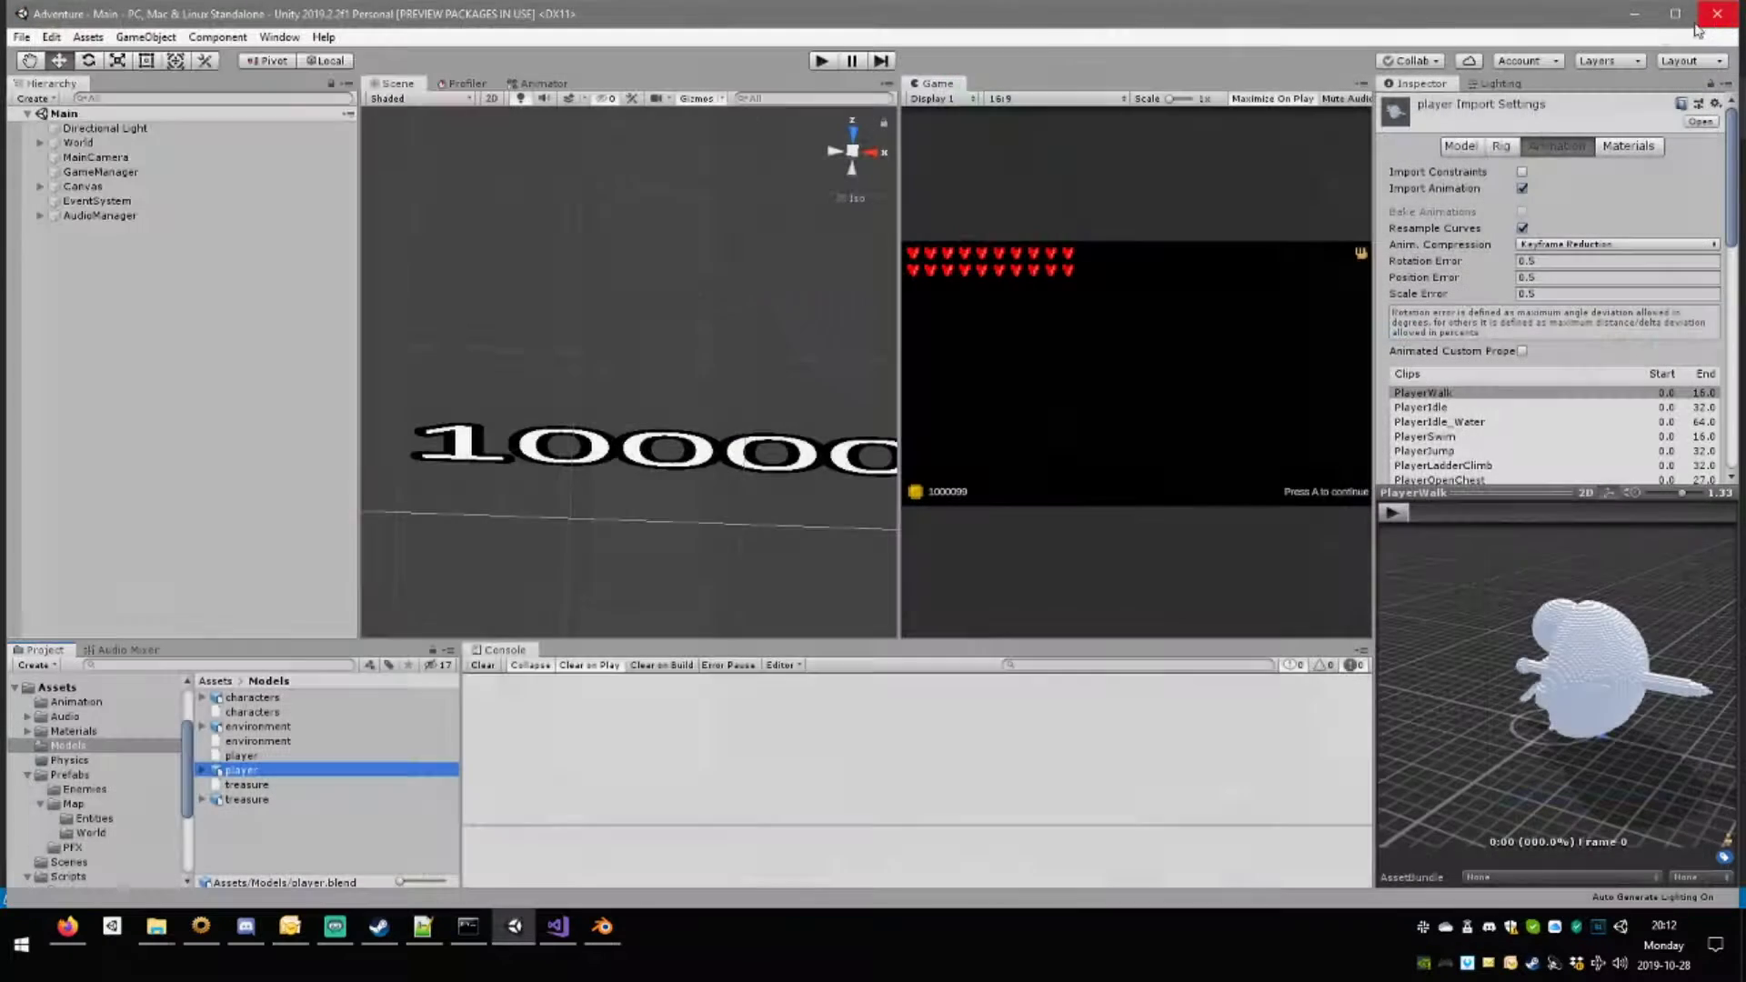
left_click(96, 778)
double_click(241, 756)
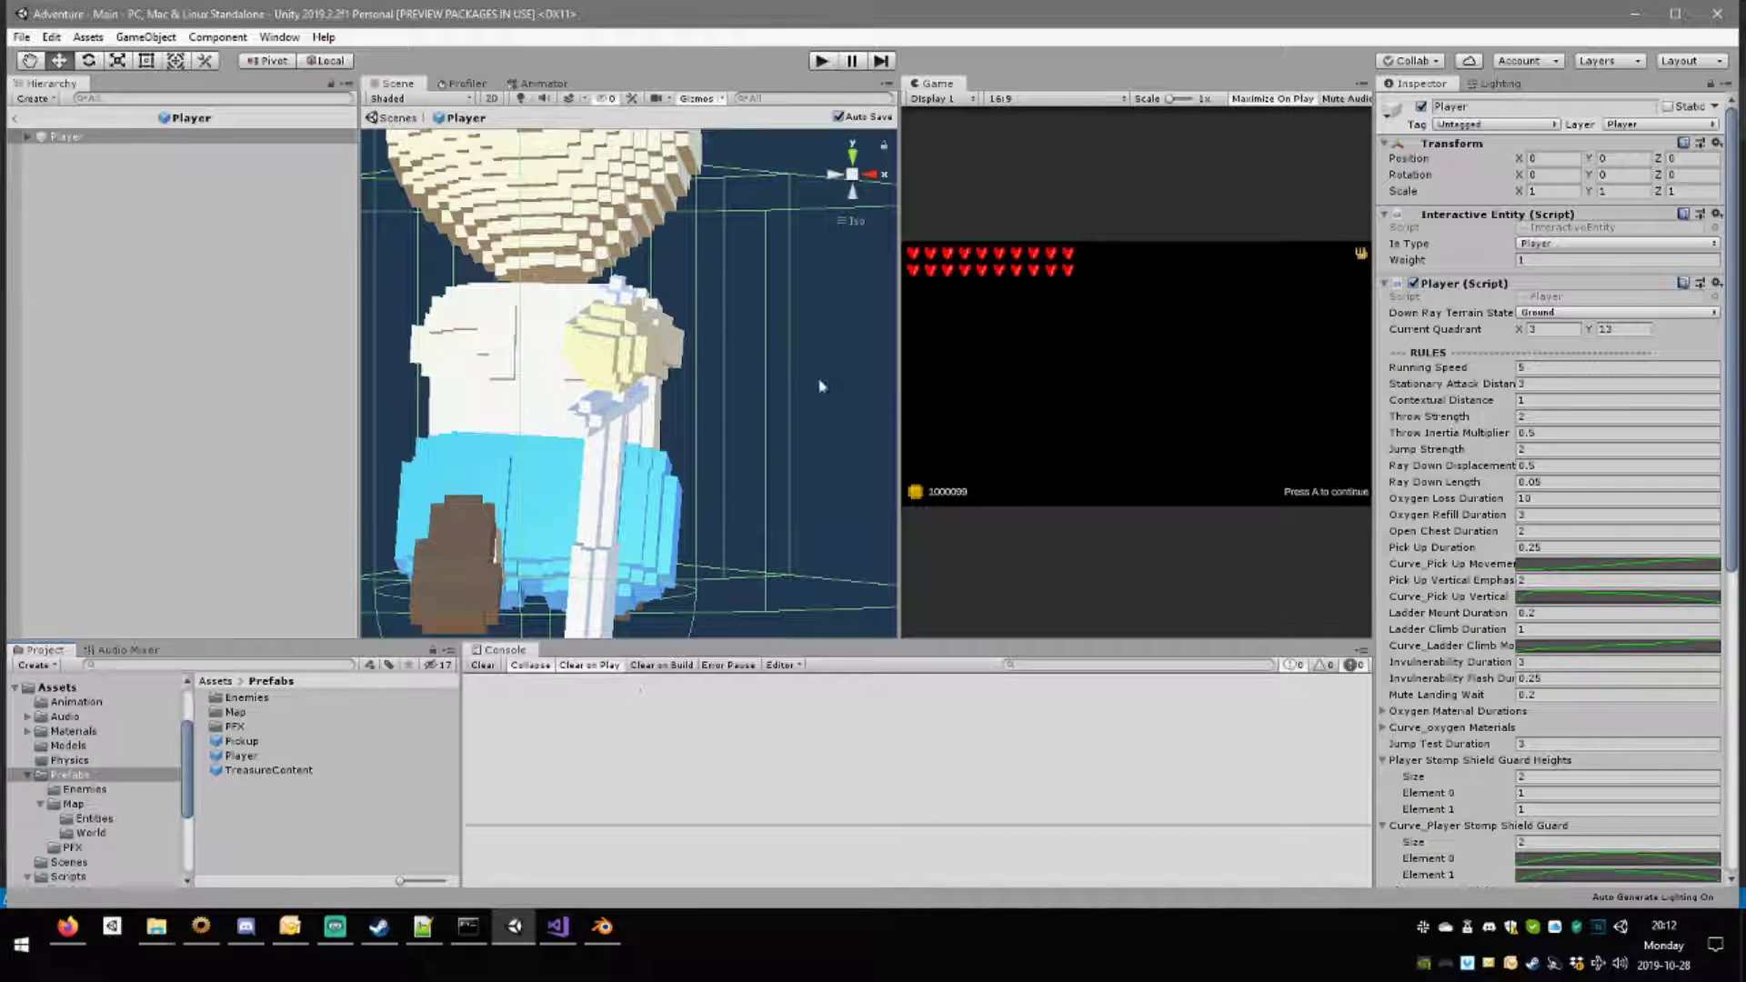
Select the sword's Model object, which carries the WoodenSword mesh, in the Player's right hand.
scroll(710, 484, "up", 3)
left_click_drag(712, 491, 564, 509, "alt")
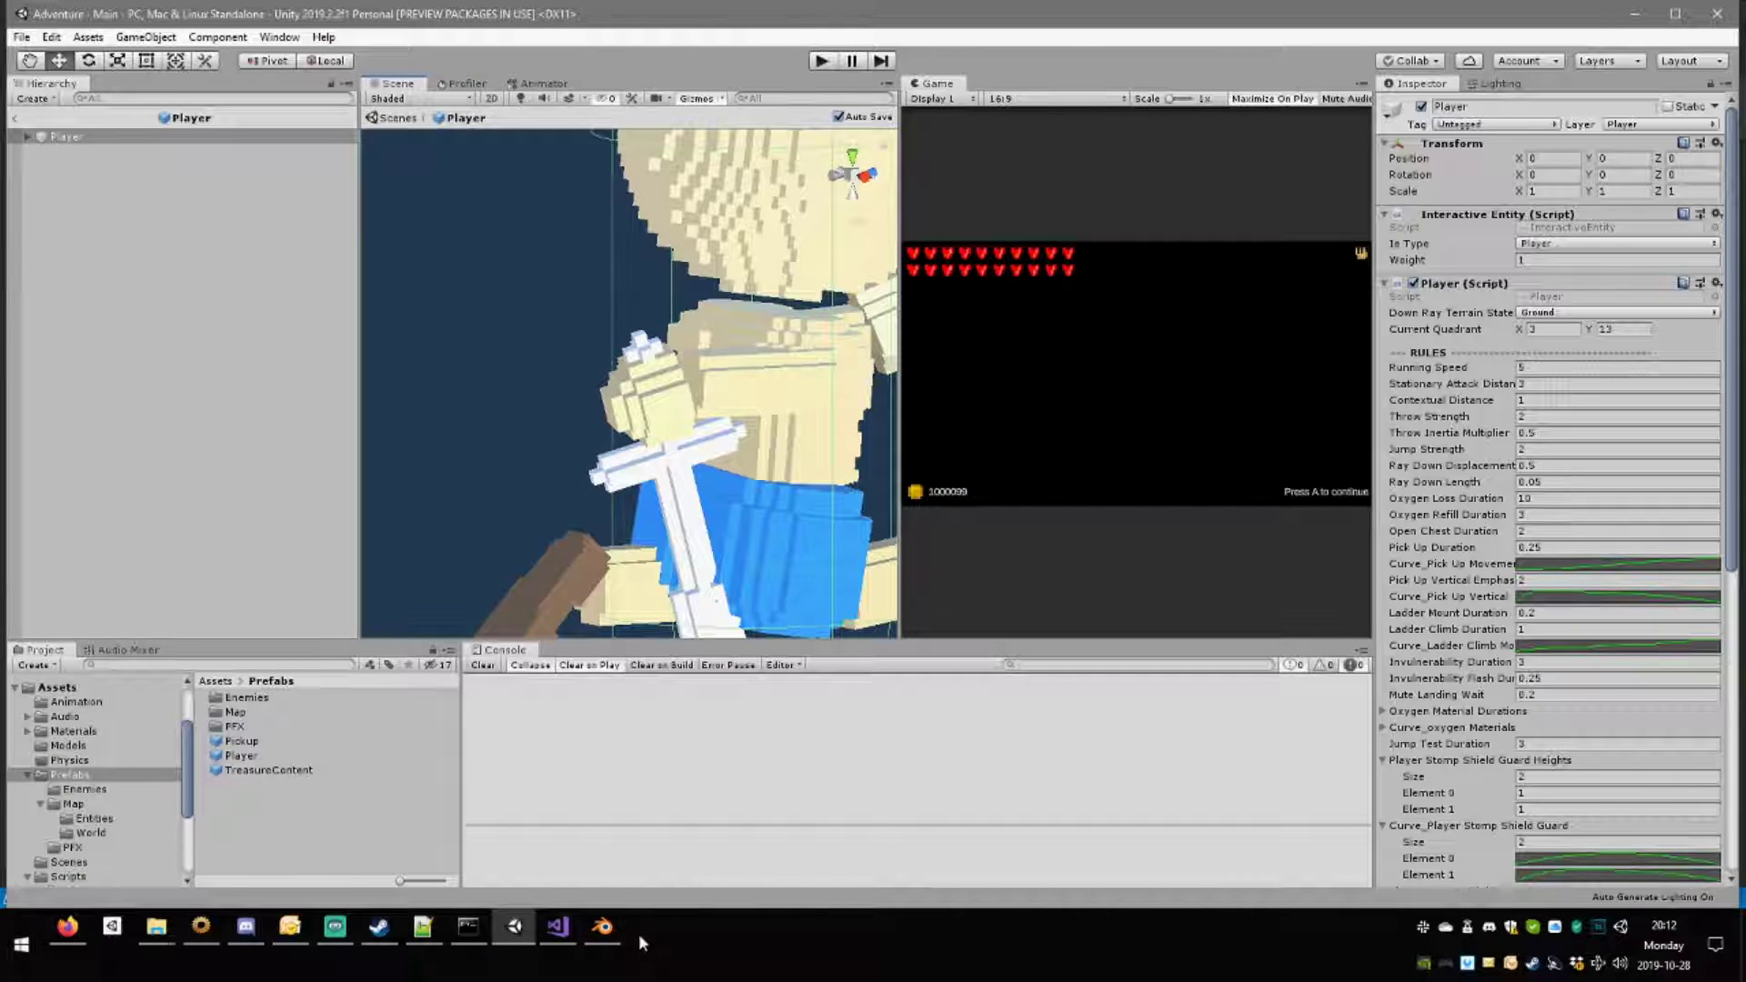
mouse_move(605, 932)
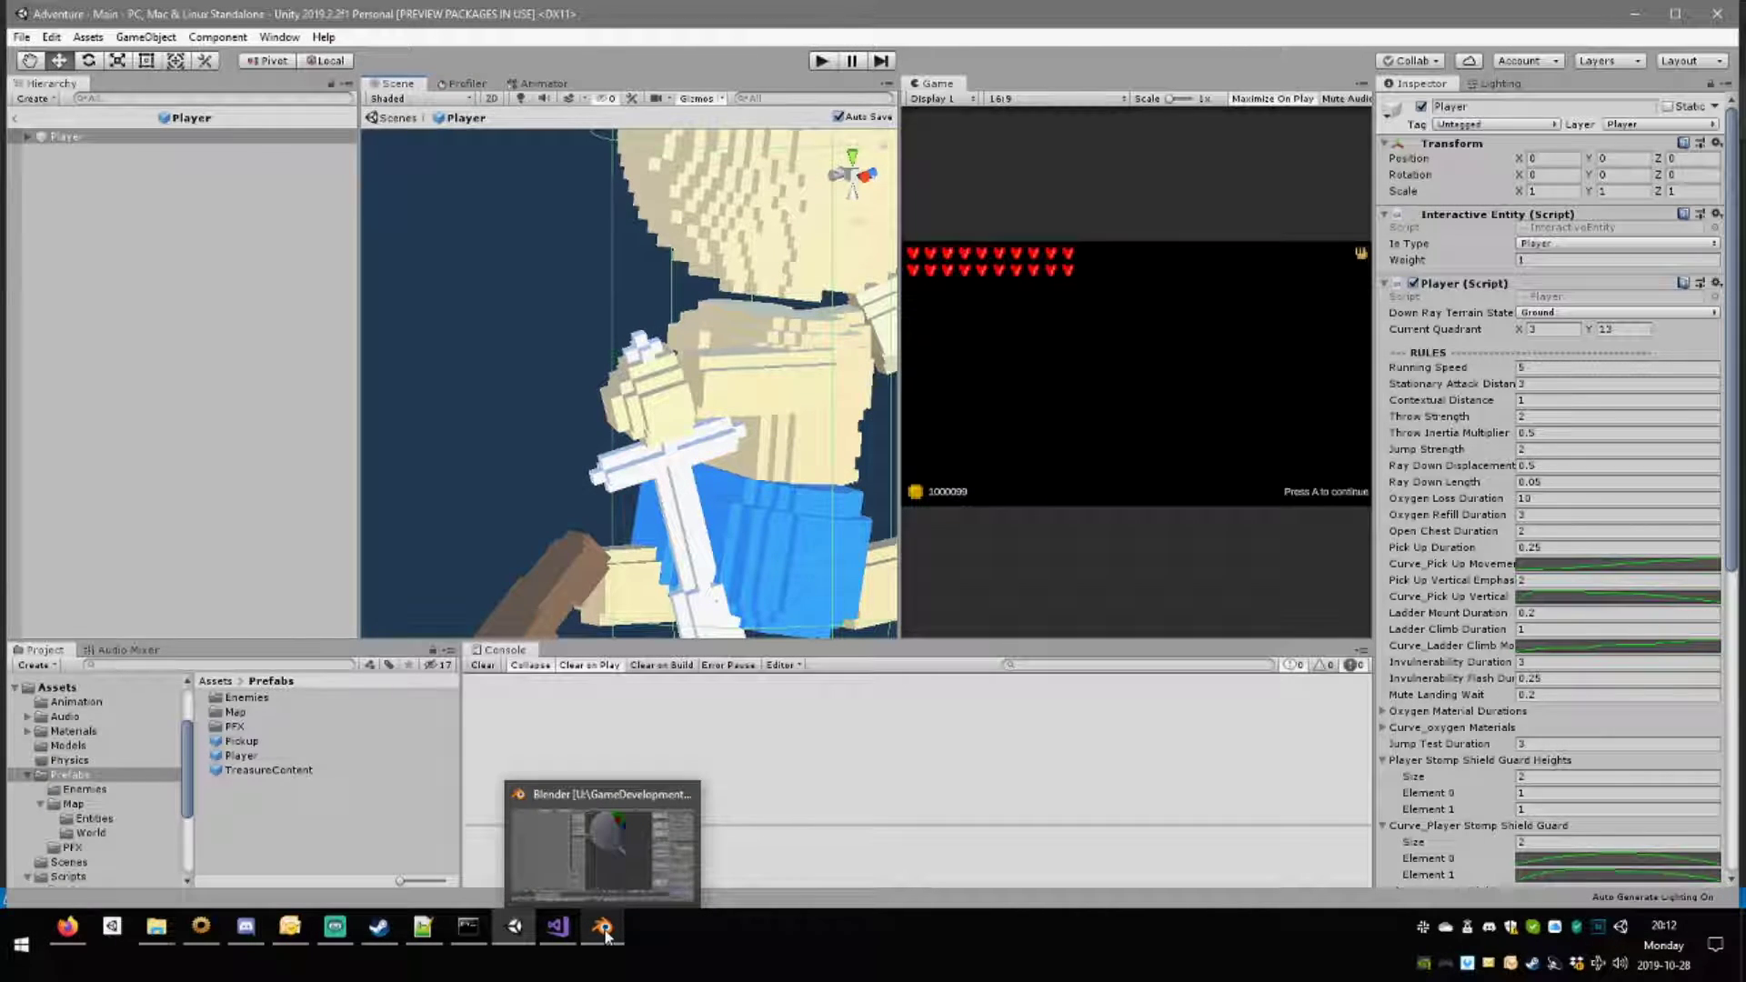
left_click(600, 477)
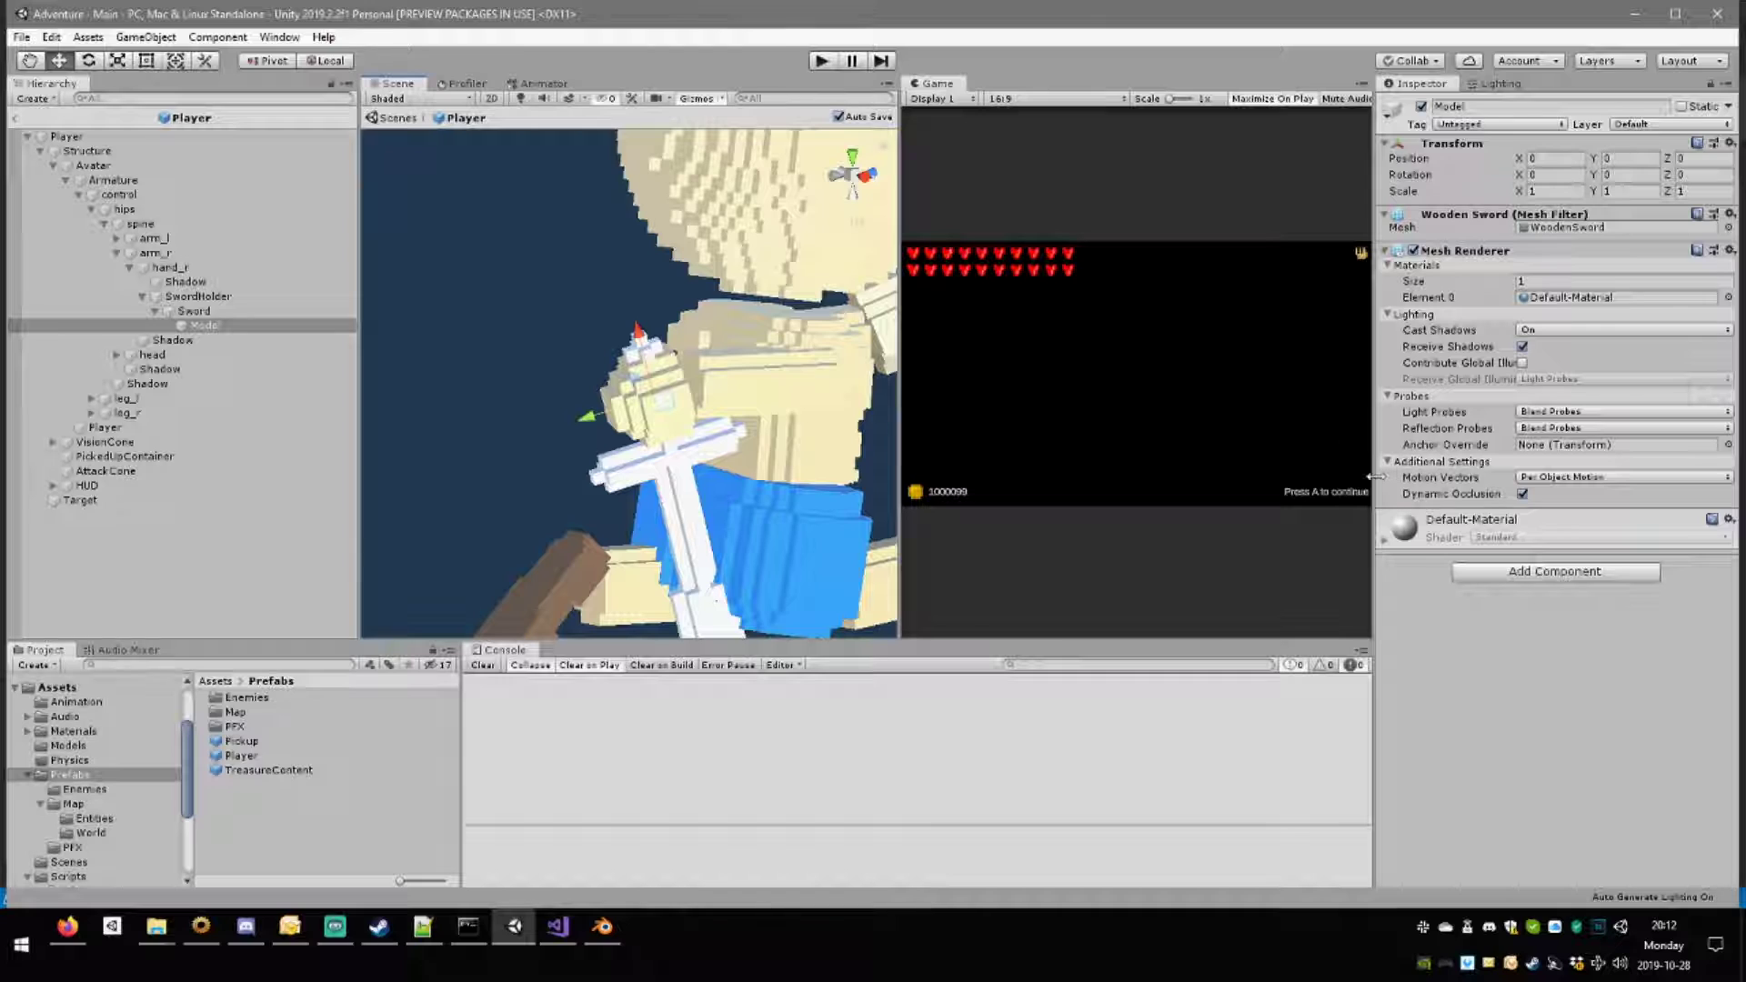
Rename the Sword object under SwordHolder to WoodenSword.
left_click(187, 311)
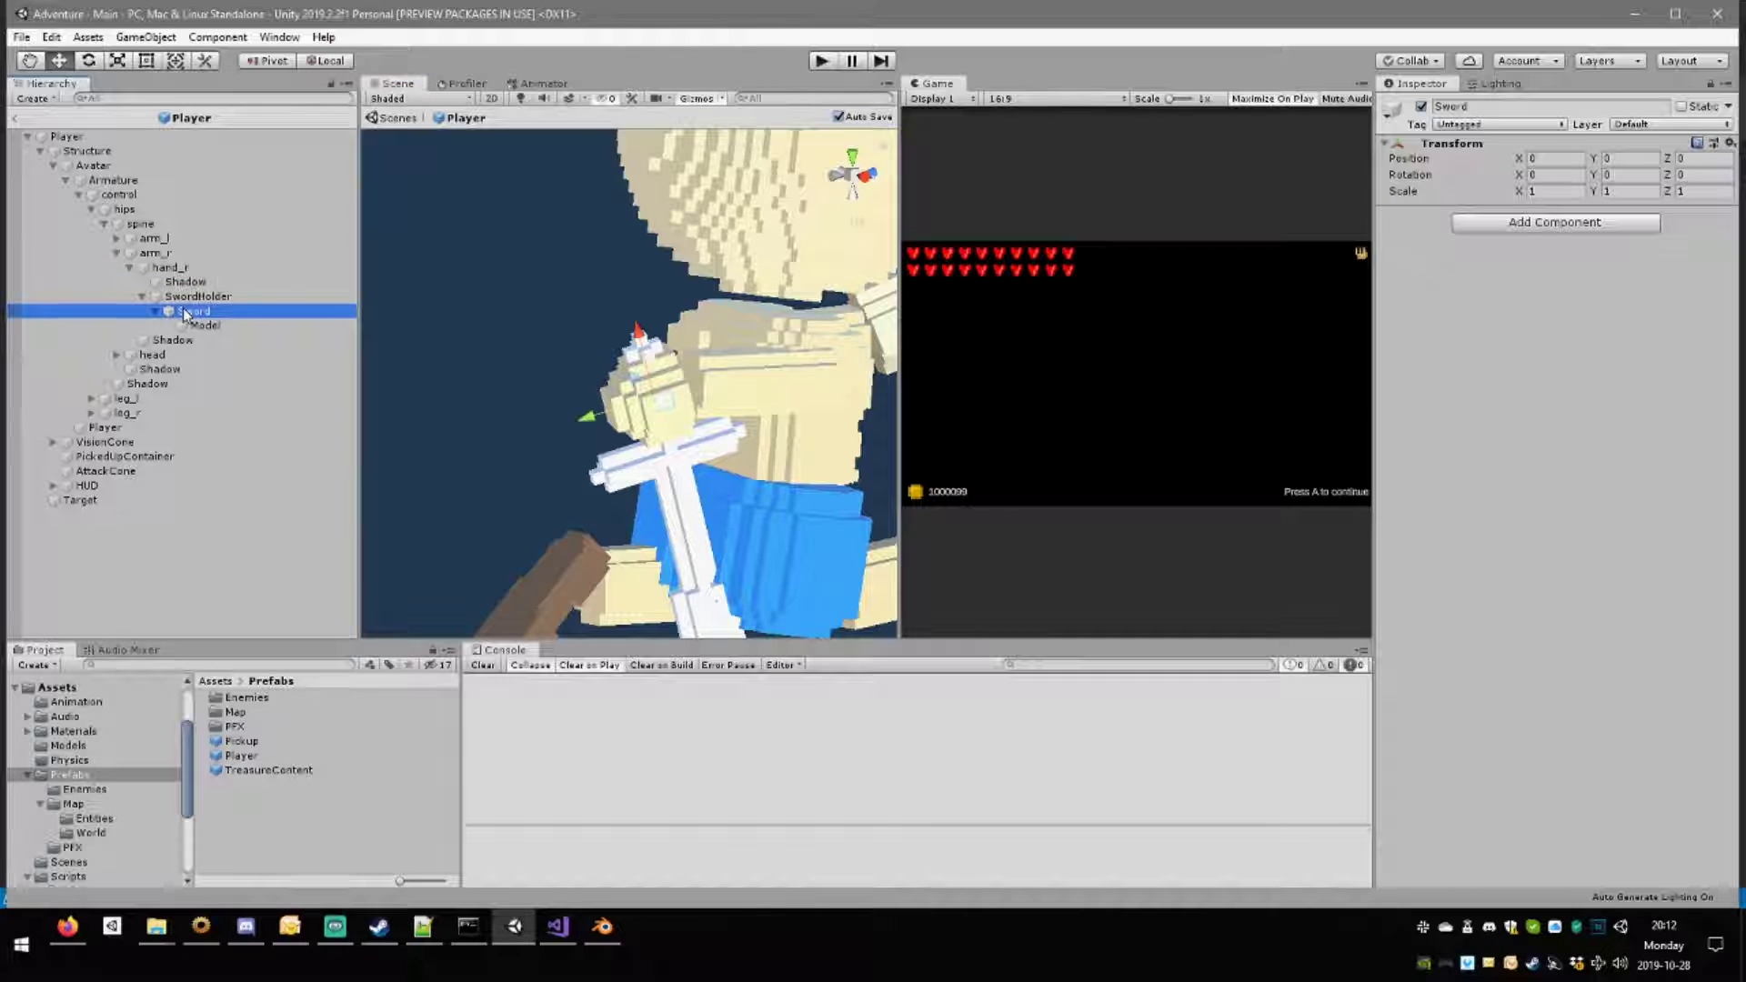
left_click(180, 312)
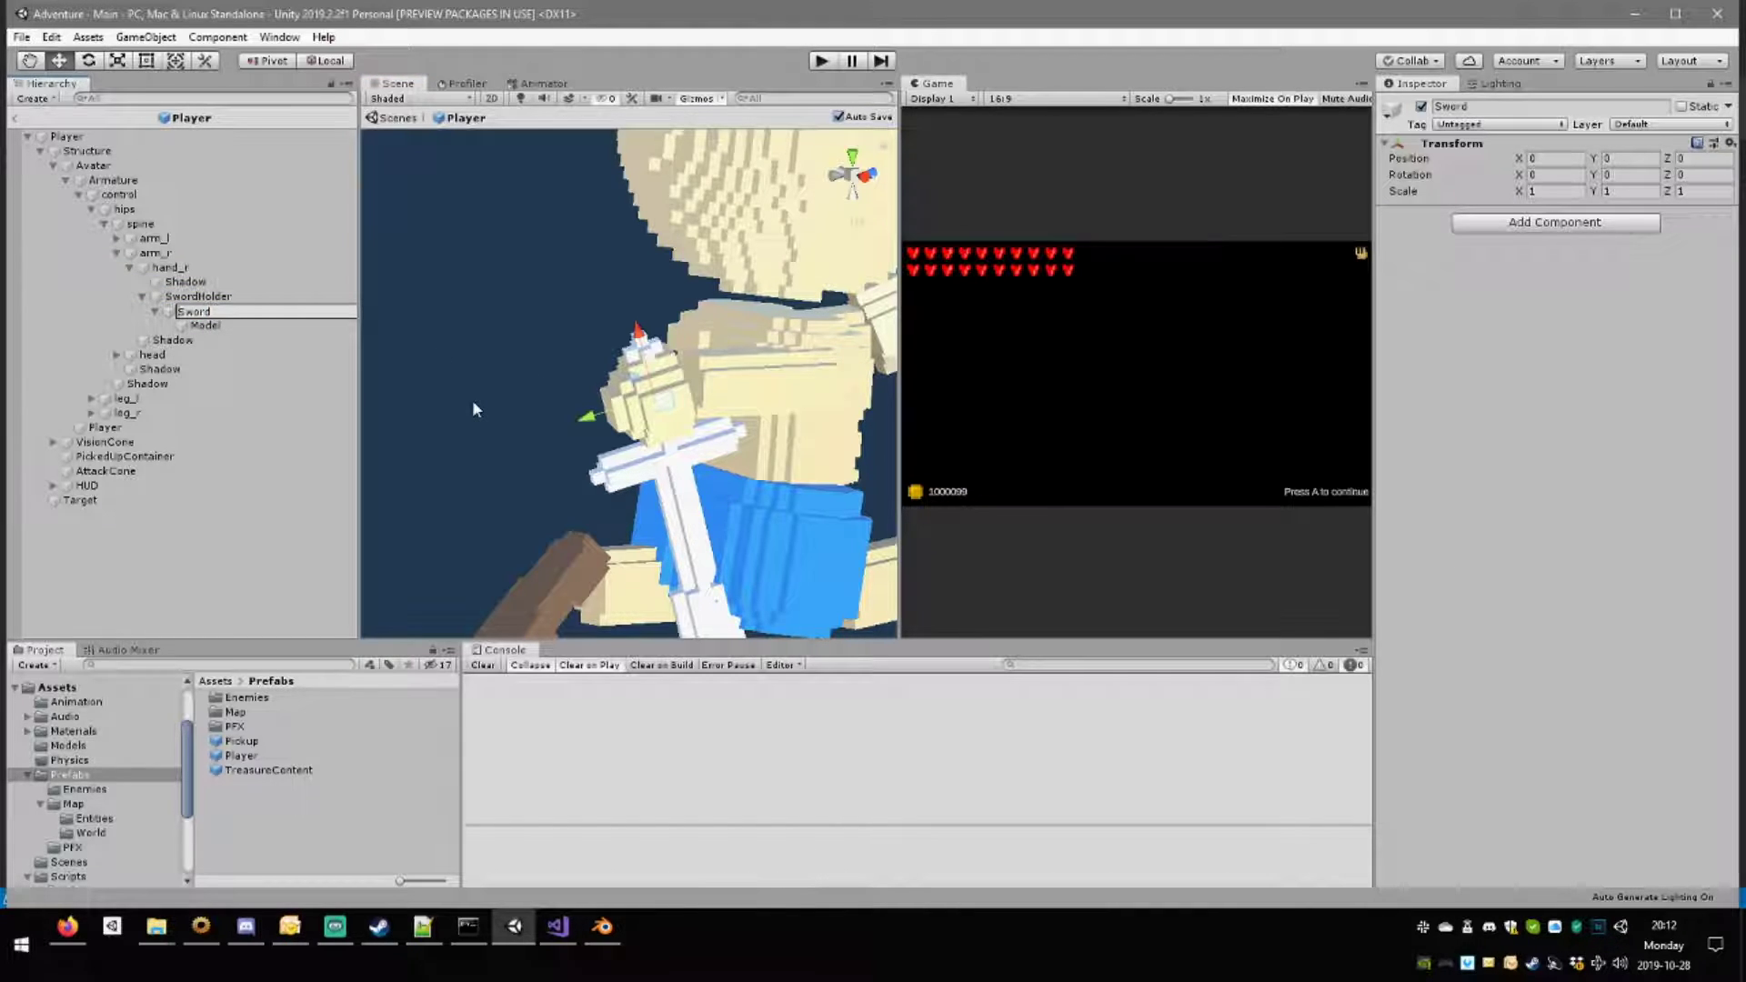
type("Wooden")
key("Return")
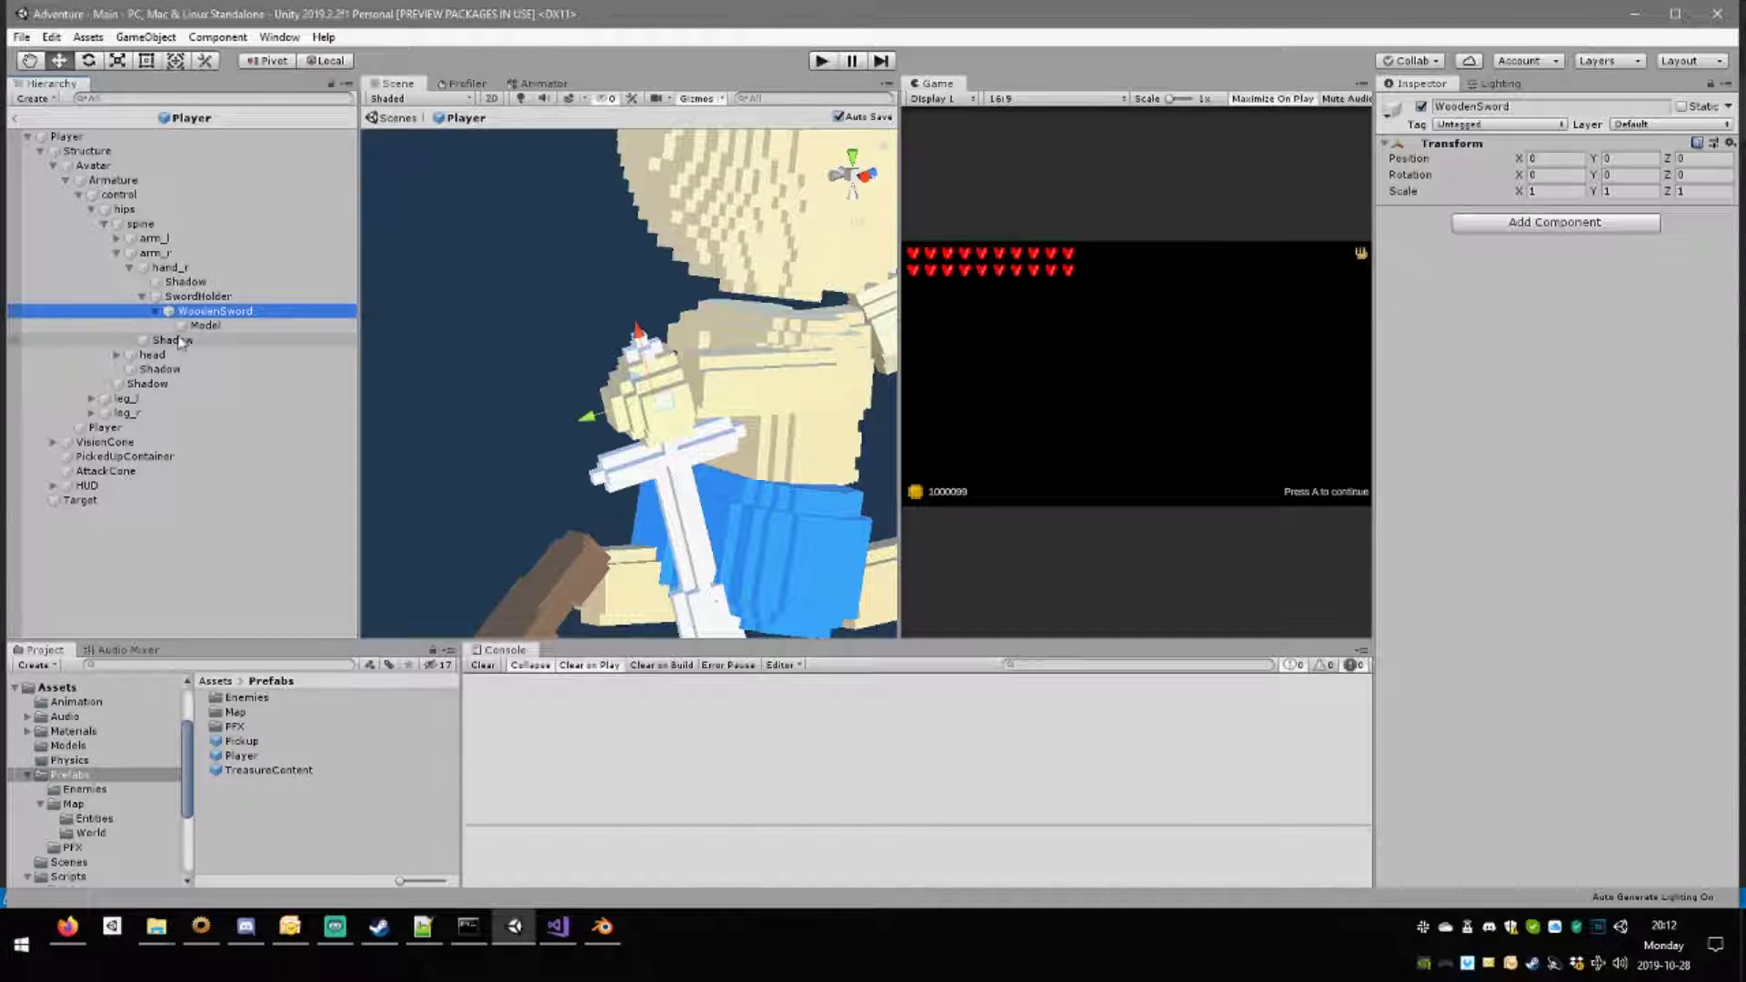
Check the material assigned to the WoodenSword's Model and browse the project's Characters and Map/World material folders.
left_click(205, 326)
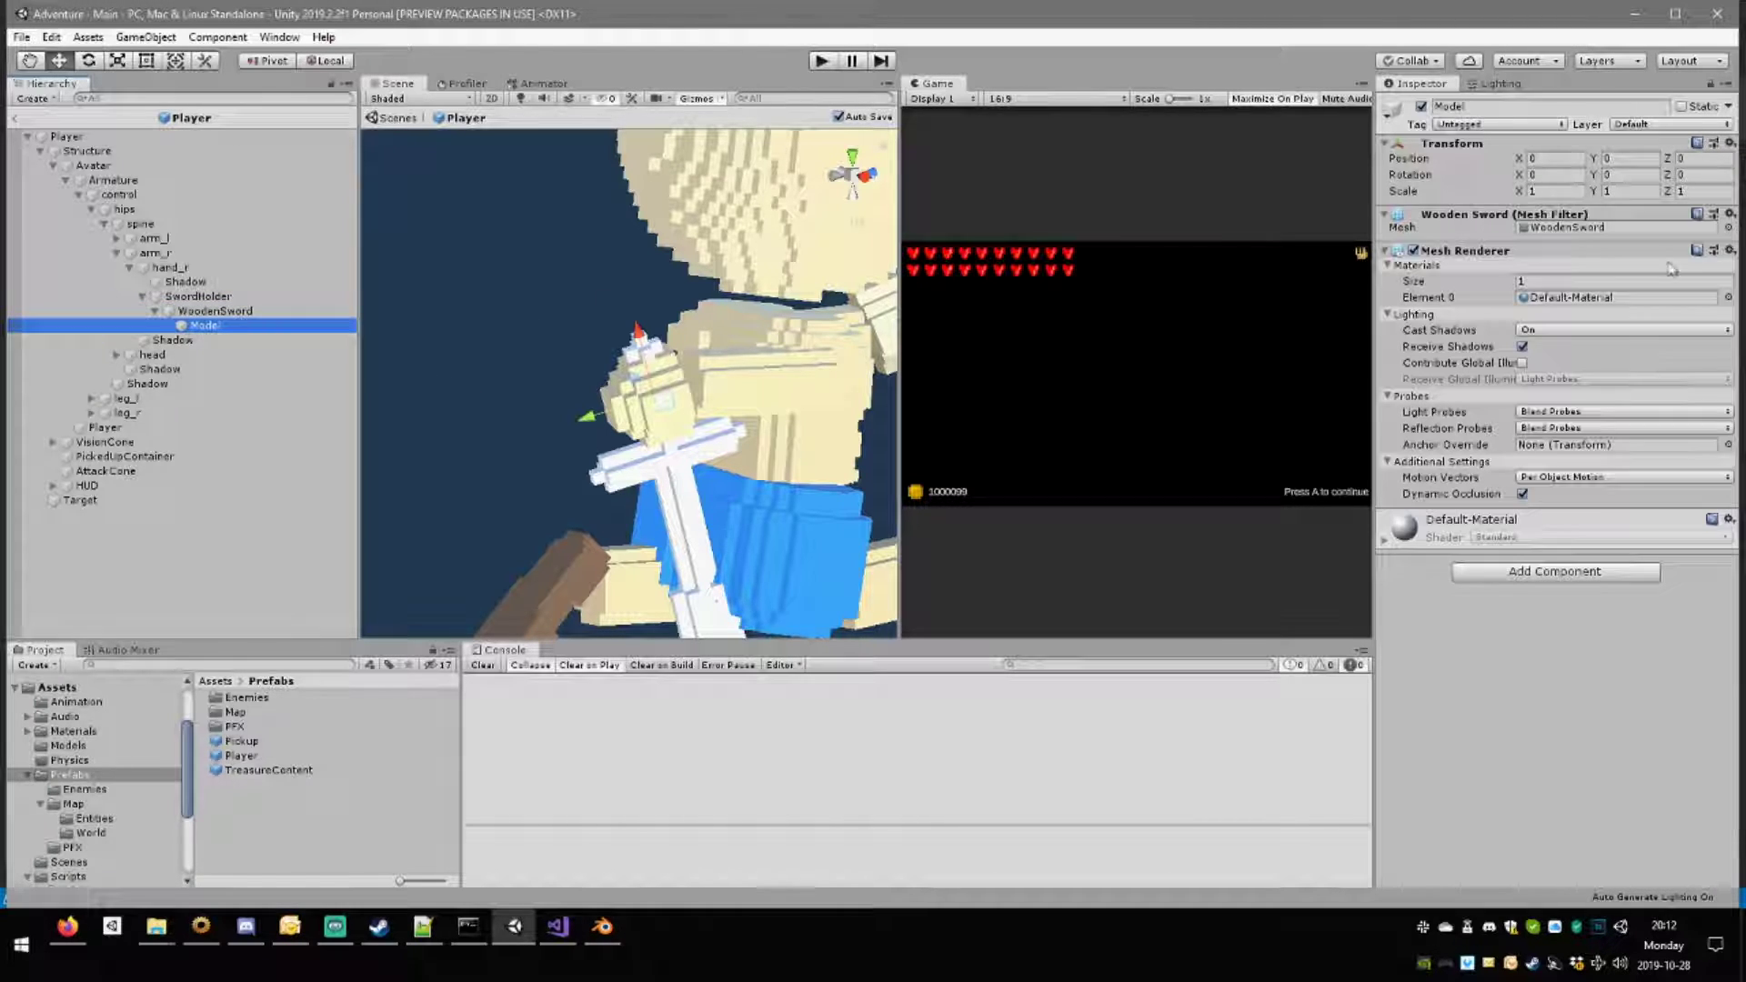
left_click(1600, 298)
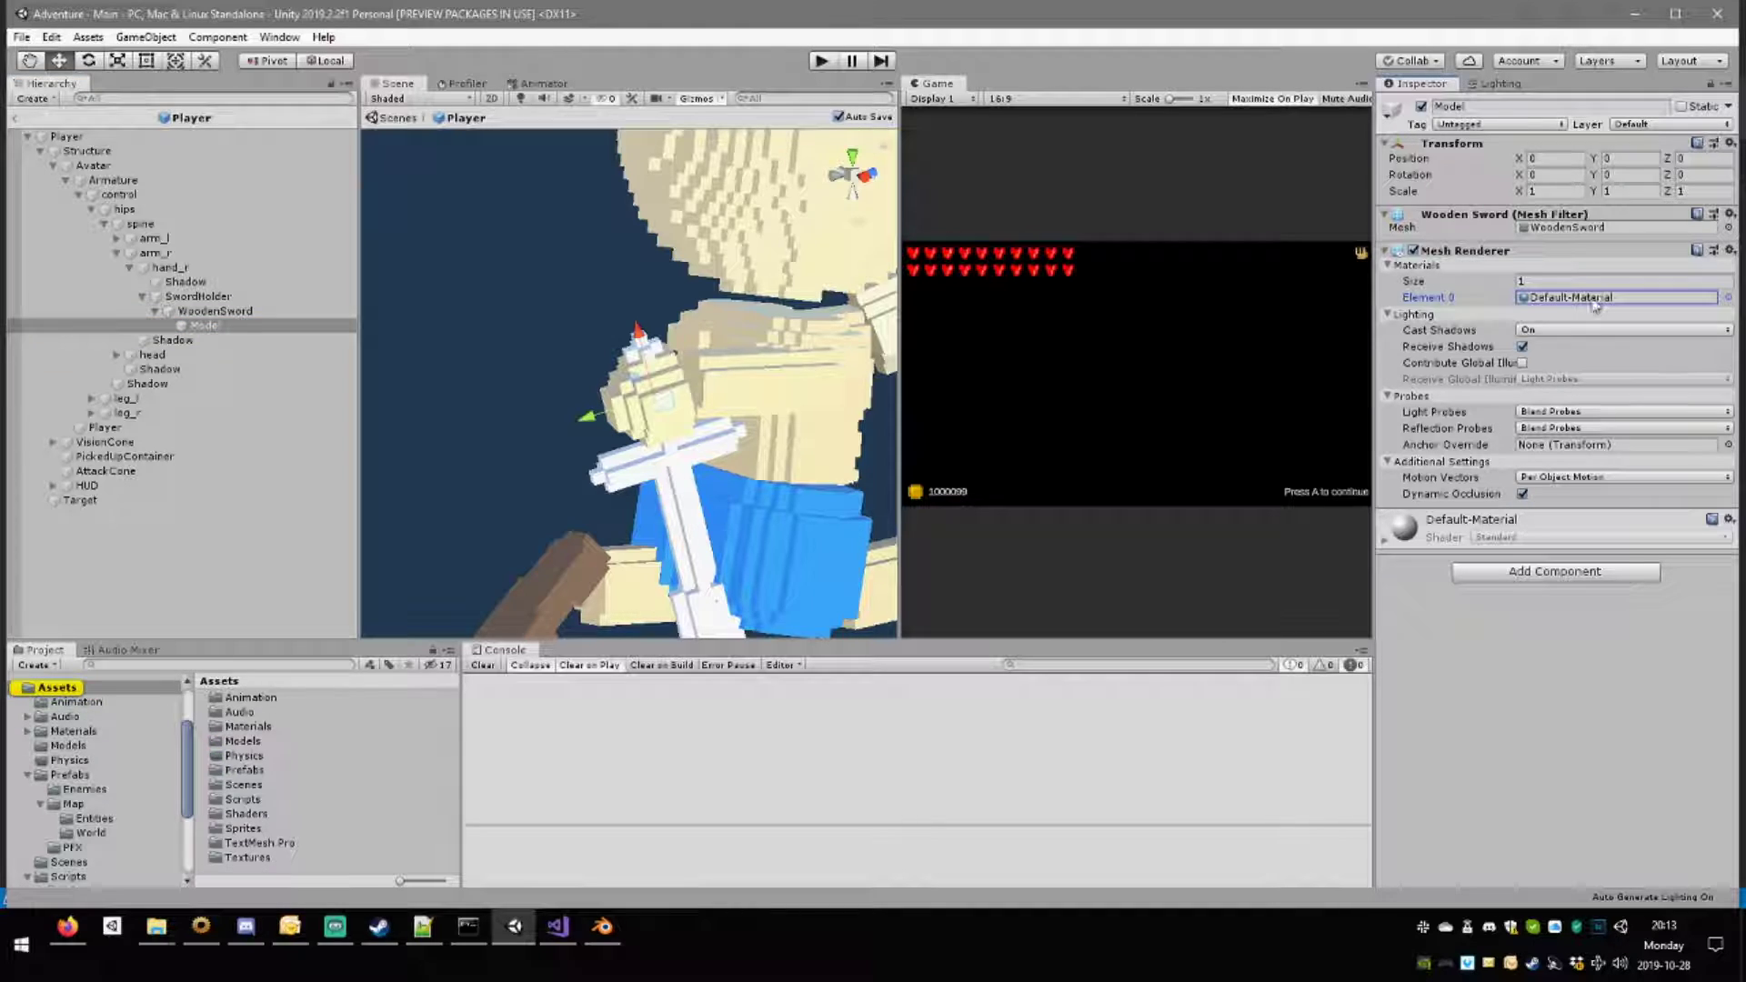
double_click(251, 727)
left_click(259, 702)
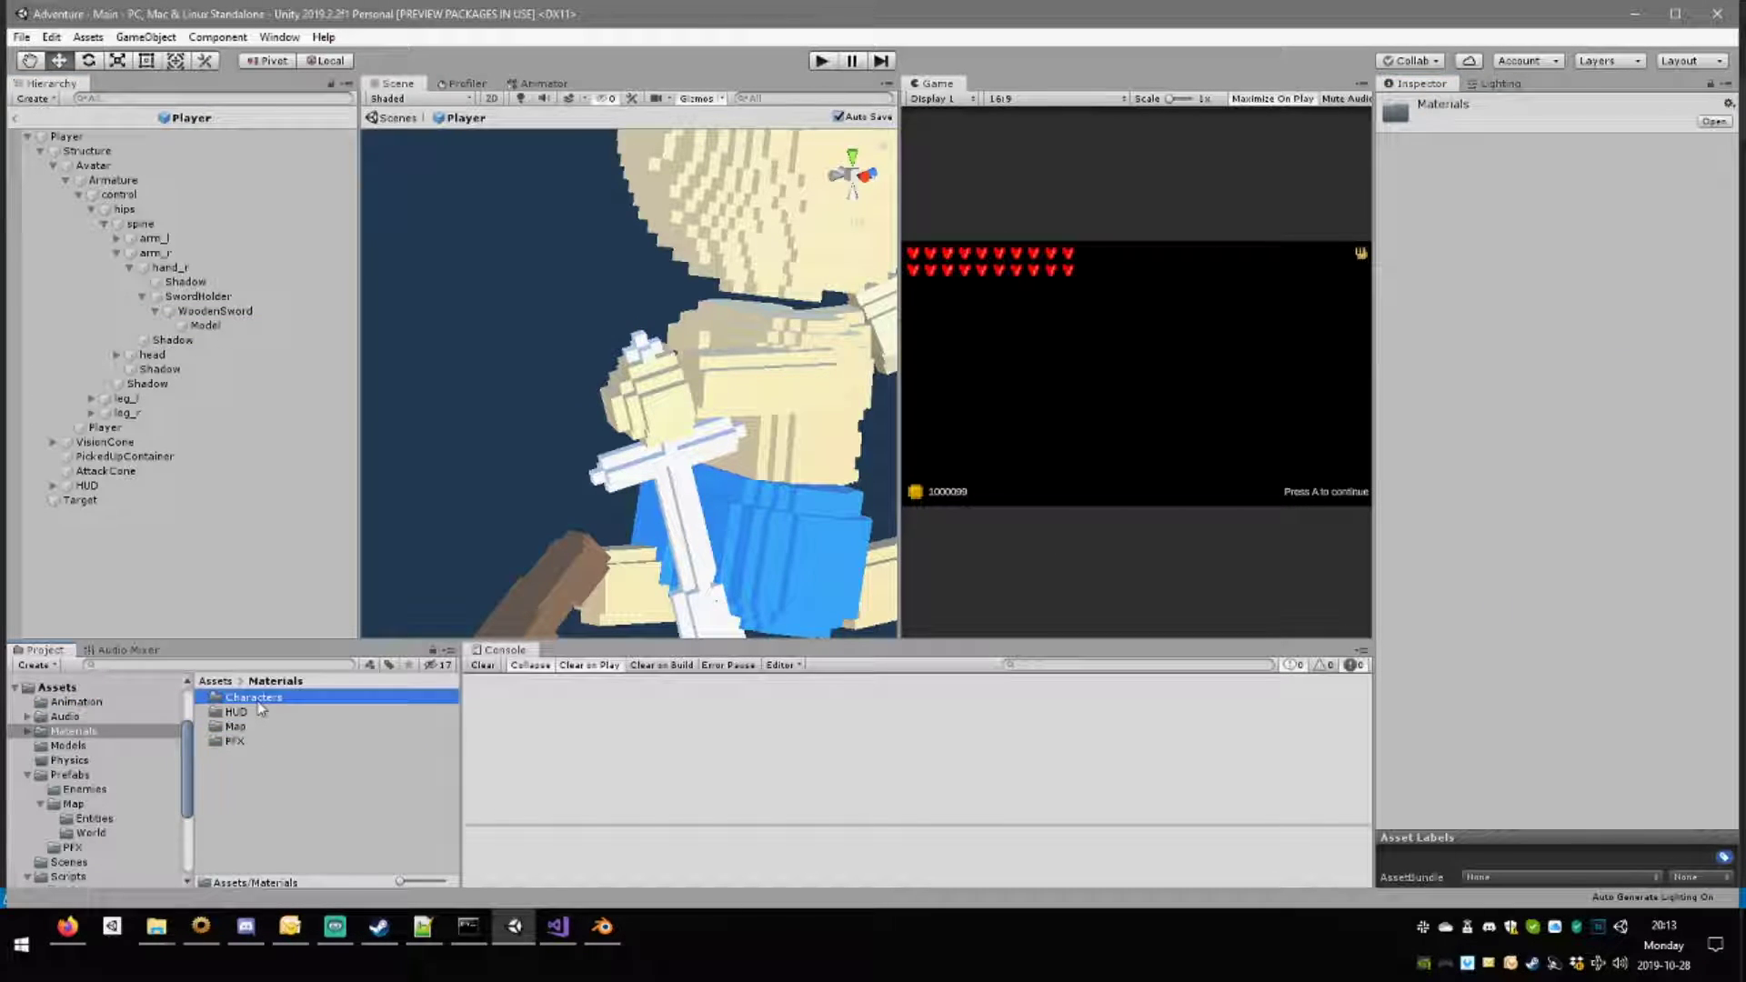
double_click(259, 703)
scroll(311, 733, "down", 1)
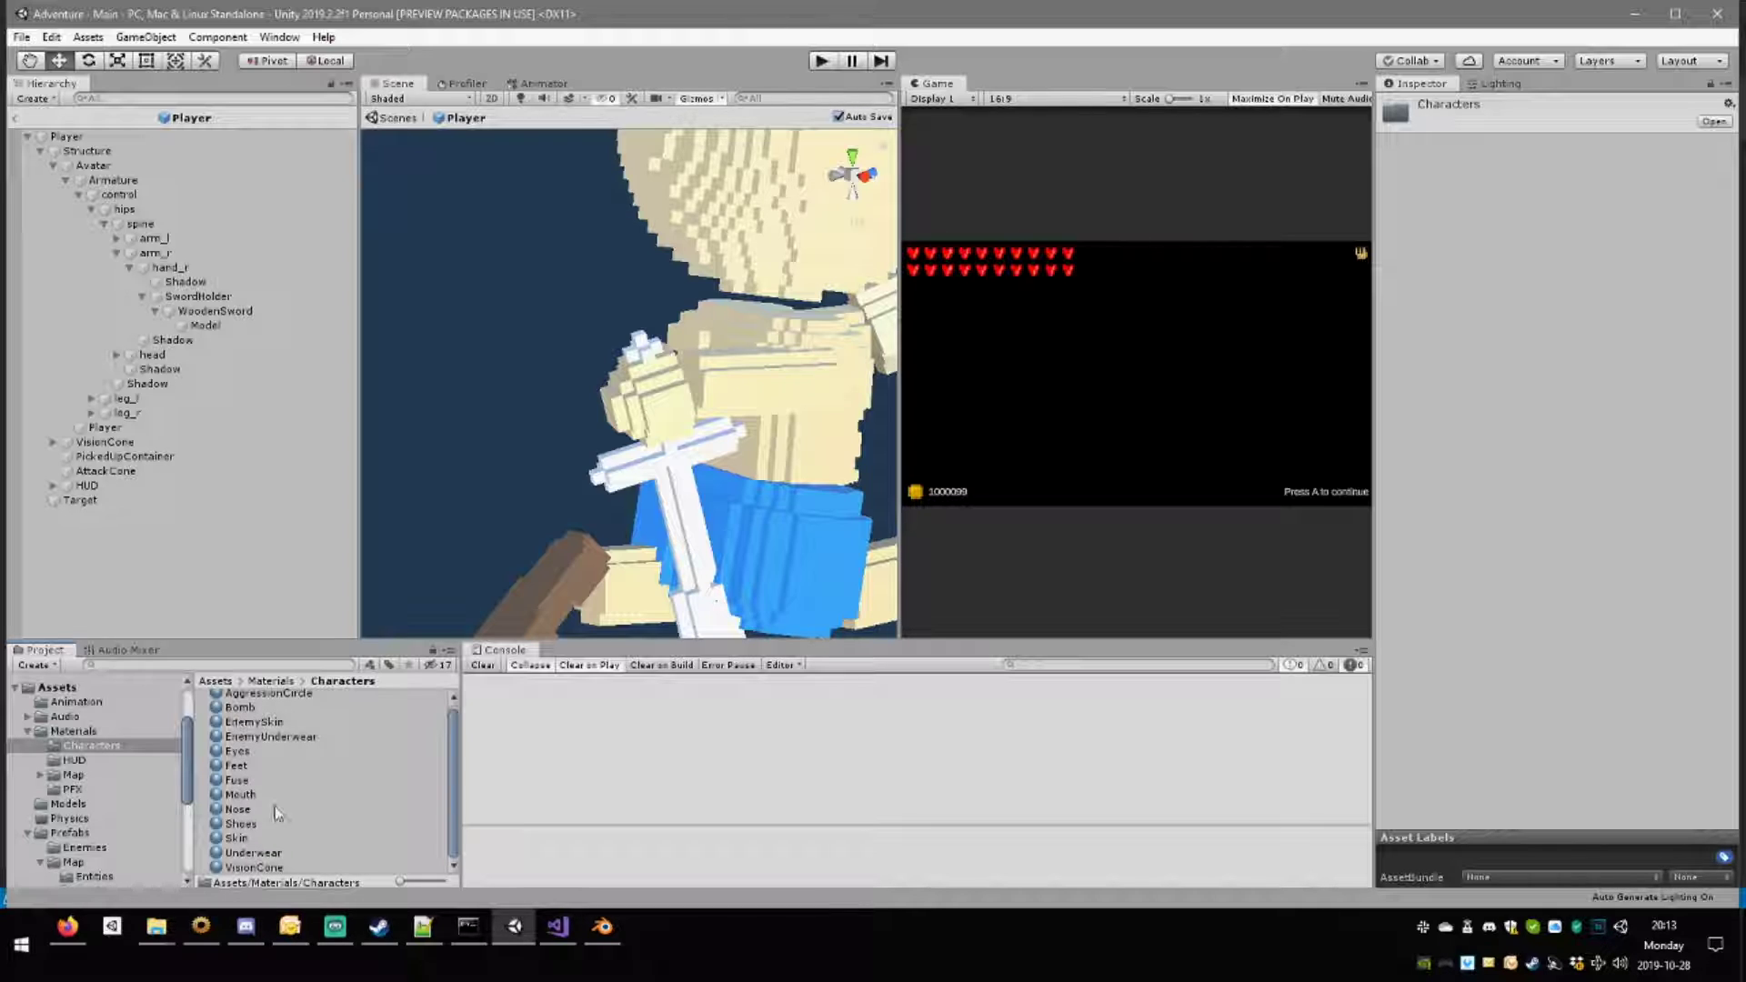
scroll(251, 732, "up", 1)
left_click(73, 775)
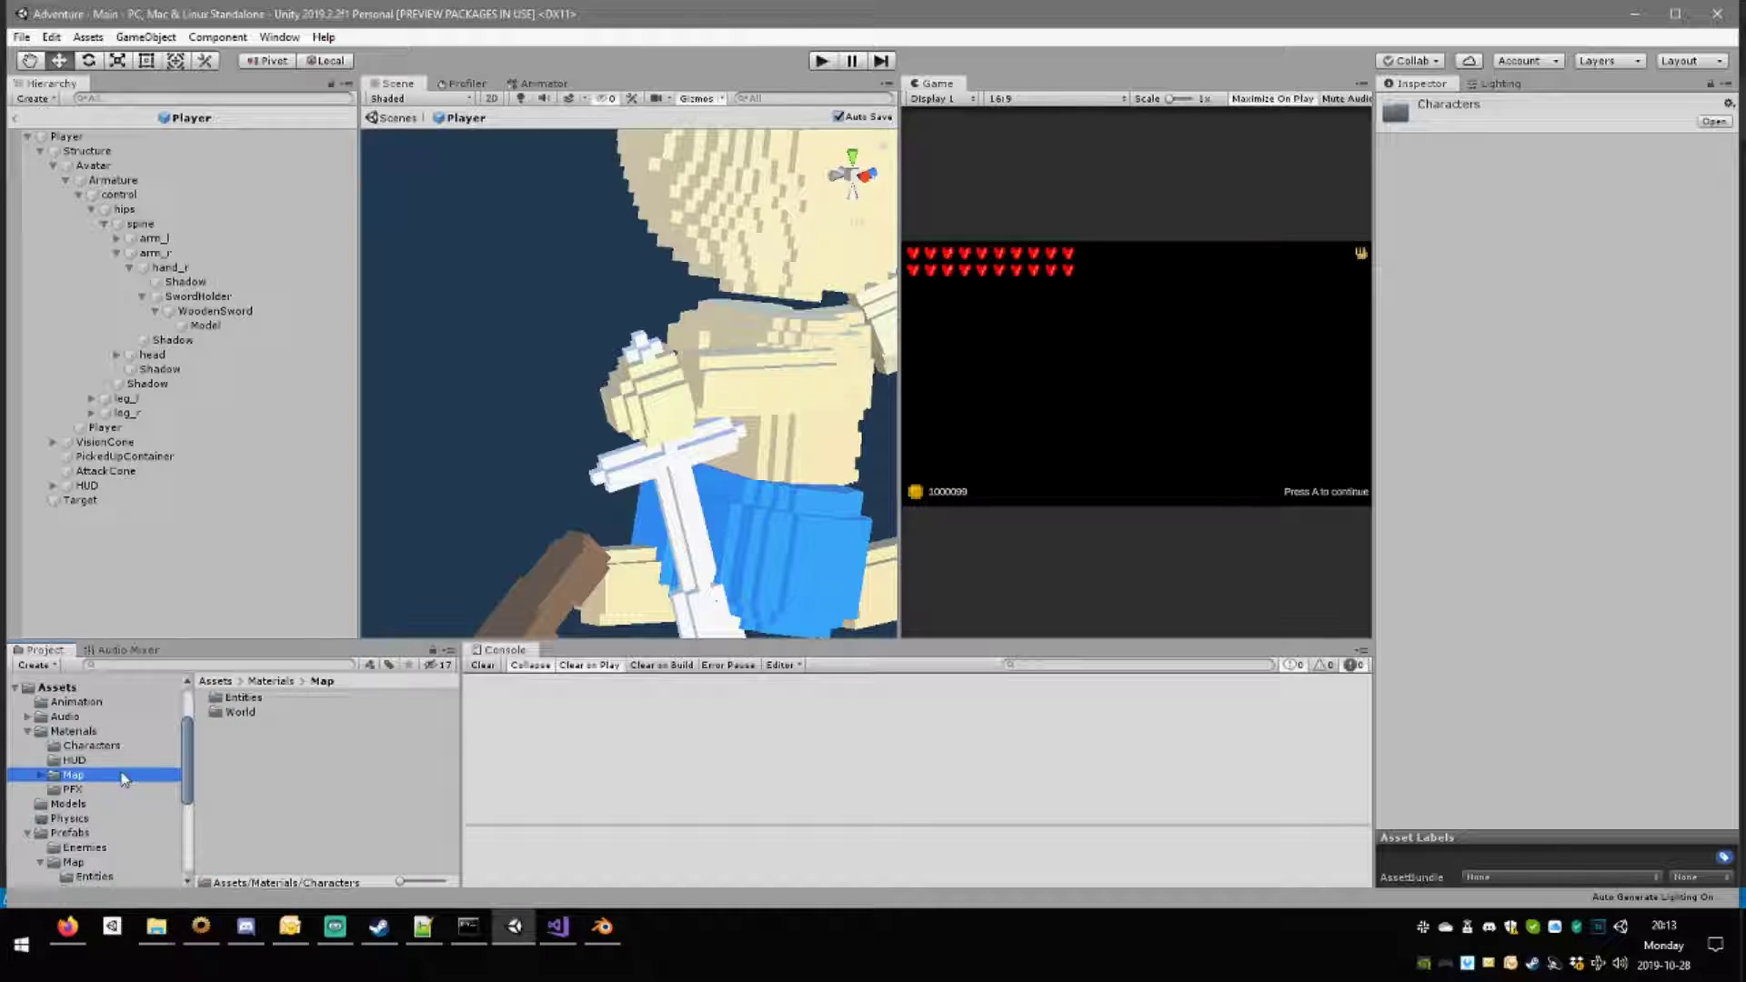
double_click(241, 713)
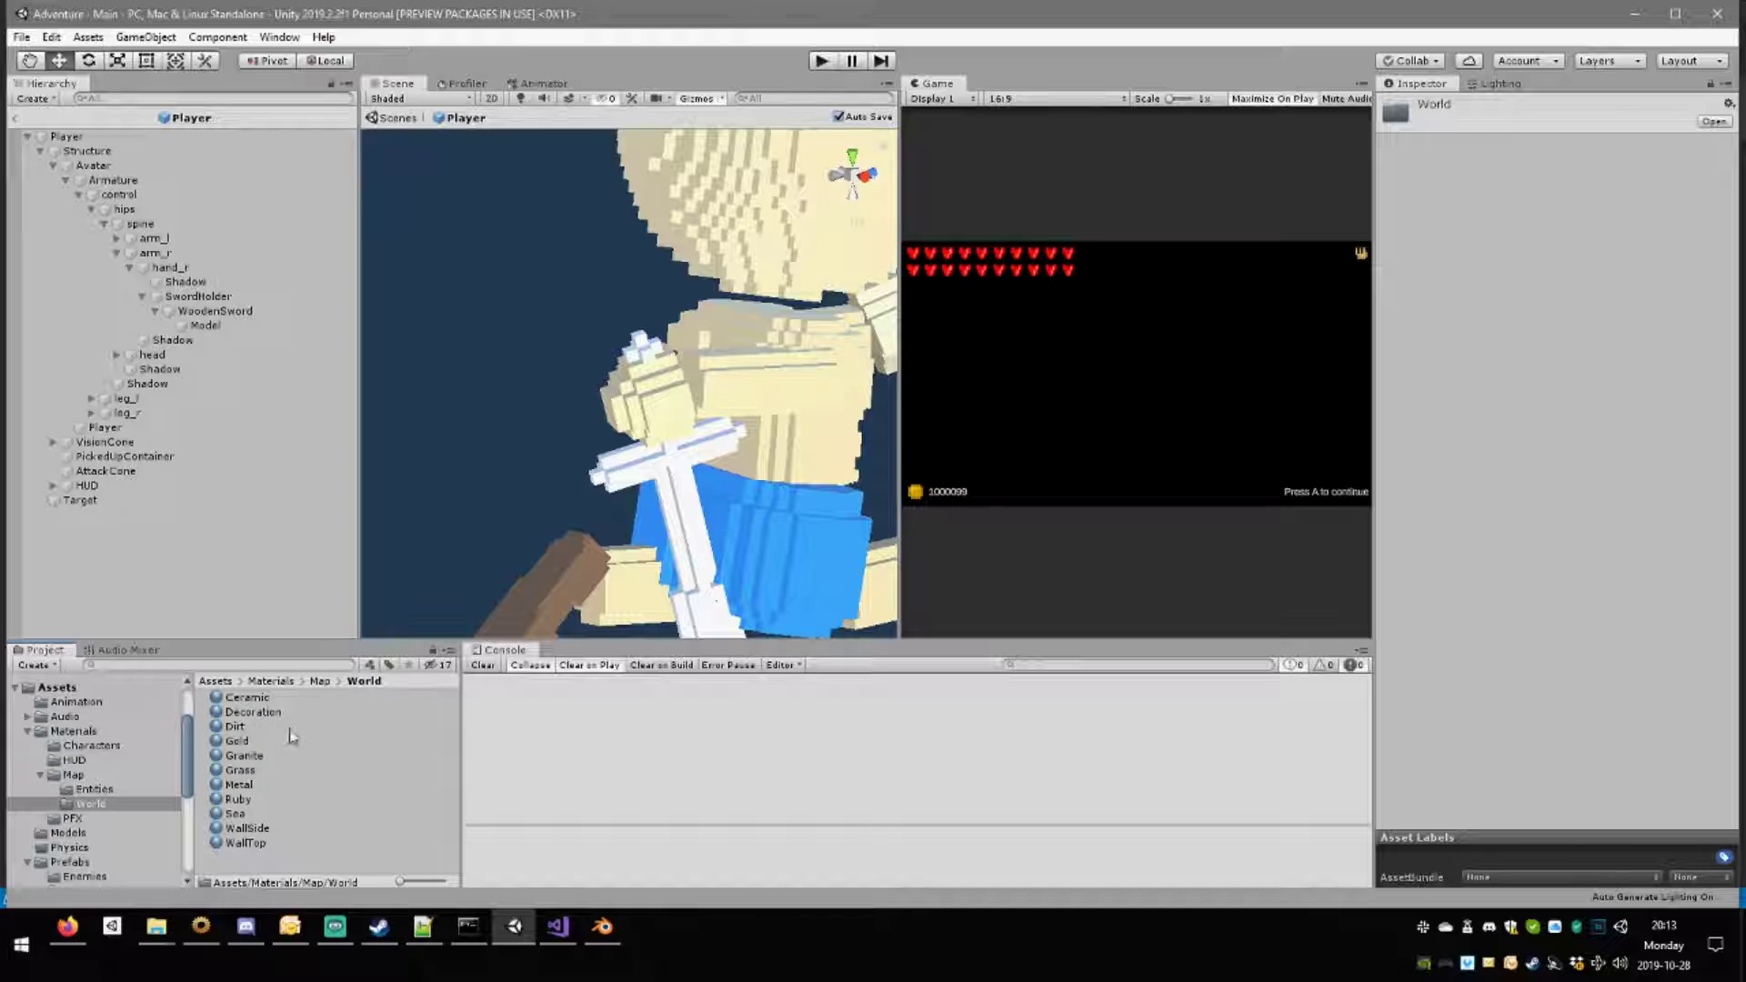
Duplicate the Metal material in the World materials folder and name the copy Wood.
left_click(246, 798)
left_click(277, 784)
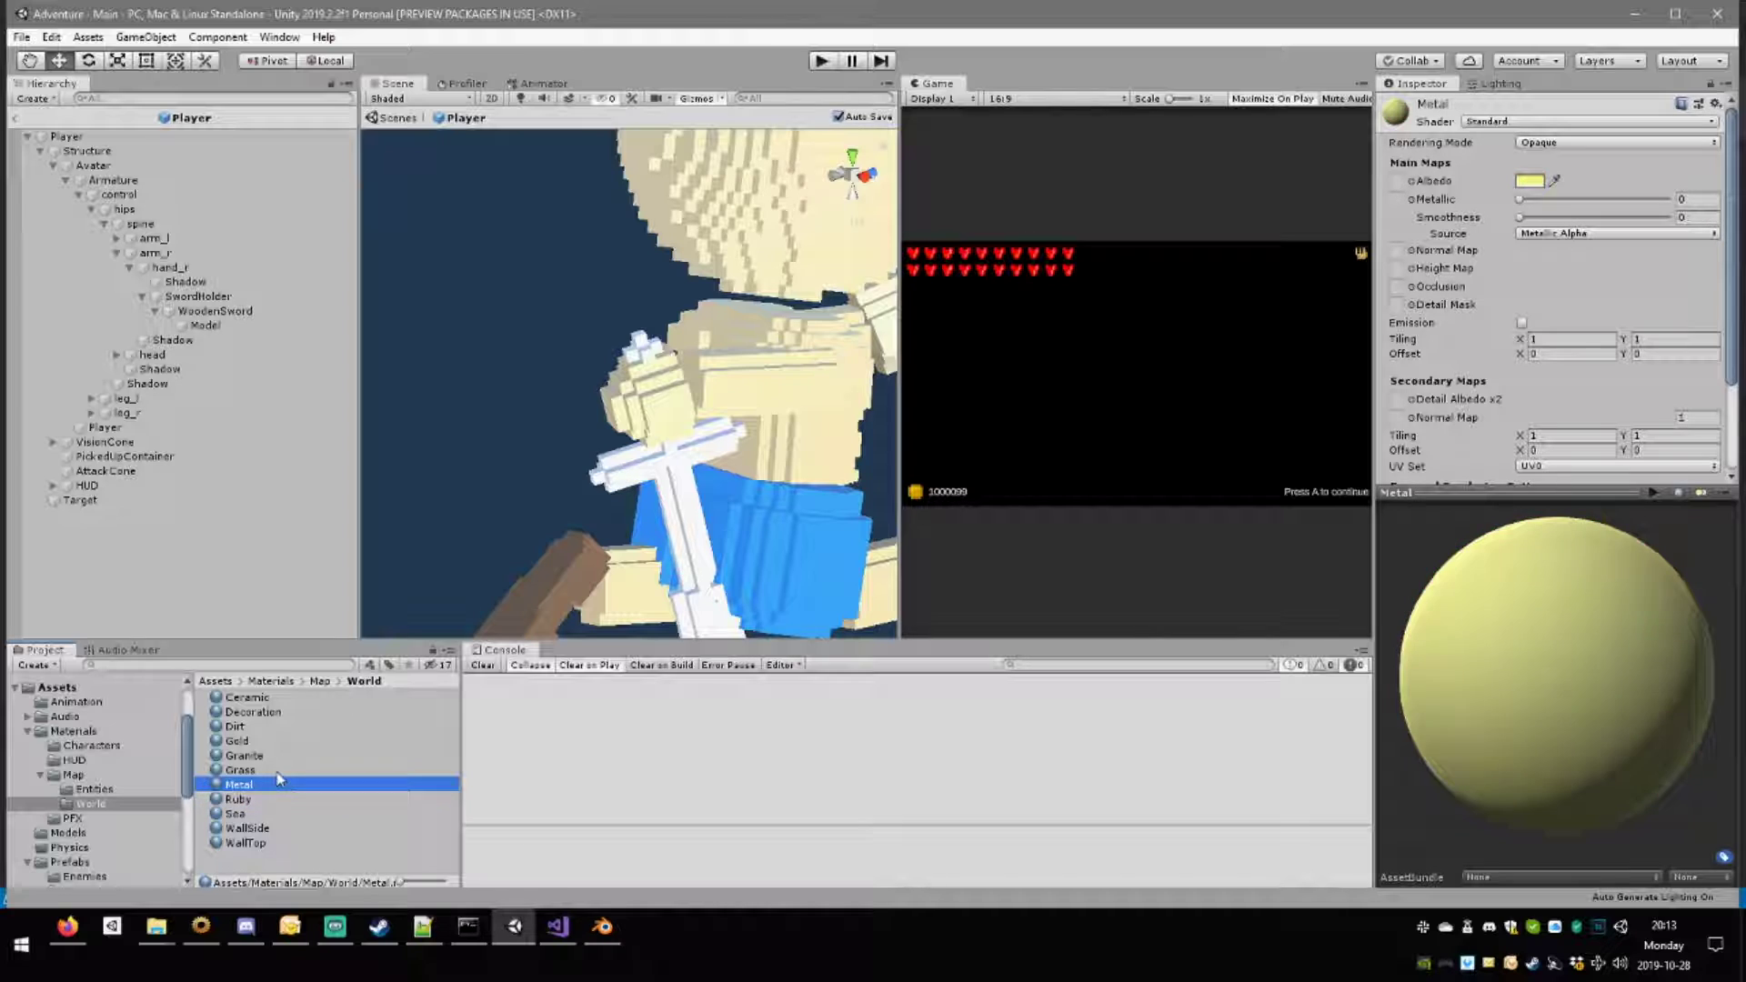
left_click(273, 769)
left_click(272, 784)
key("ctrl+d")
left_click(267, 800)
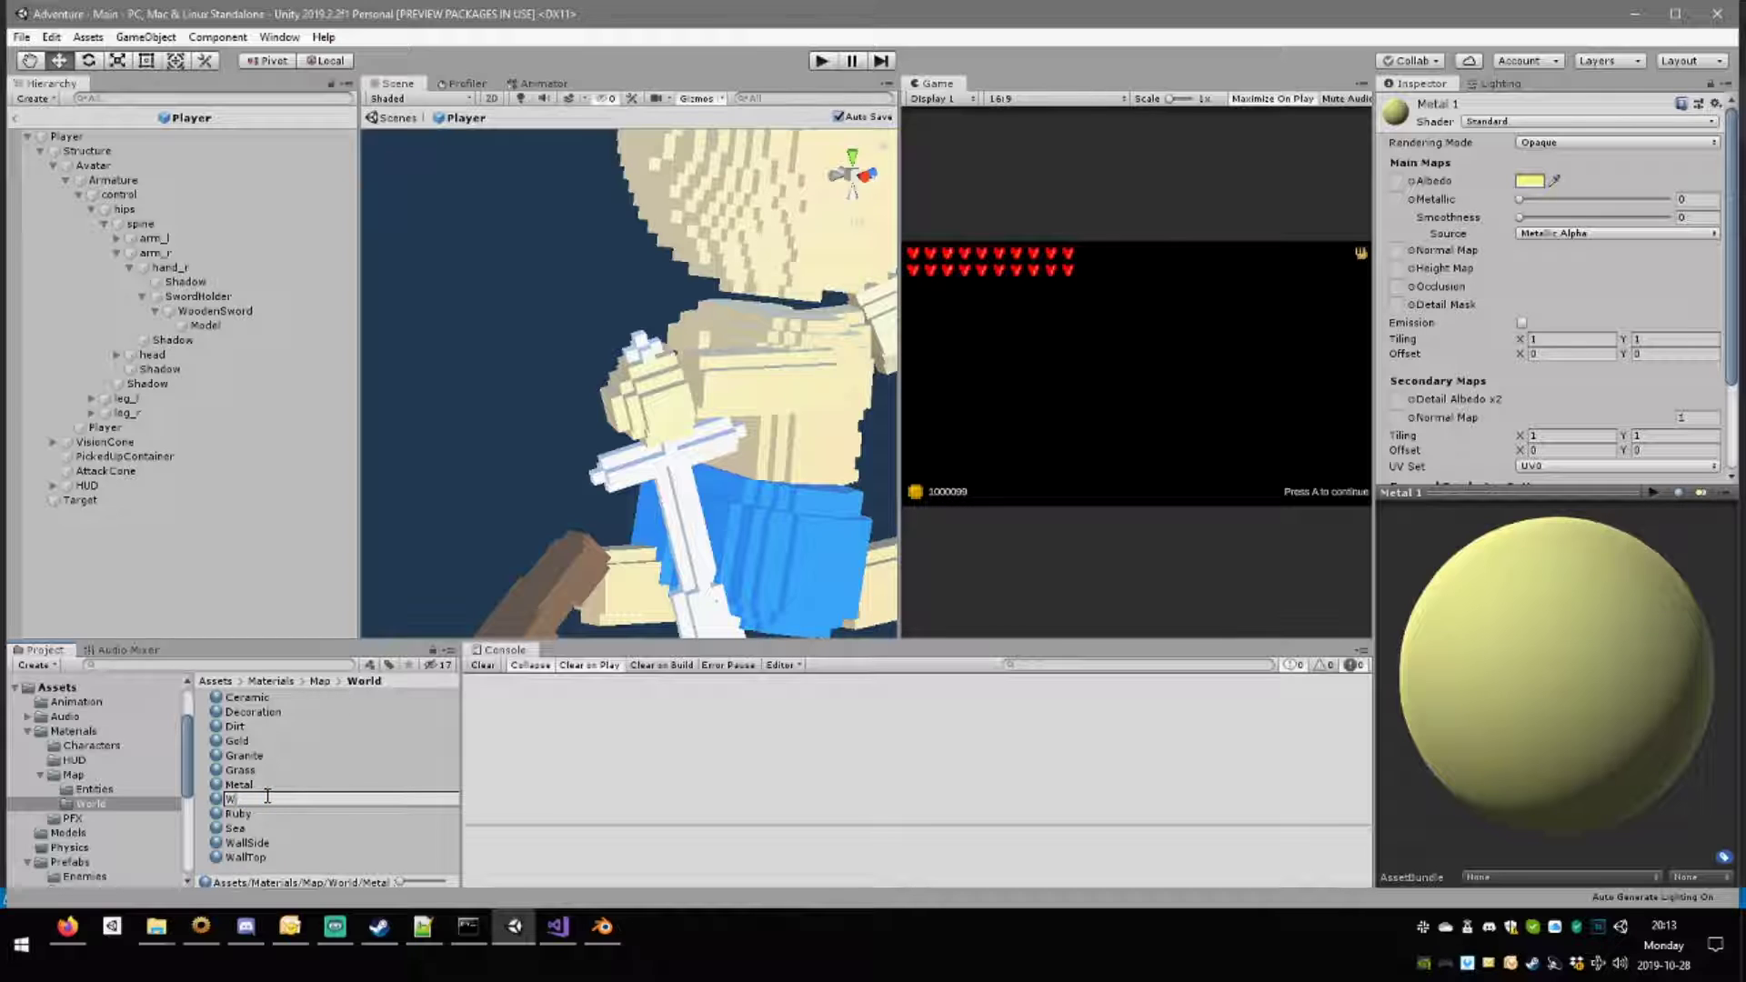
key("Return")
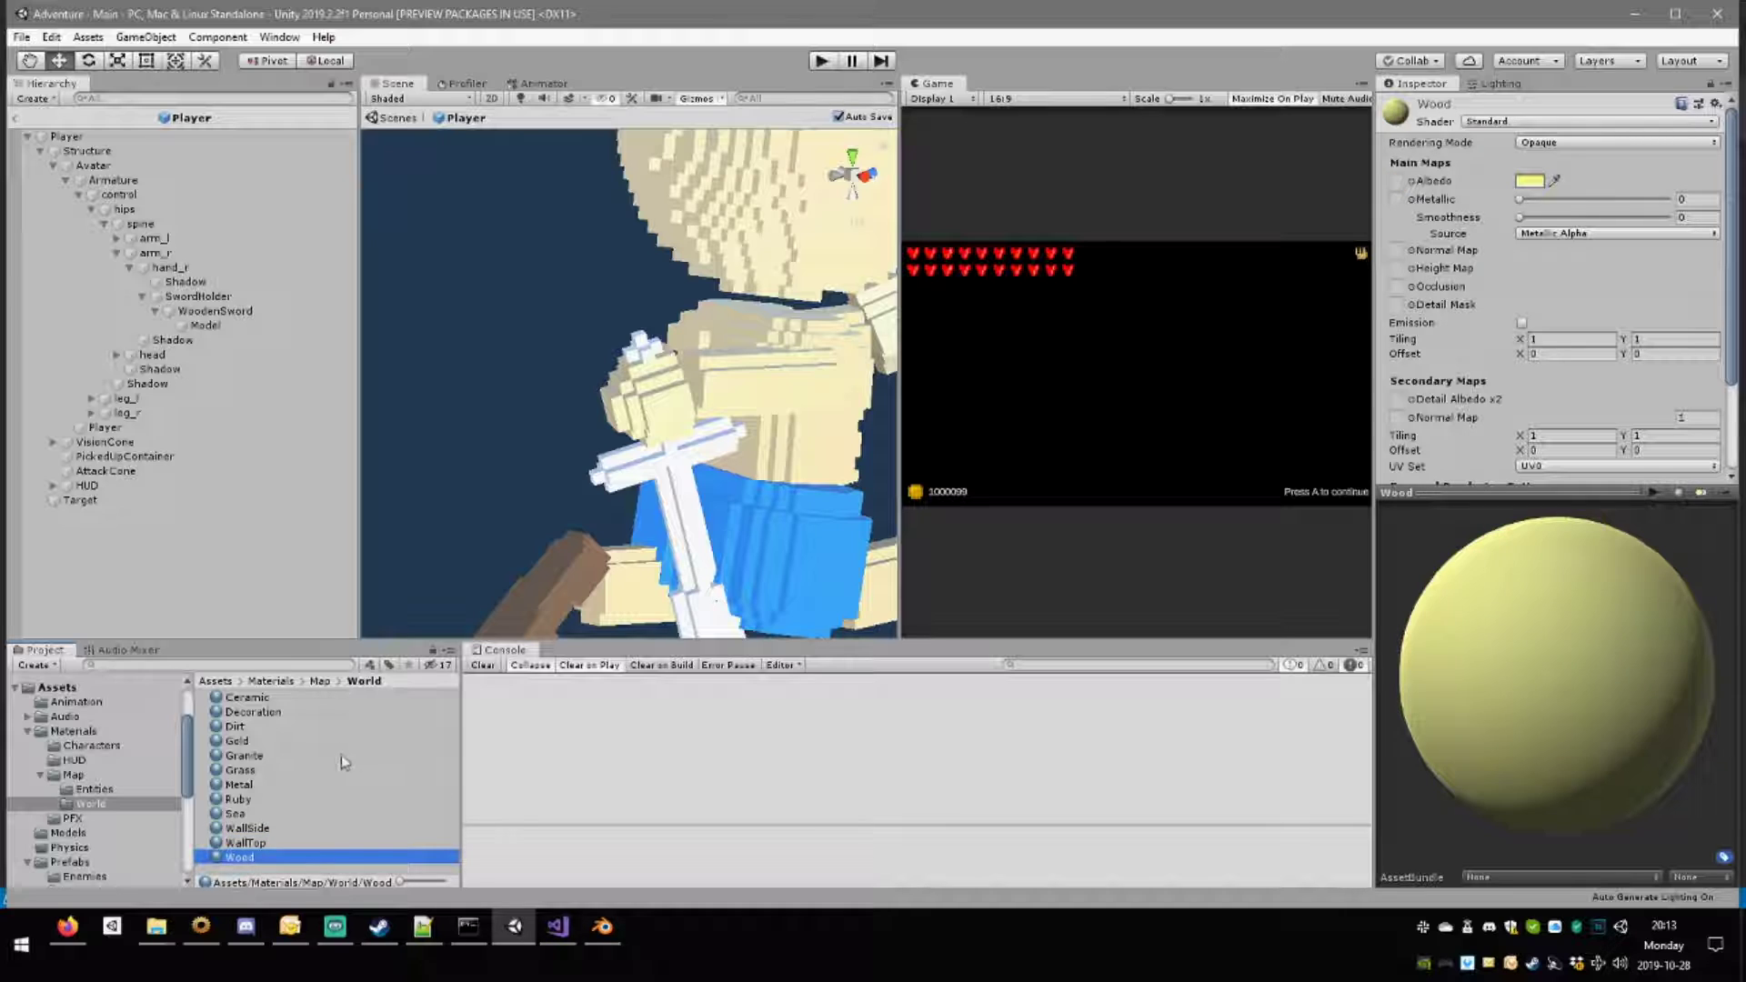
Set the Wood material's albedo to a brown of about 8C5214.
left_click(1528, 182)
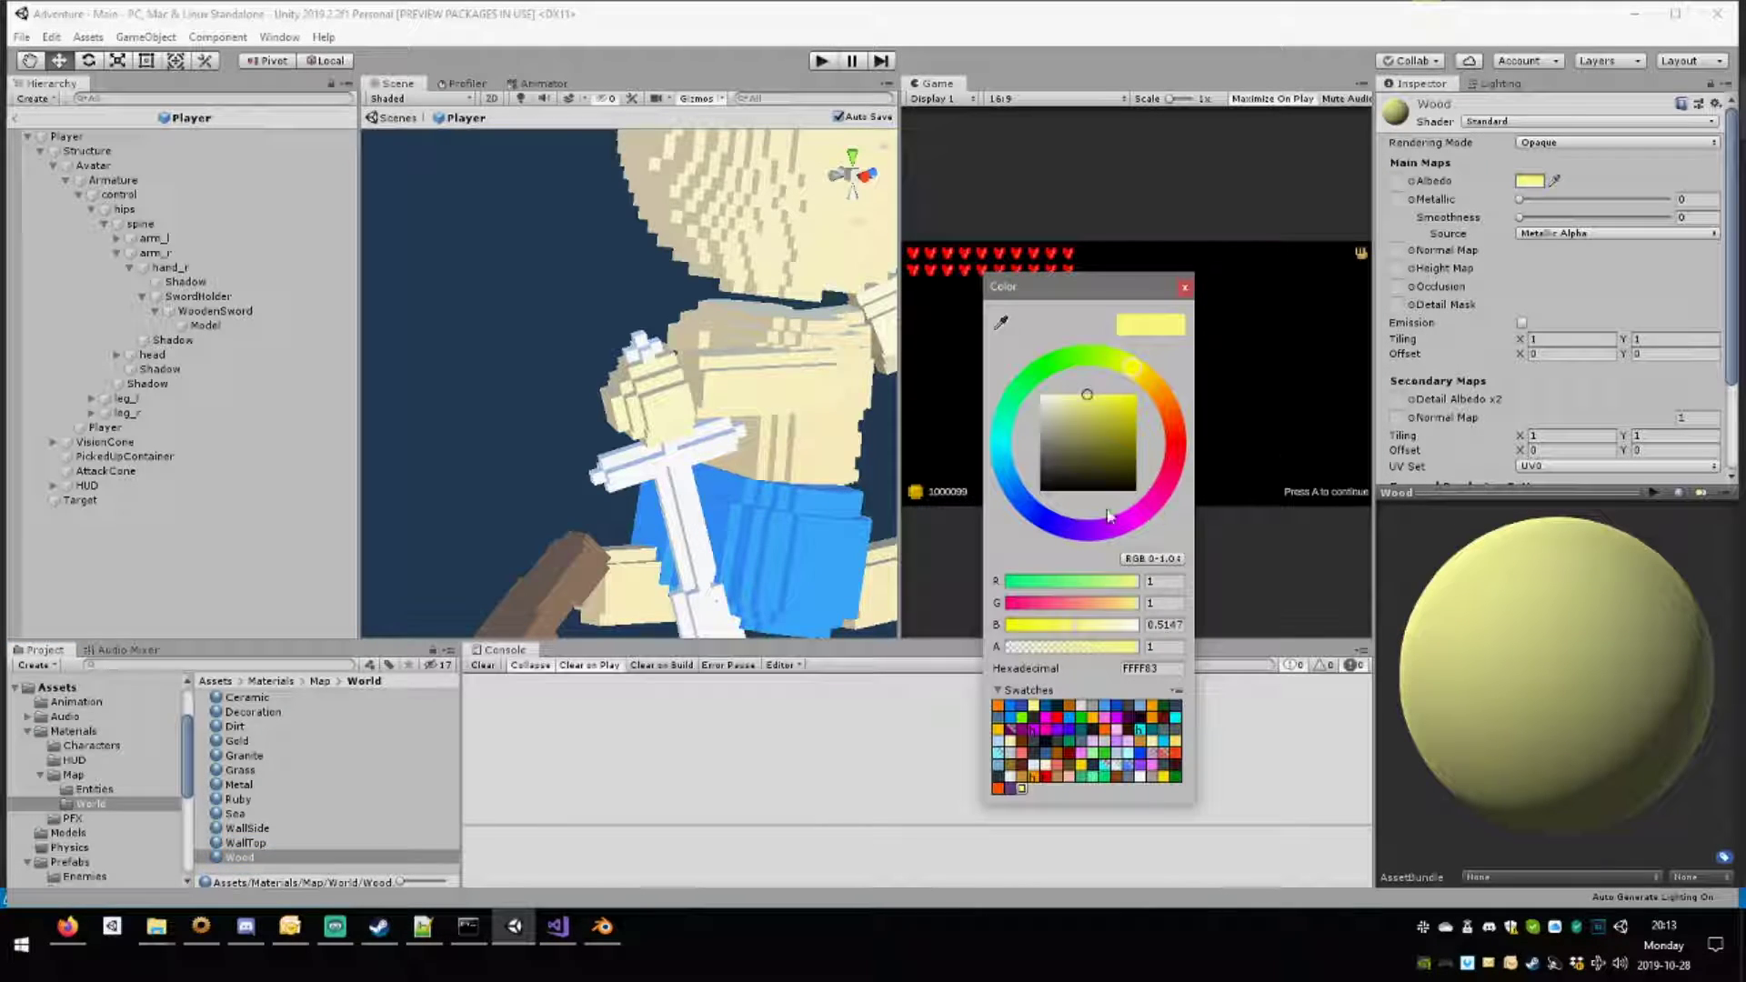
left_click(1160, 388)
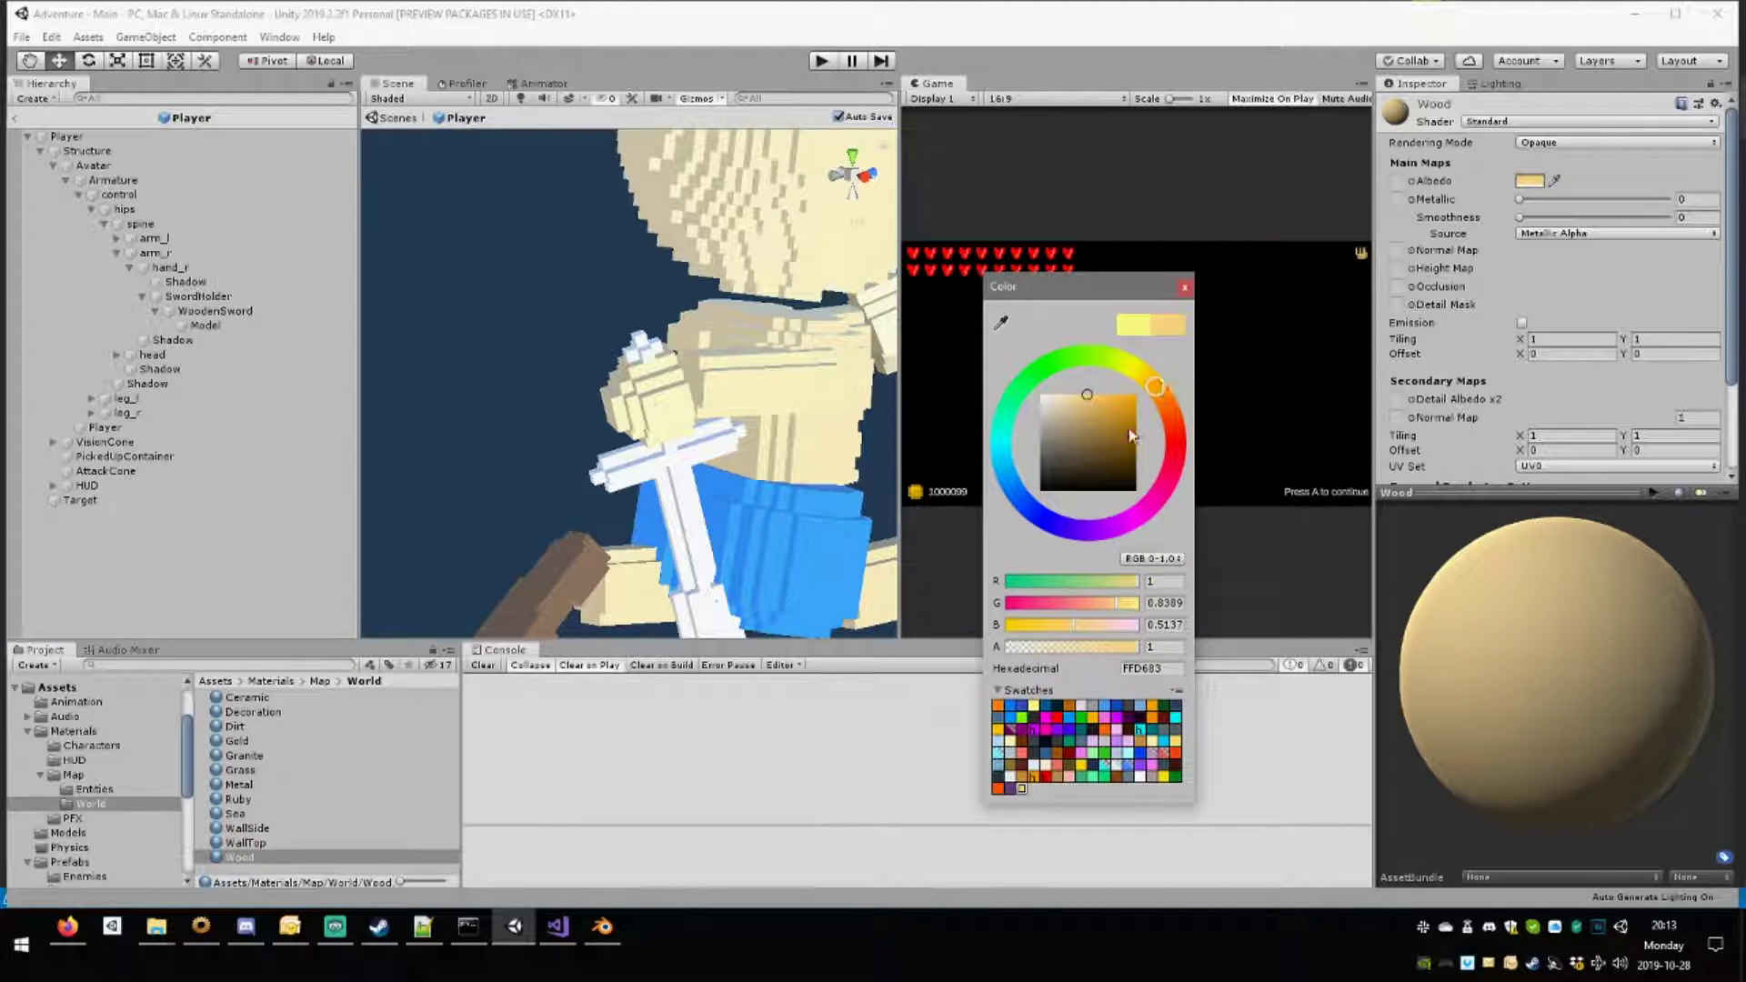
left_click(1133, 418)
left_click(1147, 392)
mouse_move(1133, 430)
left_mouse_down()
mouse_move(1101, 441)
mouse_move(1128, 445)
mouse_move(1171, 405)
left_mouse_up()
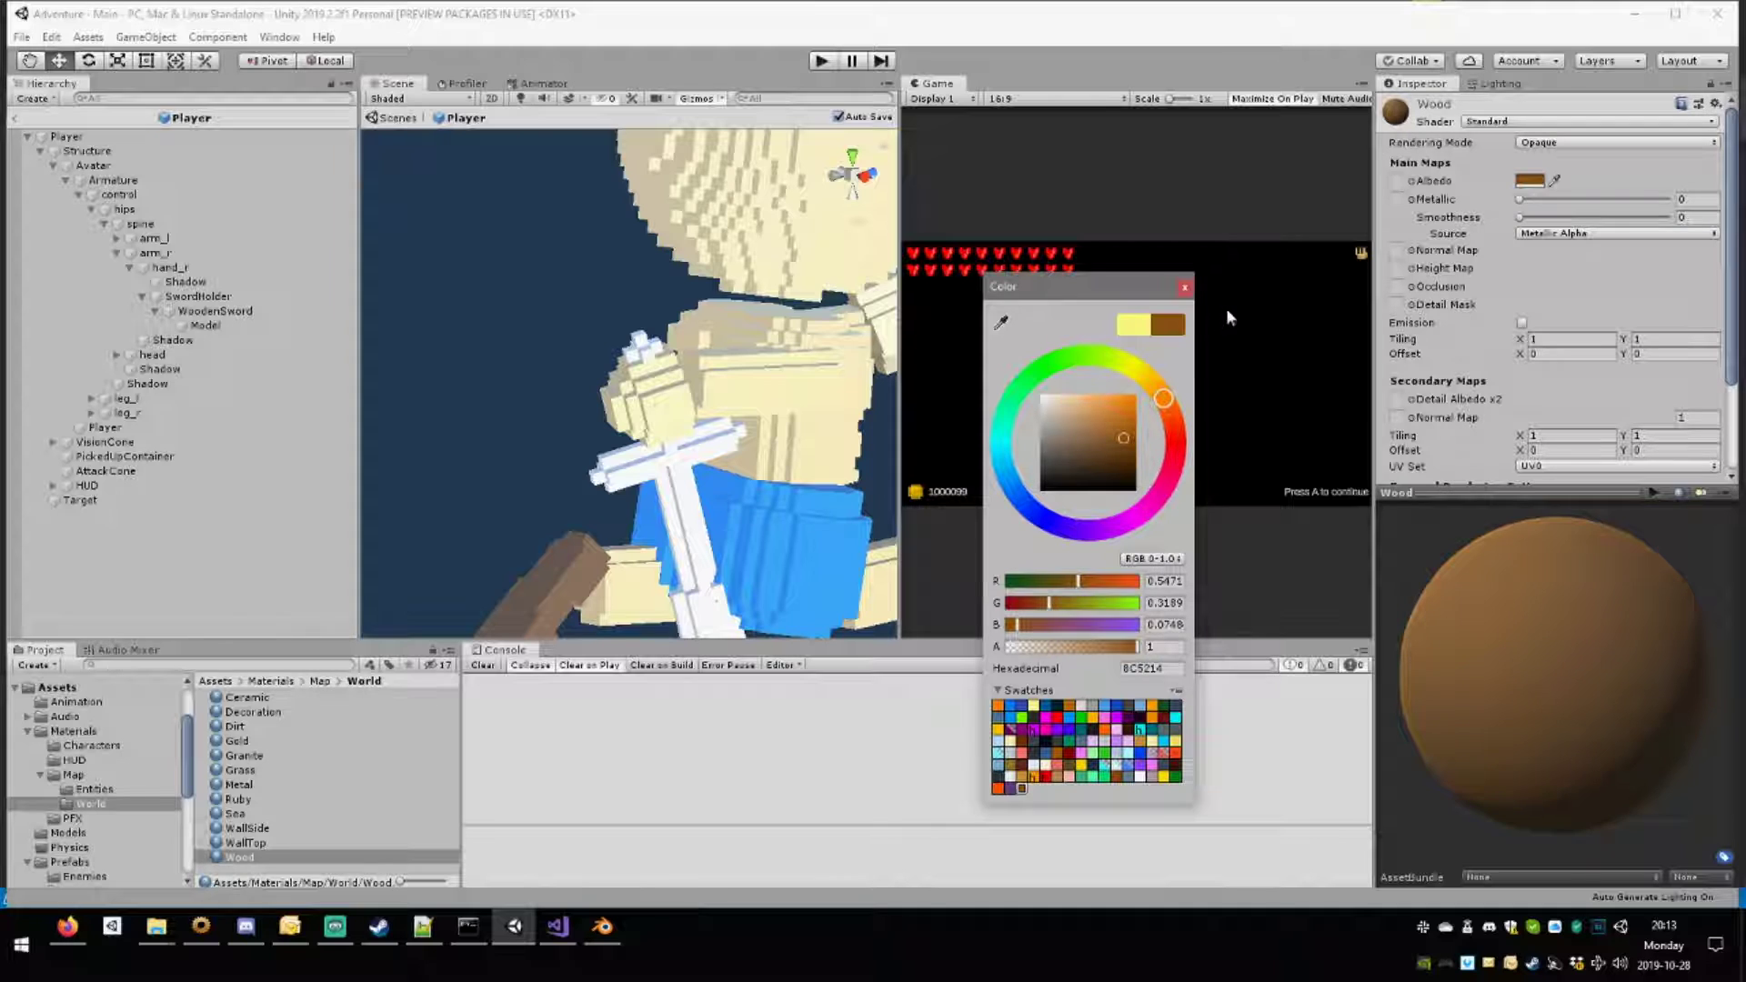
left_click(1184, 287)
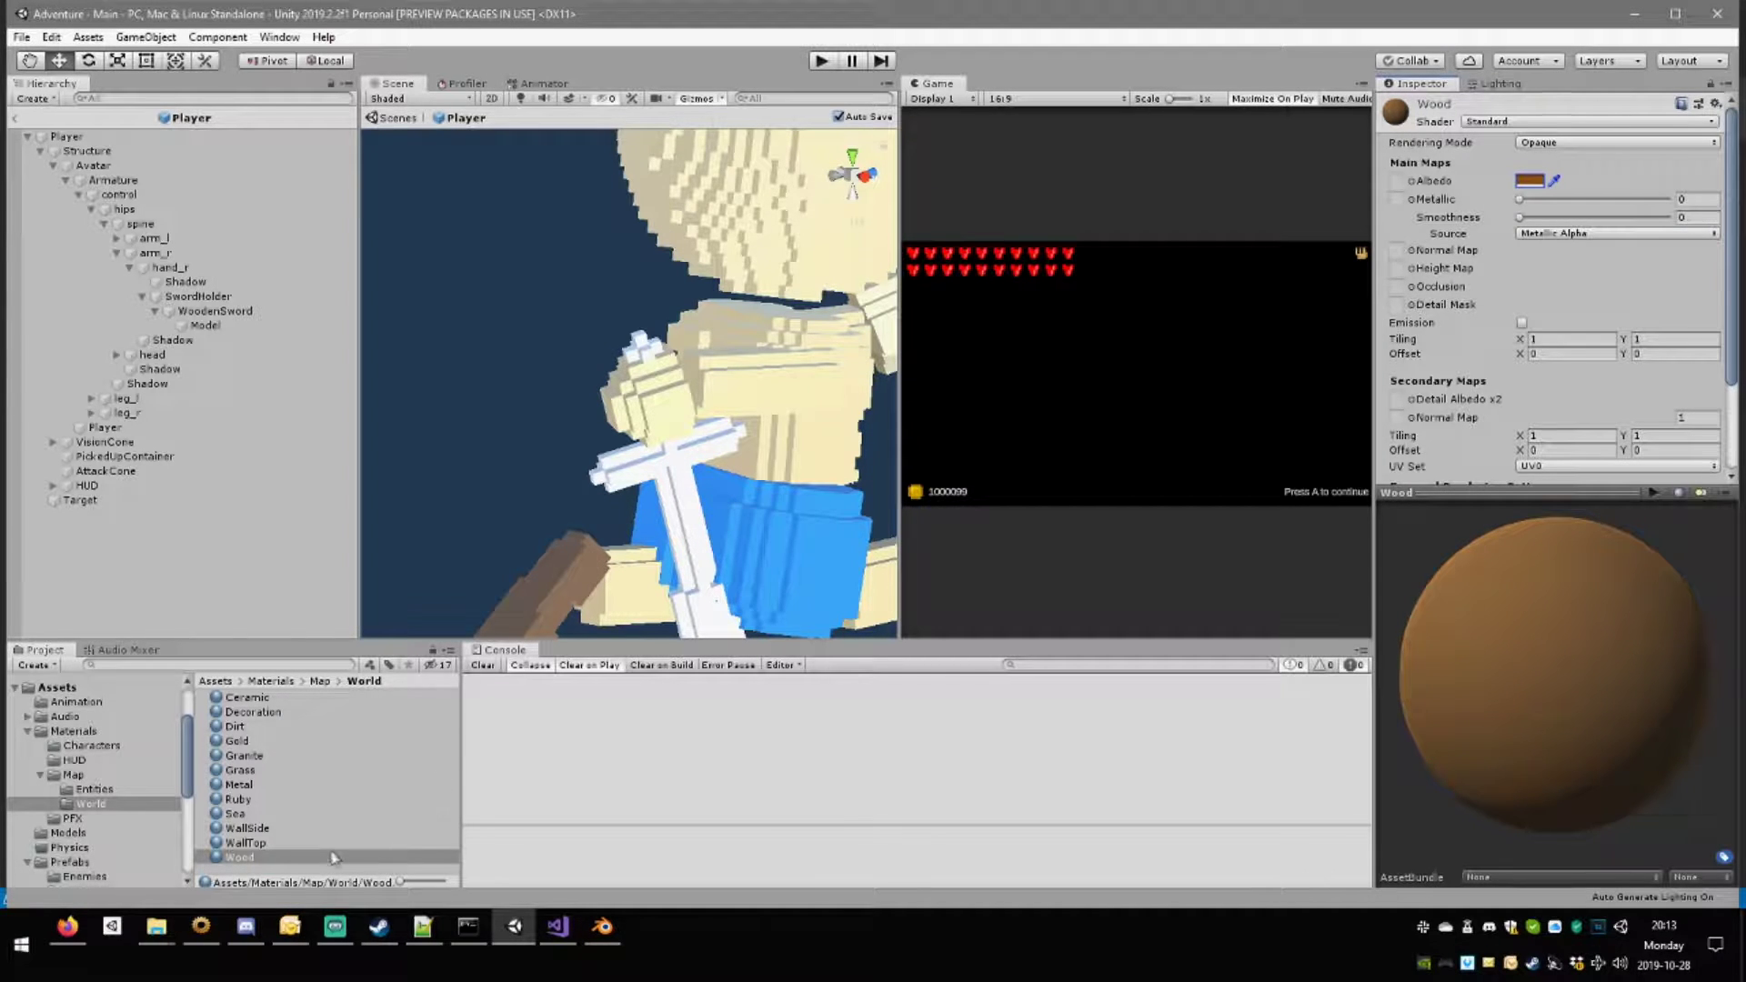
Assign the Wood material to the Mesh Renderer of the WoodenSword's Model.
left_click(641, 473)
left_click(641, 473)
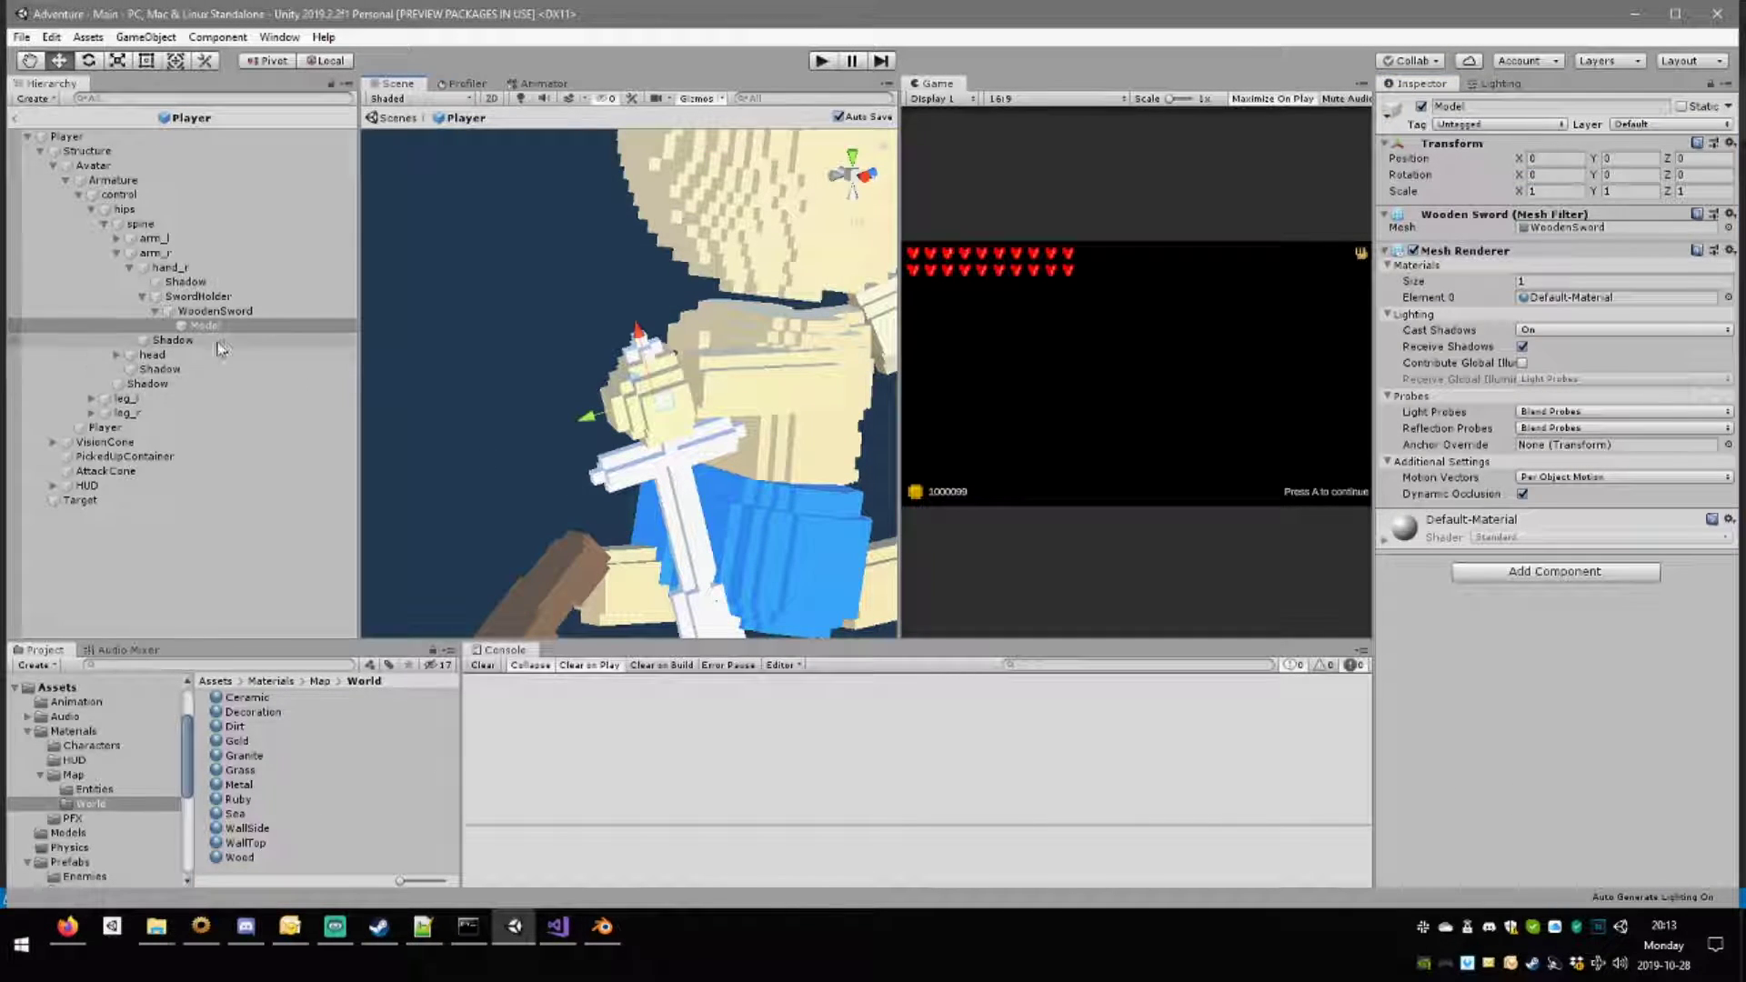
left_click_drag(239, 857, 1566, 300)
Examine the wooden sword in the player's hand from several angles and distances.
left_click_drag(709, 318, 650, 362, "alt")
scroll(684, 382, "down", 6)
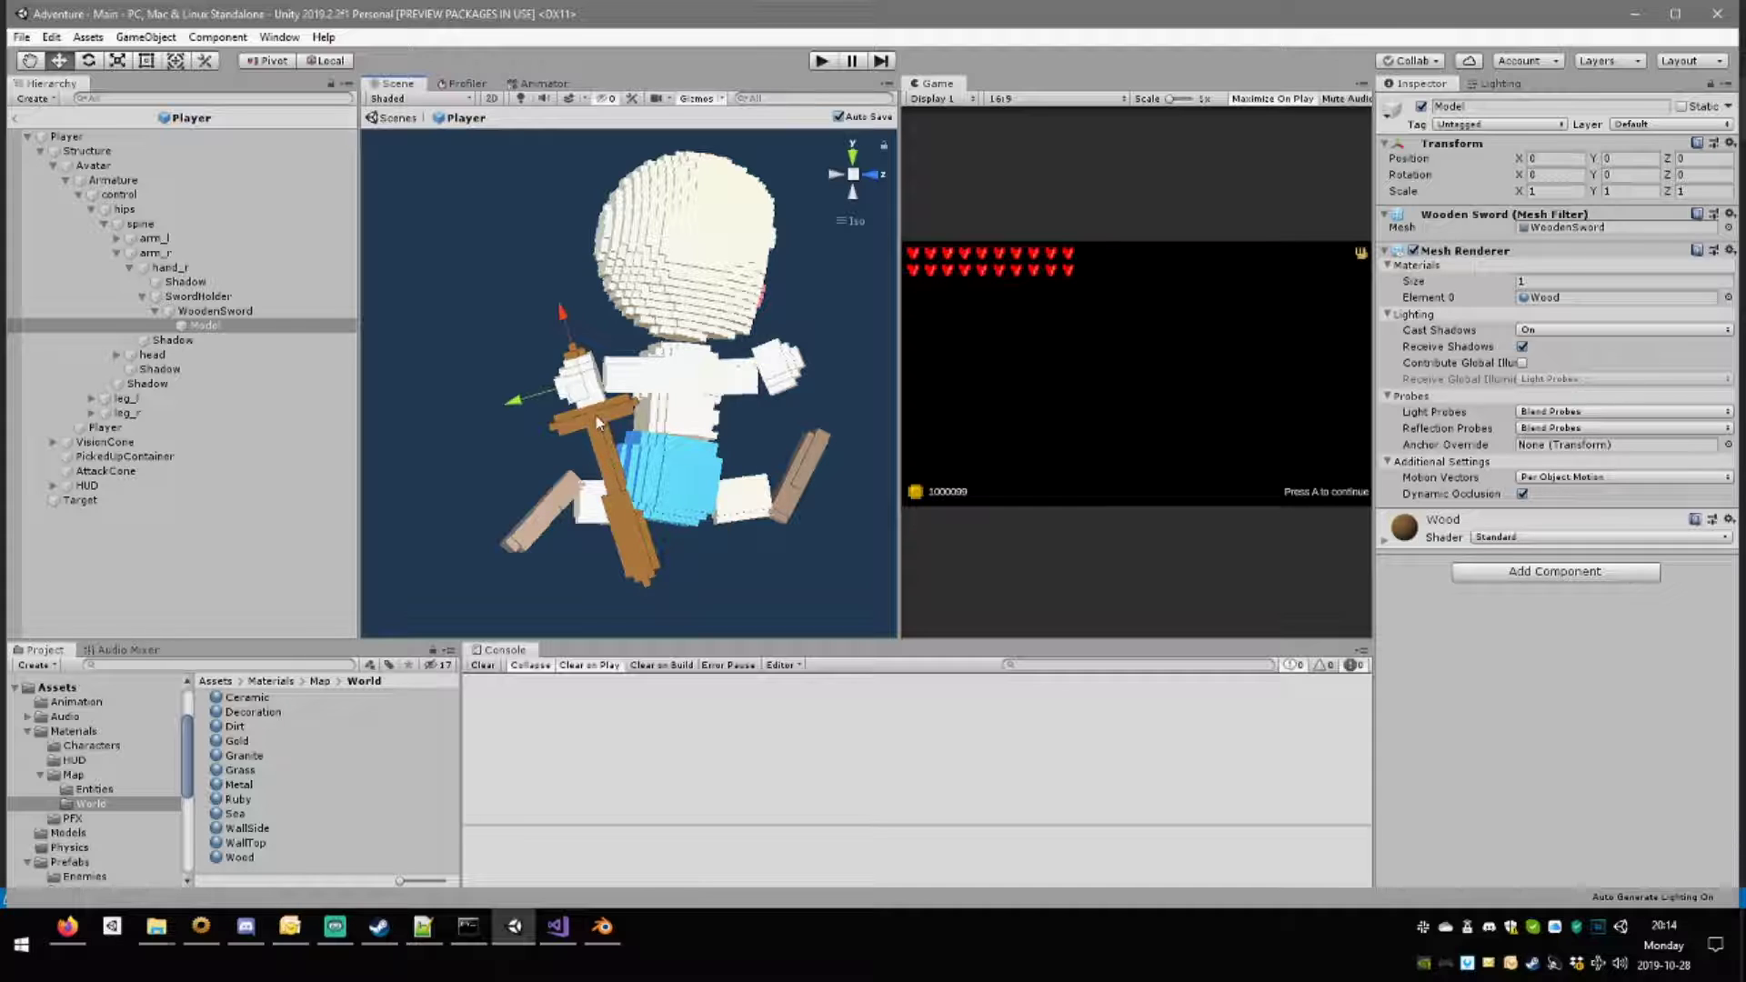
middle_click_drag(602, 440, 600, 406)
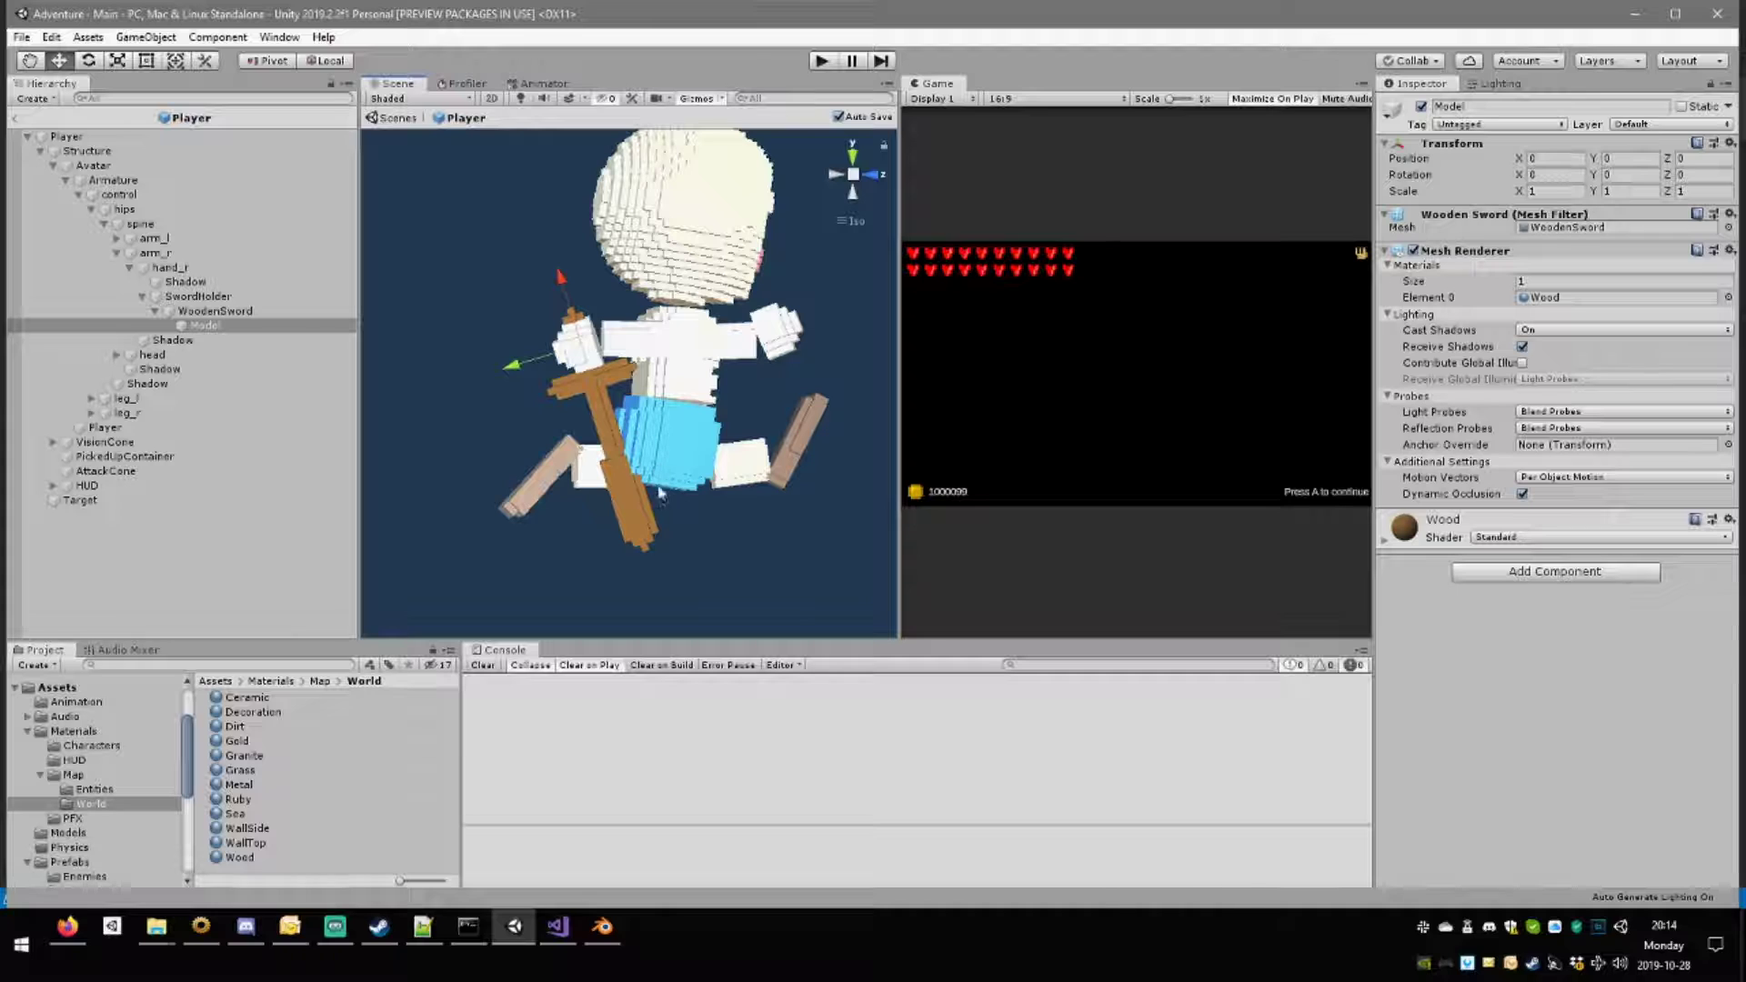
scroll(661, 492, "up", 4)
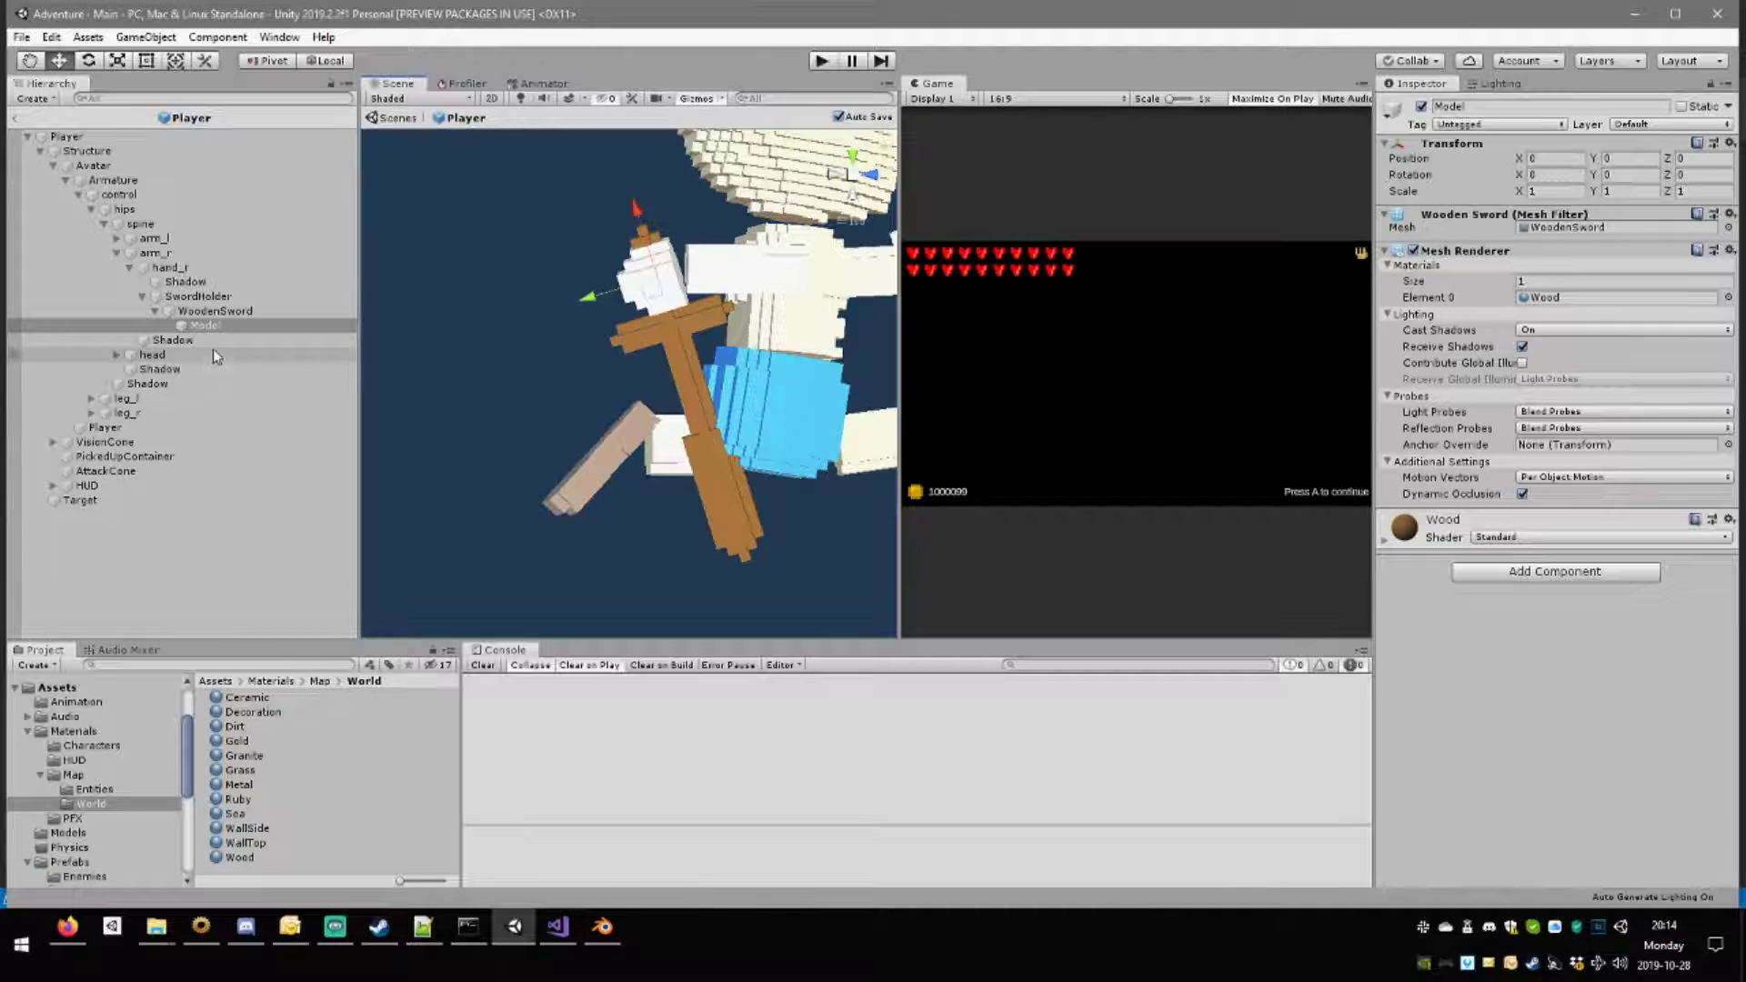
right_click(228, 326)
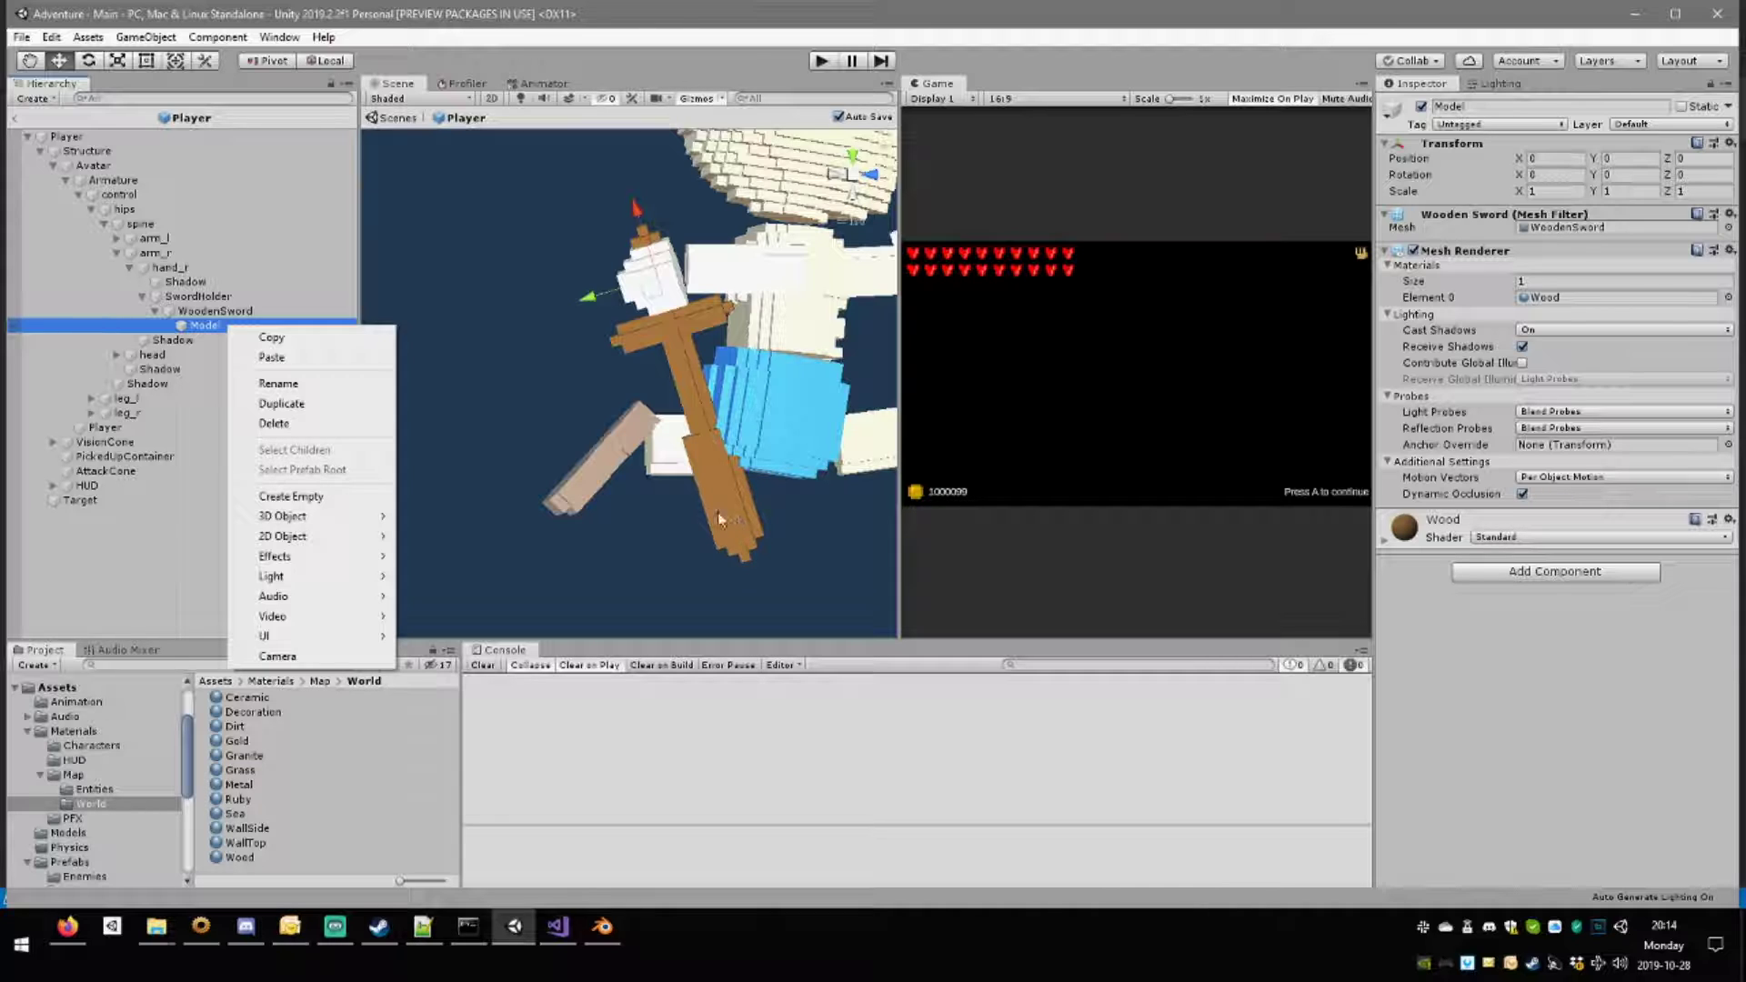
left_click(682, 501)
left_click_drag(679, 501, 603, 519, "alt")
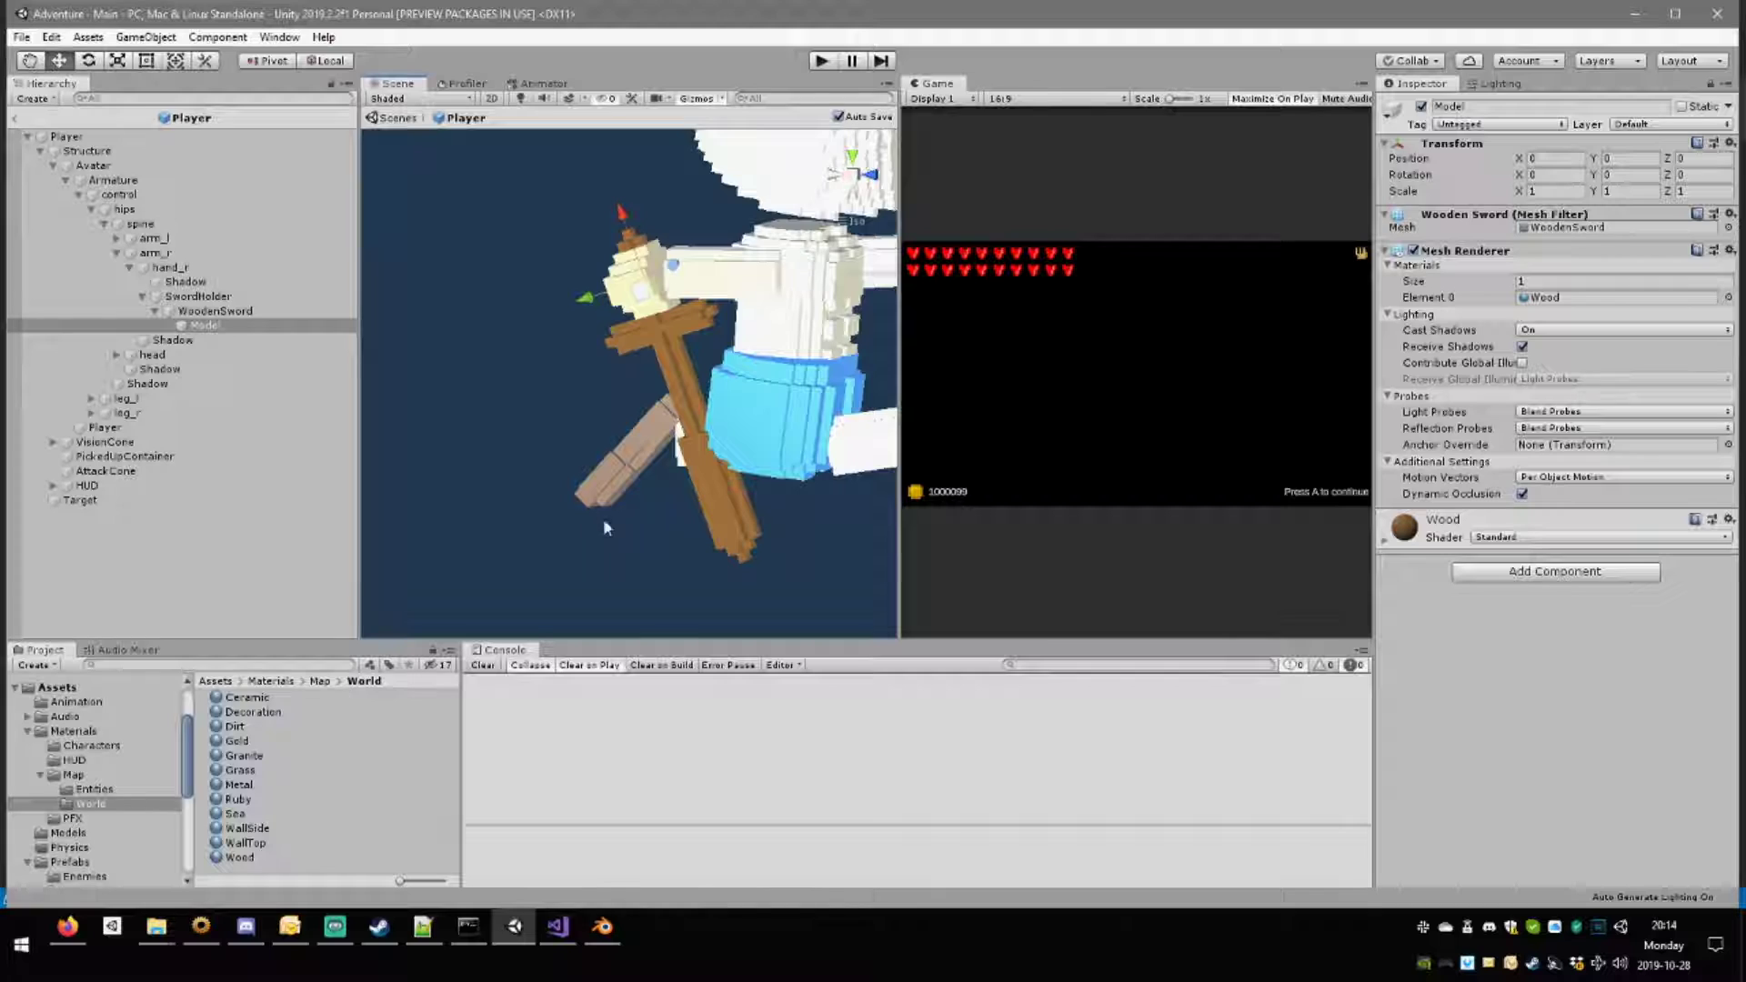
scroll(745, 546, "up", 2)
left_click(745, 546)
left_click_drag(745, 546, 726, 512, "alt")
left_click(726, 511)
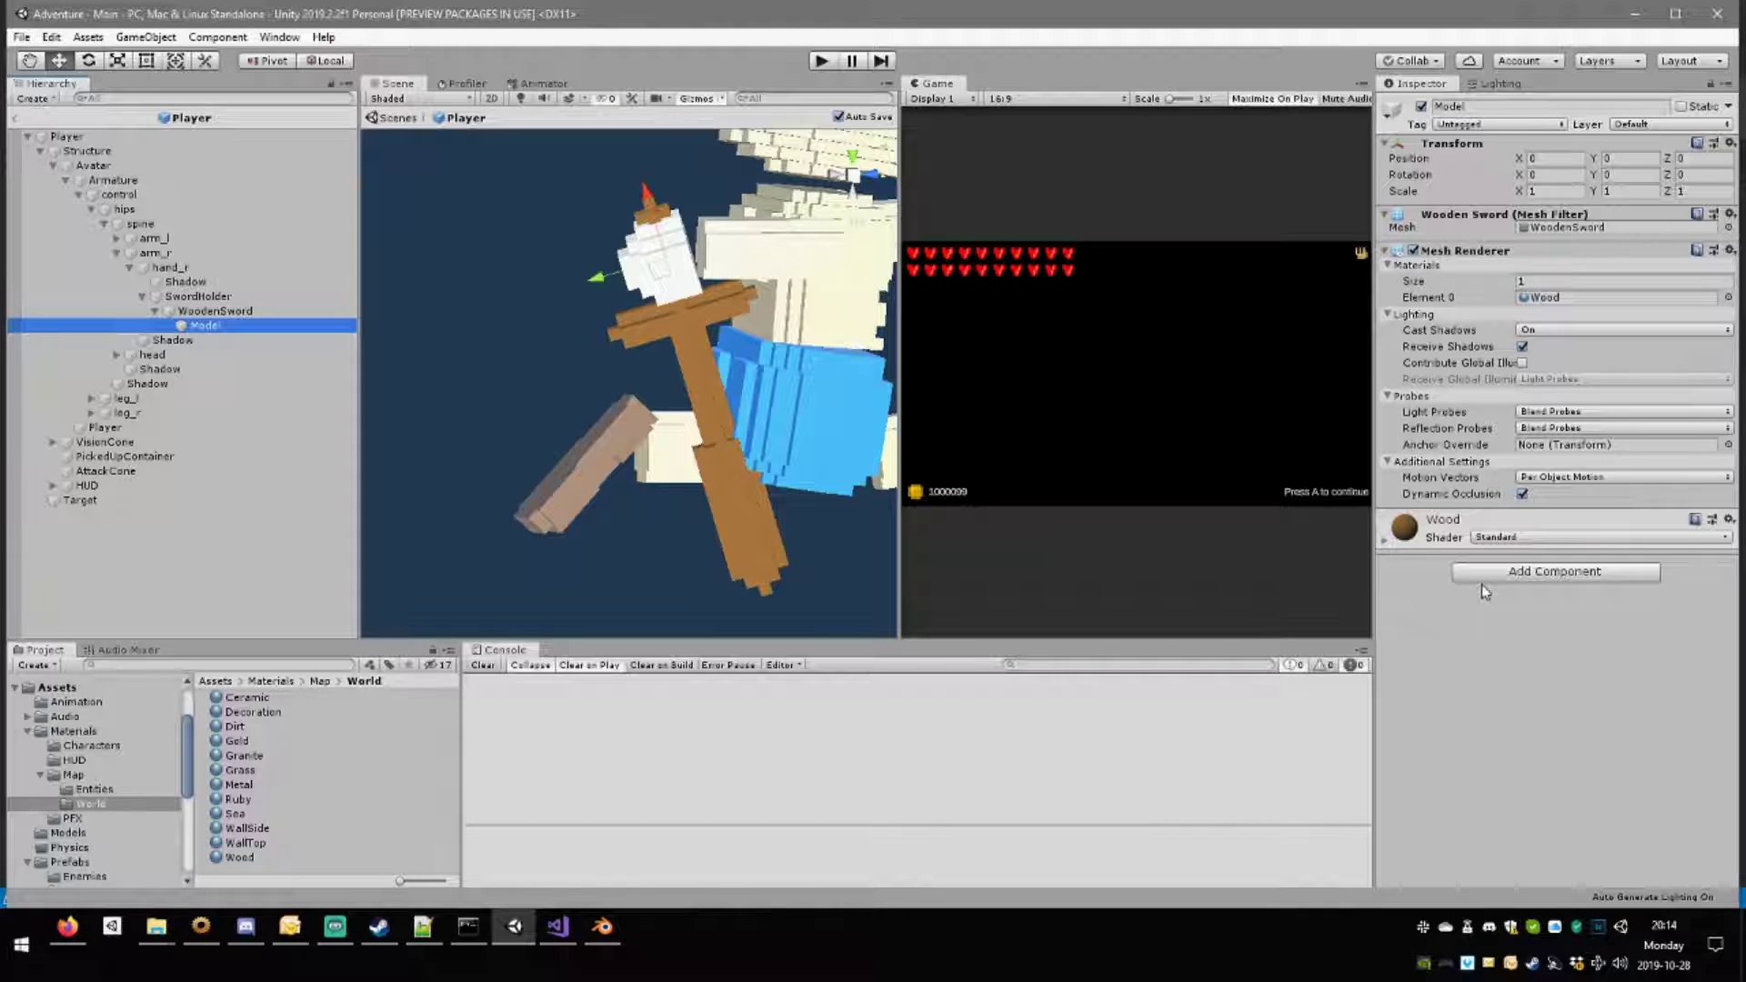
Add a Trail Renderer component to the WoodenSword's Model.
left_click(1519, 573)
type("rigi")
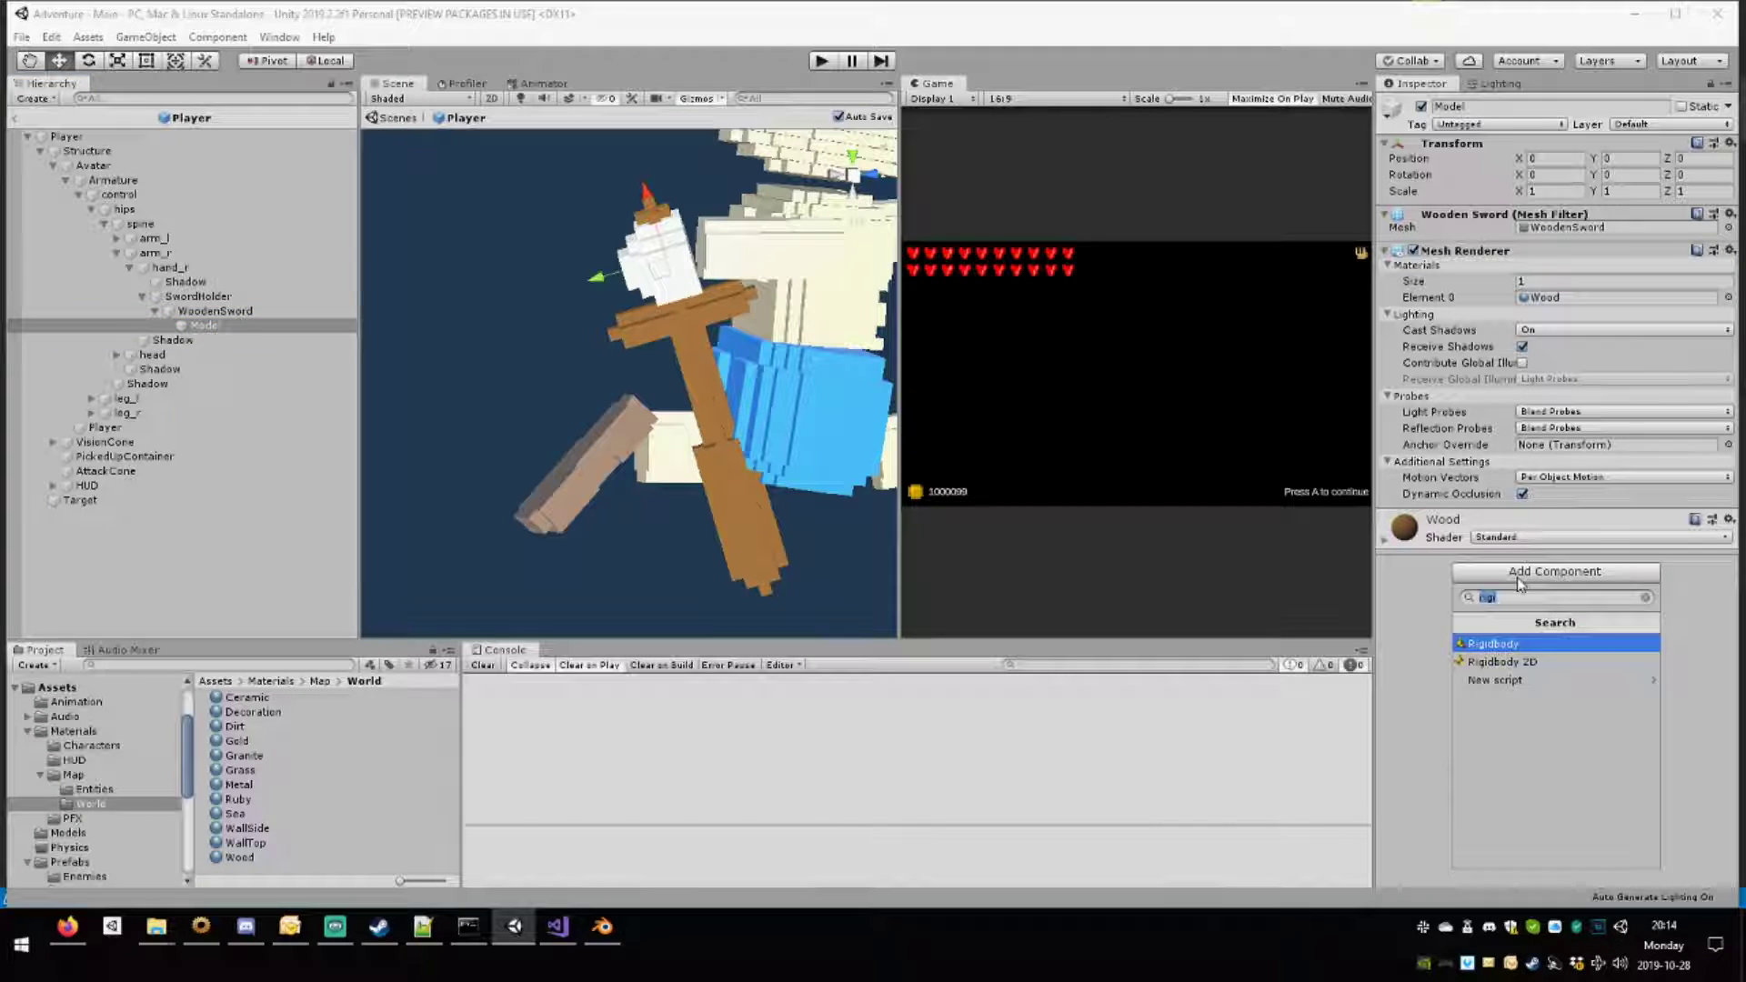
type("tra")
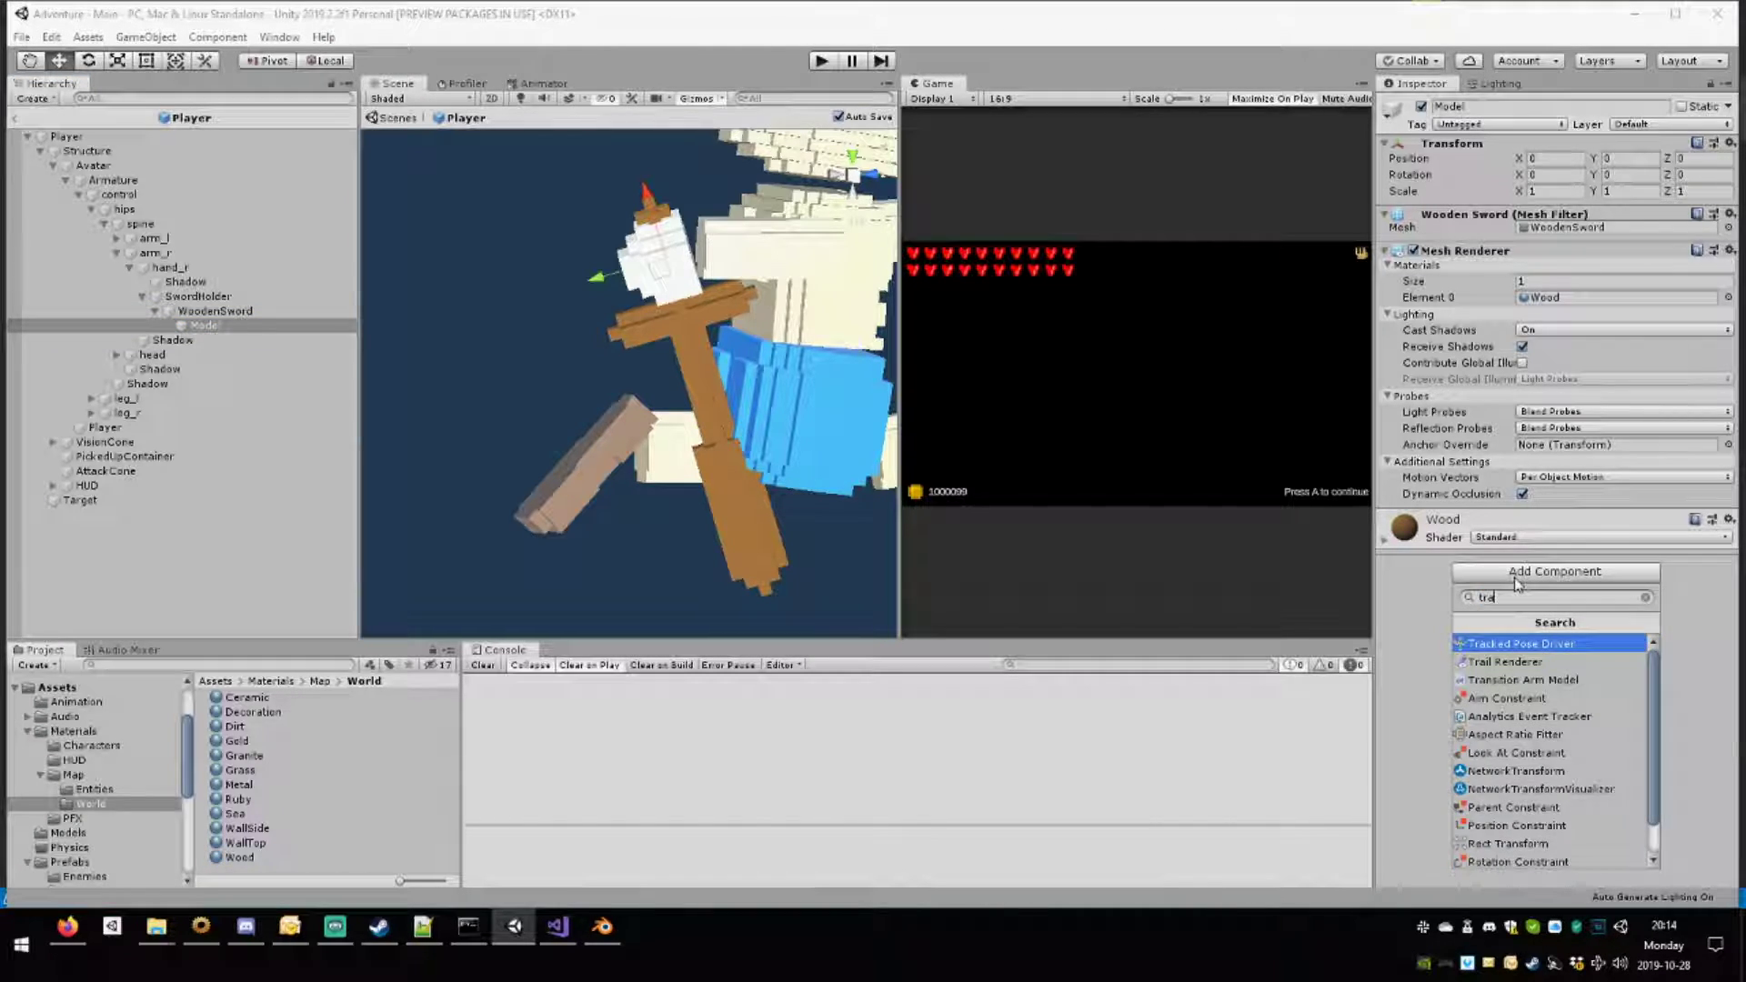
left_click(1541, 670)
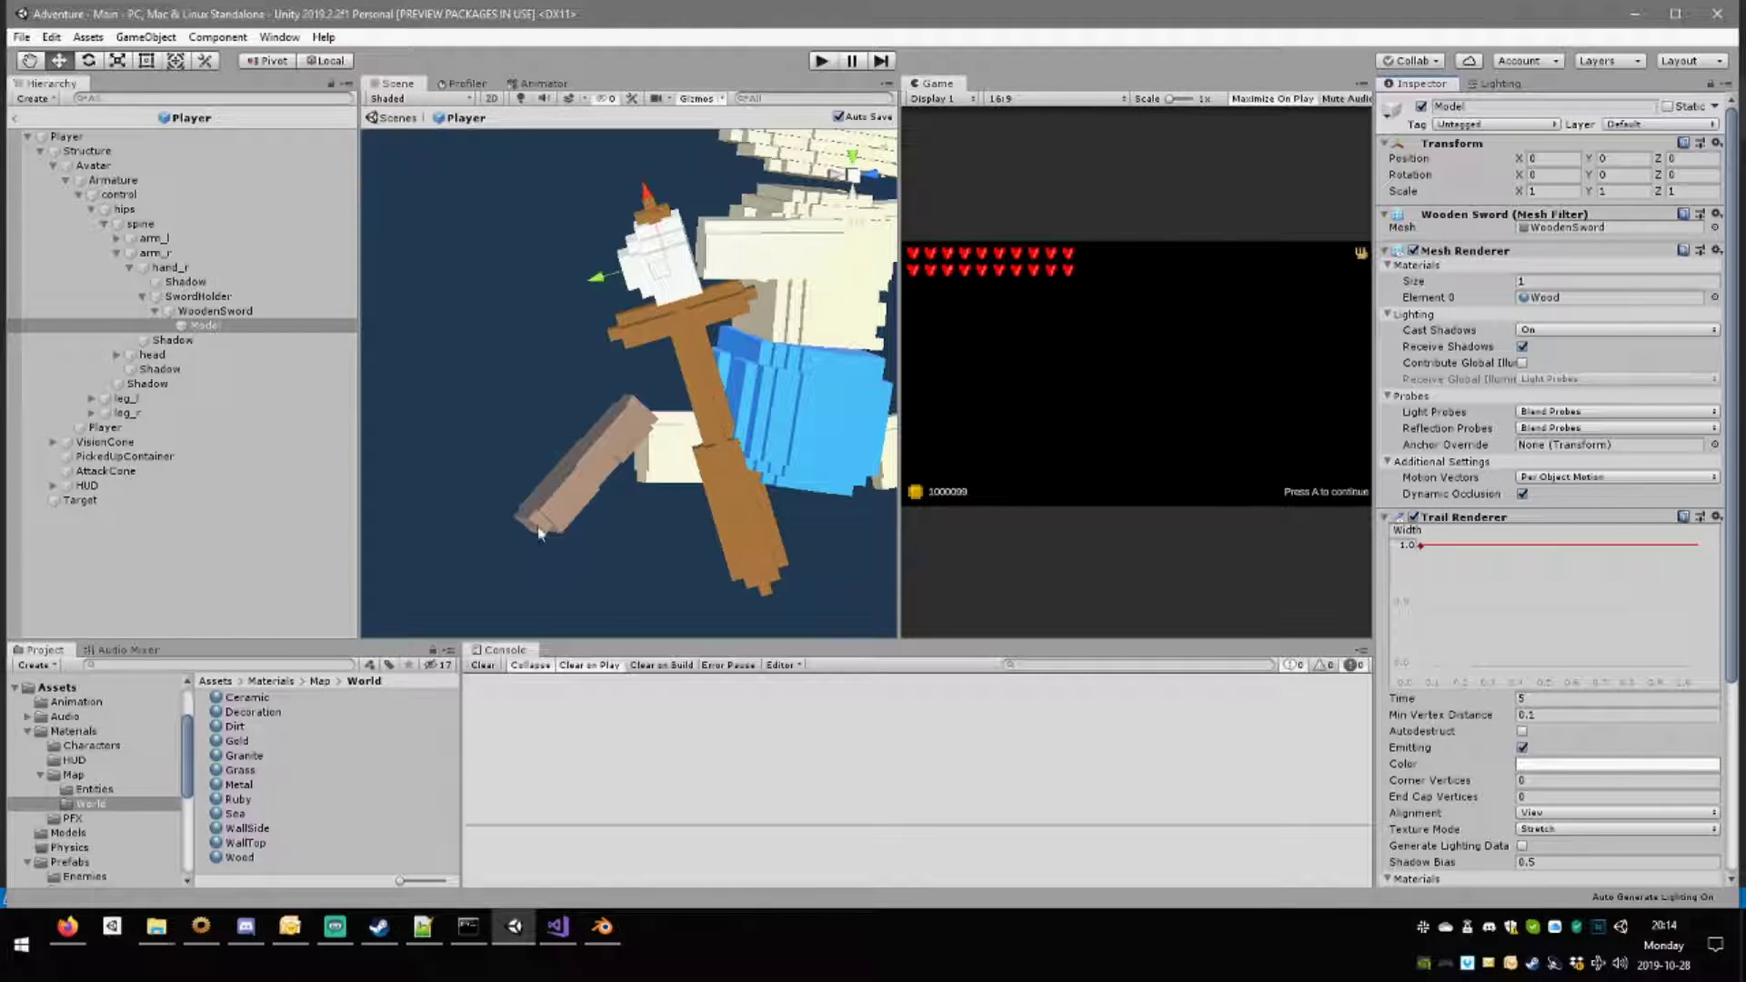
Move the sword model away from the hand to preview its trail, and undo the move.
left_click_drag(640, 509, 681, 452, "alt")
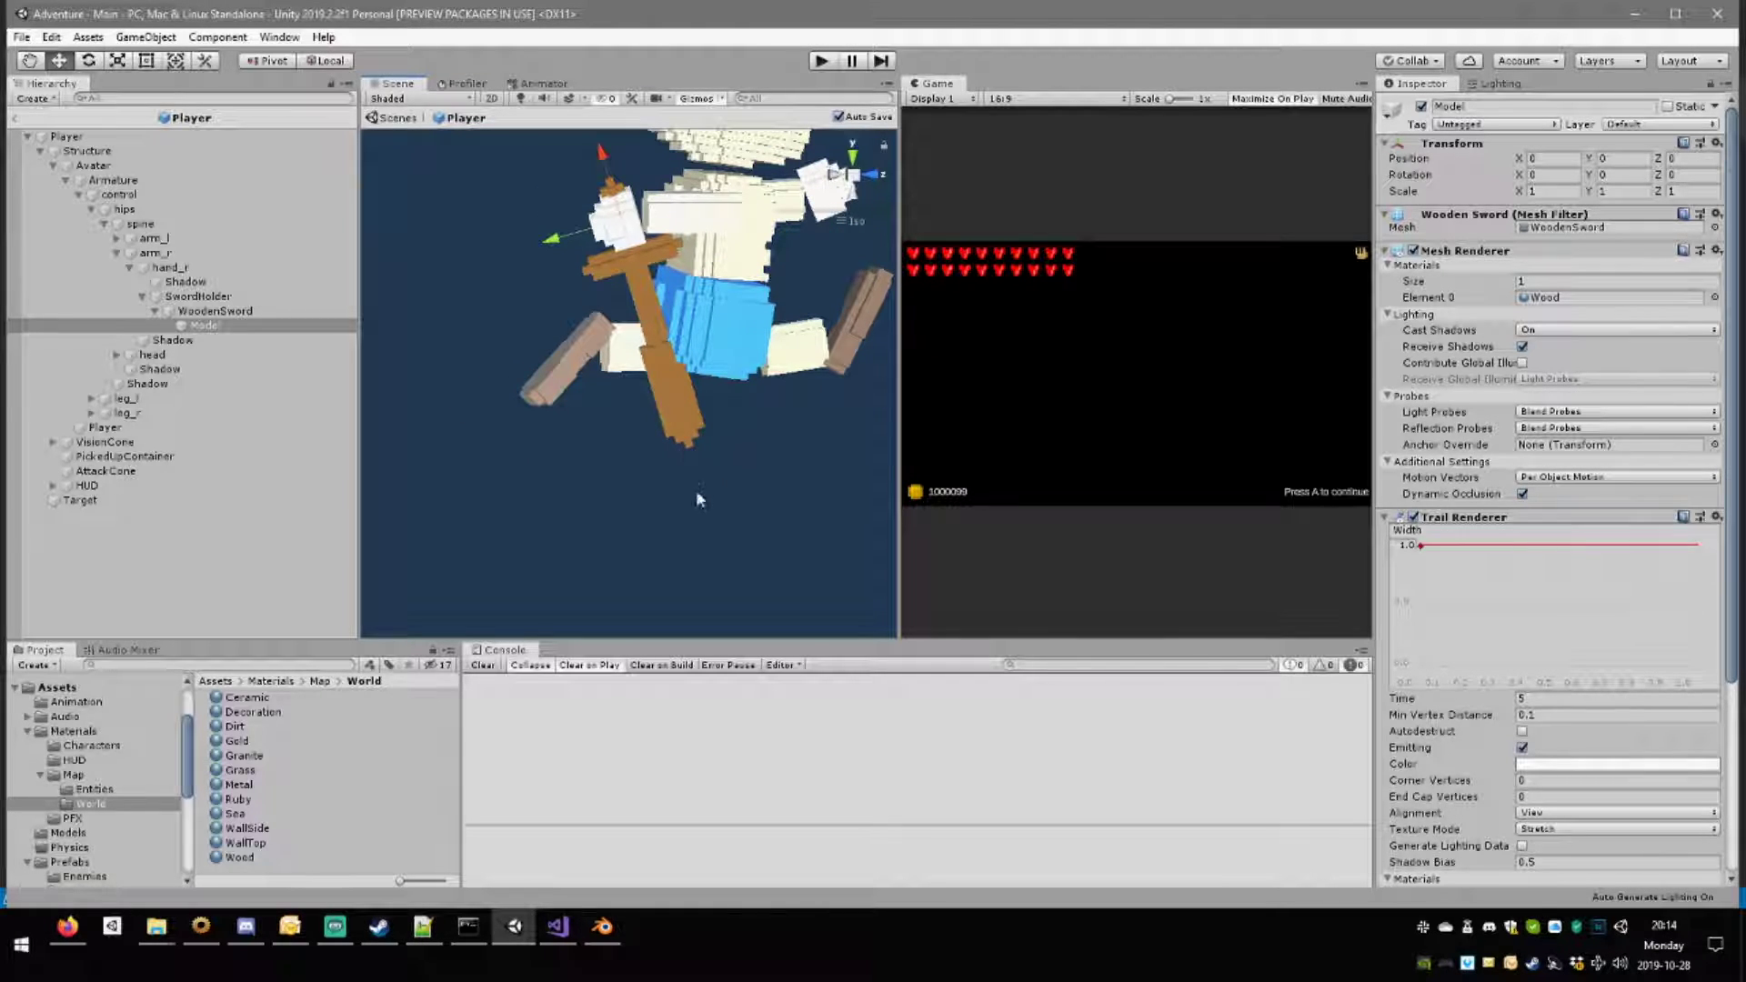
left_click_drag(624, 265, 780, 371)
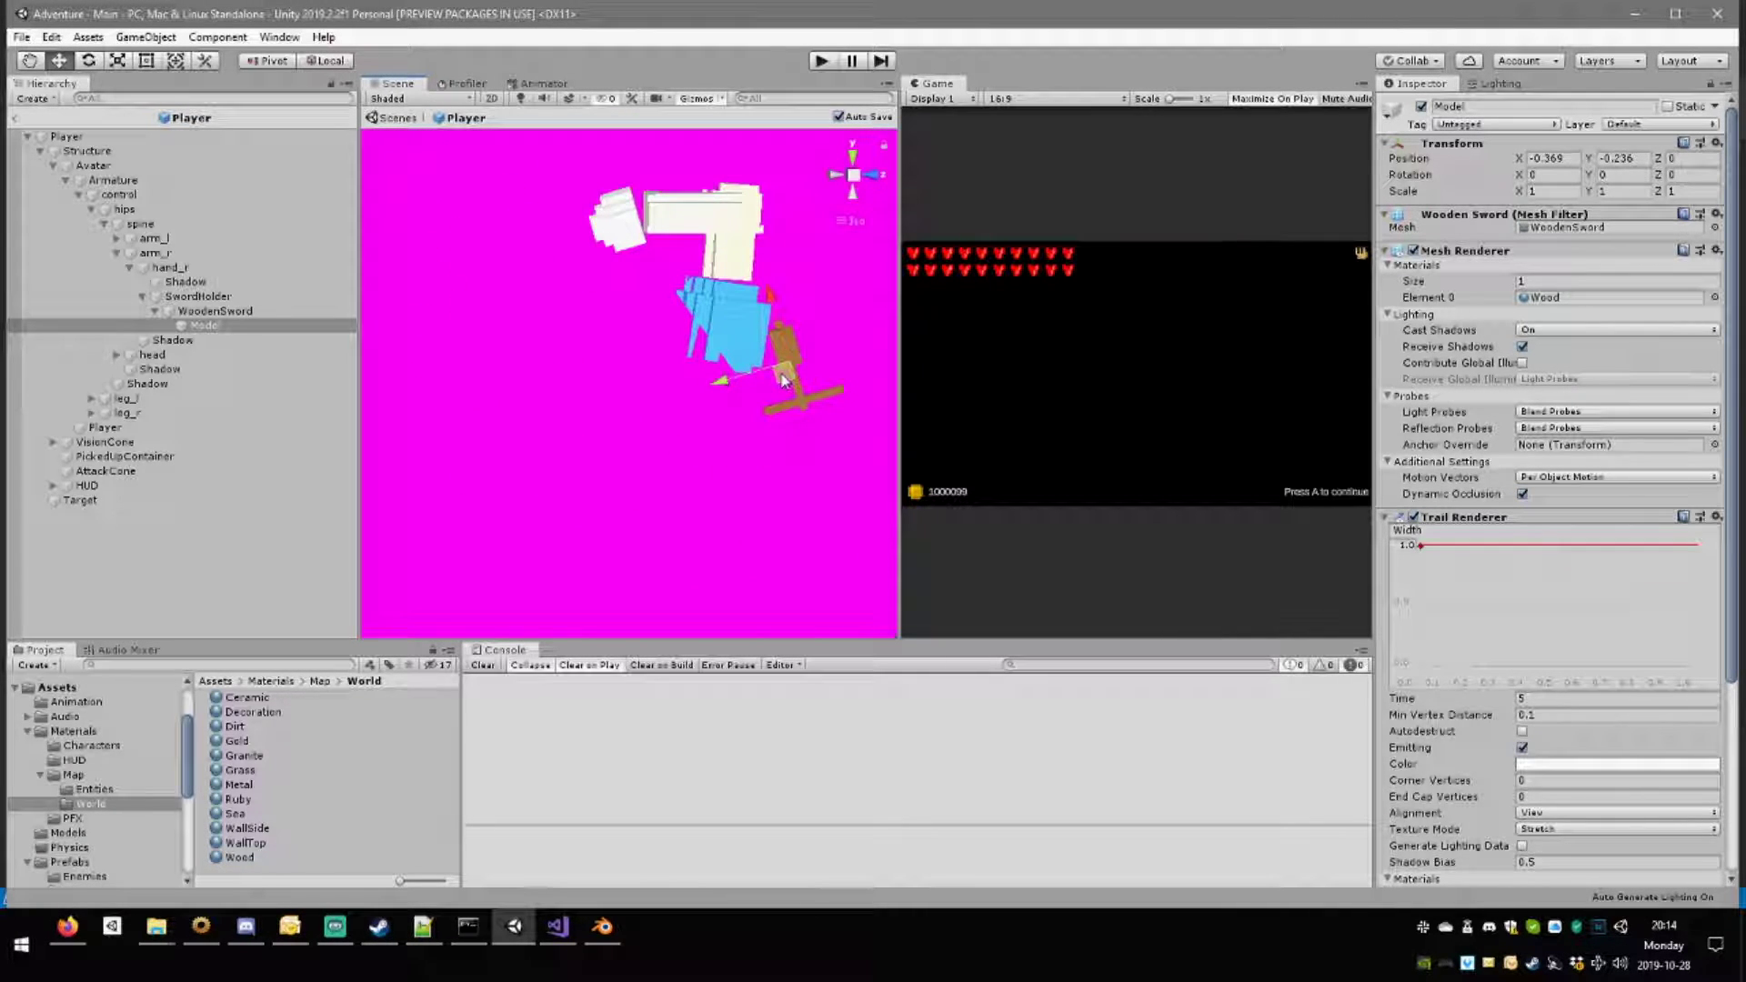
key("ctrl+z")
scroll(516, 265, "down", 6)
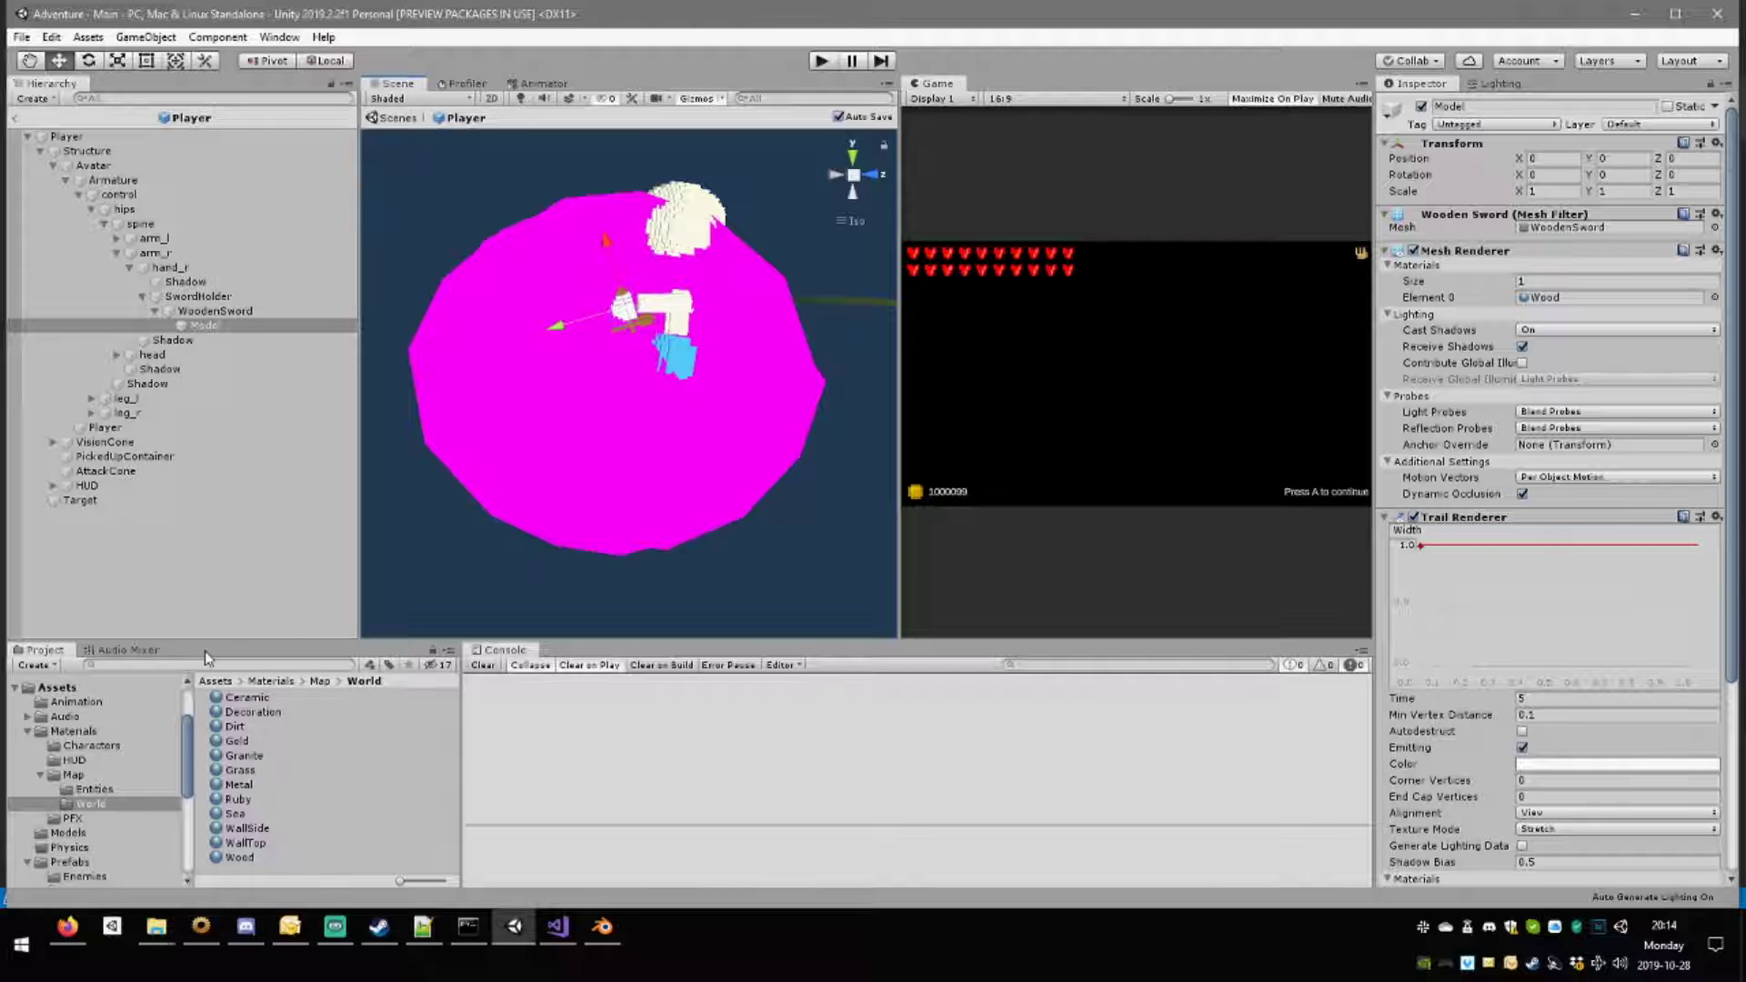
Collapse the expanded Prefabs and Materials folders in the project's folder tree.
scroll(95, 833, "down", 3)
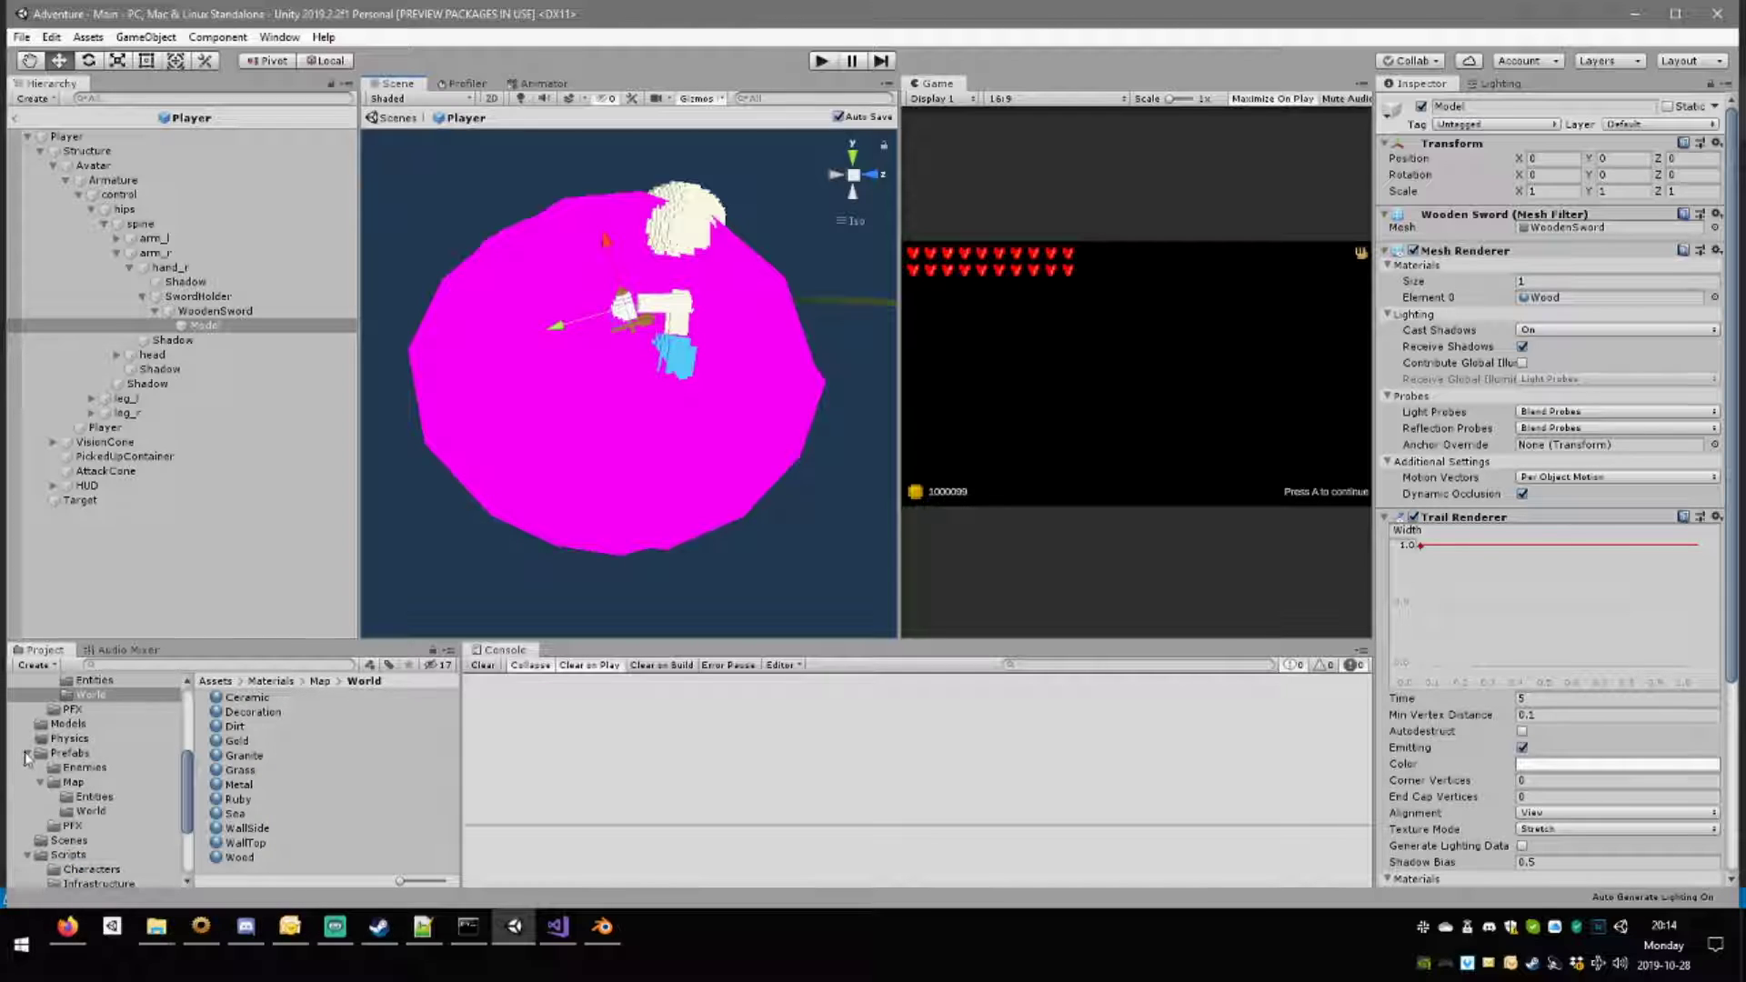
left_click(27, 754)
scroll(37, 791, "up", 5)
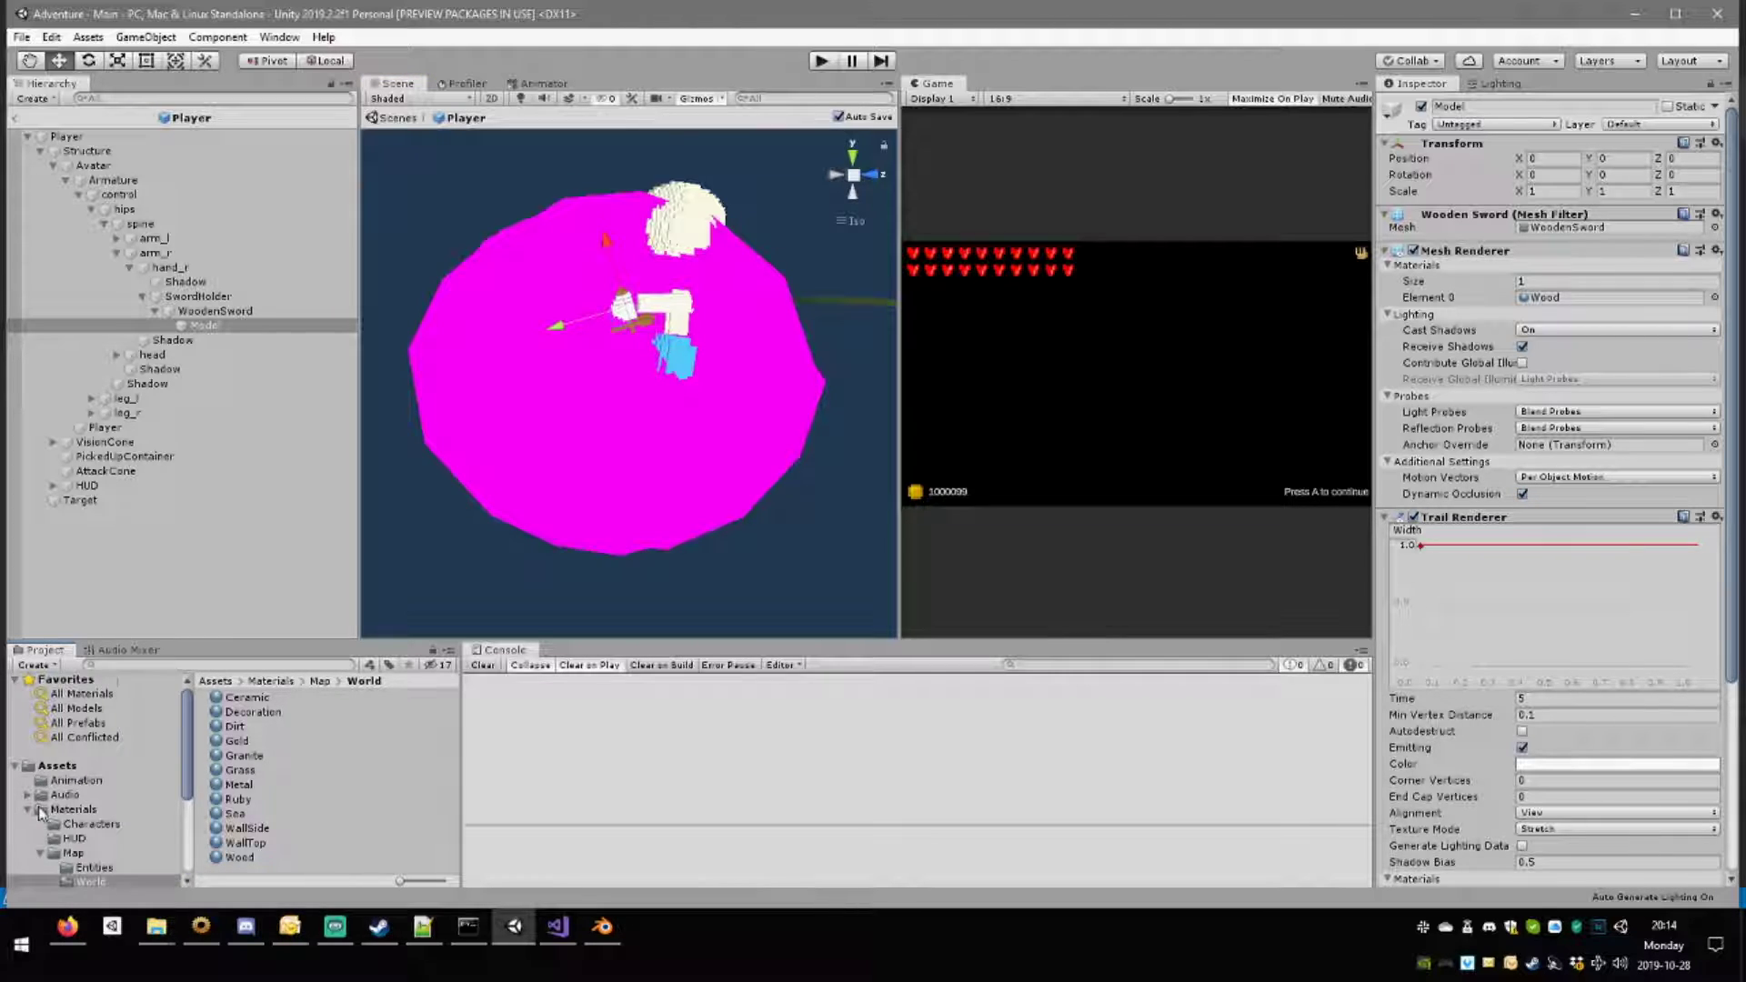
scroll(39, 811, "down", 1)
left_click(40, 799)
left_click(27, 755)
scroll(73, 778, "down", 1)
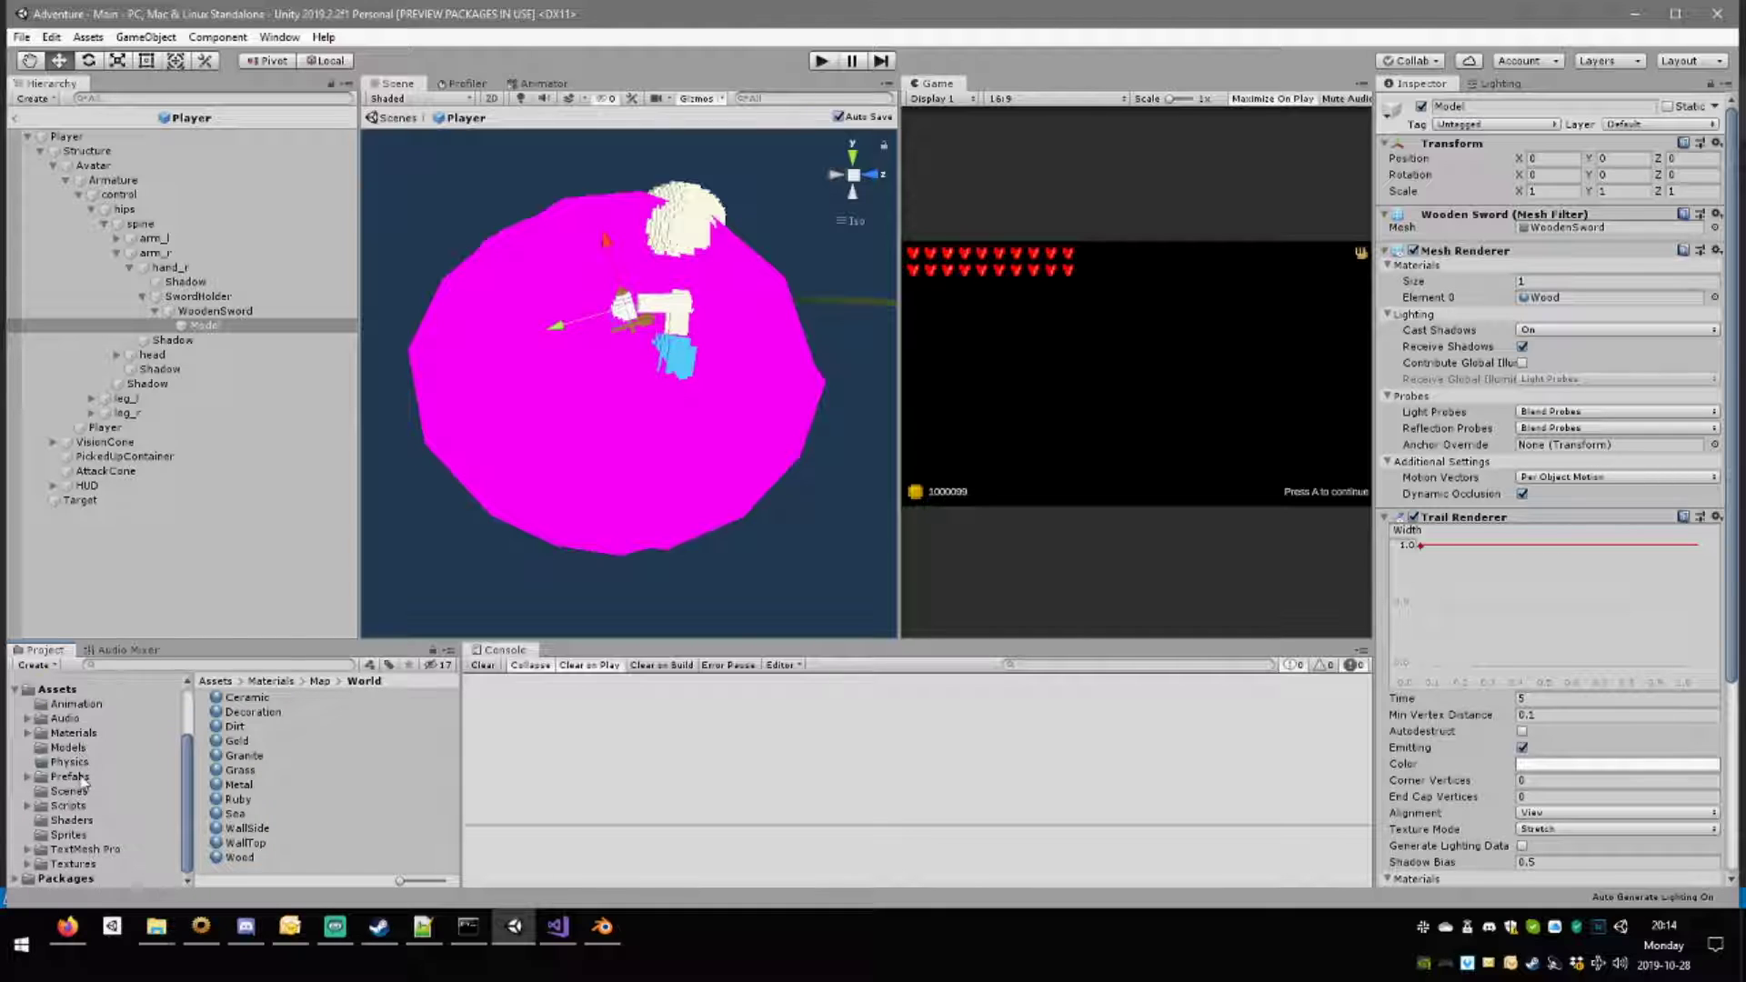
Check the Sprites folder and open the PFX folder inside Textures.
left_click(71, 835)
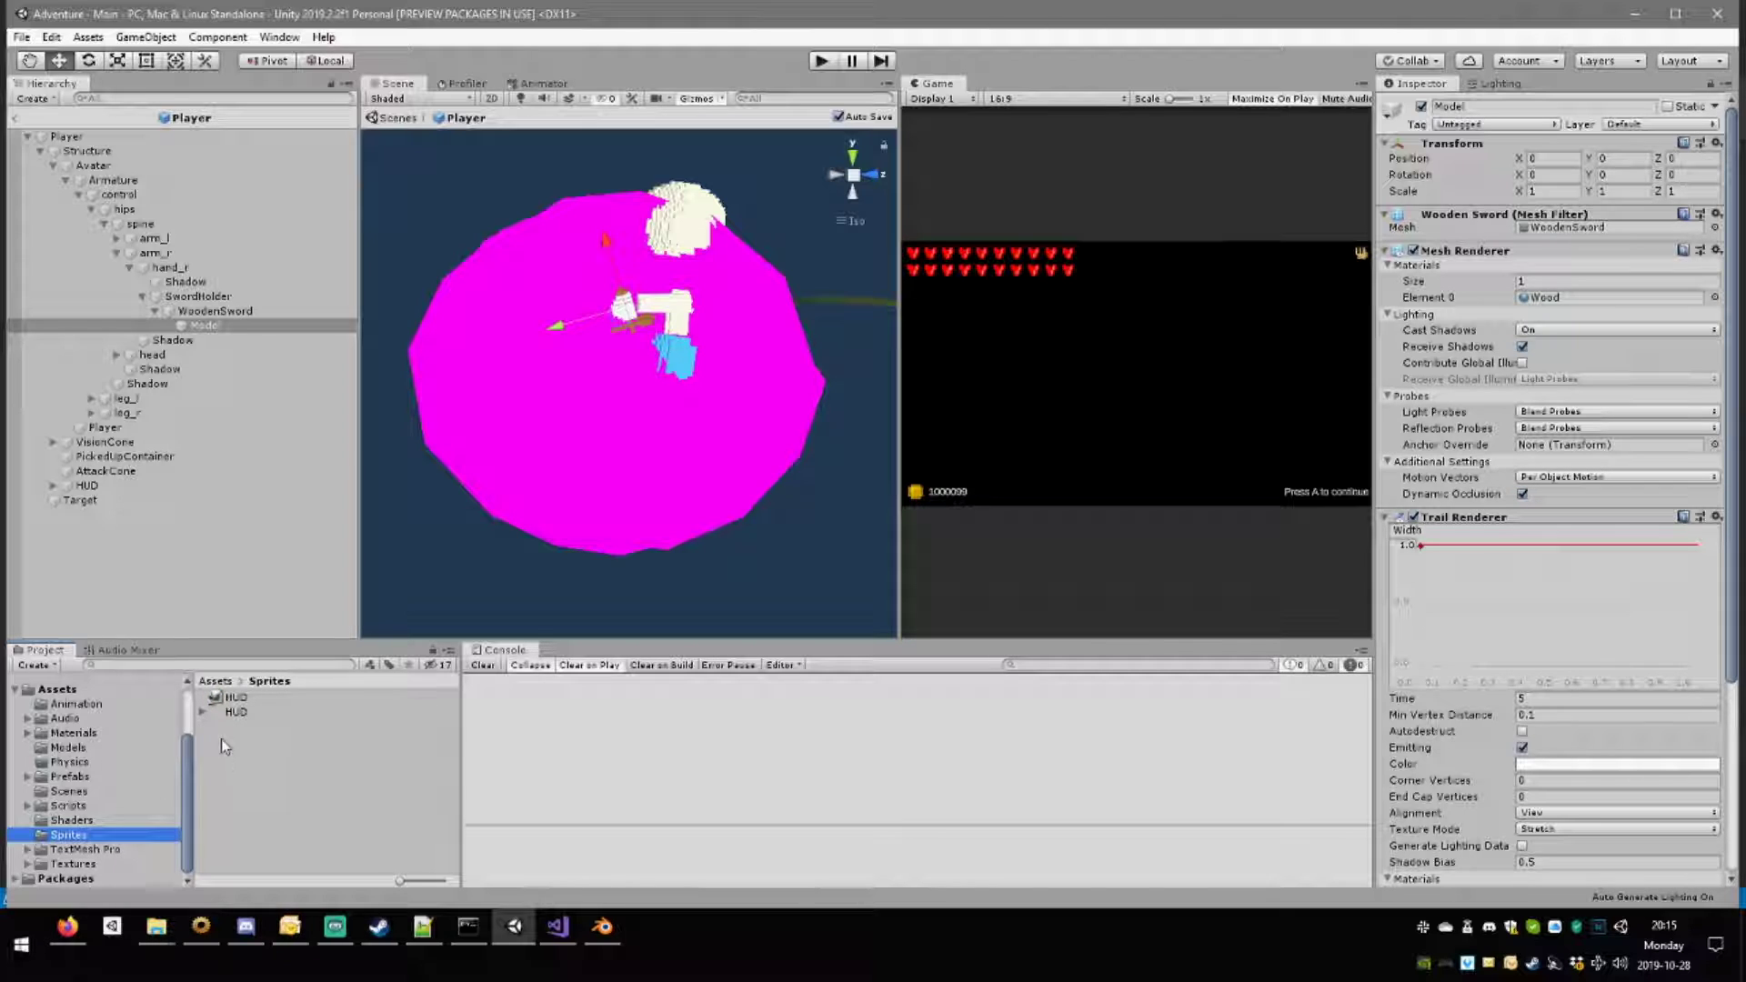
left_click(208, 715)
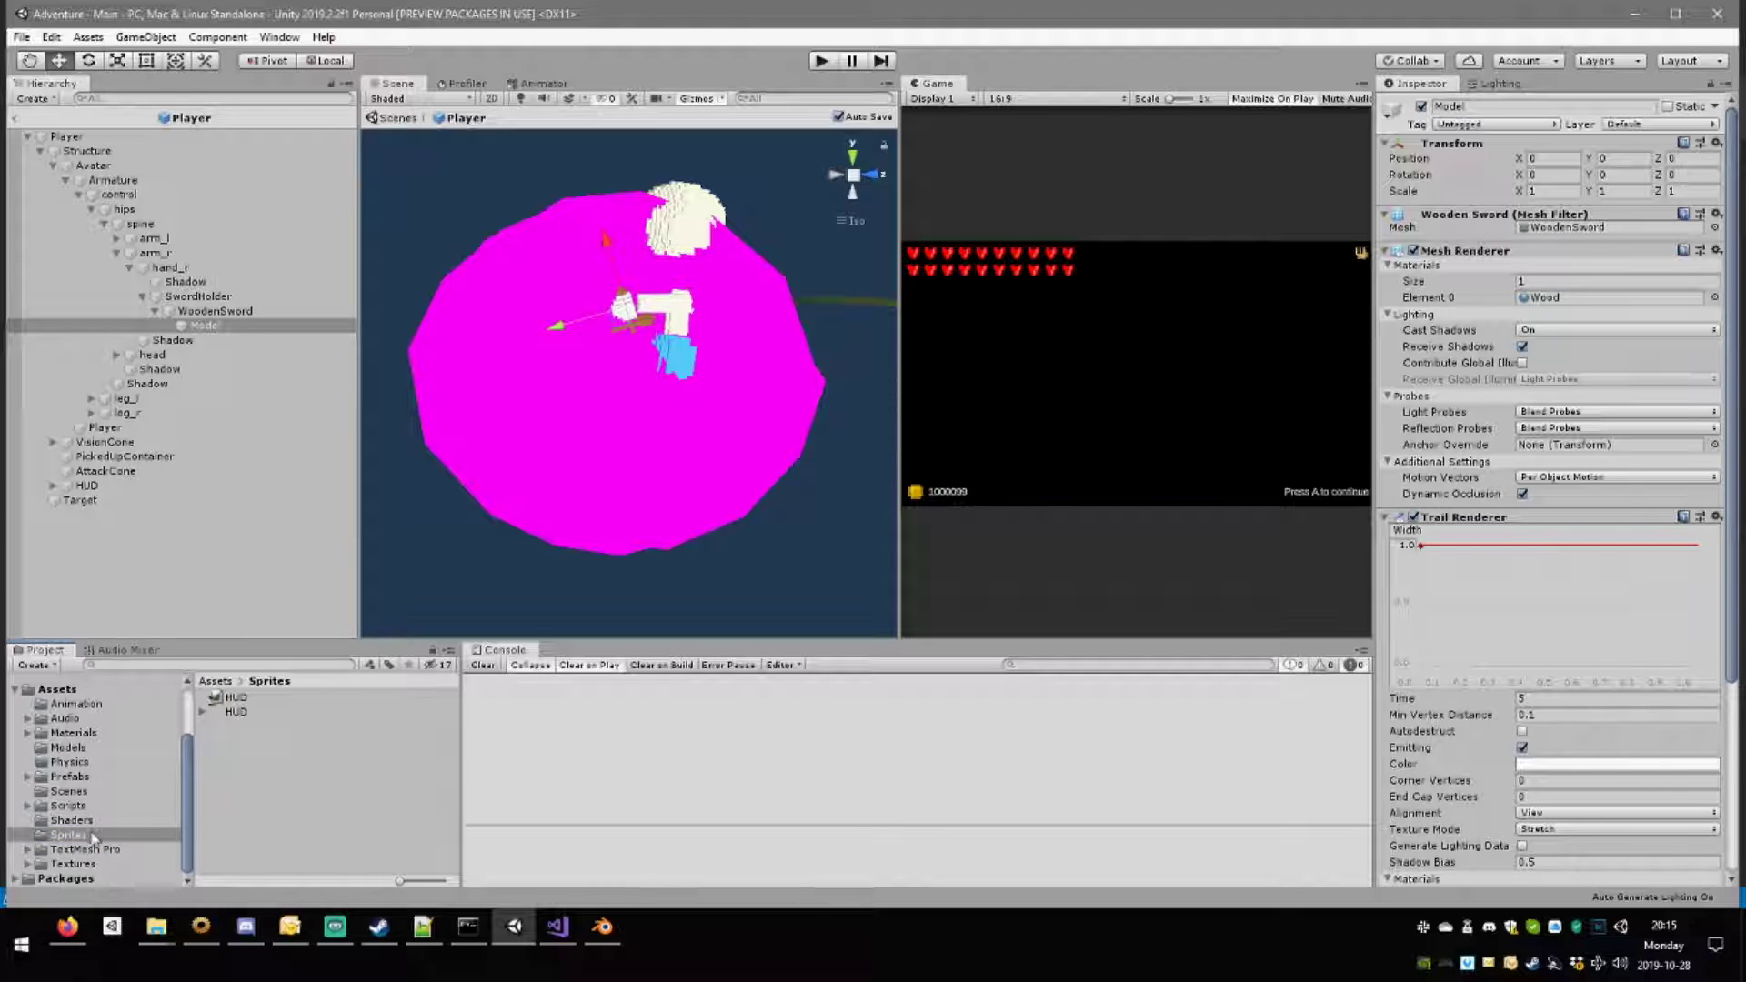
left_click(73, 864)
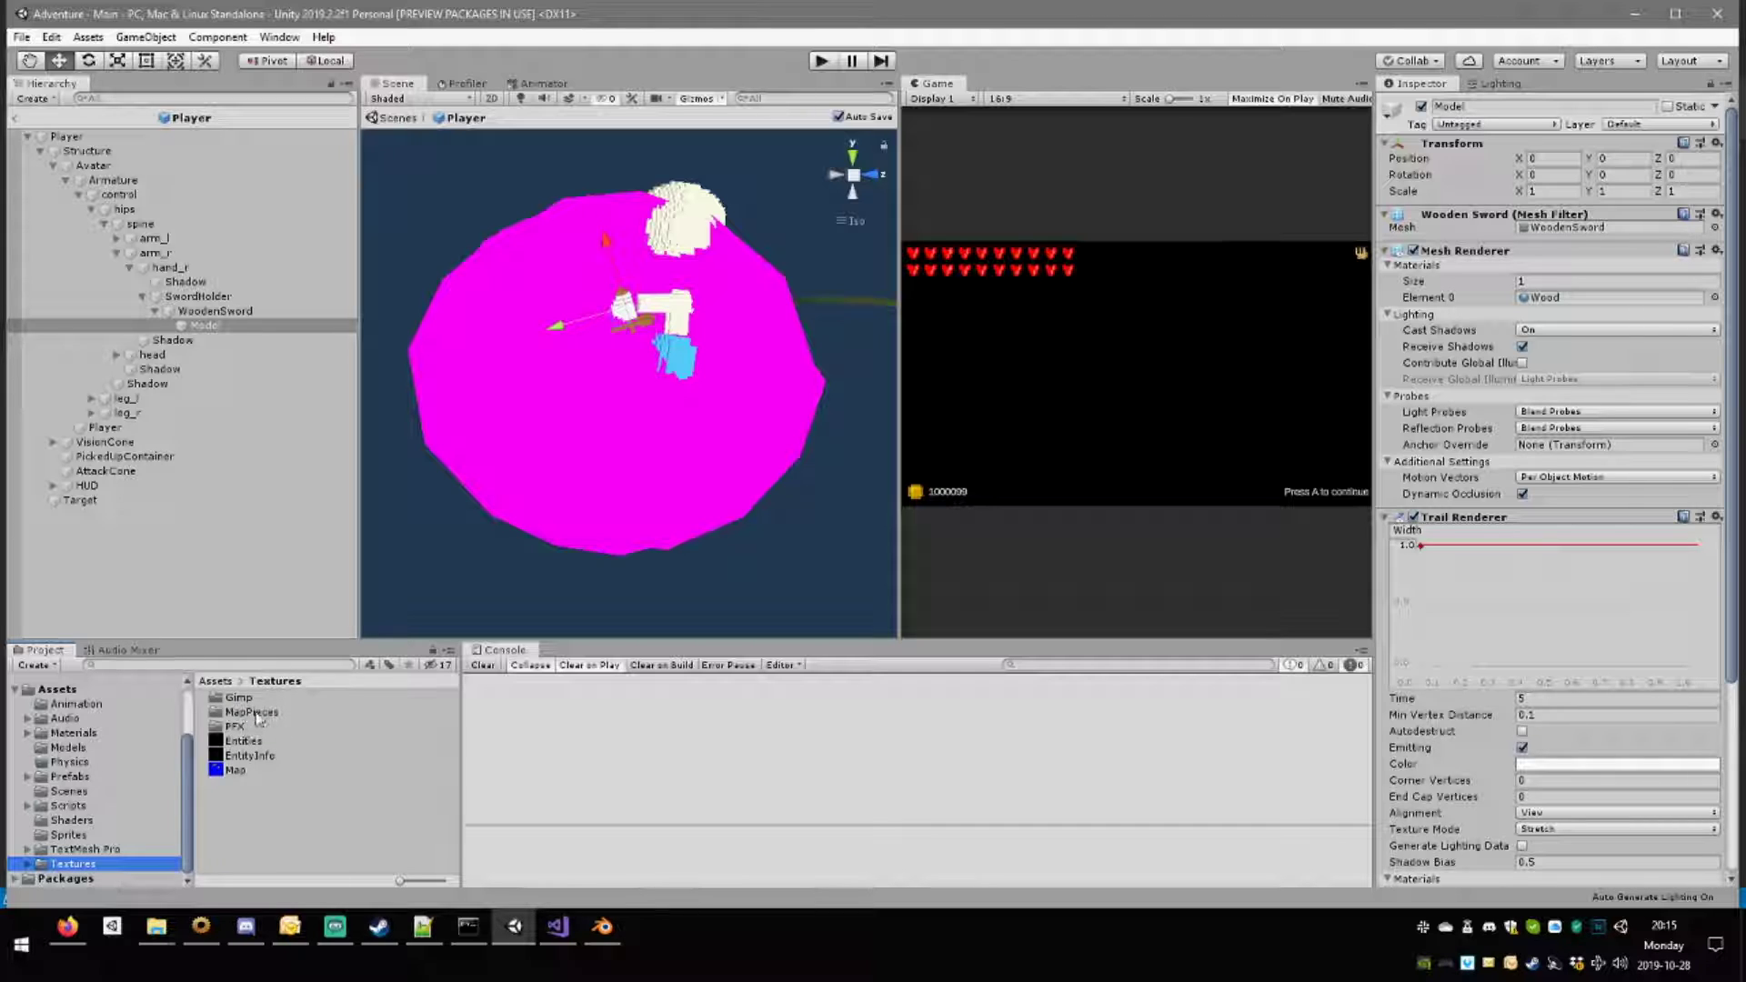
double_click(239, 725)
Examine the previews of the DrownIcon, Ring and VisionRing textures for one that could serve as a trail.
left_click(258, 726)
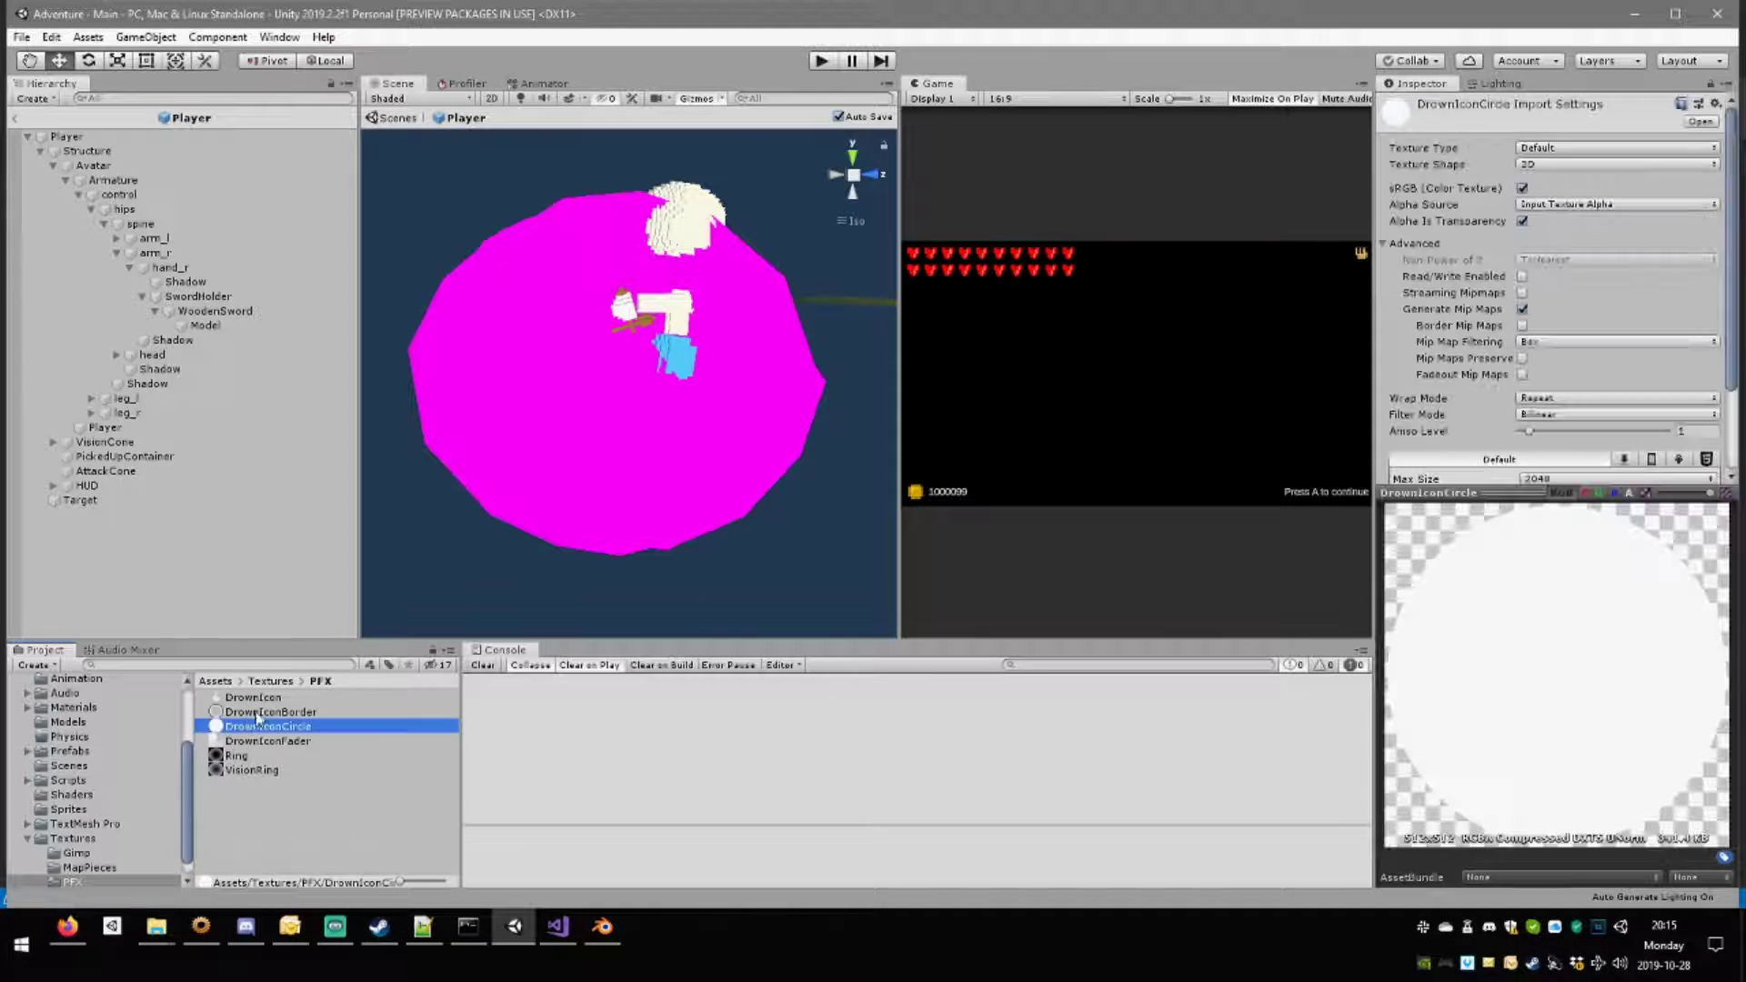
left_click(256, 713)
left_click(260, 727)
left_click(264, 713)
left_click(269, 698)
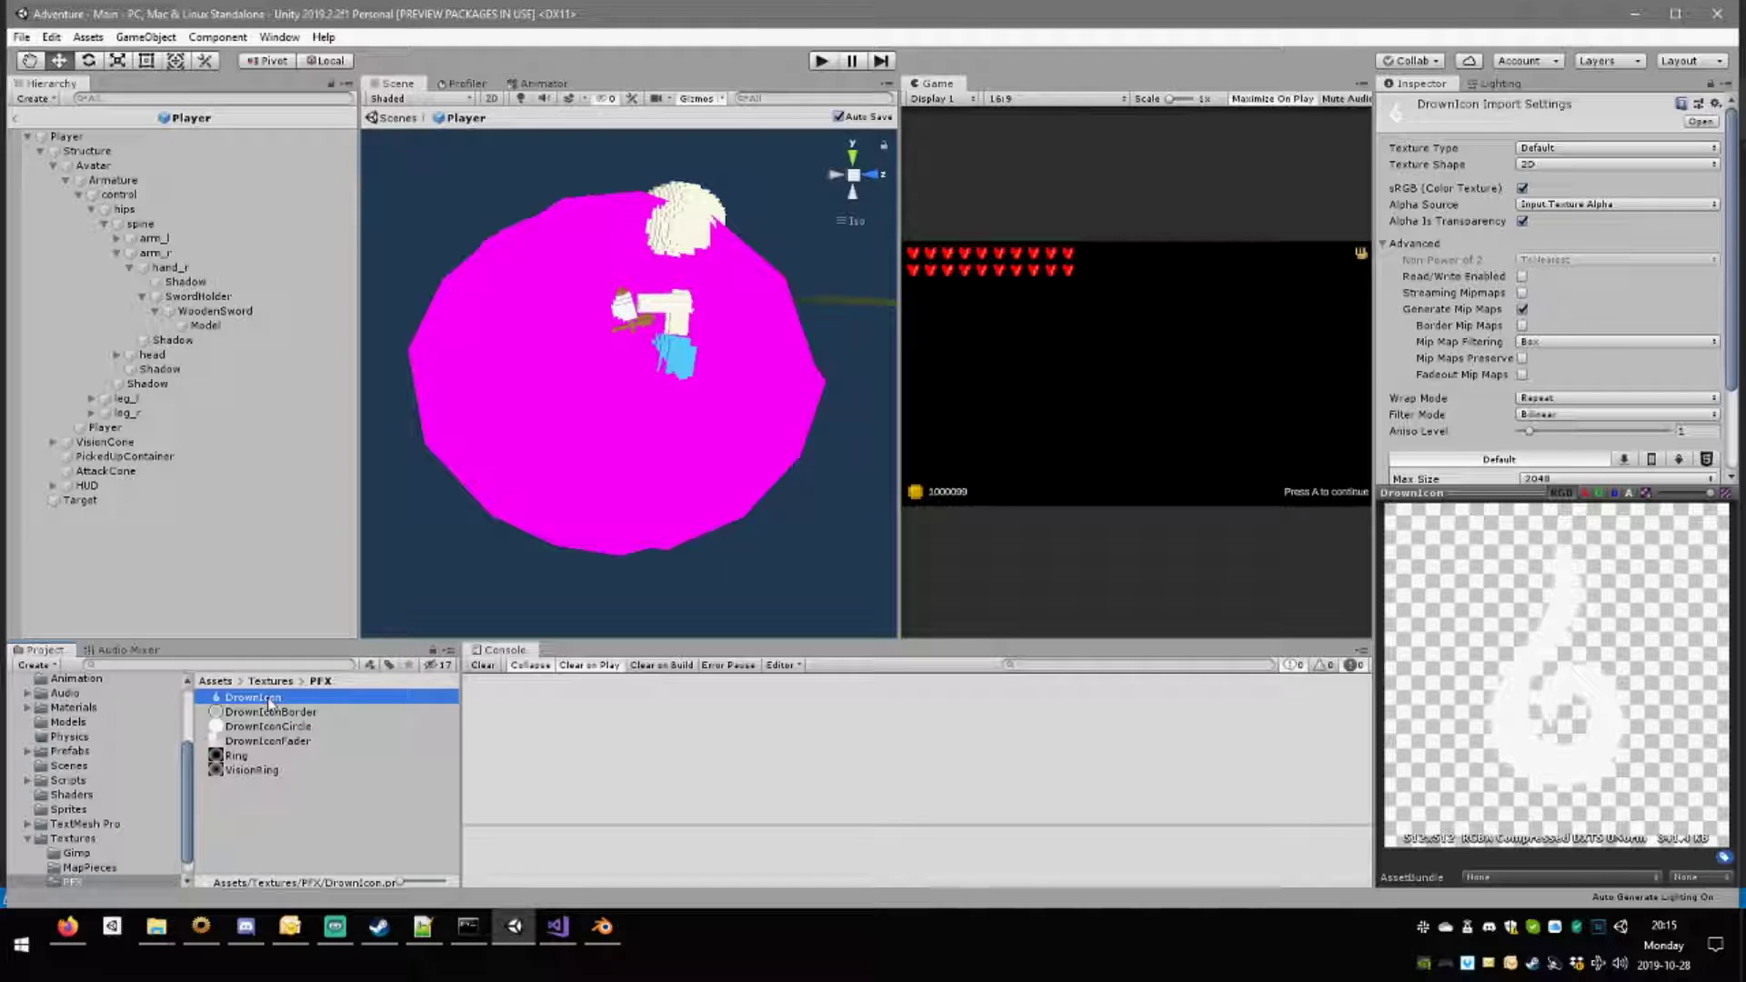
left_click(263, 712)
left_click(238, 756)
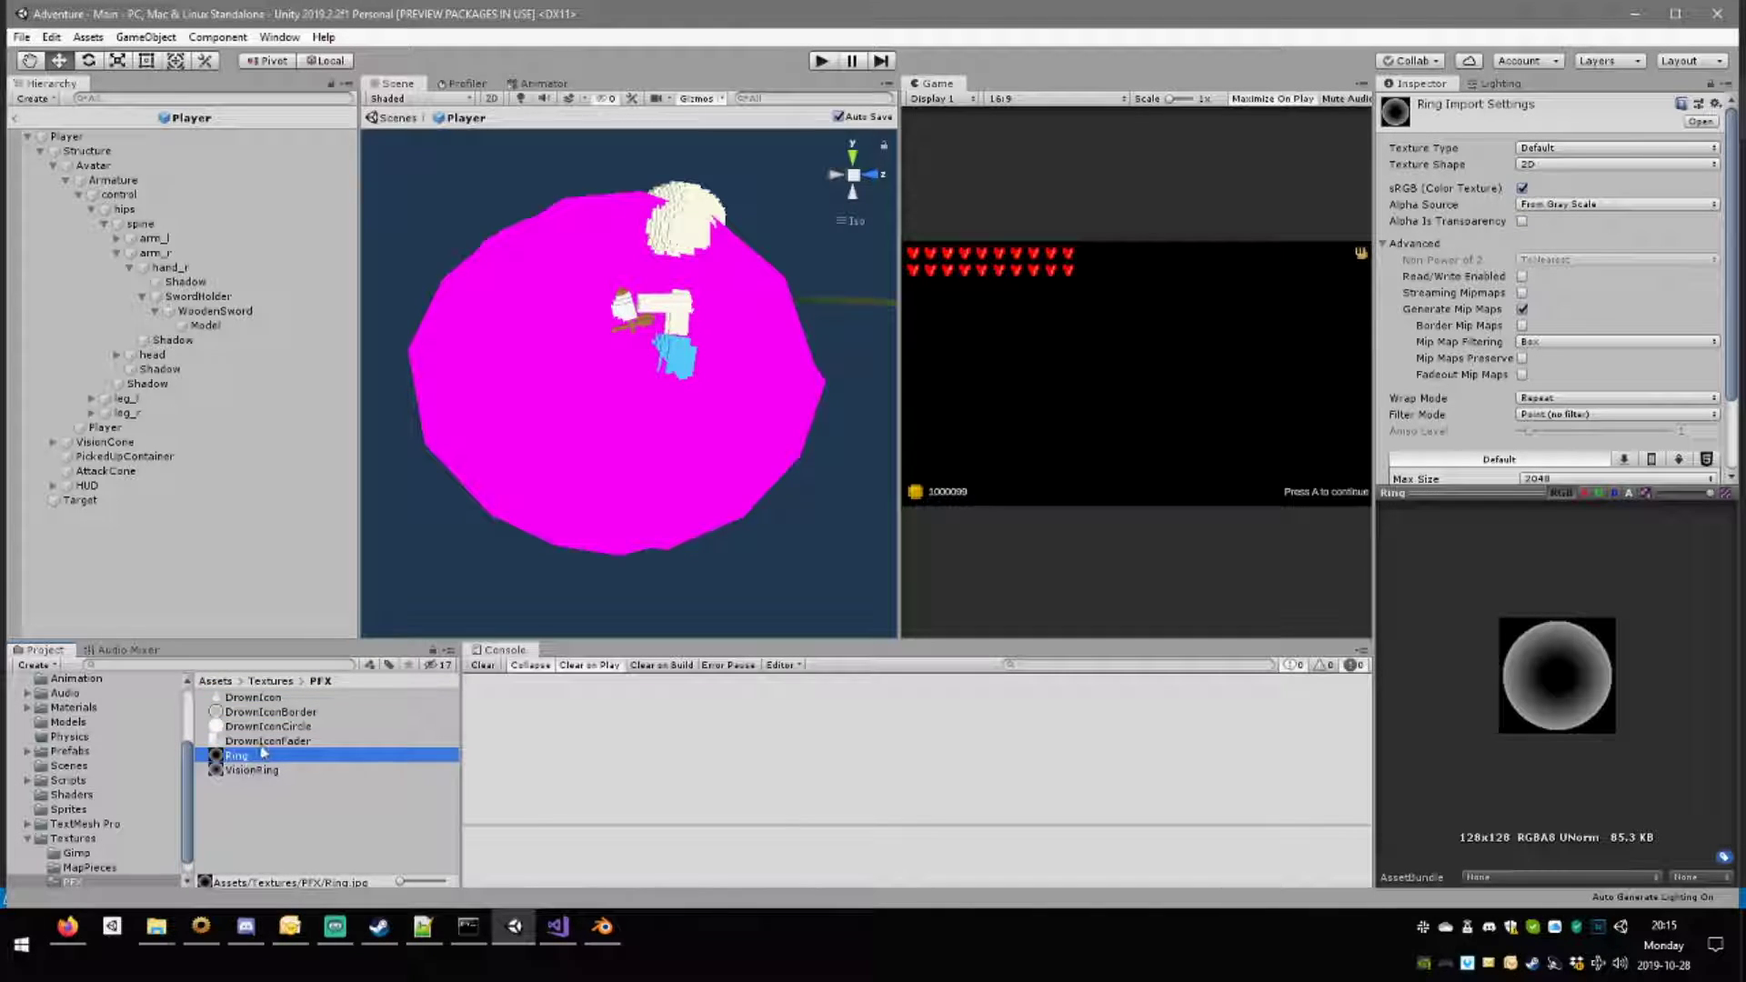
key("Up")
key("Down")
key("Down")
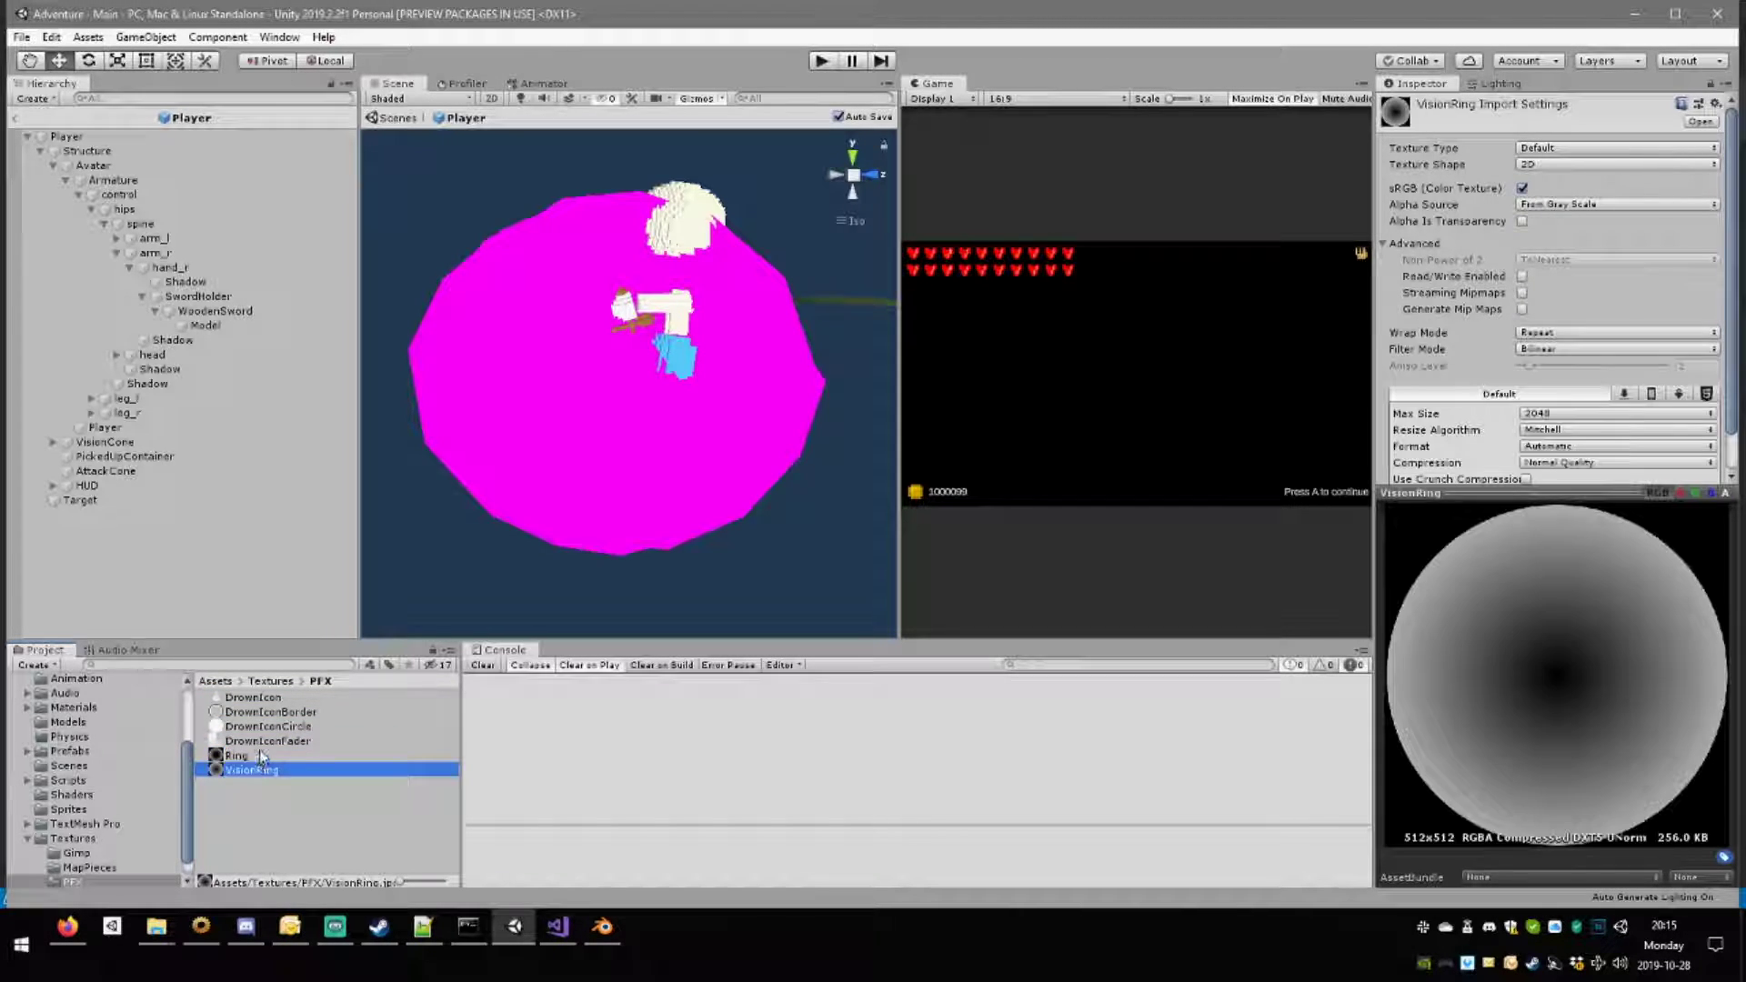
left_click(259, 755)
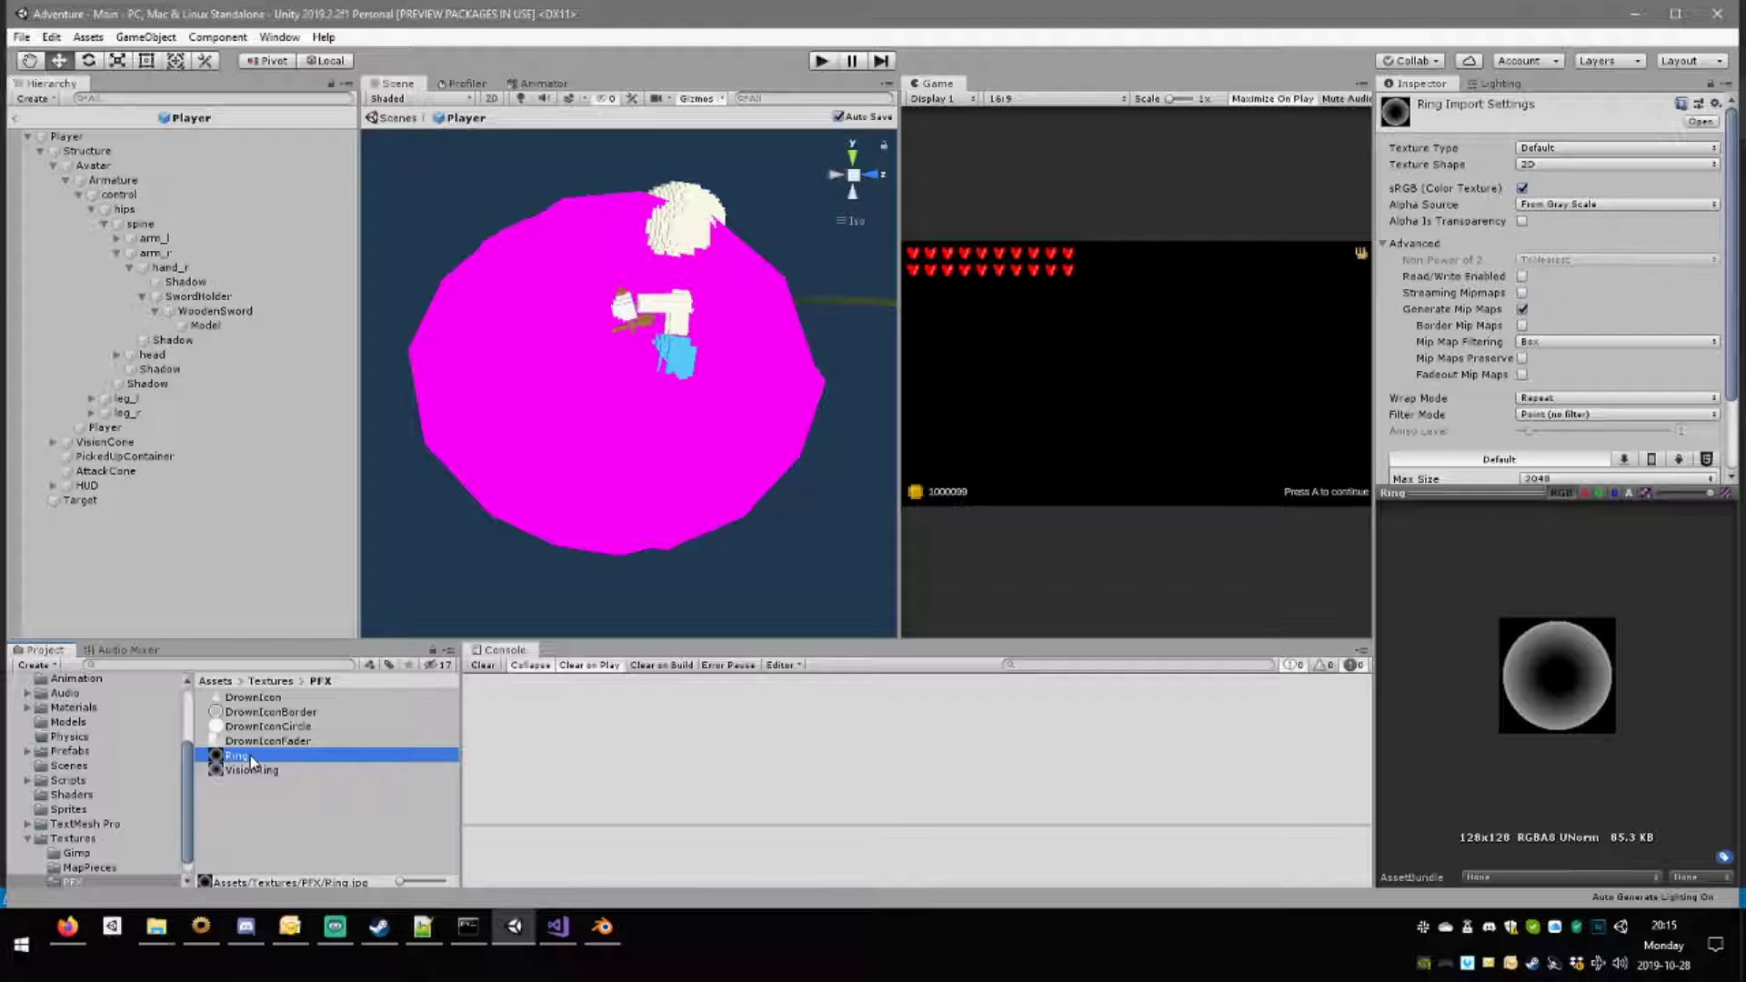
Open the DrownIconFader texture in GIMP and cover it with a horizontal black-to-white linear gradient across the full width.
double_click(277, 743)
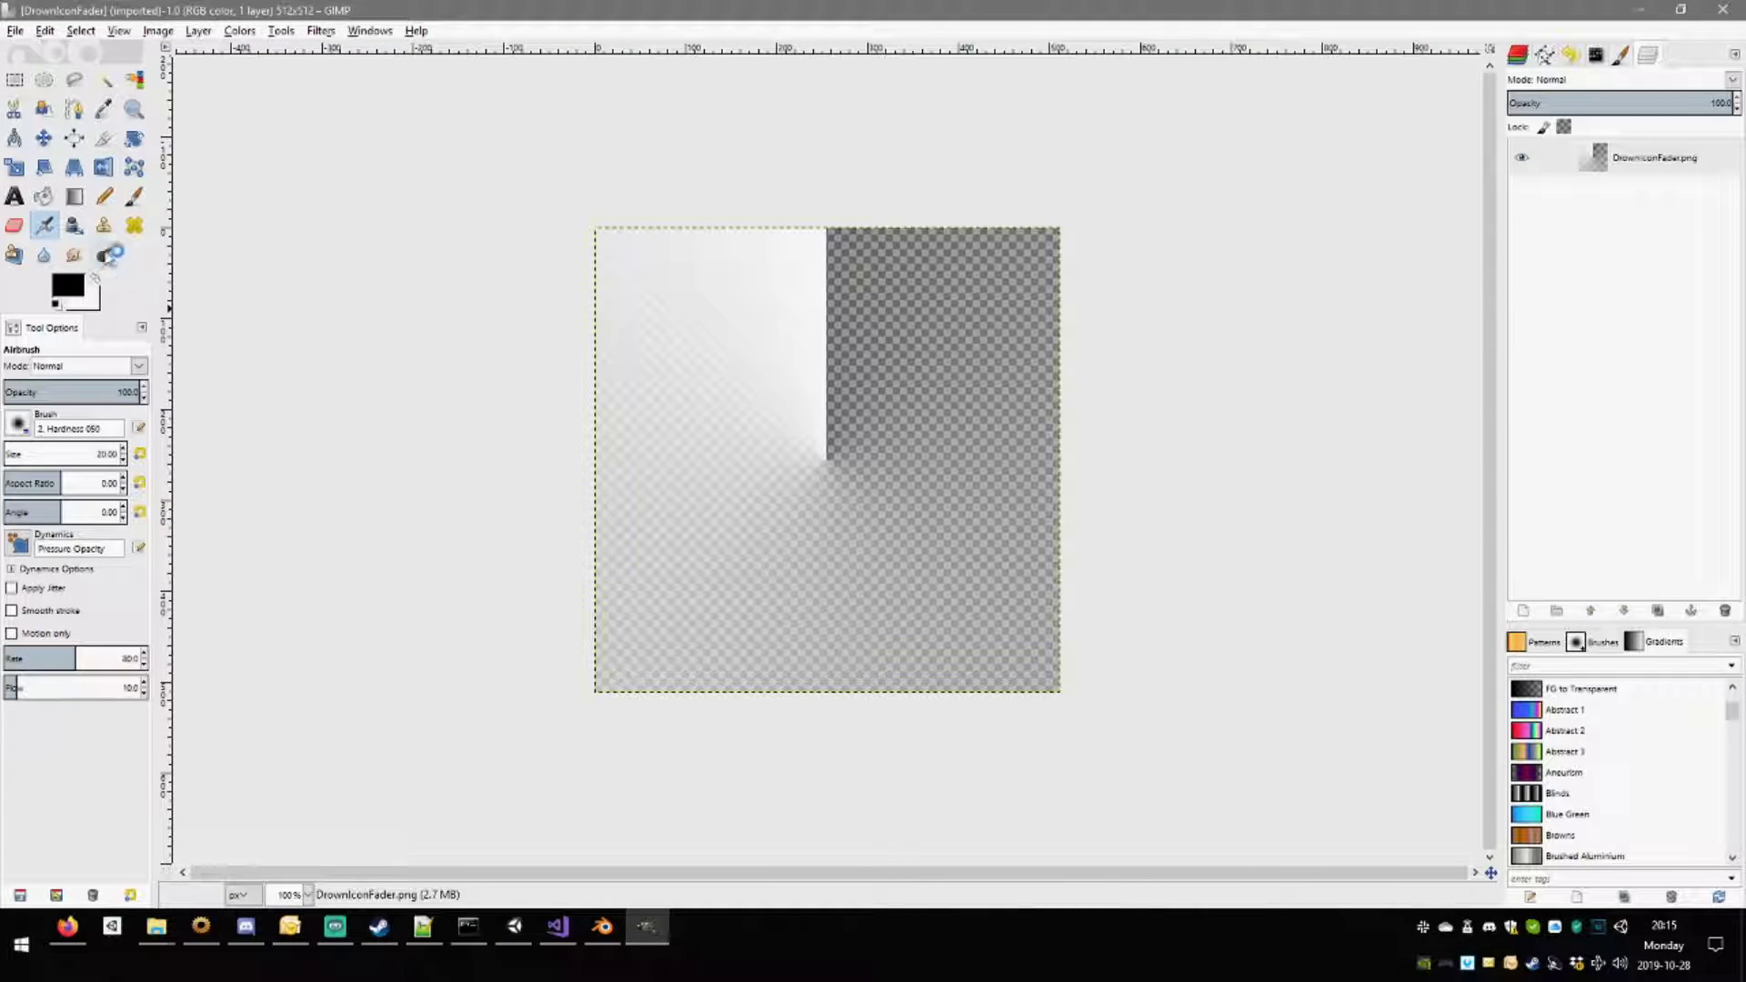
left_click(76, 198)
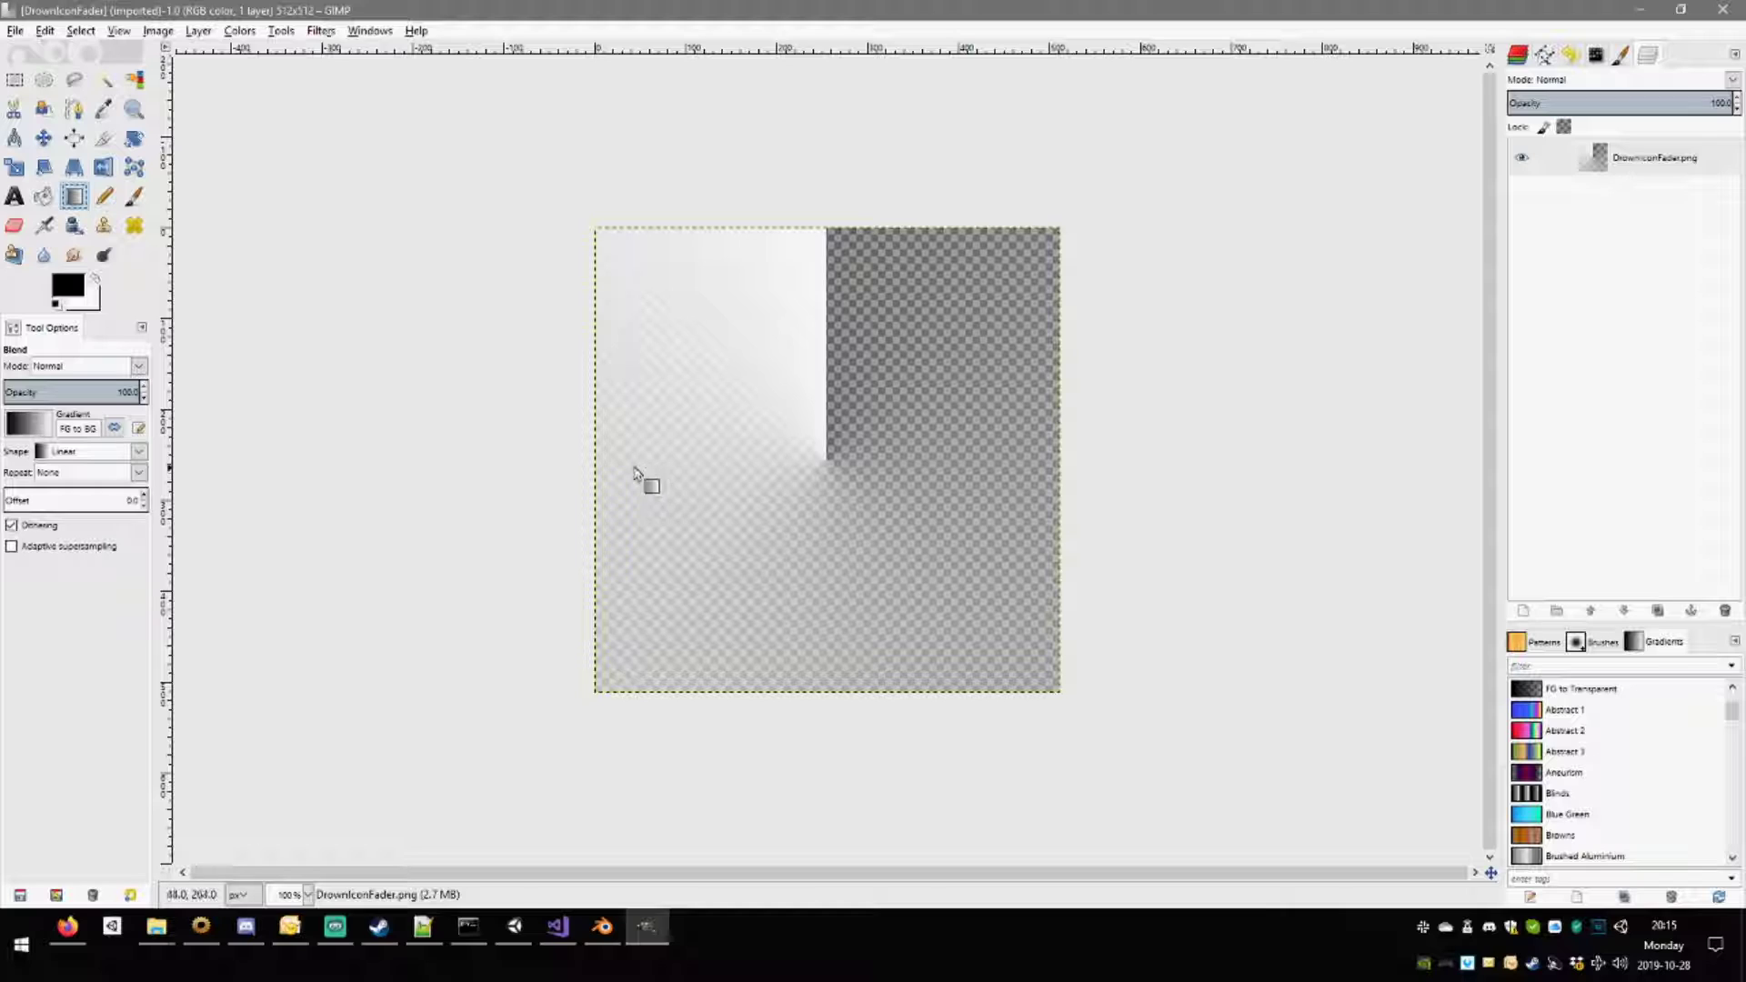
left_click_drag(592, 466, 1060, 455)
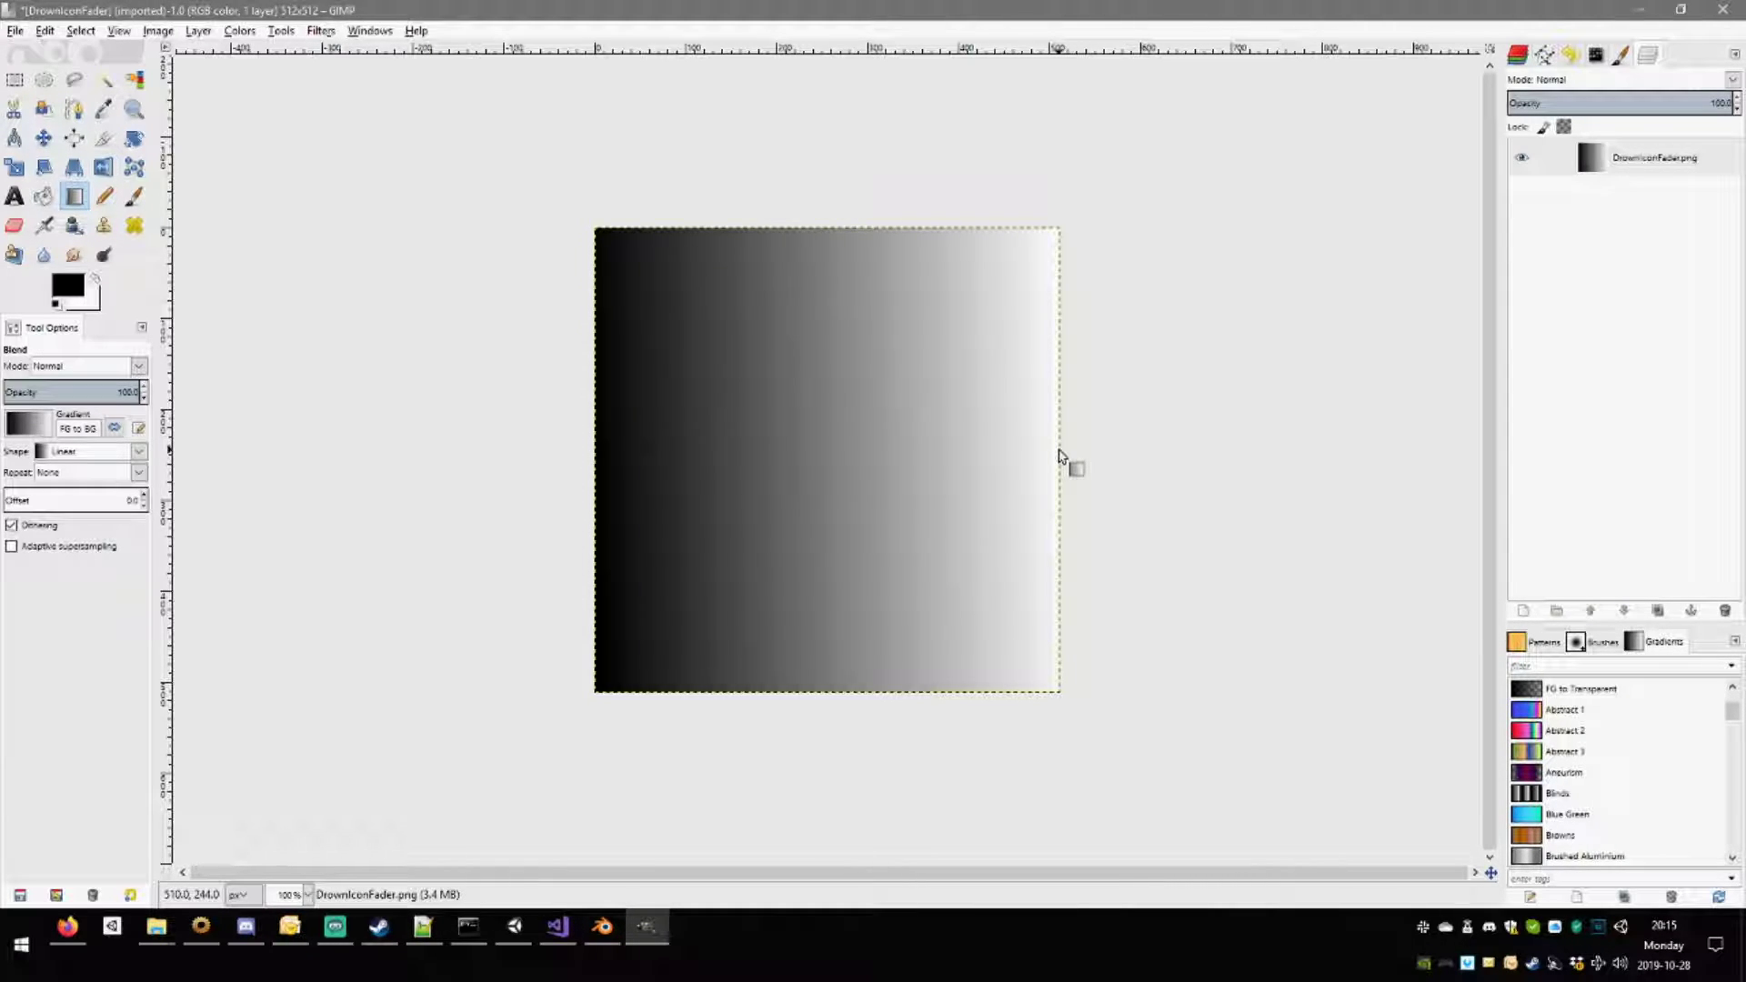
left_click_drag(589, 460, 1091, 468)
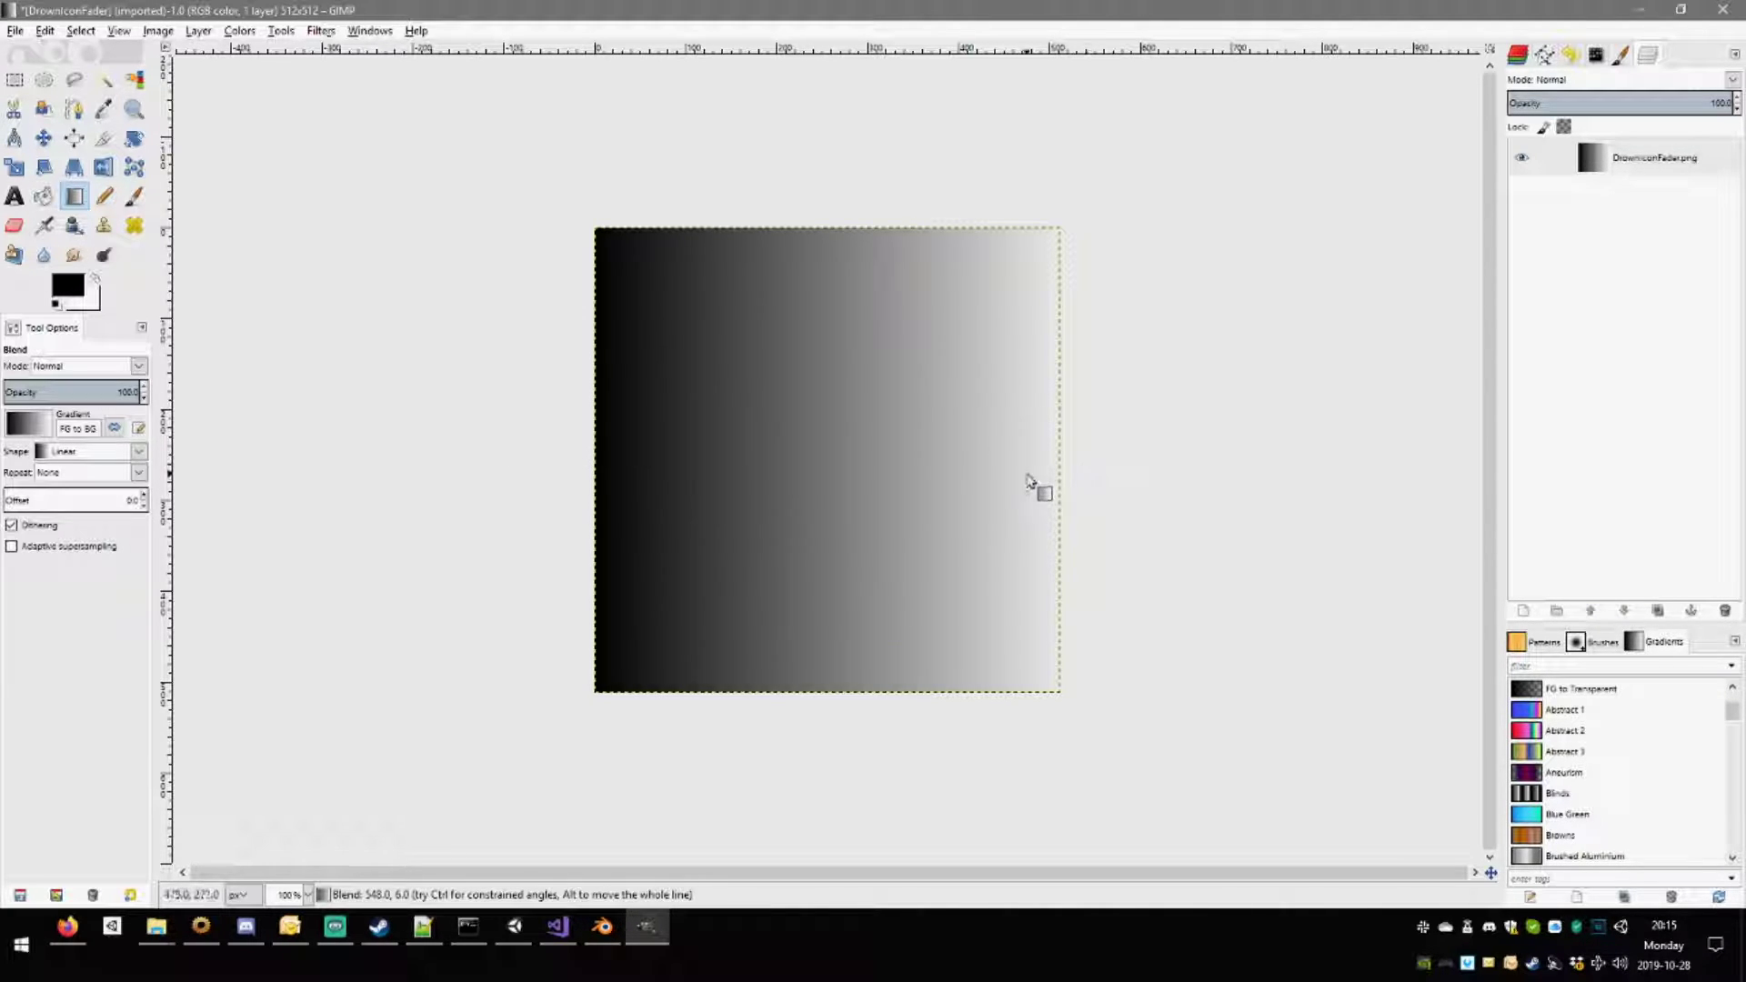
left_click_drag(596, 466, 1086, 467)
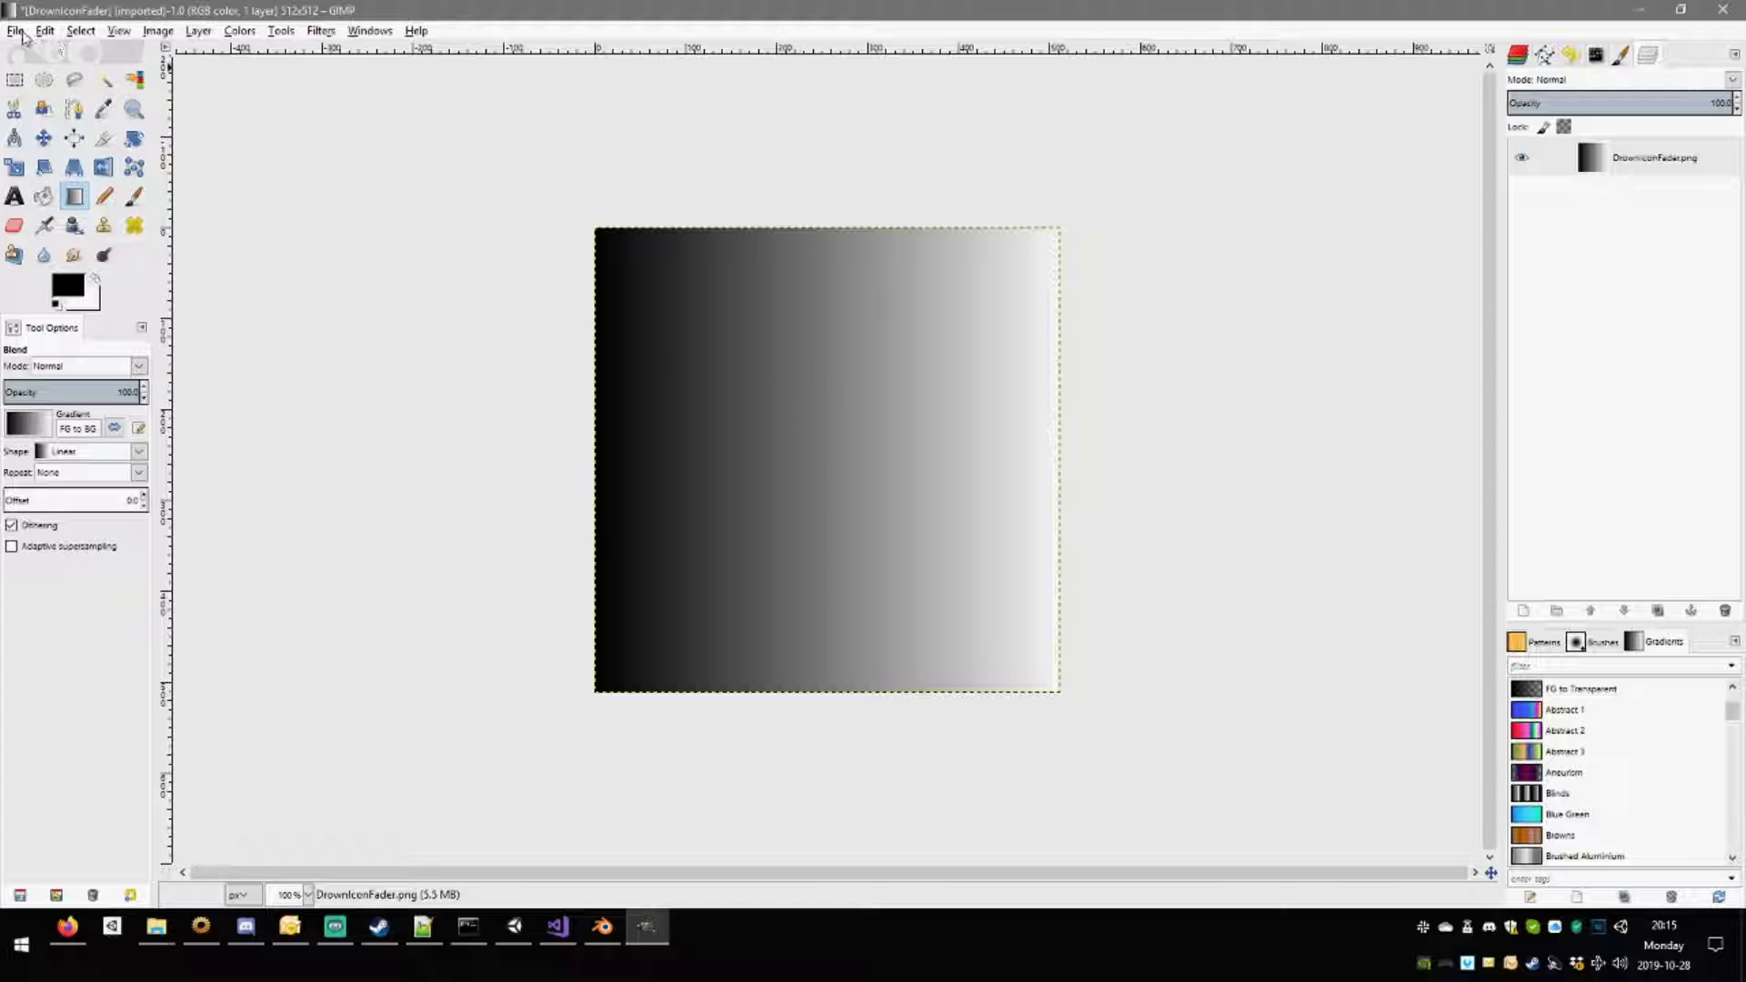
Try overwriting DrownIconFader.png with the gradient, and revert the file to its original image.
left_click(20, 32)
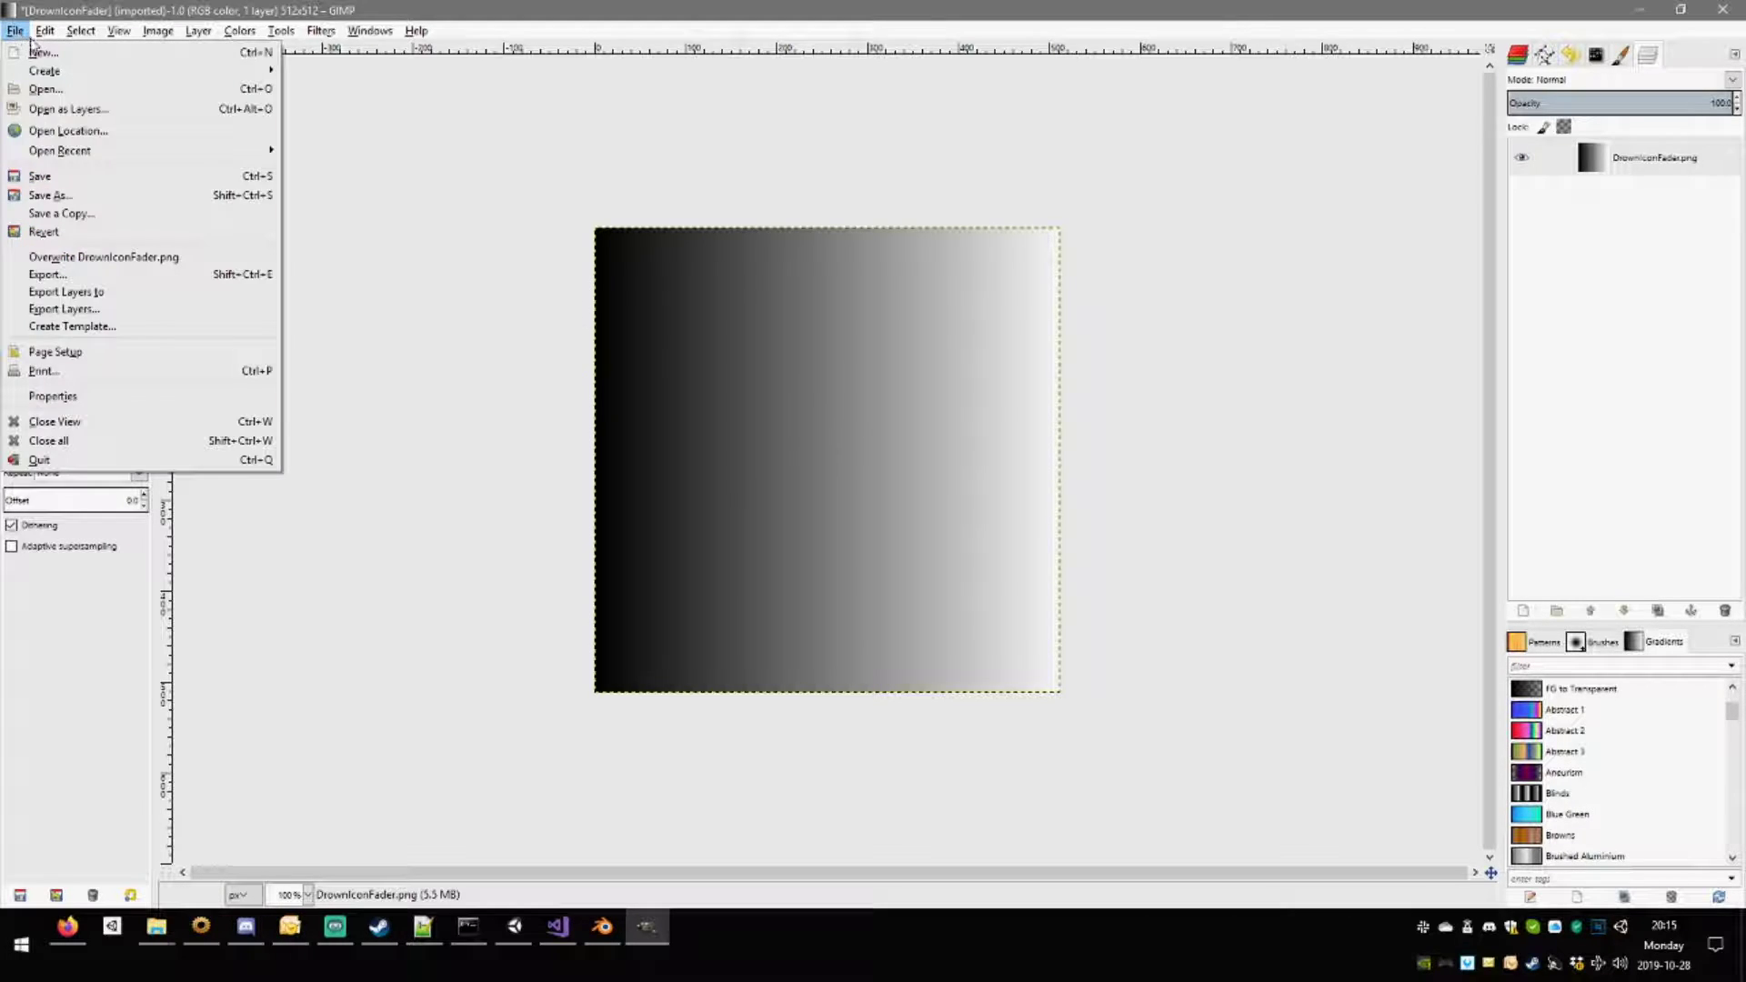
left_click(127, 260)
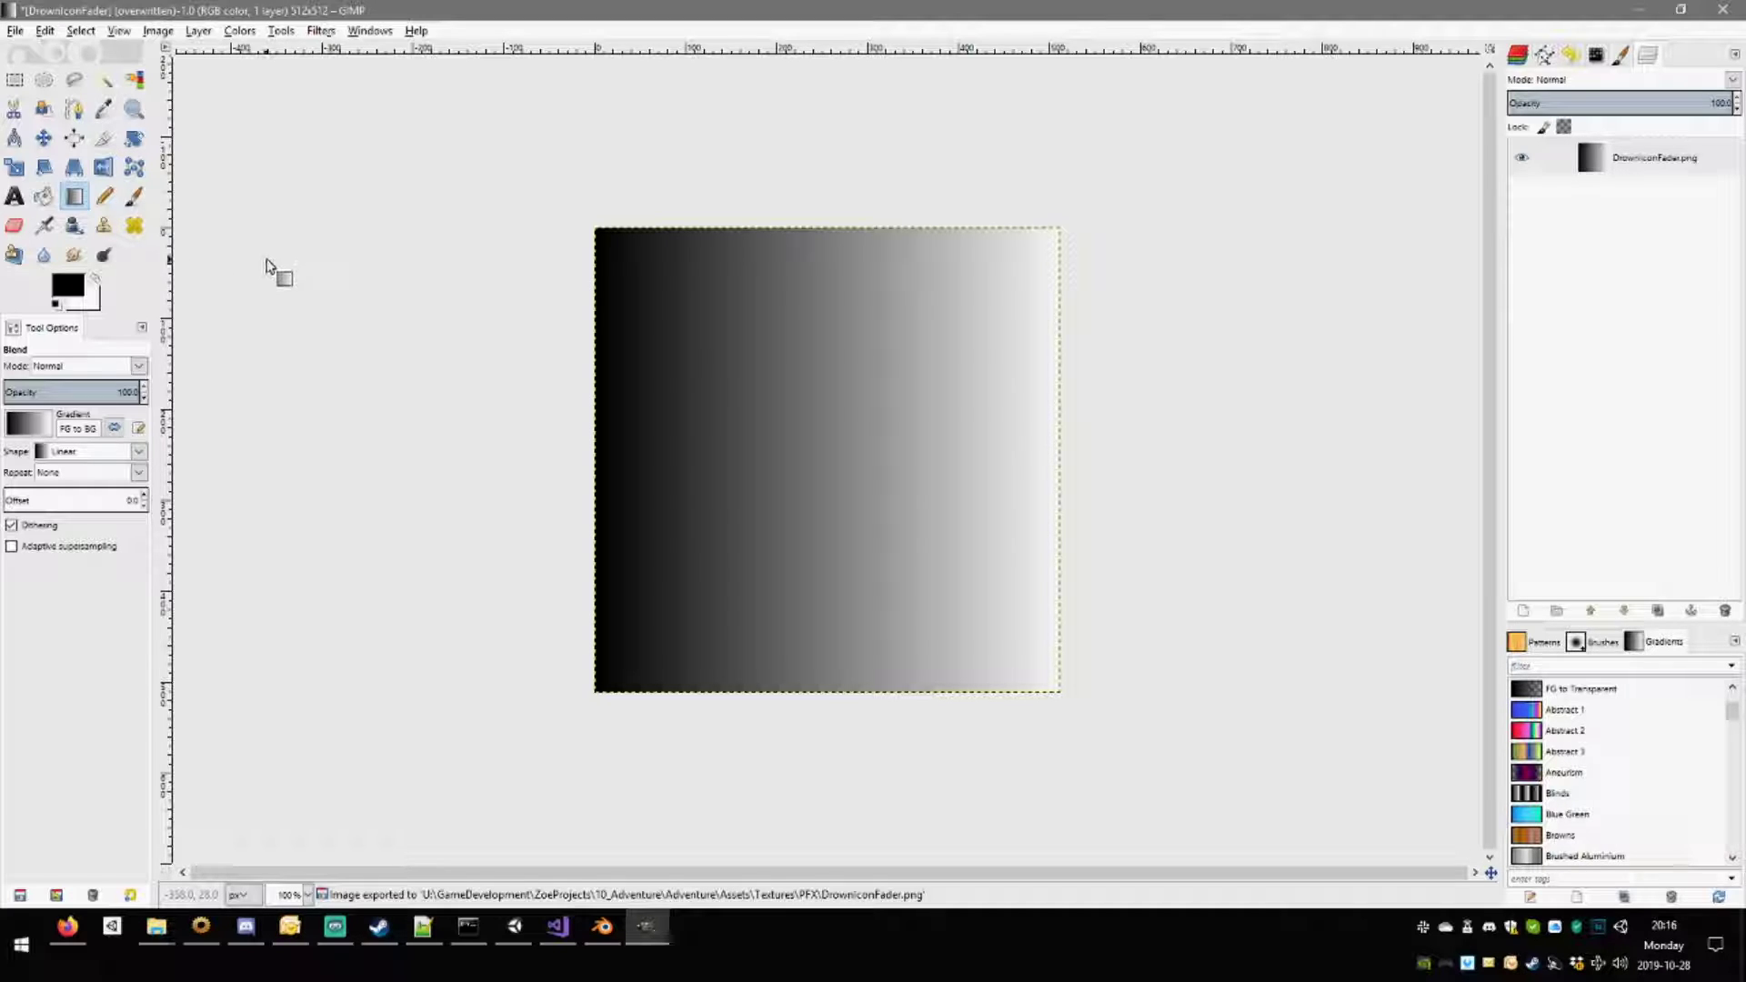
key("ctrl+z")
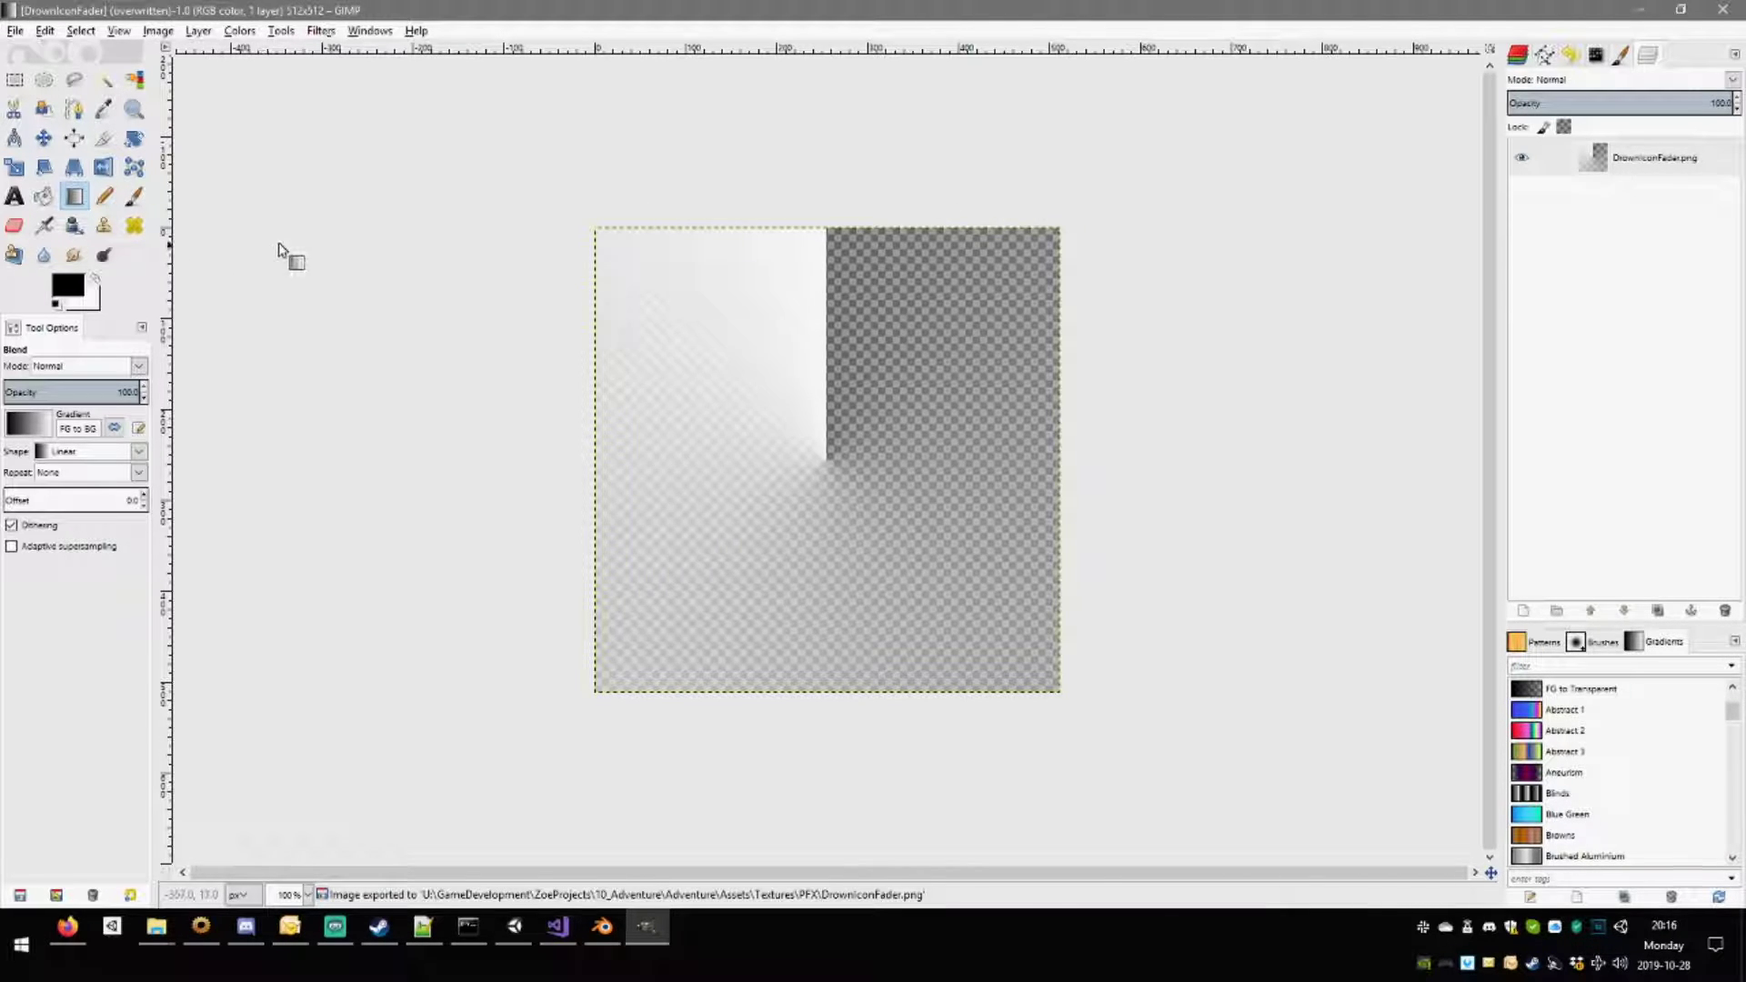
left_click(15, 31)
left_click(100, 256)
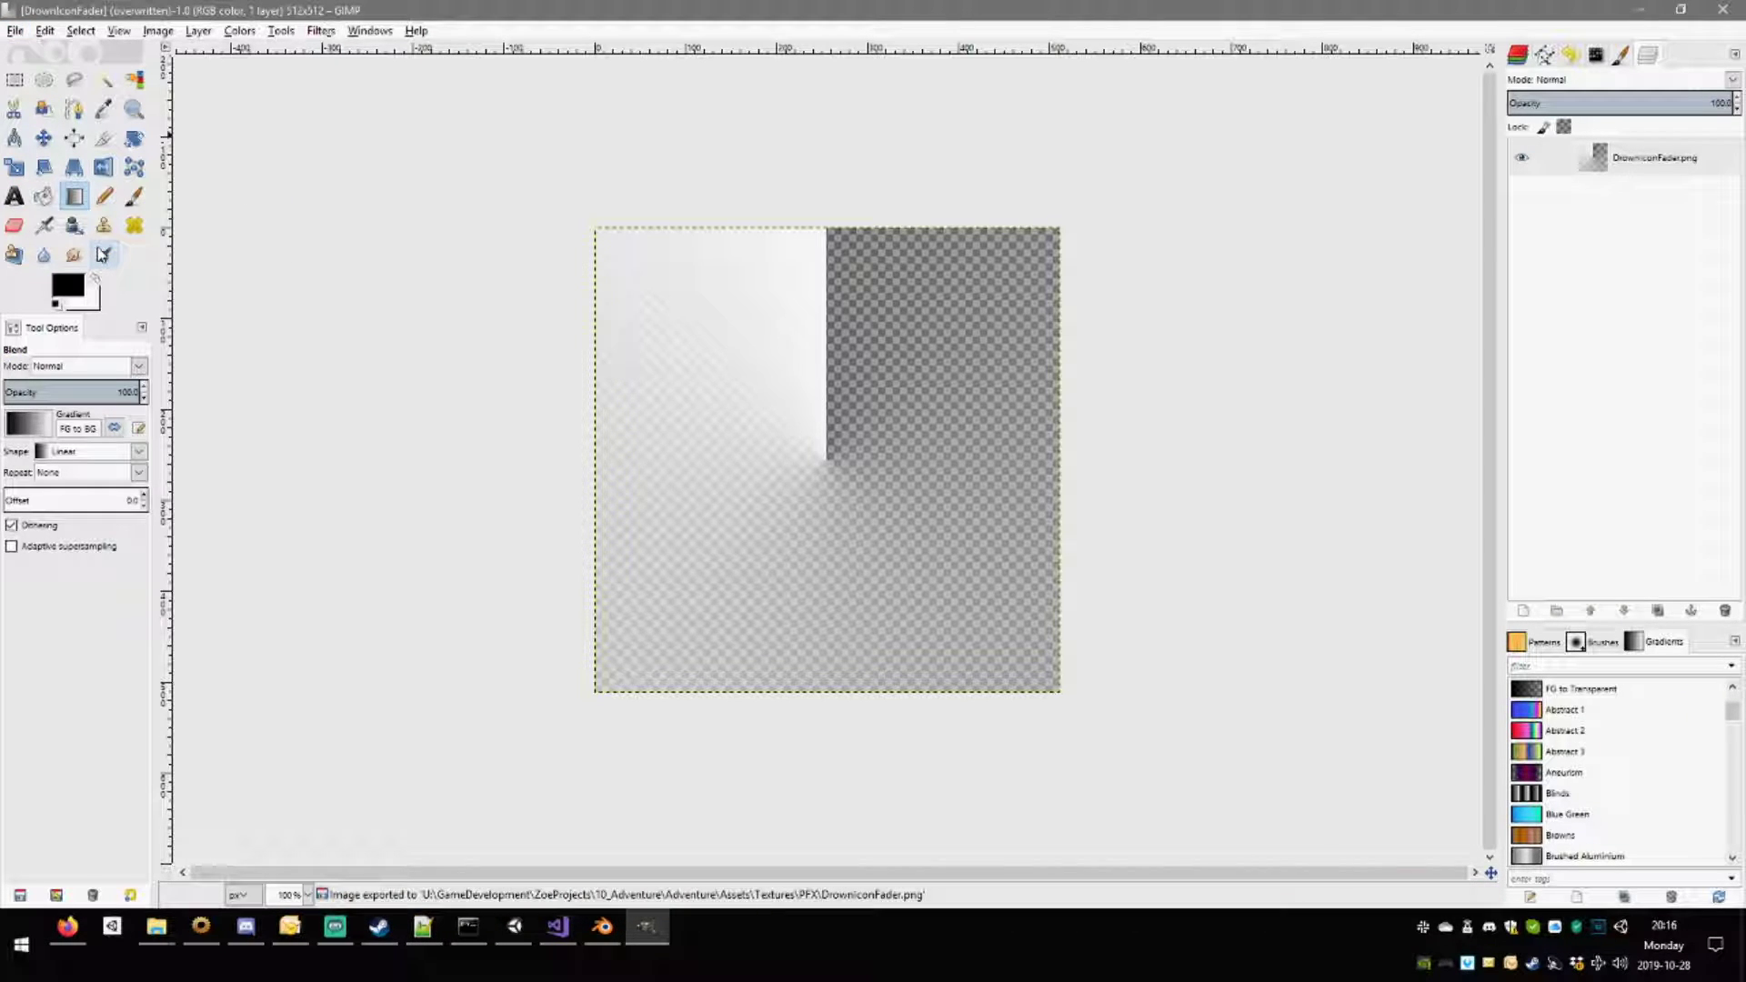
key("ctrl+y")
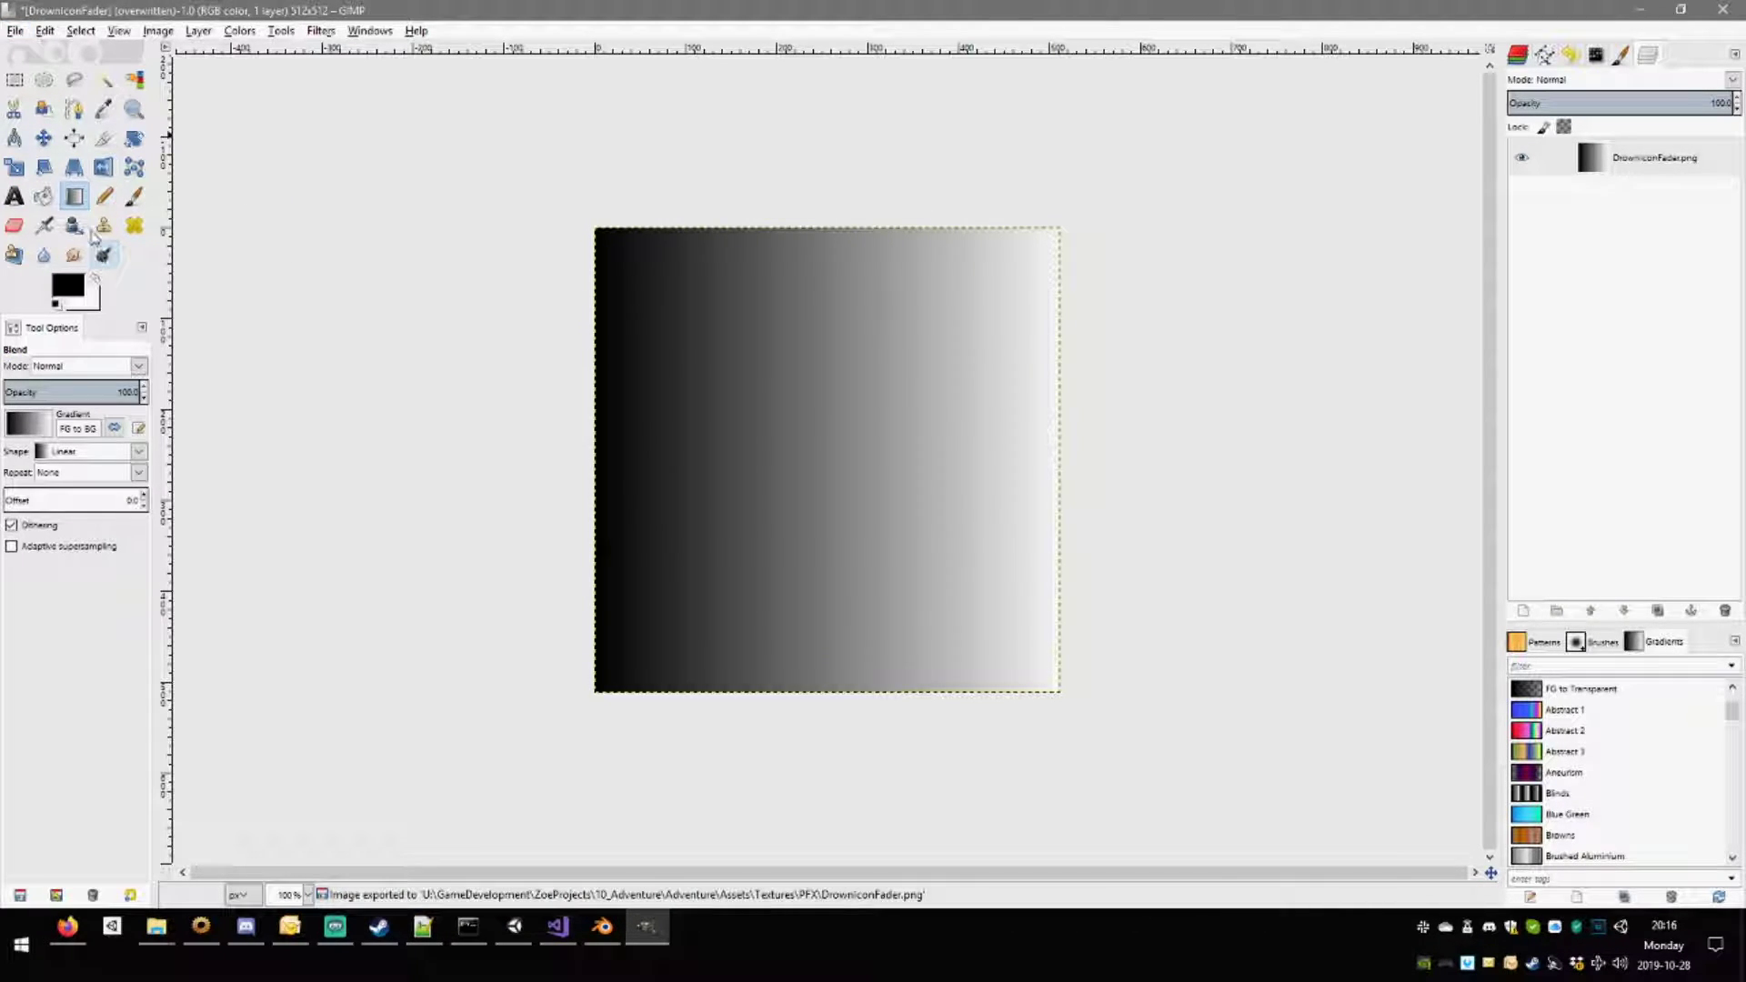
Export the gradient as WoodenSwordTrail.png into the project's Textures/PFX folder.
left_click(16, 31)
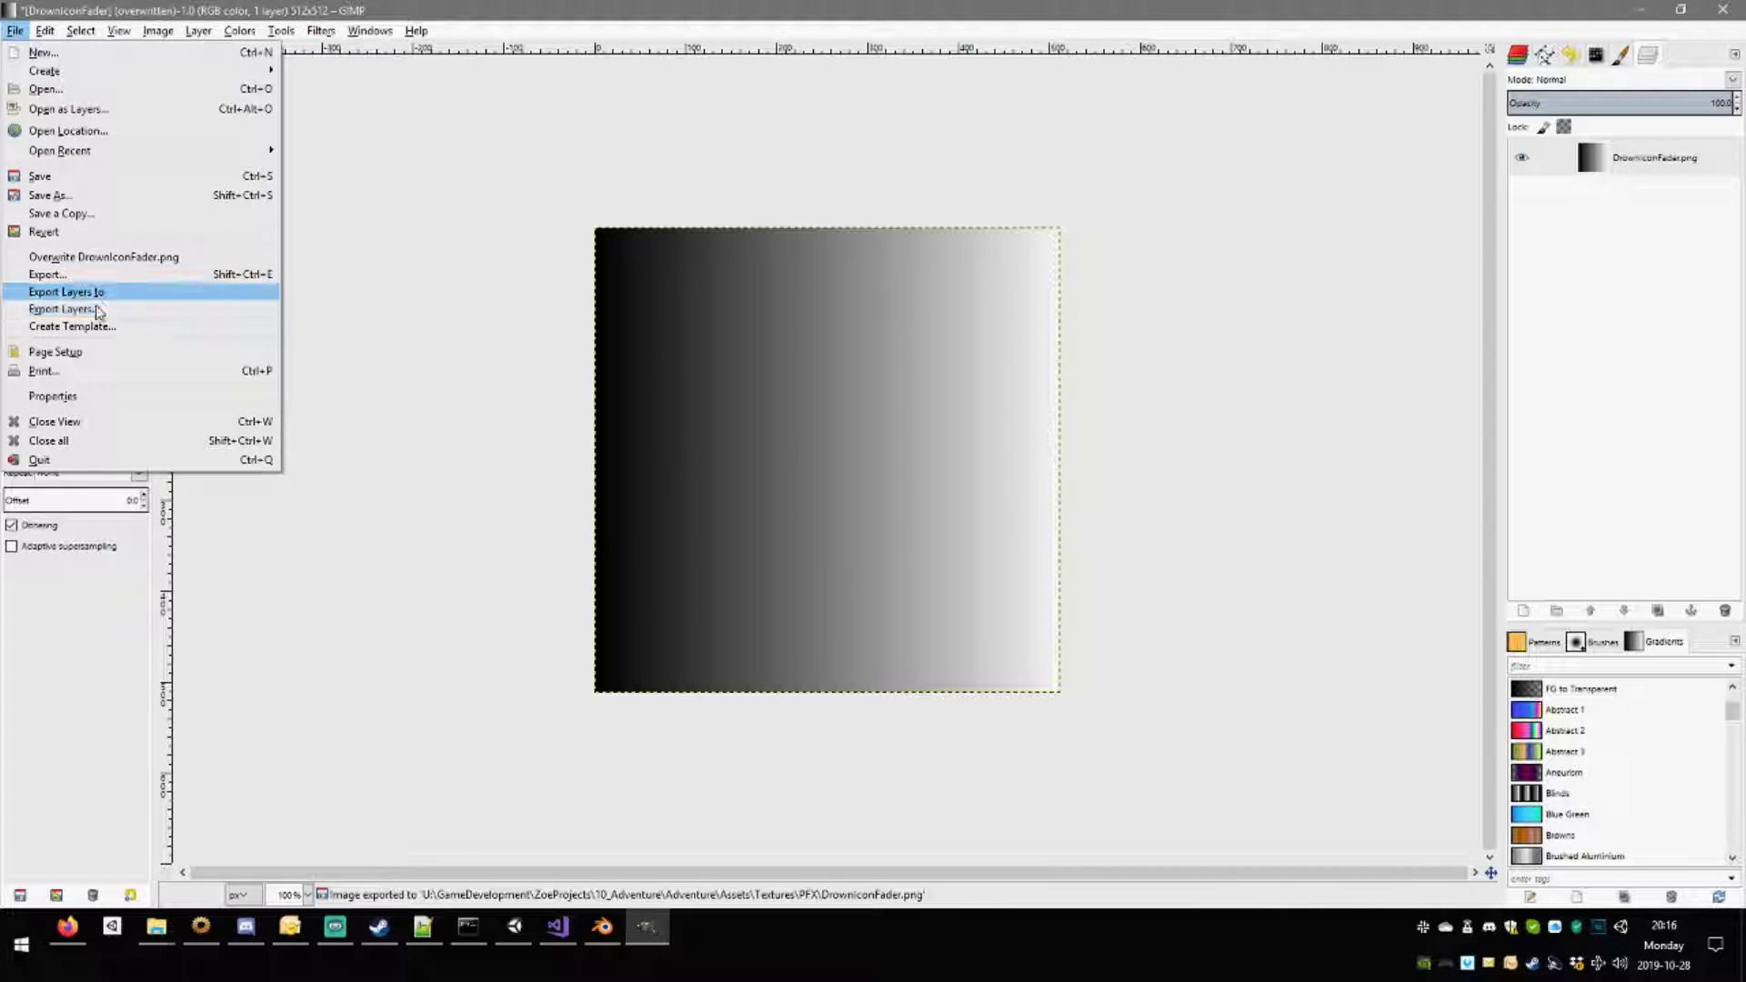
left_click(89, 275)
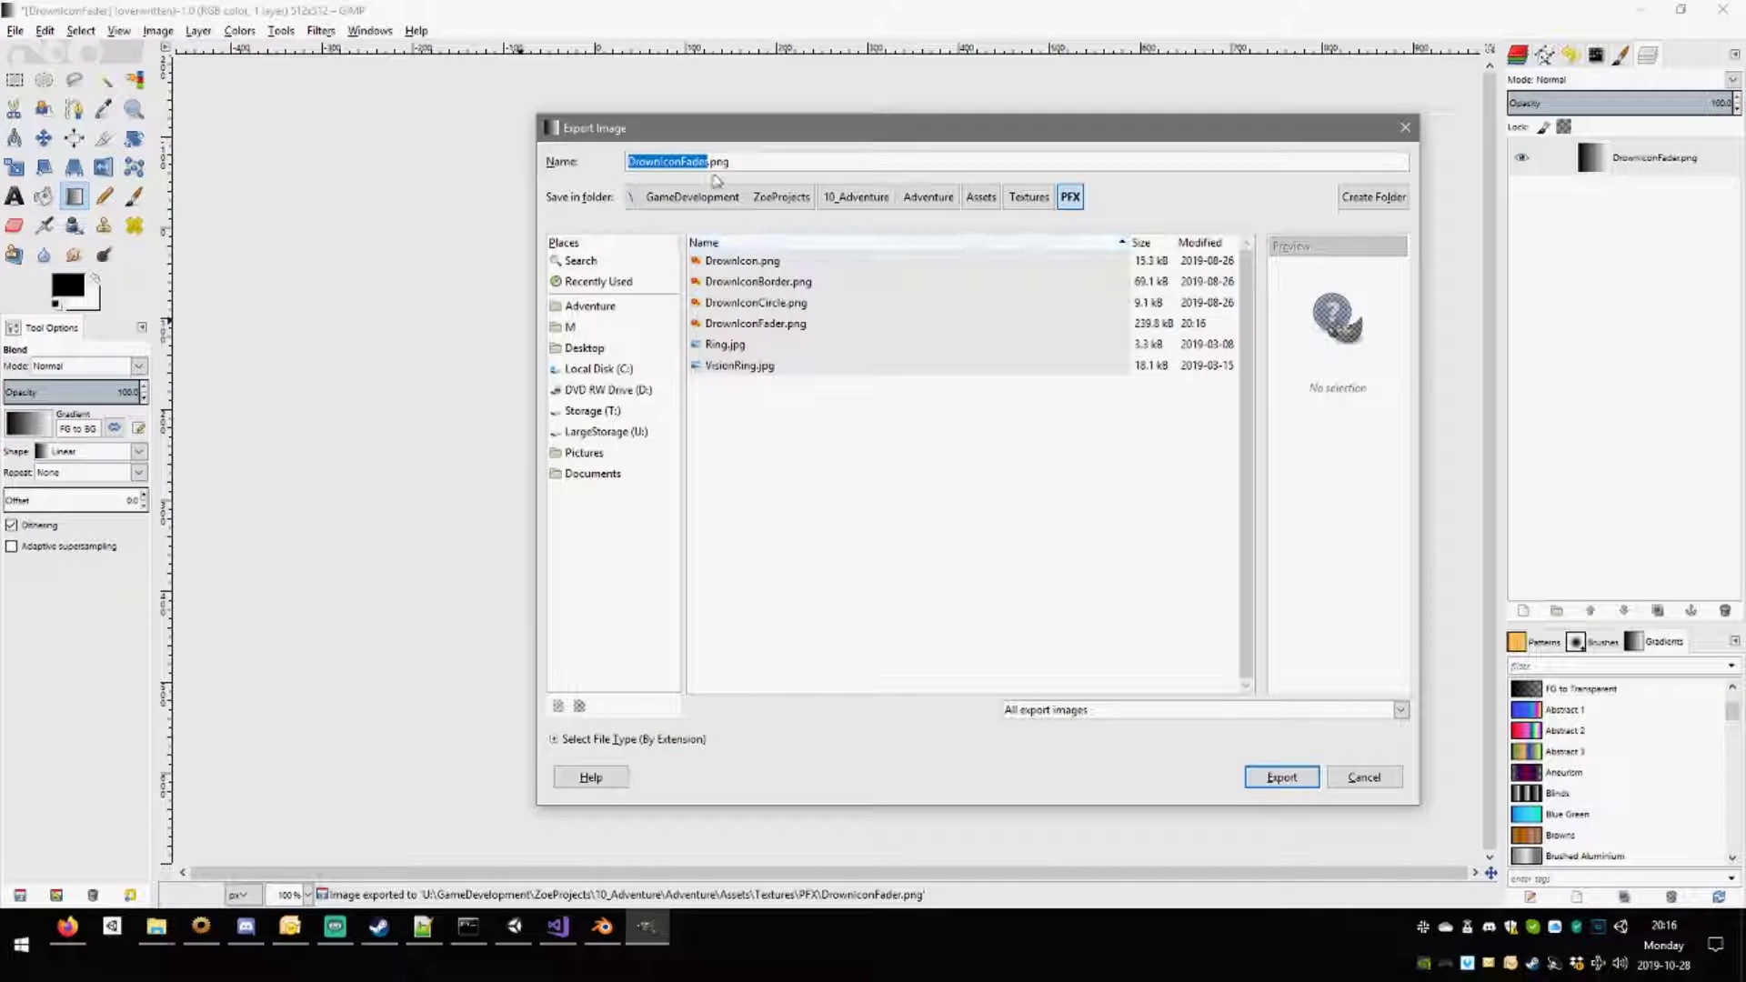
left_click(703, 161)
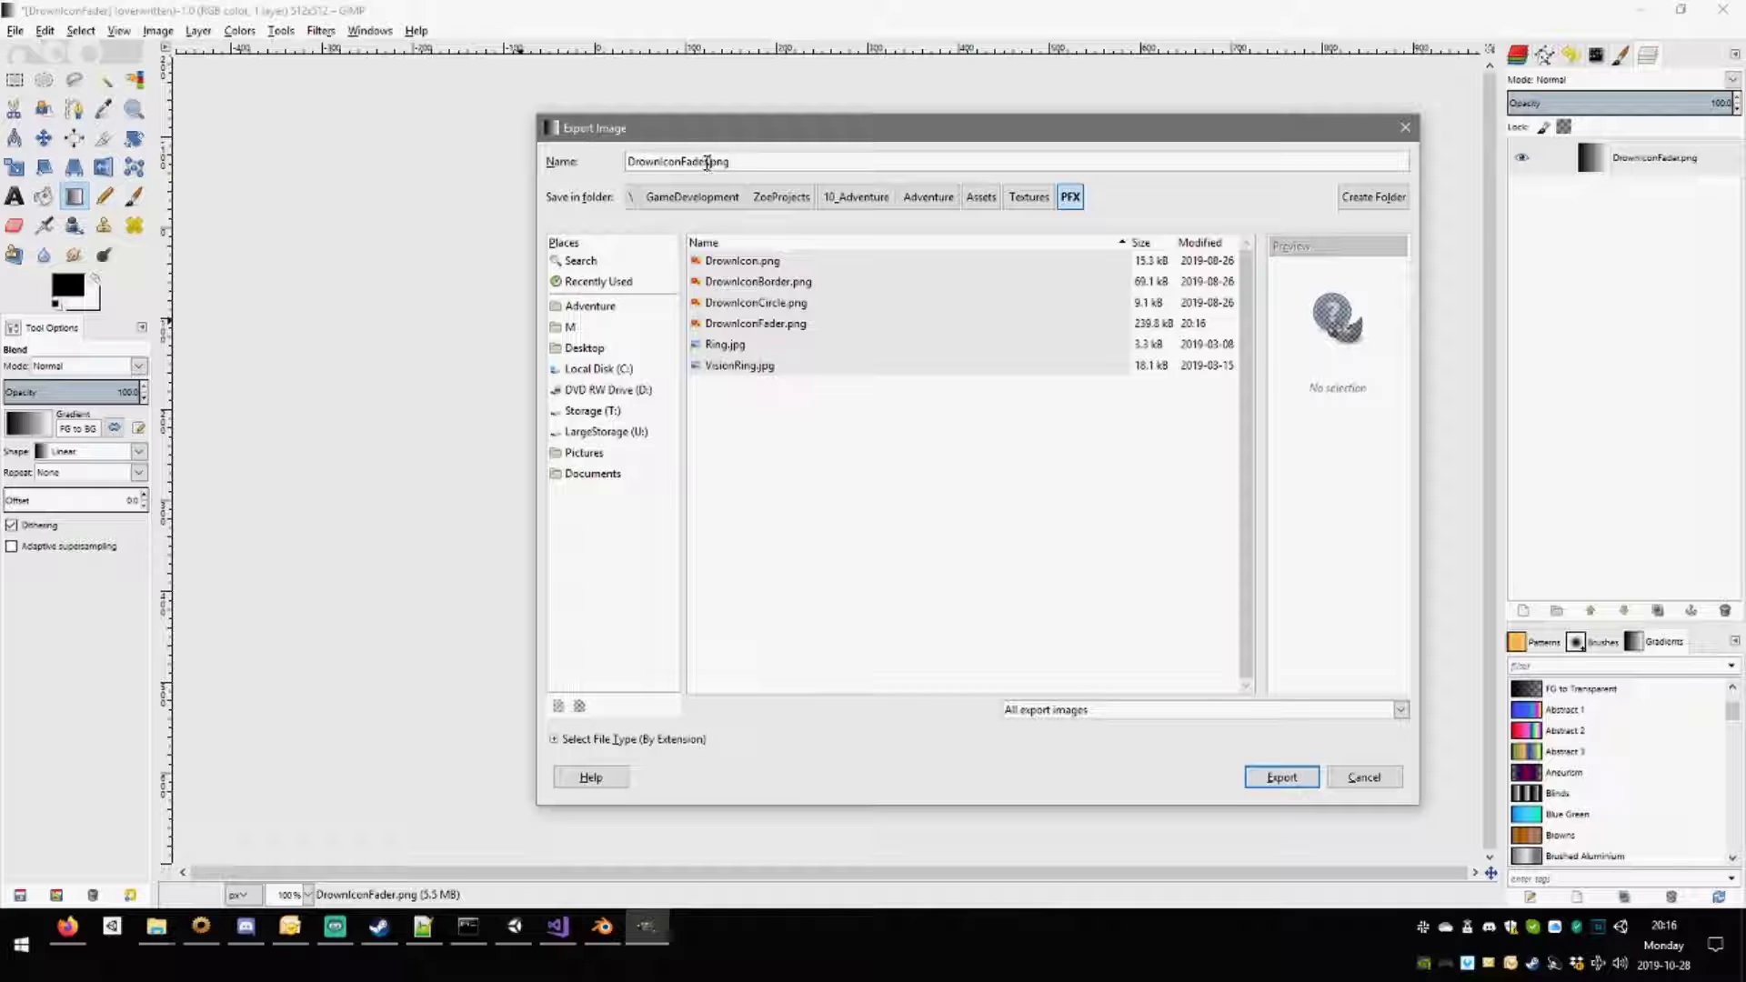
left_click_drag(708, 163, 580, 157)
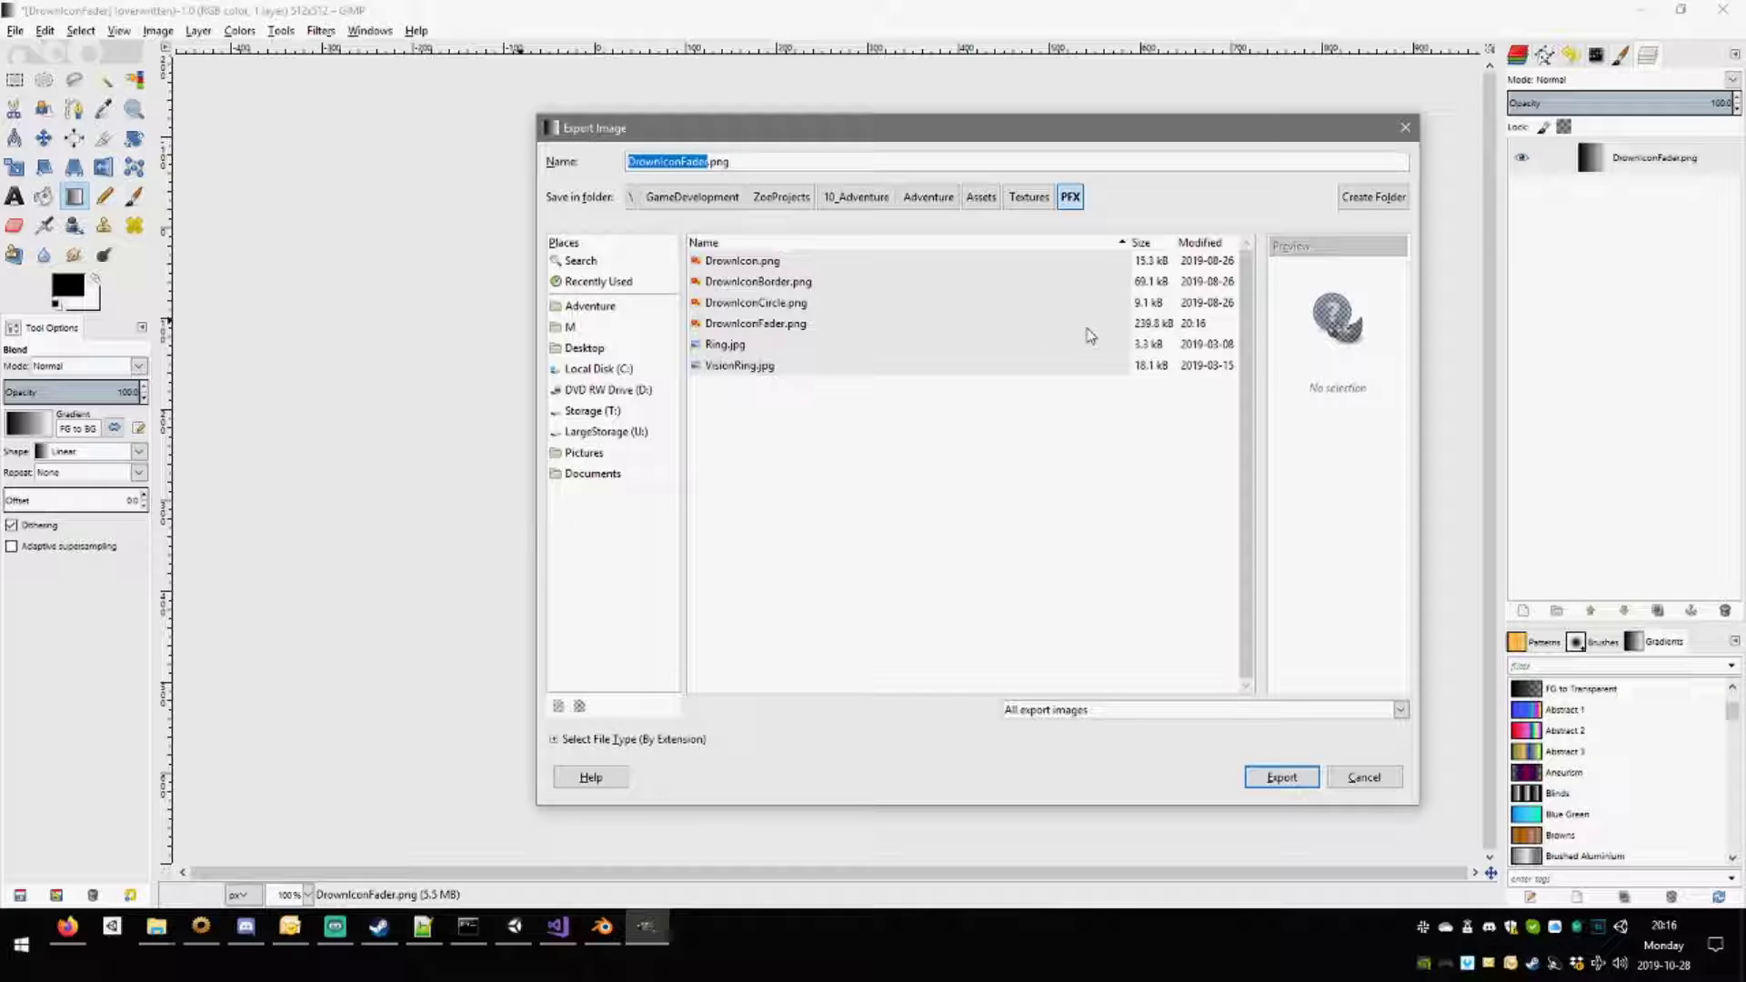
type("Tra")
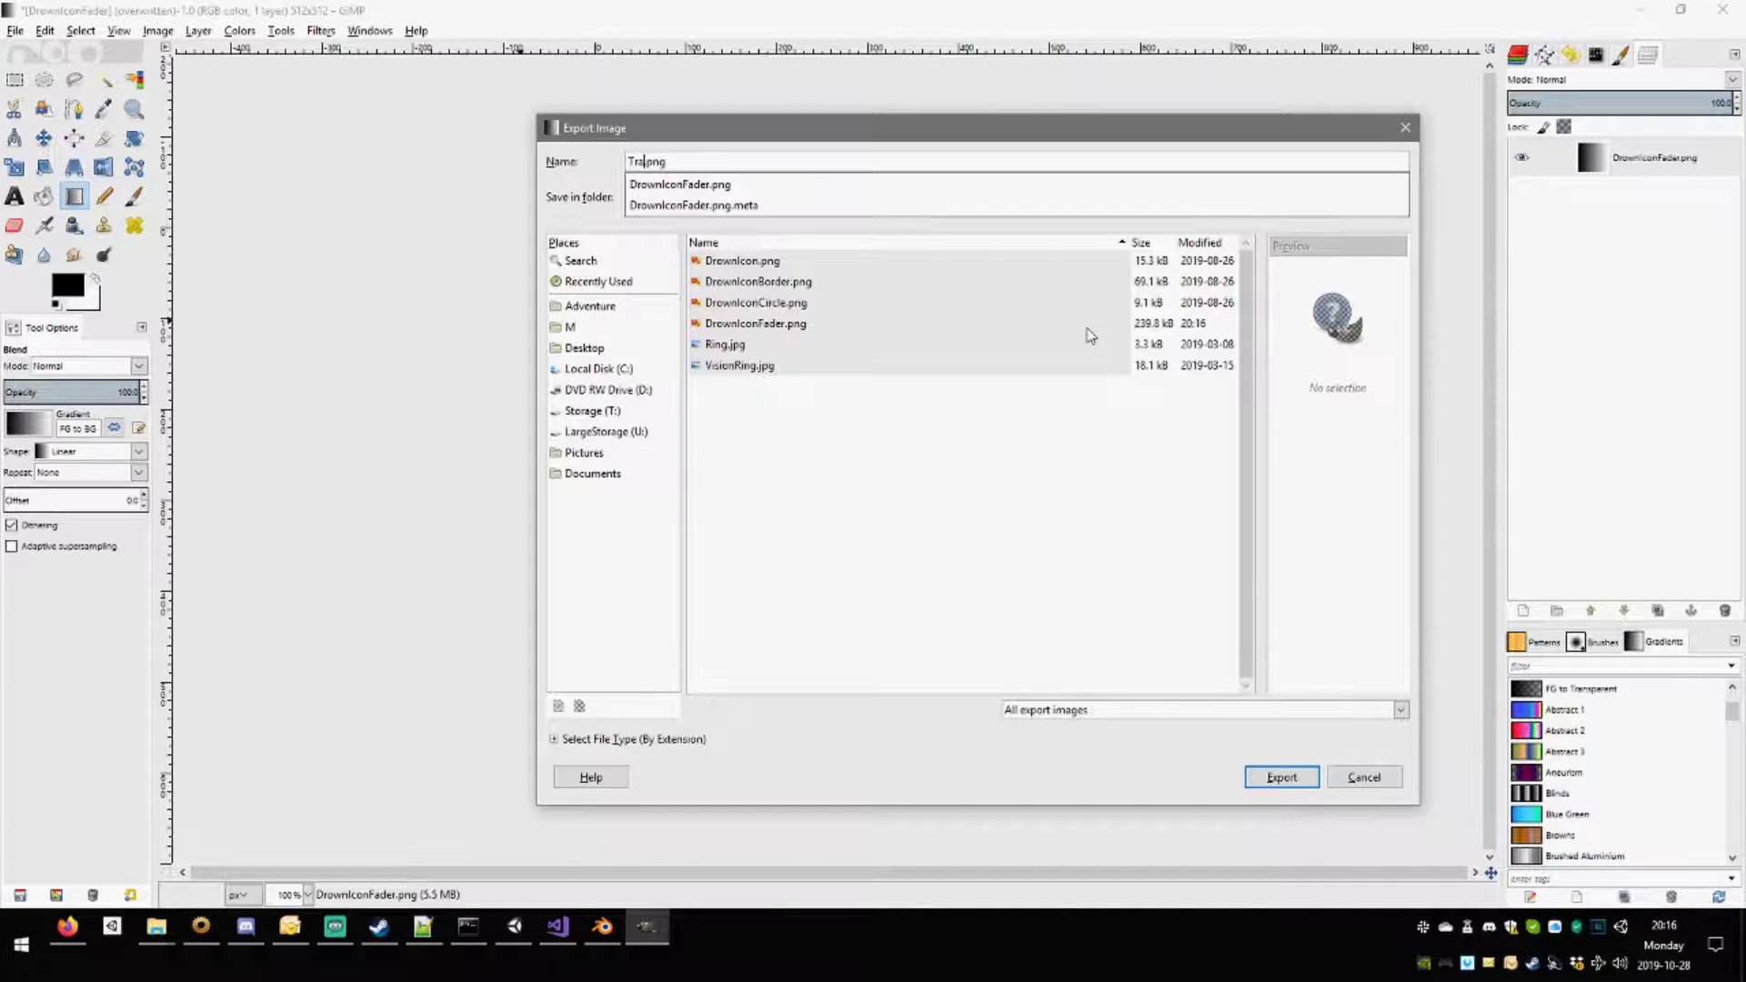
key("BackSpace")
key("BackSpace")
key("BackSpace")
type("SwordTr")
key("Left")
key("Left")
key("Left")
key("Left")
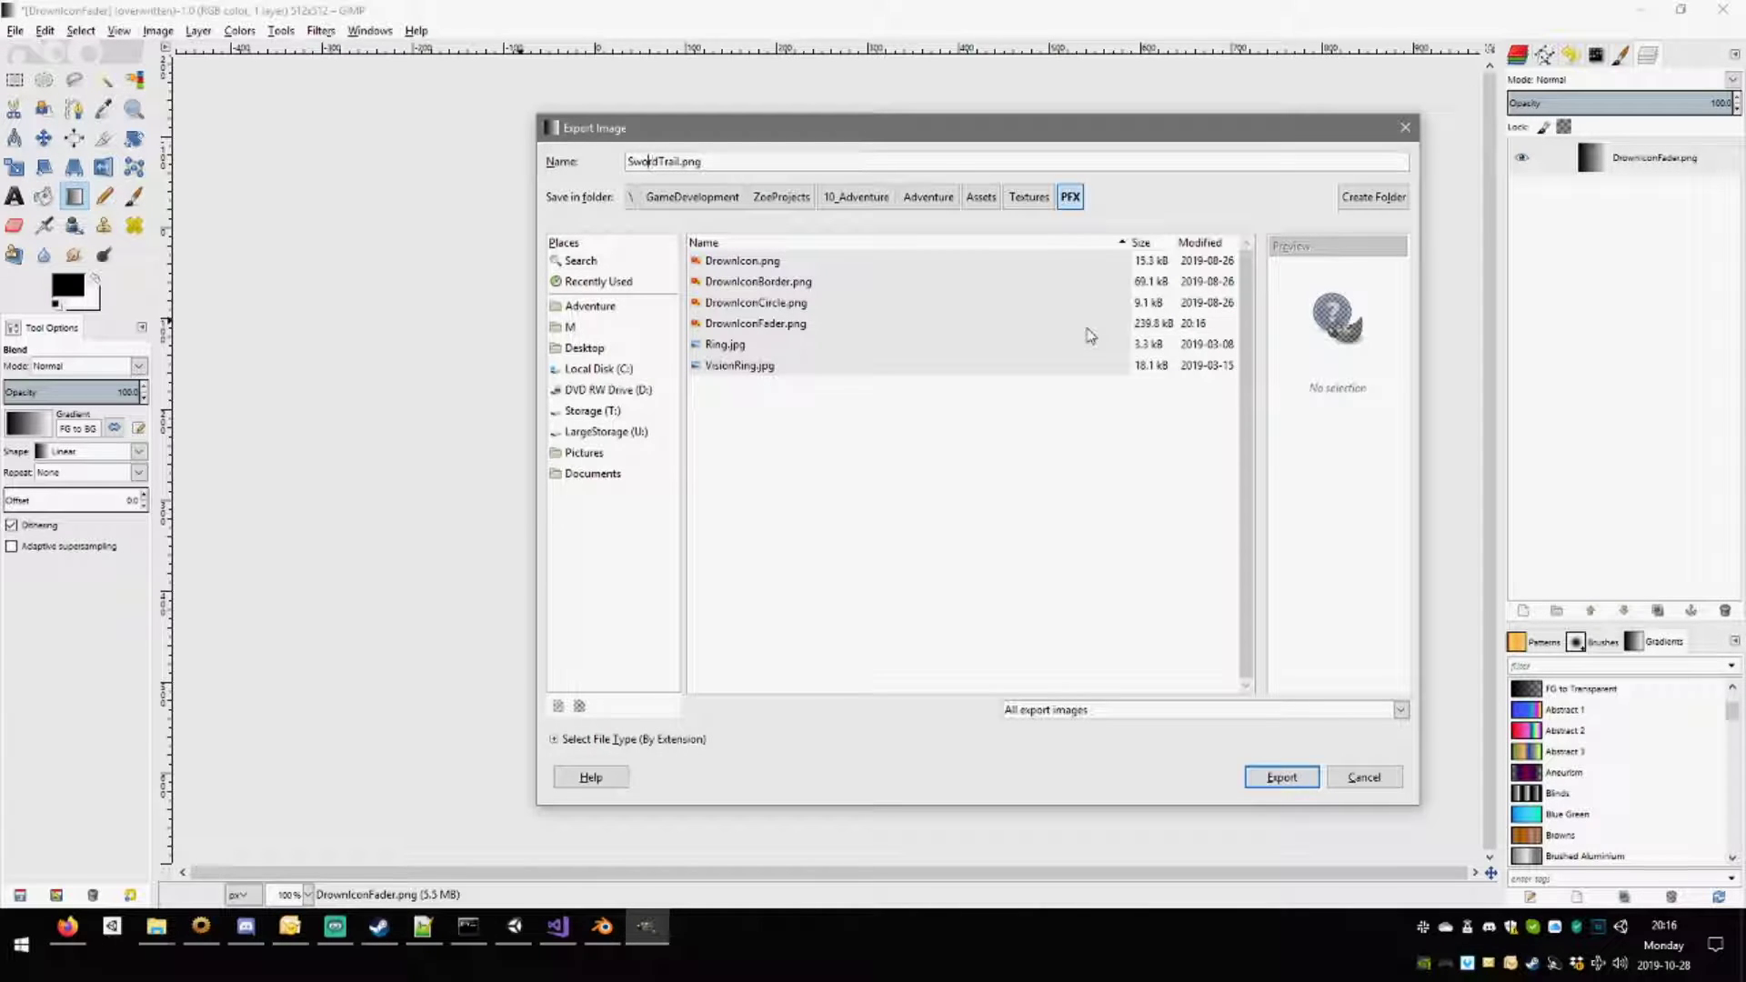
type("Wooden")
key("Return")
left_click(878, 653)
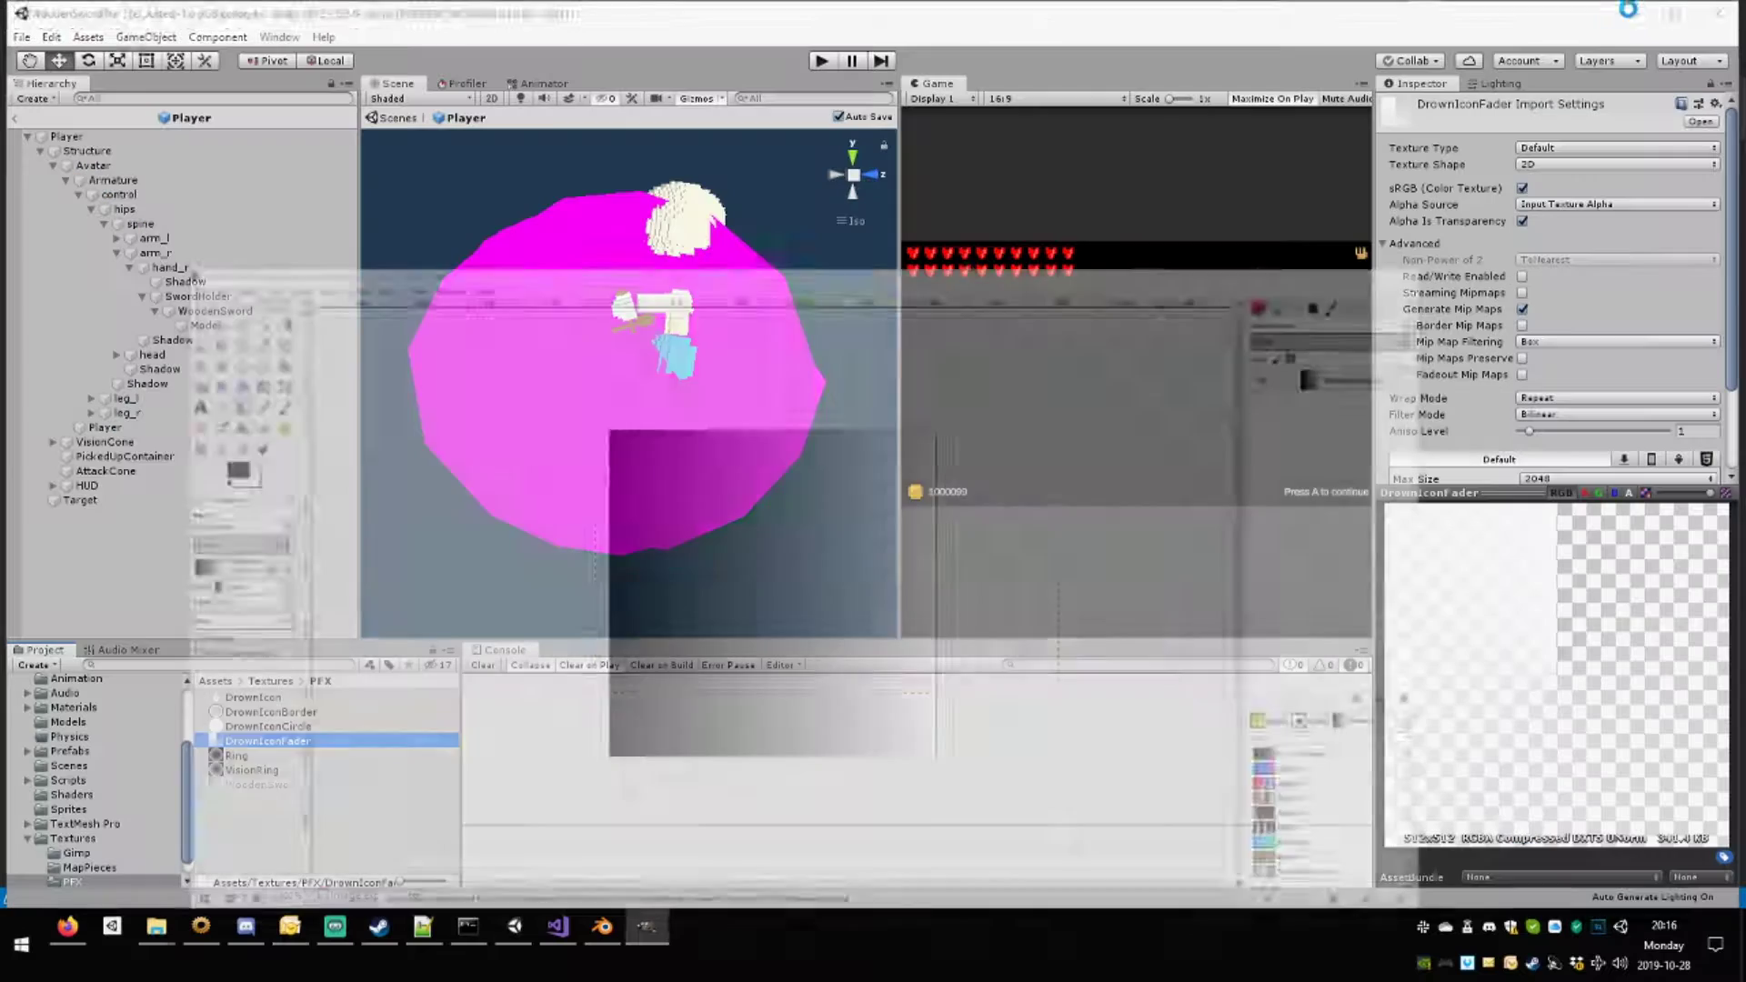
Return to Unity, locate the sword Model's Wood material in the project, and open the PFX folder under Materials.
left_click(1641, 9)
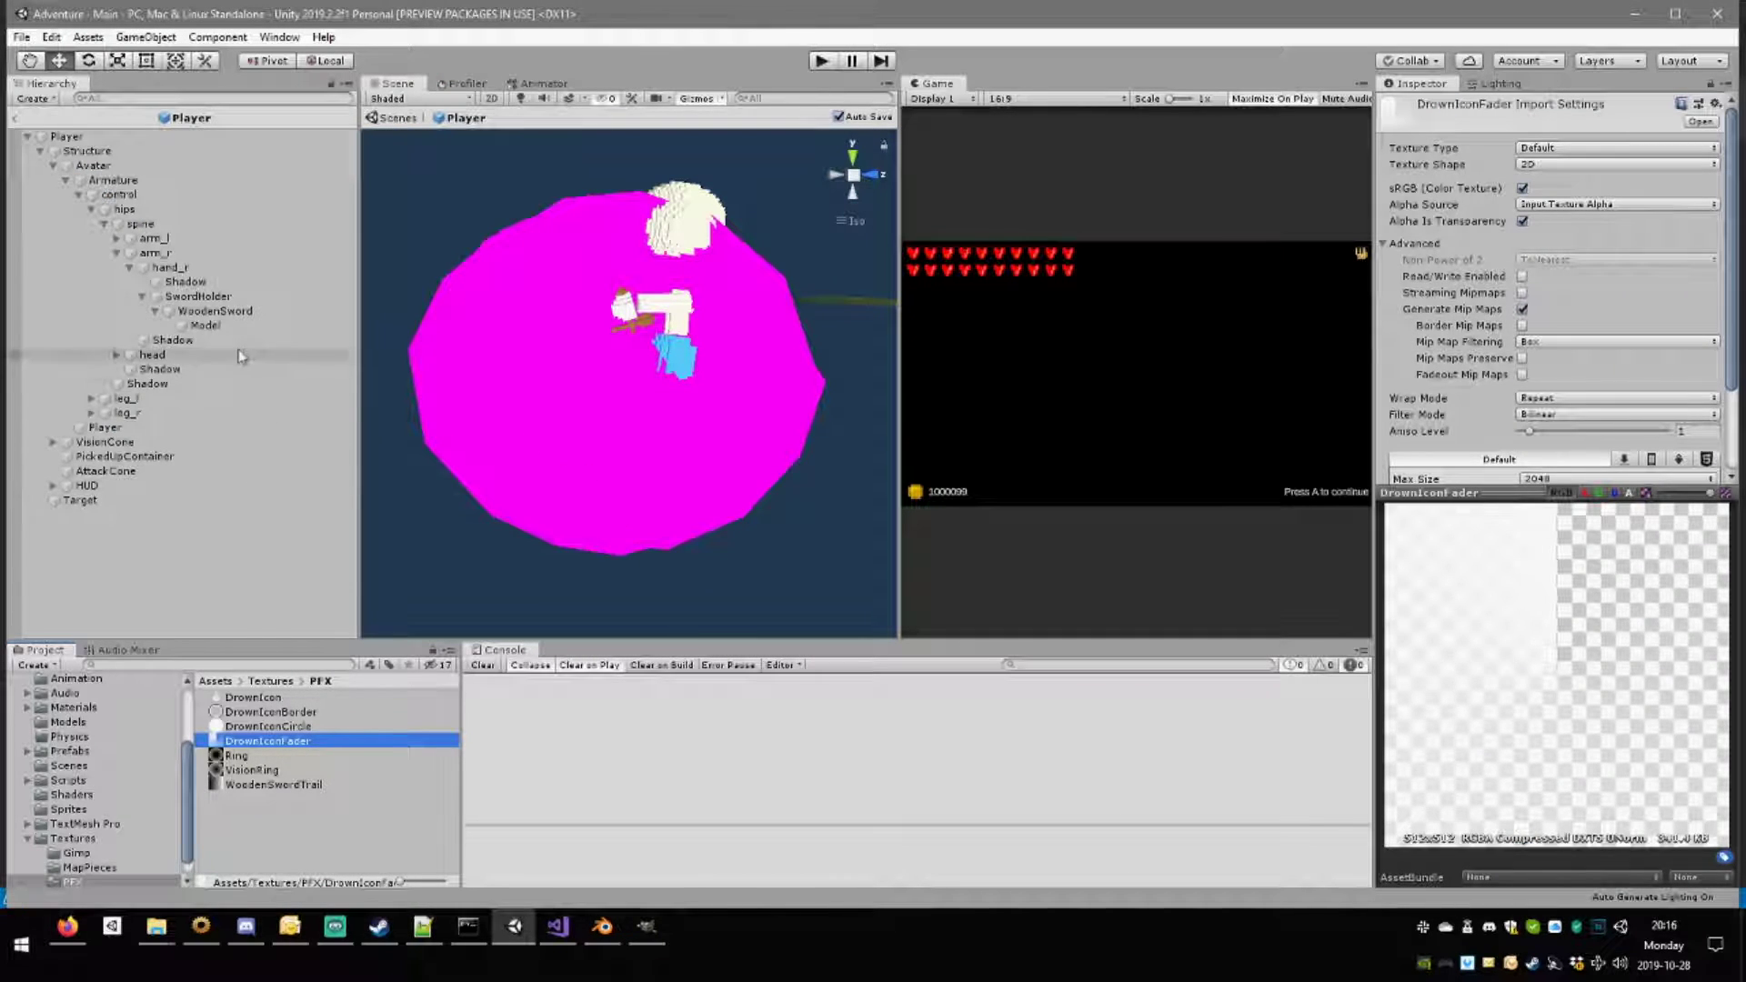
left_click(205, 325)
scroll(1579, 545, "down", 10)
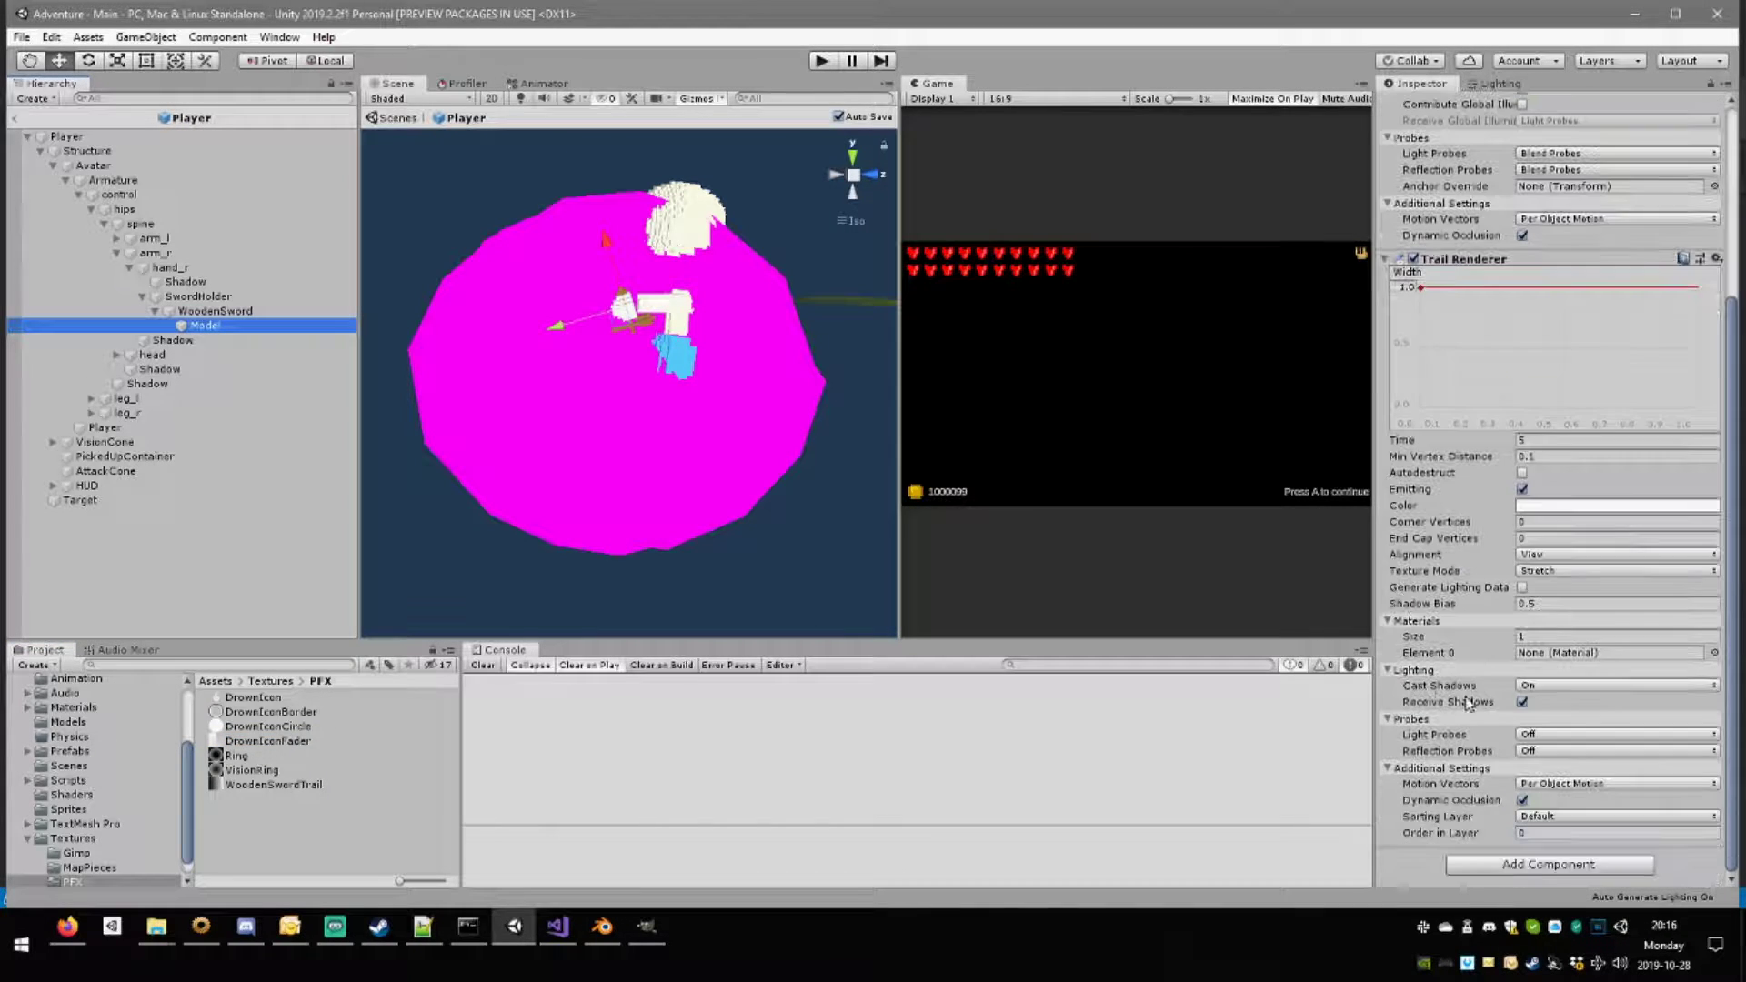
left_click(1579, 653)
scroll(1546, 351, "up", 10)
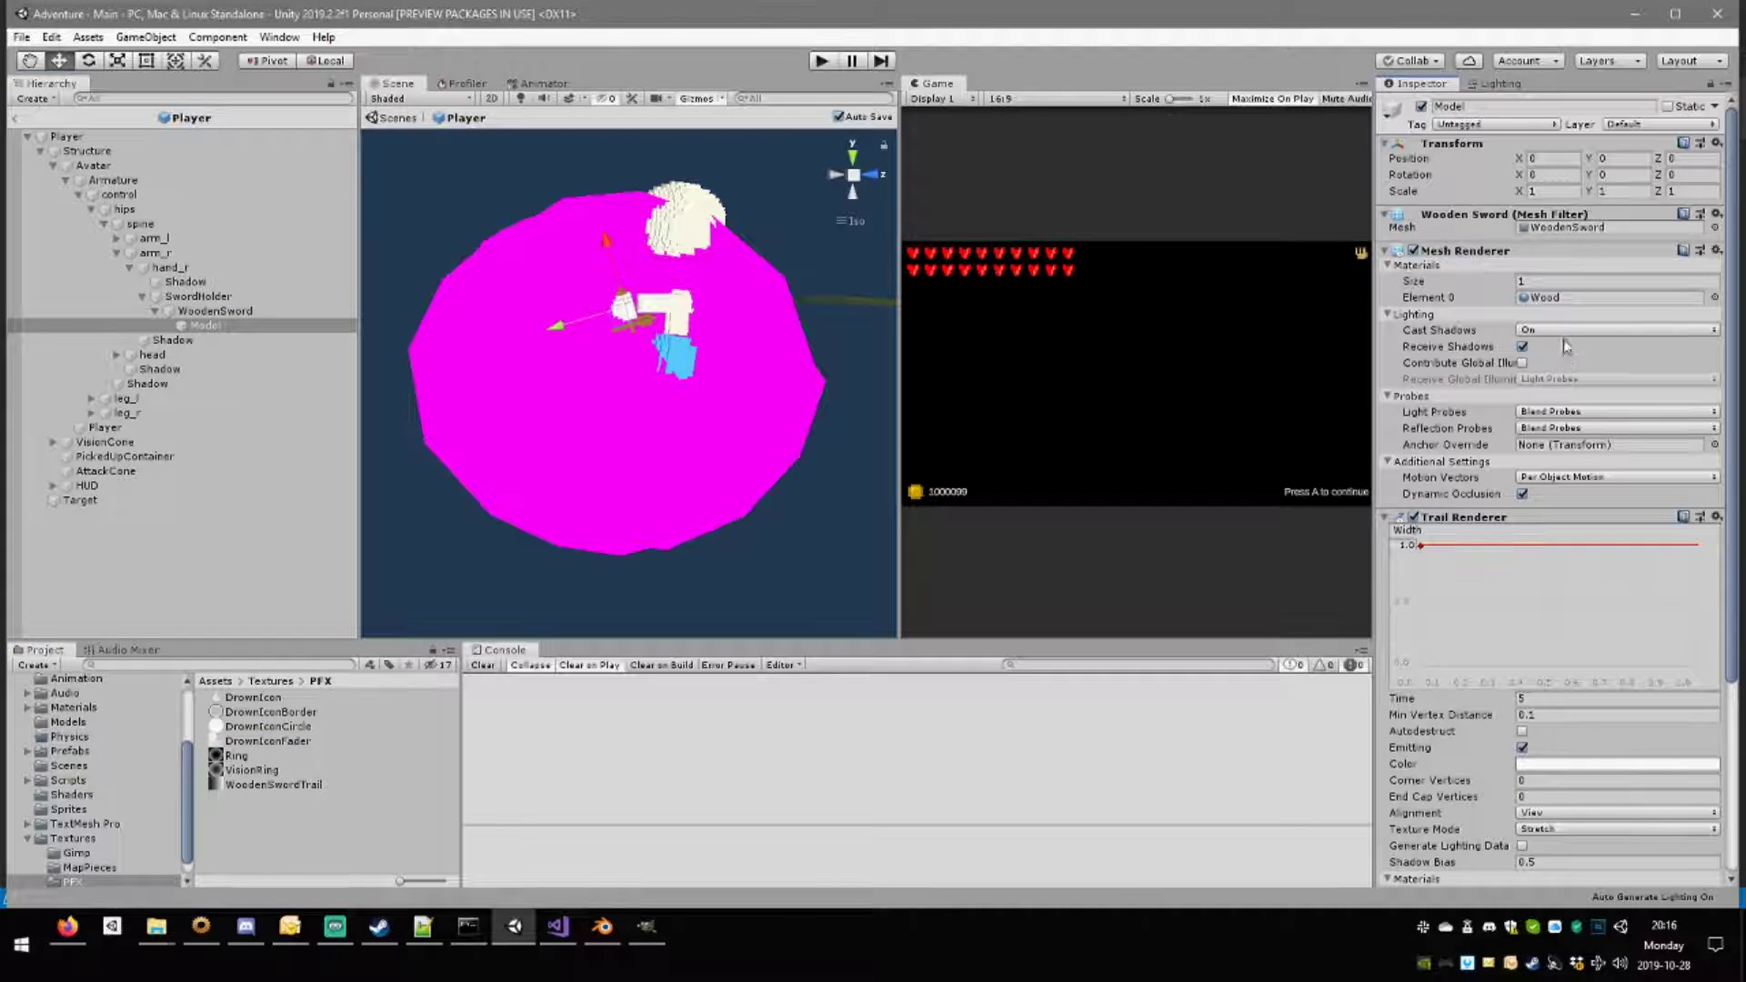
left_click(1559, 298)
left_click(51, 766)
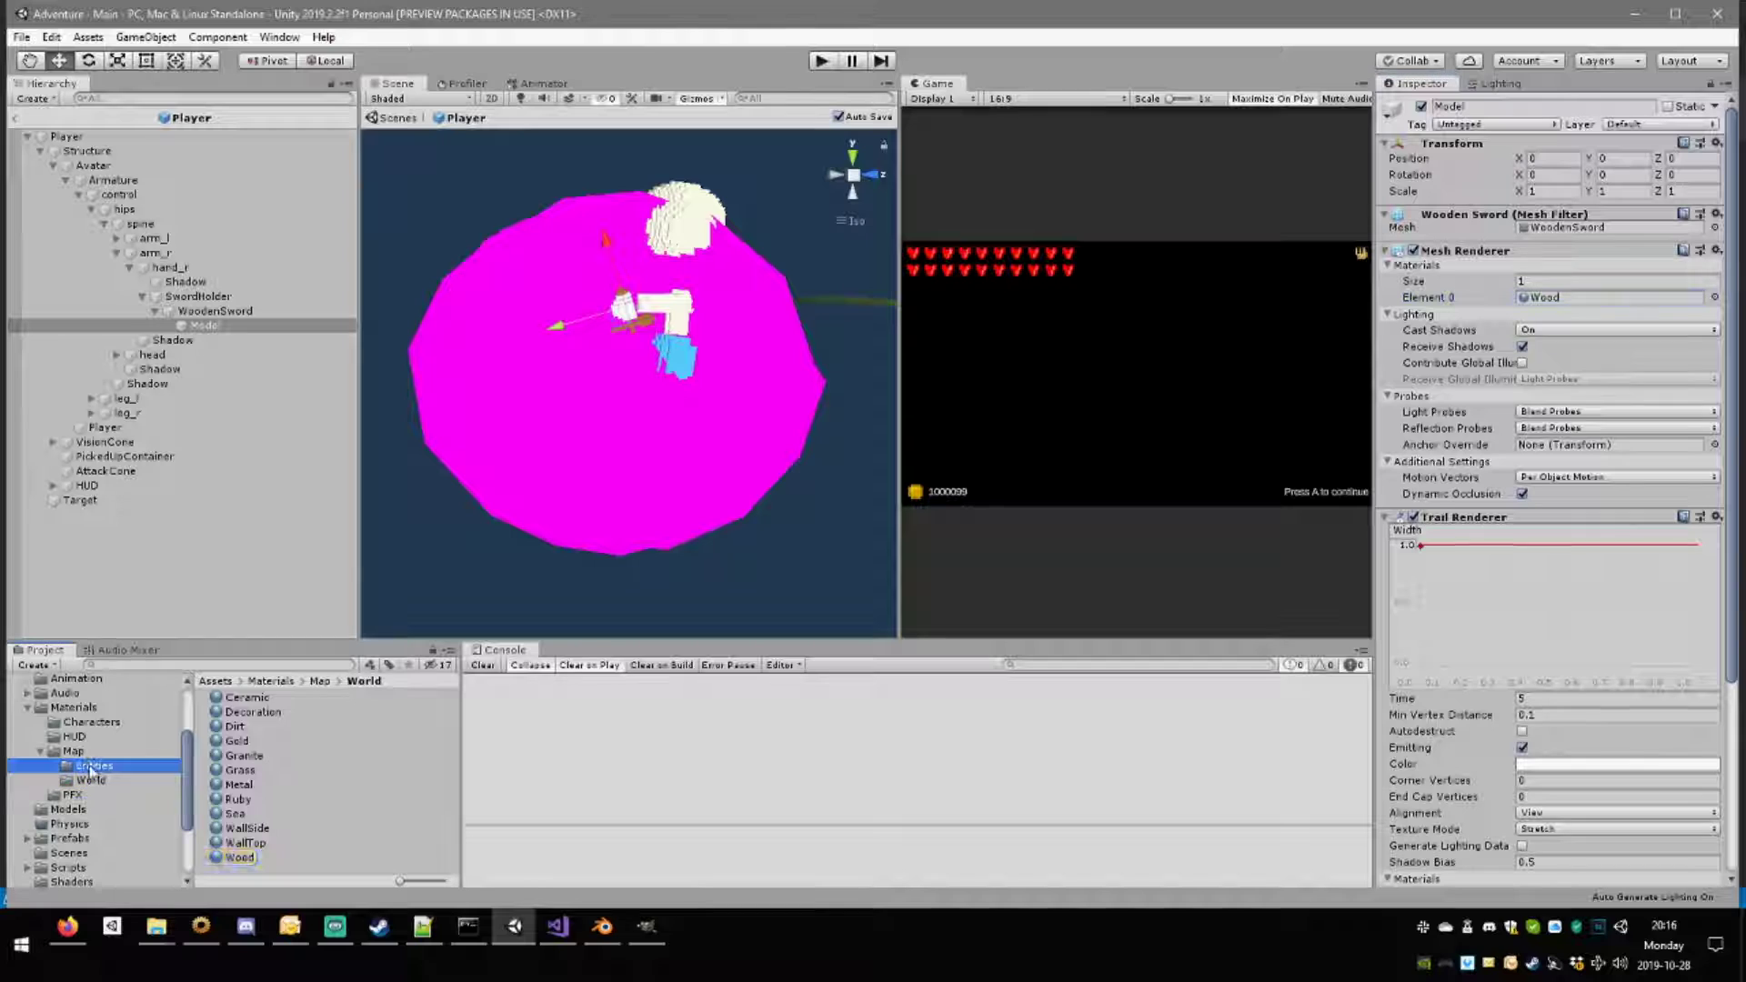
left_click(88, 797)
Duplicate the PFX_Explosion material and rename the copy PFX_WoodenSwordTrail.
left_click(293, 715)
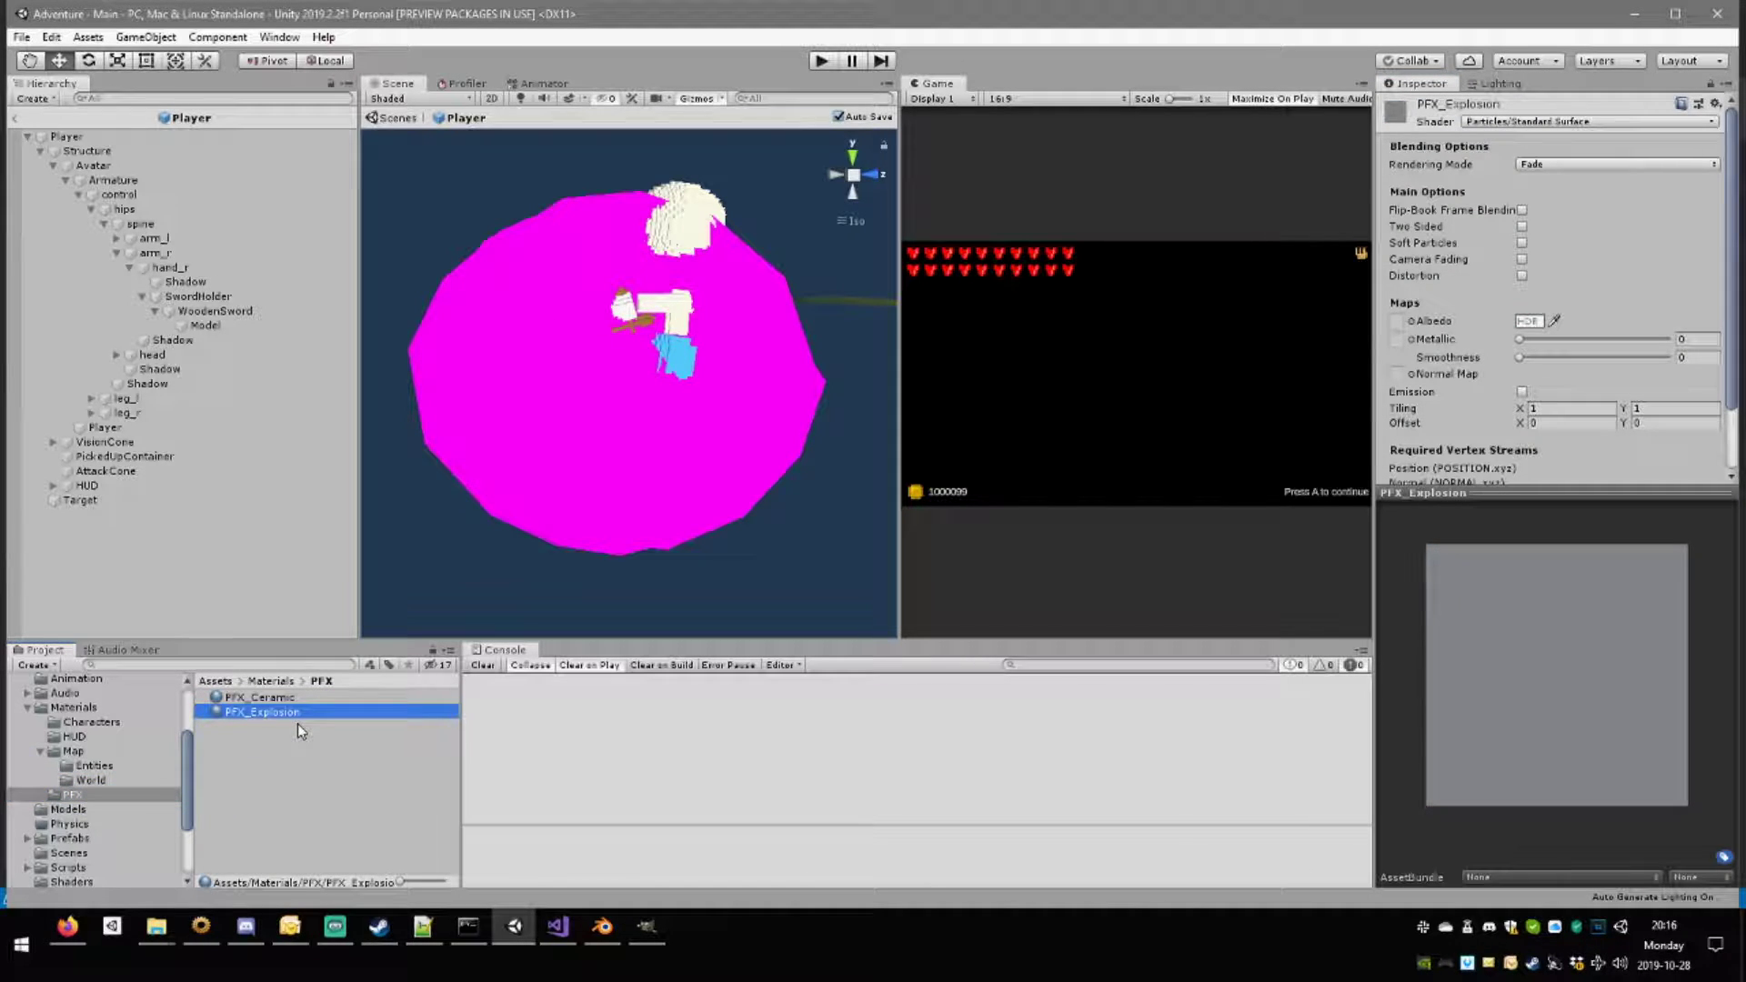
key("ctrl+d")
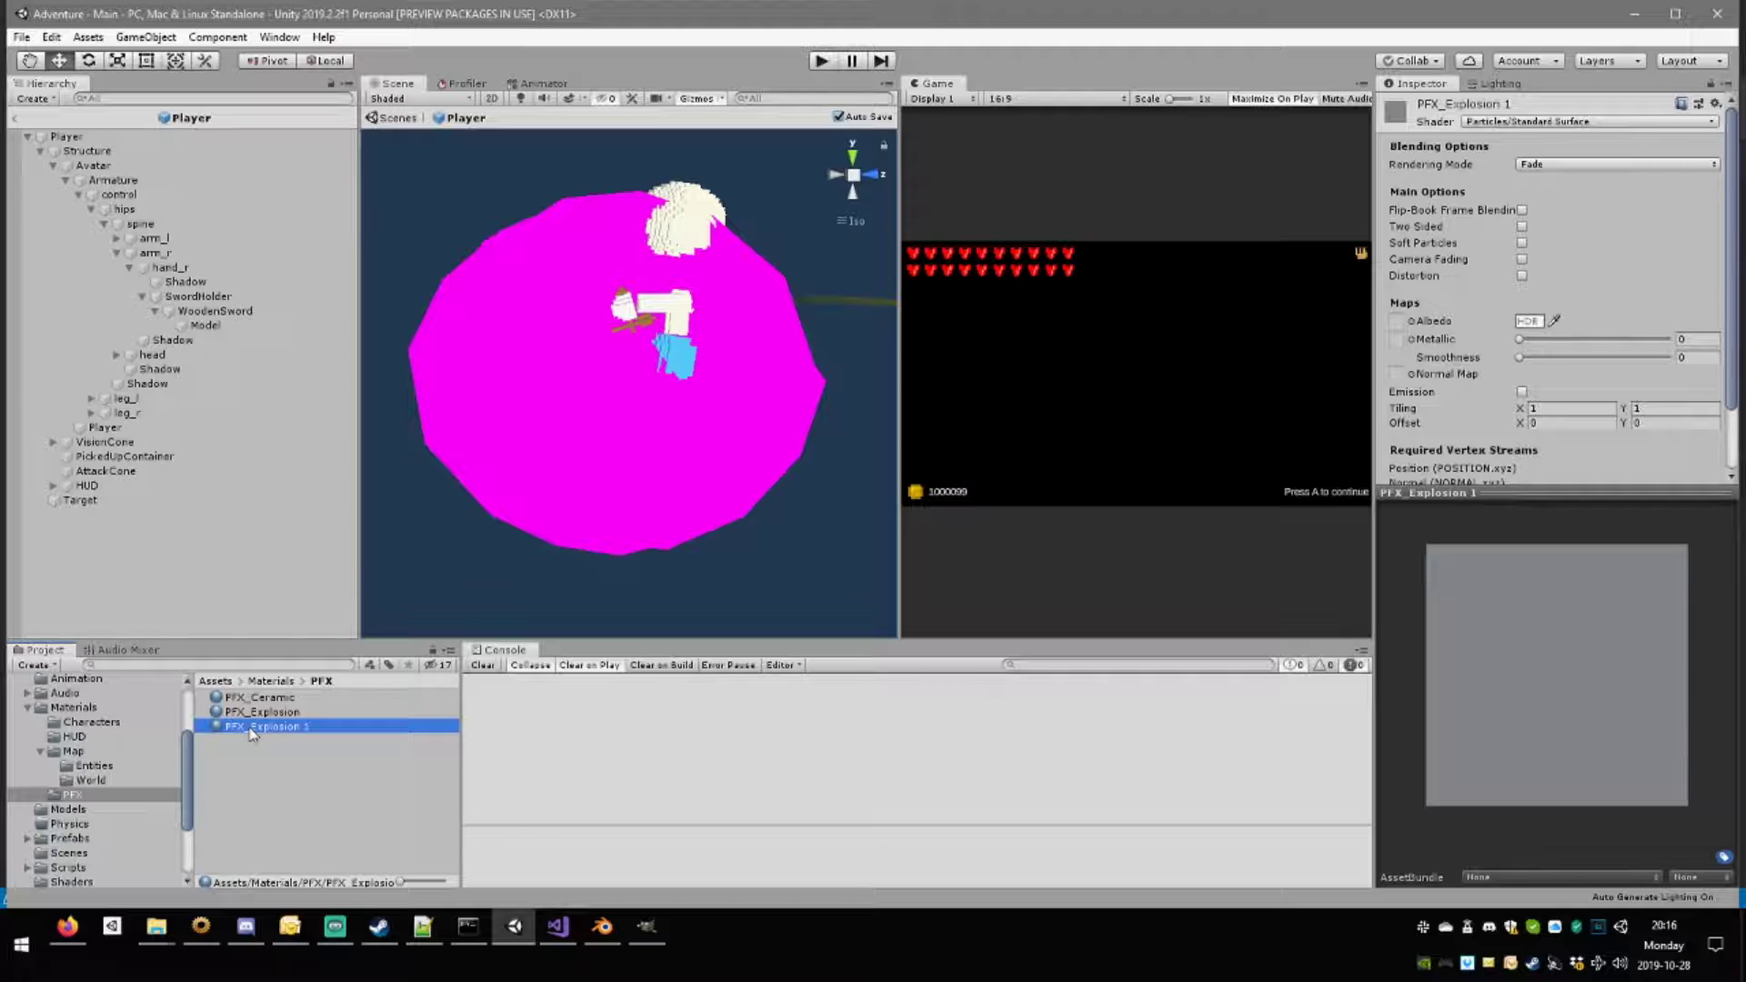
left_click(256, 733)
left_click_drag(251, 726, 344, 723)
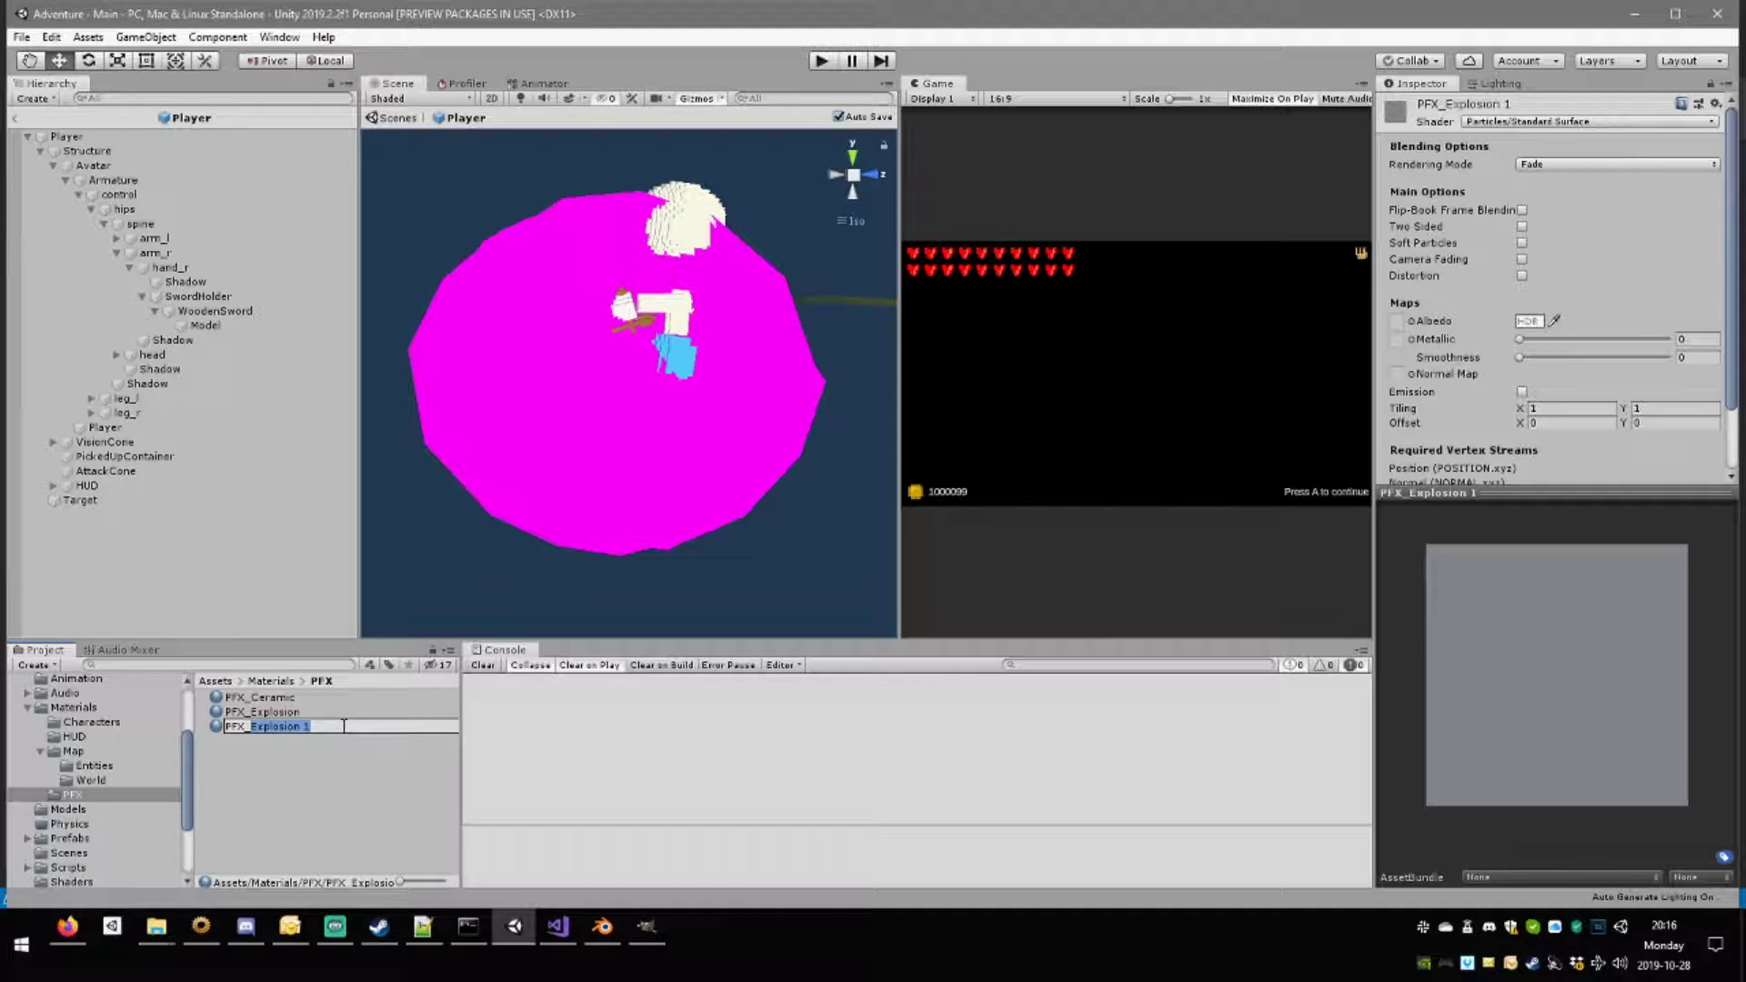
type("P")
key("BackSpace")
type("WoodenSwordTrail")
key("Return")
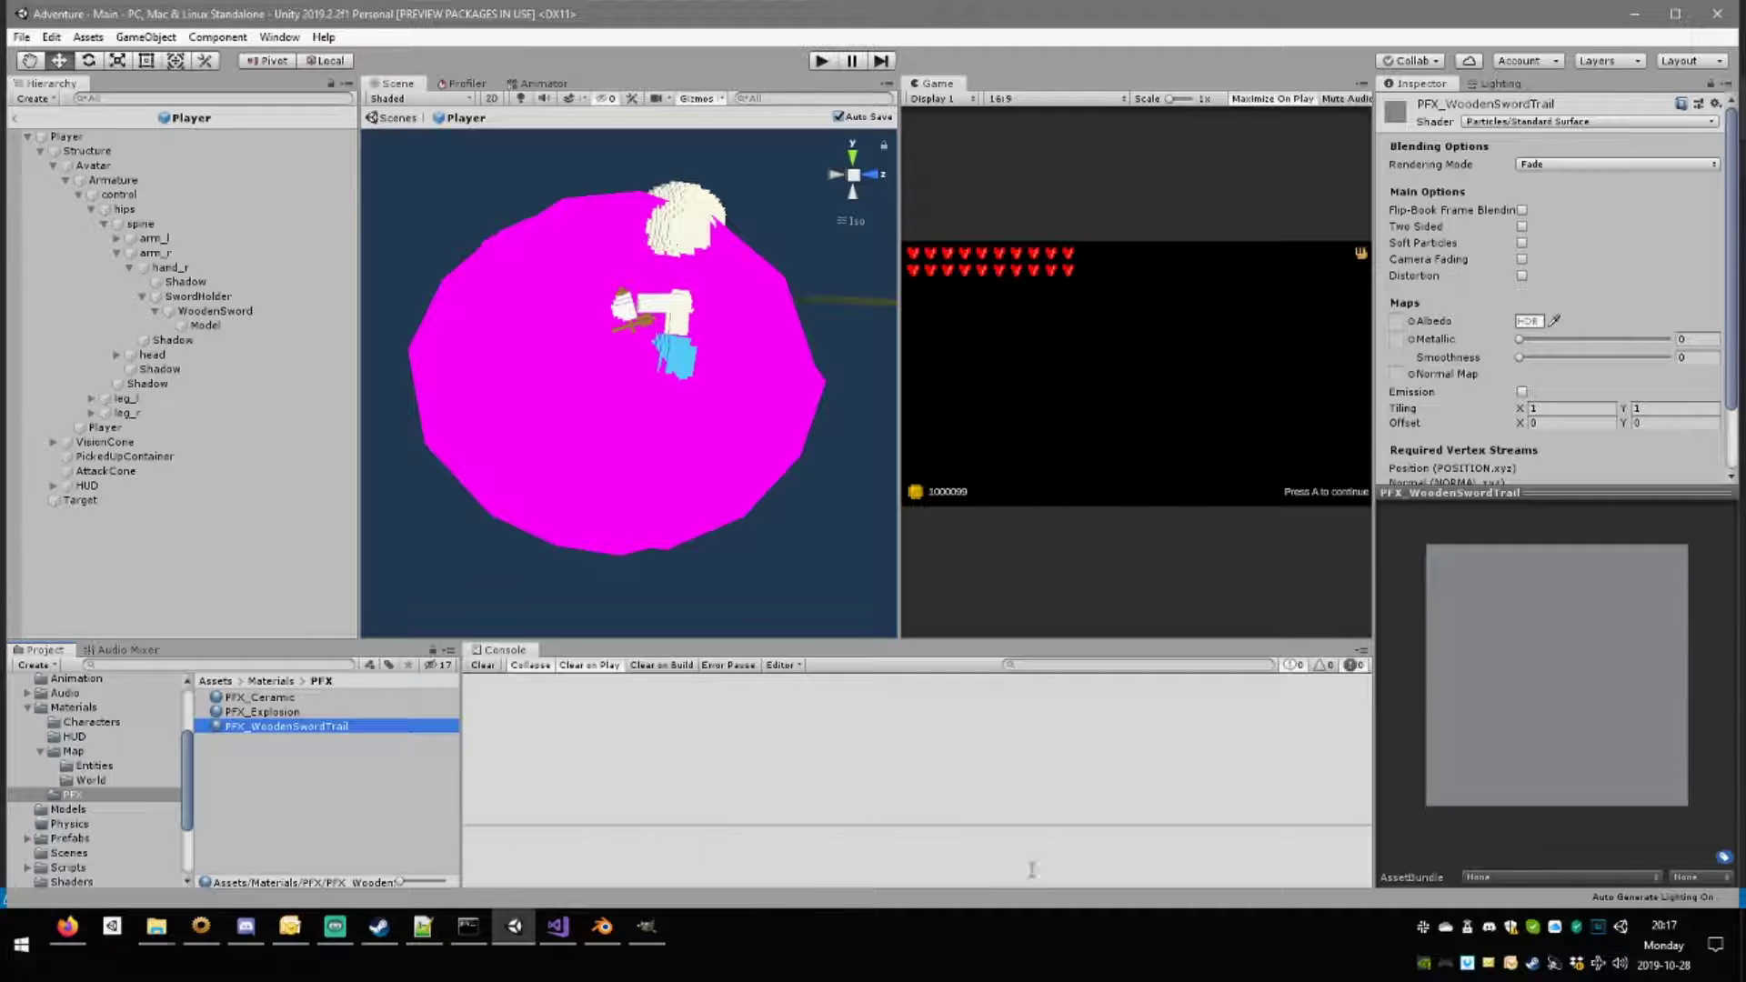
Set the PFX_WoodenSwordTrail material's rendering mode to Additive and assign the WoodenSwordTrail gradient texture as its albedo map.
left_click(1600, 166)
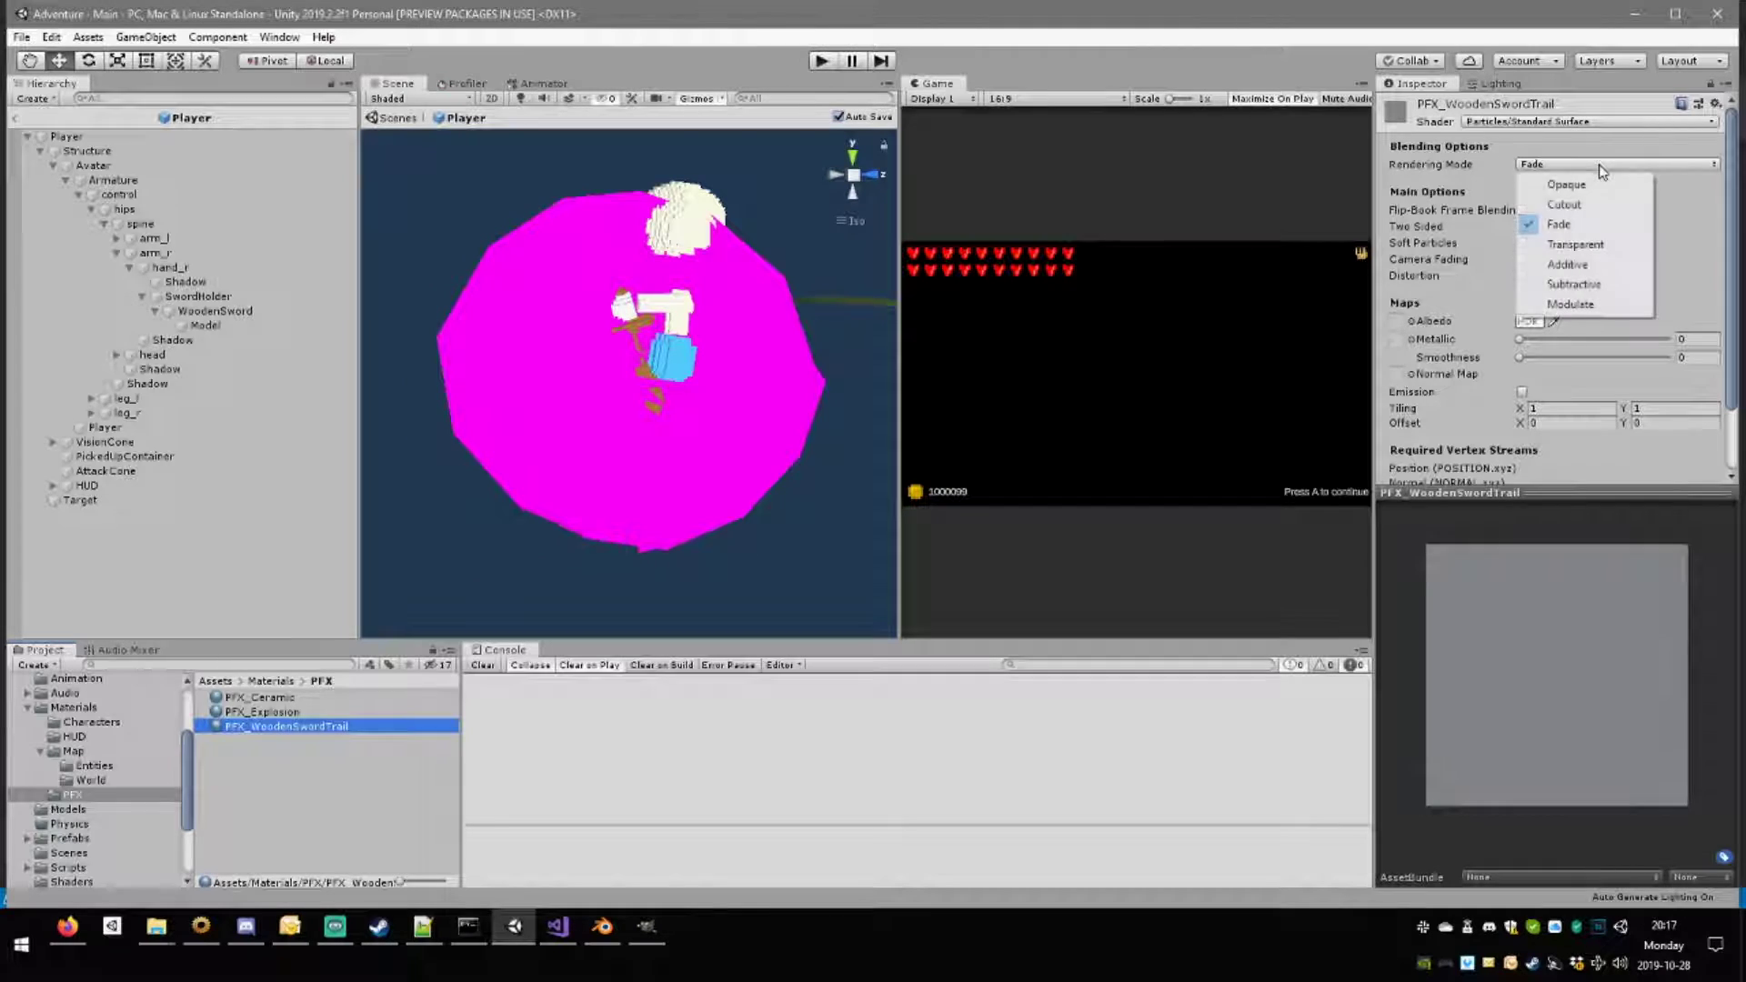
left_click(1600, 166)
left_click(1599, 166)
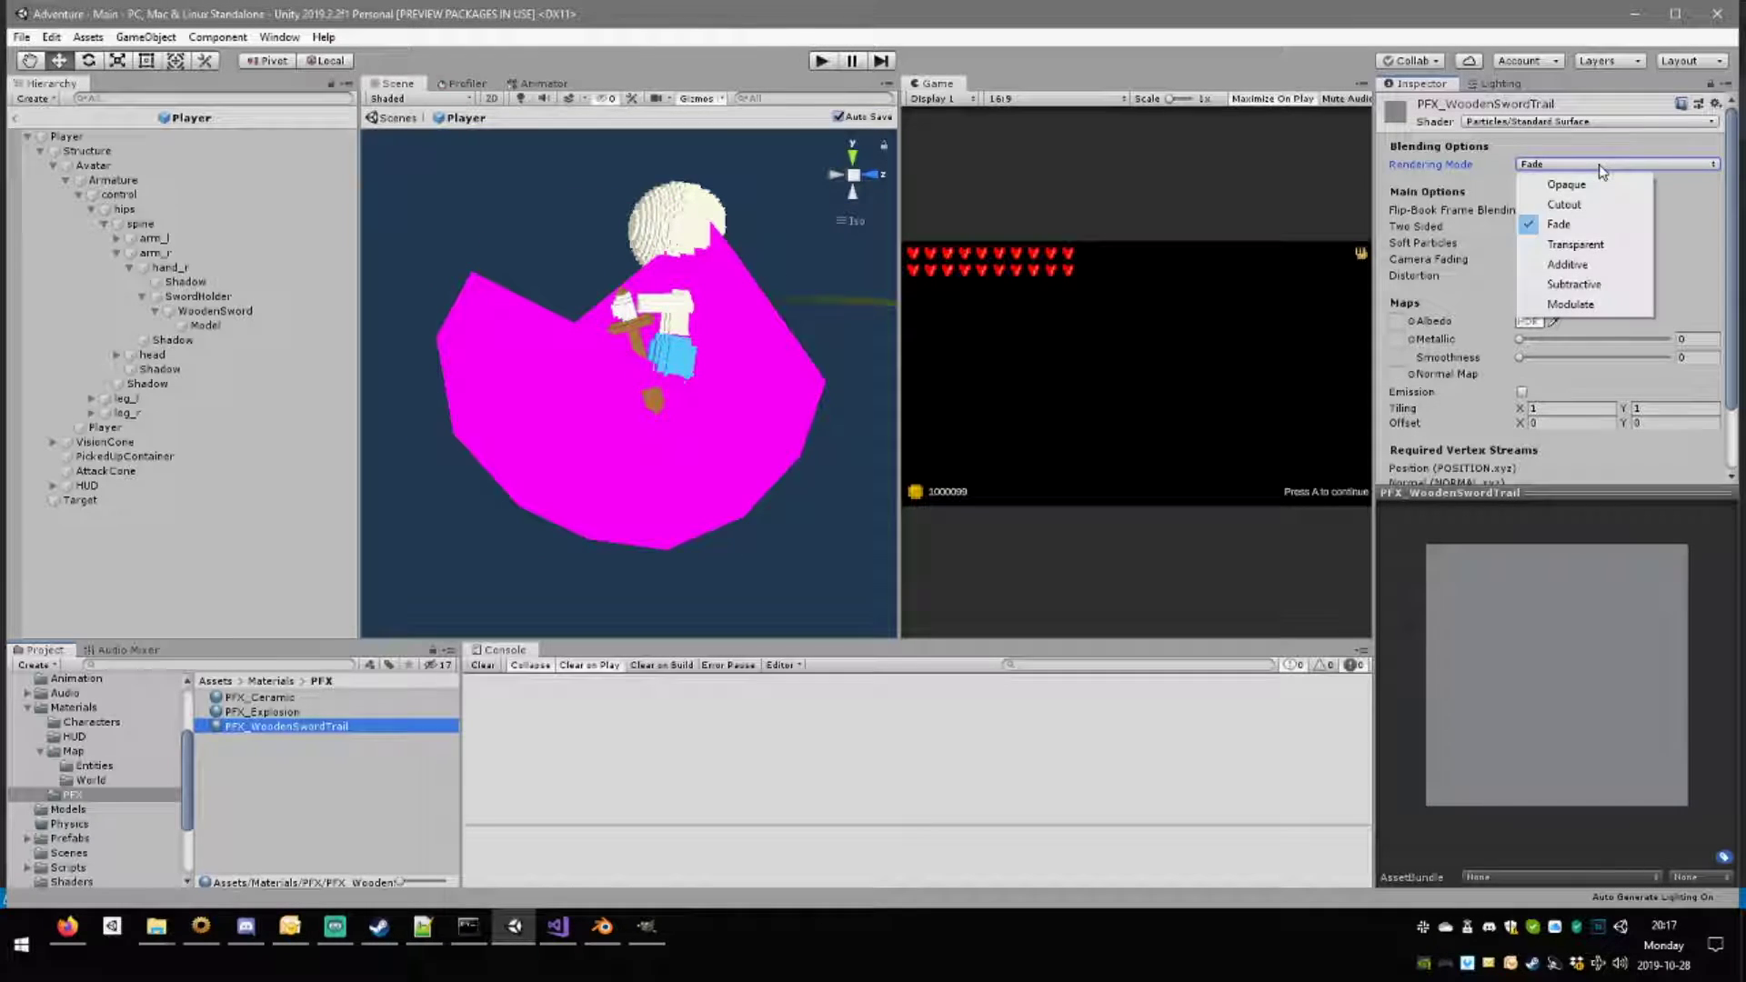
left_click(1572, 264)
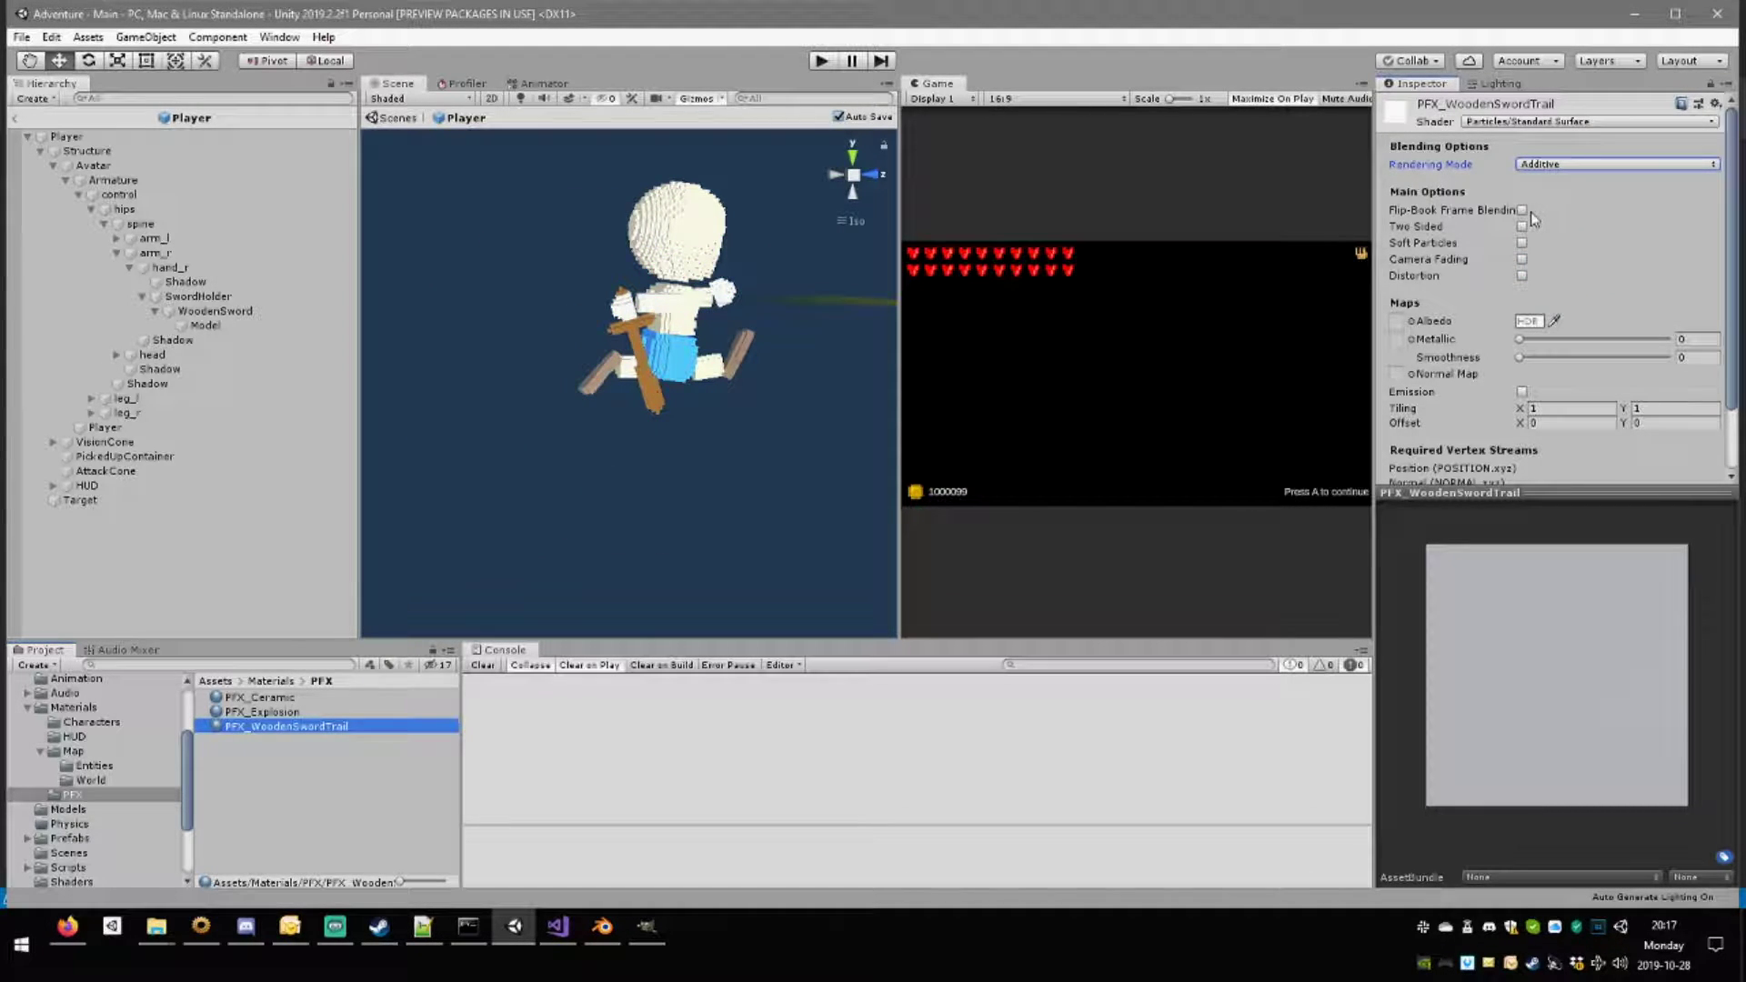
left_click(1413, 322)
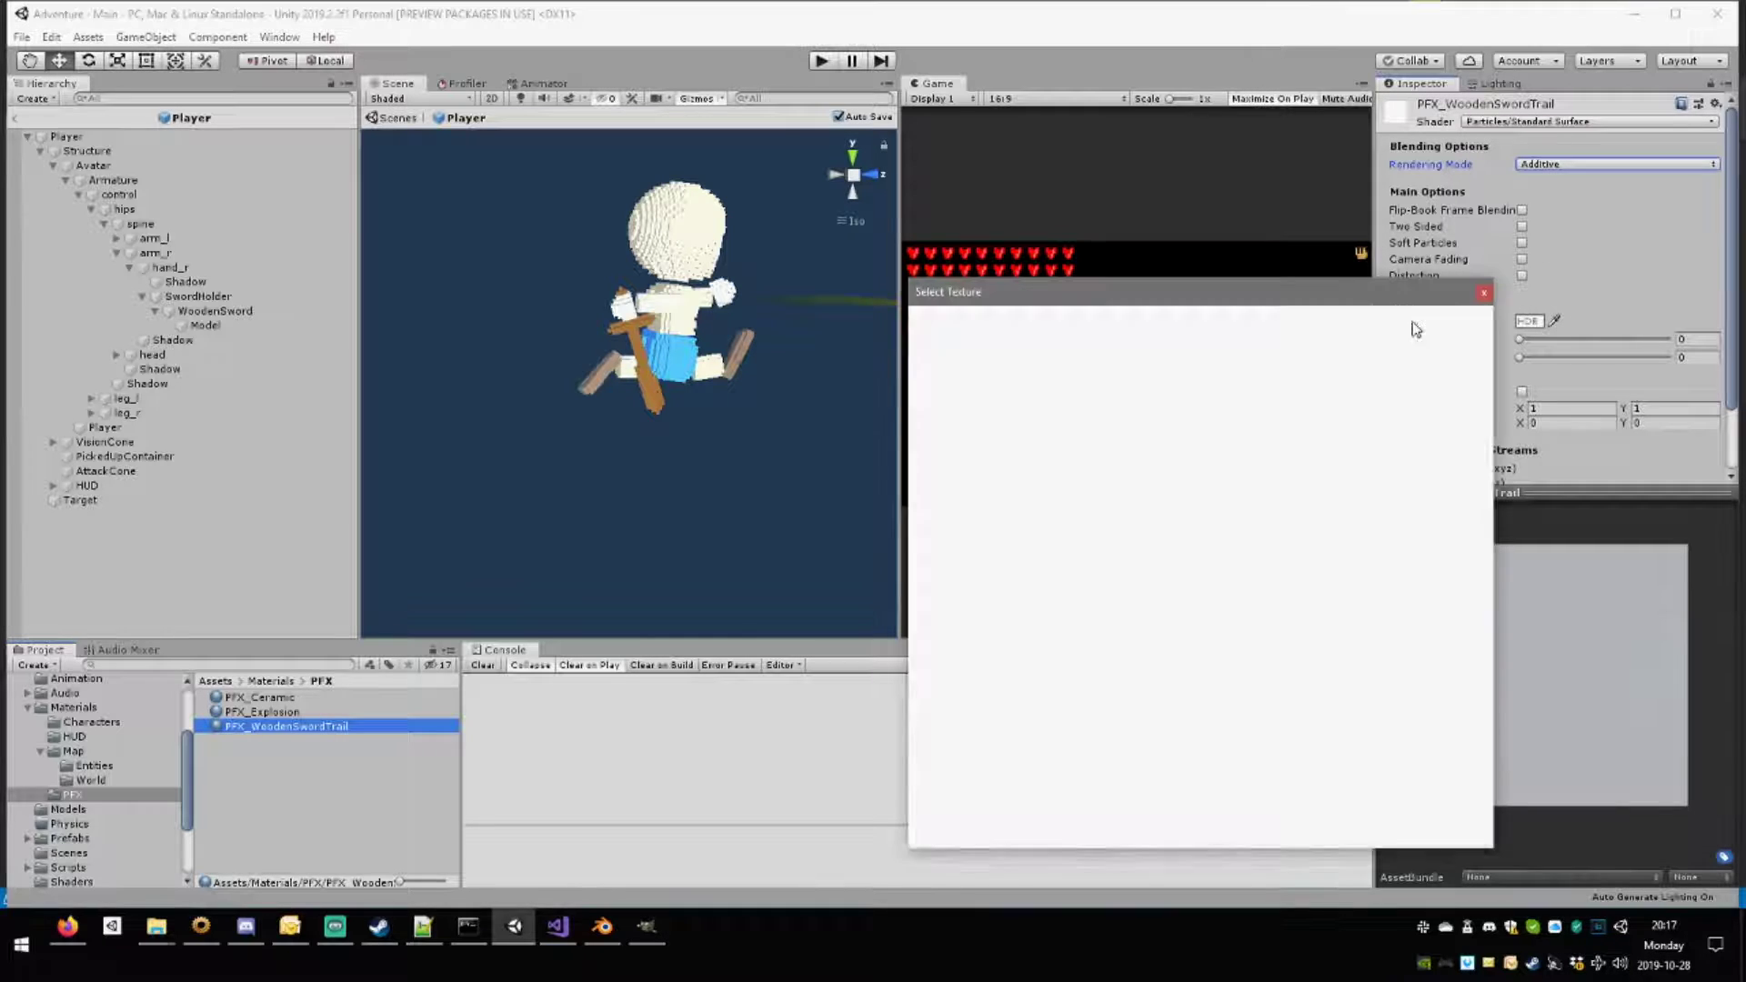
double_click(1164, 543)
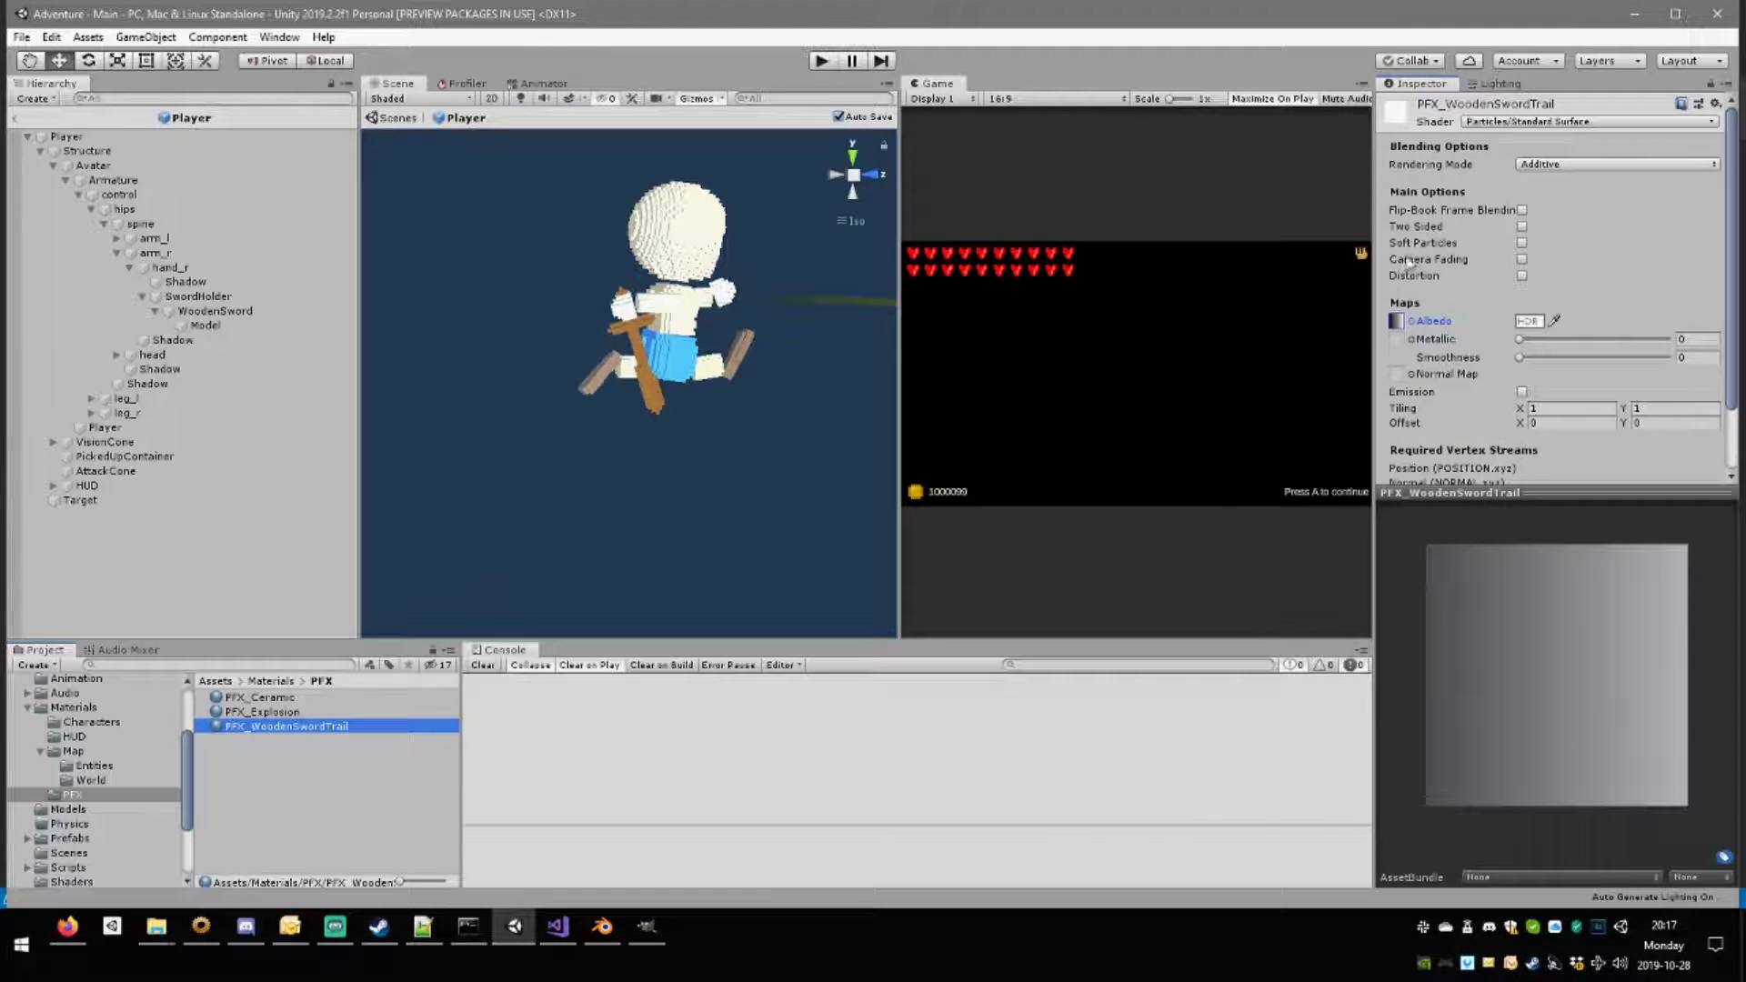
Set the WoodenSwordTrail texture's alpha source to From Gray Scale and apply the import settings.
left_click(1398, 322)
left_click(252, 785)
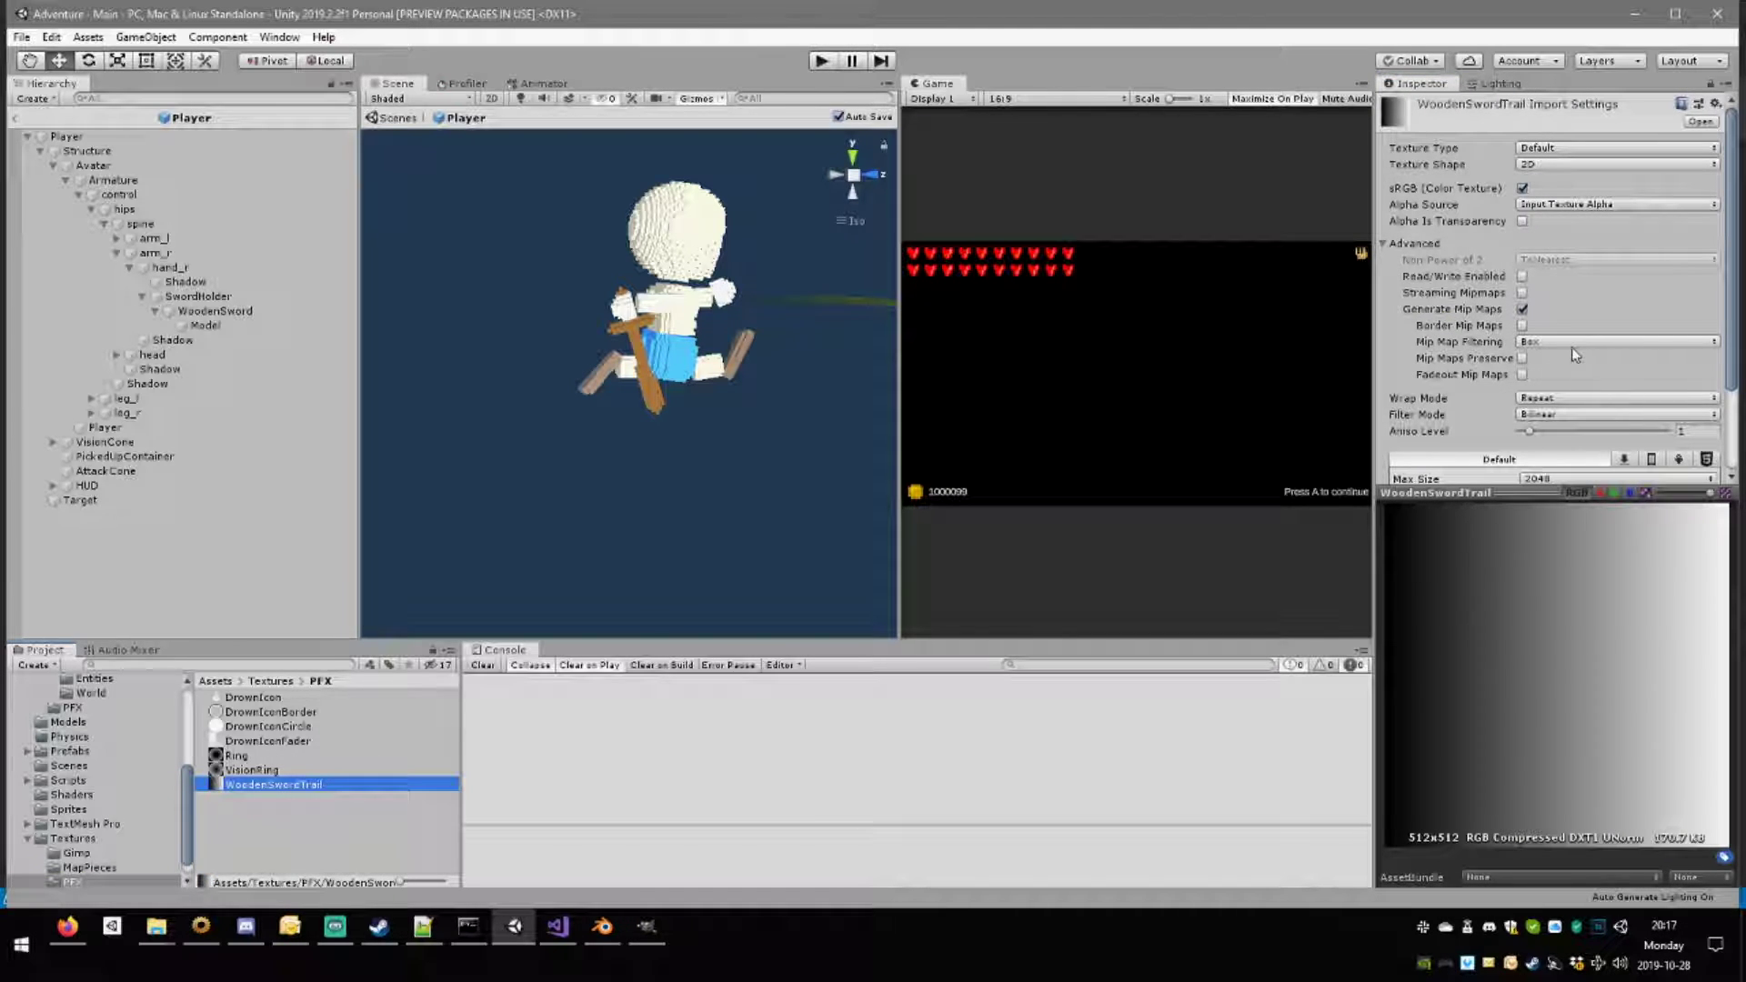
left_click(1562, 398)
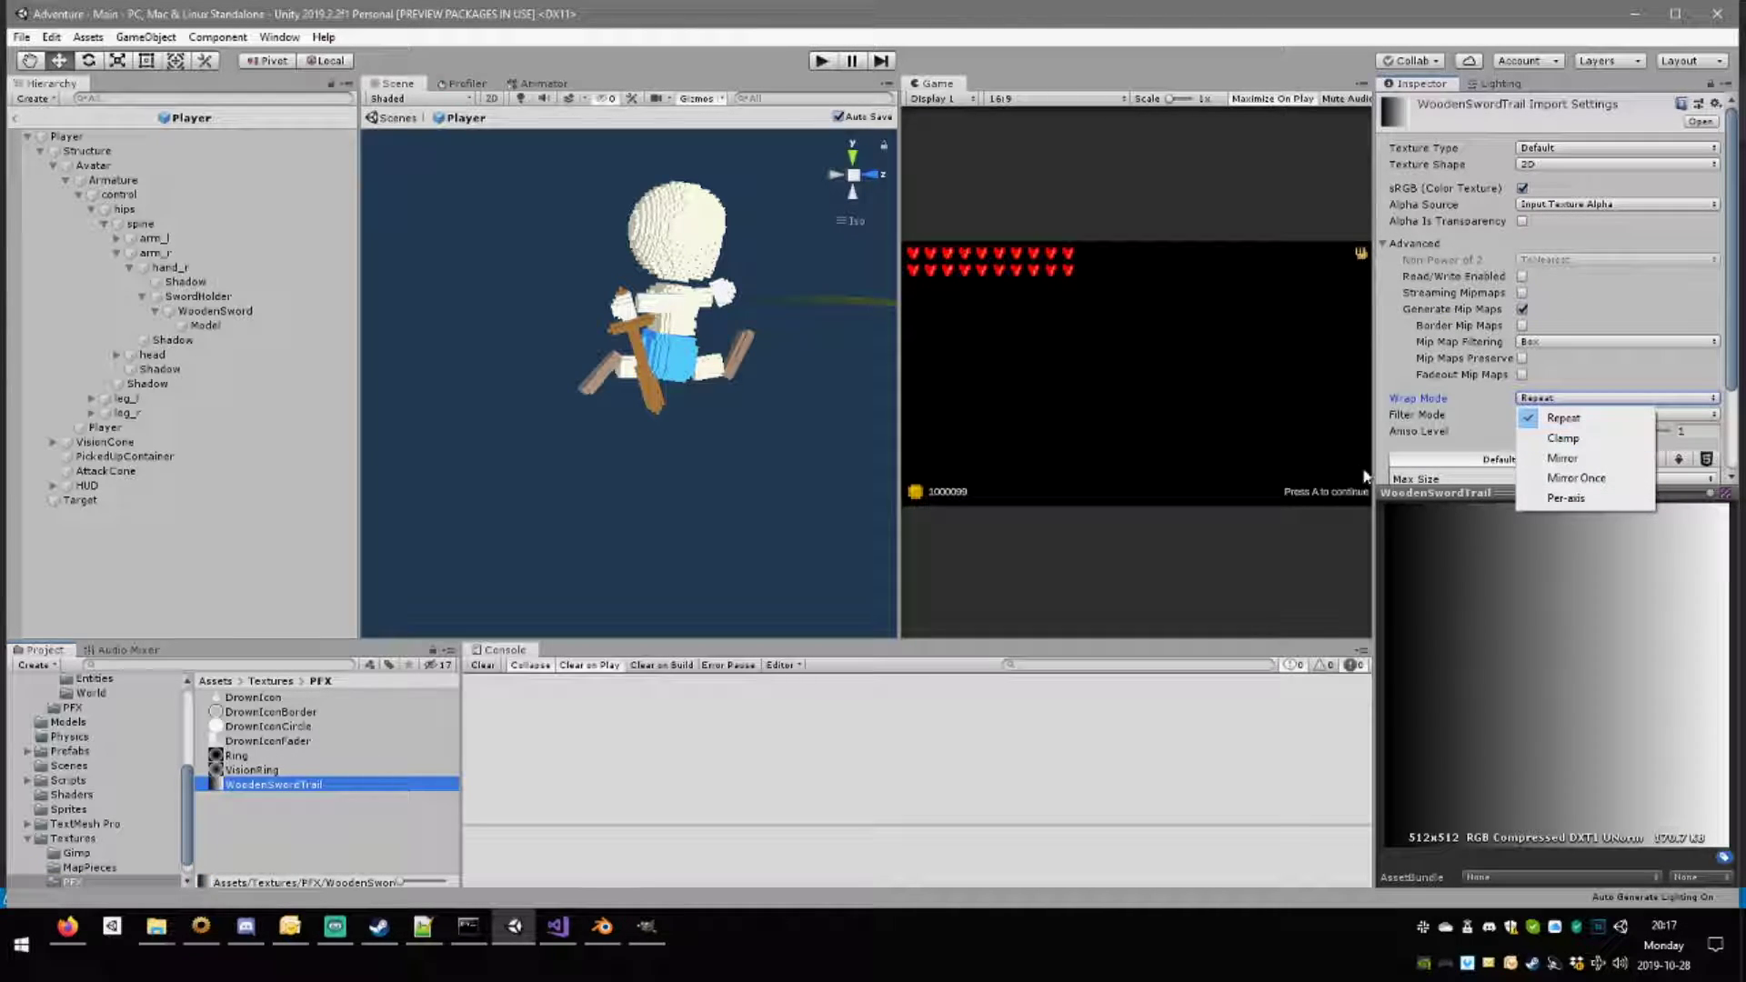
left_click(1380, 466)
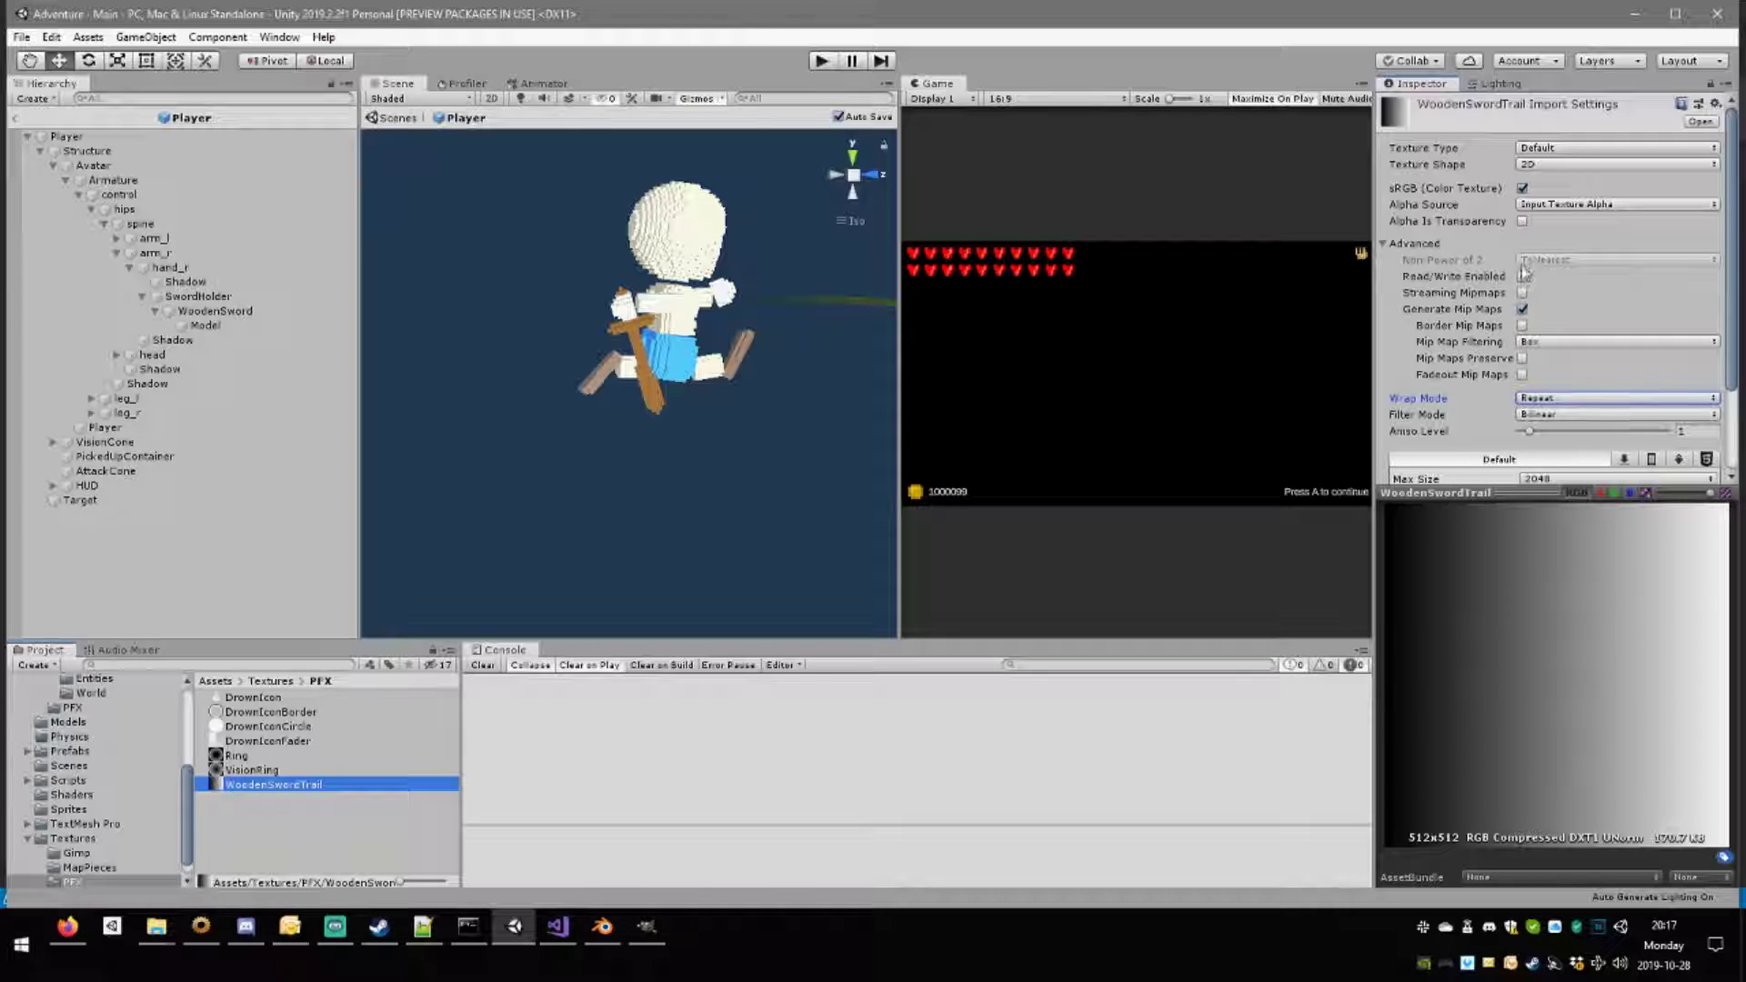
left_click(1540, 208)
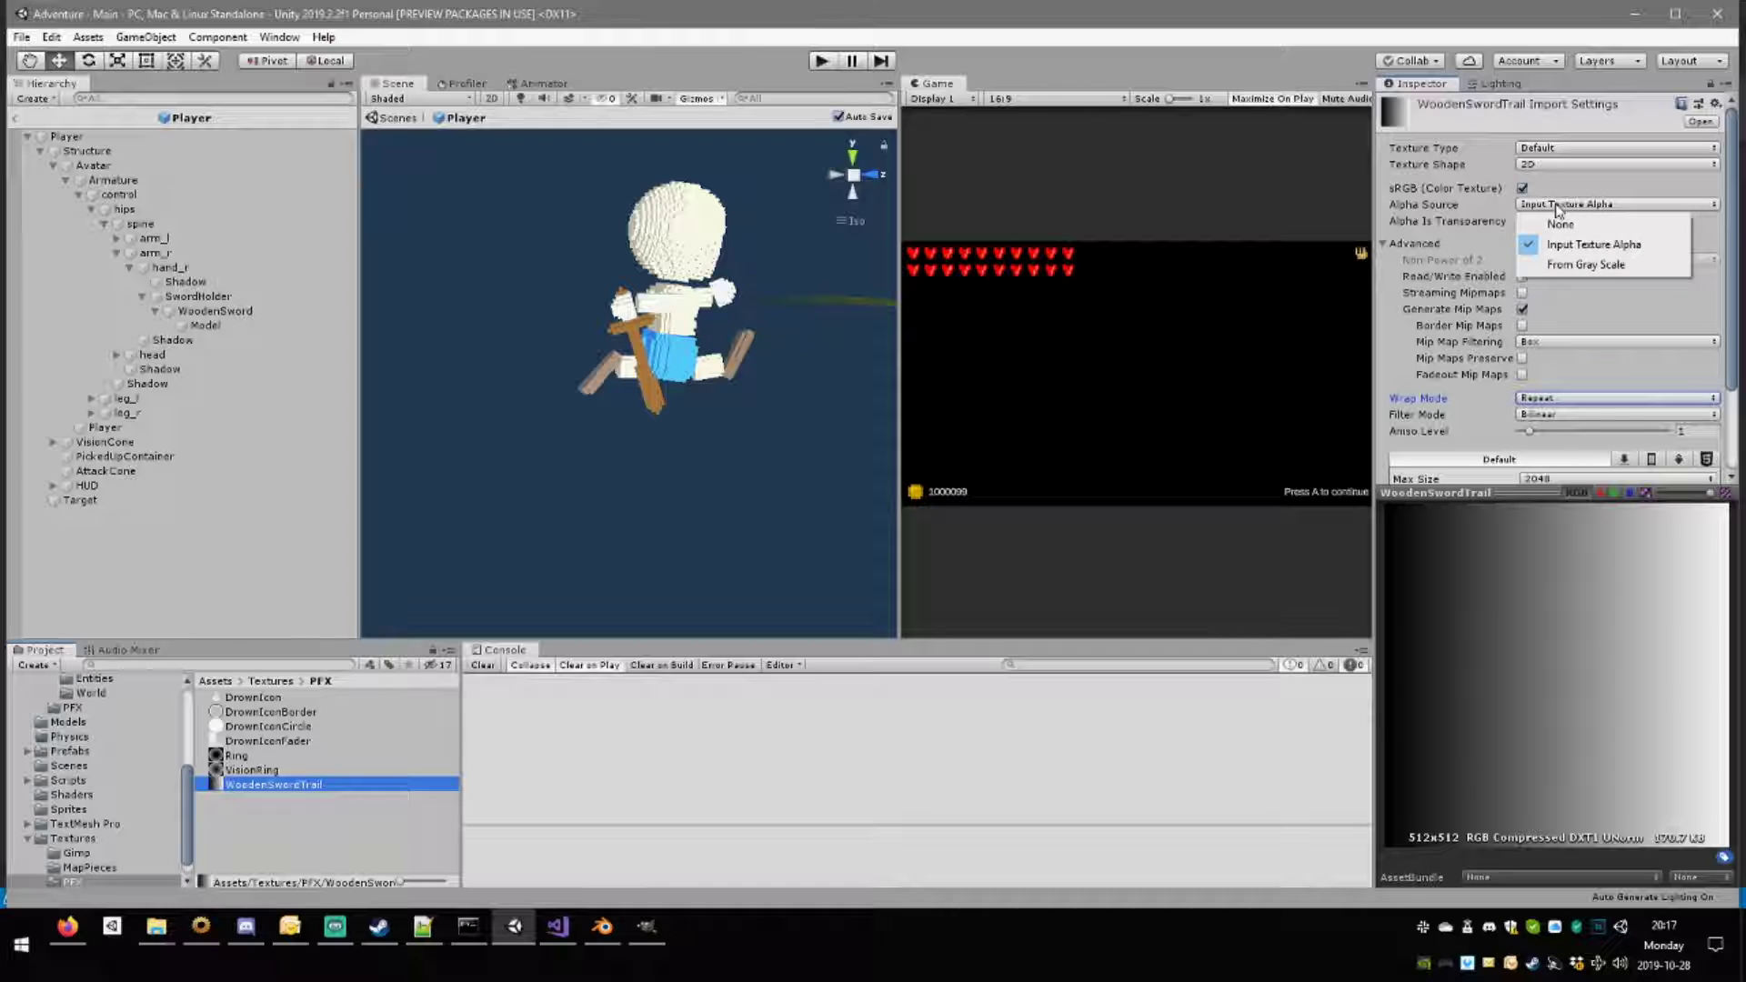
left_click(1574, 267)
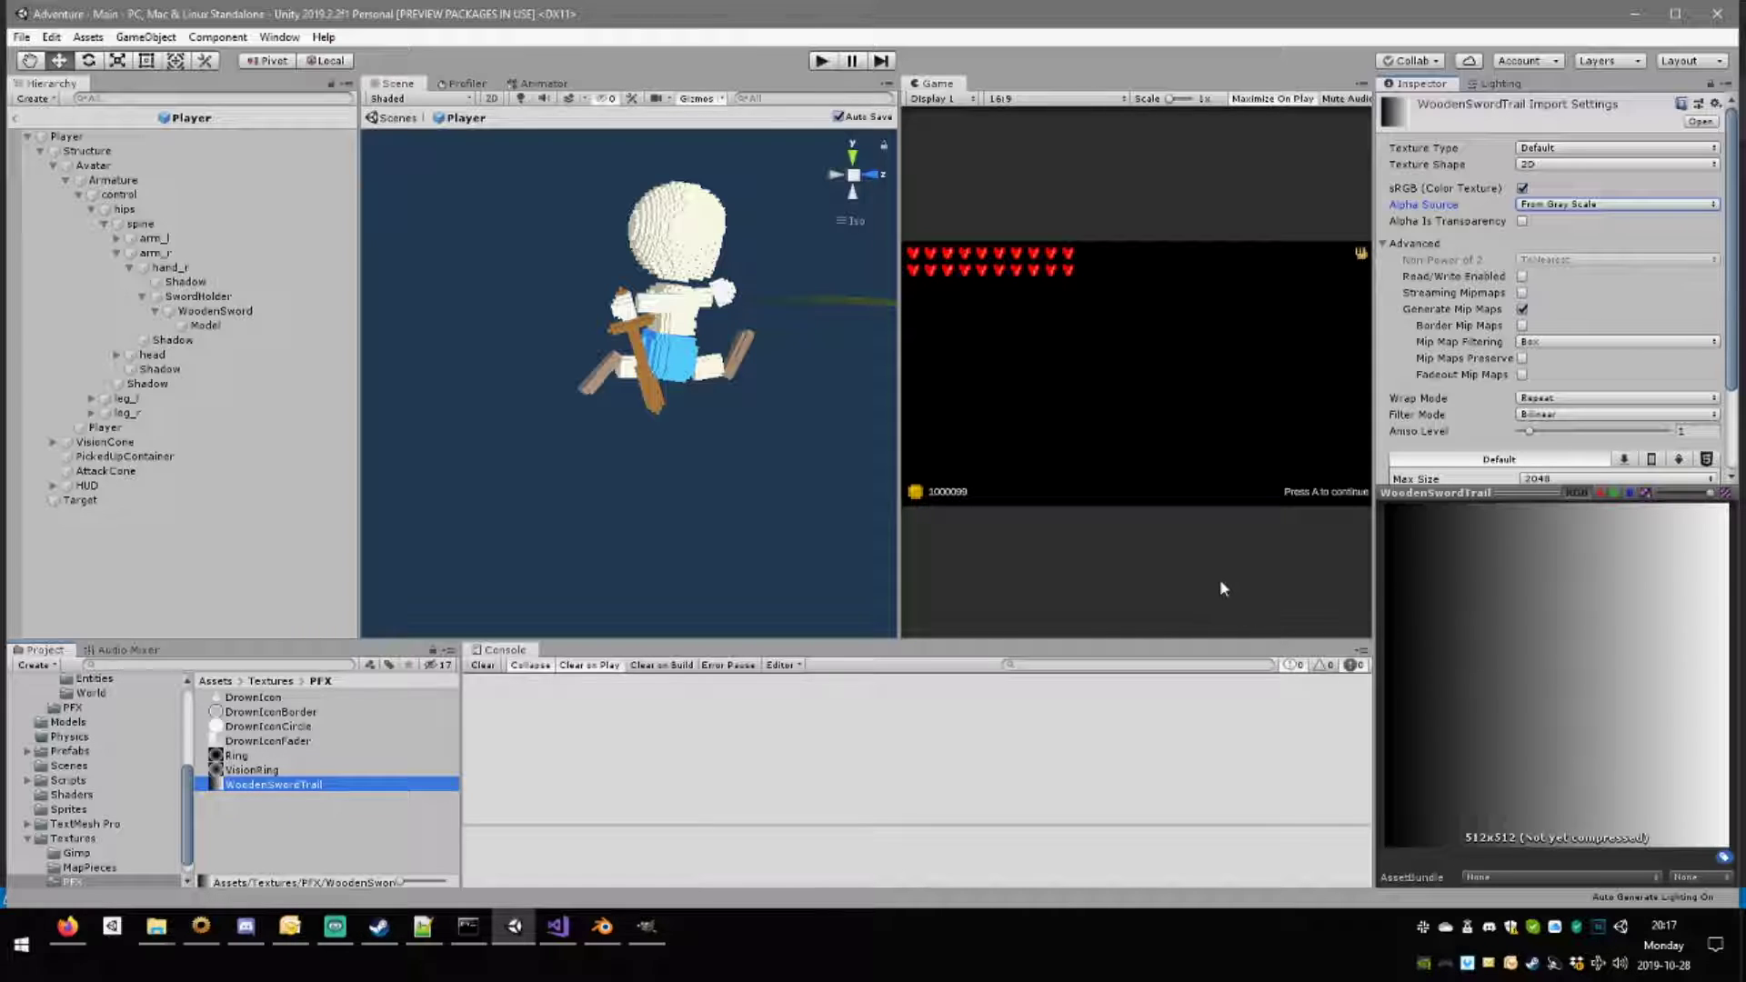
left_click(264, 327)
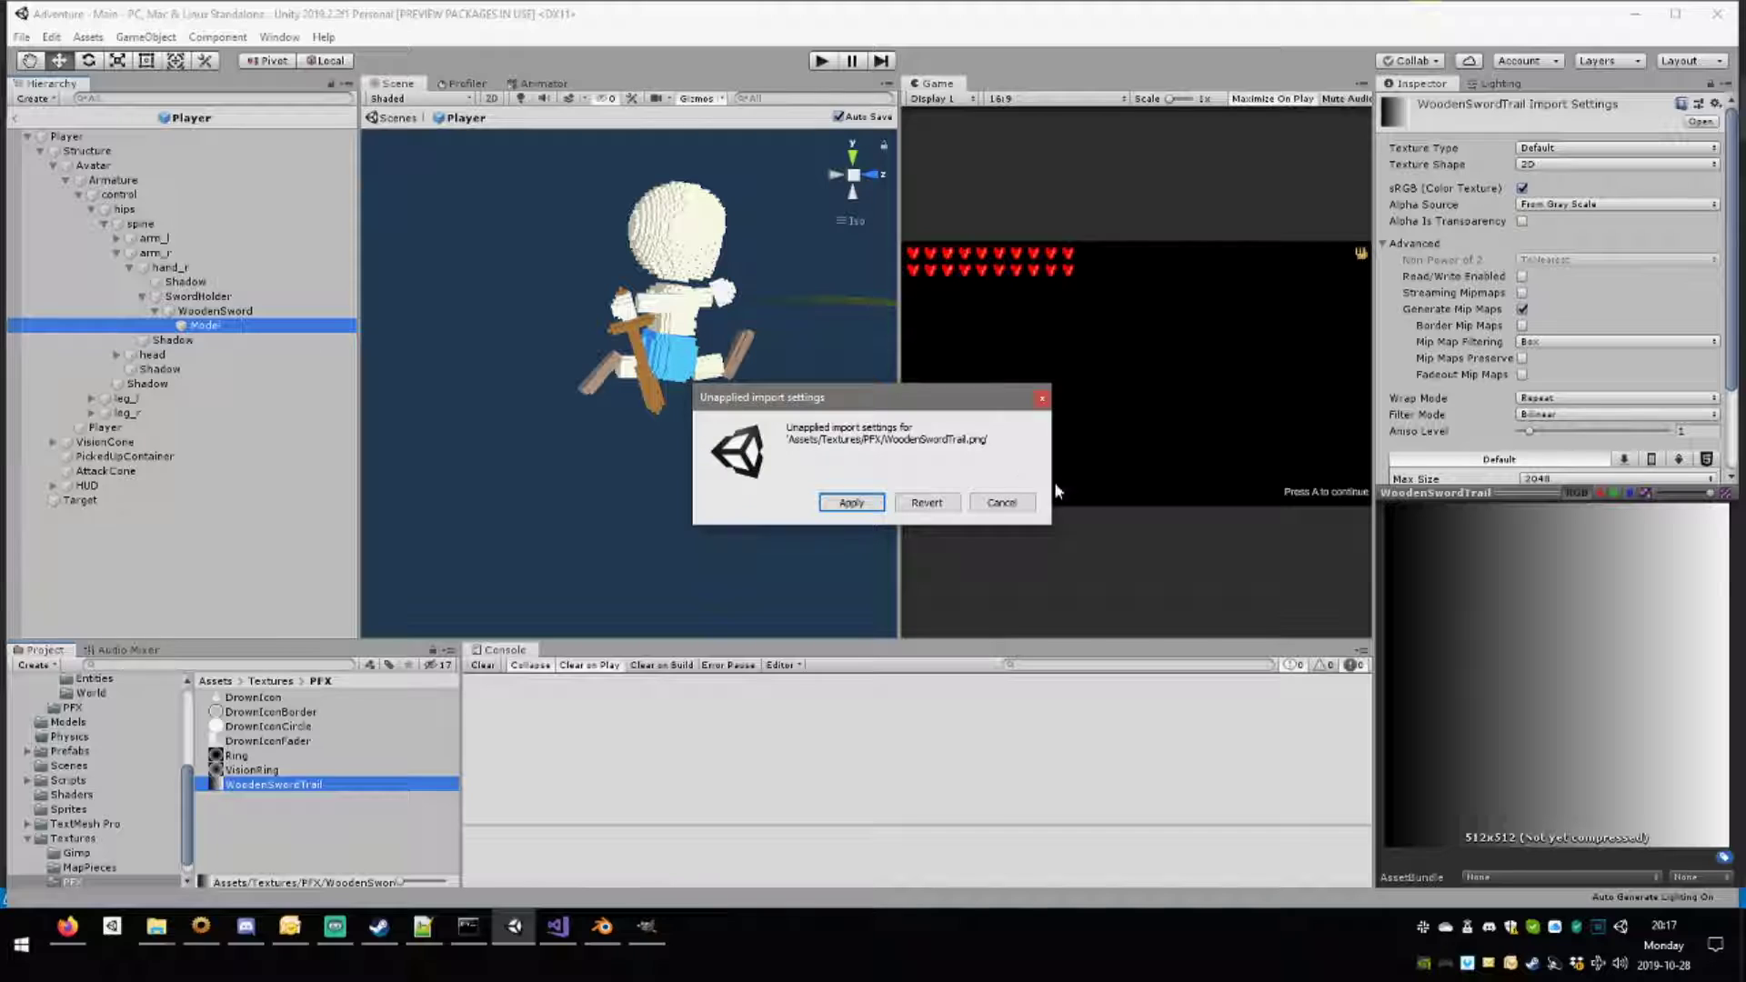
left_click(852, 502)
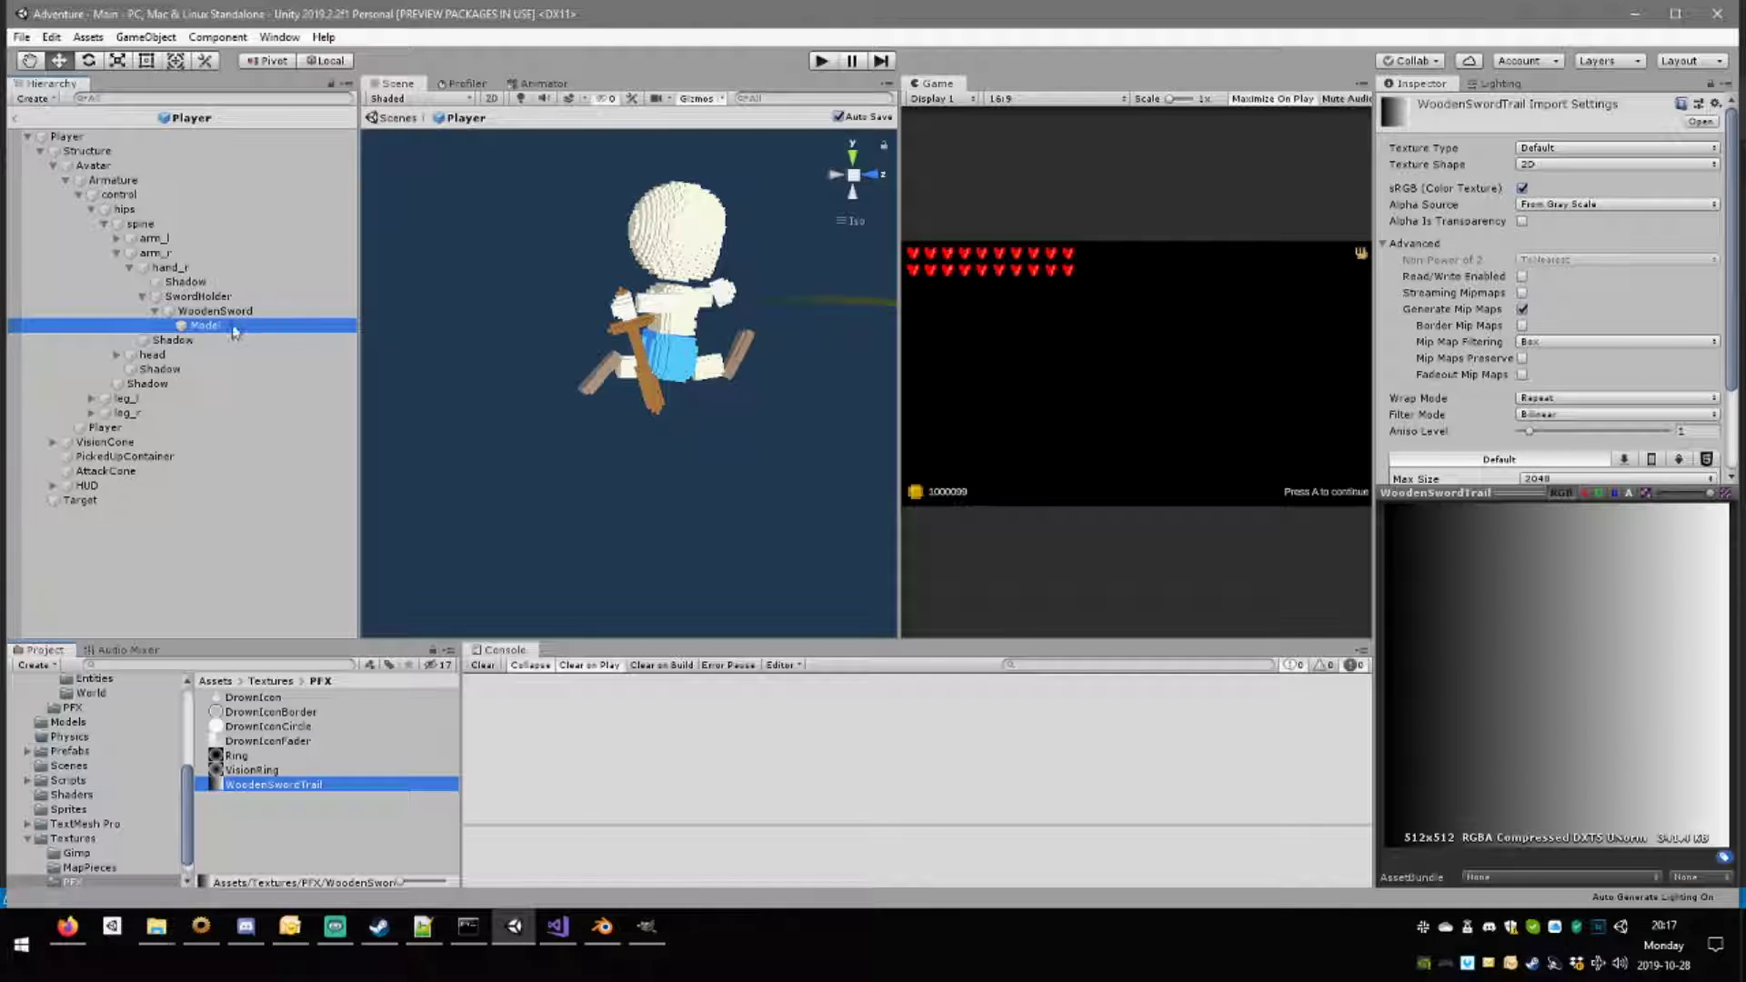
Assign PFX_WoodenSwordTrail to the Trail Renderer of the sword's Model and move the sword in the scene to preview the trail.
left_click(232, 327)
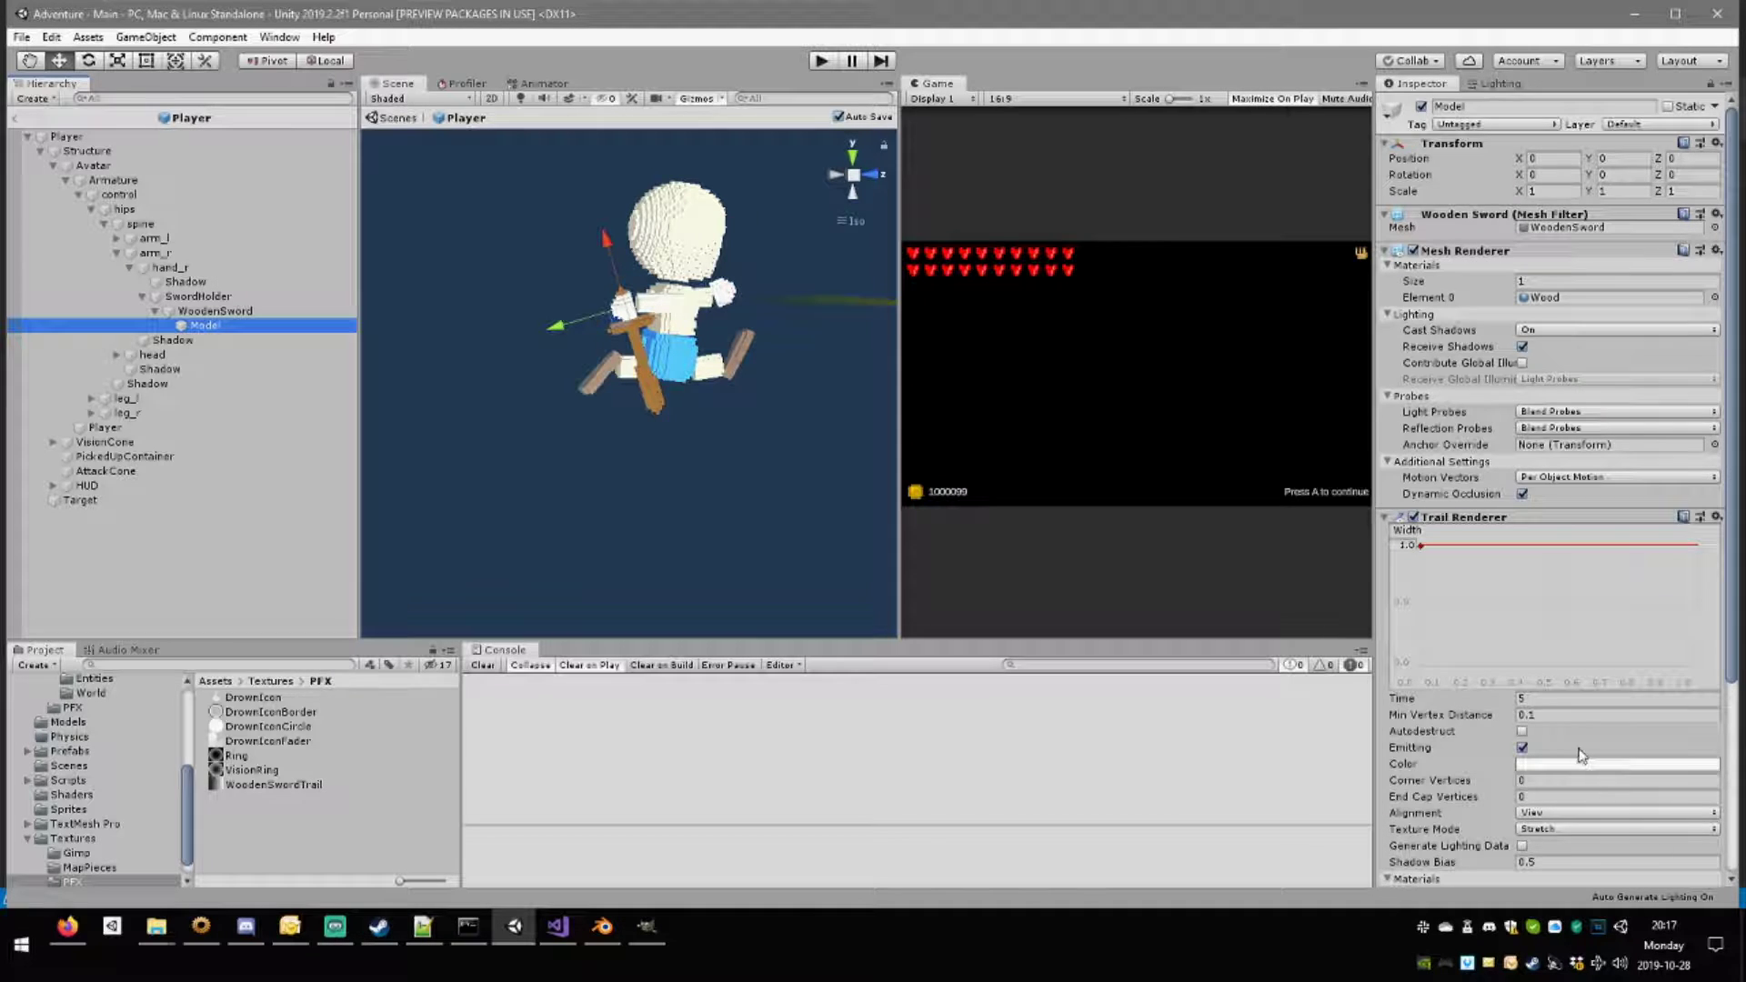
scroll(1580, 754, "down", 5)
left_click(1714, 653)
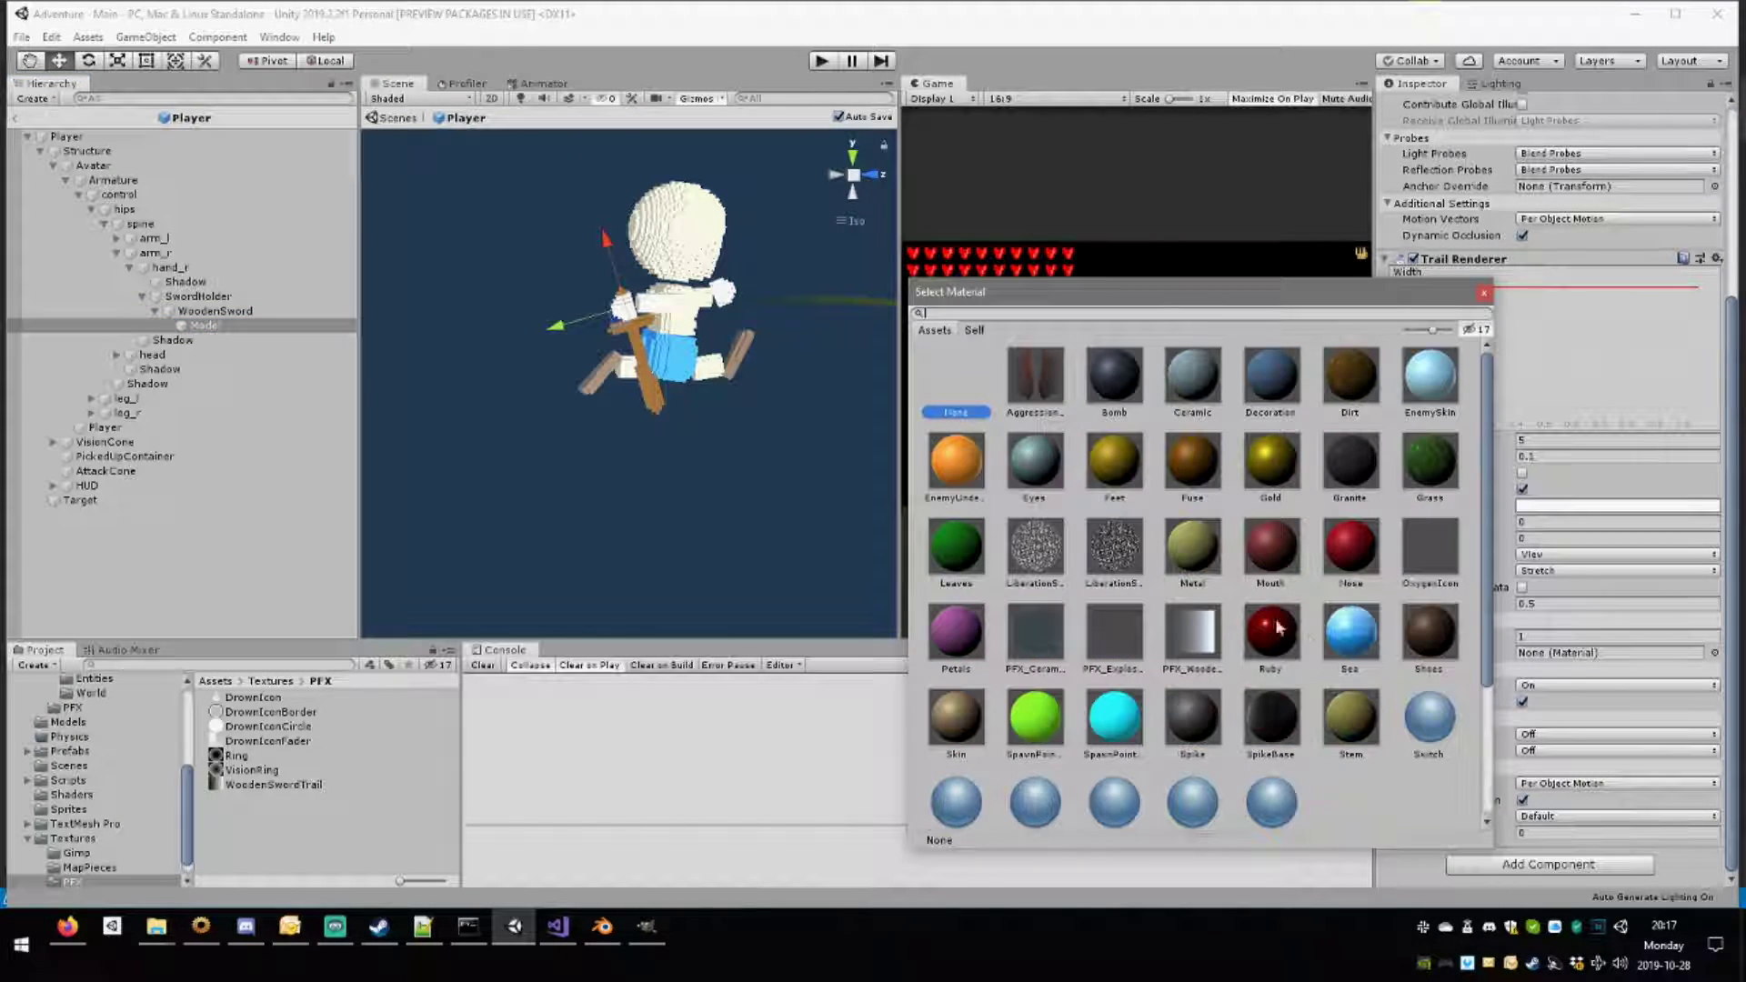
double_click(1193, 633)
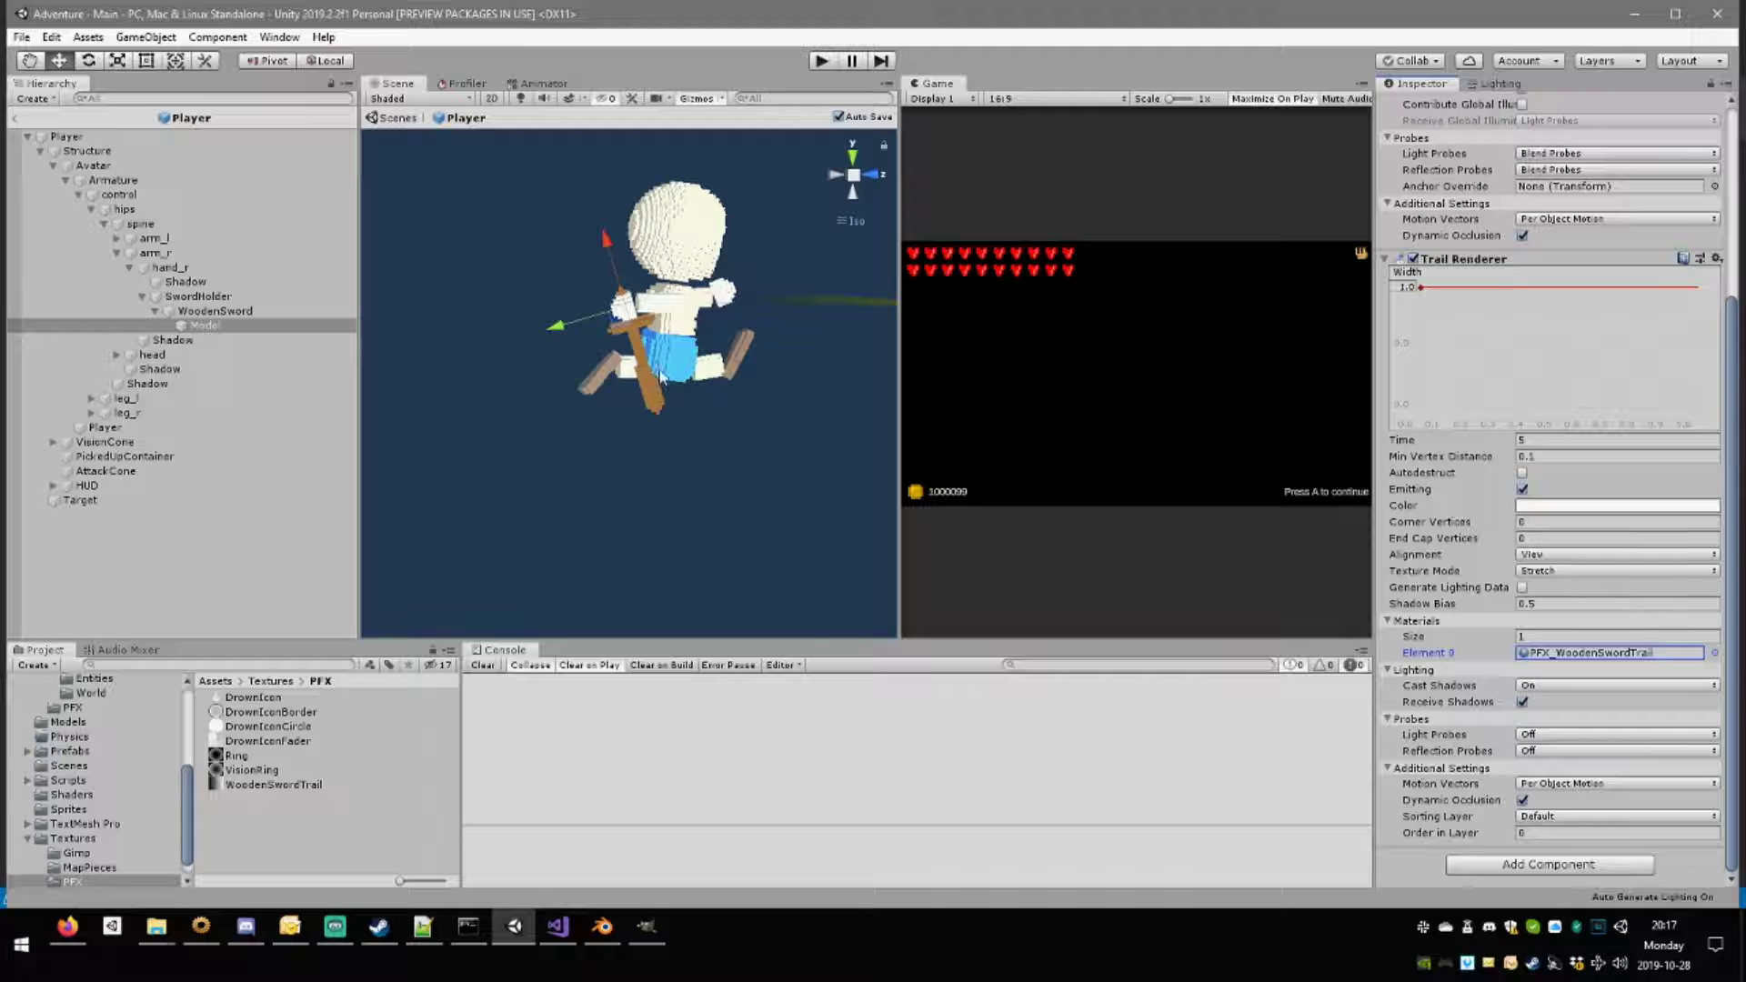
left_click_drag(623, 305, 707, 409)
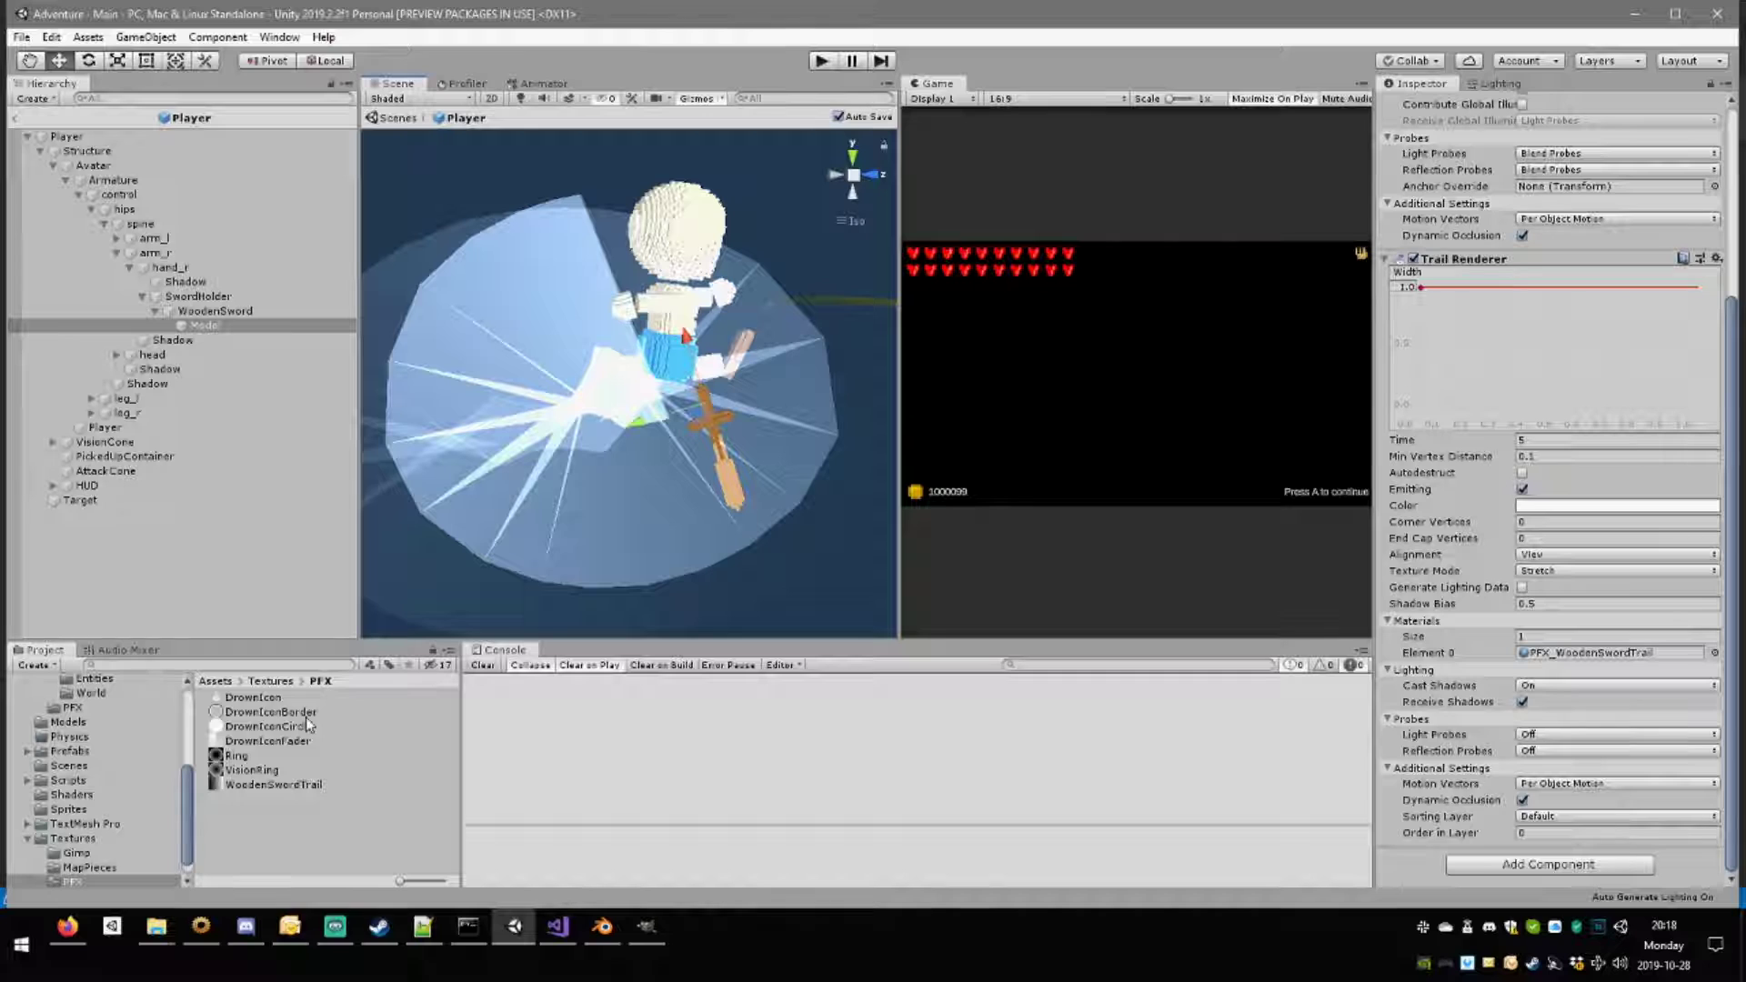
Try the Transparent, Fade and Cutout rendering modes on the PFX_WoodenSwordTrail material.
double_click(1610, 655)
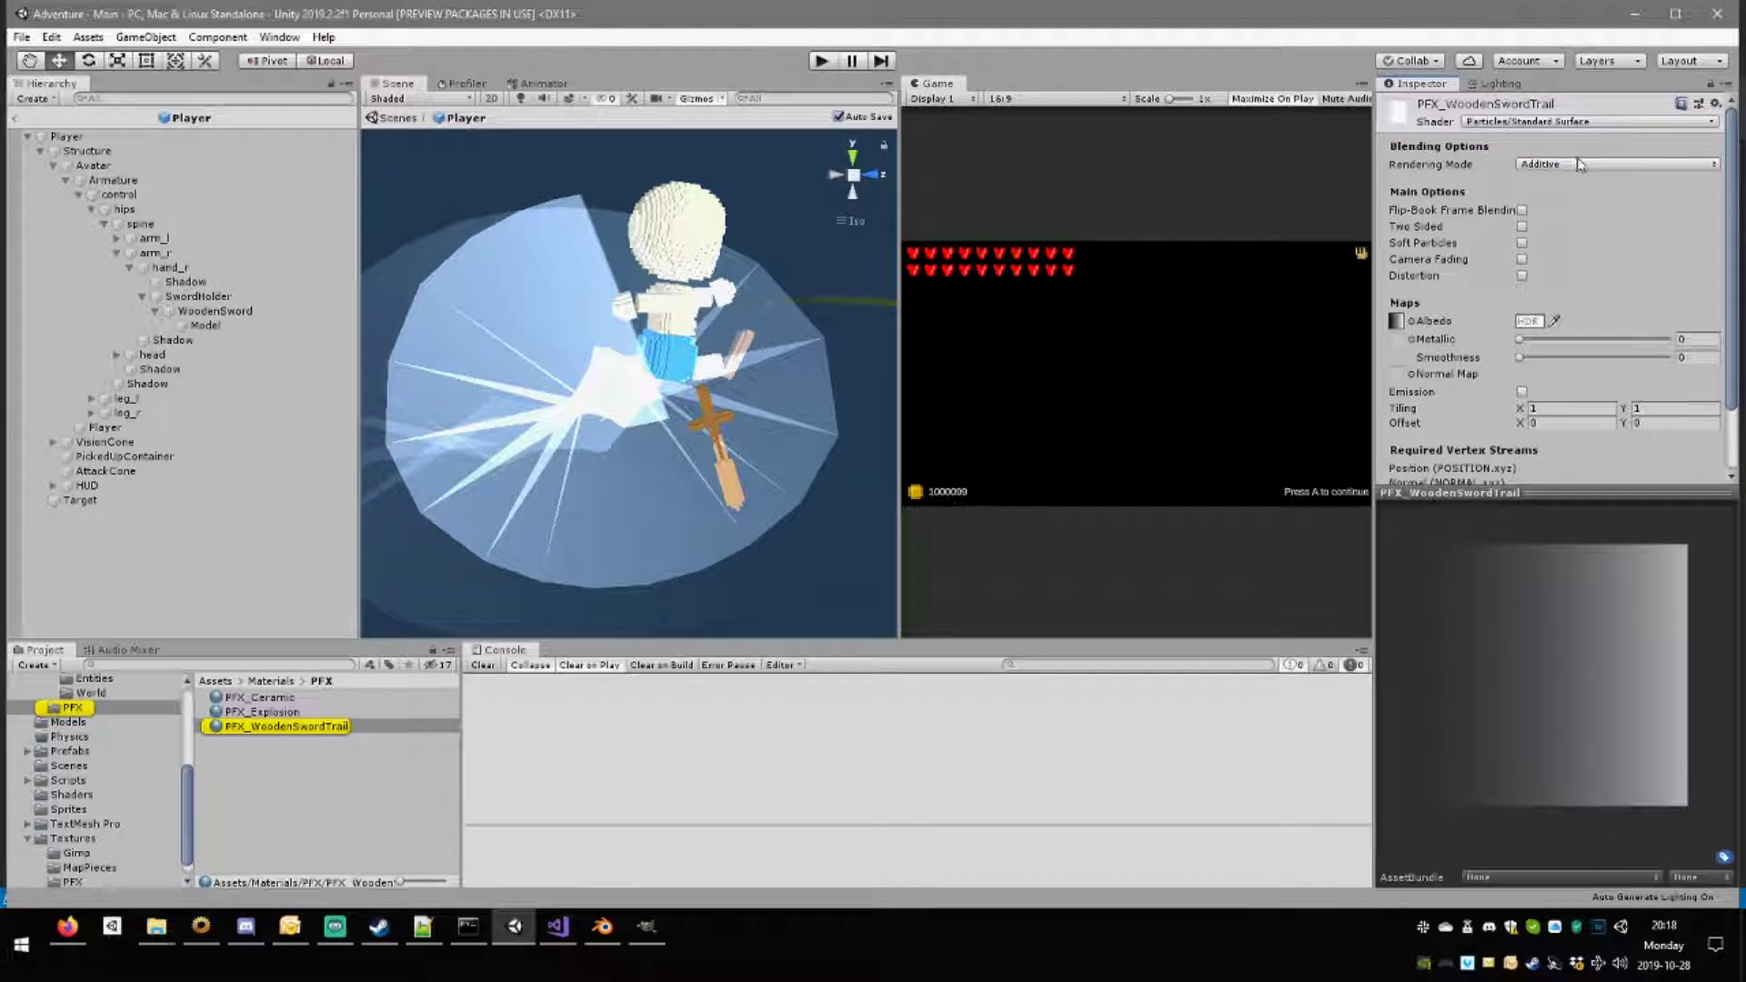
left_click(1578, 161)
left_click(1587, 244)
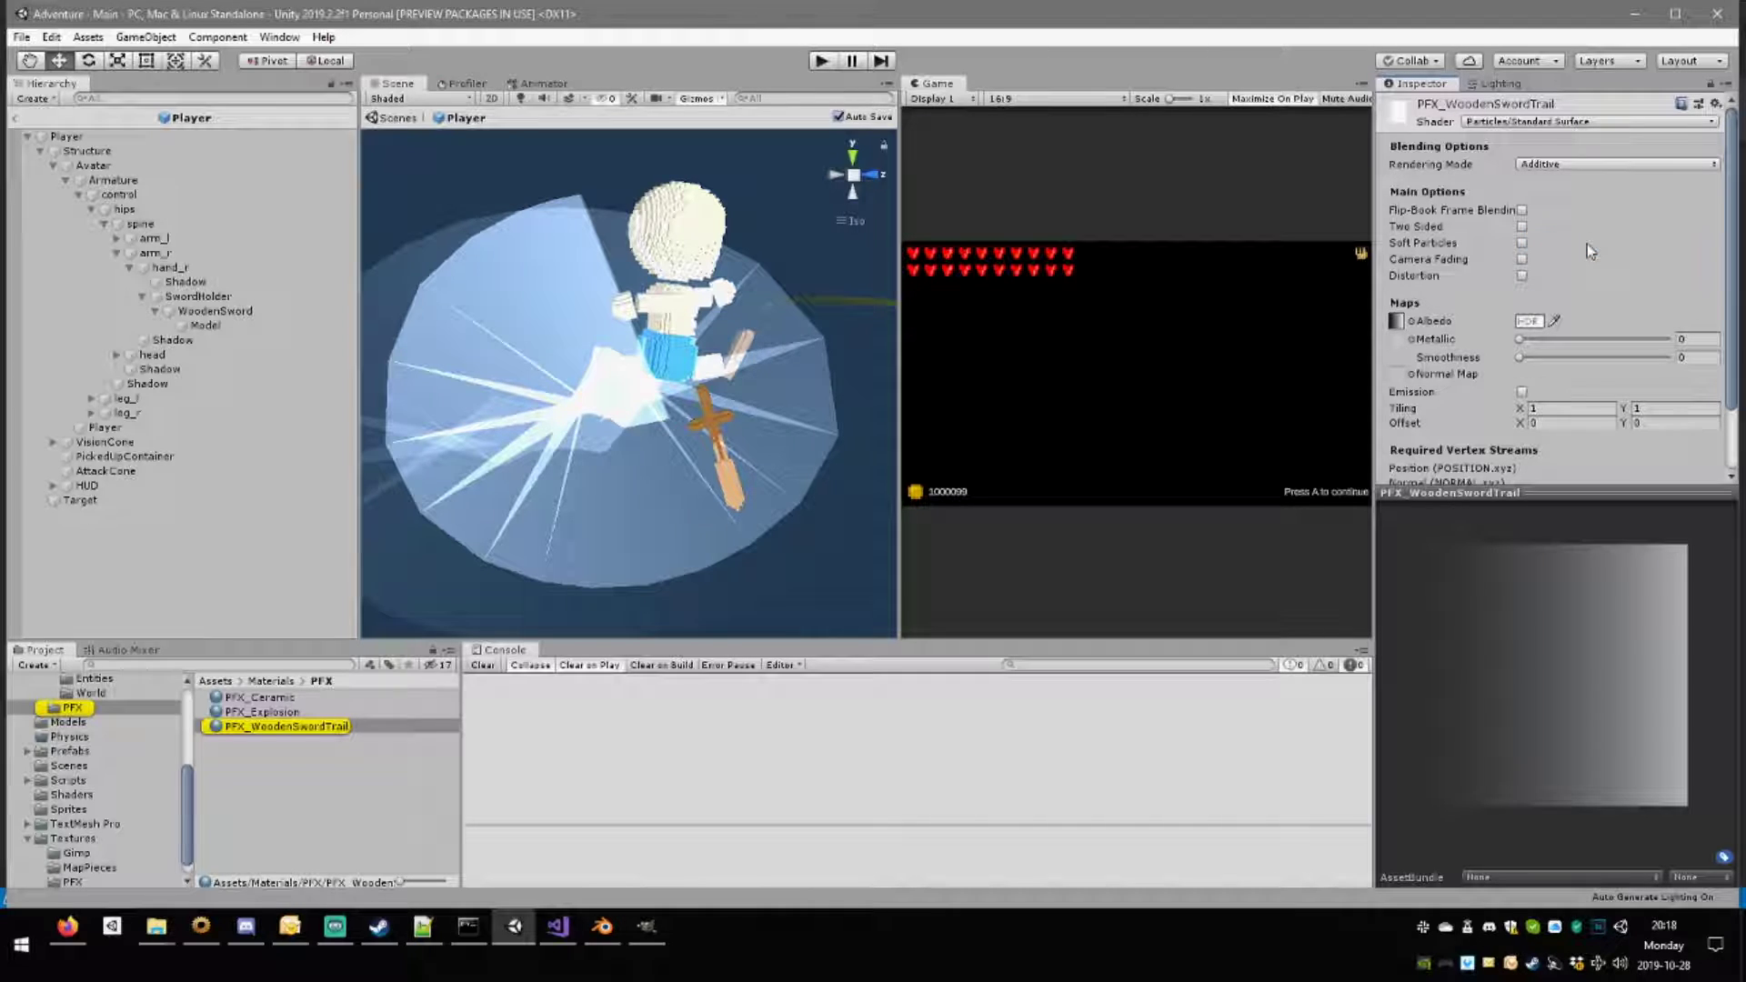
left_click(1570, 165)
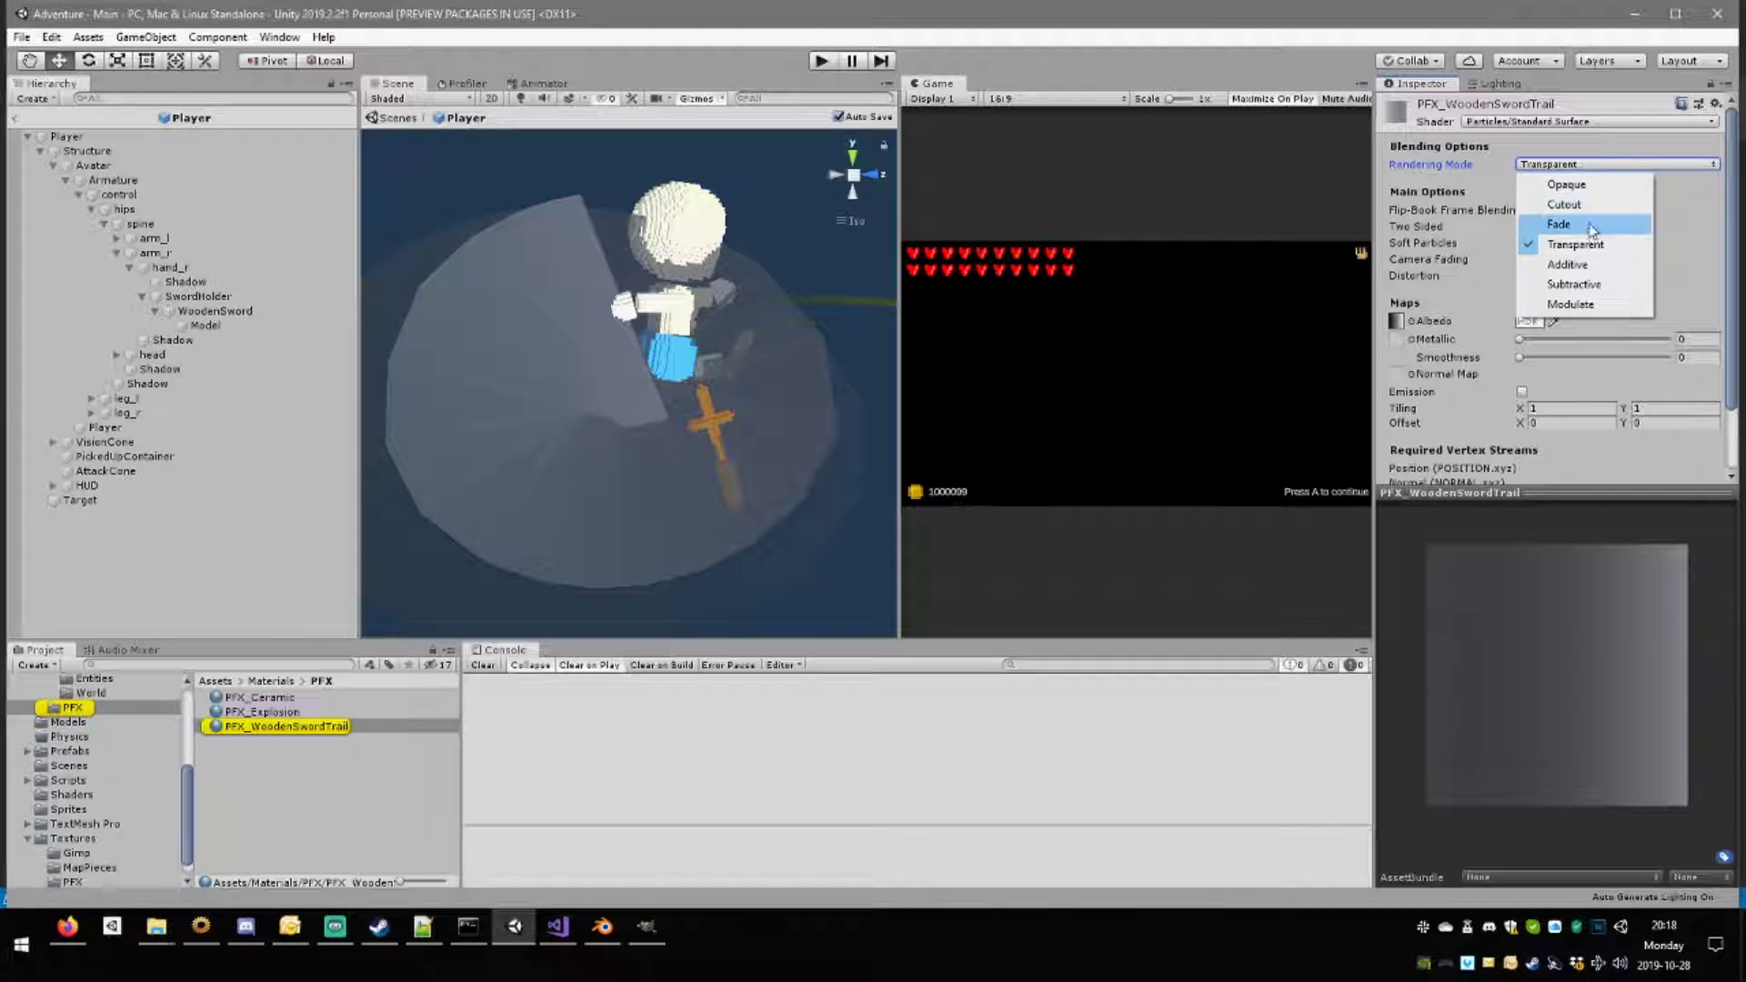
left_click(1590, 227)
left_click(1587, 165)
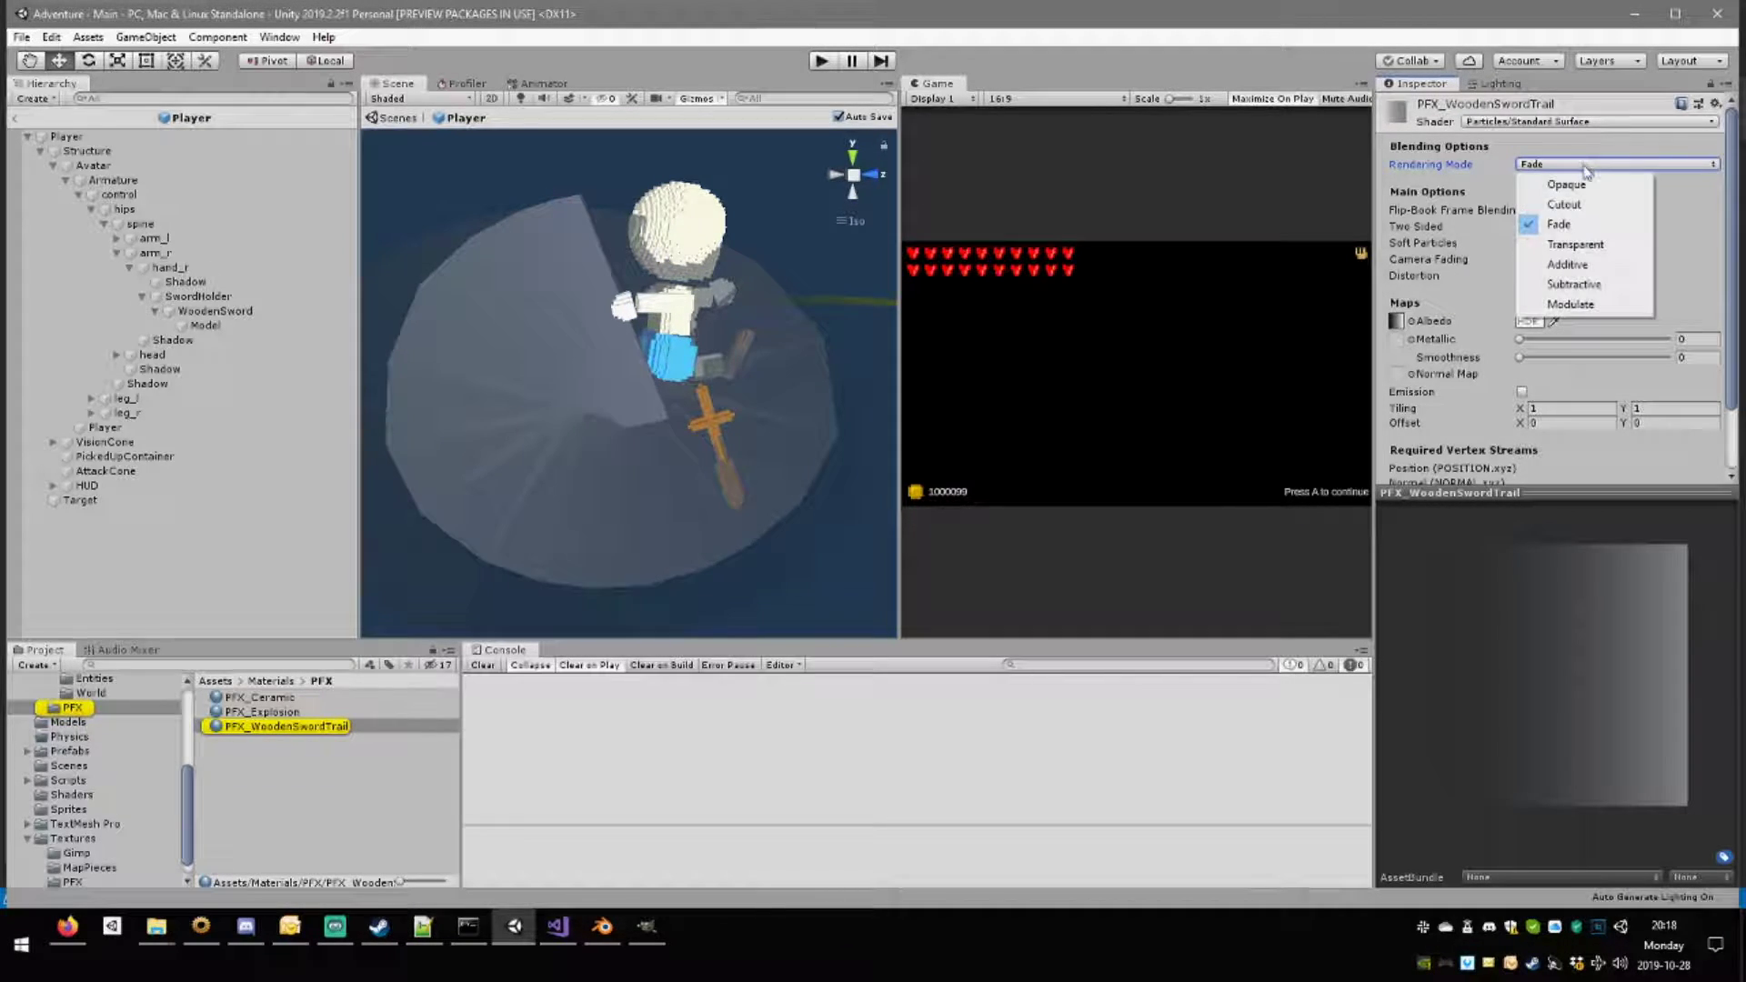
left_click(1584, 204)
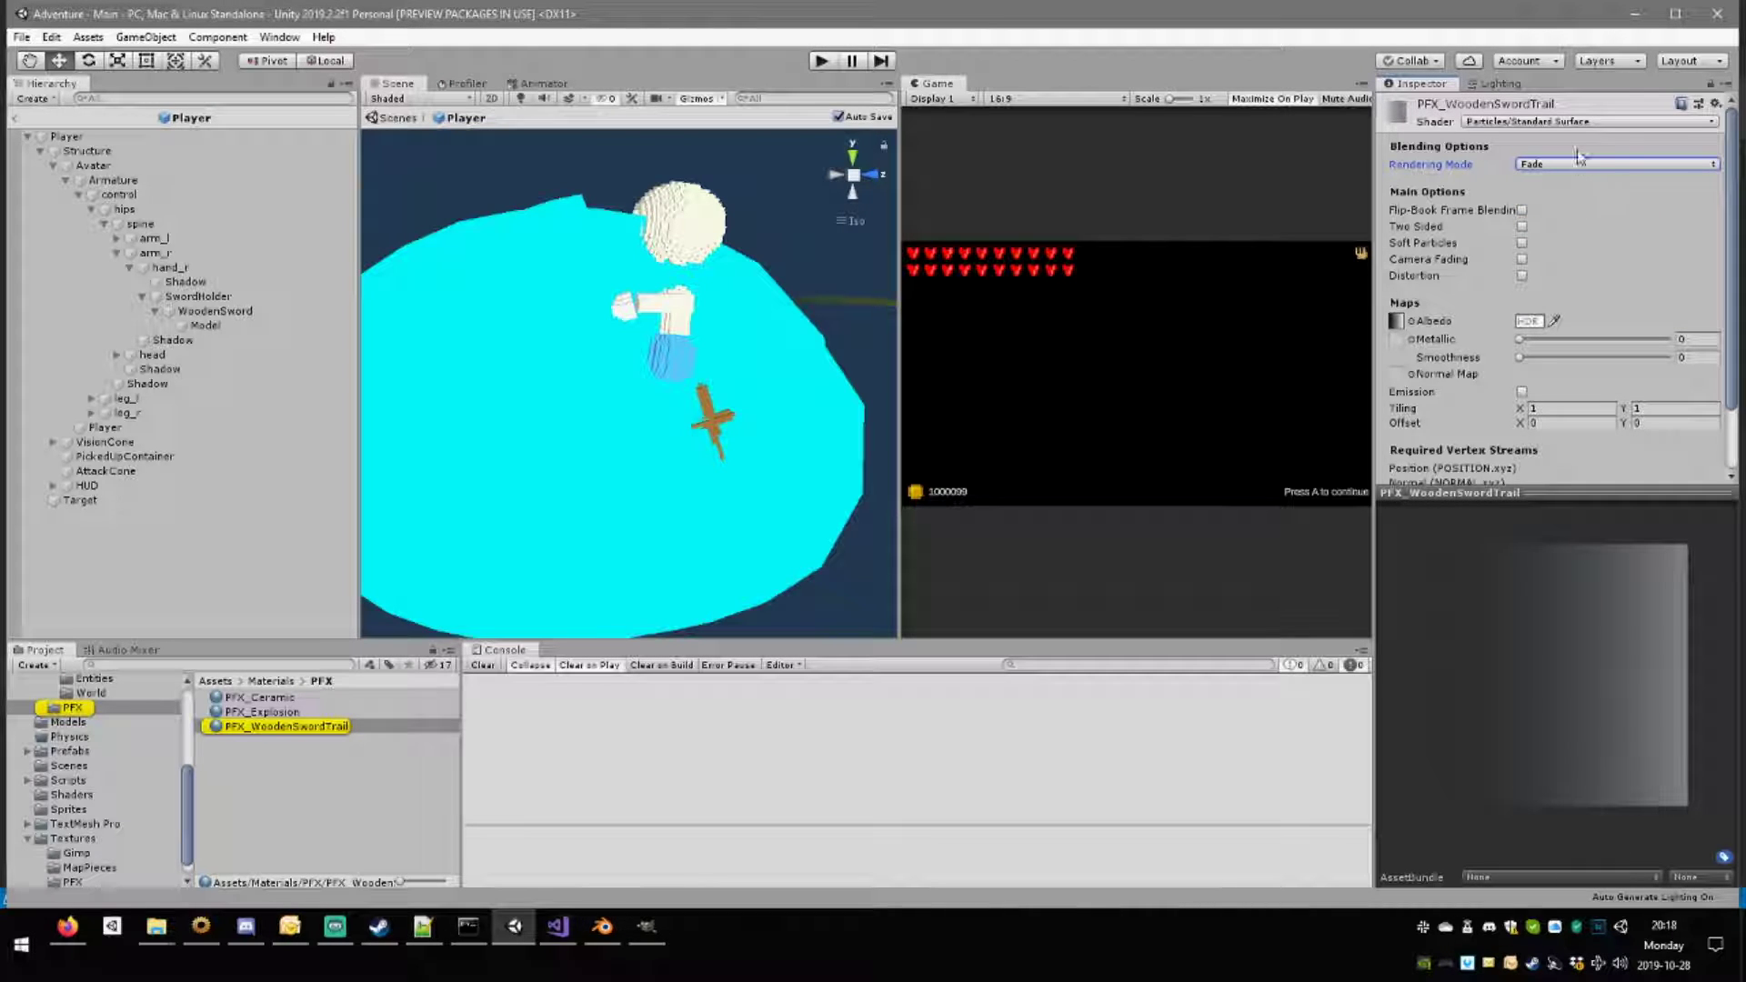
left_click(1575, 168)
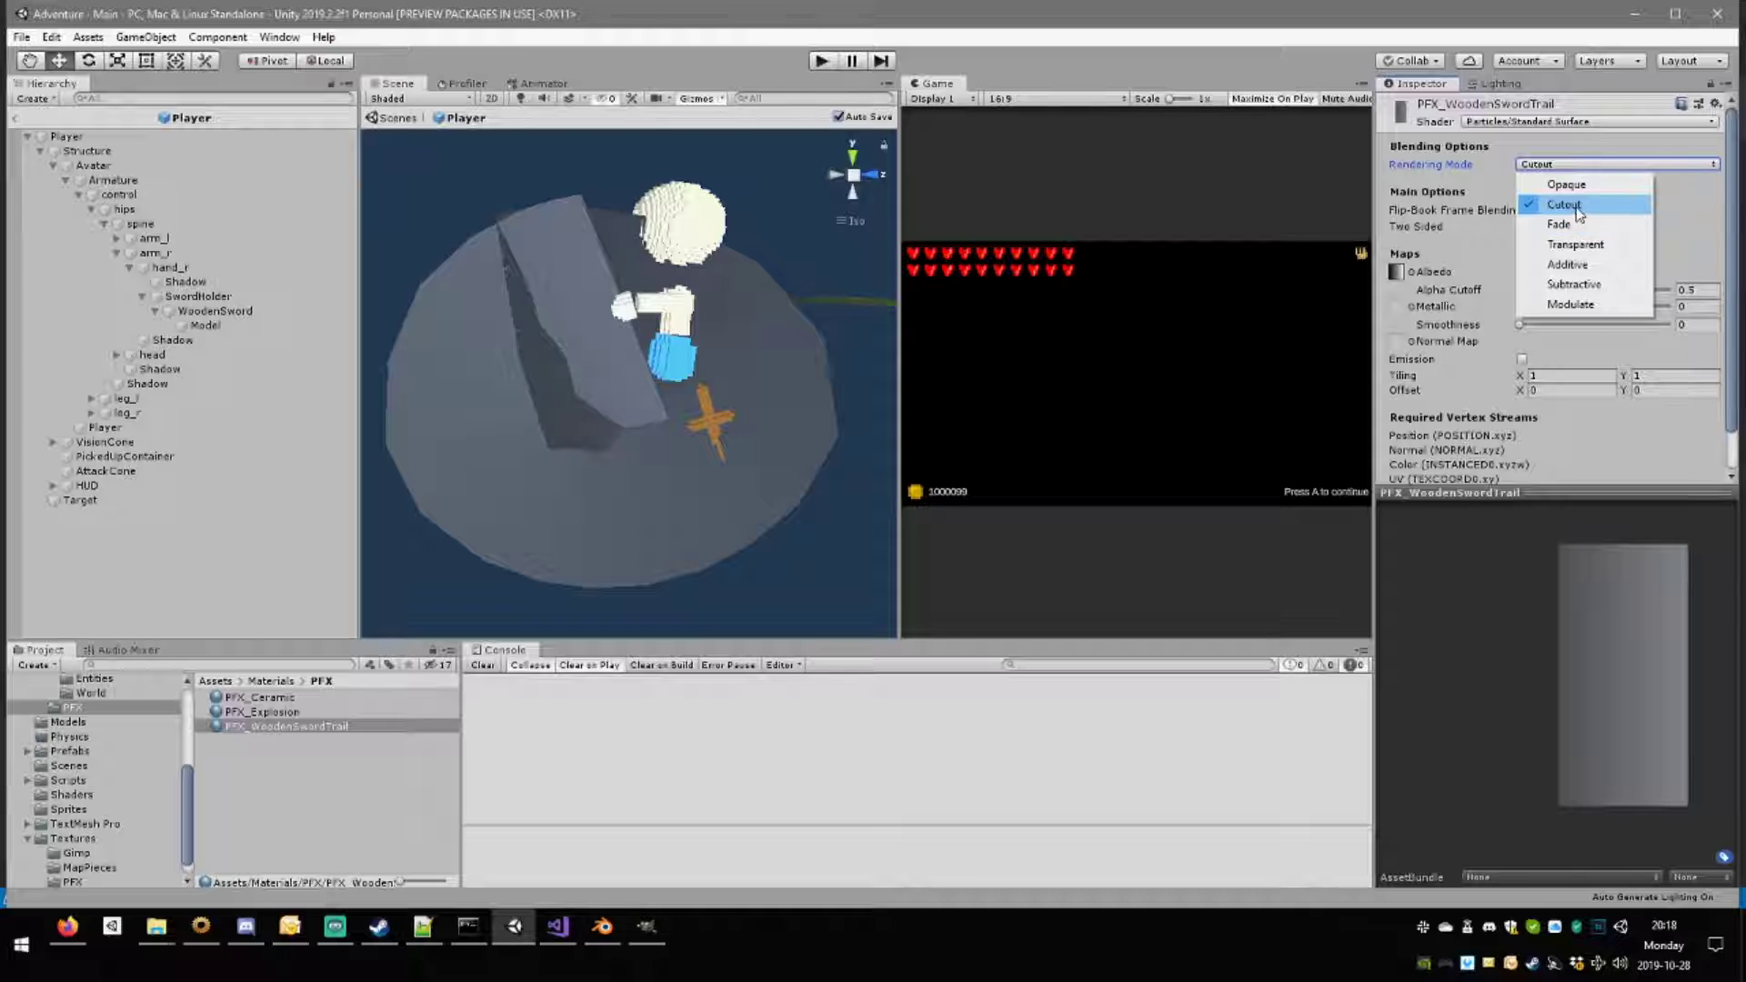
left_click(1573, 208)
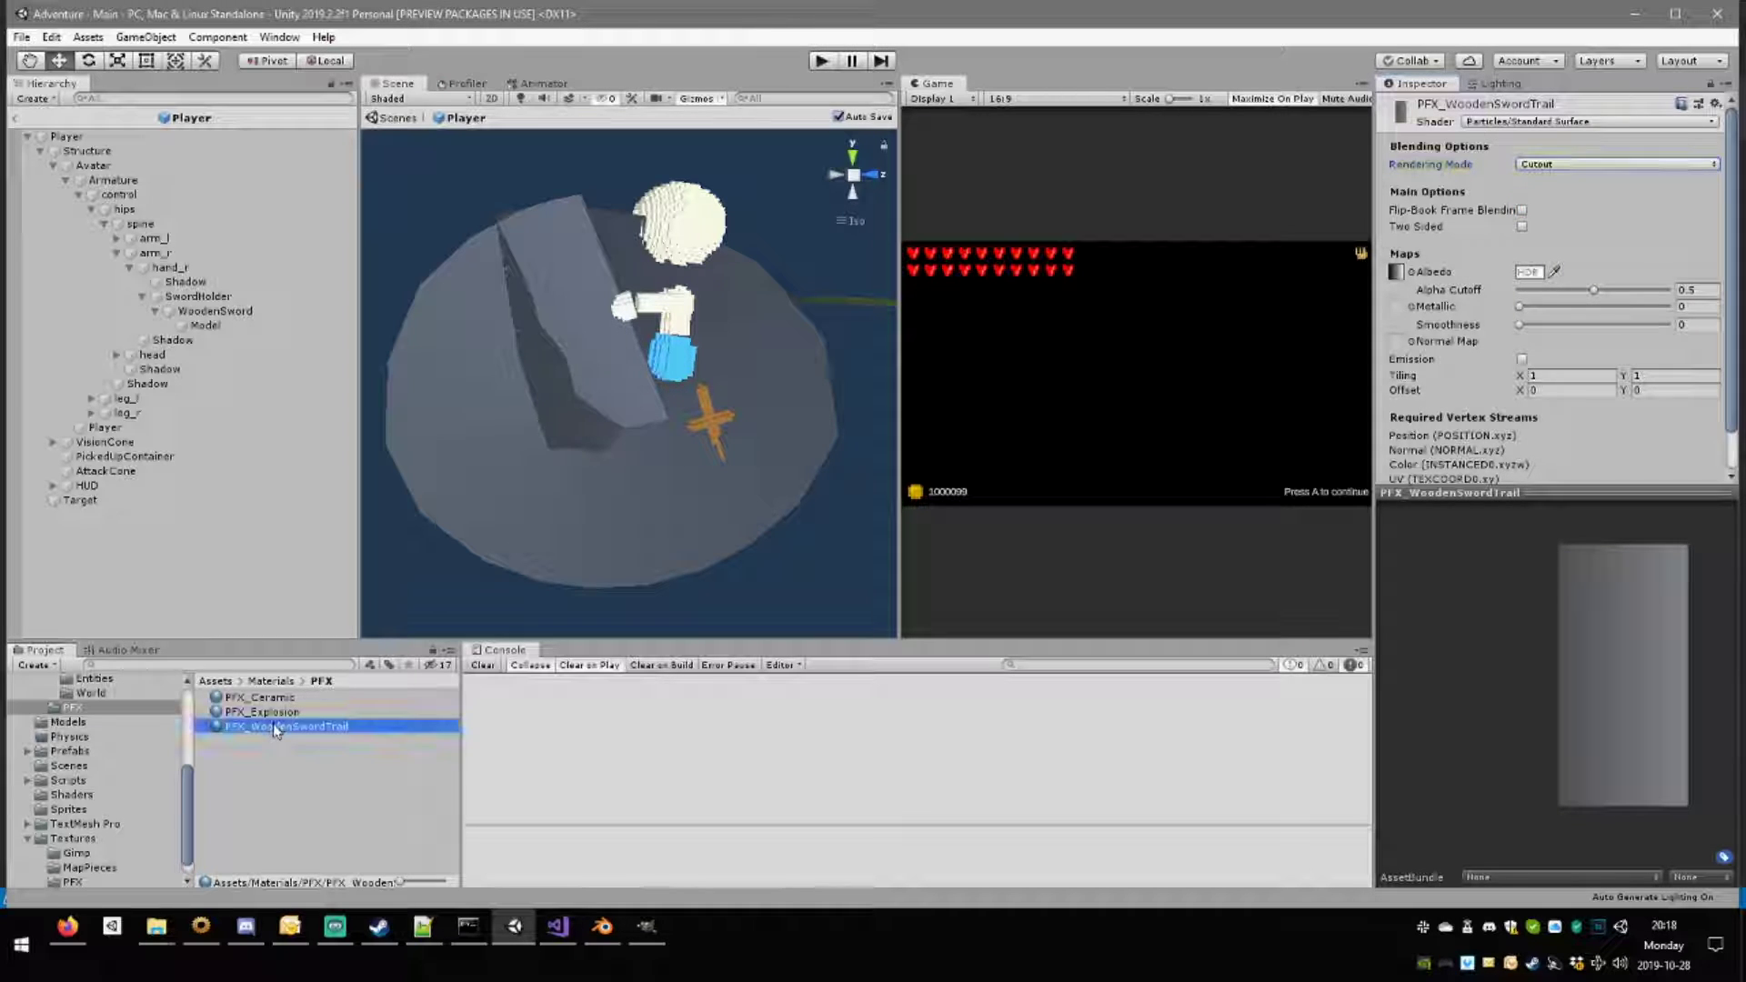
Move the sword's Model around the scene away from the player to test how the trail looks in motion.
left_click(199, 326)
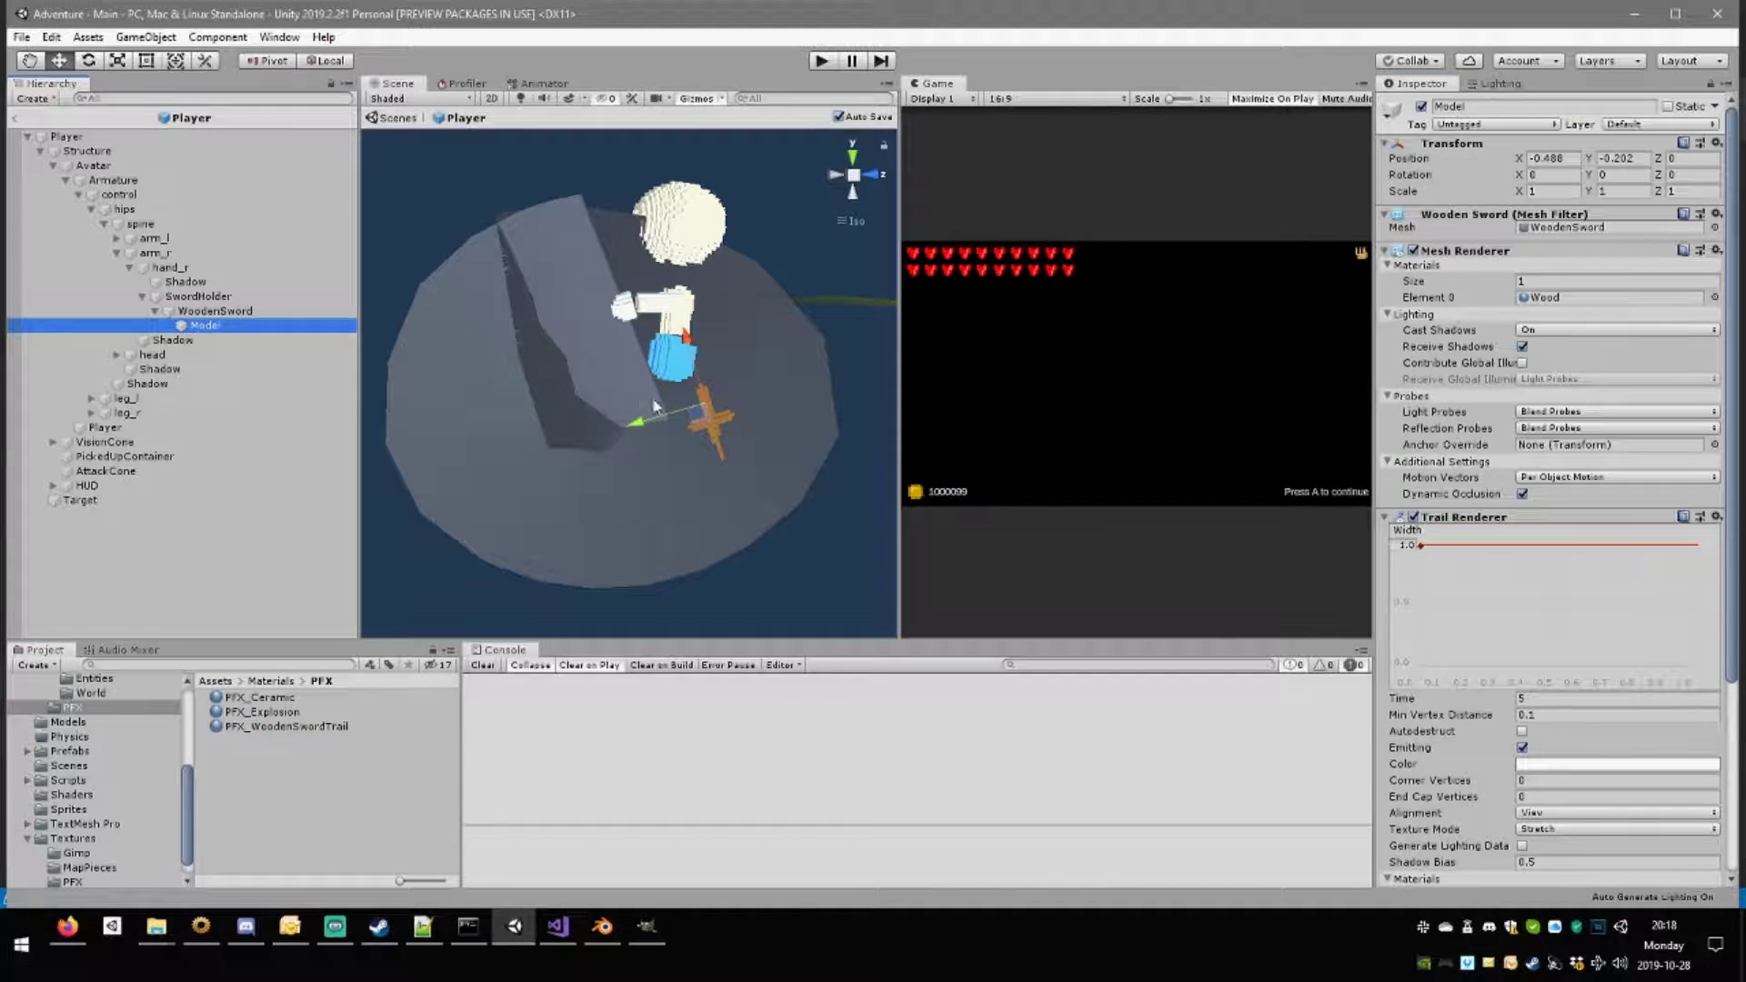
left_click_drag(698, 413, 800, 429)
scroll(673, 475, "down", 8)
scroll(673, 474, "down", 5)
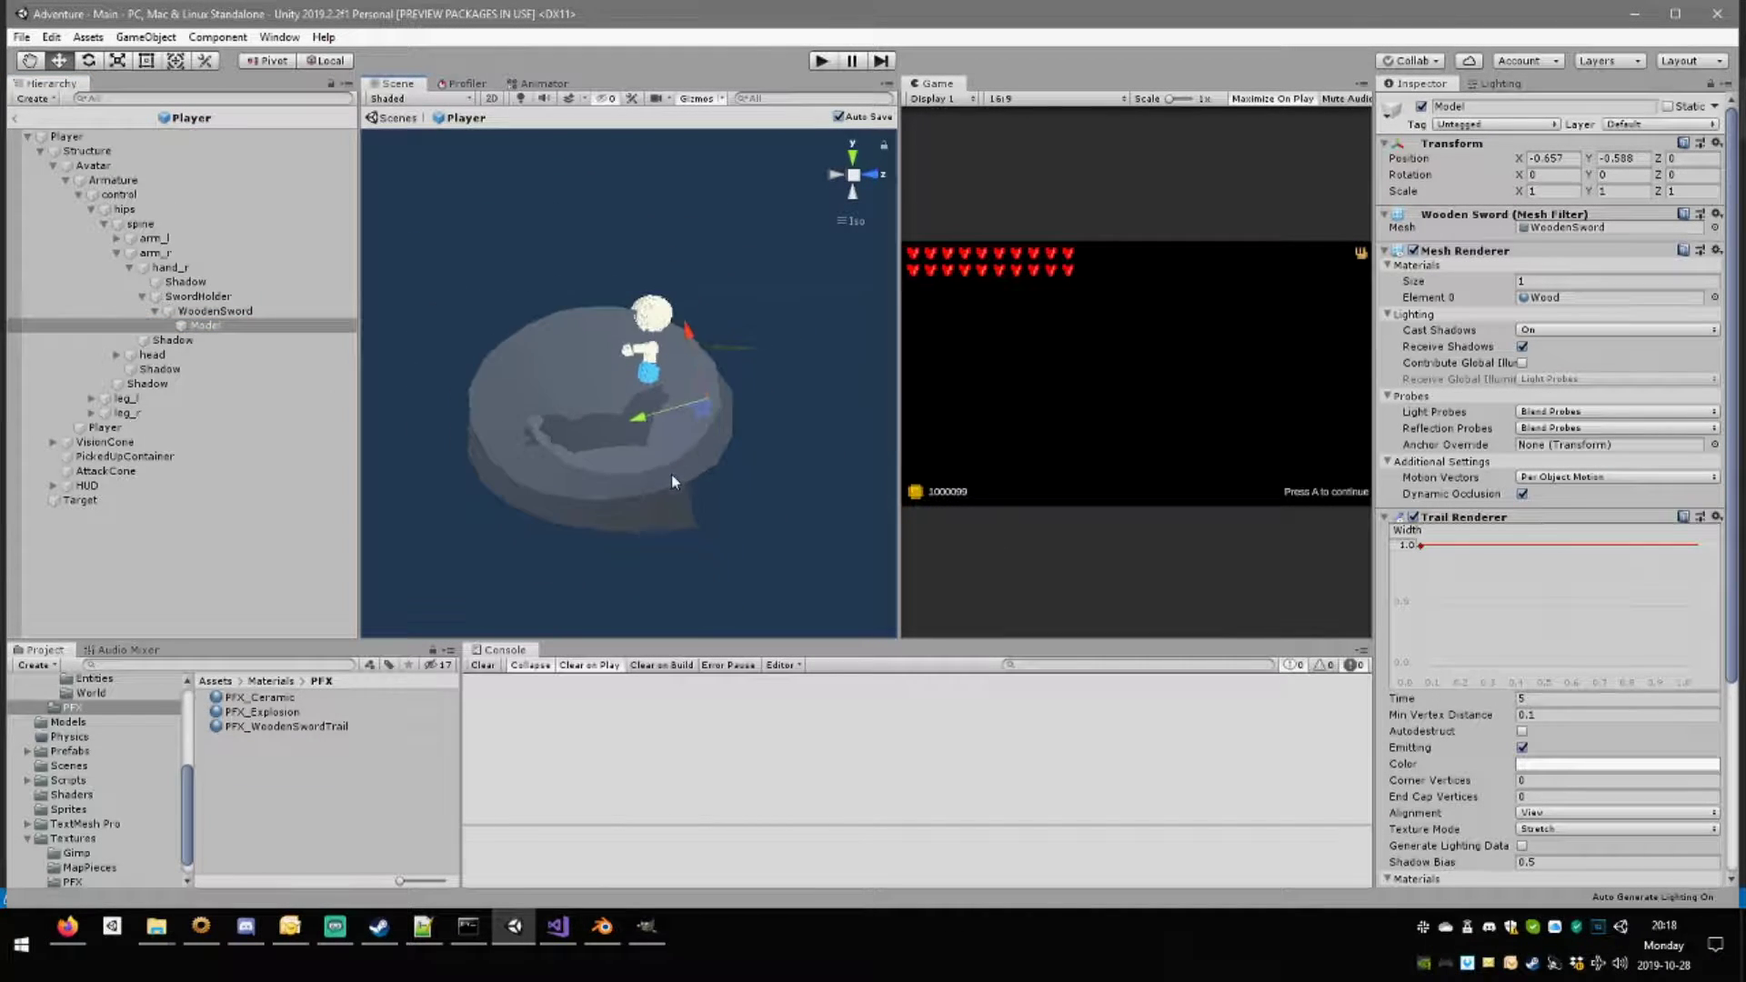
left_click_drag(699, 410, 1153, 536)
scroll(849, 544, "down", 9)
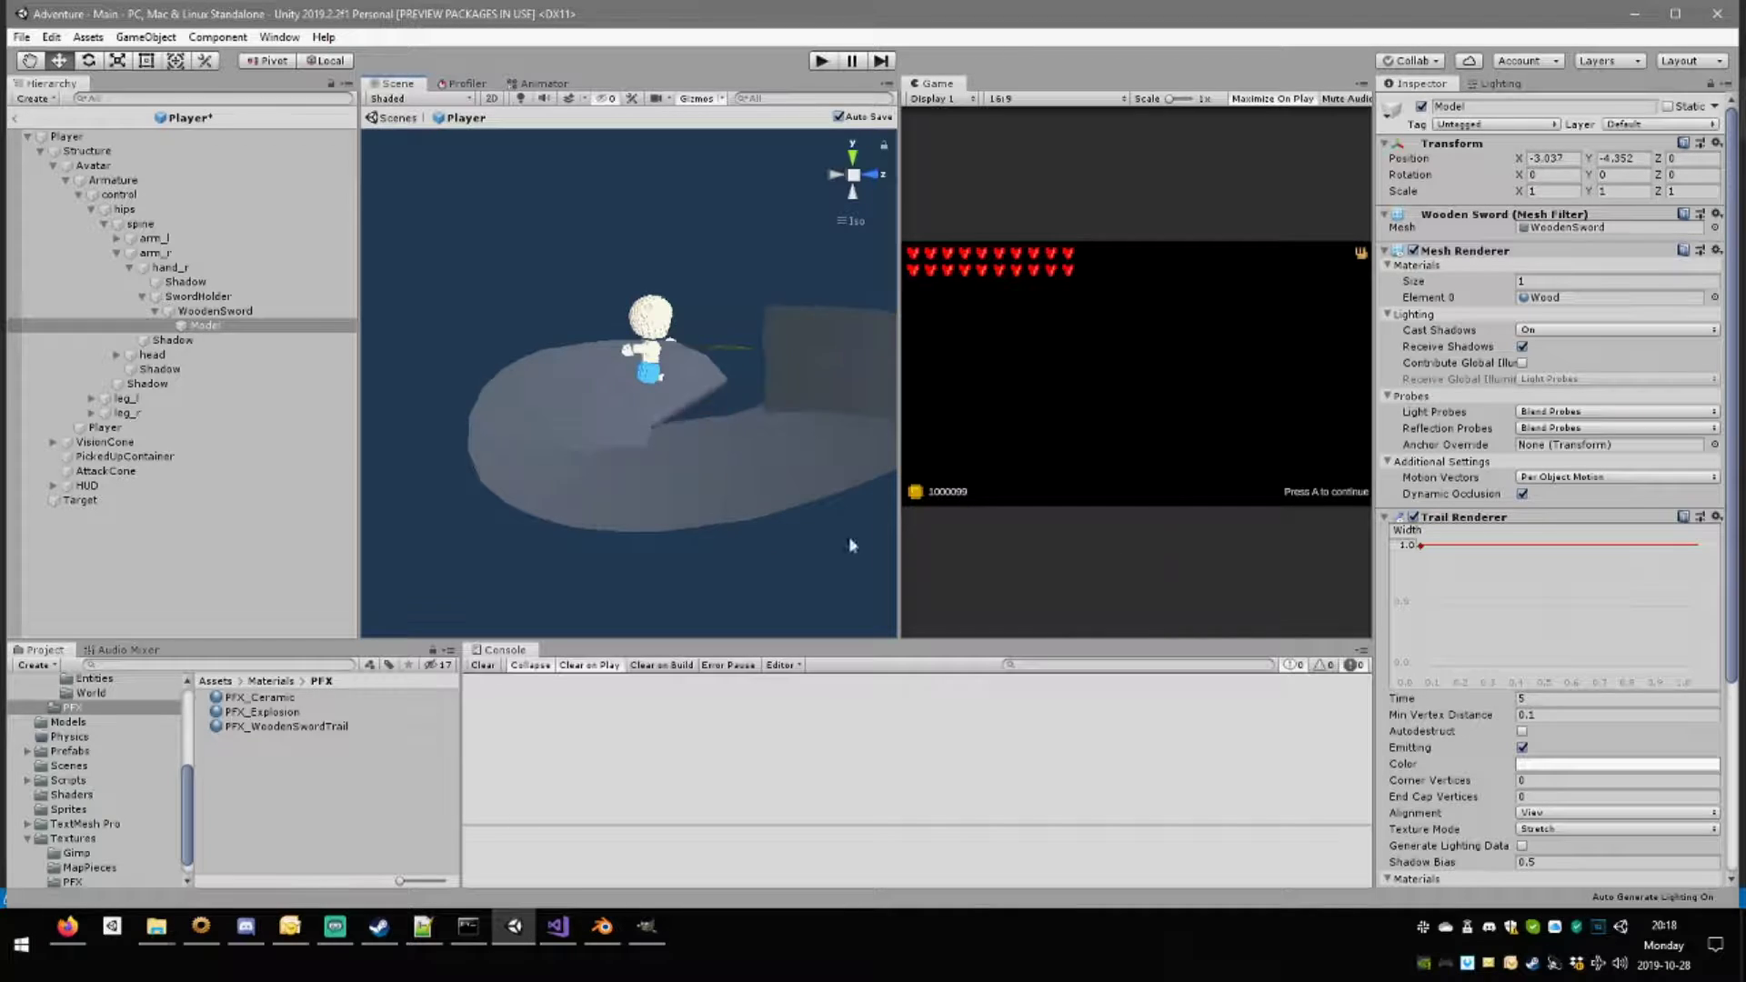
middle_click_drag(766, 451, 565, 439)
mouse_move(758, 474)
left_mouse_down()
mouse_move(823, 428)
mouse_move(685, 476)
mouse_move(491, 428)
mouse_move(346, 517)
mouse_move(624, 585)
mouse_move(721, 436)
mouse_move(468, 390)
mouse_move(611, 435)
mouse_move(584, 498)
mouse_move(615, 548)
mouse_move(692, 552)
mouse_move(671, 522)
mouse_move(451, 403)
mouse_move(553, 451)
mouse_move(539, 455)
left_mouse_up()
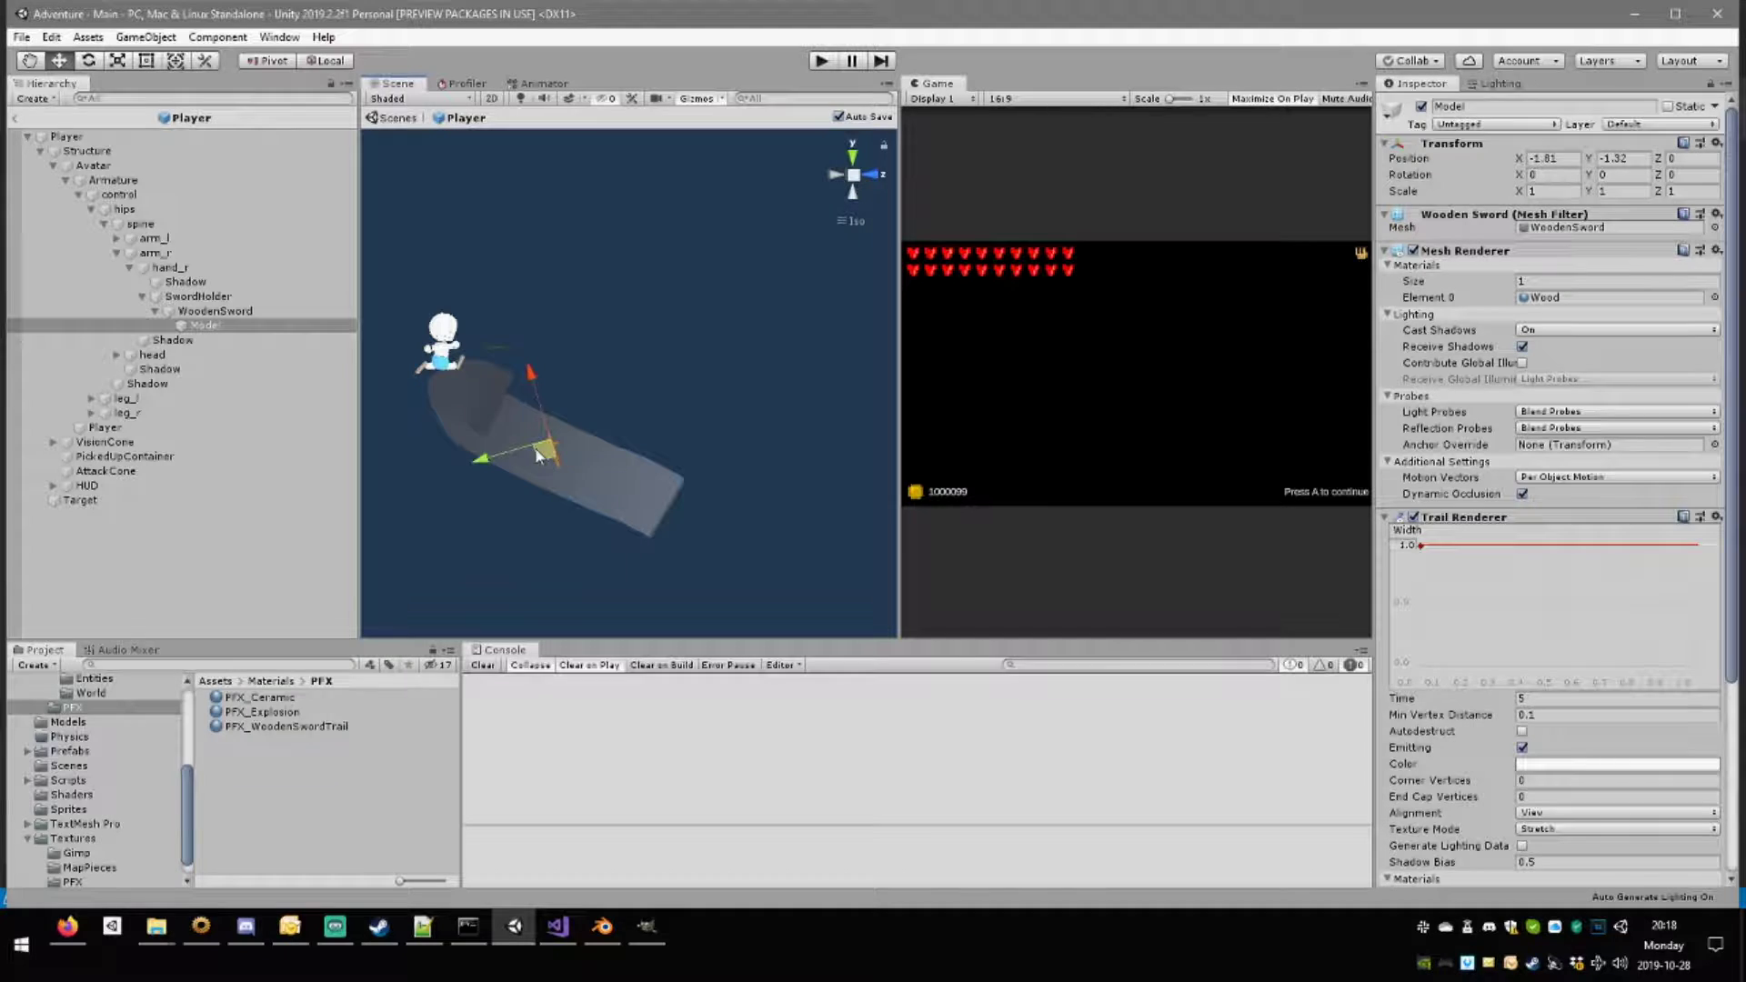
Undo the sword moves, the rendering mode changes and the trail material assignment, back to the Model's original position.
key("ctrl+z")
key("ctrl+z")
key("ctrl+z")
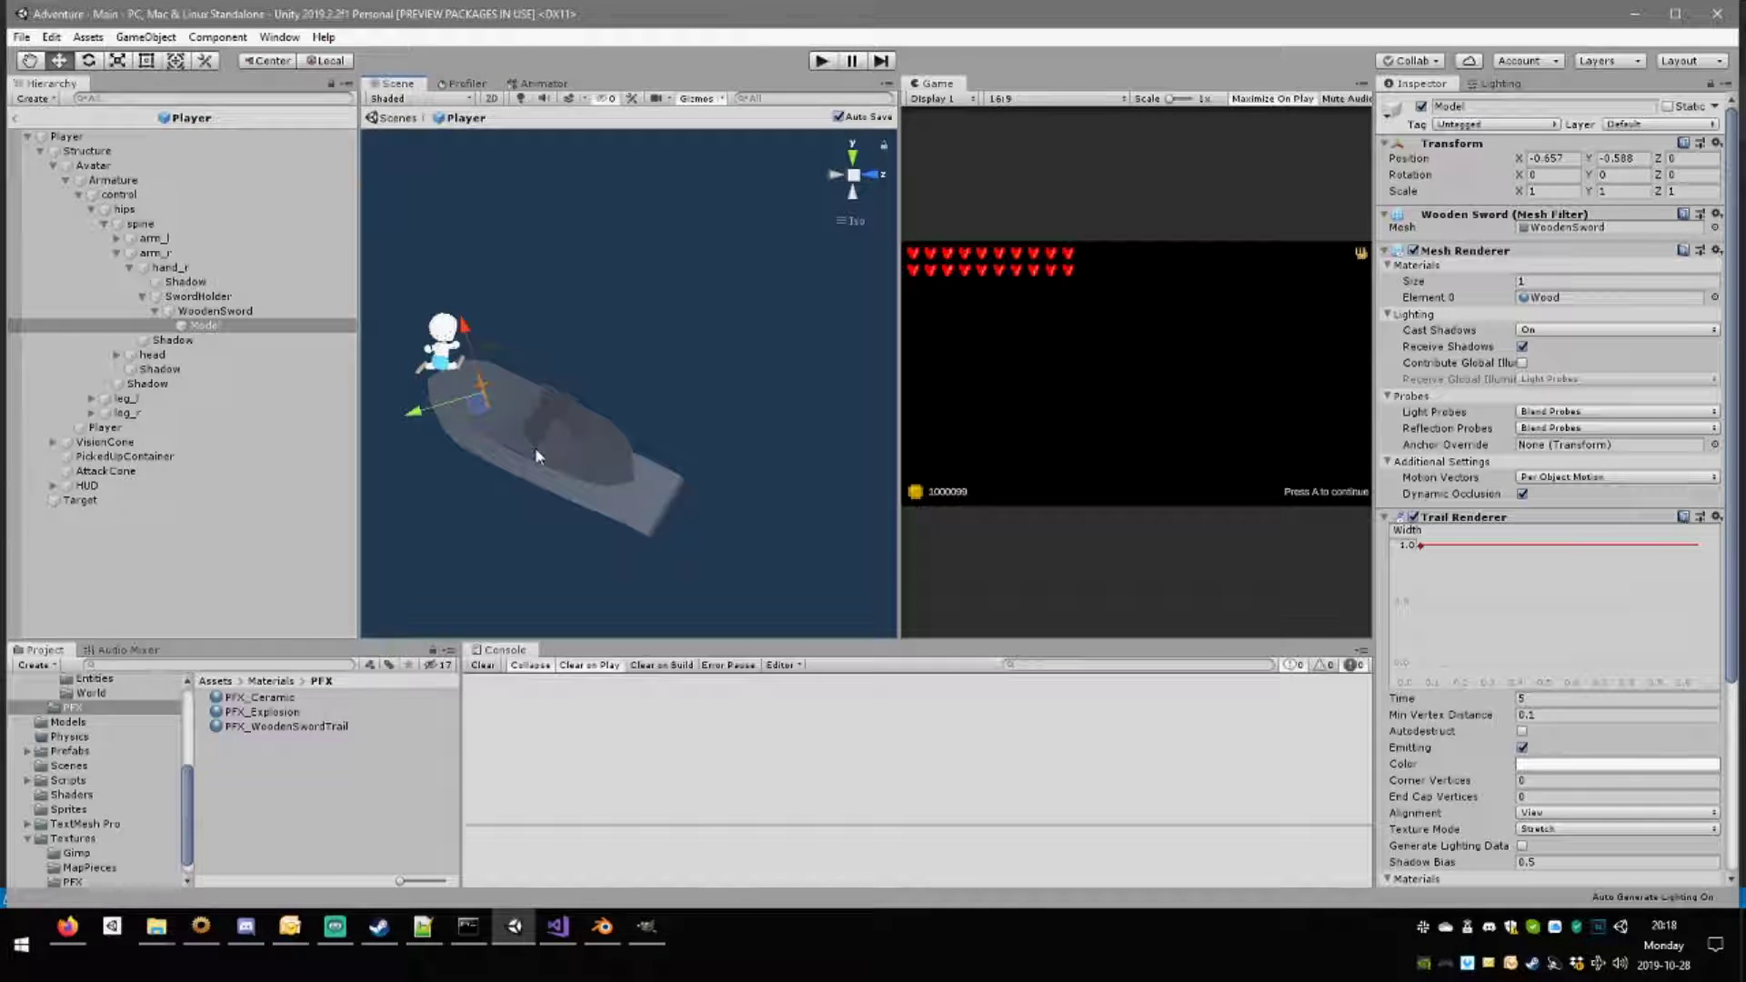
key("ctrl+z")
key("z")
key("ctrl+z")
key("ctrl+z")
key("ctrl+z")
key("ctrl+z")
key("ctrl+z")
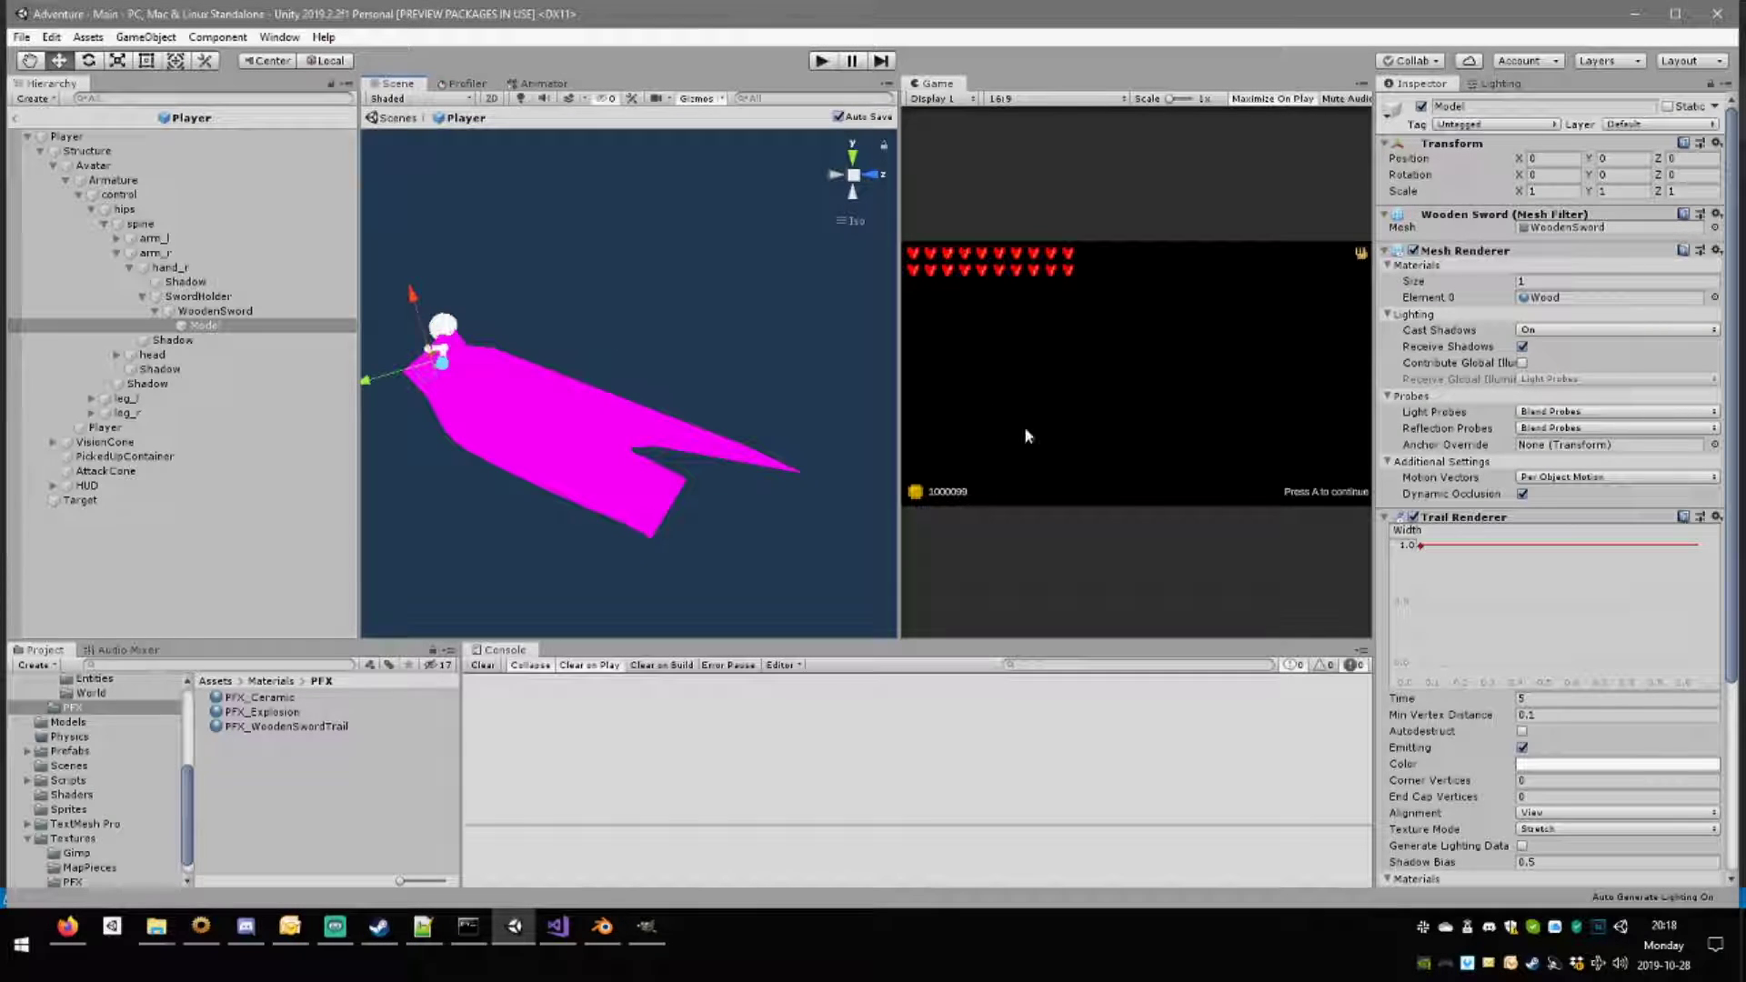
Assign the PFX_WoodenSwordTrail material again to the Trail Renderer of the sword's Model.
scroll(1585, 825, "down", 5)
left_click(1714, 653)
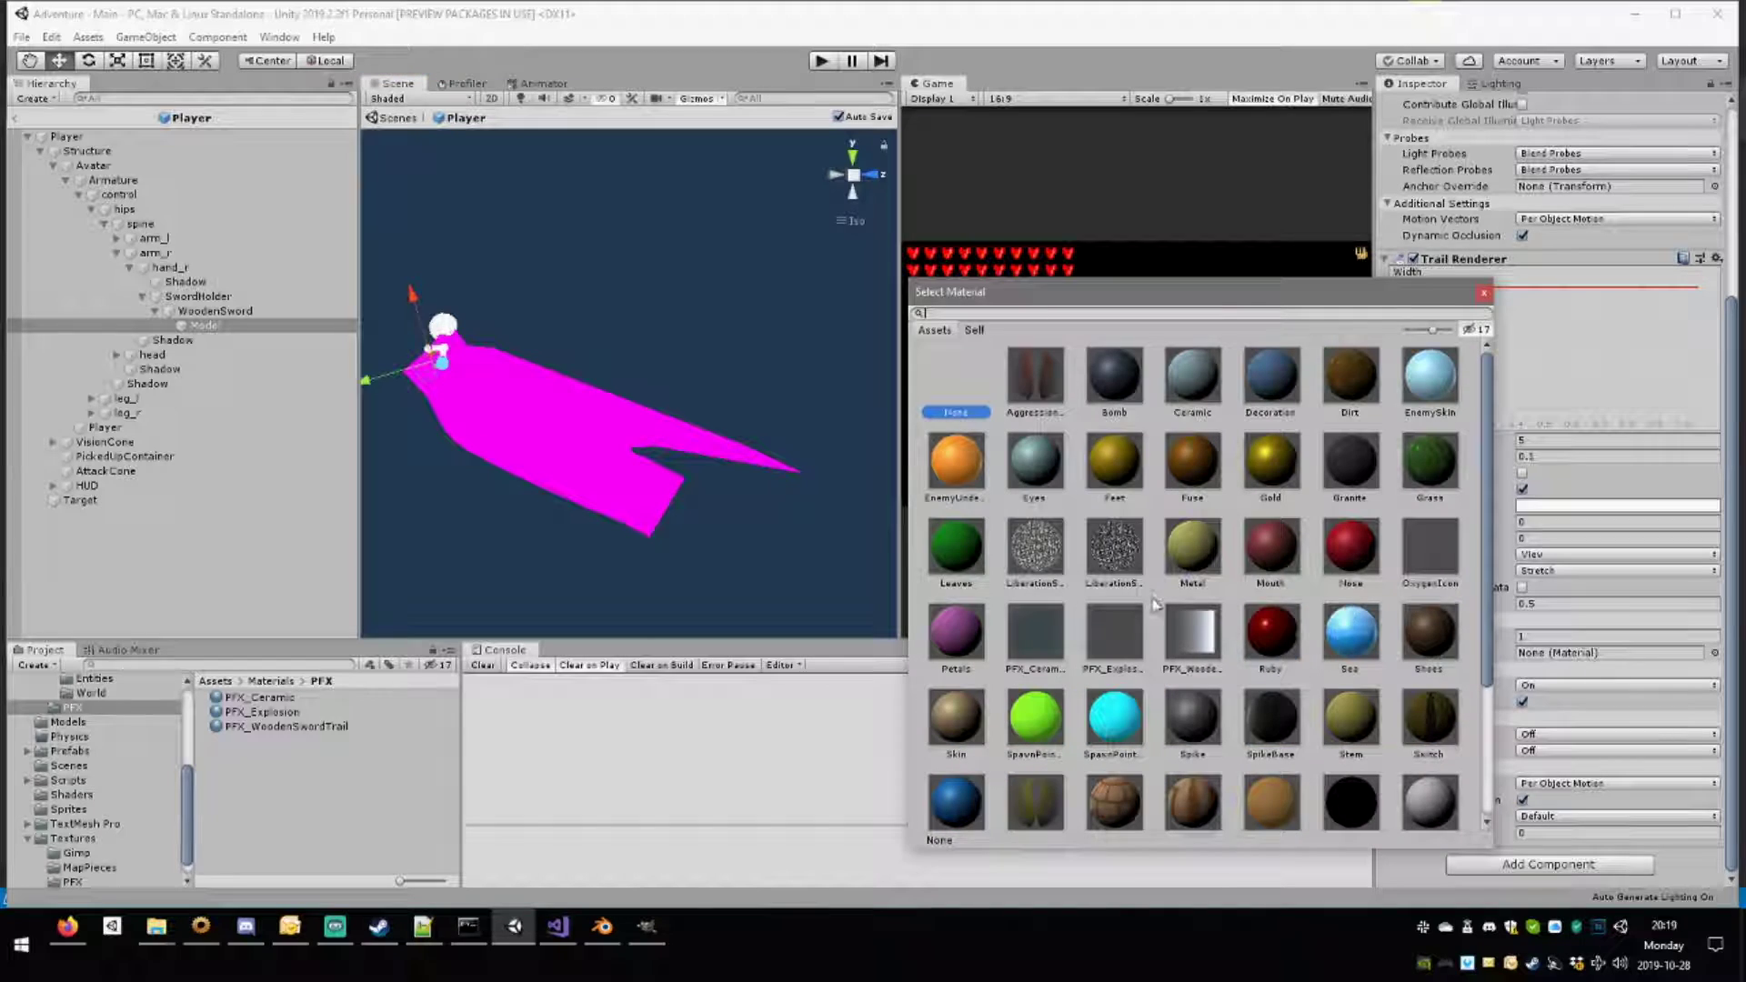
double_click(1193, 639)
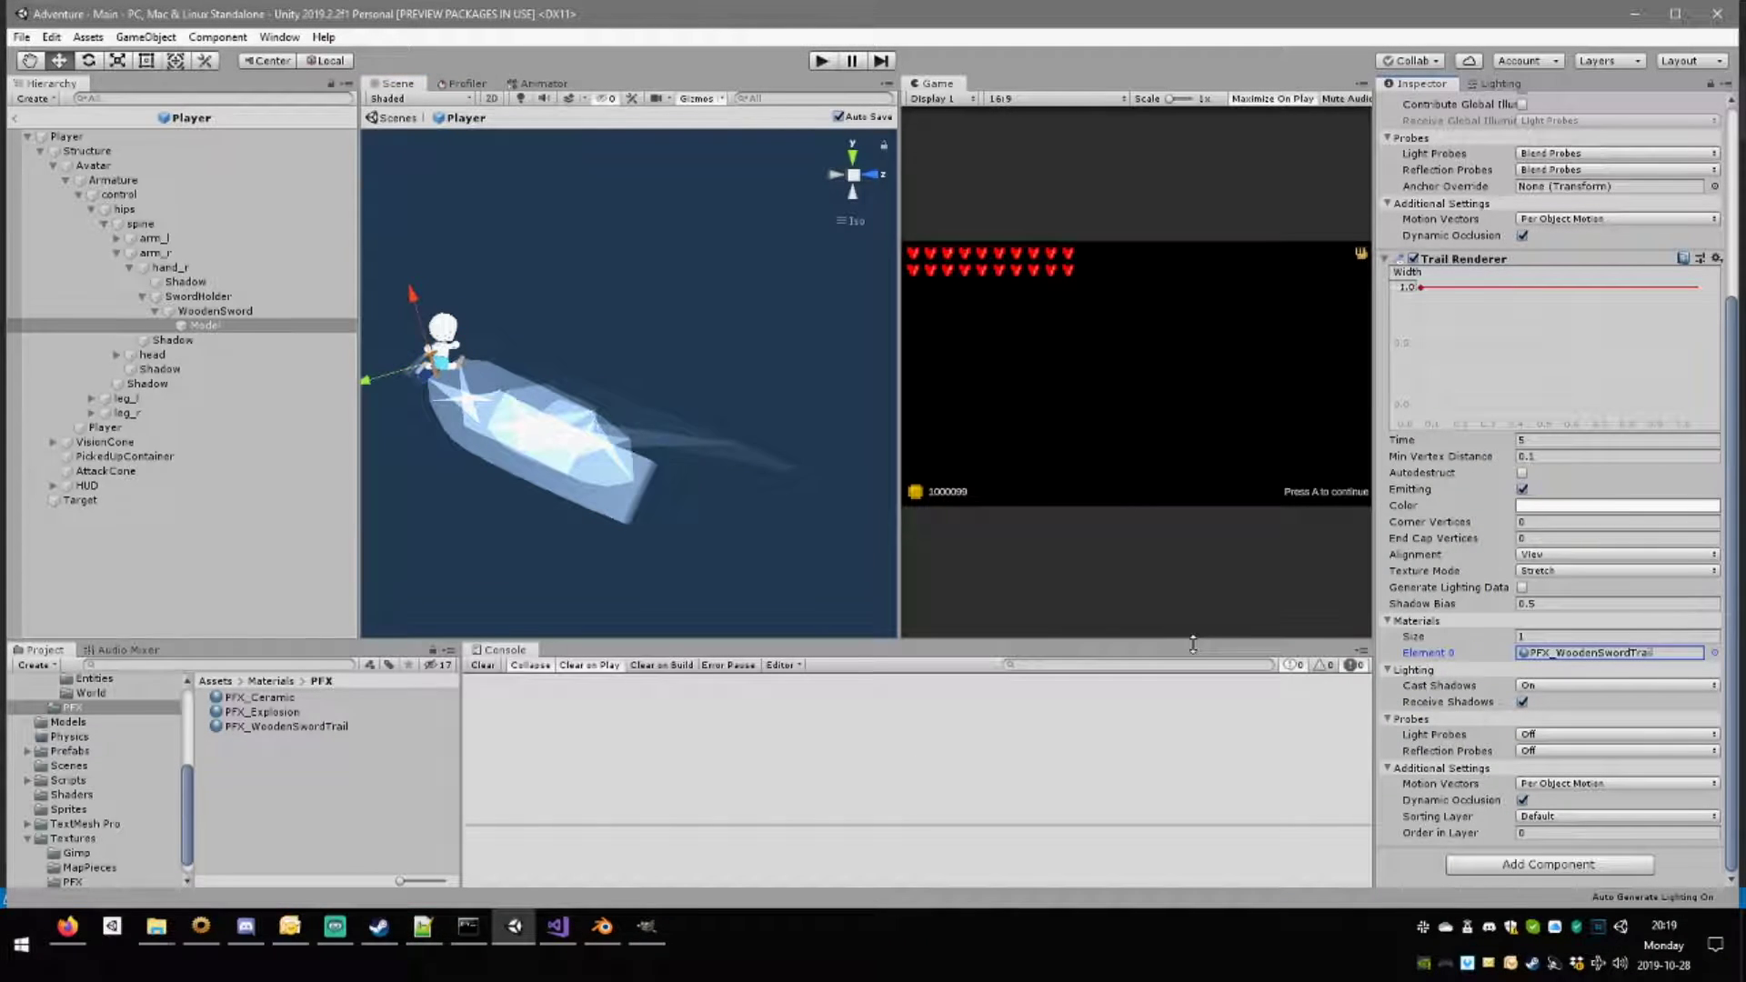
Try the Standard shader with Fade rendering mode on the PFX_WoodenSwordTrail material.
double_click(1594, 653)
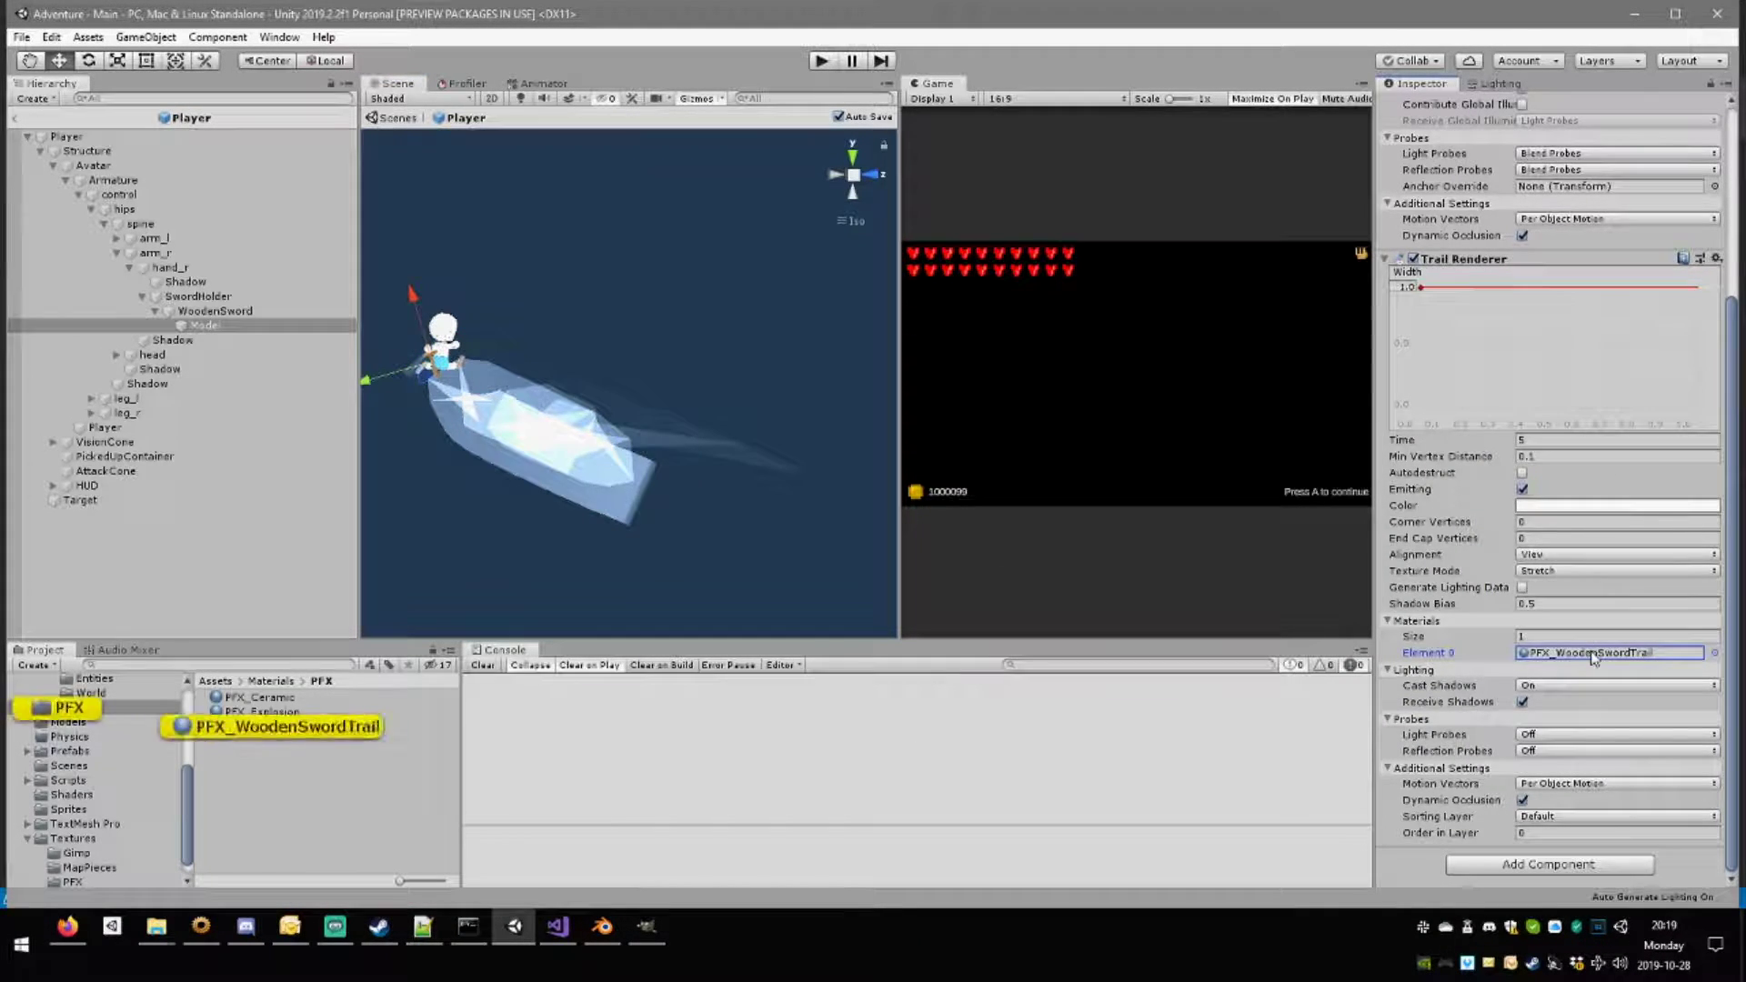
left_click(1557, 165)
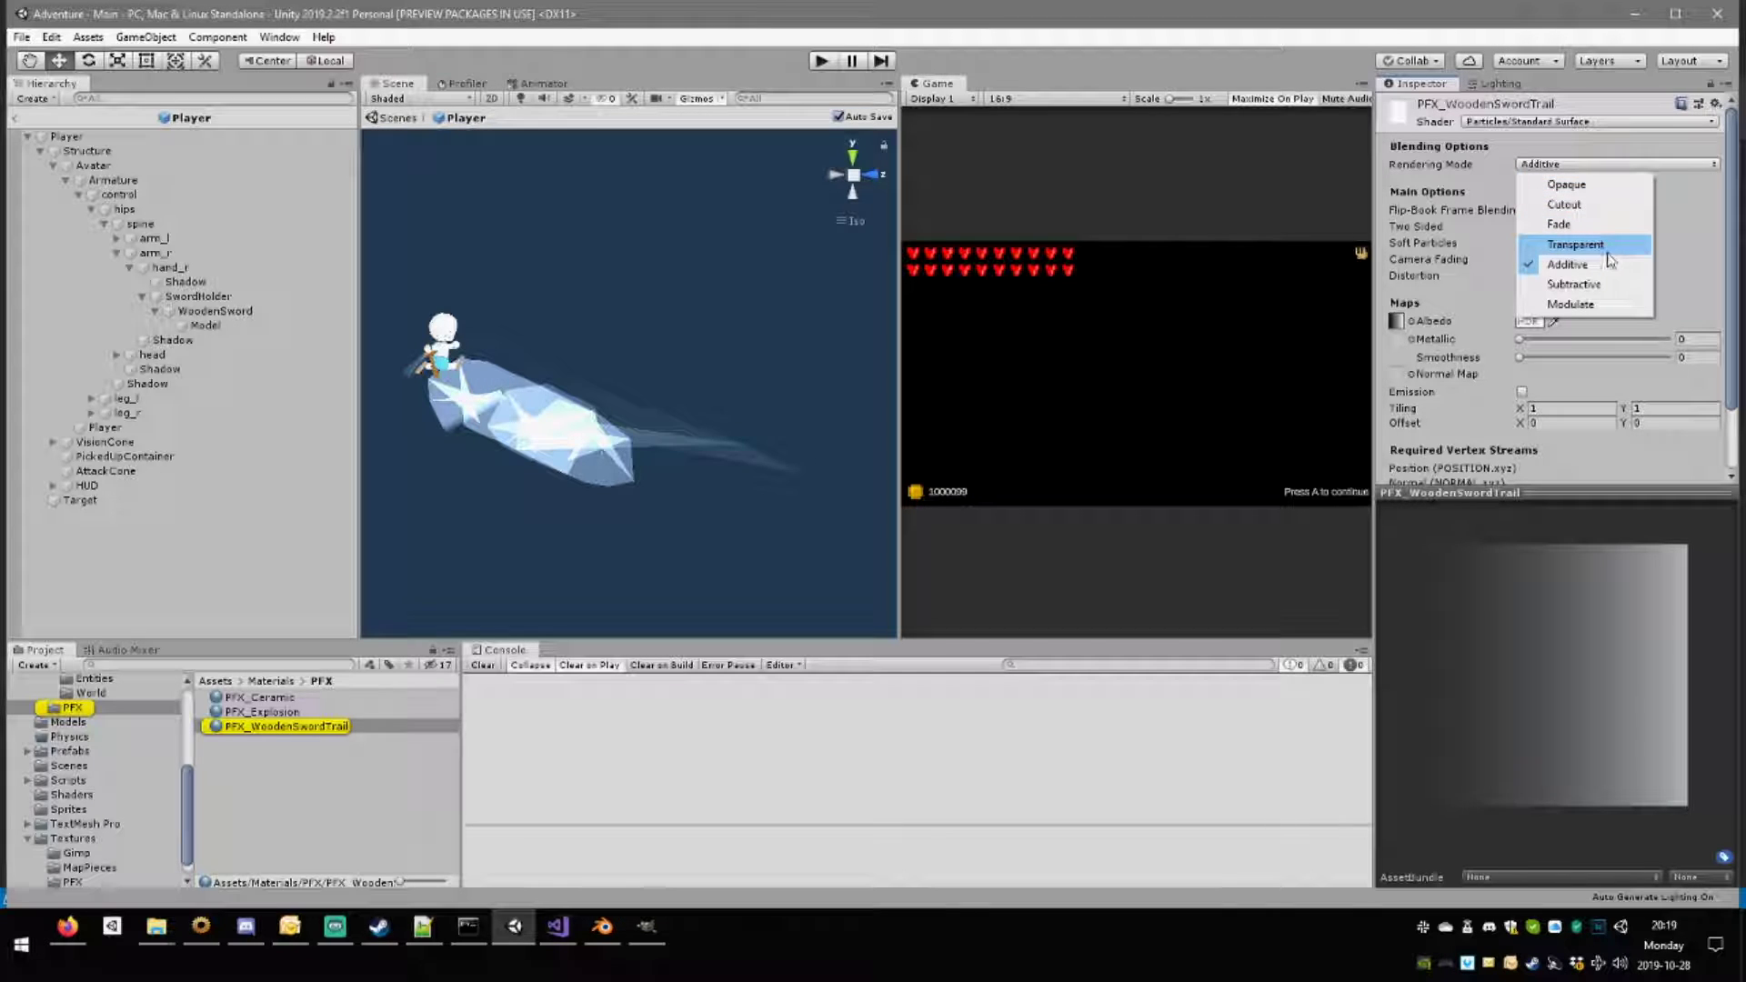
left_click(1626, 170)
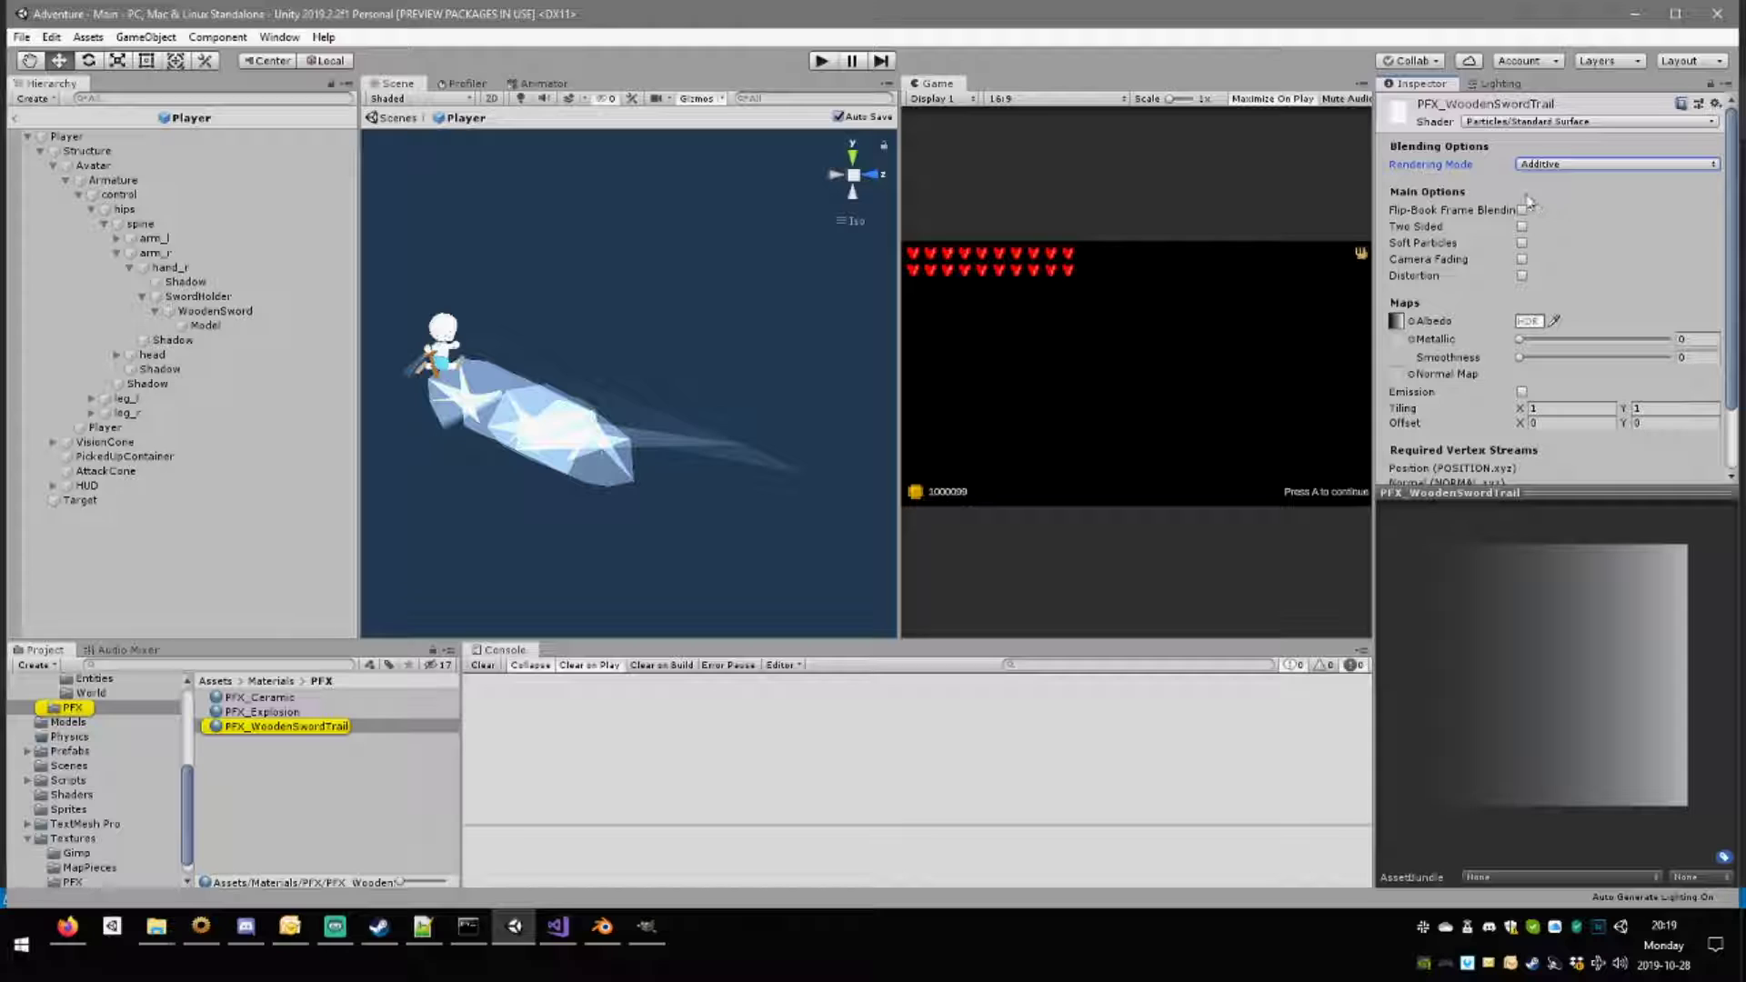
left_click(1583, 123)
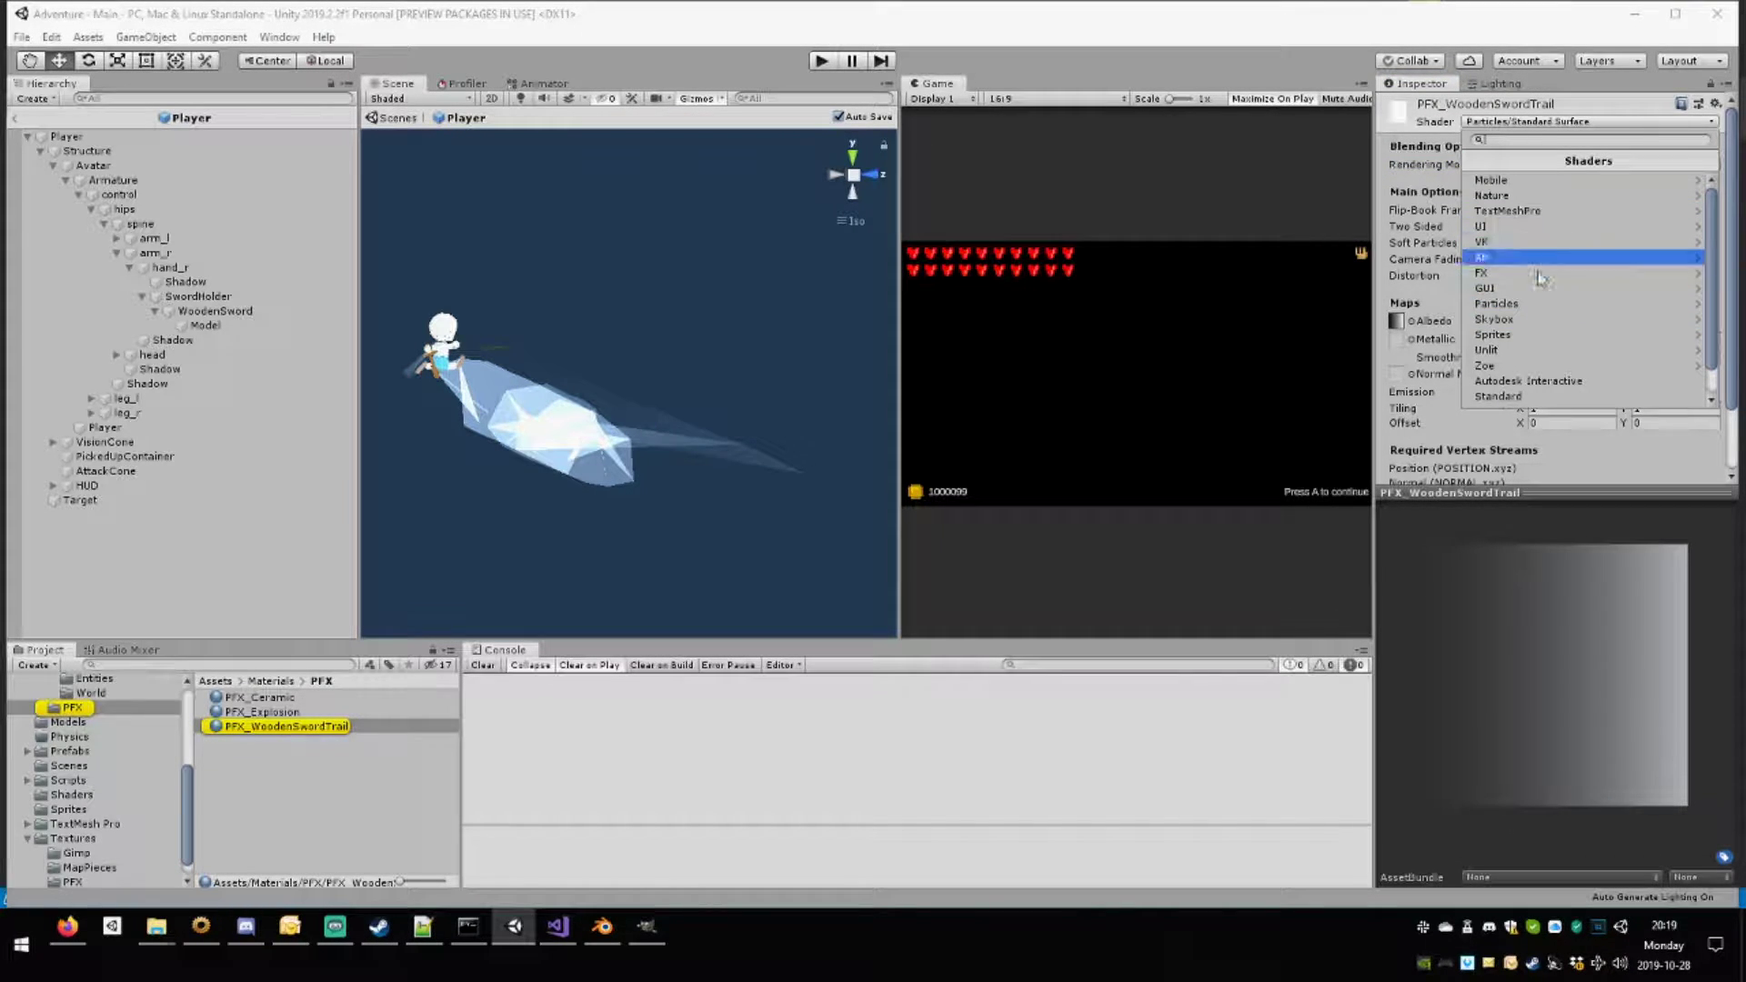
left_click(1542, 397)
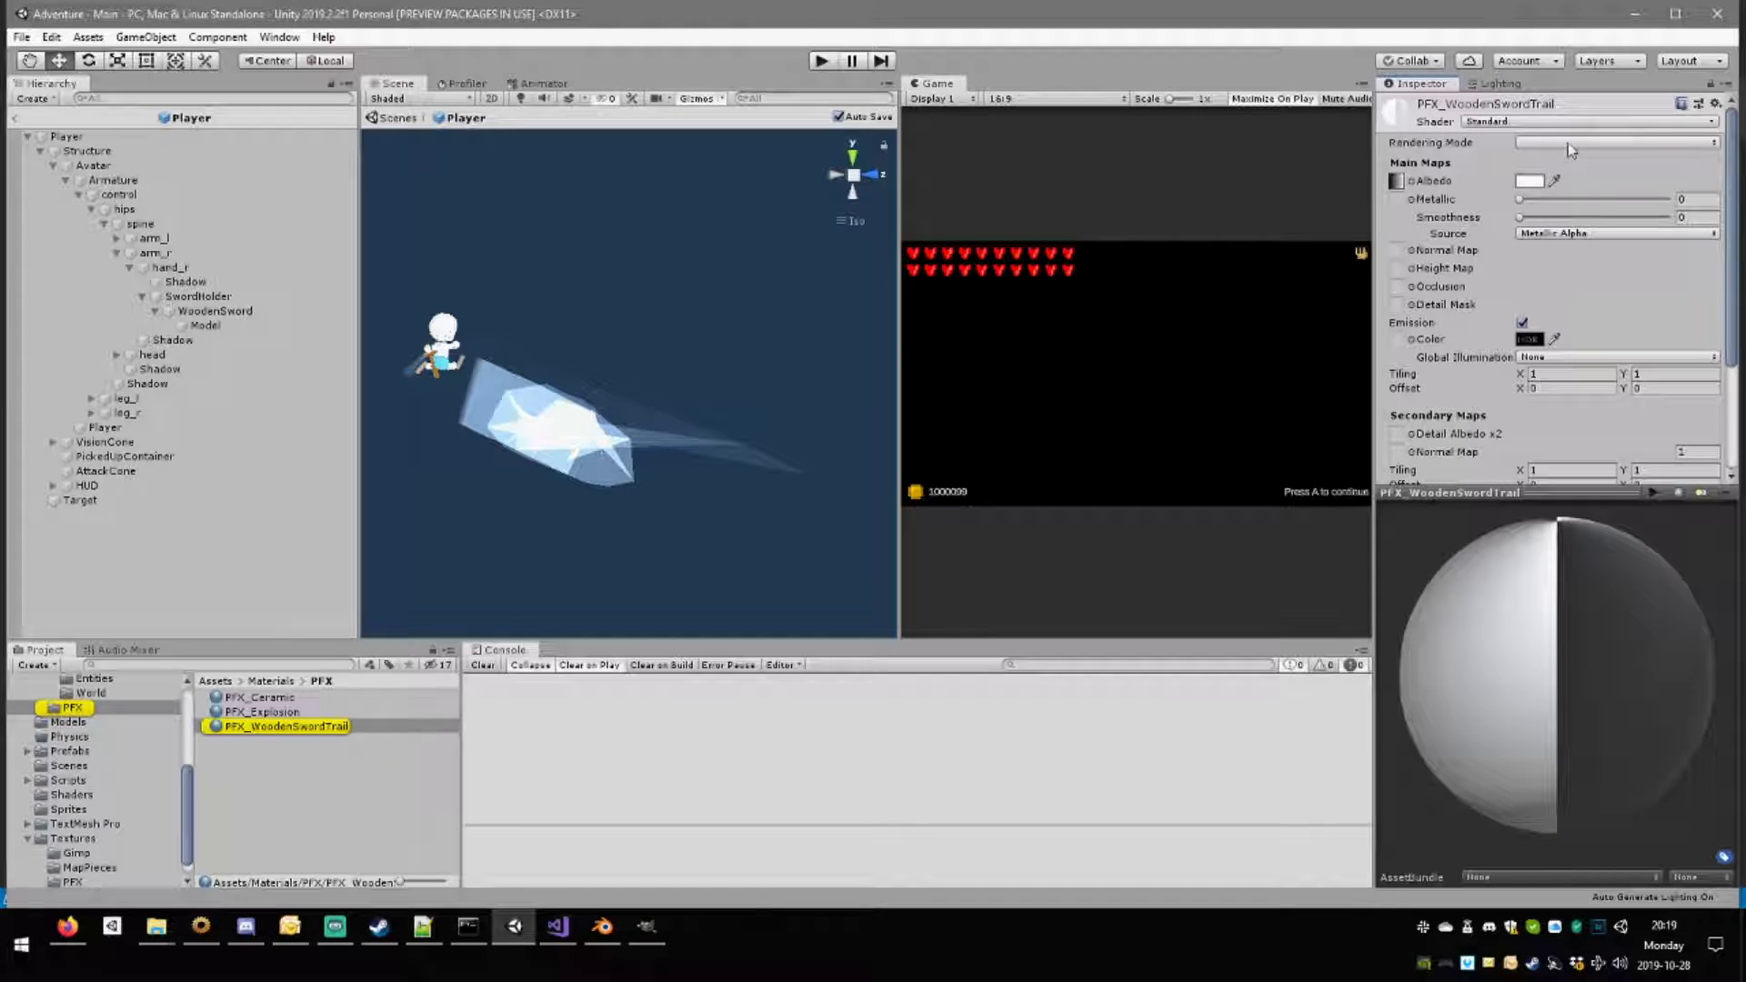
left_click(1571, 143)
left_click(1578, 203)
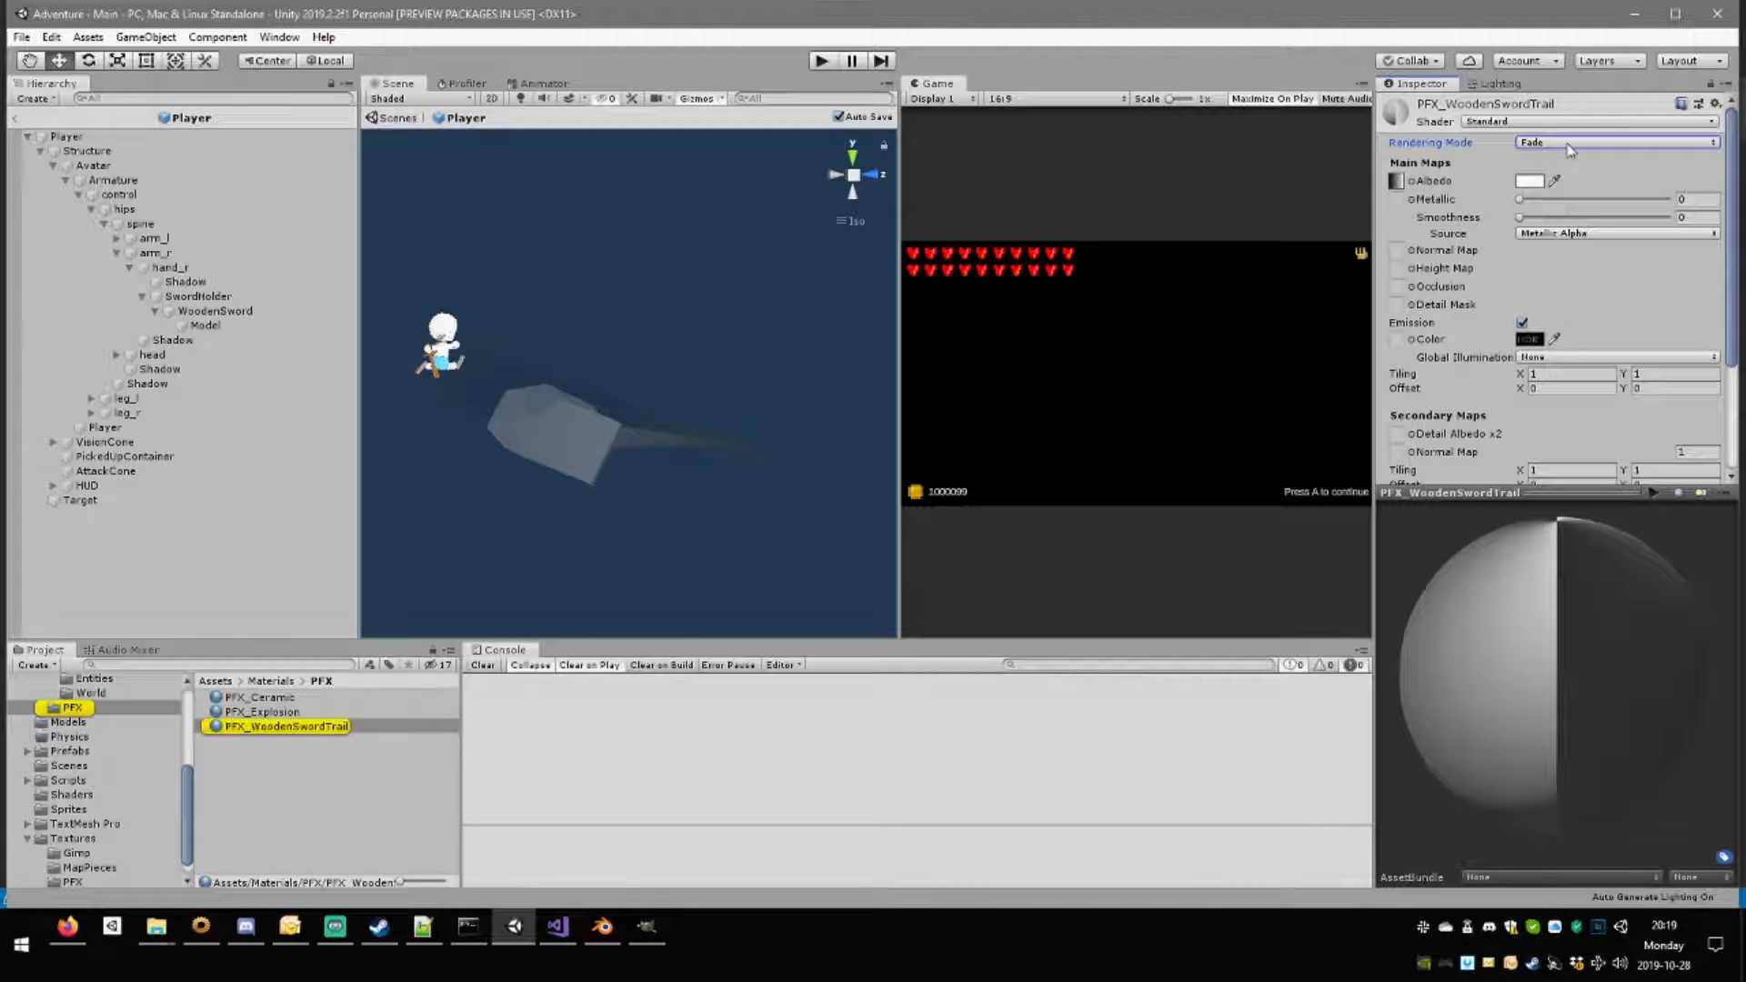
left_click(1571, 145)
Switch the PFX_WoodenSwordTrail material back to the Particles/Standard Surface shader and set its rendering mode to Additive.
left_click(1578, 122)
scroll(1582, 352, "down", 2)
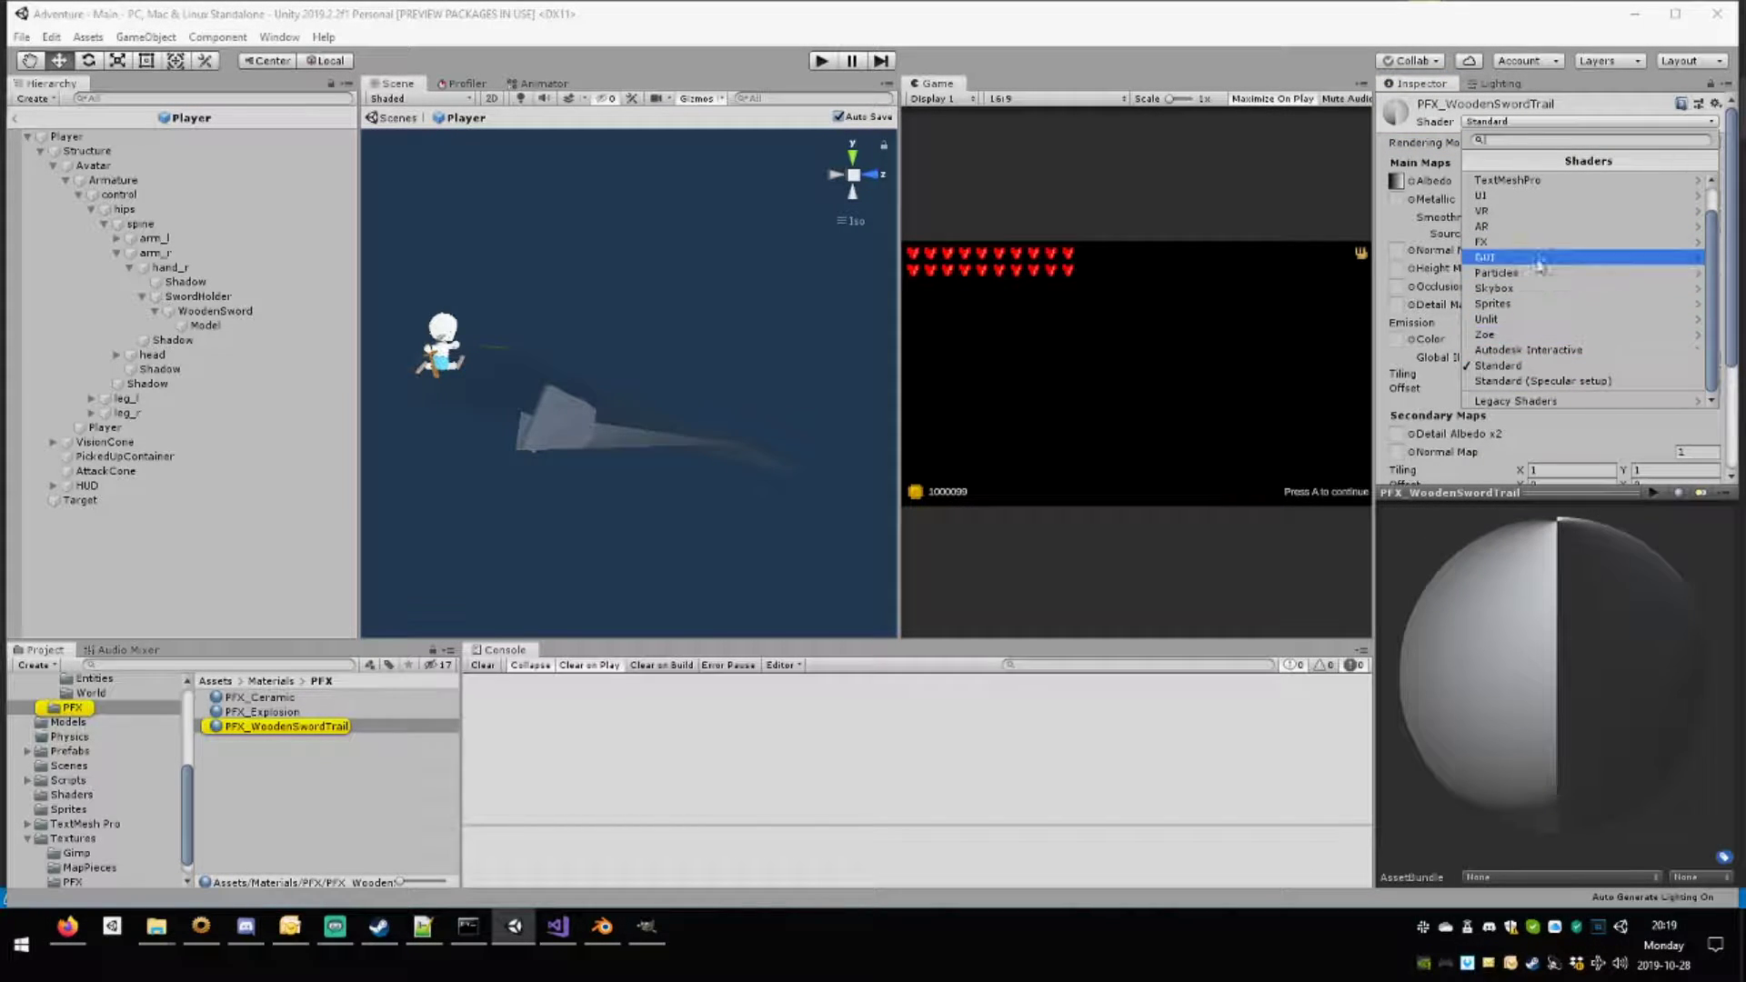
left_click(1580, 242)
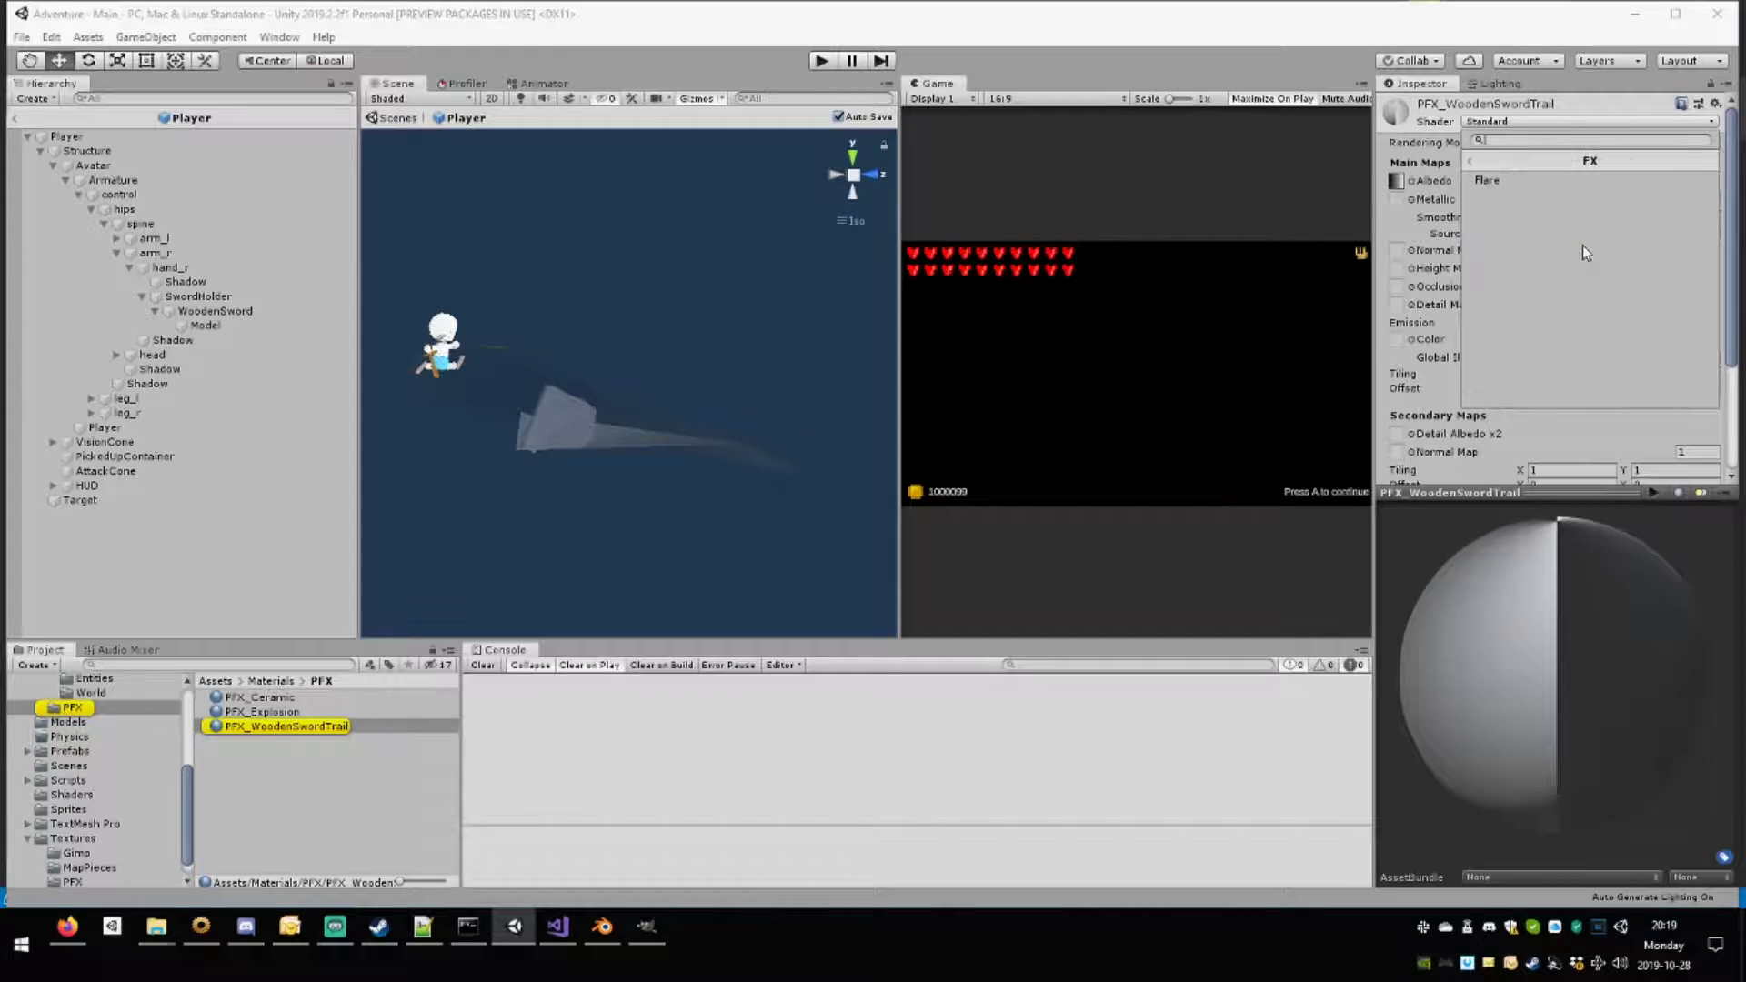
left_click(1481, 164)
left_click(1521, 341)
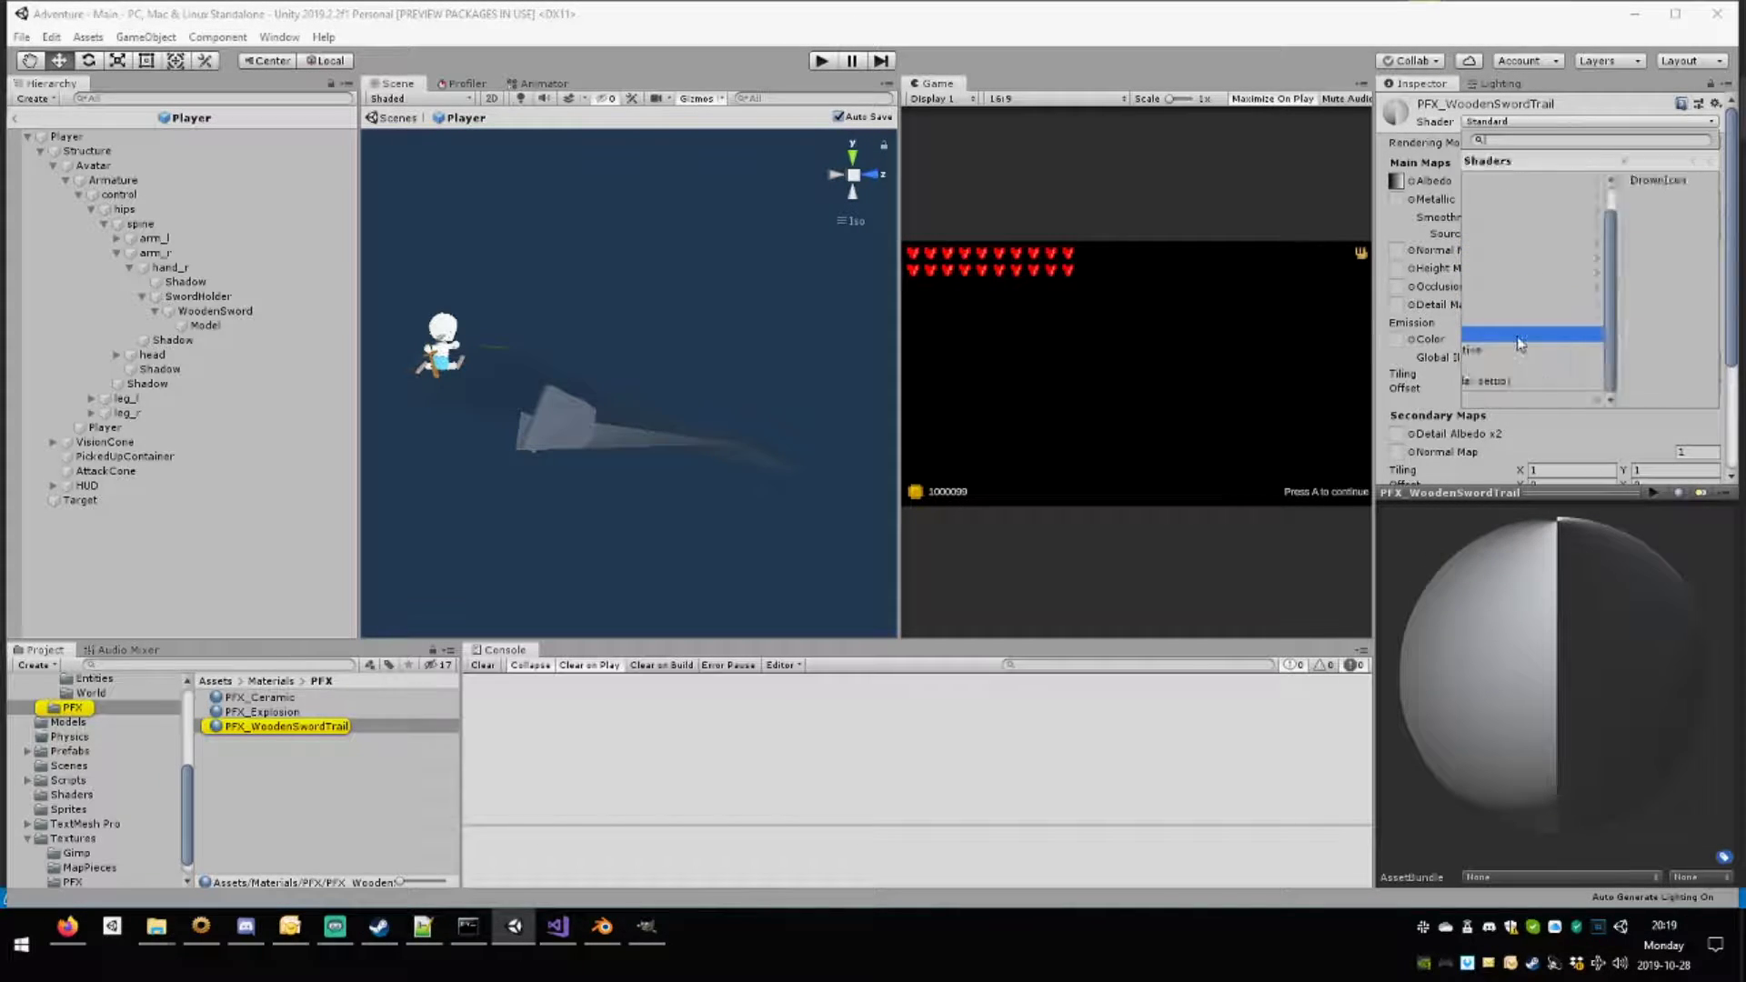
left_click(1496, 161)
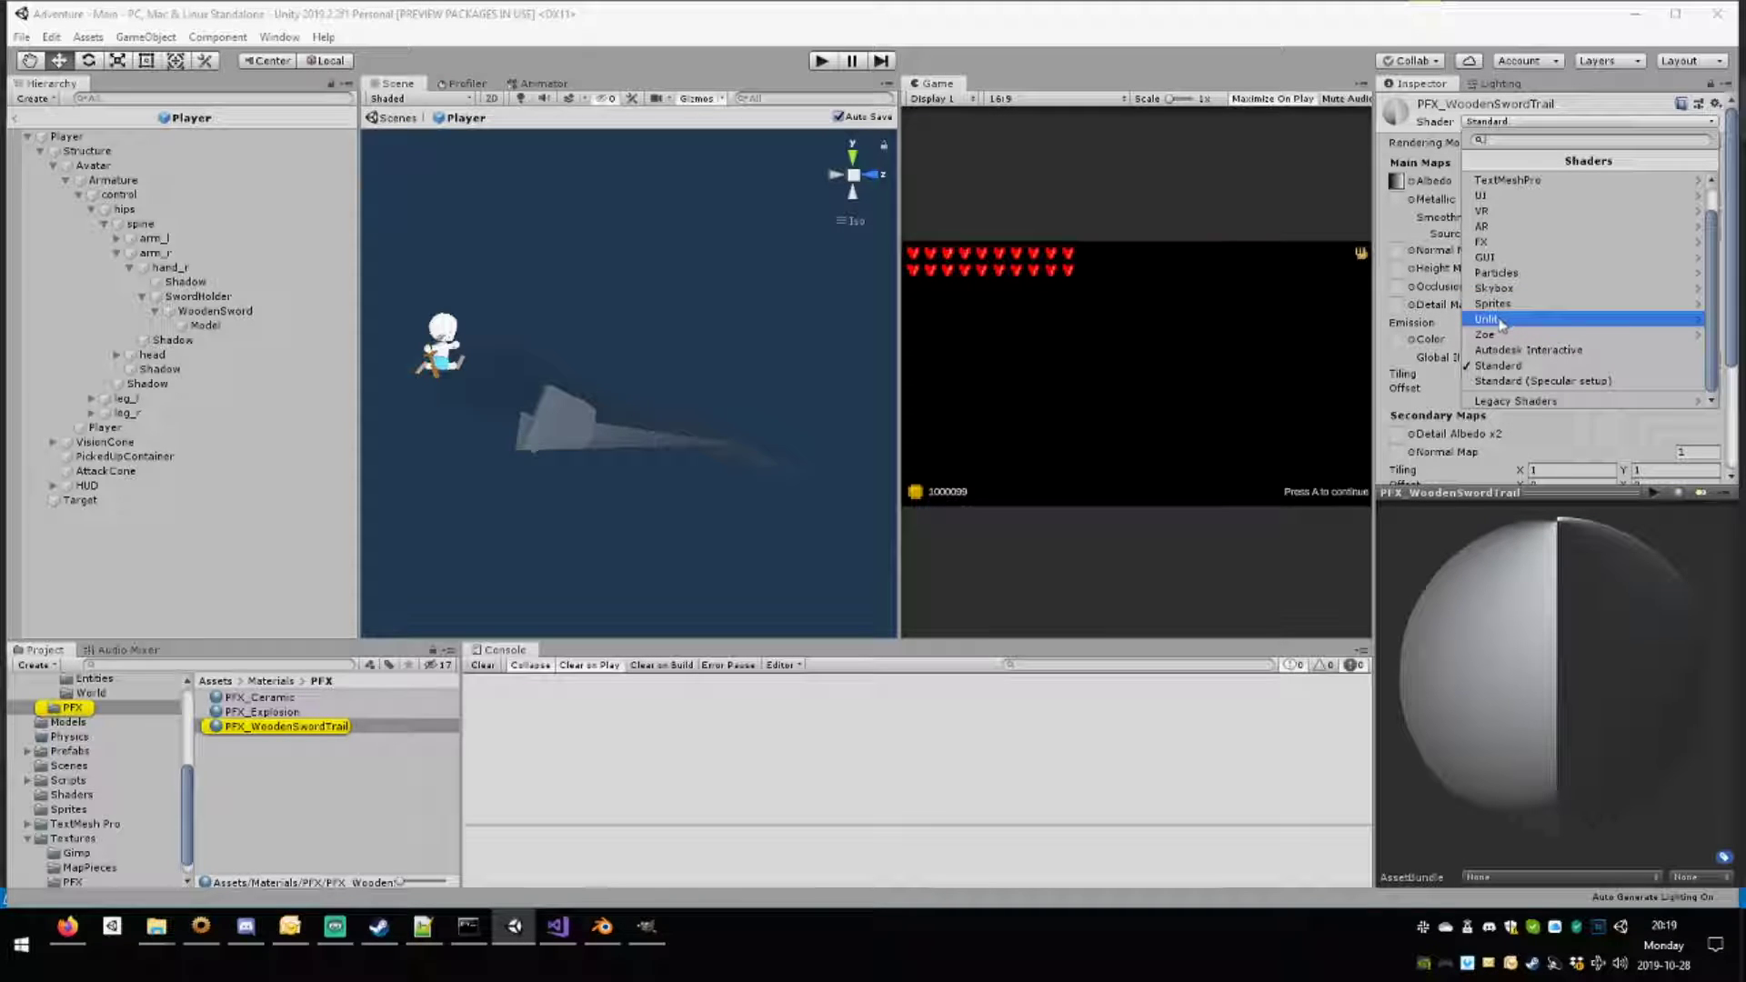
left_click(1510, 275)
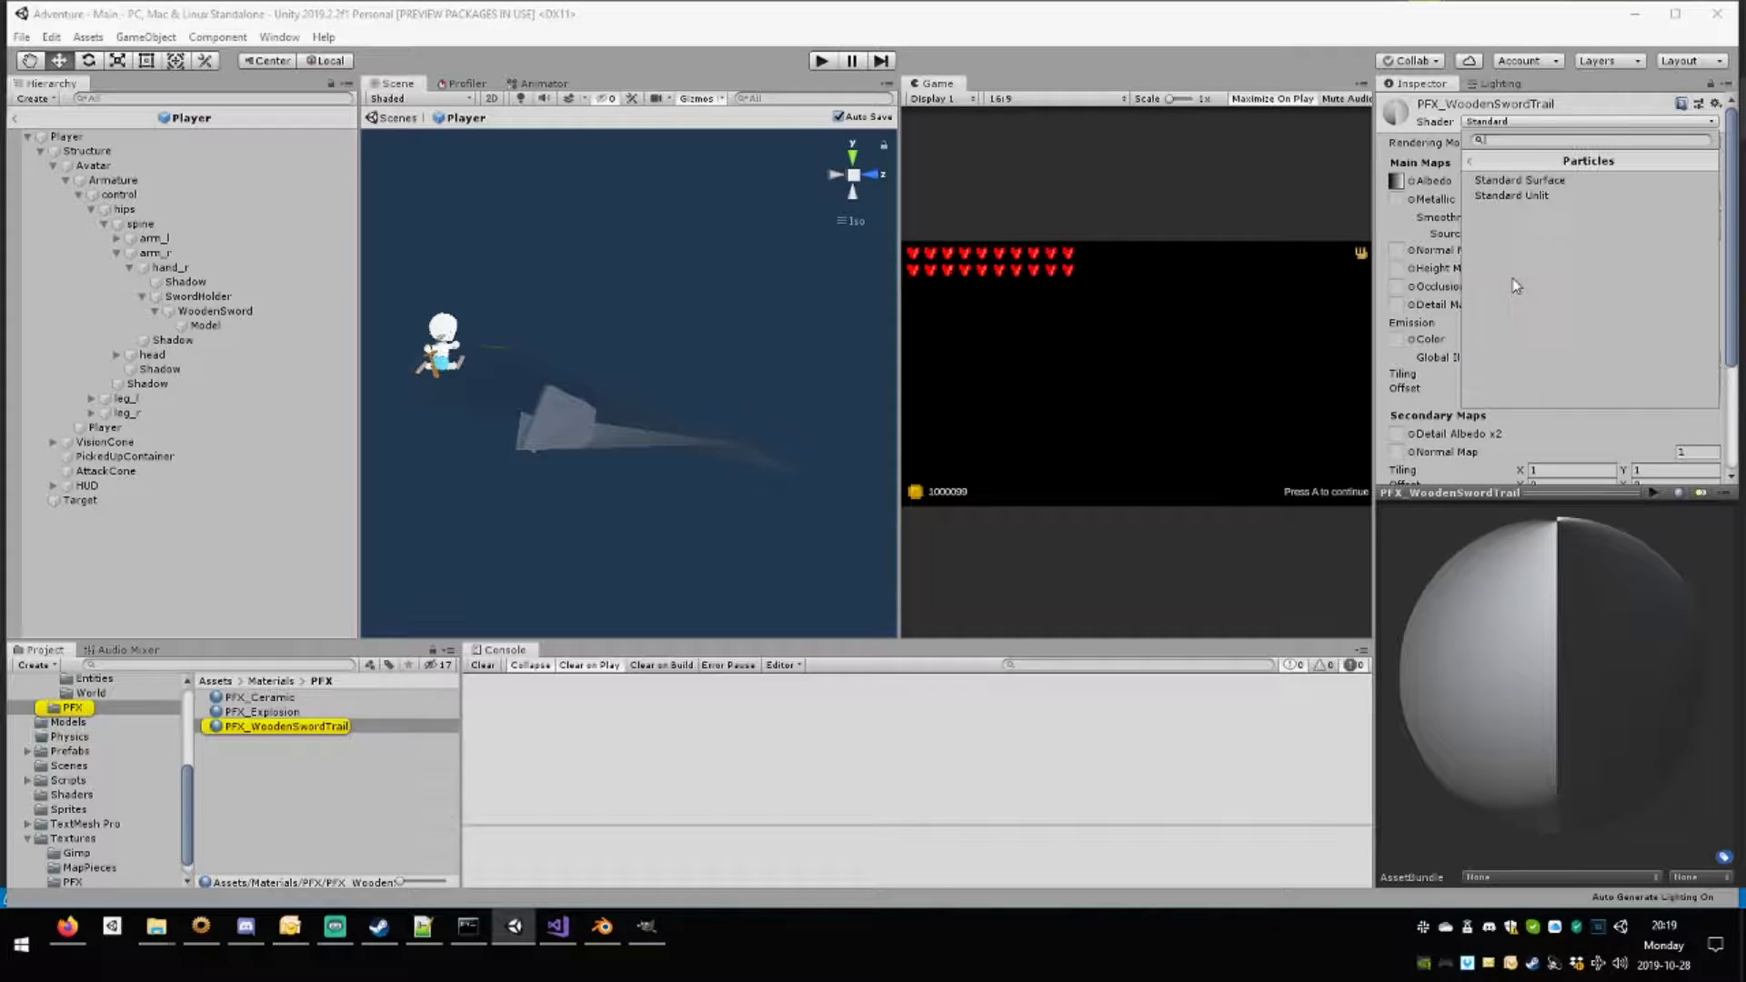
left_click(1528, 180)
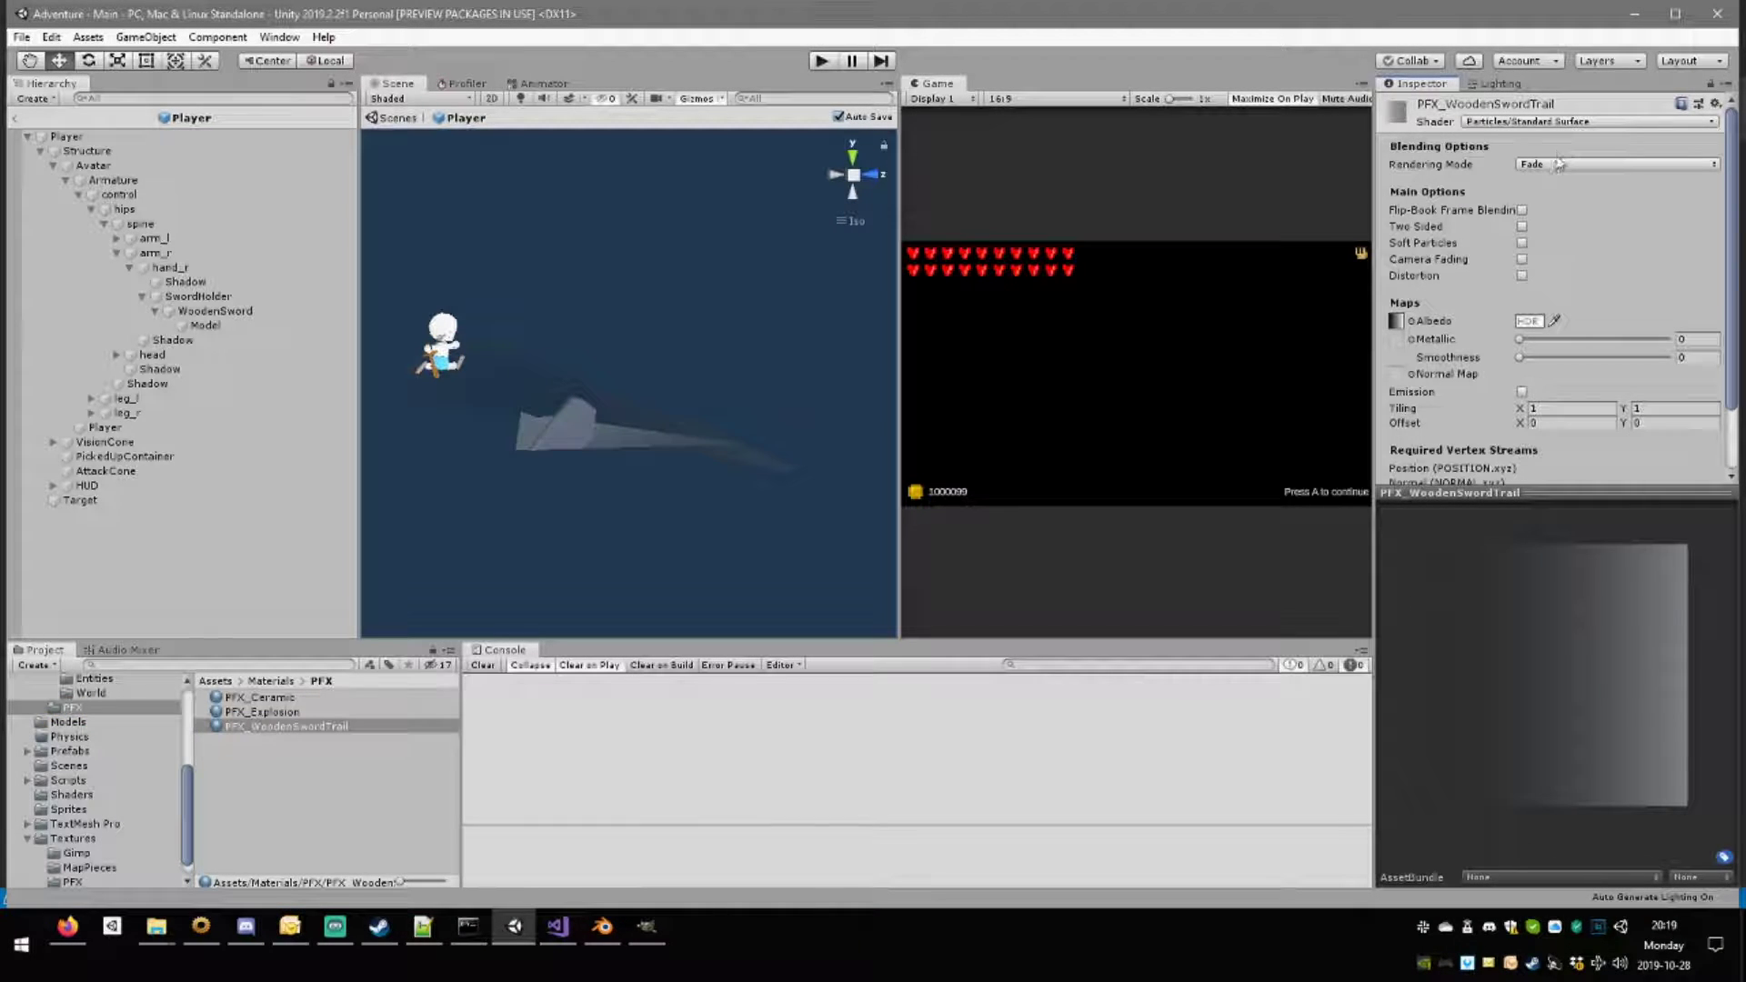
left_click(1557, 163)
left_click(1573, 264)
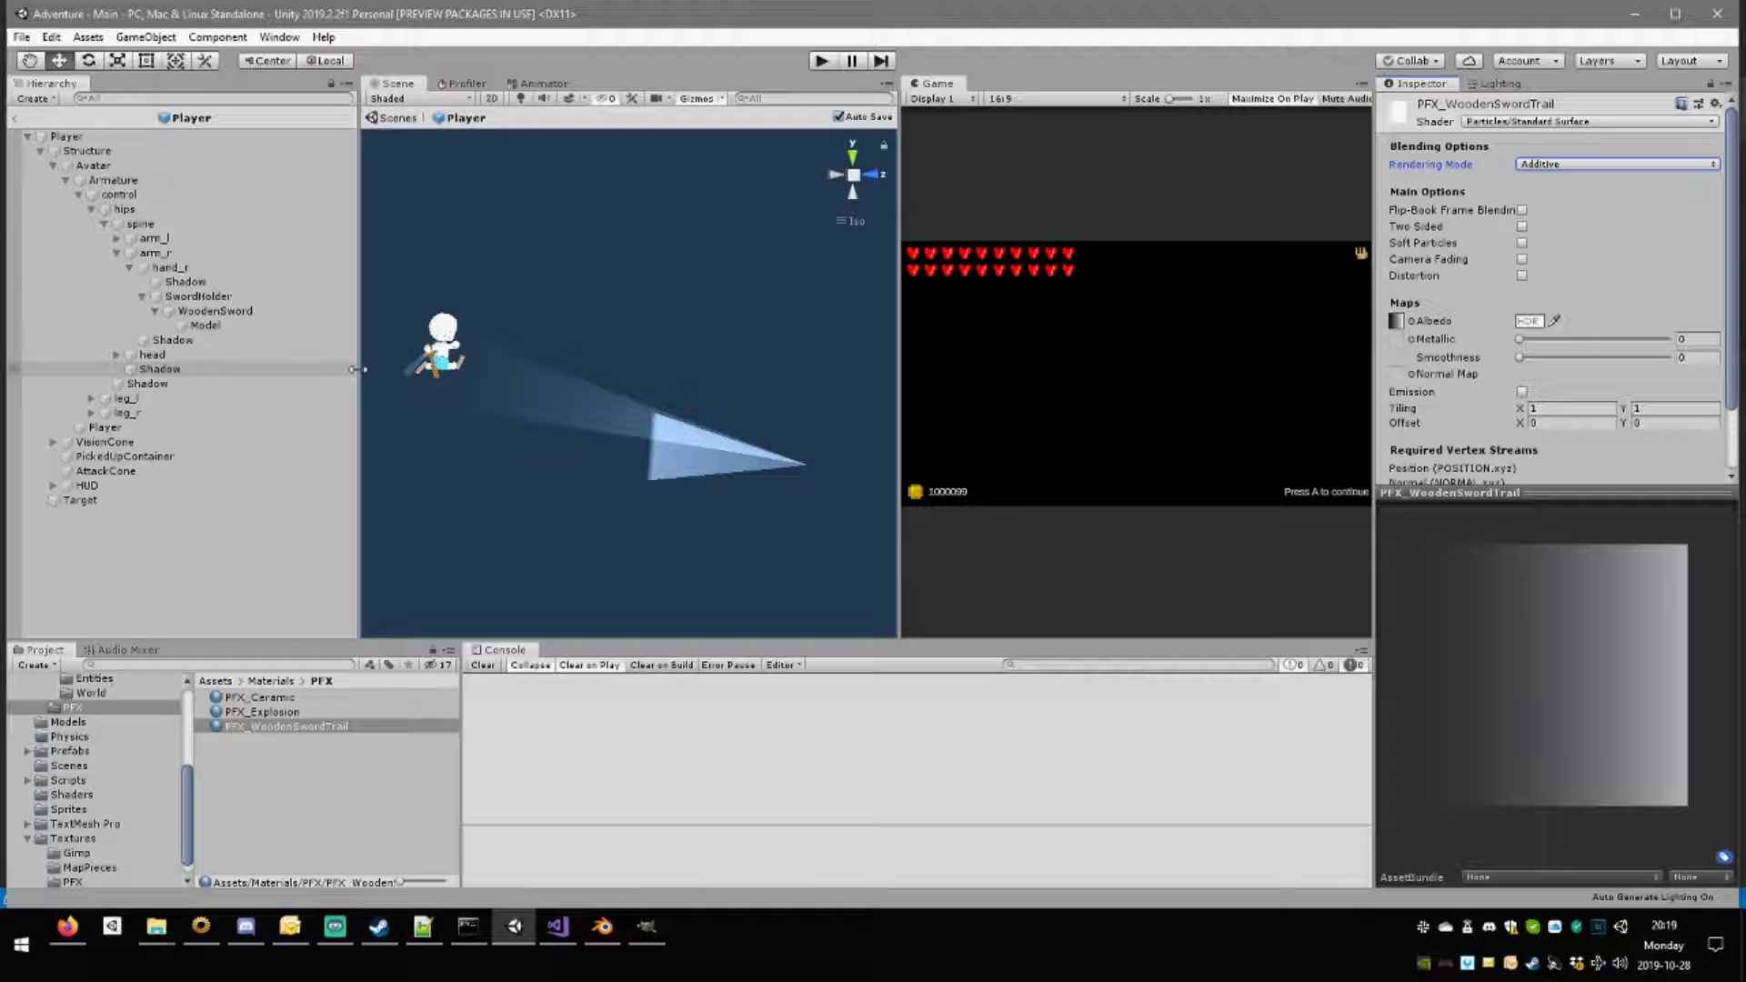
Move the sword's Model slightly beside the player to examine the trail up close, and undo the move.
left_click_drag(355, 369, 384, 362)
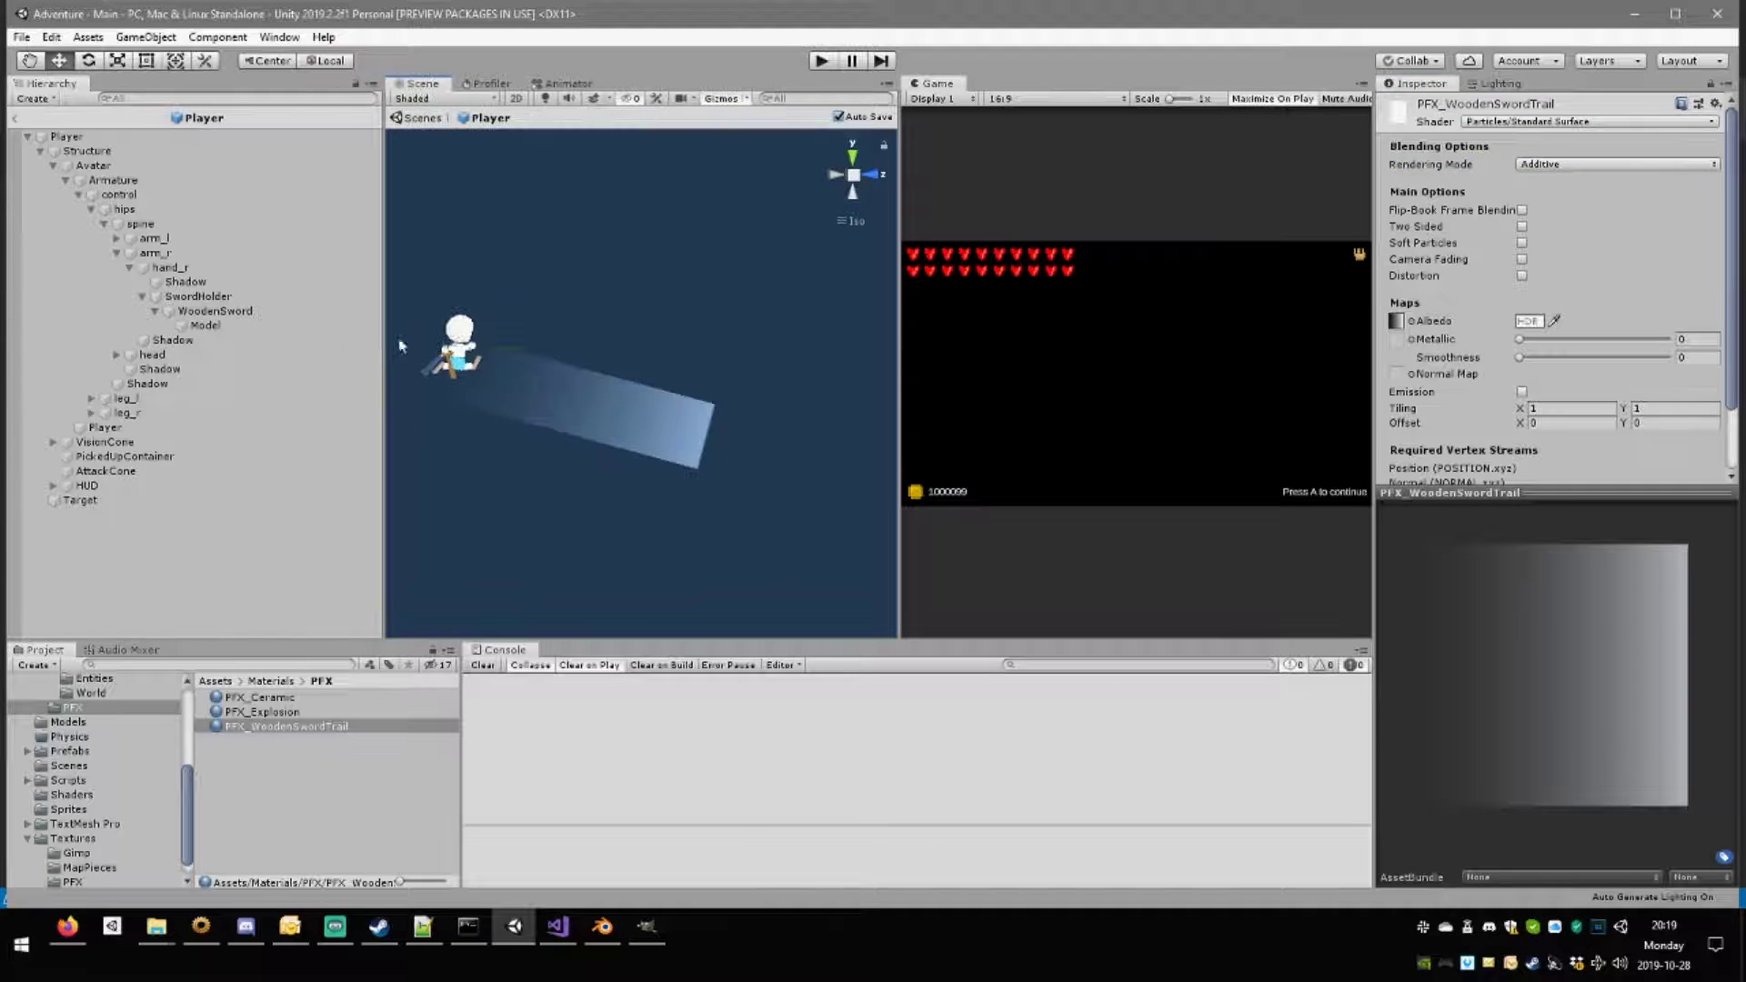
left_click(204, 324)
middle_click_drag(560, 331, 720, 363)
scroll(590, 431, "up", 20)
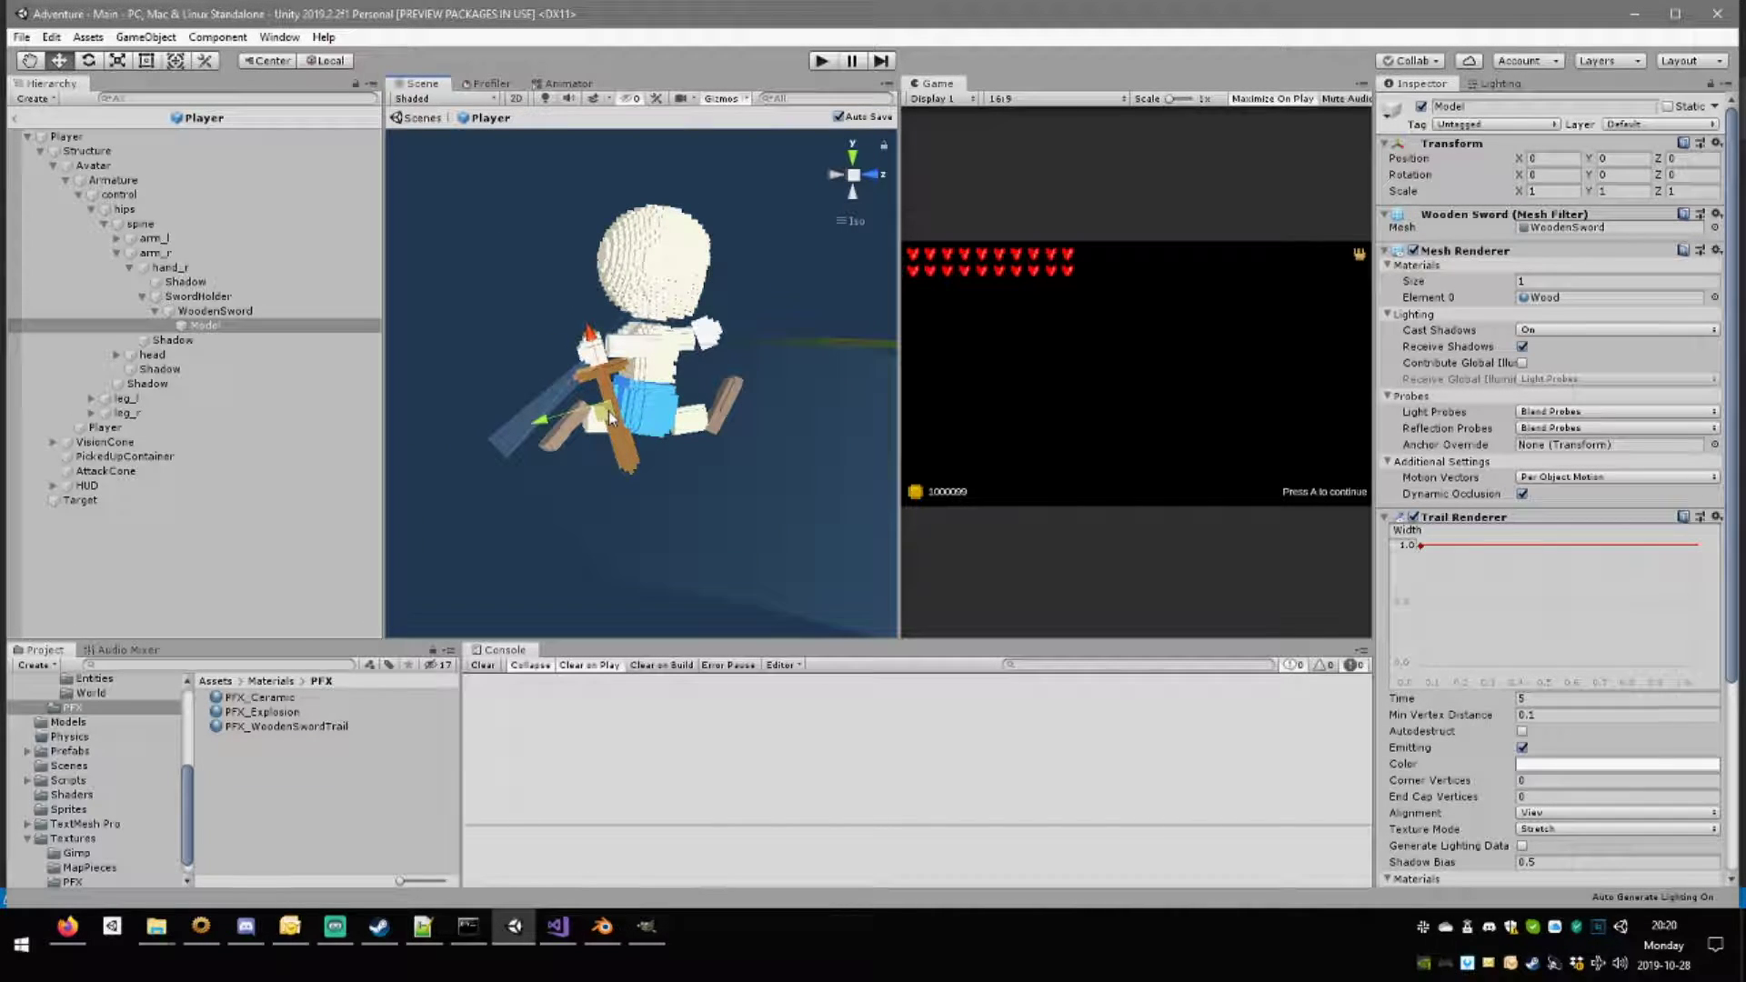
left_click_drag(608, 413, 609, 422)
key("ctrl+z")
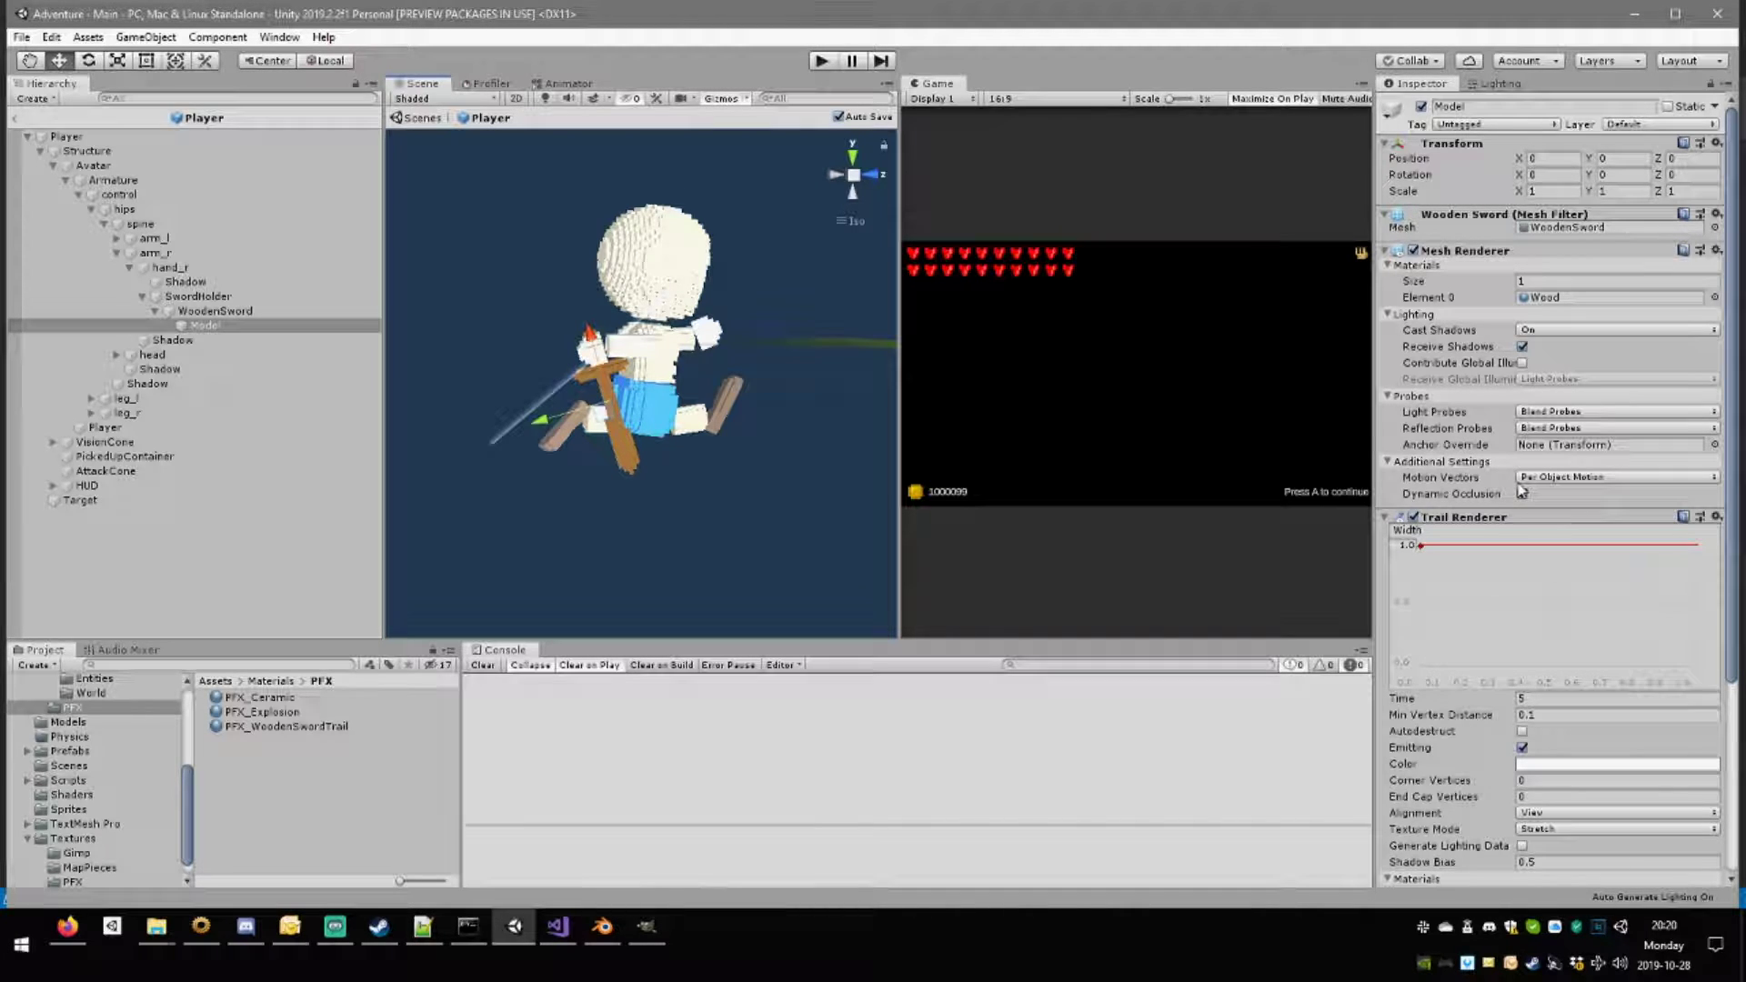
left_click(1522, 494)
Set the width of the Model's Trail Renderer to 0.2 and move the sword in the scene to test it.
left_click(218, 325)
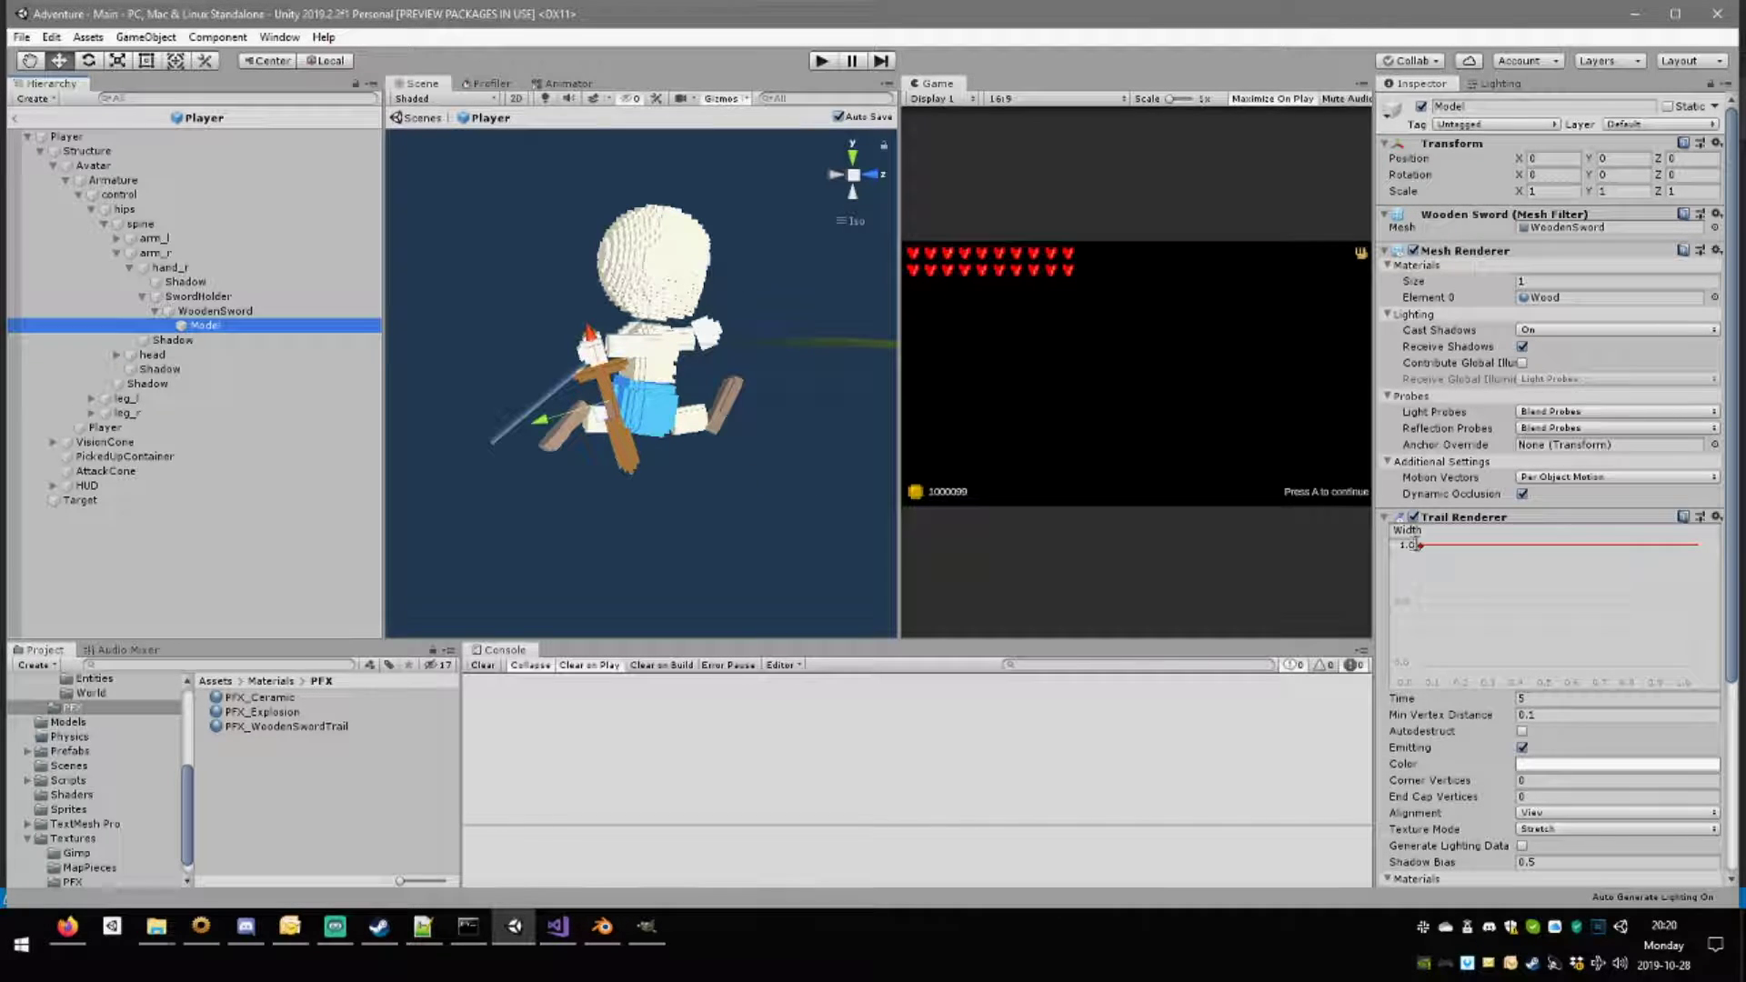
left_click(1407, 545)
type("0.2")
key("Return")
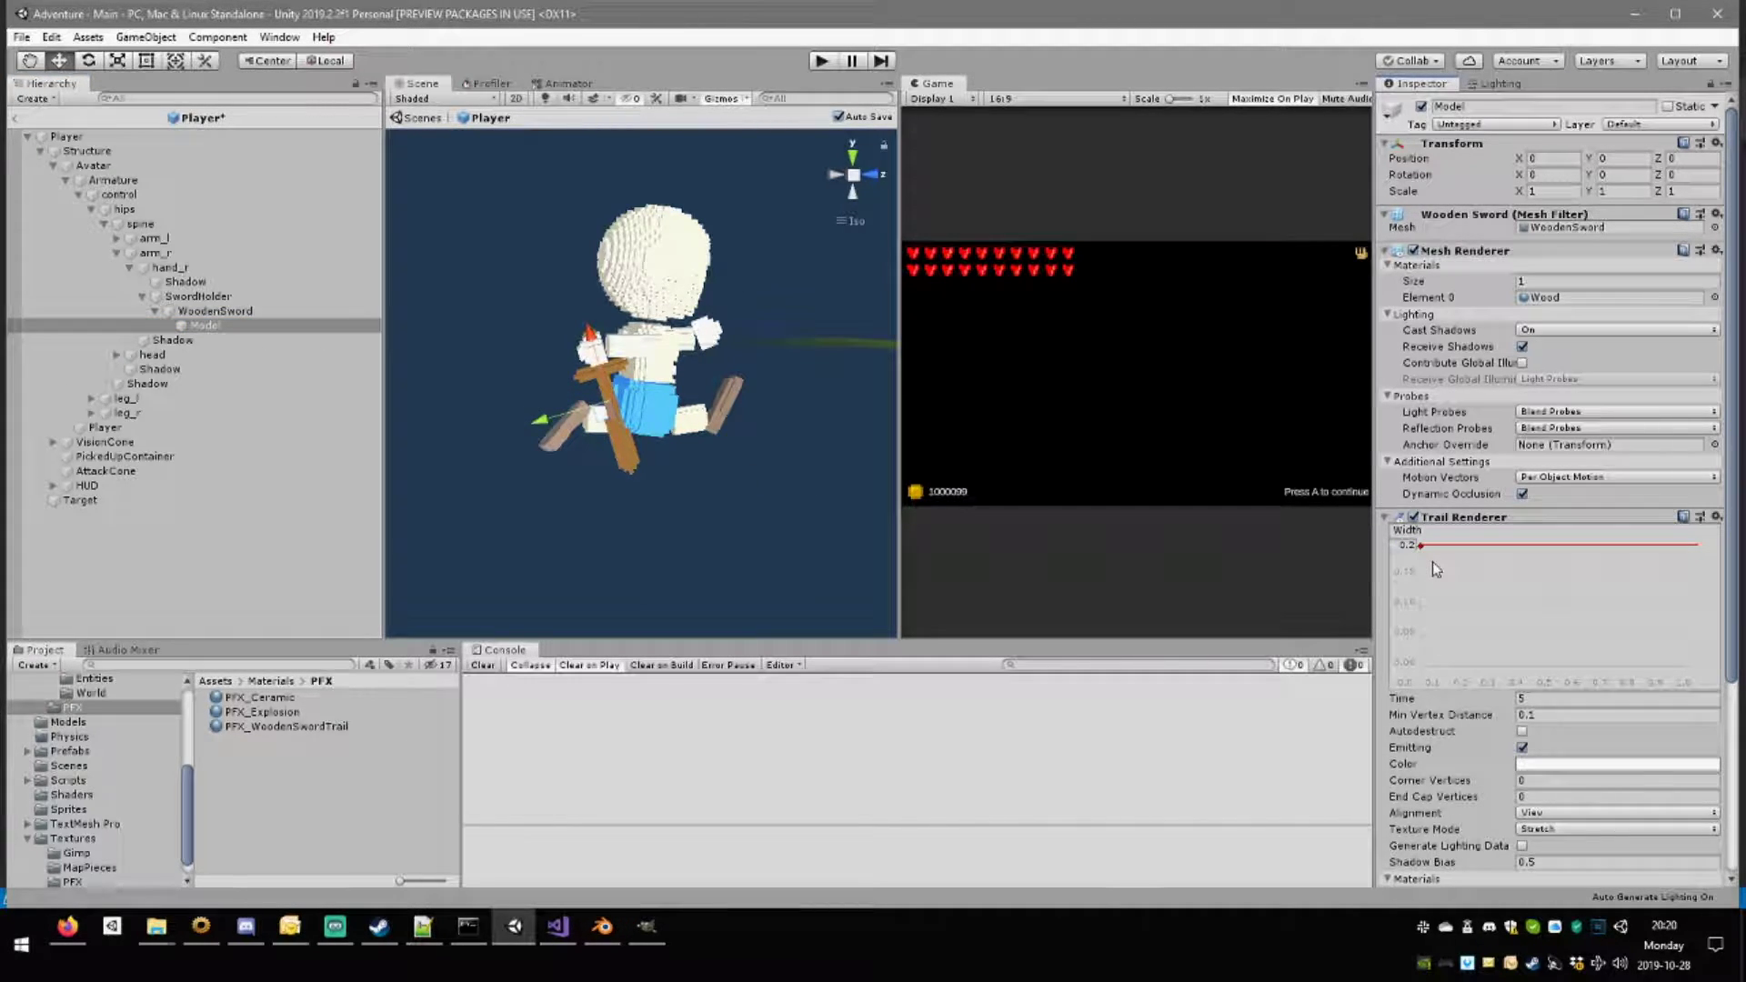
left_click_drag(609, 419, 655, 425)
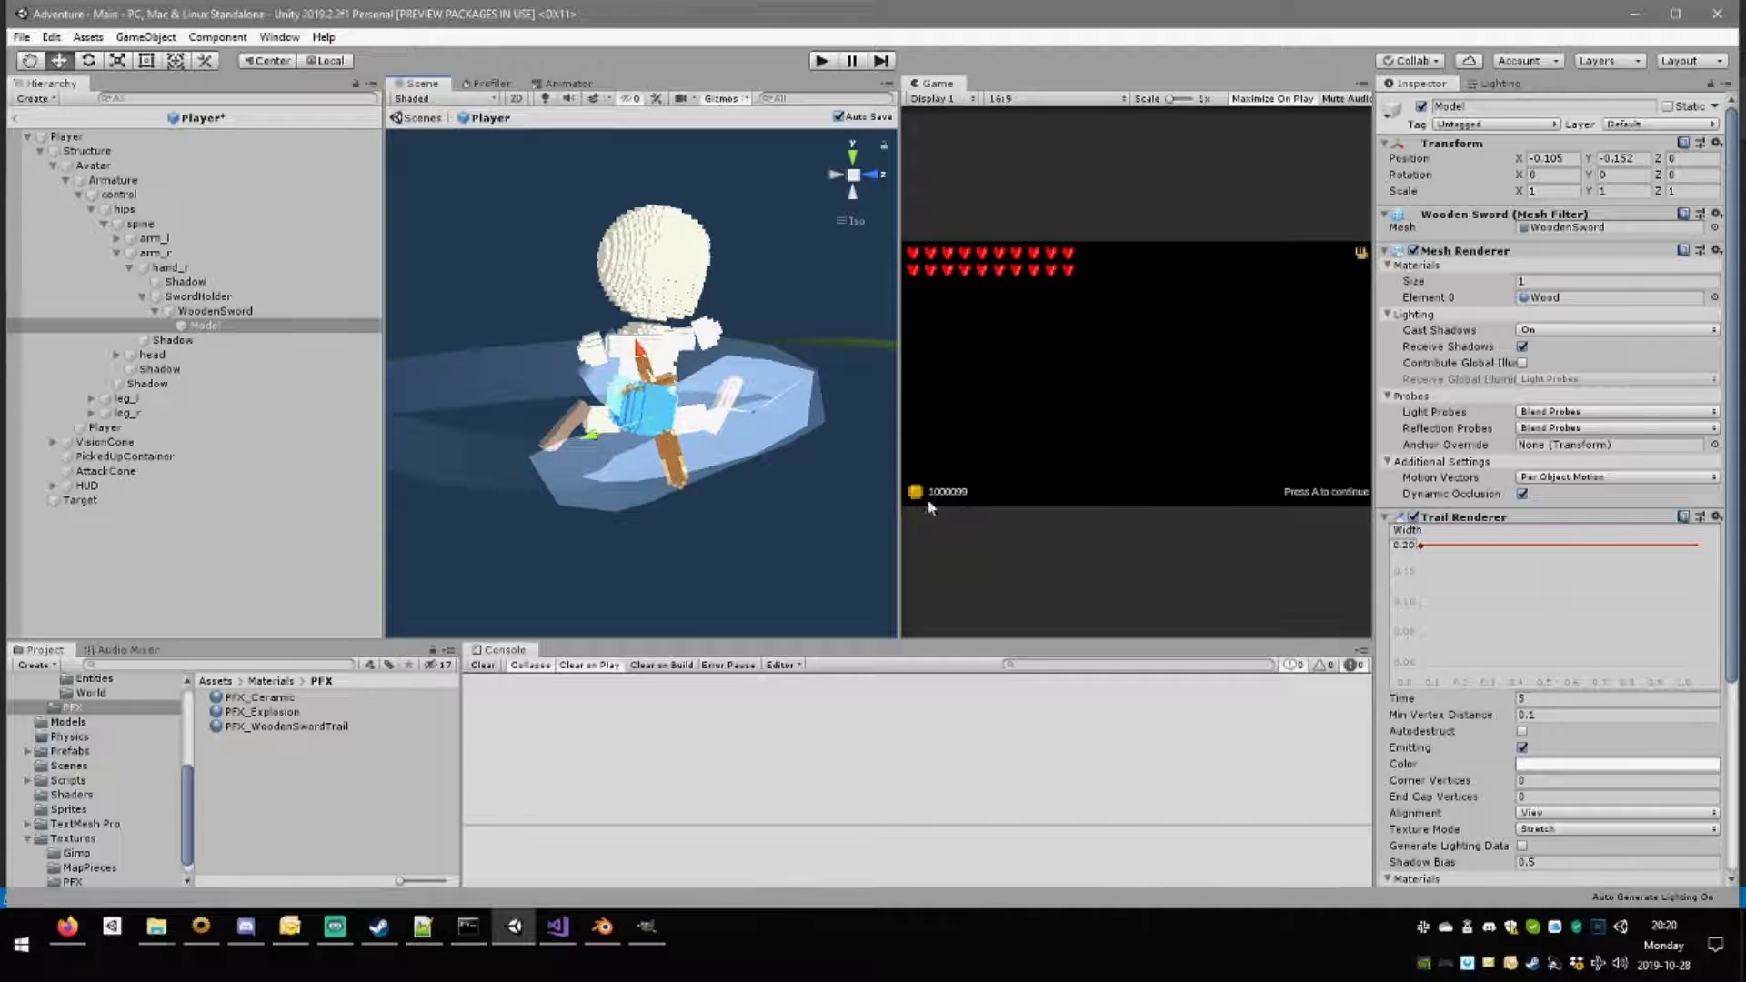
Try a Trail Renderer time of 0.1 on the sword's Model.
left_click(1558, 718)
left_click(1550, 705)
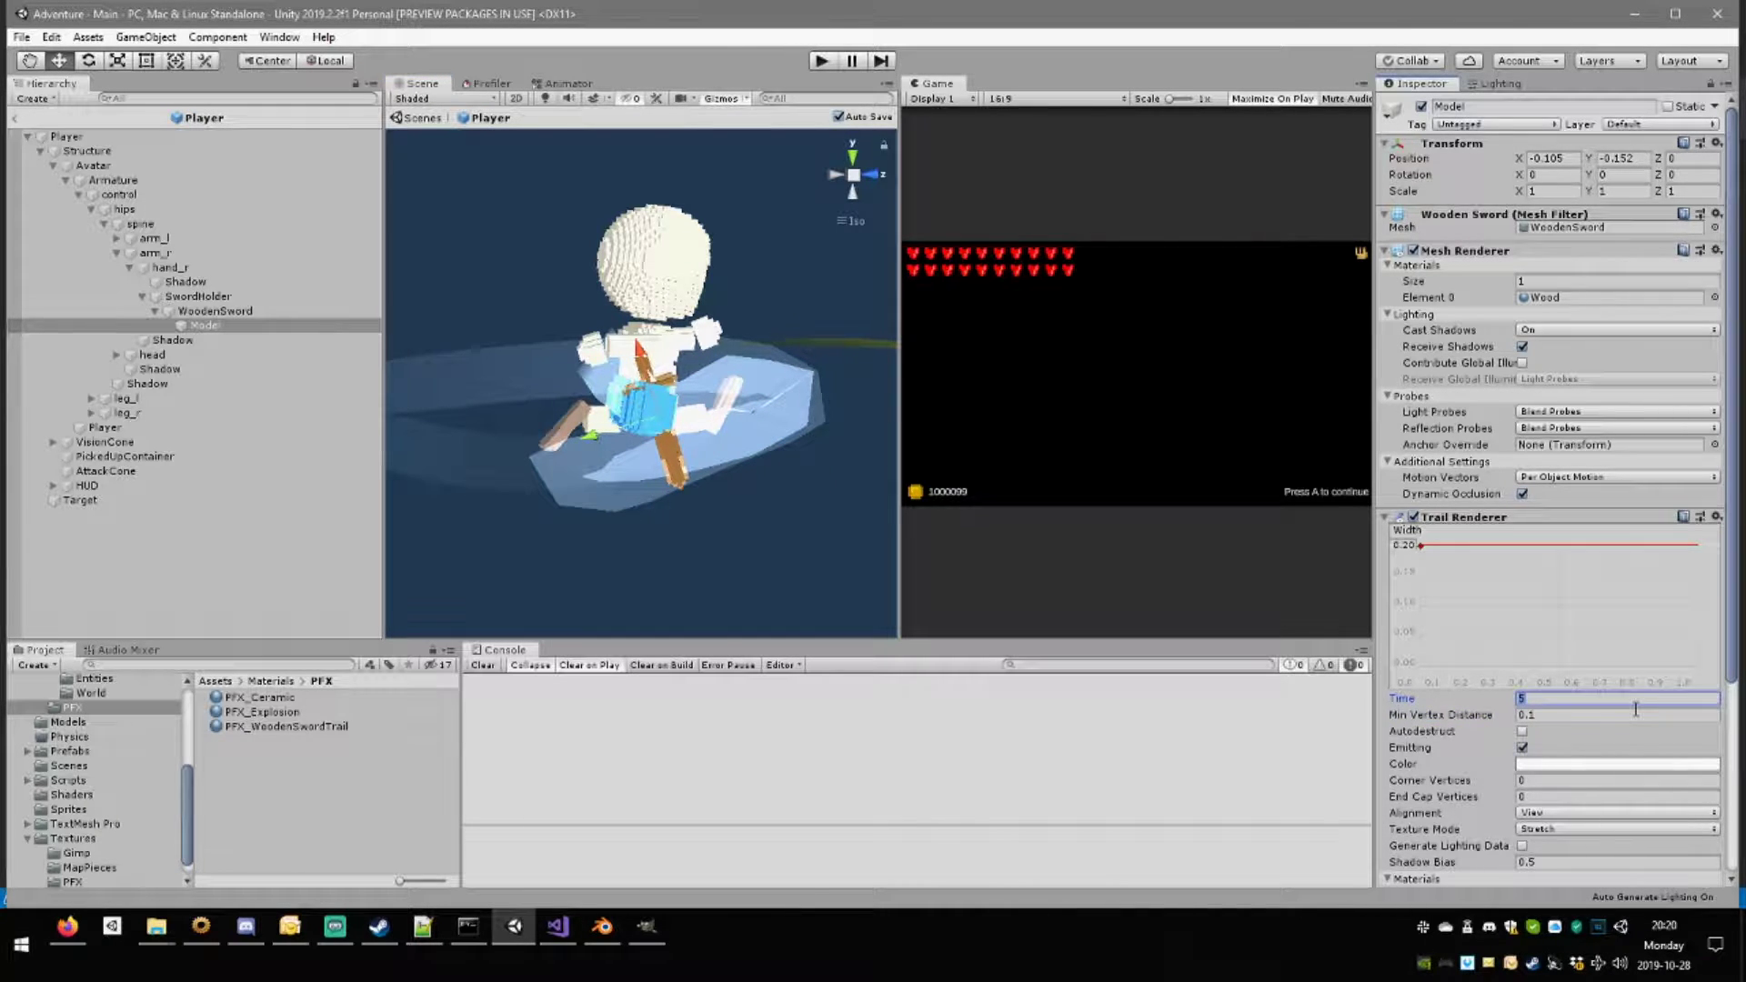
type("0")
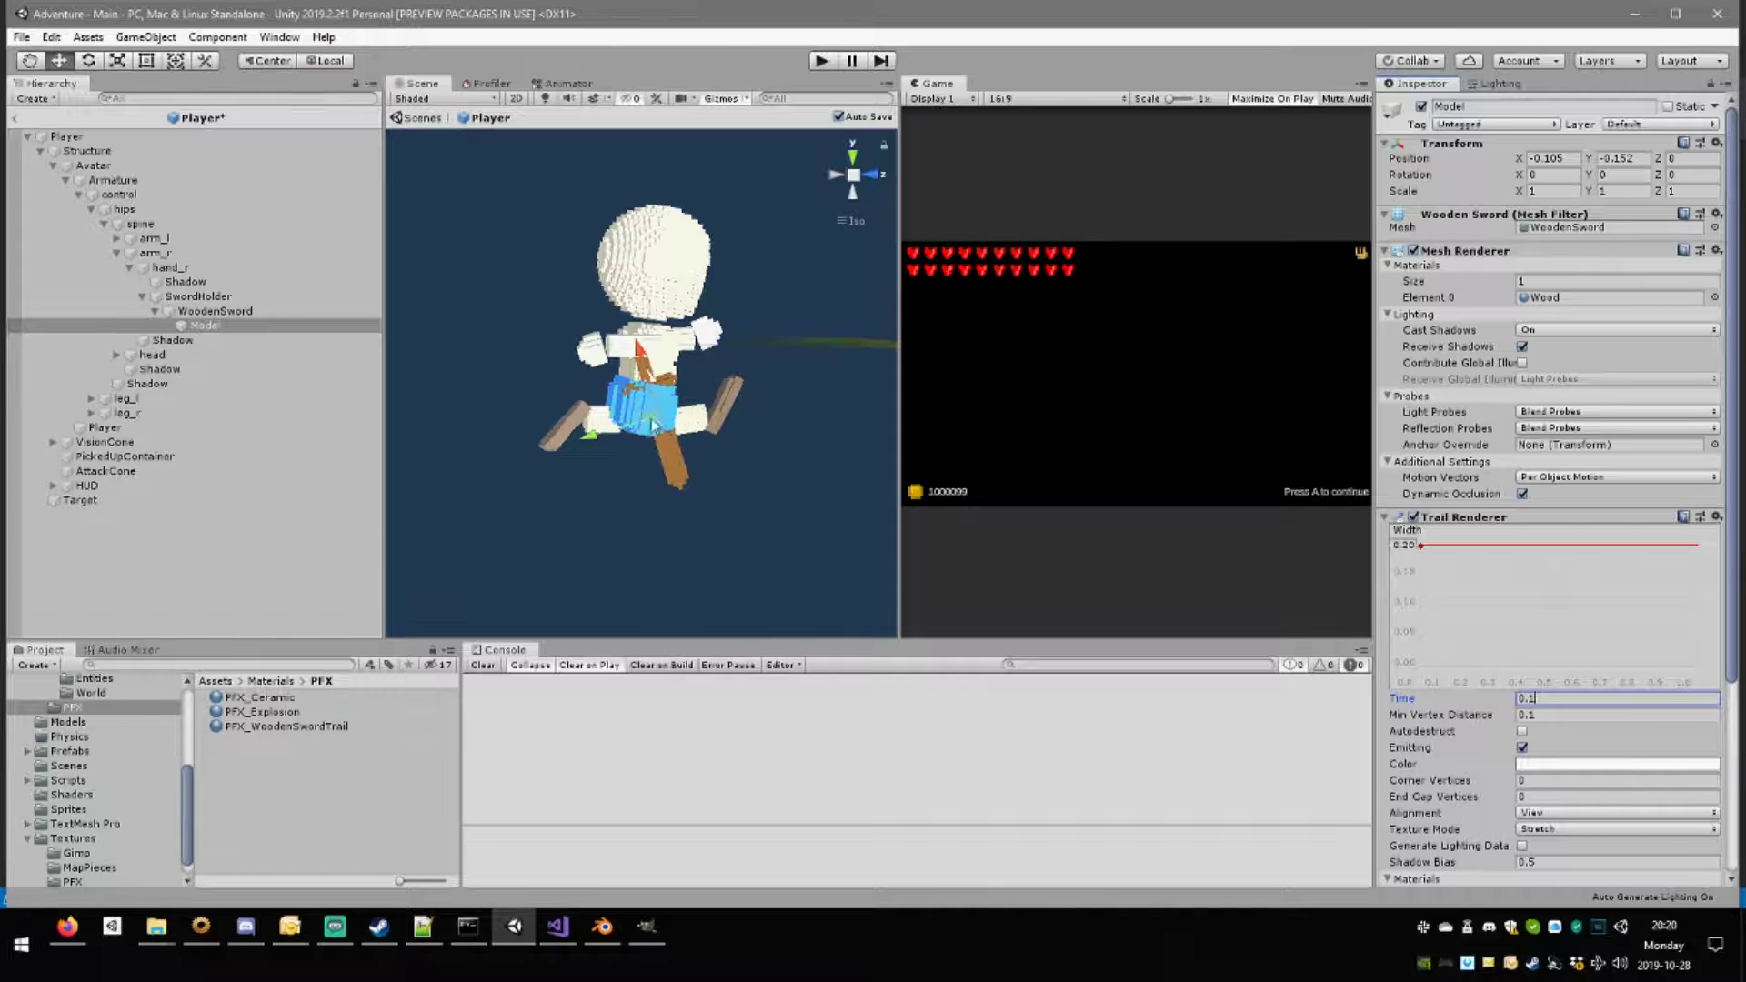
type(".1")
key("Return")
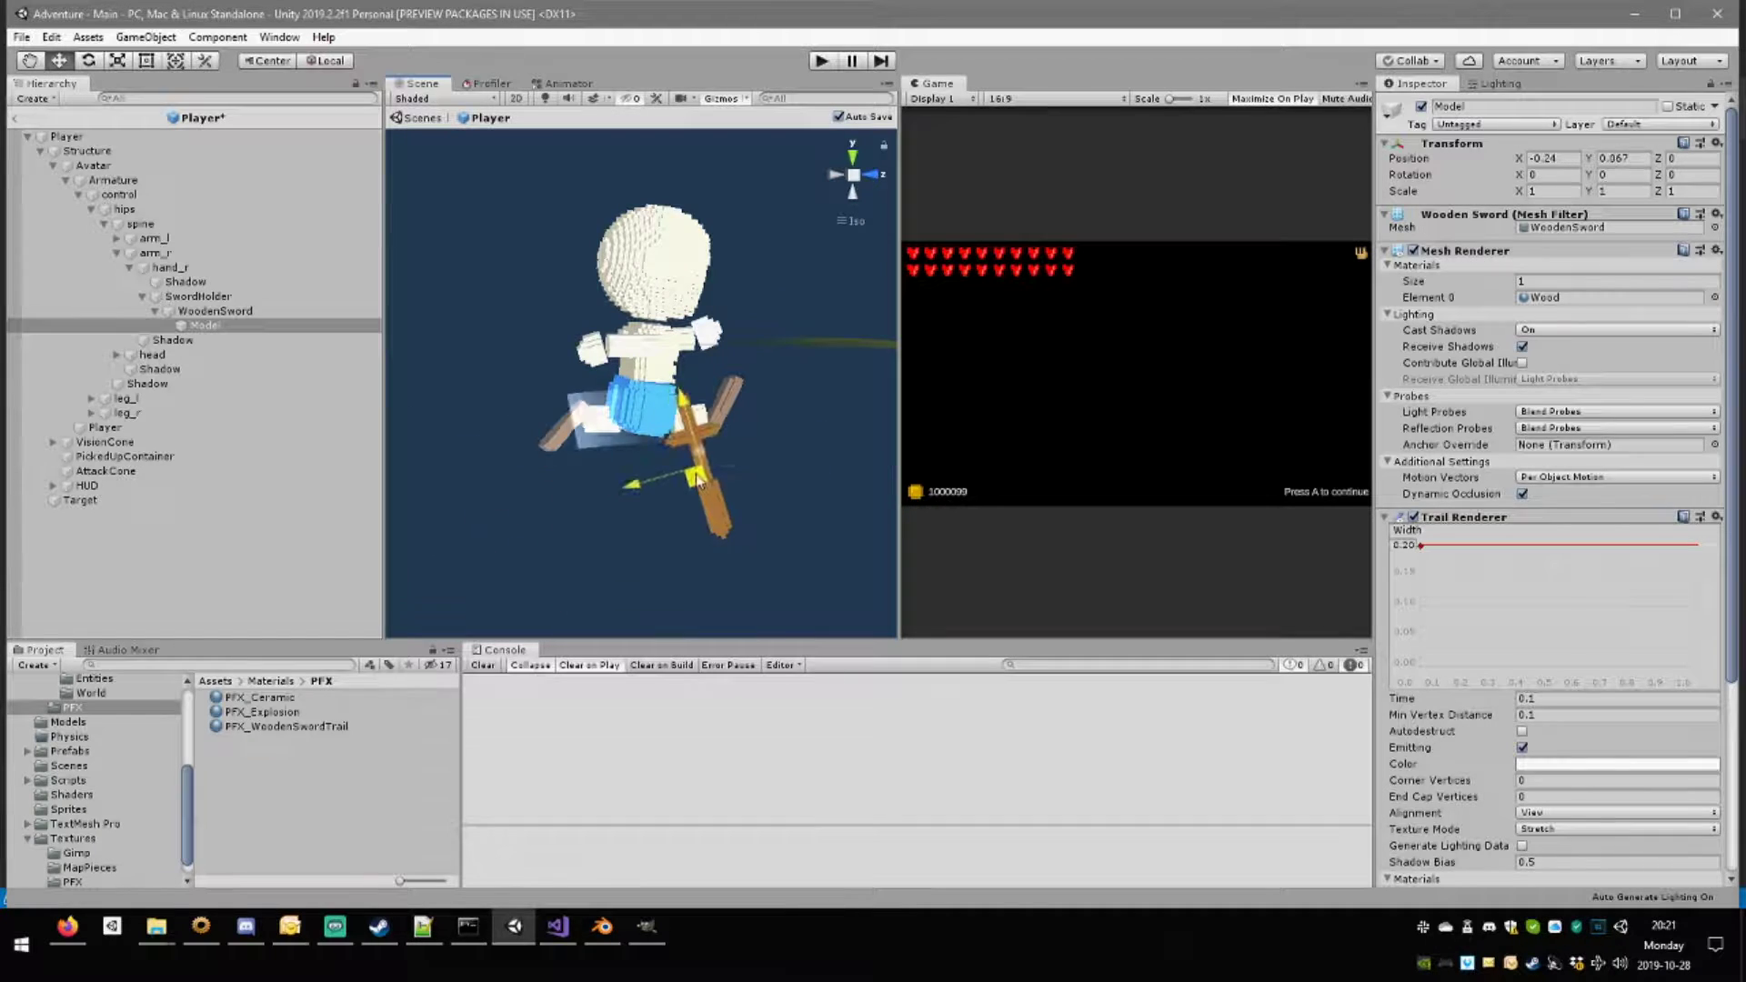
Set the Trail Renderer's time to 0.06, testing it by moving the sword's Model, and save the Player prefab.
left_click(1559, 698)
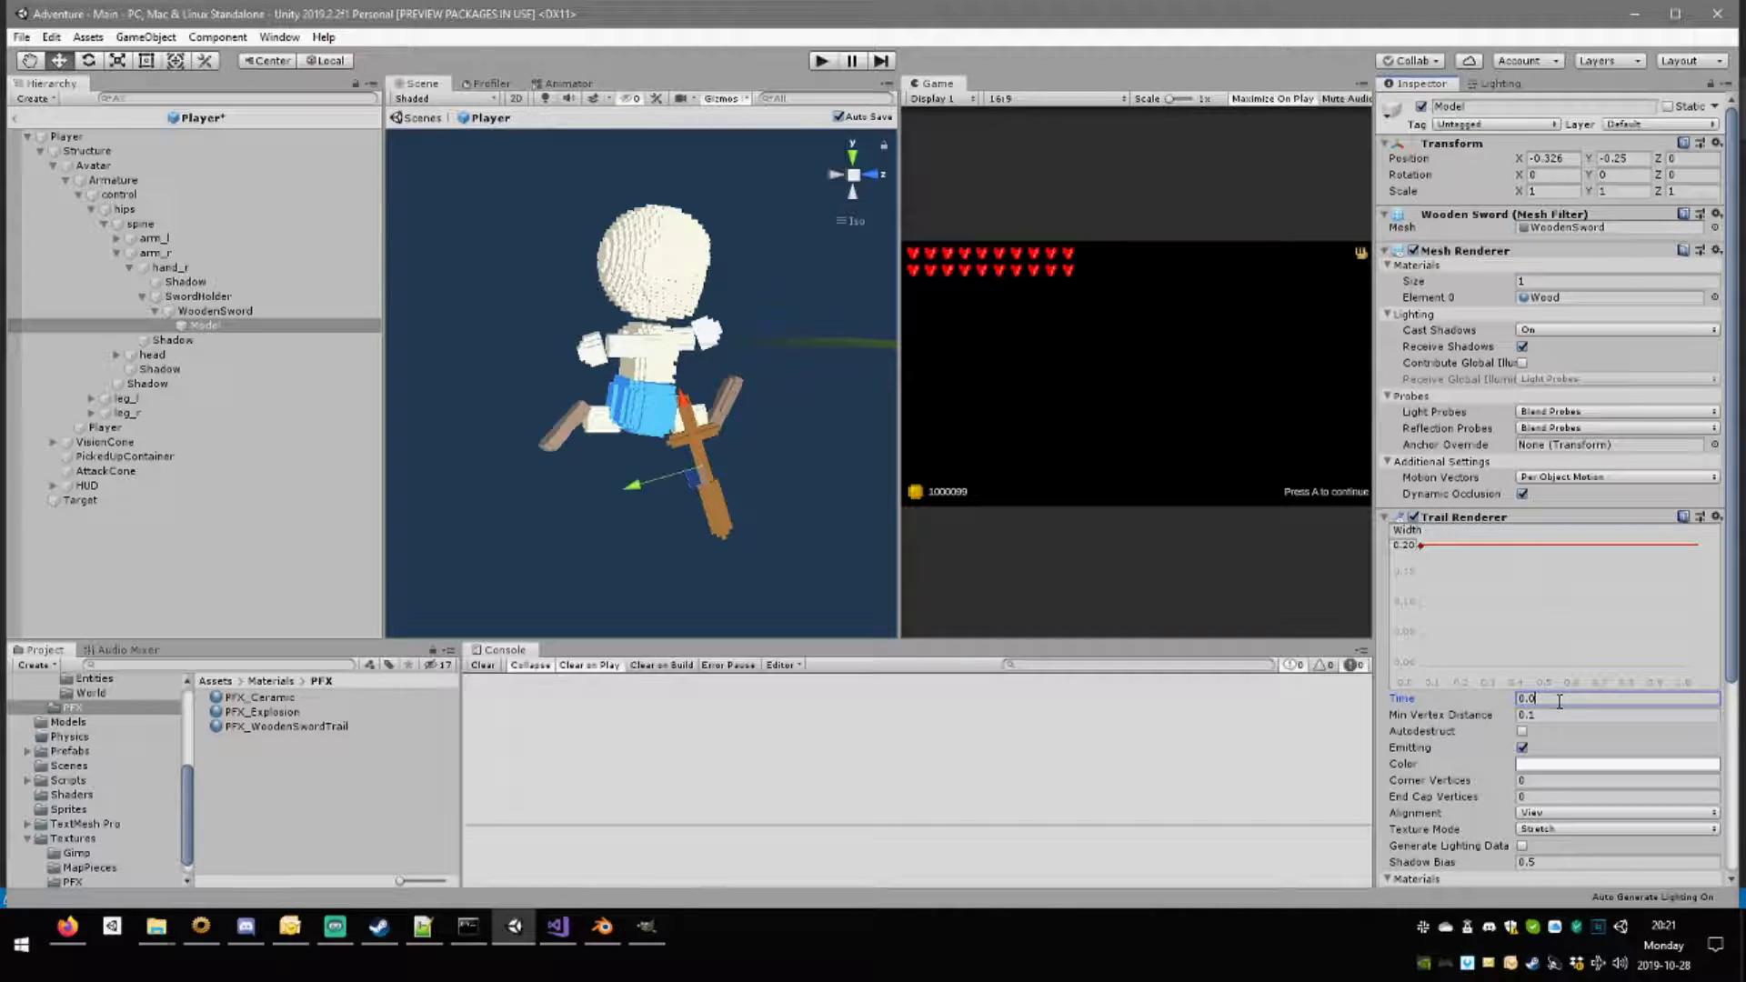
left_click_drag(695, 477, 632, 437)
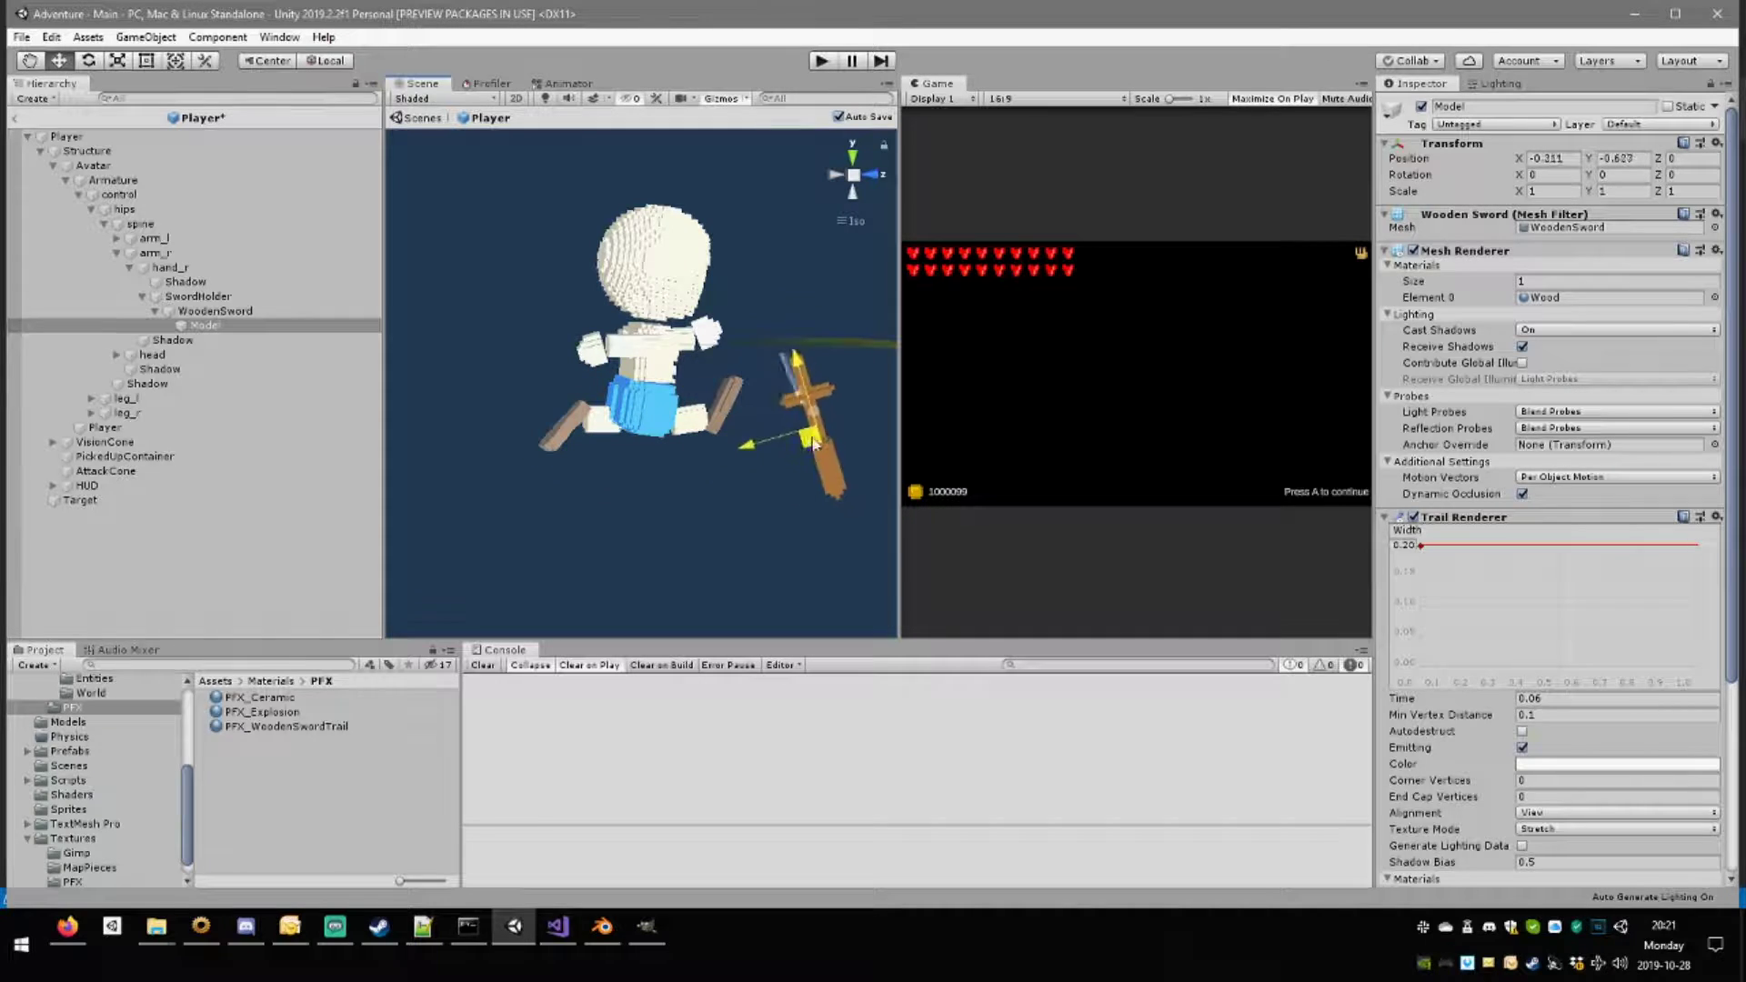
key("ctrl+s")
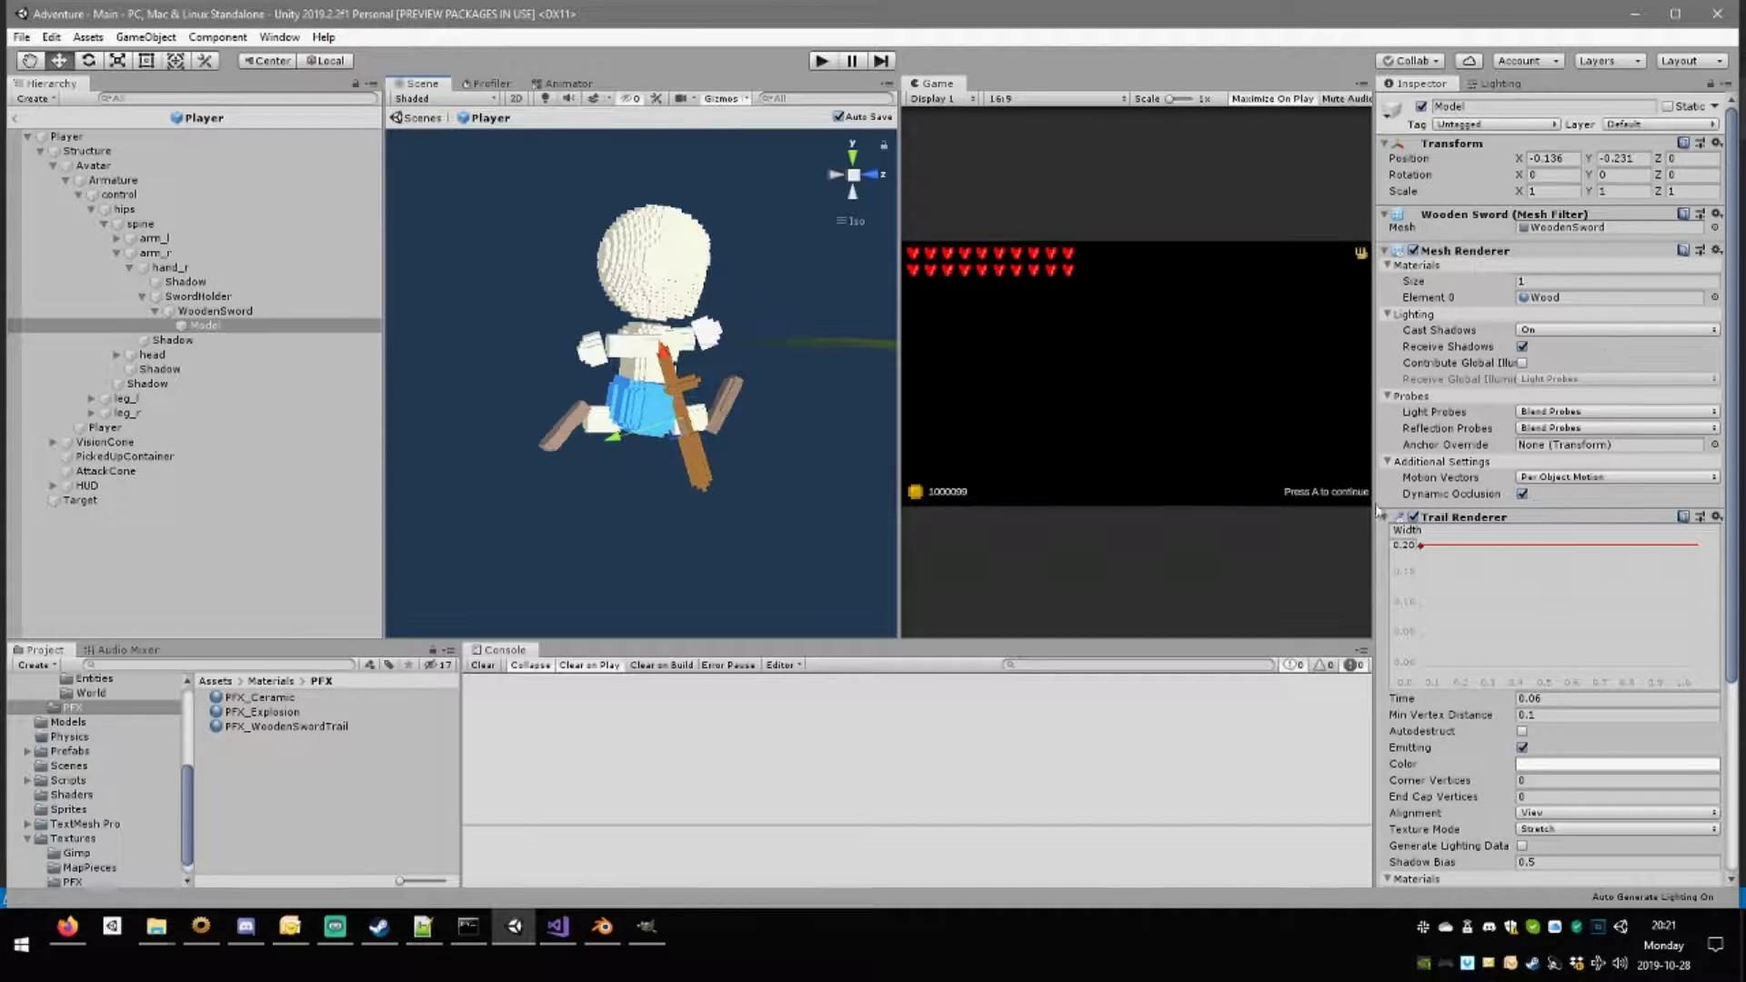
Create an empty child object named Trail under the sword's Model.
left_click(241, 325)
right_click(241, 326)
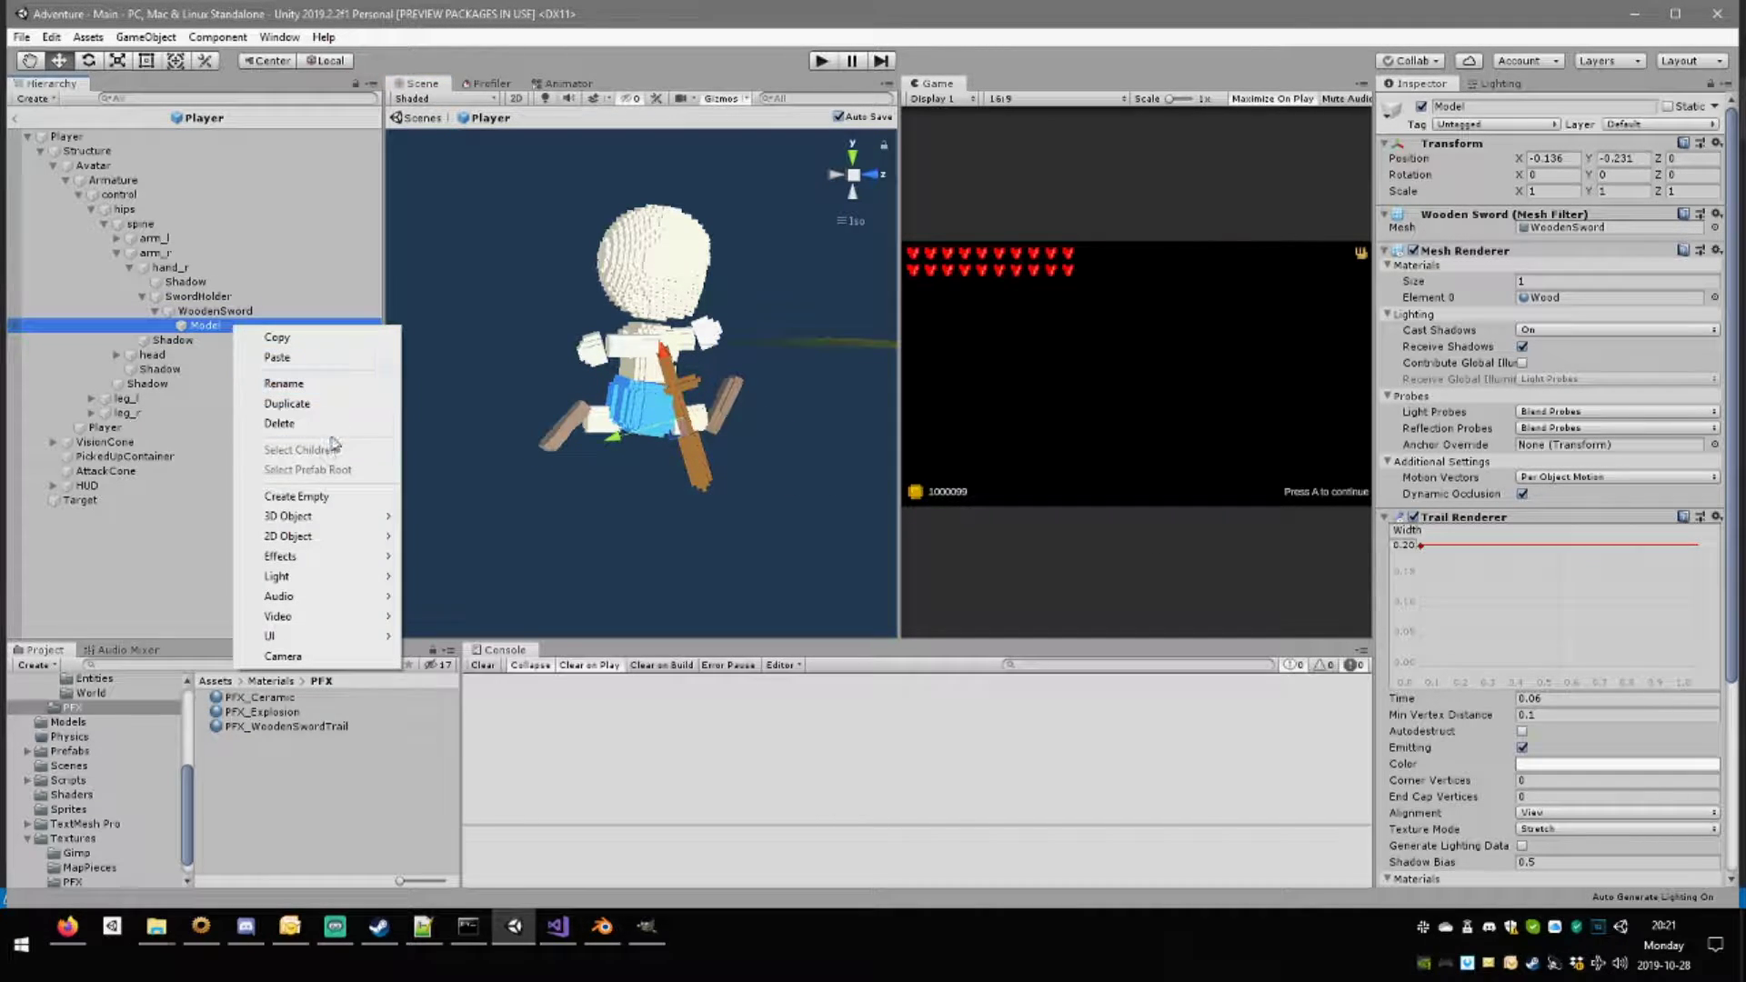
left_click(316, 497)
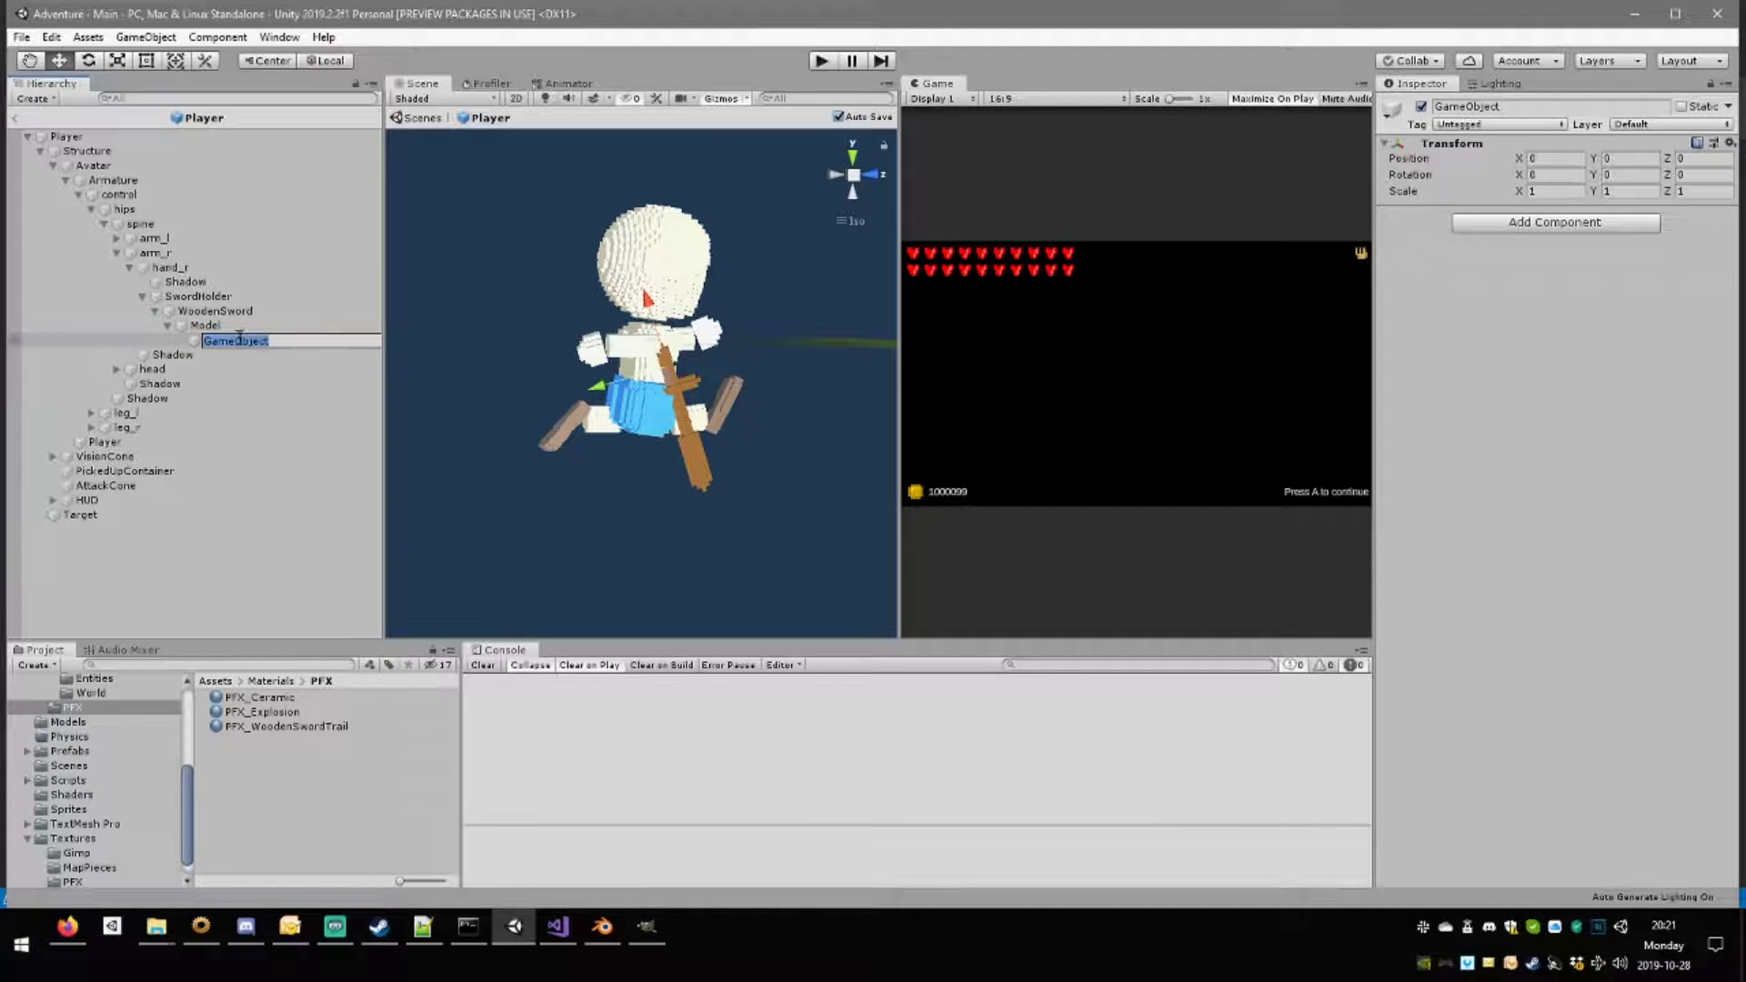
type("Trail")
key("Return")
Copy the Trail Renderer component of the sword's Model and remove it from the Model.
left_click(205, 325)
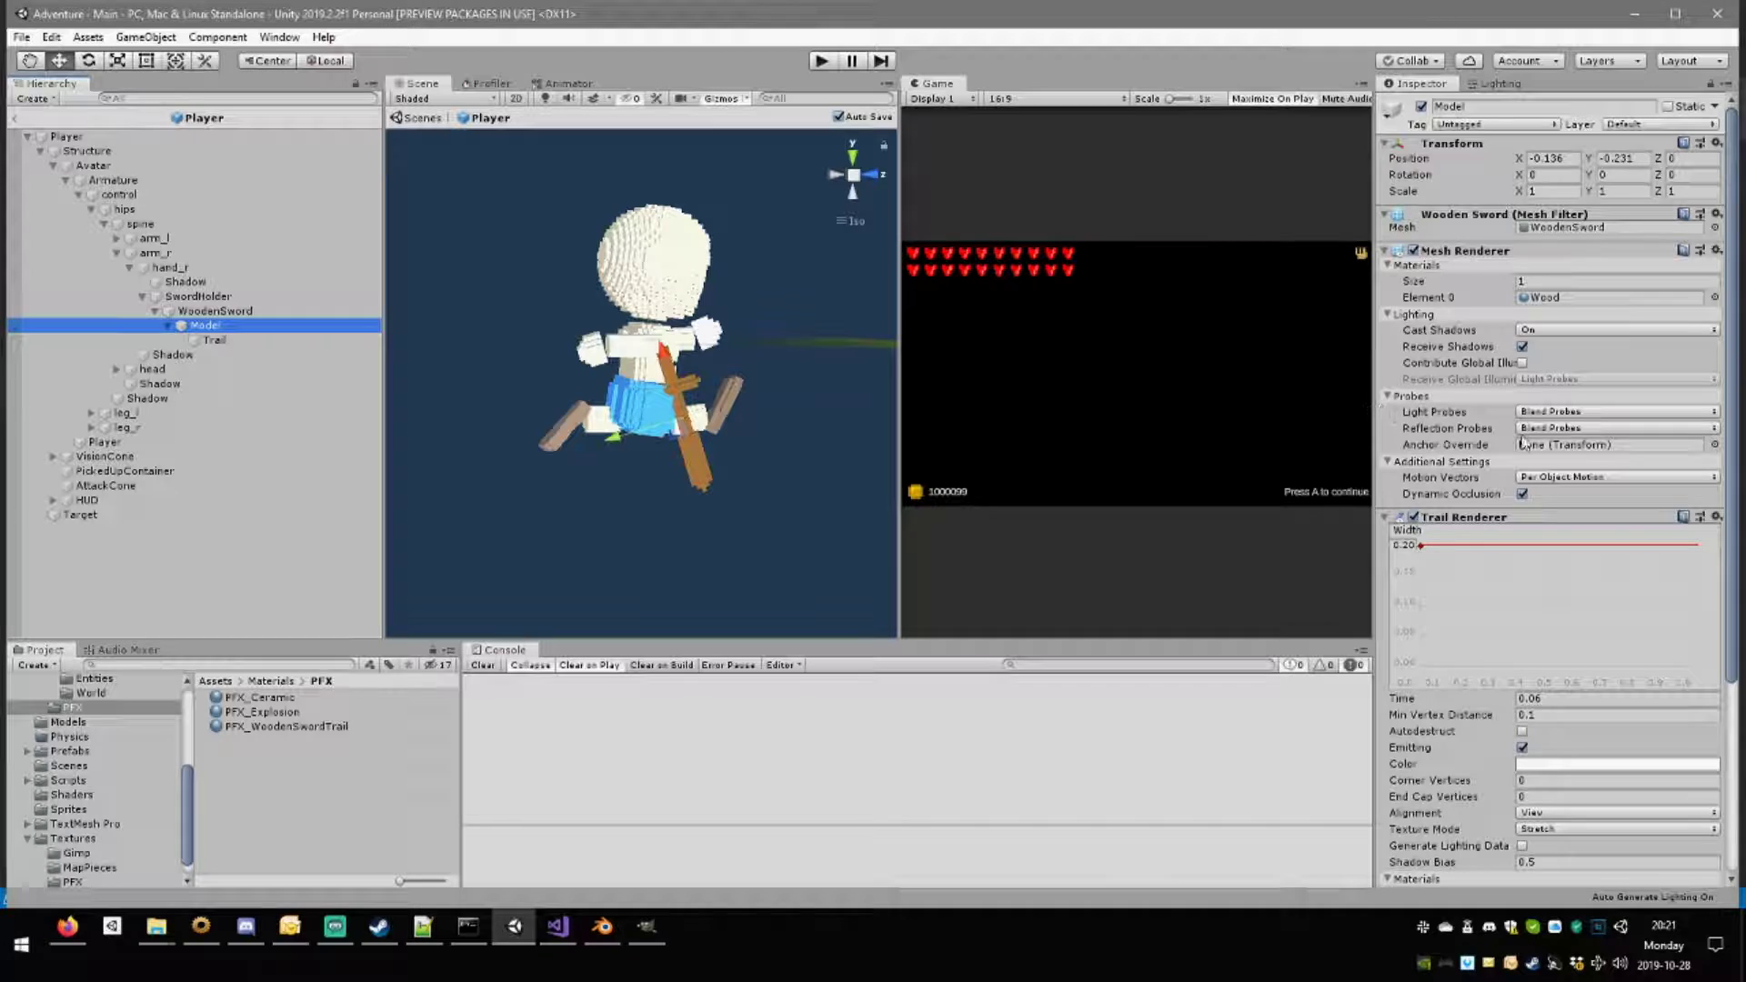
scroll(1655, 264, "down", 3)
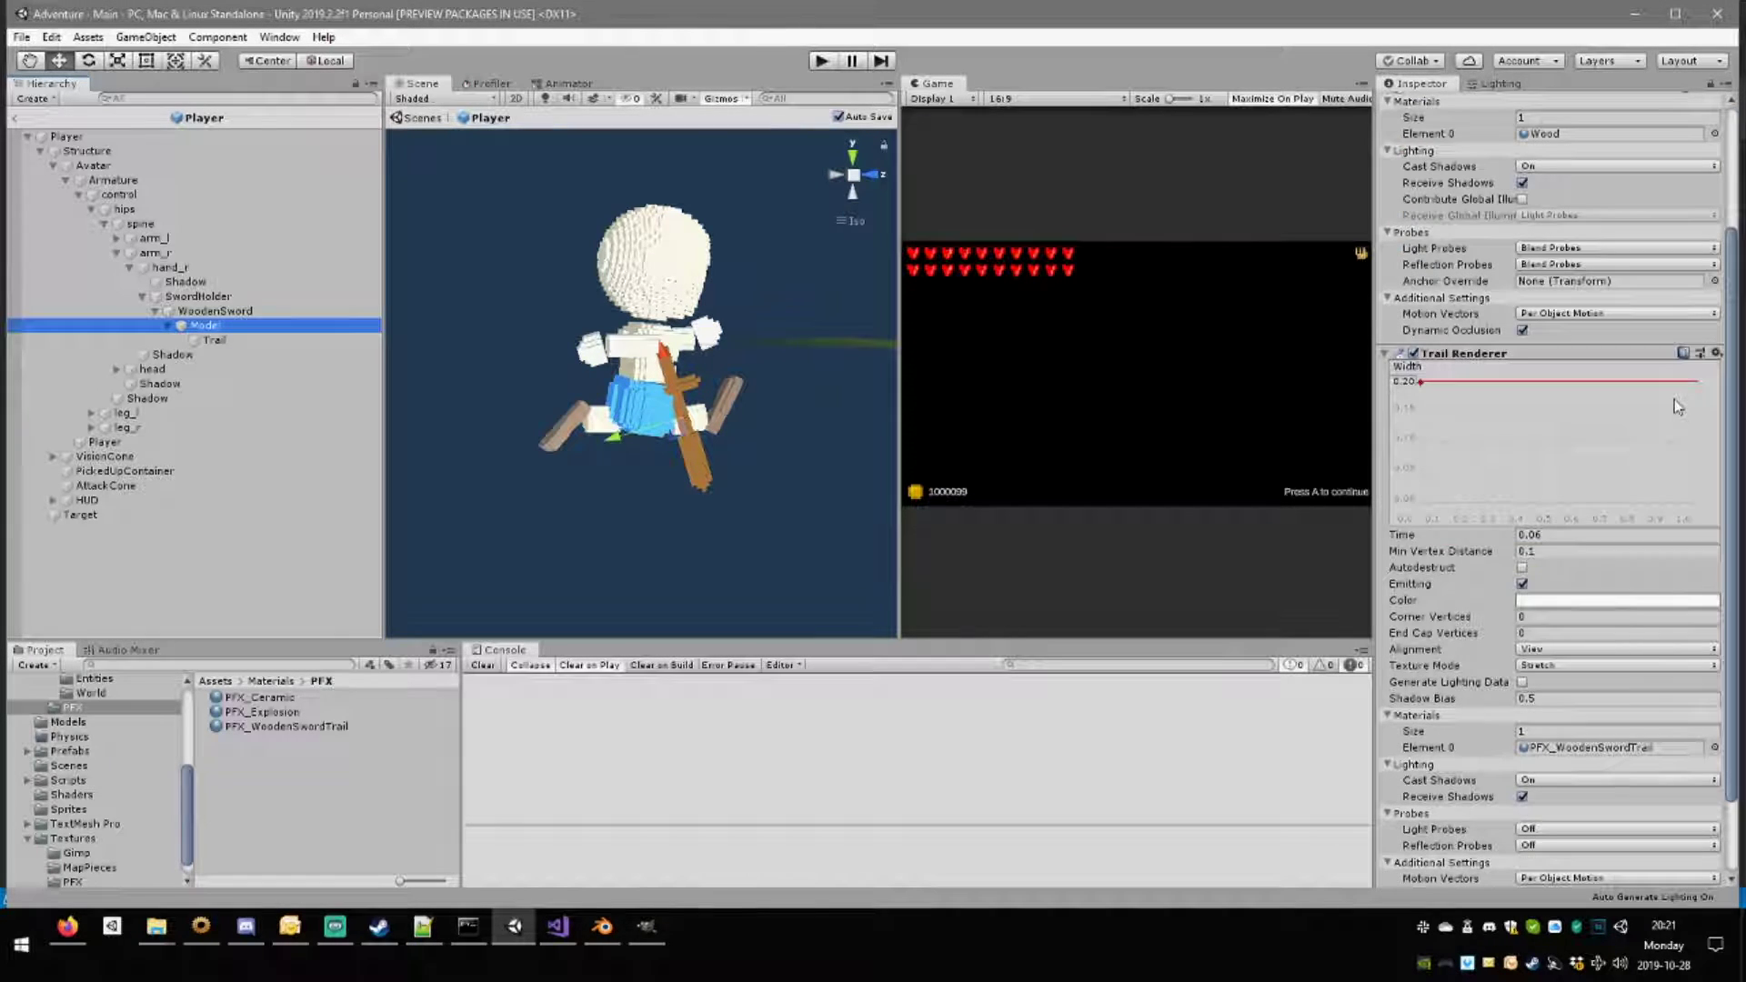
scroll(1601, 286, "up", 3)
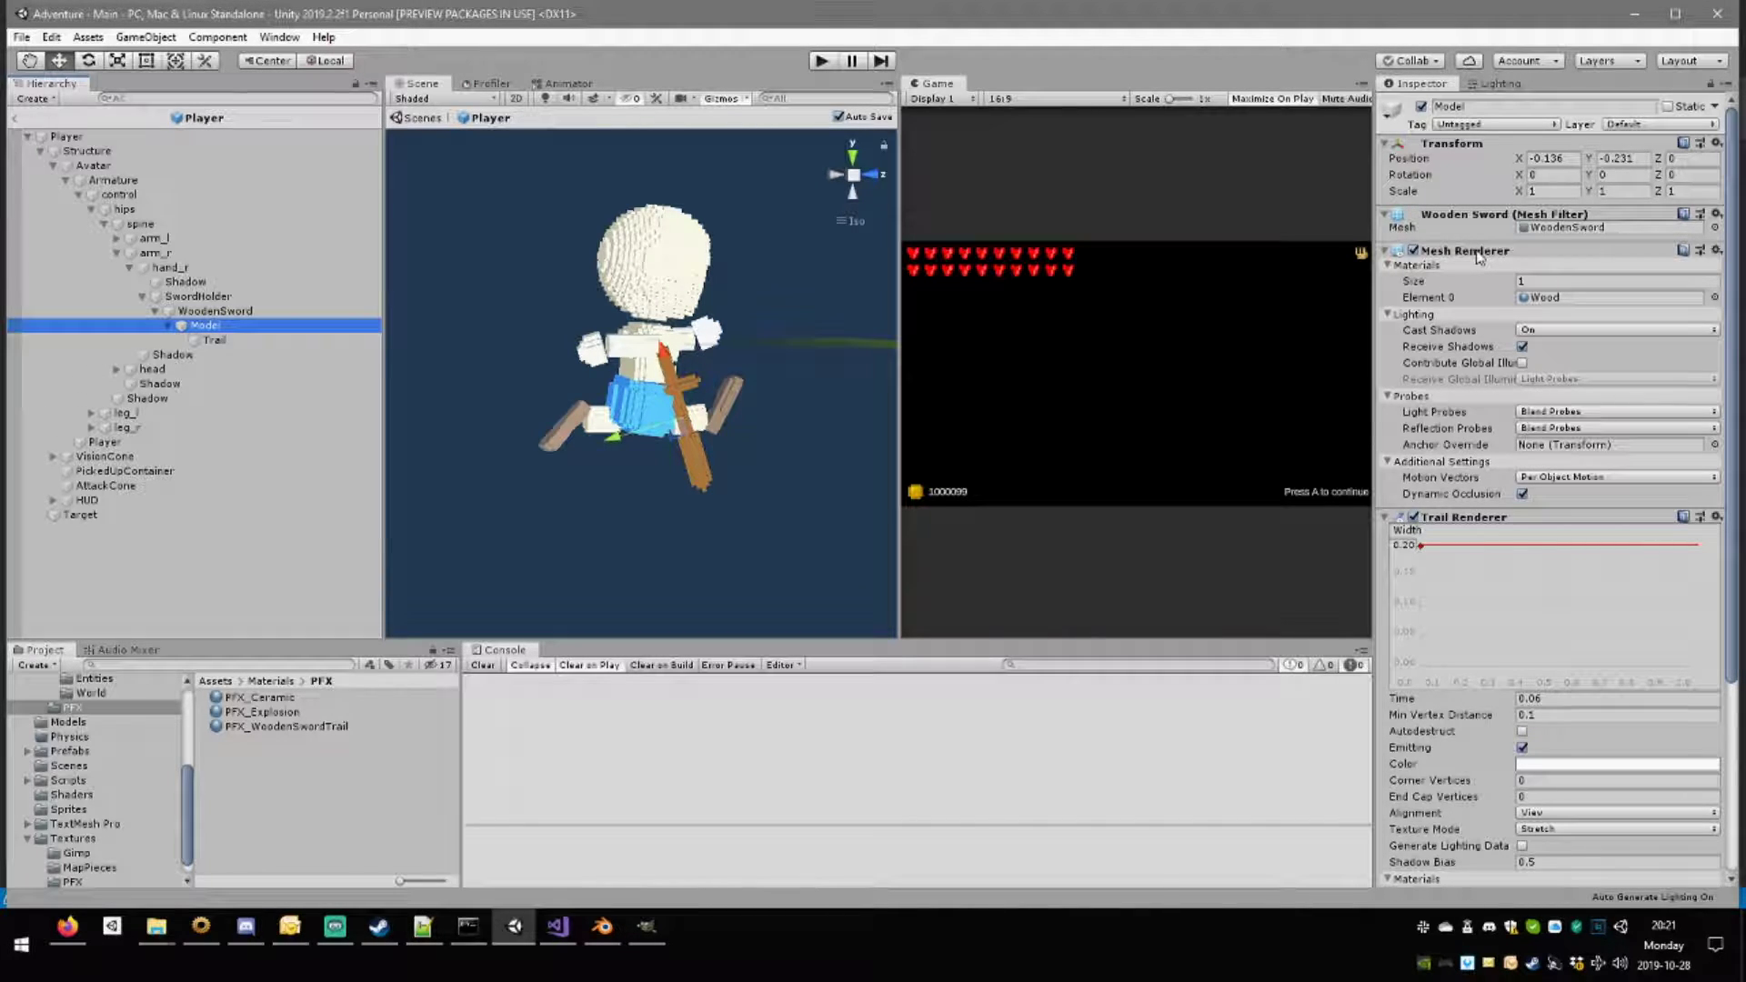
left_click(1717, 517)
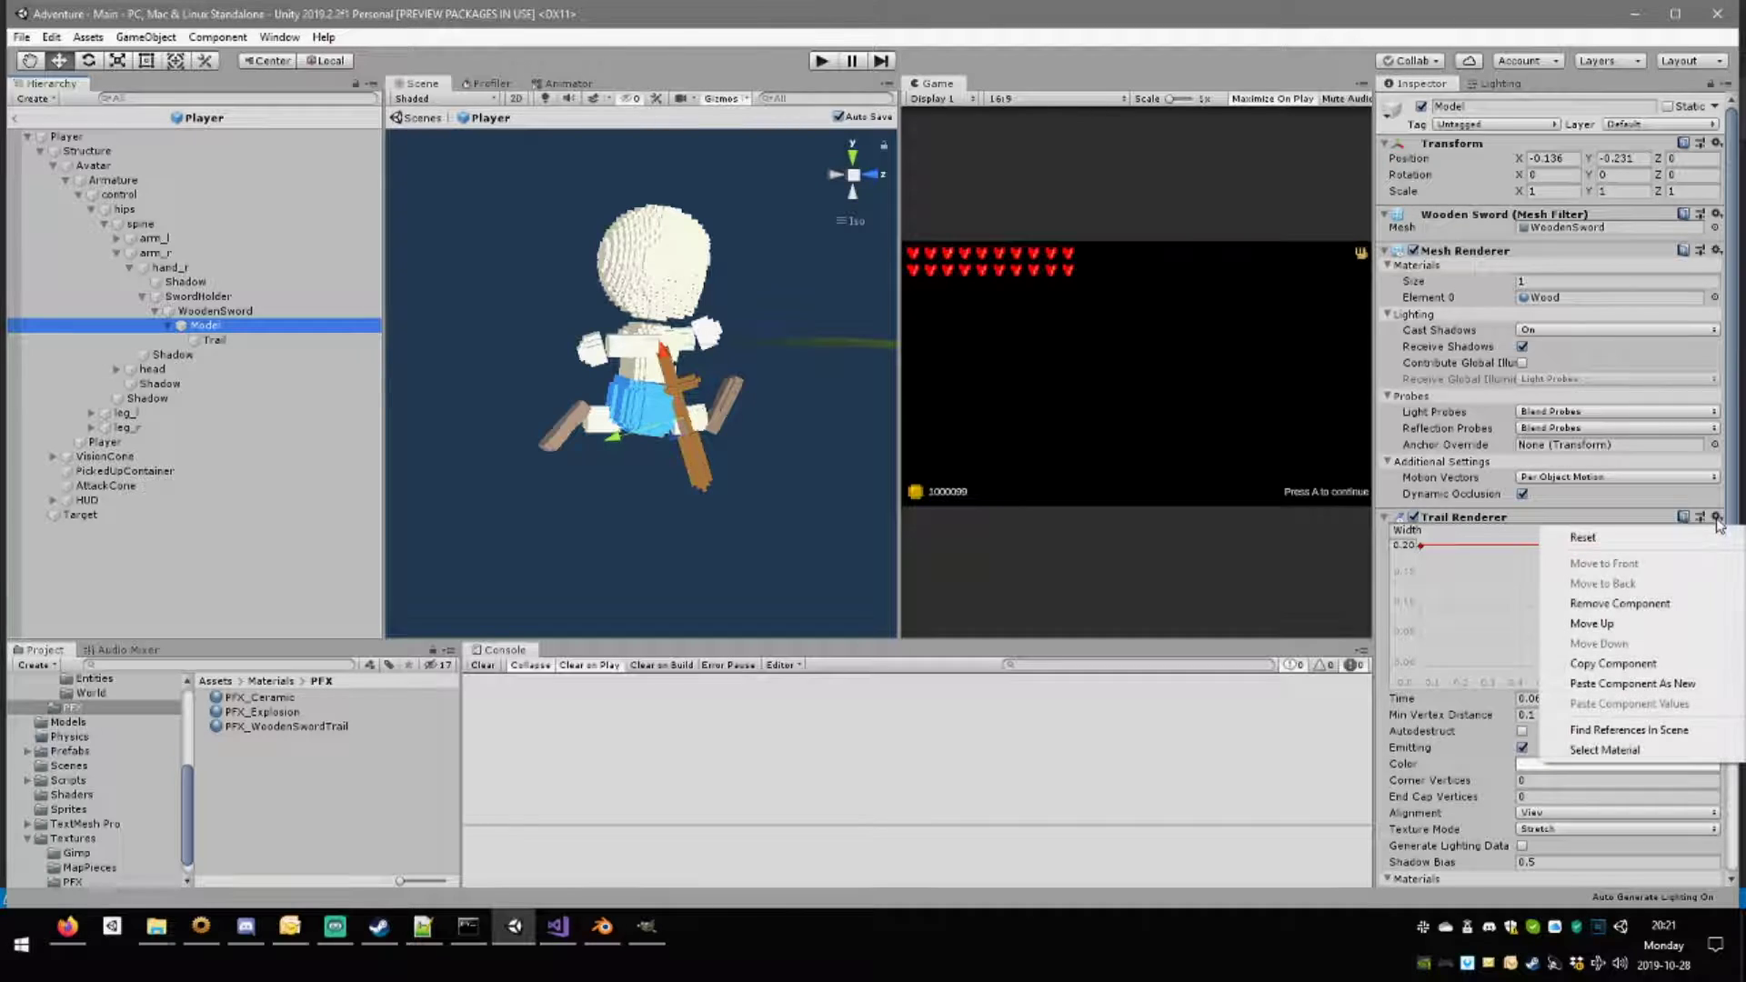
left_click(1621, 665)
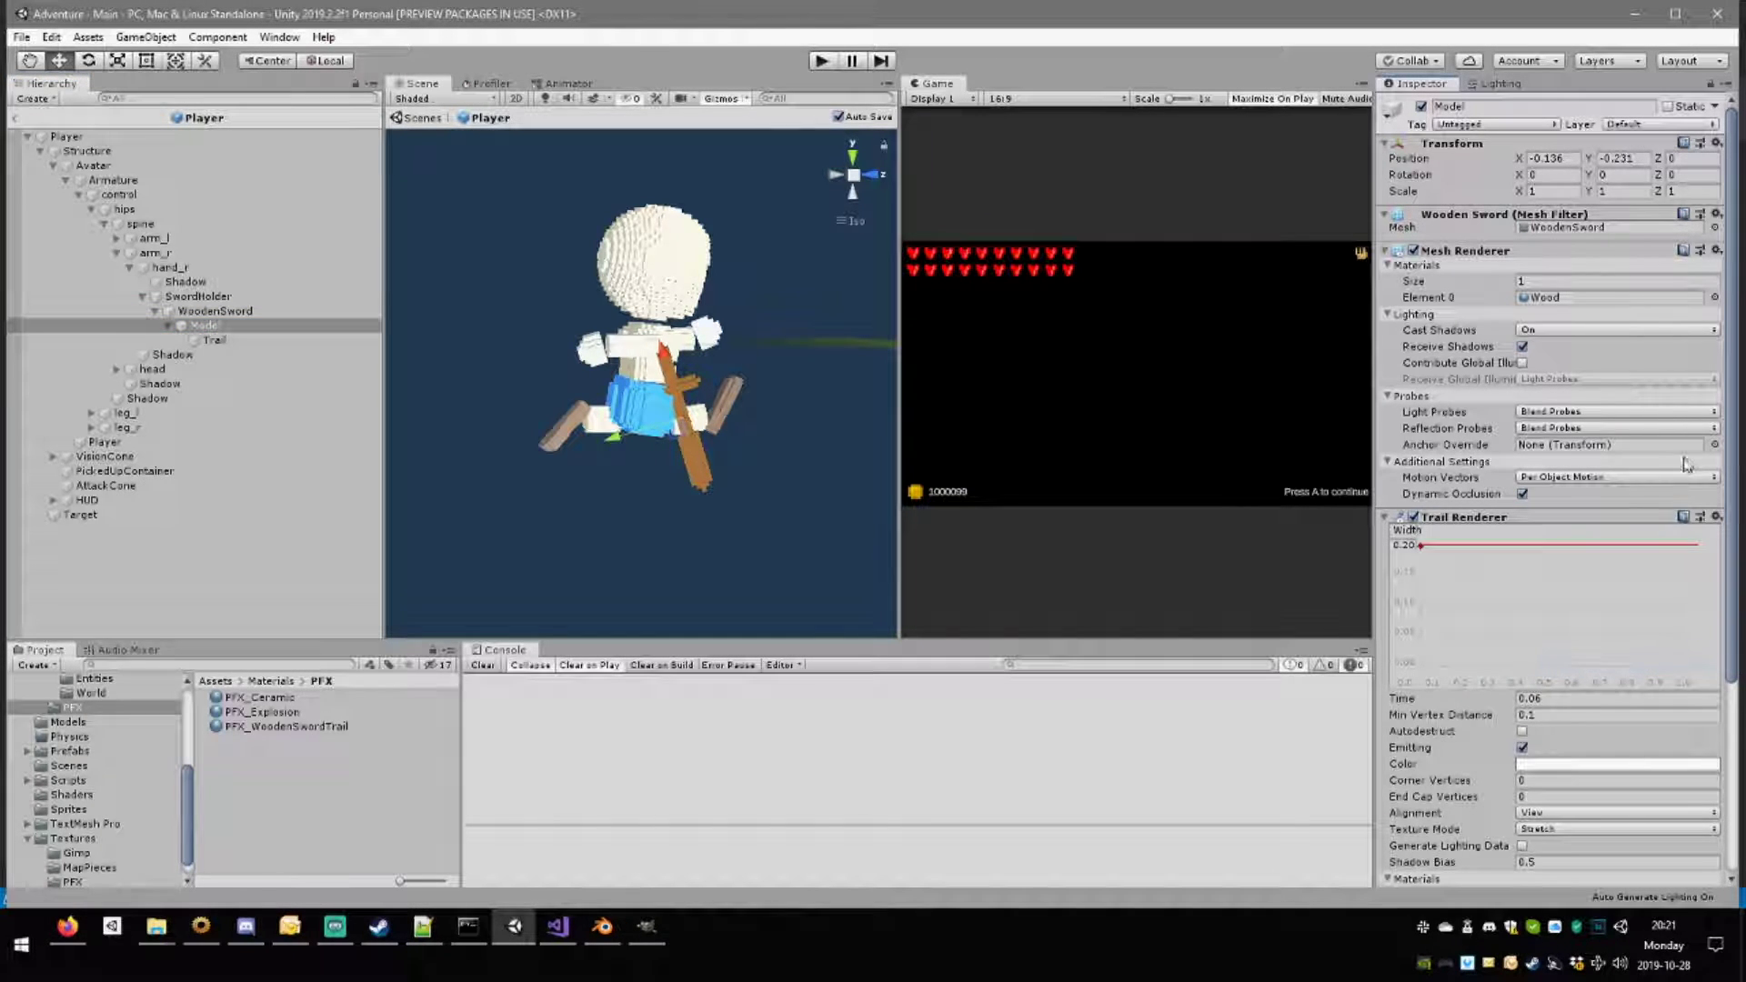
left_click(1718, 516)
left_click(1621, 604)
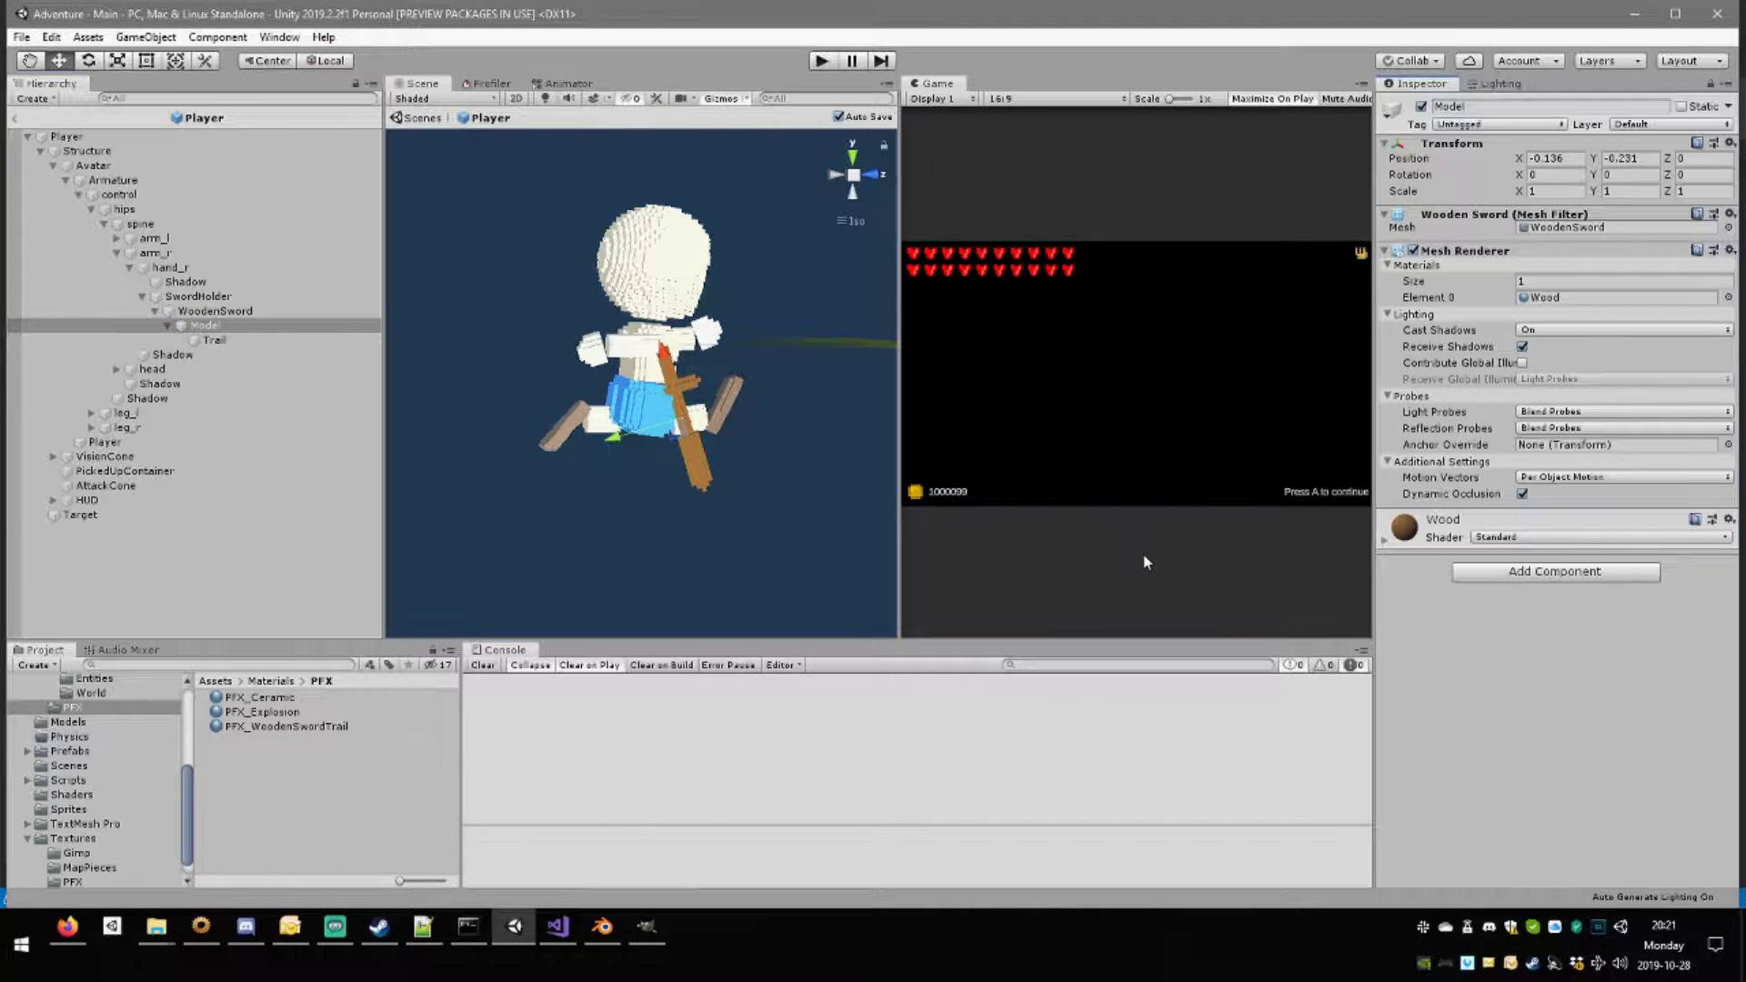
Paste the copied Trail Renderer as a new component on the Trail object.
left_click(278, 338)
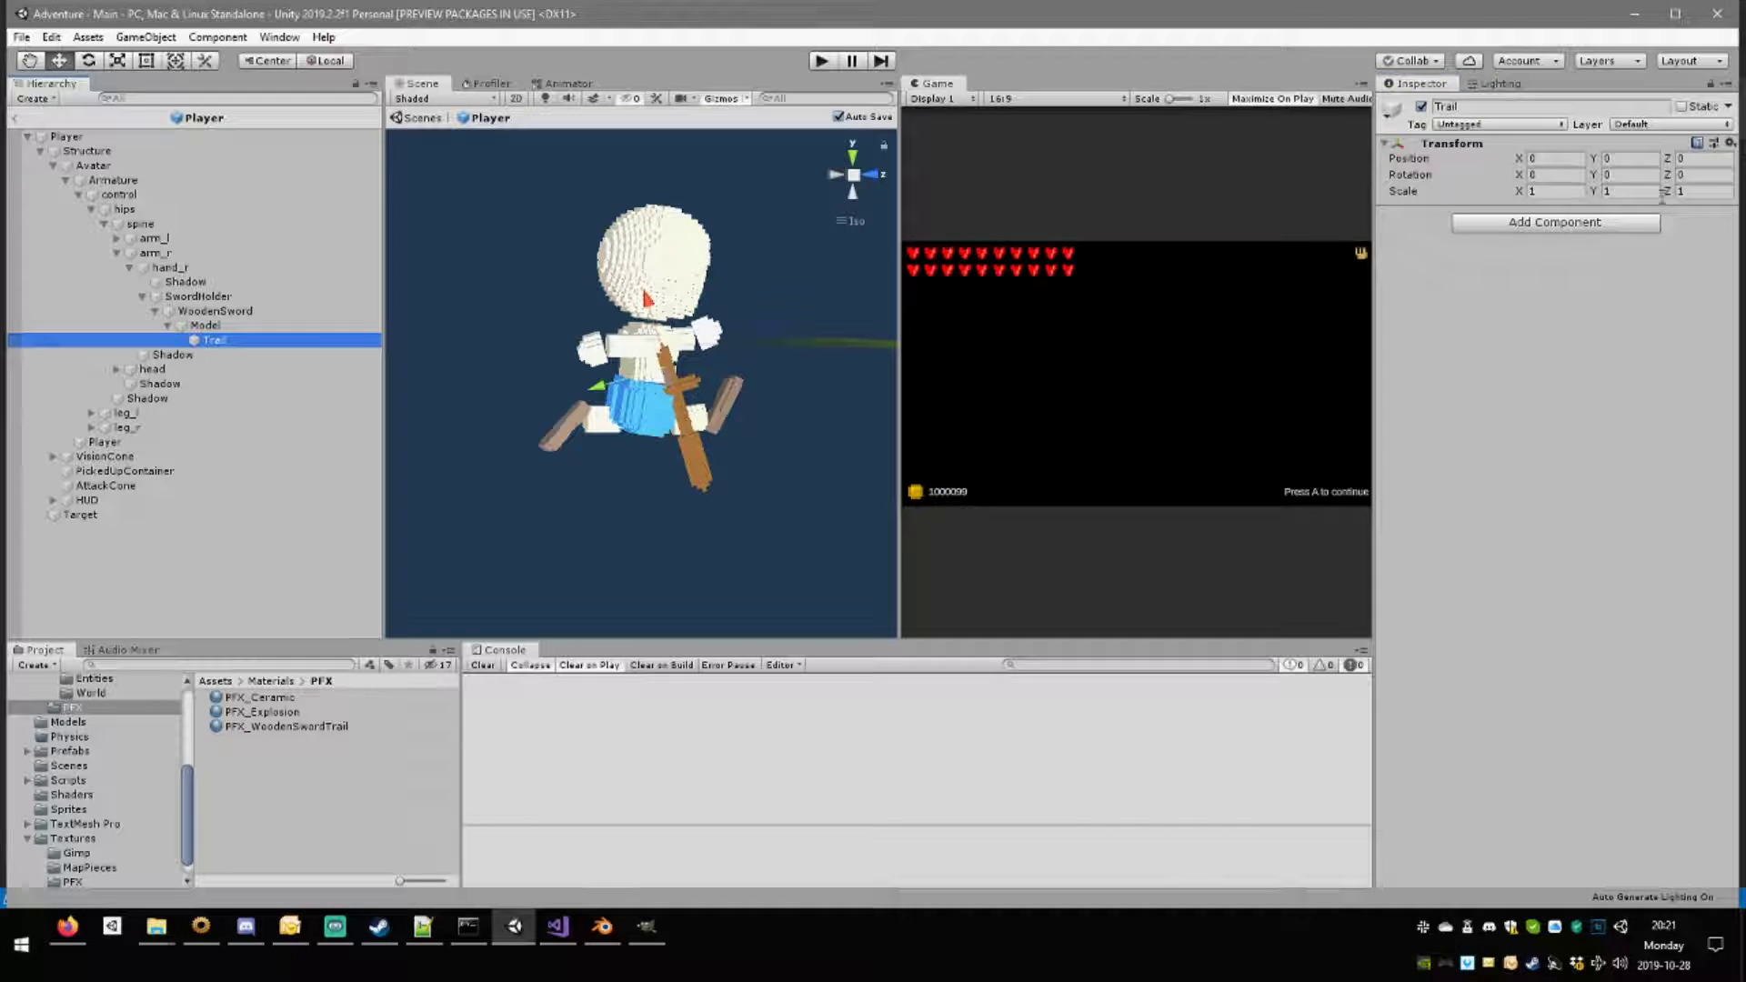
left_click(1729, 143)
left_click(1637, 243)
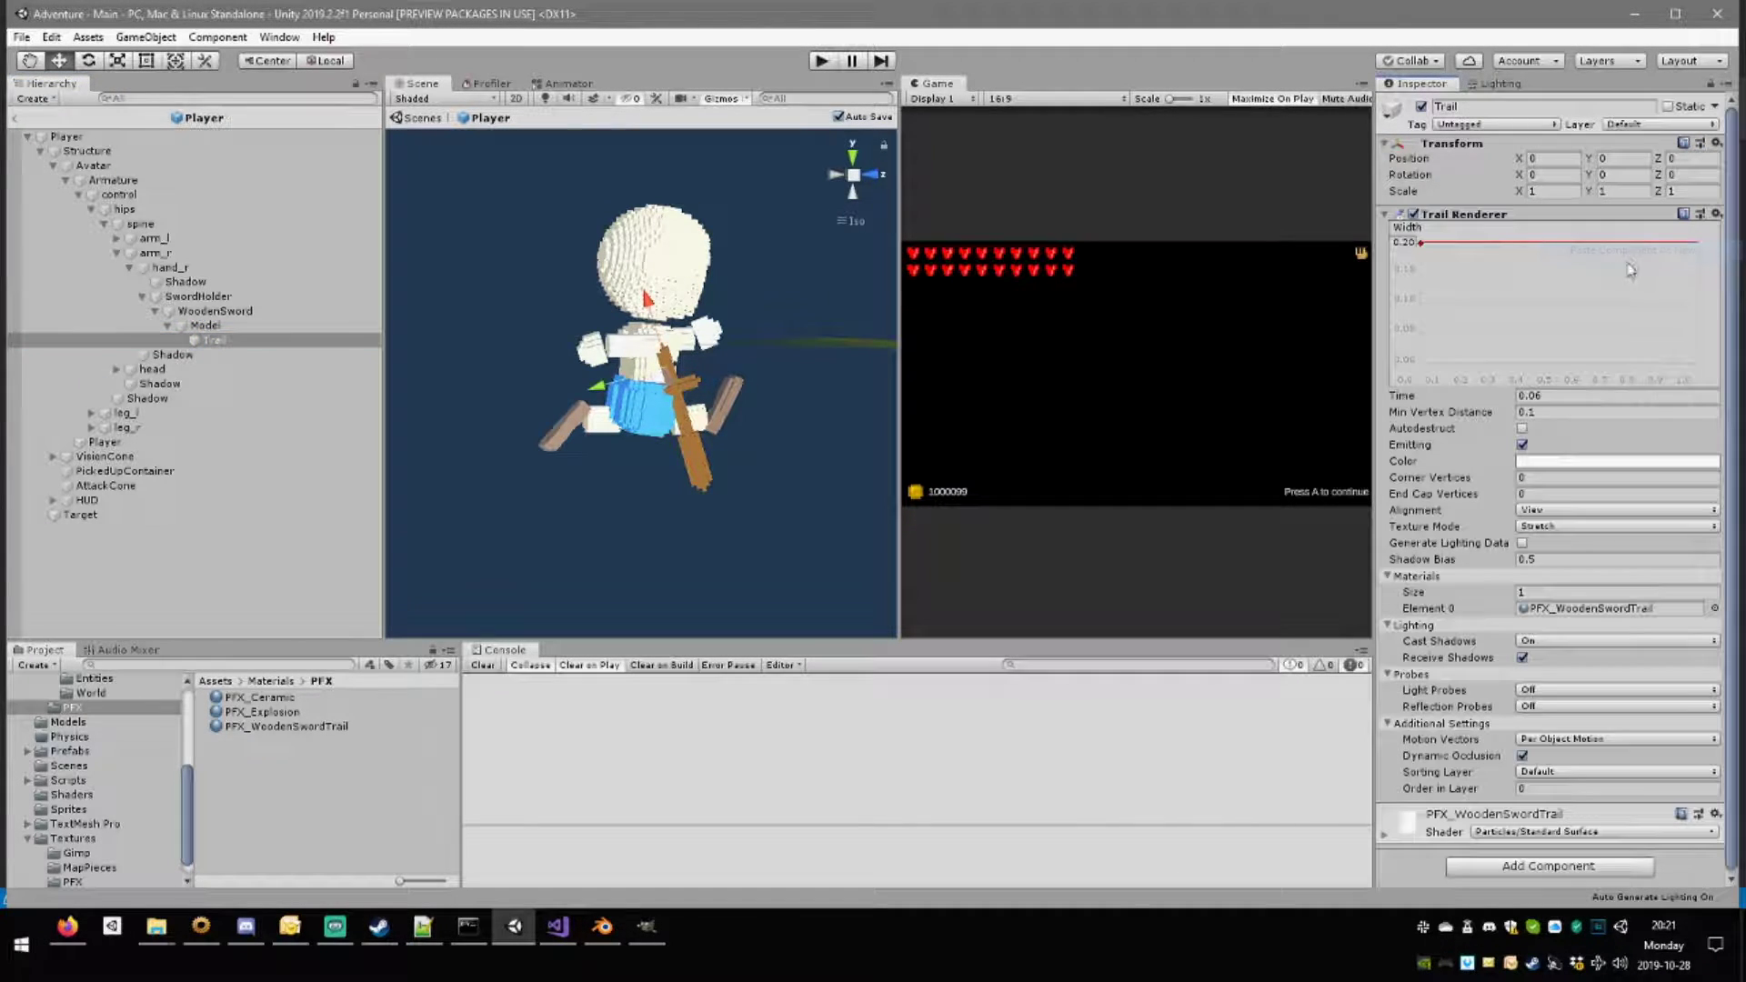
Test the trail by moving the sword's Model, and undo the move.
left_click(205, 324)
mouse_move(605, 448)
left_mouse_down()
mouse_move(419, 440)
mouse_move(600, 482)
left_mouse_up()
key("ctrl+z")
Move the Trail object along the sword blade to about X -0.286.
left_click(205, 339)
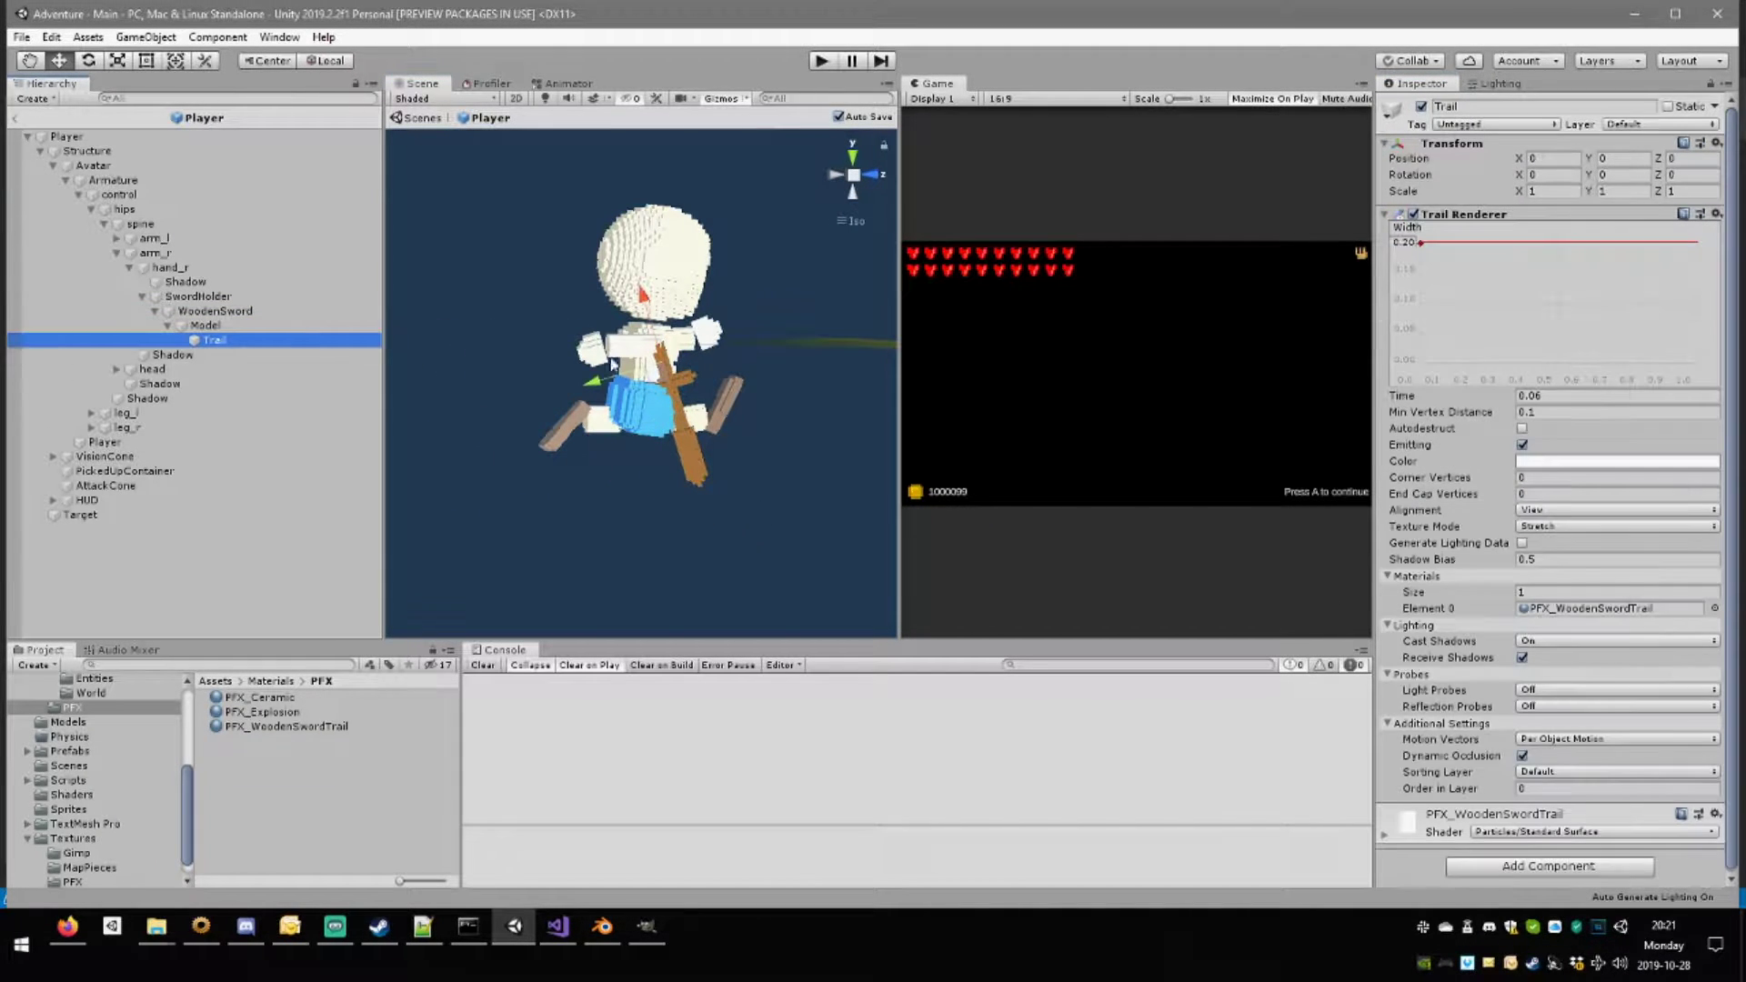
left_click_drag(659, 350, 680, 411)
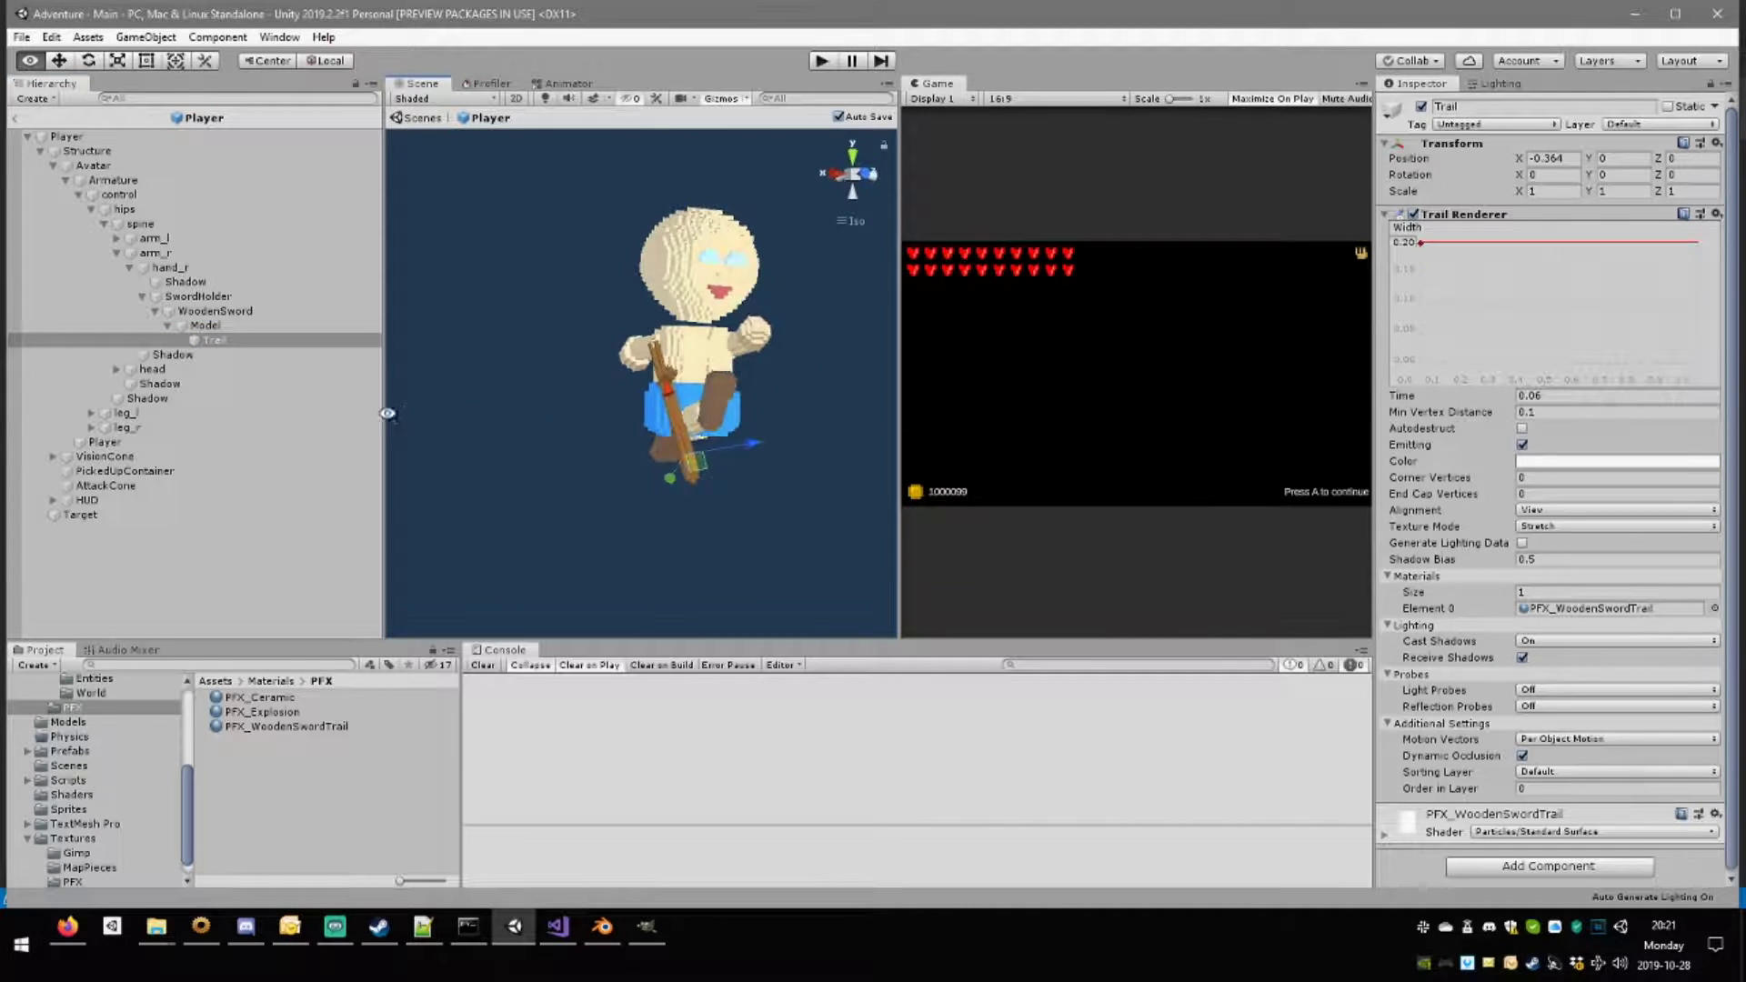
left_click_drag(678, 393, 679, 386)
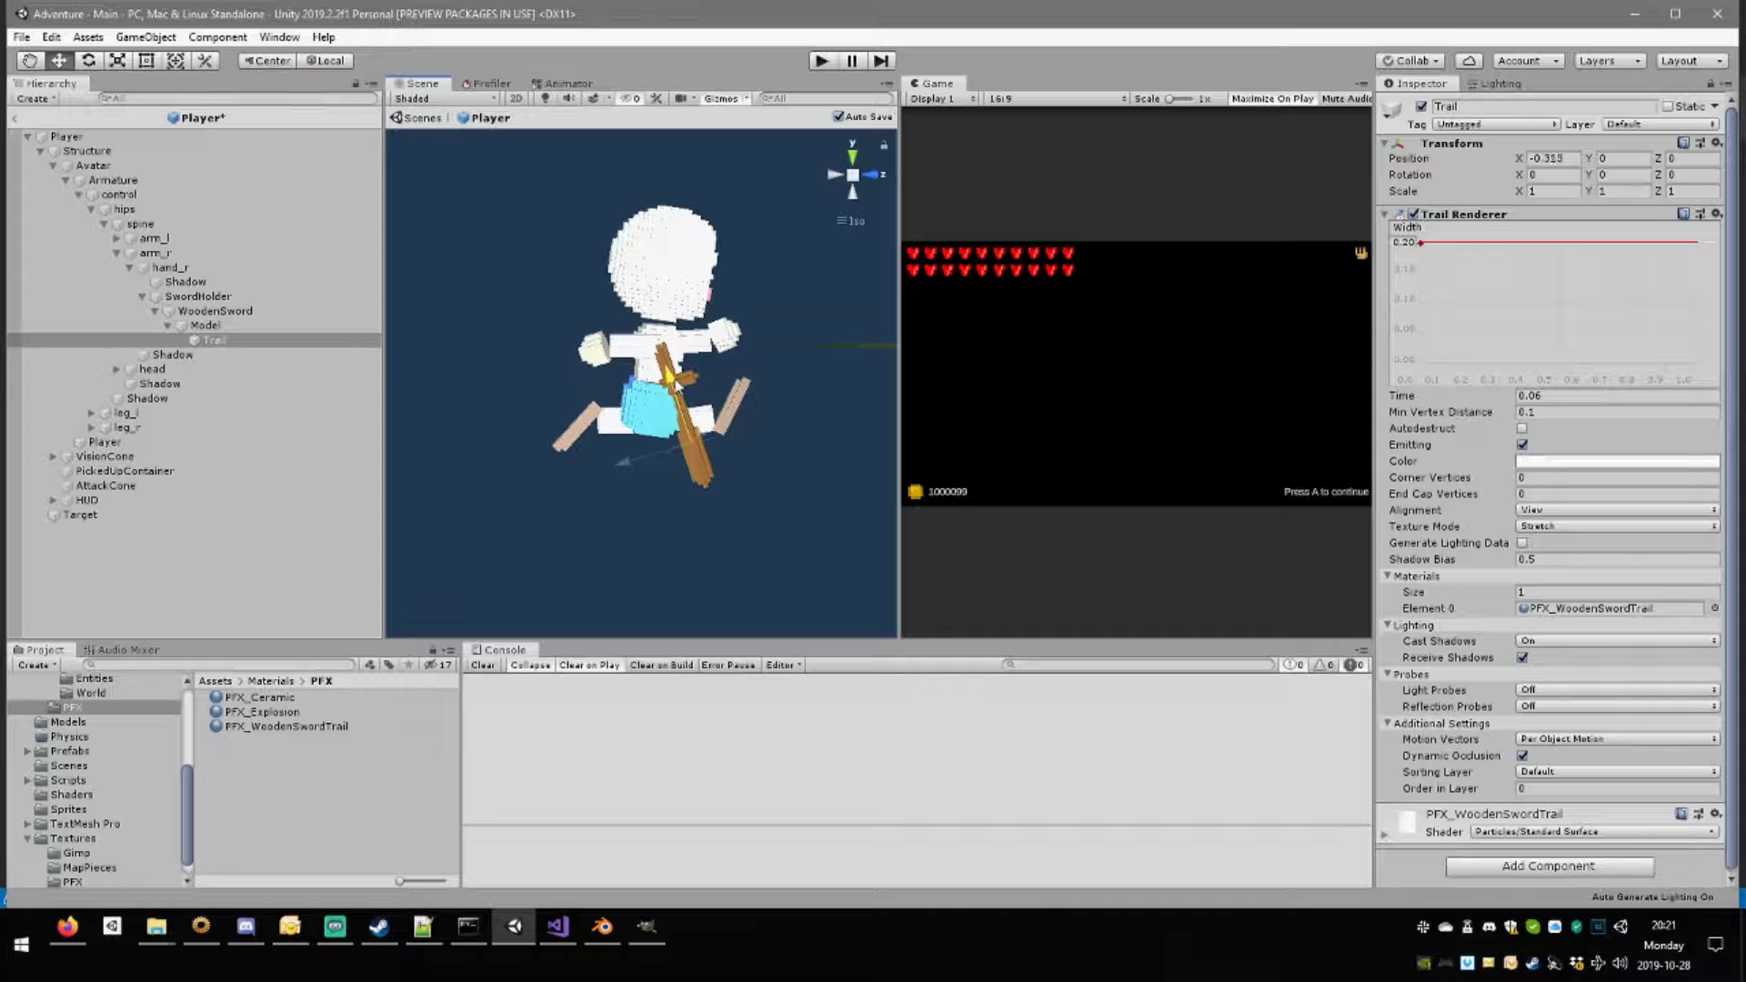
Set the Trail Renderer's width to 0.4 and test it by moving the sword's Model.
left_click(1407, 243)
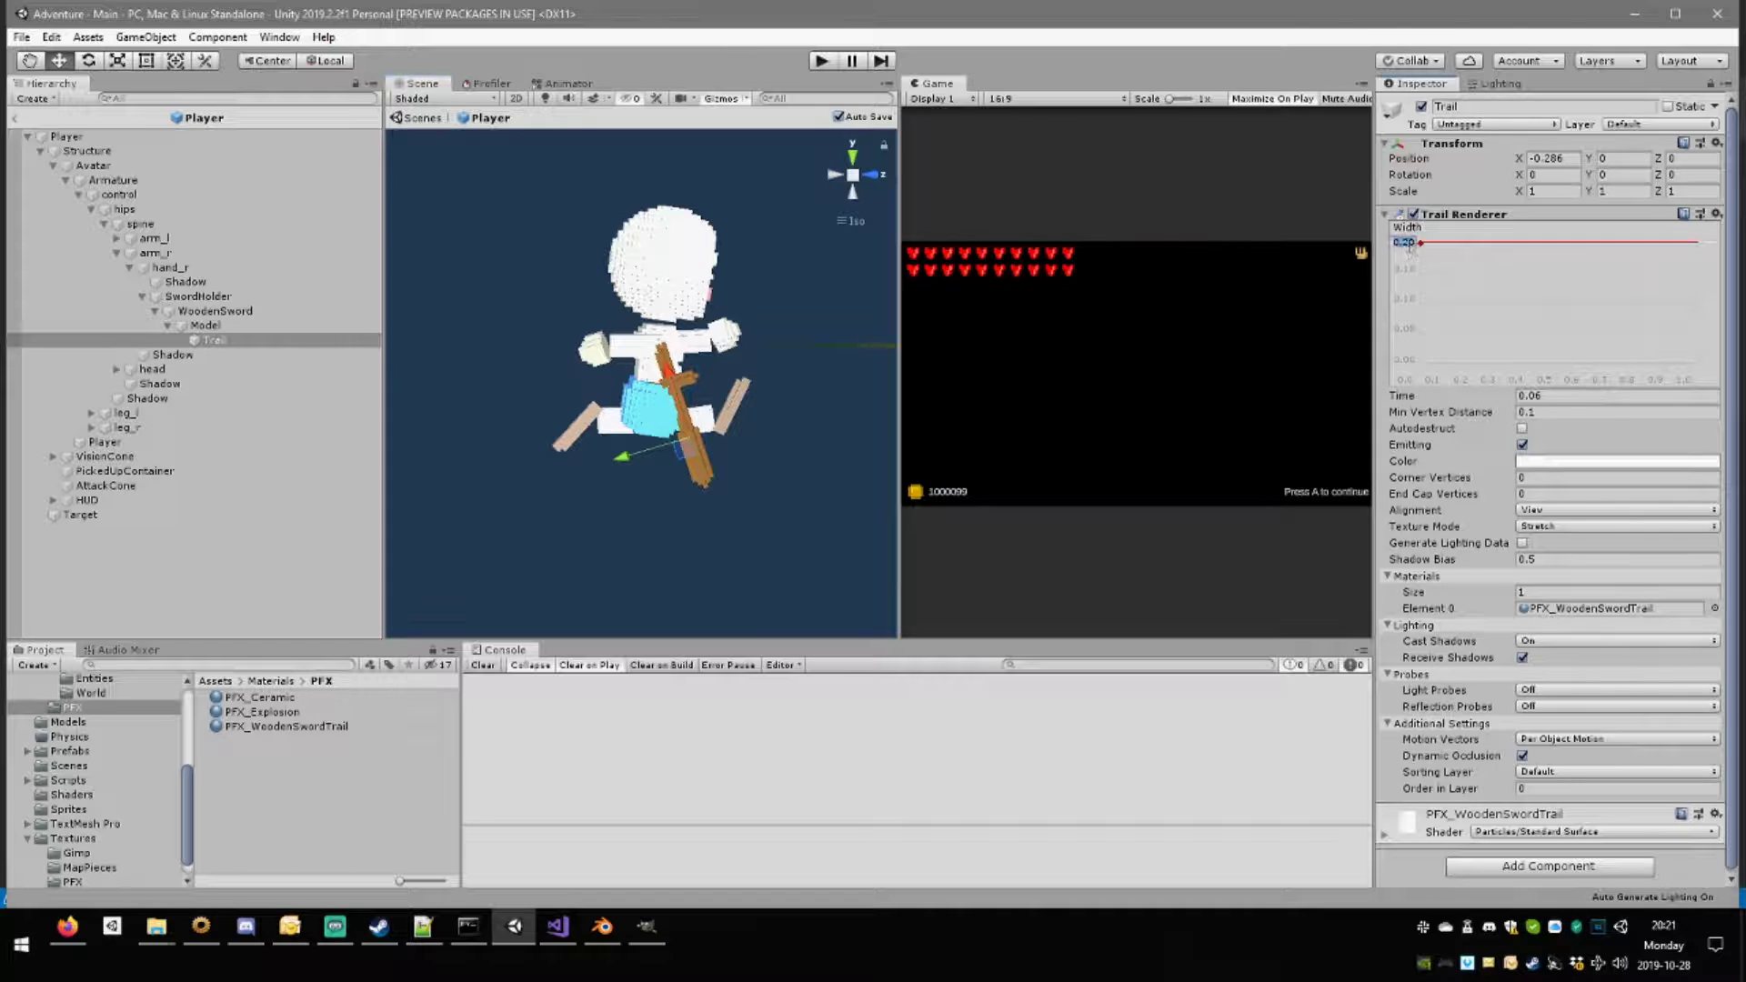
left_click(598, 371)
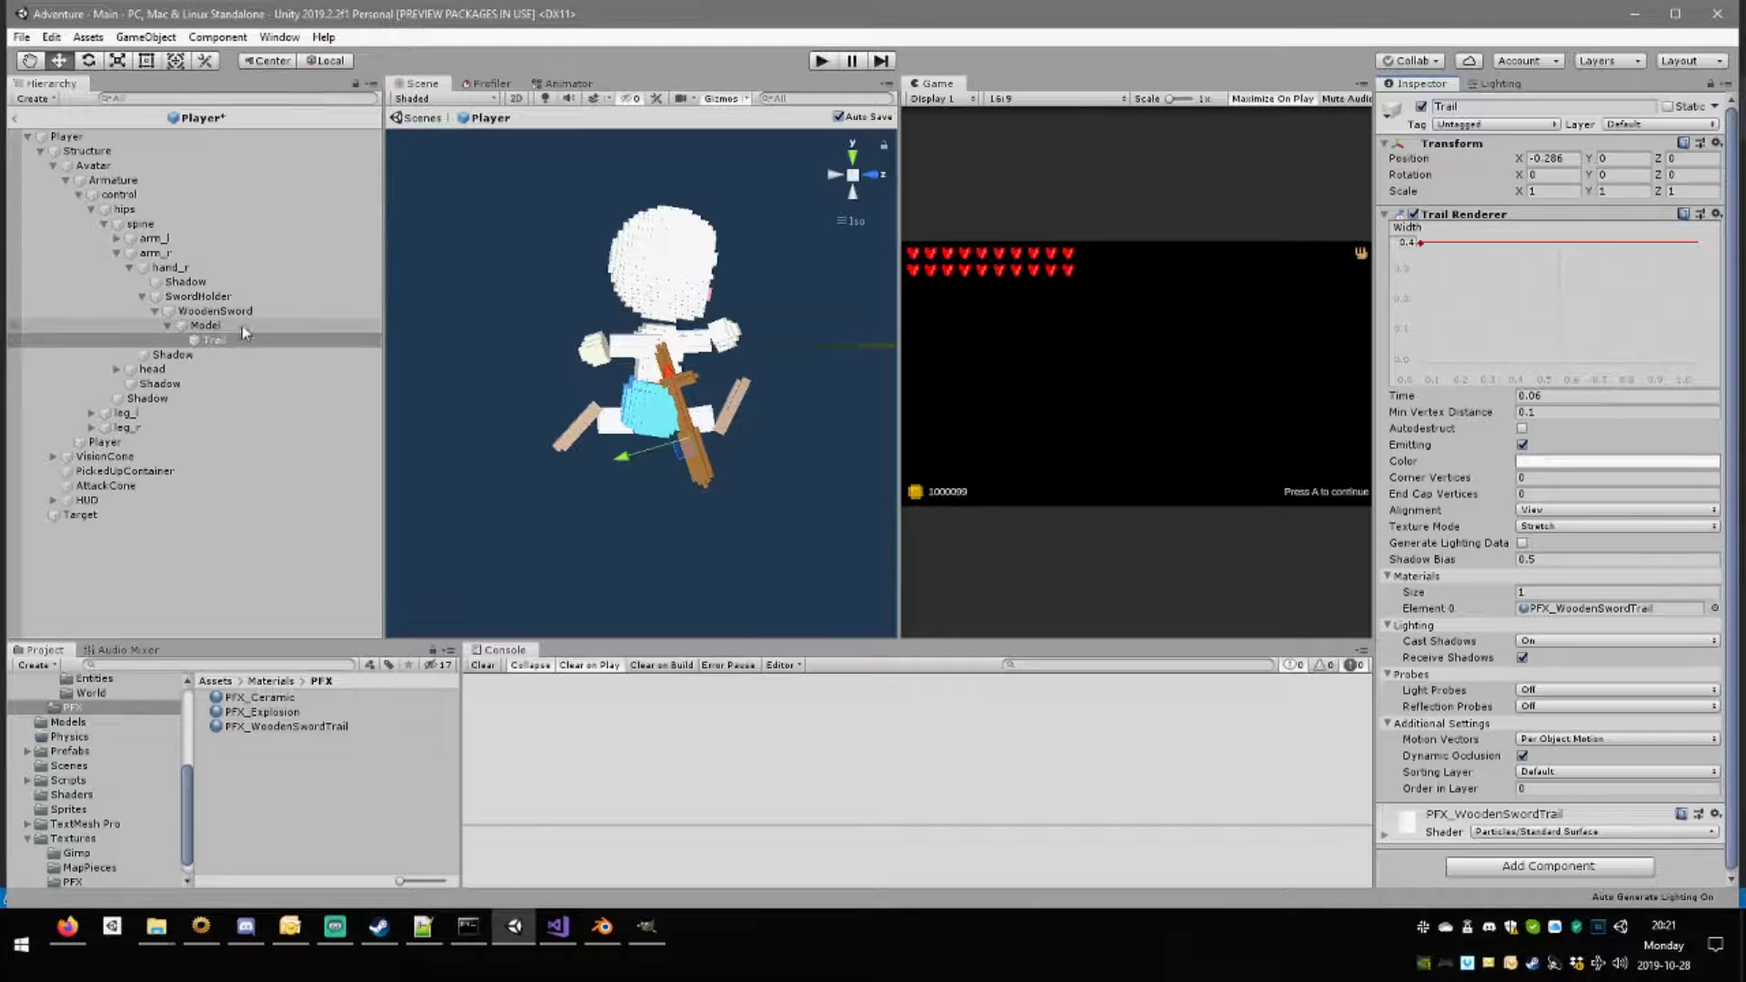
left_click_drag(678, 418, 771, 370)
Set the Trail Renderer's width to 0.38 and test it by moving the sword's Model.
left_click(300, 340)
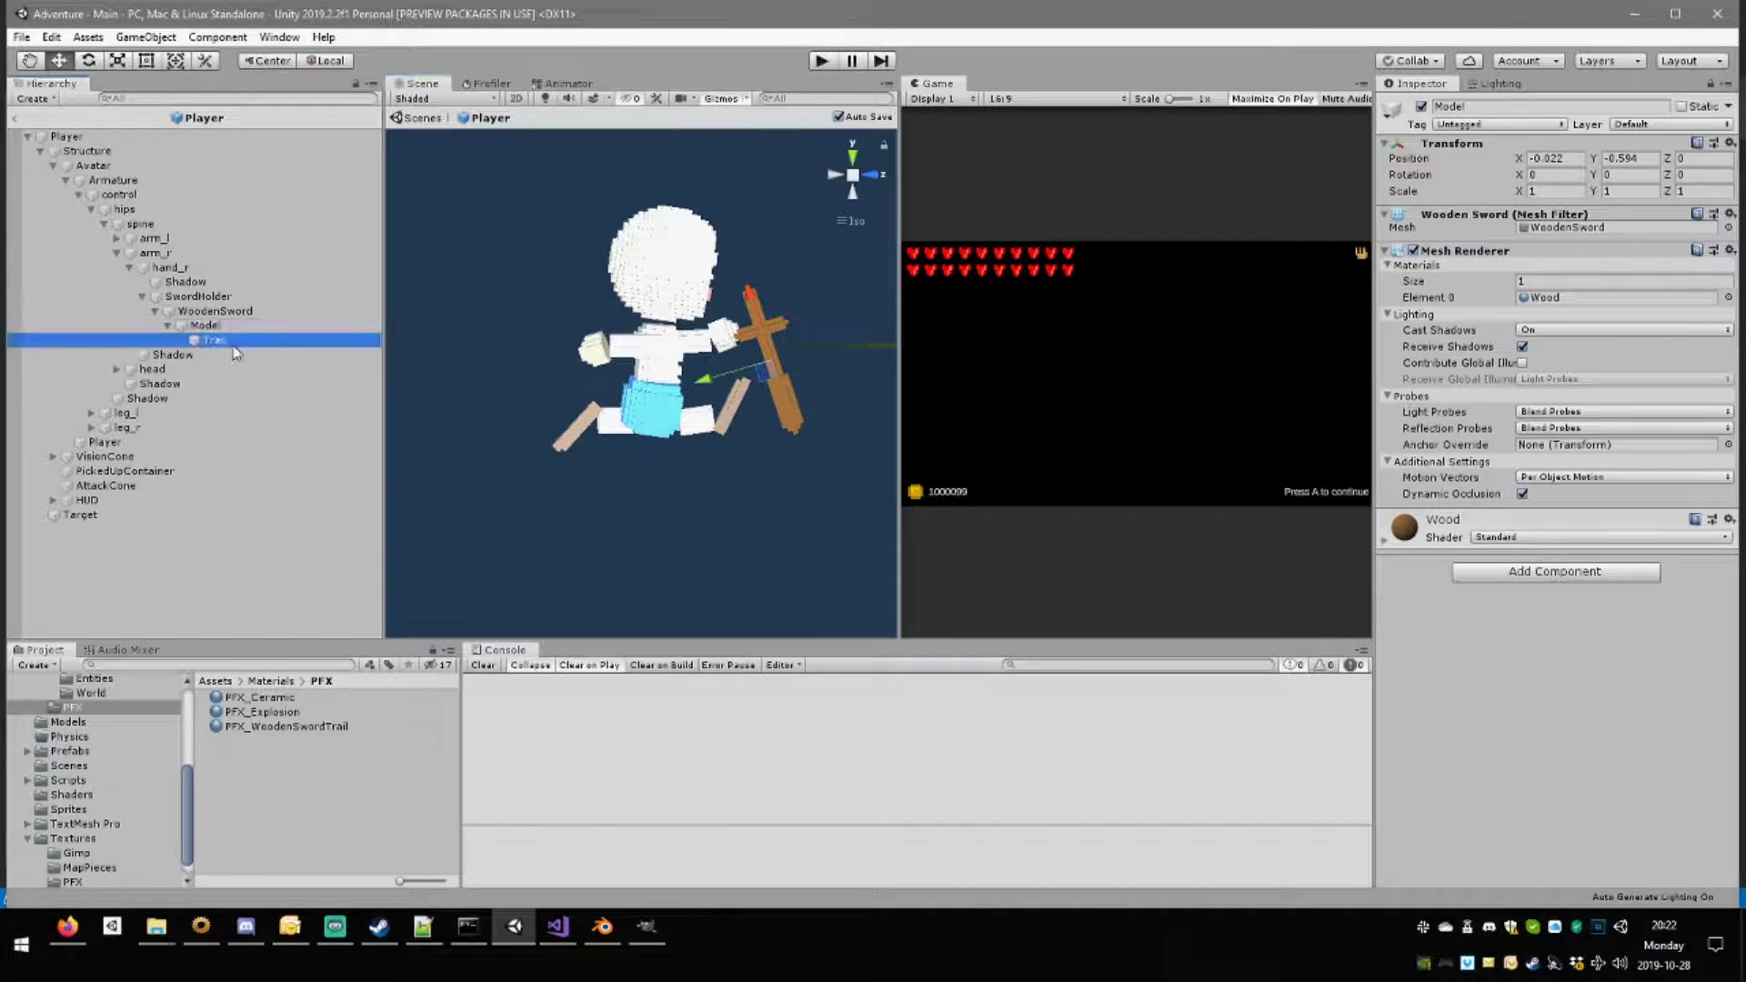
left_click(1408, 244)
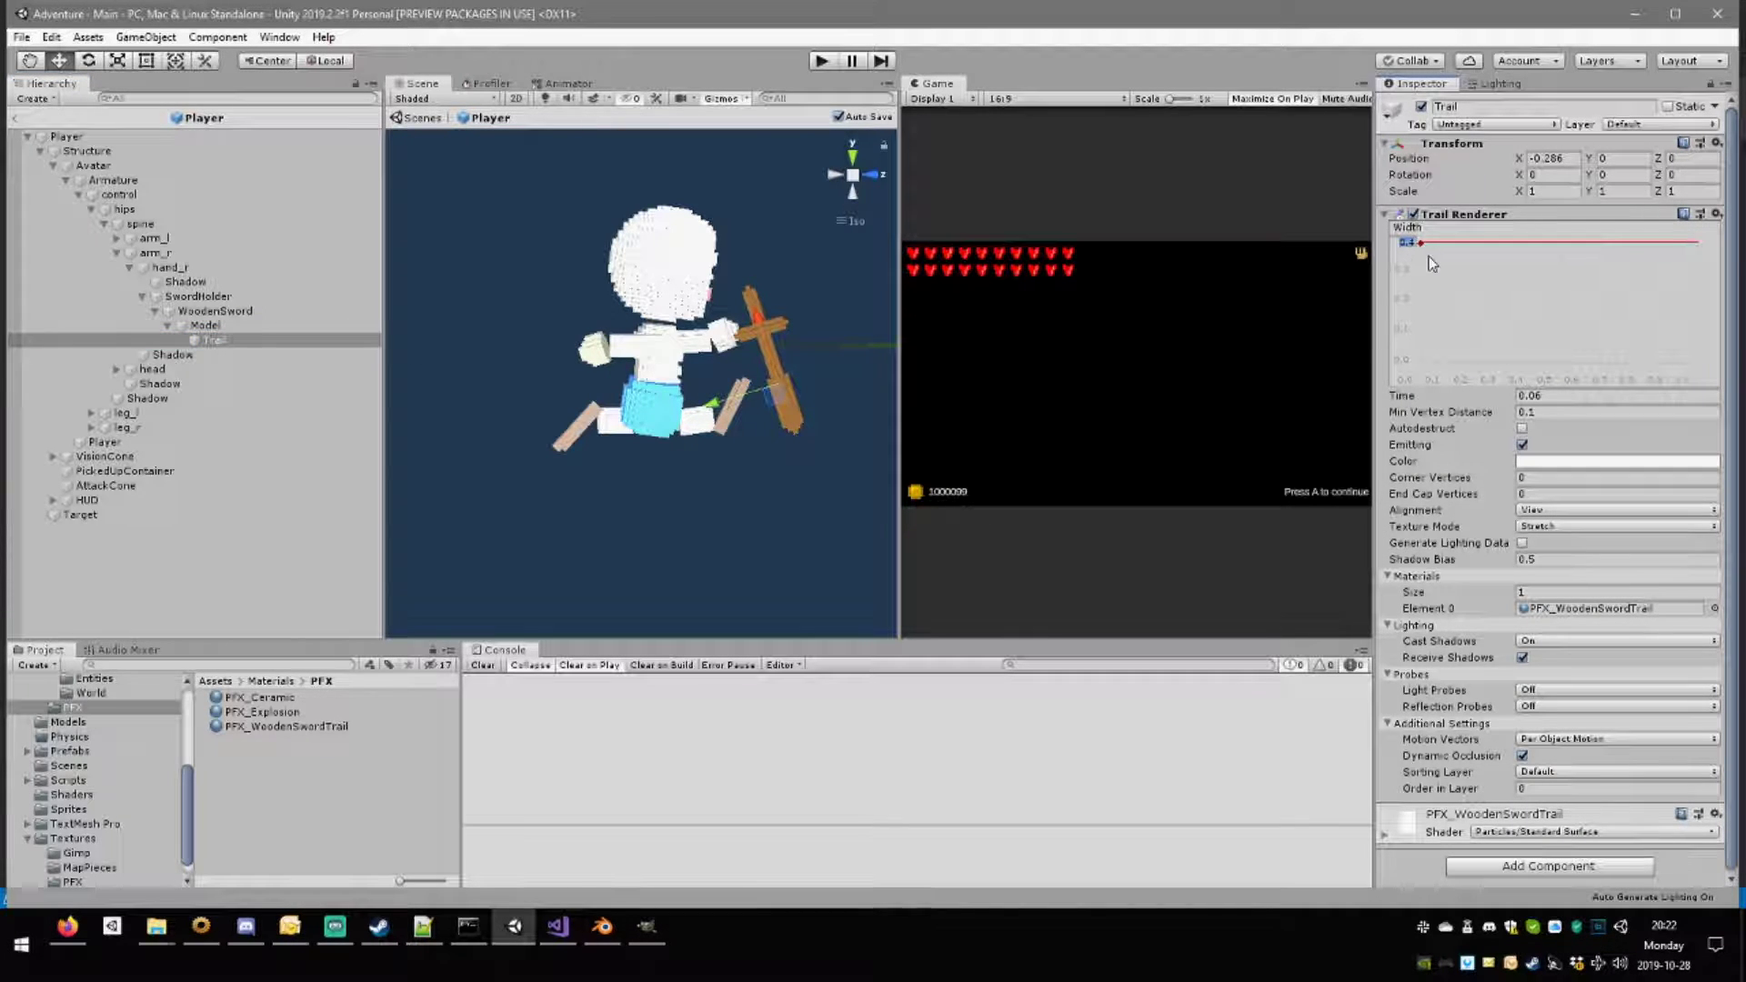
type("0.38")
key("Return")
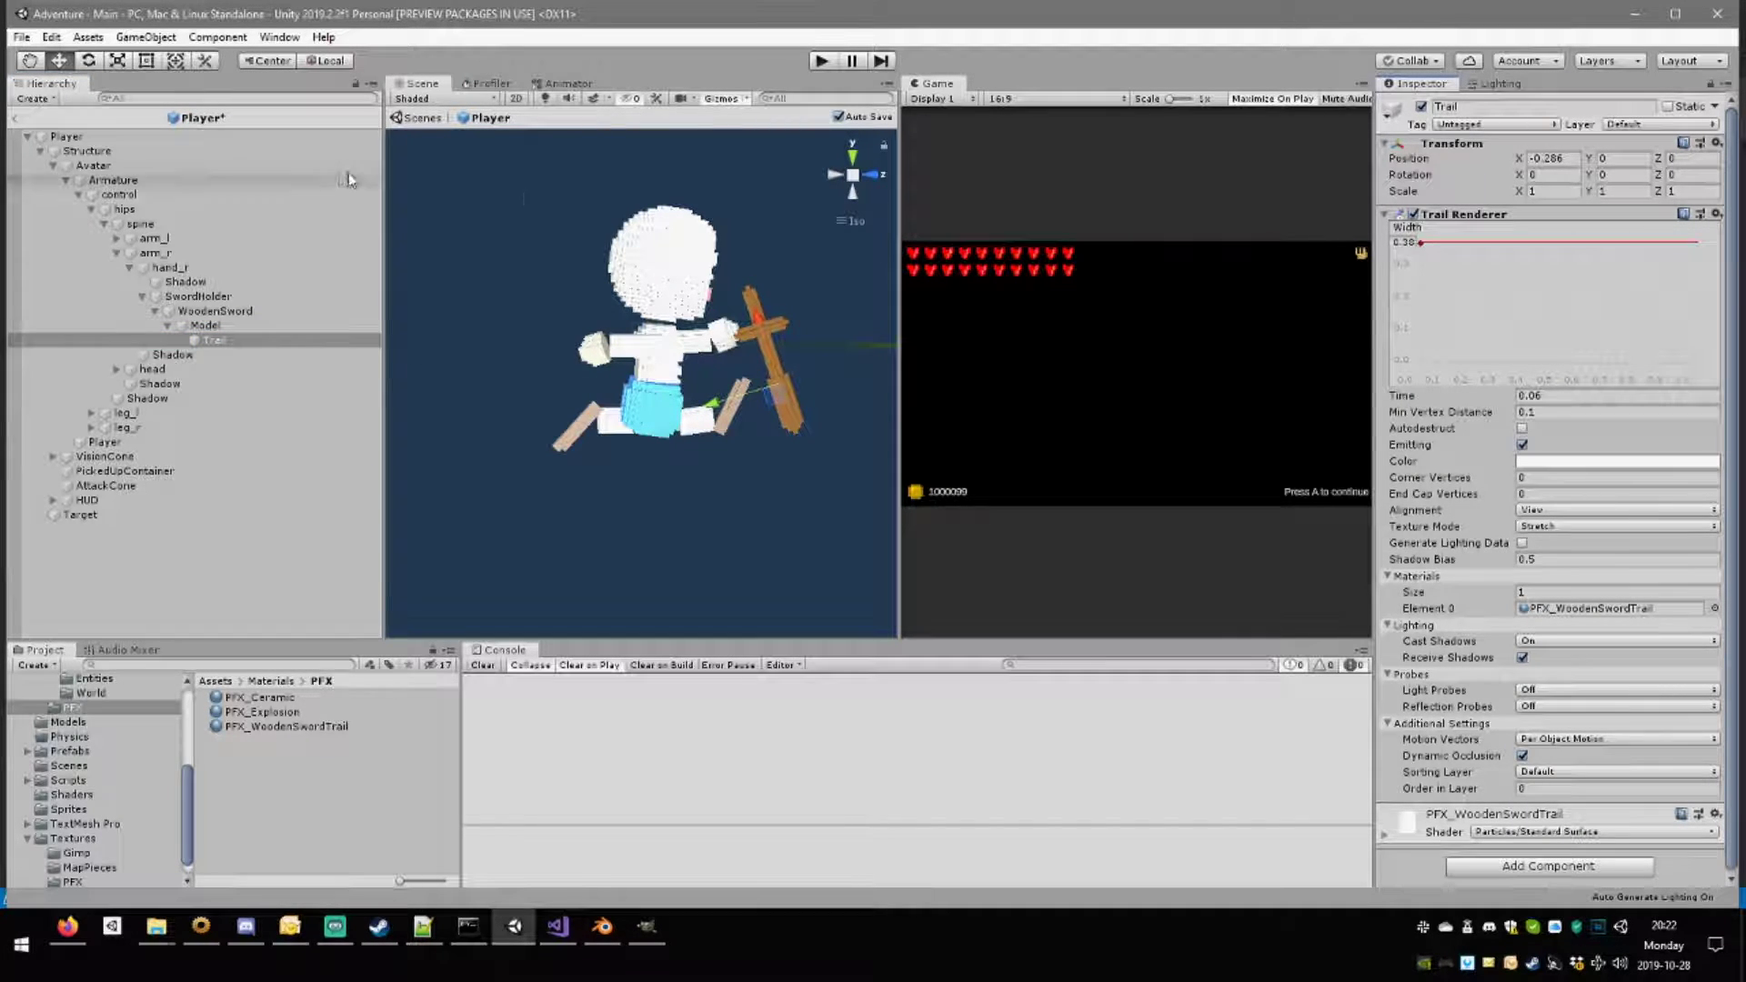
left_click(206, 324)
left_click_drag(768, 380, 794, 462)
Switch to GIMP, flip the WoodenSwordTrail gradient image horizontally and export it over WoodenSwordTrail.png.
left_click(647, 926)
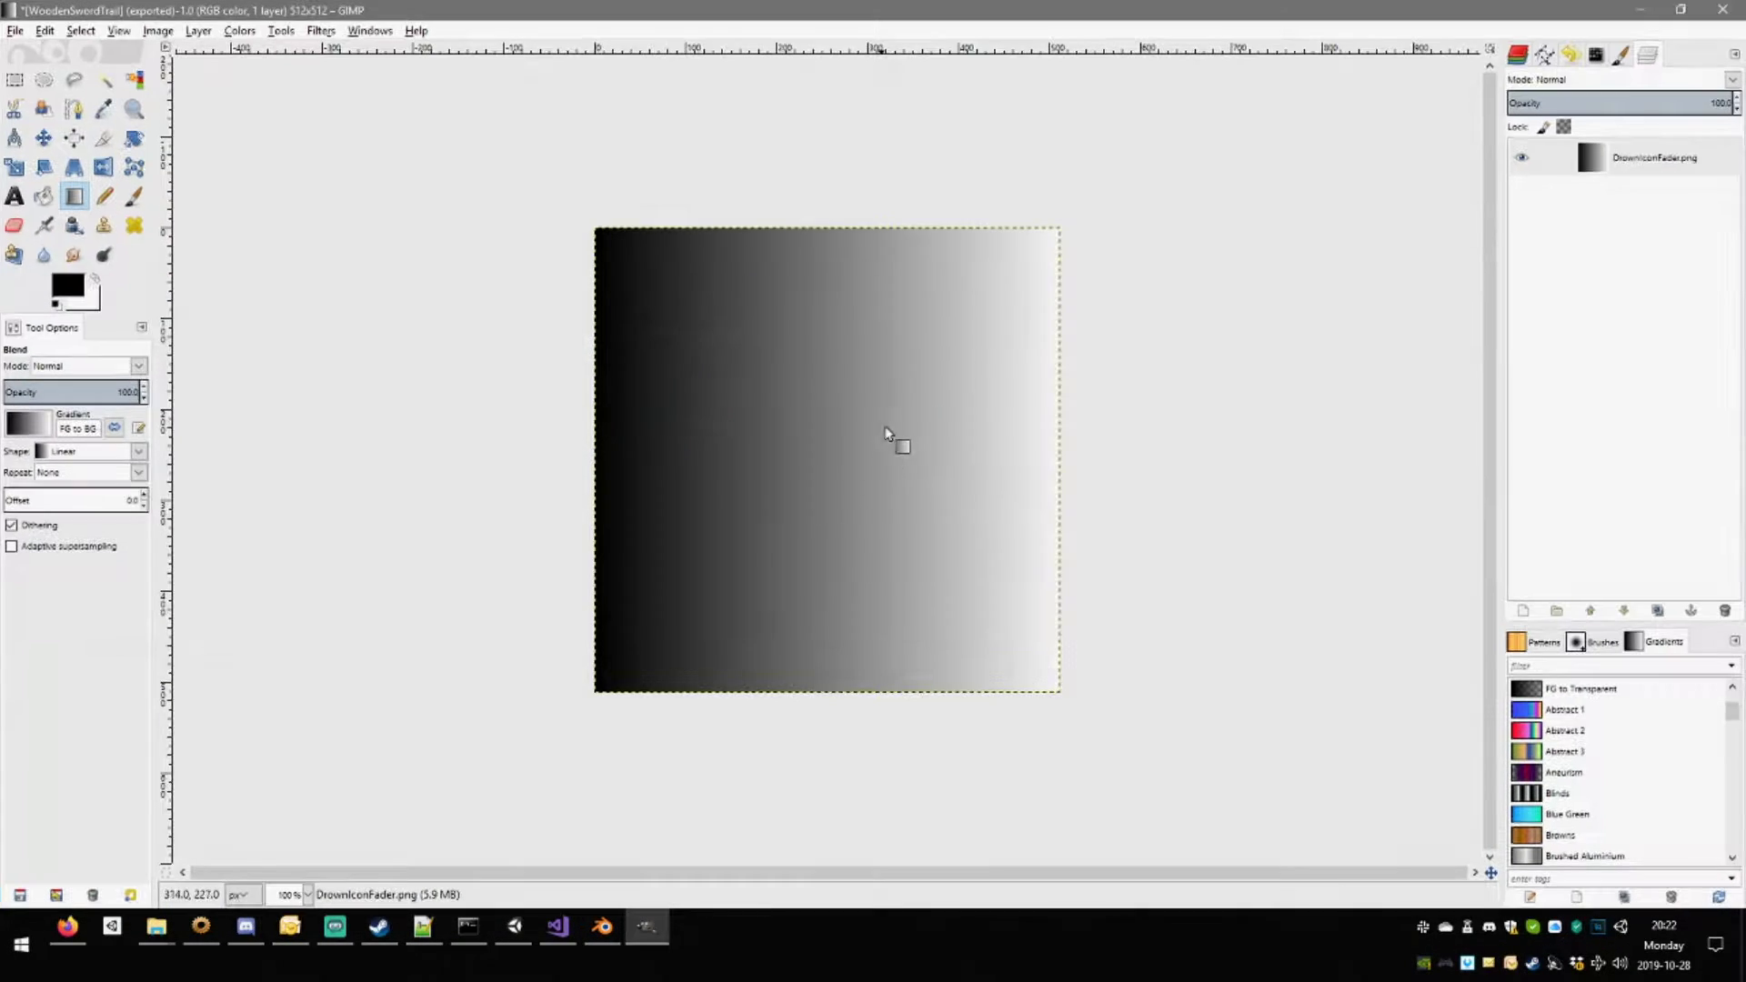
left_click(103, 166)
left_click(772, 343)
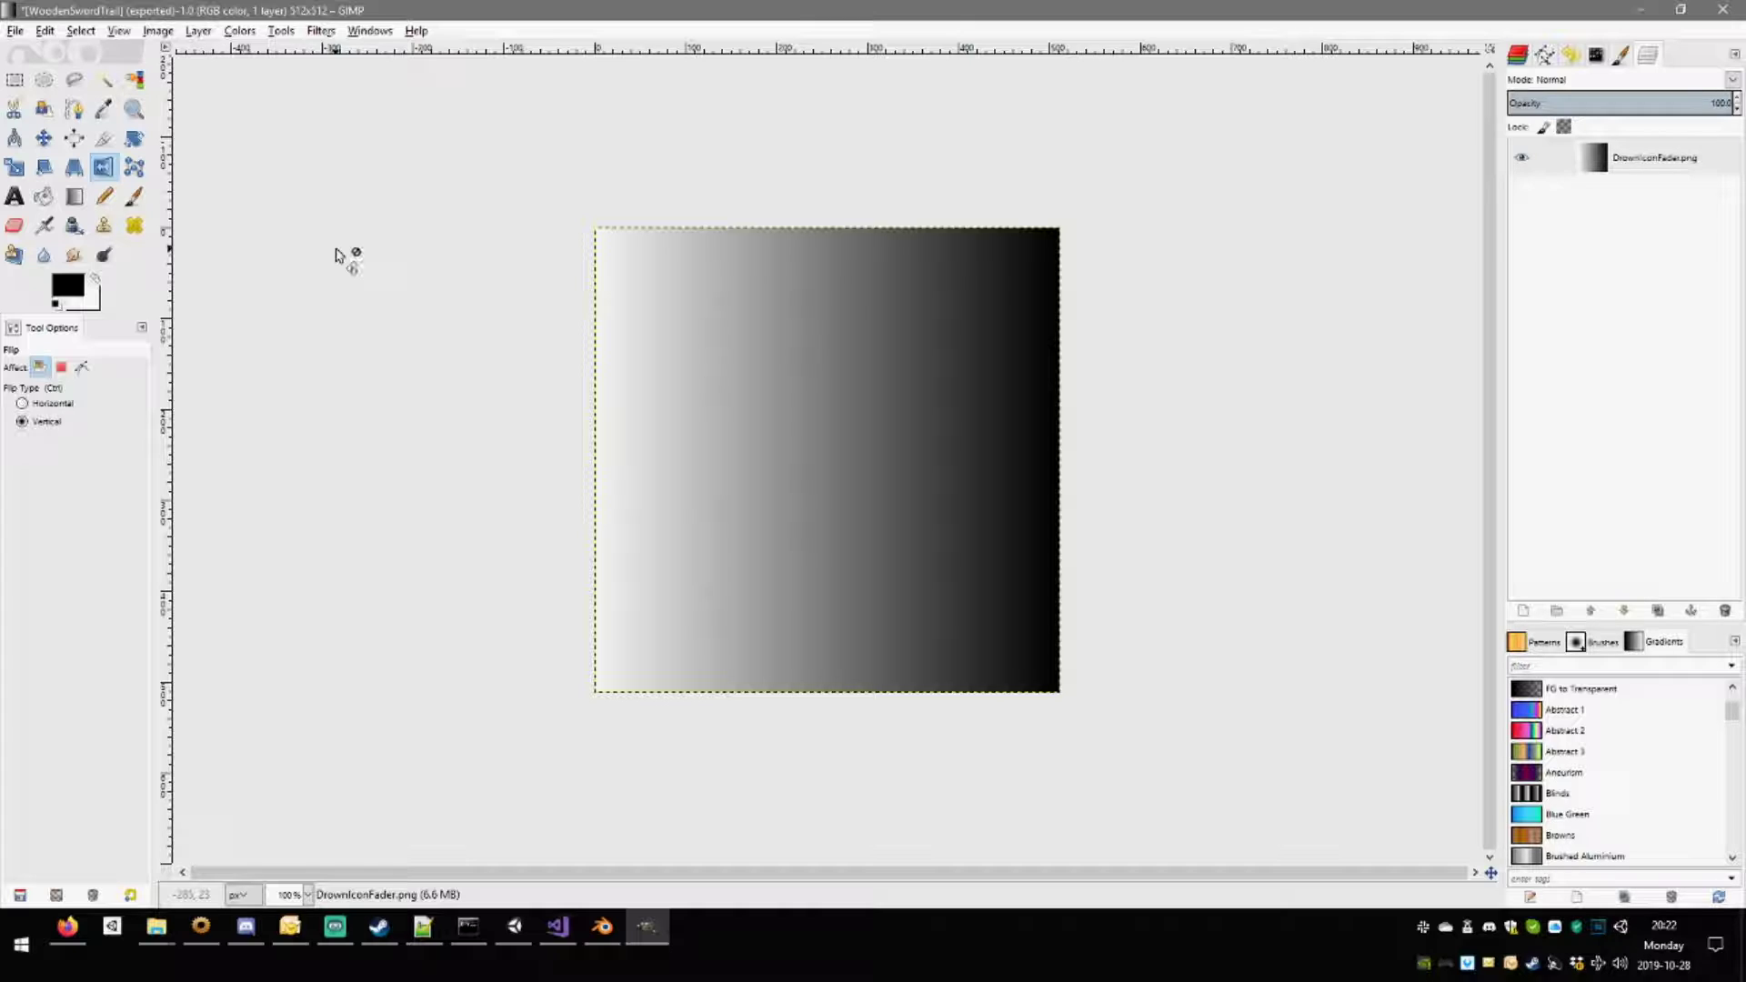
key("ctrl+e")
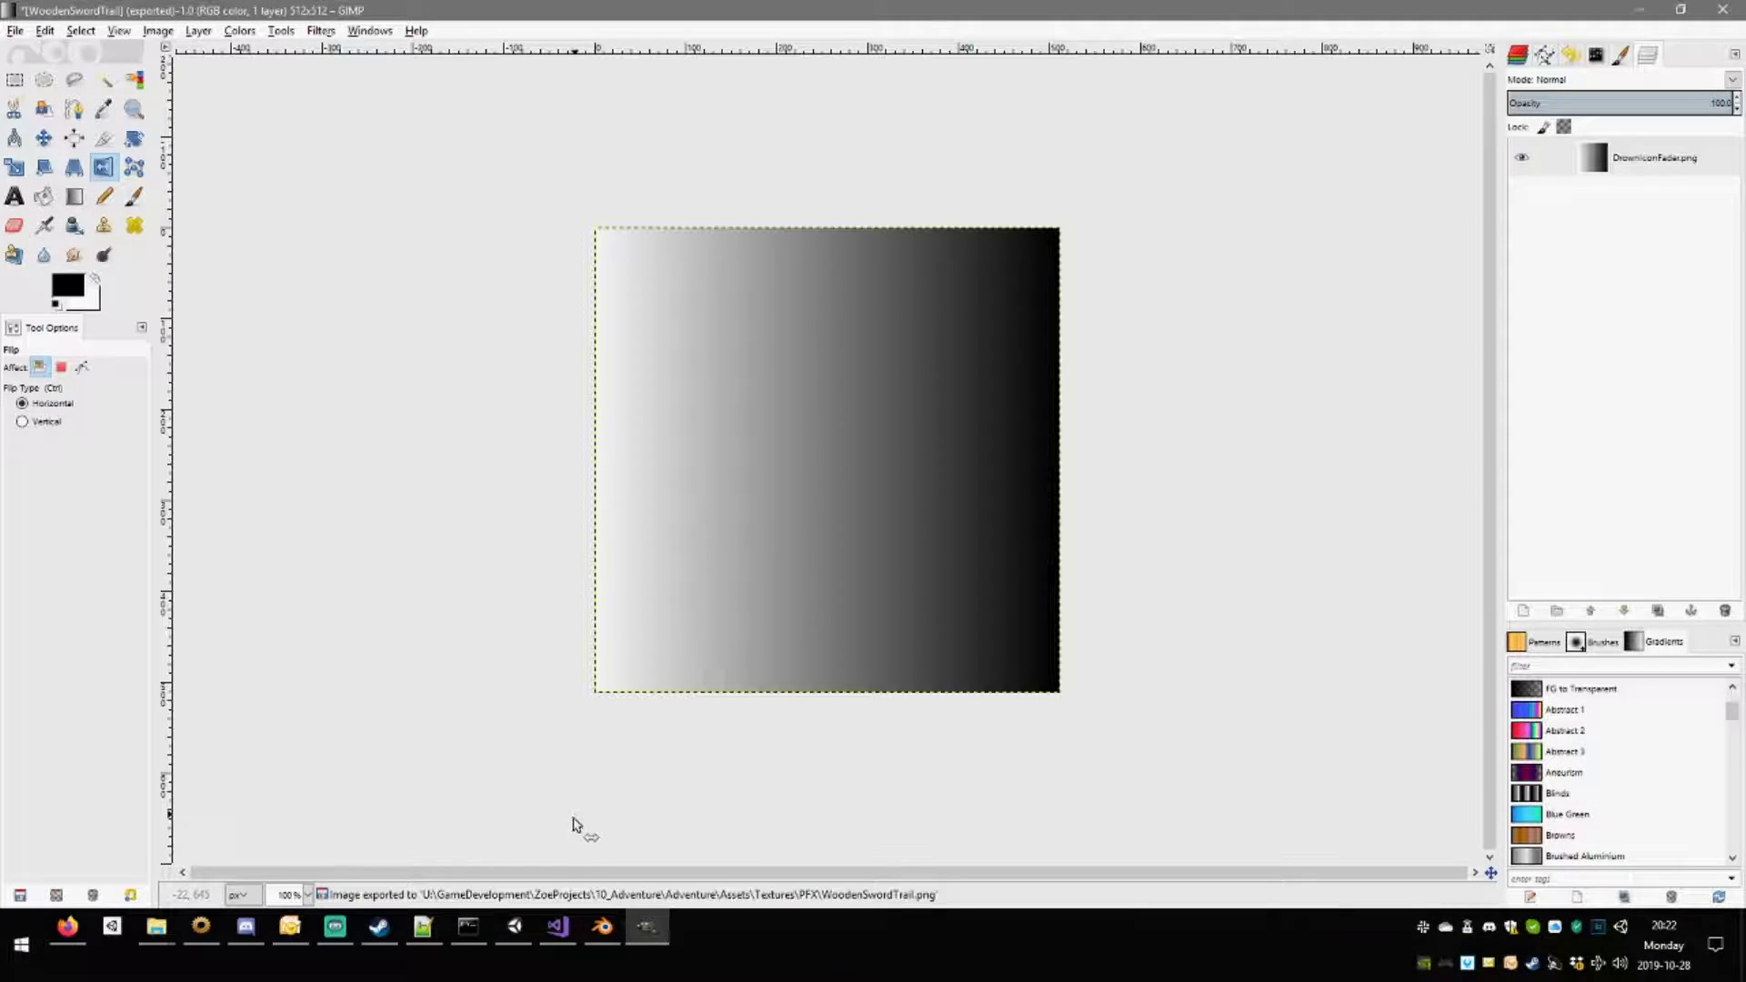
Back in Unity, test the trail by moving the sword's Model and apply the red-to-yellow fading preset to the Trail's color gradient.
left_click(522, 932)
left_click_drag(797, 440, 714, 504)
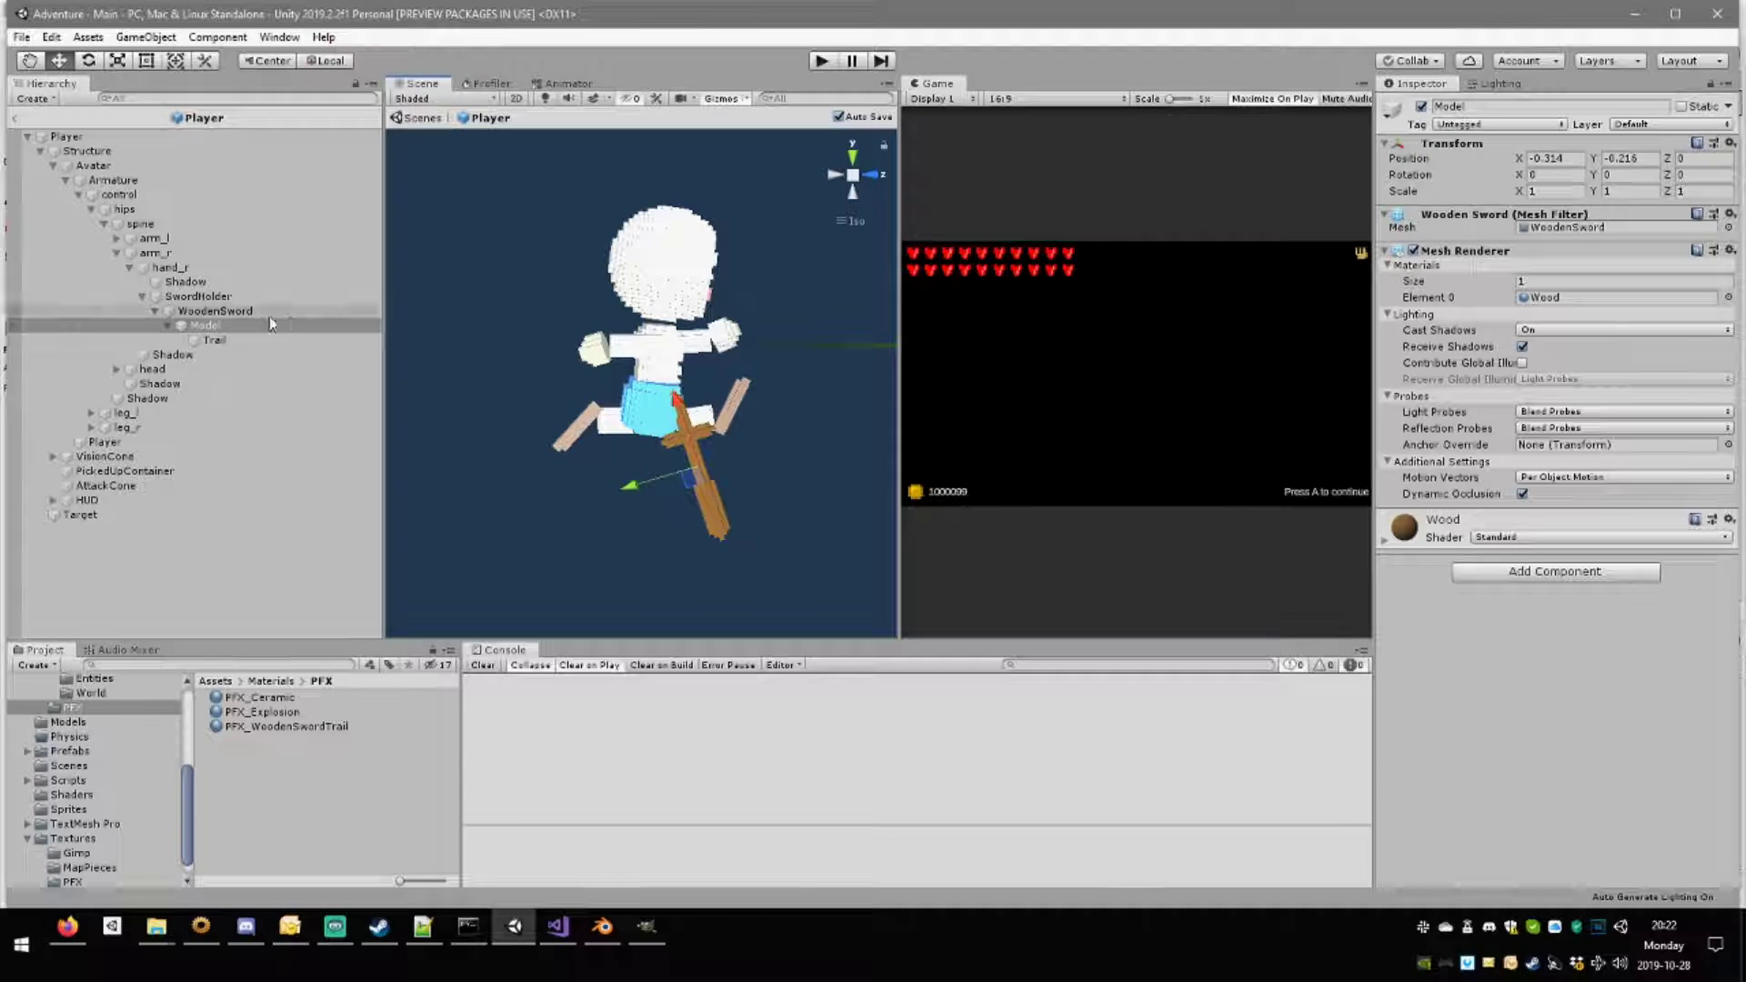
left_click(214, 339)
left_click(1588, 461)
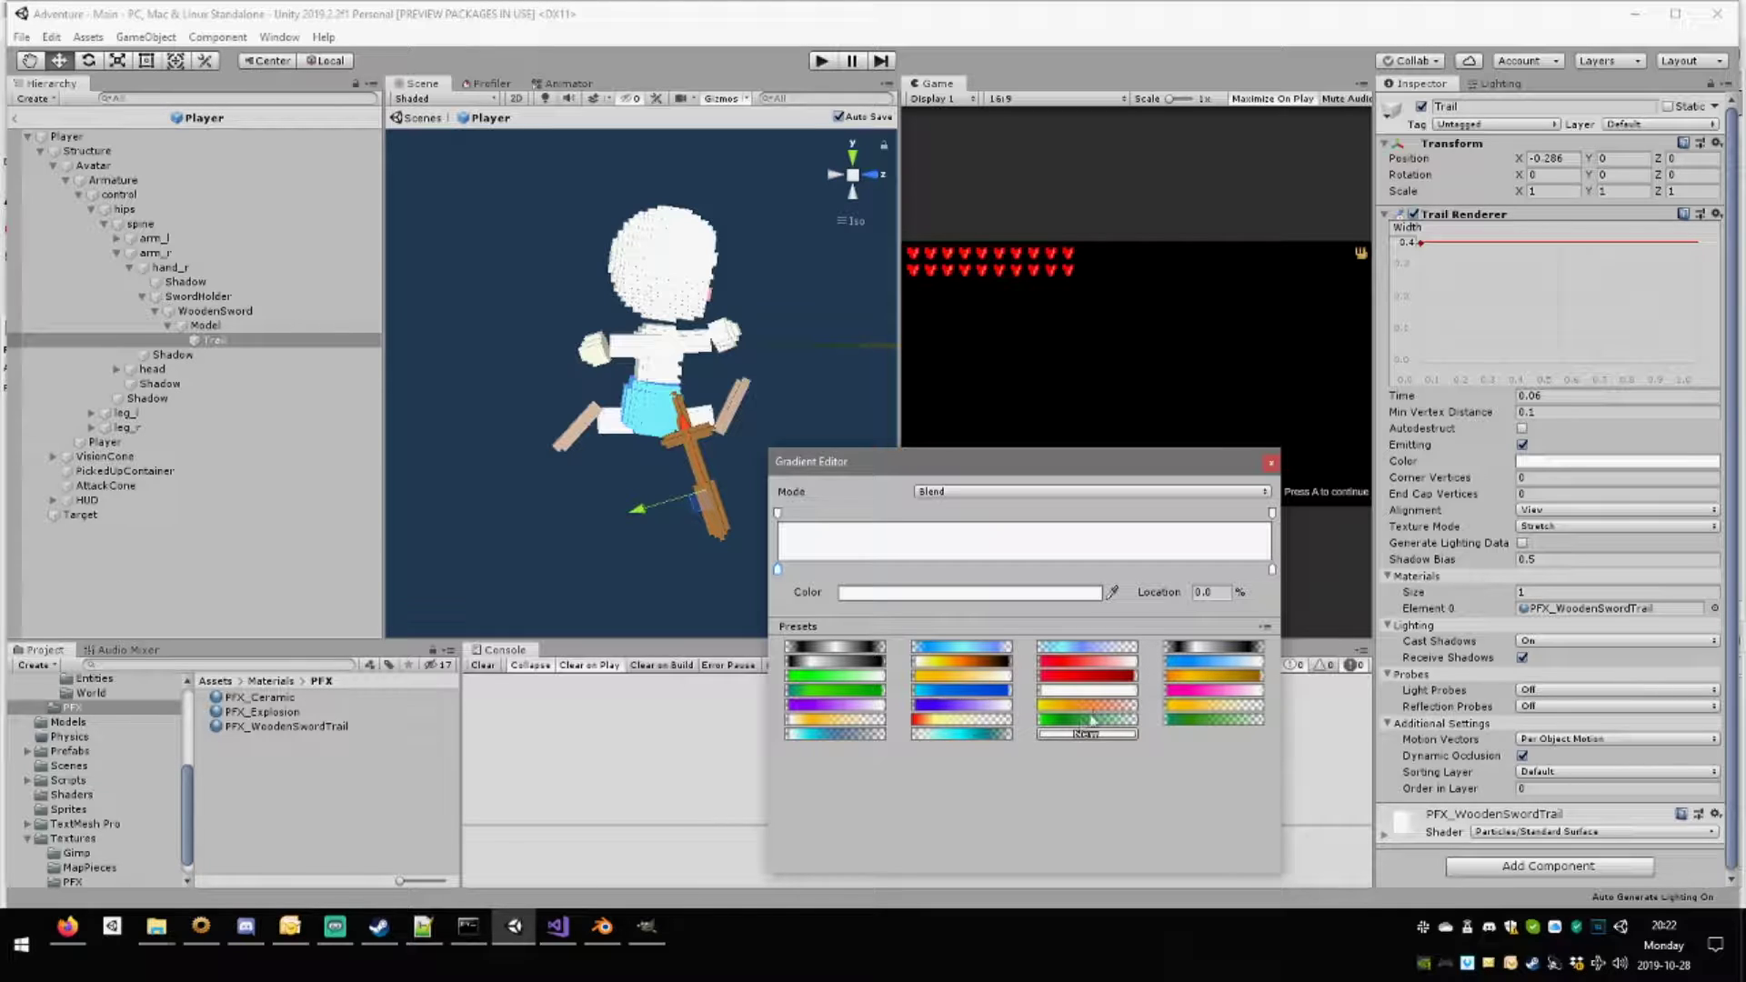
left_click(969, 721)
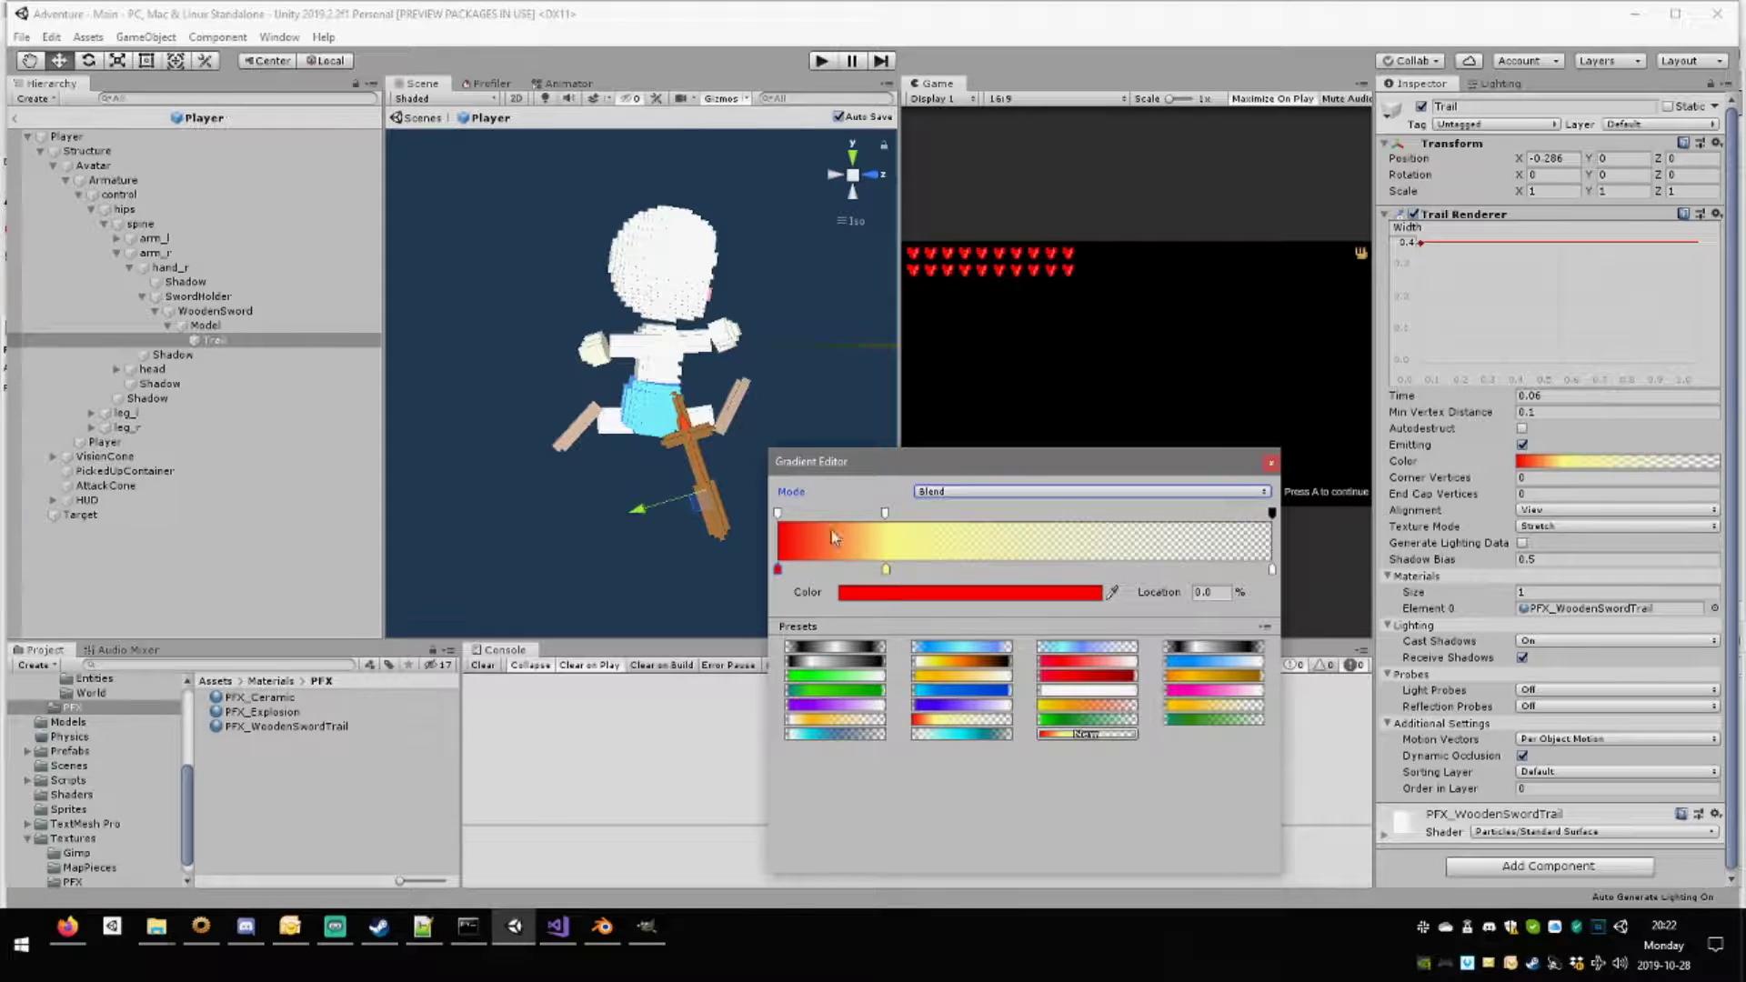
Change the gradient's yellow color key to a light brown, about BF8250.
left_click(886, 570)
left_click(913, 596)
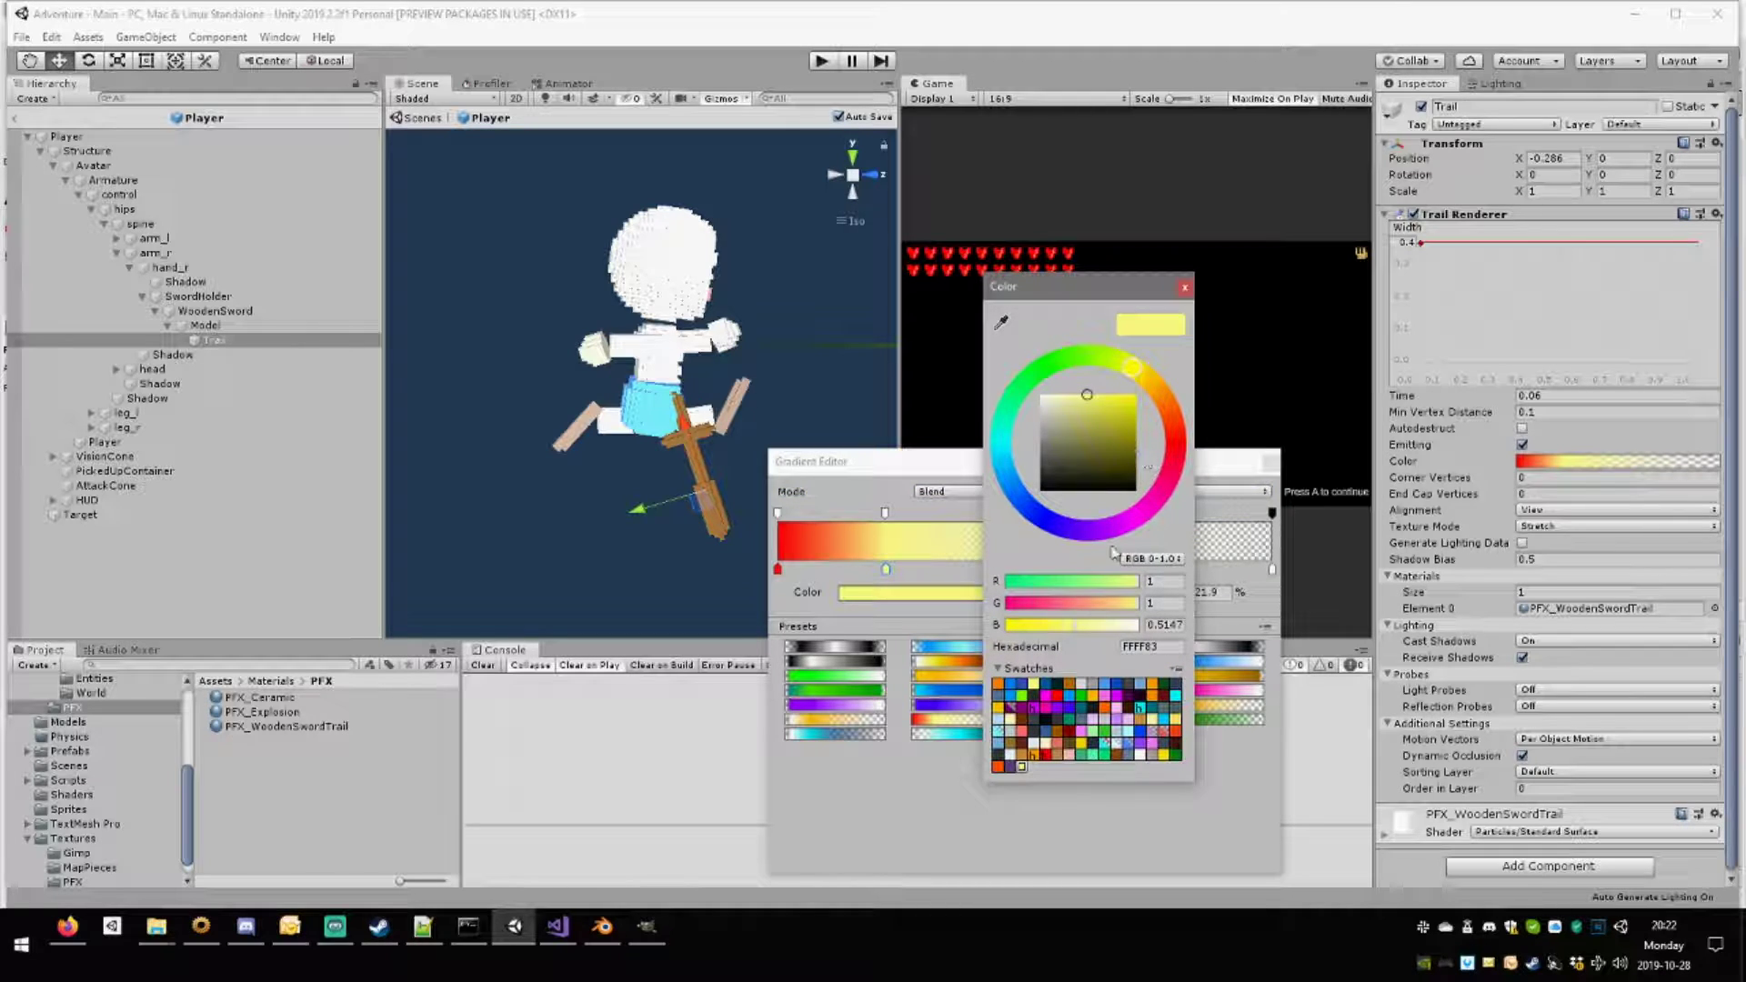
mouse_move(1110, 456)
left_mouse_down()
mouse_move(1134, 427)
mouse_move(1097, 418)
left_mouse_up()
left_click(1166, 403)
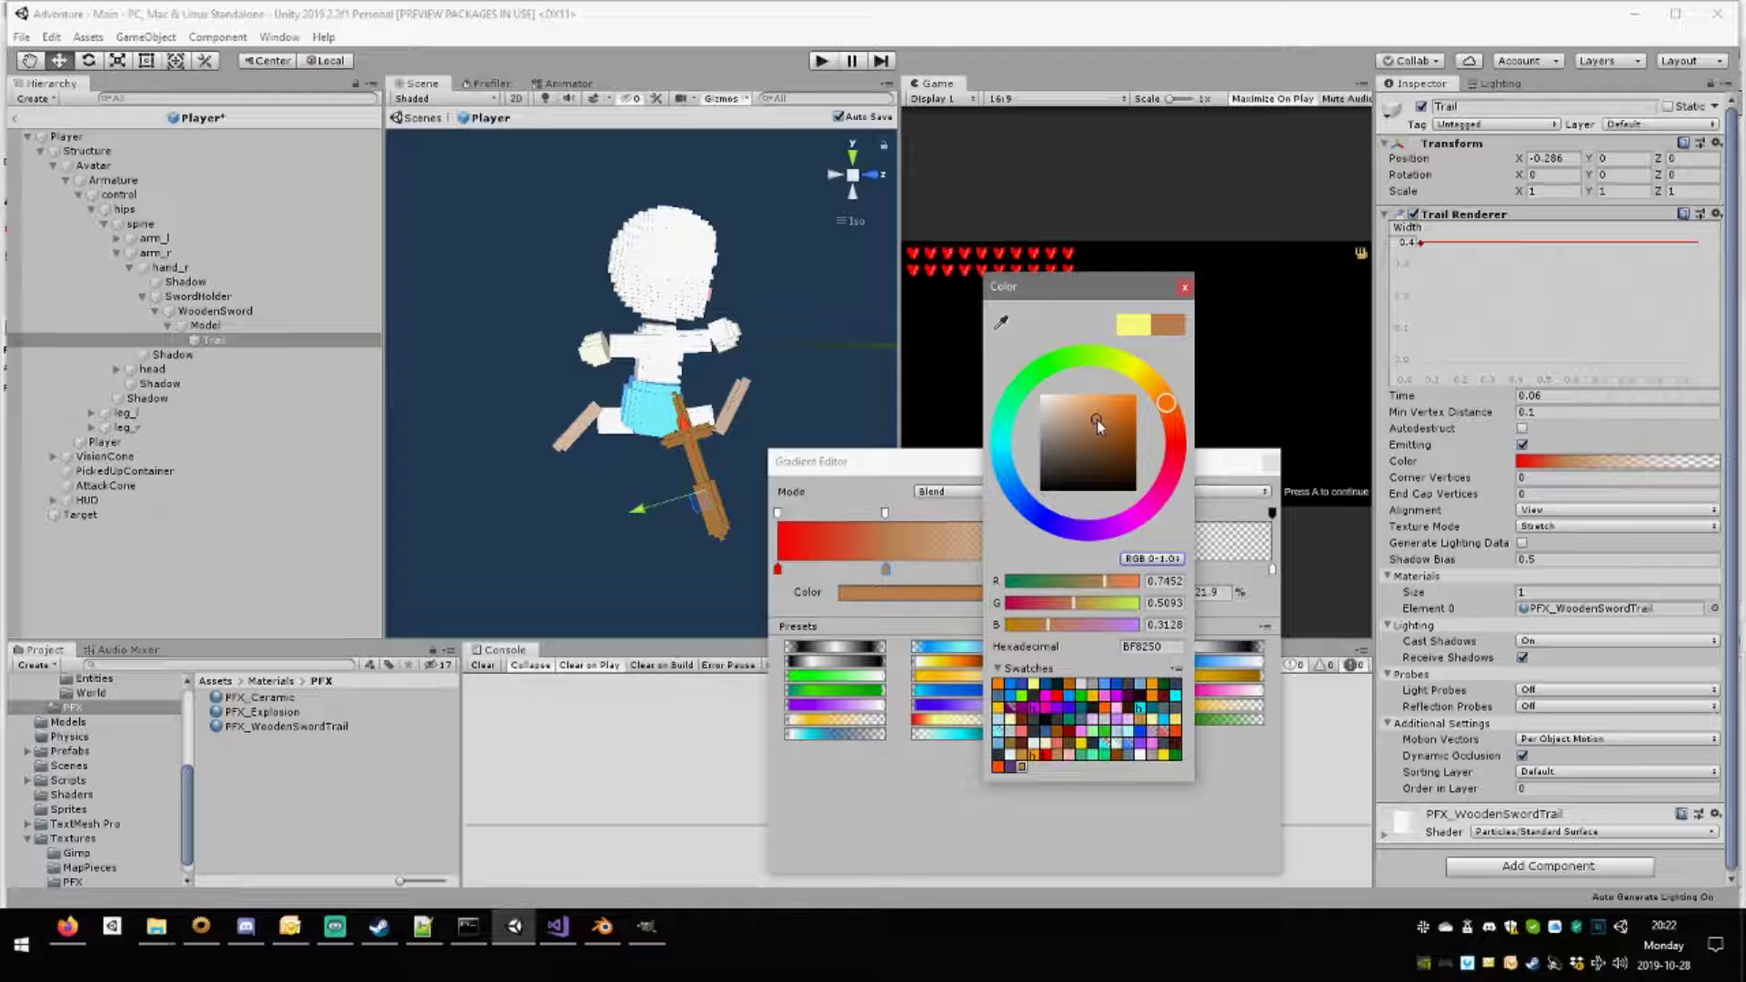
left_click(1184, 287)
Change the gradient's red starting color key to an orange-brown and close the gradient editor.
left_click(781, 570)
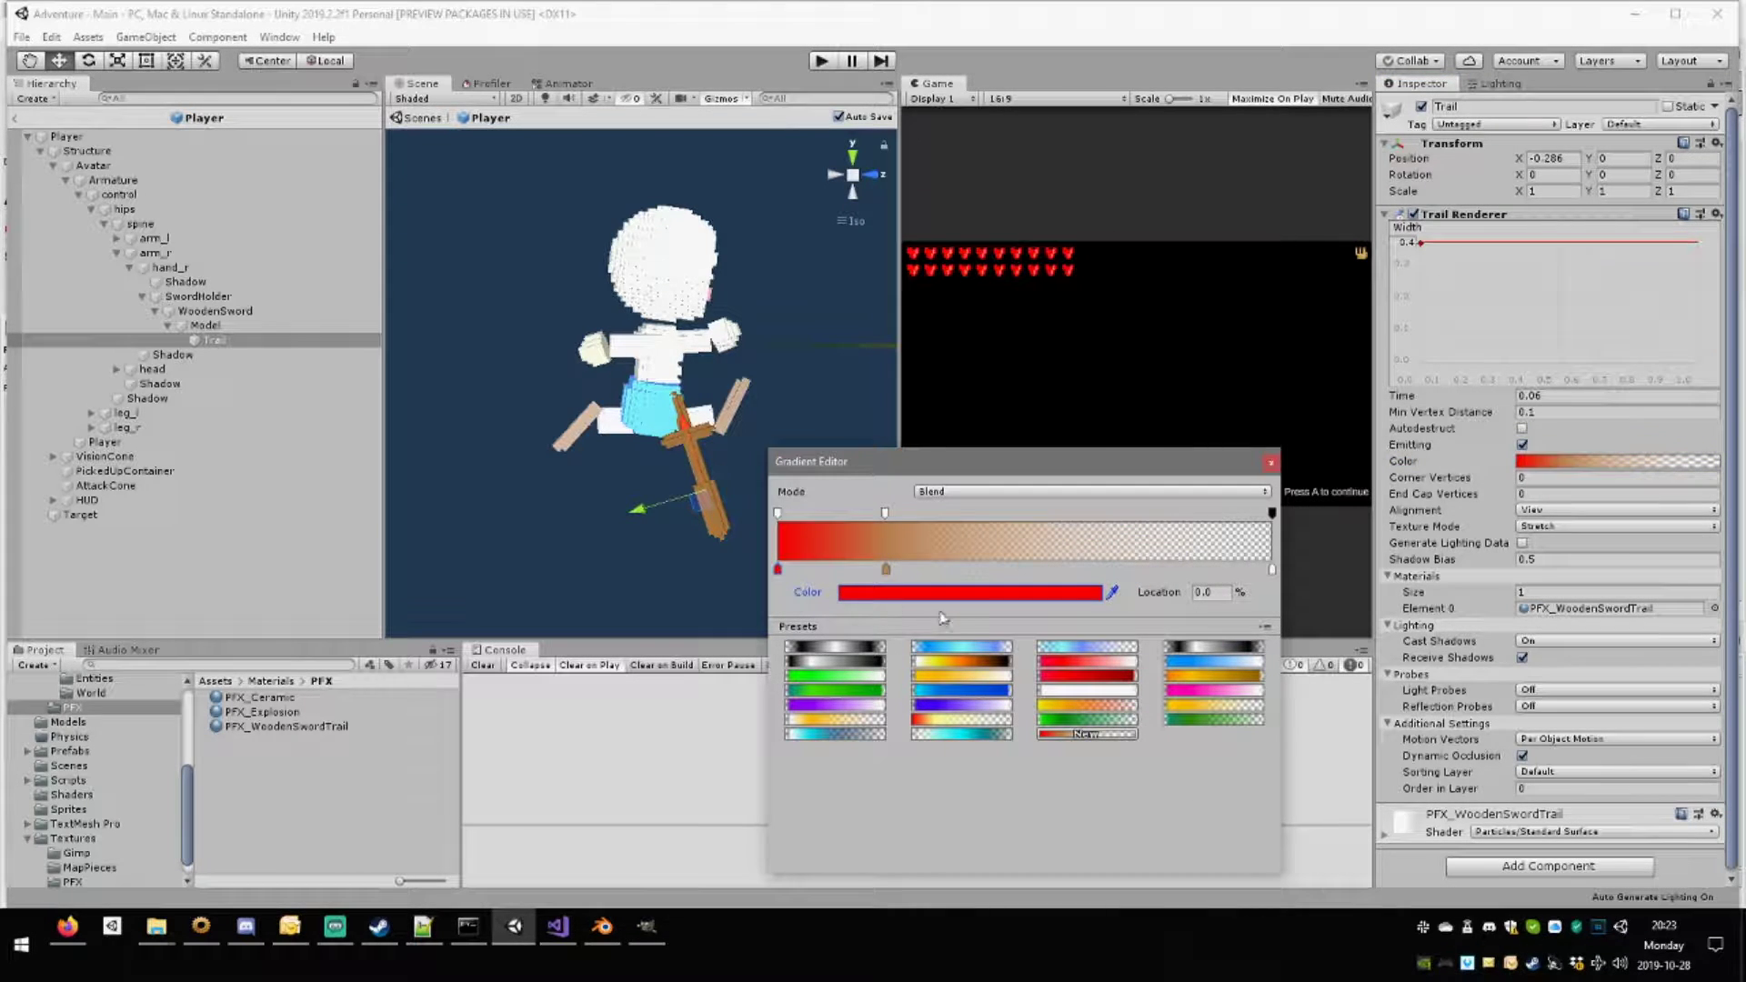
left_click(991, 592)
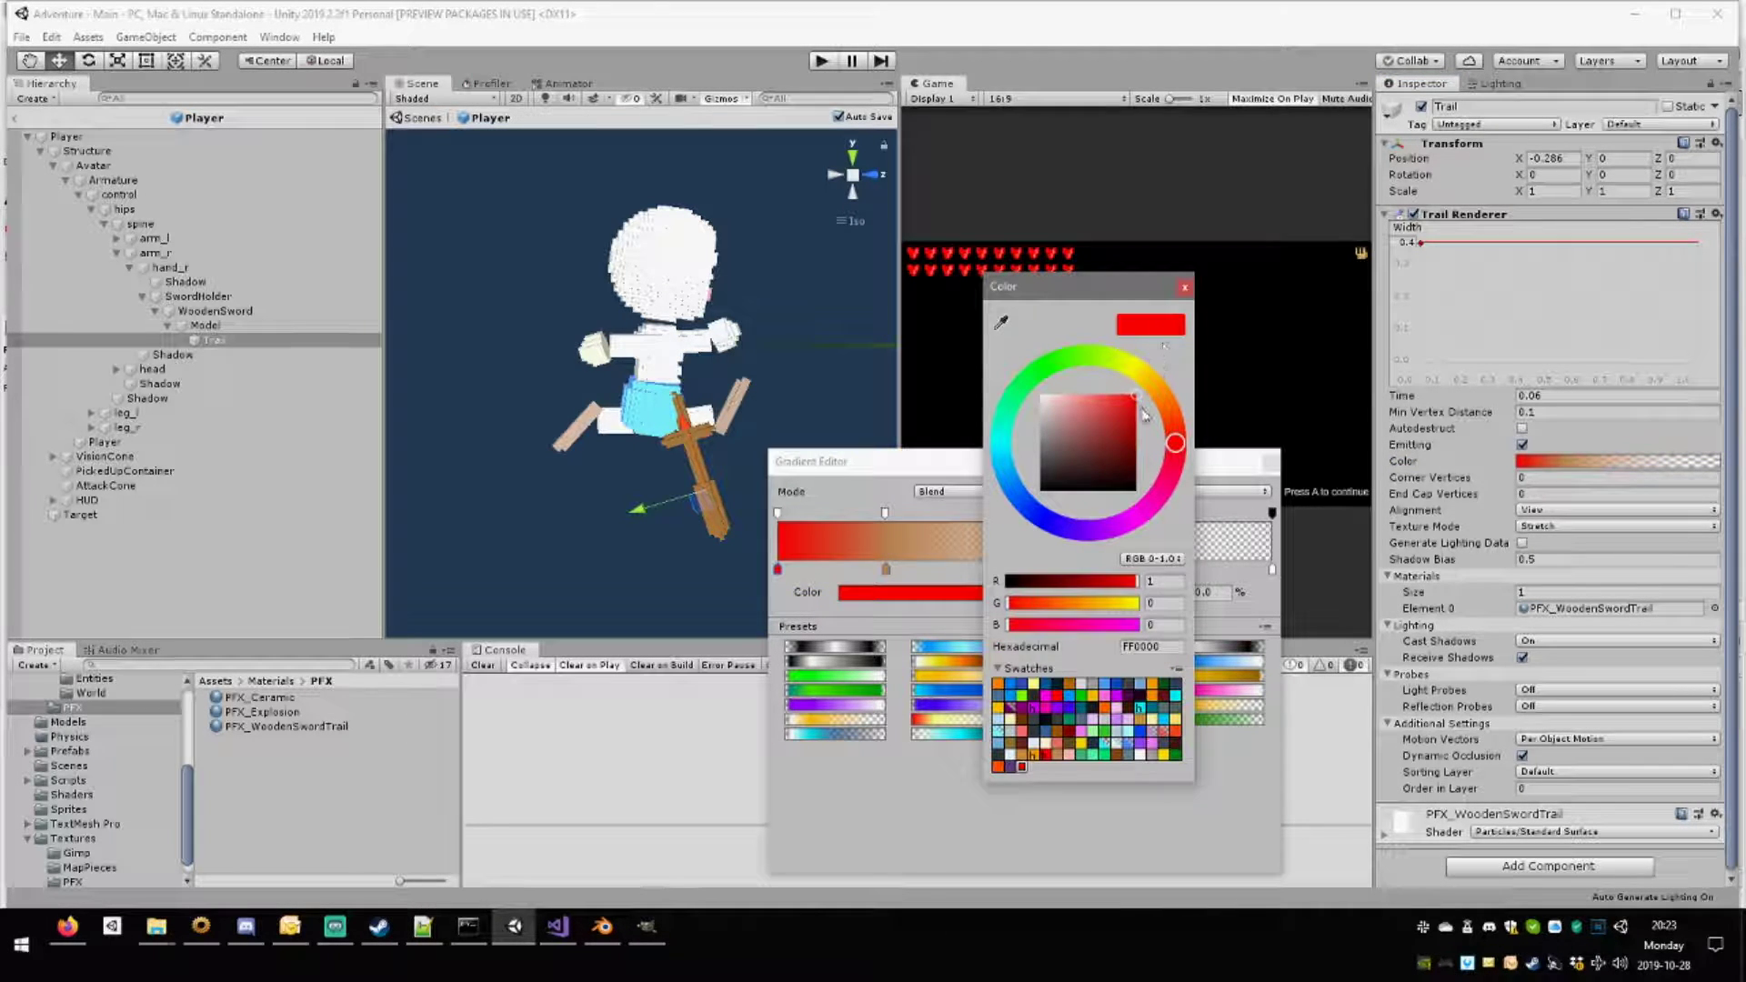
left_click(1163, 404)
left_click_drag(1121, 424, 1113, 419)
left_click(1183, 288)
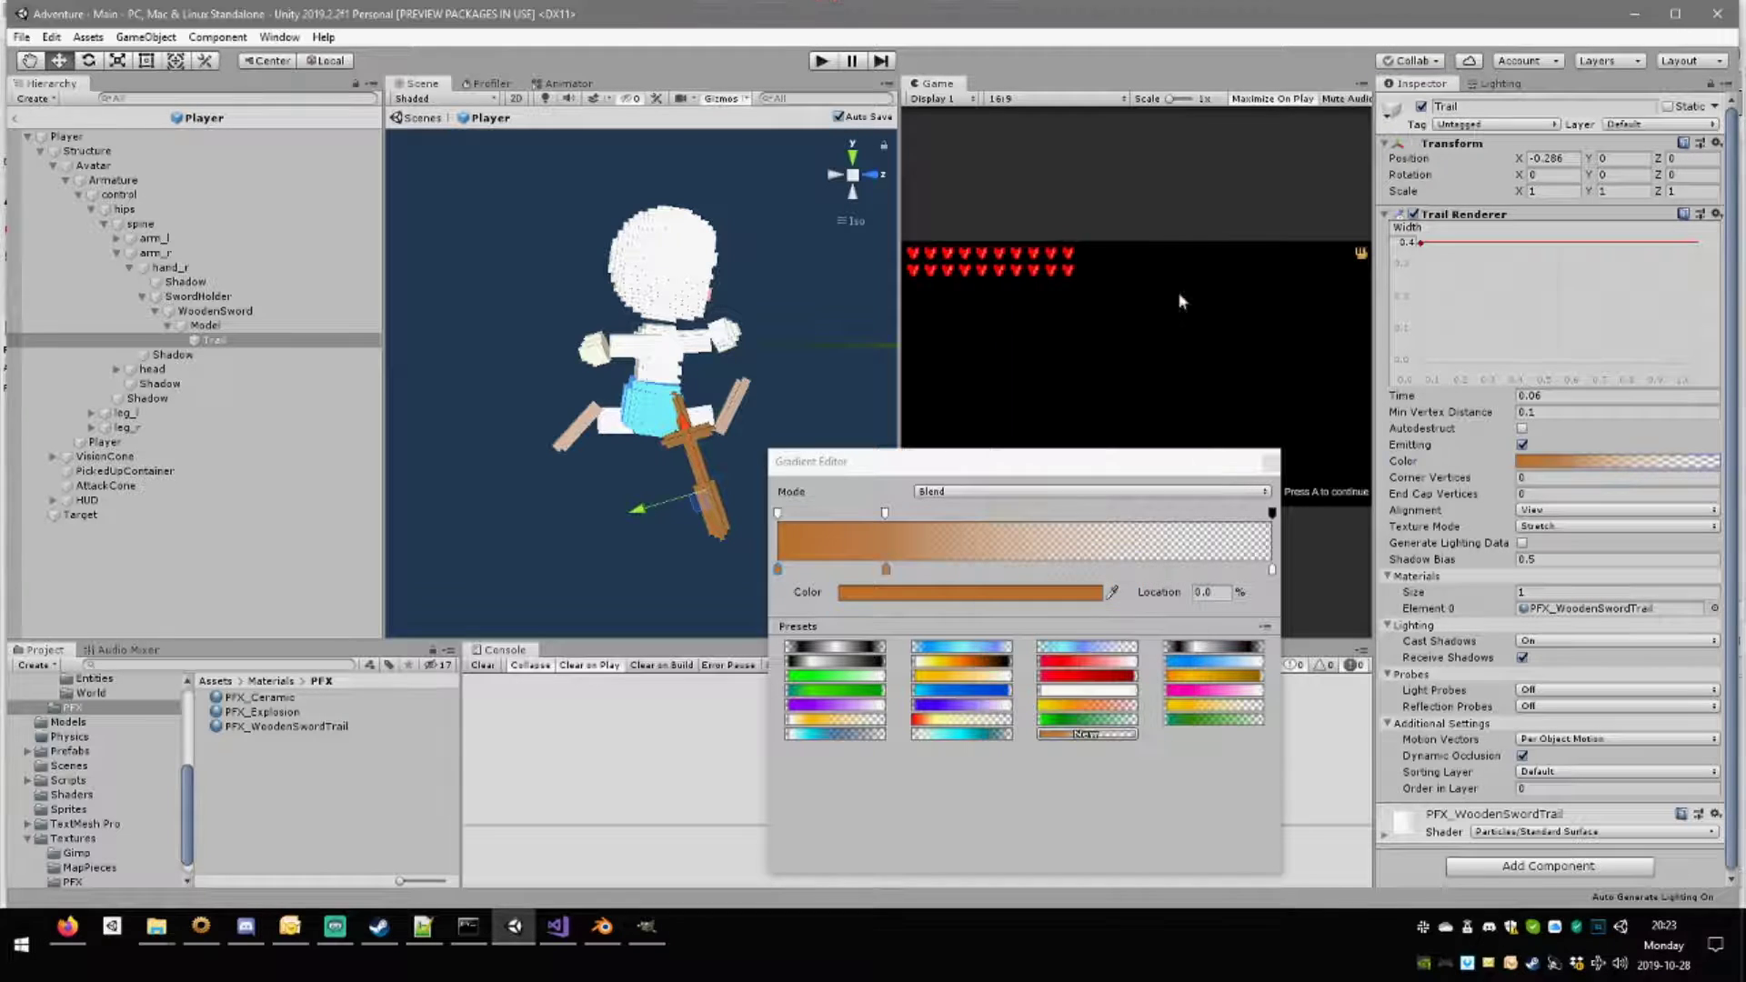
left_click(1269, 462)
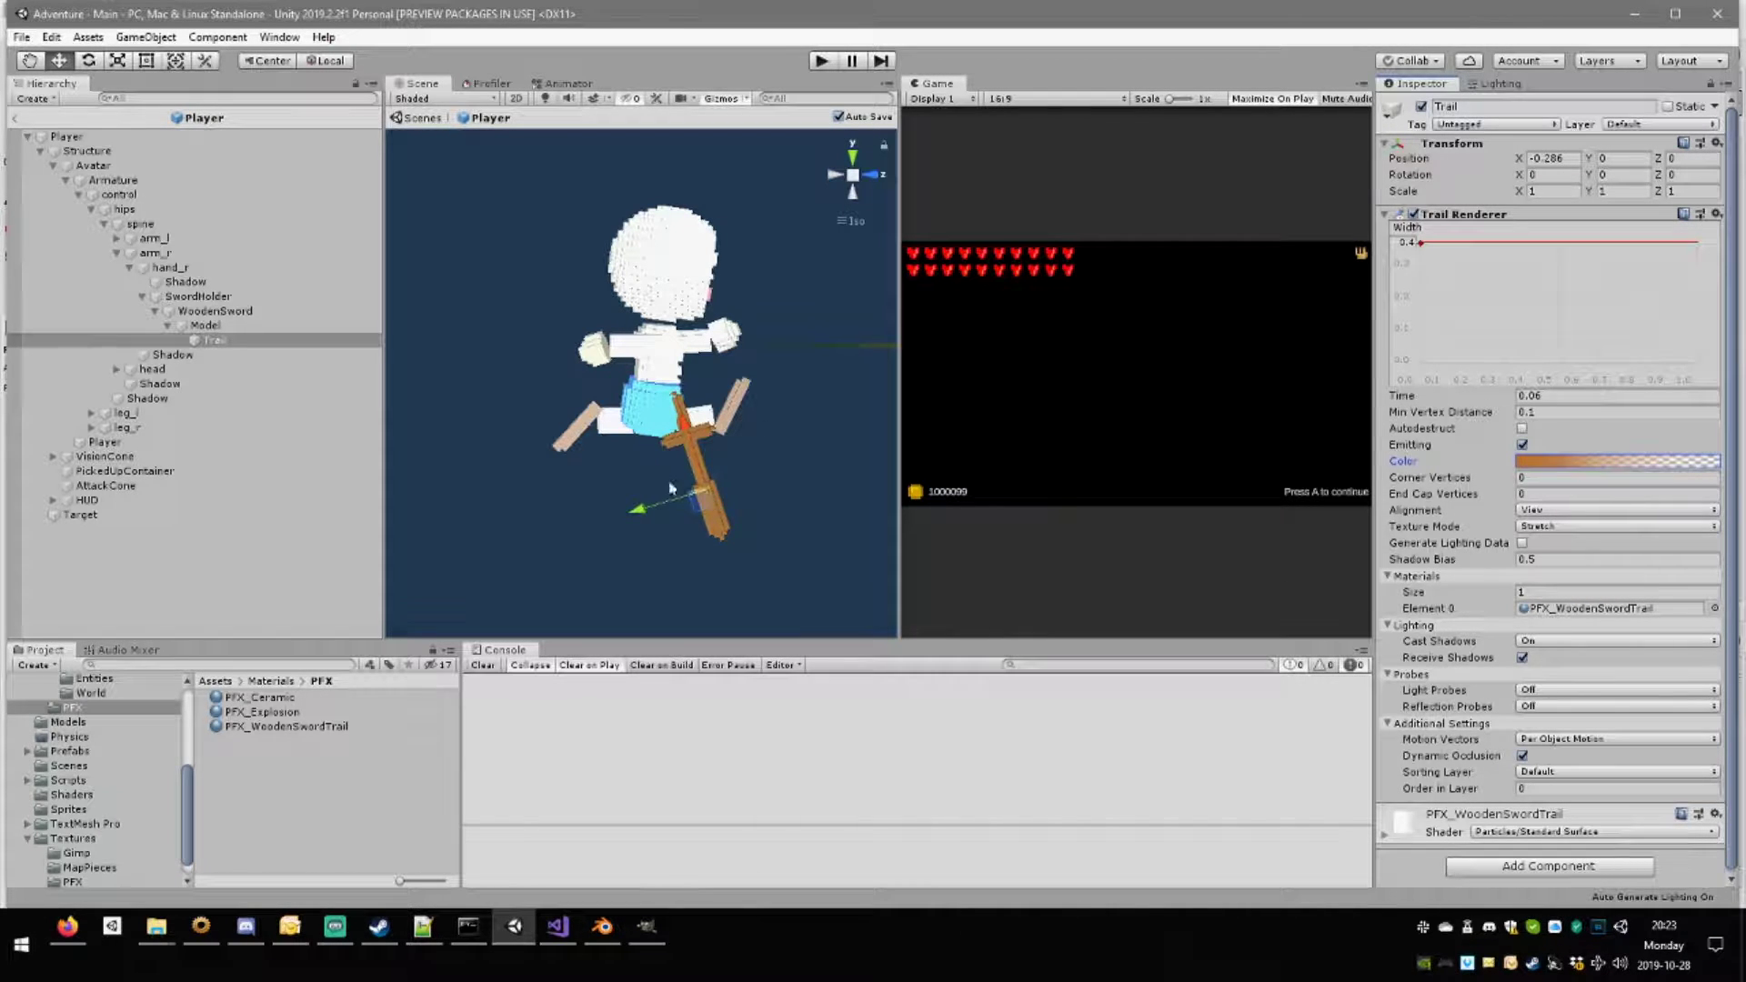
Test the brown trail by moving the sword's Model, and set the Trail Renderer's time to 0.12.
left_click(244, 325)
mouse_move(691, 491)
left_mouse_down()
mouse_move(437, 496)
mouse_move(740, 484)
mouse_move(486, 505)
mouse_move(669, 414)
mouse_move(496, 487)
mouse_move(684, 459)
mouse_move(489, 478)
mouse_move(670, 452)
mouse_move(483, 460)
mouse_move(616, 460)
mouse_move(558, 555)
mouse_move(454, 468)
mouse_move(514, 438)
mouse_move(719, 503)
left_mouse_up()
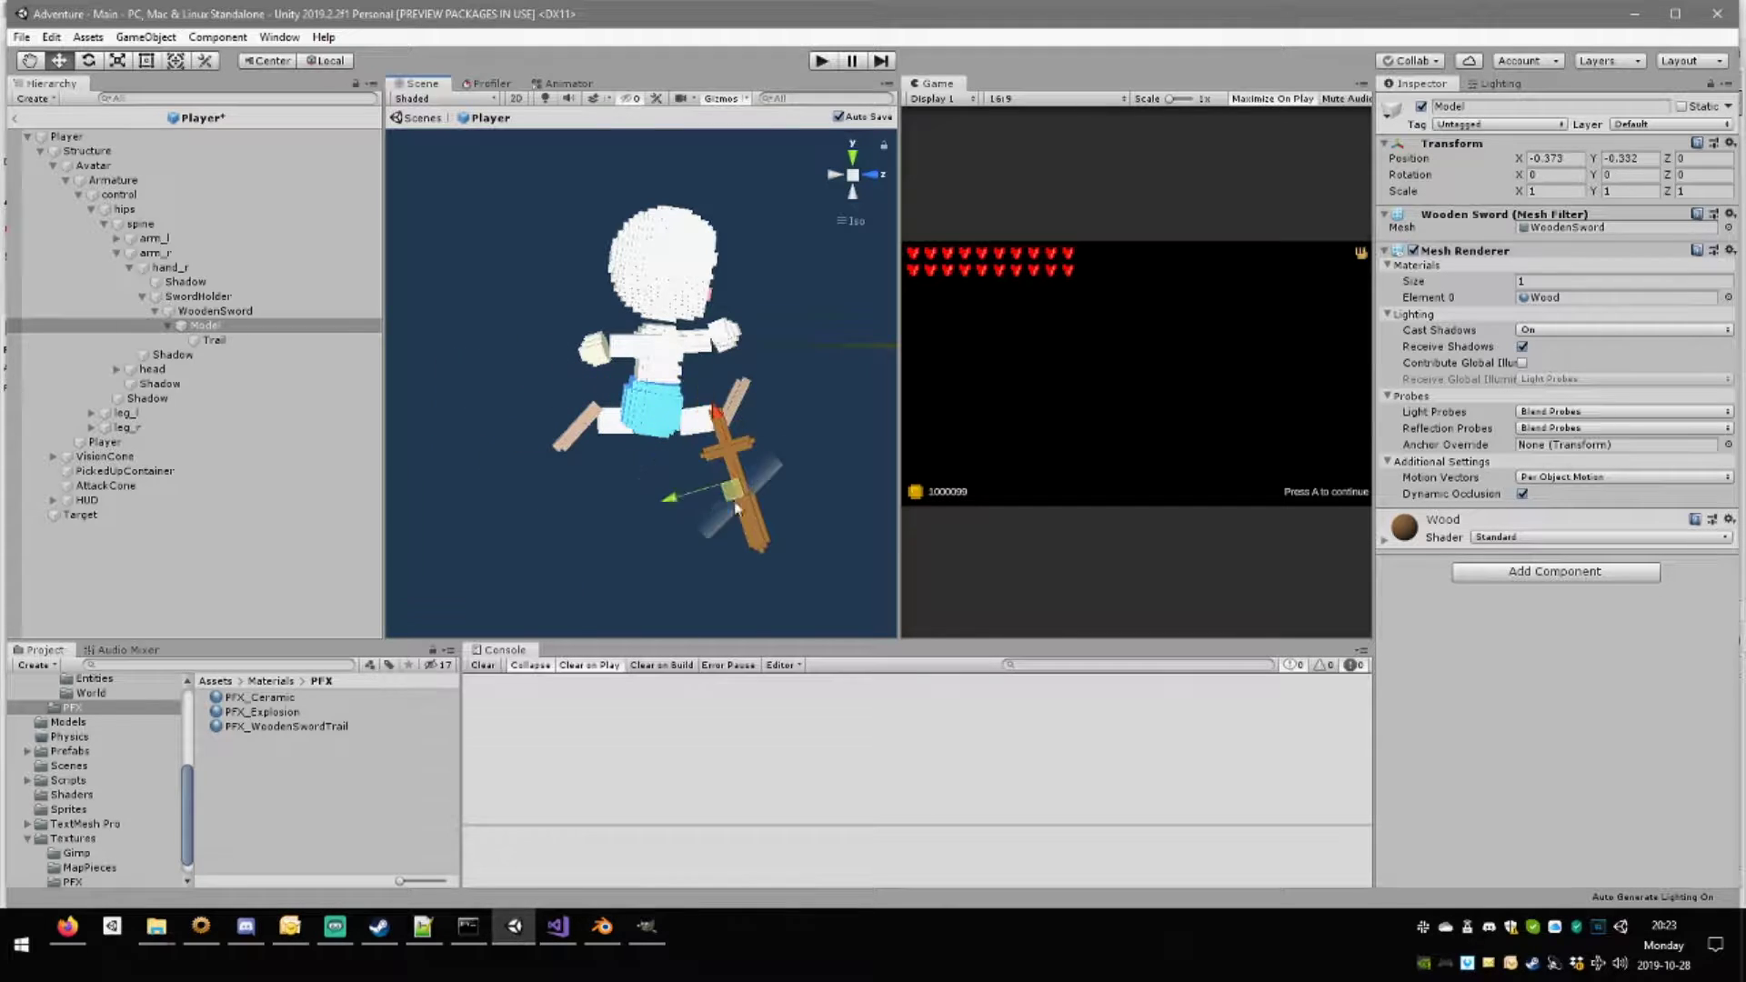
left_click(293, 340)
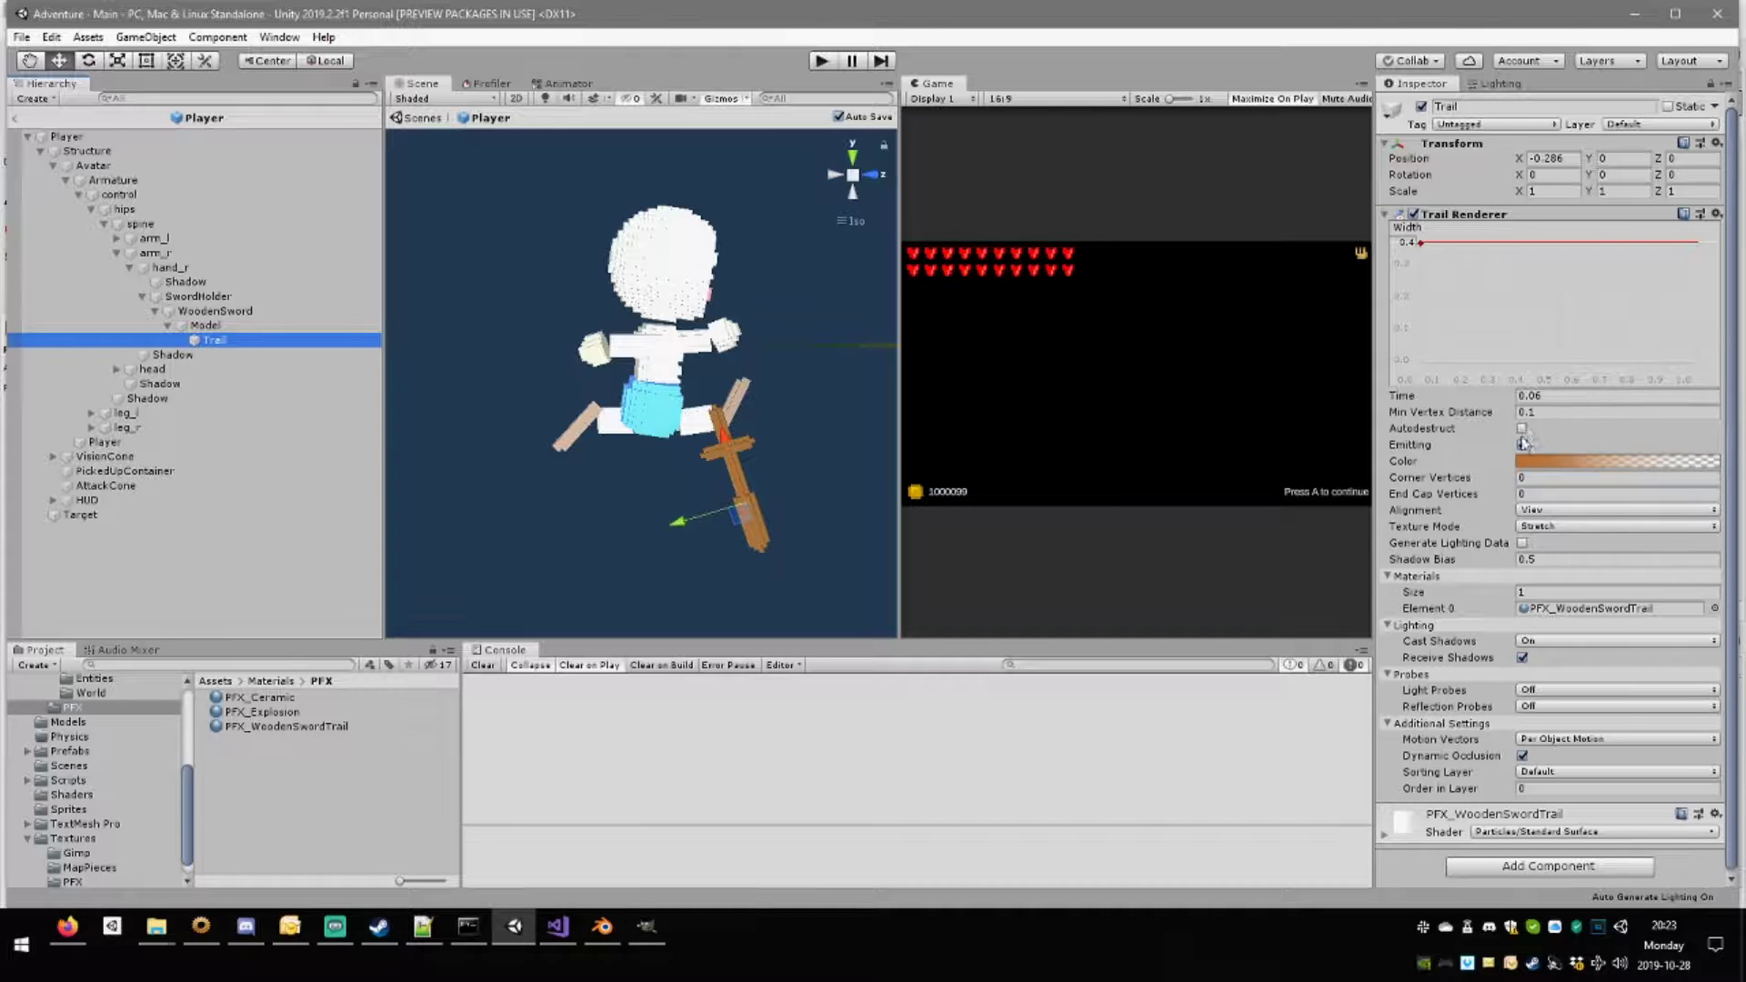
left_click(1553, 397)
type("0.")
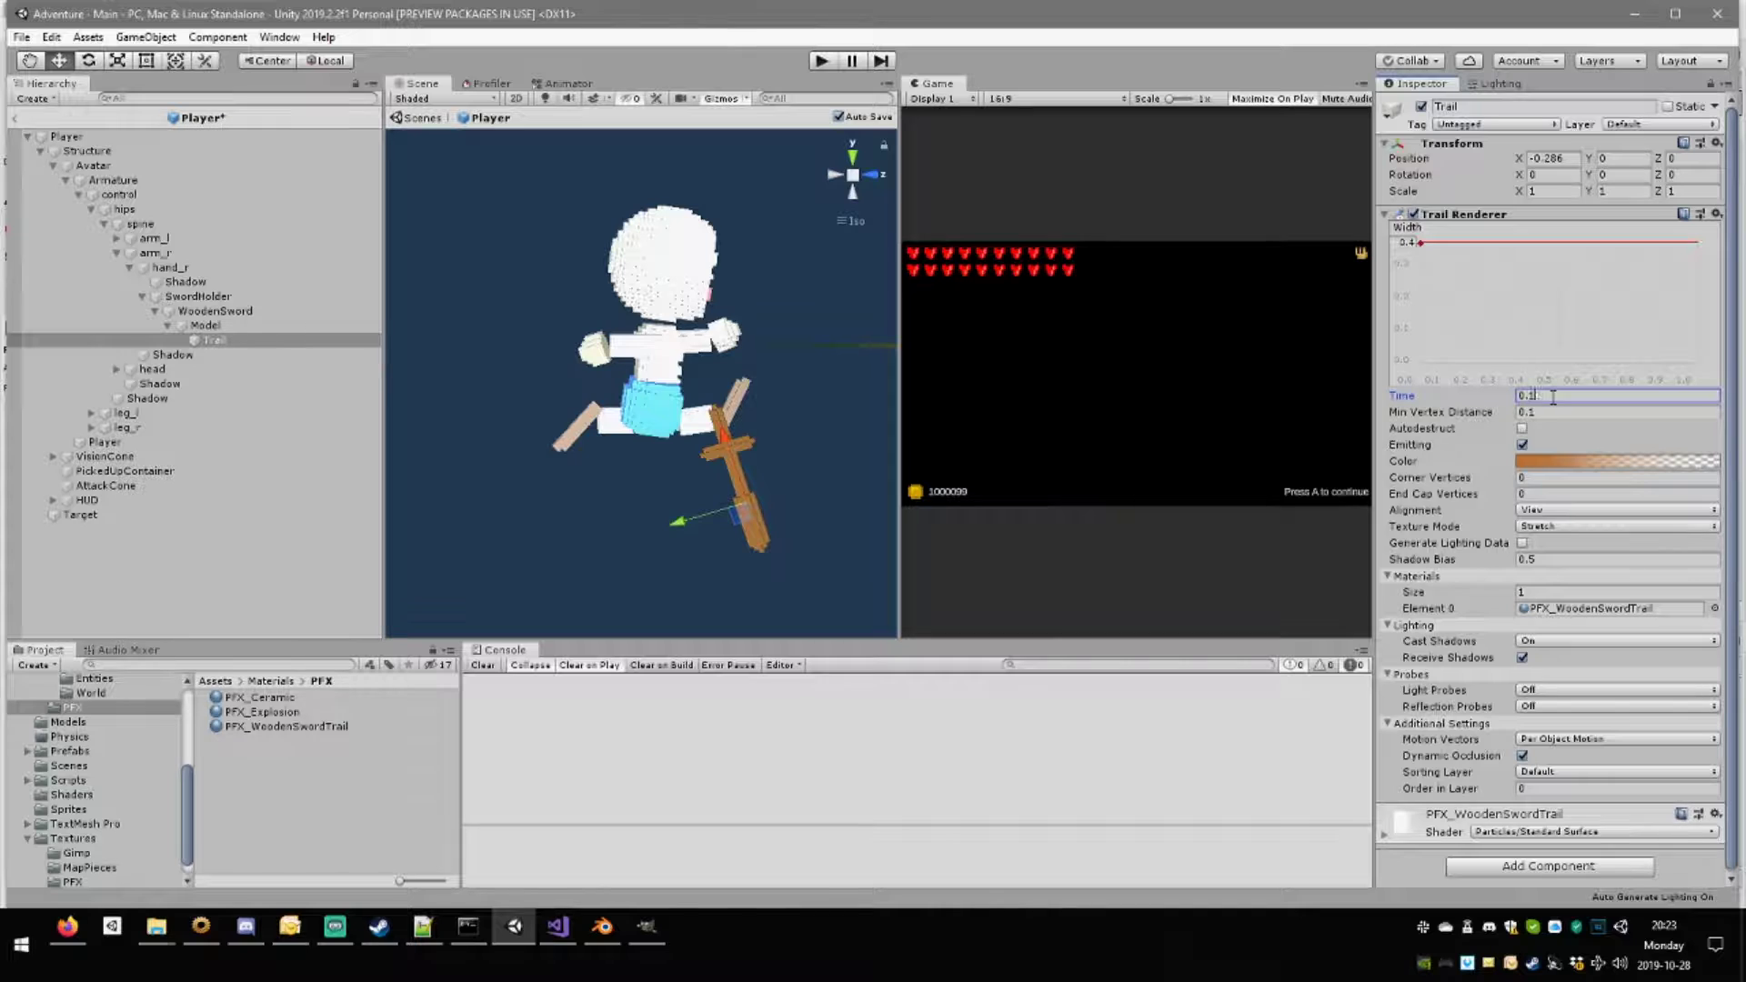
Set the Trail Renderer's alignment to Transform Z and test it by moving the sword's Model.
left_click(1555, 411)
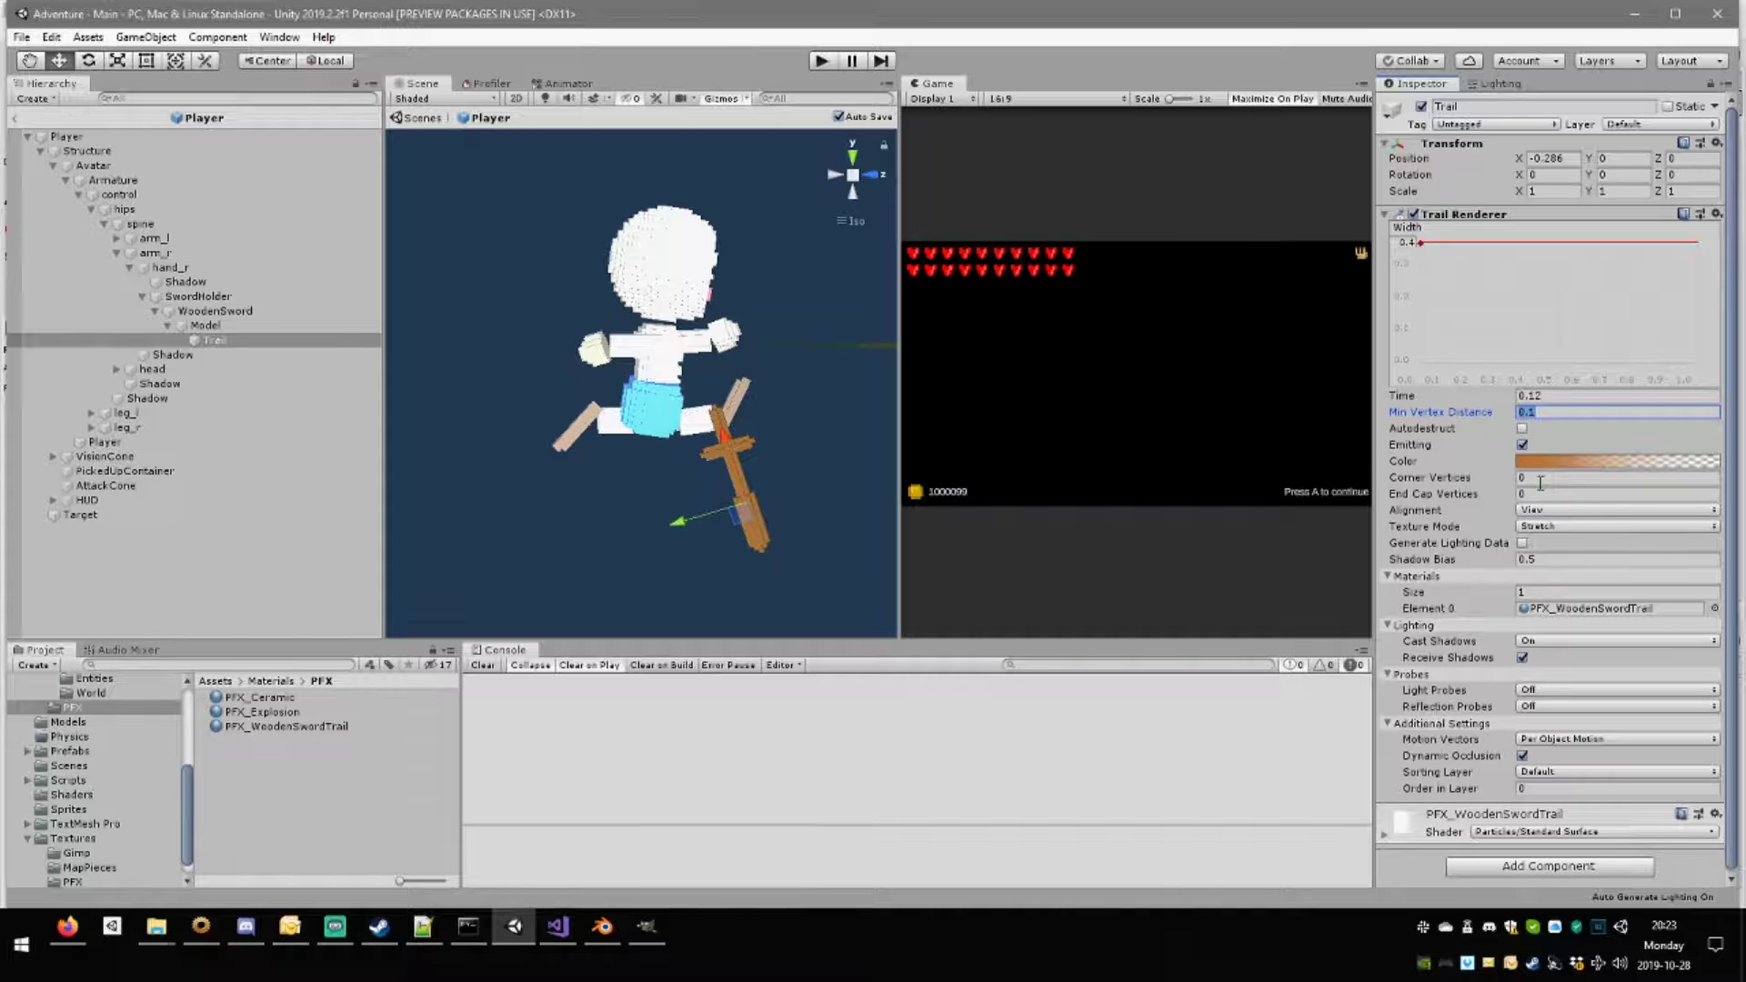
left_click(1547, 516)
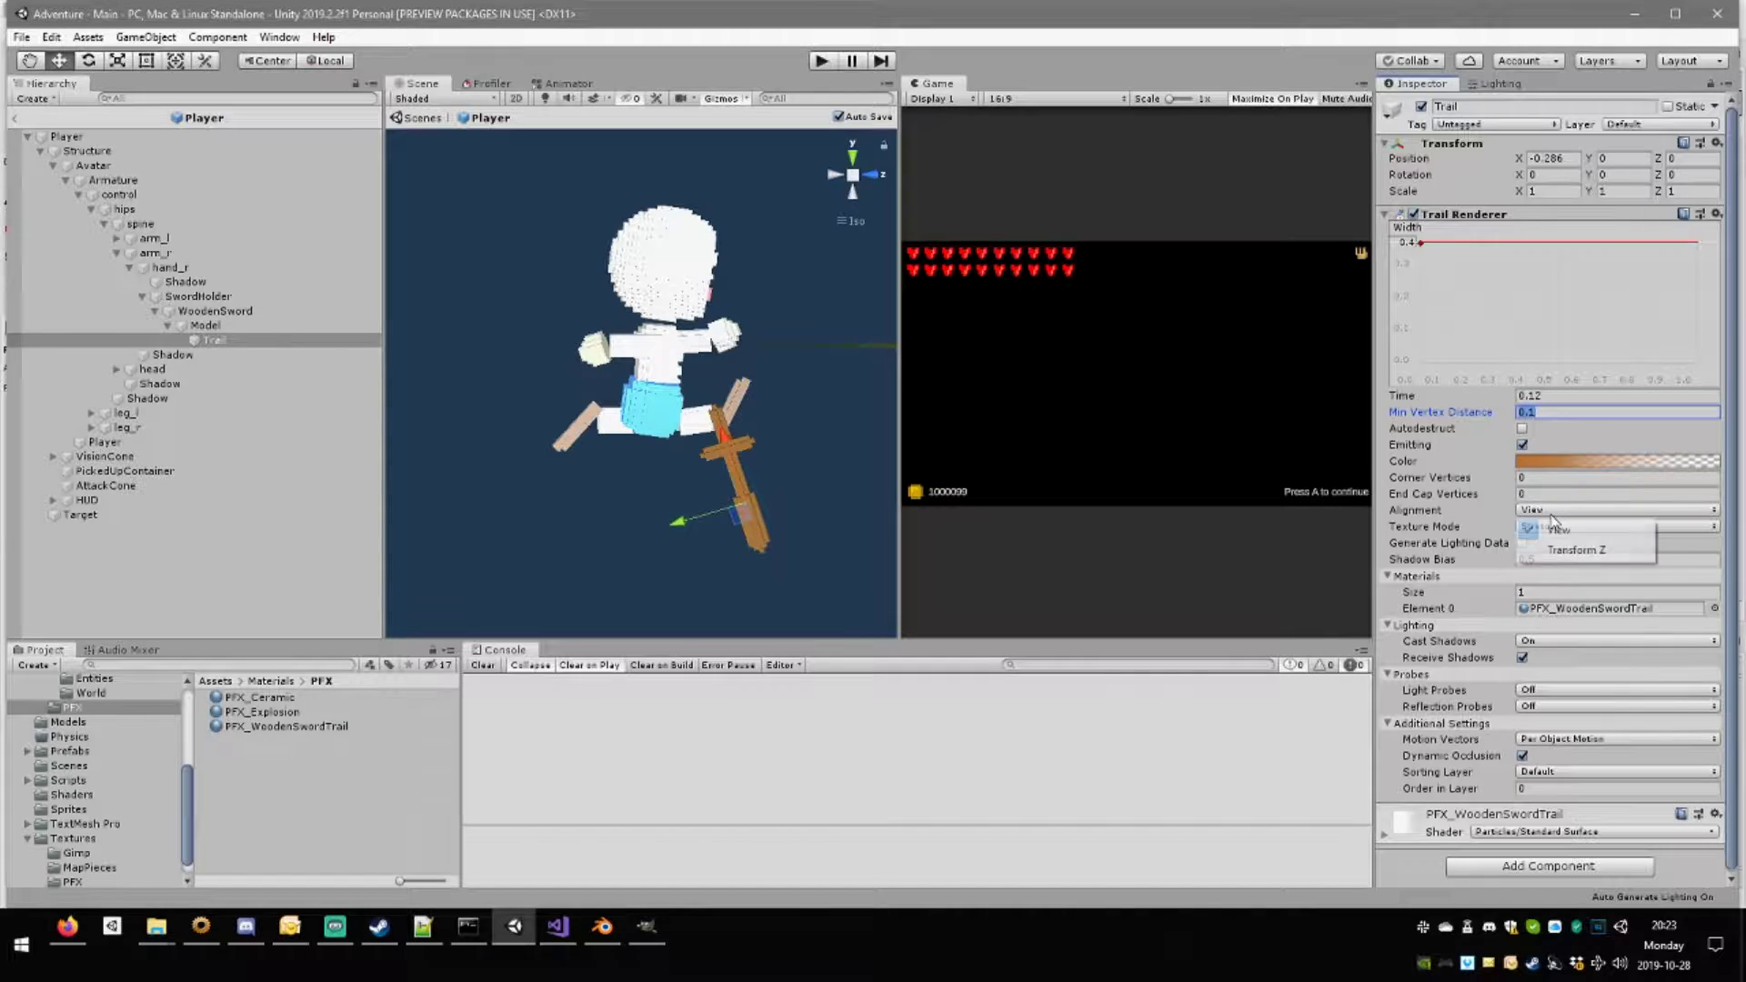
left_click(1557, 550)
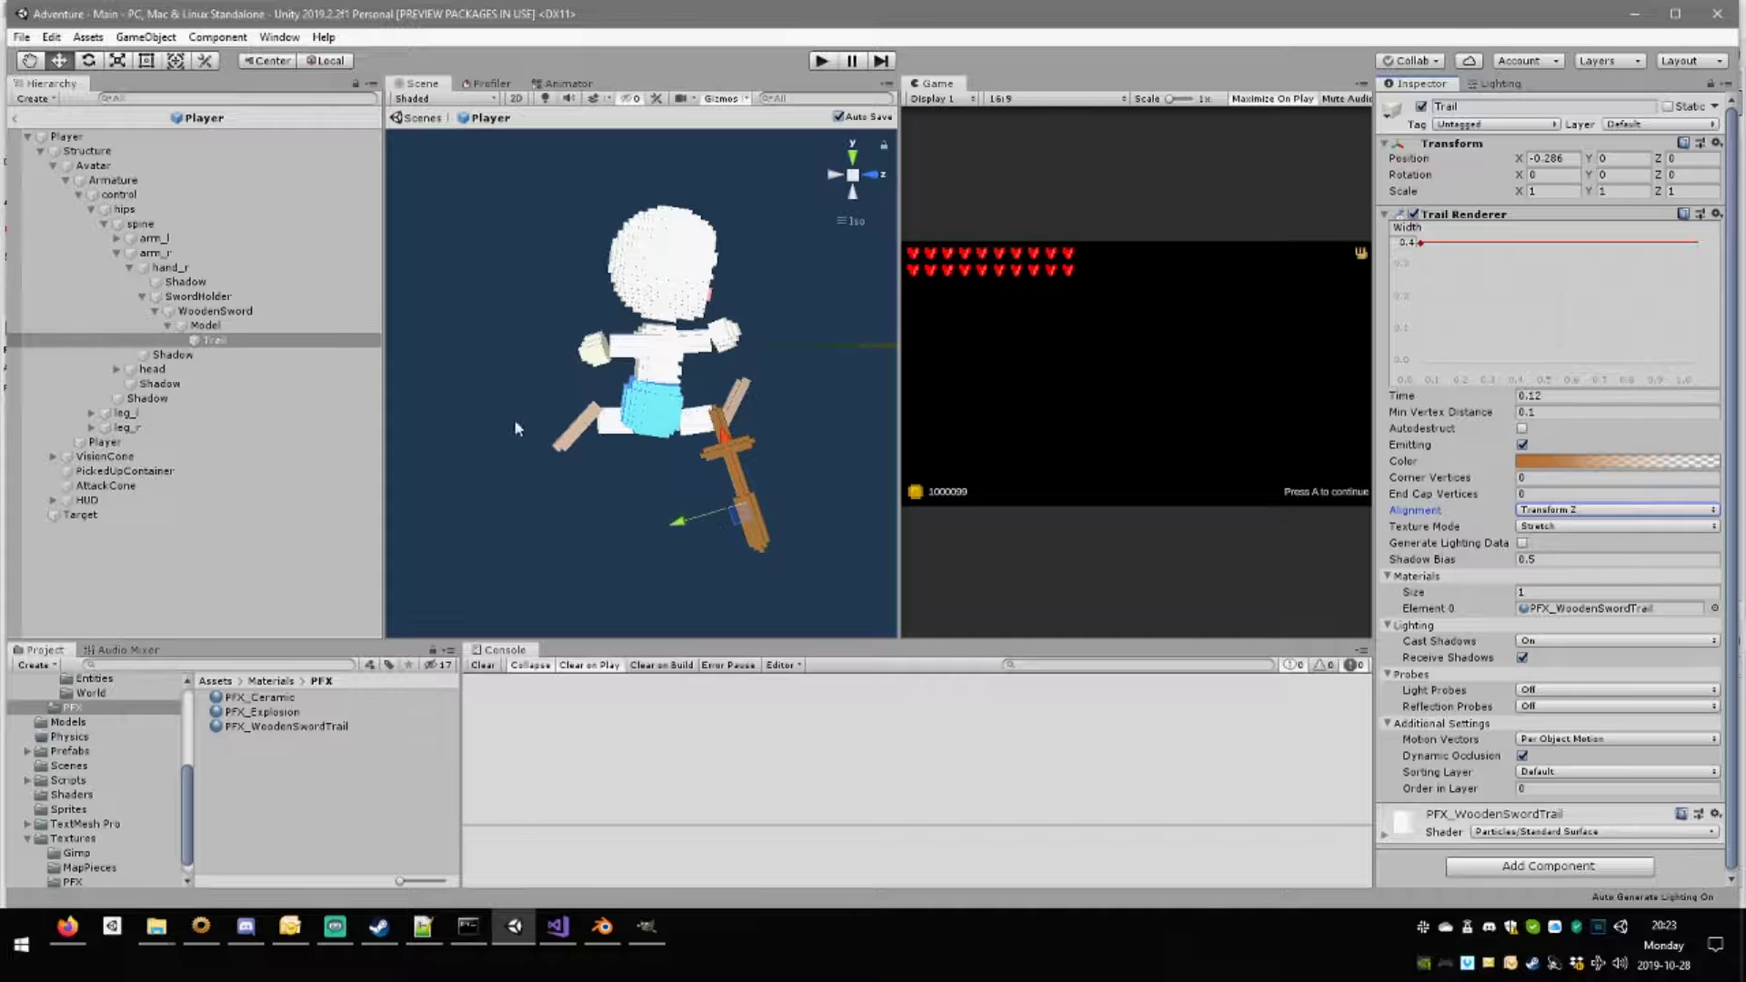
left_click(291, 325)
left_click_drag(733, 498, 703, 459)
Turn off Cast Shadows and Receive Shadows on the Trail Renderer, keeping Motion Vectors at Per Object Motion.
left_click(226, 324)
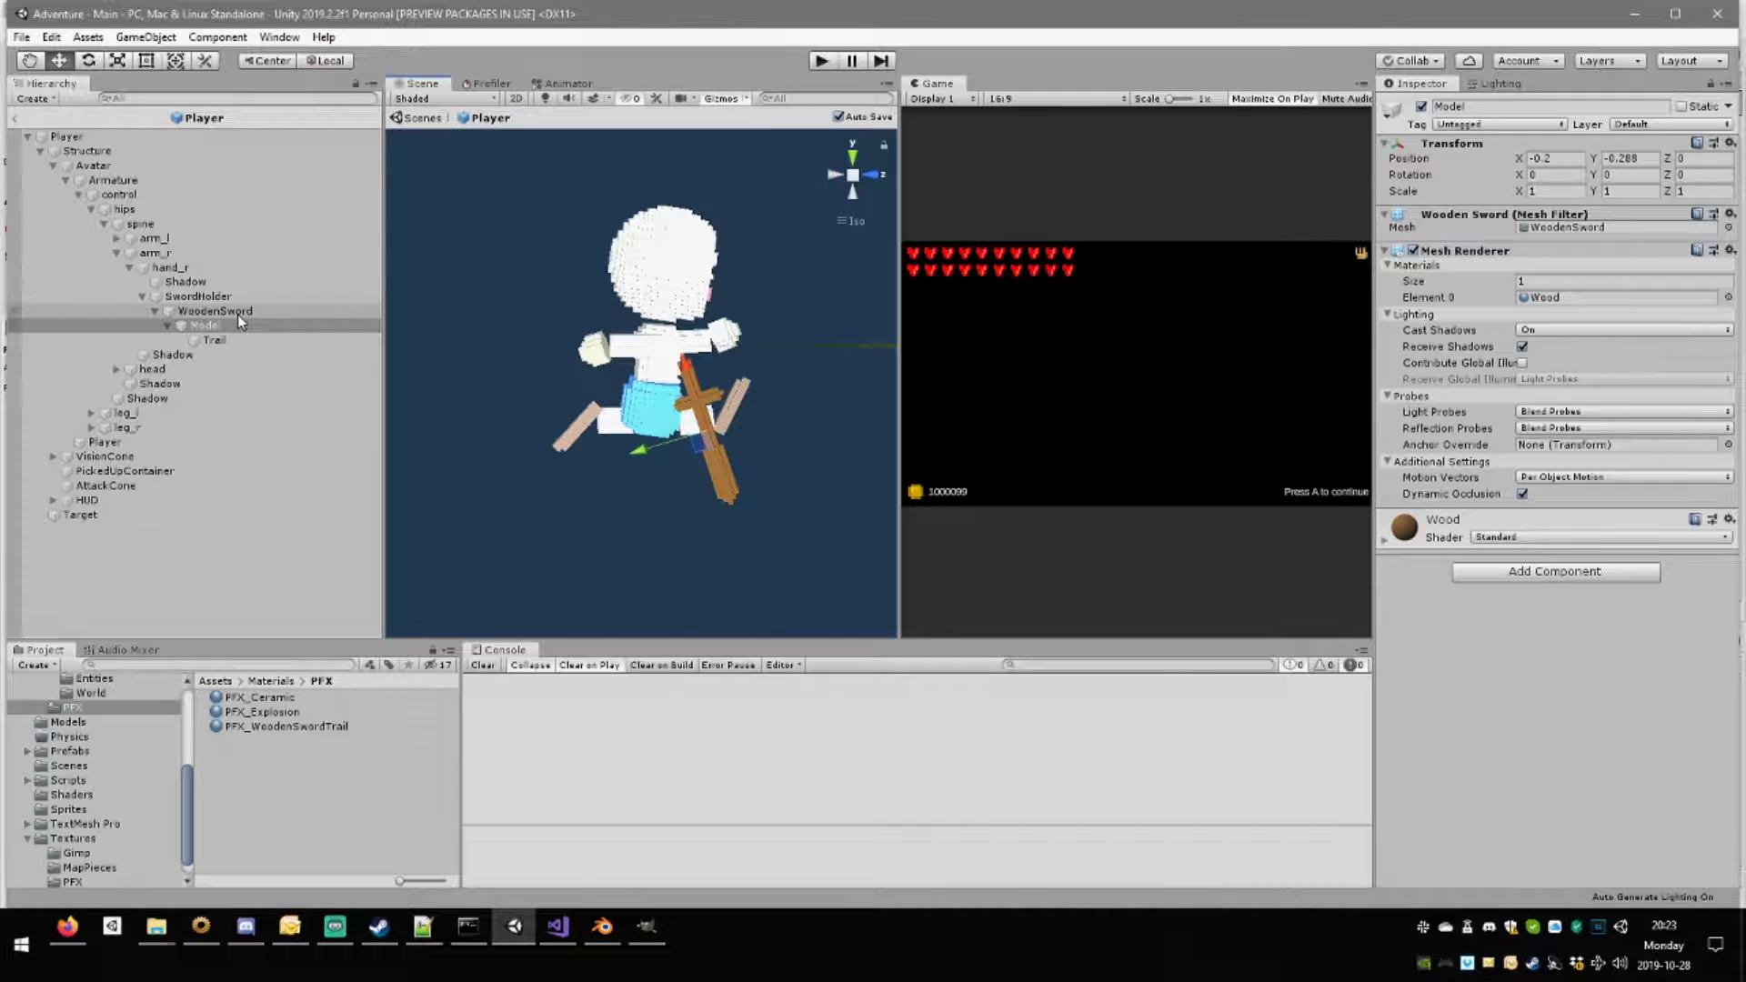
key("Down")
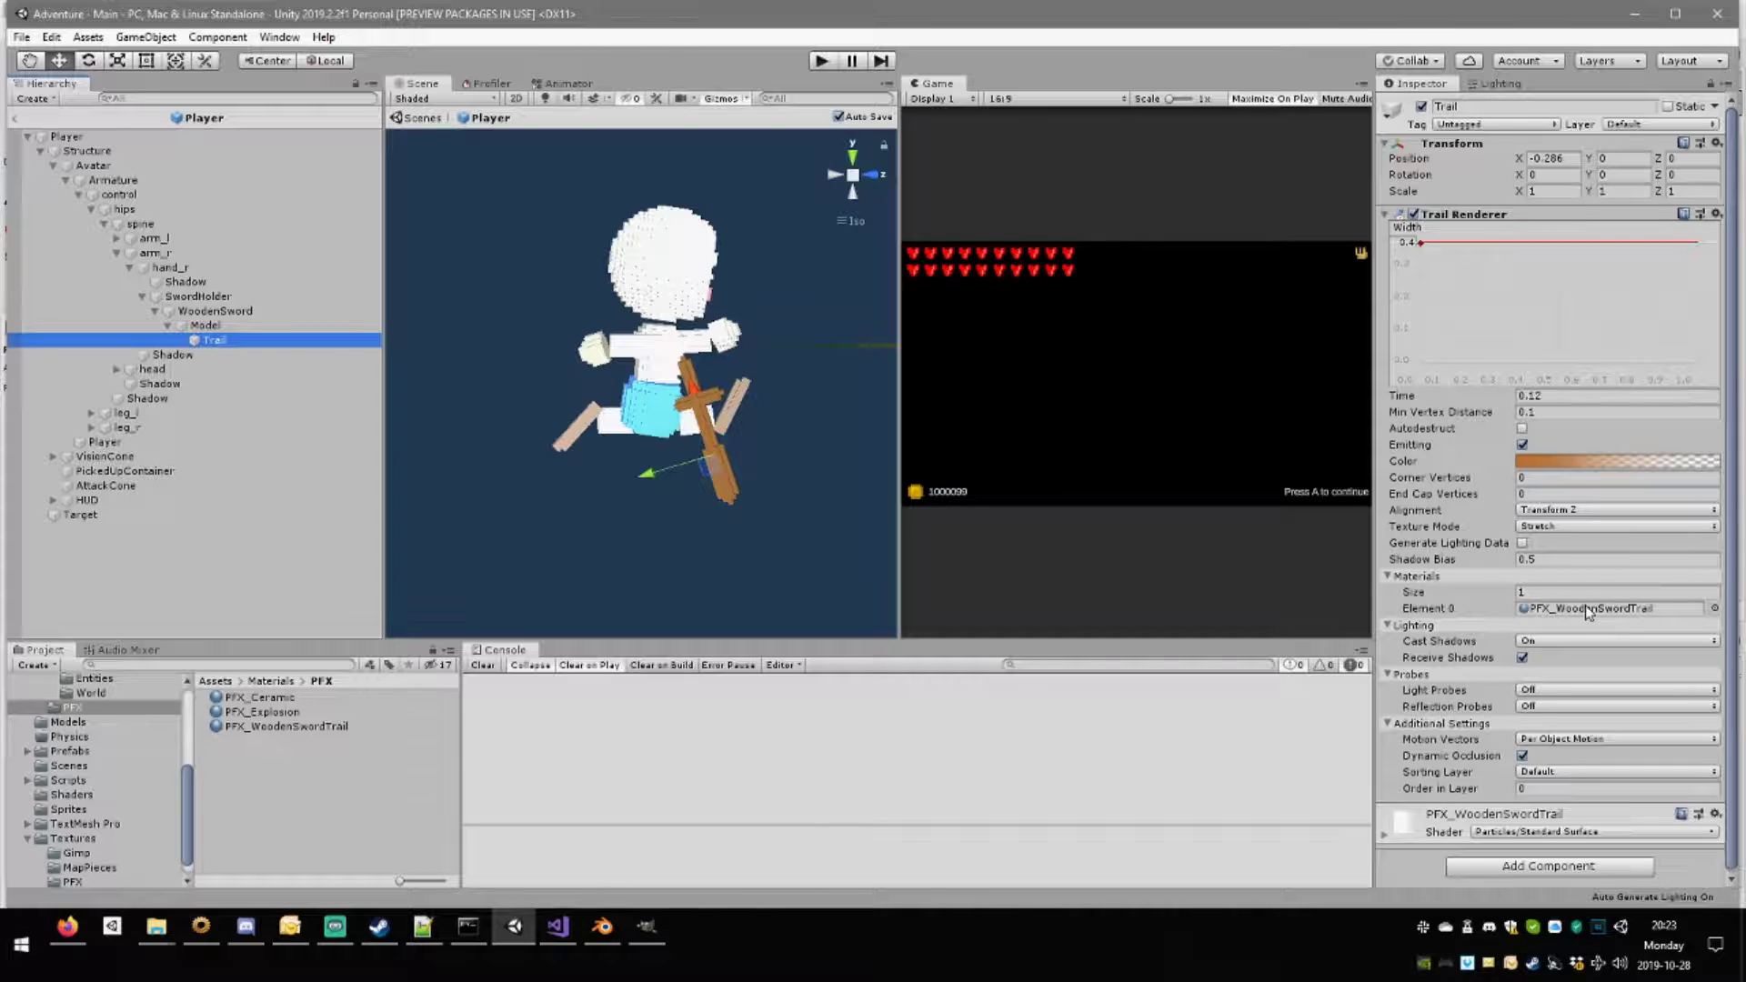
left_click(1555, 641)
left_click(1577, 670)
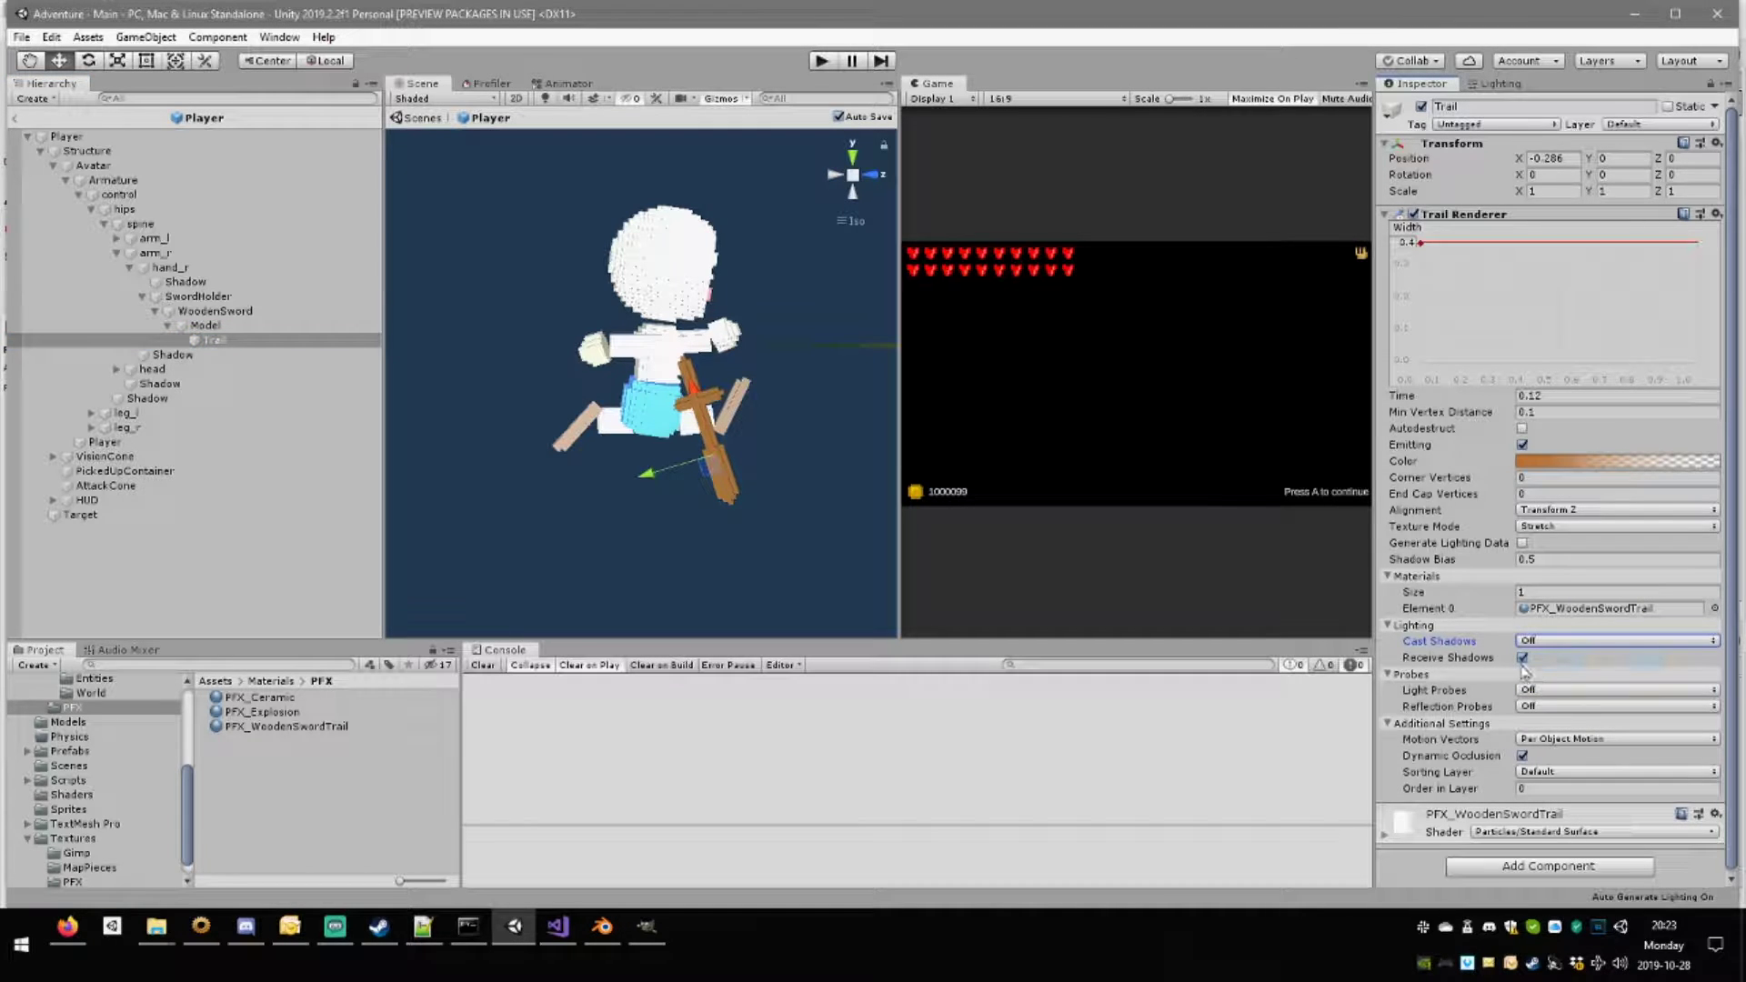
left_click(1550, 739)
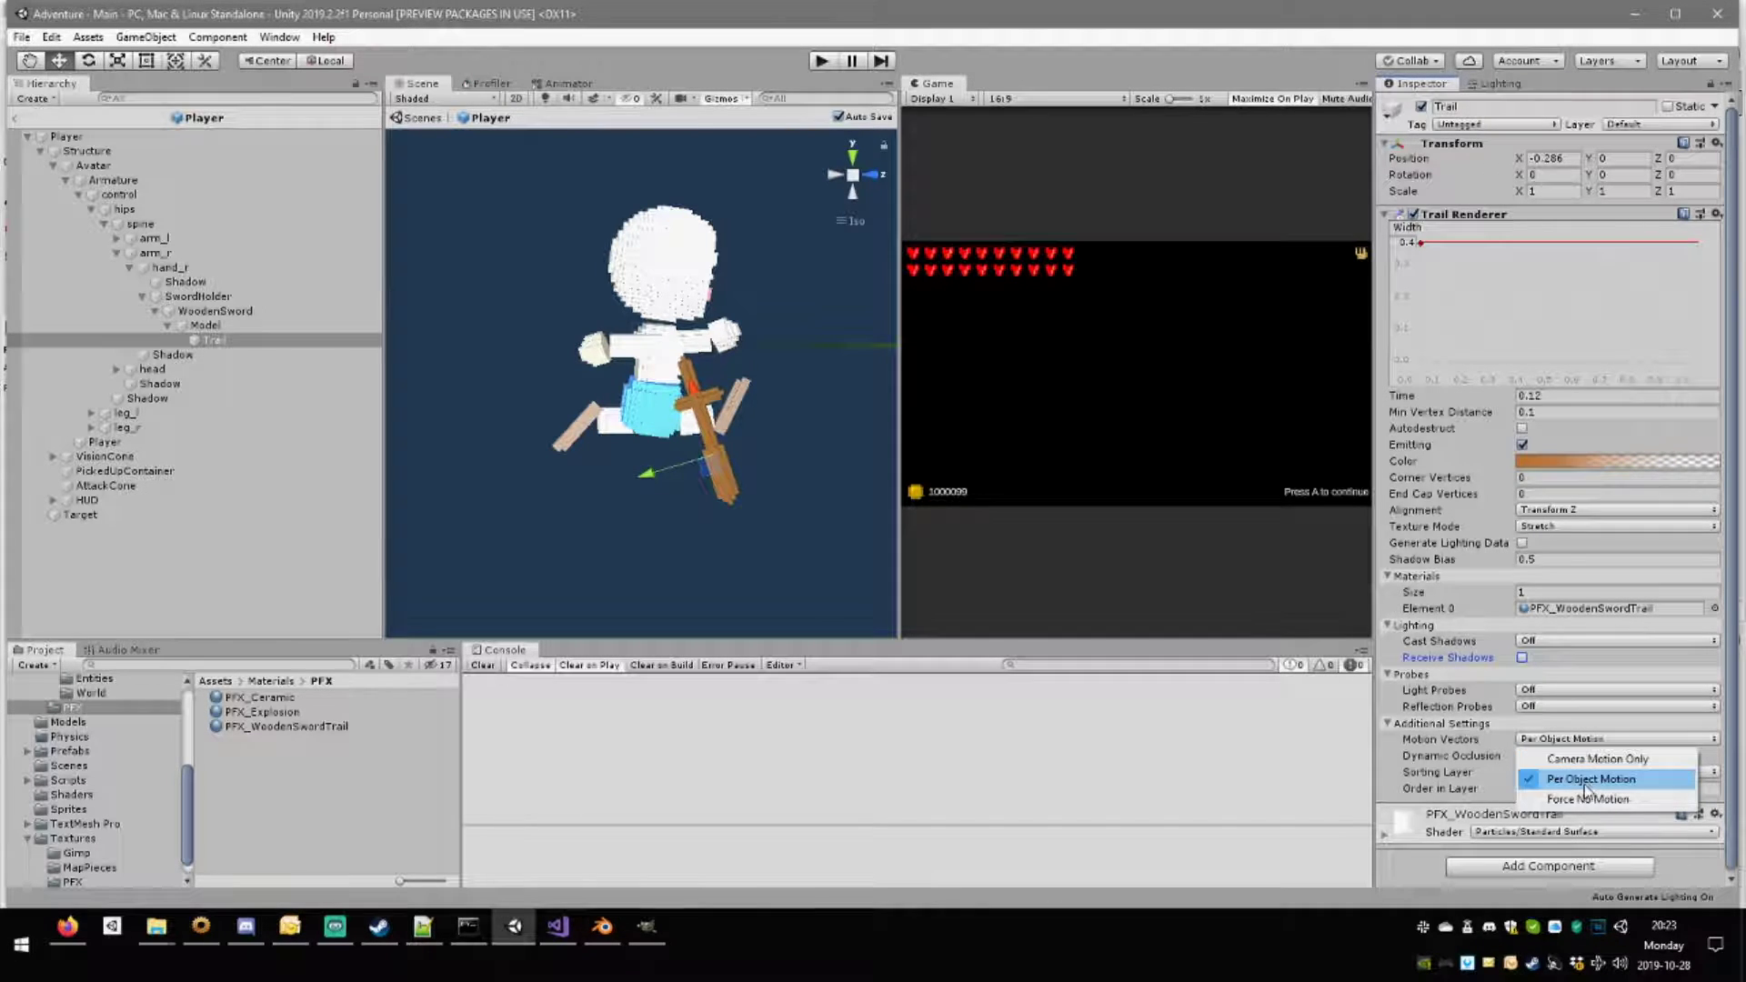
left_click(1587, 780)
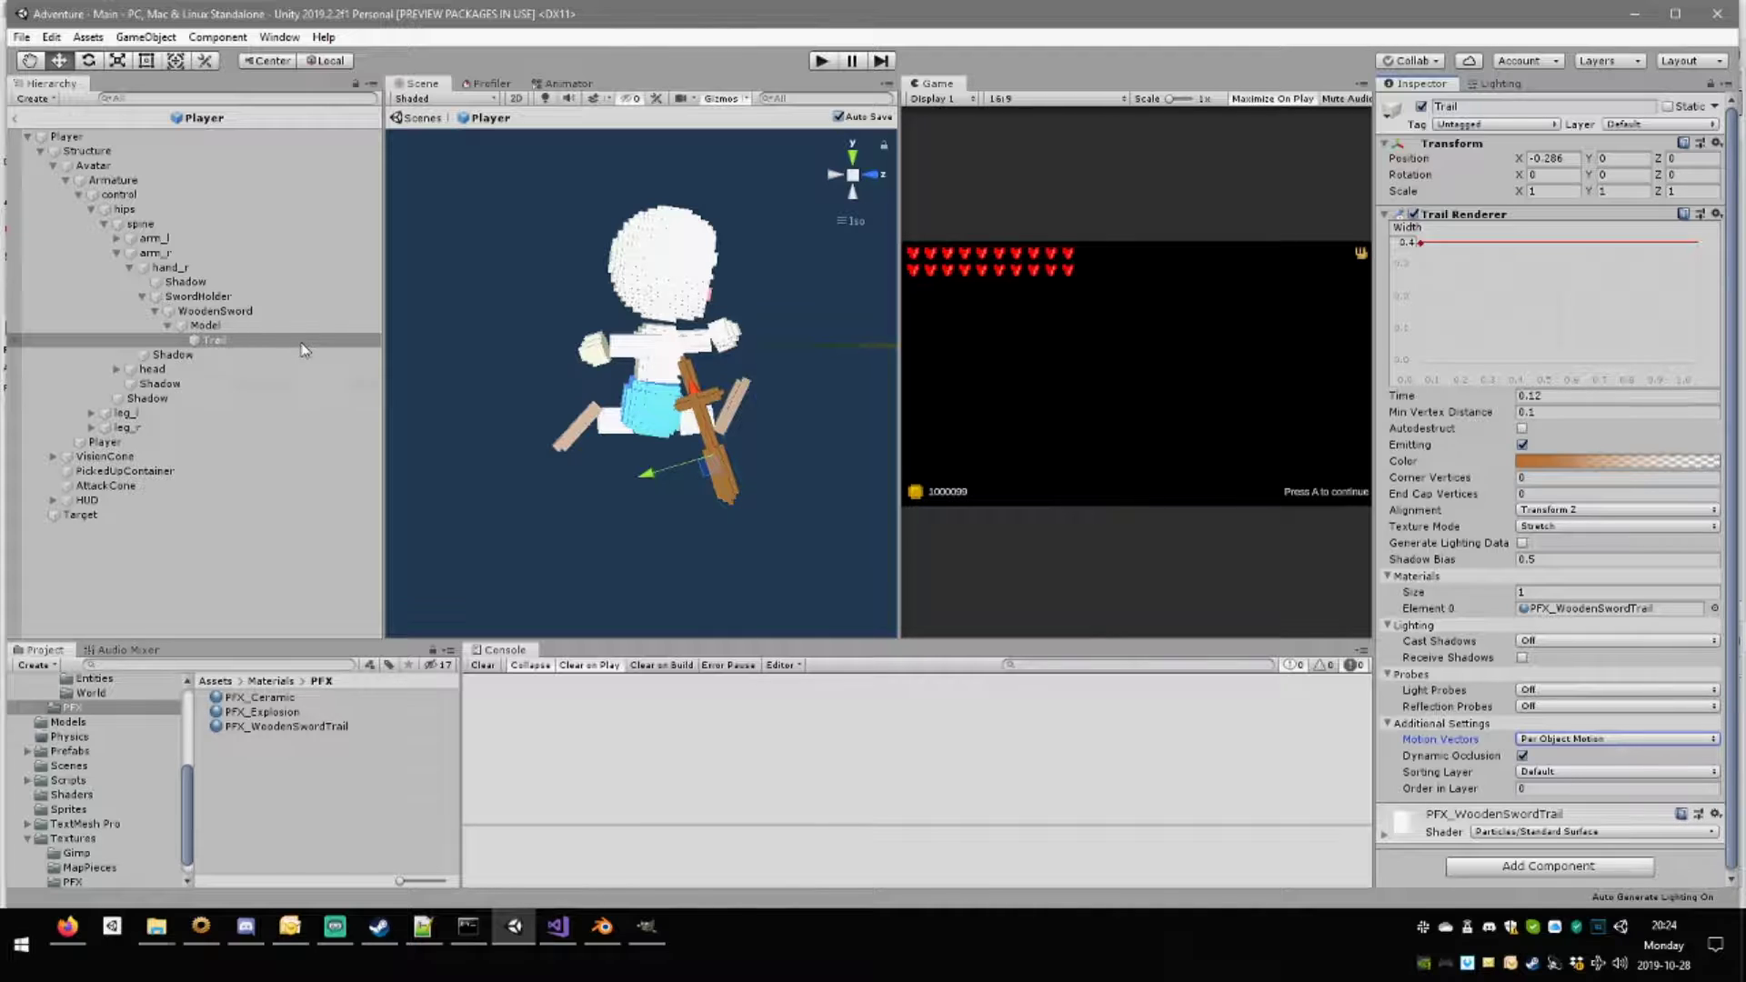
Reset the sword Model's position to X 0 and Y 0.
left_click(269, 326)
left_click(269, 342)
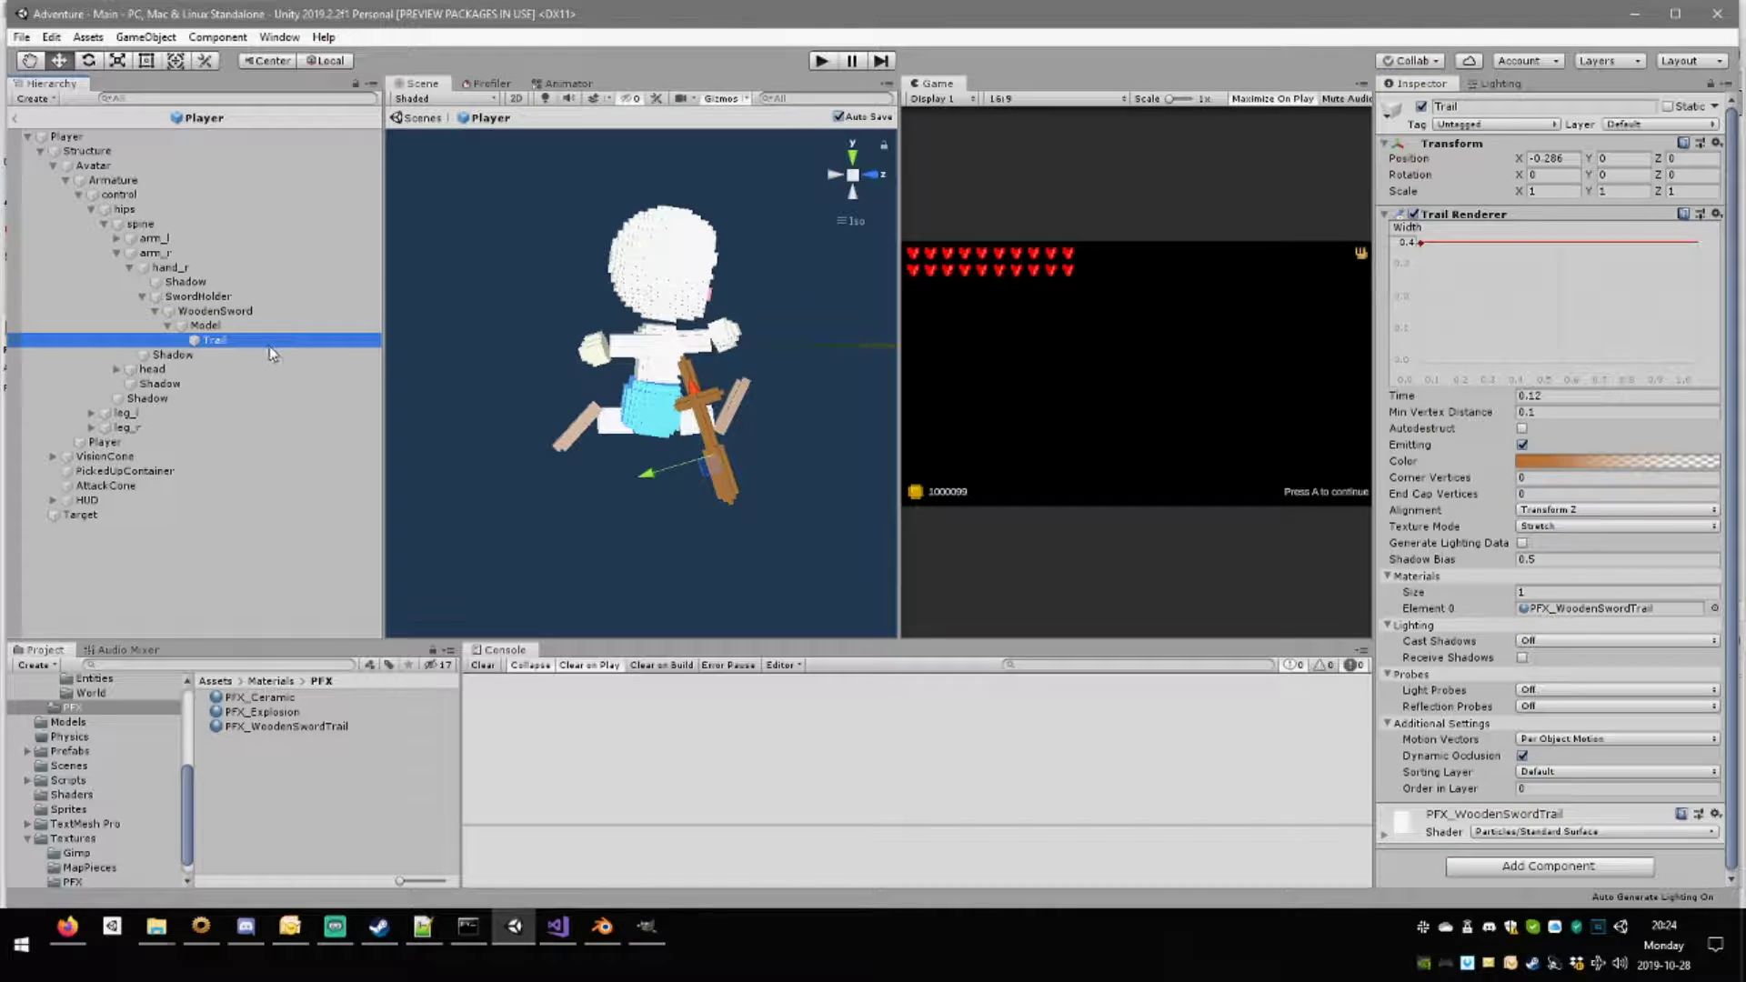
left_click(238, 314)
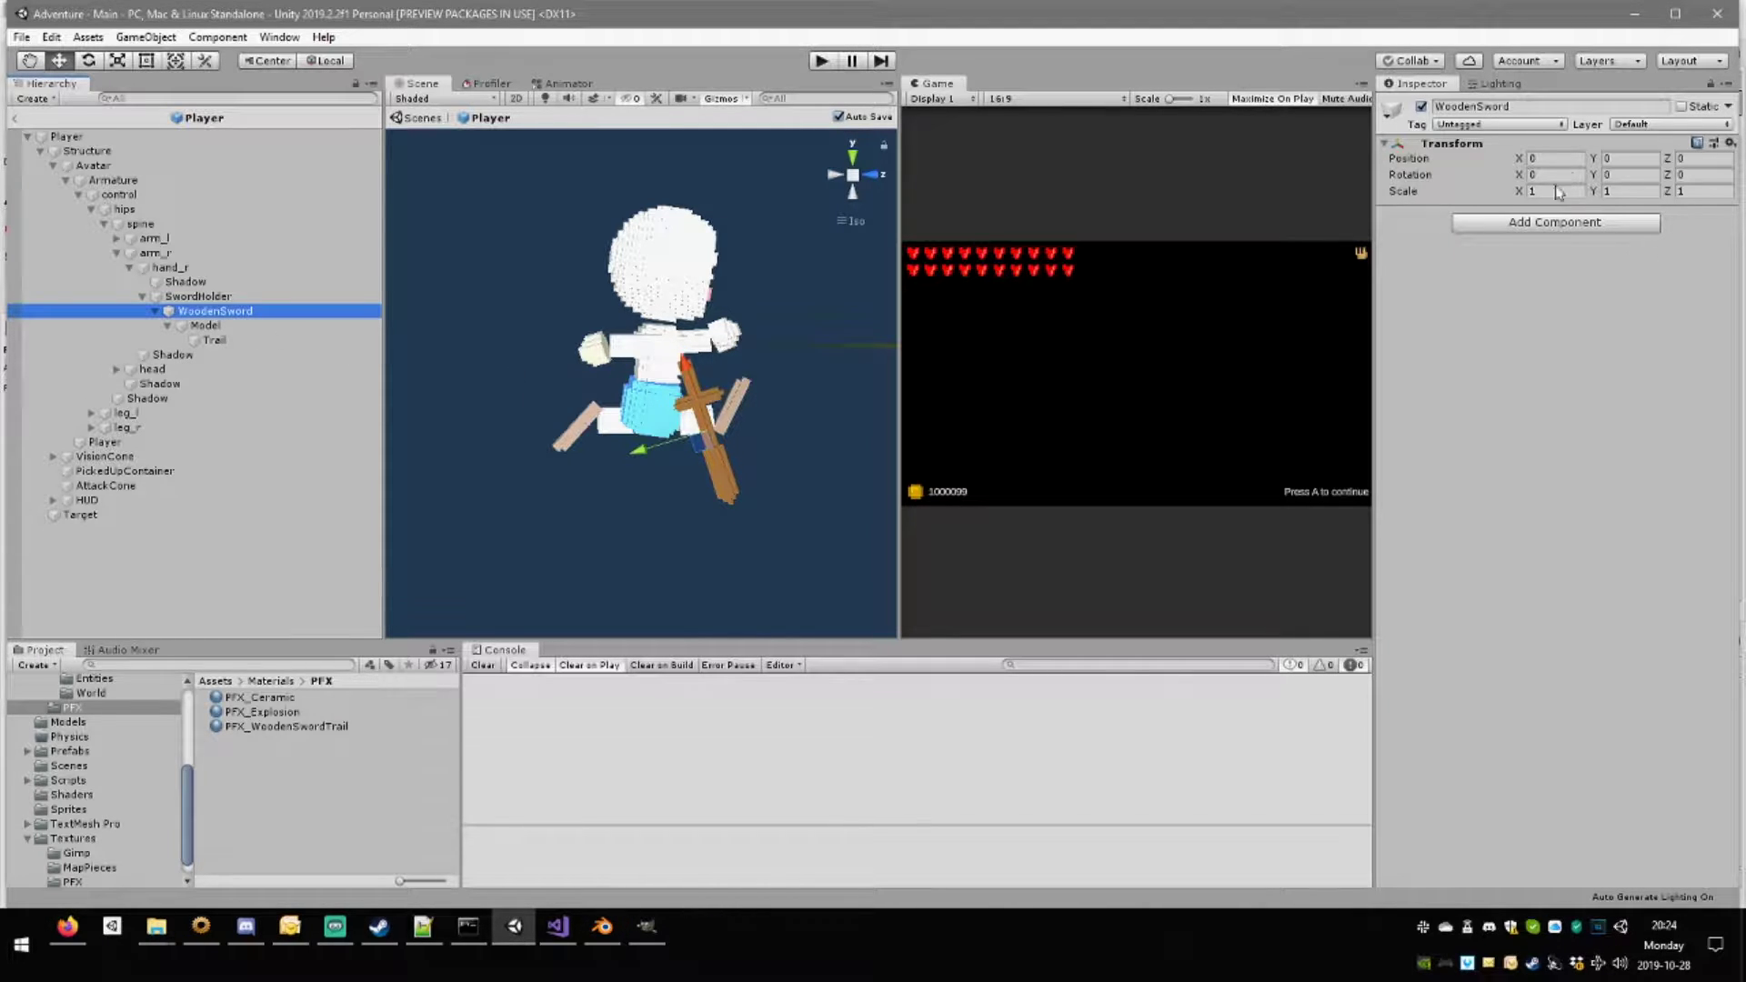
left_click(207, 325)
left_click(1565, 160)
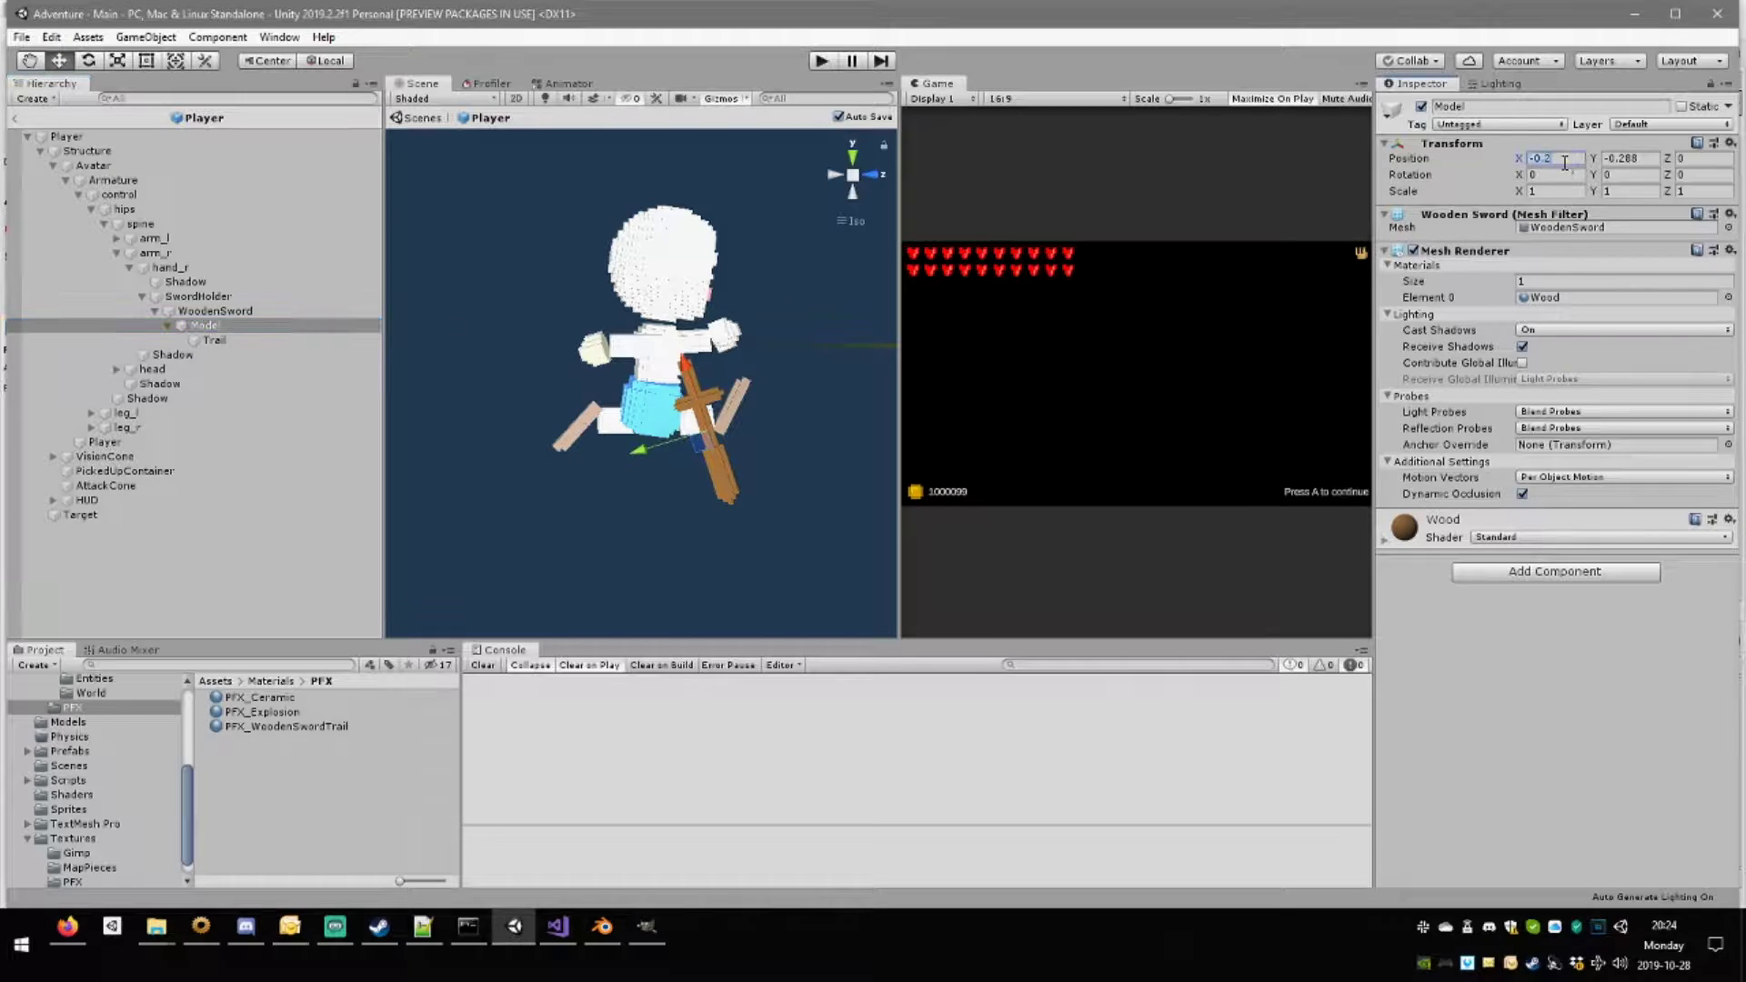
type("0")
left_click(1624, 160)
type("0")
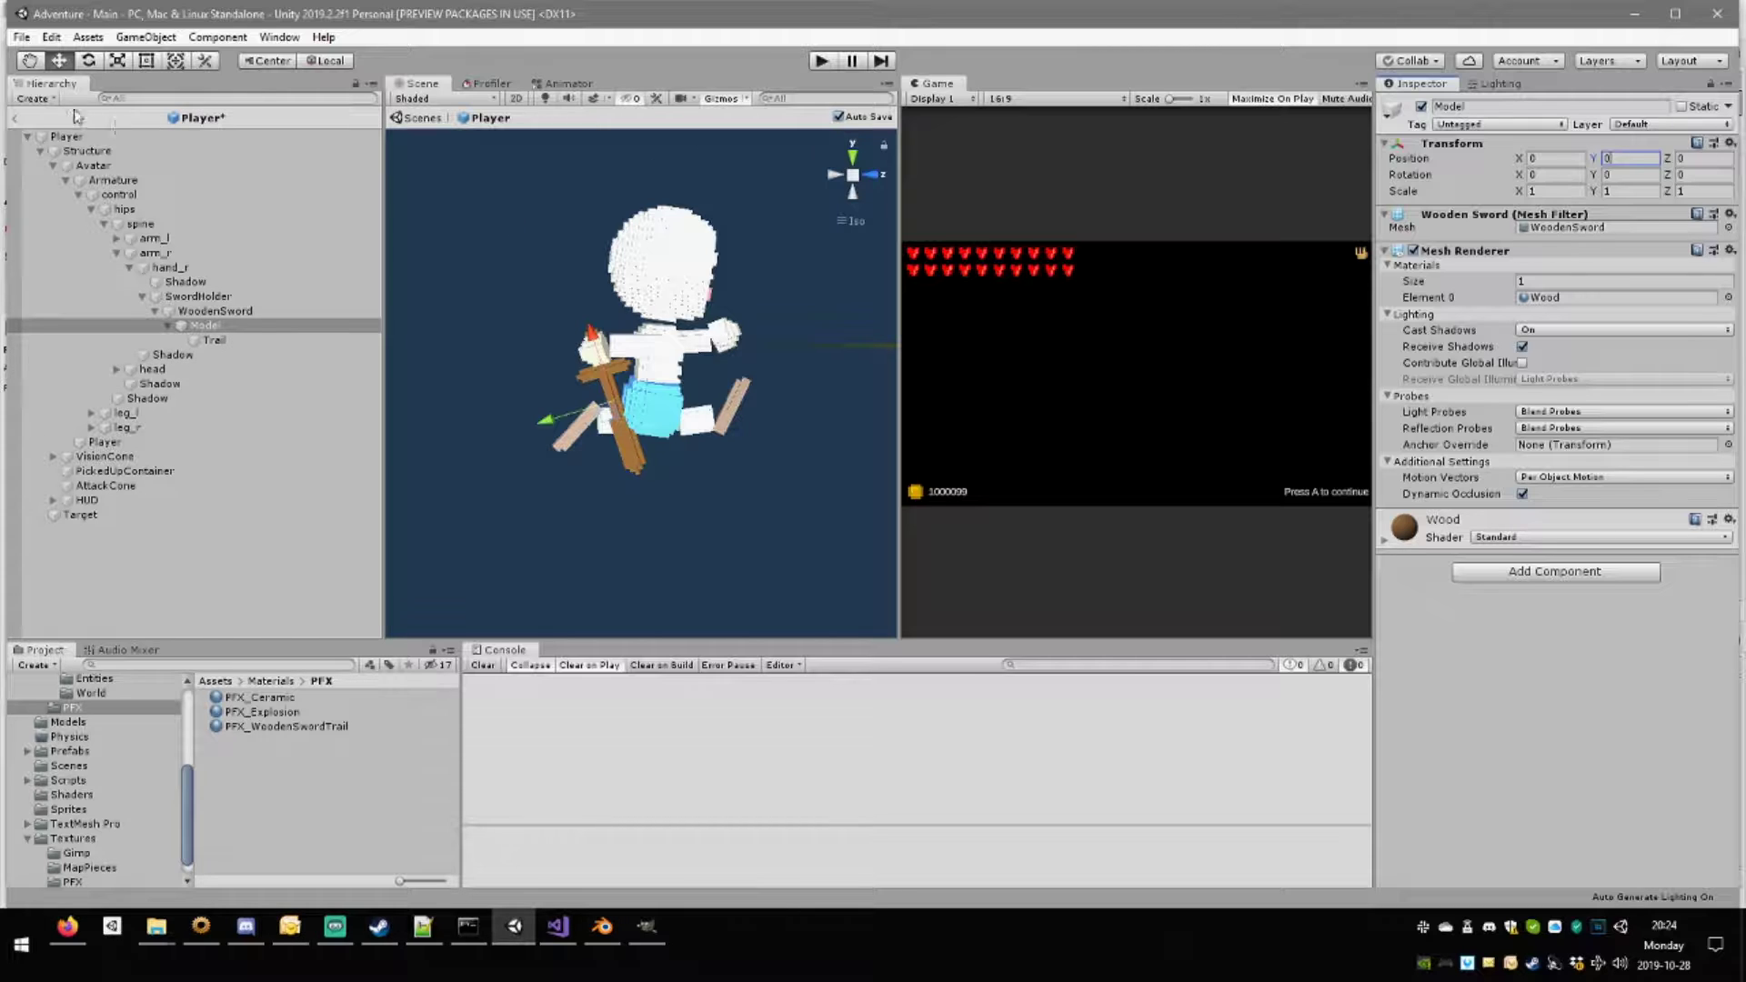
Run the game, walk the player down out of the corridor onto the grass to test the sword, and pause play.
left_click(823, 61)
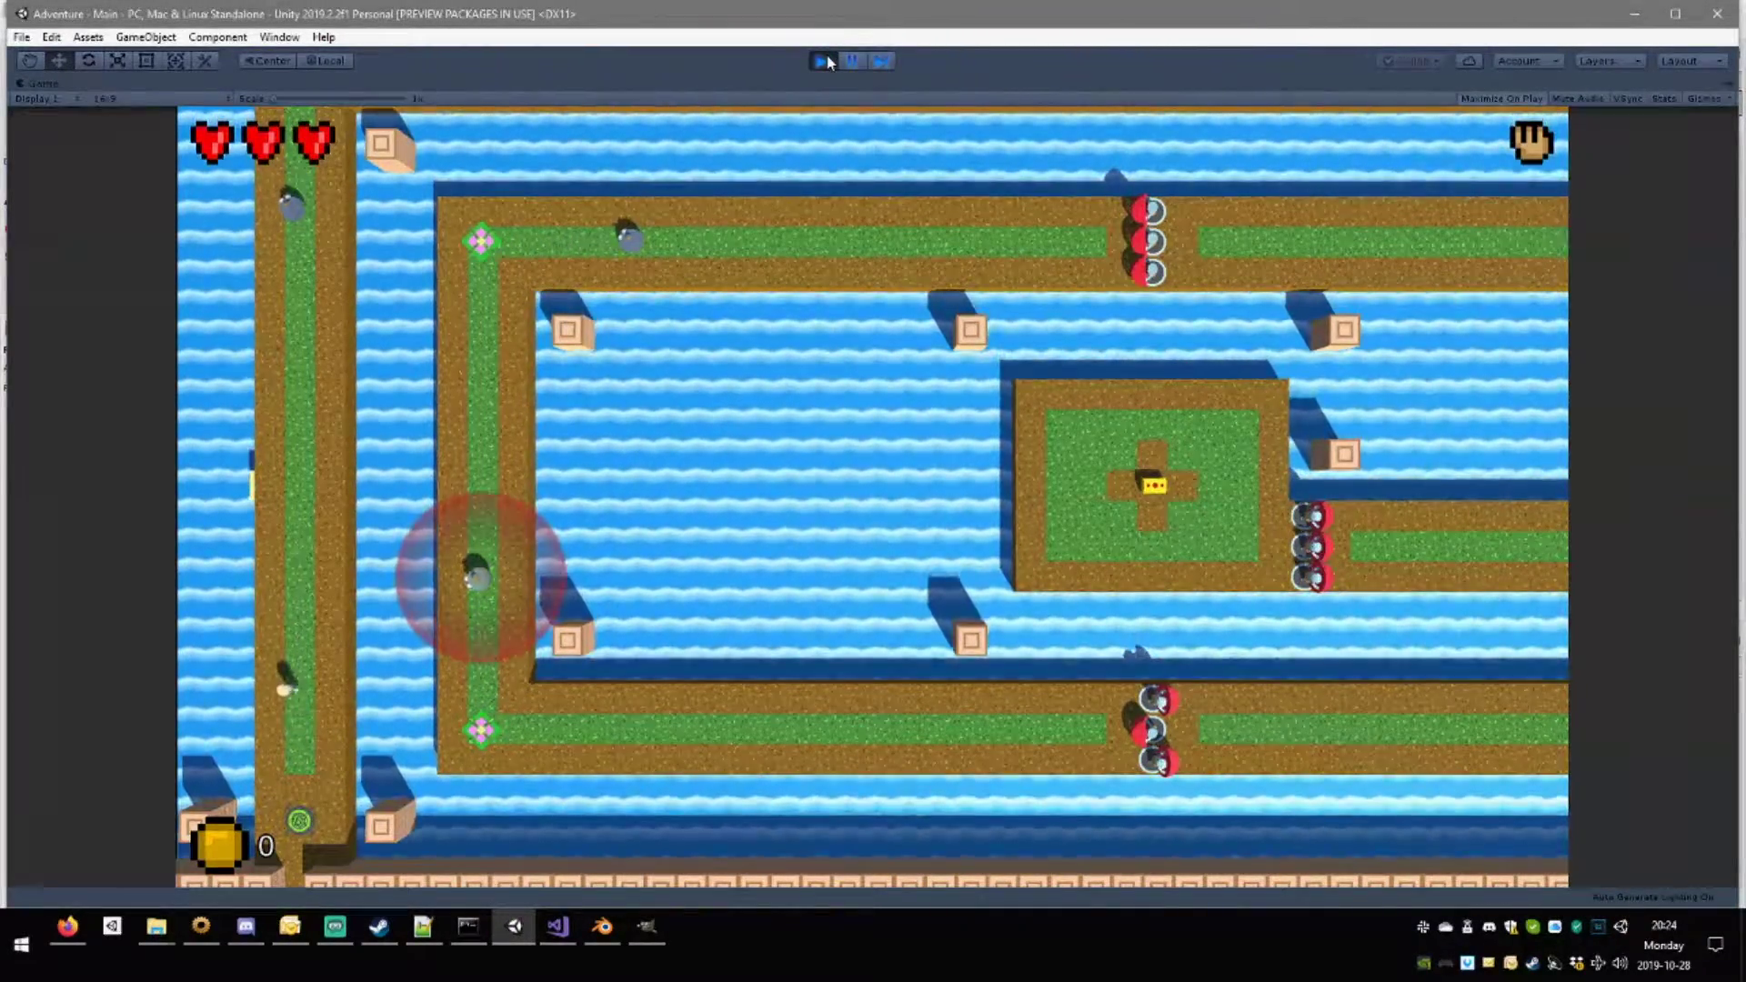
key("Down")
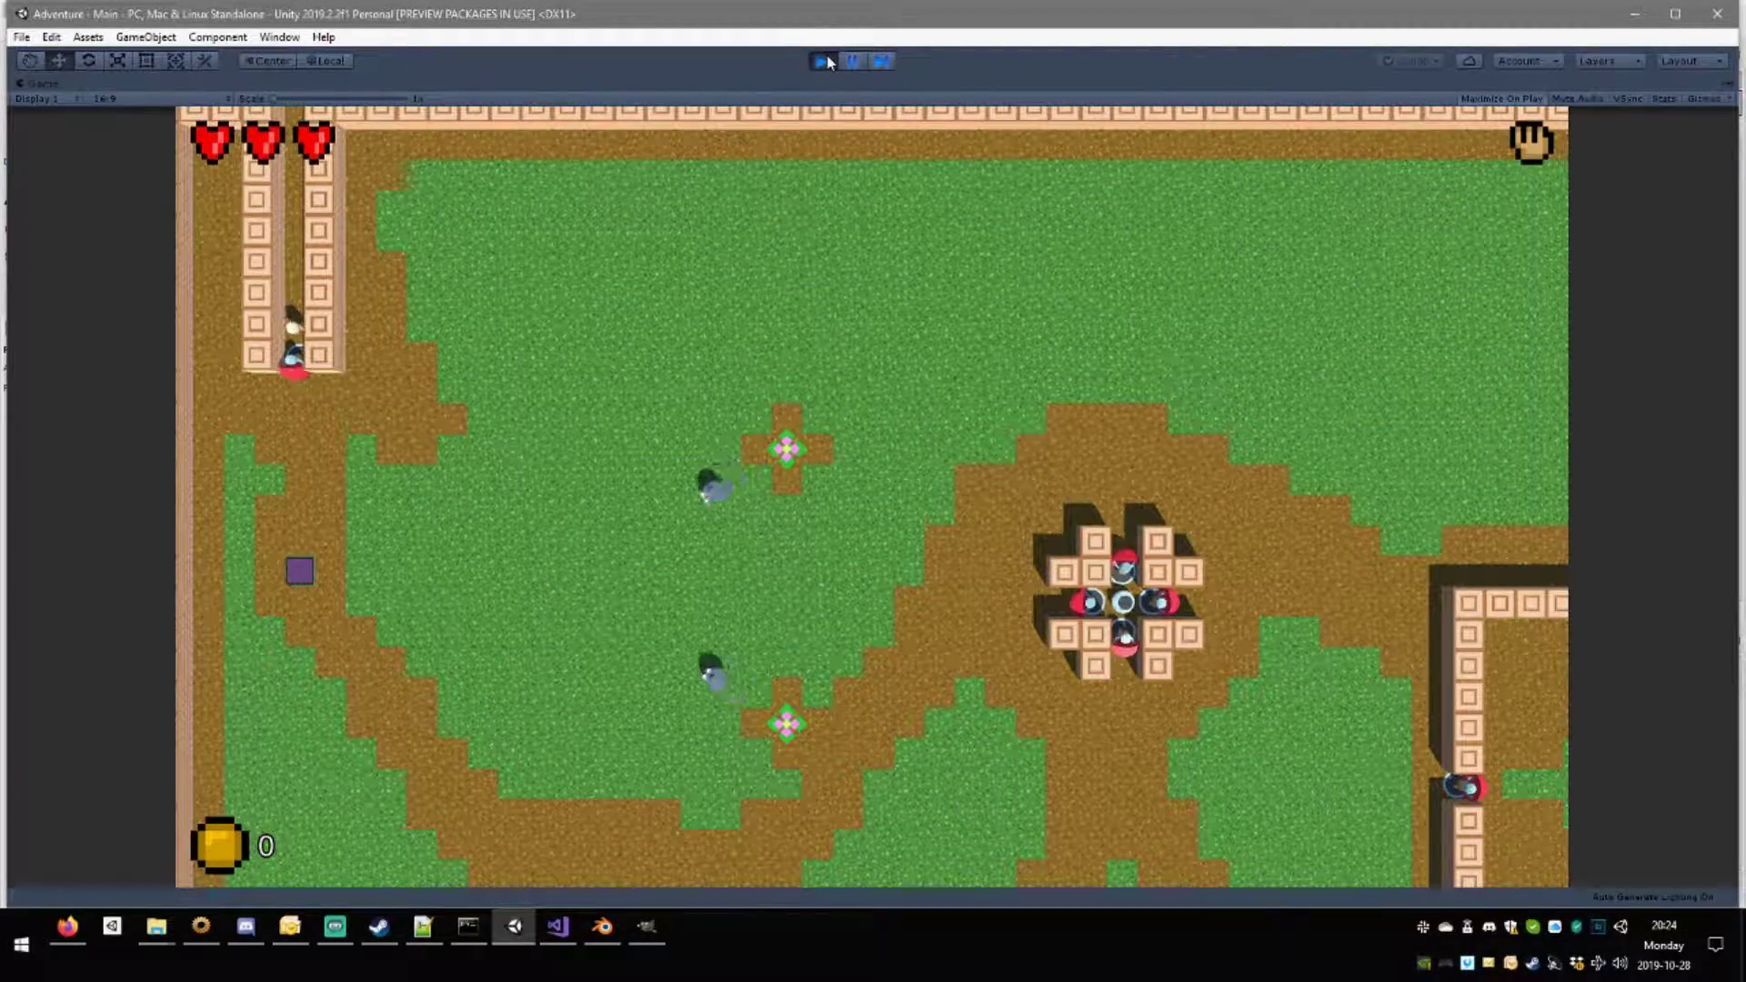
key("Down")
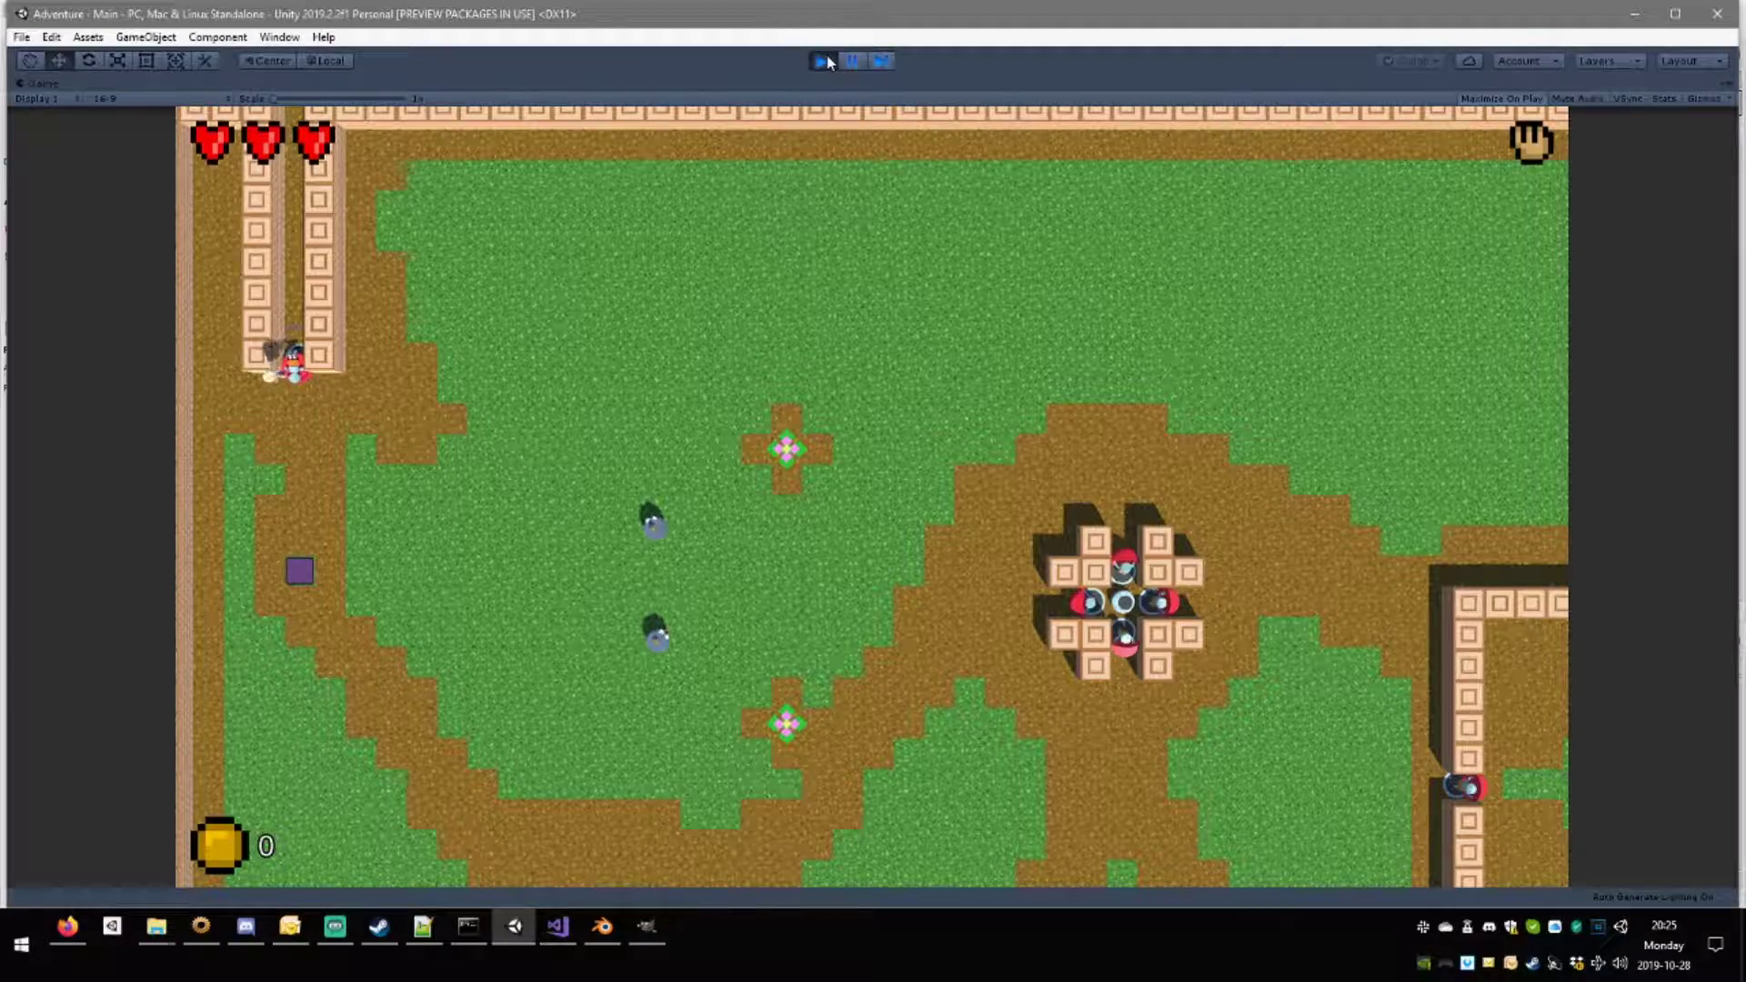
key("Down")
key("Left")
key("Right")
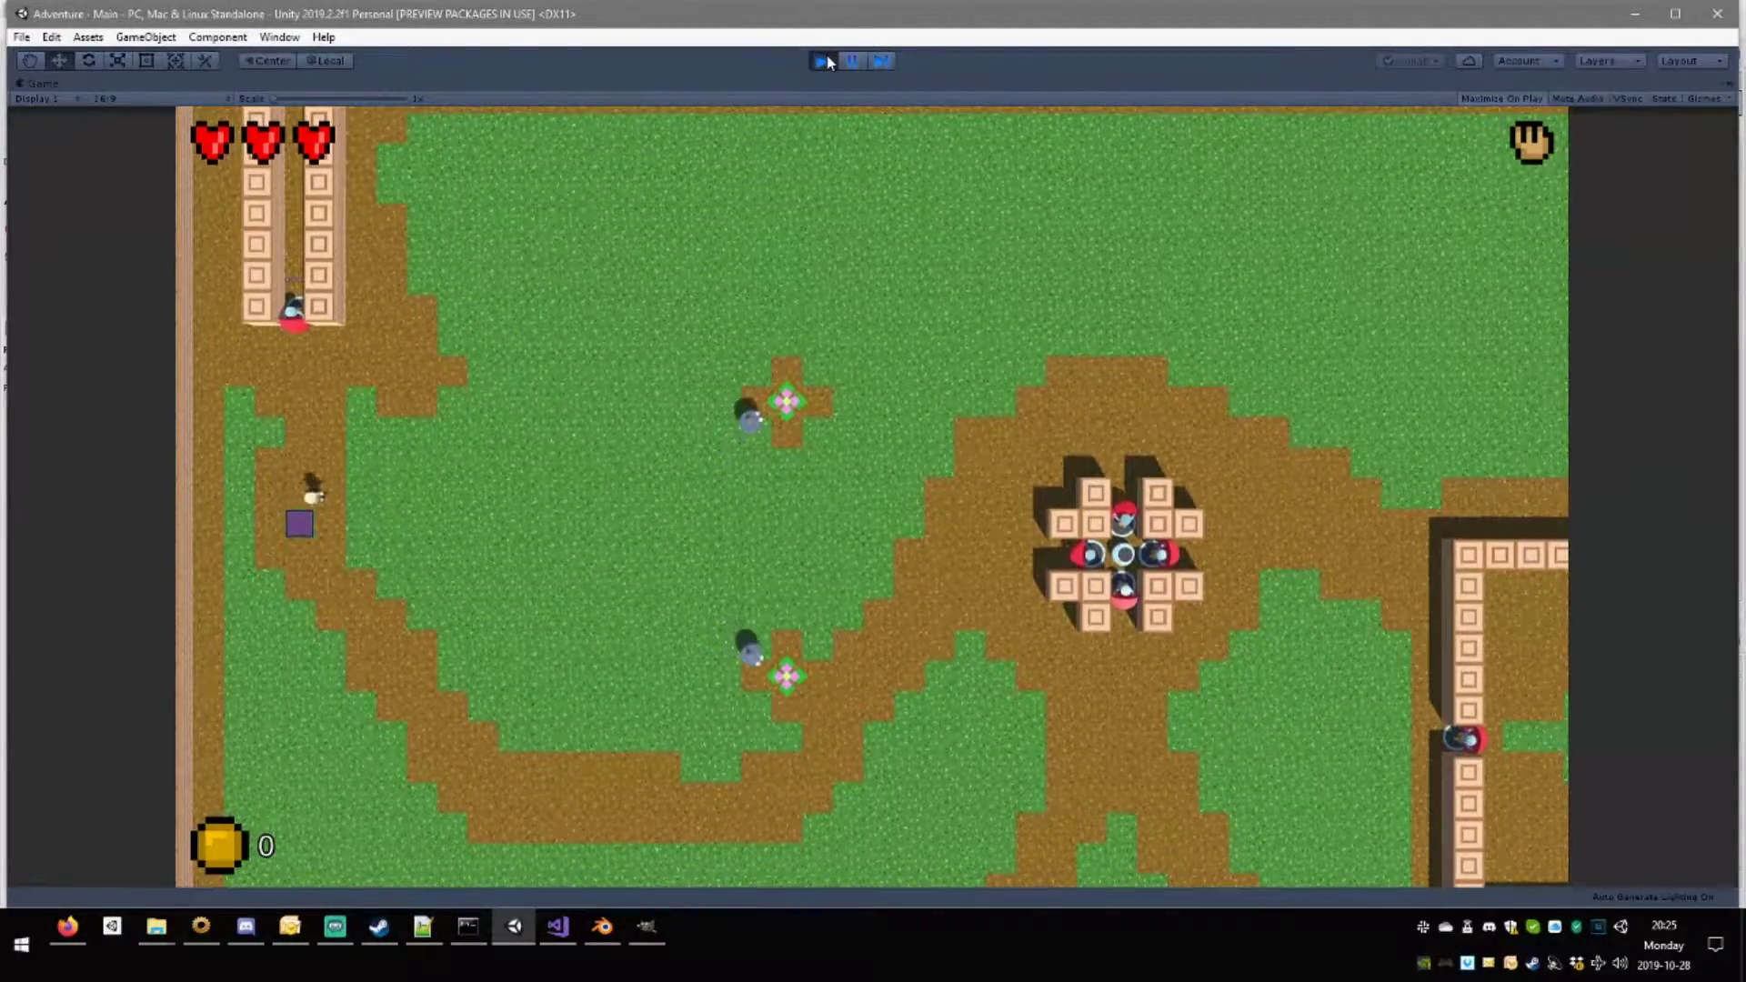
key("Down")
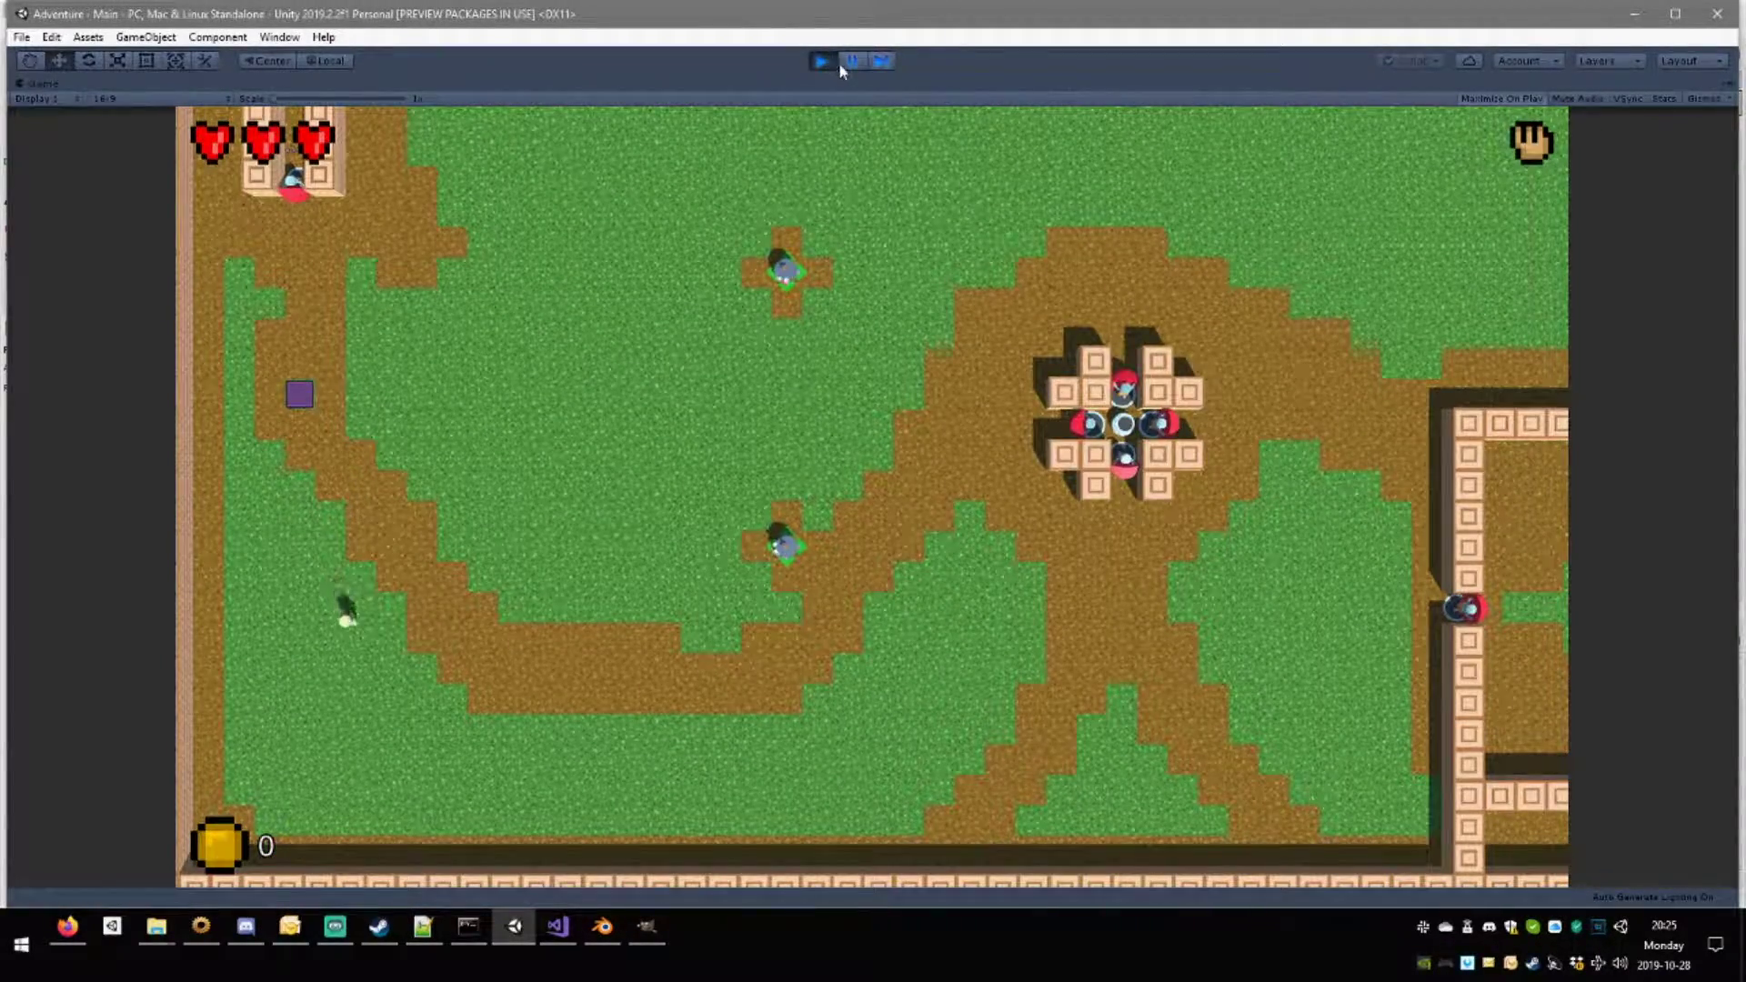
left_click(855, 62)
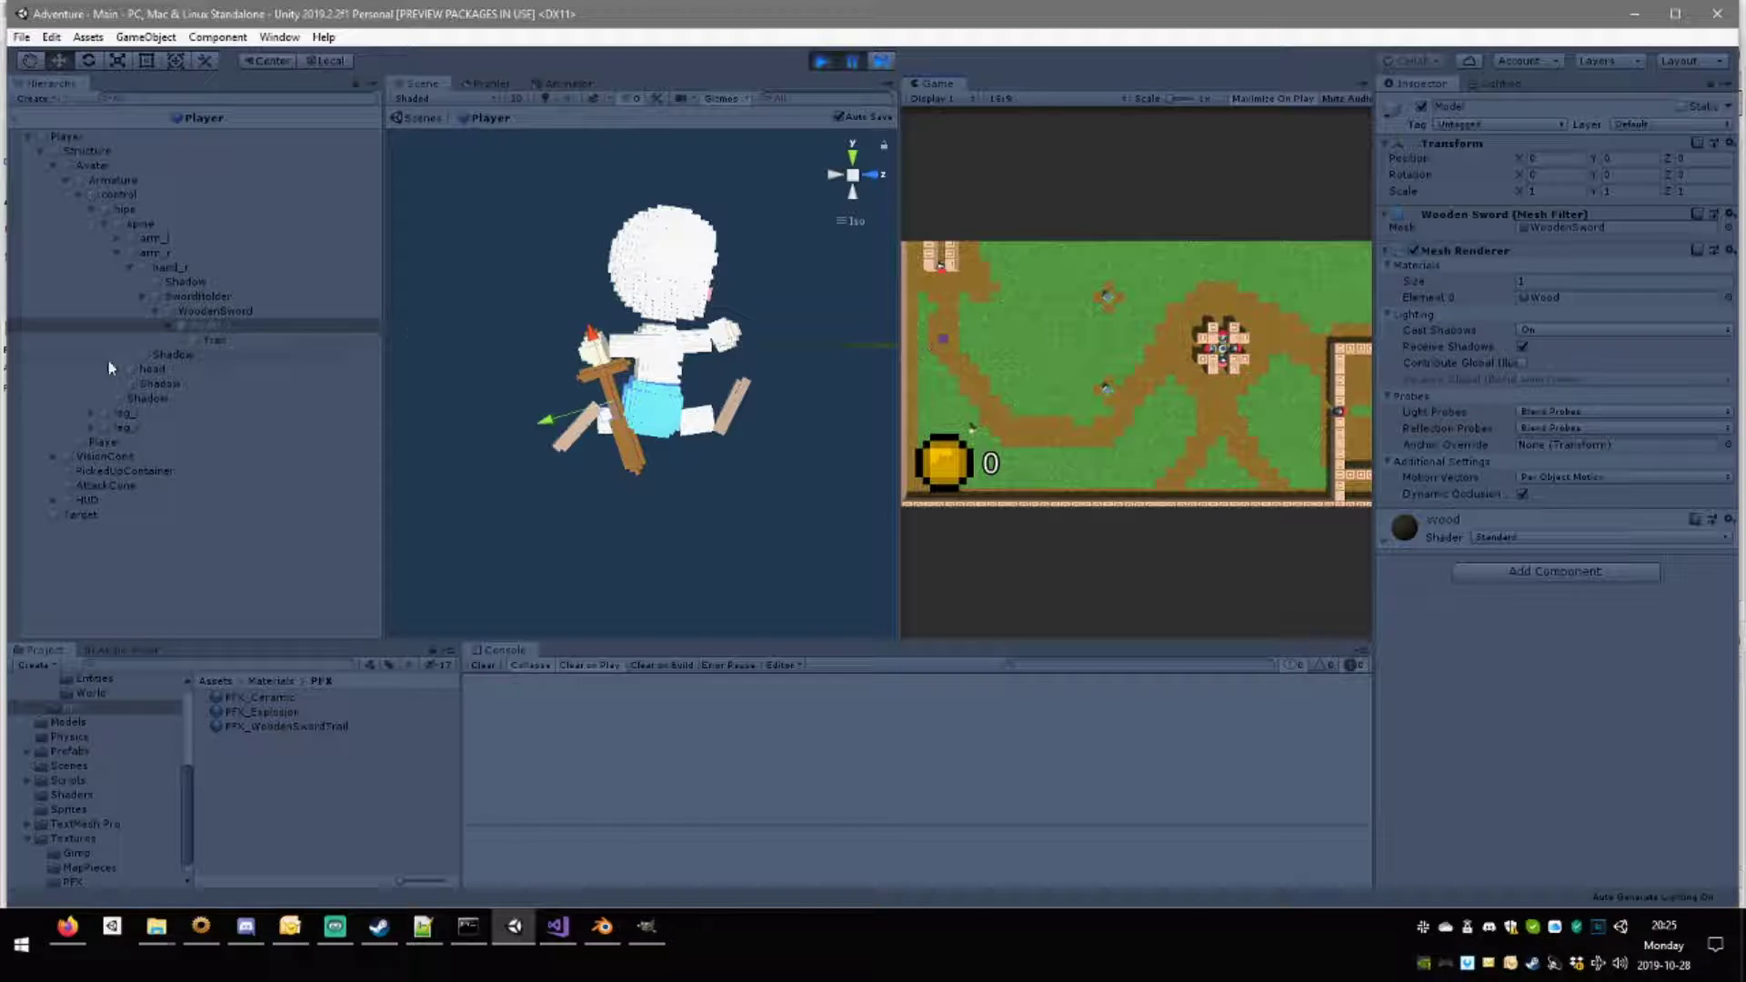
Leave the Player prefab for the Main scene and frame Player(Clone) up close from the front in the Scene view.
left_click(16, 117)
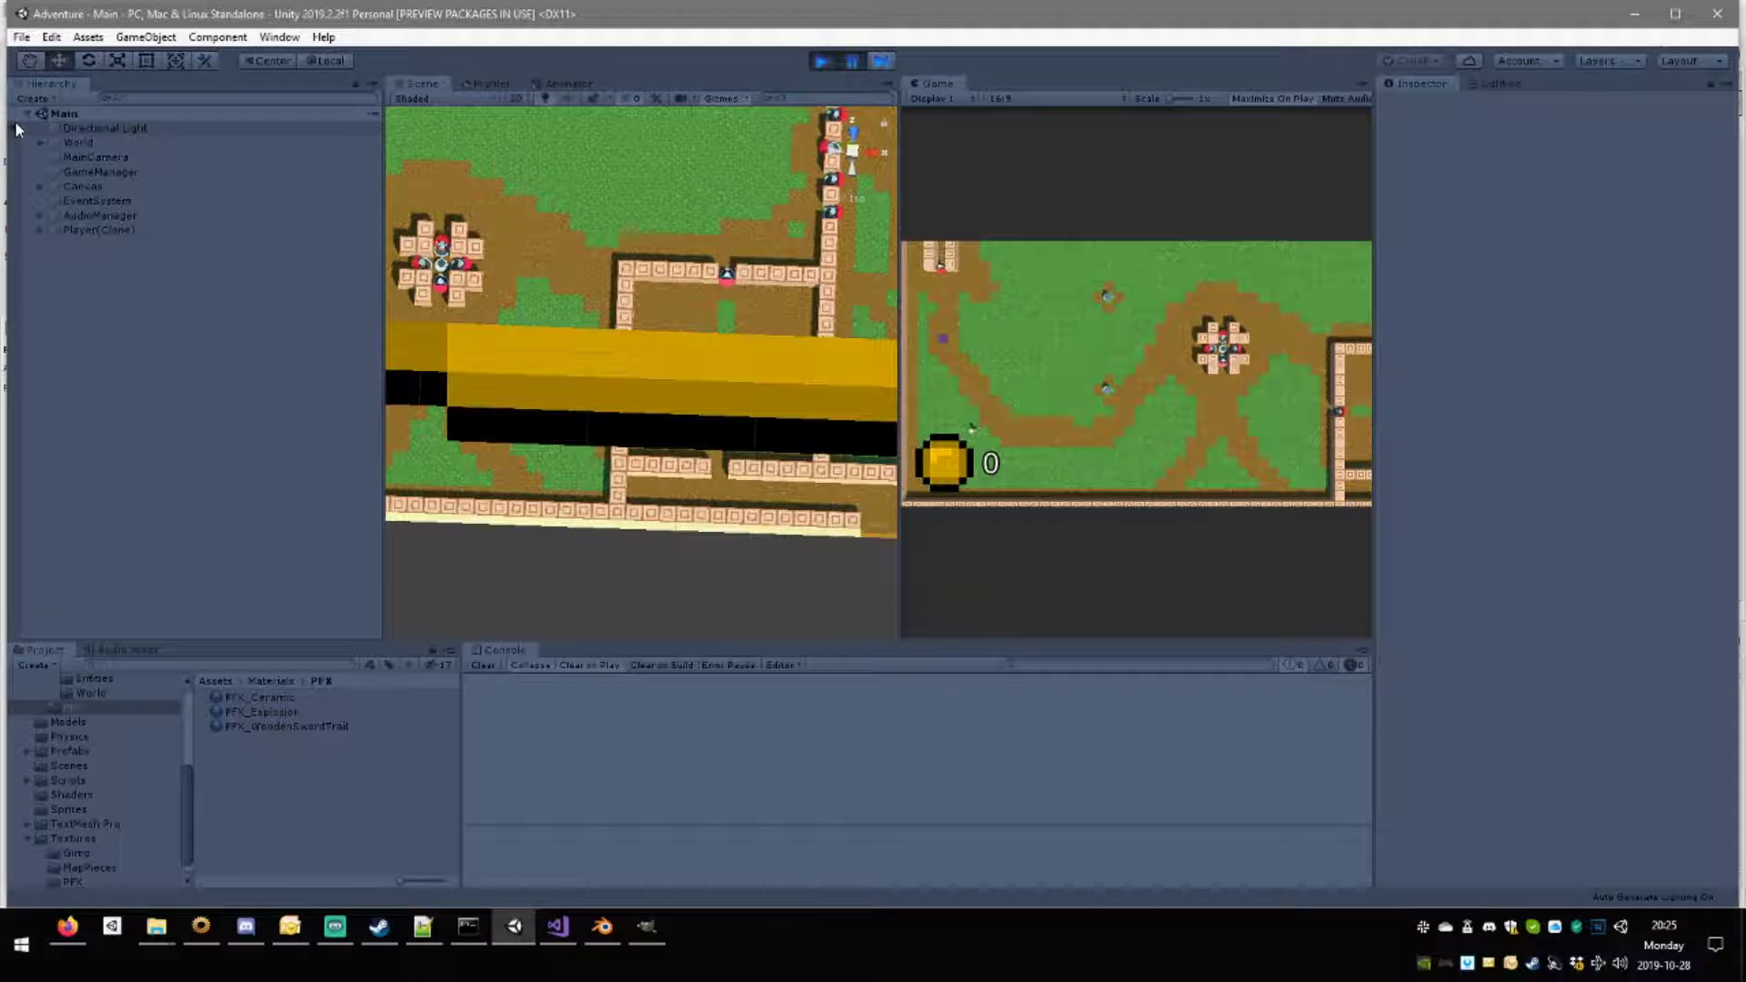
double_click(296, 16)
double_click(102, 229)
left_click_drag(618, 398, 463, 284, "alt")
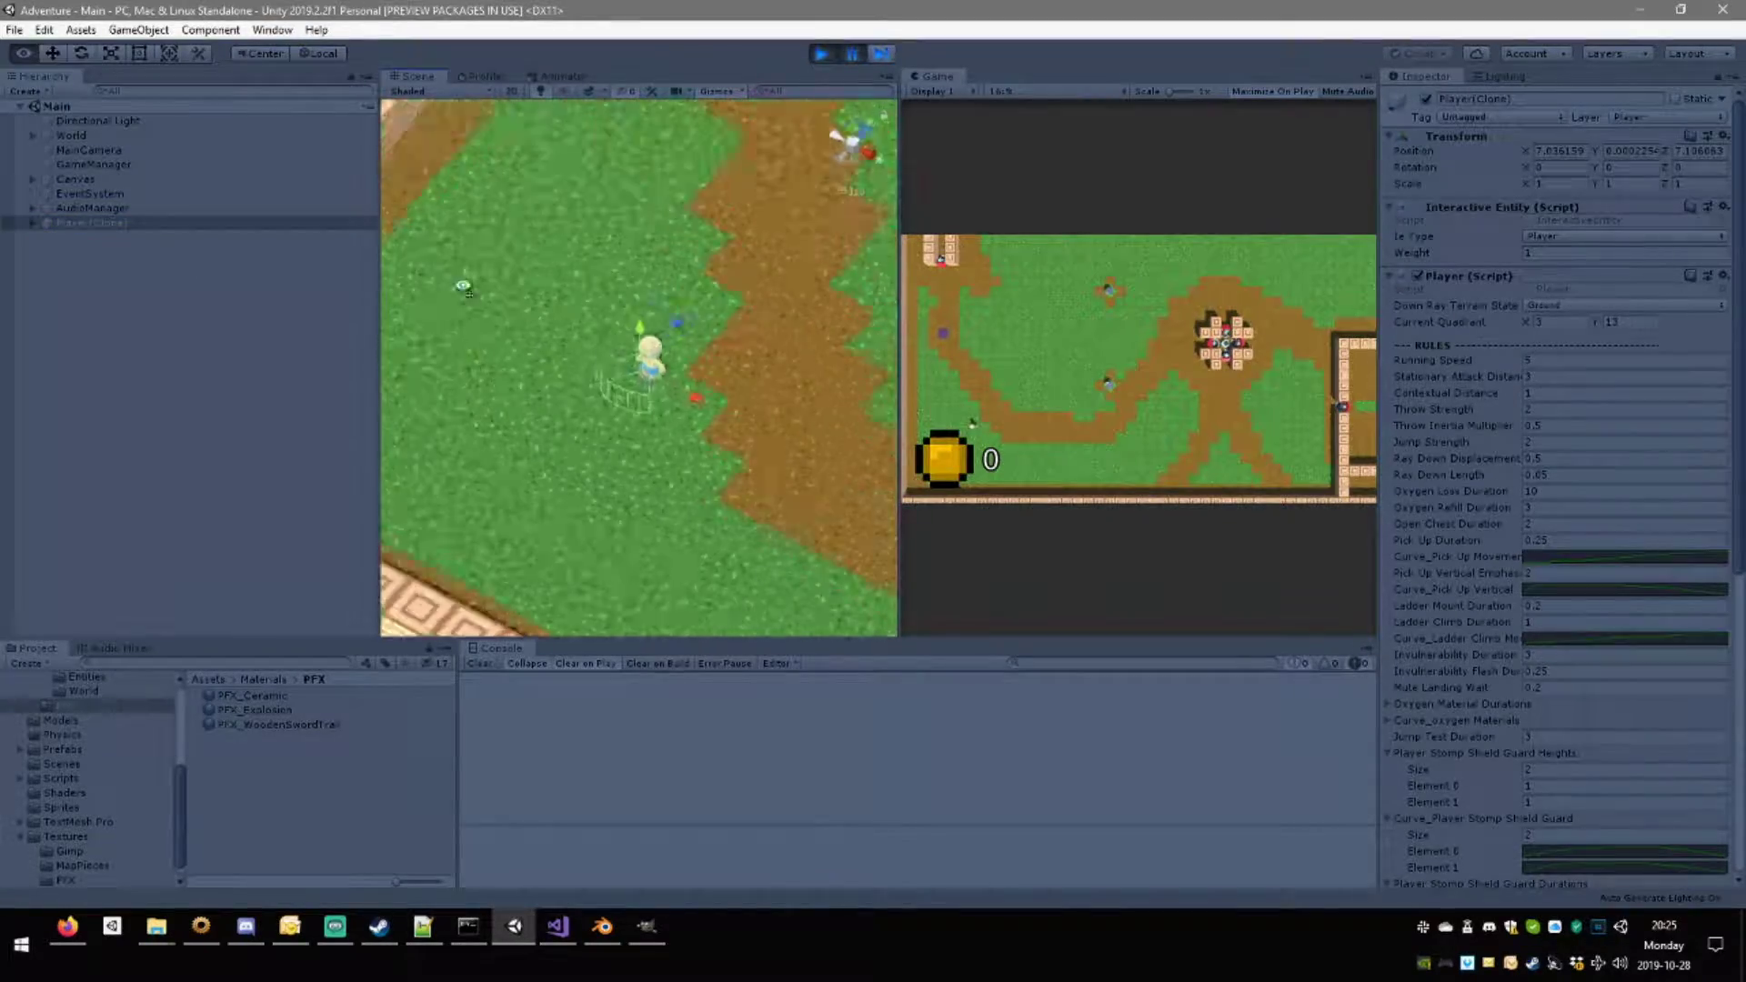
scroll(662, 406, "up", 15)
left_click_drag(667, 418, 1034, 286, "alt")
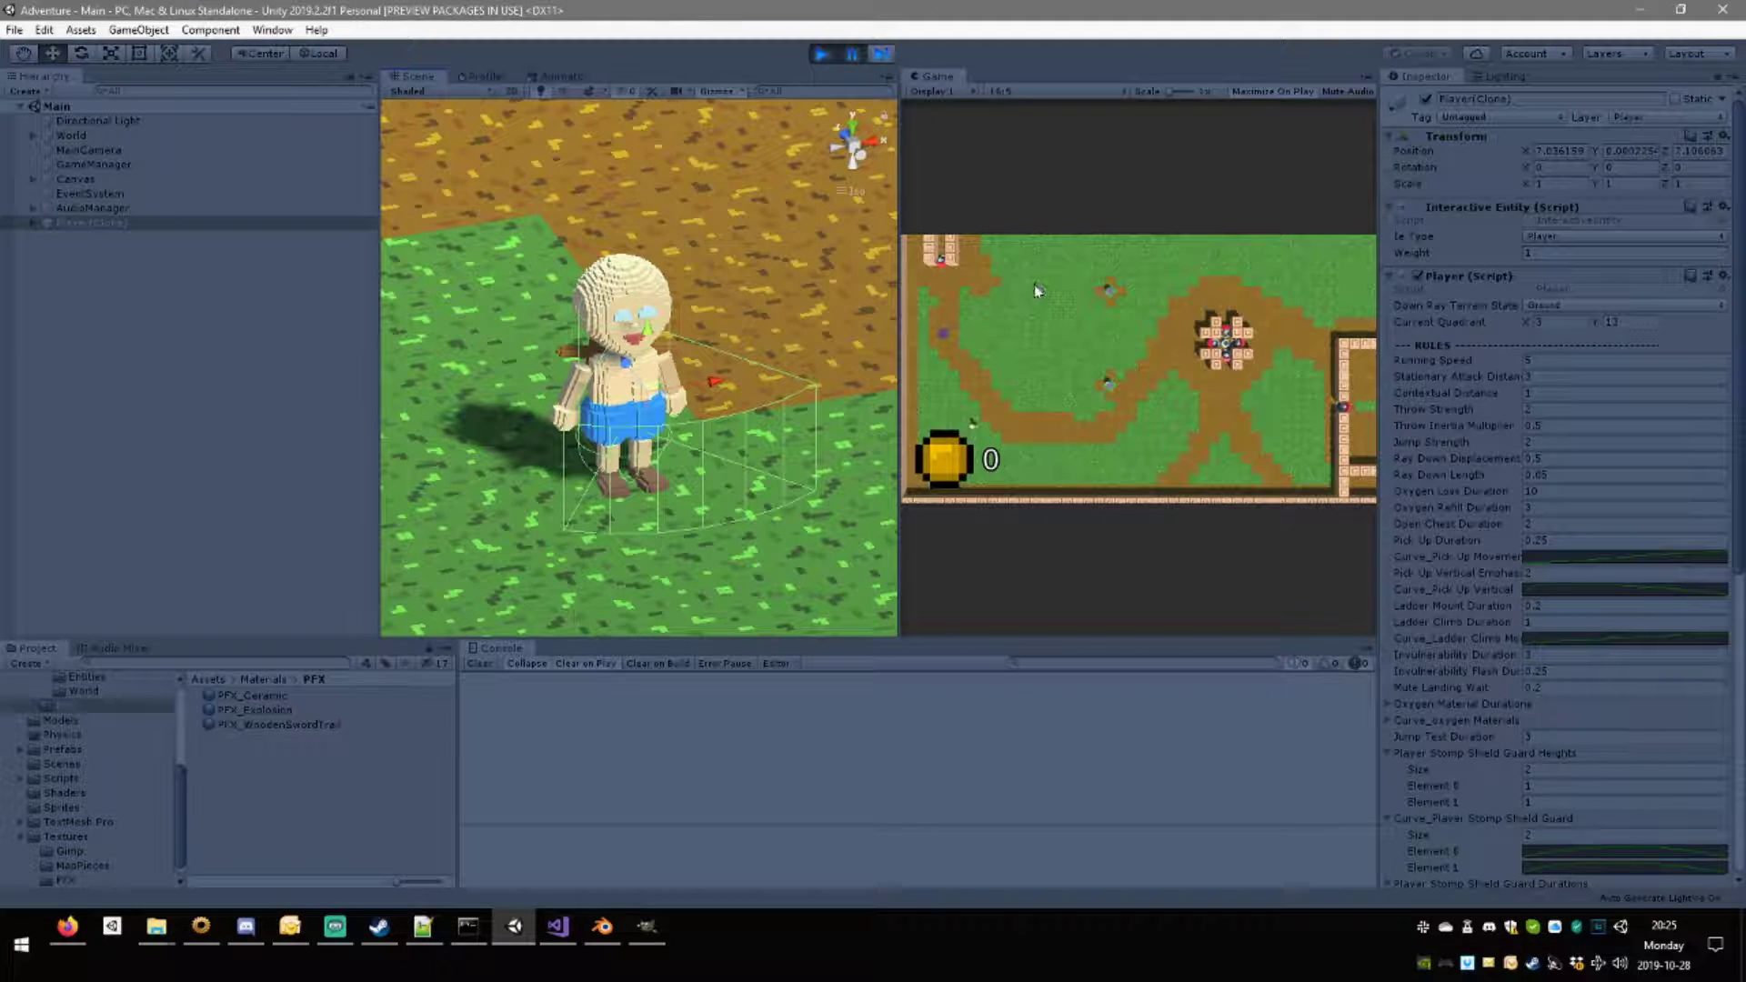
Expand Player(Clone)'s hierarchy through Structure, Avatar, Armature and arm_r down to the children of hand_r.
left_click(33, 223)
left_click(45, 238)
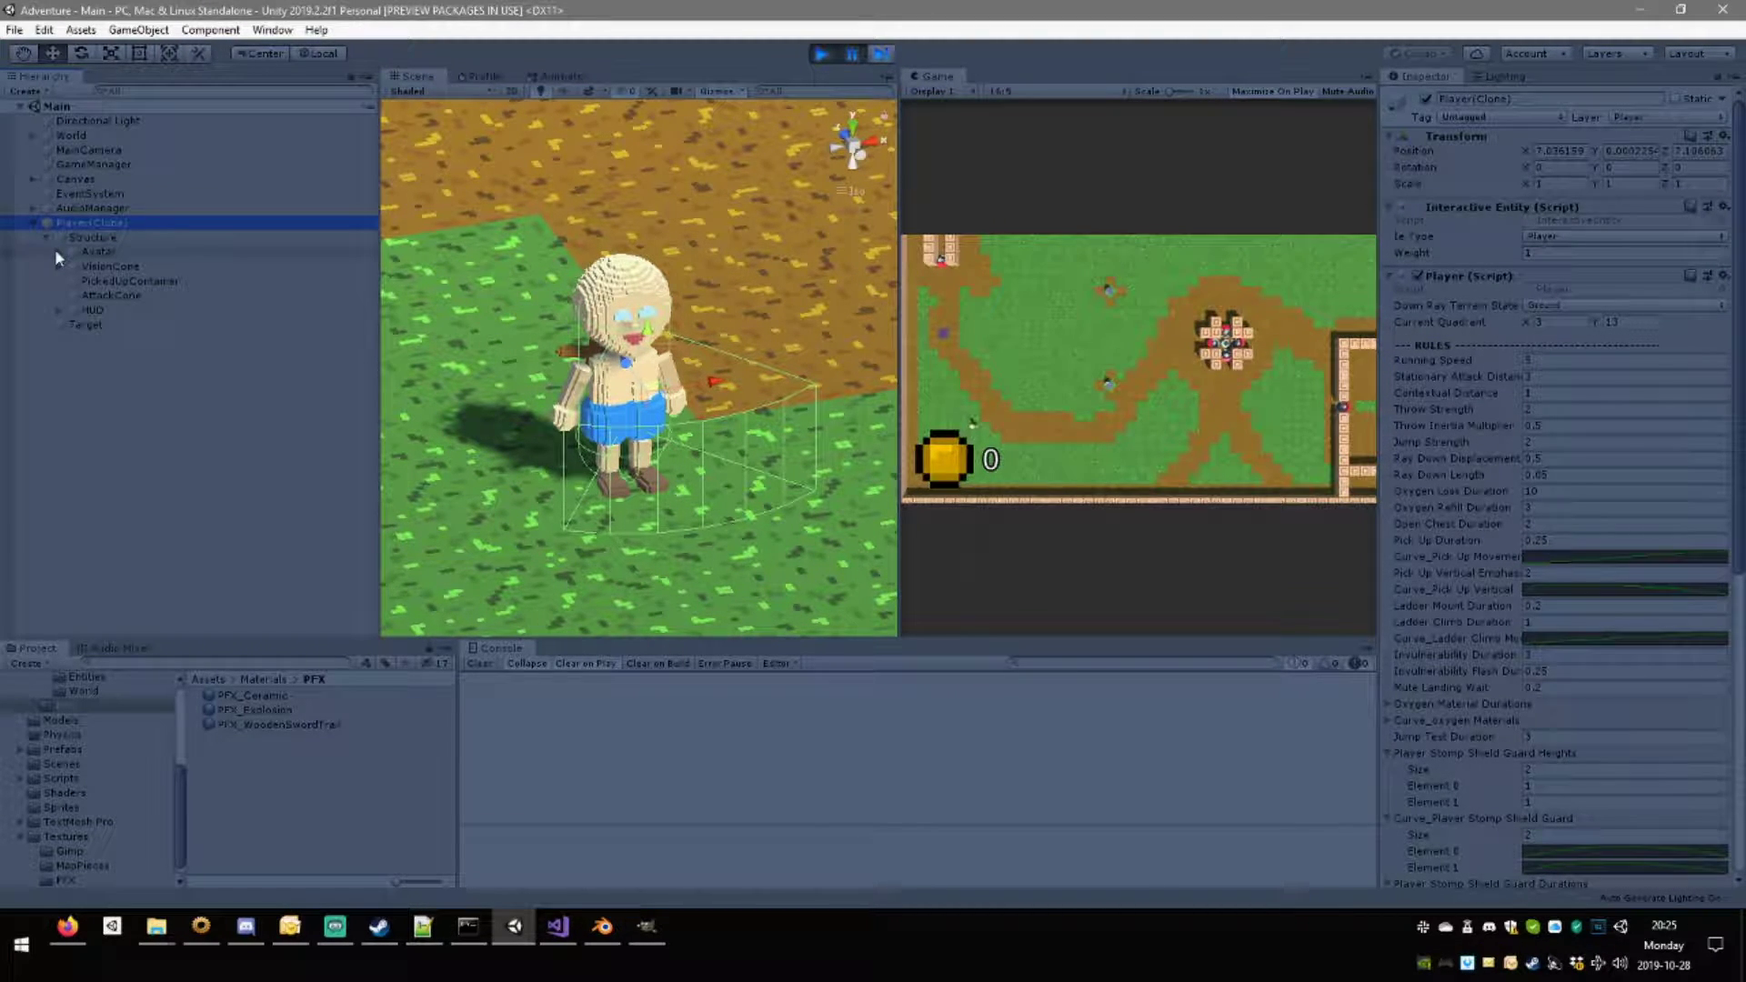
left_click(58, 252)
left_click(70, 266)
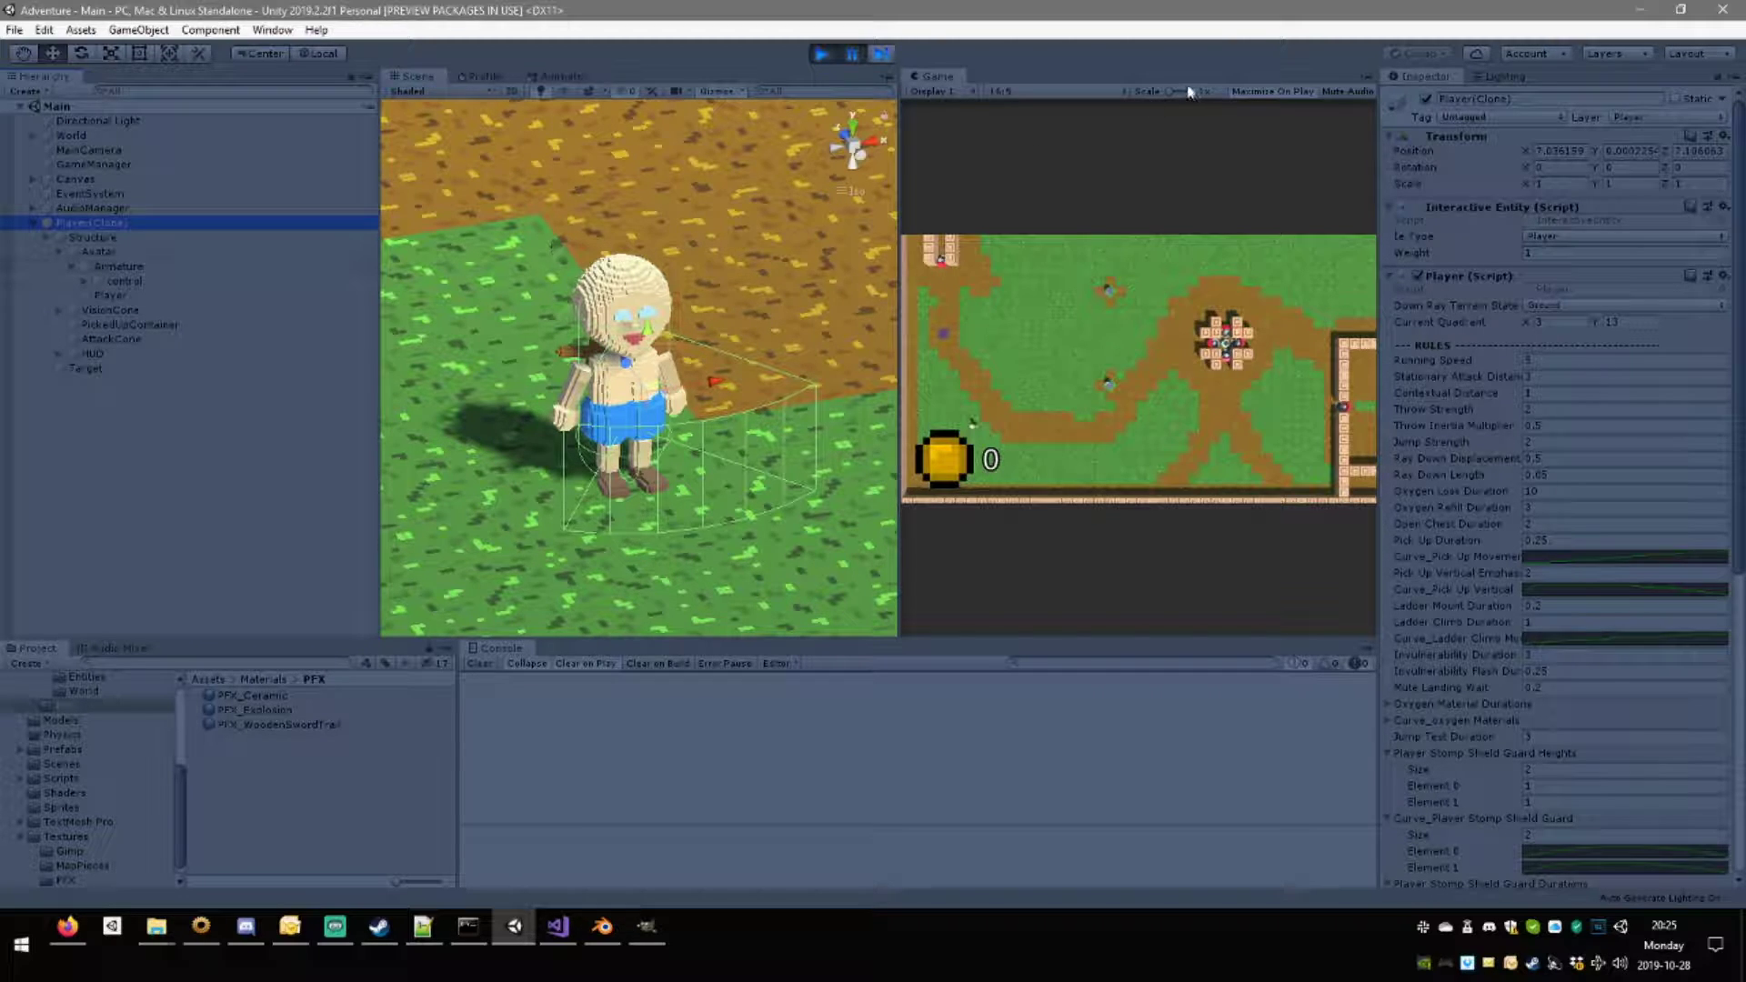
left_click(1259, 99)
left_click(84, 281)
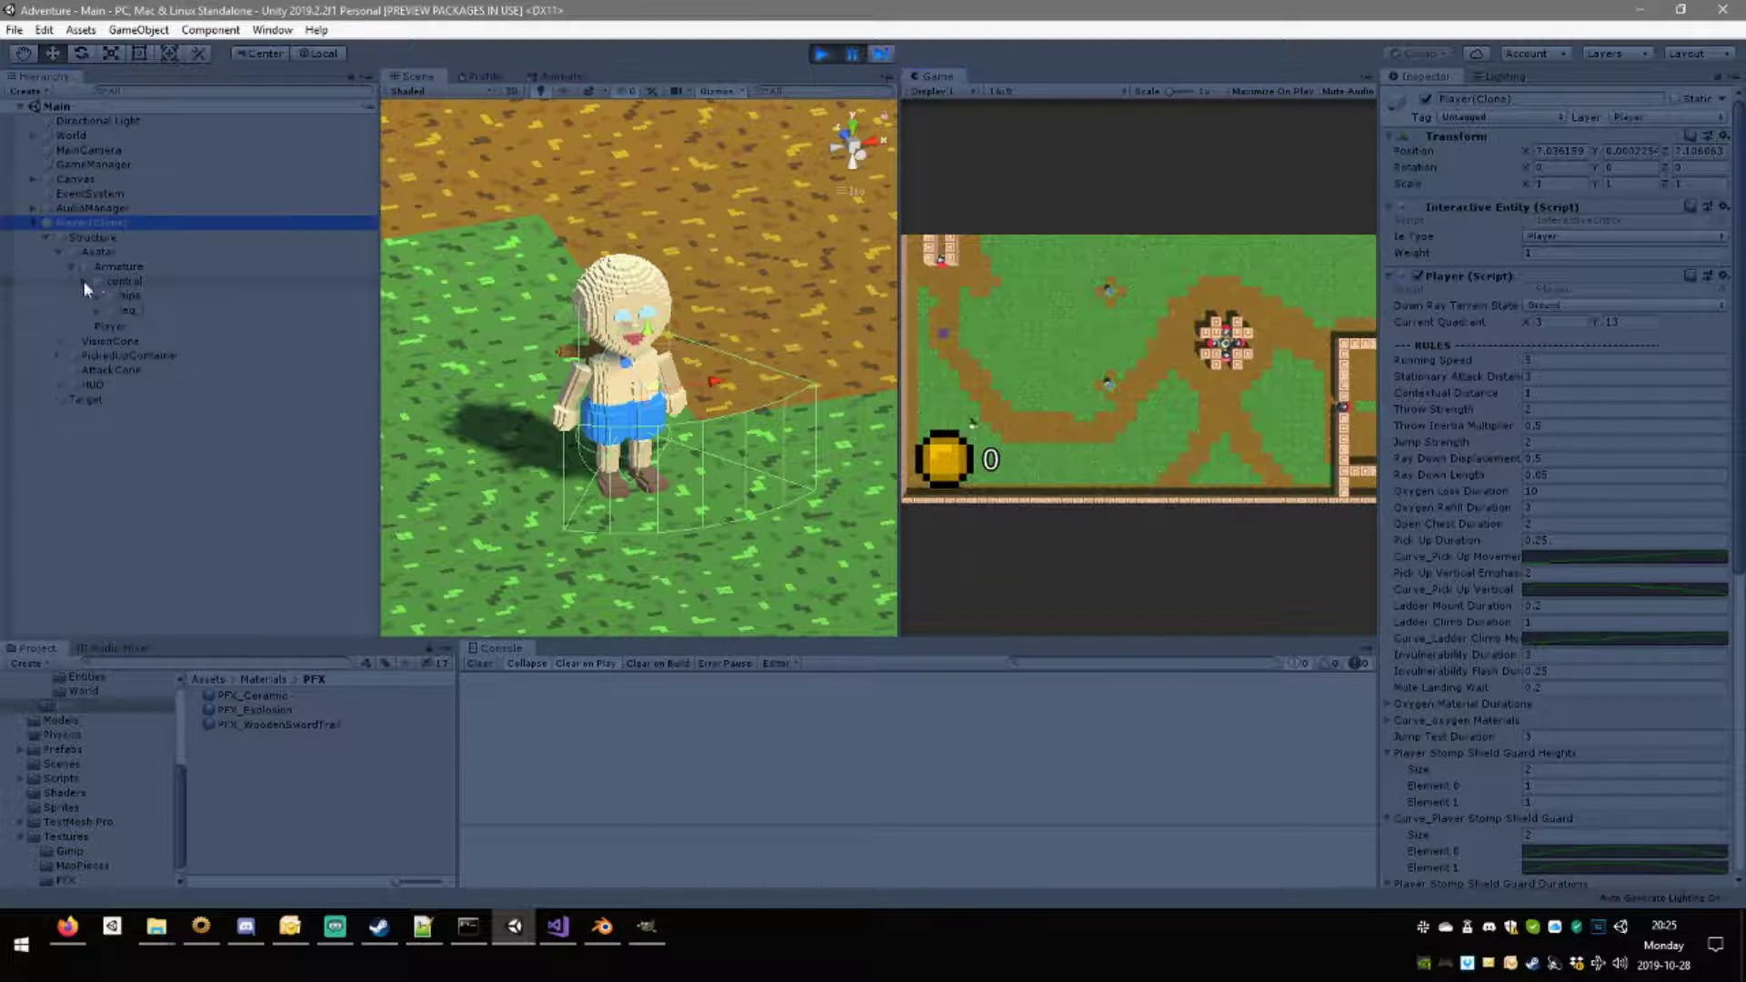
left_click(97, 295)
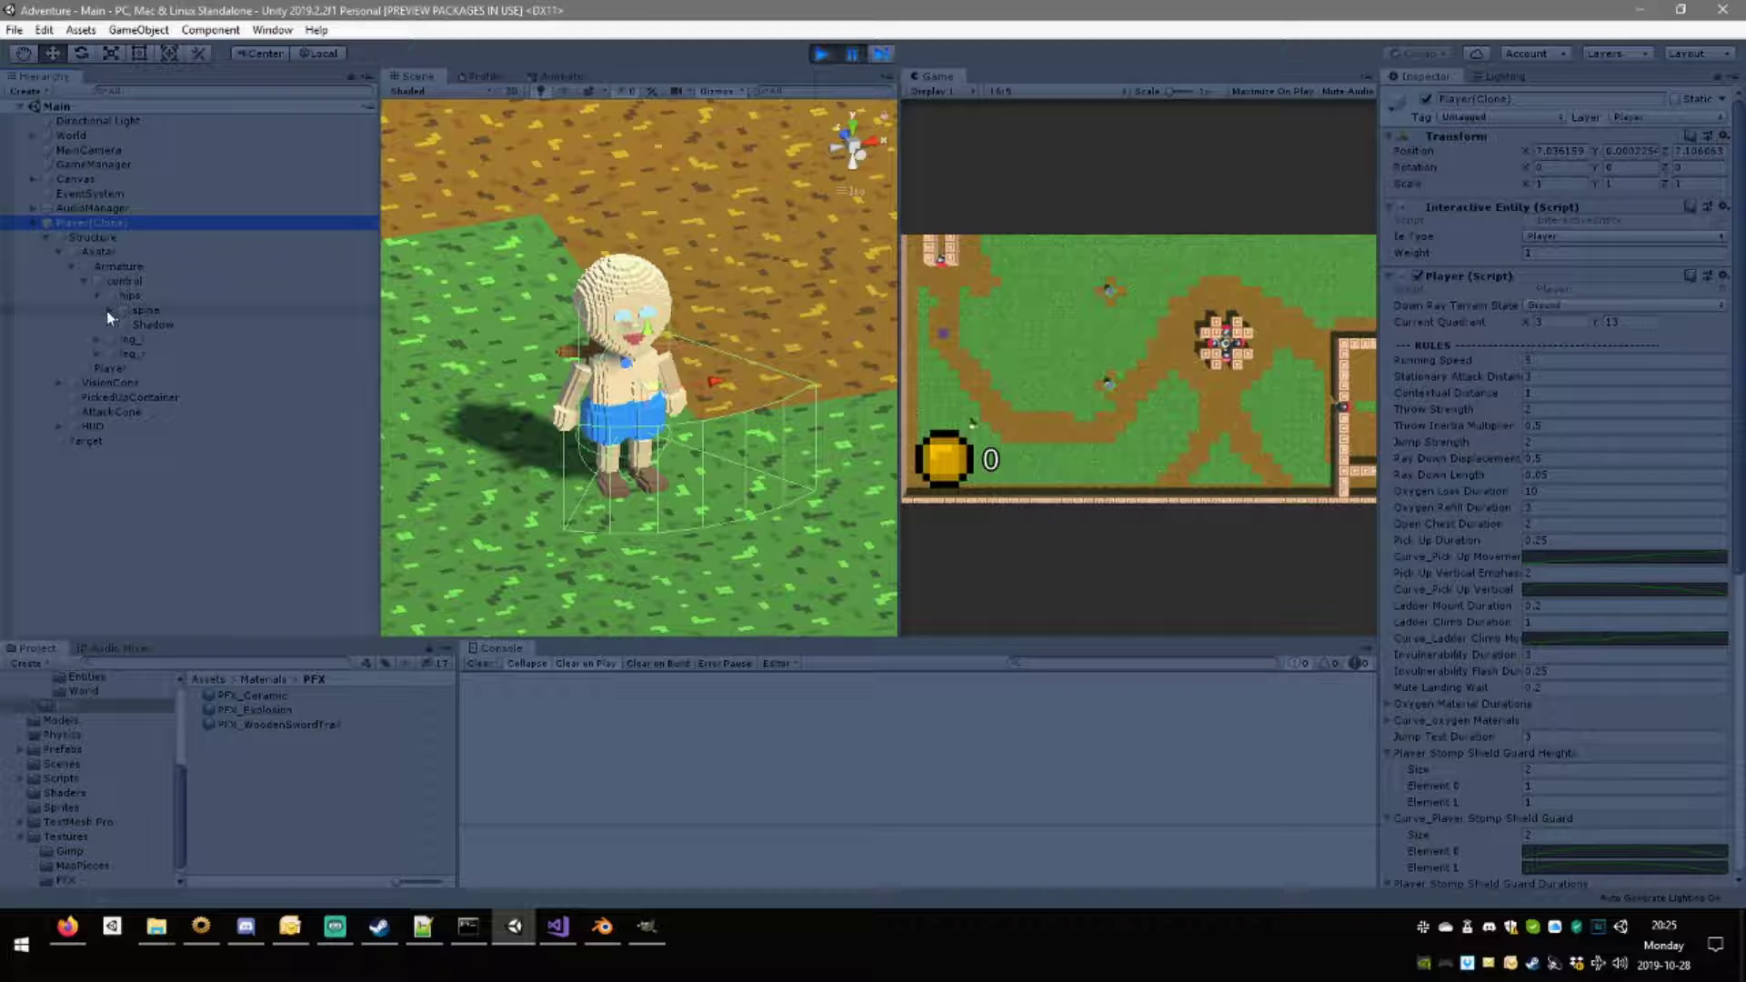
left_click(109, 310)
left_click(122, 340)
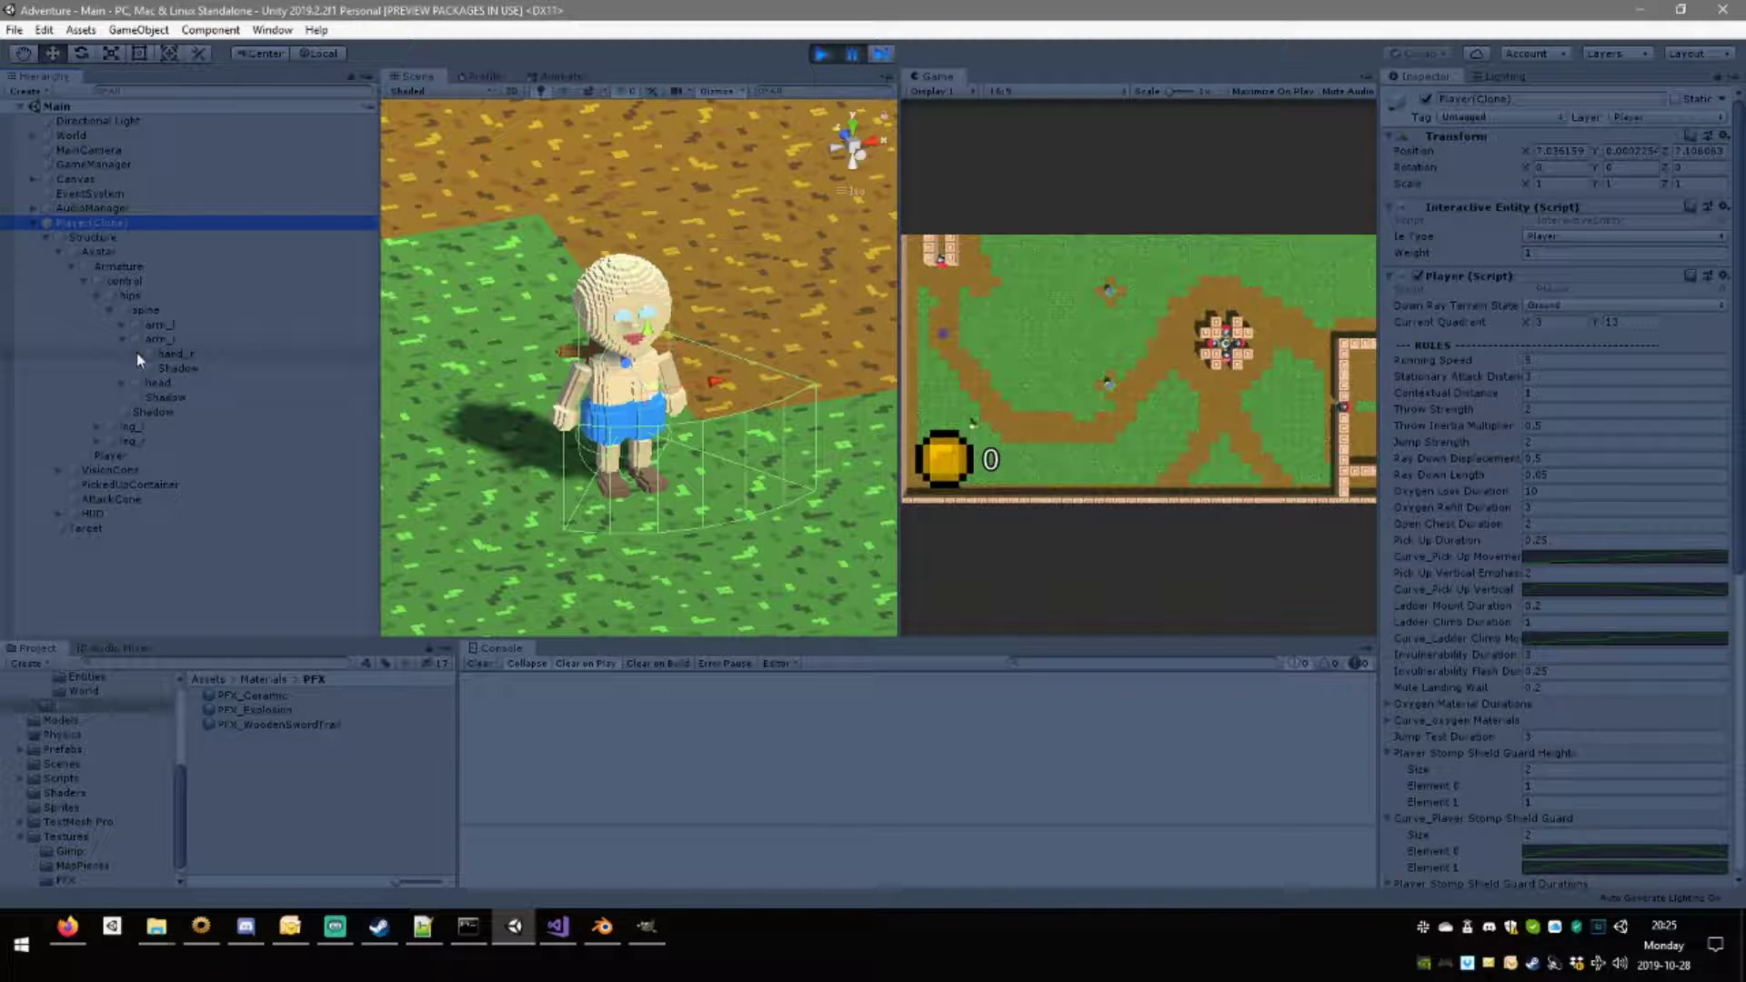
left_click(136, 354)
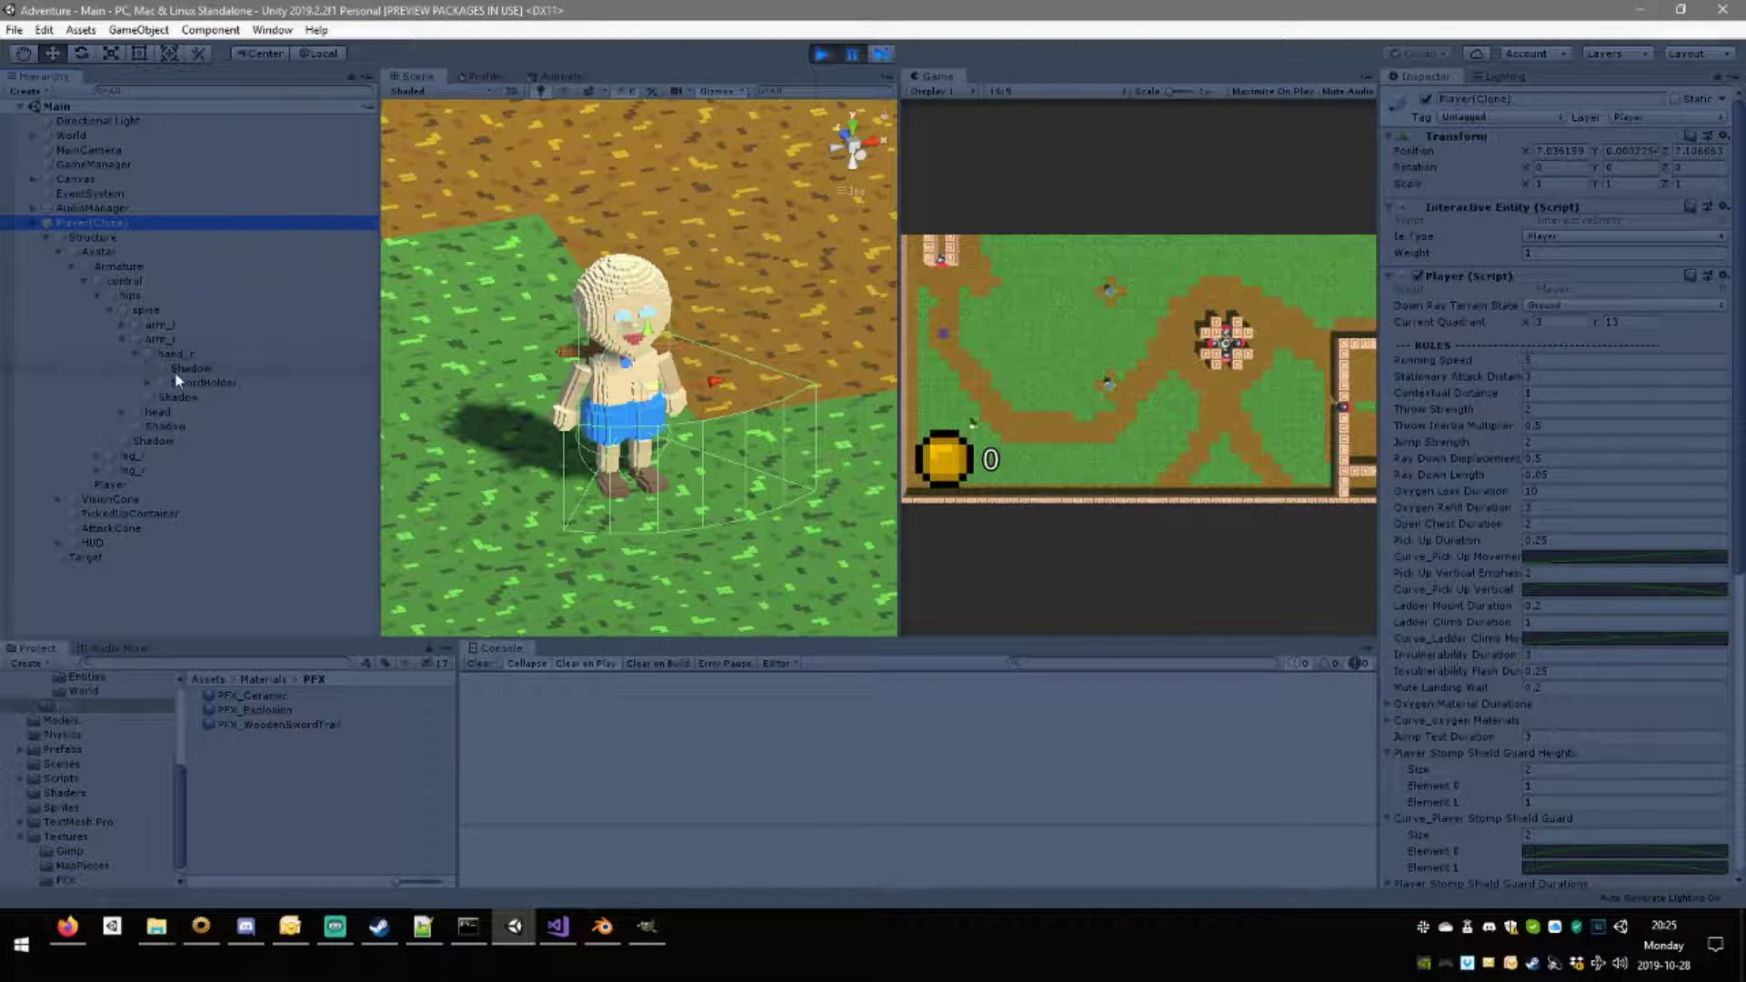
Set the Y position of the Model inside SwordHolder's WoodenSword to 0.
left_click(150, 383)
left_click(223, 398)
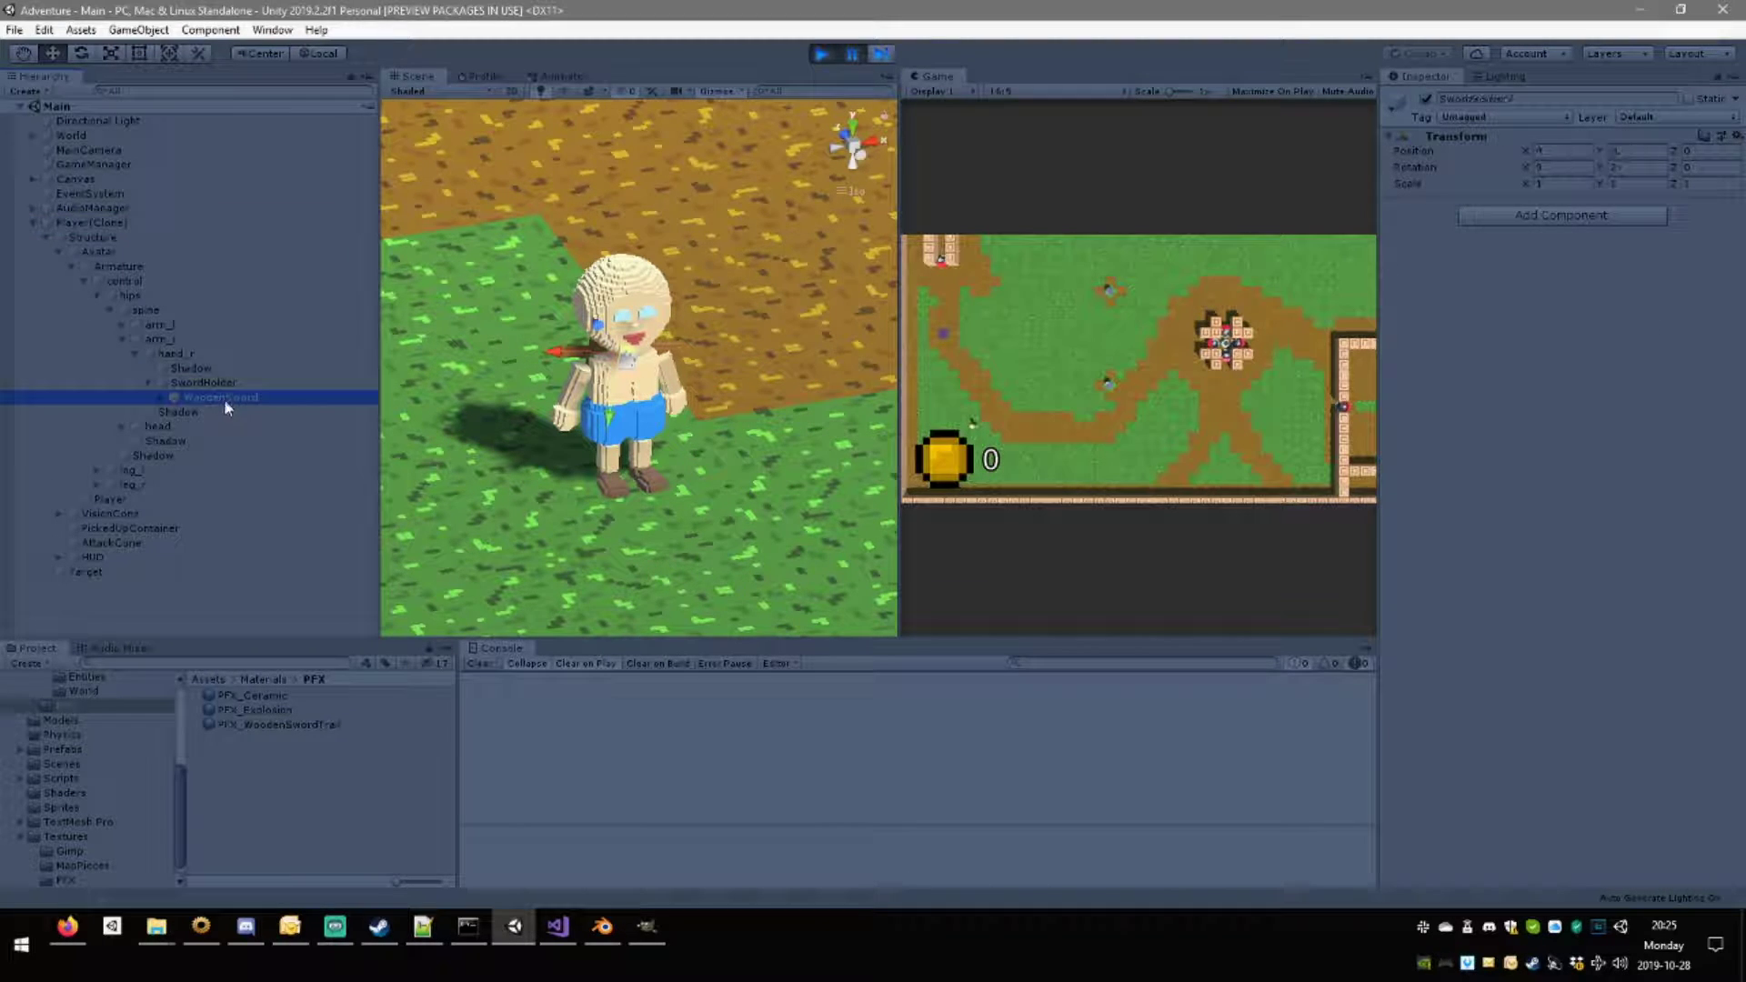
left_click(162, 398)
left_click(227, 410)
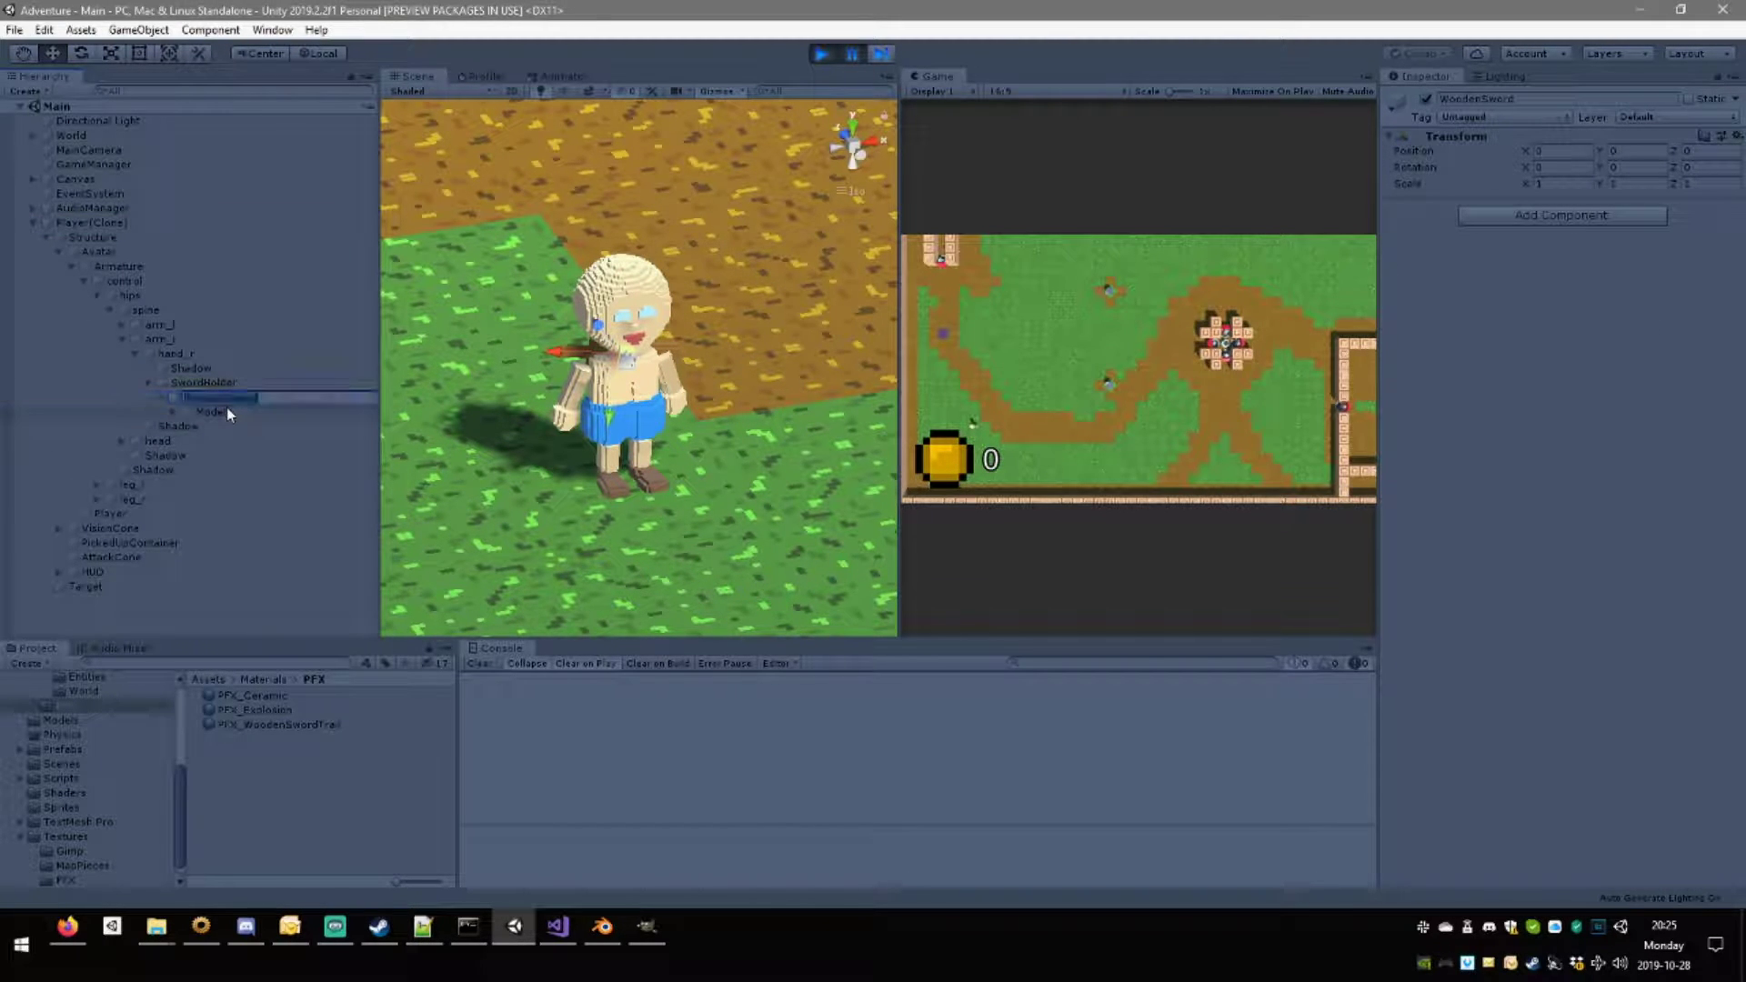
left_click(171, 412)
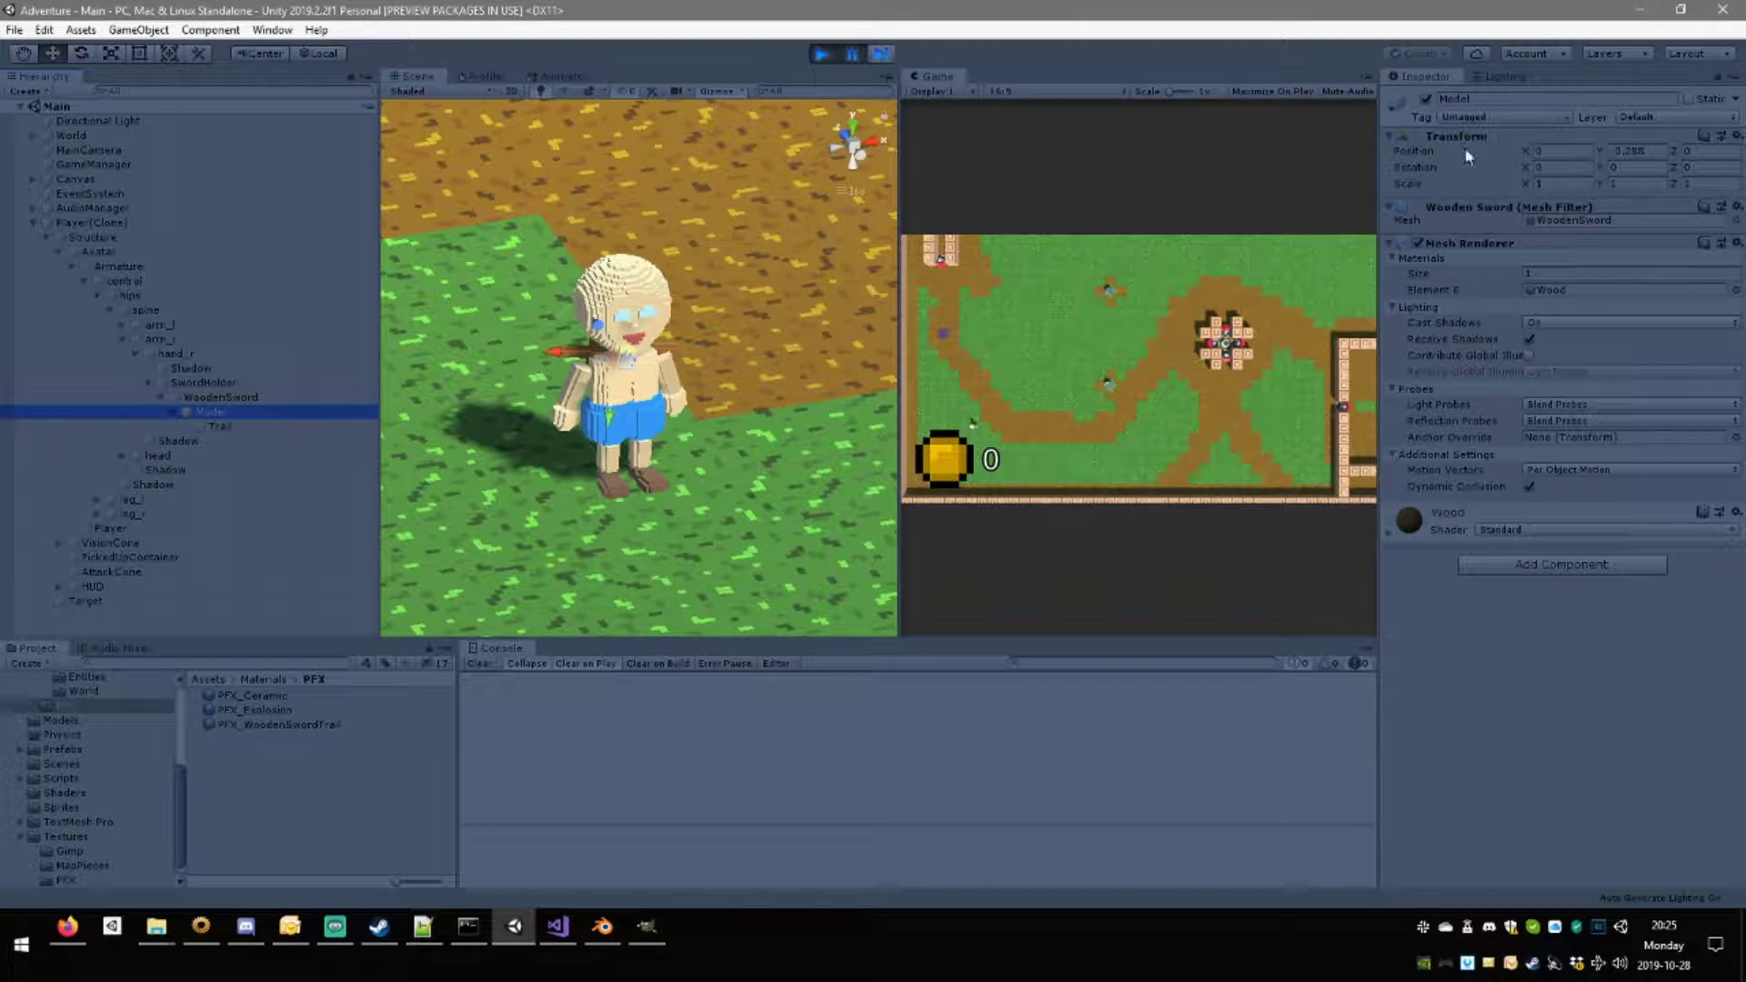
left_click(1637, 150)
type("0")
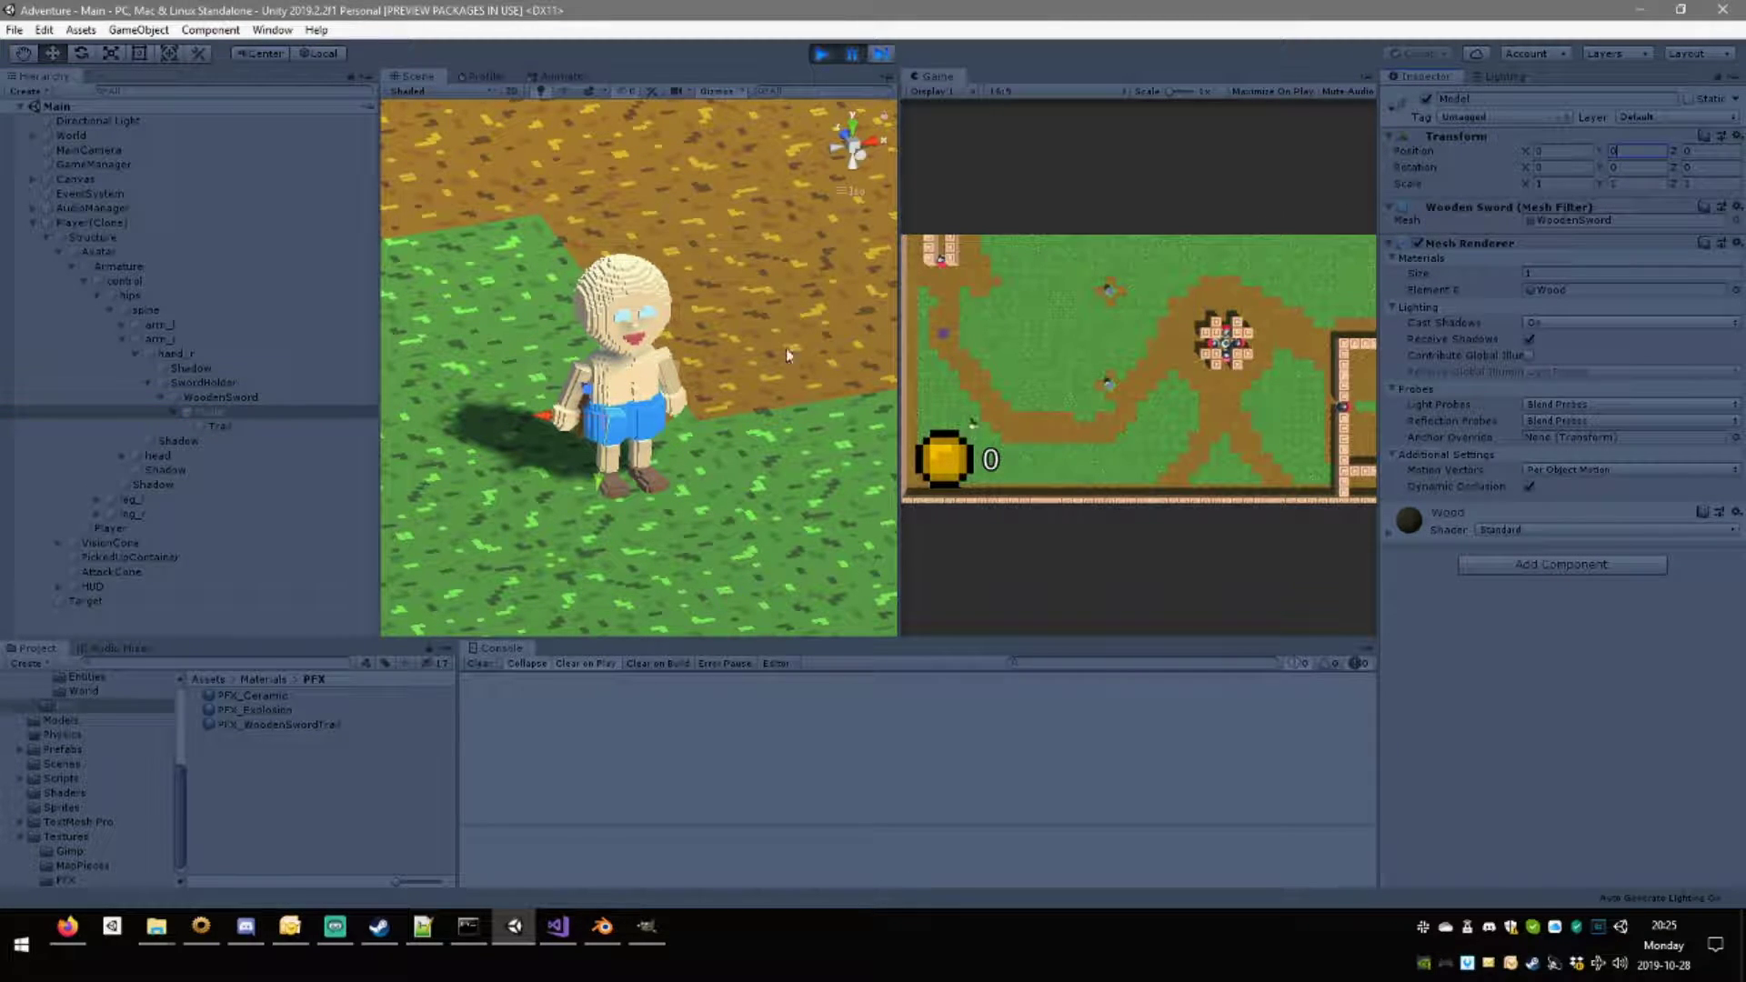
Check the transforms of the Trail, WoodenSword and SwordHolder objects and view the player's sword hand from the side.
left_click(223, 426)
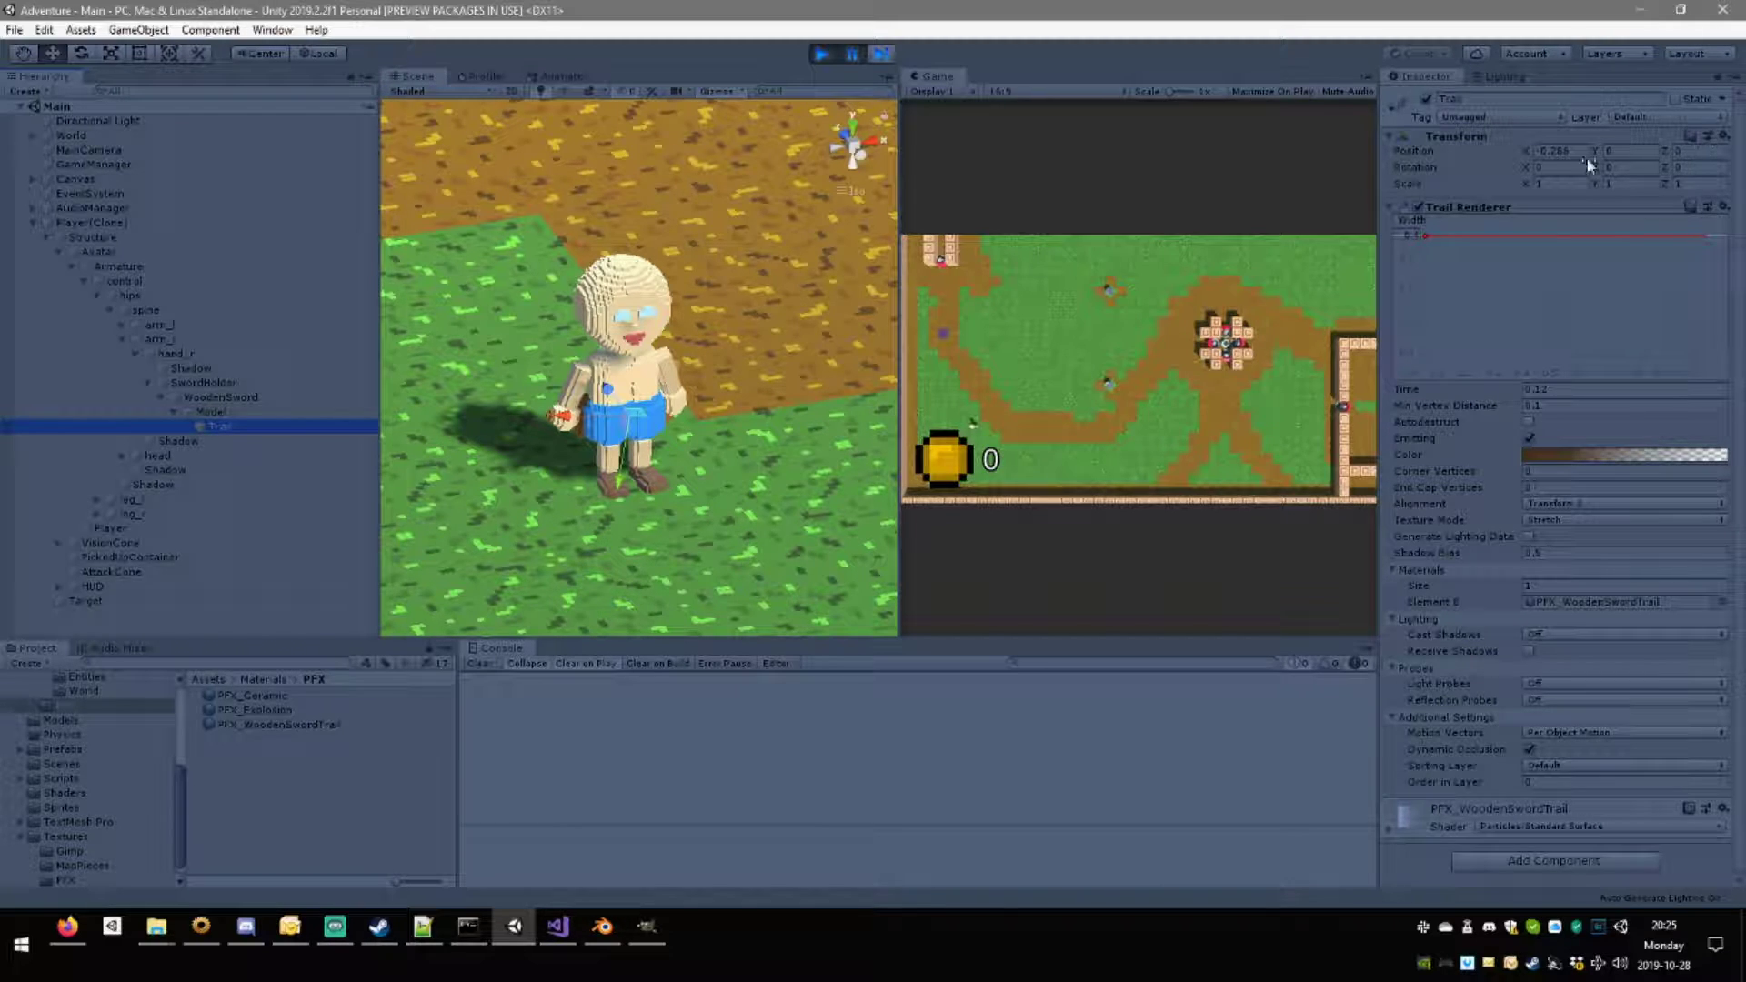
left_click(244, 397)
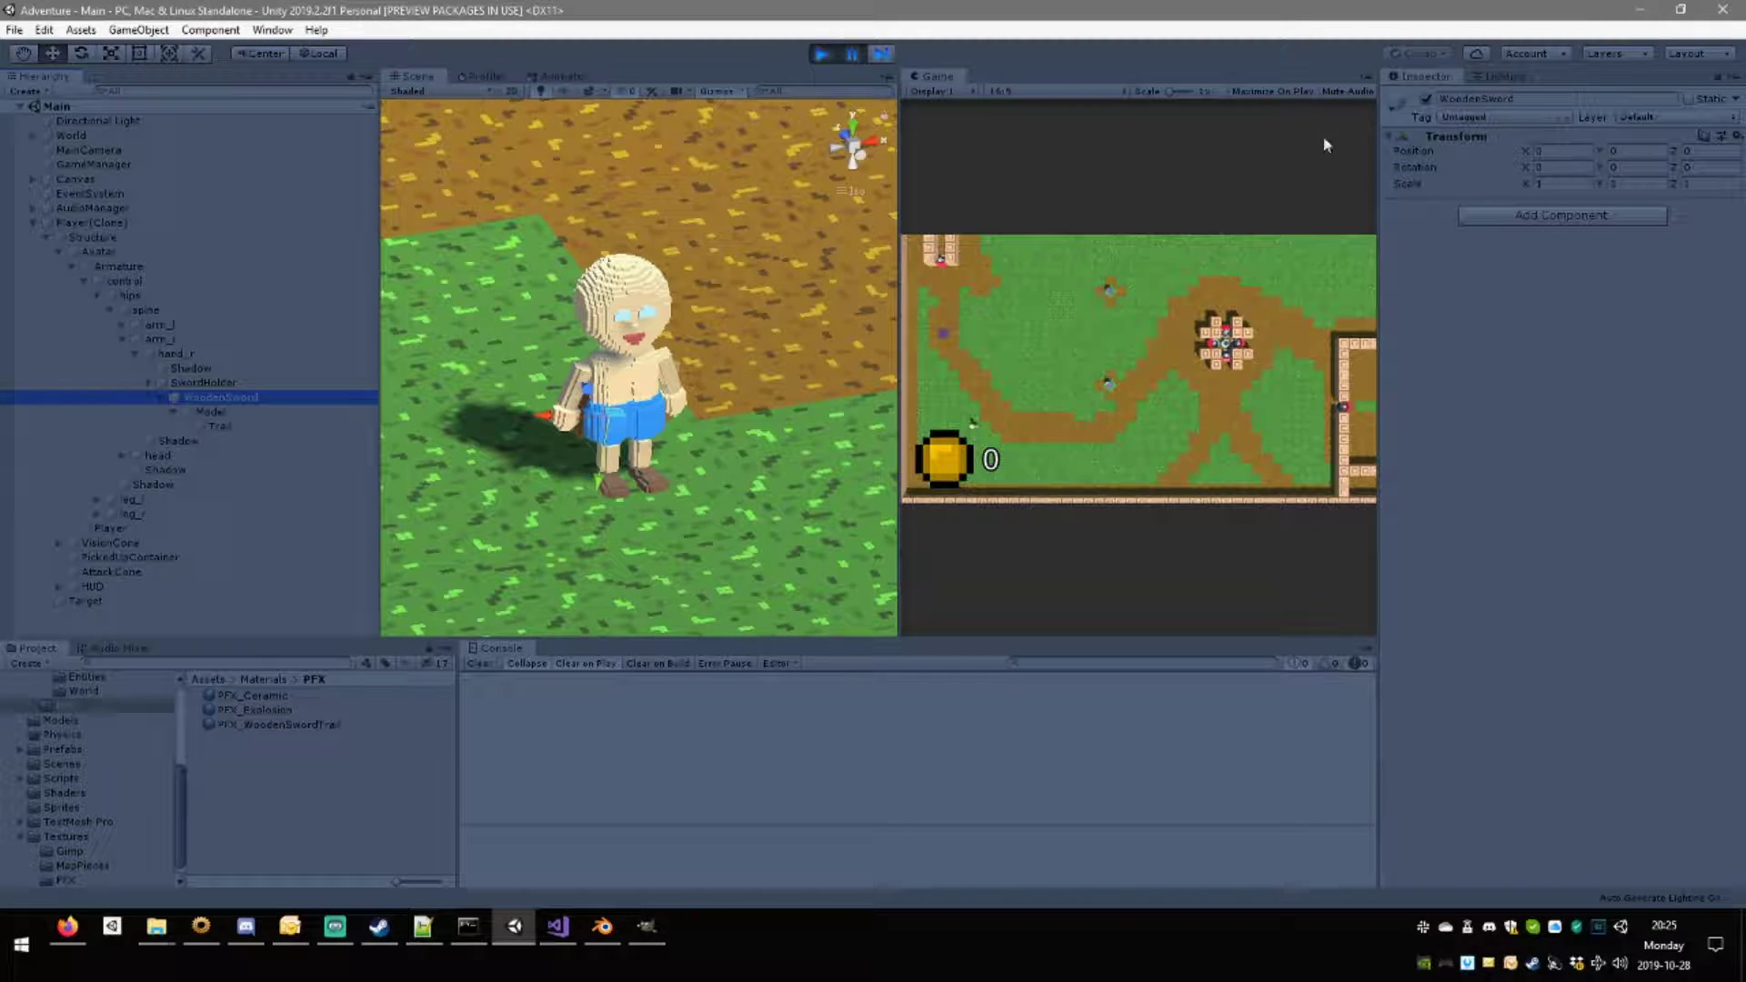
left_click(200, 386)
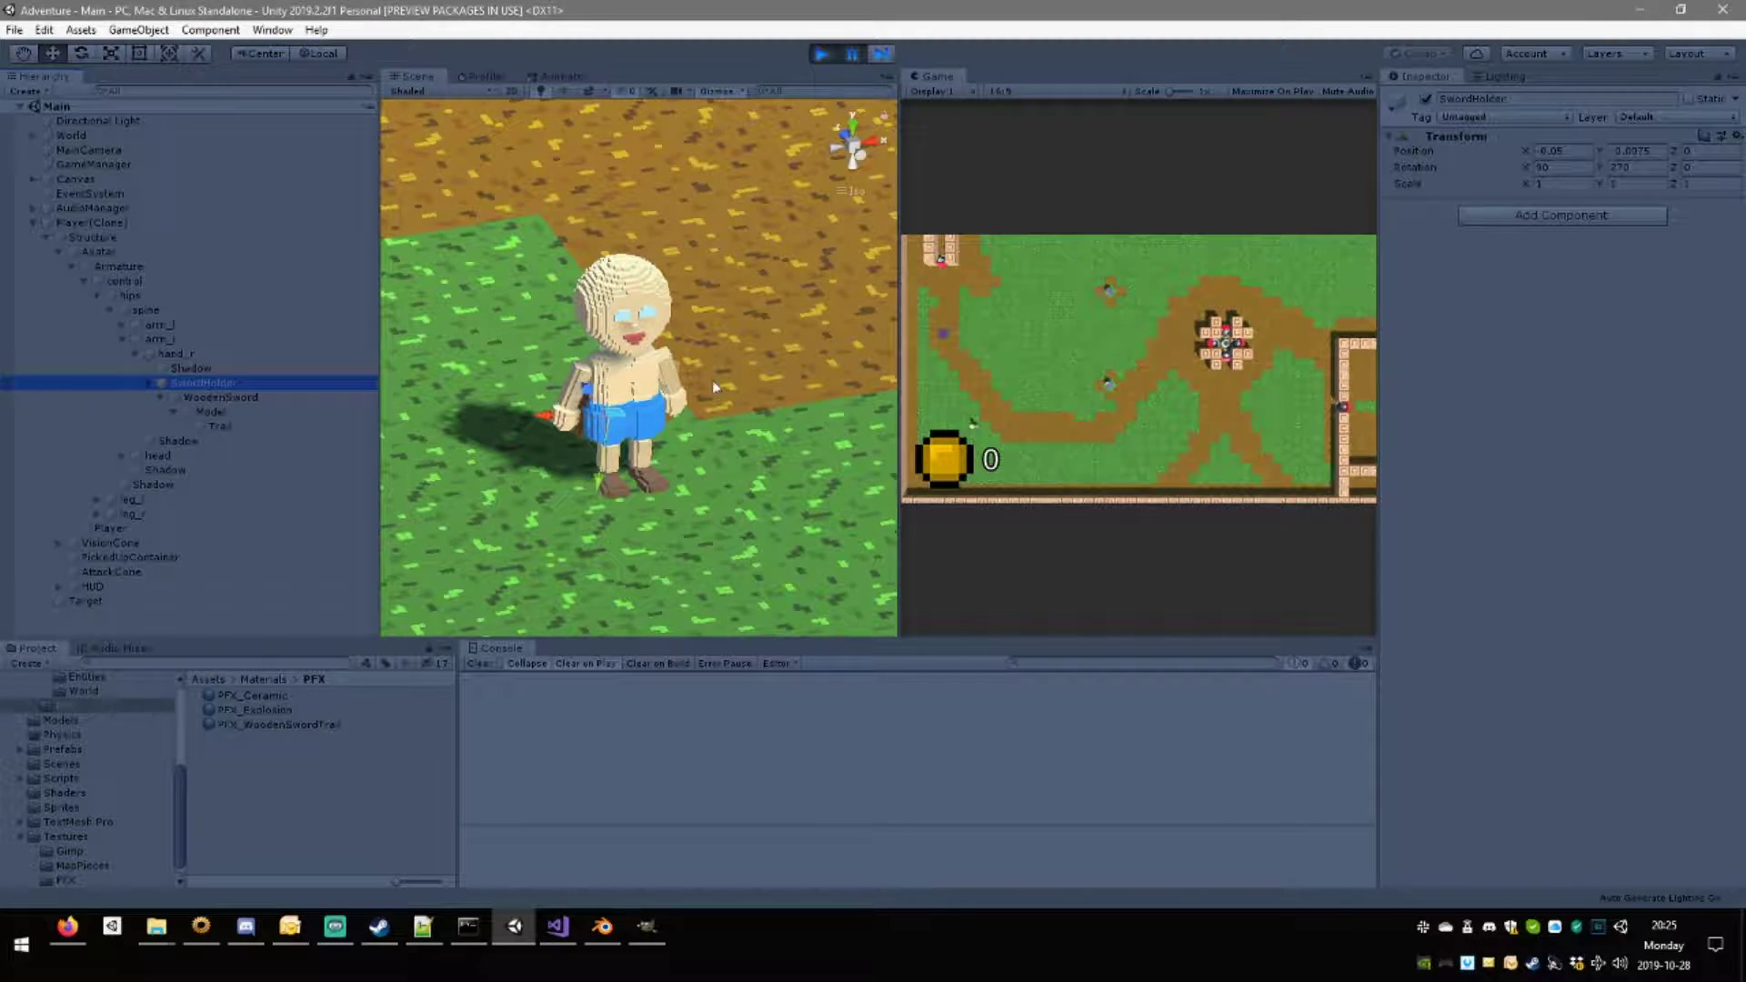
right_click_drag(712, 380, 918, 314)
Advance the game one frame, resume it, and move the player across the grass while watching the sword in the Scene view.
left_click(881, 52)
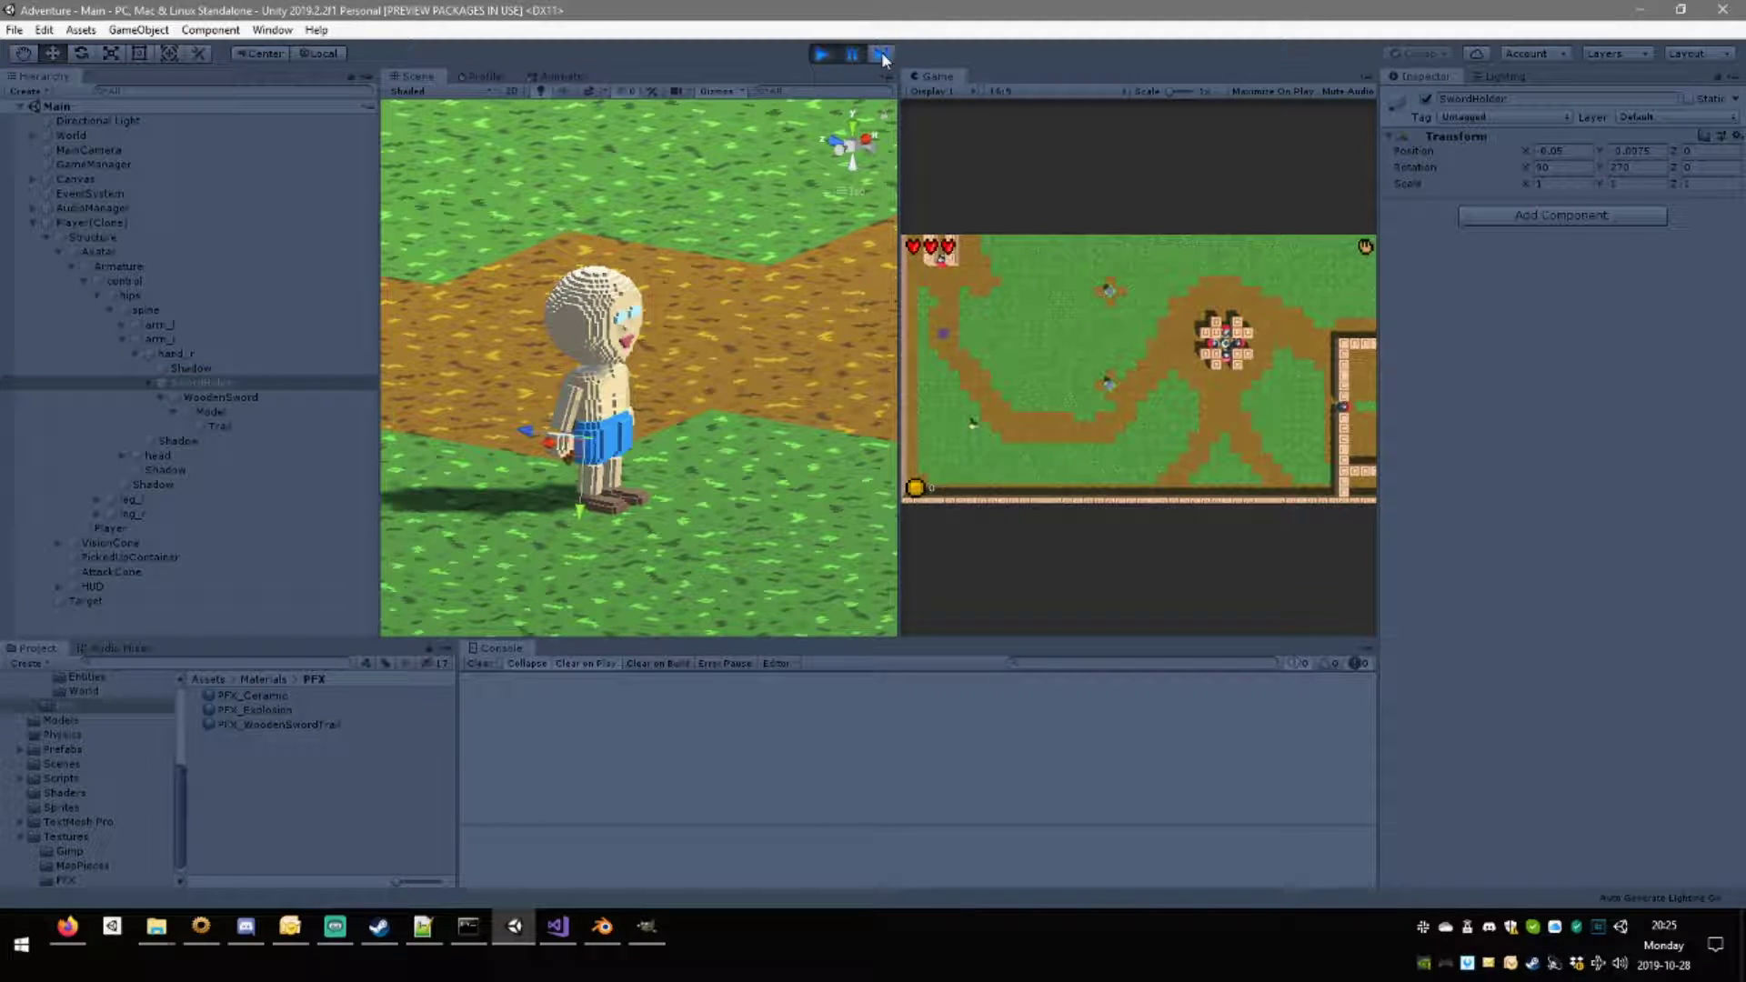
left_click(857, 55)
right_click_drag(568, 314, 937, 297)
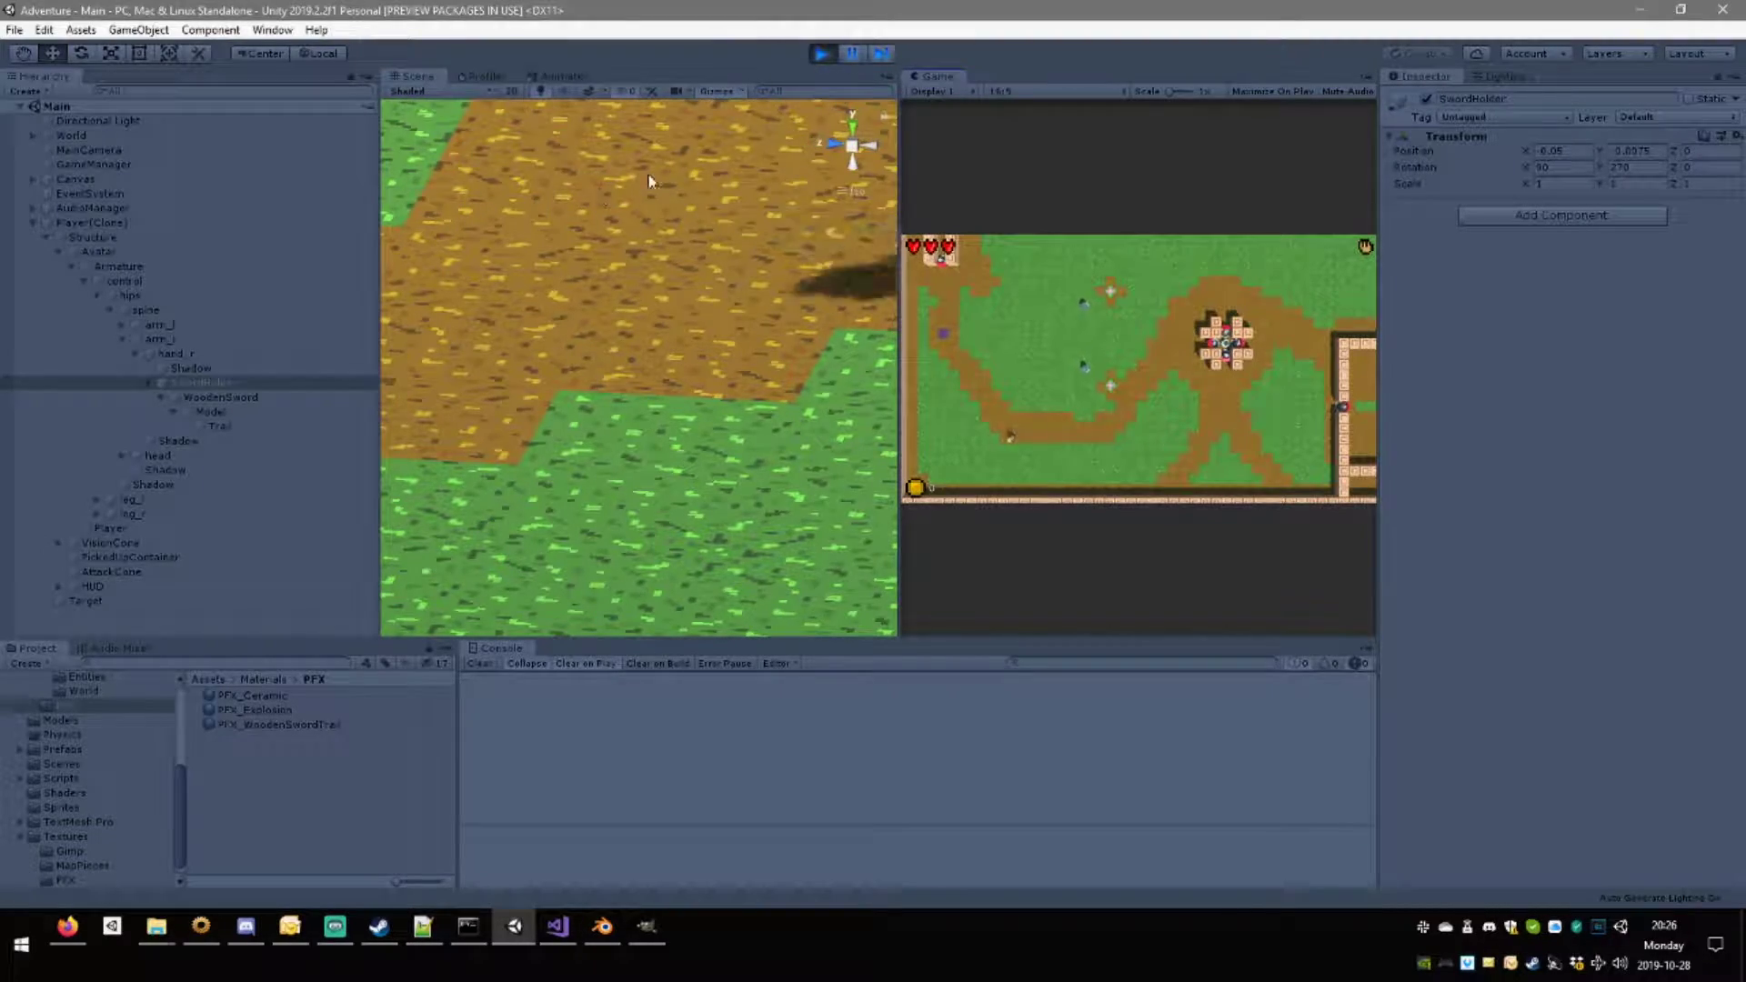
scroll(557, 341, "down", 6)
left_click_drag(548, 342, 251, 366, "alt")
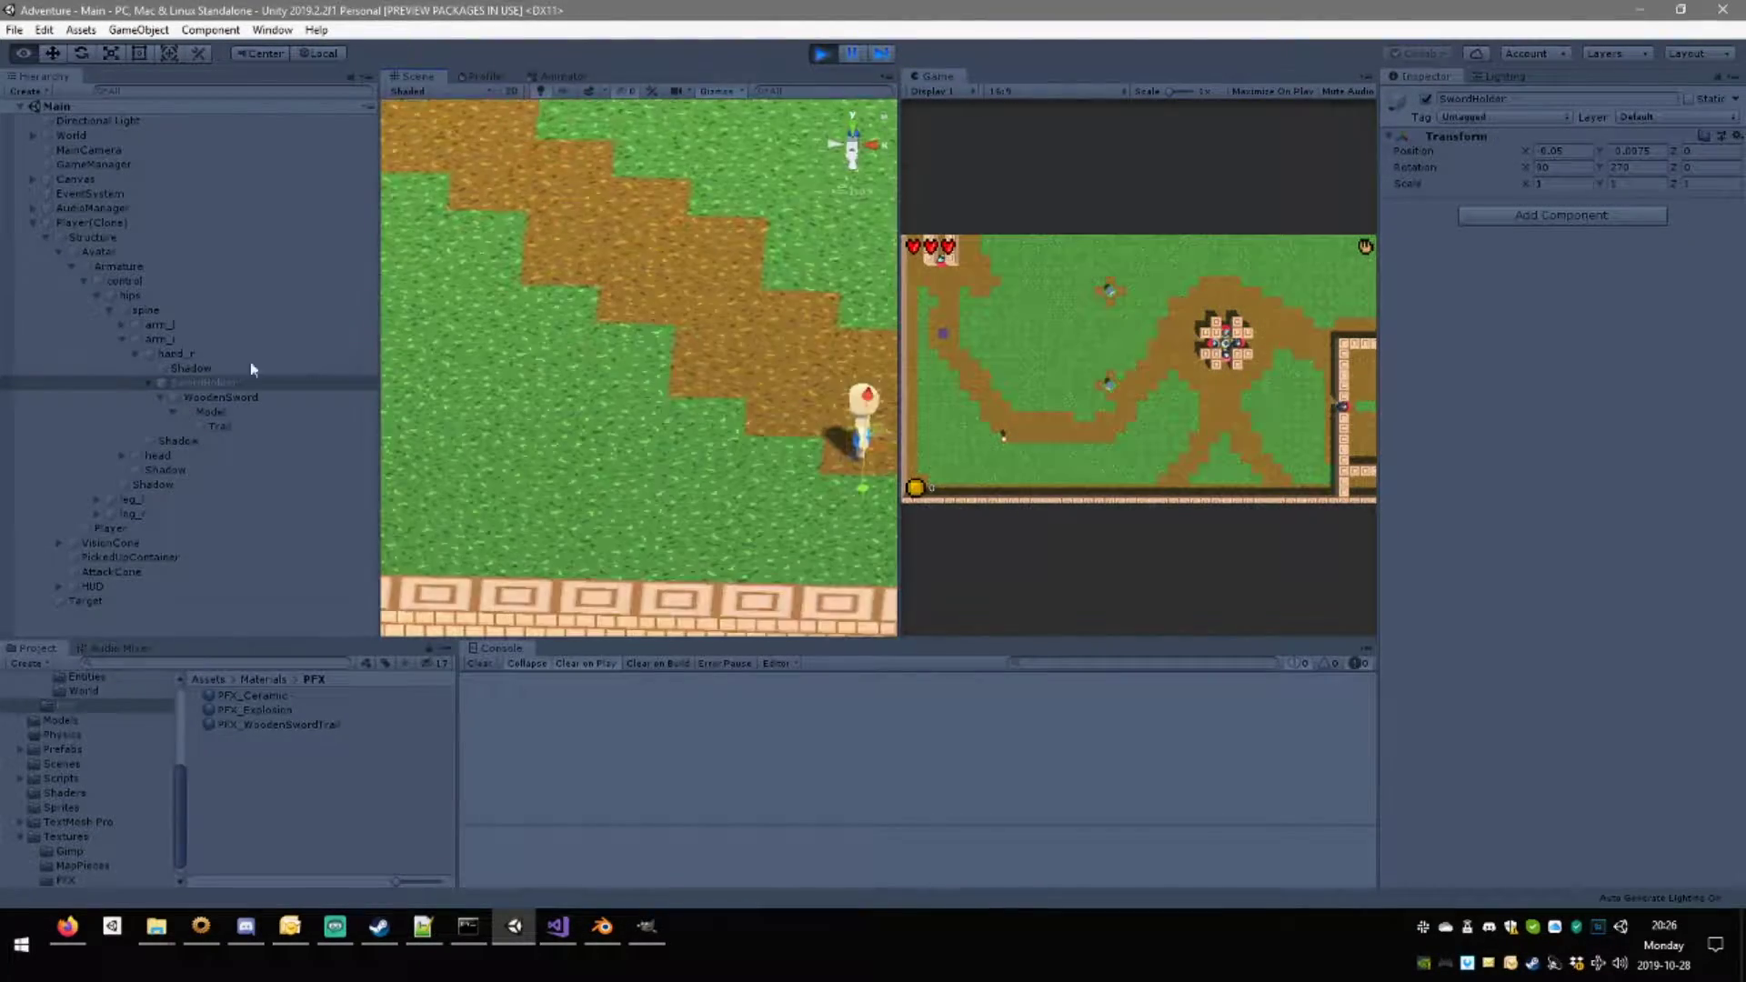
middle_click_drag(520, 355, 479, 342)
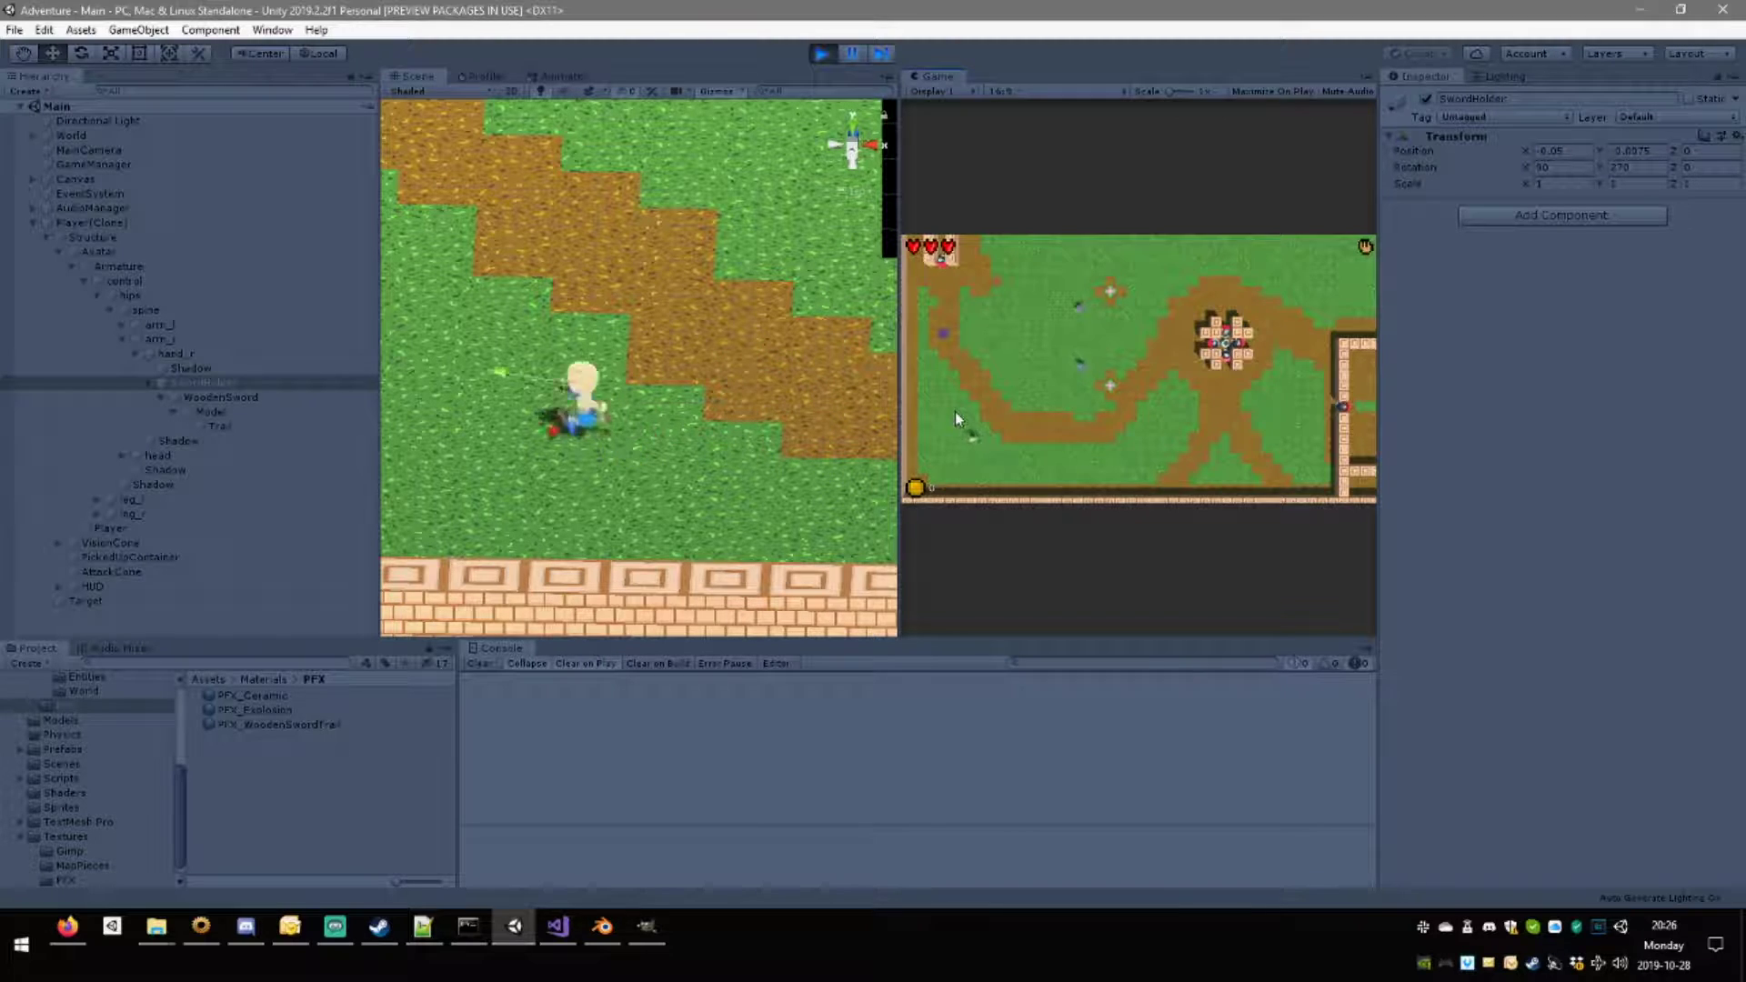
left_click(751, 360)
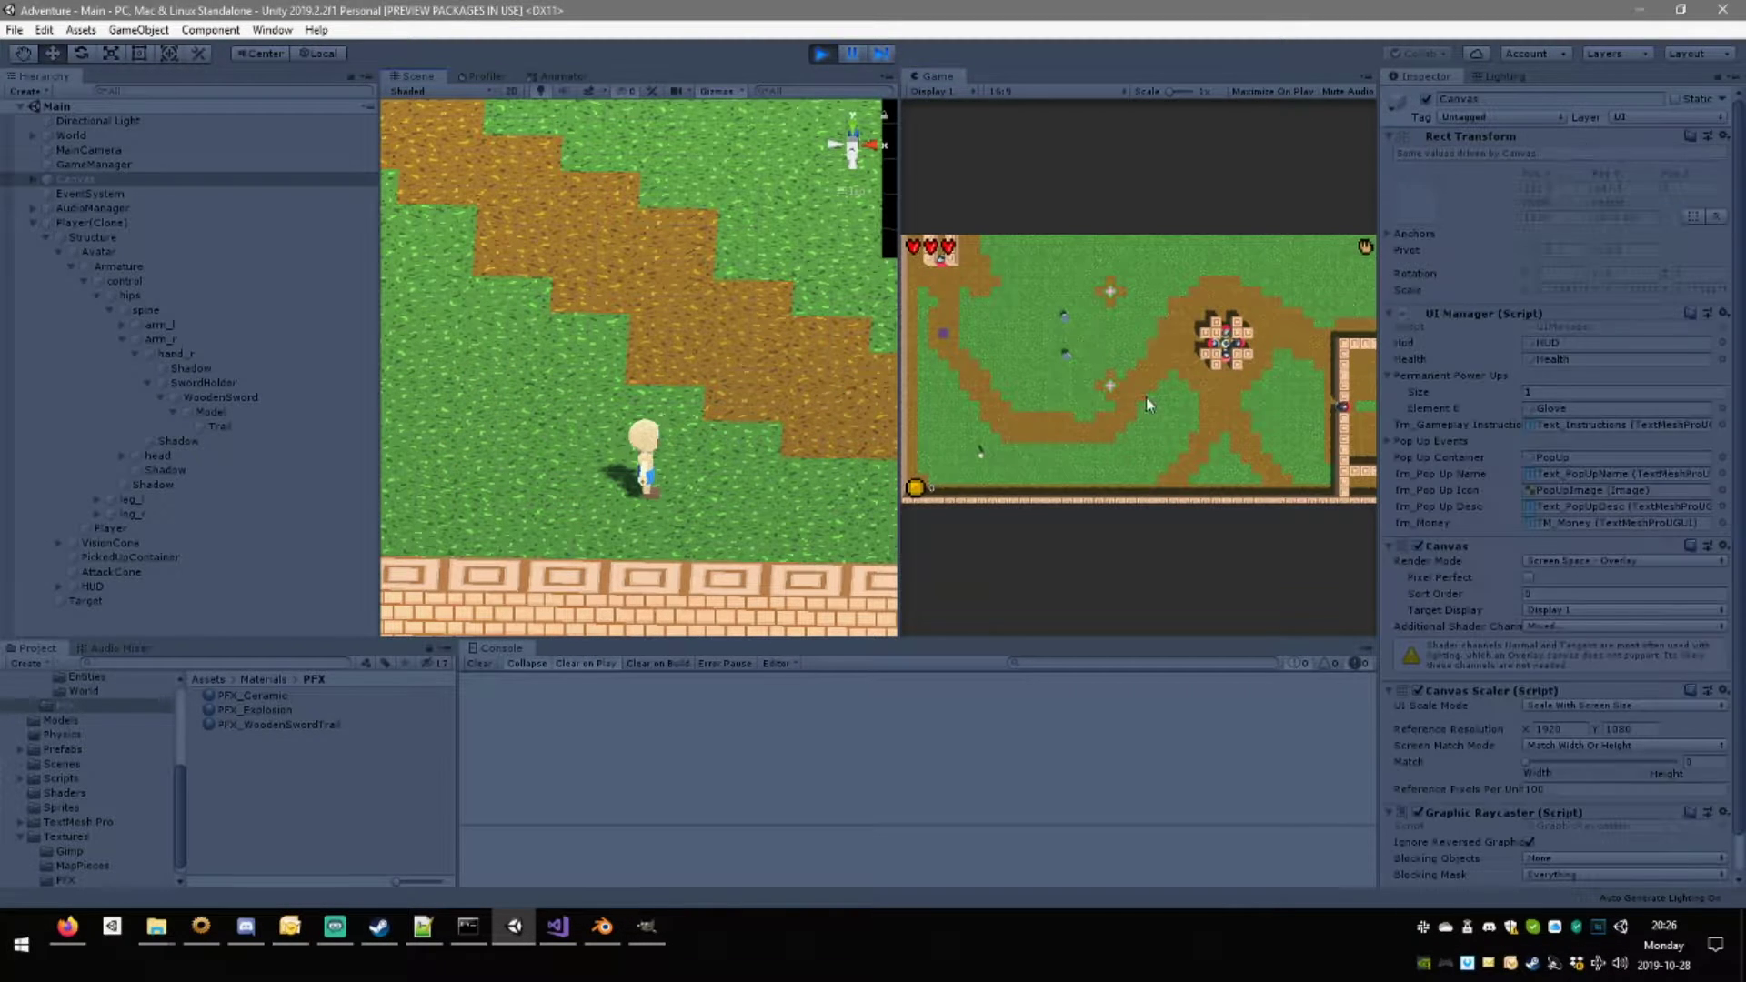
left_click(1145, 397)
key("s")
key("d")
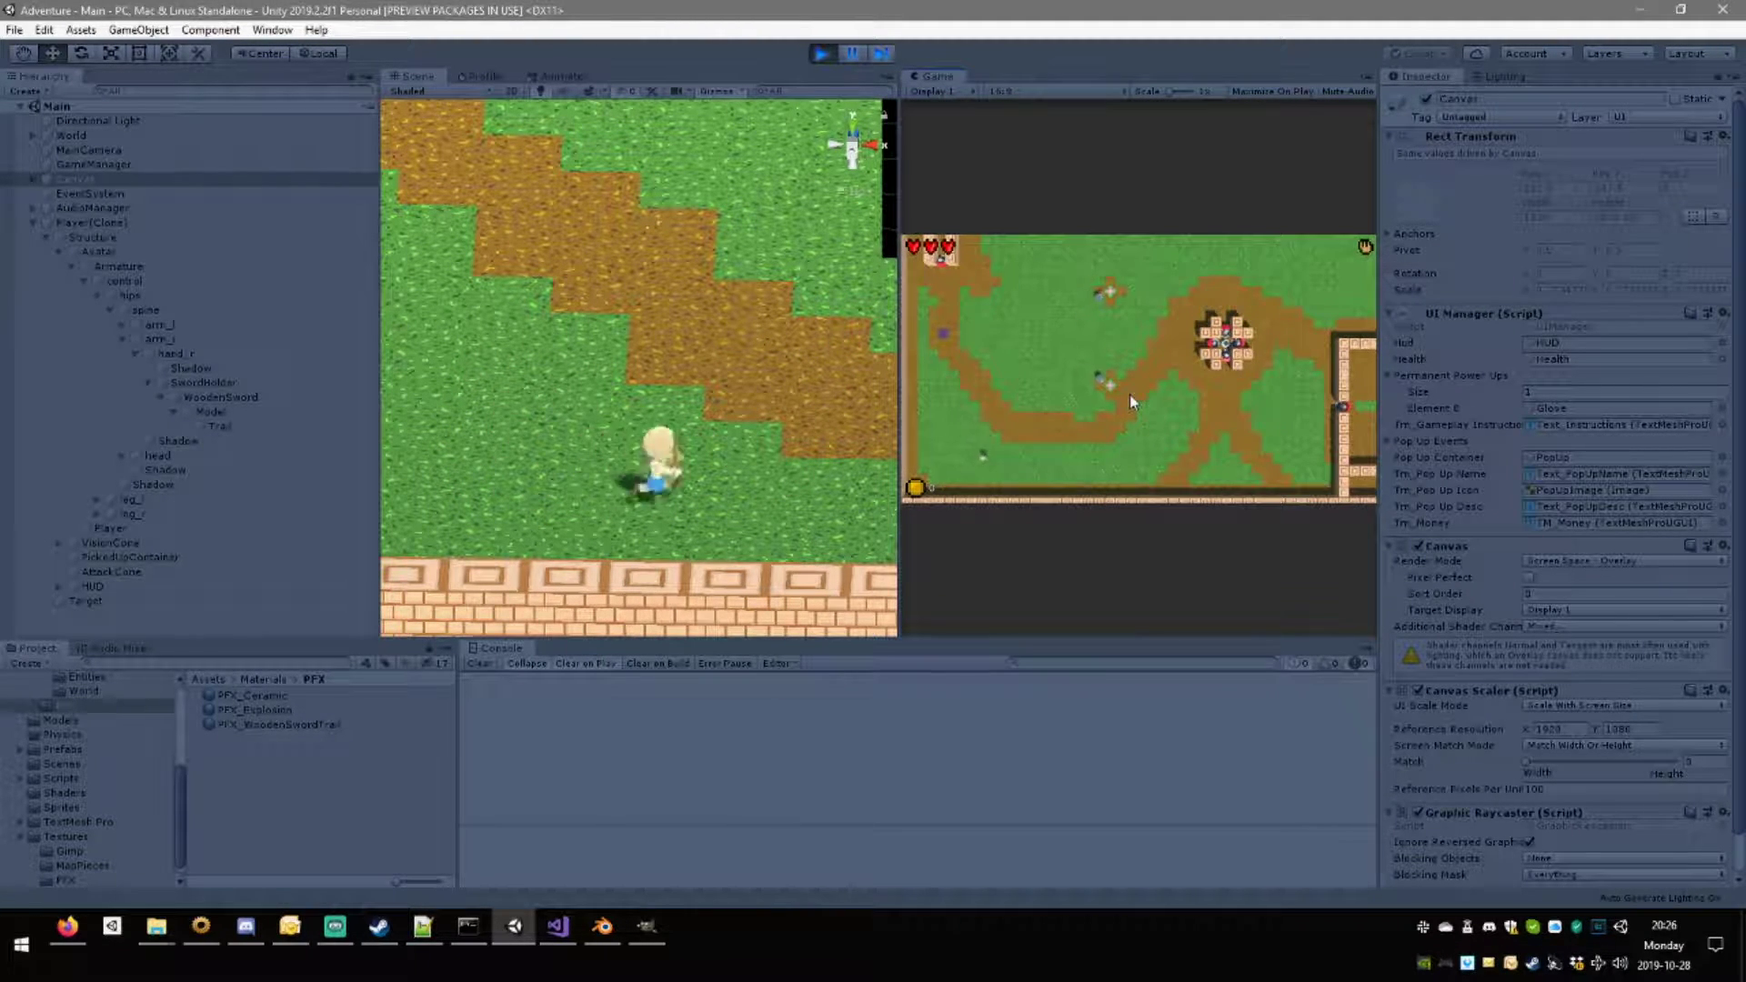
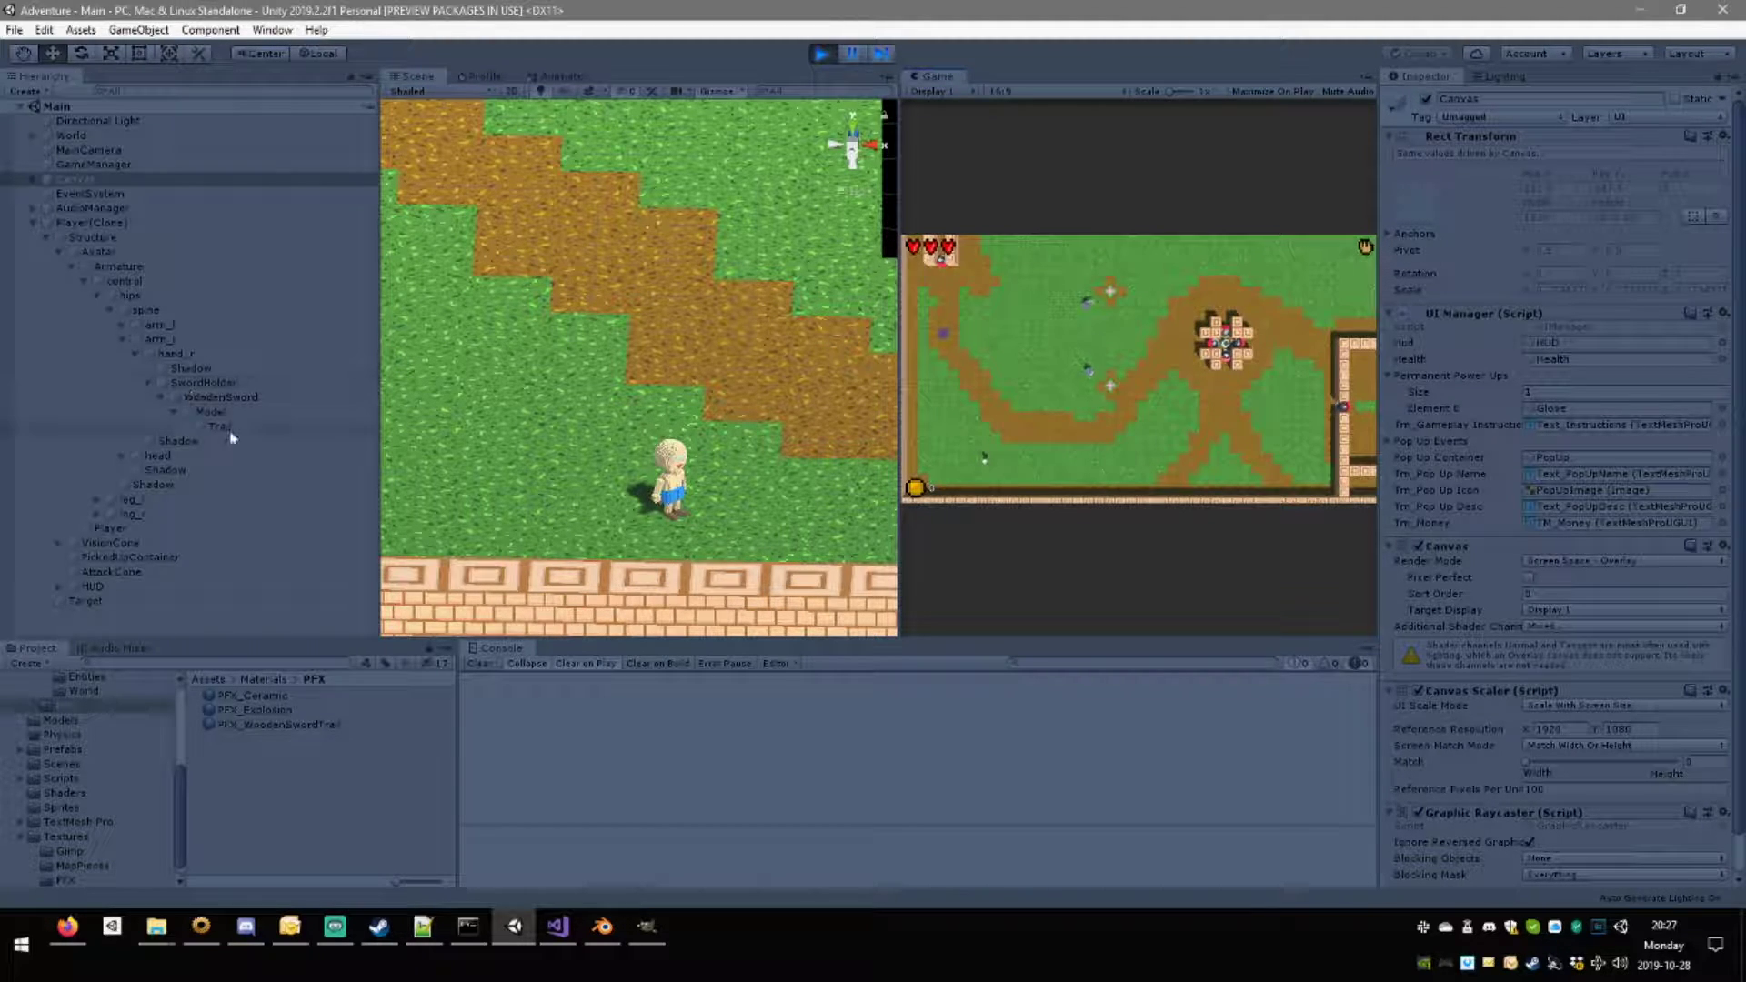
Frame Player(Clone)'s SwordHolder in the Scene view, try other angles, and set its rotation to X 90 and Y about 61.
left_click(221, 397)
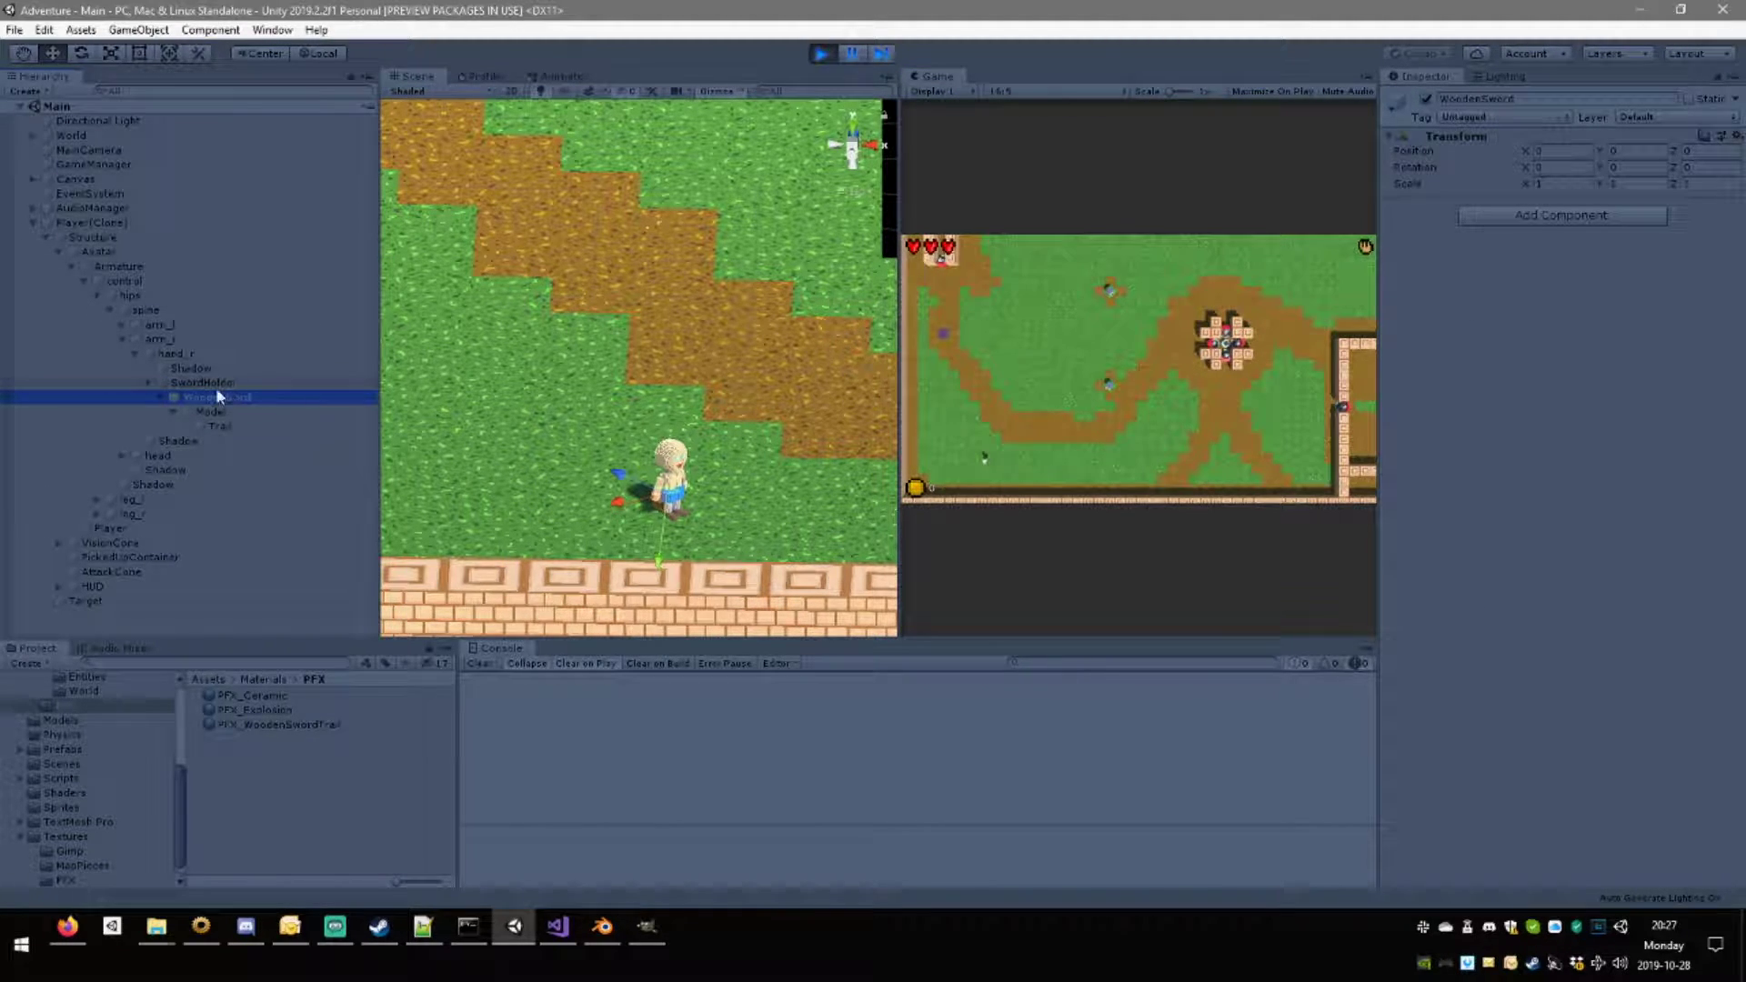
double_click(222, 383)
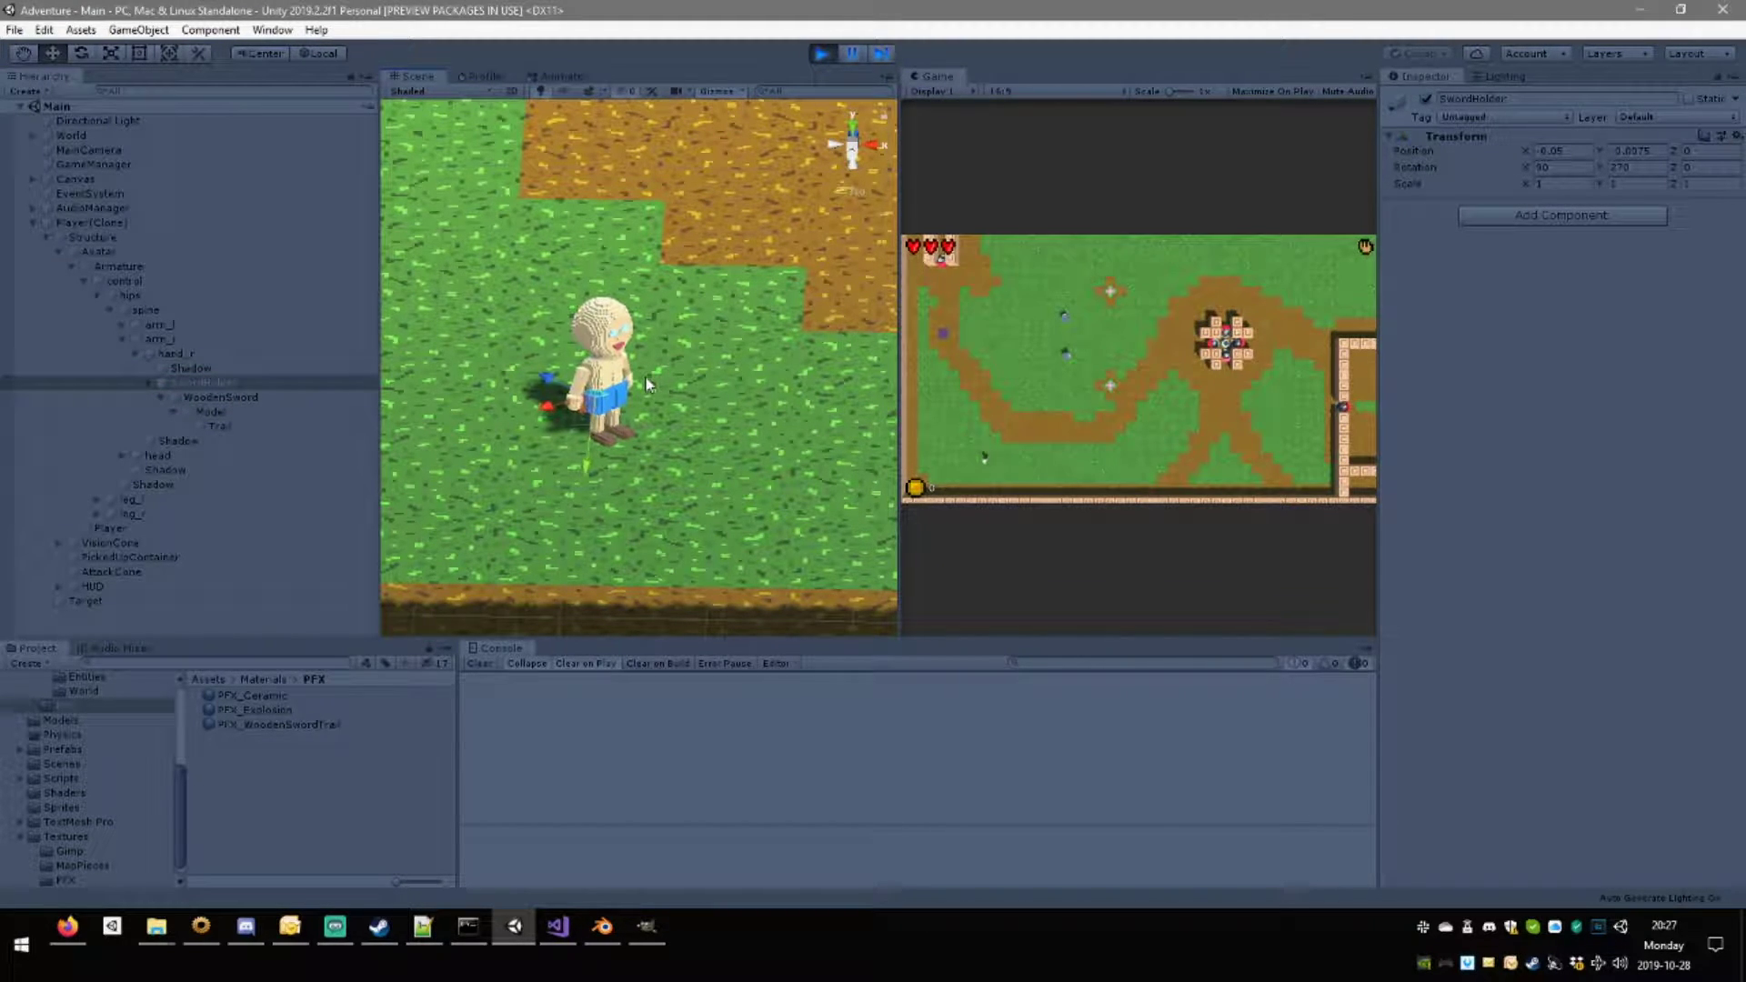
middle_click_drag(679, 347, 677, 399)
scroll(639, 454, "up", 7)
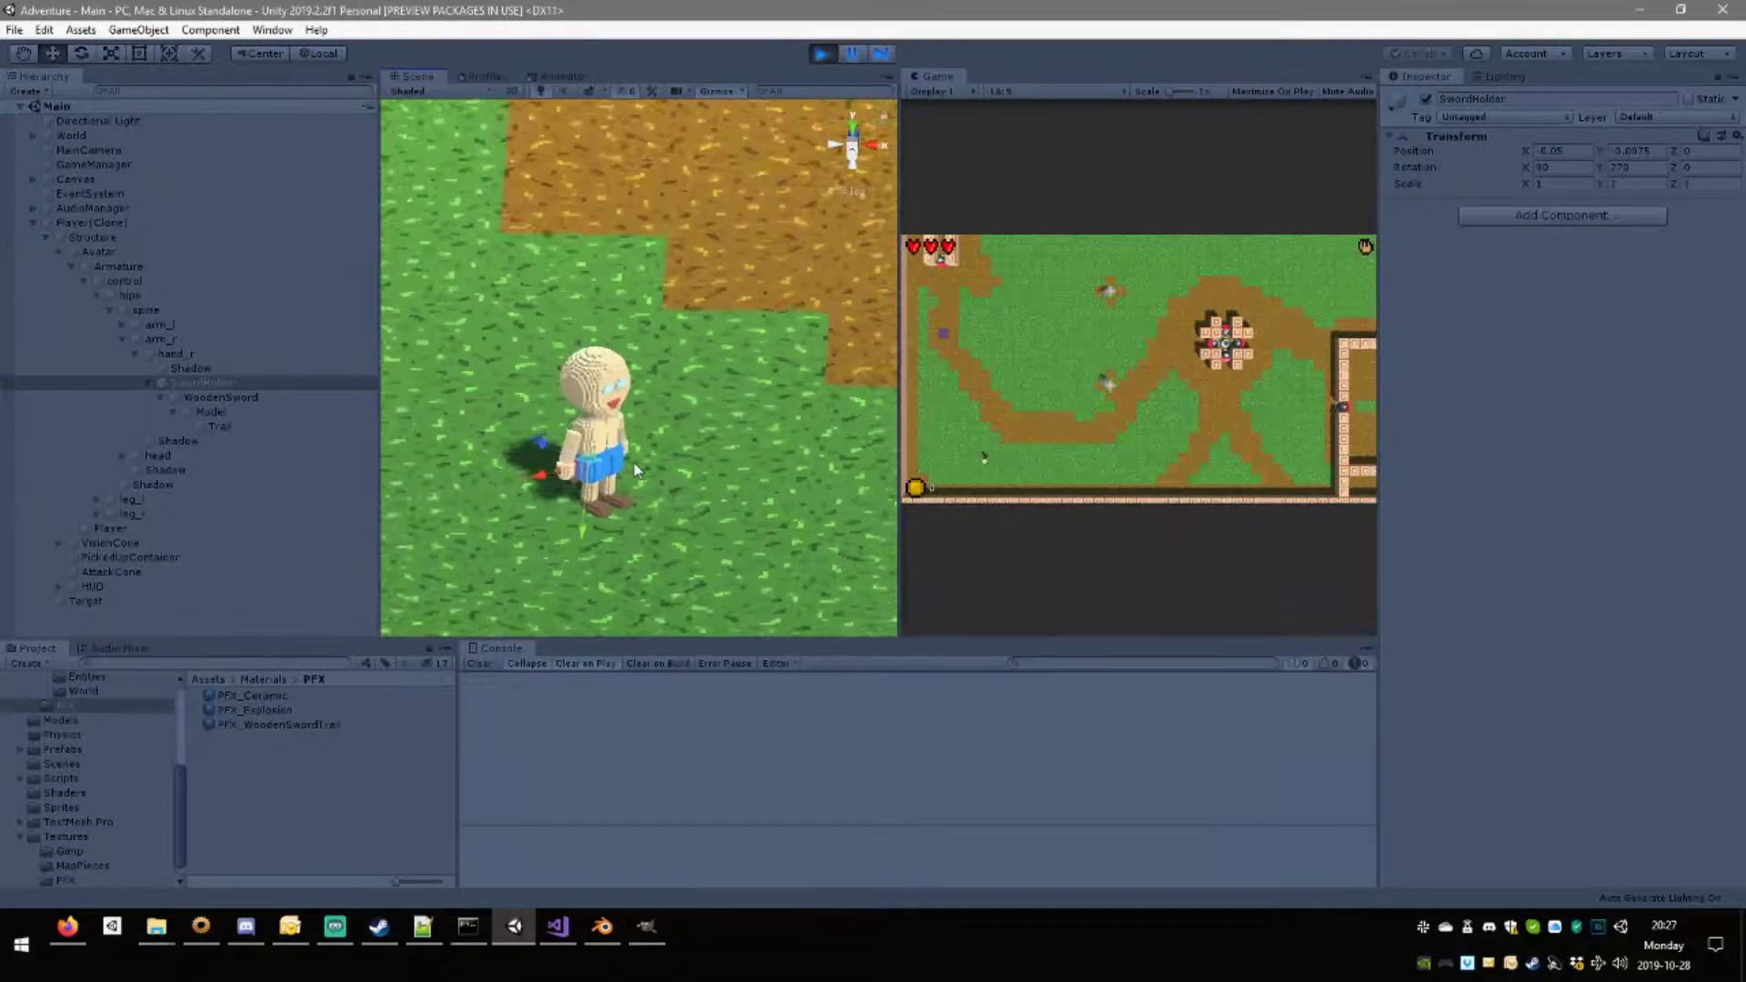
middle_click_drag(637, 460, 709, 400)
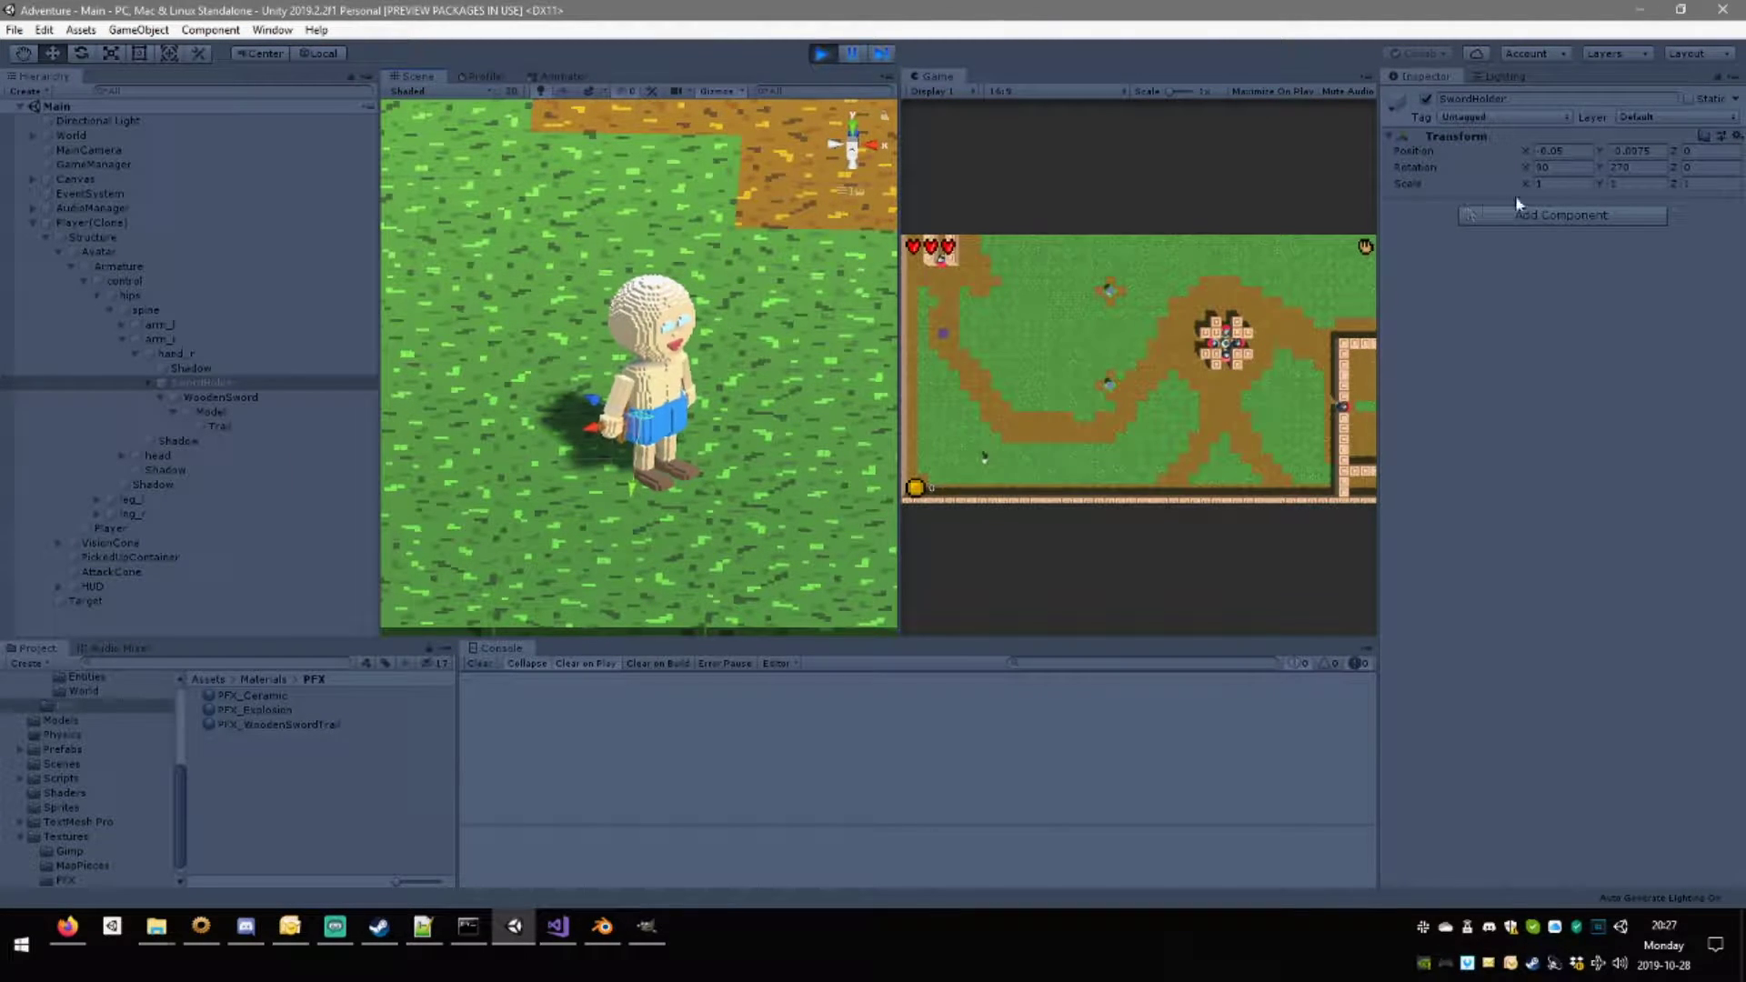
left_click_drag(1526, 169, 173, 184)
left_click(1569, 167)
type("90")
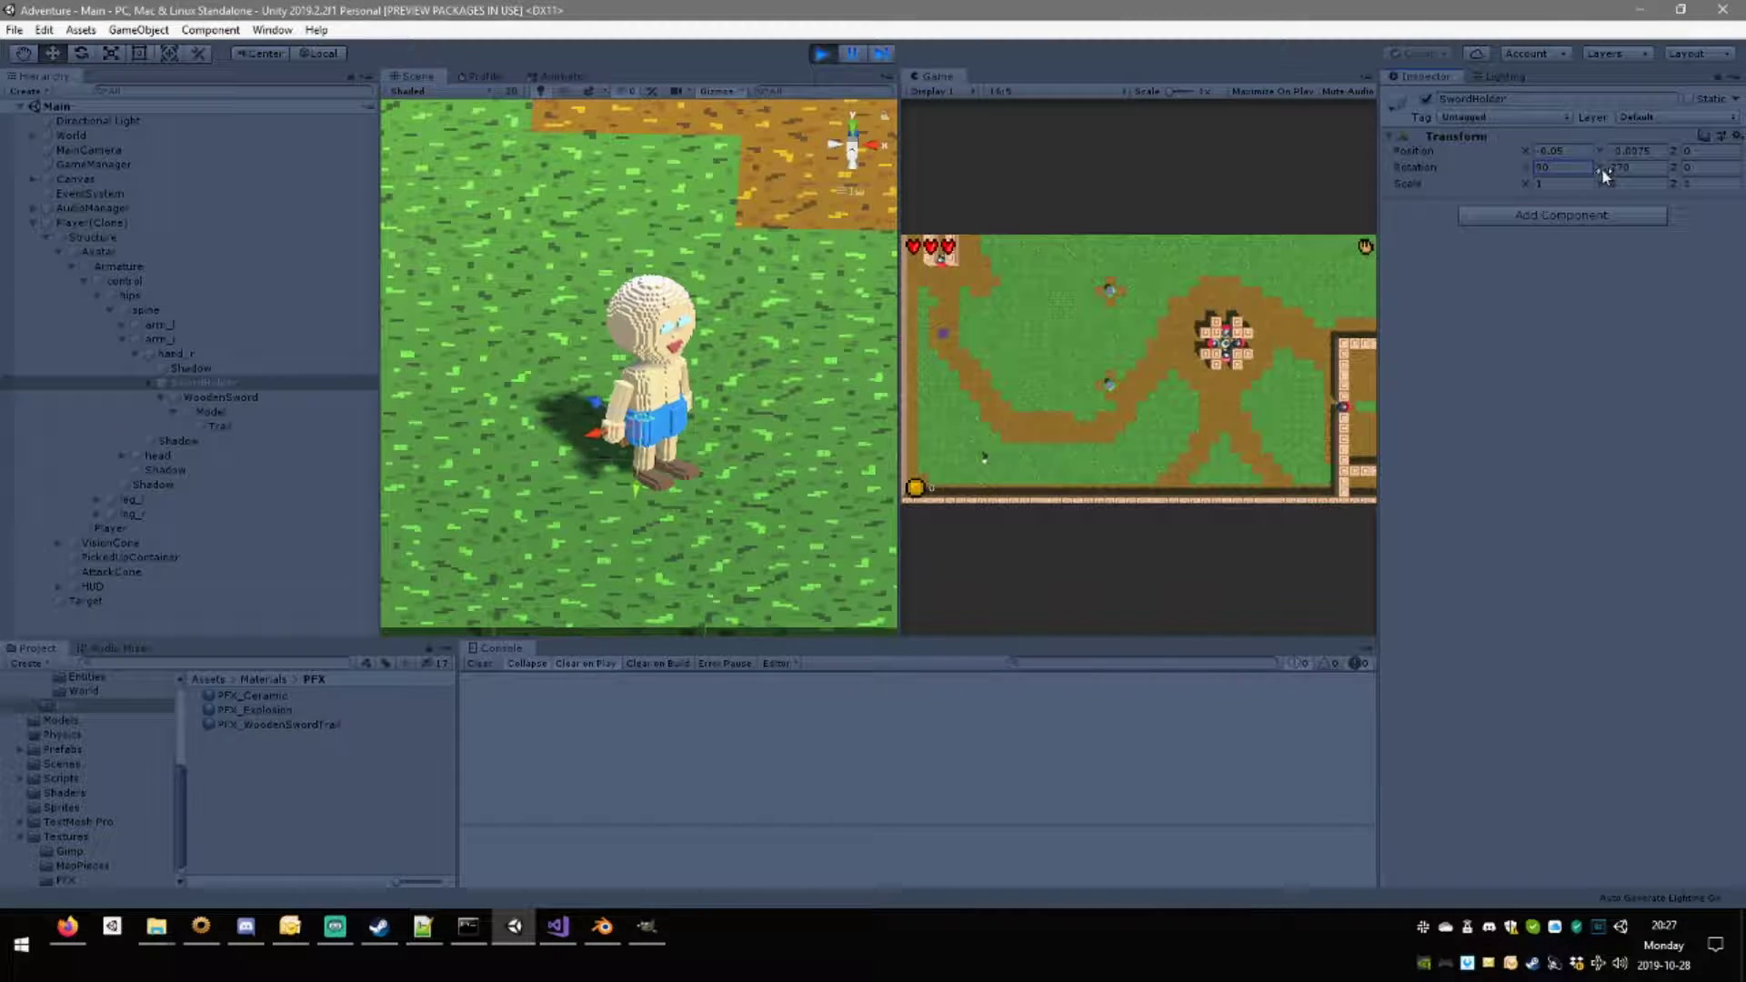
left_click_drag(1601, 170, 920, 216)
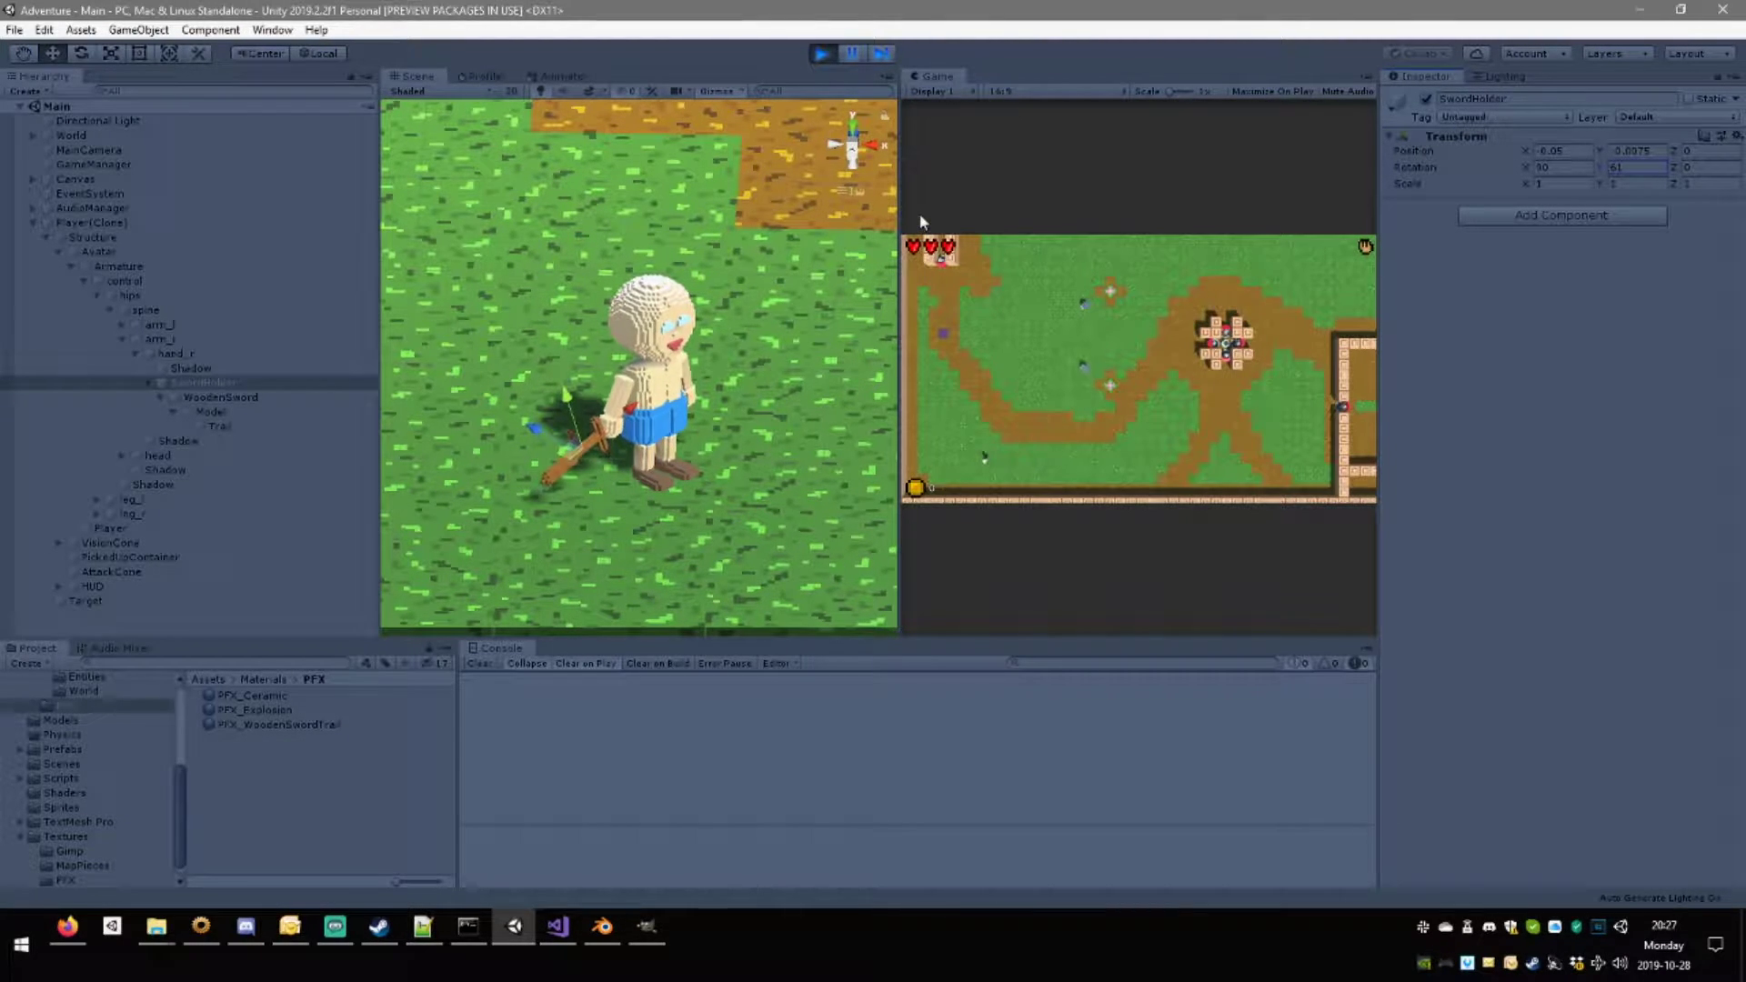
Try SwordHolder's rotation at Z -17.5, then at X 90, Y 270, Z 0, and select its WoodenSword child.
left_click_drag(1675, 167, 1300, 205)
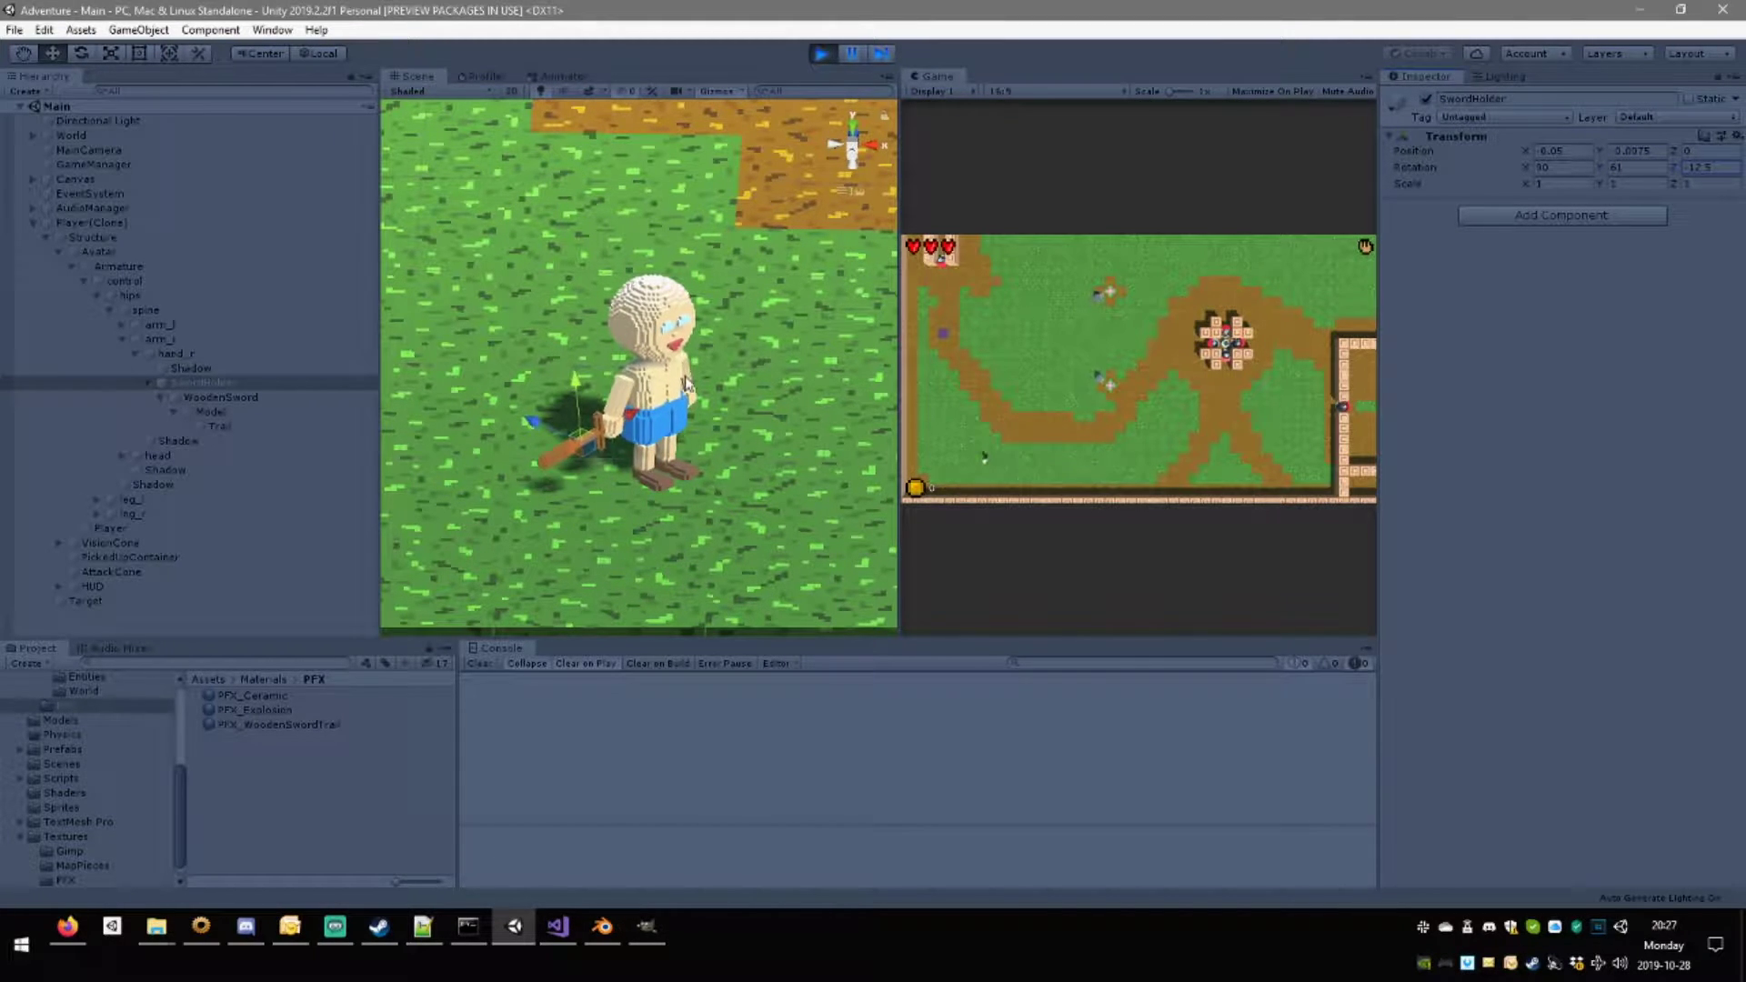
key("e")
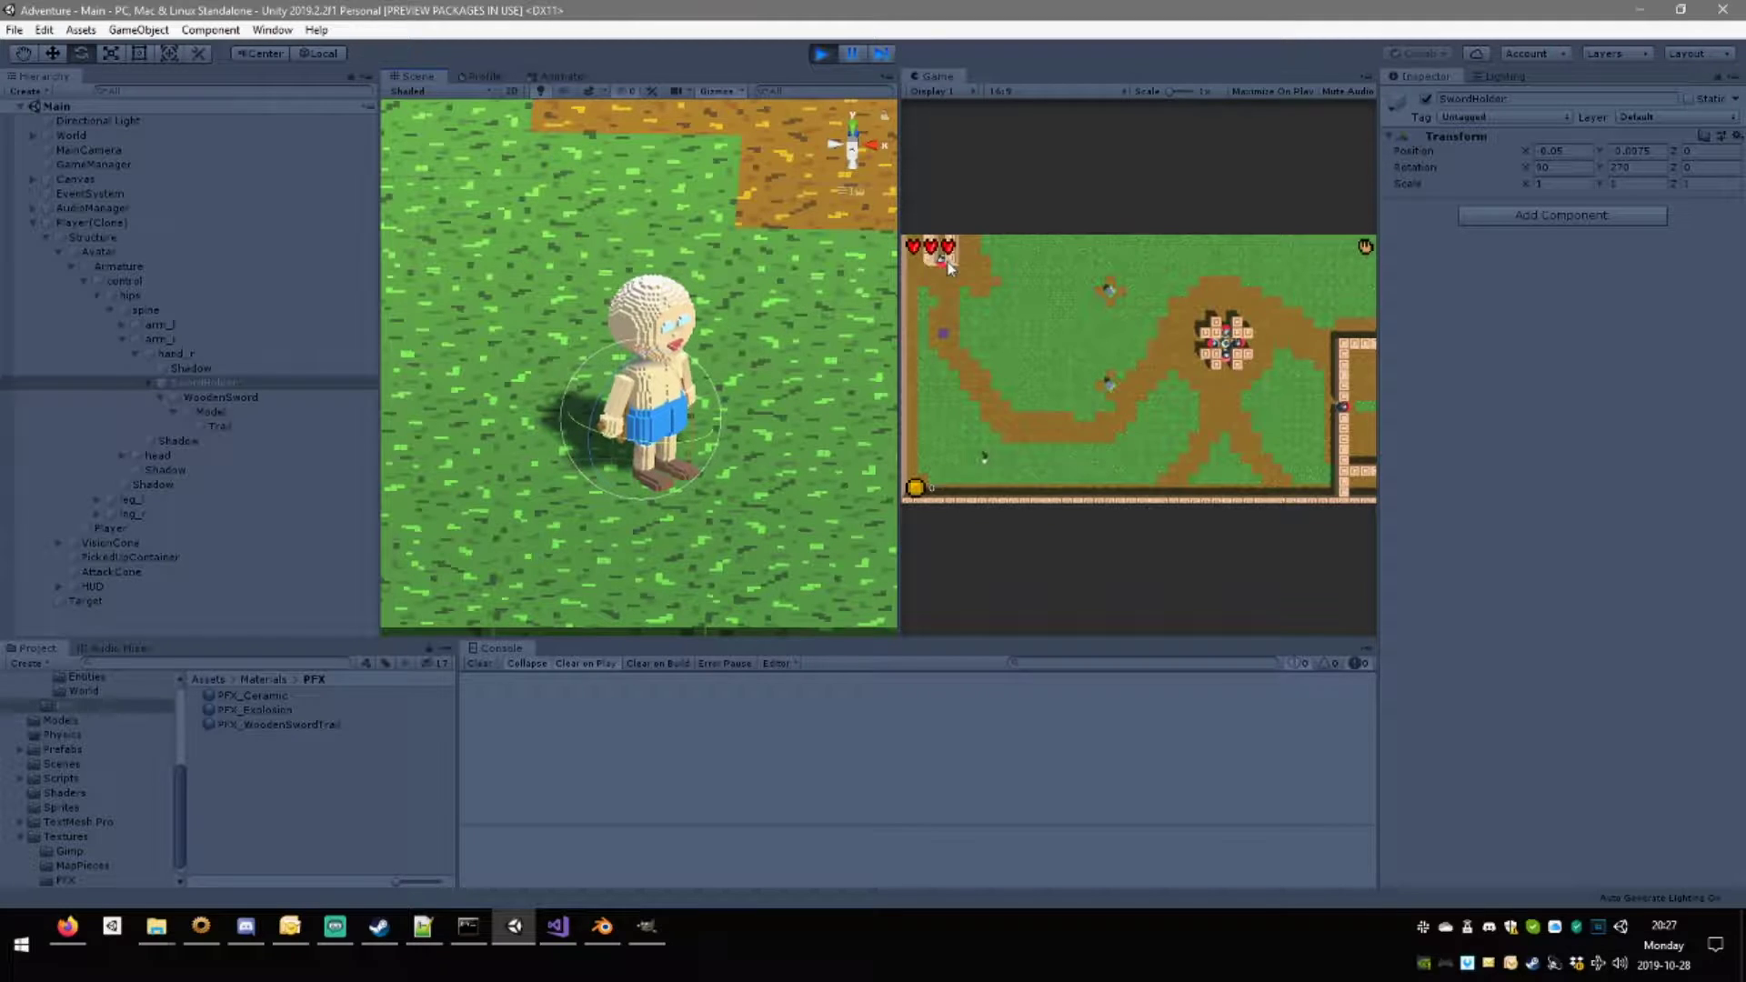
key("Down")
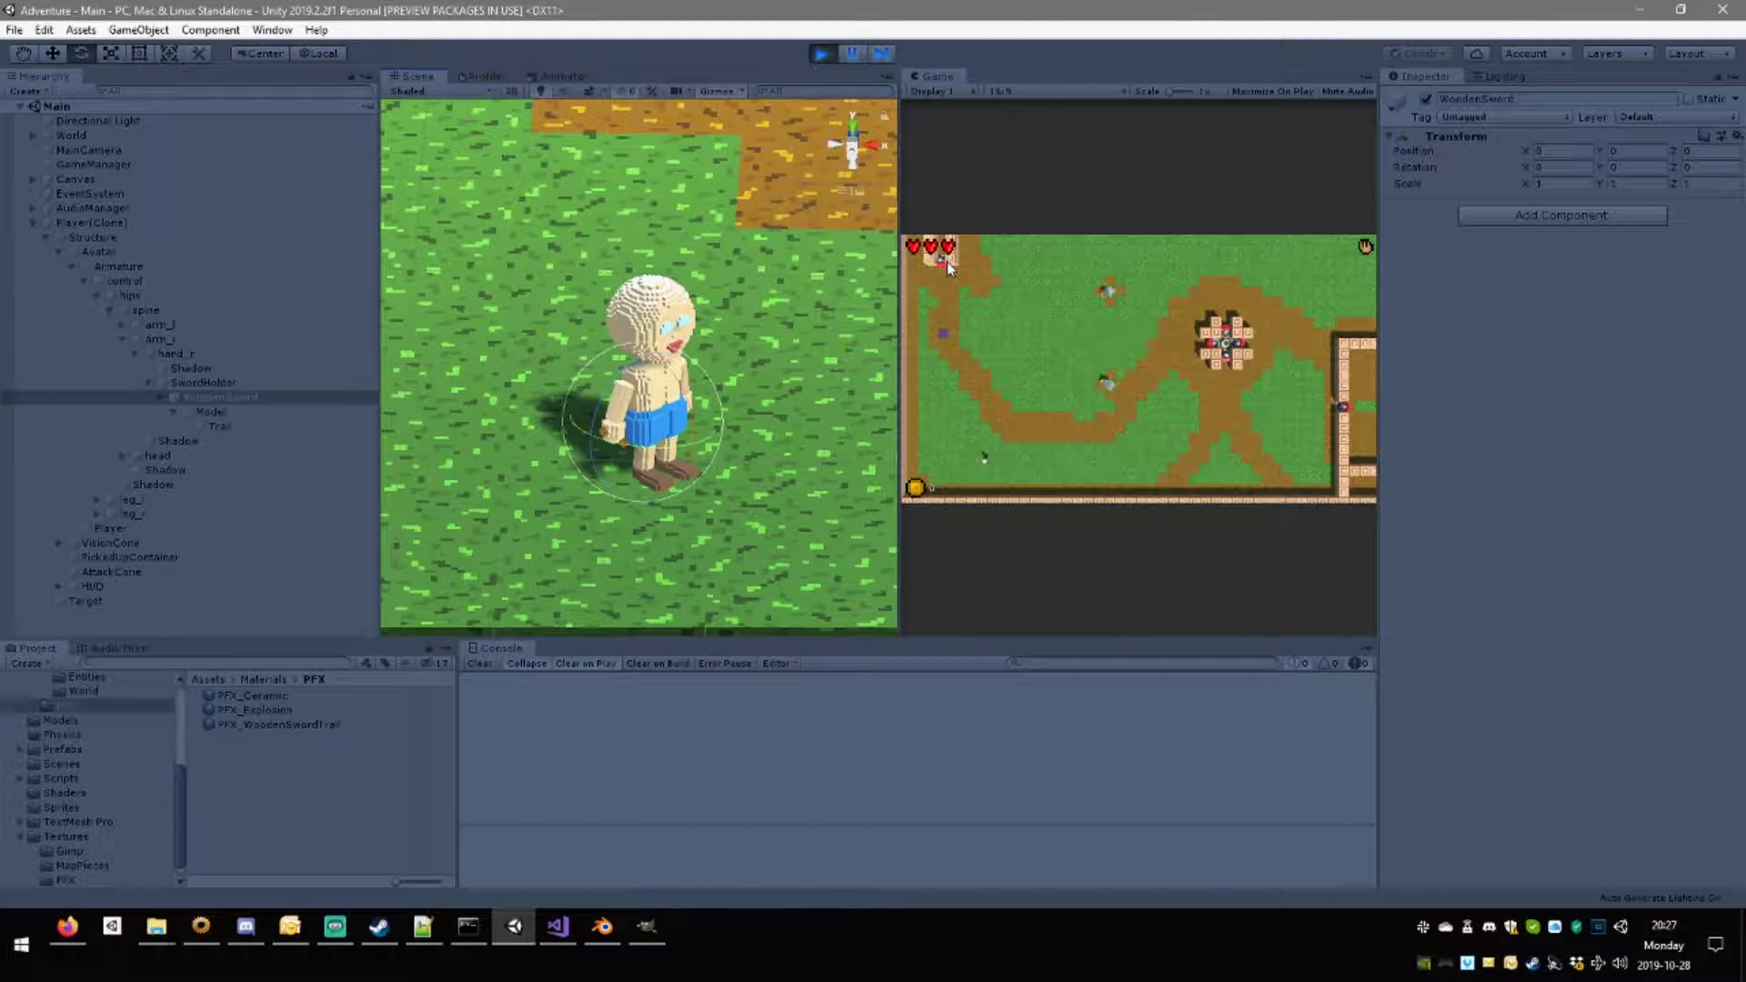
Inspect the WoodenSword in the player's hand from the front and exit Play mode.
mouse_move(741, 349)
right_mouse_down()
mouse_move(897, 254)
mouse_move(769, 351)
right_mouse_up()
left_click_drag(771, 350, 273, 262, "alt")
middle_click_drag(455, 316, 631, 311)
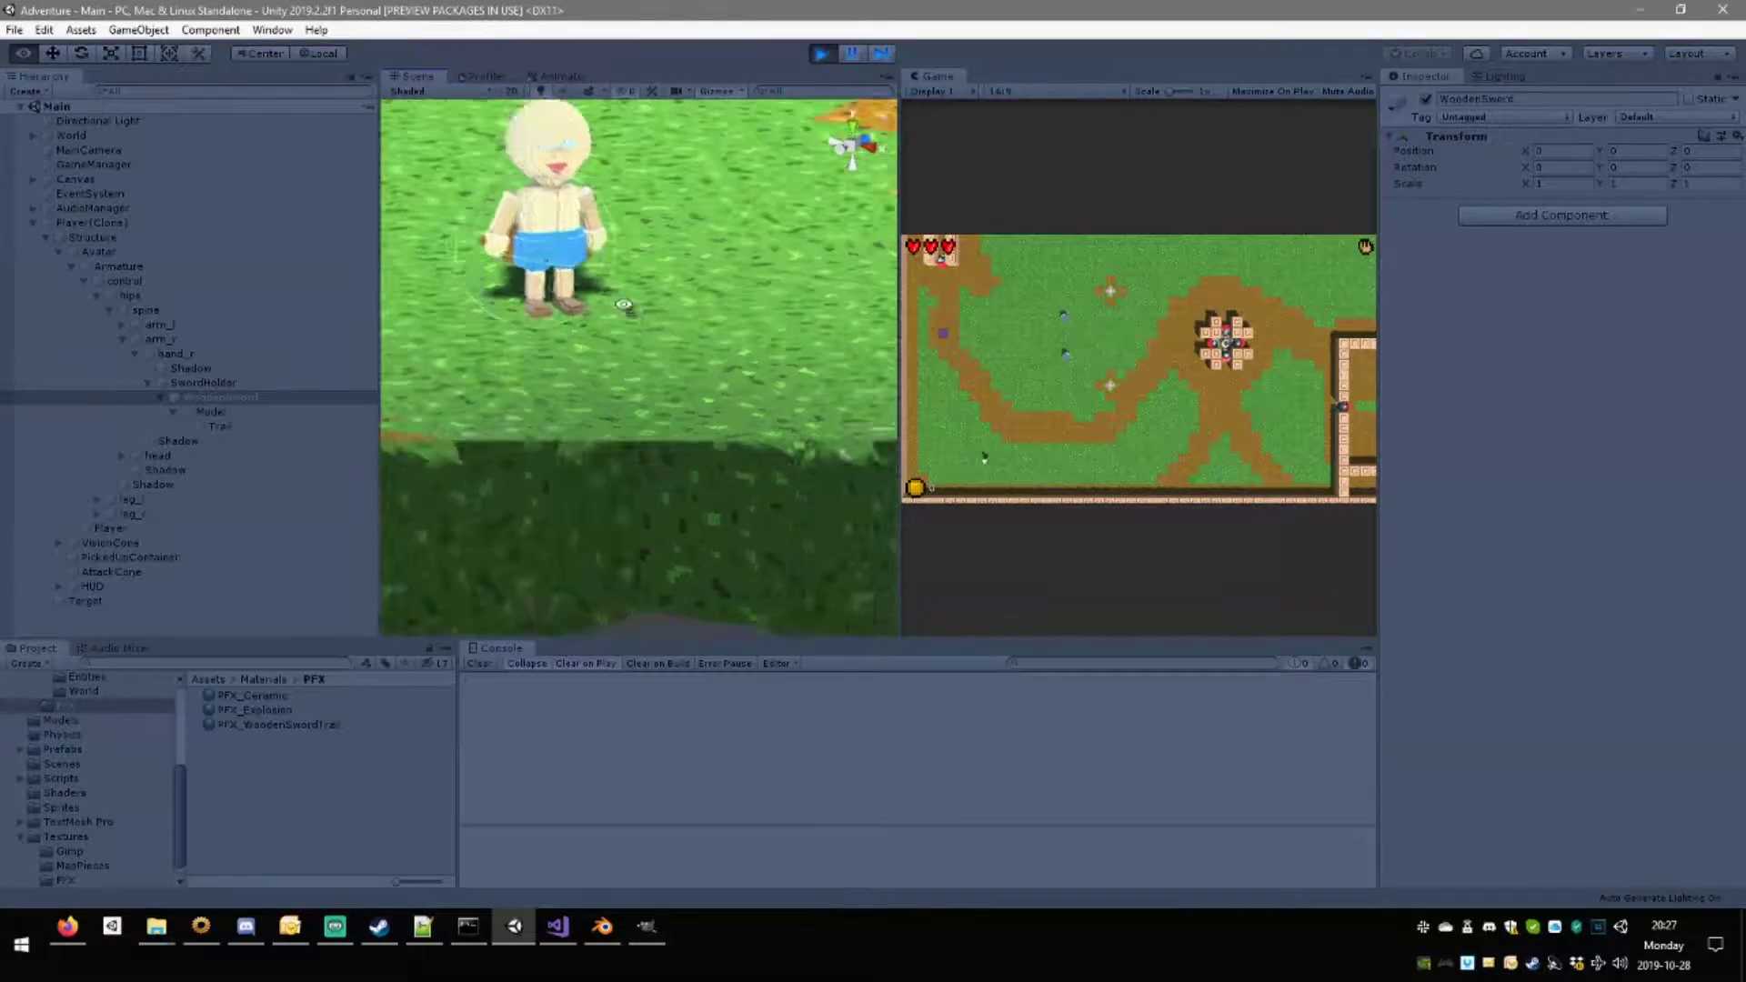
left_click_drag(631, 311, 637, 350, "alt")
left_click(821, 53)
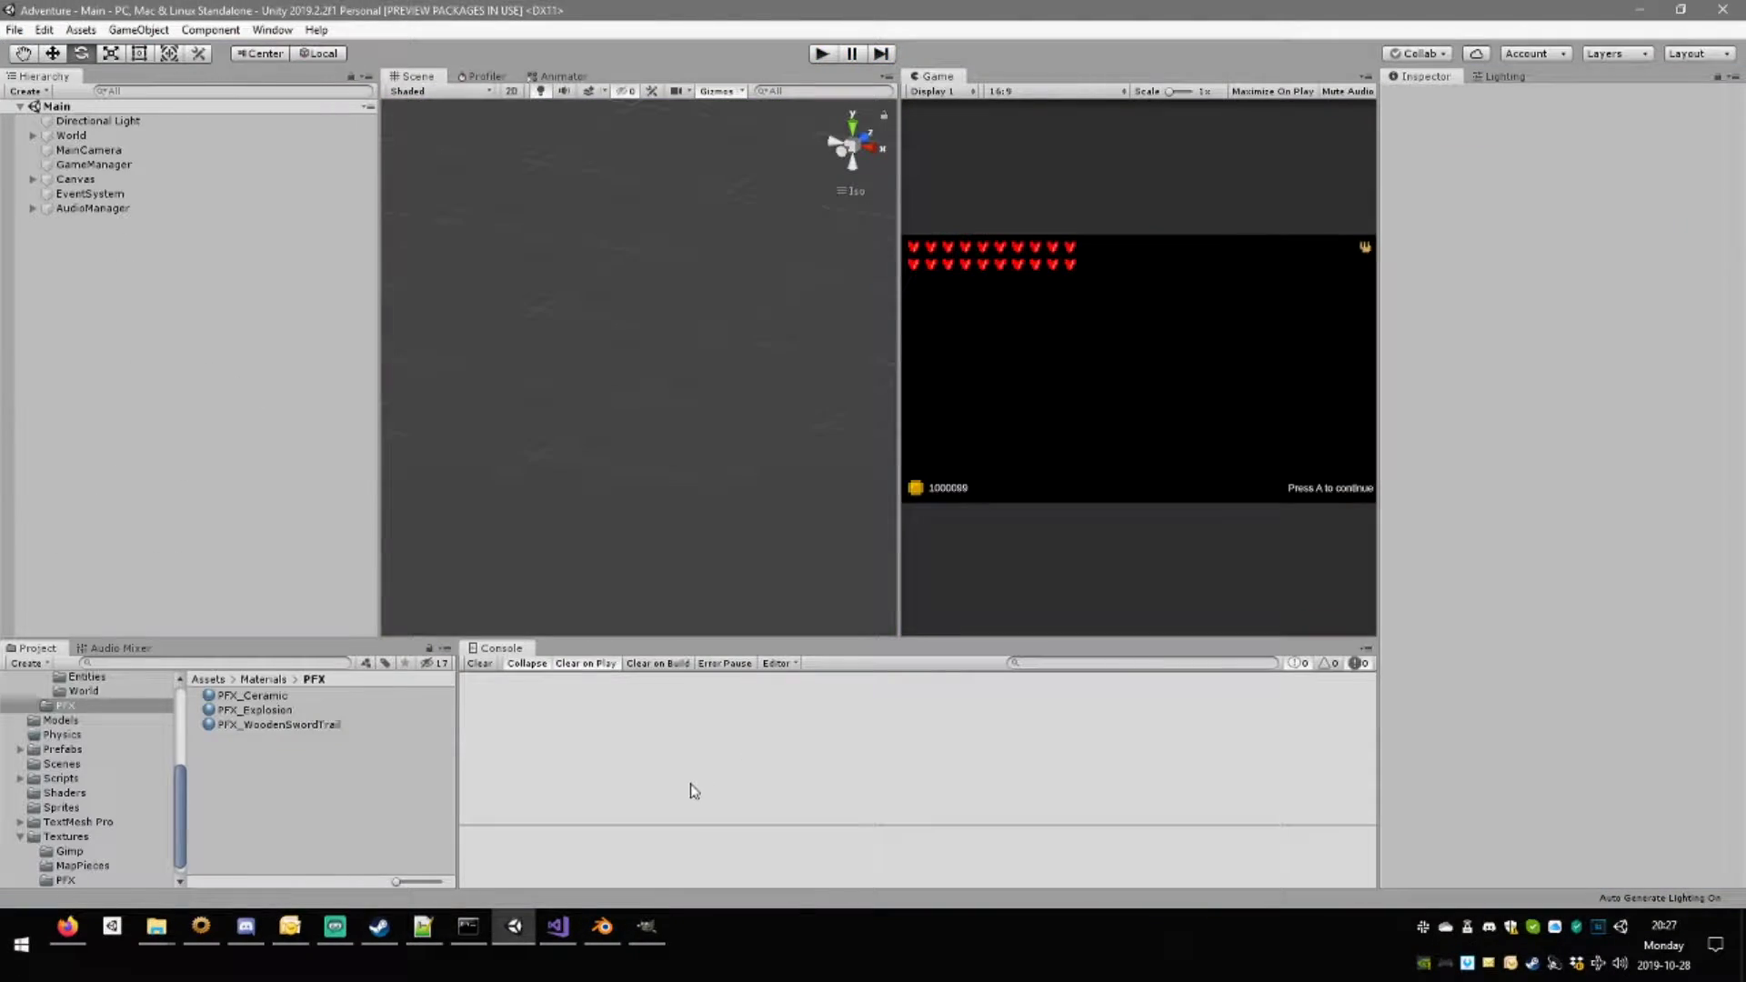
Switch to Blender's player.blend and go through the layers to see which ones hold the character, armature, shield and spike.
left_click(602, 926)
middle_click_drag(838, 402, 1009, 509)
scroll(892, 494, "down", 4)
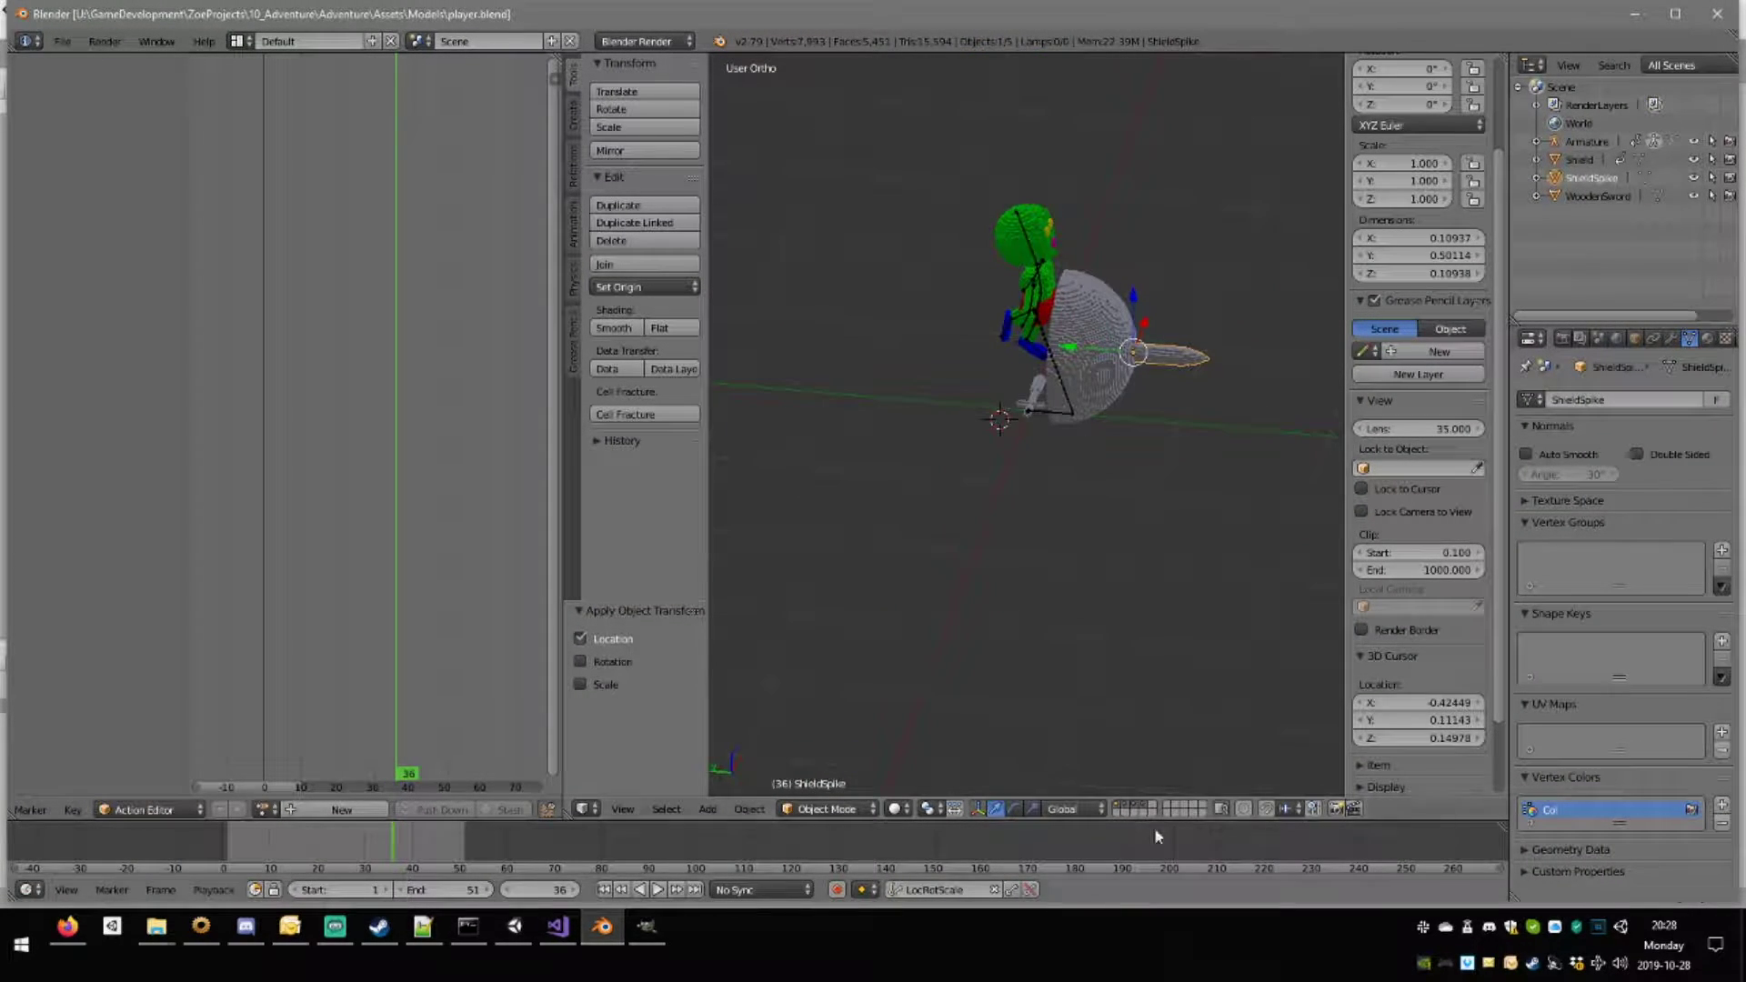
left_click(1128, 808)
left_click(1137, 809)
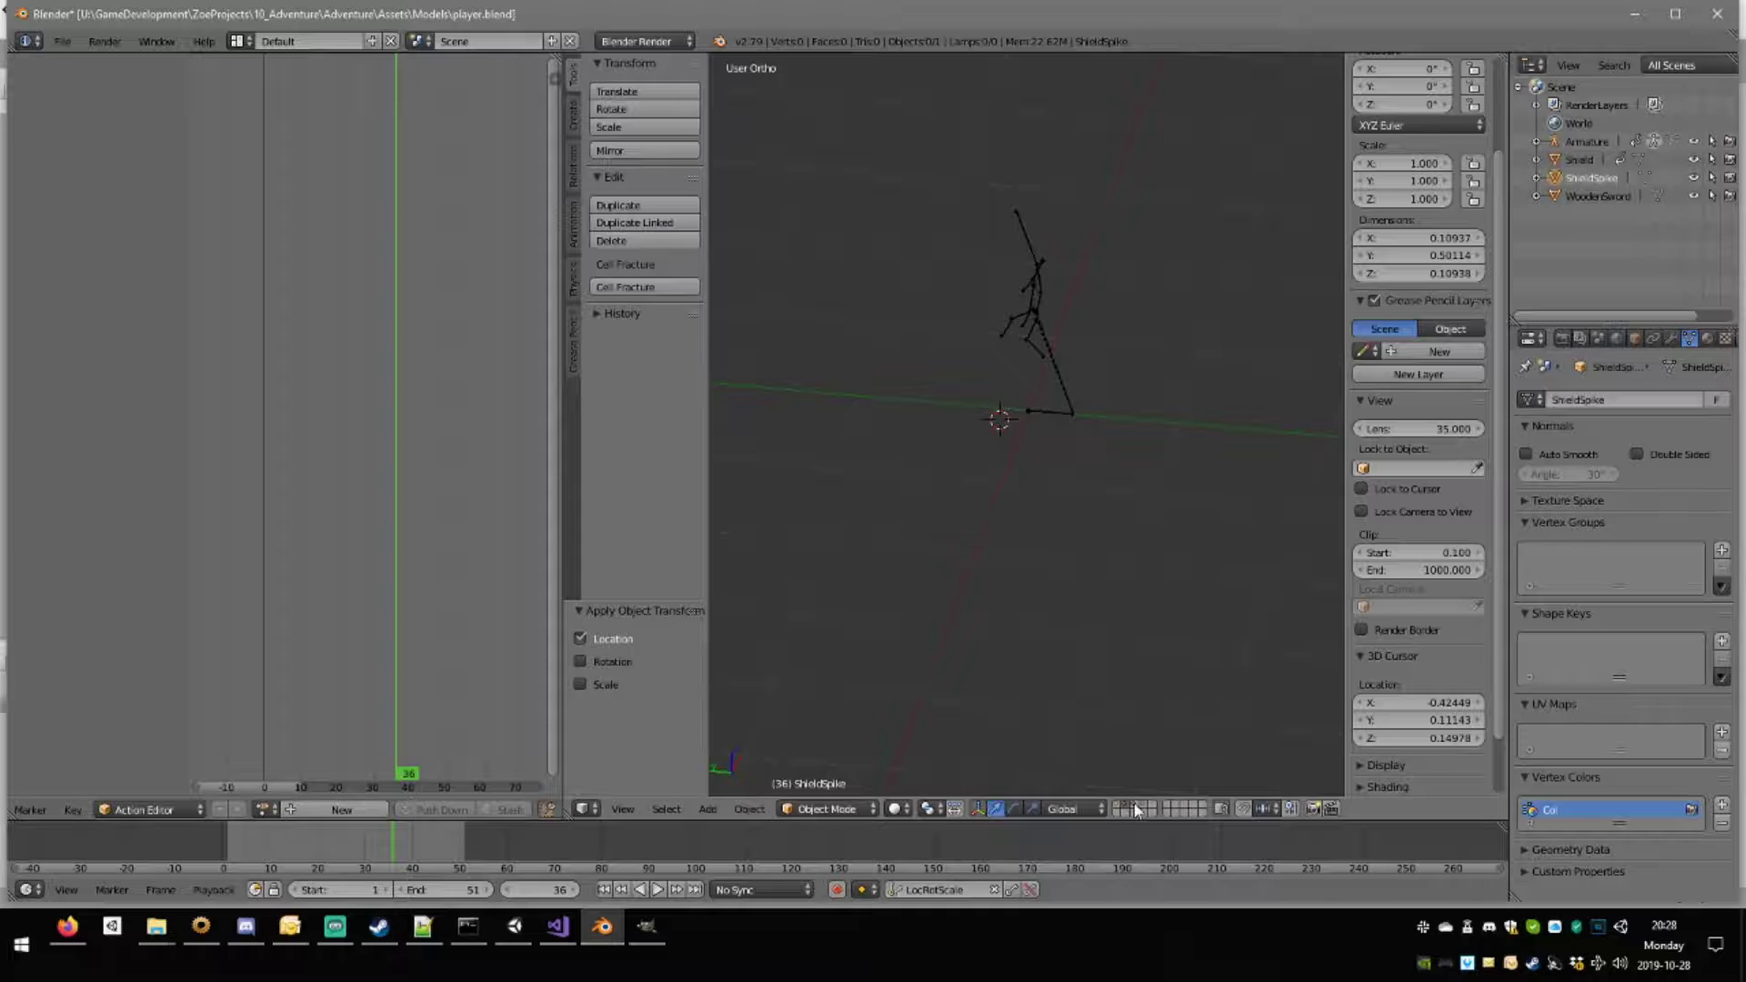
left_click(1126, 805)
left_click(1134, 805)
left_click(1118, 805)
left_click(1134, 804)
left_click(1127, 807)
left_click(1137, 810)
left_click(1130, 807)
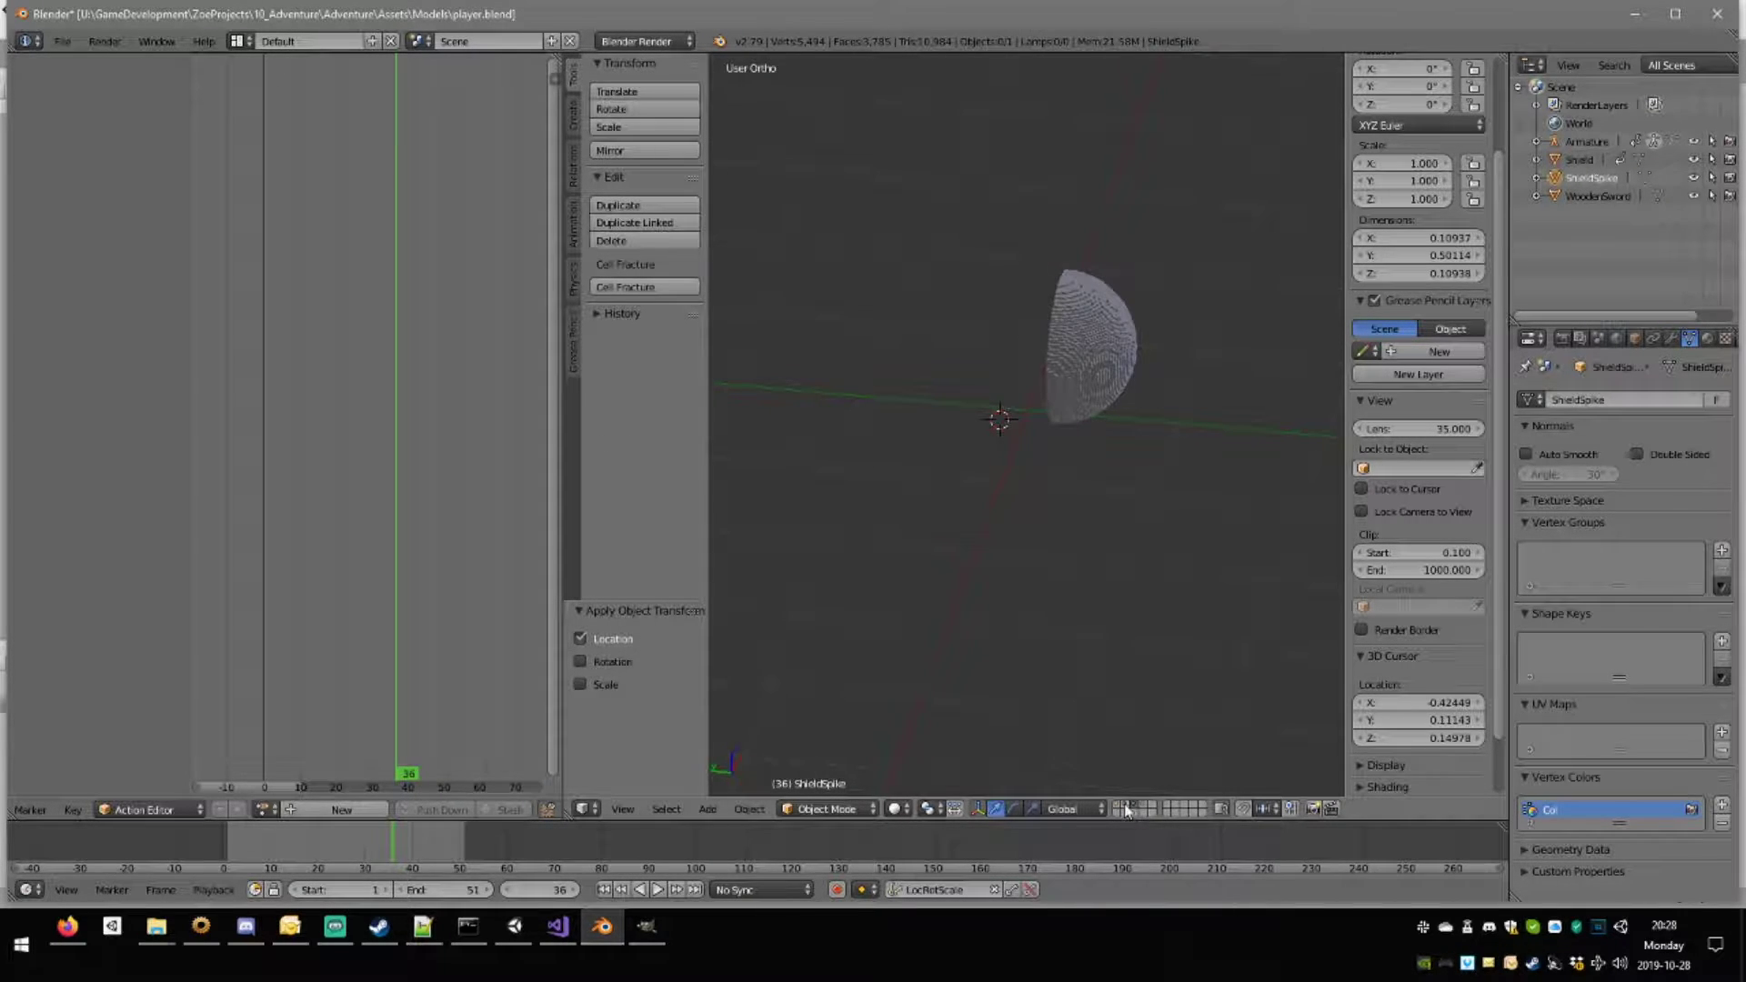
left_click(1120, 808, "shift")
right_click(1107, 368)
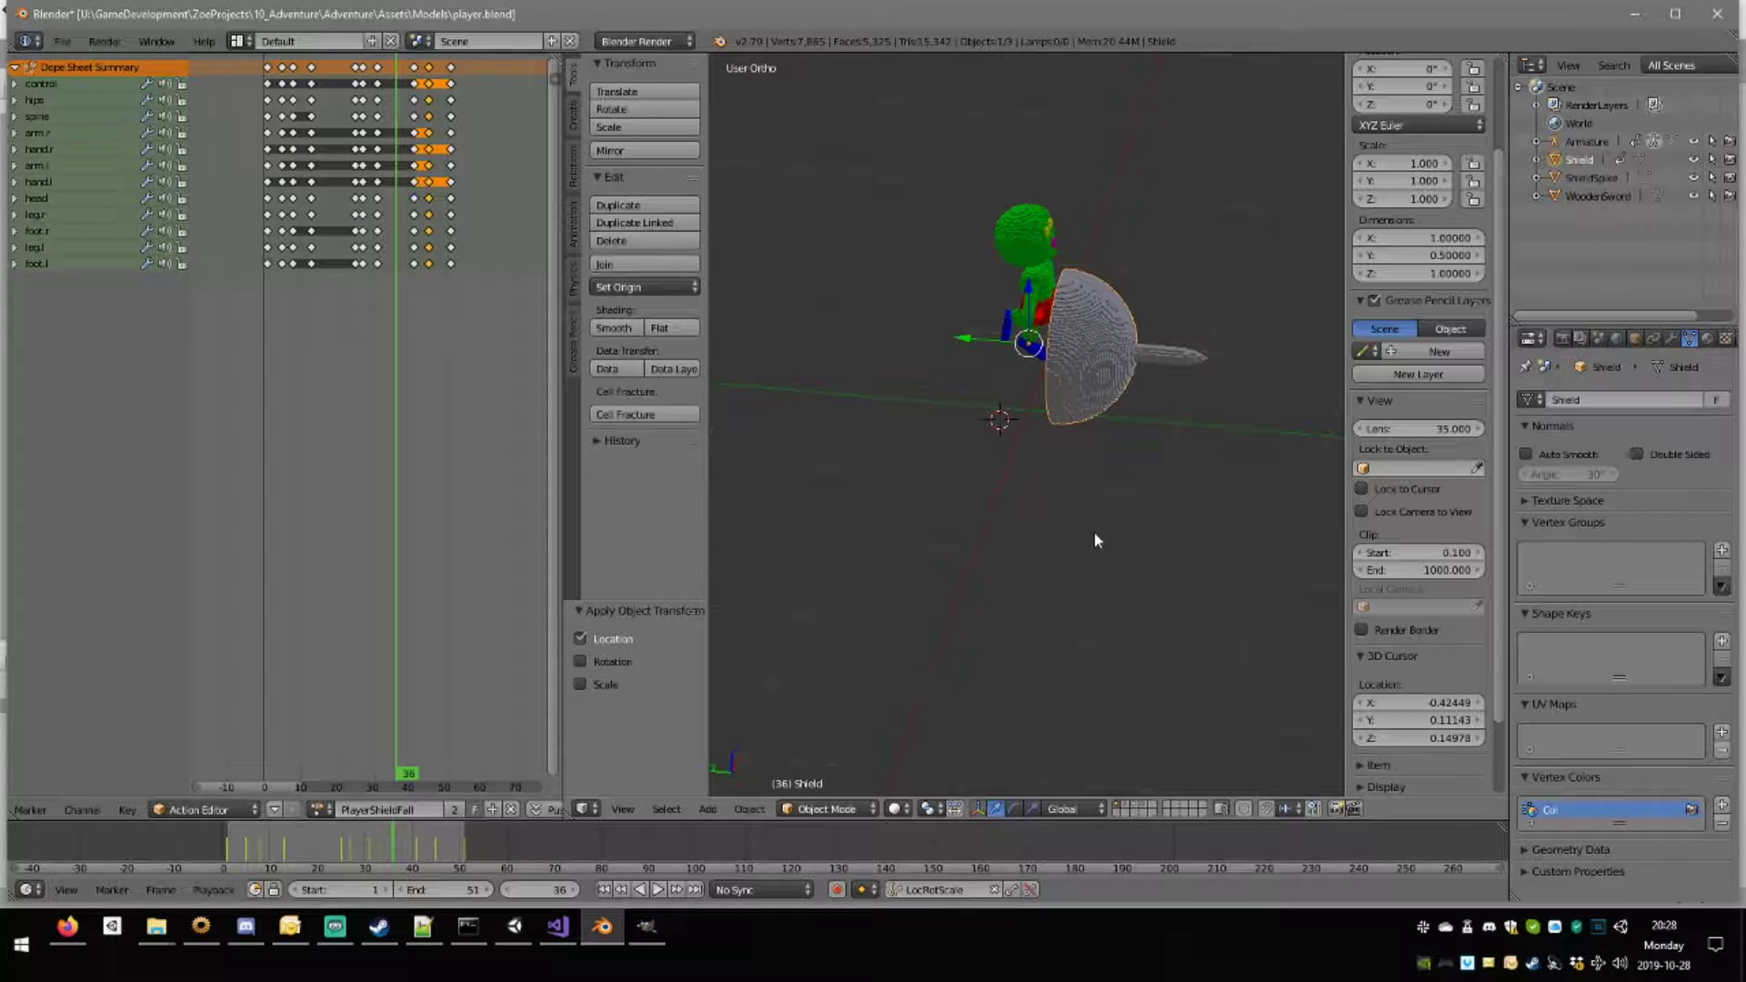
Isolate the Shield's layer and check the Shield's layer assignment.
left_click(1137, 808)
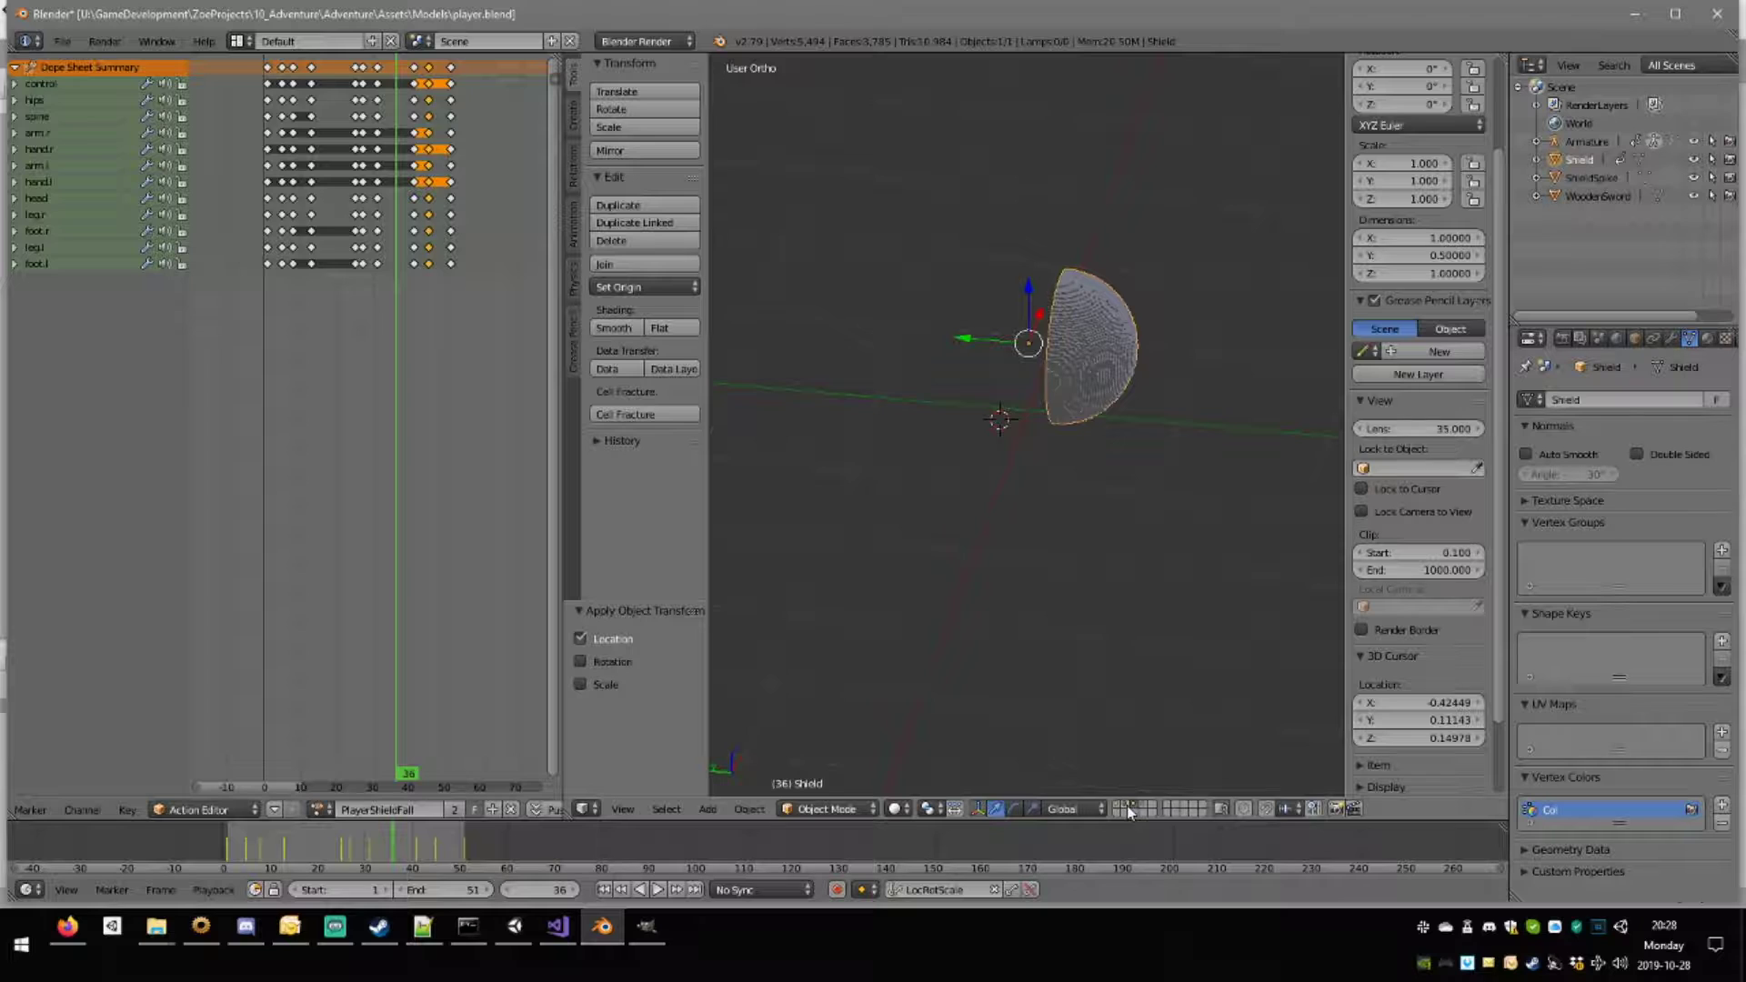
left_click(1128, 805, "shift")
left_click(1139, 808)
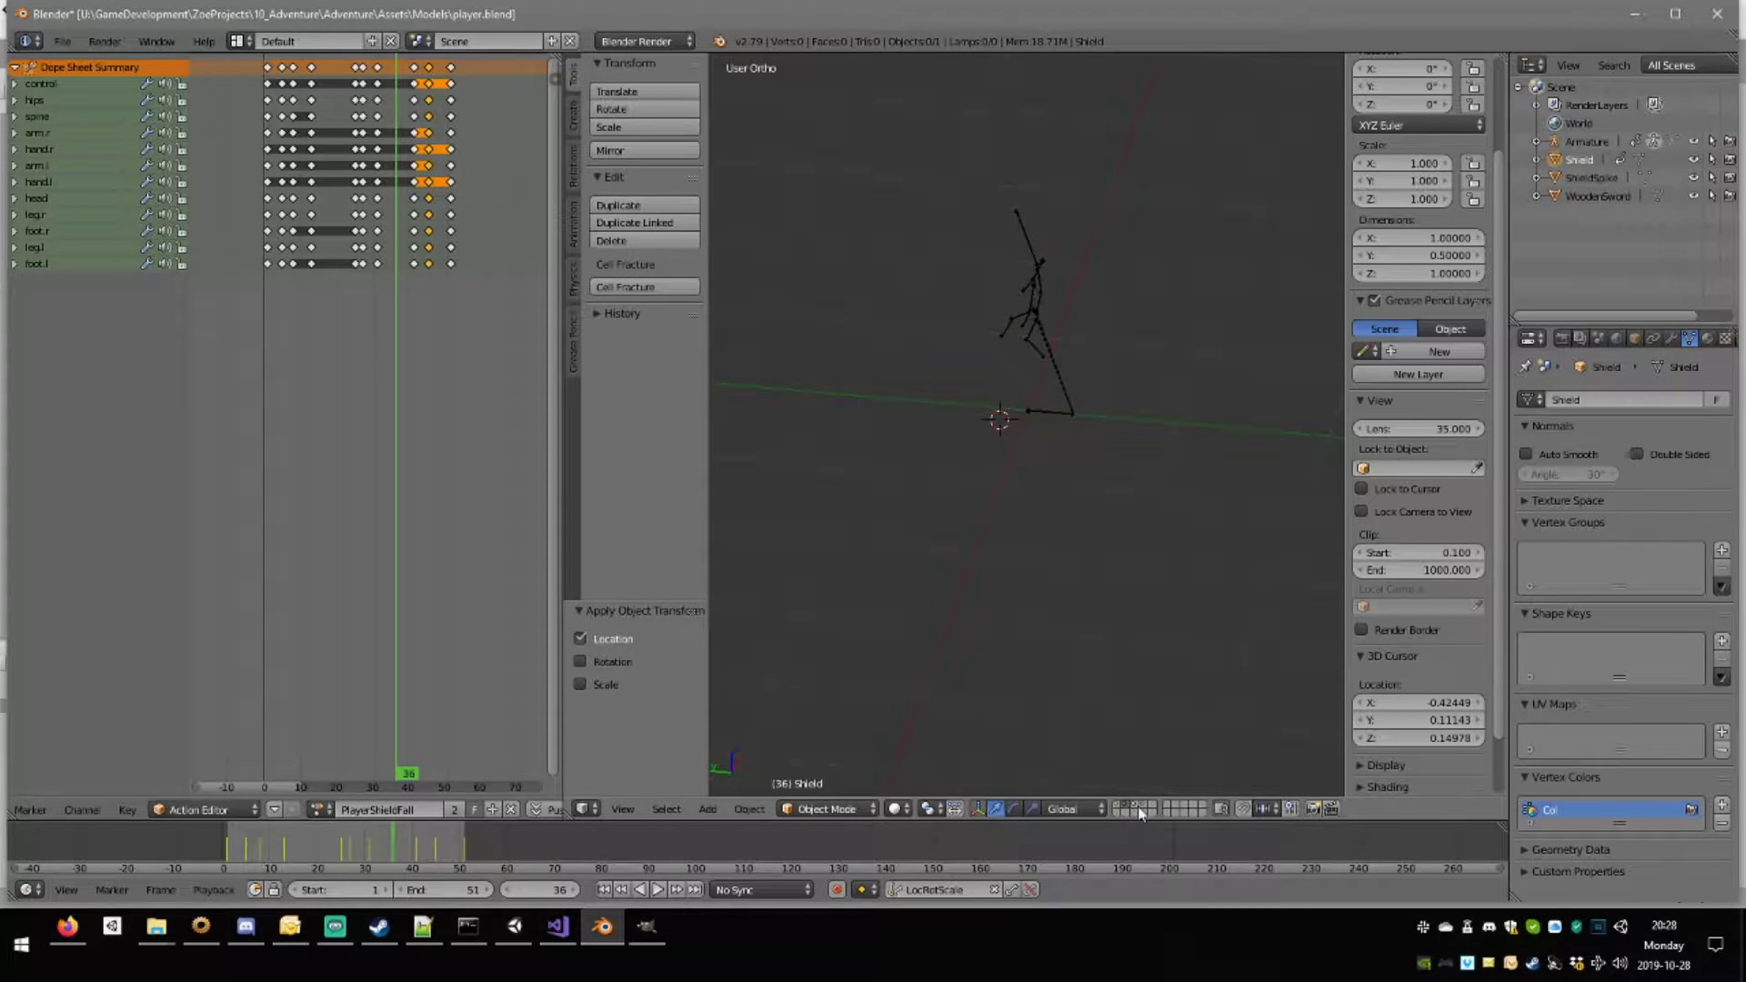
left_click(1138, 809)
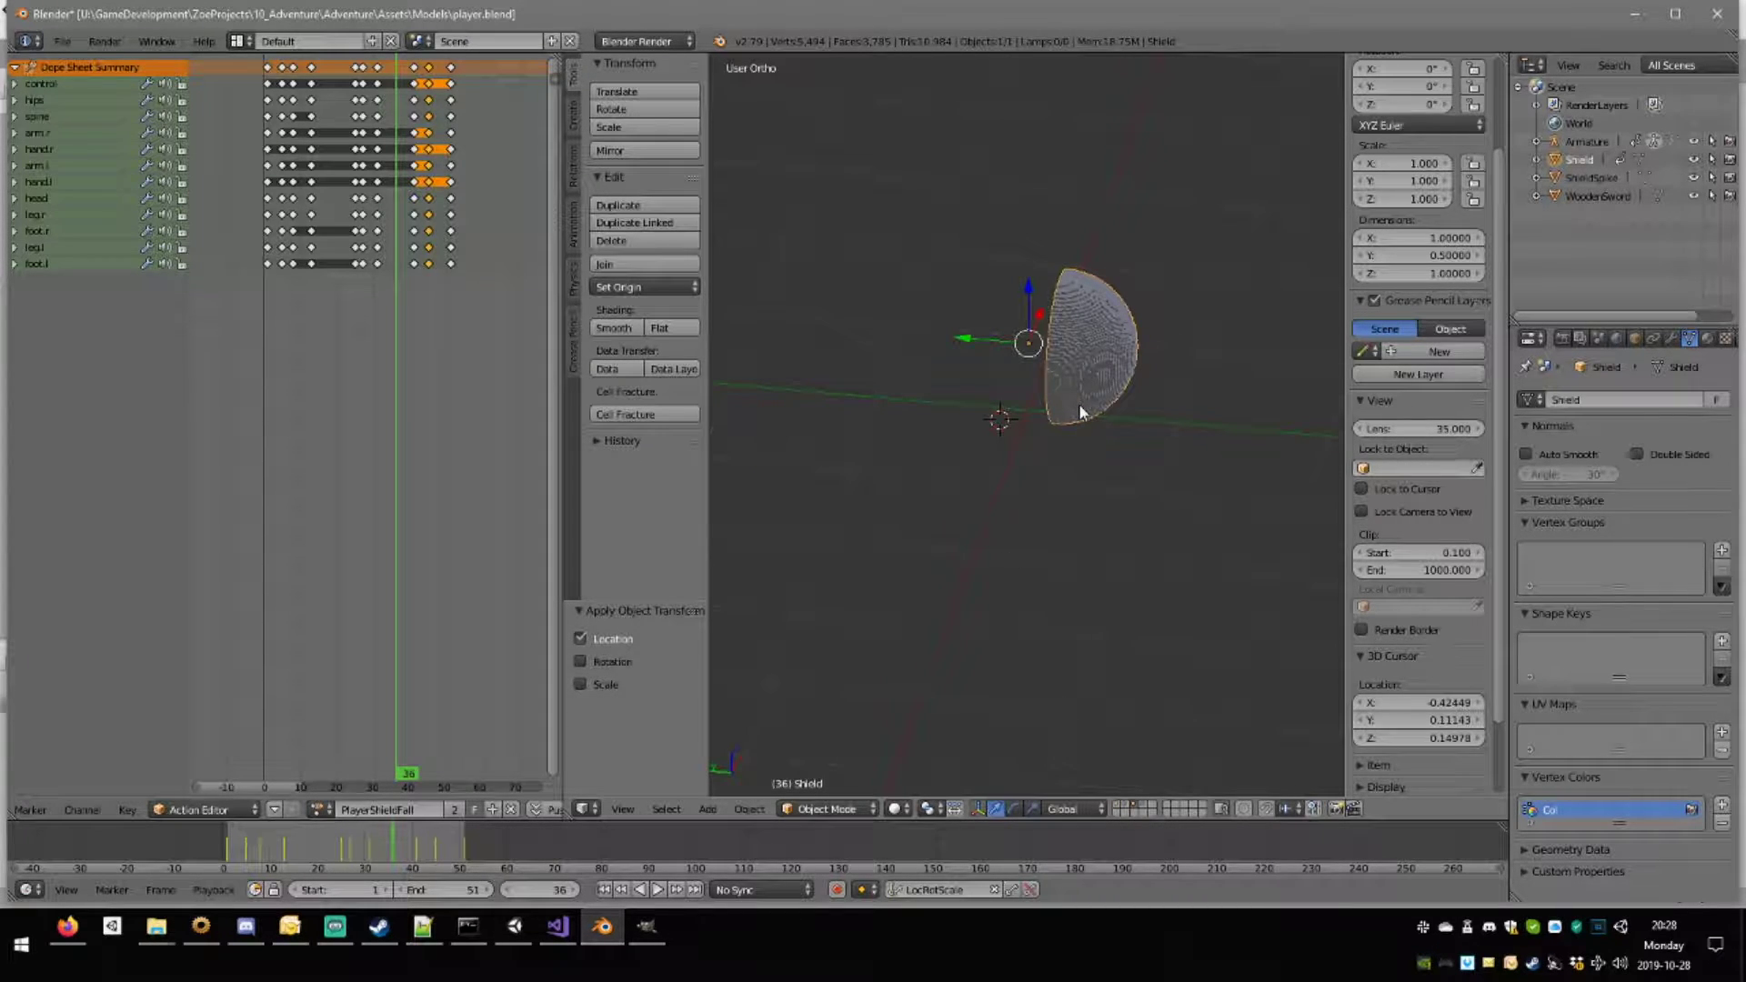
key("m")
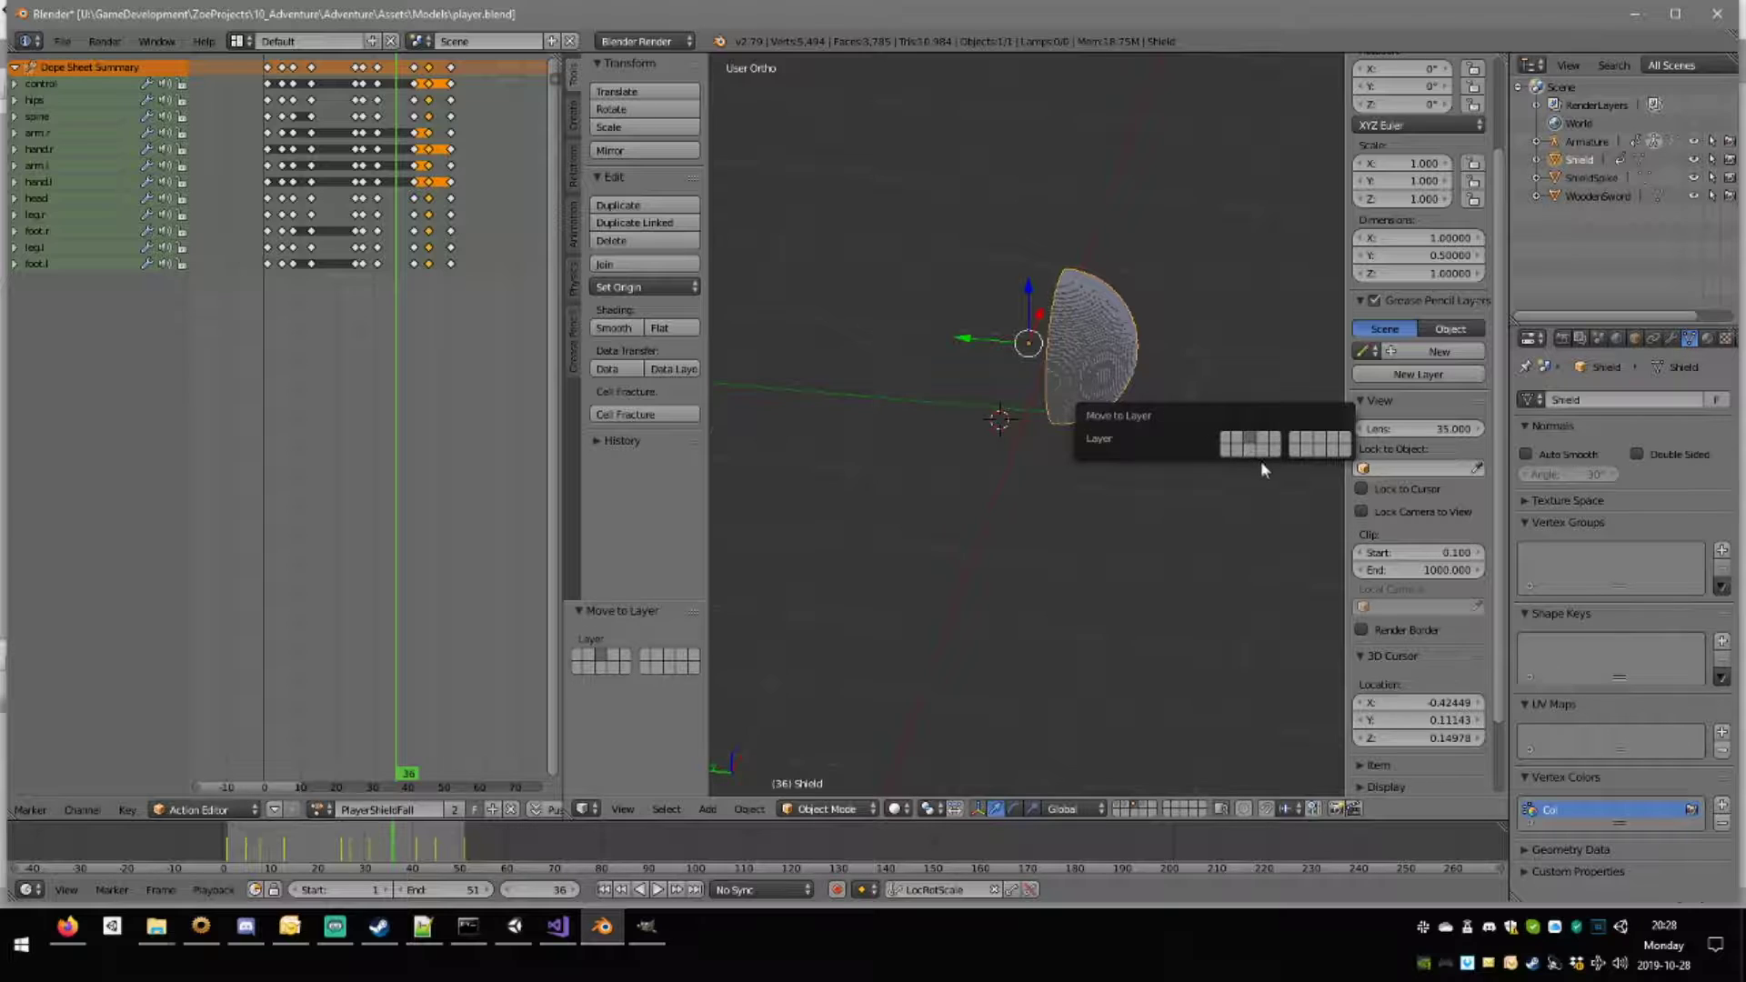
Move the ShieldSpike from the character's layer to the third layer, alongside the Shield.
left_click(1121, 810)
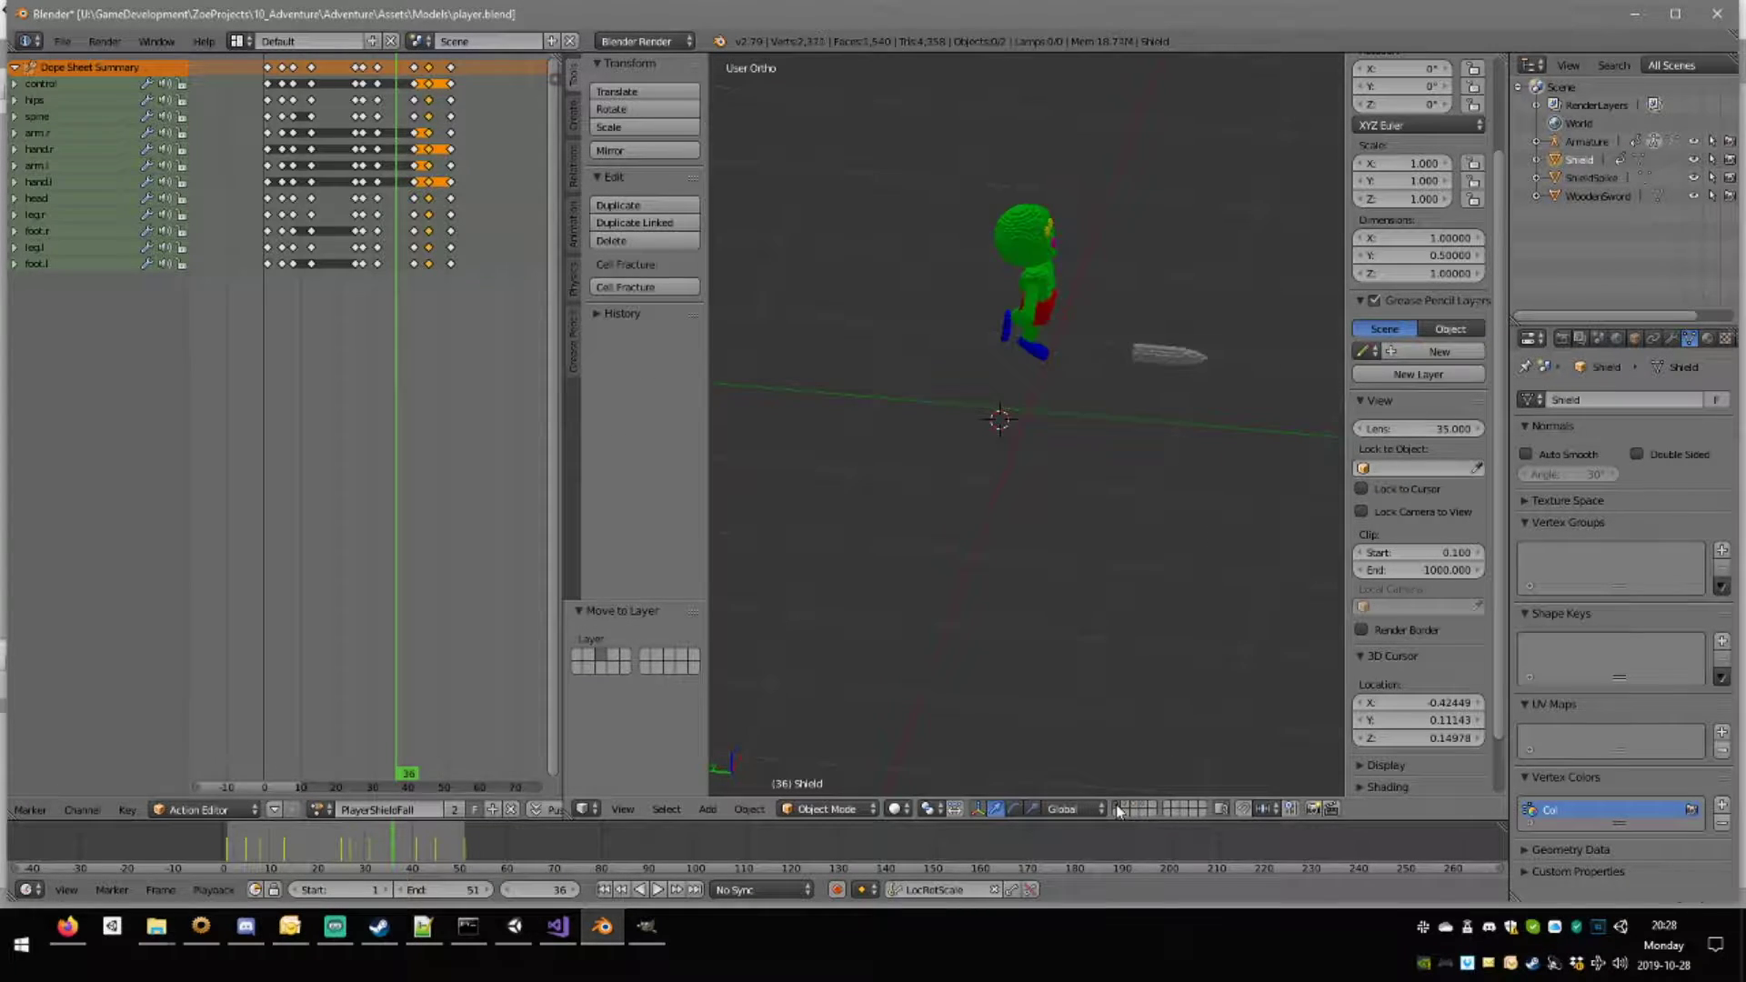
right_click(1174, 375)
key("m")
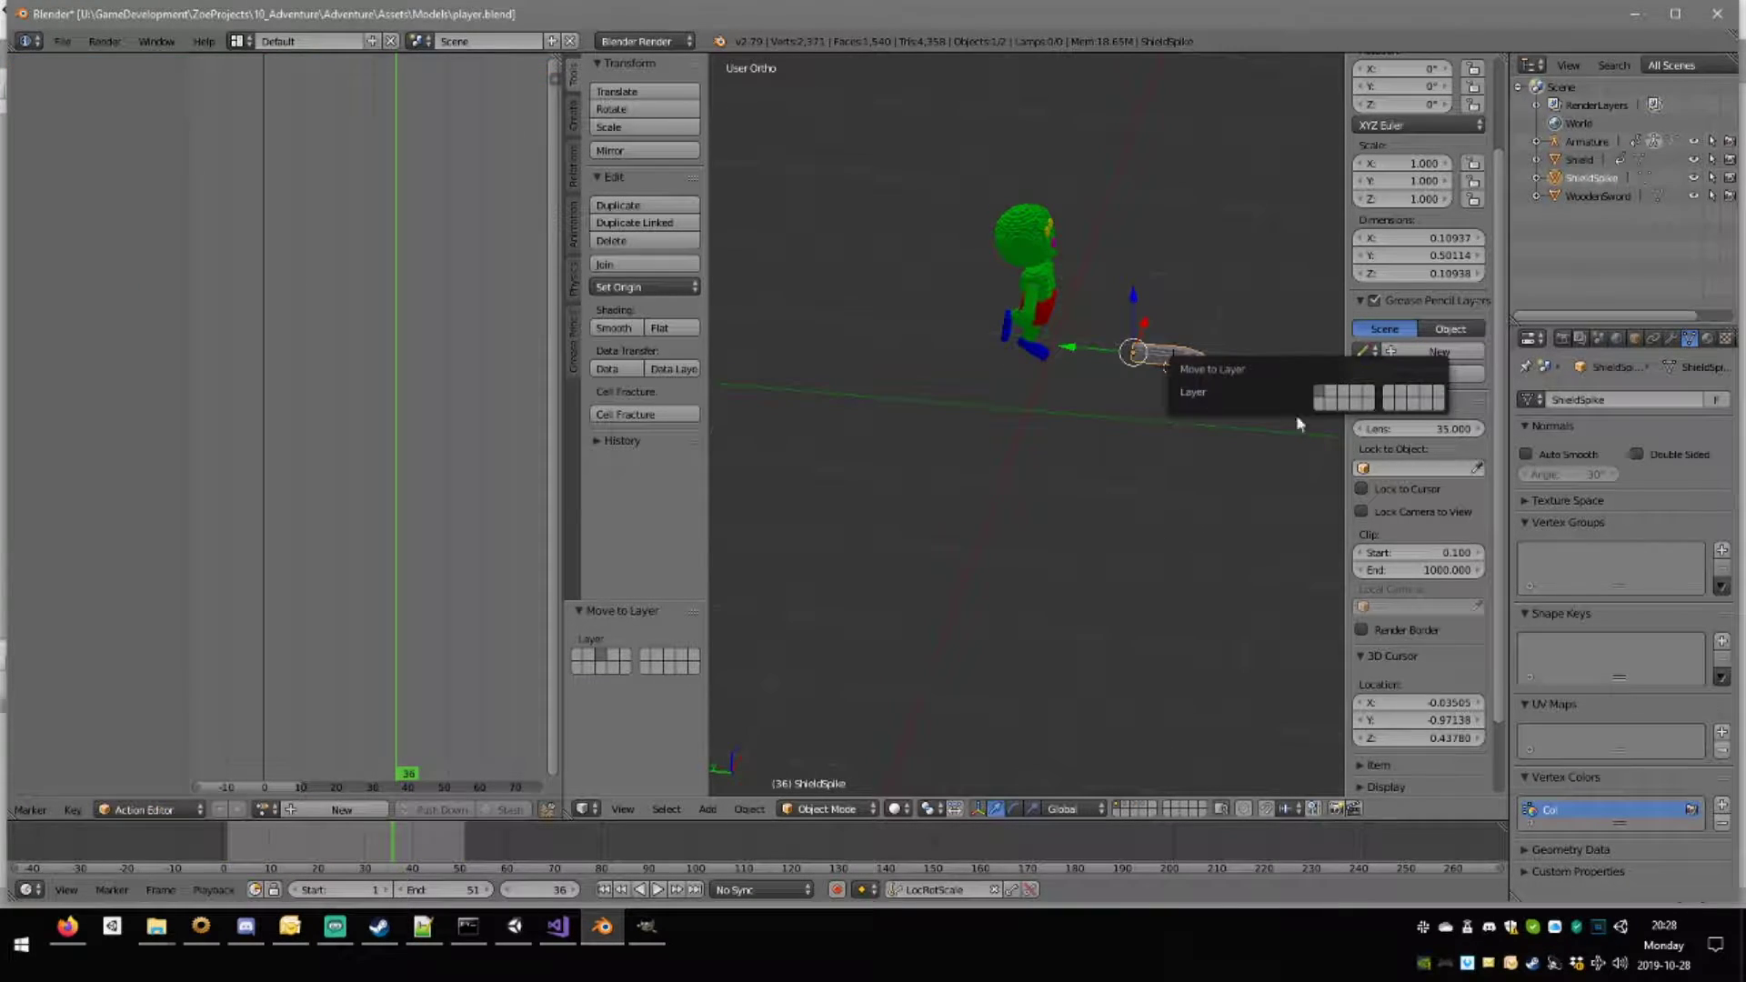
left_click(1336, 393)
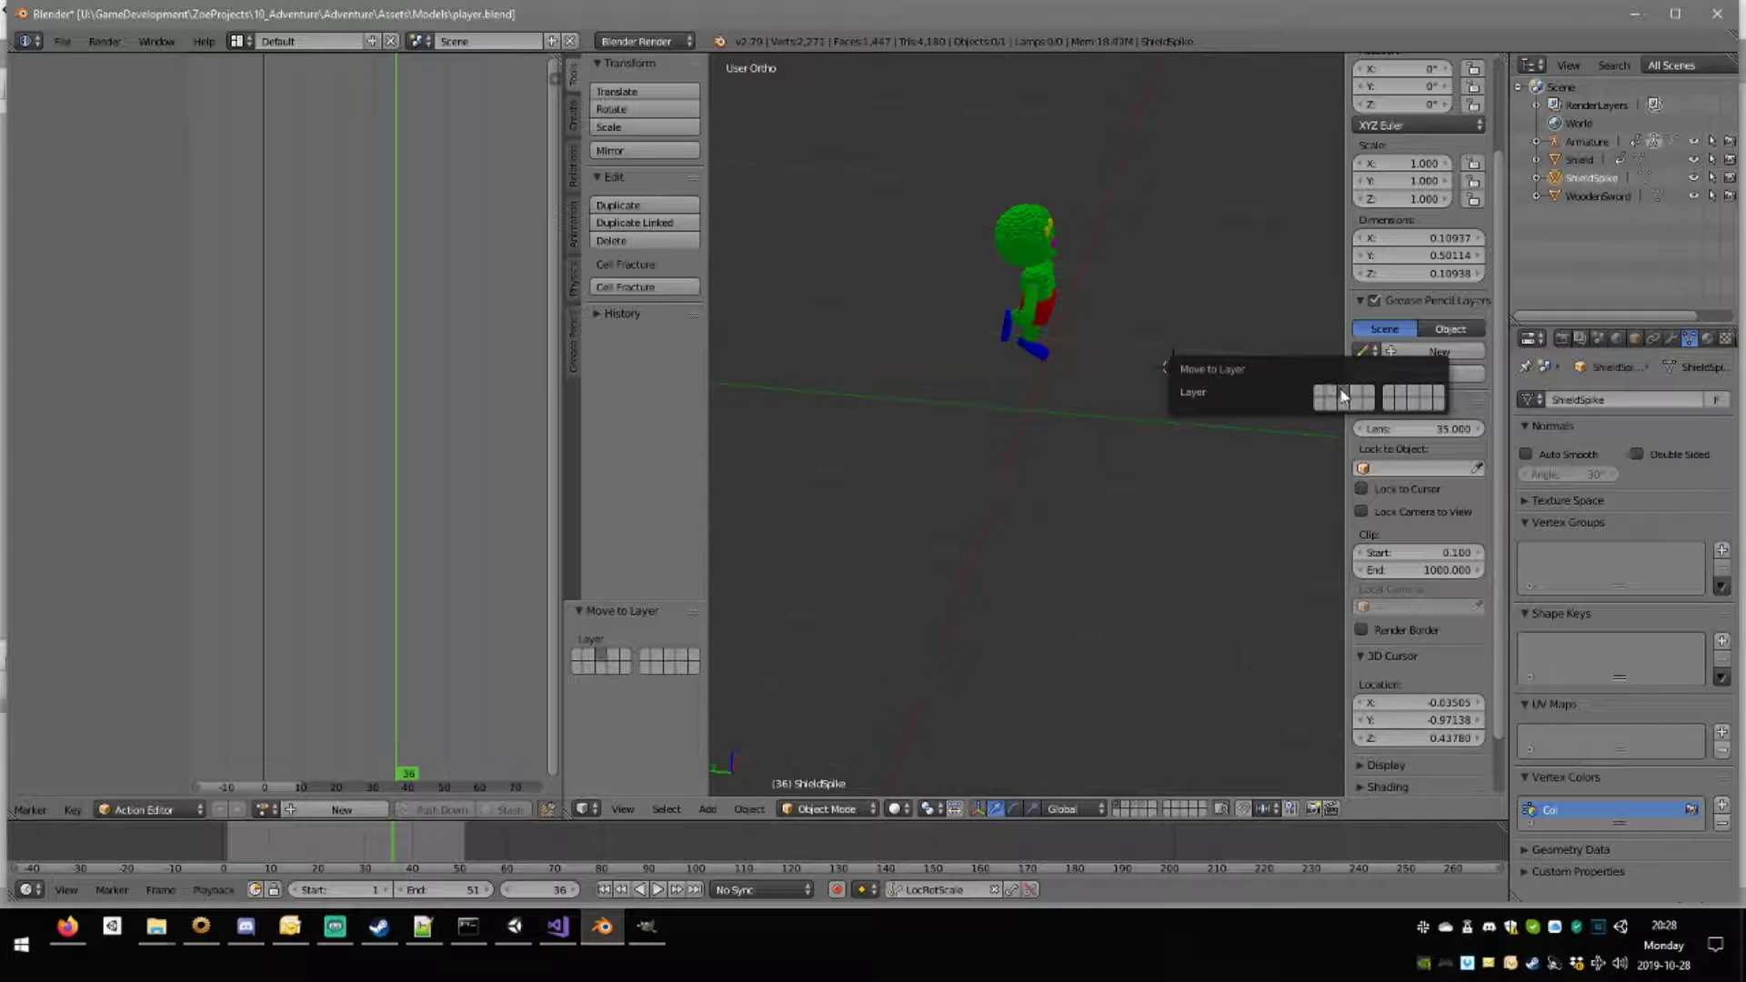
Check the third layer's contents, then show only the first and second layers with the character and its armature.
left_click(1136, 812)
left_click(1115, 814)
left_click(1136, 812)
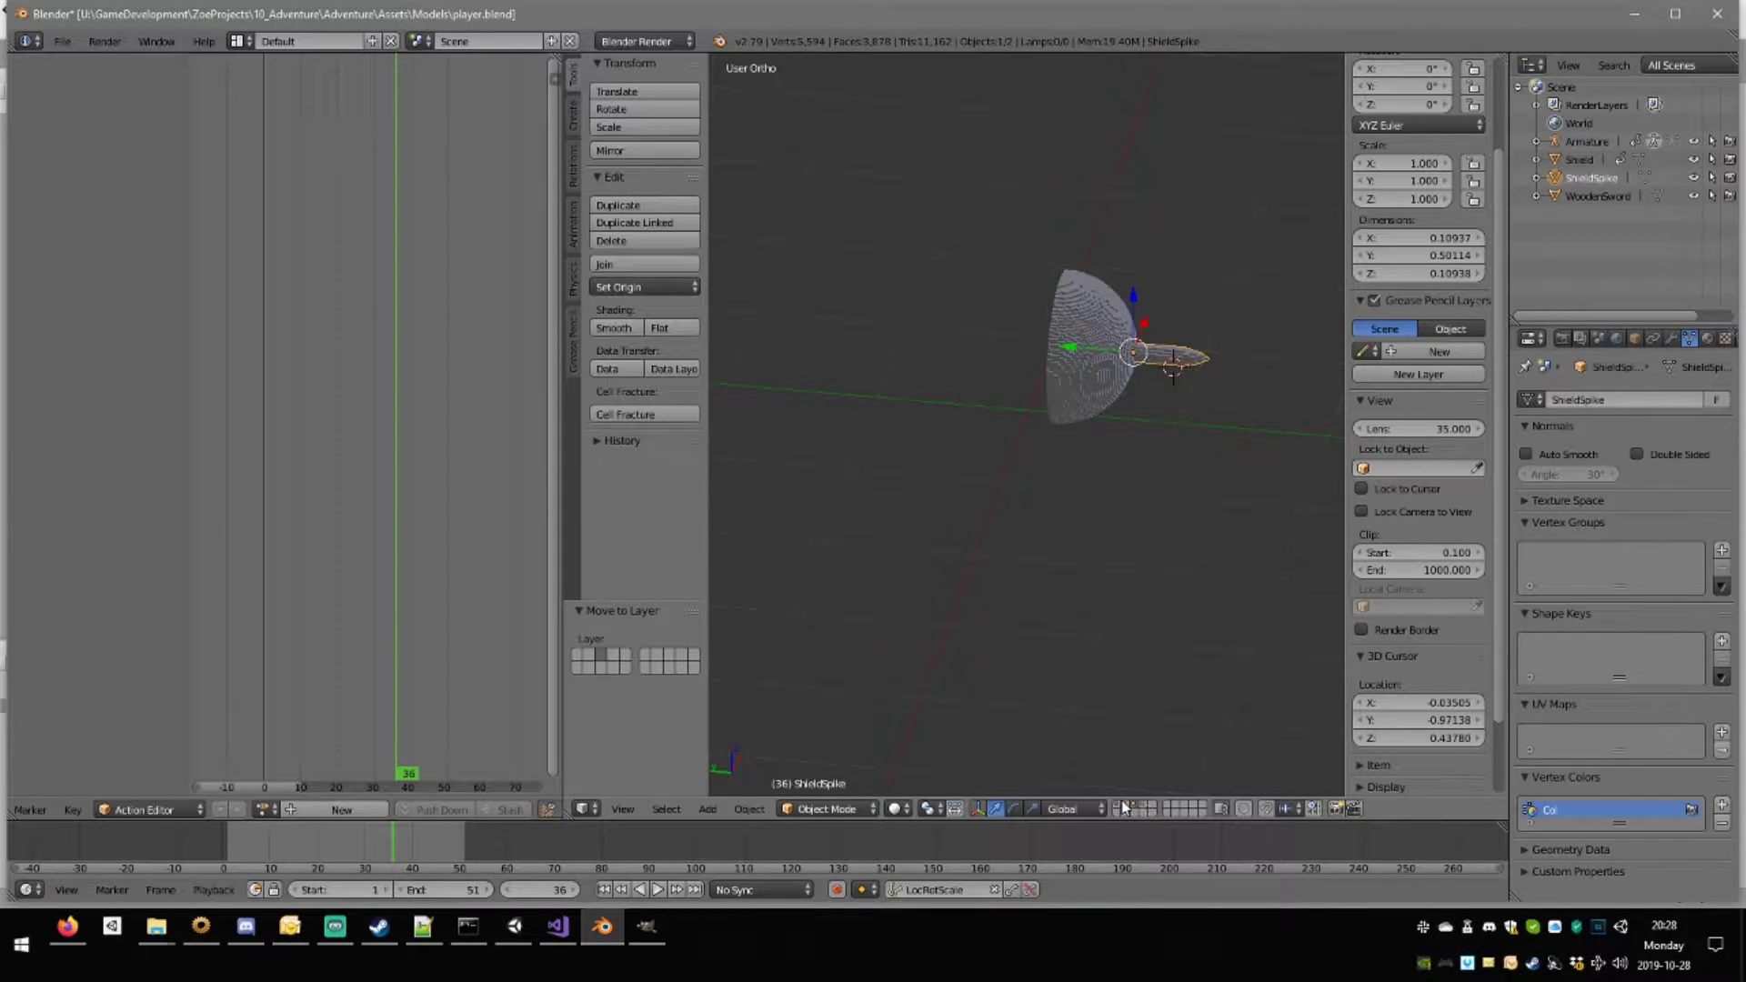
left_click(1129, 808)
left_click(1121, 808, "shift")
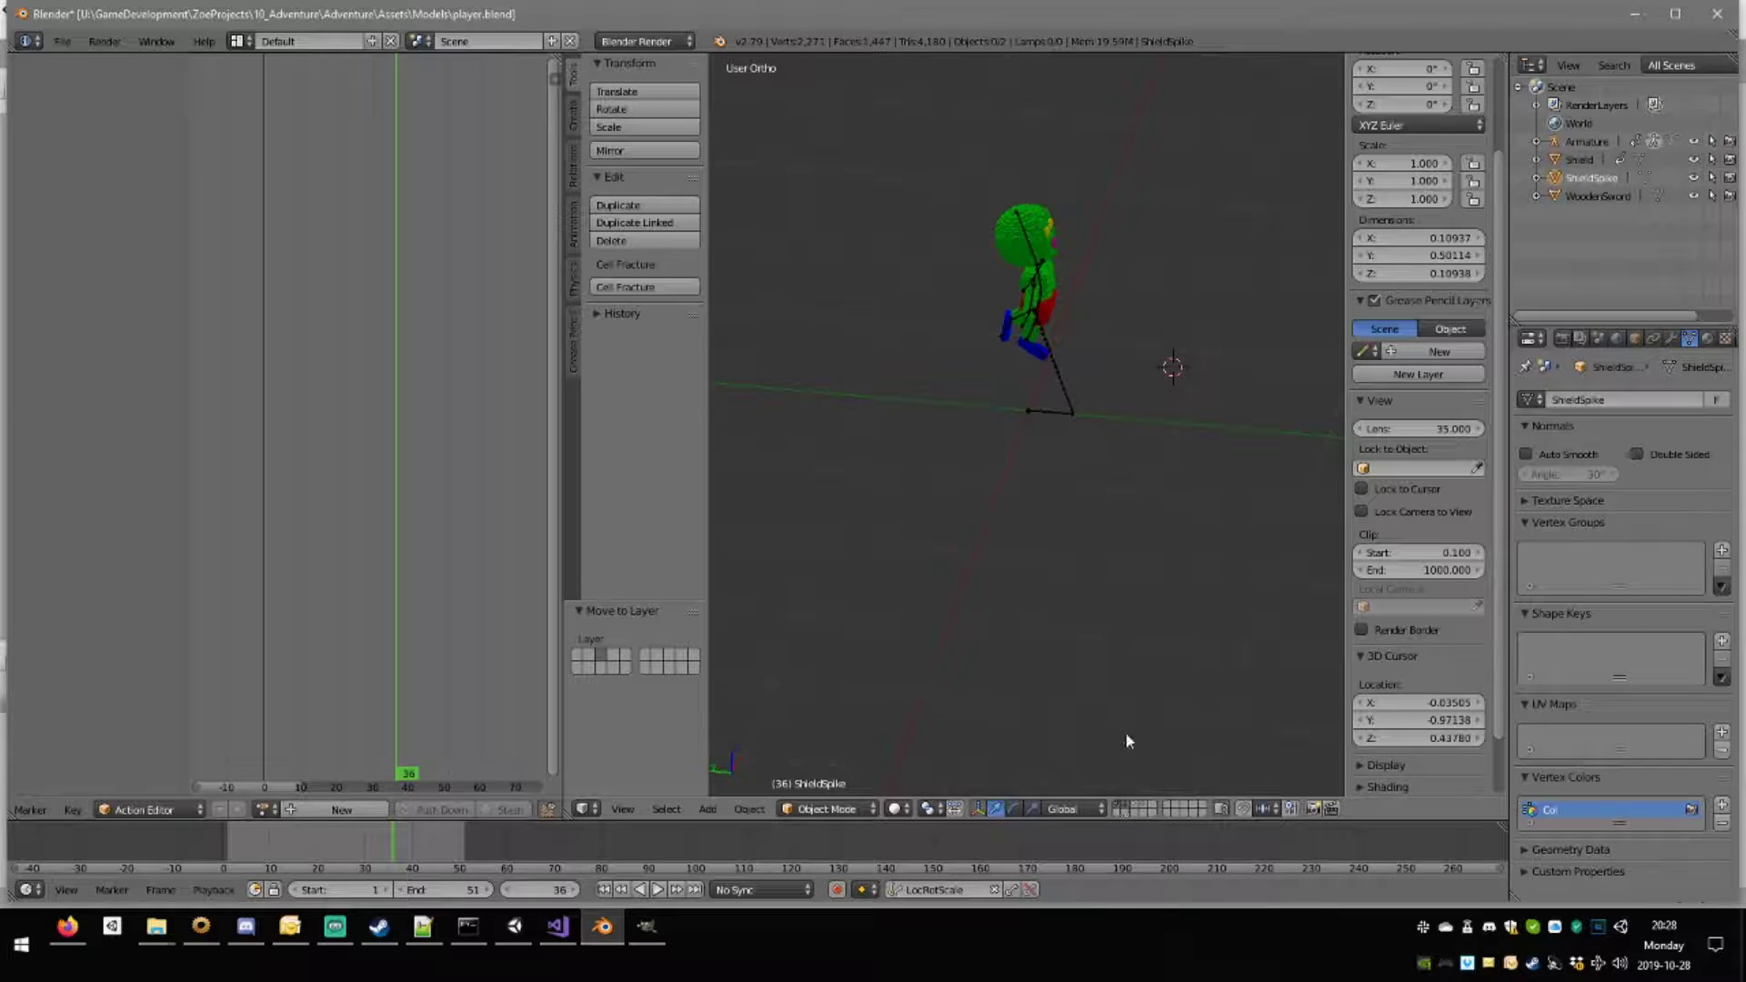
Select the armature's control bone in Pose Mode and load the PlayerIdle action.
middle_click_drag(1129, 742, 1001, 389)
scroll(1001, 391, "up", 3)
scroll(527, 582, "up", 1)
middle_click_drag(838, 568, 935, 605)
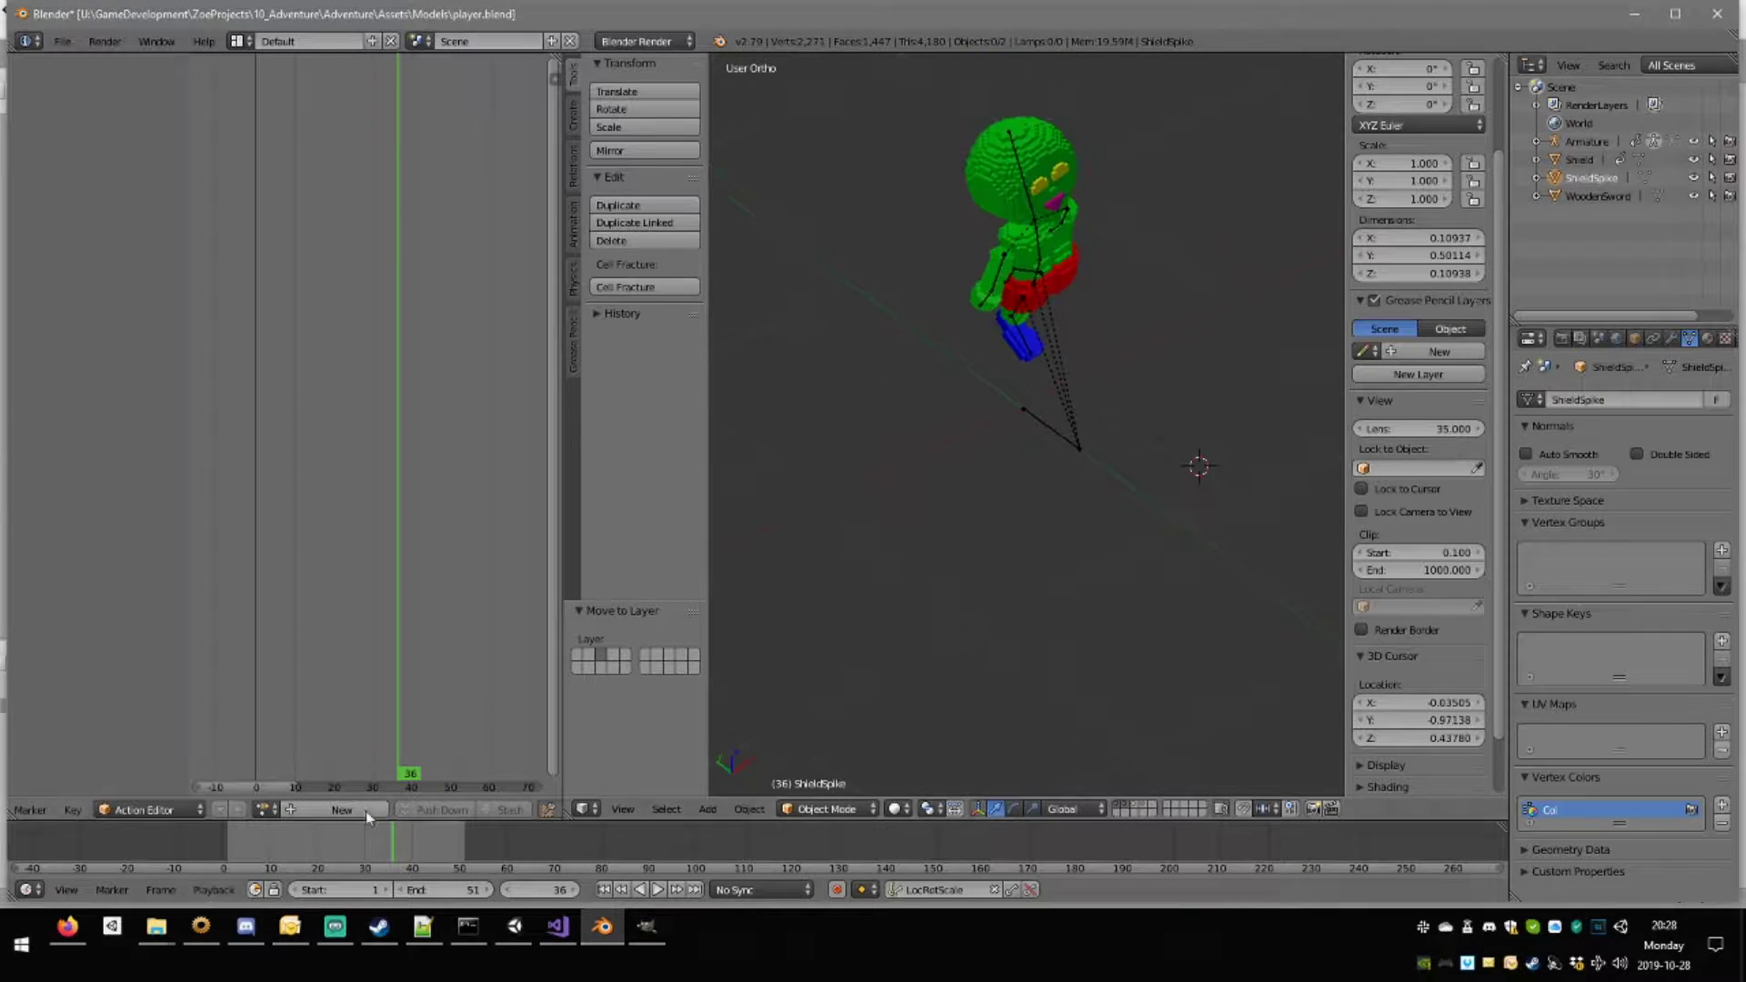
right_click(1061, 437)
key("ctrl+Tab")
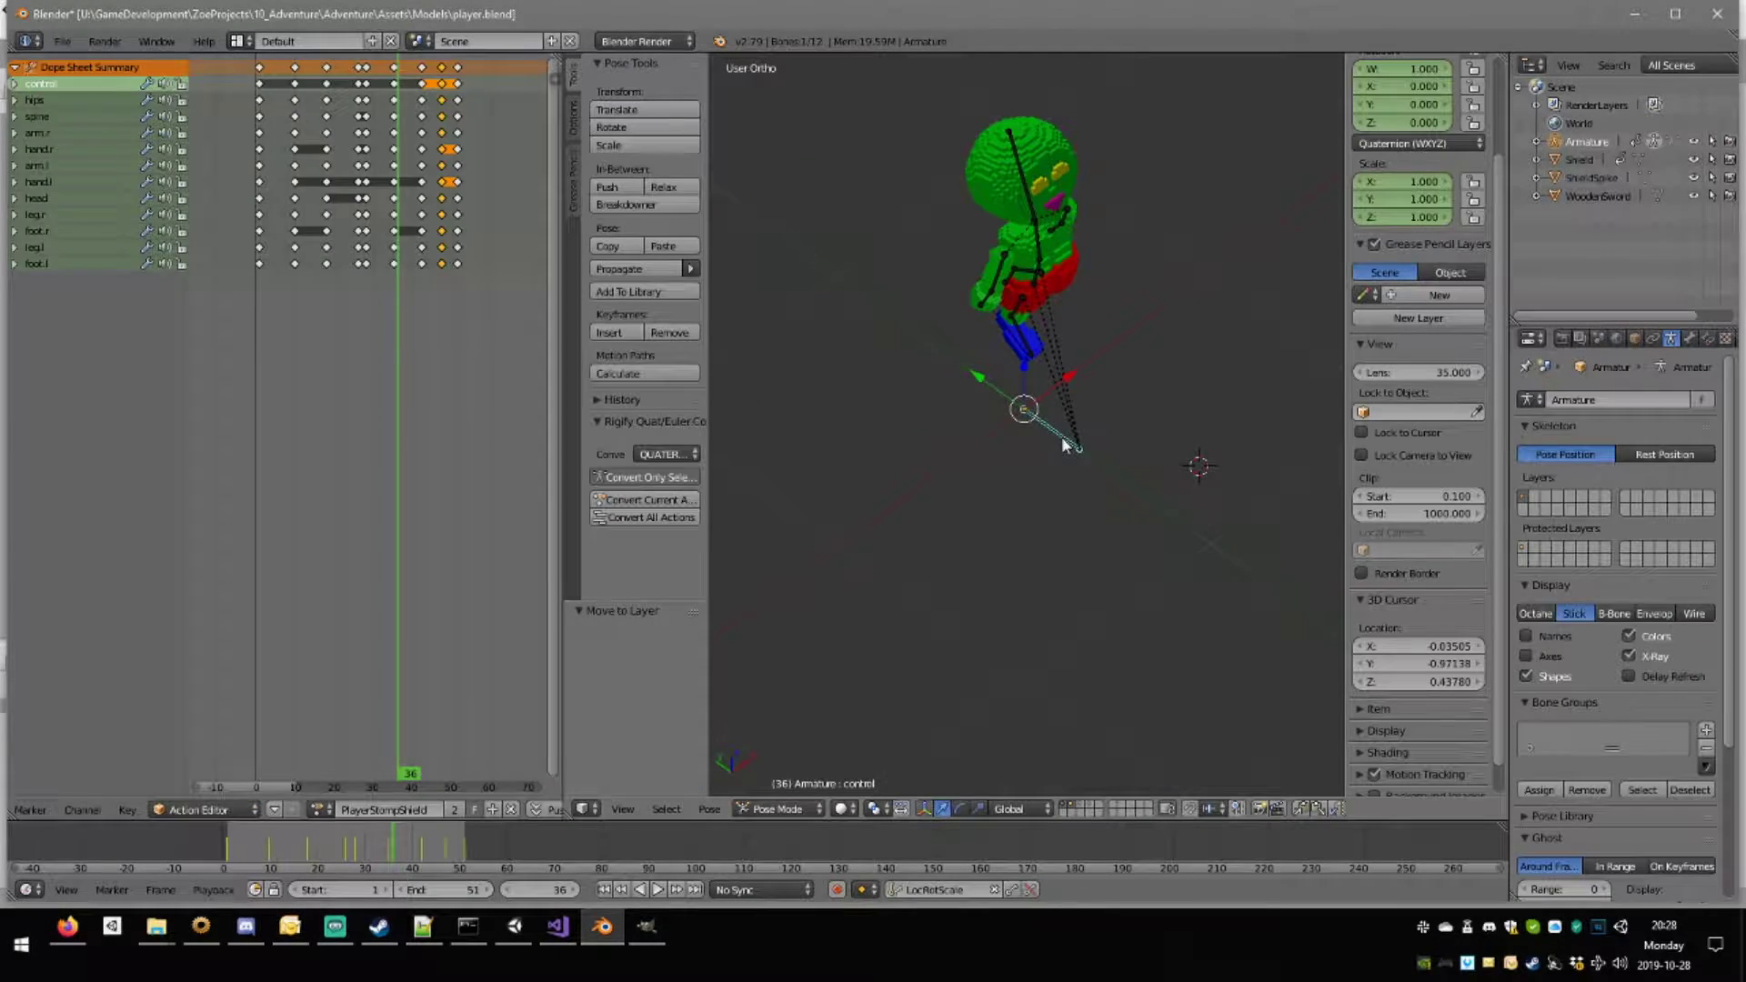
left_click(316, 812)
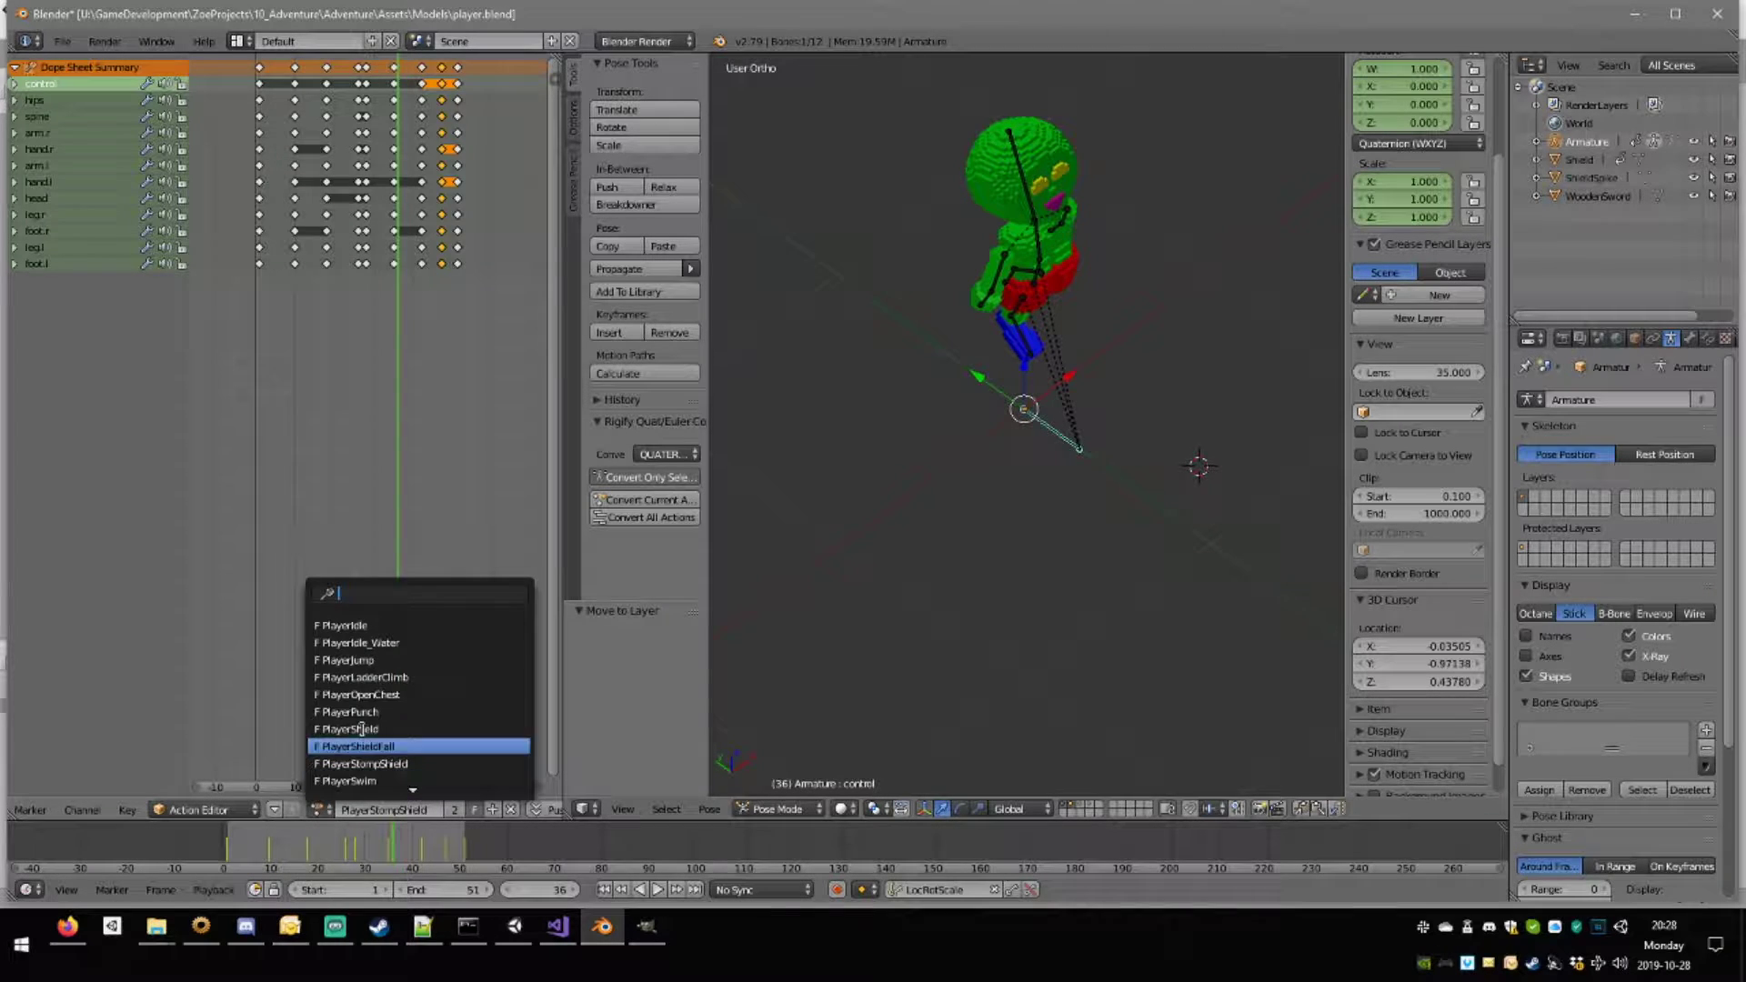
left_click(405, 621)
middle_click_drag(865, 590, 1099, 459)
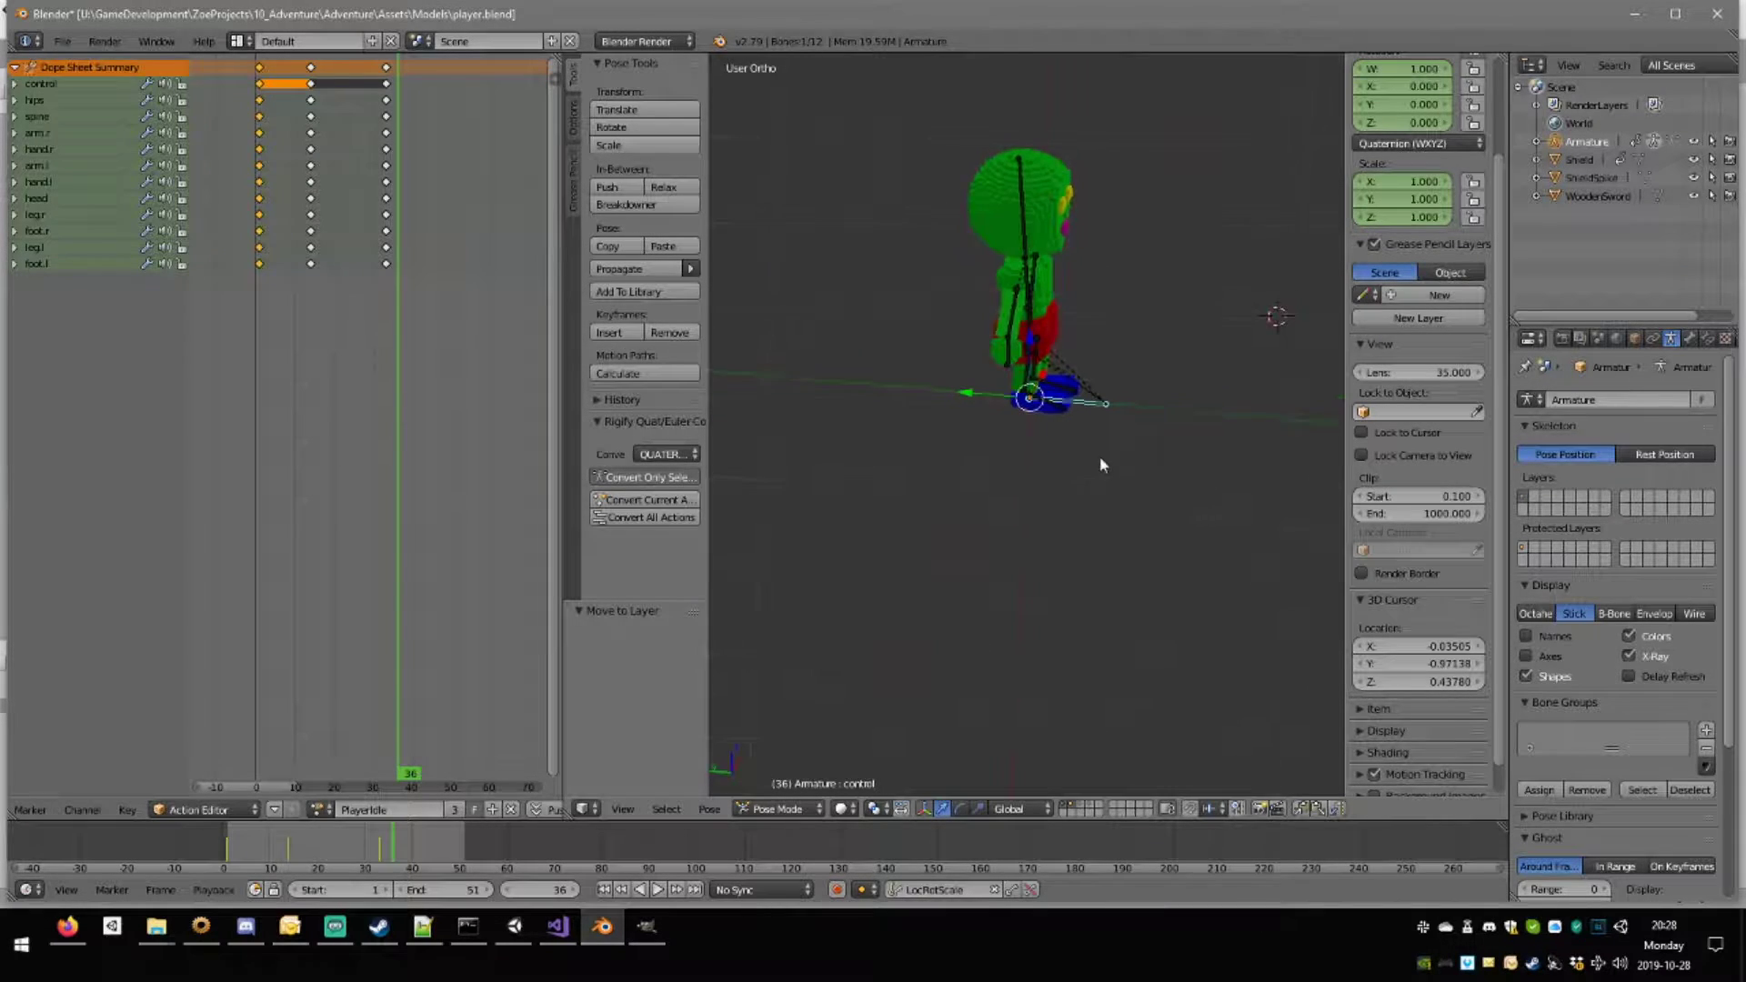
At frame 1, rotate the spine bone about 12 degrees forward in the right side view and insert a LocRotScale keyframe.
left_click(261, 200)
scroll(352, 286, "down", 6)
scroll(352, 286, "up", 7)
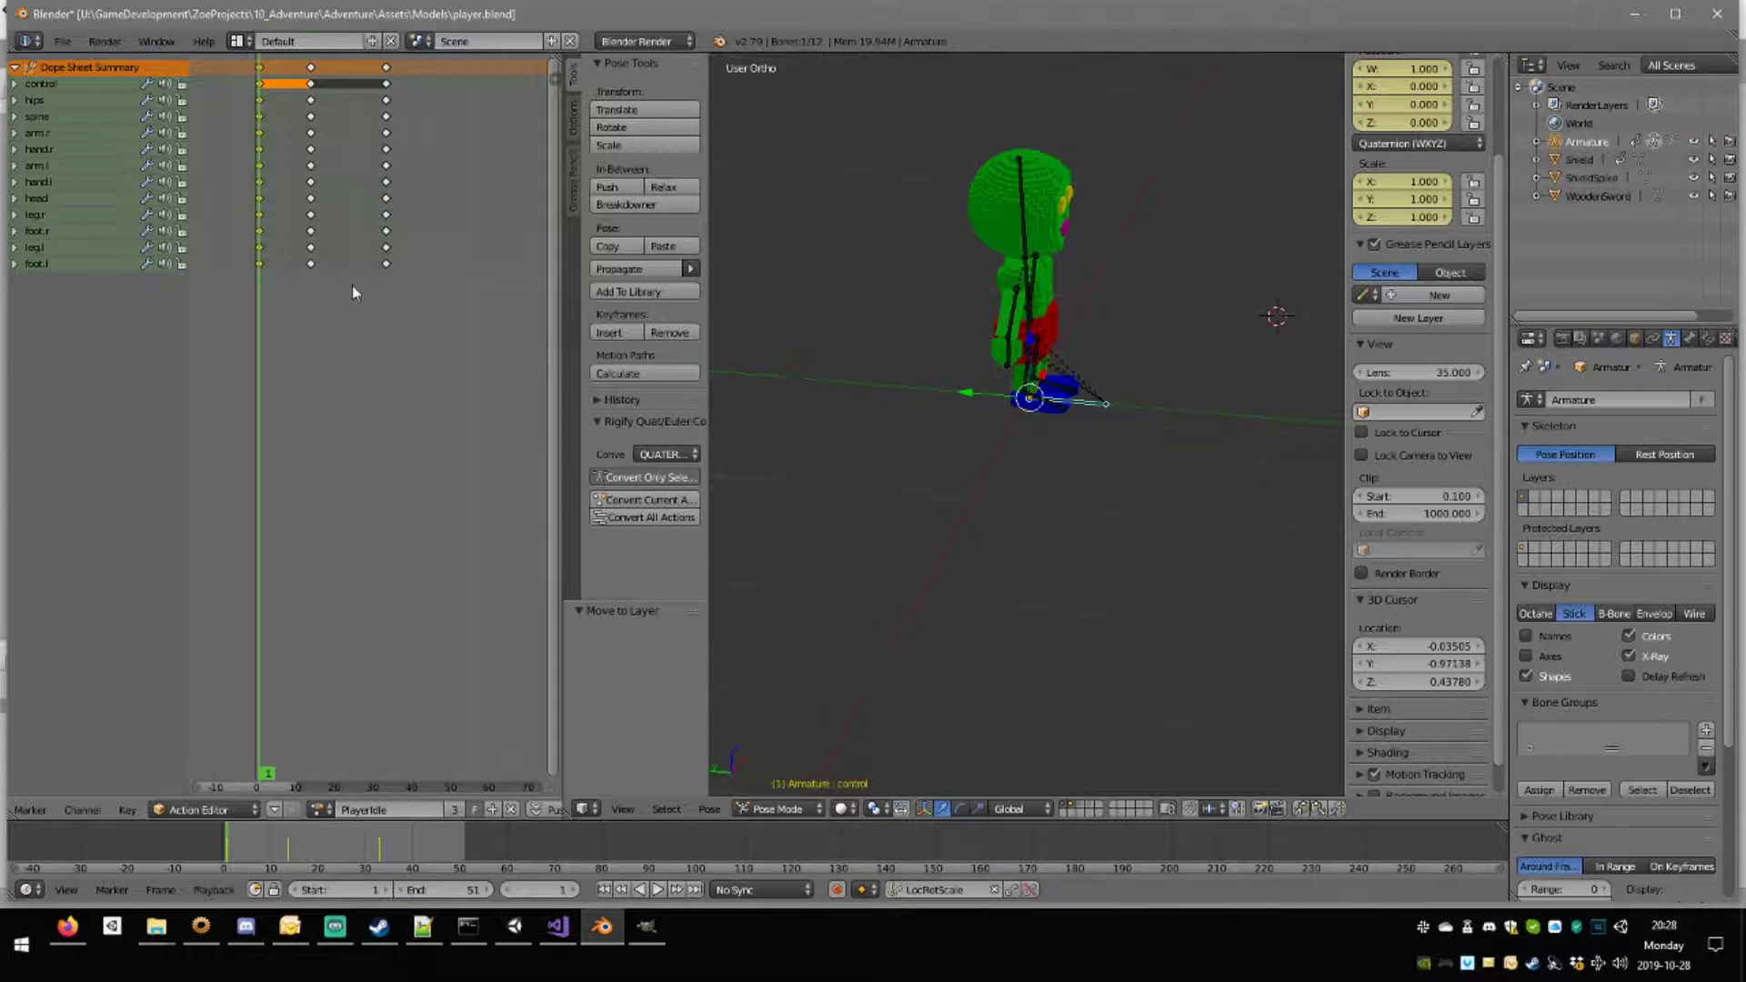
middle_click_drag(1034, 443, 1285, 308)
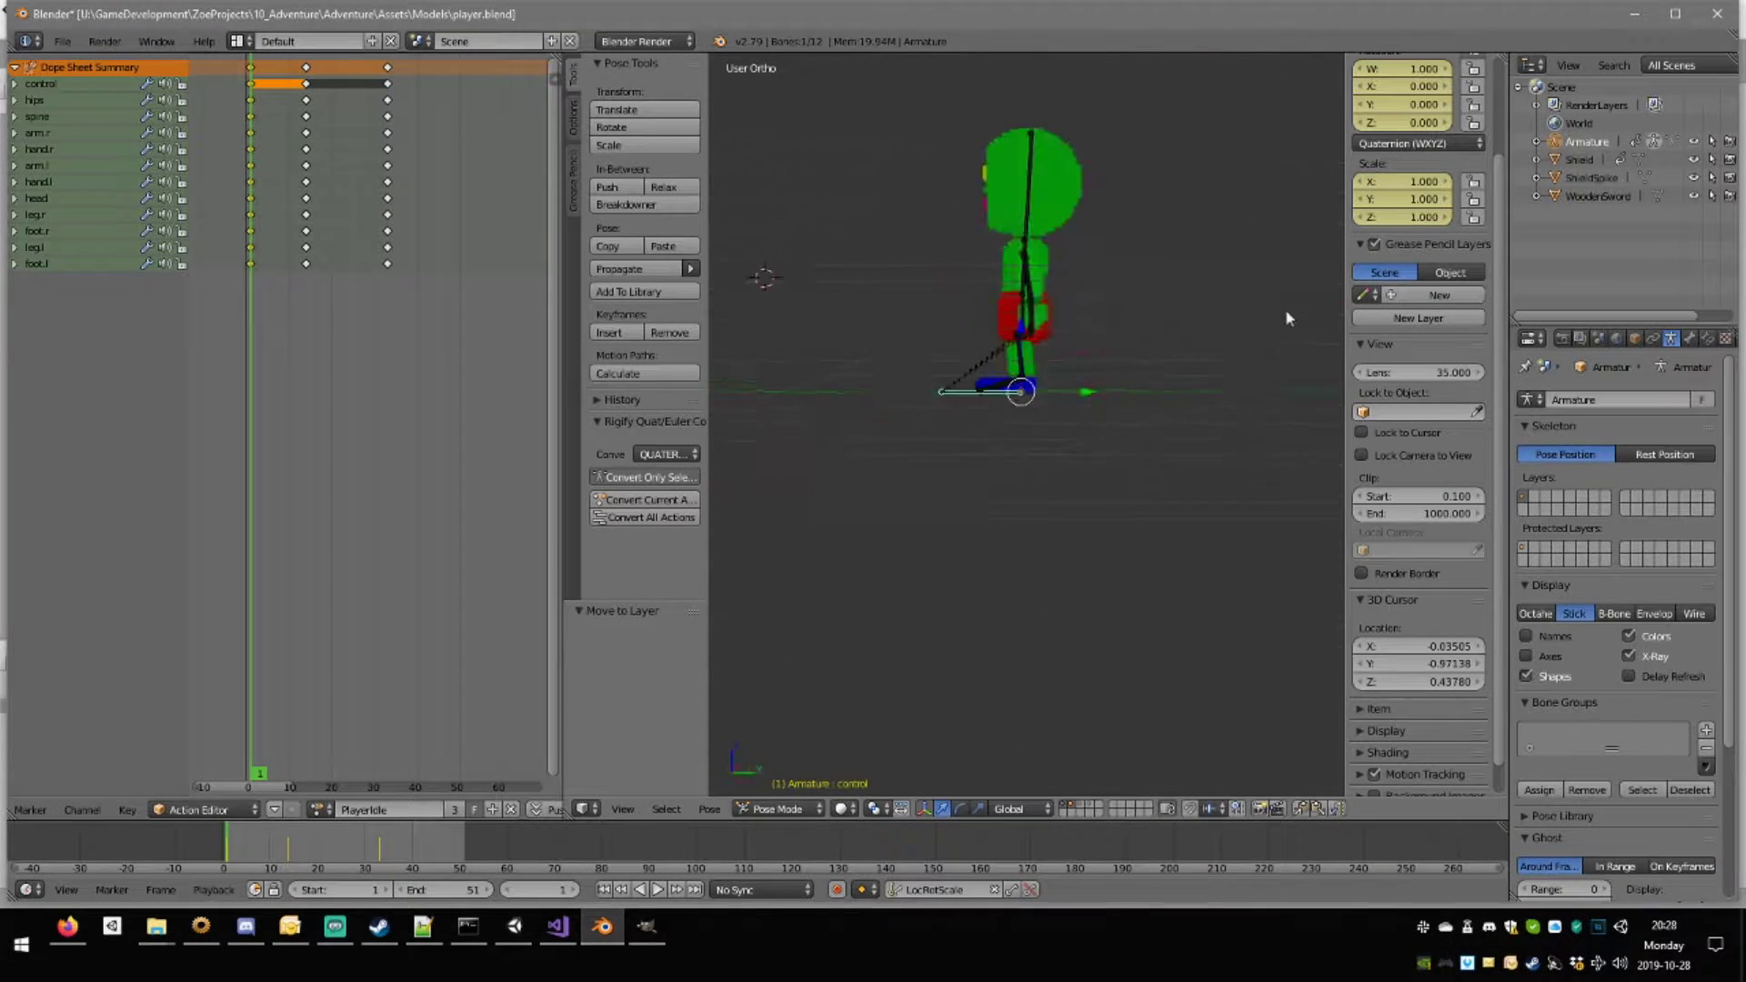
middle_click_drag(1027, 256, 1032, 278)
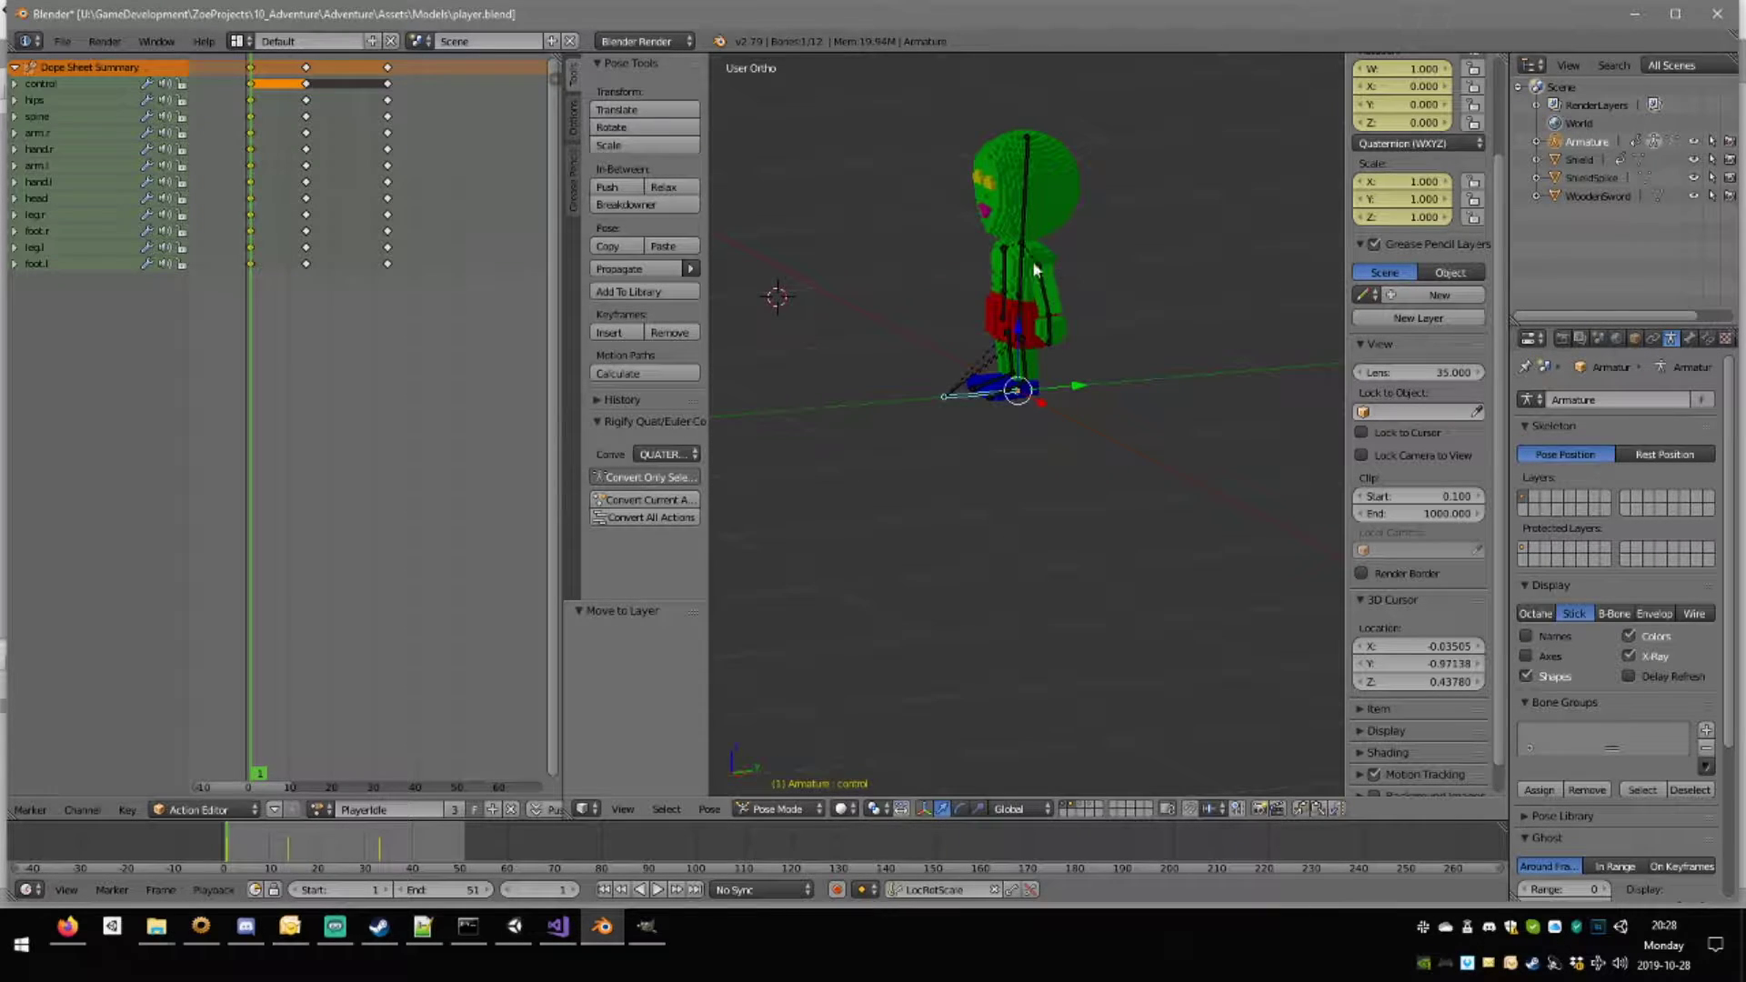
right_click(1034, 282)
key("KP_3")
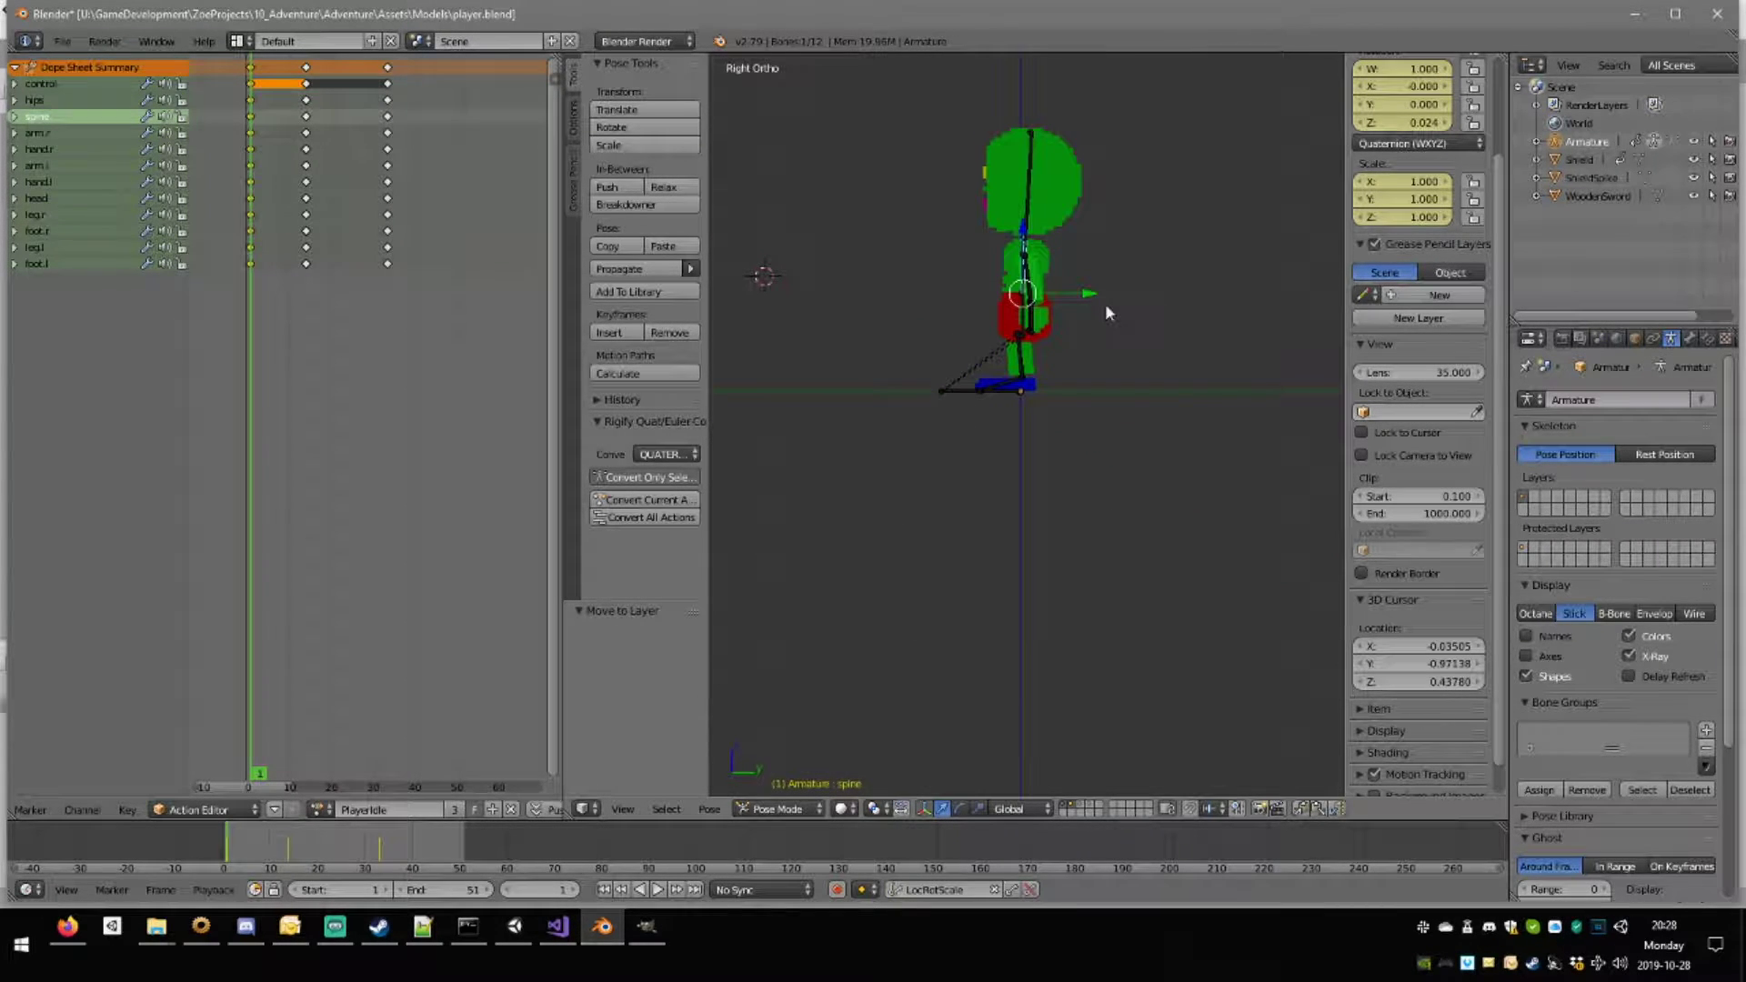
scroll(1107, 306, "up", 4)
scroll(1162, 333, "down", 4)
key("r")
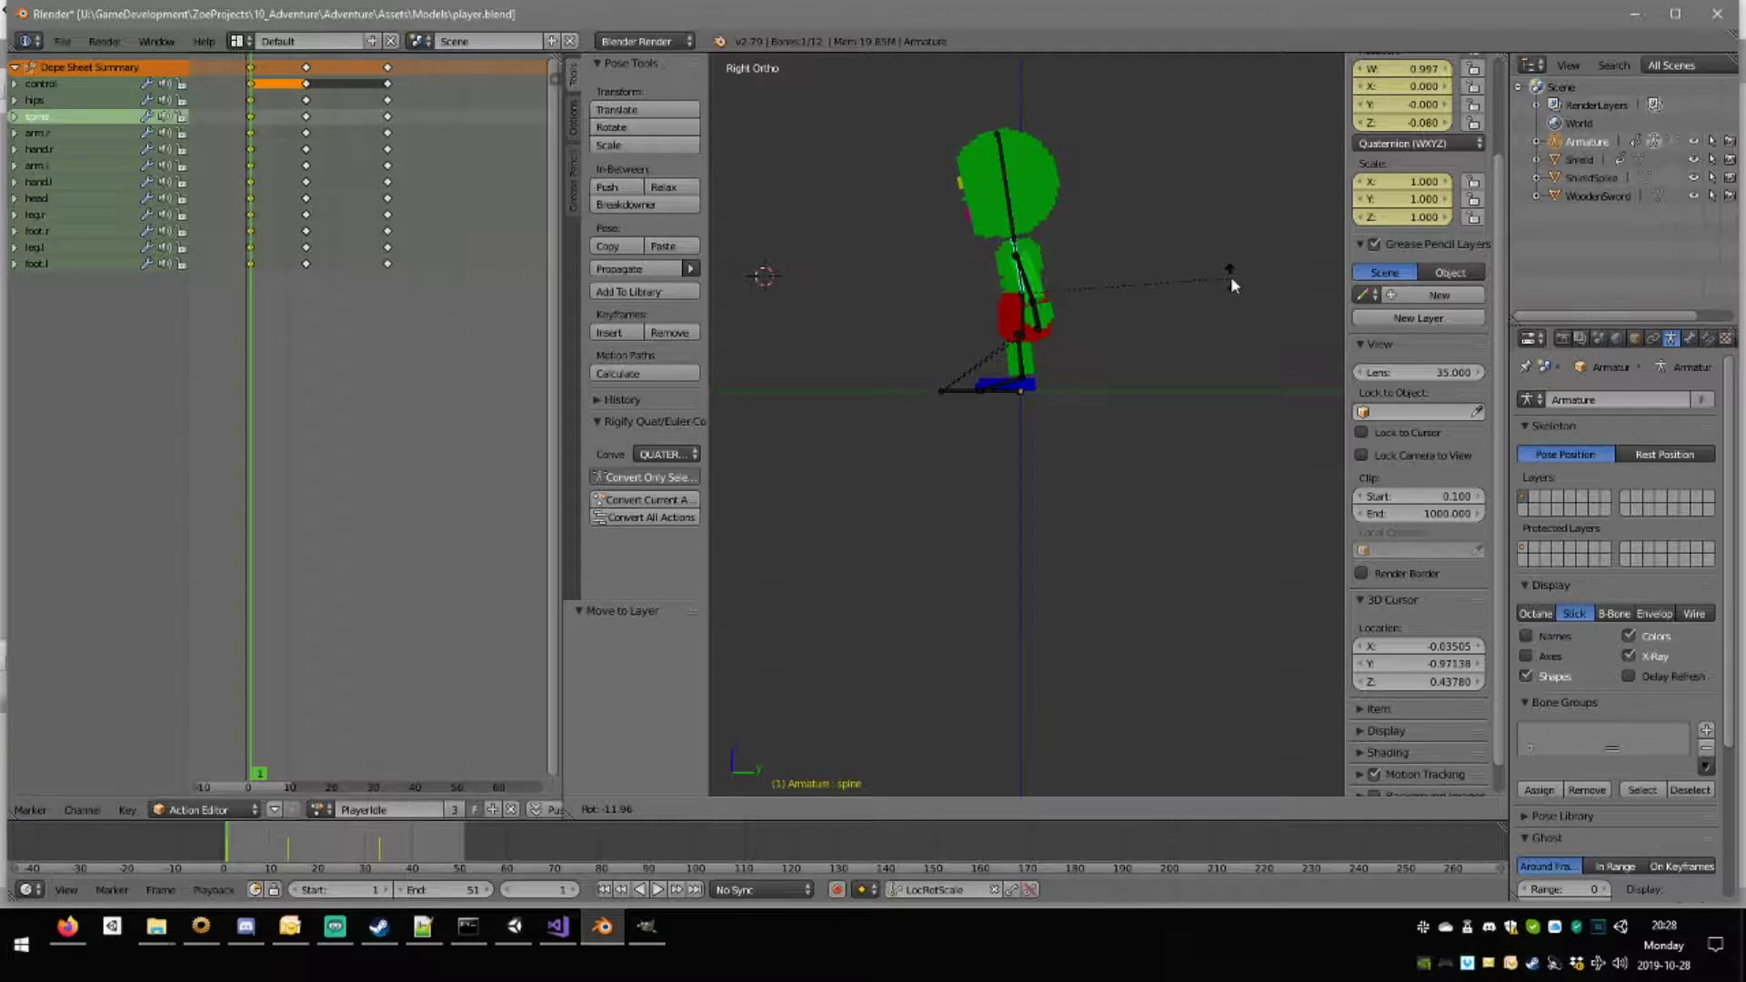
left_click(1230, 275)
key("i")
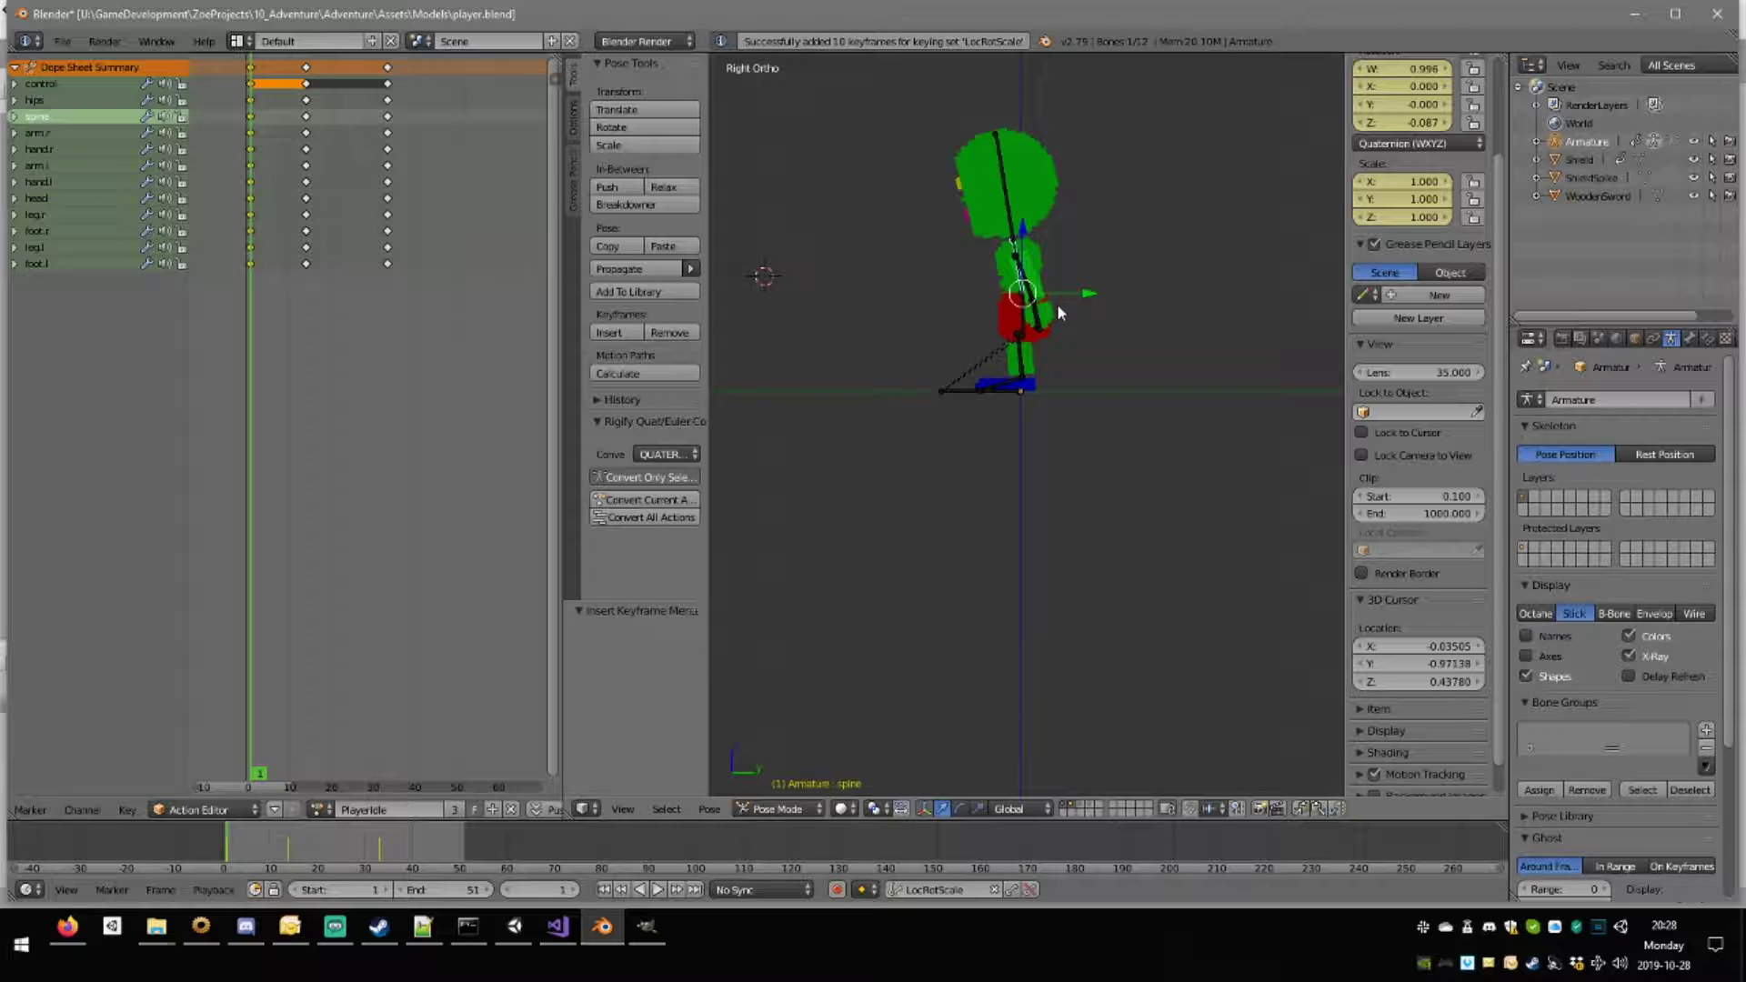
Copy the spine bone's frame 1 pose to frame 33 and keyframe it there.
key("ctrl+c")
left_click(388, 163)
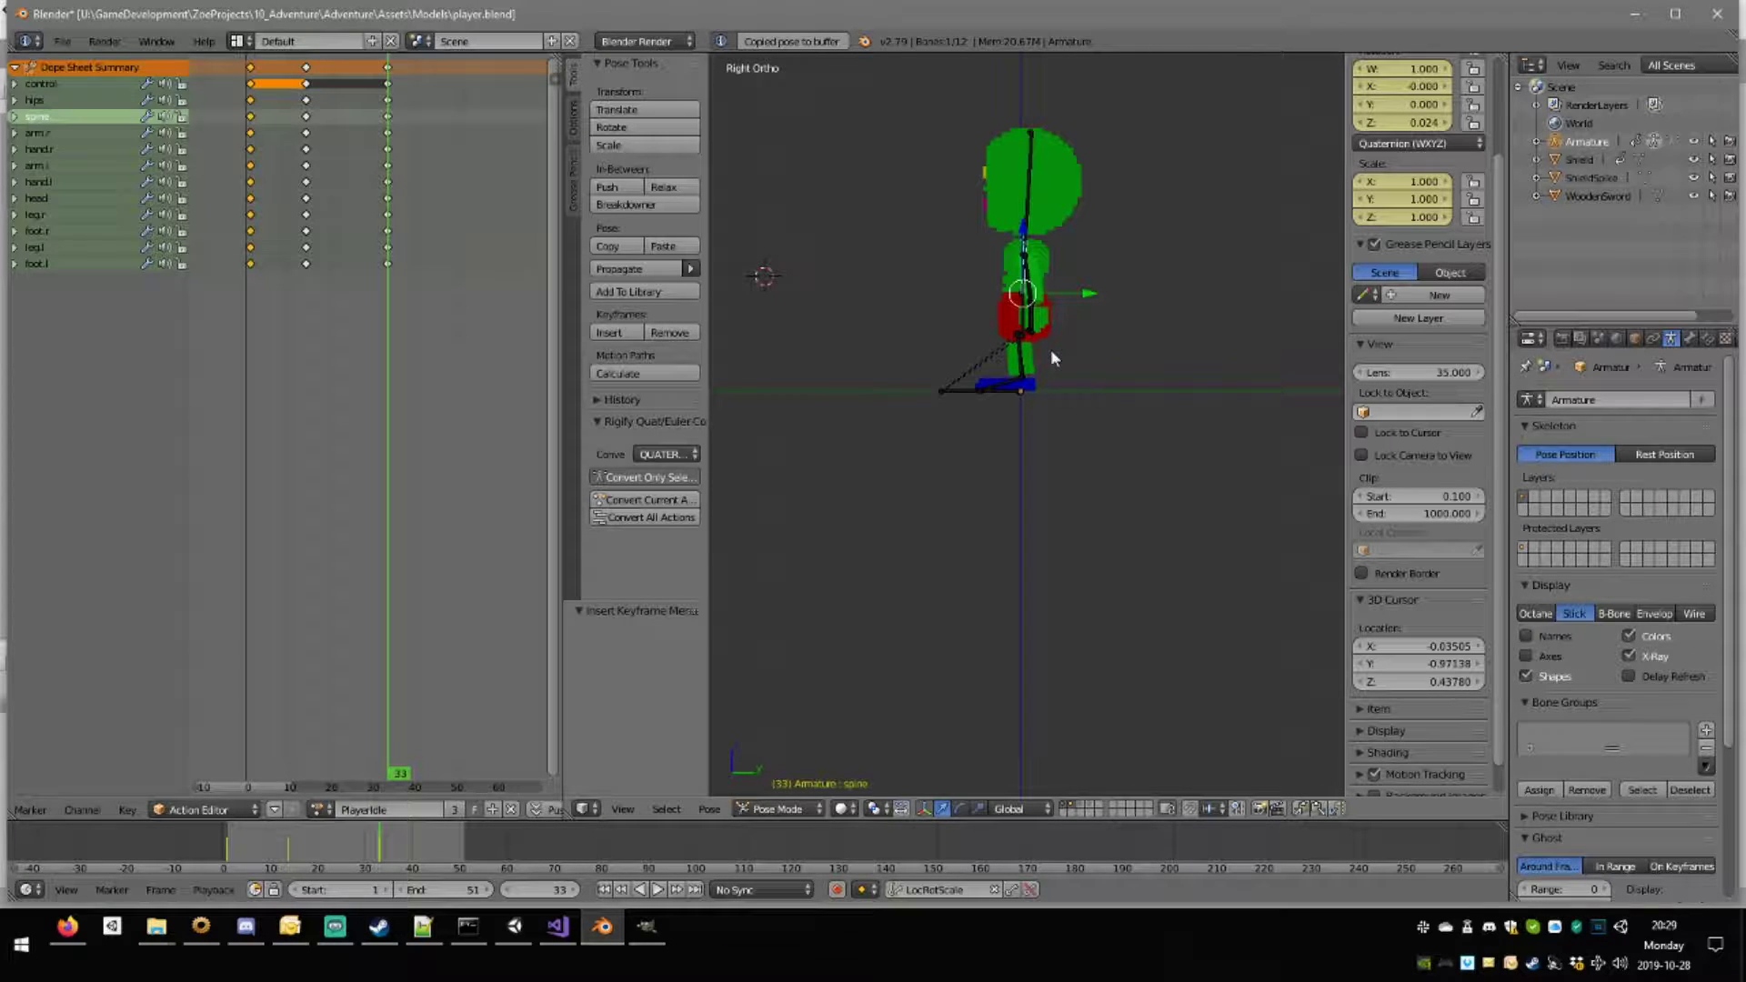
key("ctrl+v")
key("i")
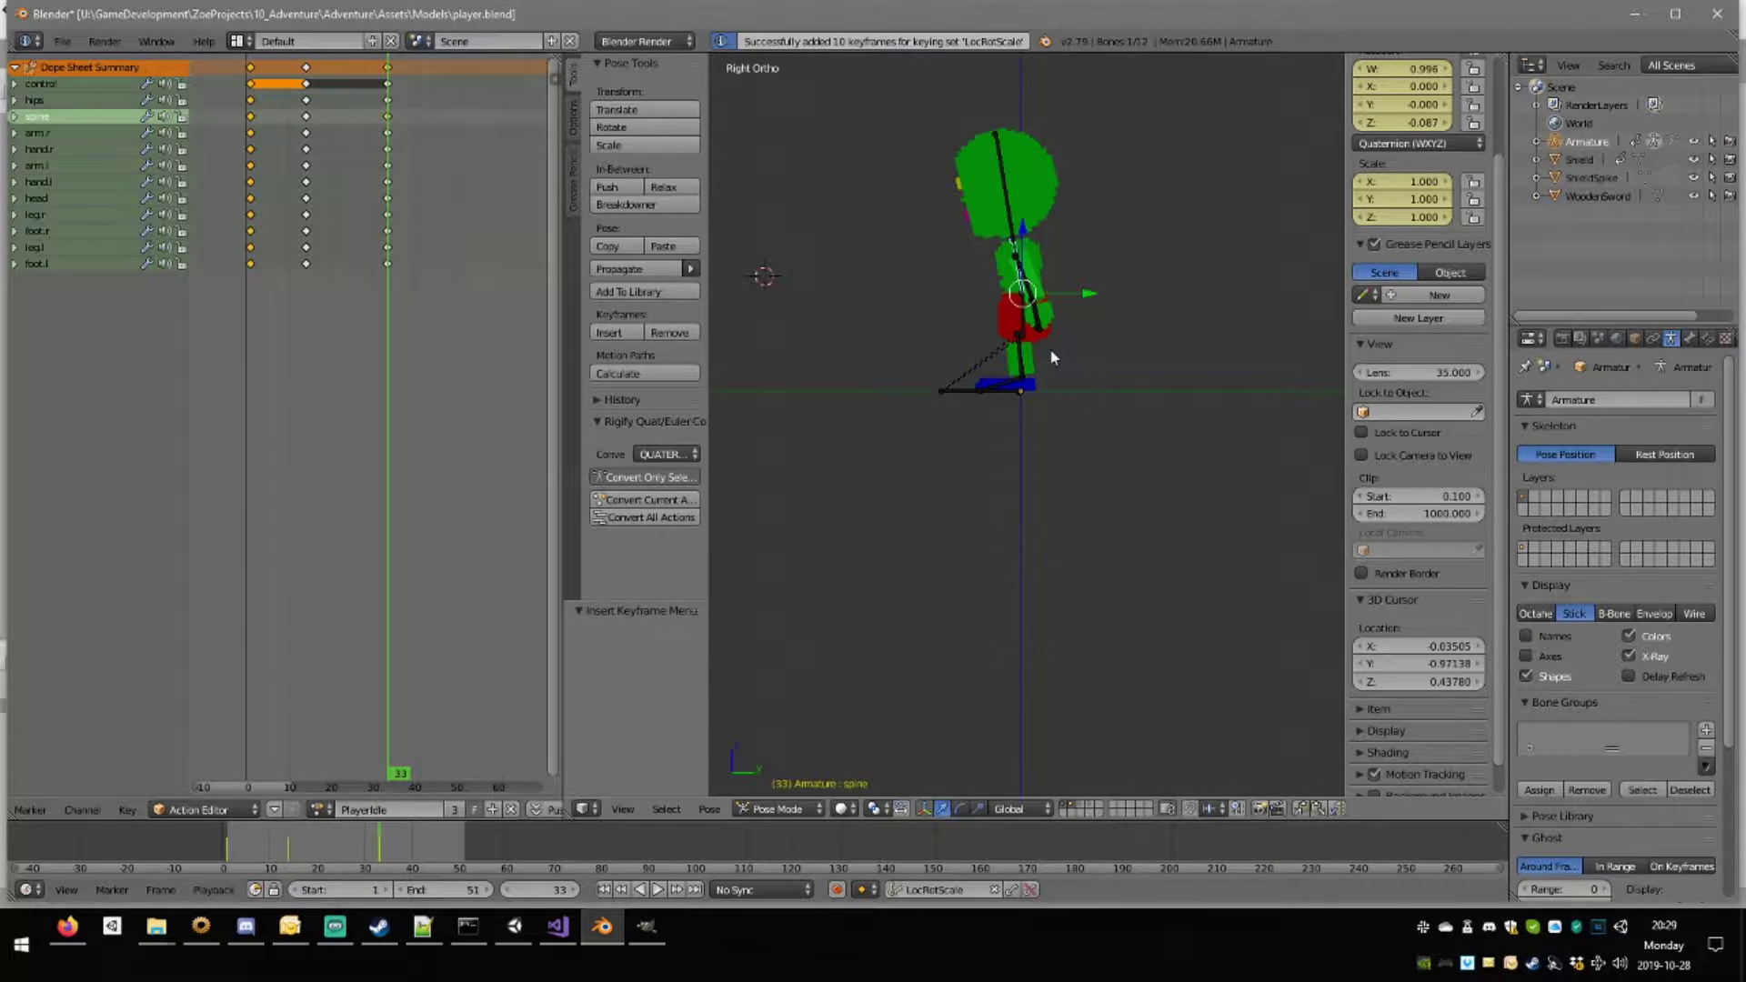
At frame 14, rotate the spine bone about 9 degrees forward, keyframe it, and play the PlayerIdle animation.
left_click(307, 198)
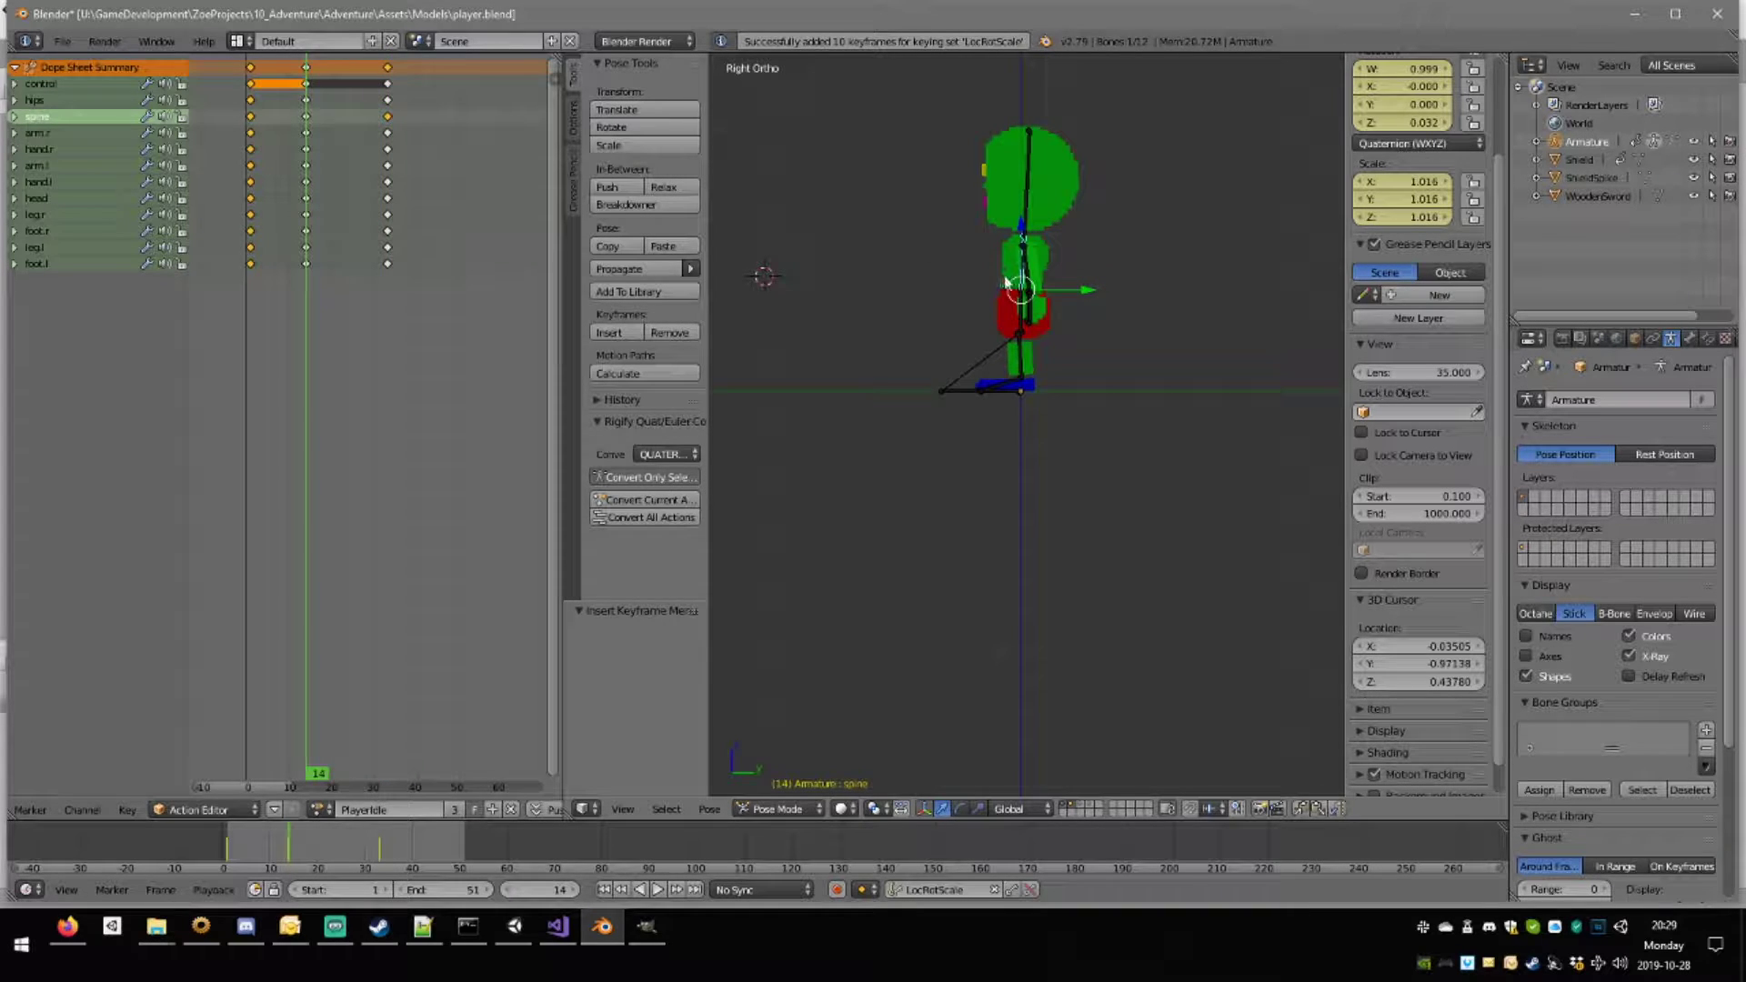
key("r")
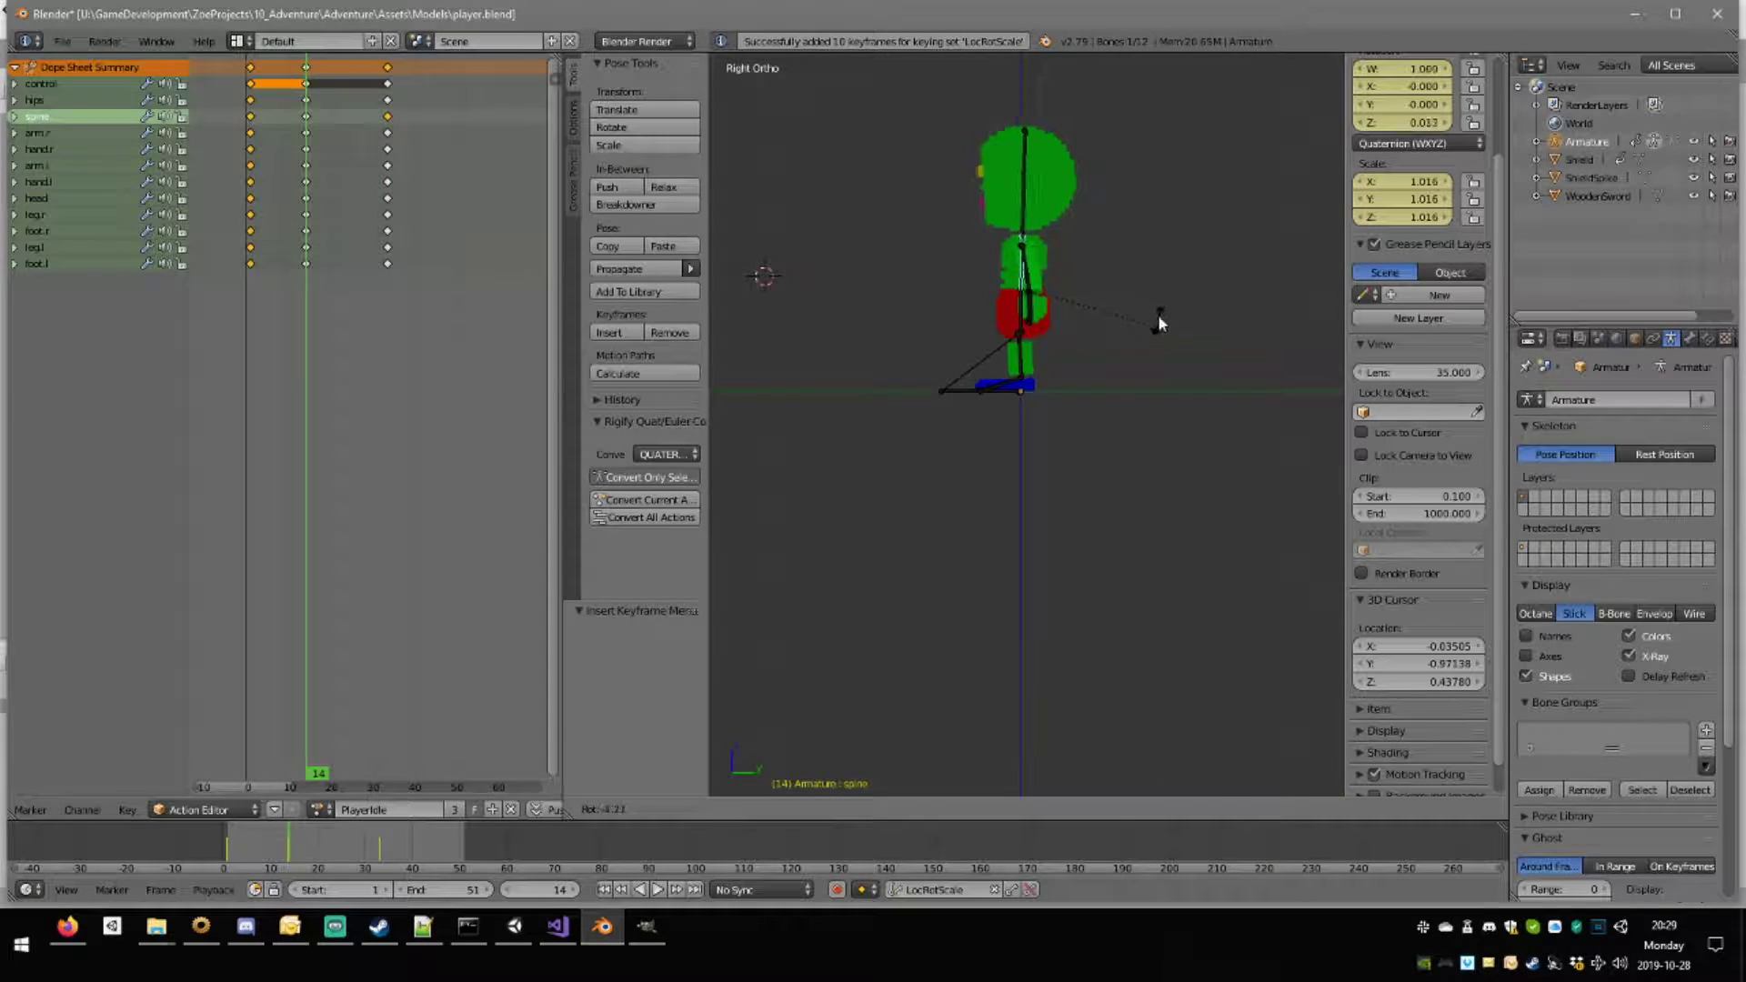
left_click(1158, 306)
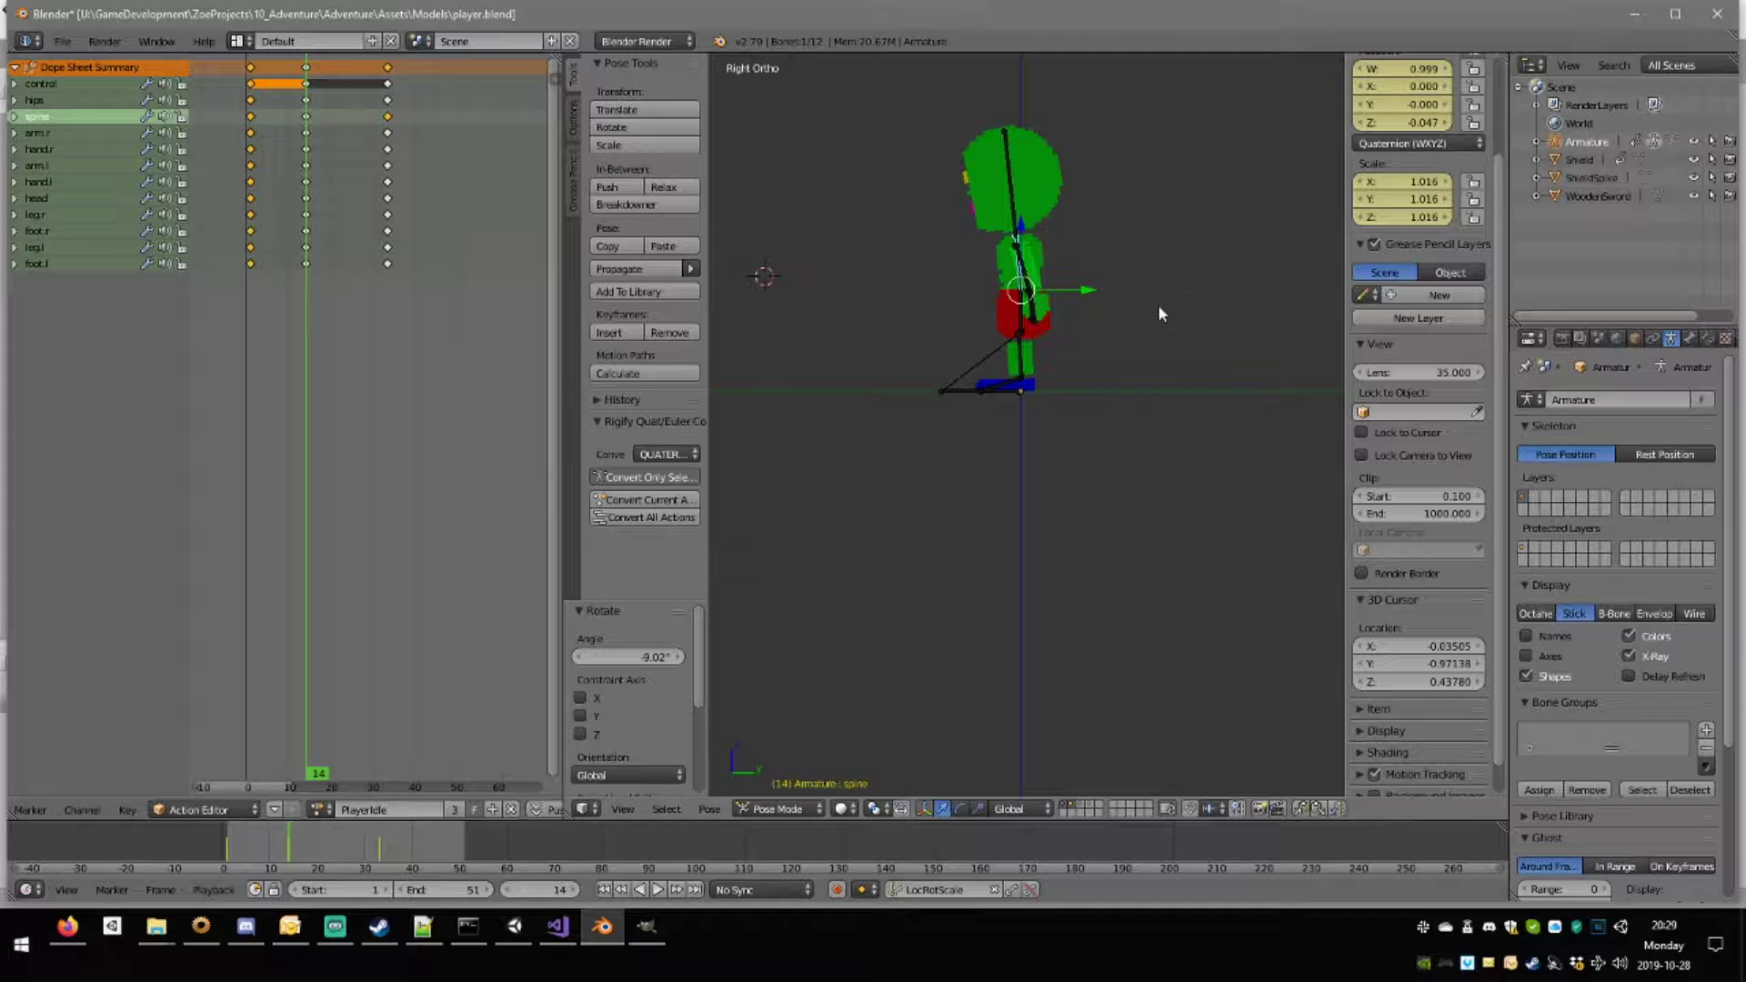
key("i")
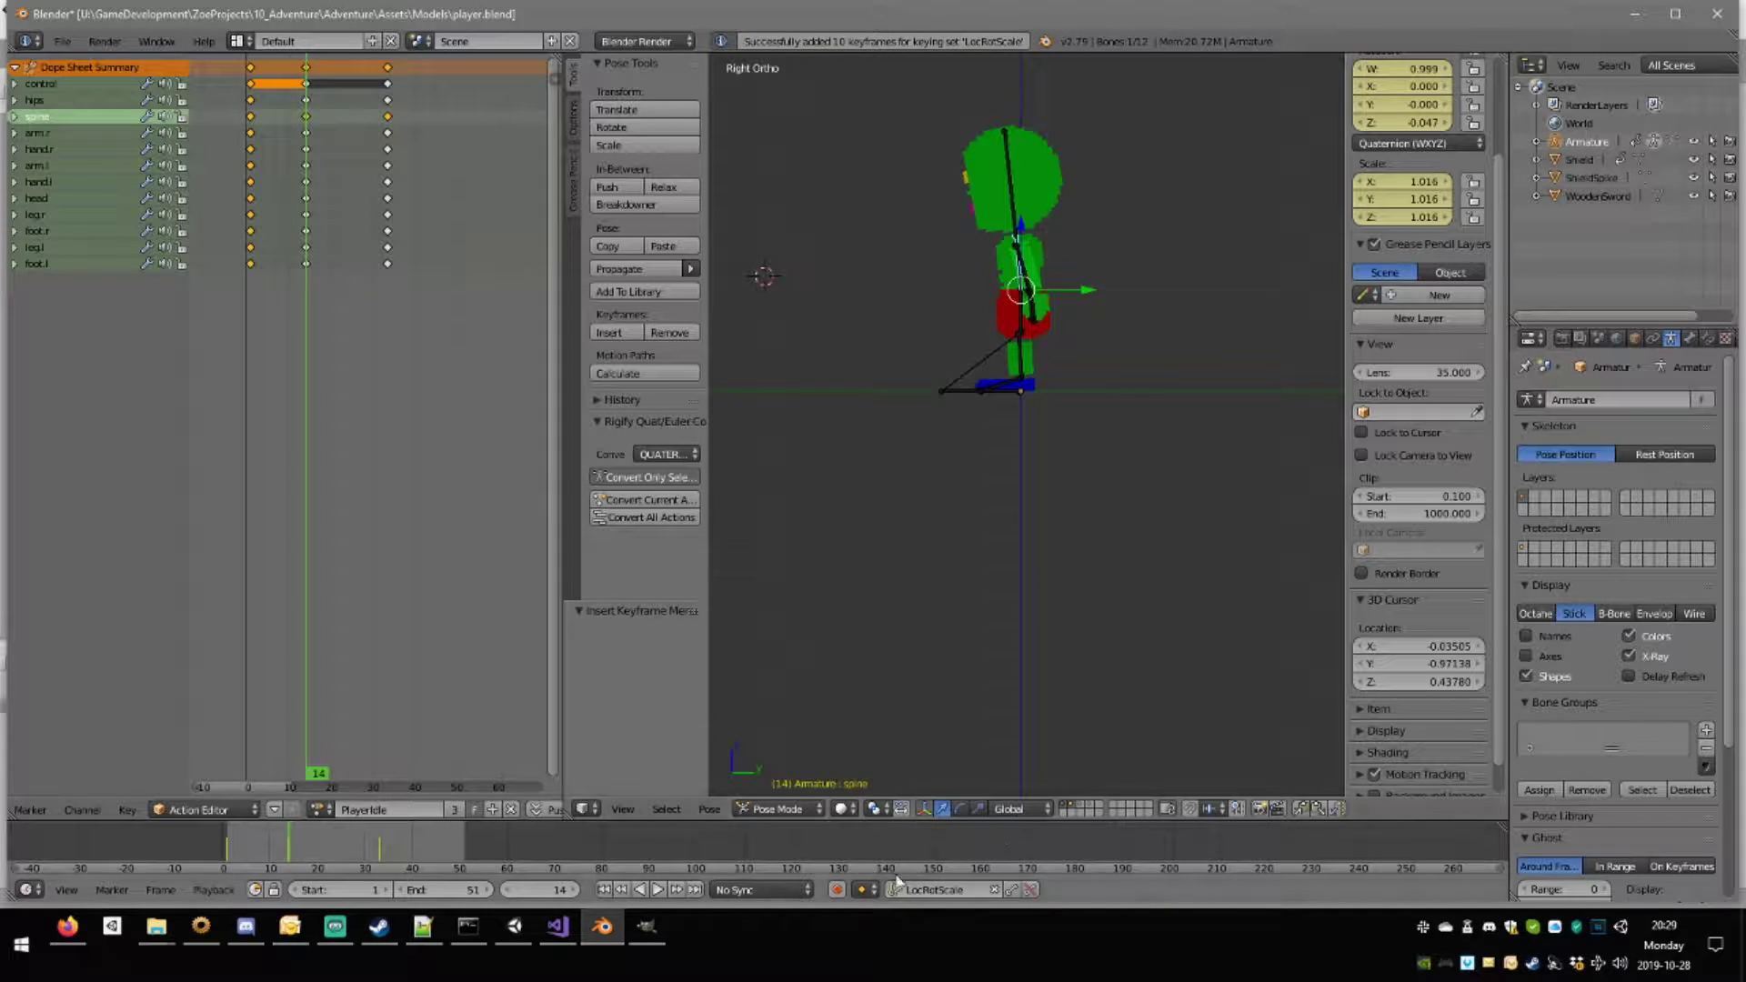
left_click(658, 889)
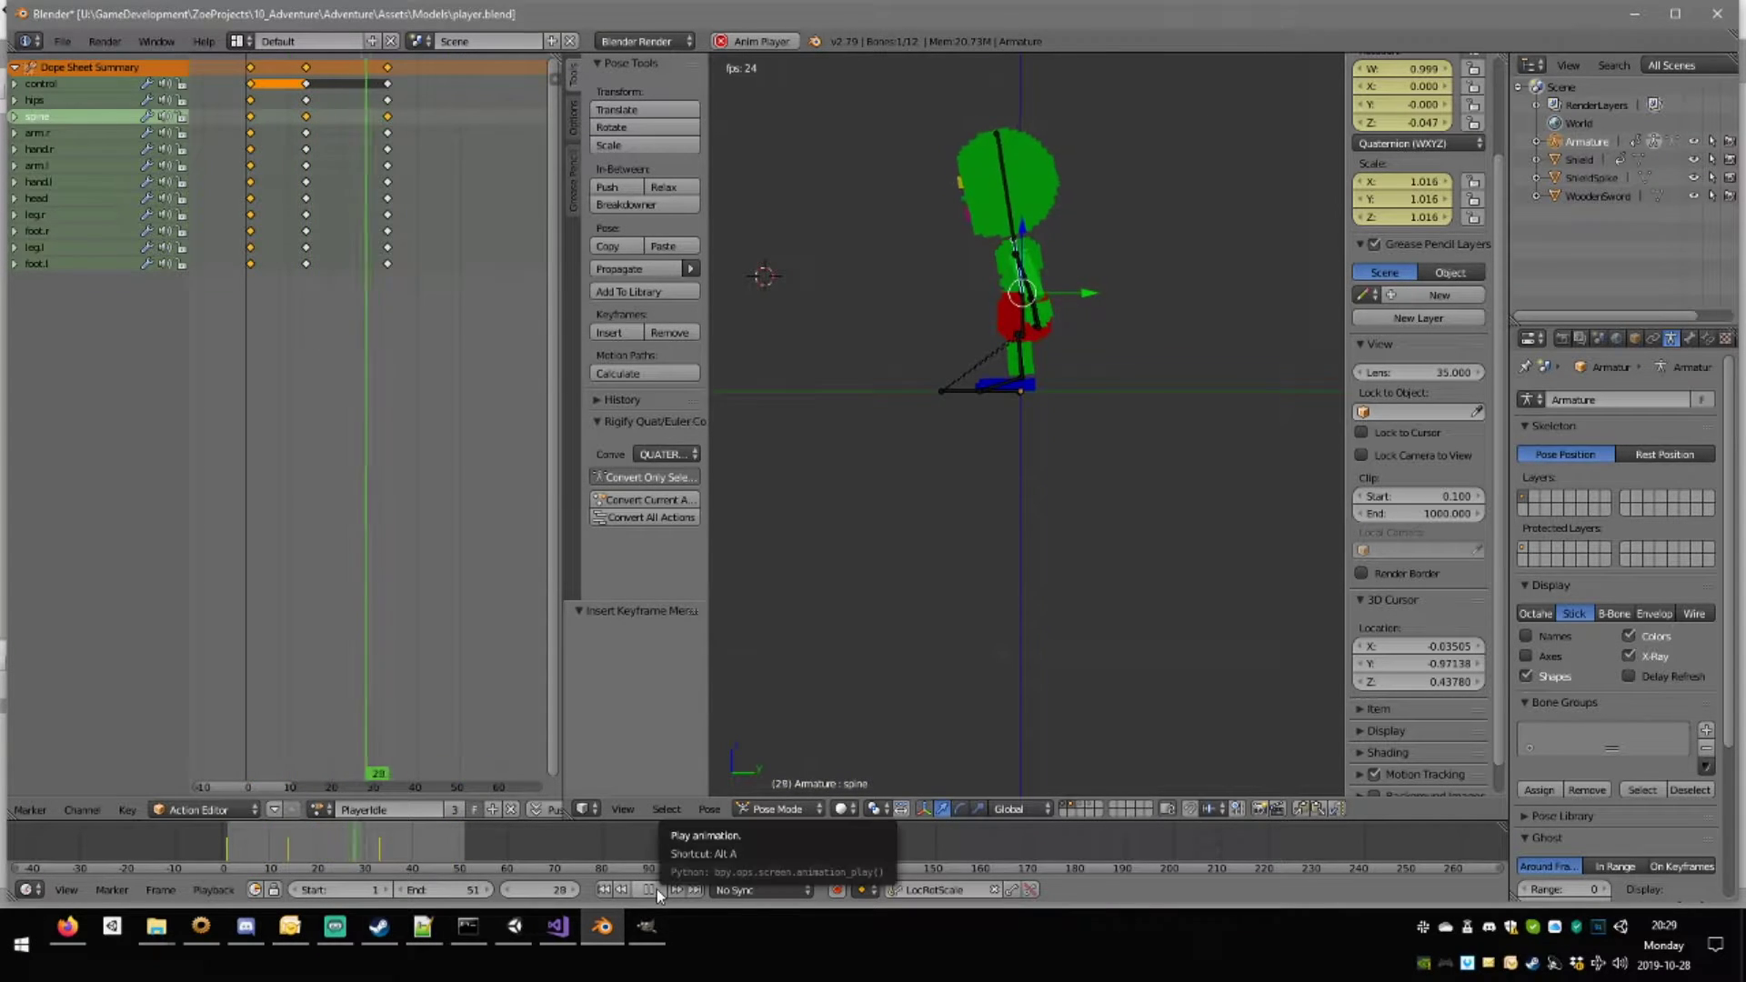
Stop the playback and, at frame 1 in the right side view, rotate the left arm bone about 43 degrees forward.
left_click(651, 889)
left_click(251, 166)
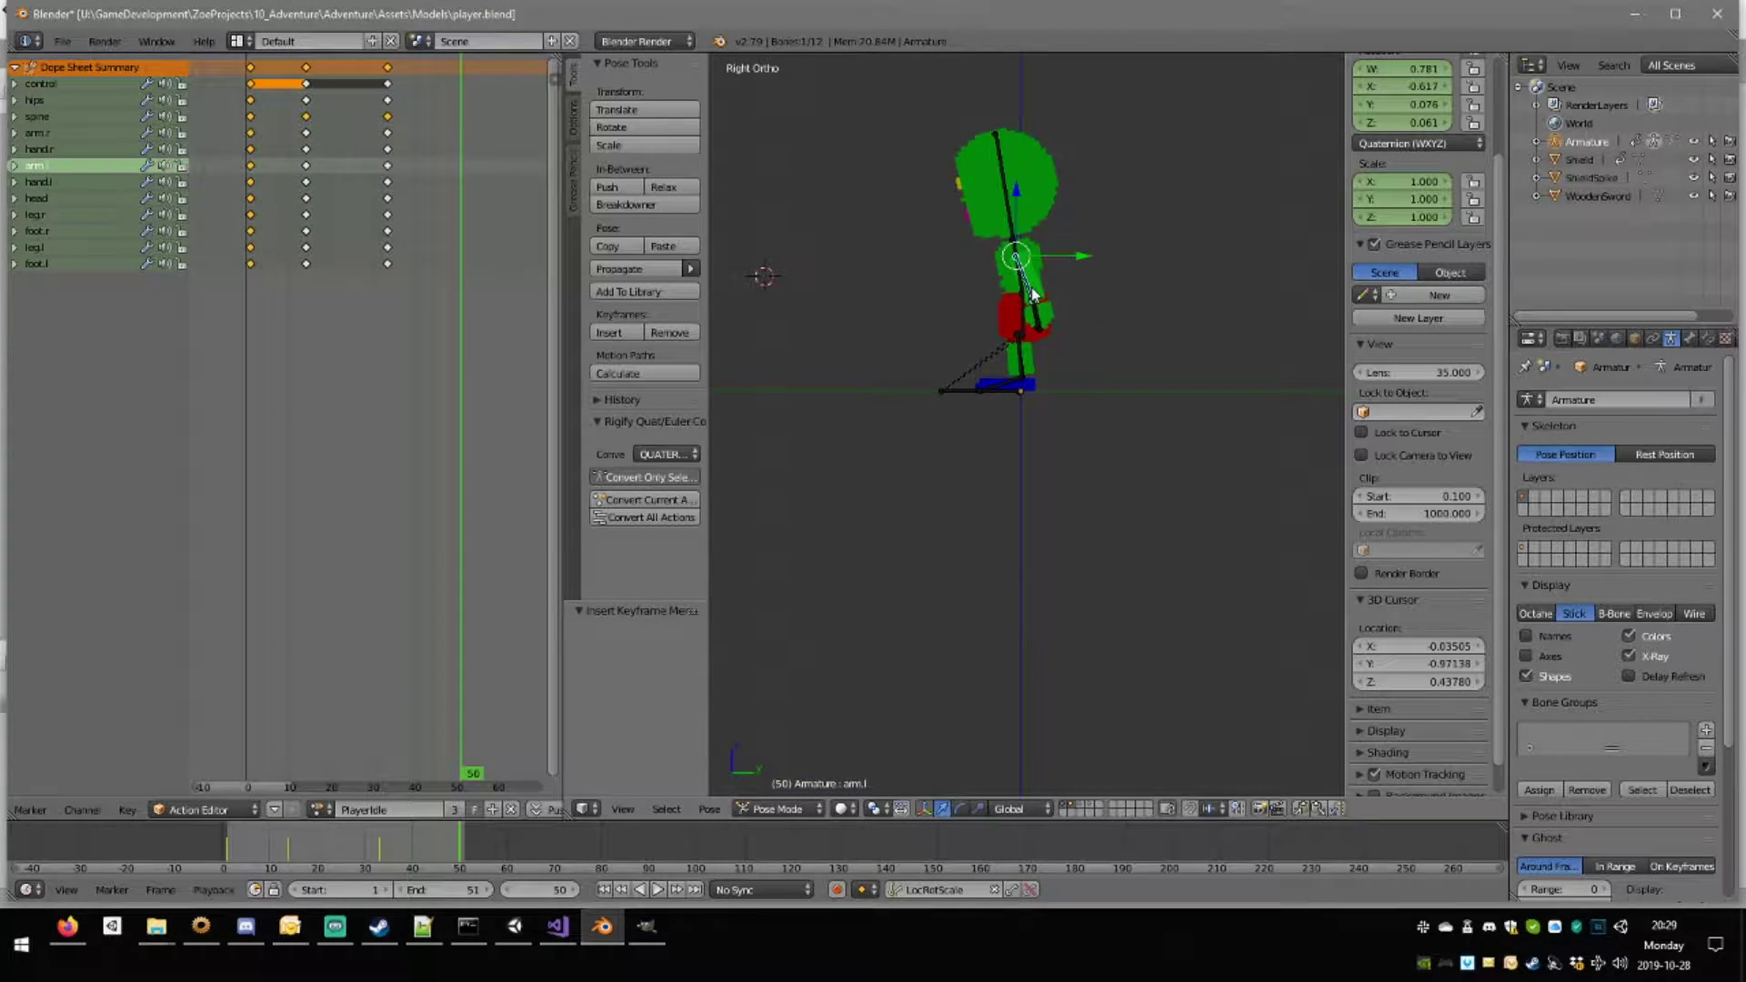
left_click(254, 168)
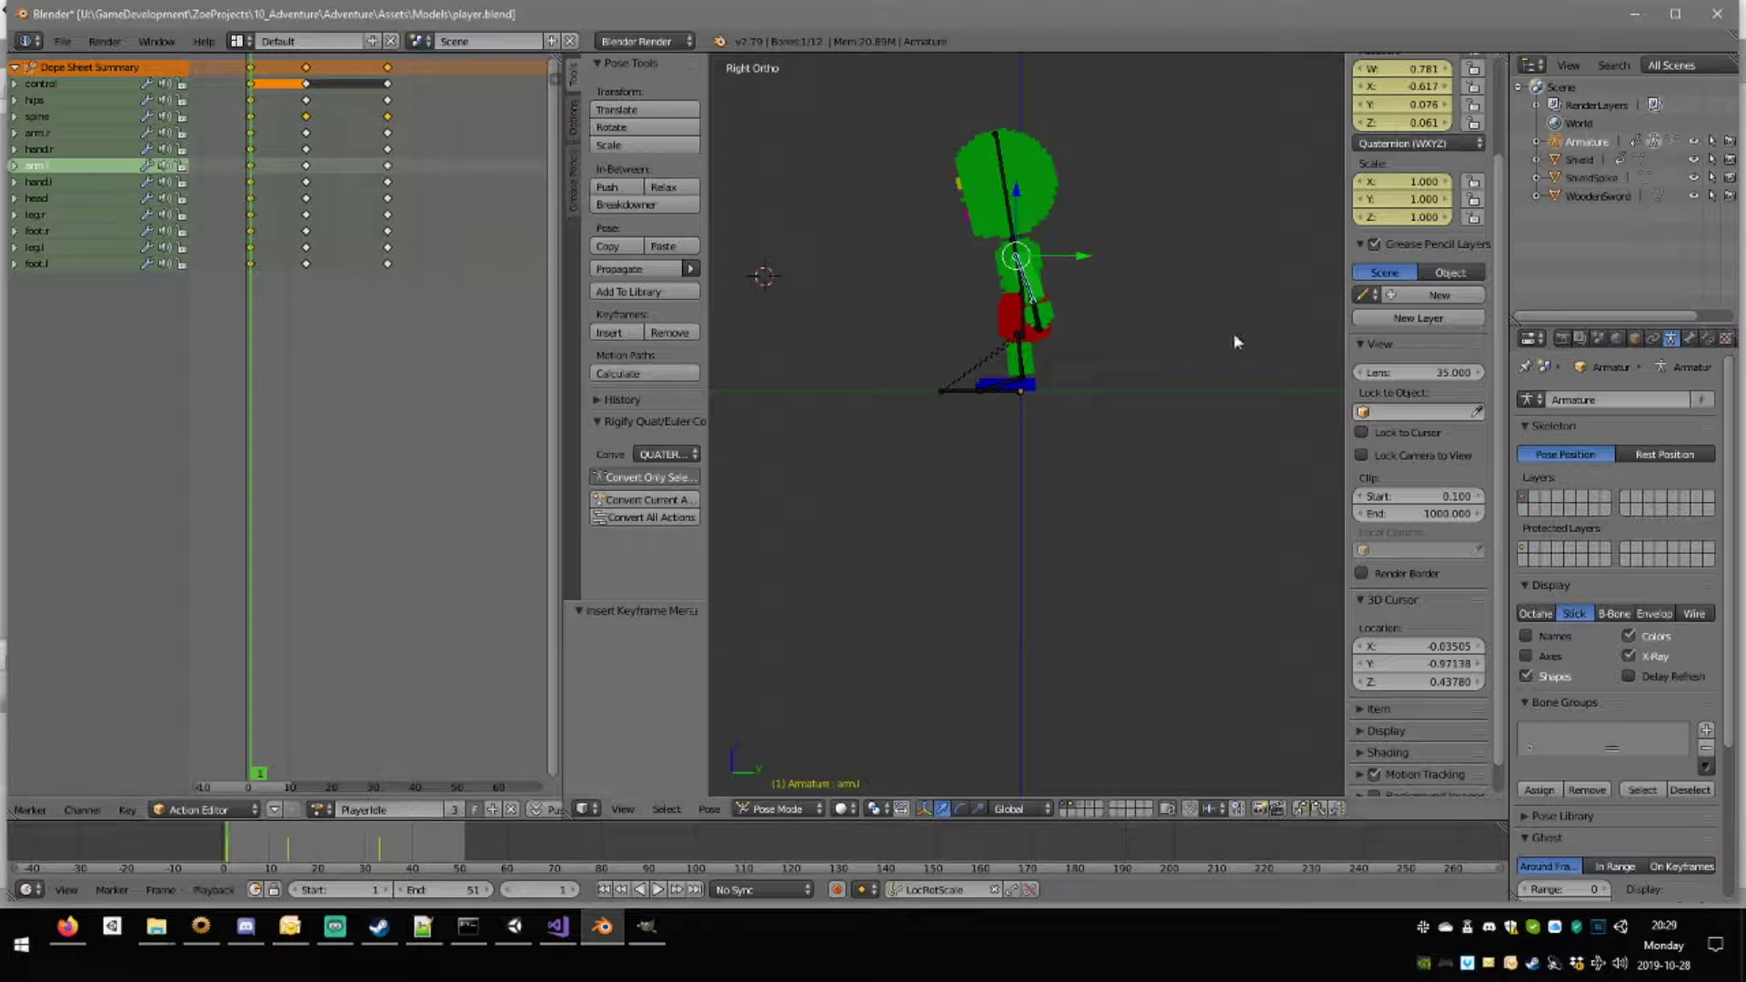
key("r")
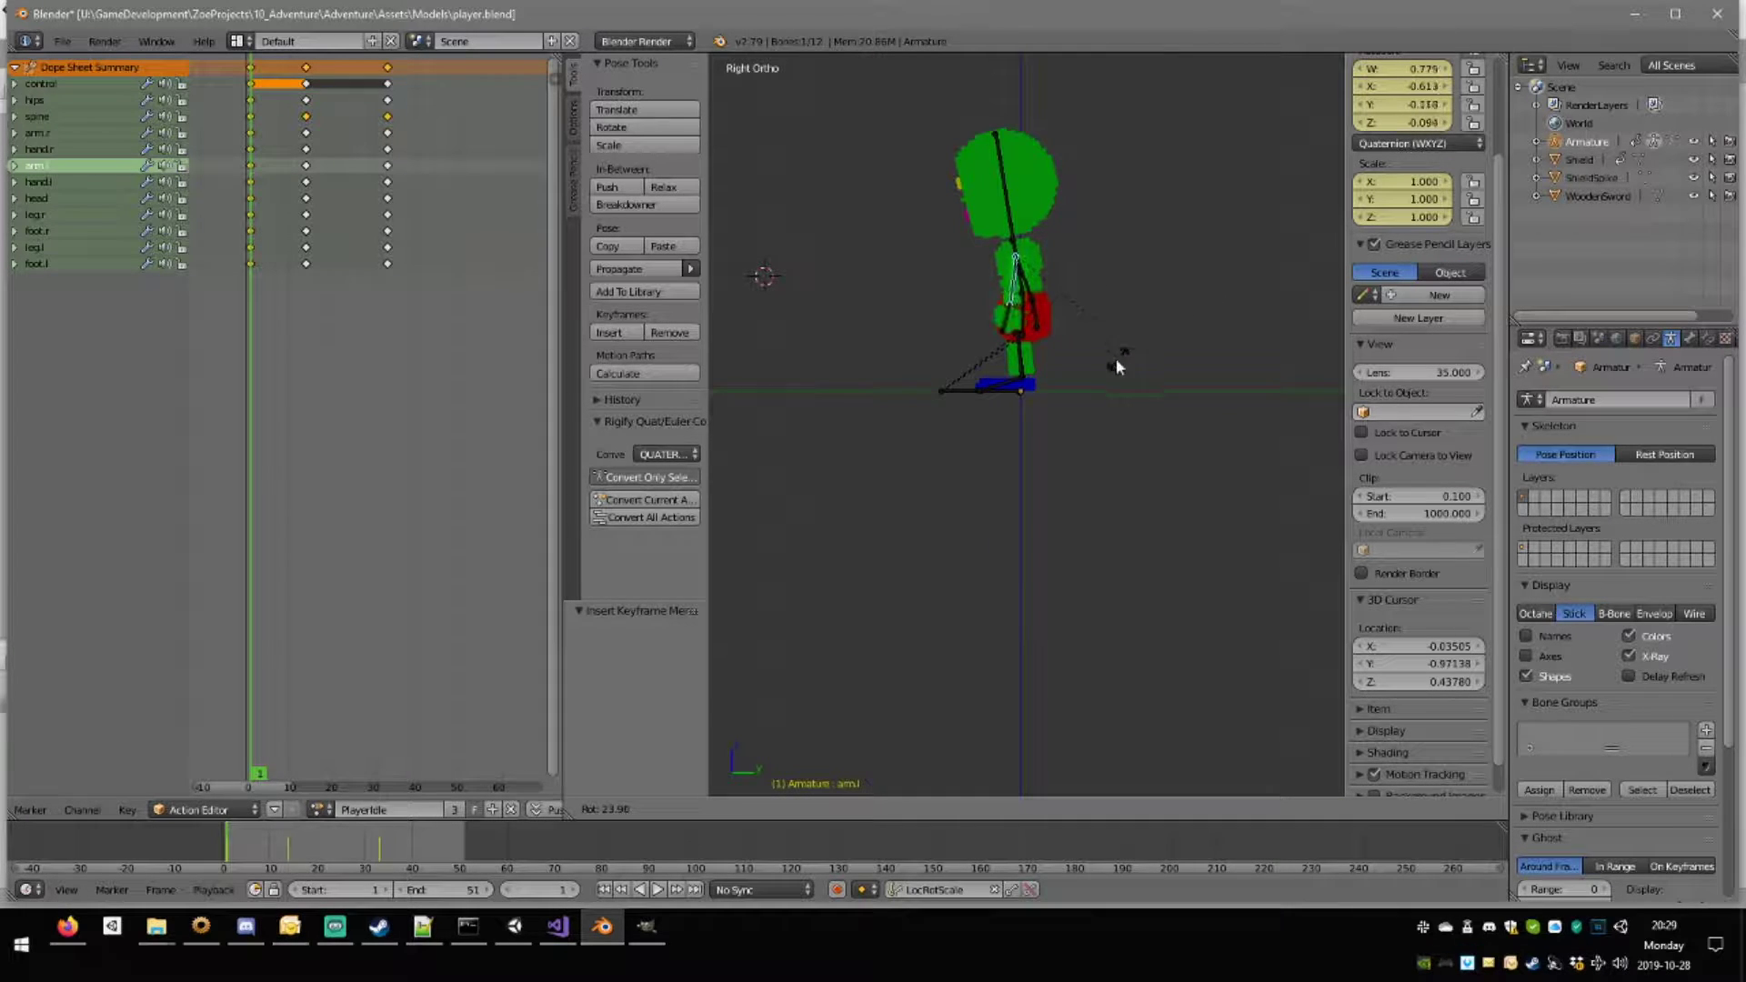
left_click(1083, 362)
middle_click_drag(1154, 321, 1041, 346)
key("KP_3")
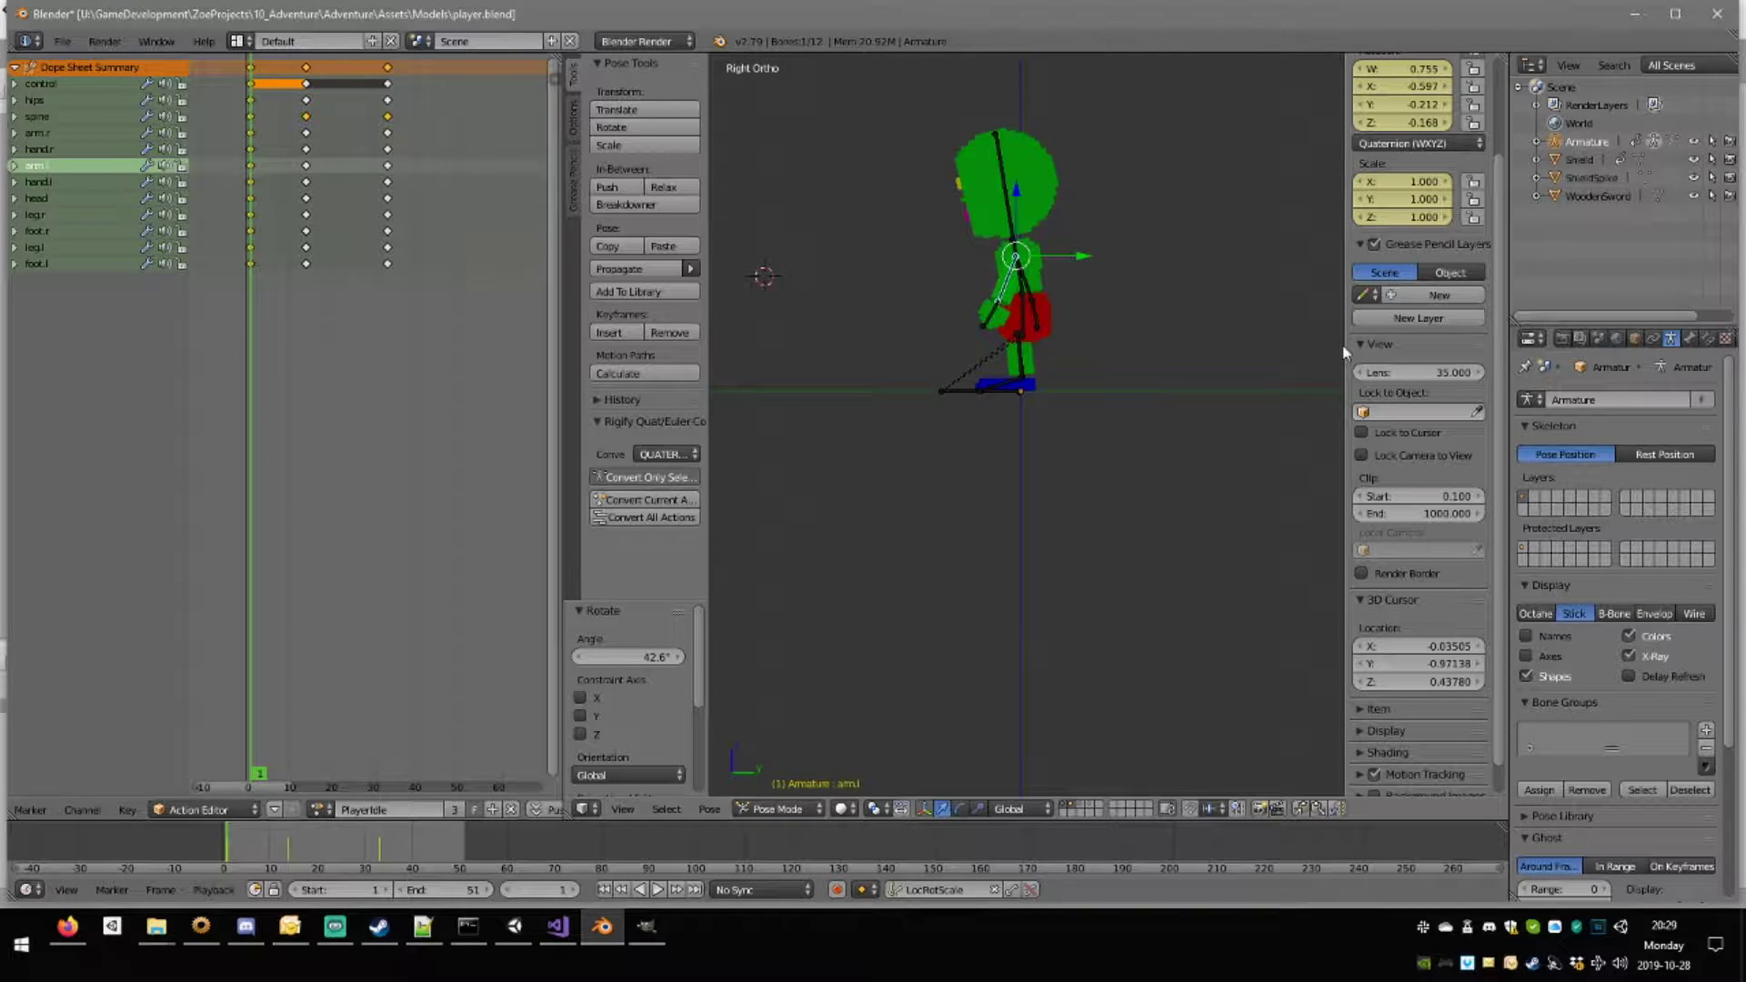
Rotate the right arm bone about 35 degrees forward and insert a LocRotScale keyframe for both arm bones.
right_click(1030, 289)
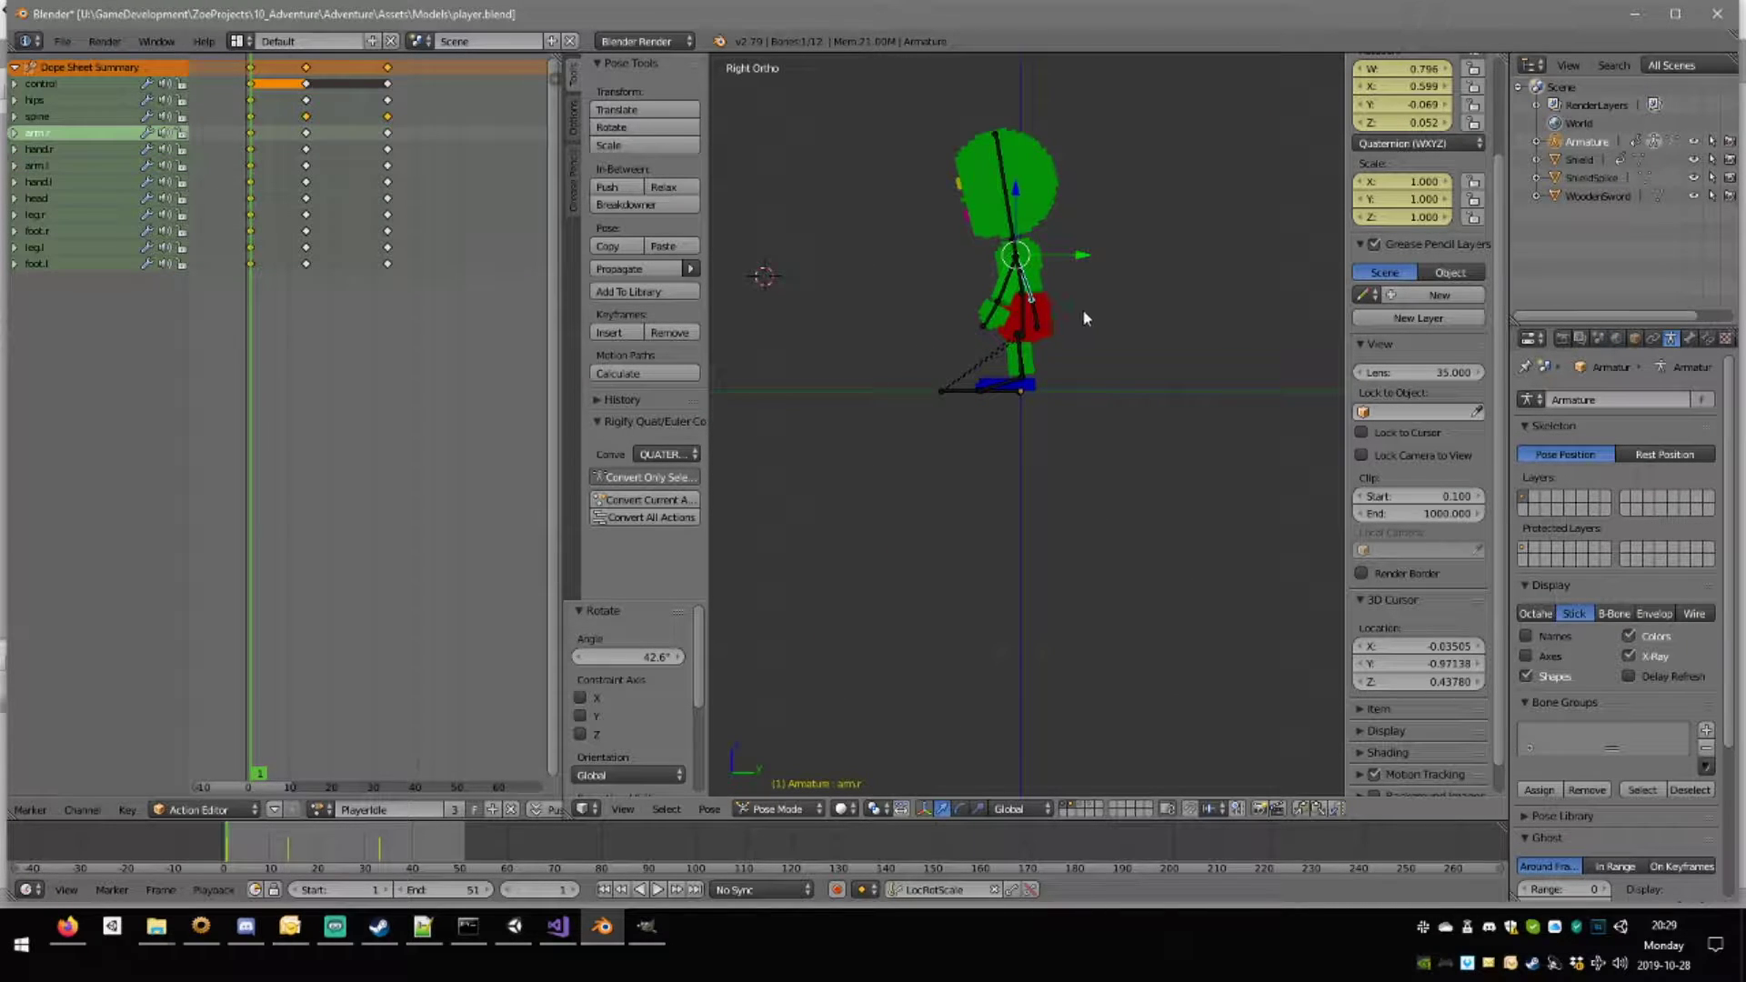
key("r")
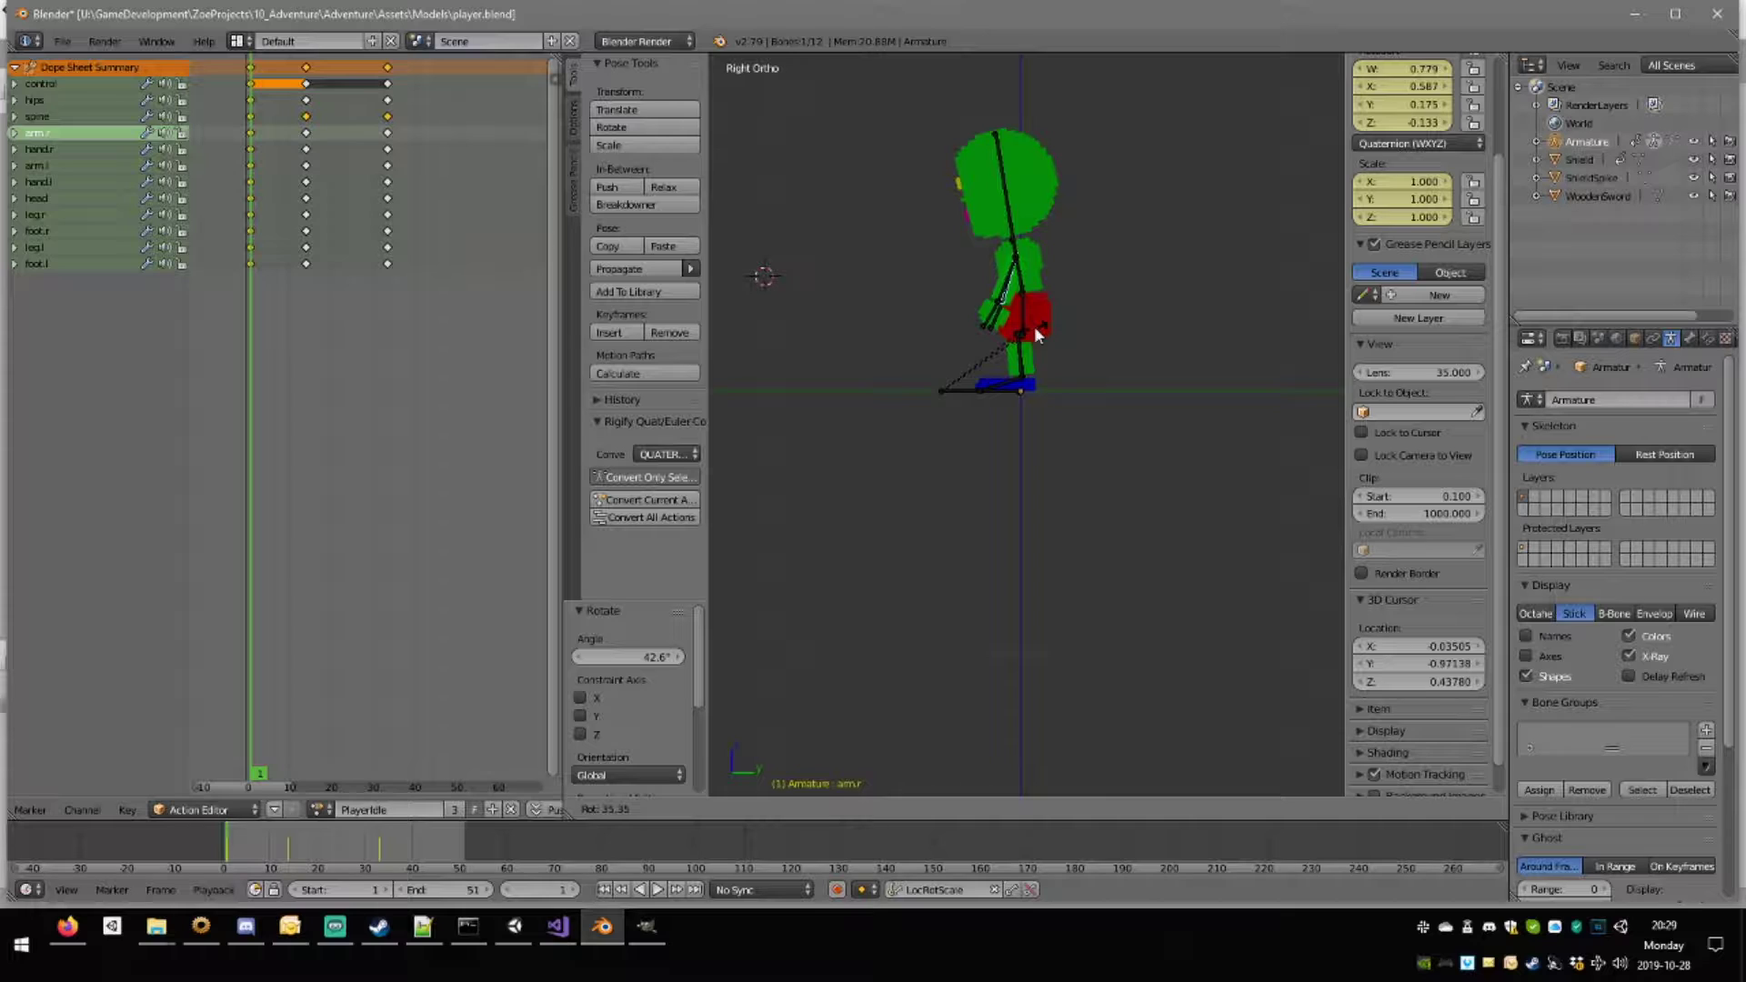
left_click(1034, 326)
right_click(1004, 291, "shift")
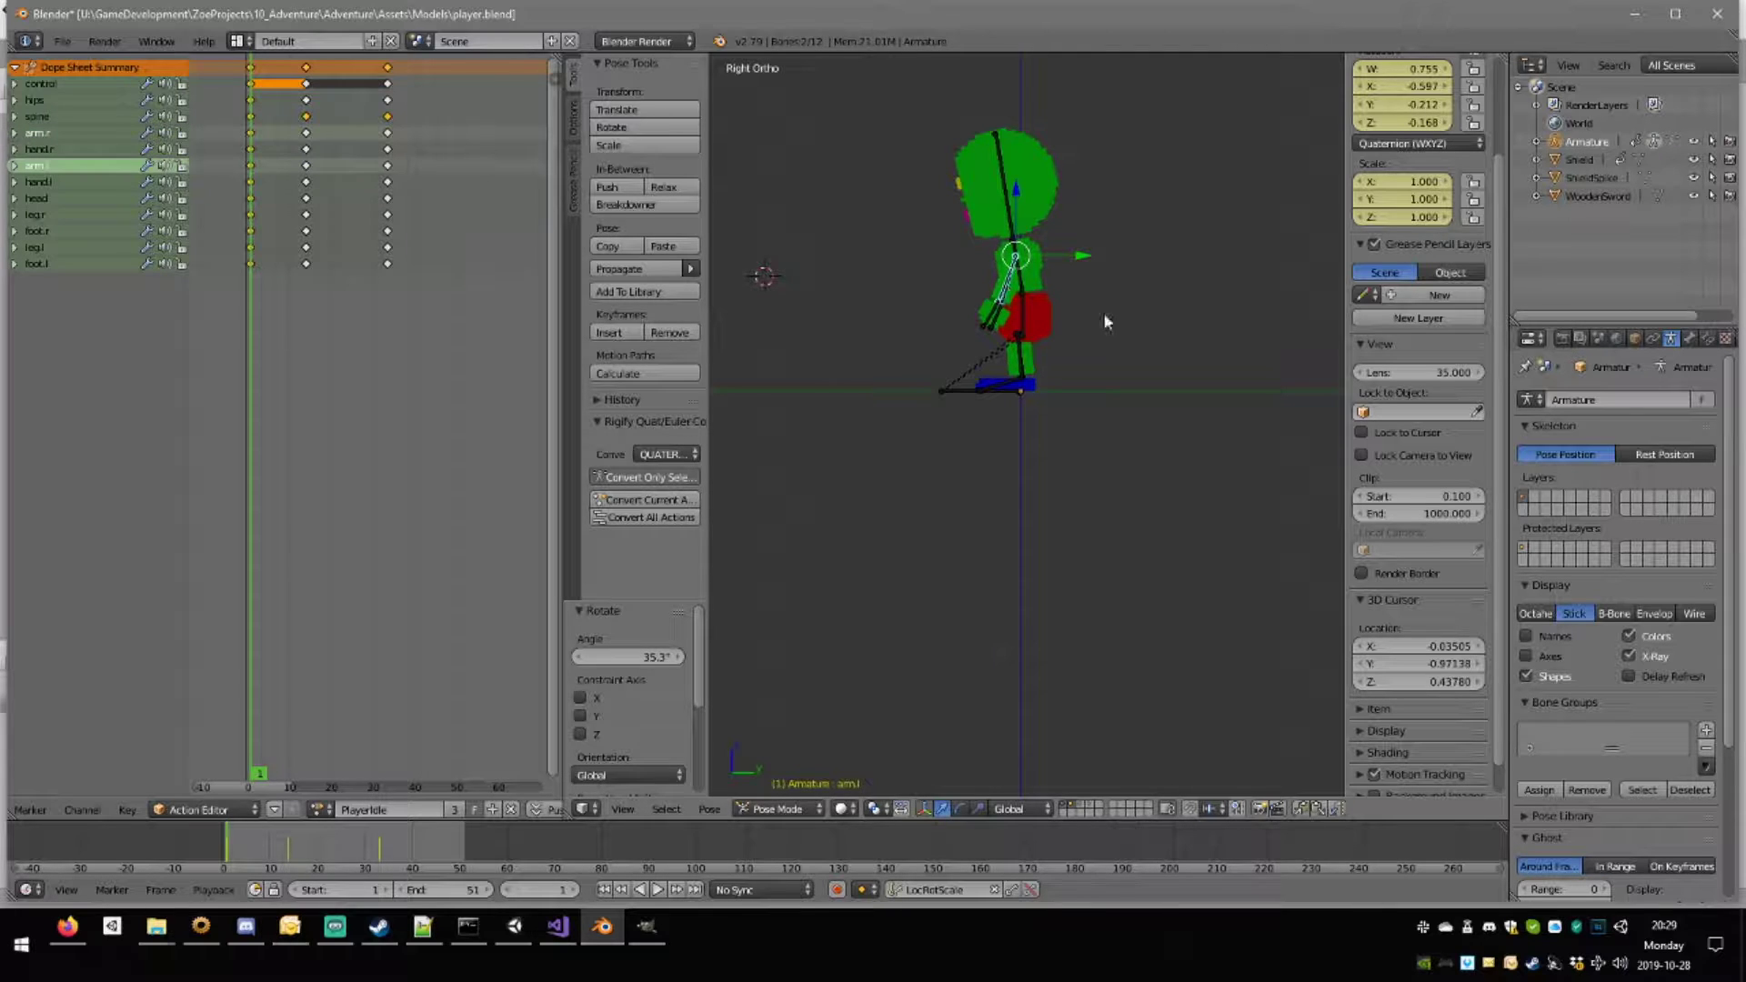
key("i")
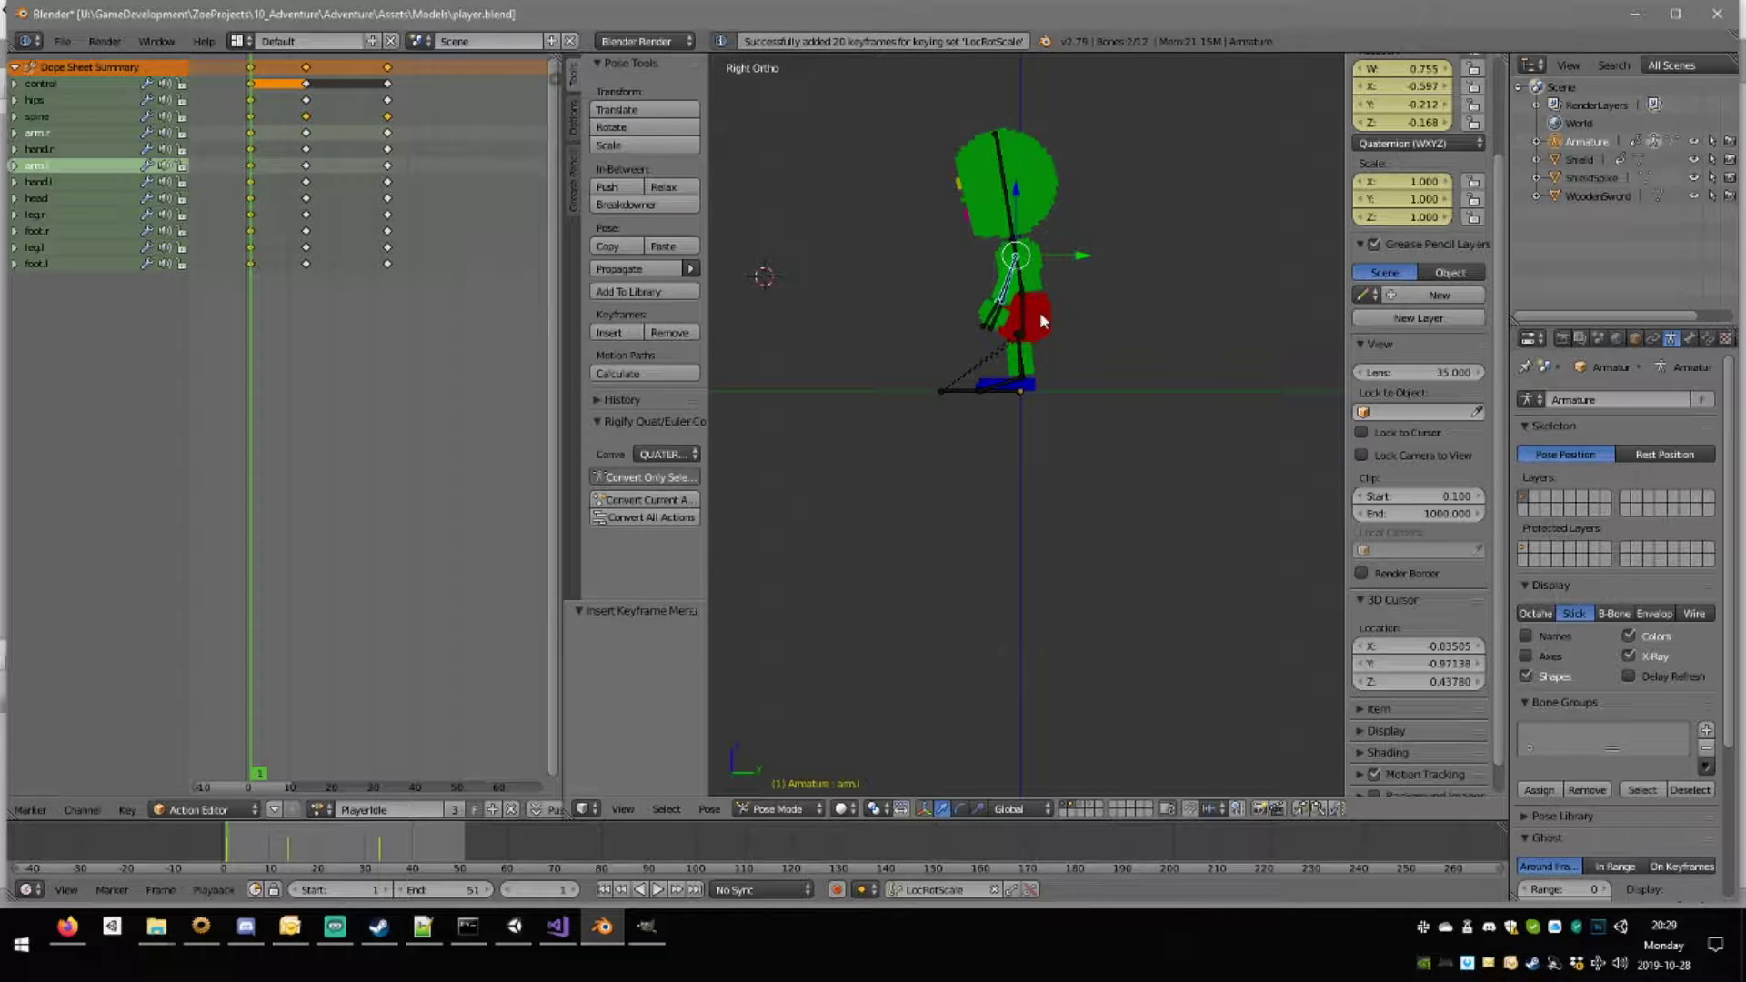
Copy both arm bones' frame 1 pose to frame 33 and keyframe it there.
key("ctrl+c")
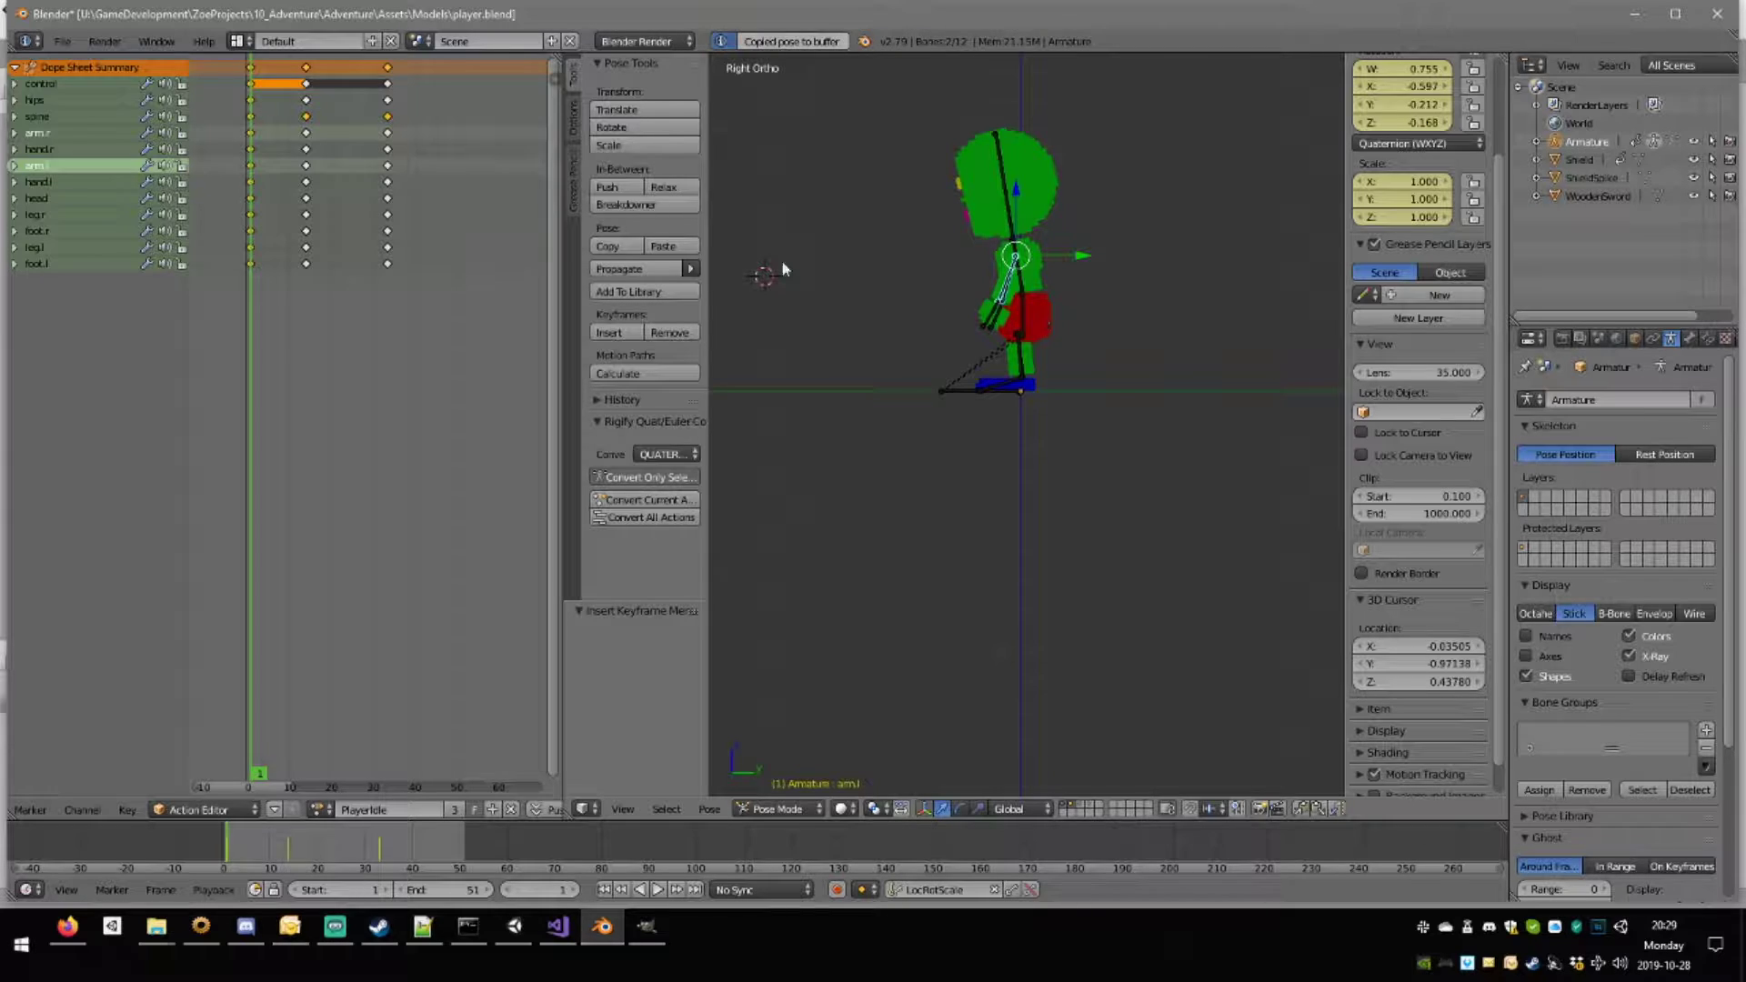
left_click(391, 150)
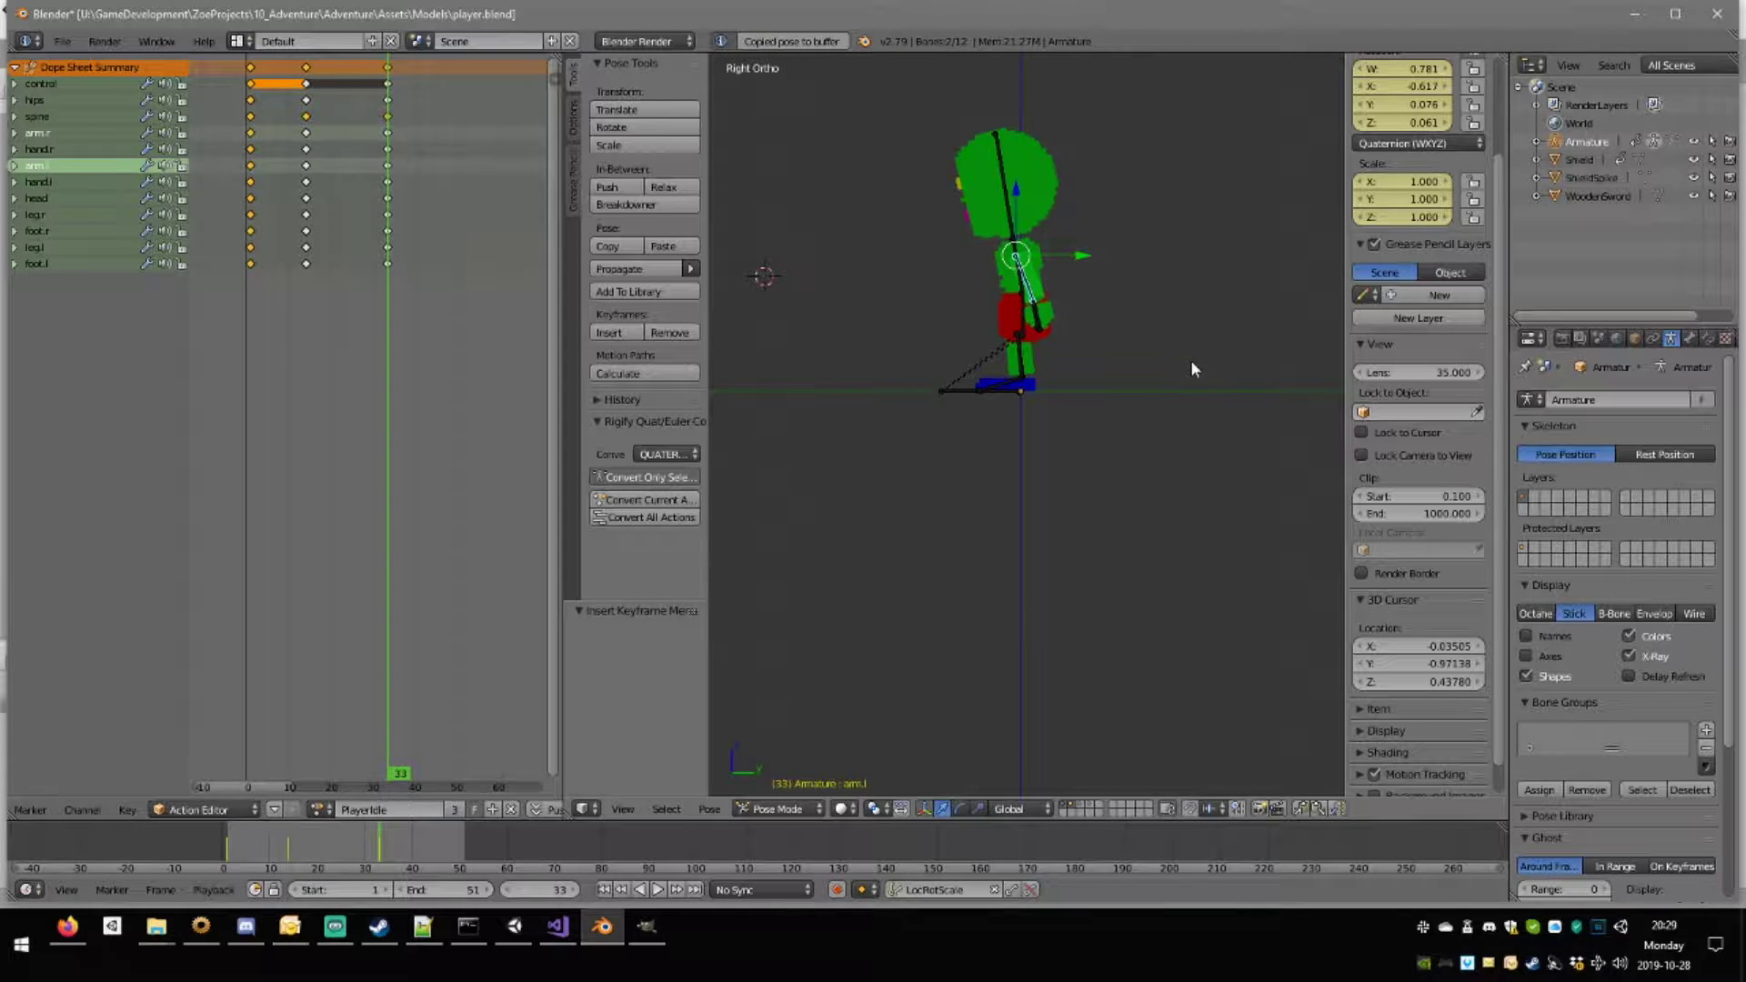
key("ctrl+v")
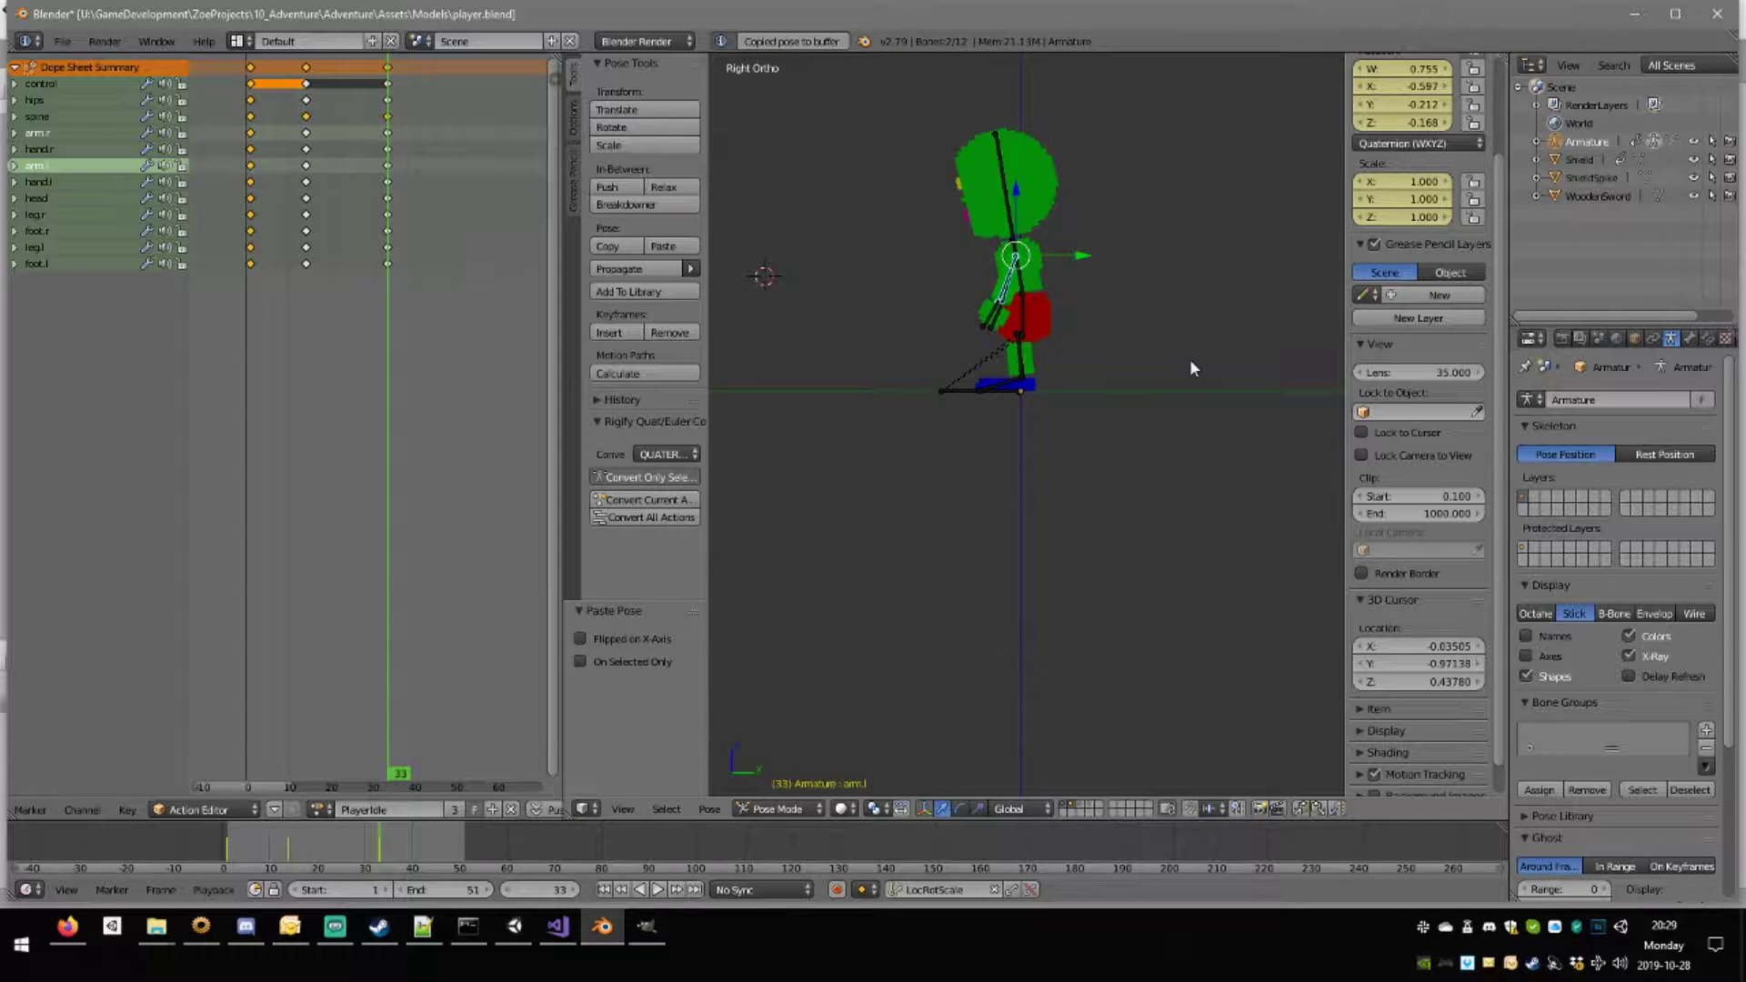
key("i")
Rotate both arm bones about 31 degrees forward at frame 15 and keyframe them.
left_click(311, 169)
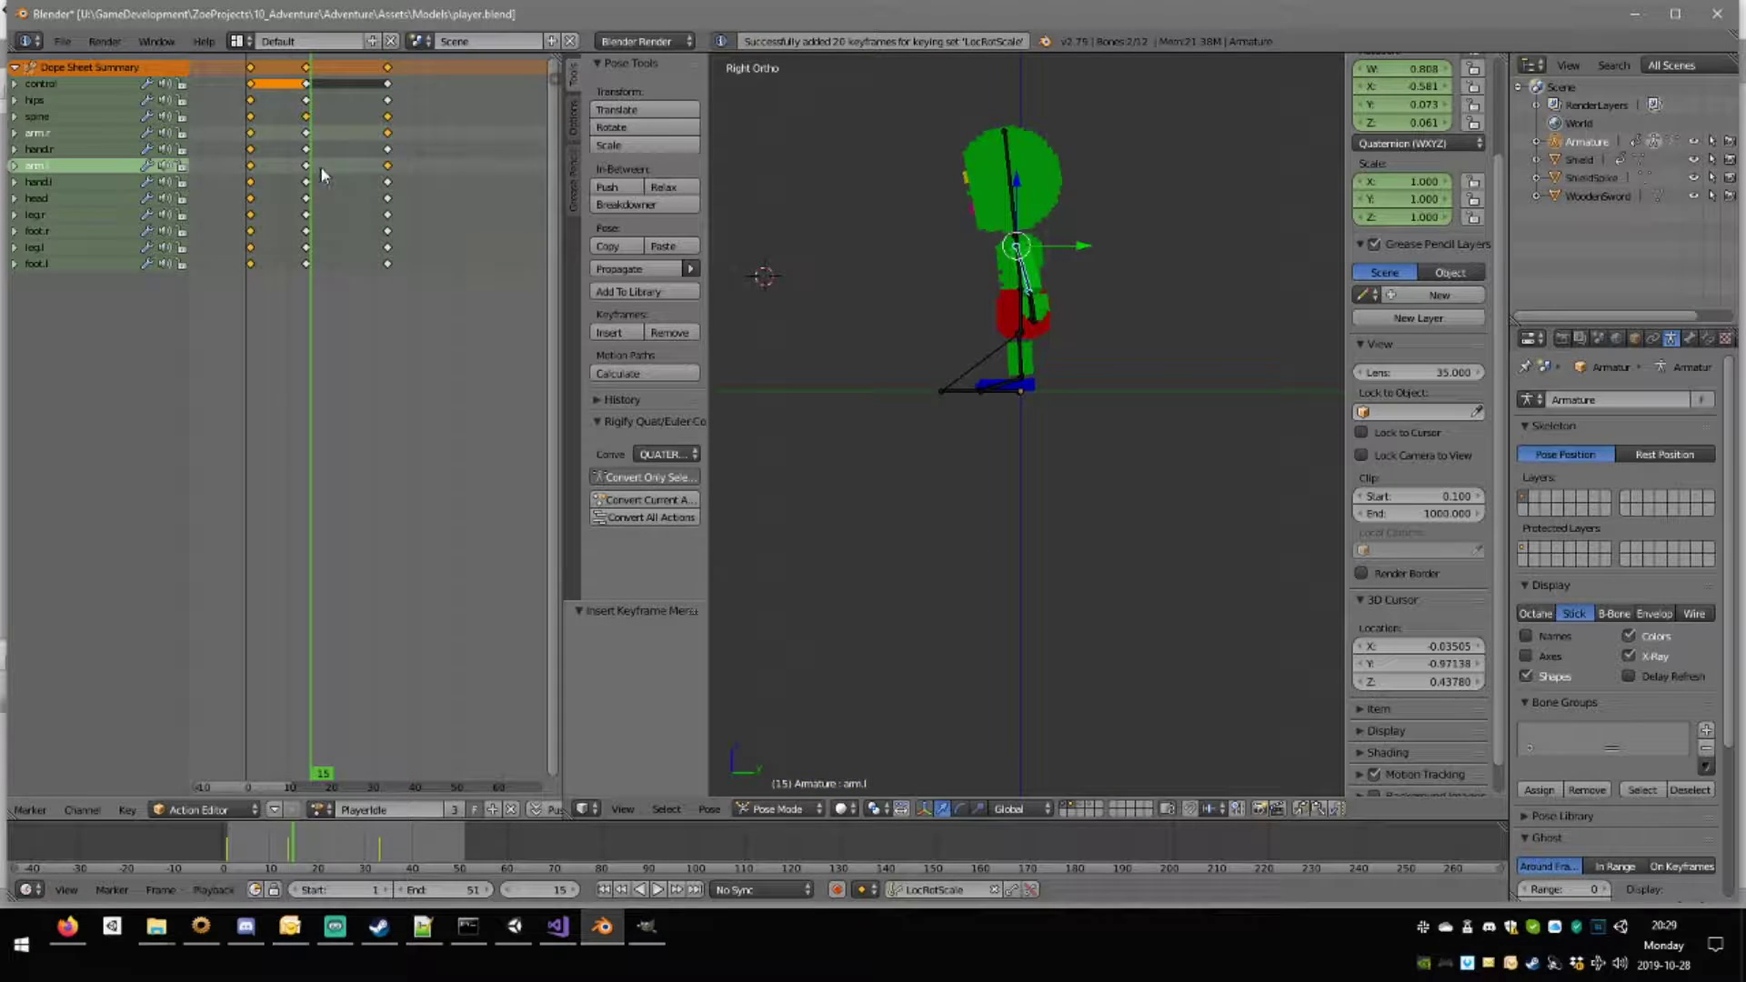
key("r")
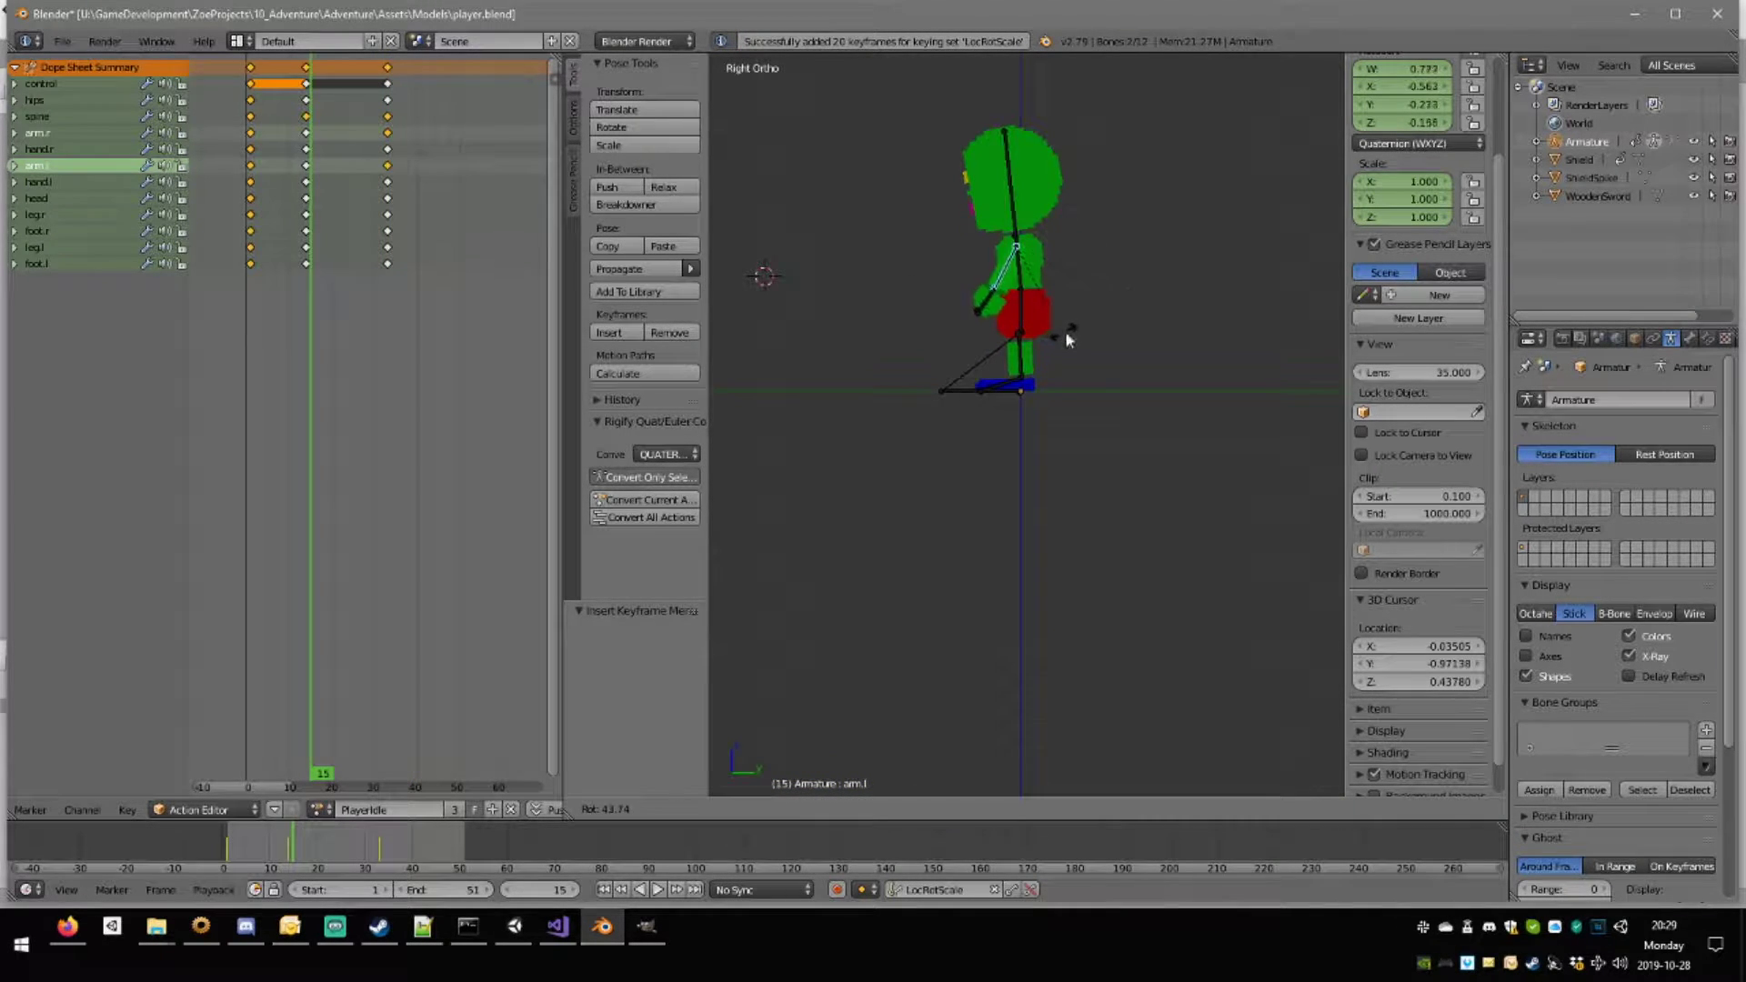
left_click(1083, 333)
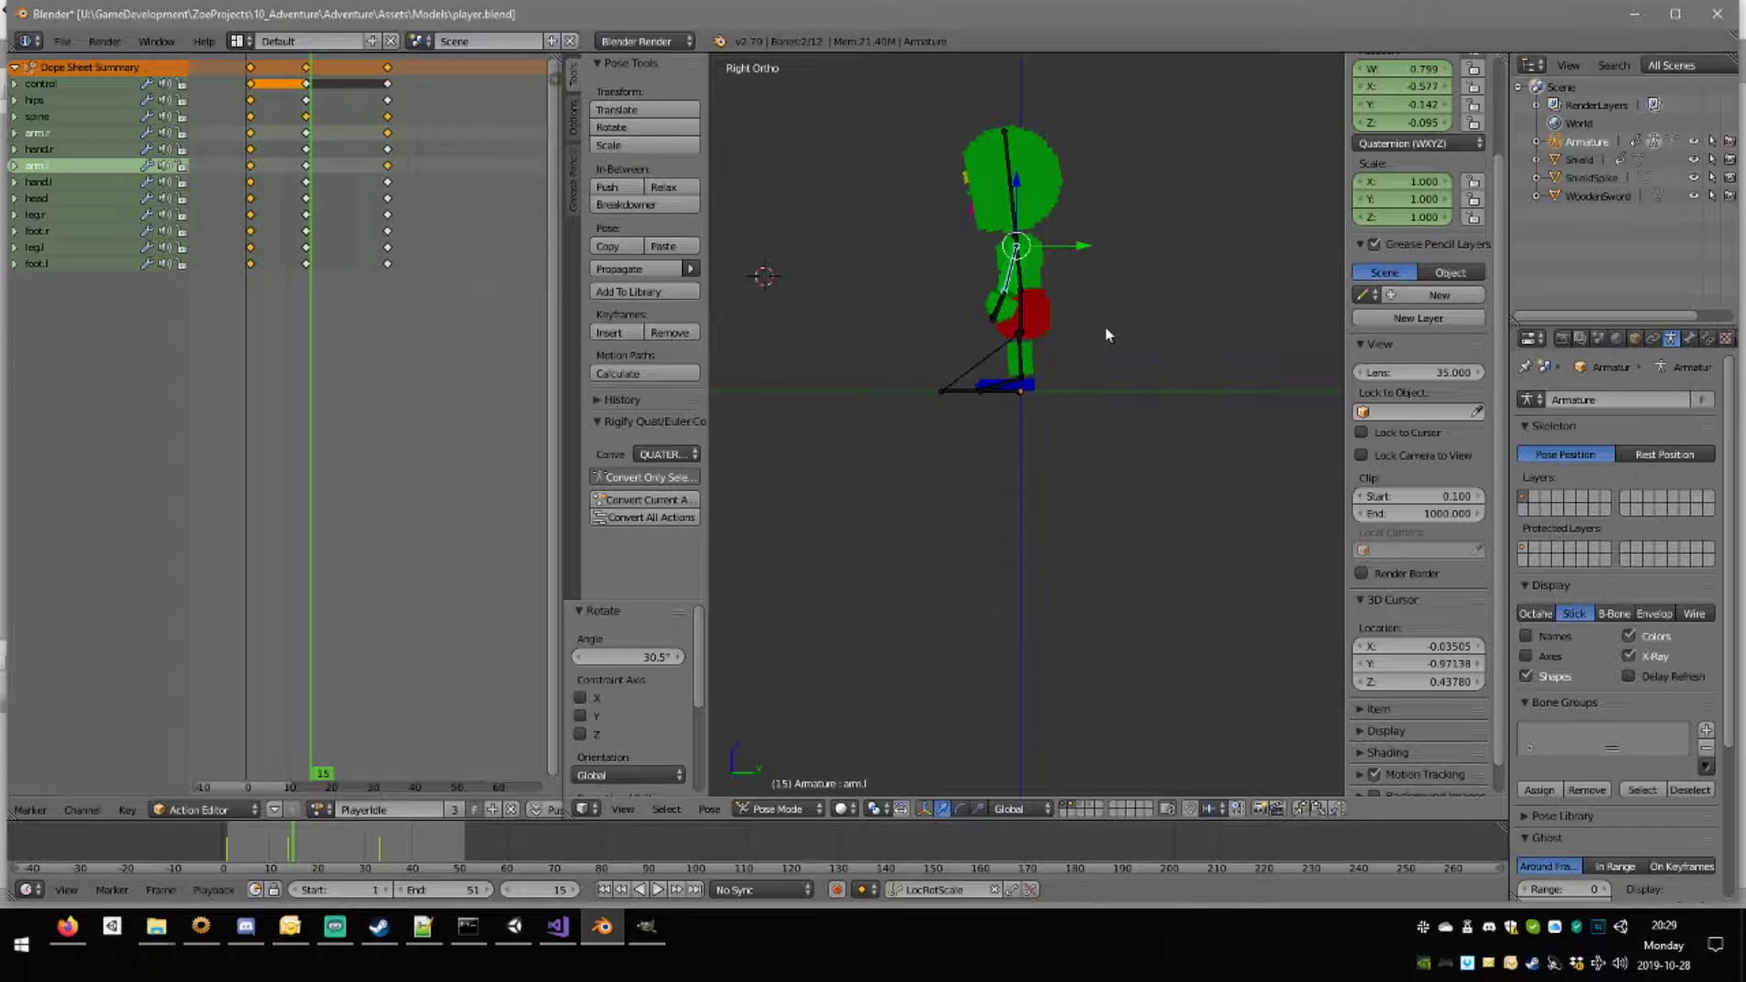
key("i")
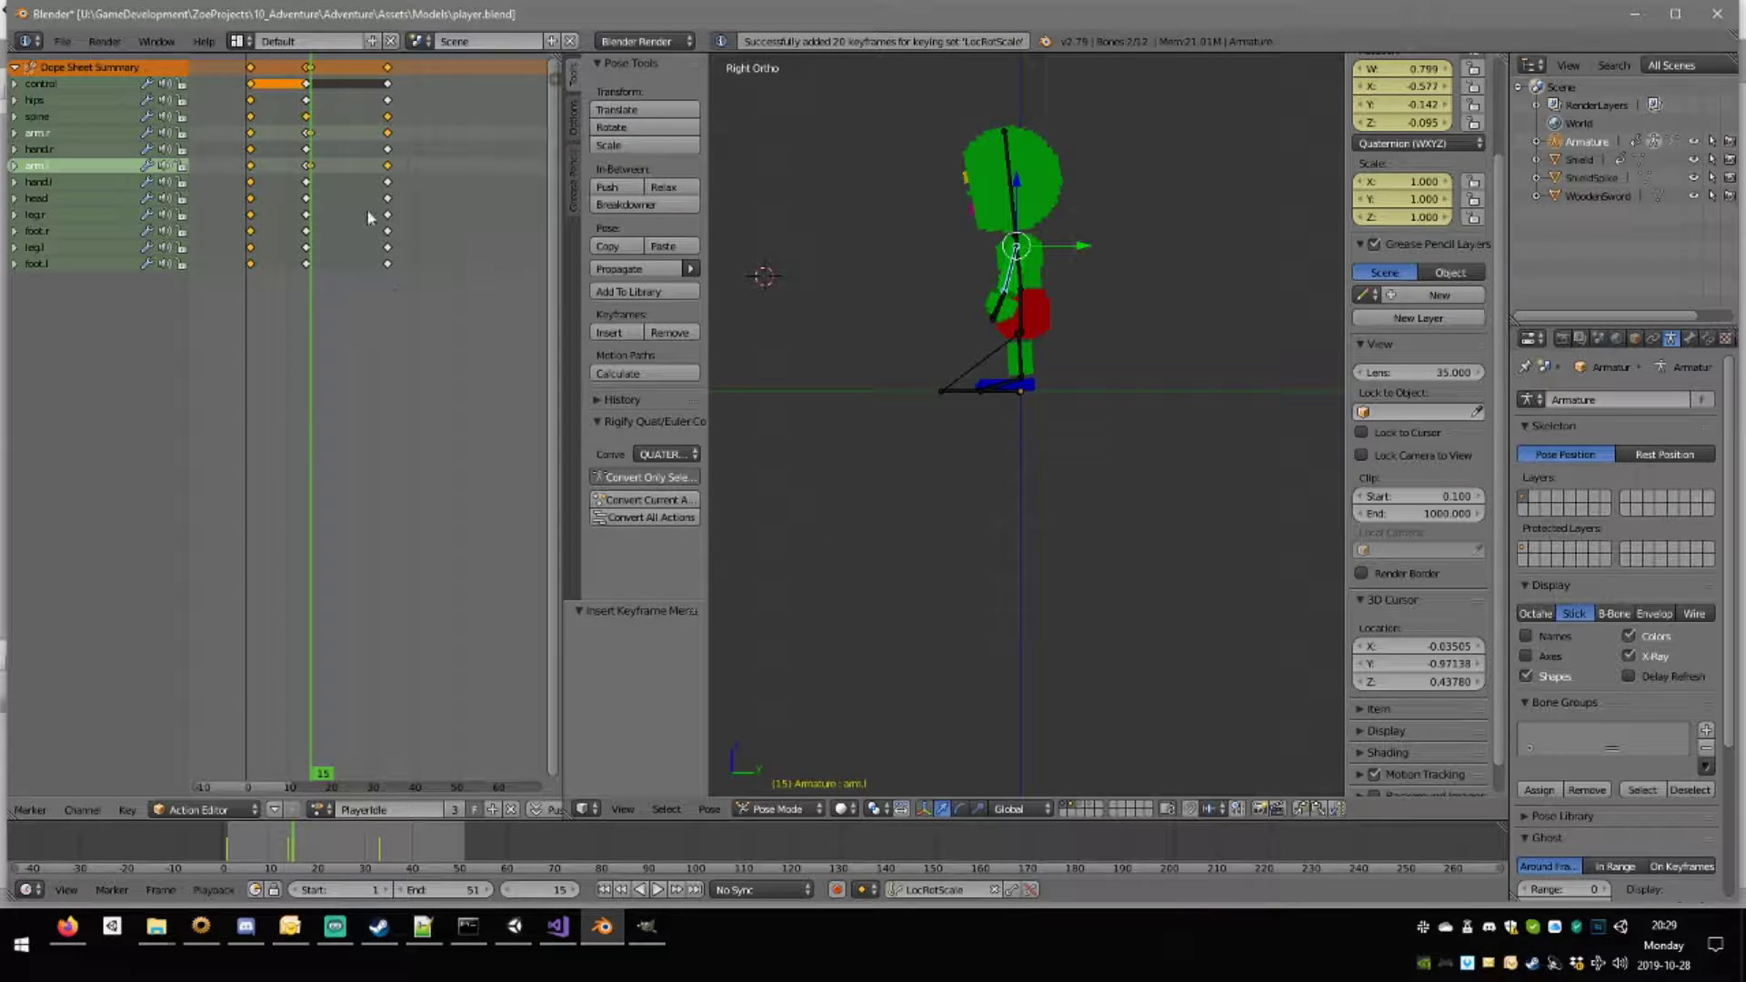
Undo the deletion of all selected keyframes and delete only the arm bones' keyframes at frame 15.
key("x")
left_click(312, 111)
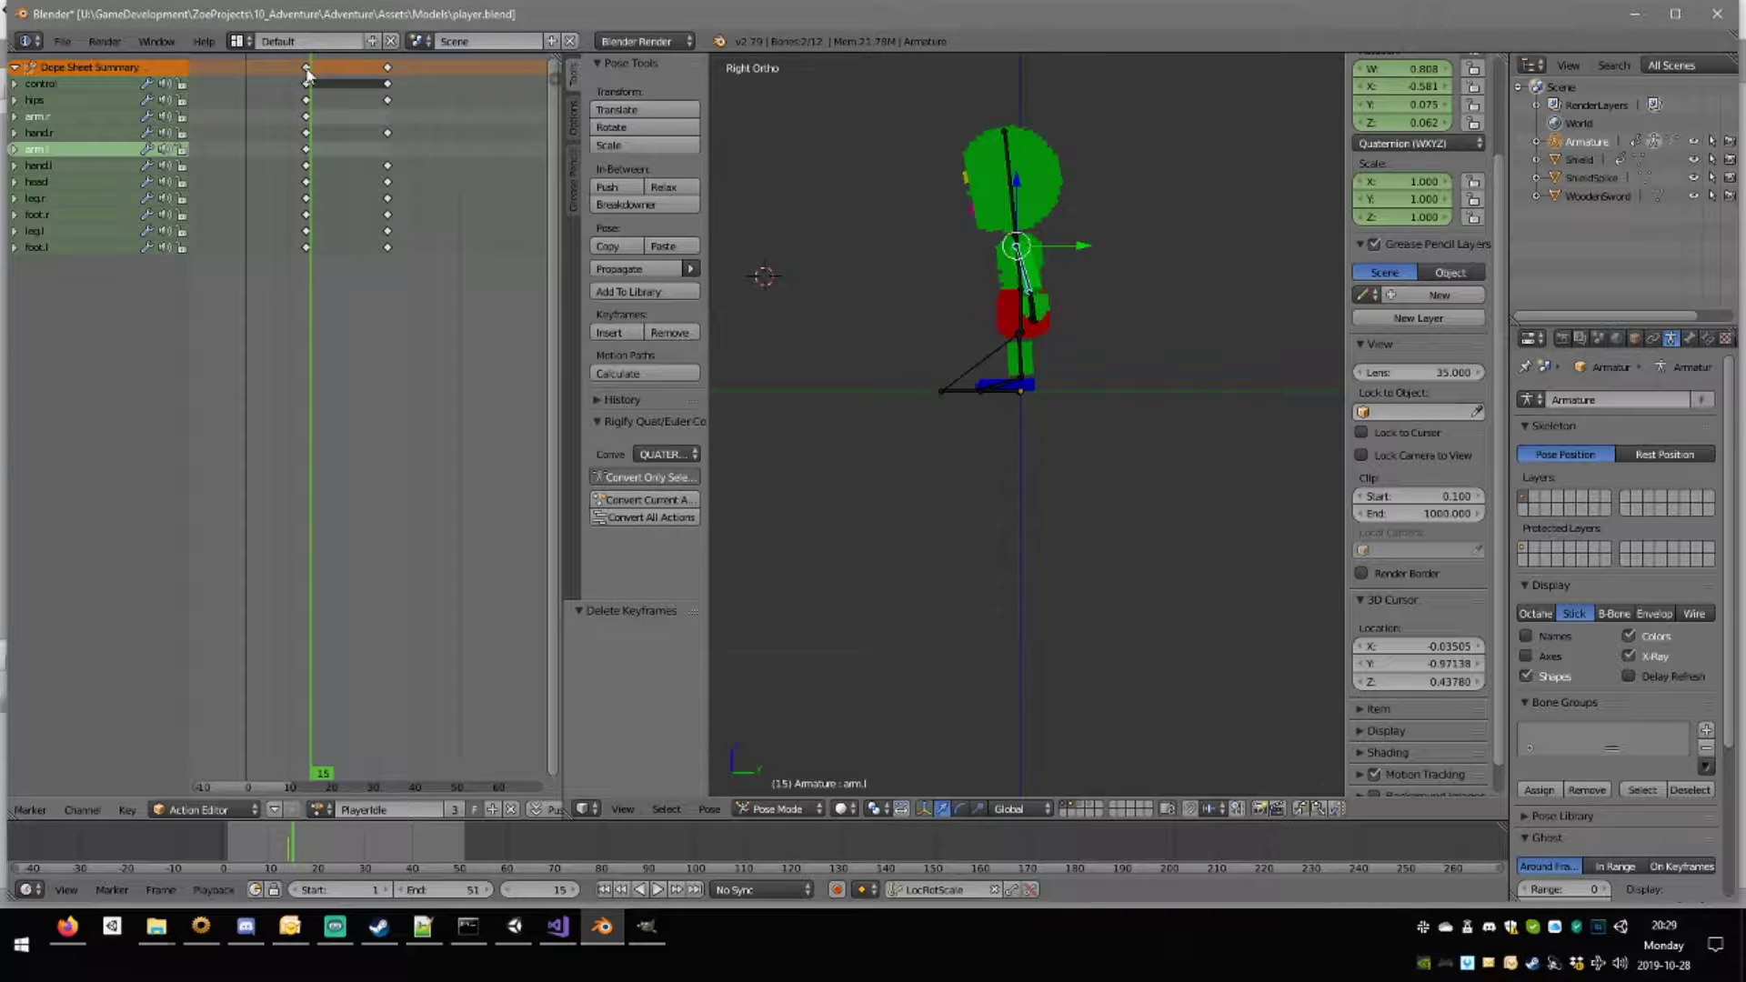
key("ctrl+z")
left_click(345, 91)
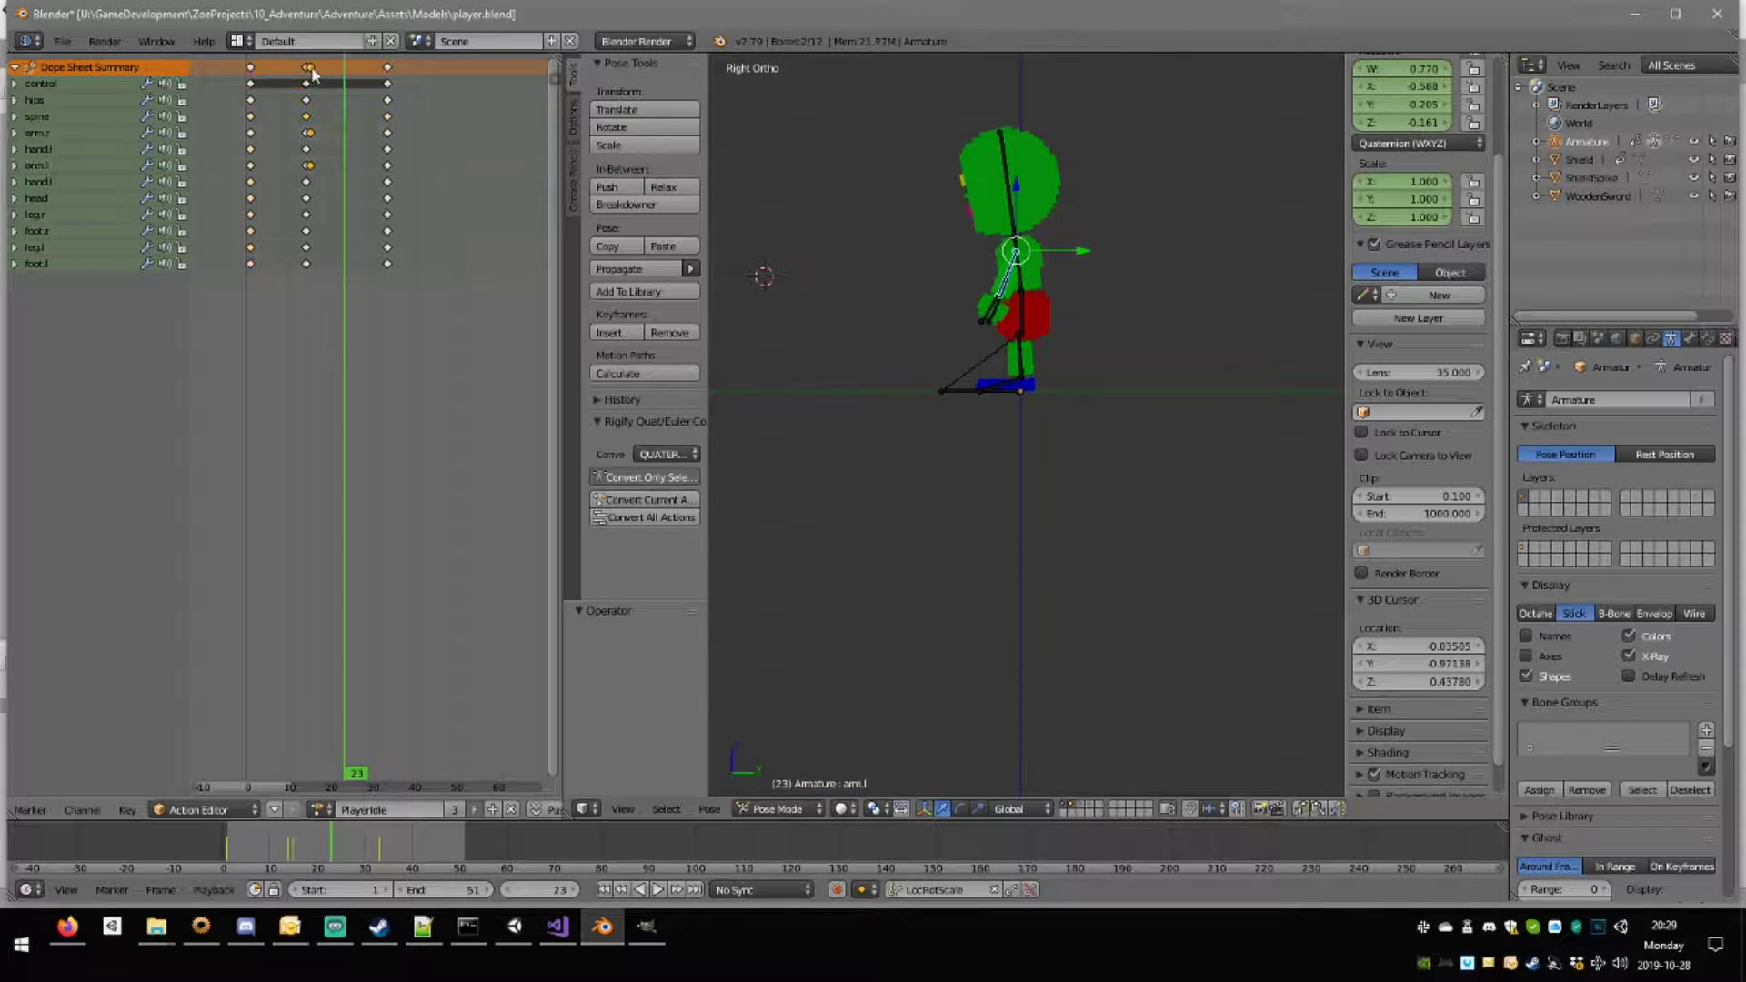
key("x")
left_click(312, 78)
At frame 14, rotate both arm bones about 34 degrees forward, keyframe them, and save over the existing player.blend file.
key("Down")
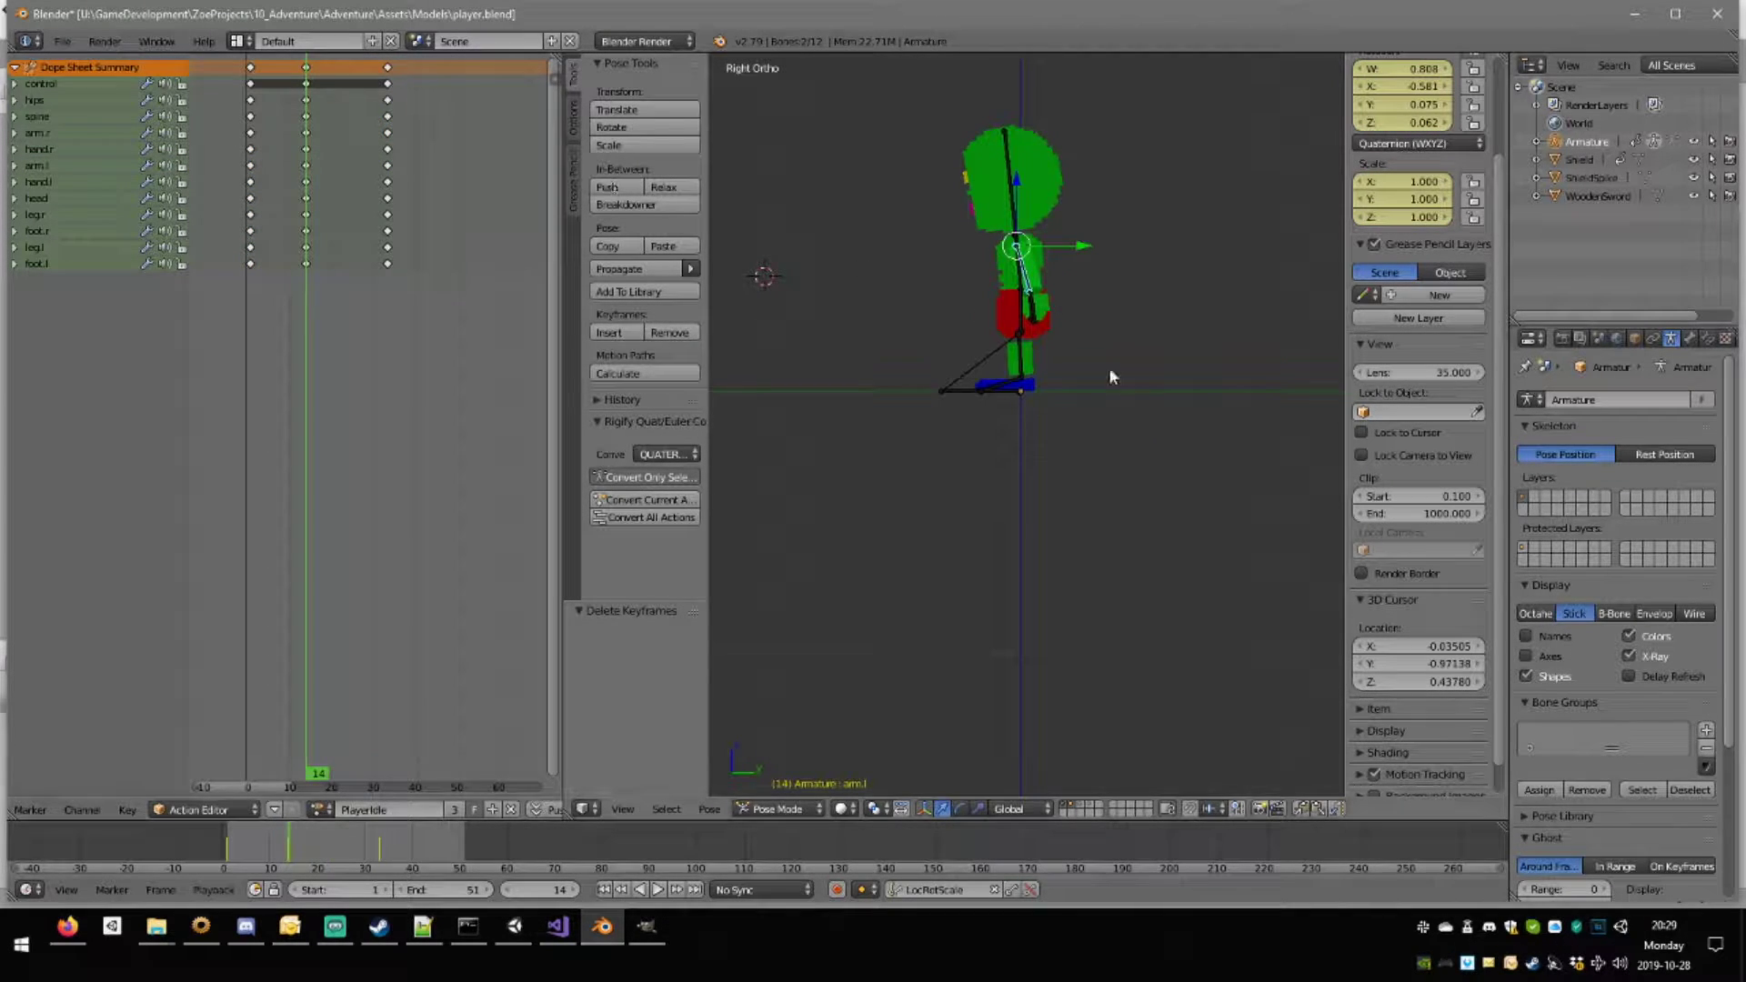
key("r")
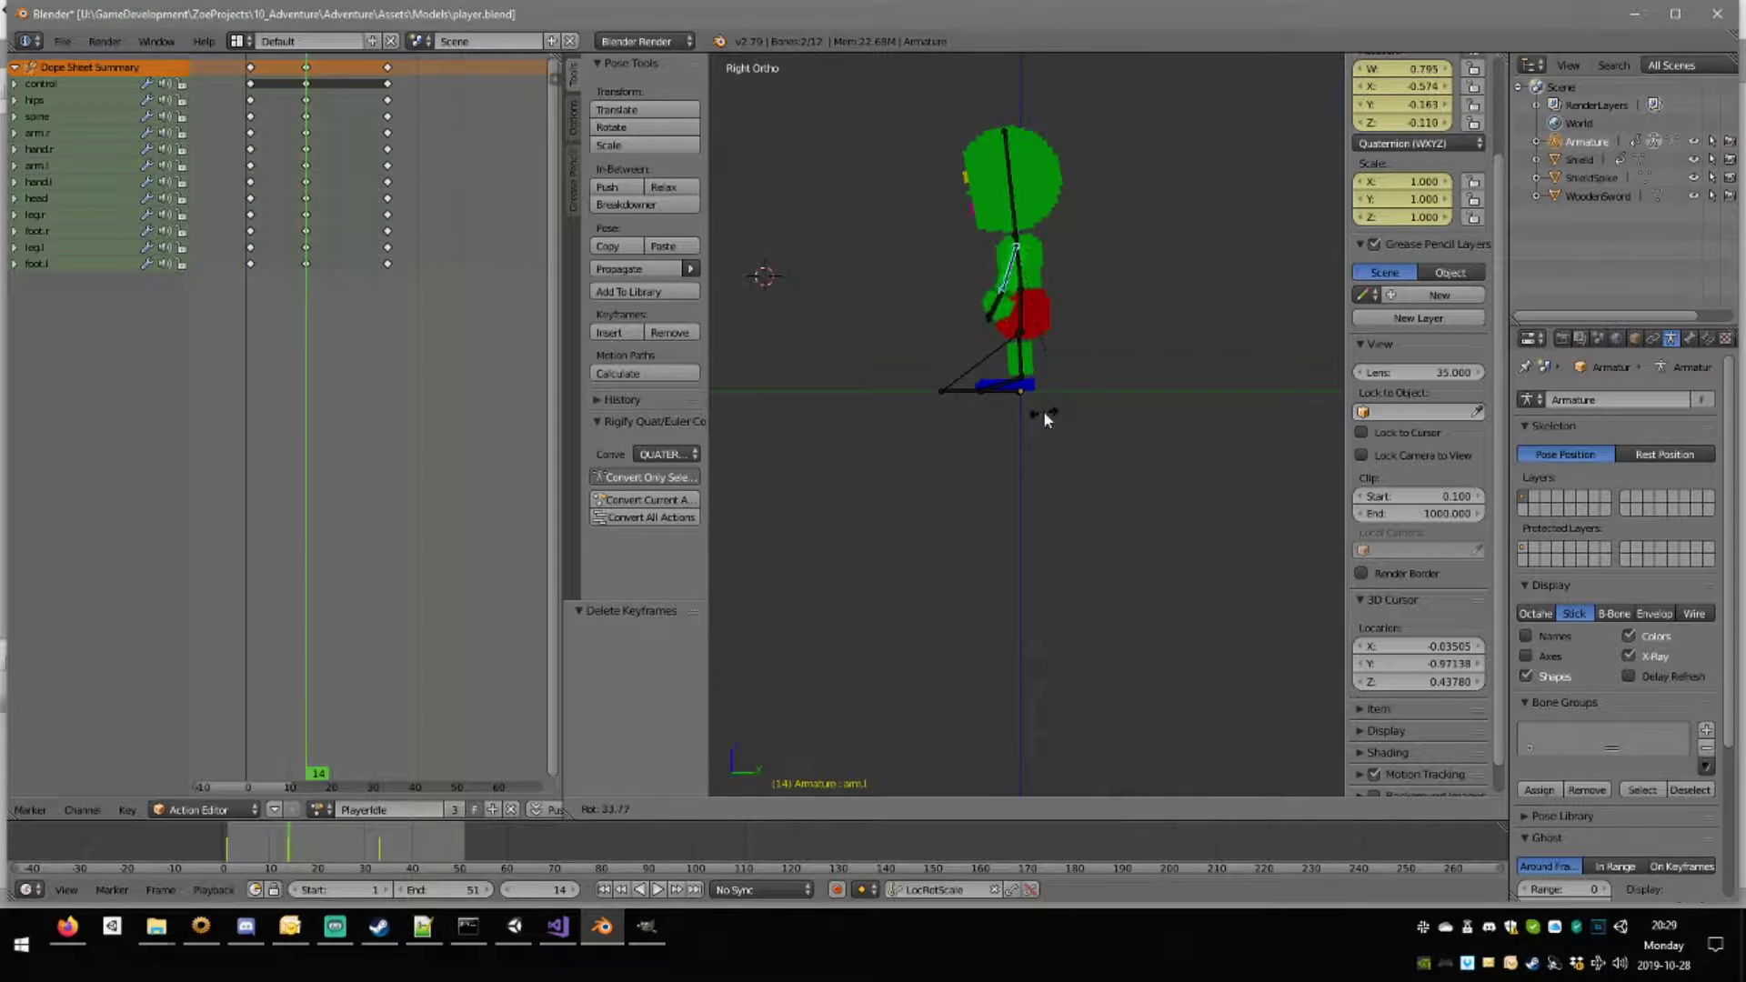
left_click(1048, 412)
key("i")
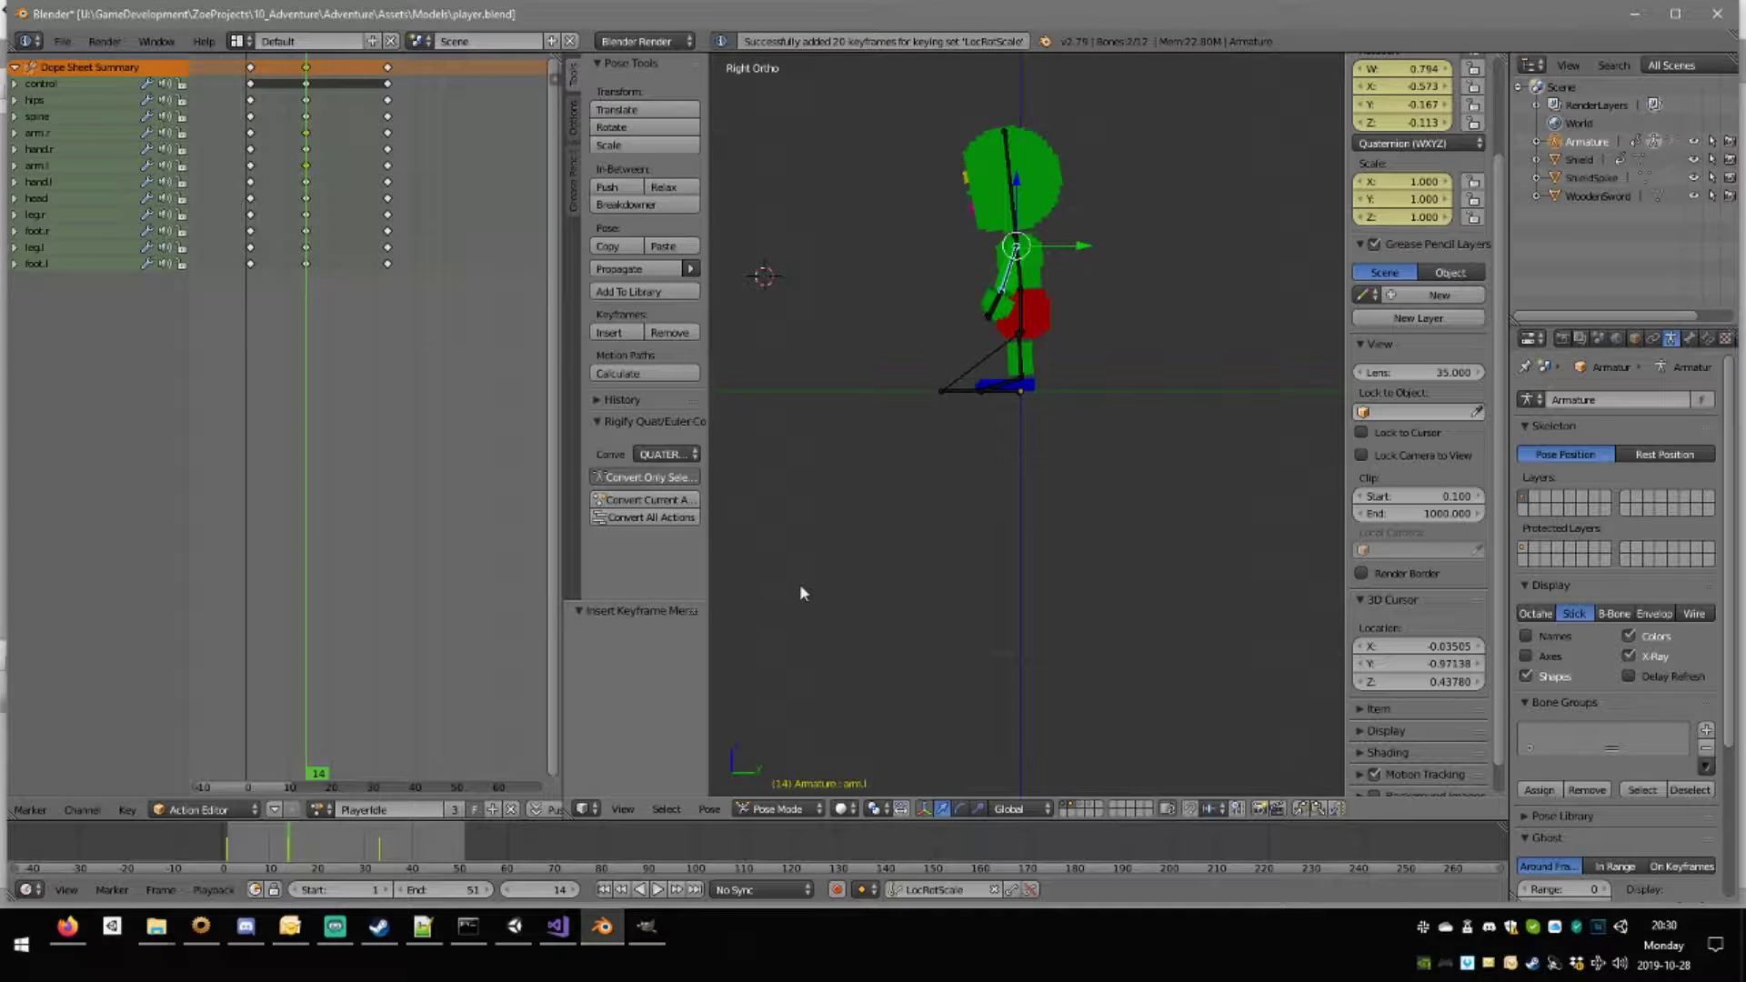
key("ctrl+s")
left_click(913, 509)
Switch to Unity, open the Player prefab and inspect the Trail, WoodenSword and SwordHolder objects under the right hand.
left_click(514, 926)
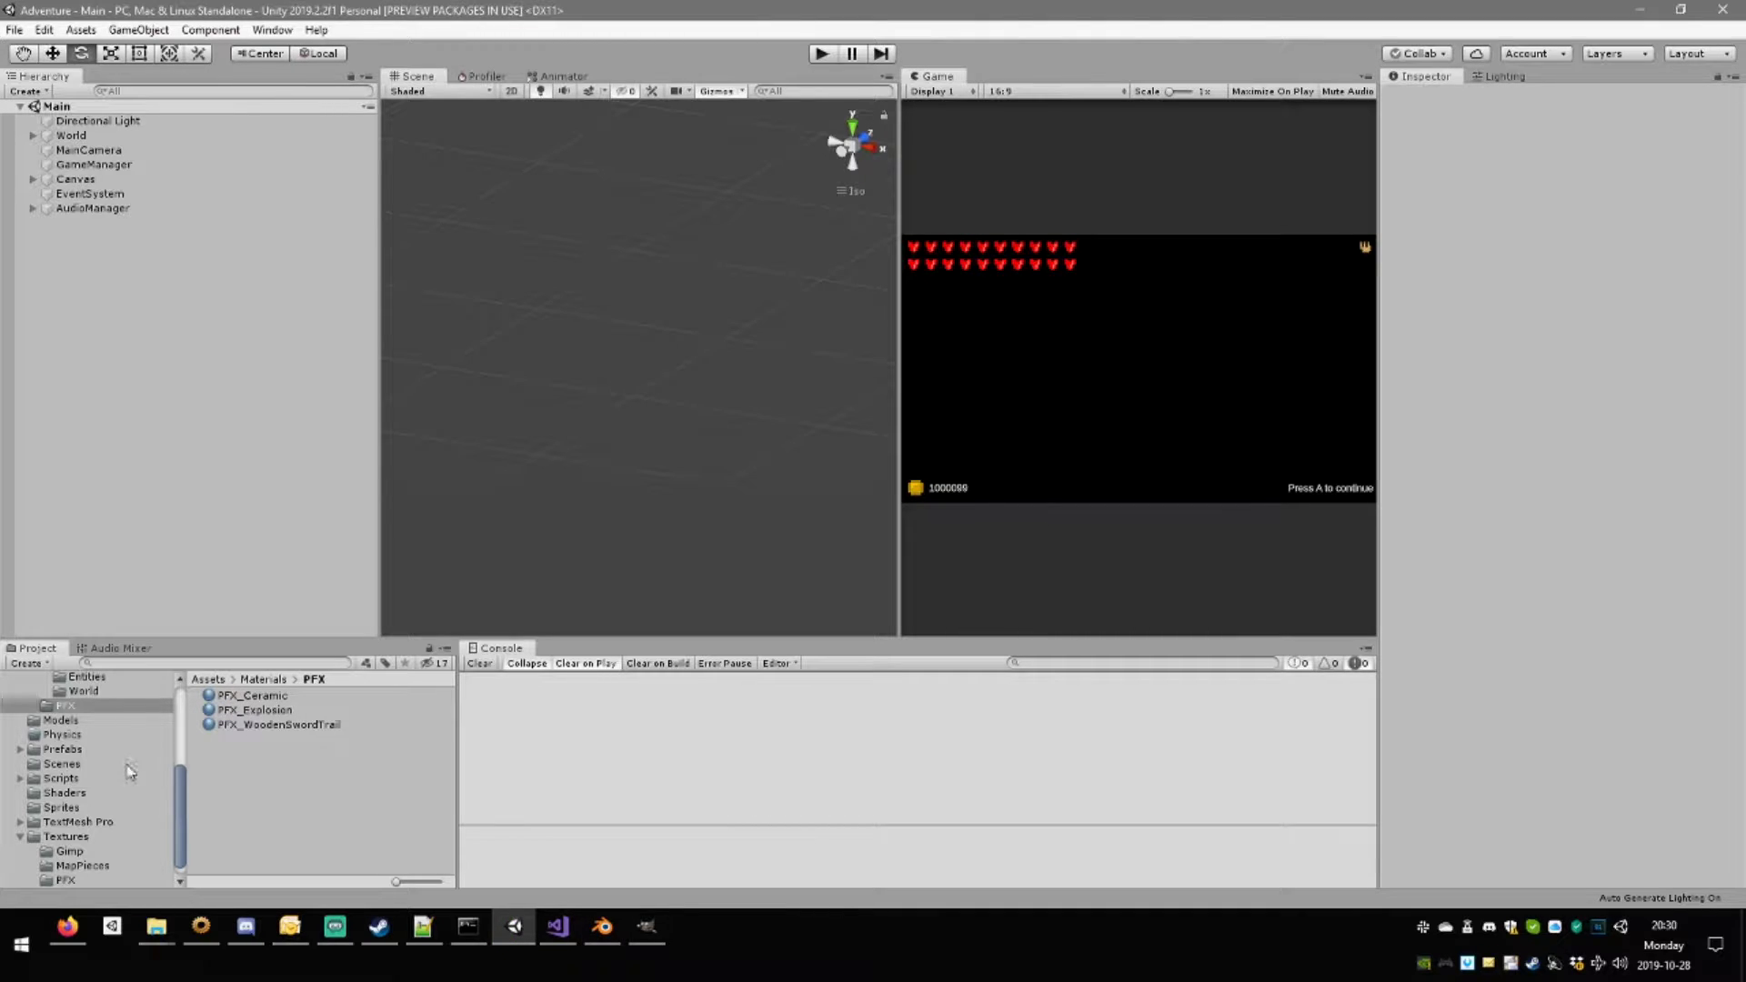
scroll(107, 787, "down", 1)
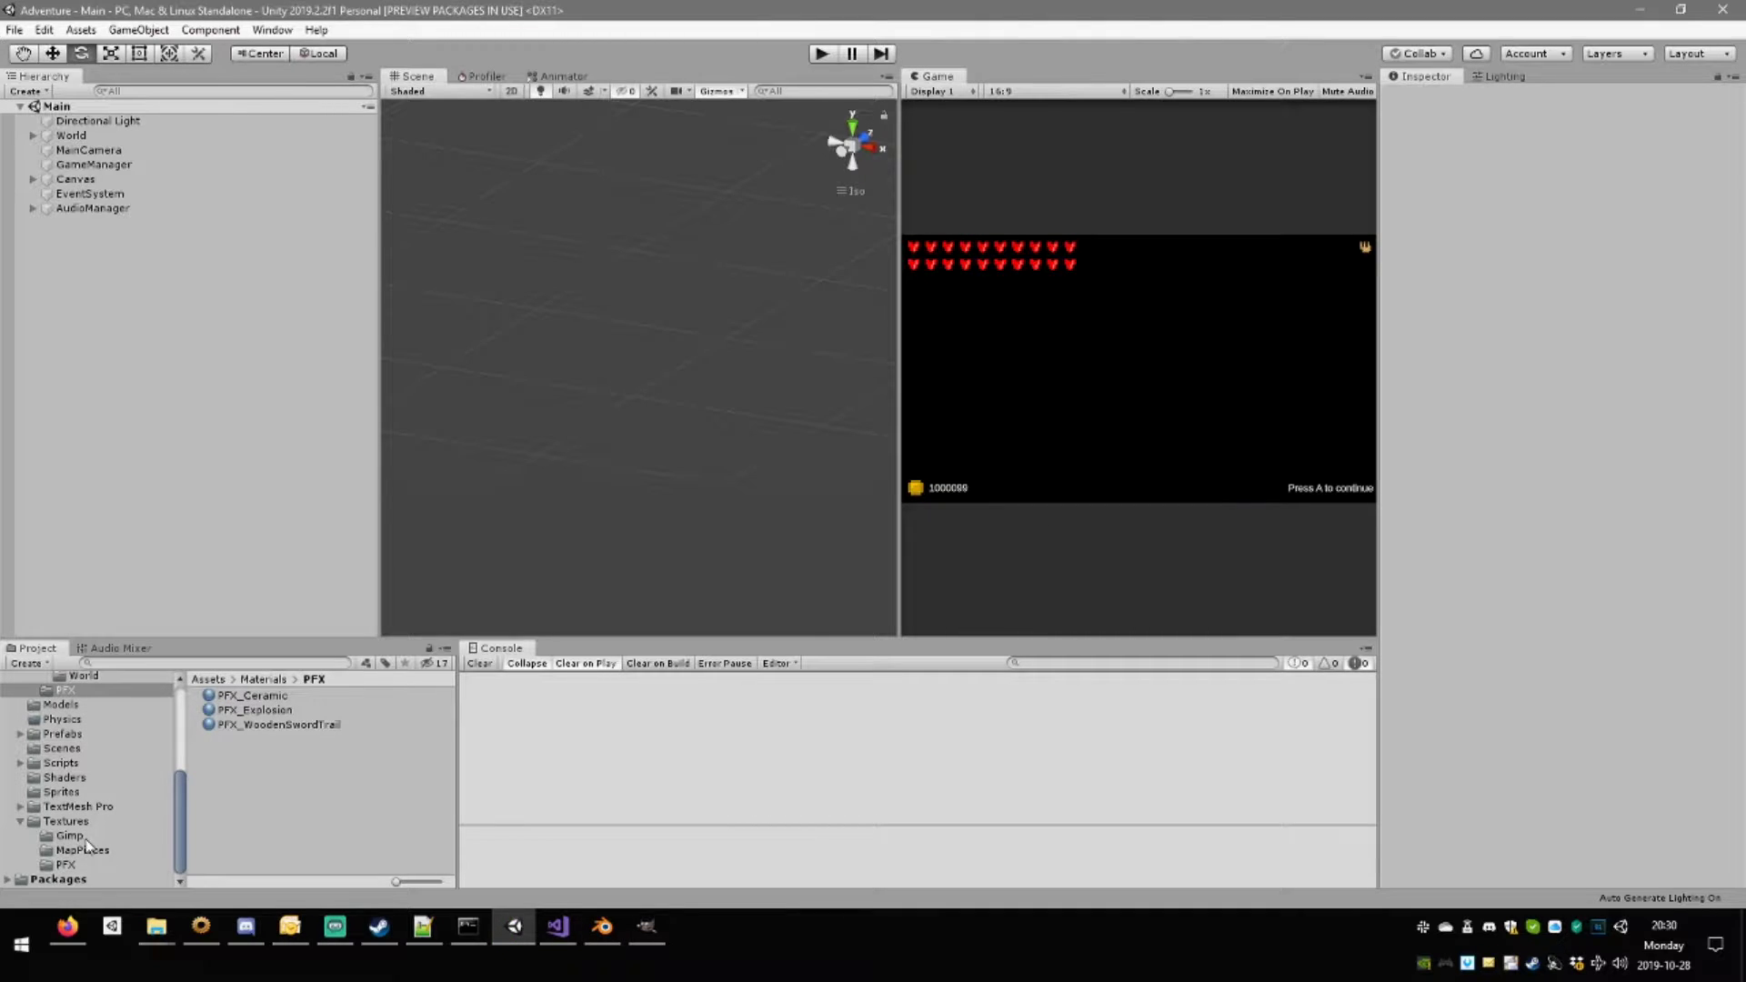
left_click(63, 734)
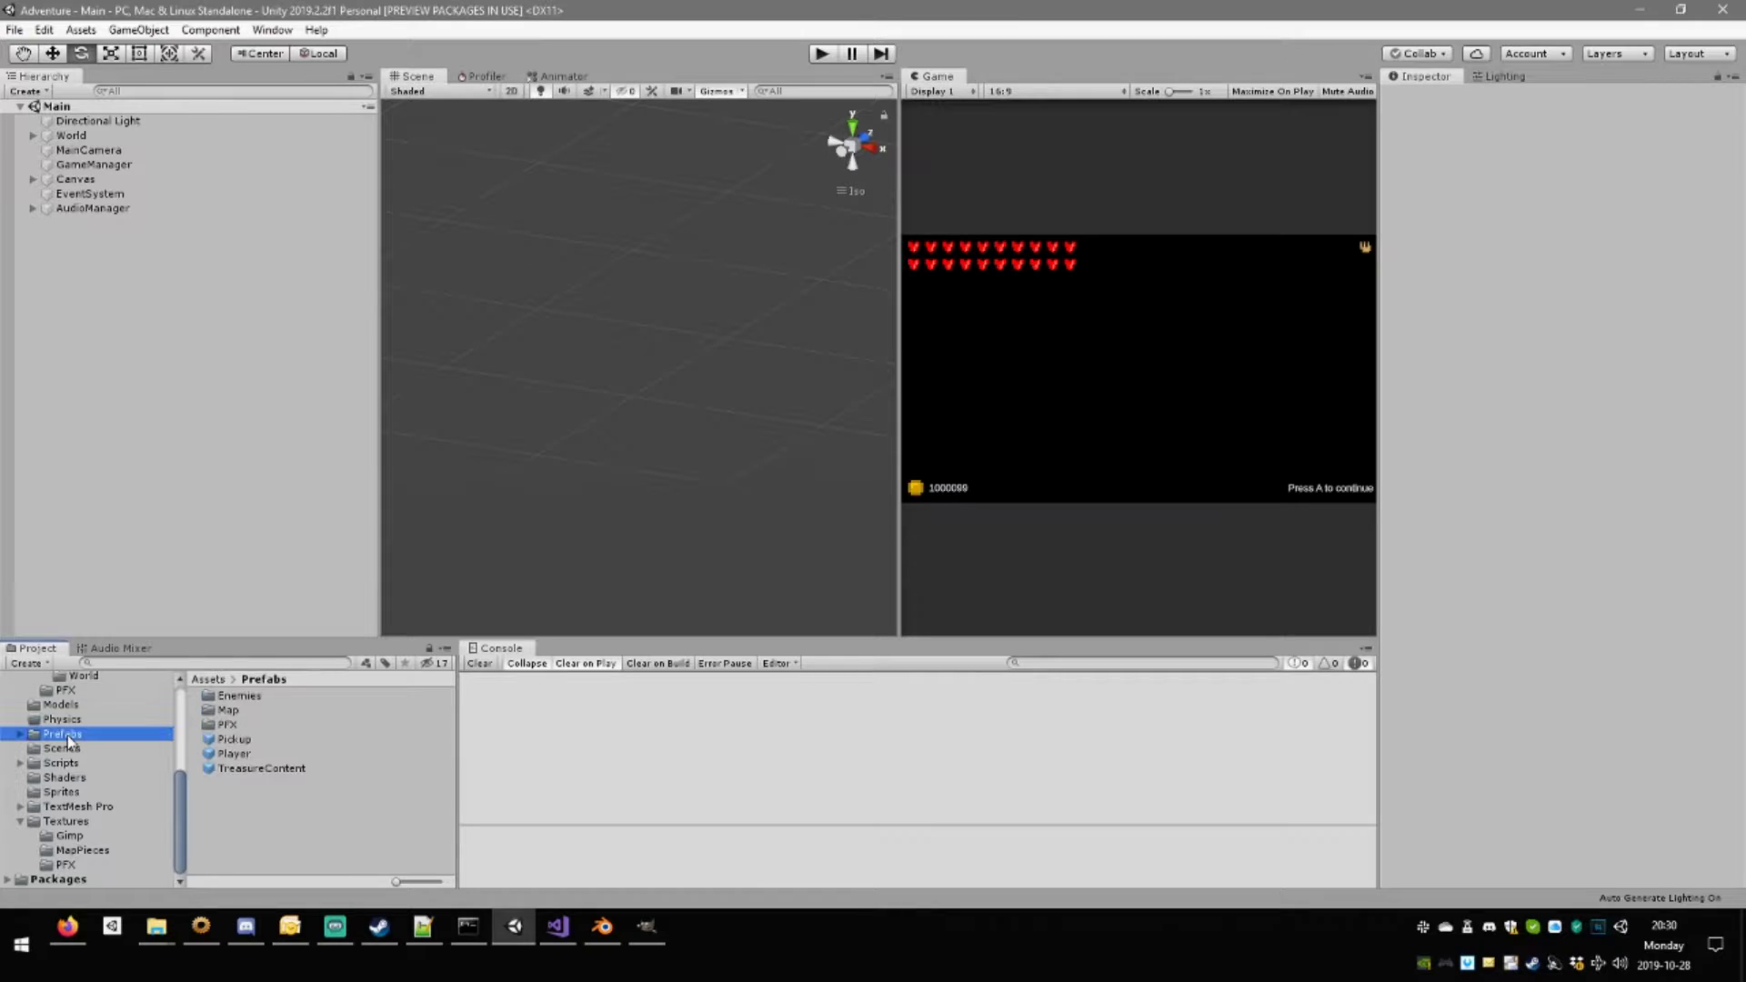
double_click(239, 753)
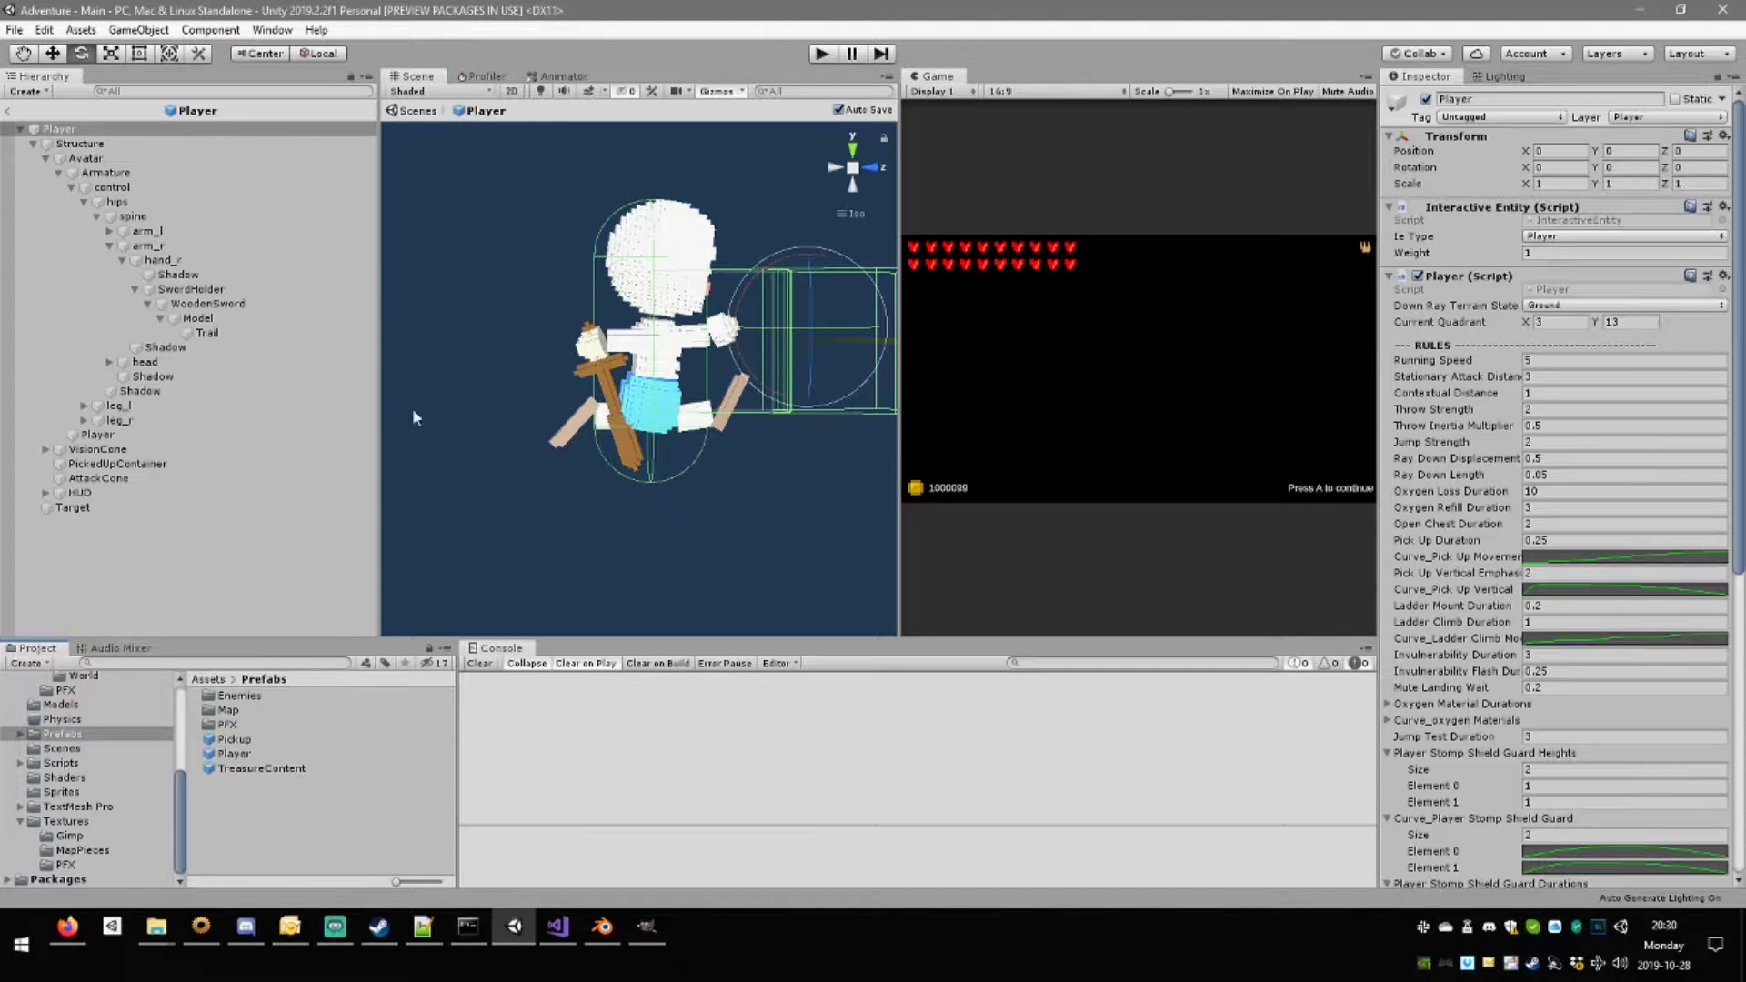
left_click(211, 332)
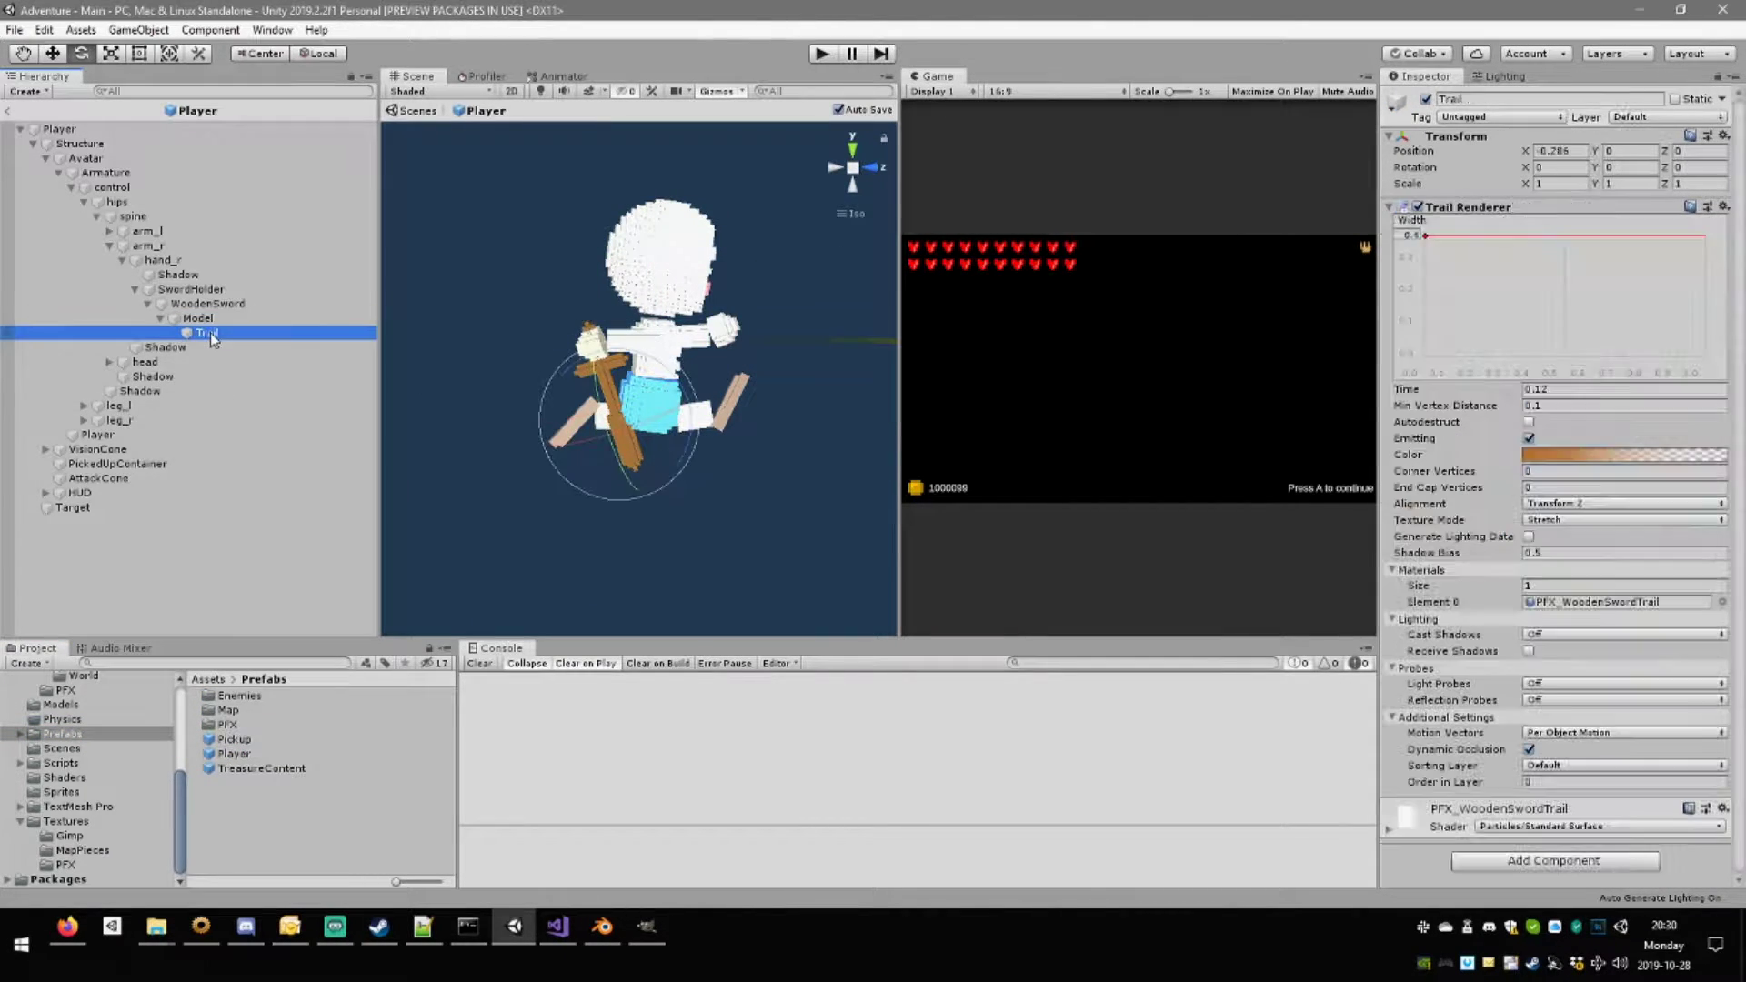
left_click(196, 318)
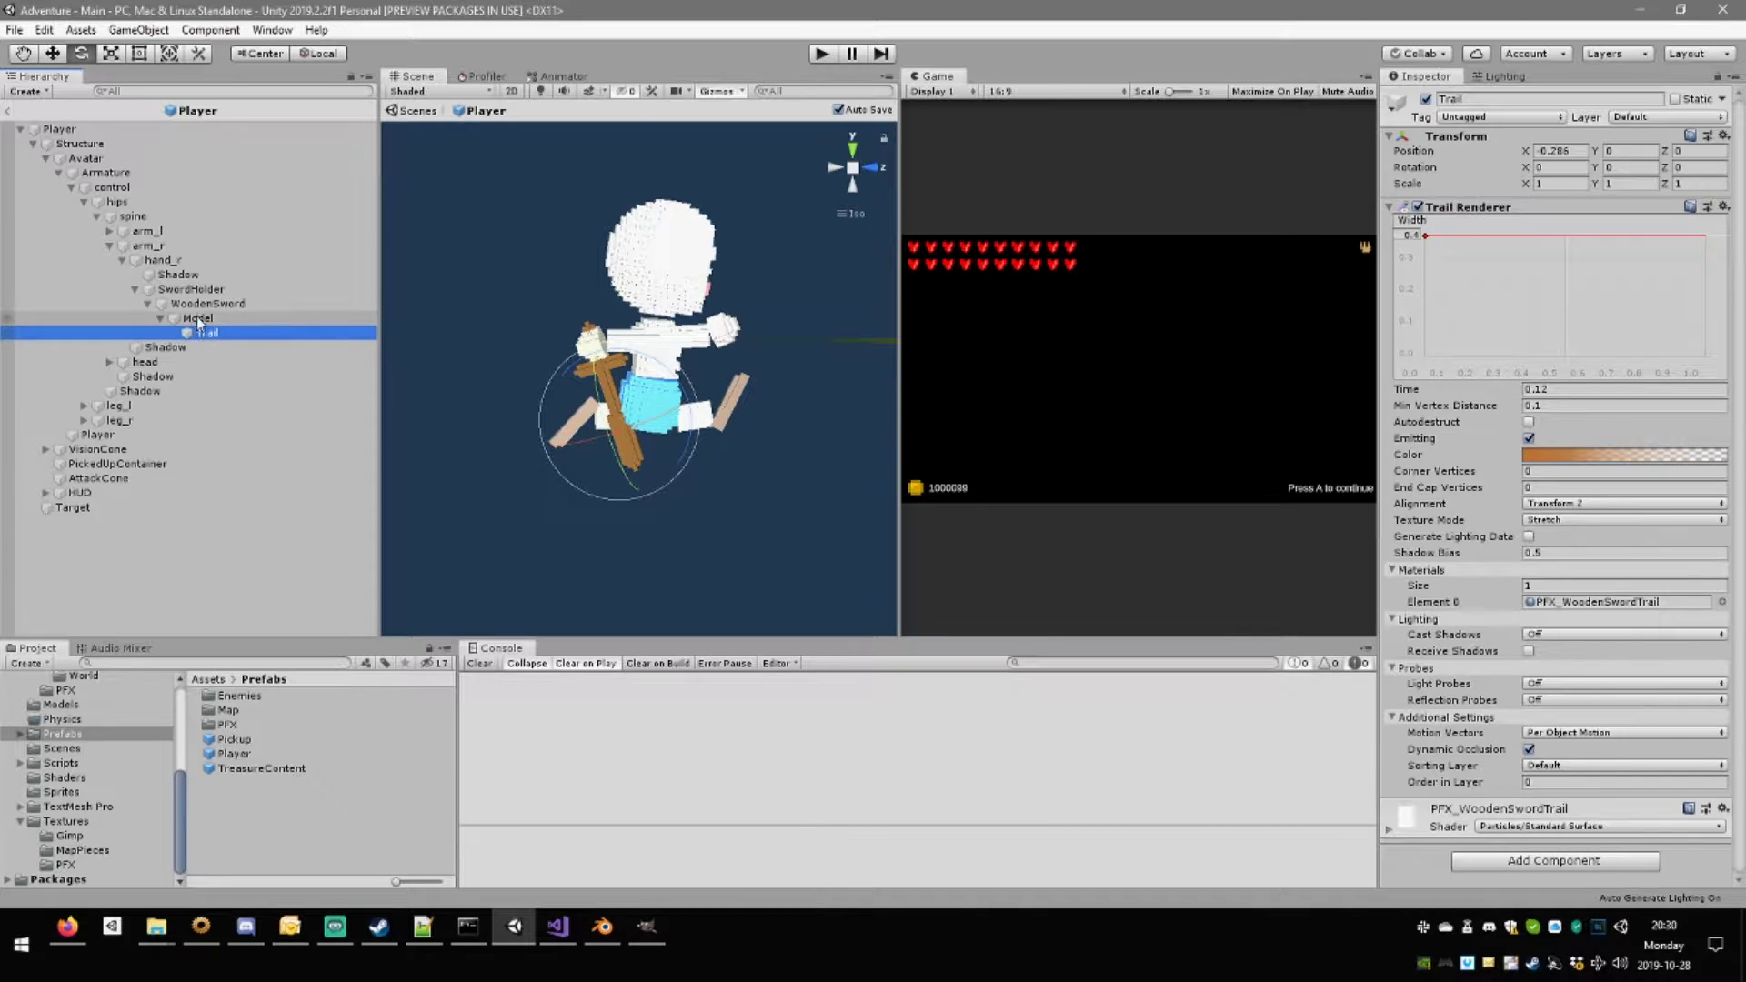
left_click(205, 289)
left_click(226, 304)
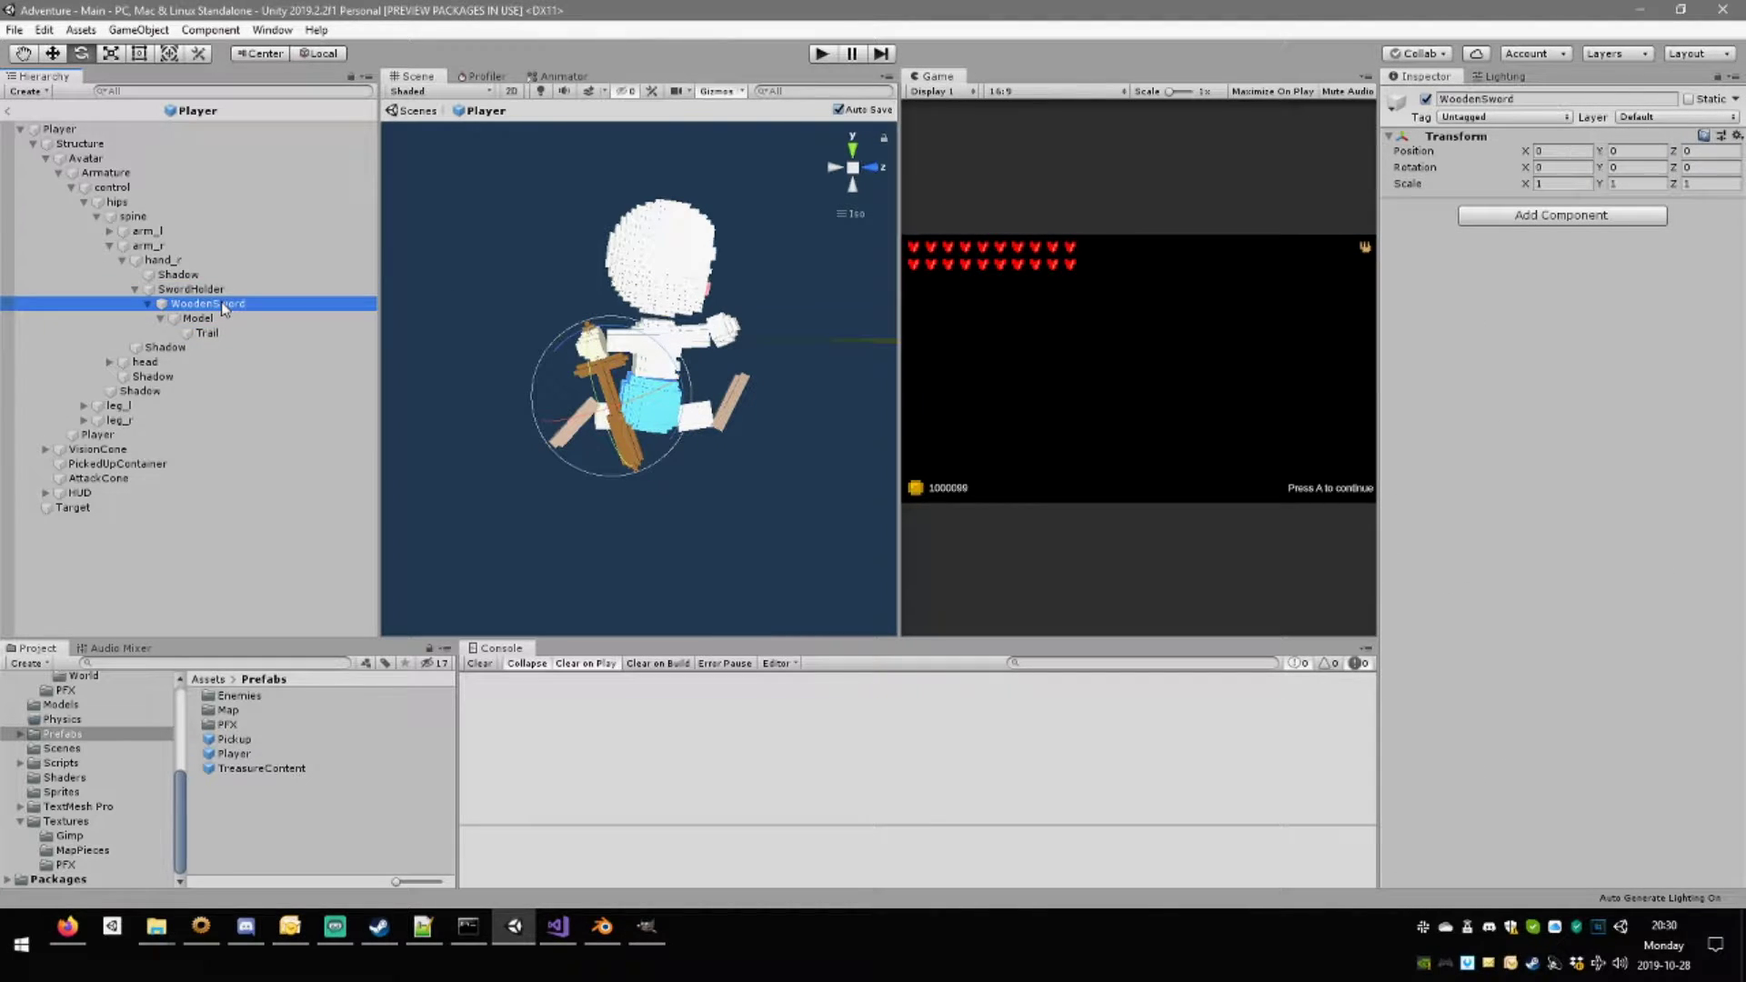
left_click(225, 291)
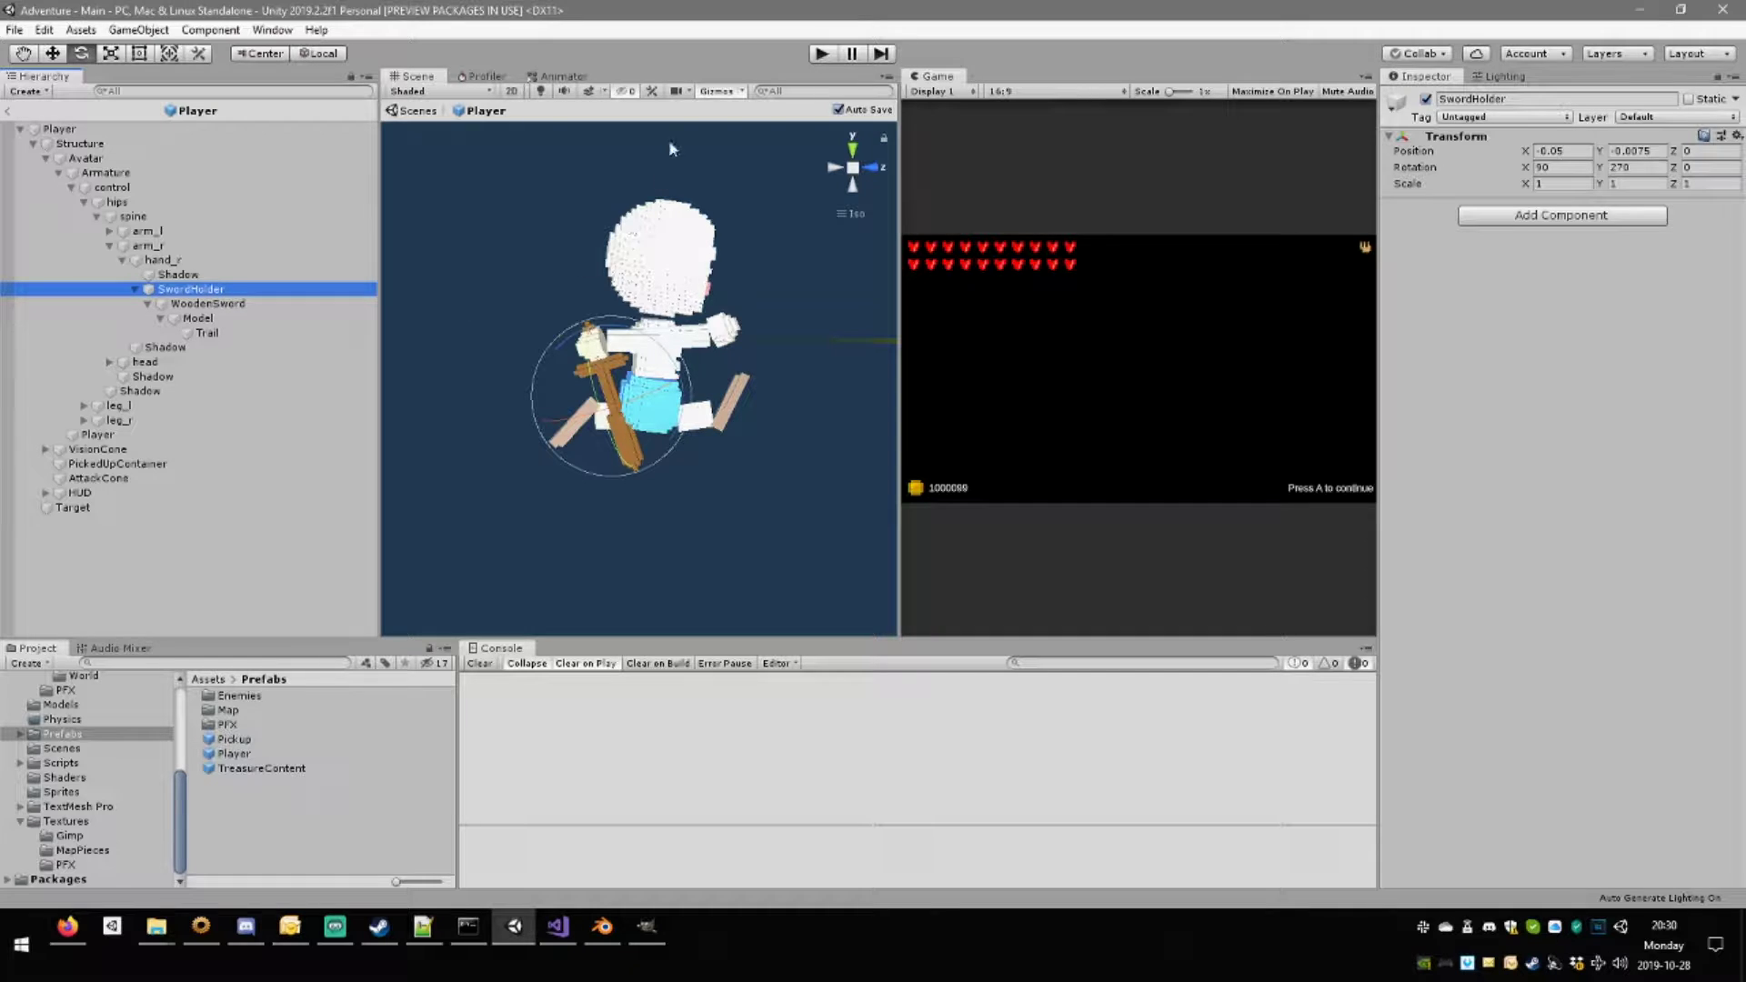
Switch to Blender and examine the right hand and its bone up close from the front side.
left_click(602, 927)
middle_click_drag(1009, 334, 1237, 410)
scroll(1028, 456, "up", 7)
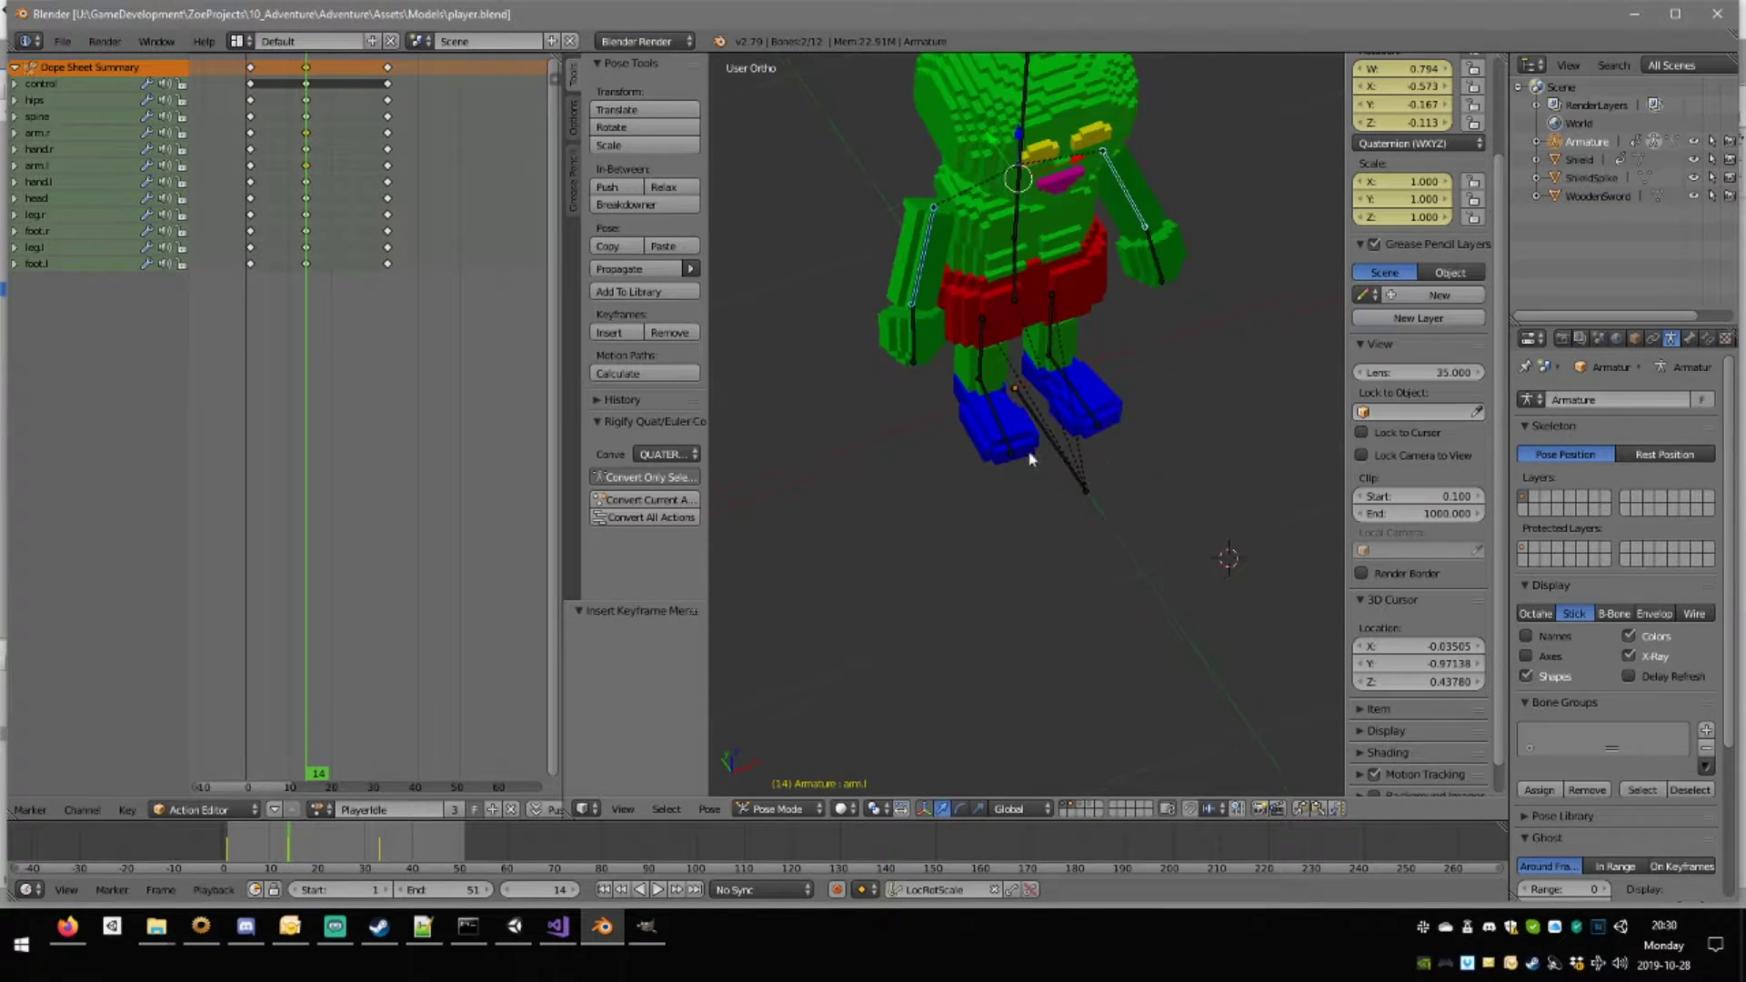
middle_click_drag(930, 353, 976, 354)
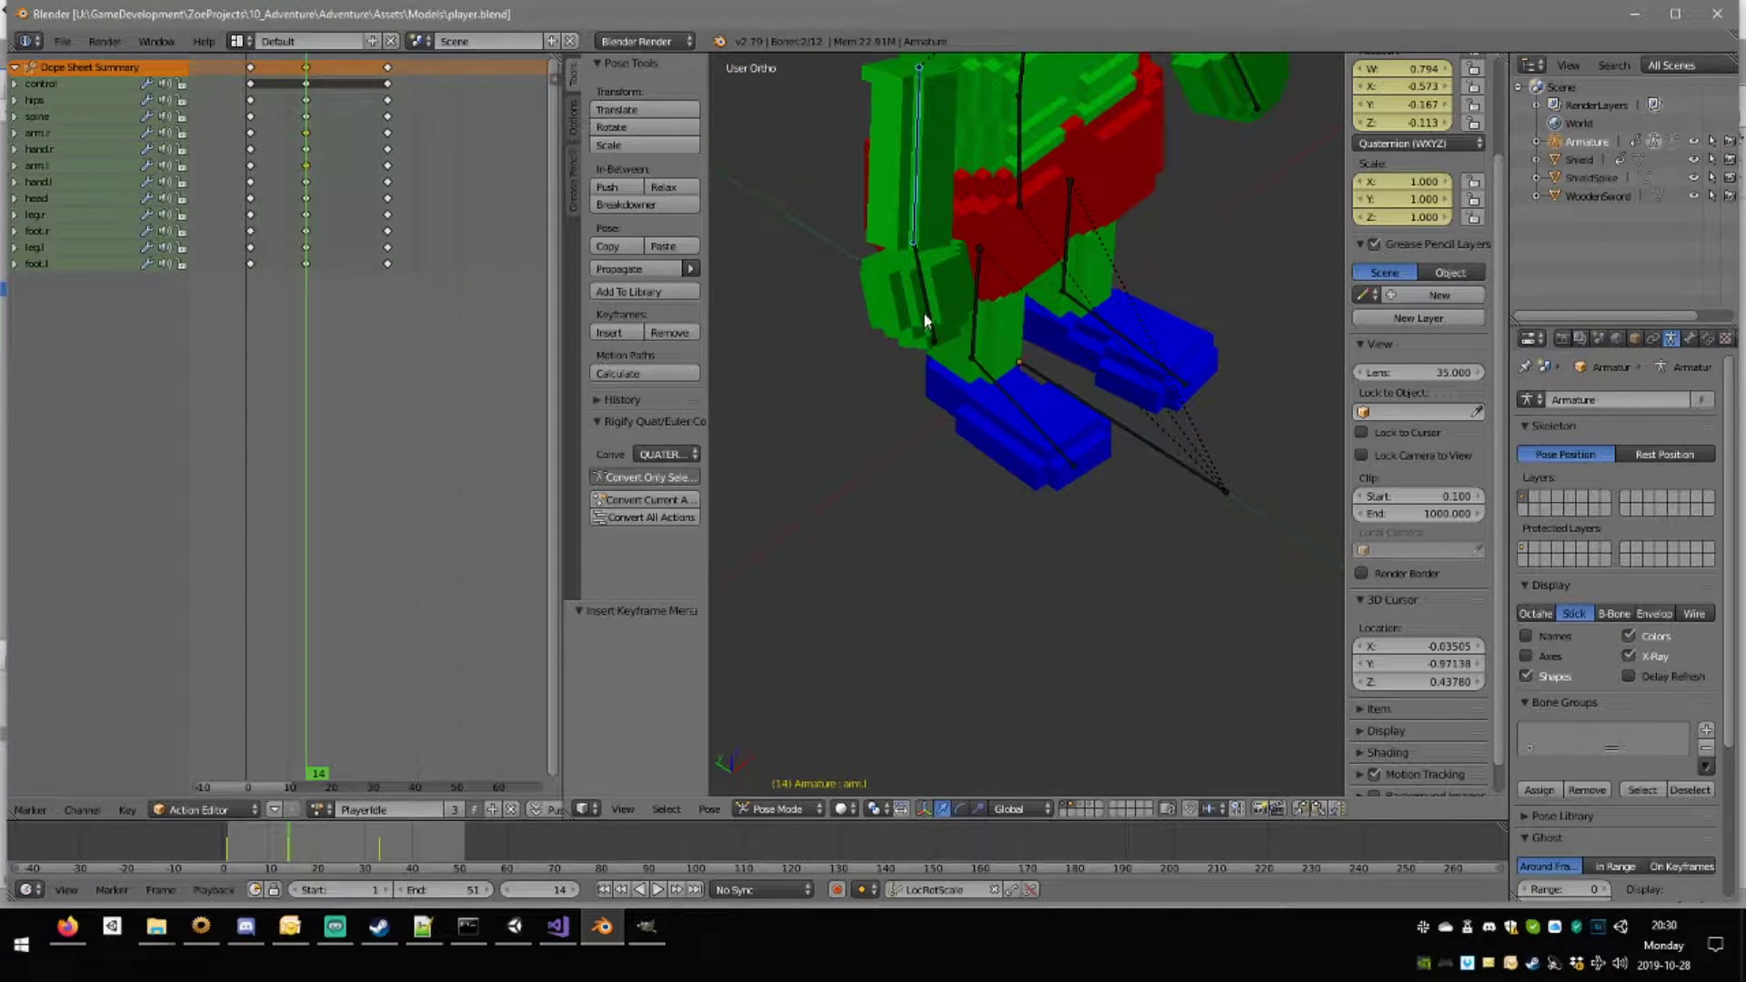
scroll(931, 352, "down", 3)
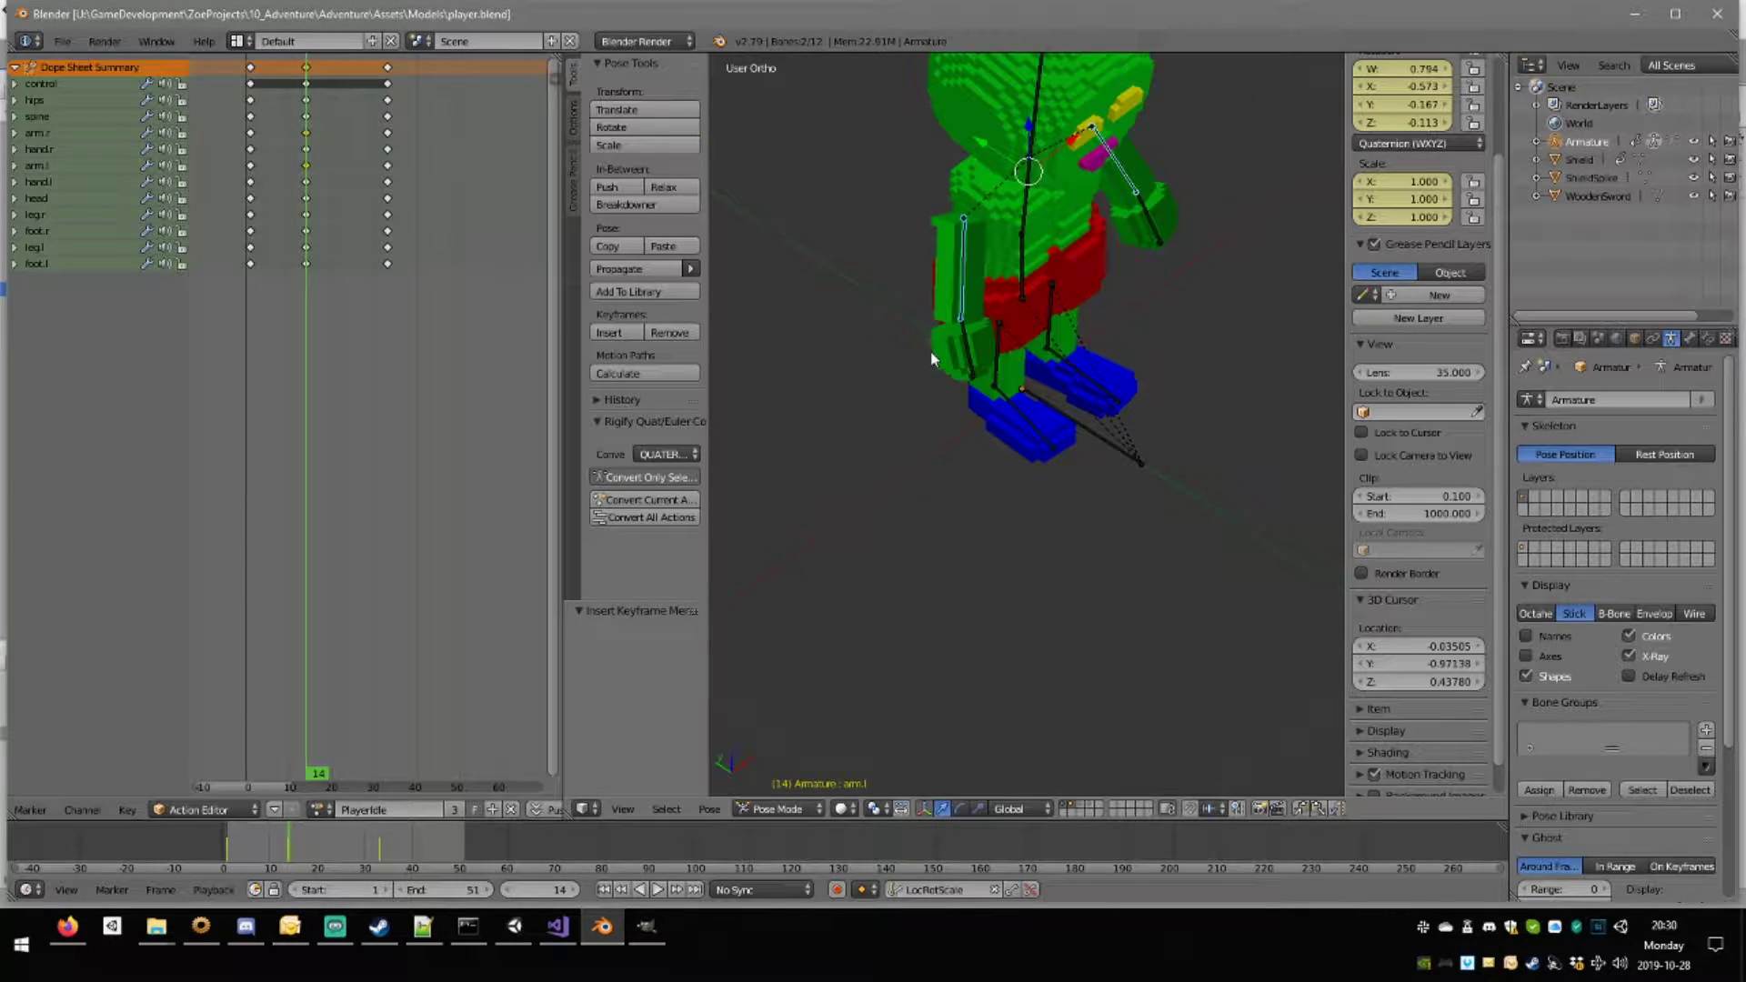
Switch to Unity, run the game and focus the Scene view on Player(Clone) to check its idle animation and sword.
left_click(517, 925)
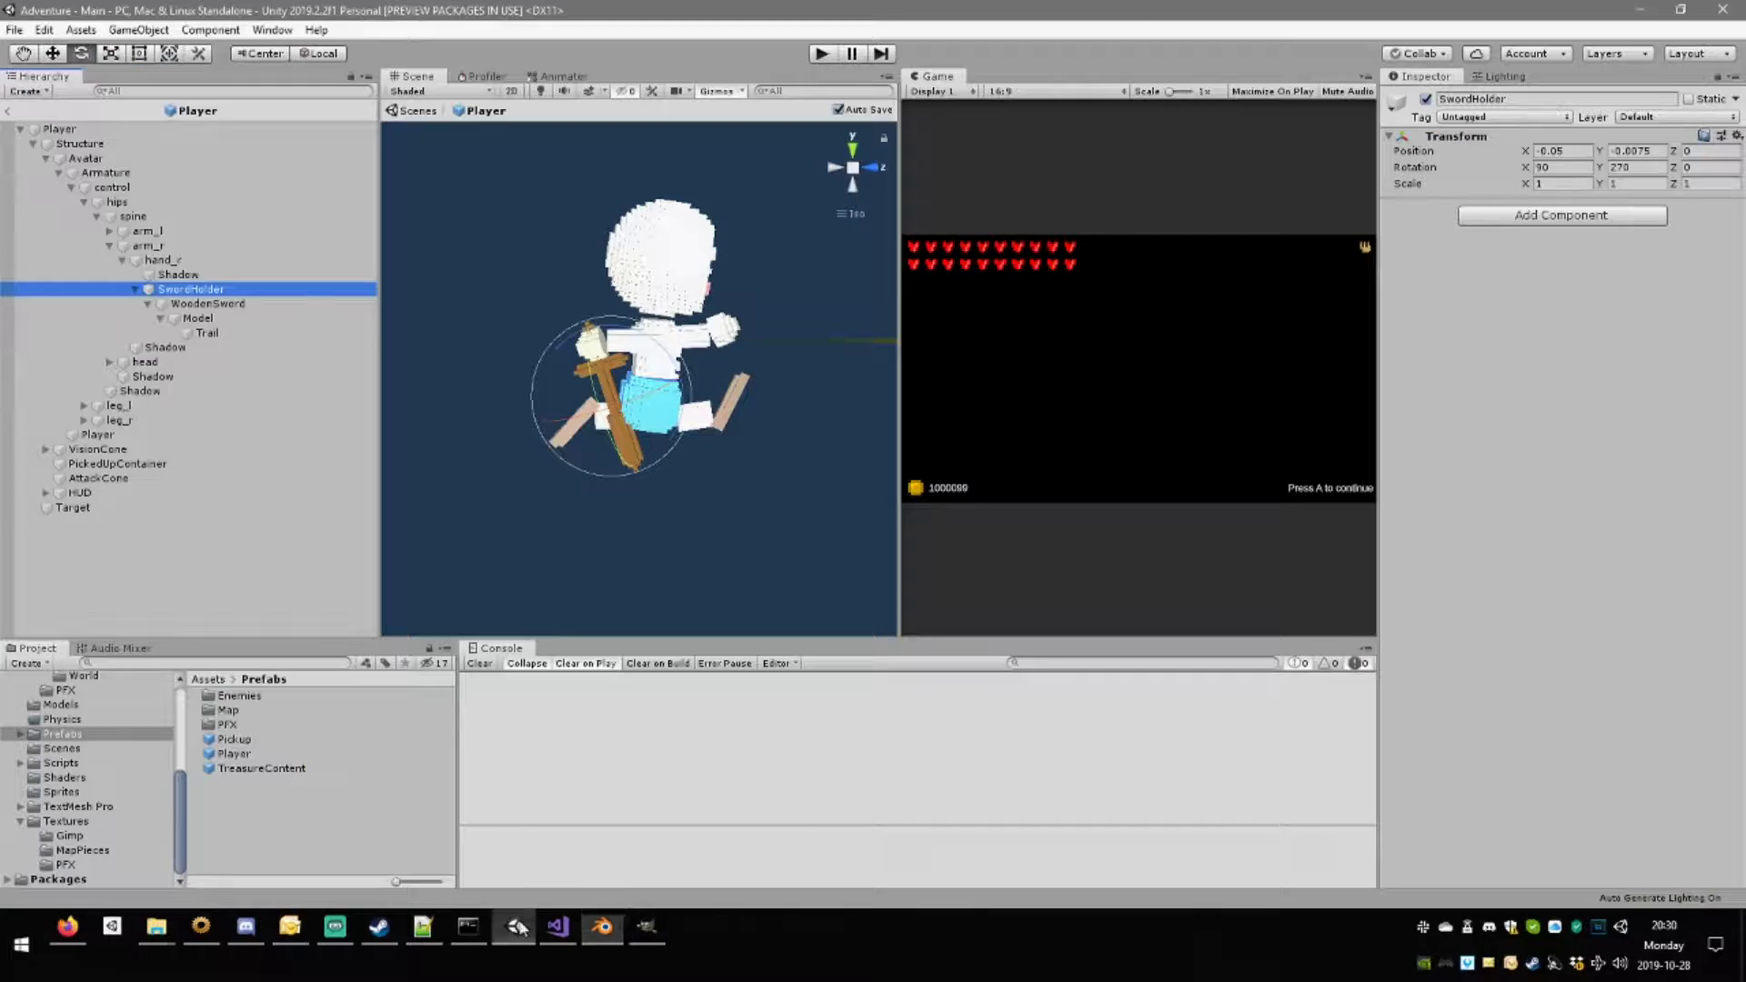
left_click(822, 54)
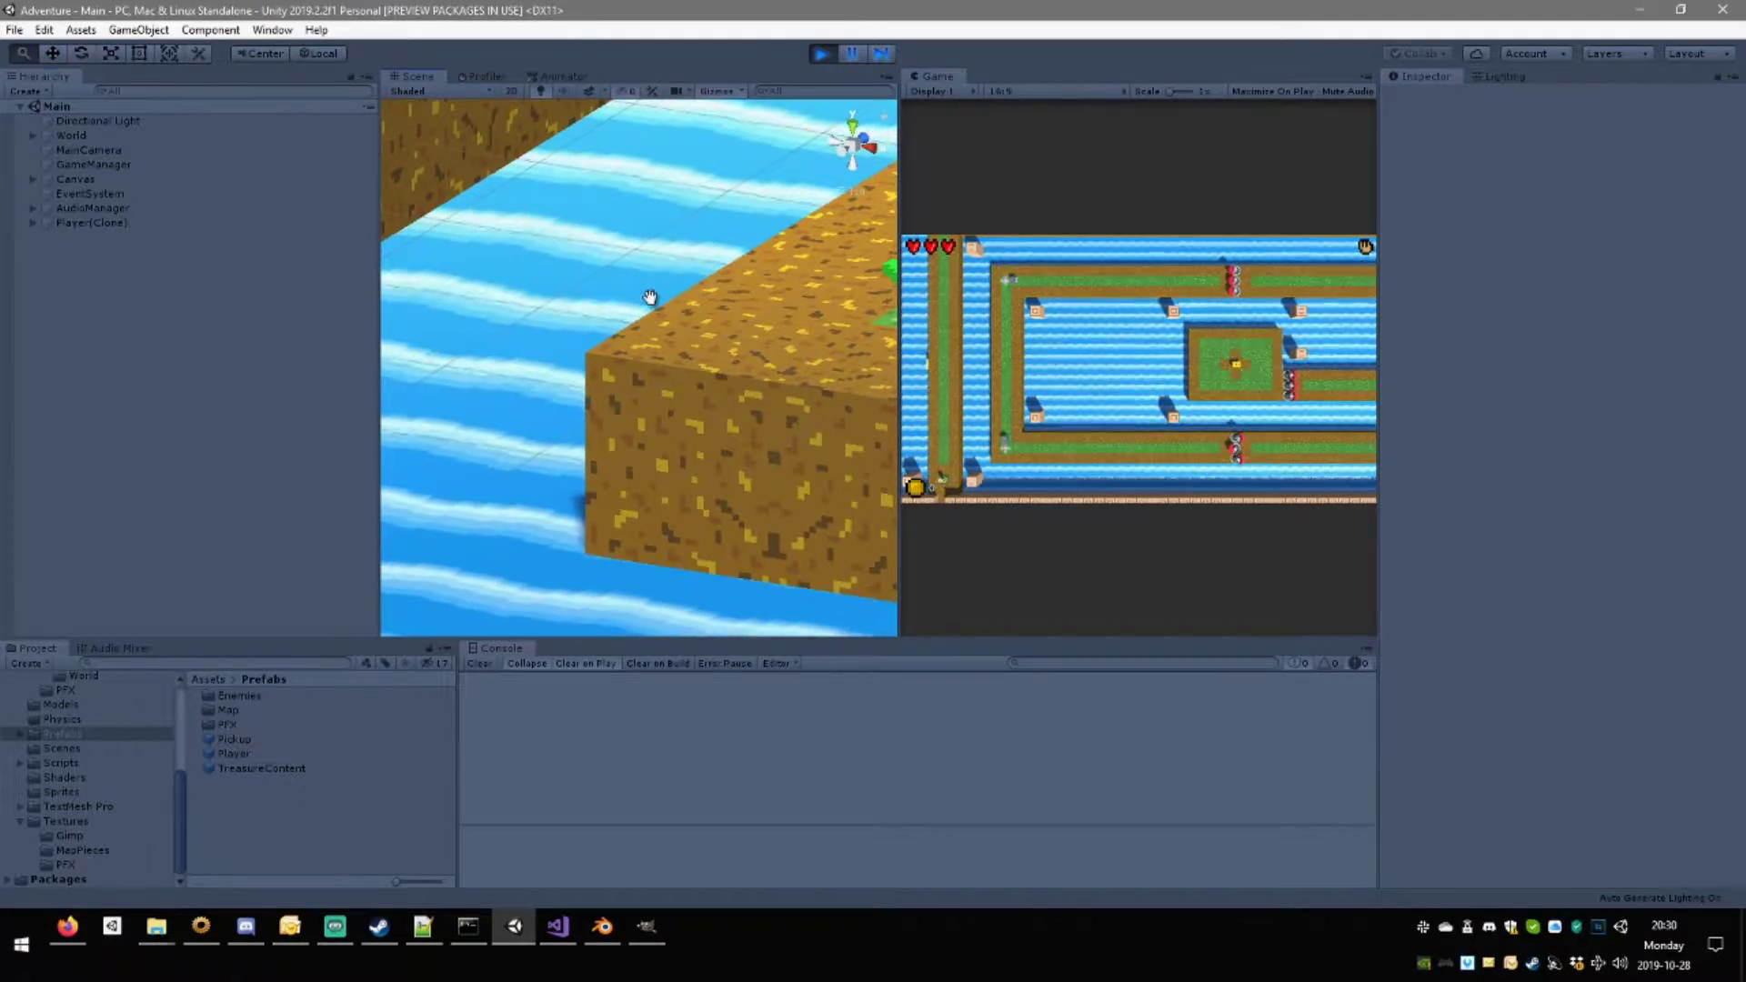
double_click(145, 222)
left_click_drag(717, 373, 514, 409, "alt")
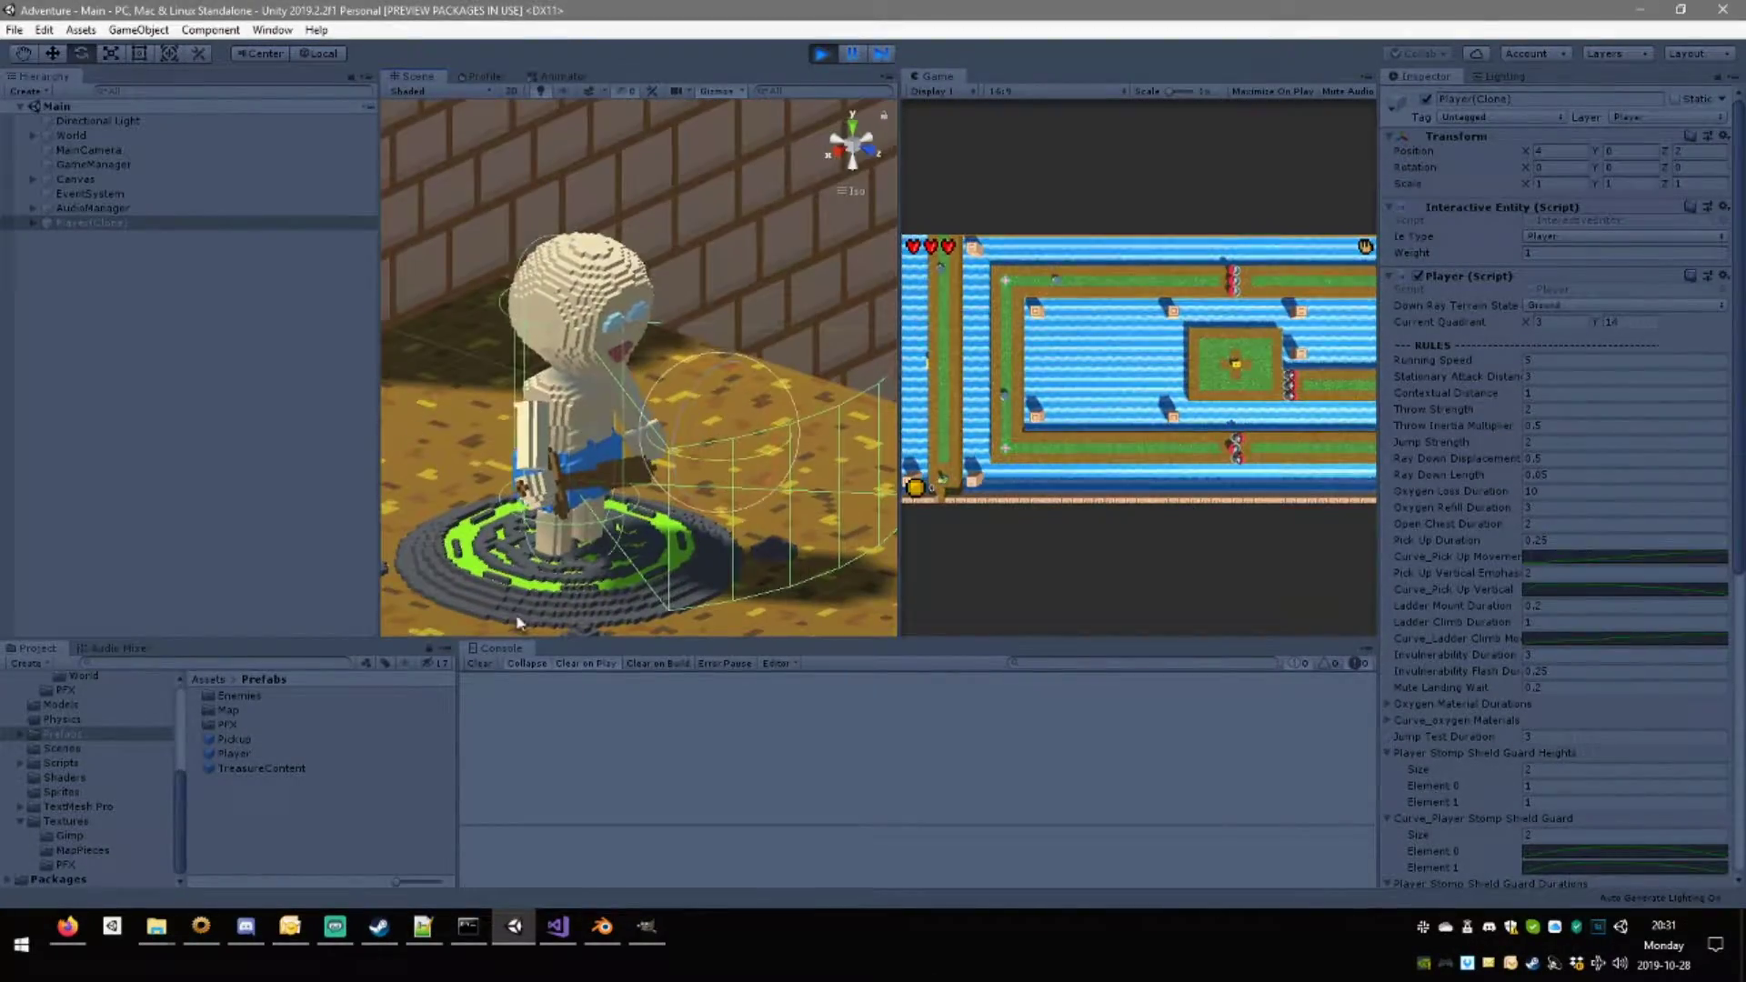
Switch to Blender and select the armature's right hand bone in the 3D view.
left_click(606, 930)
right_click(969, 386)
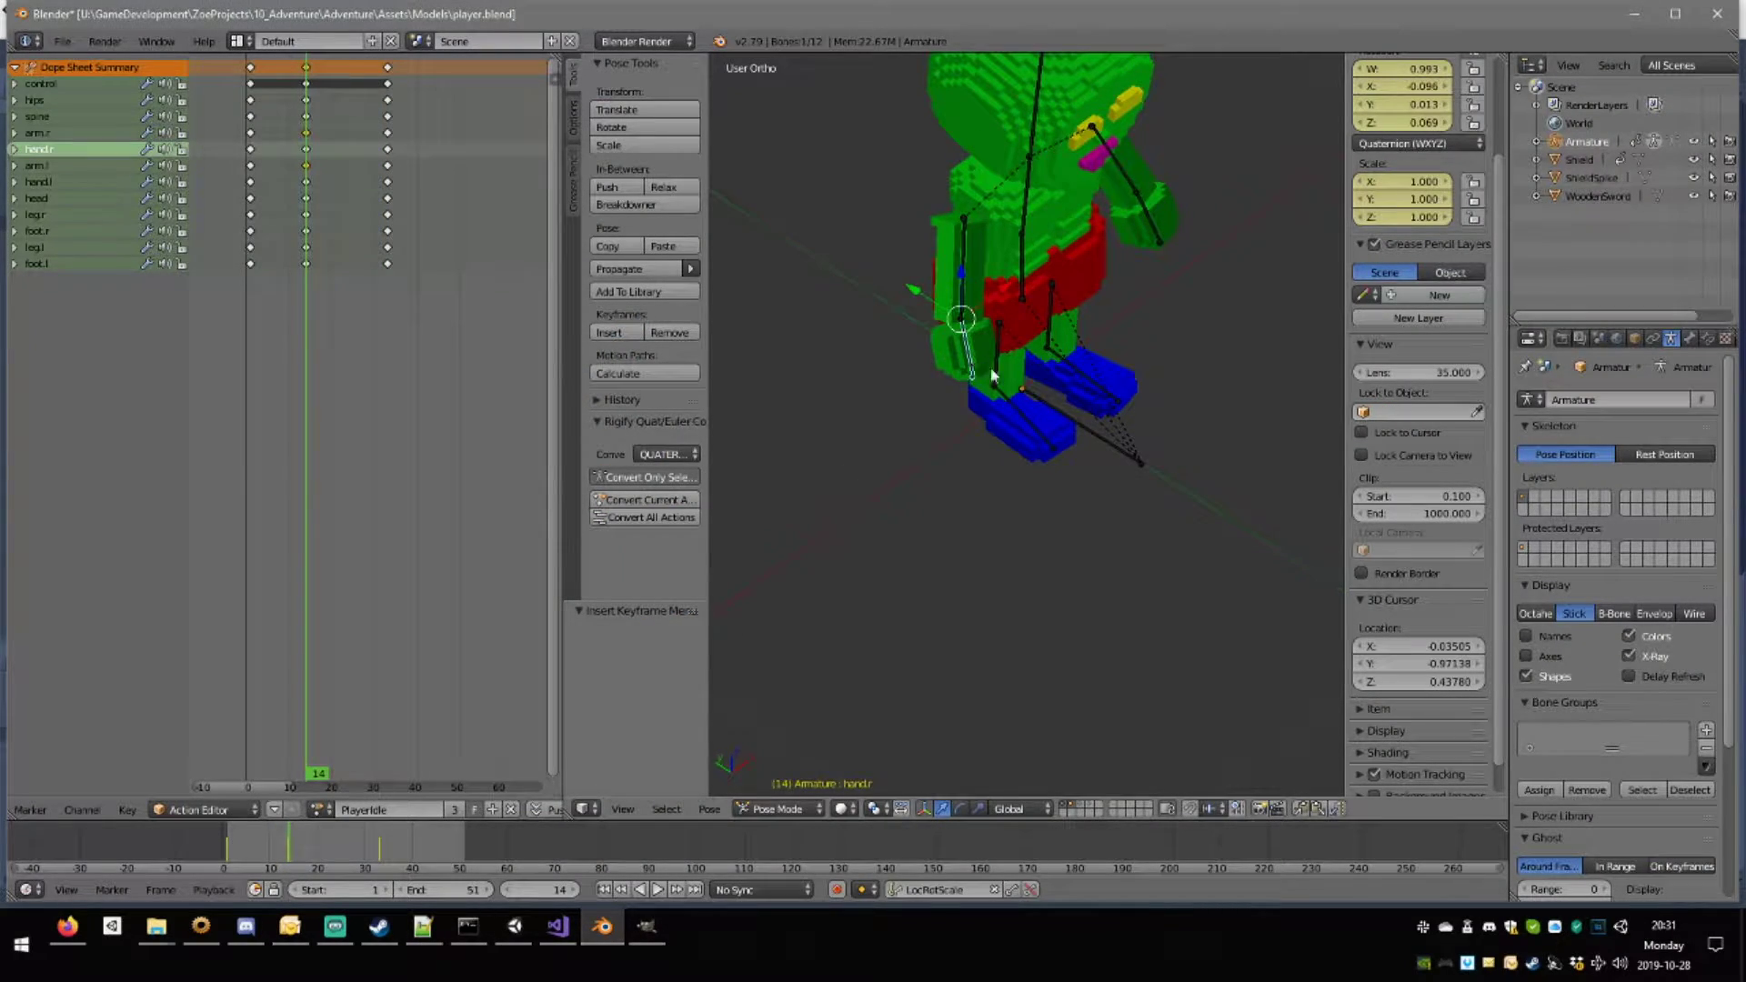
mouse_move(1052, 447)
middle_mouse_down()
mouse_move(1030, 482)
mouse_move(1023, 458)
middle_mouse_up()
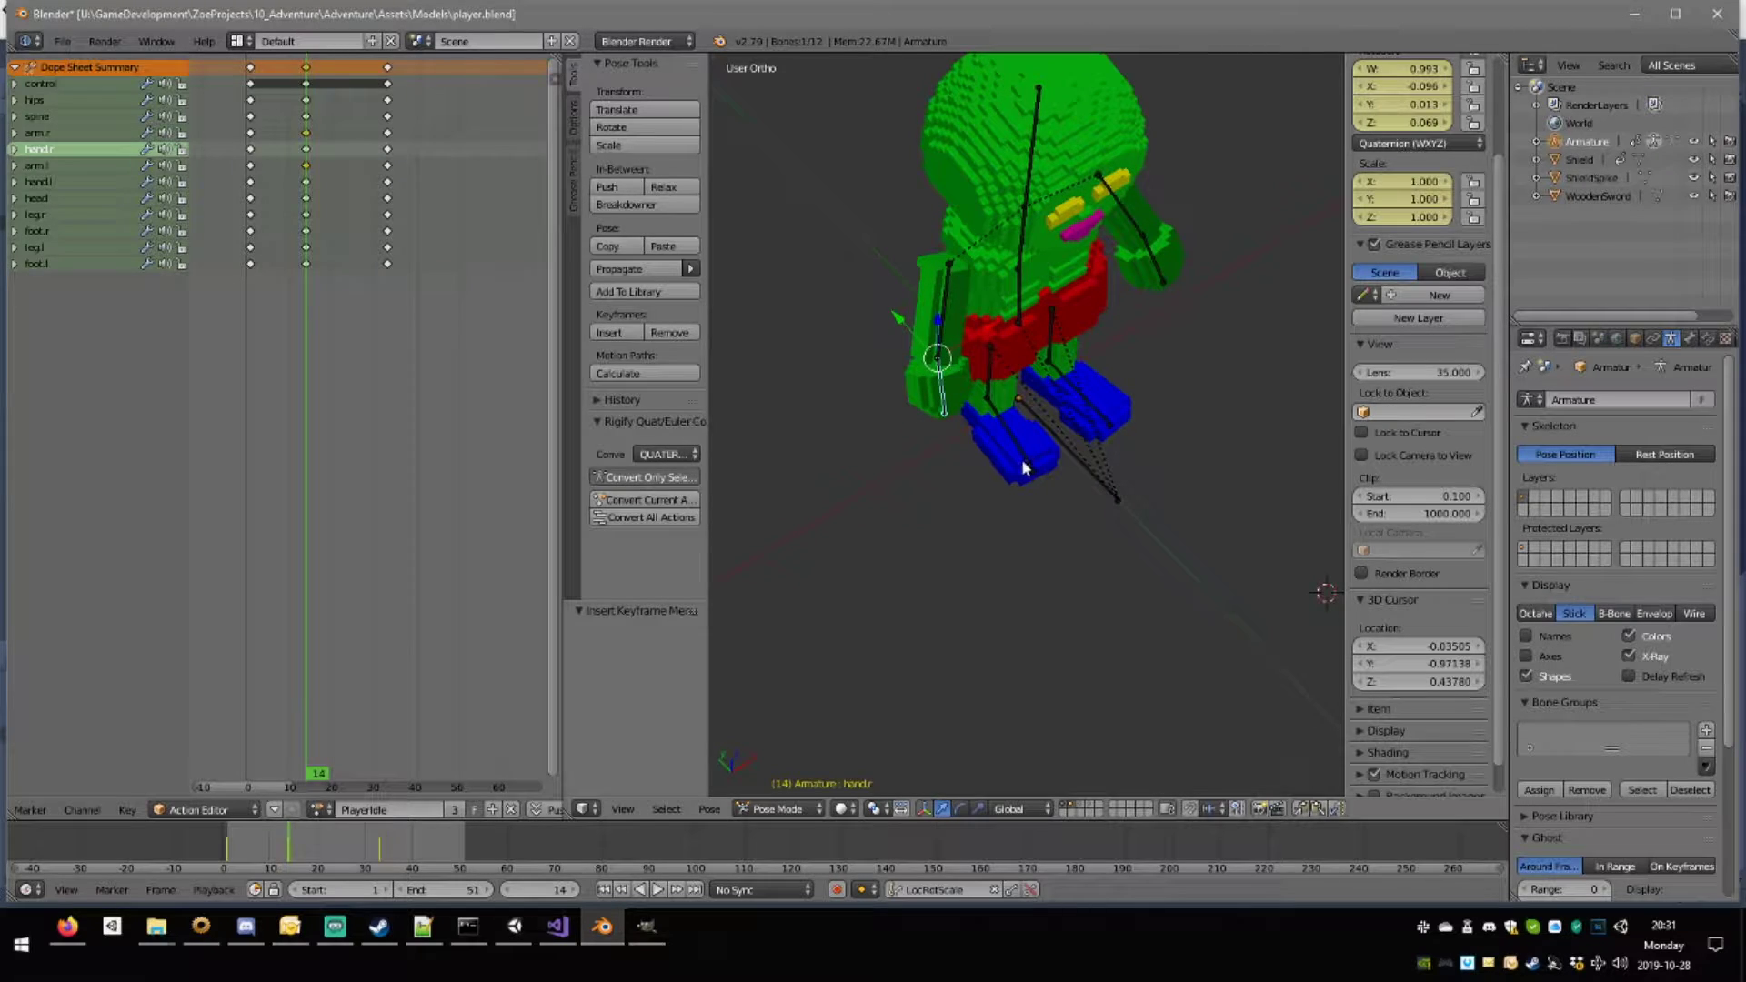
key("r")
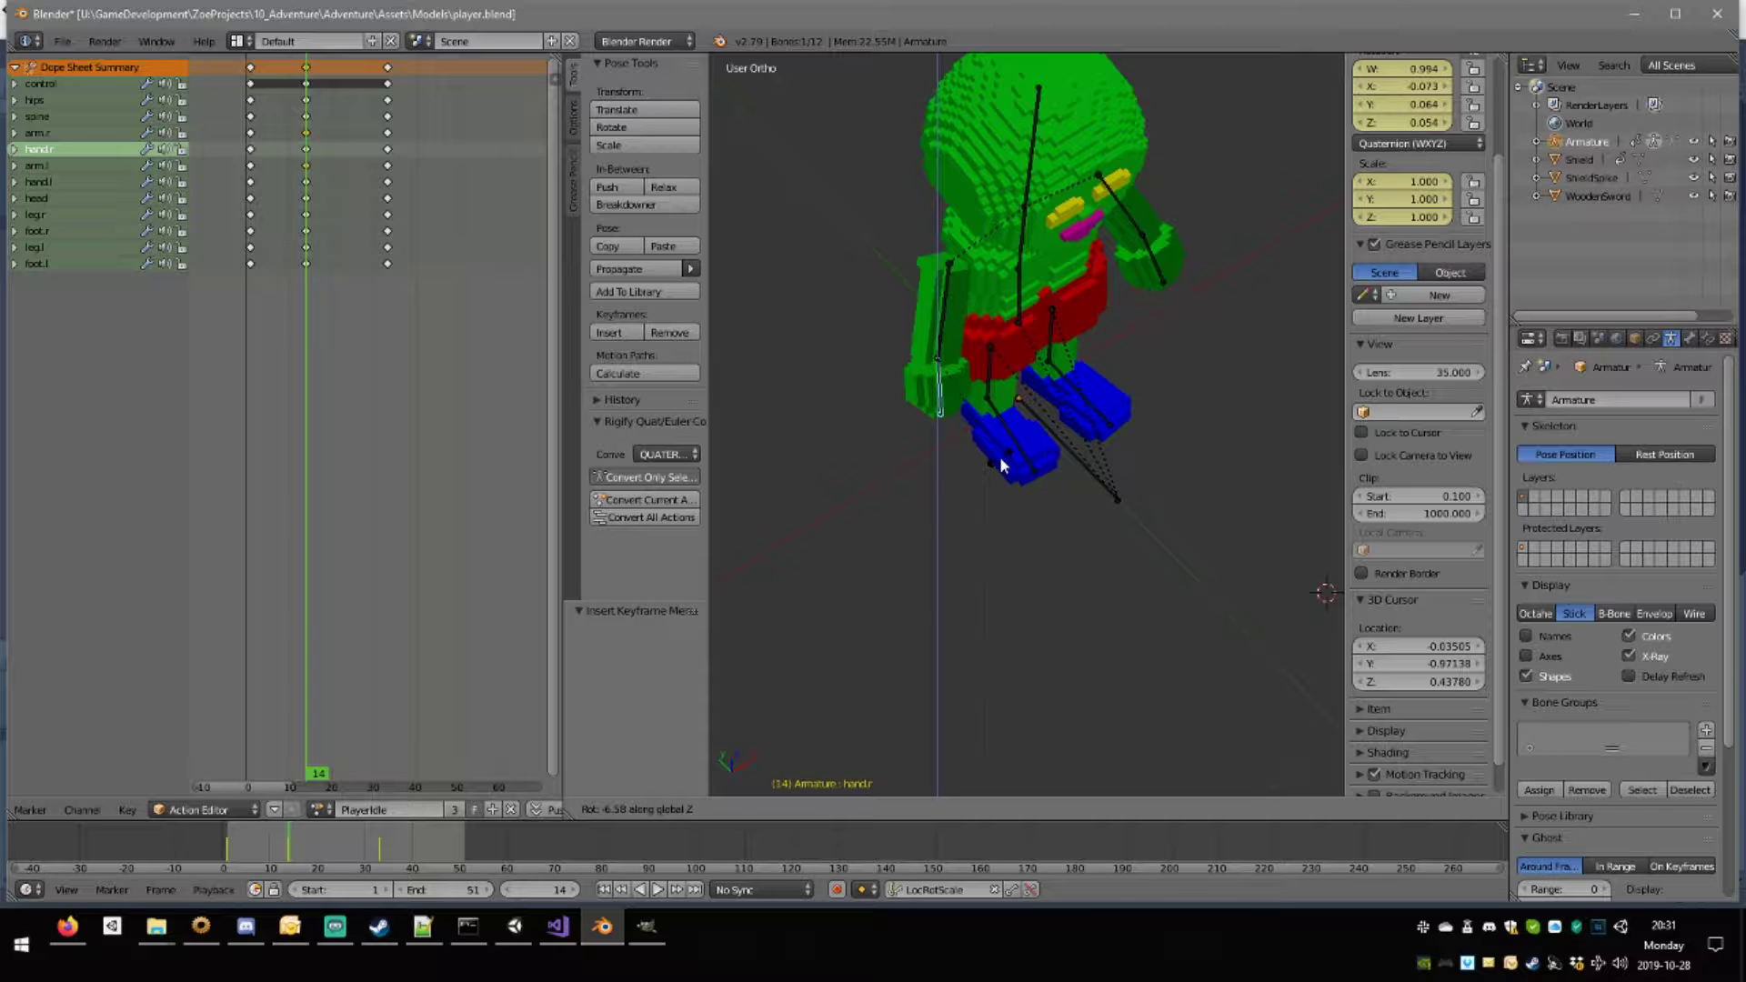
left_click(998, 465)
middle_click_drag(1005, 452, 912, 833)
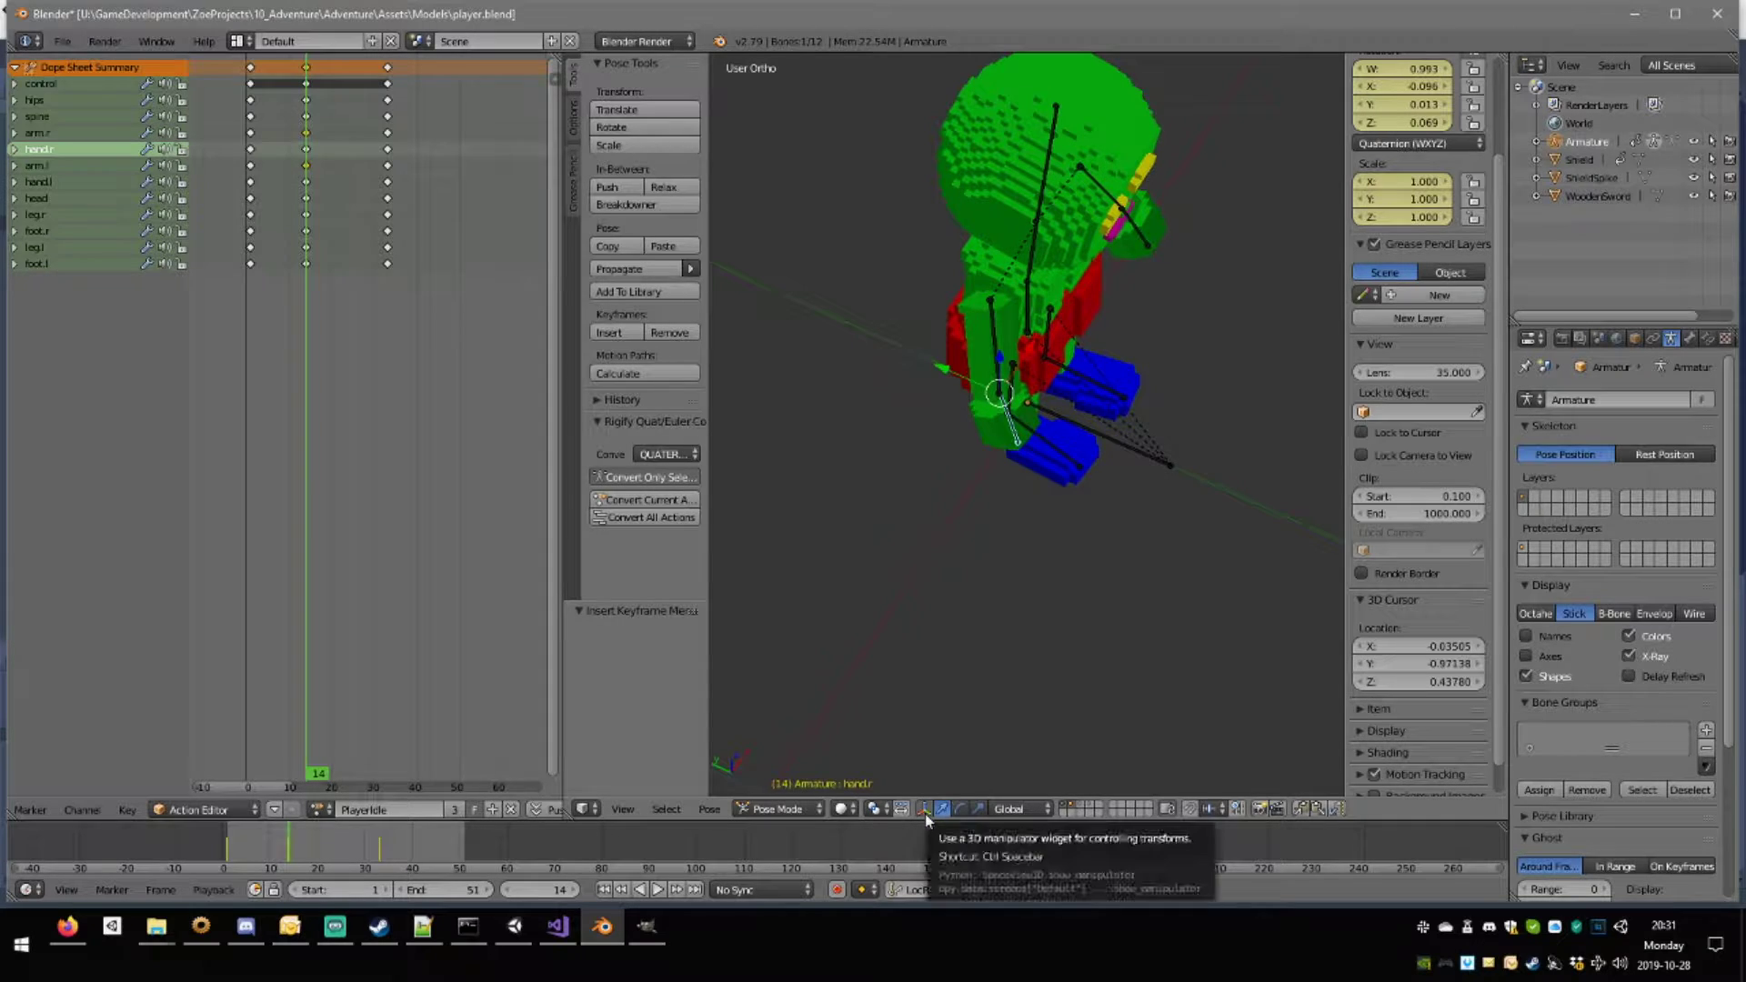
left_click(925, 808)
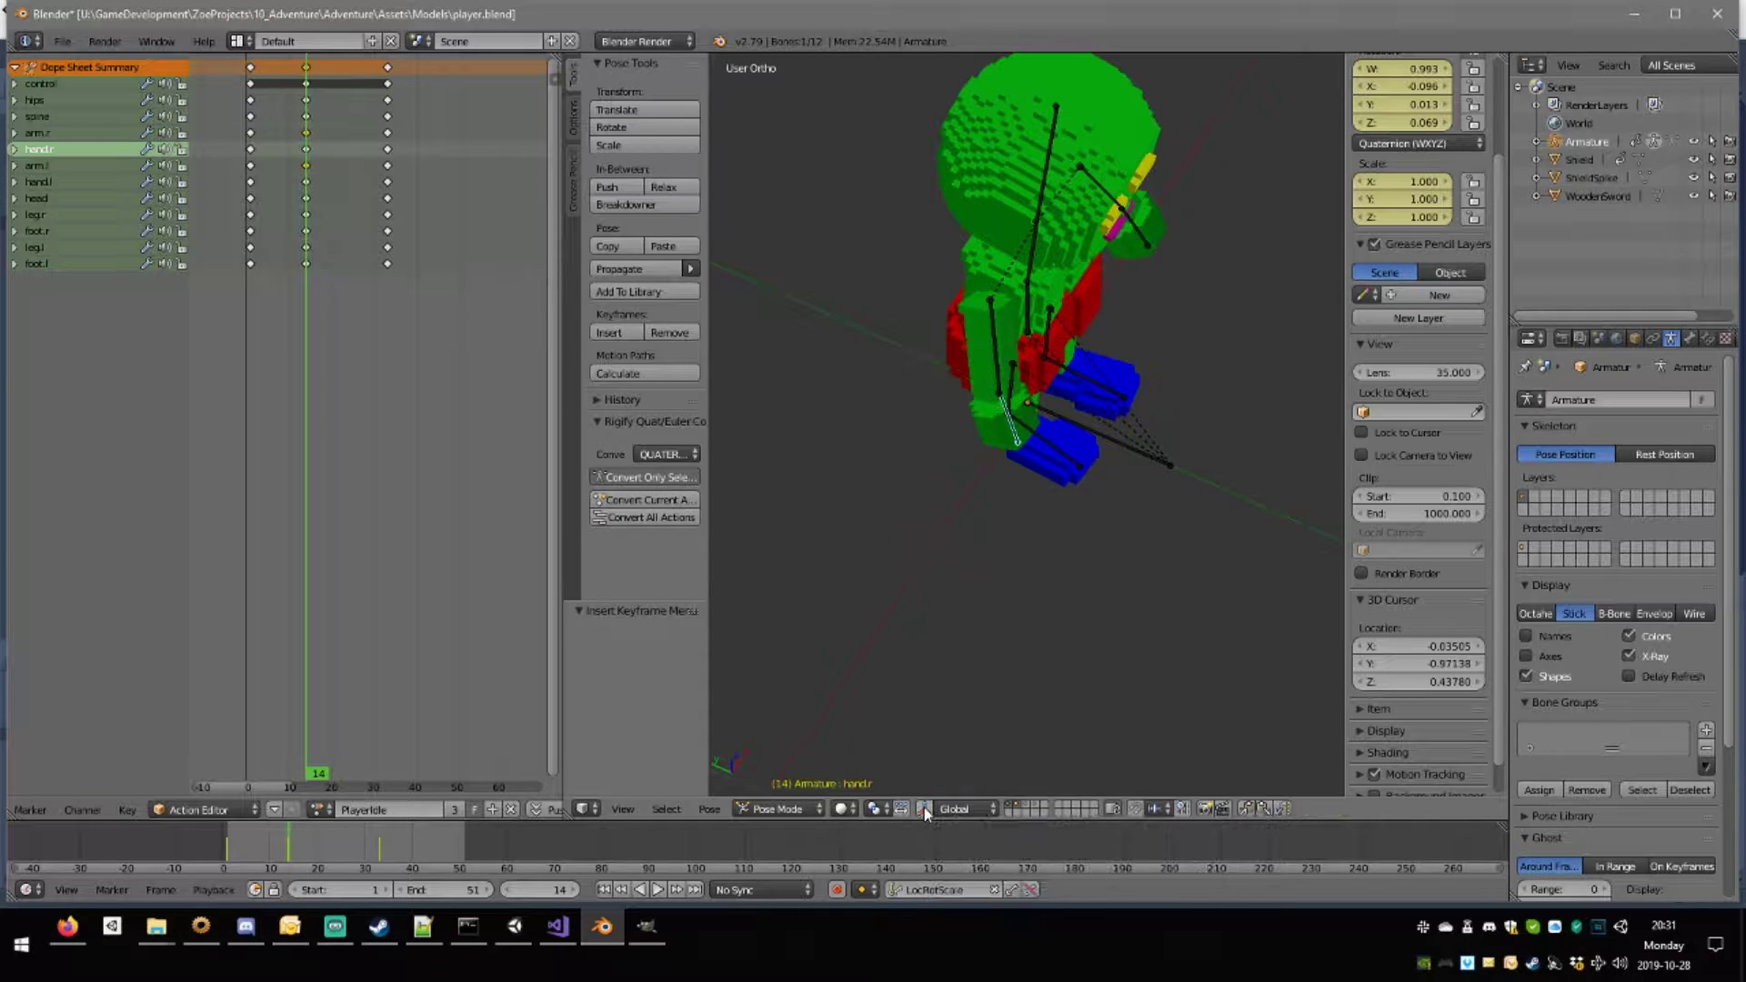
Set the transform orientation to Local and rotate the right hand bone about -38.6 degrees around the global Z axis.
middle_click_drag(1042, 555, 954, 470)
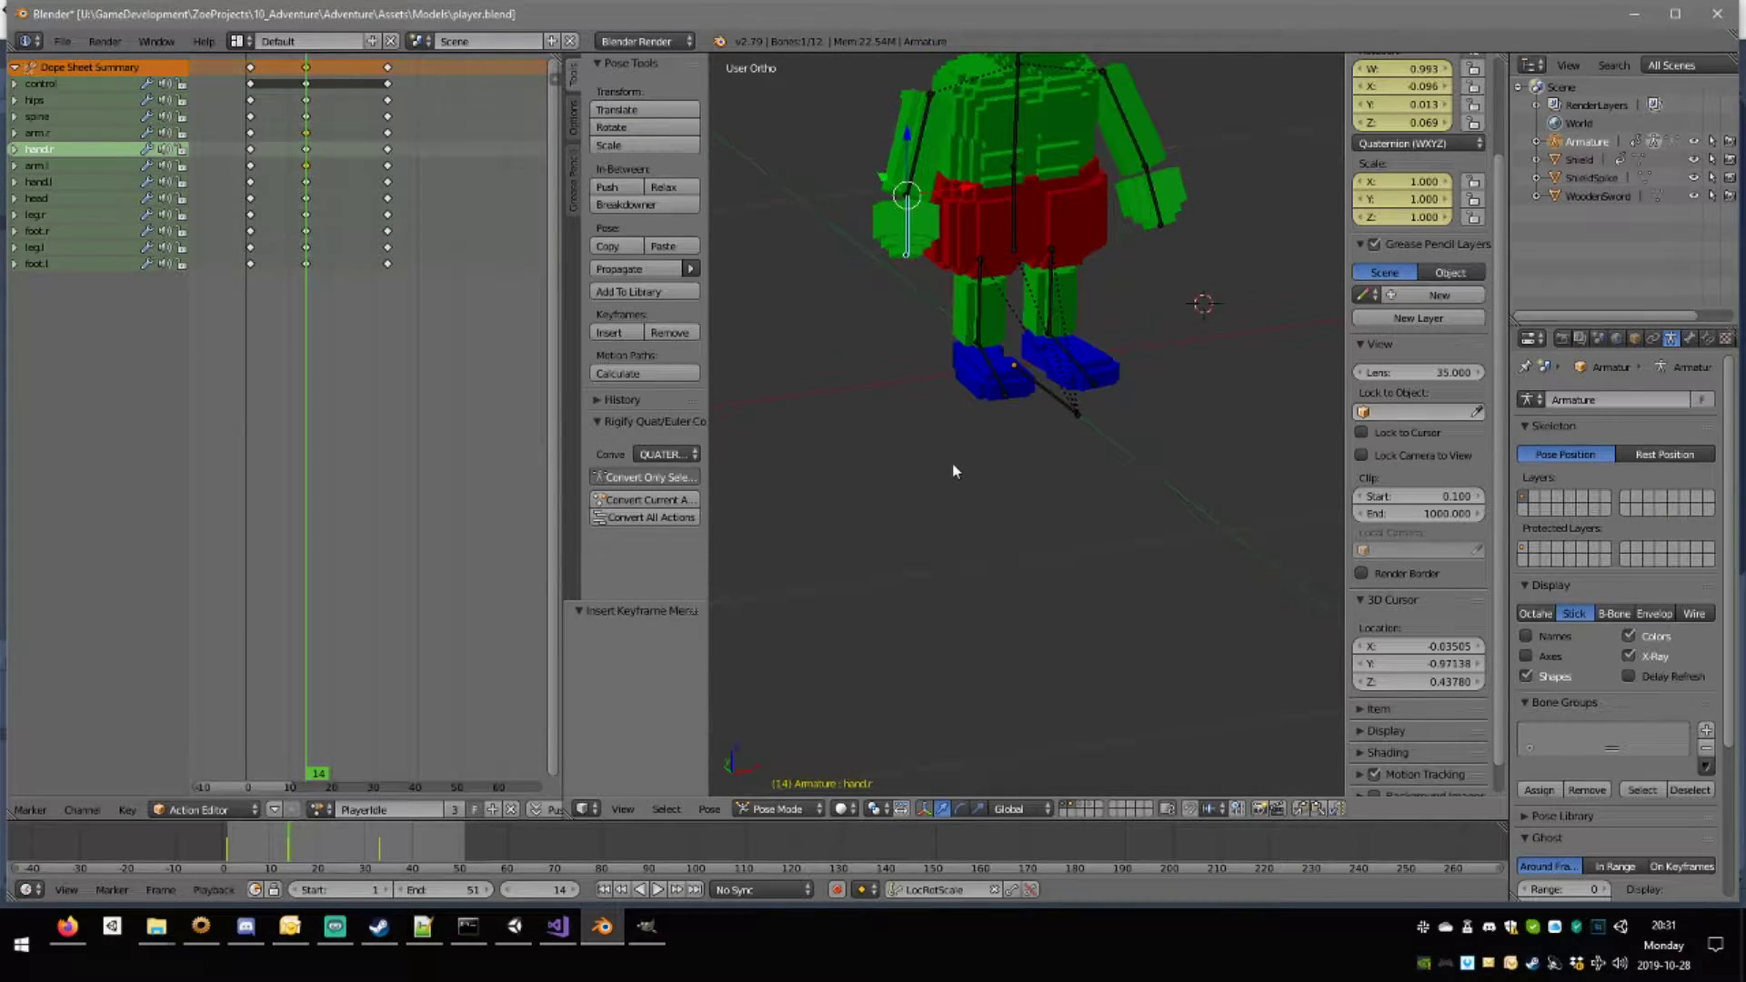
left_click(1026, 804)
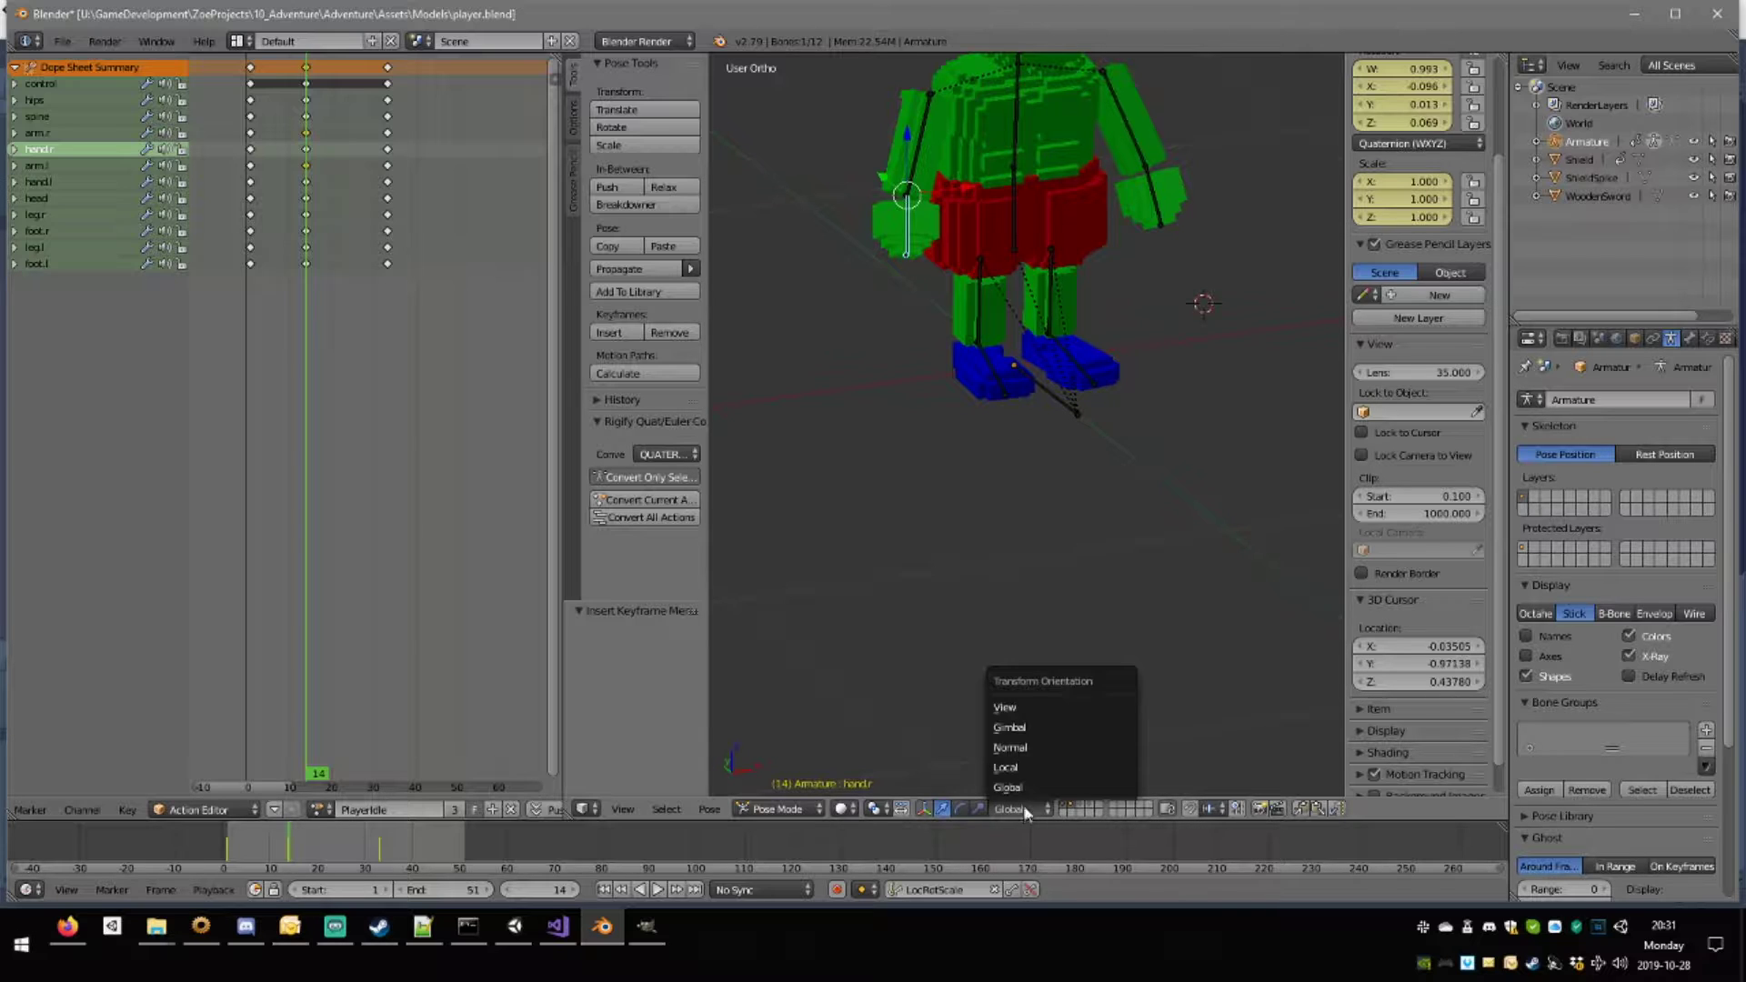
left_click(1037, 767)
middle_click_drag(924, 460, 950, 347)
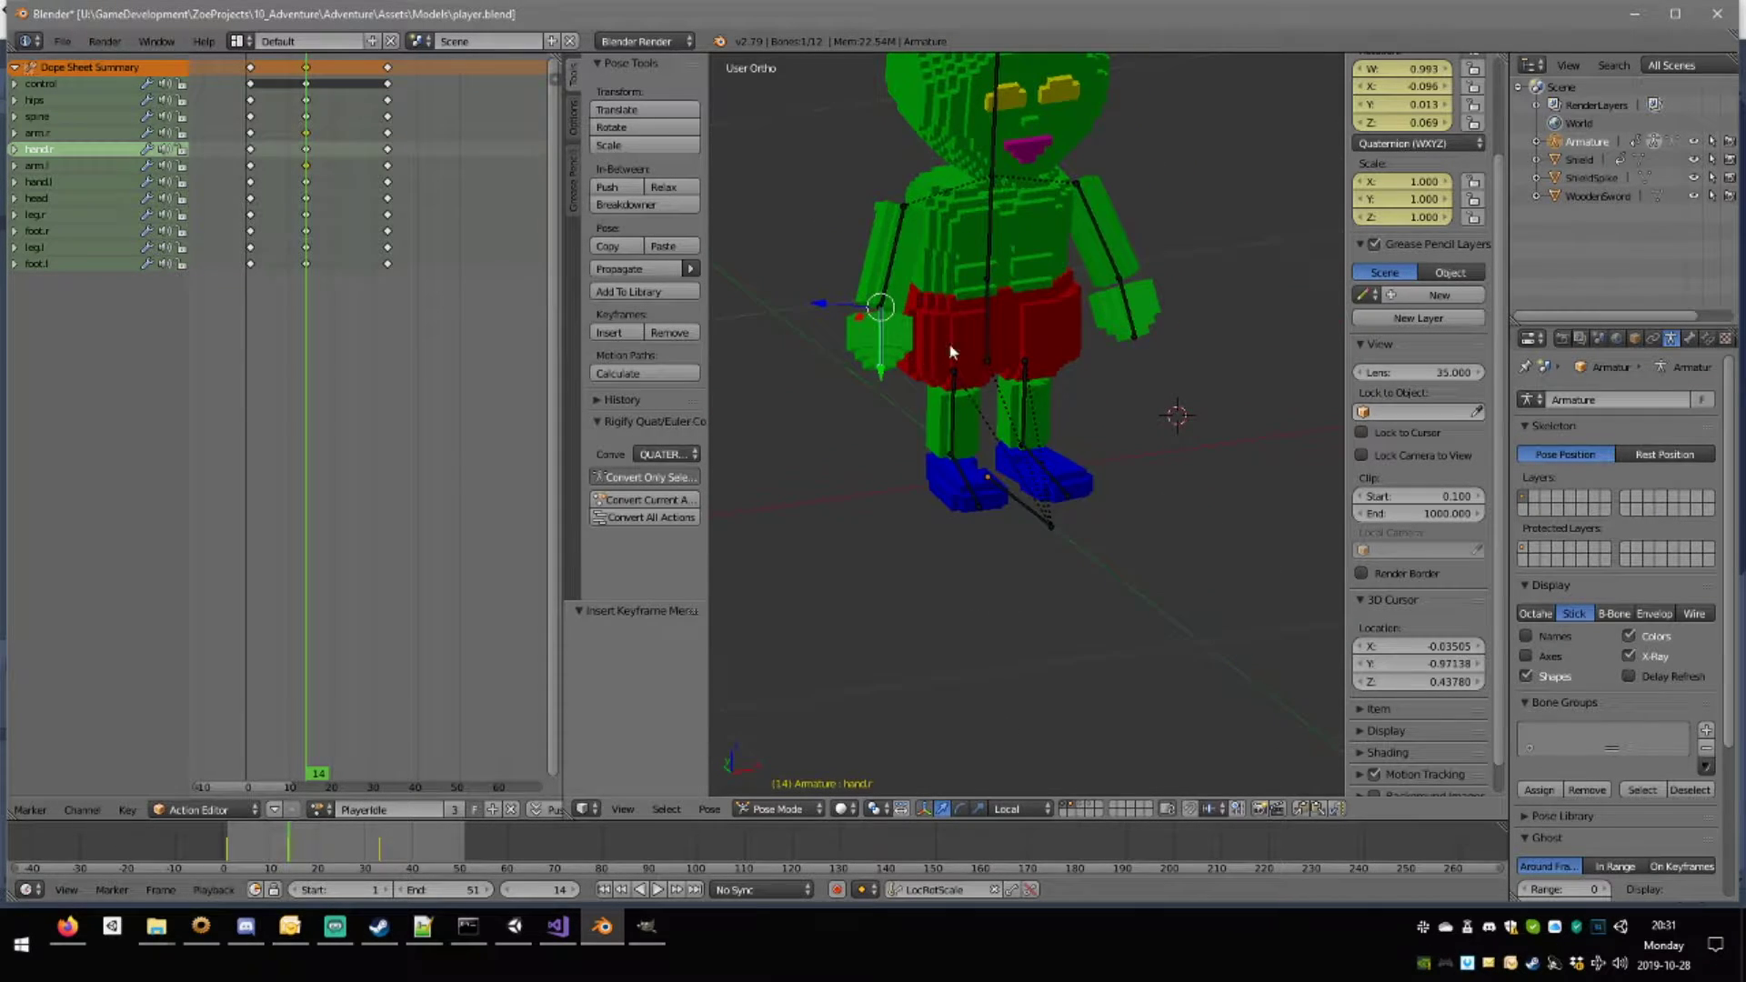
key("r")
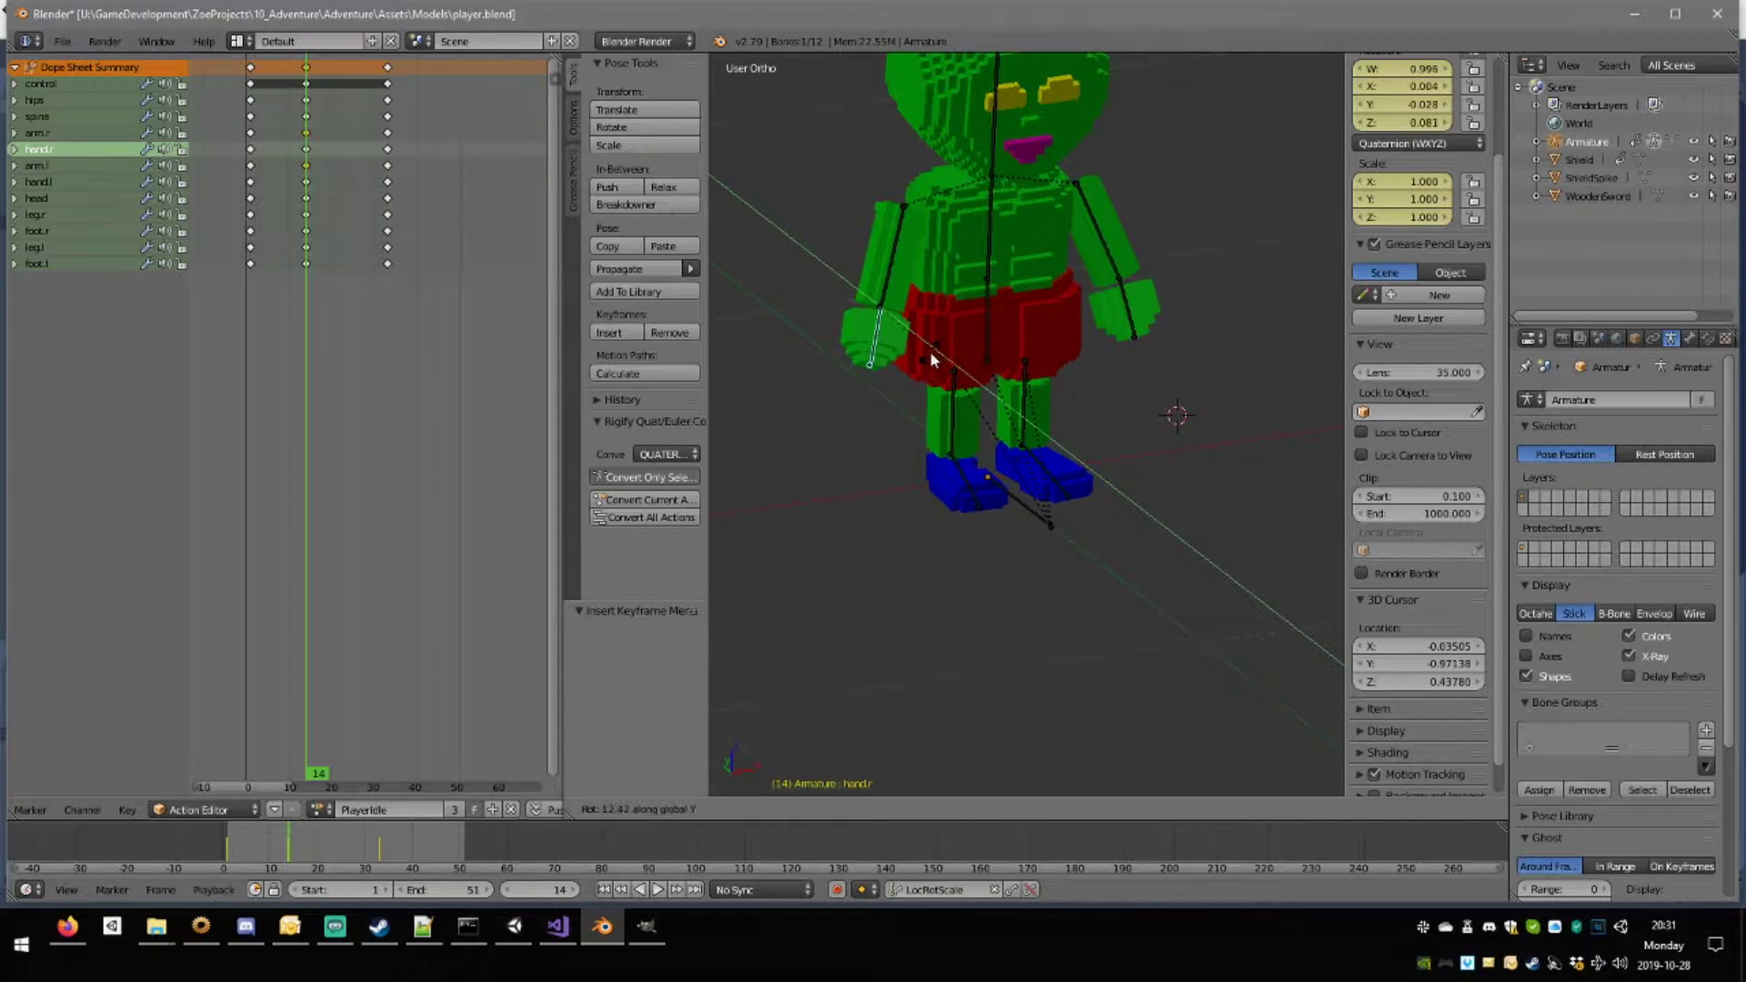
key("z")
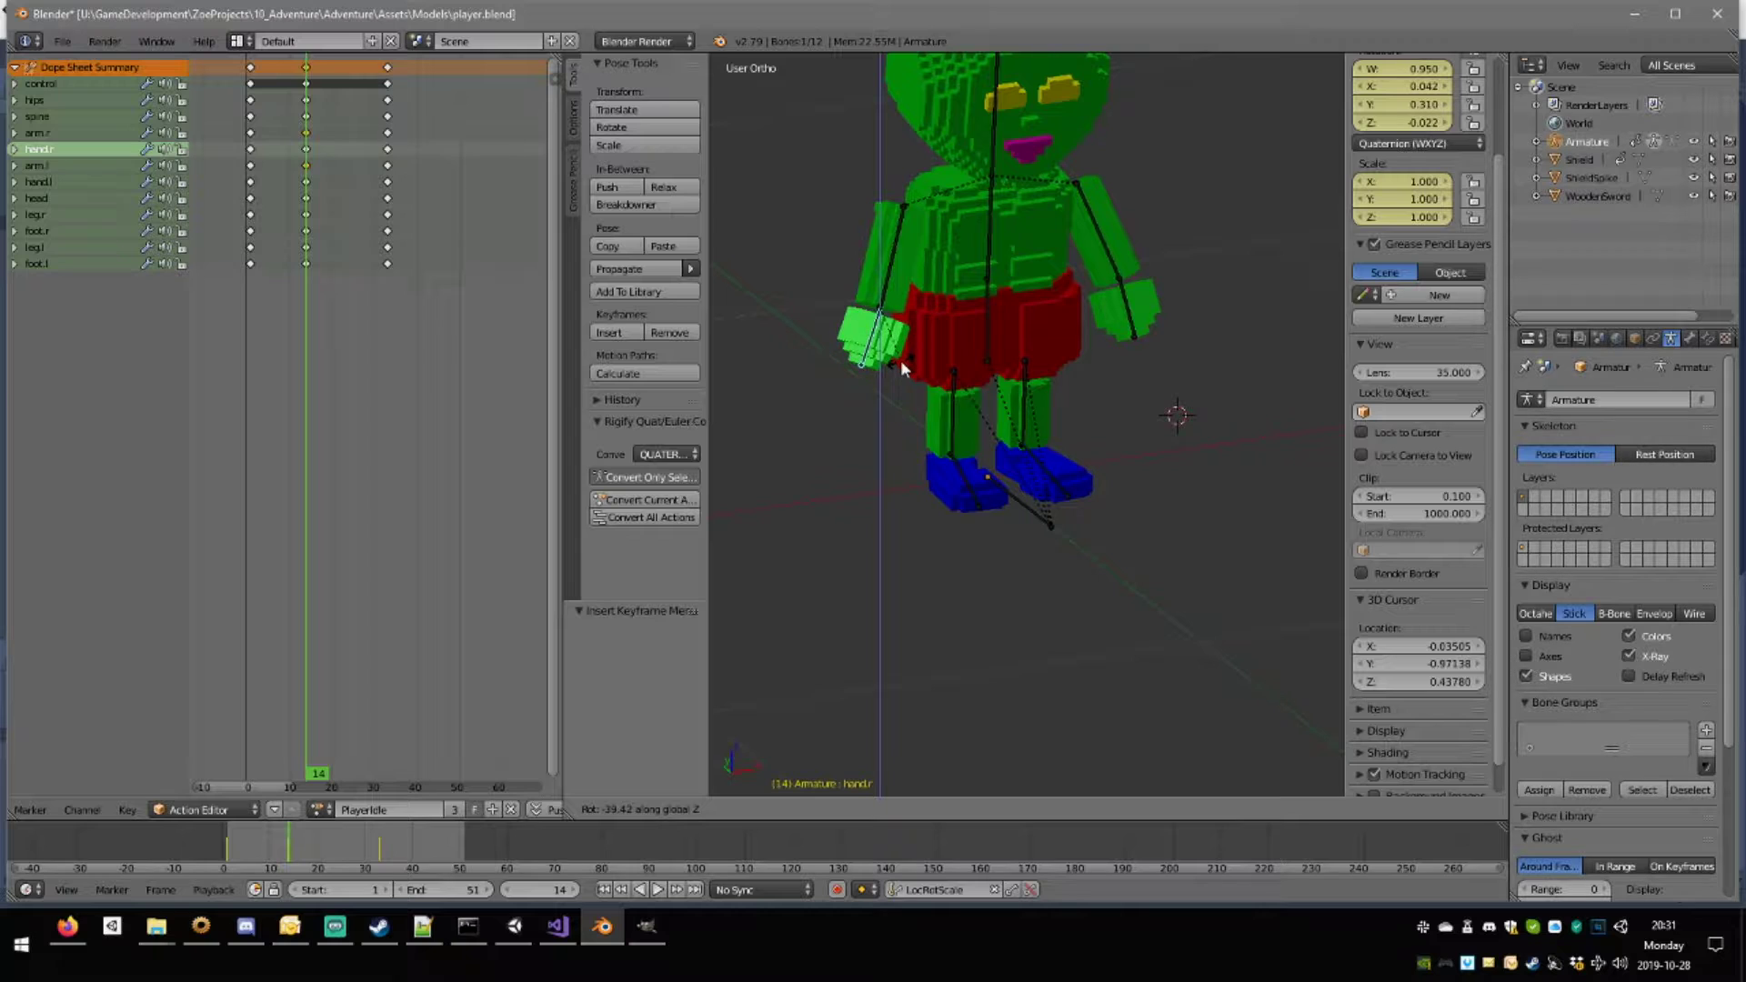
left_click(900, 360)
Rotate the right hand bone about -22 degrees more so it tilts forward, and keyframe it at frame 14.
middle_click_drag(900, 362, 1044, 336)
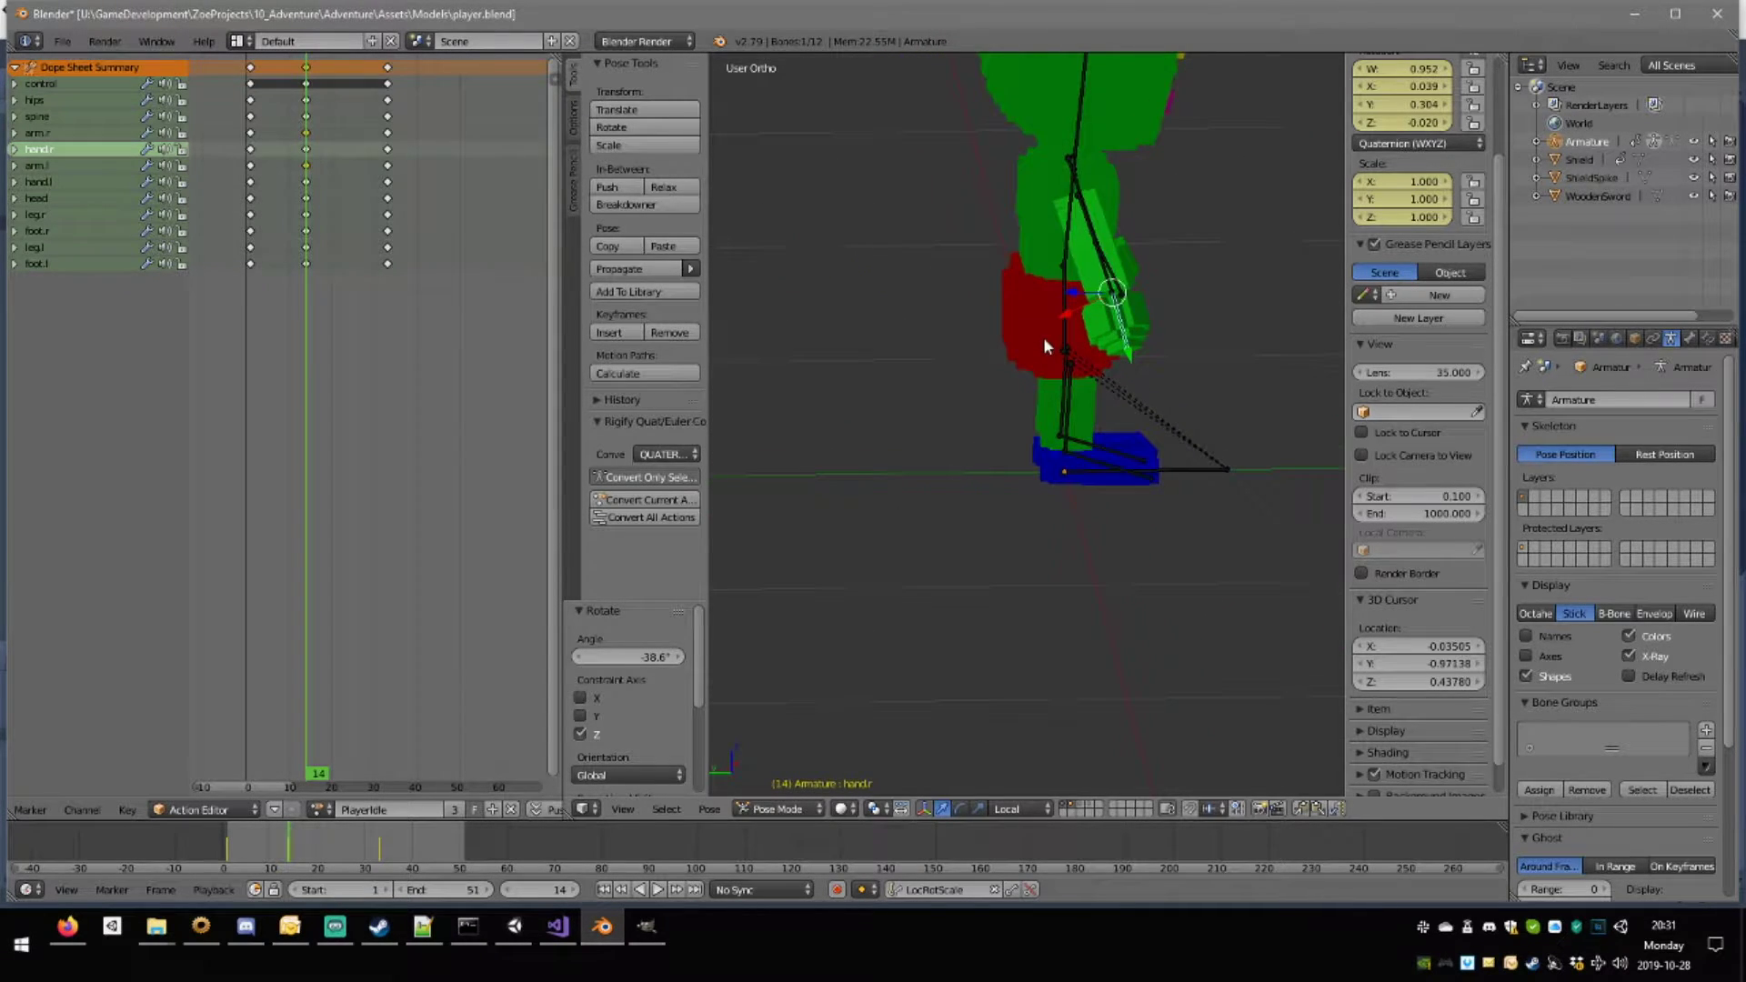
middle_click_drag(1168, 397, 1131, 376)
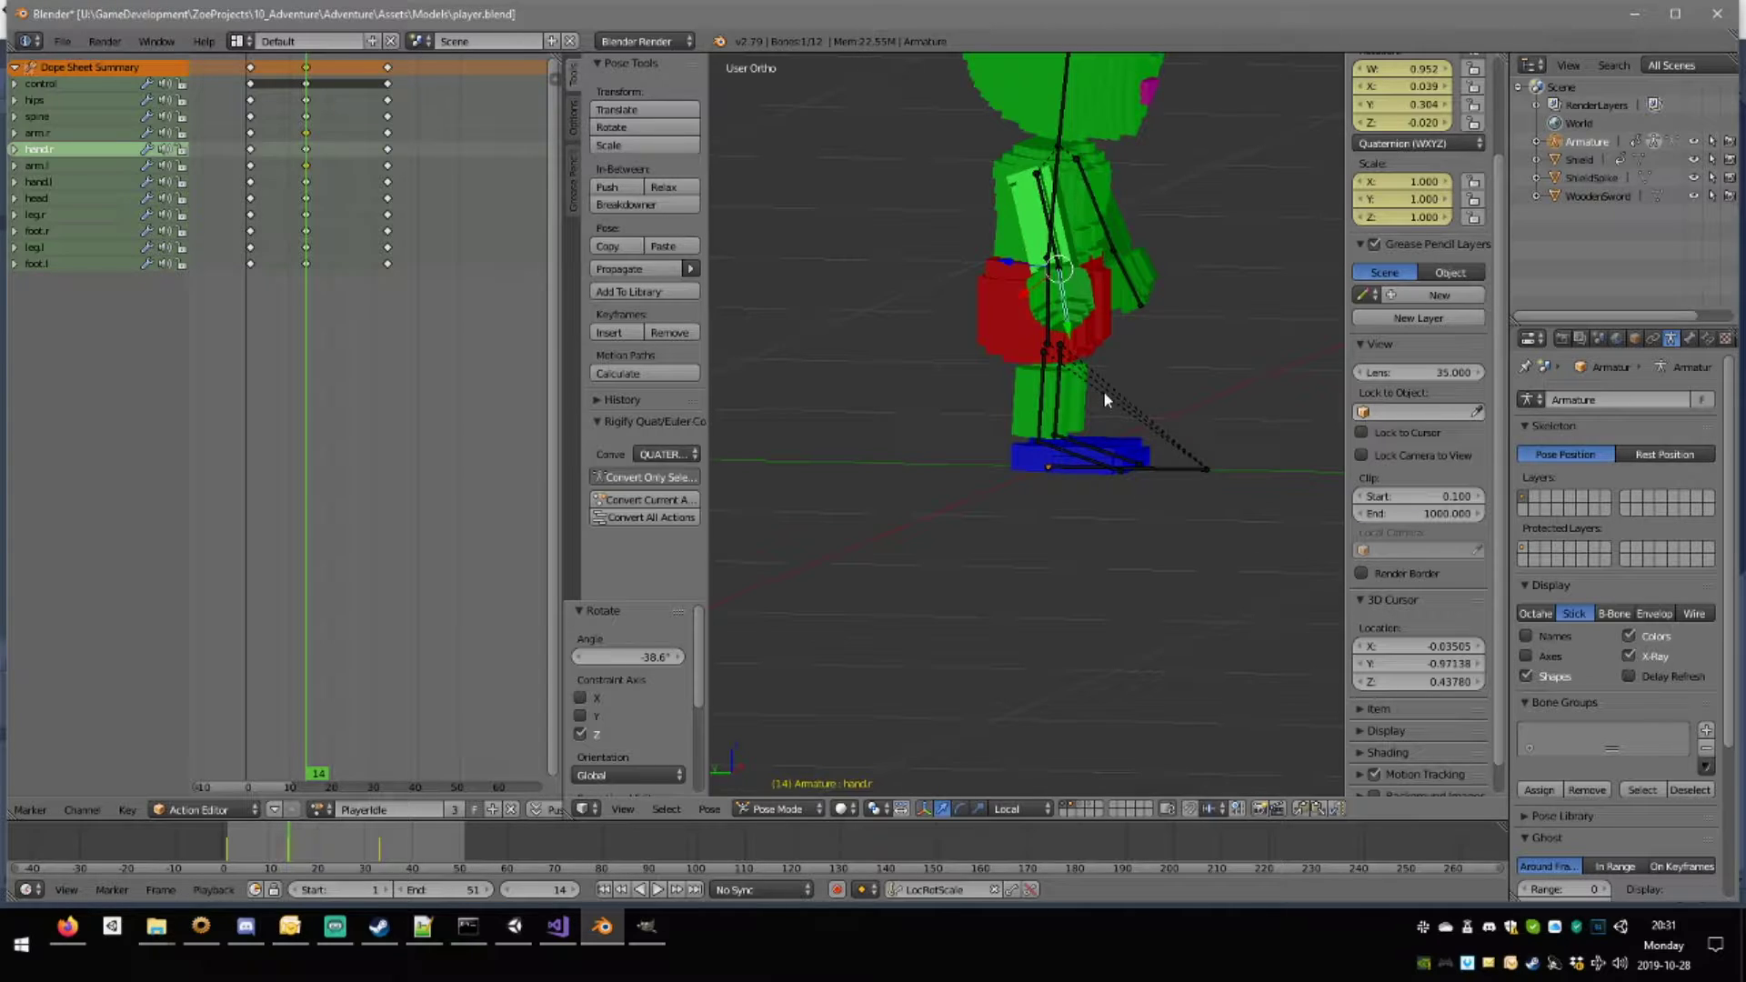
key("r")
left_click(1142, 363)
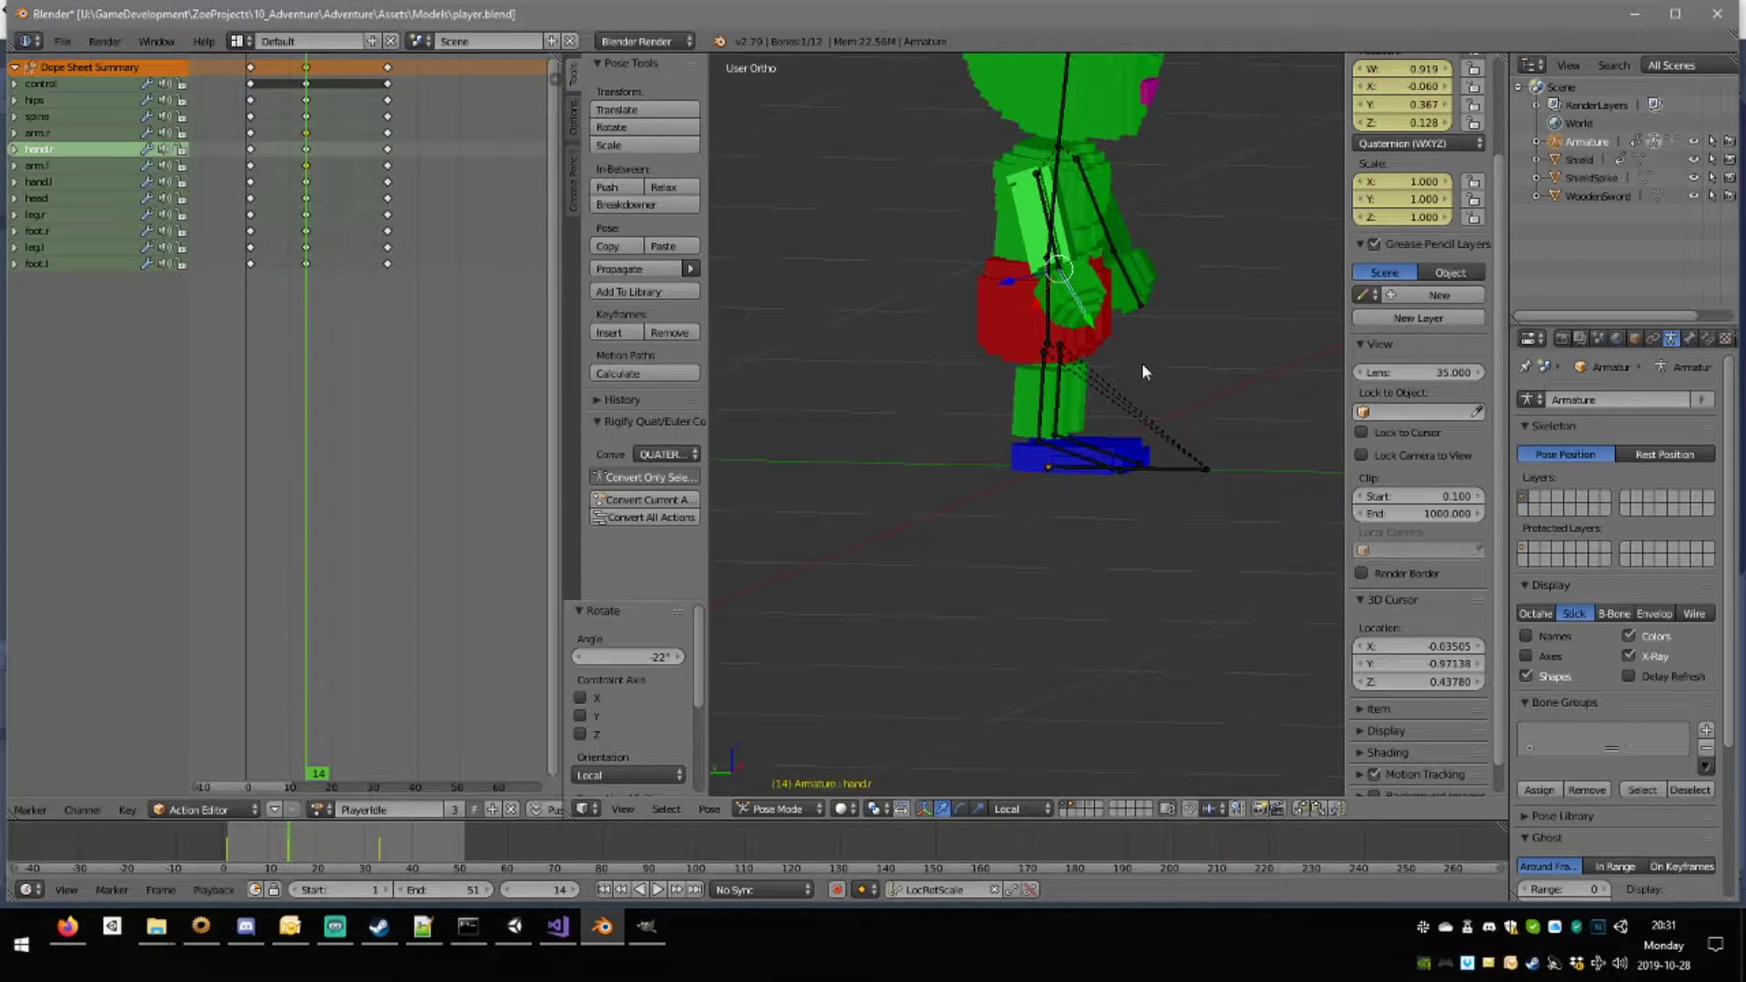
key("i")
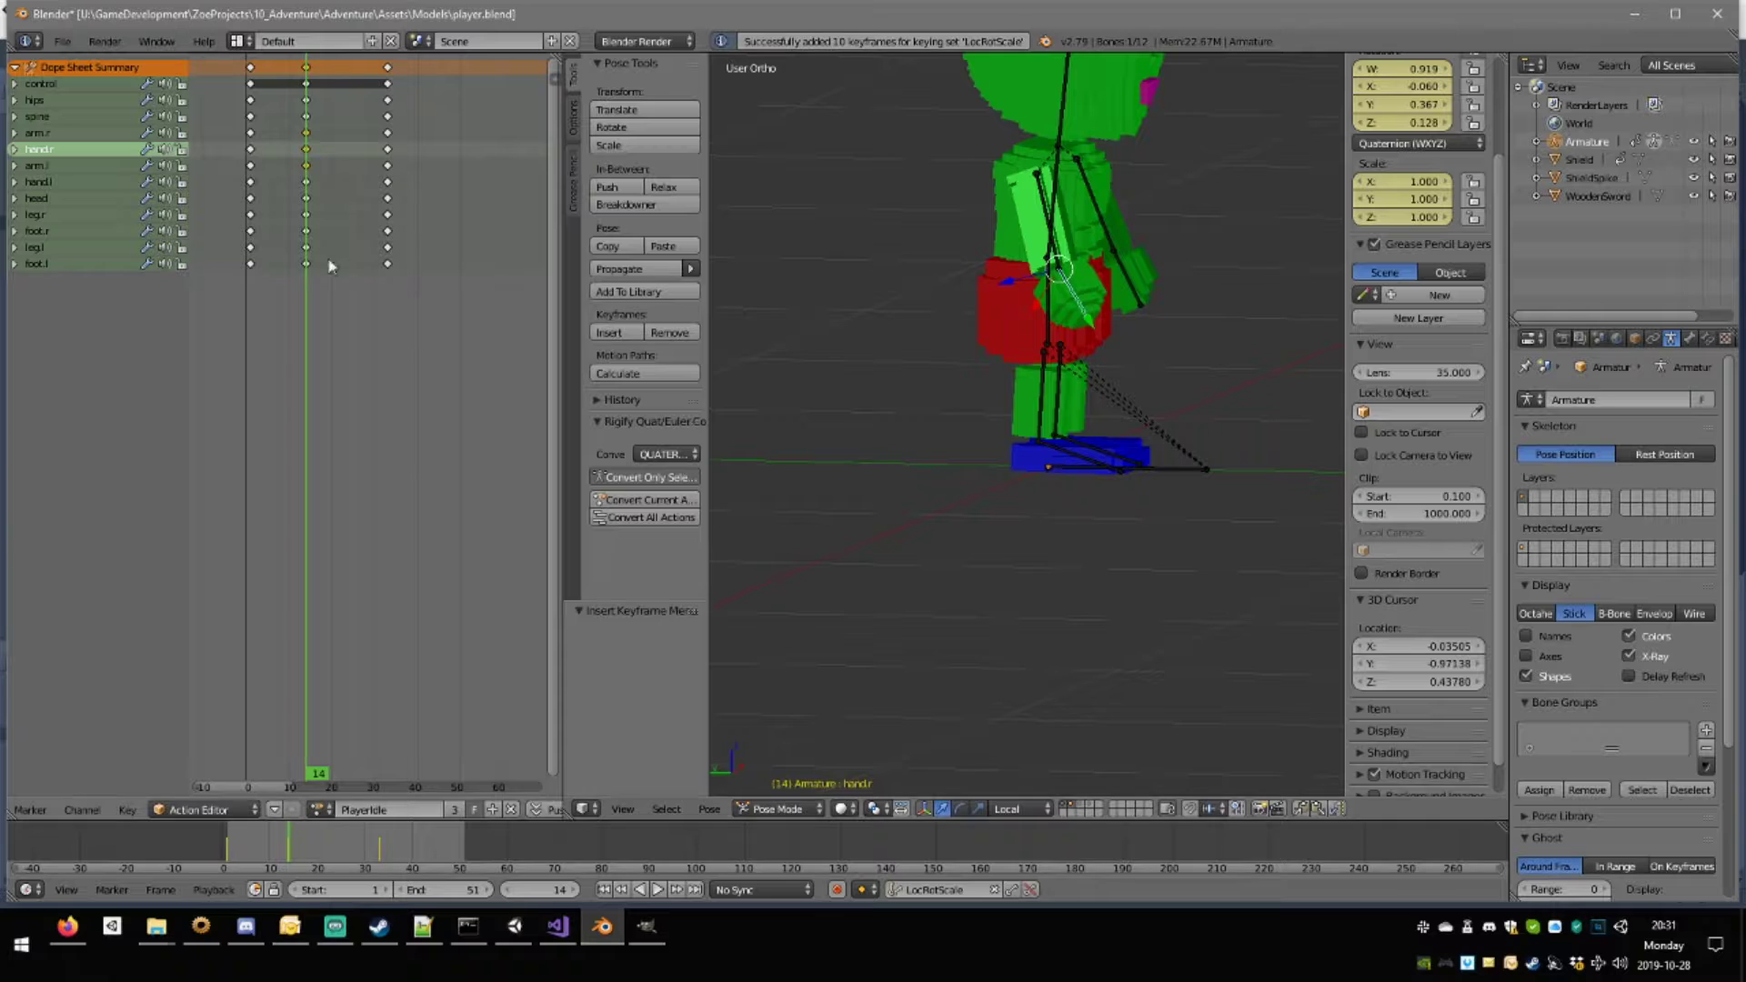
Duplicate the right hand's frame 14 keyframe onto the first and last keyframe positions of PlayerIdle.
left_click_drag(313, 156, 307, 151)
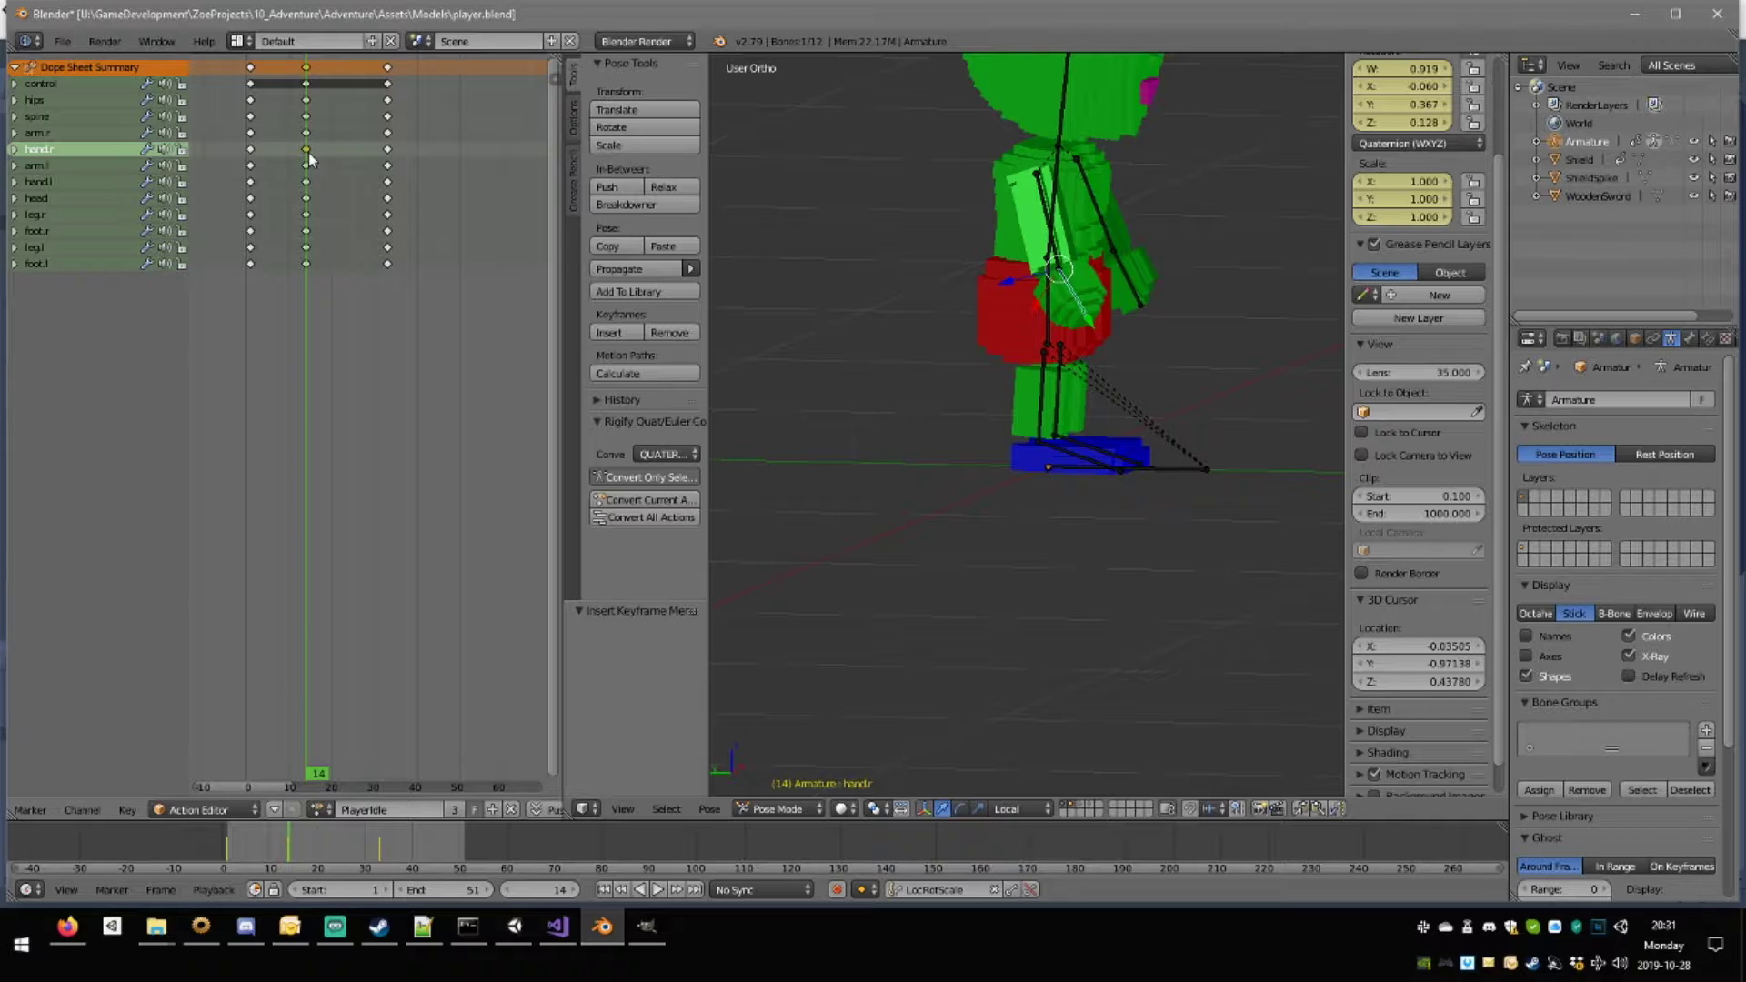
key("g")
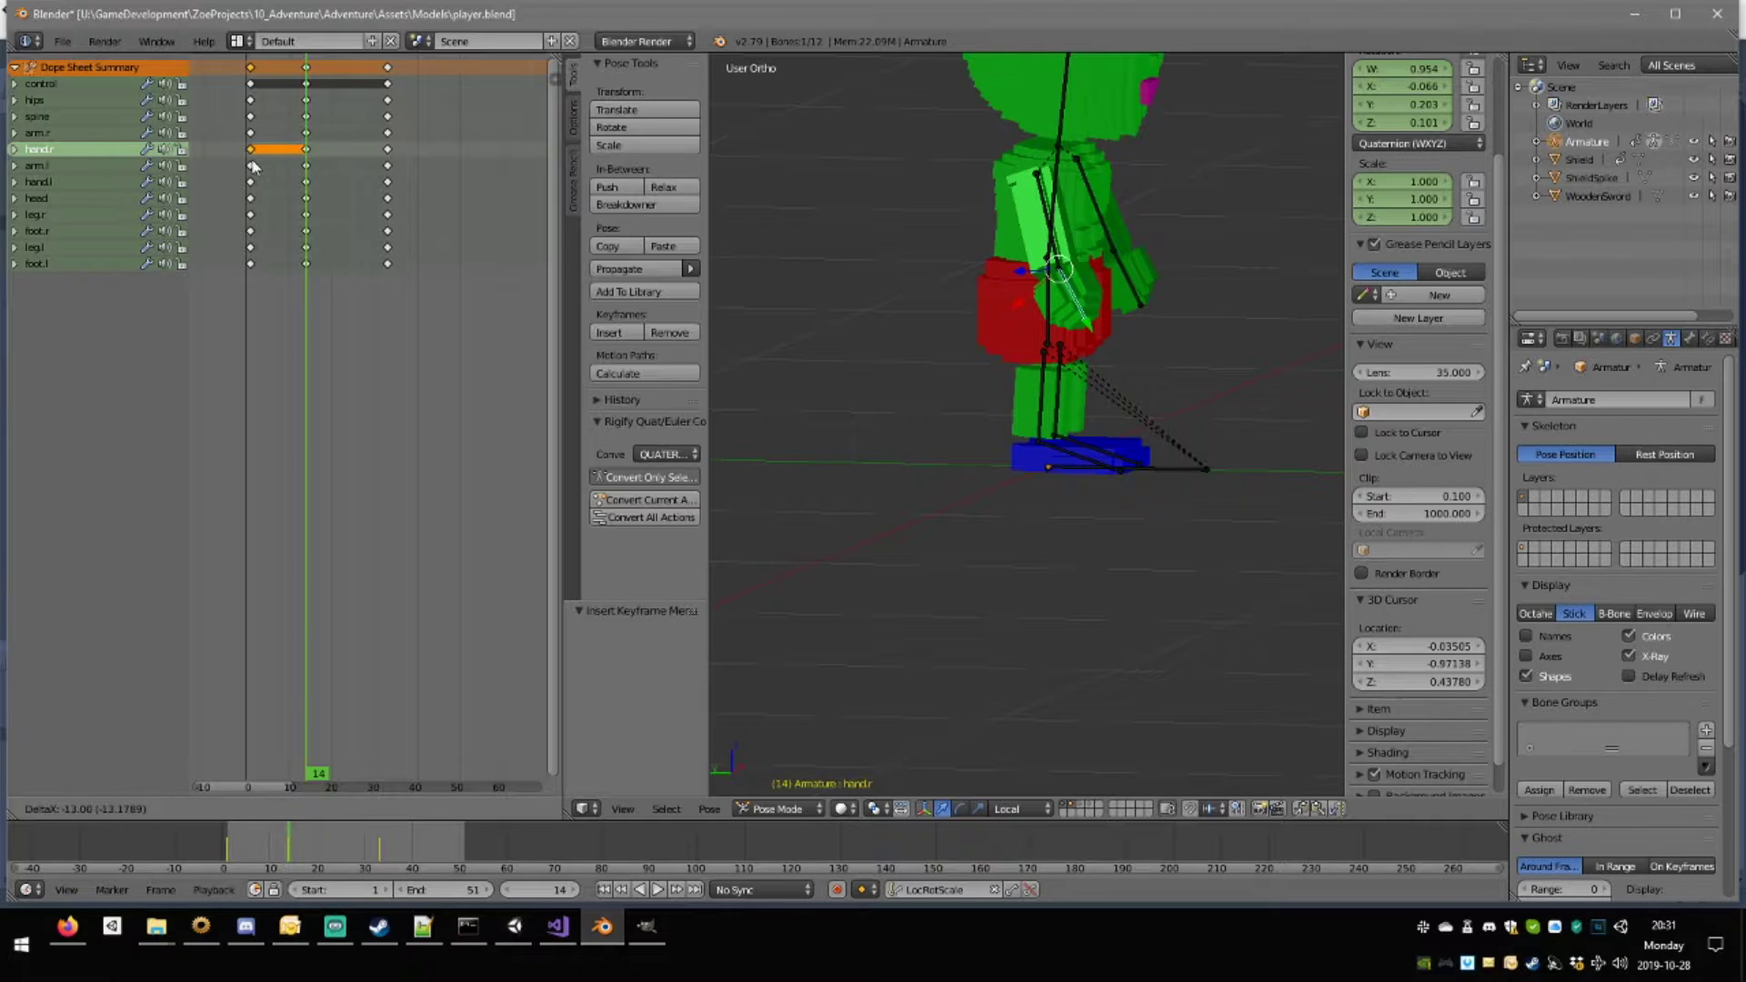
key("Escape")
key("shift+d")
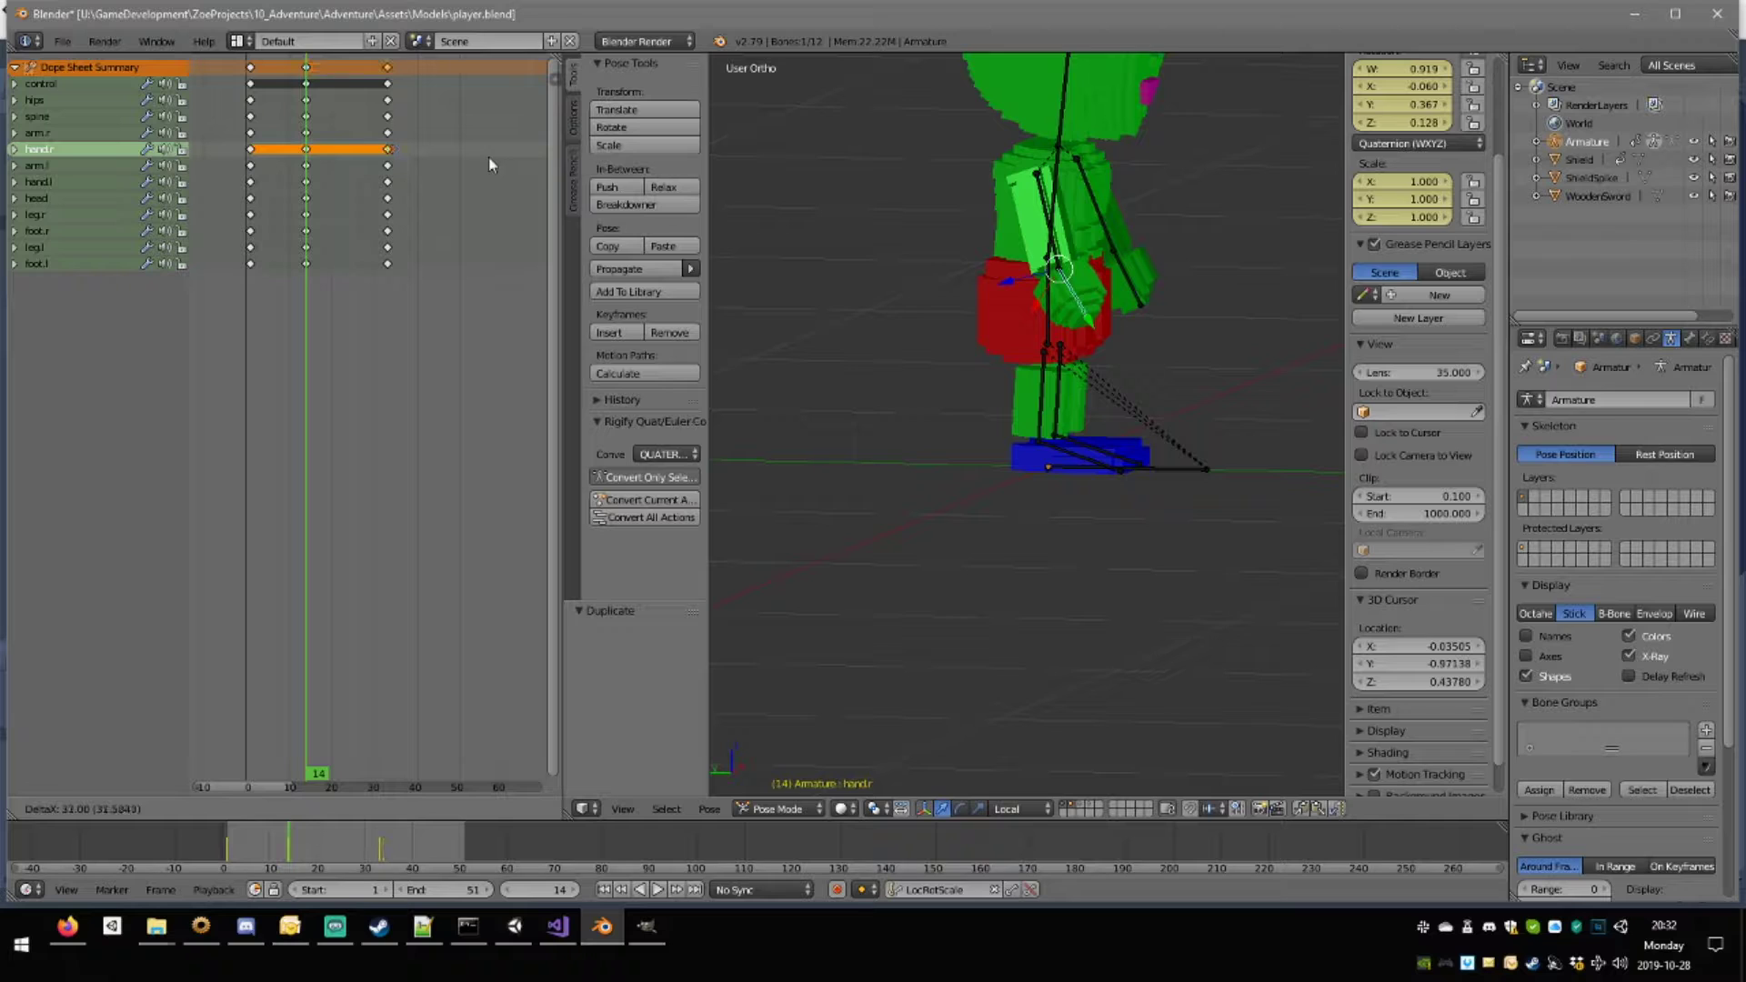
left_click(491, 157)
Save over the existing player.blend, switch to Unity and view the player's sword pose from the side.
left_click(461, 284)
key("ctrl+s")
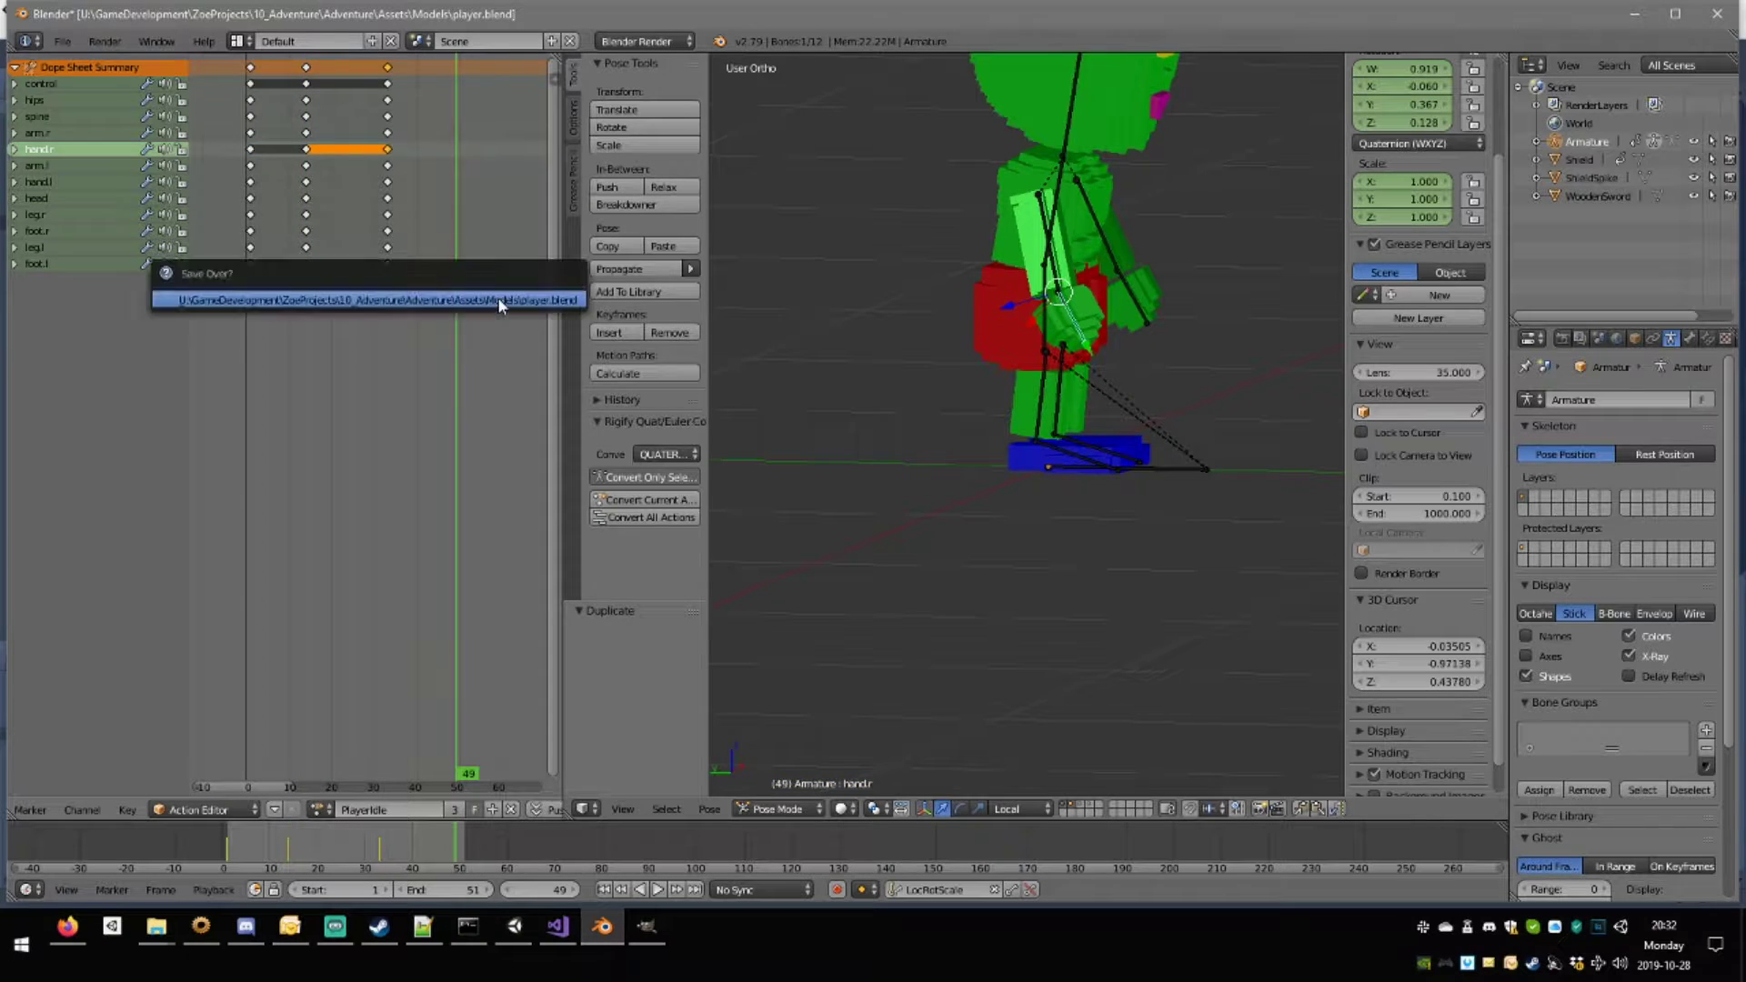
left_click(498, 296)
left_click(515, 926)
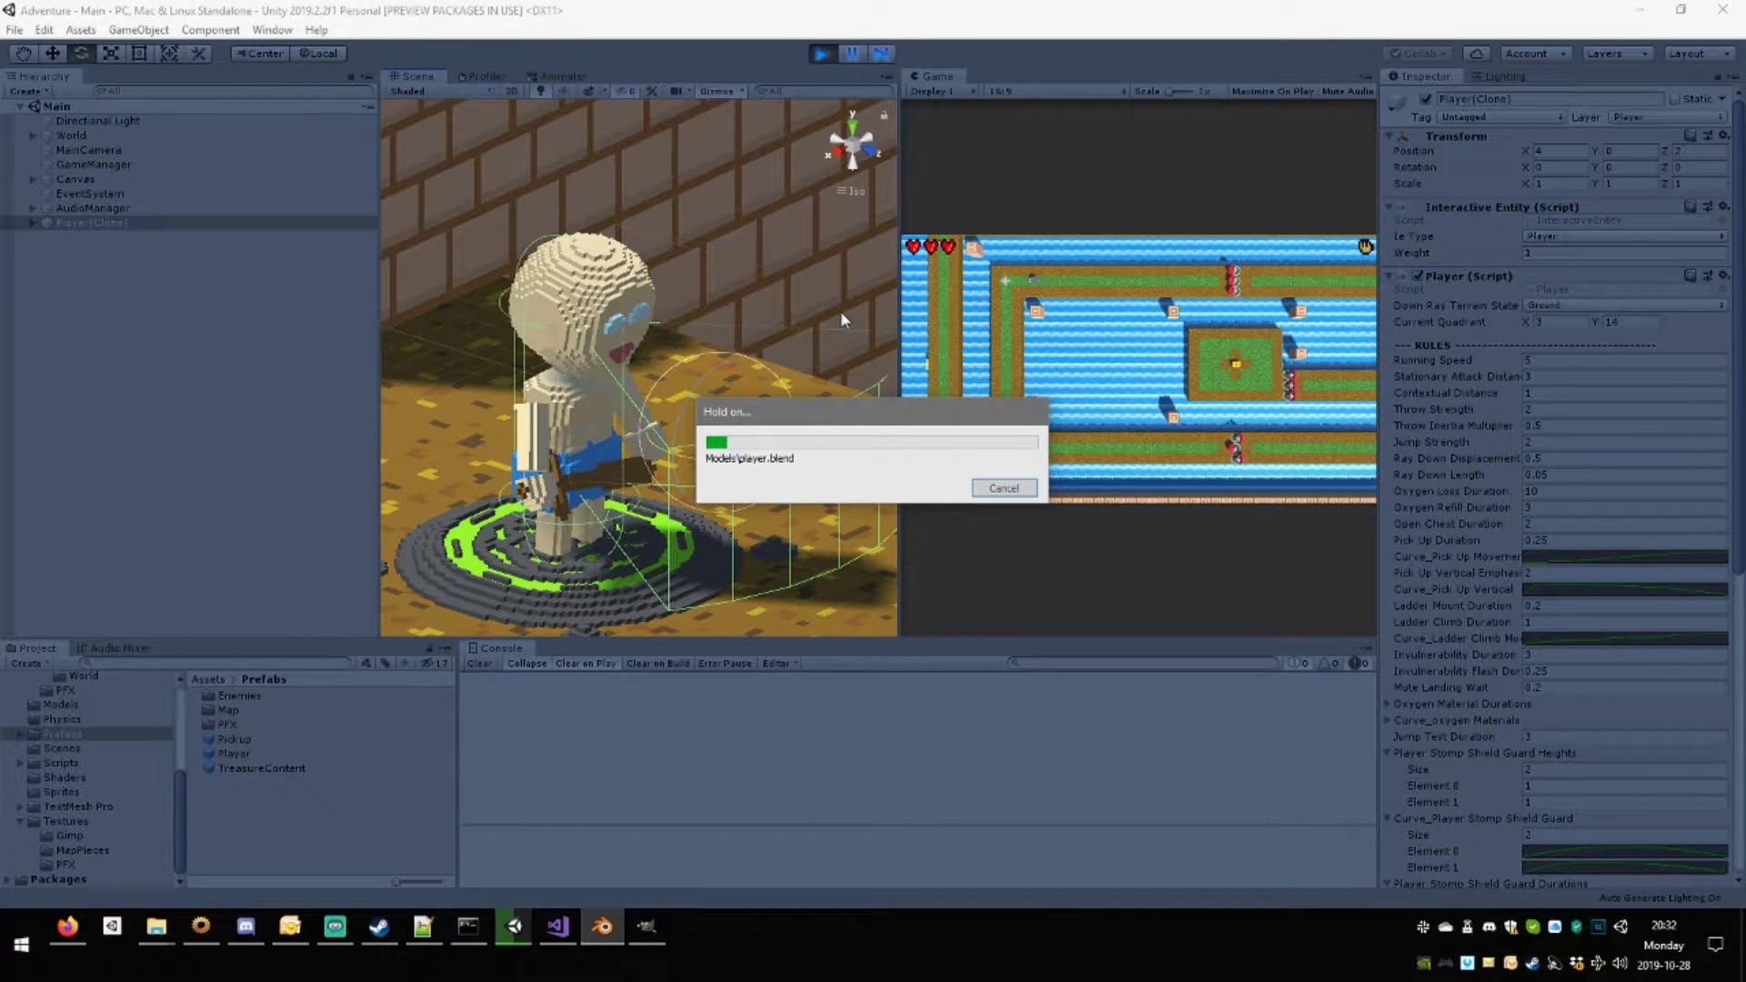
left_click_drag(748, 374, 949, 267, "alt")
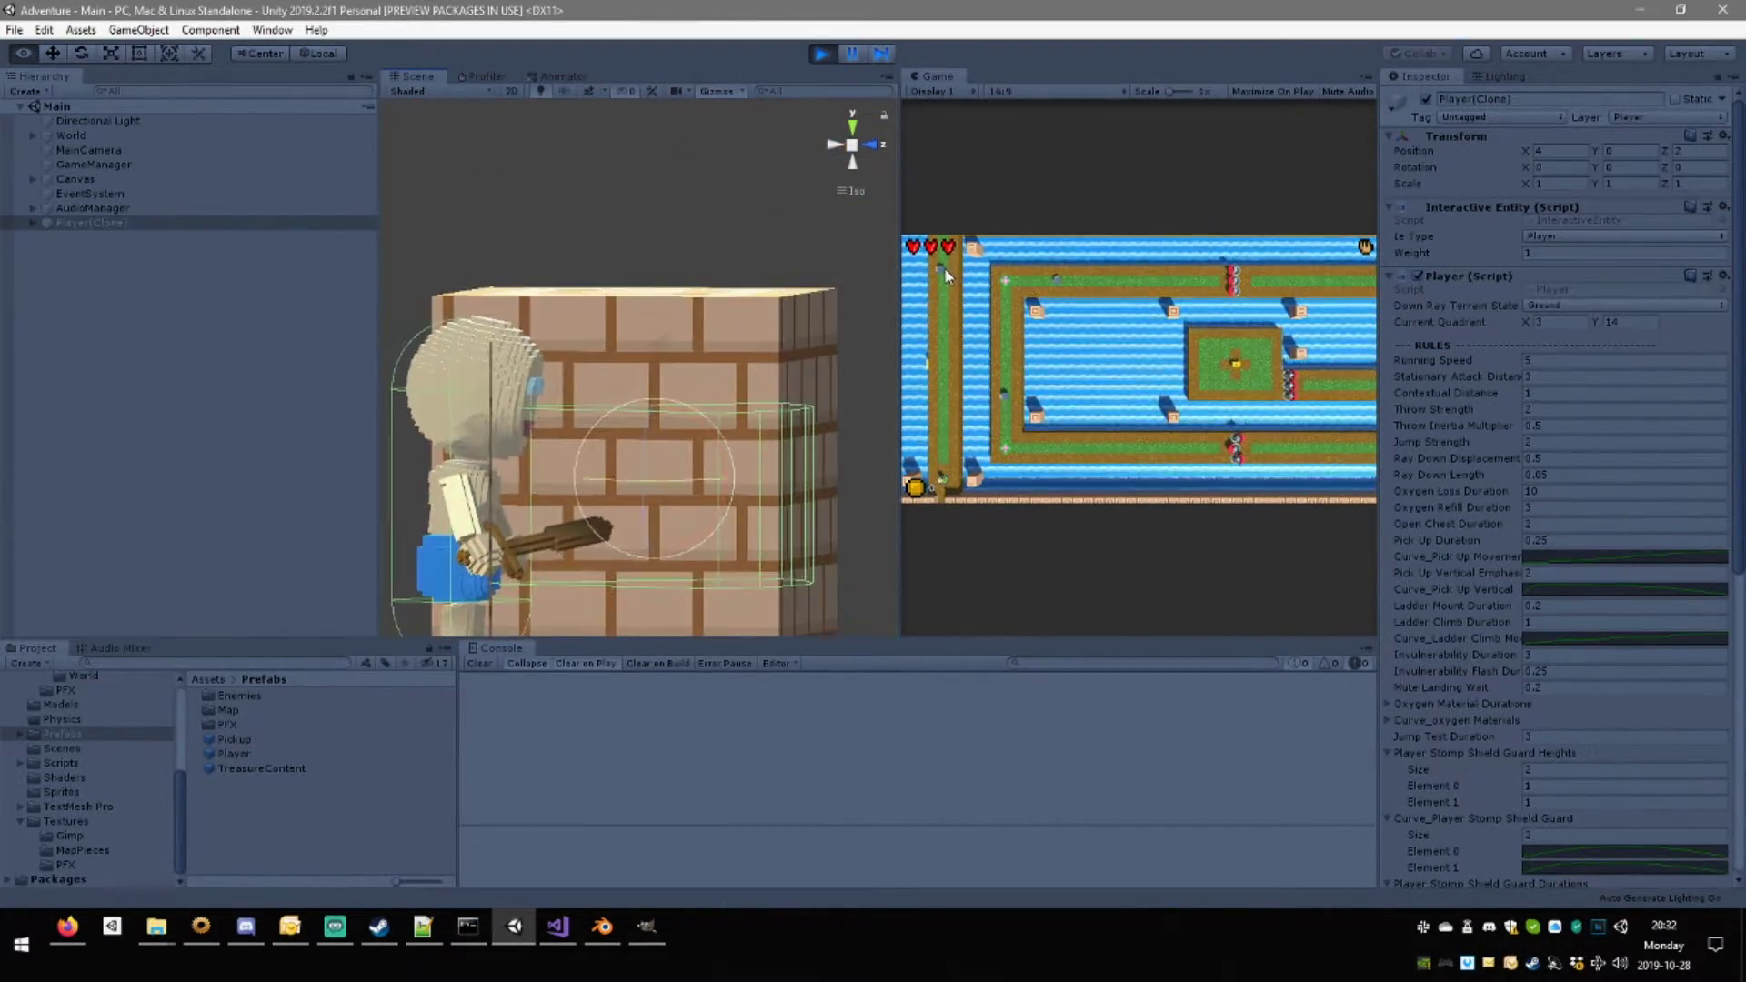
Switch to Blender, rotate the right hand bone slightly further at frame 14, keyframe it, and save over player.blend.
left_click(607, 930)
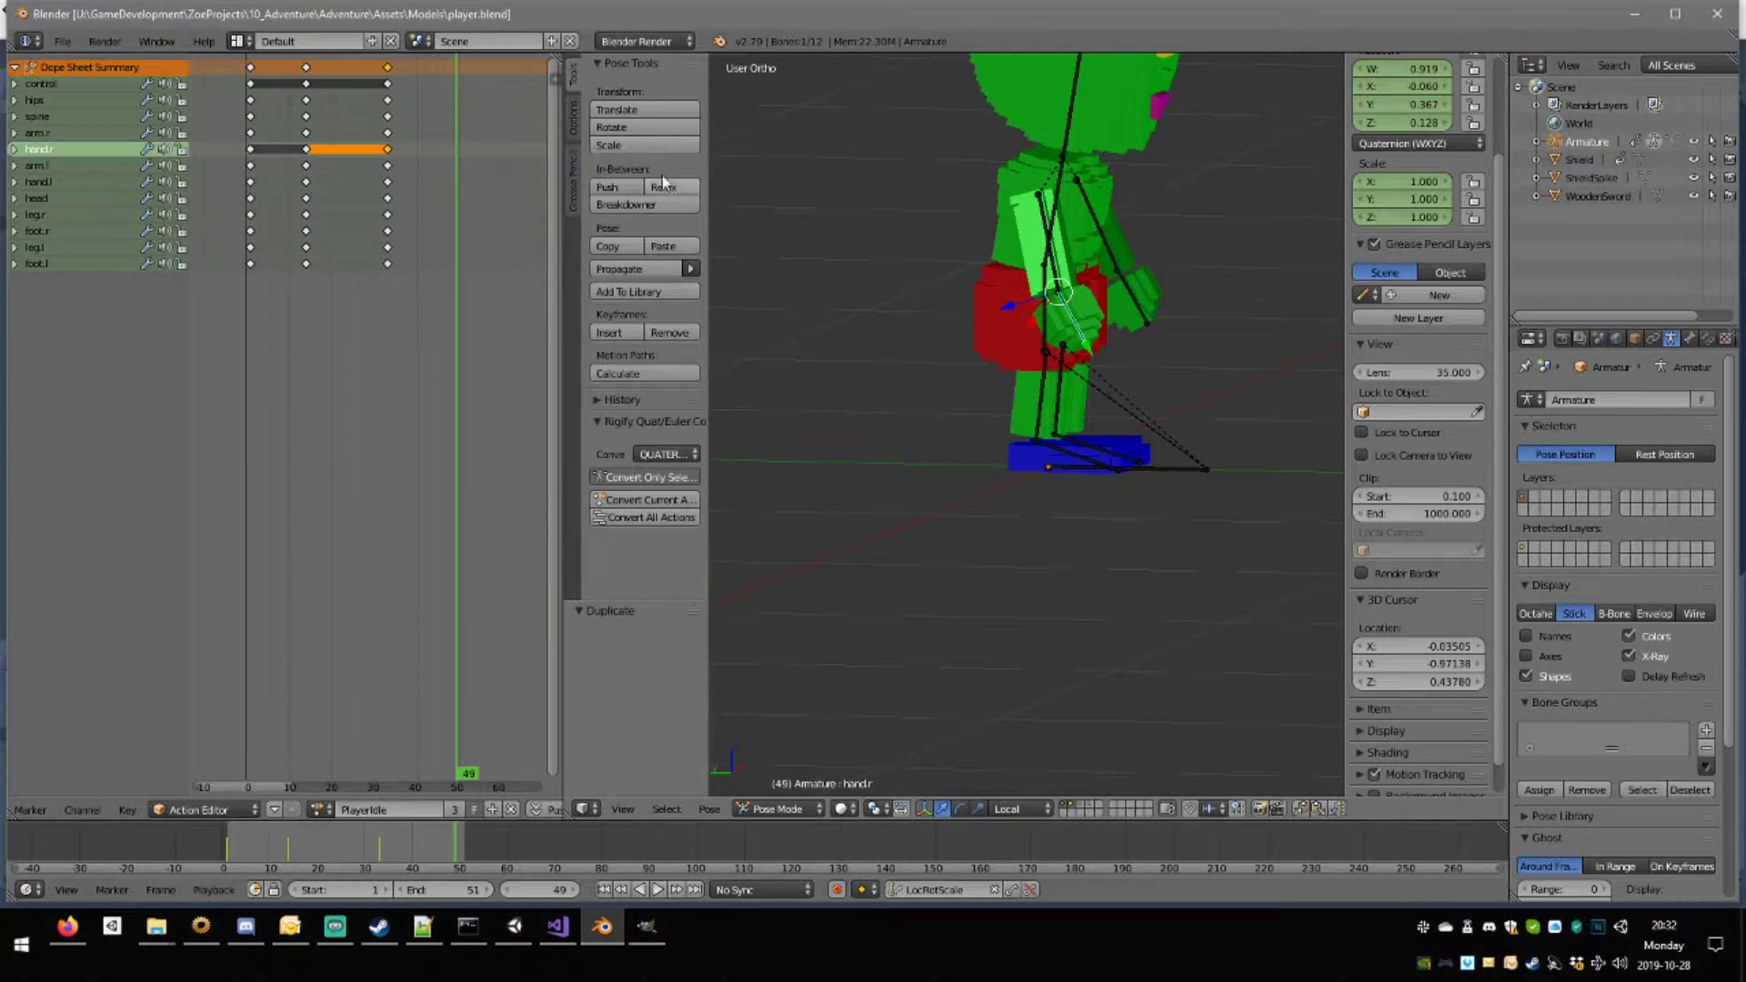
left_click(309, 178)
middle_click_drag(818, 236, 1131, 342)
key("r")
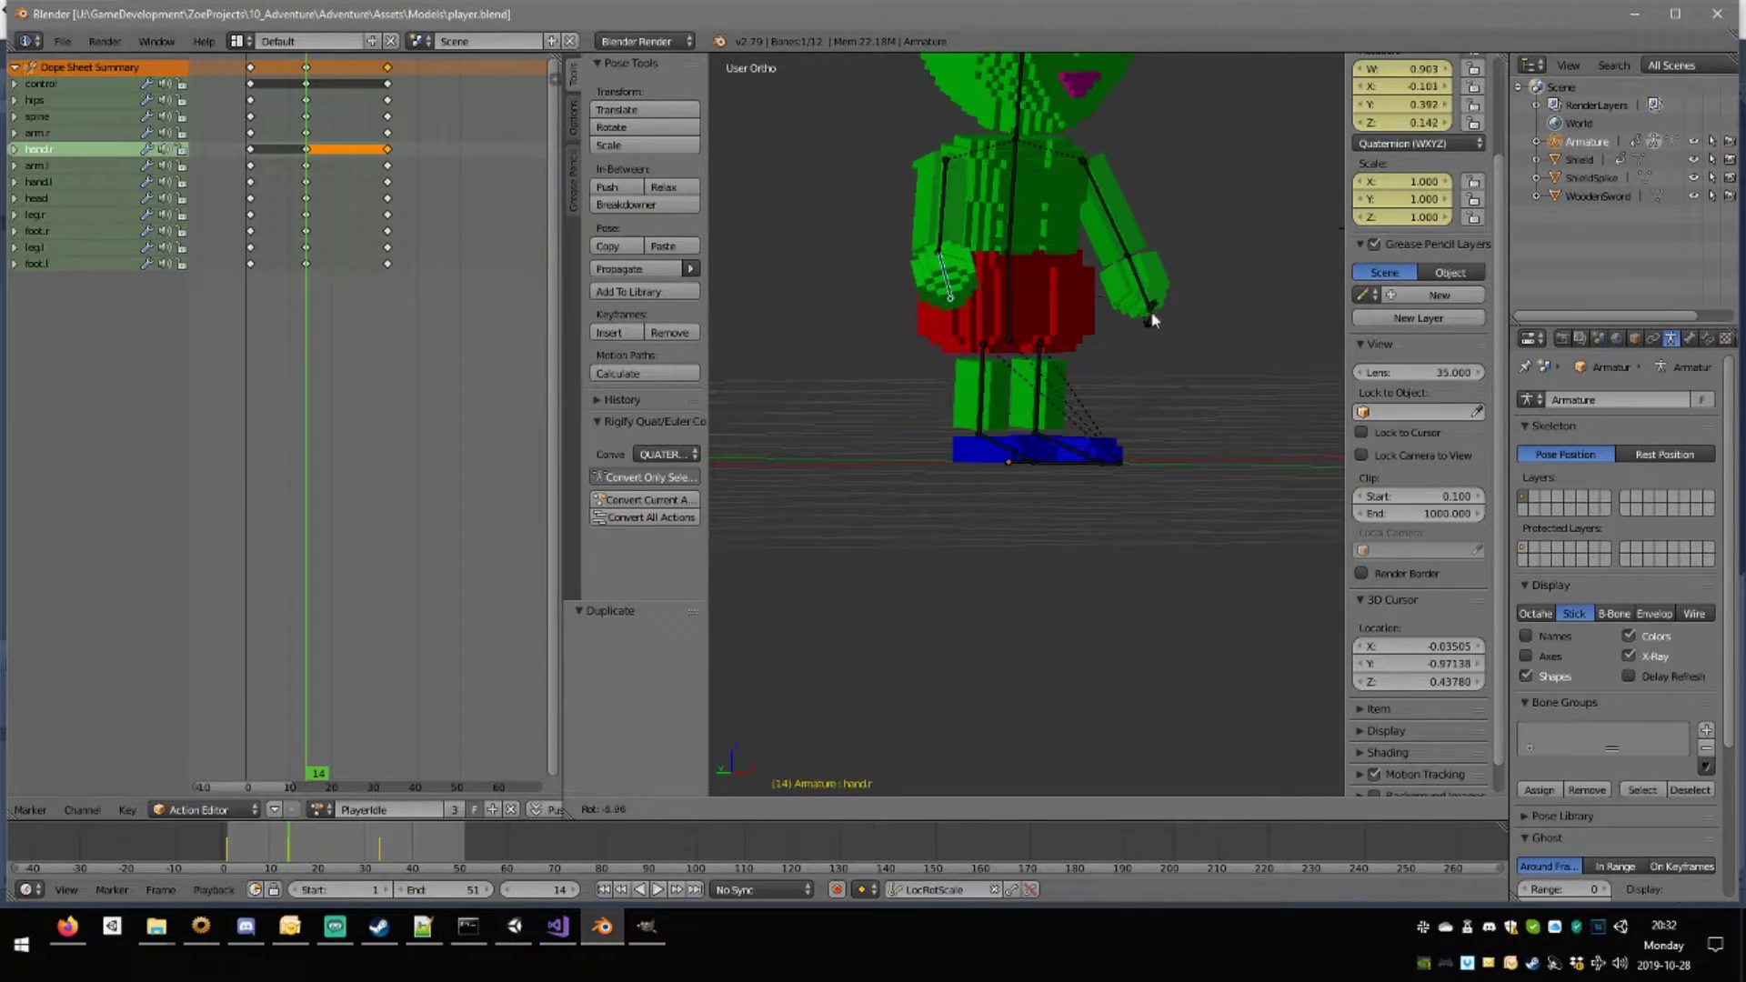
left_click(1155, 309)
key("i")
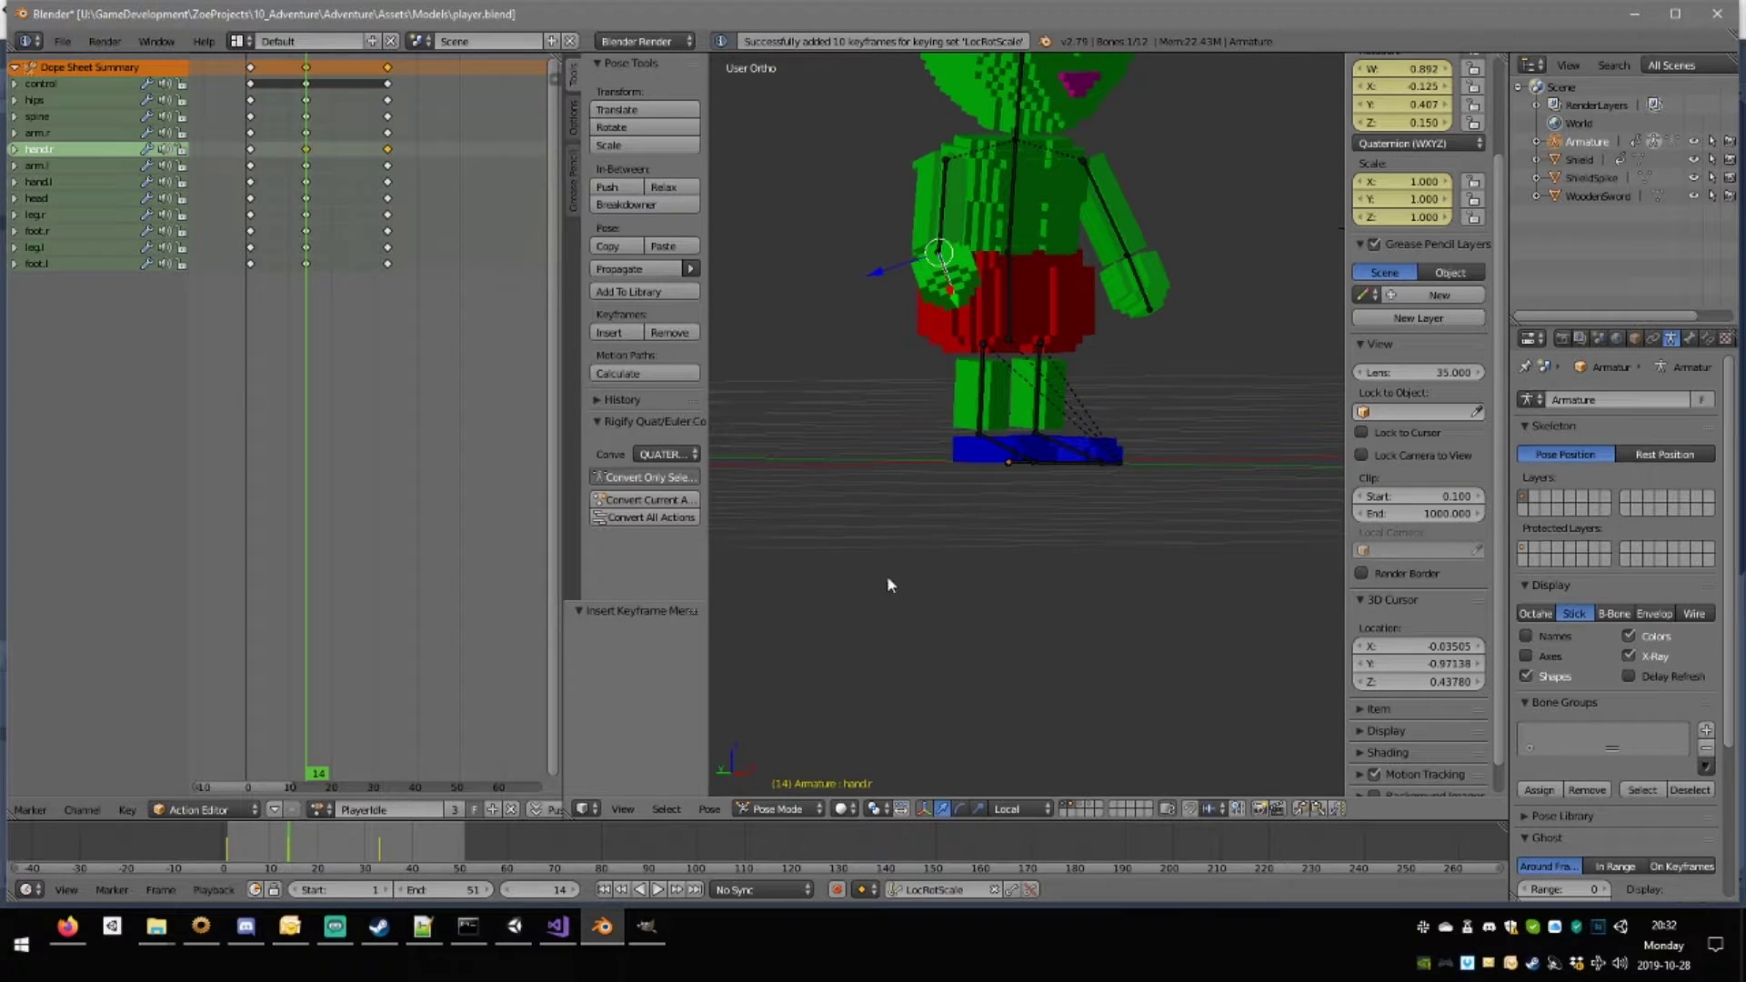
key("ctrl+s")
left_click(897, 559)
Switch to Unity and examine the player's hand and sword pose from several sides in the Scene view.
left_click(514, 929)
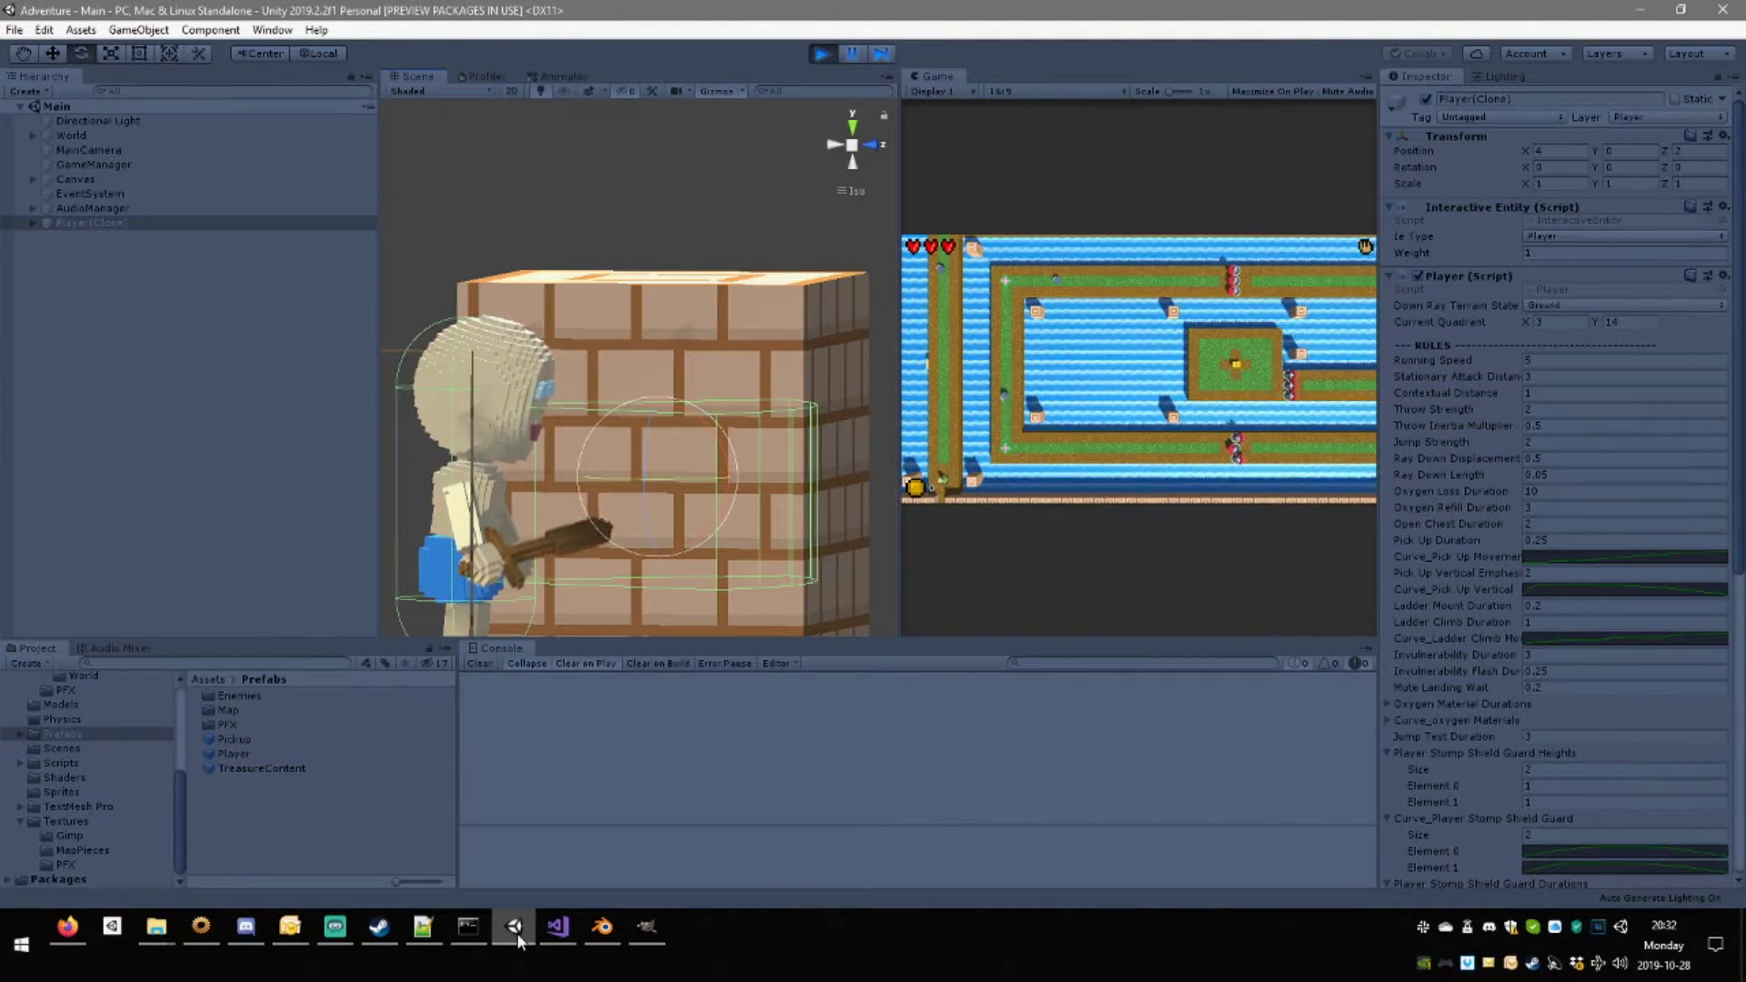
middle_click_drag(588, 479, 455, 480)
right_click_drag(798, 496, 565, 561)
left_click_drag(565, 561, 753, 568, "alt")
Move the player around in the running game and into the water to check the sword pose while turning.
left_click(1168, 550)
key("w")
key("d")
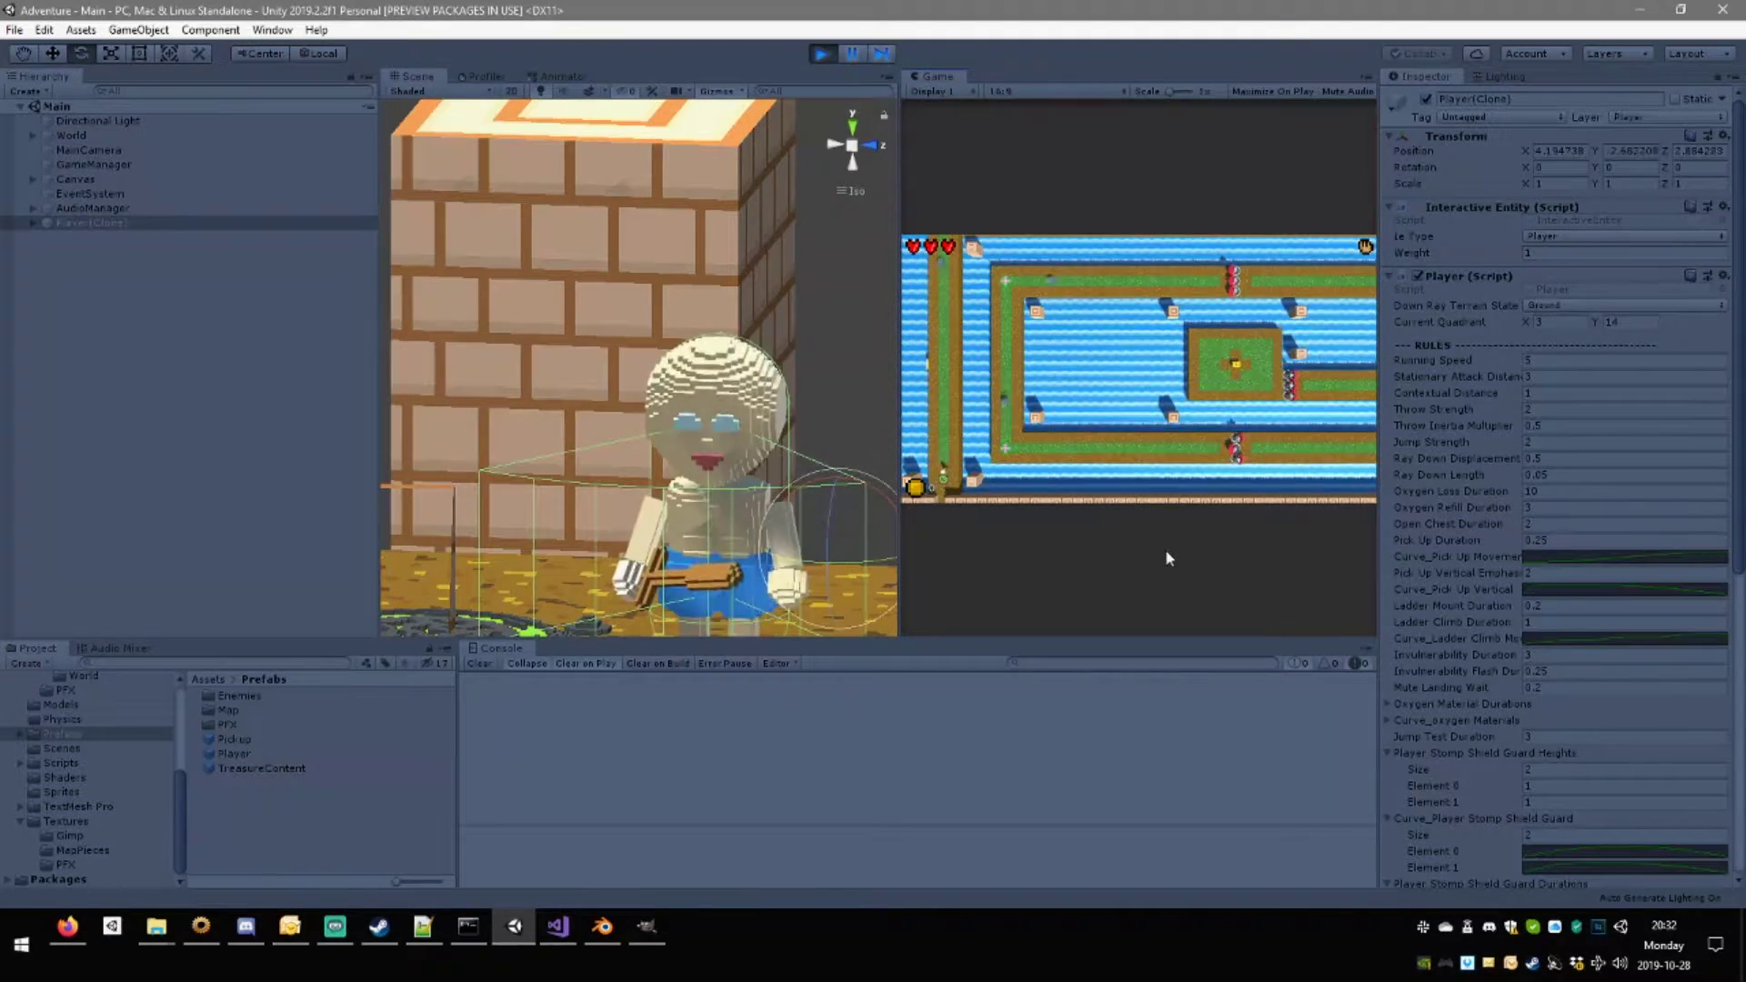
key("s")
key("w")
key("d")
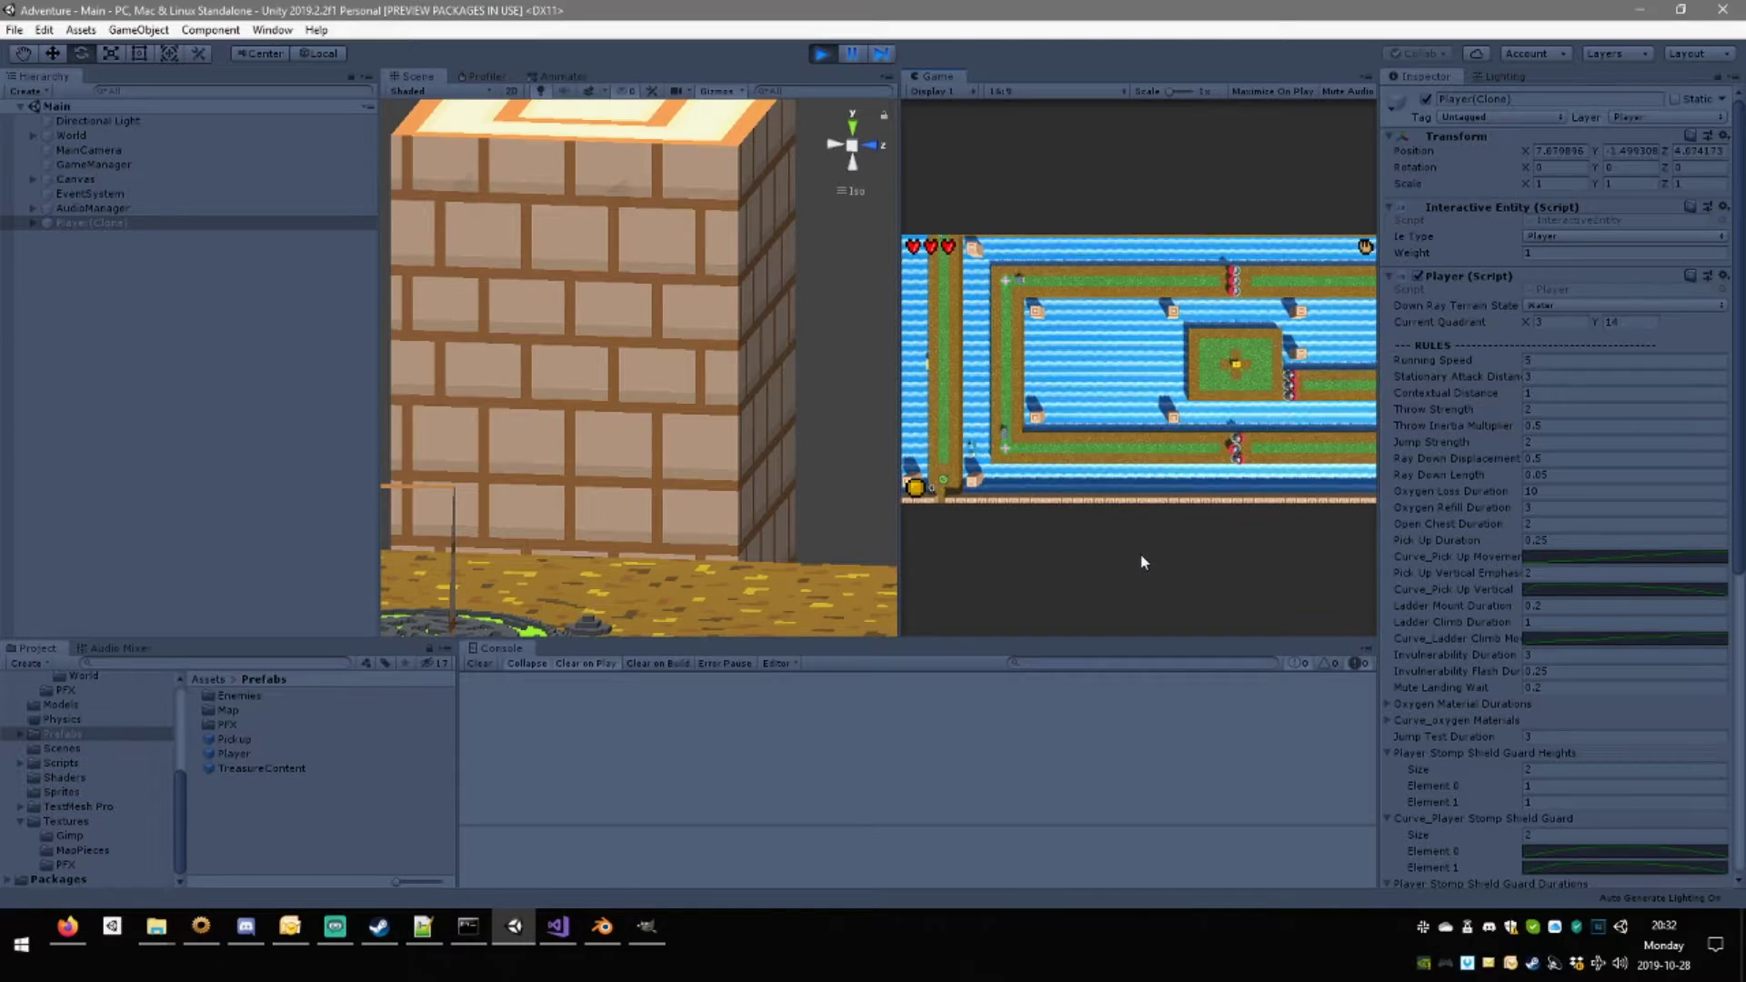
key("w")
key("a")
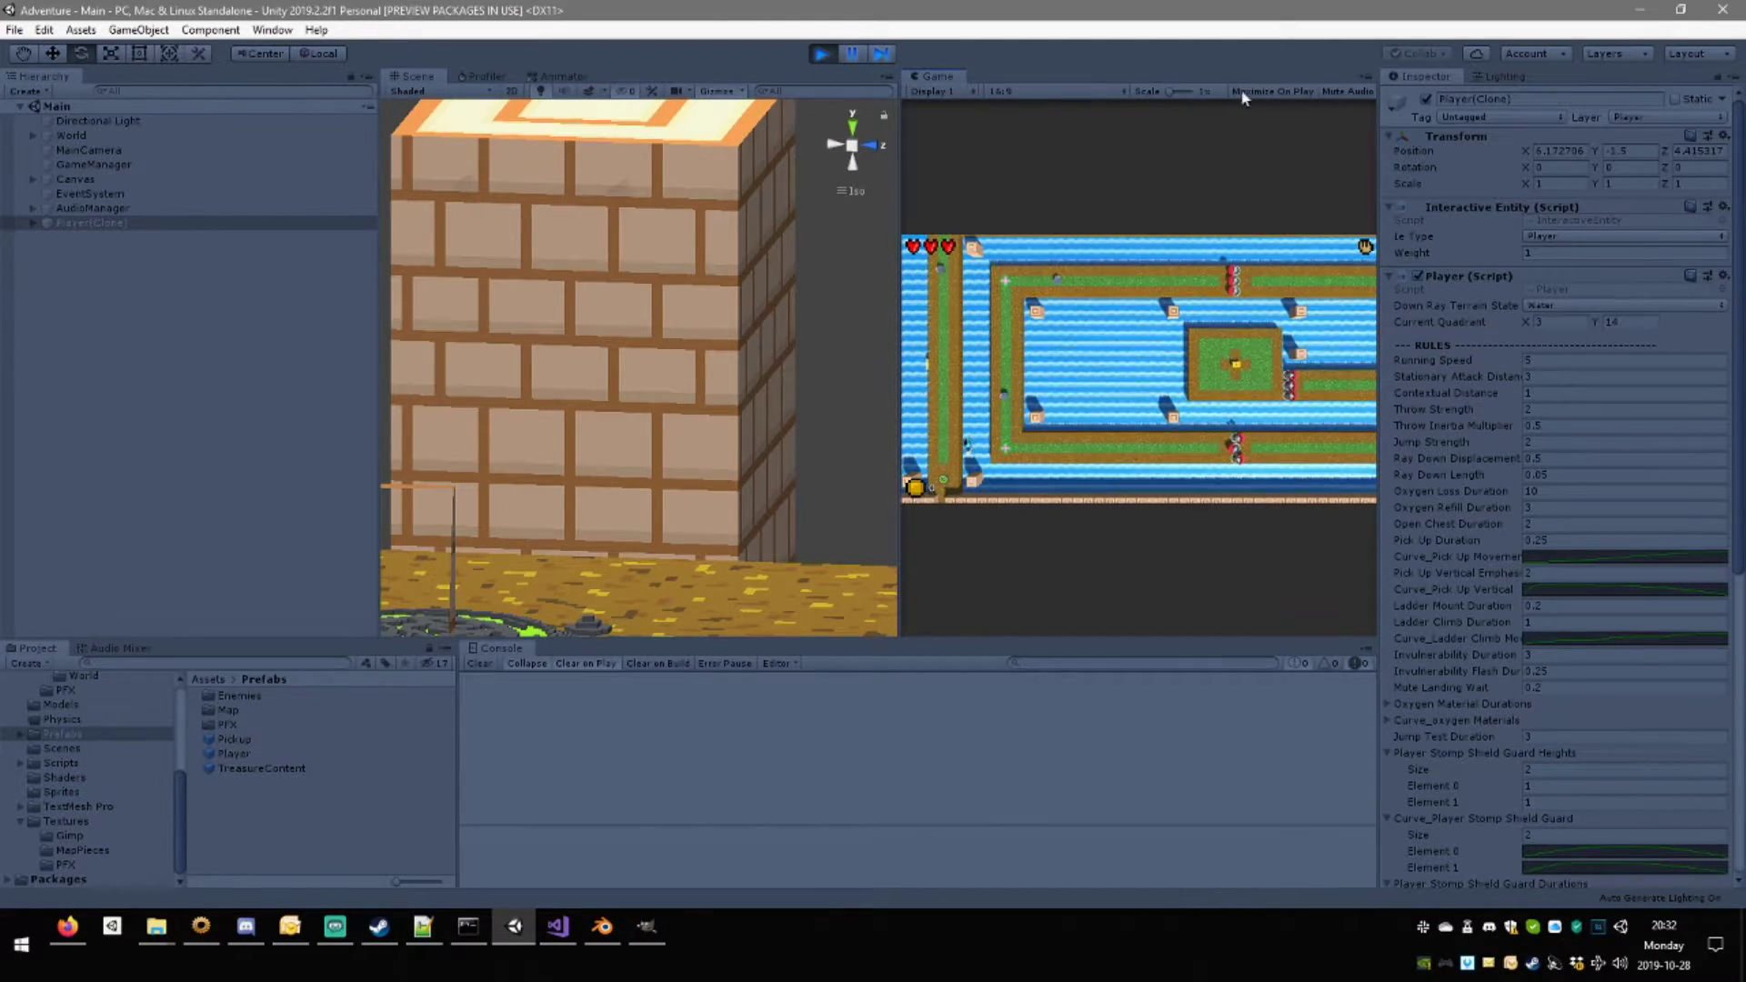
Continue the game maximised and run the player through the passage into the grass area.
double_click(854, 56)
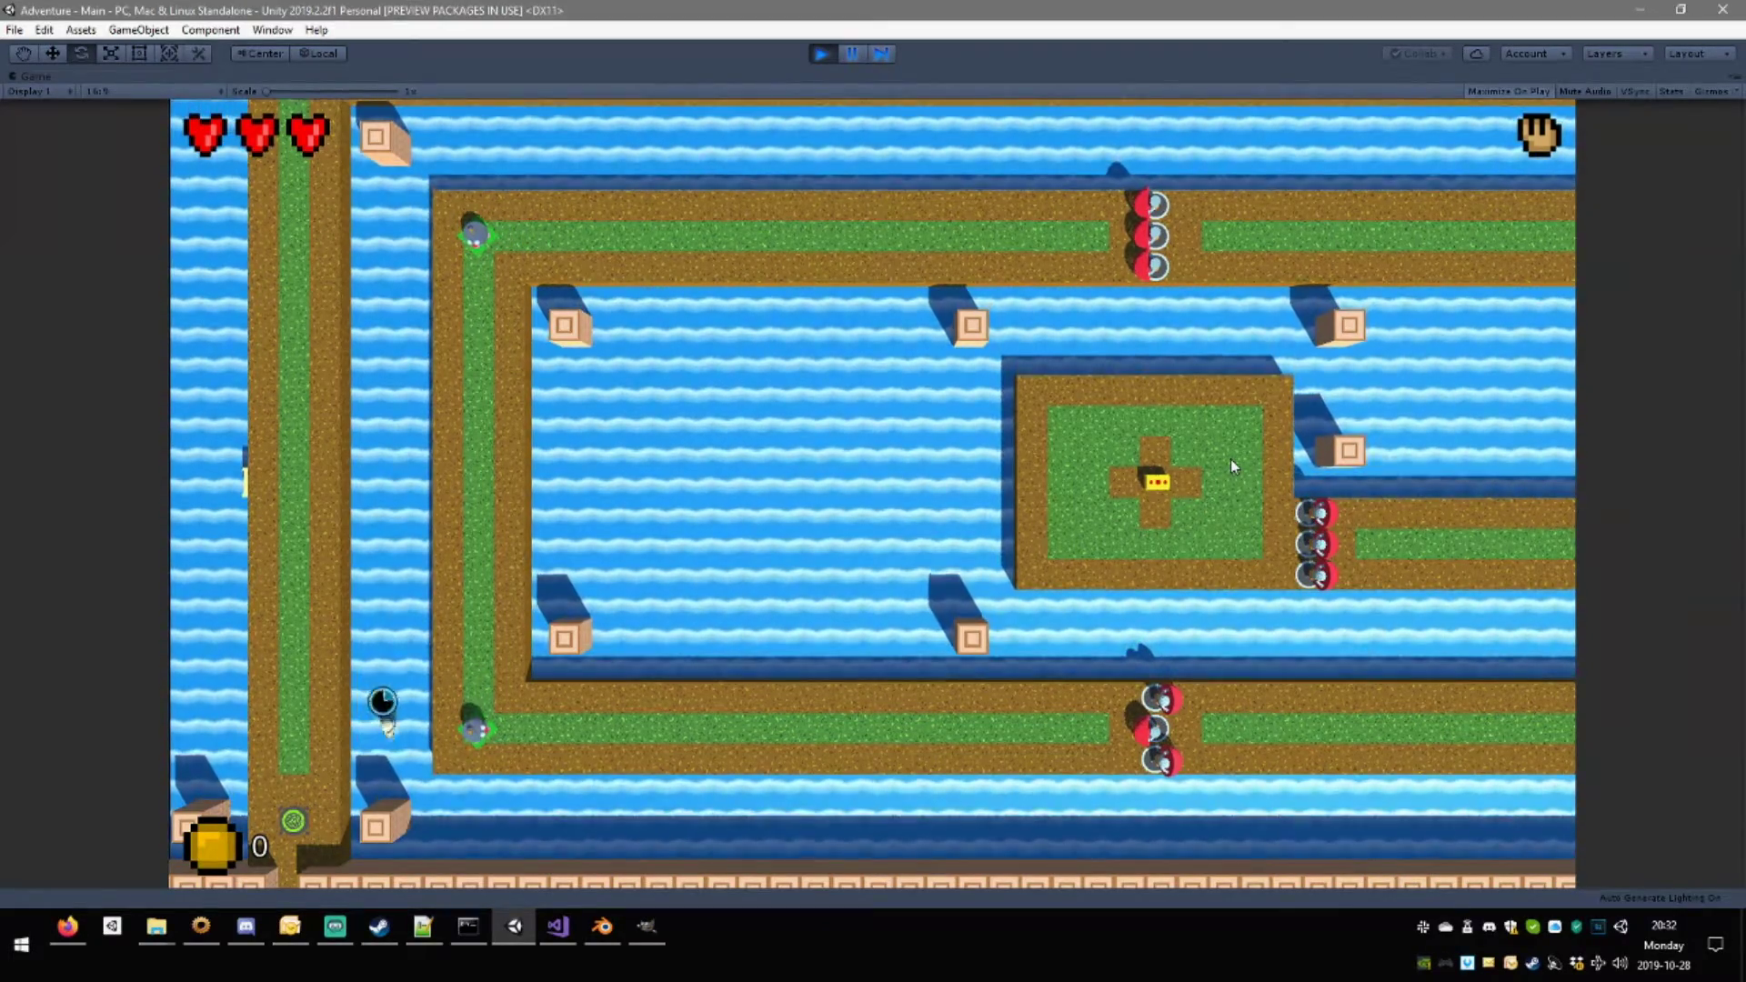
key("w")
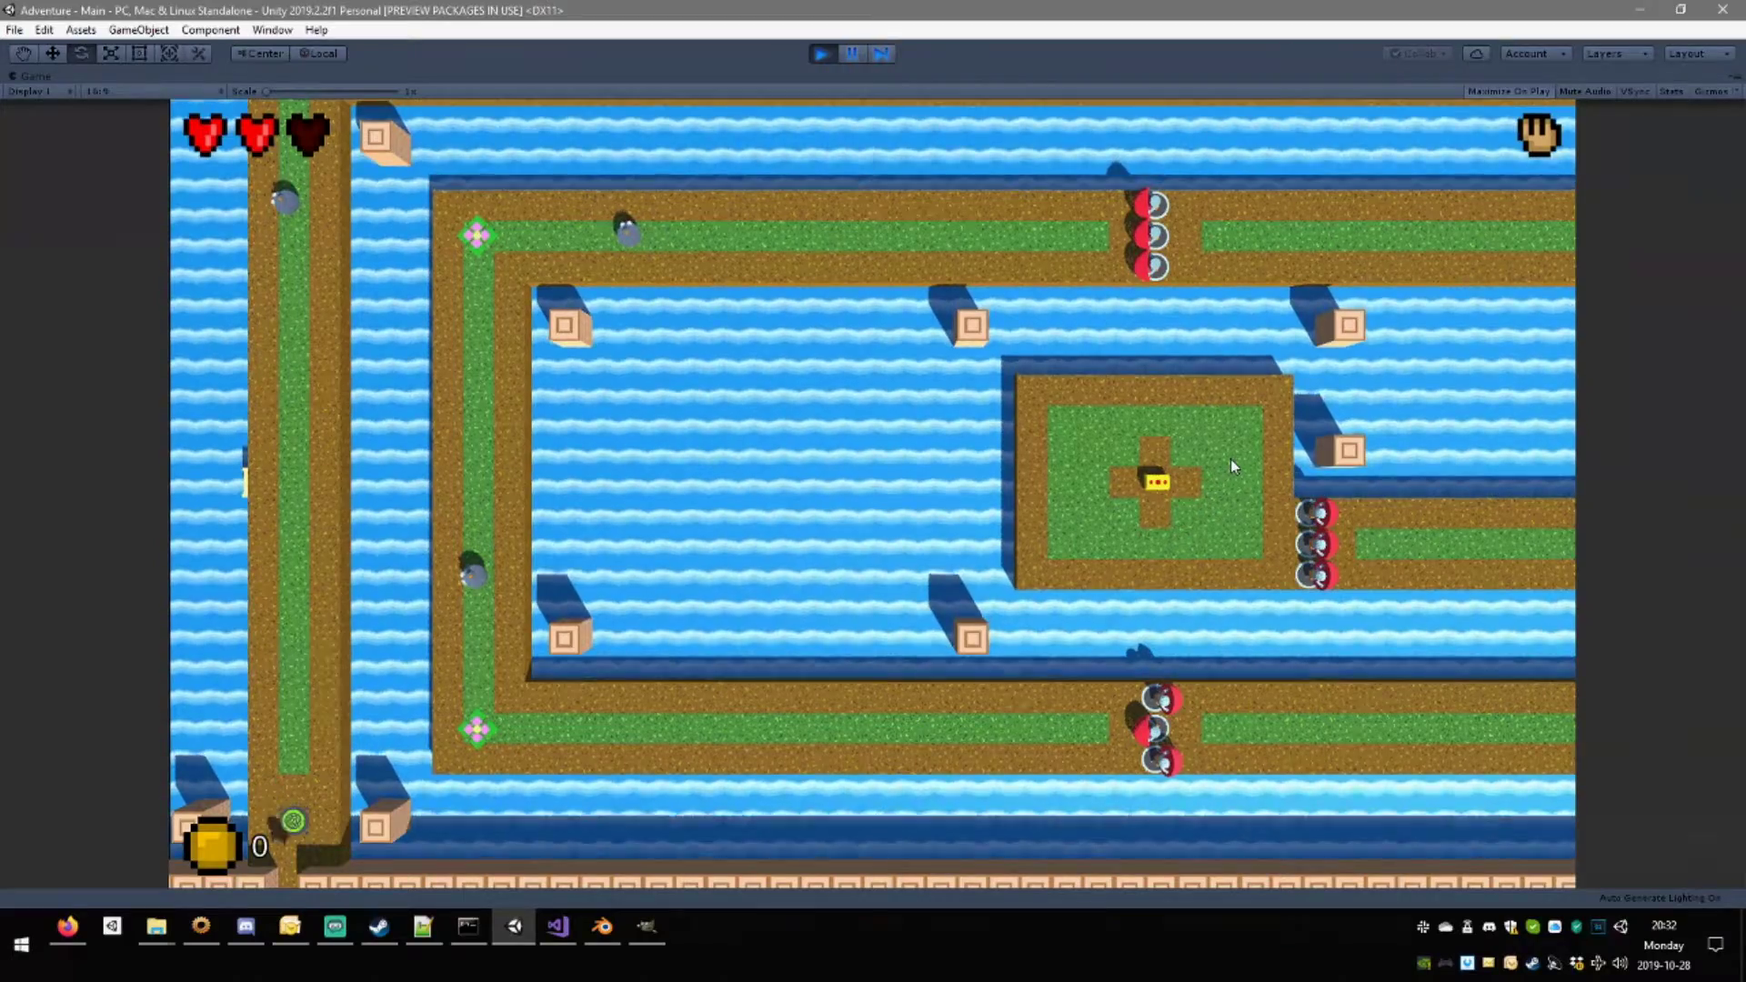
key("s")
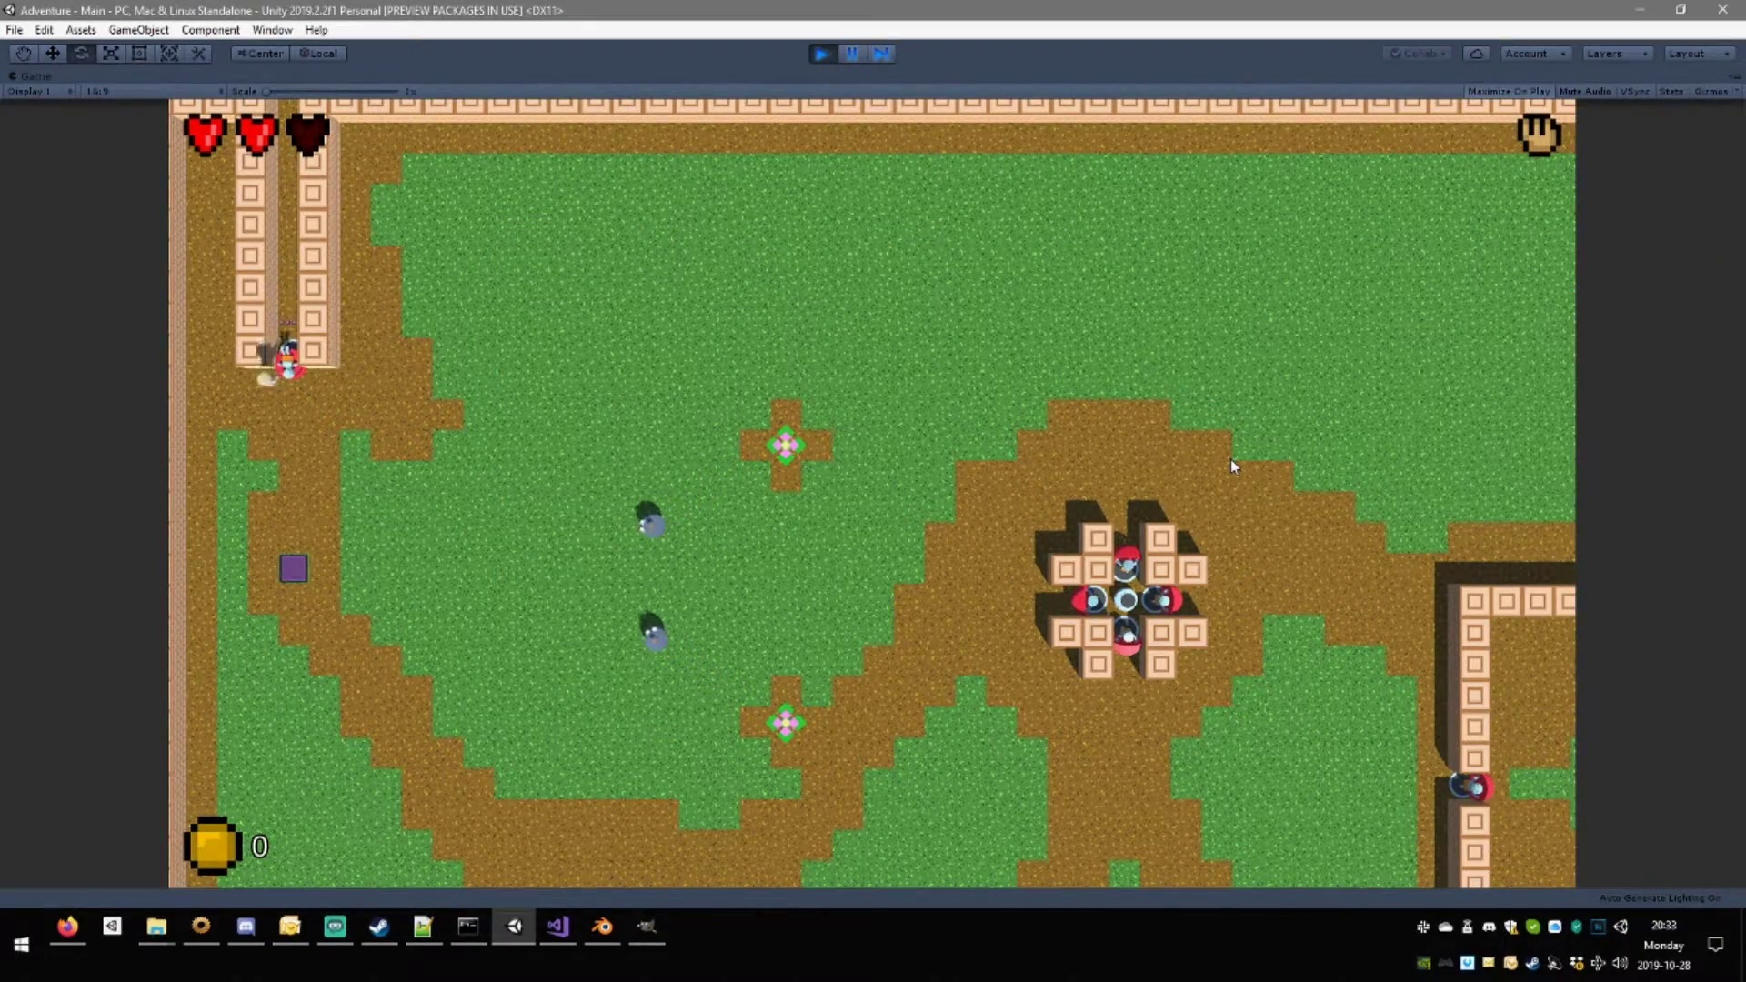
key("s")
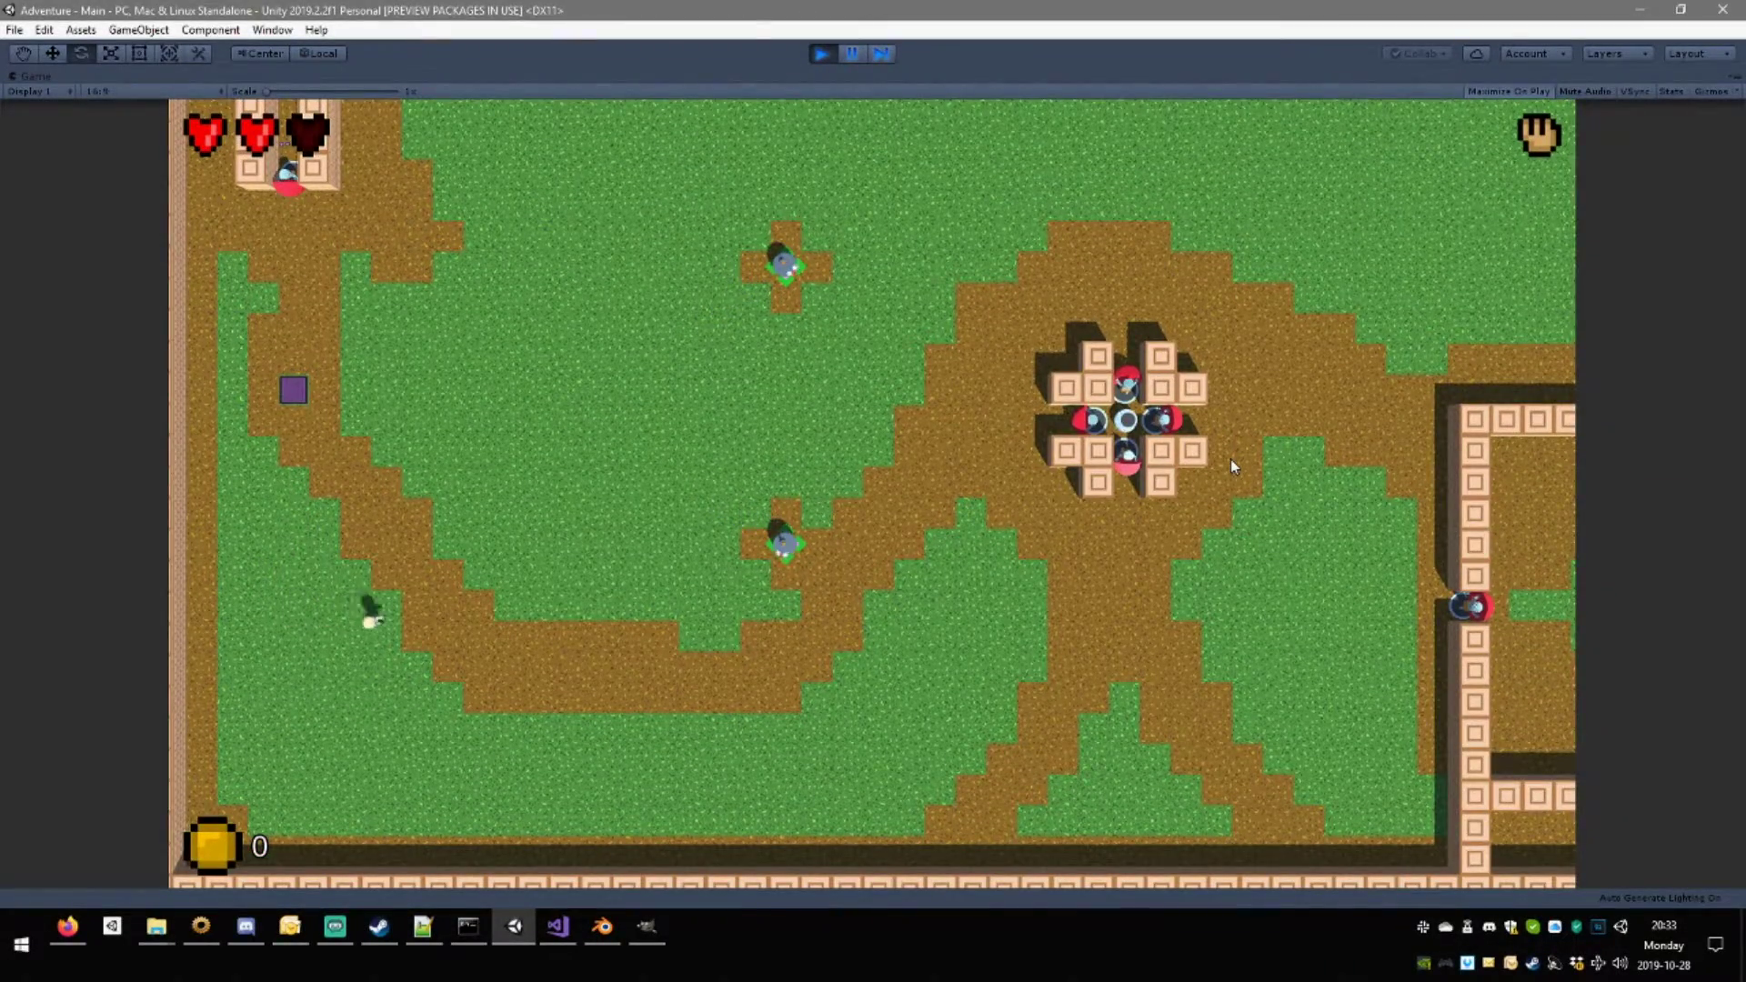
Pause the game and frame Player(Clone) in the Scene view from above the wall beside it.
left_click(852, 54)
double_click(91, 222)
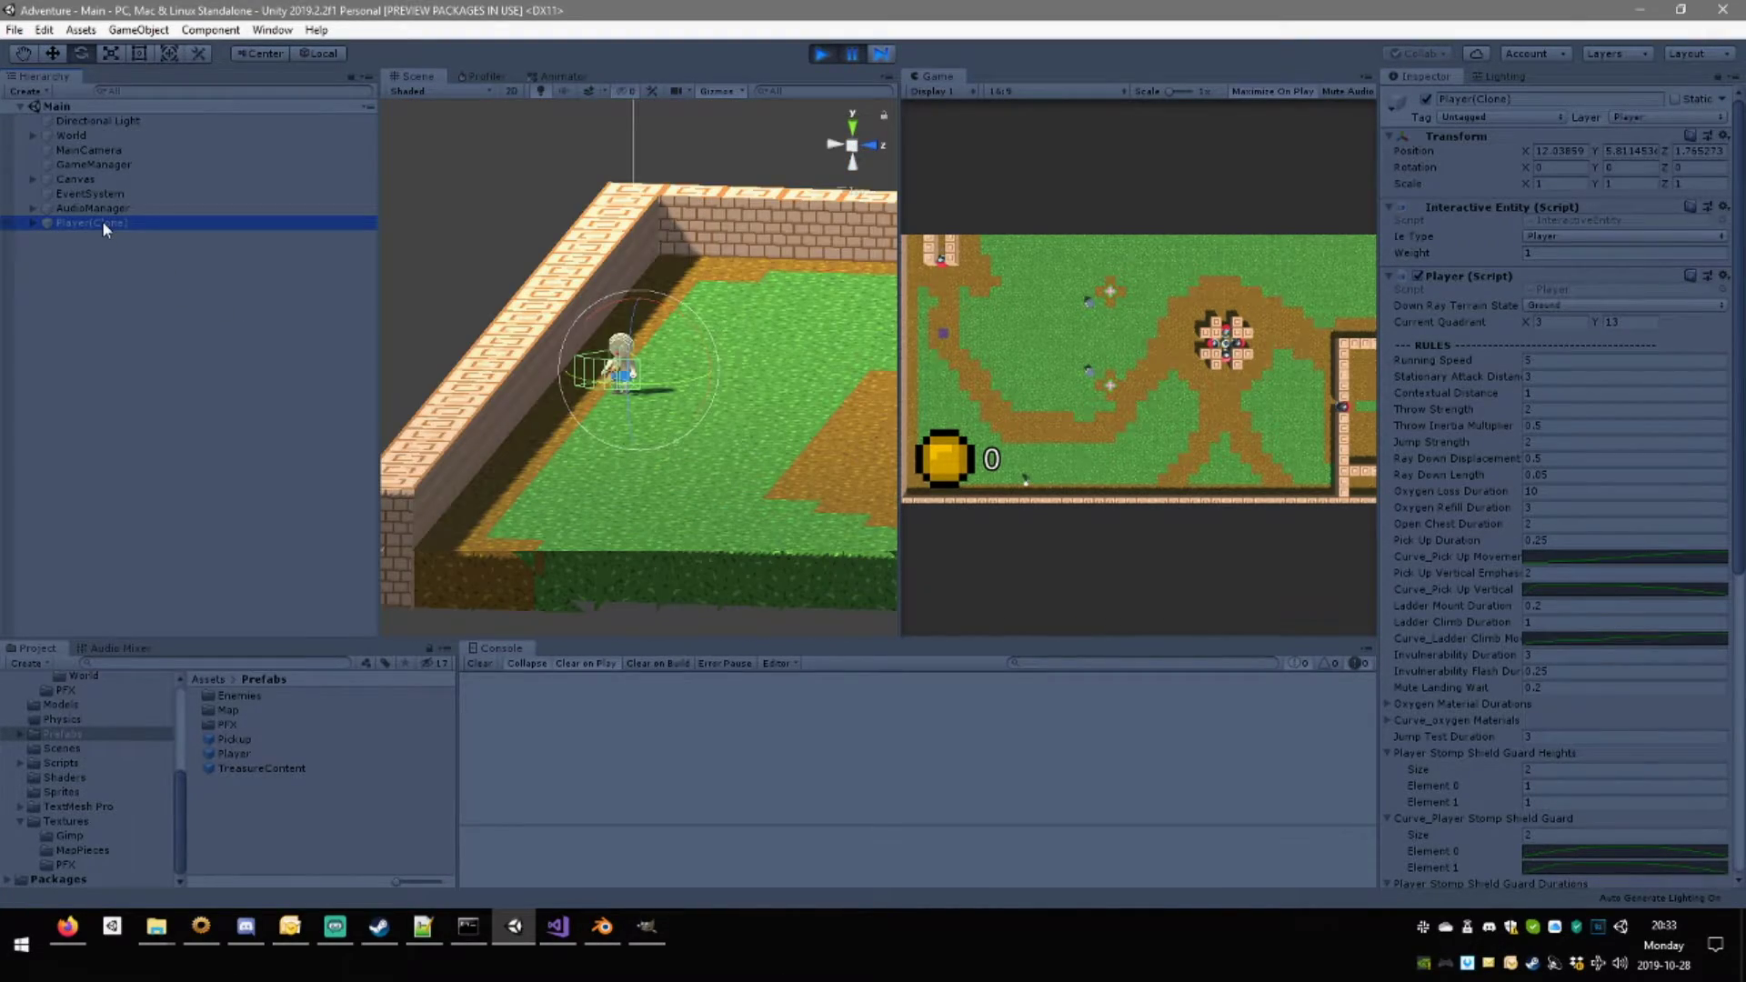
left_click_drag(641, 420, 755, 492, "alt")
left_click(853, 53)
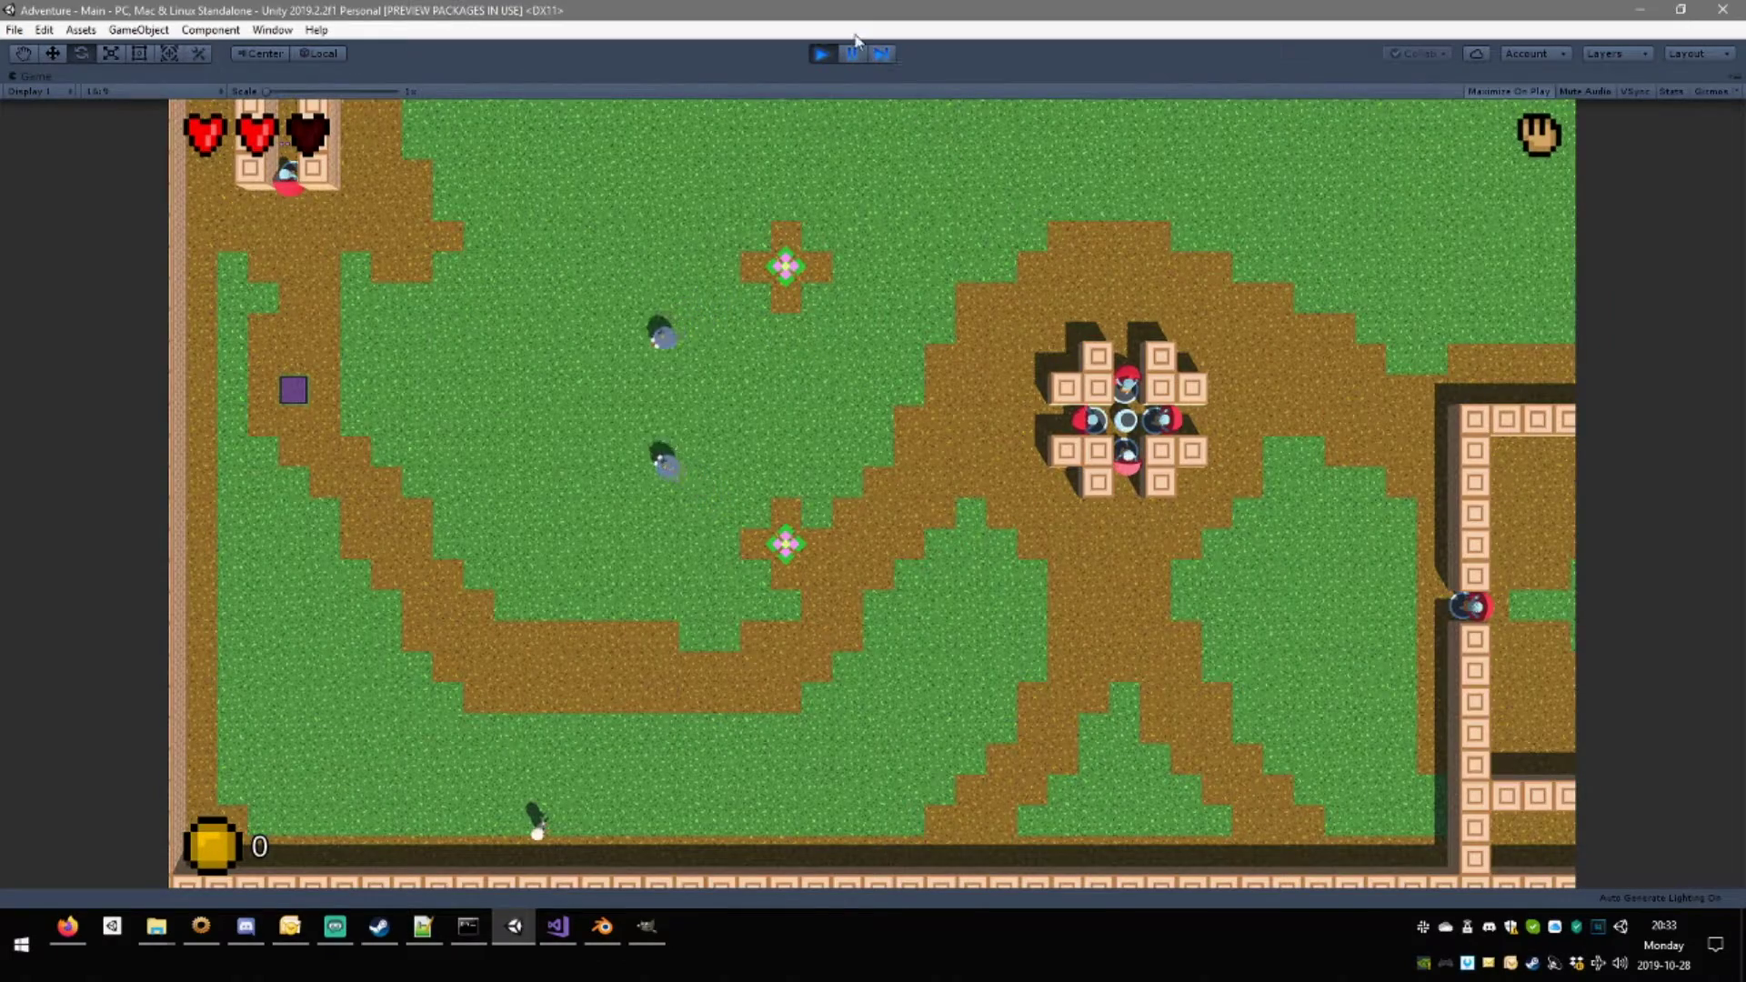
left_click(864, 55)
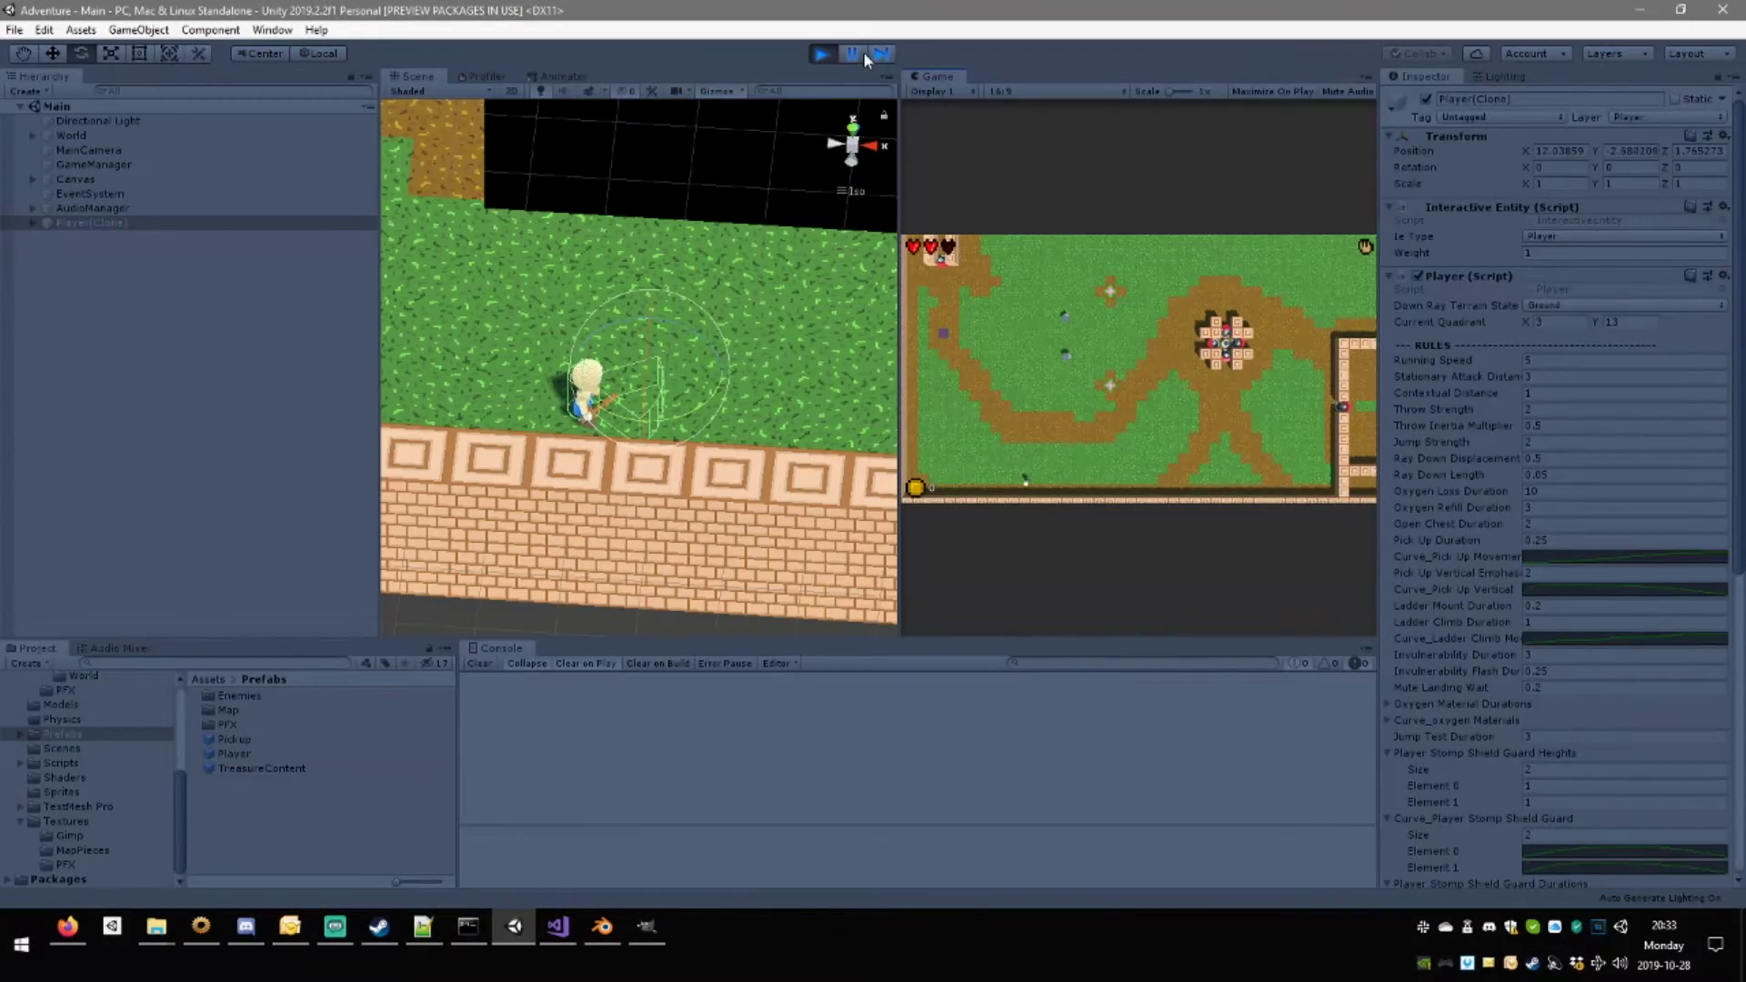
Run the player around the grass with Player(Clone) deselected to watch the sword during movement.
key("d")
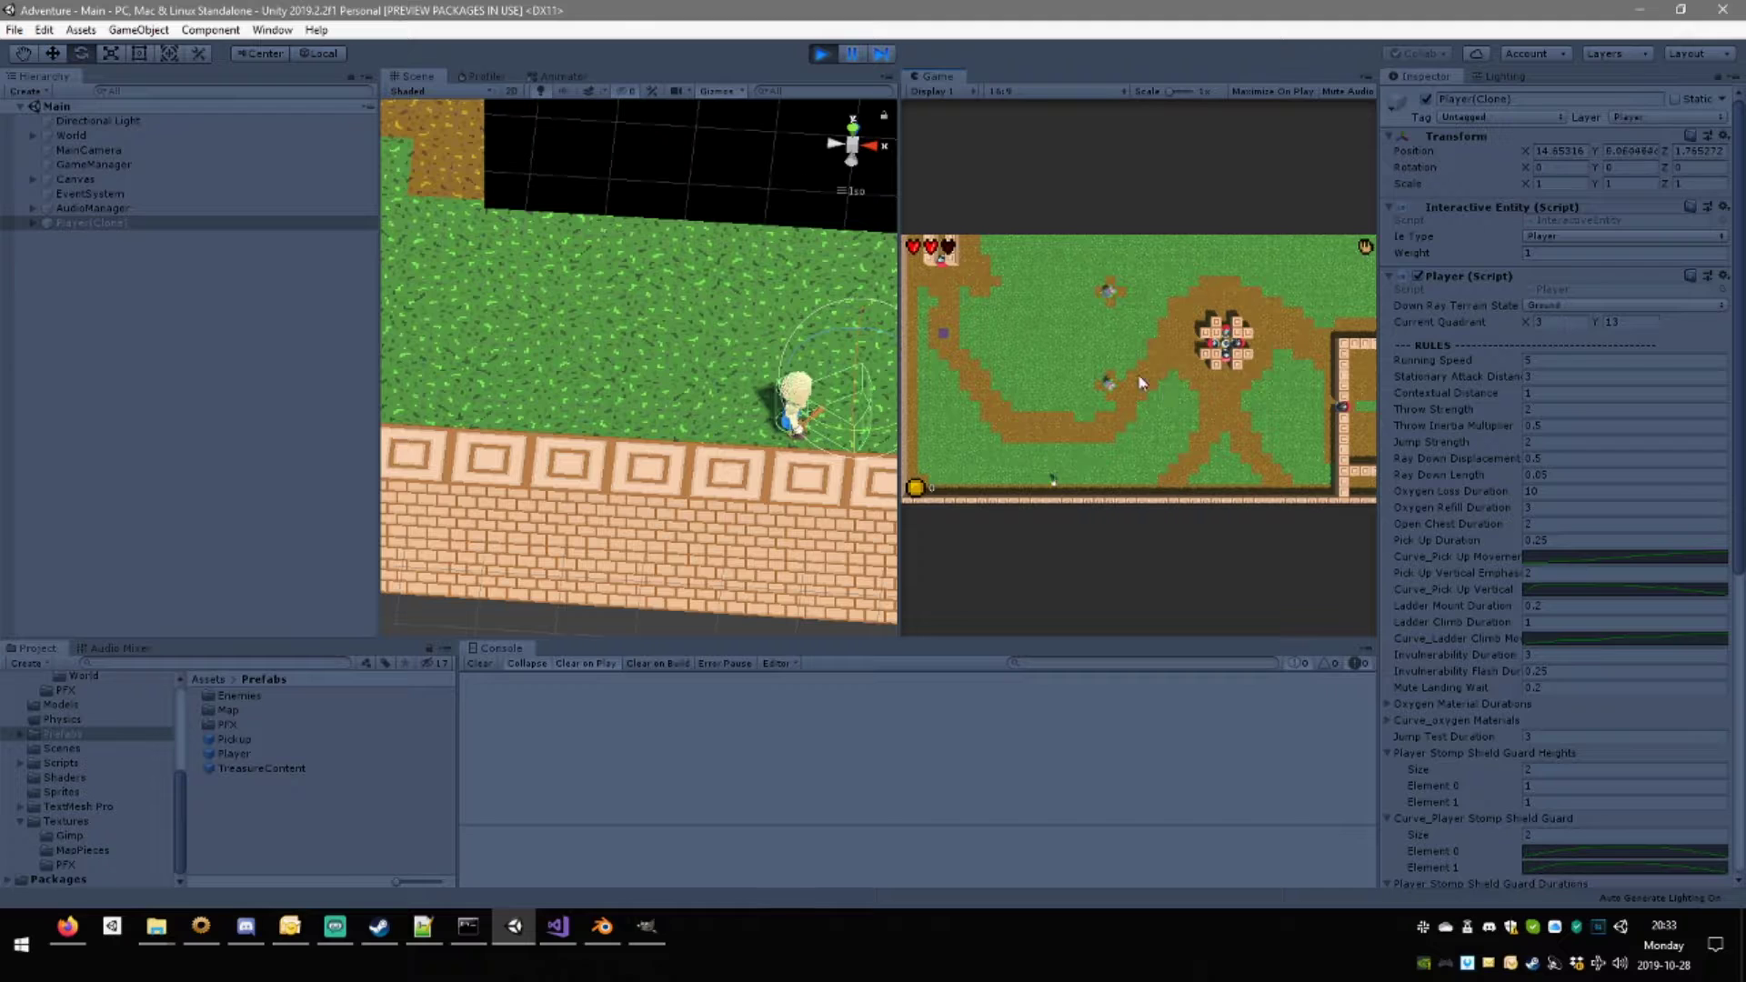
key("a")
left_click(323, 355)
left_click(1211, 378)
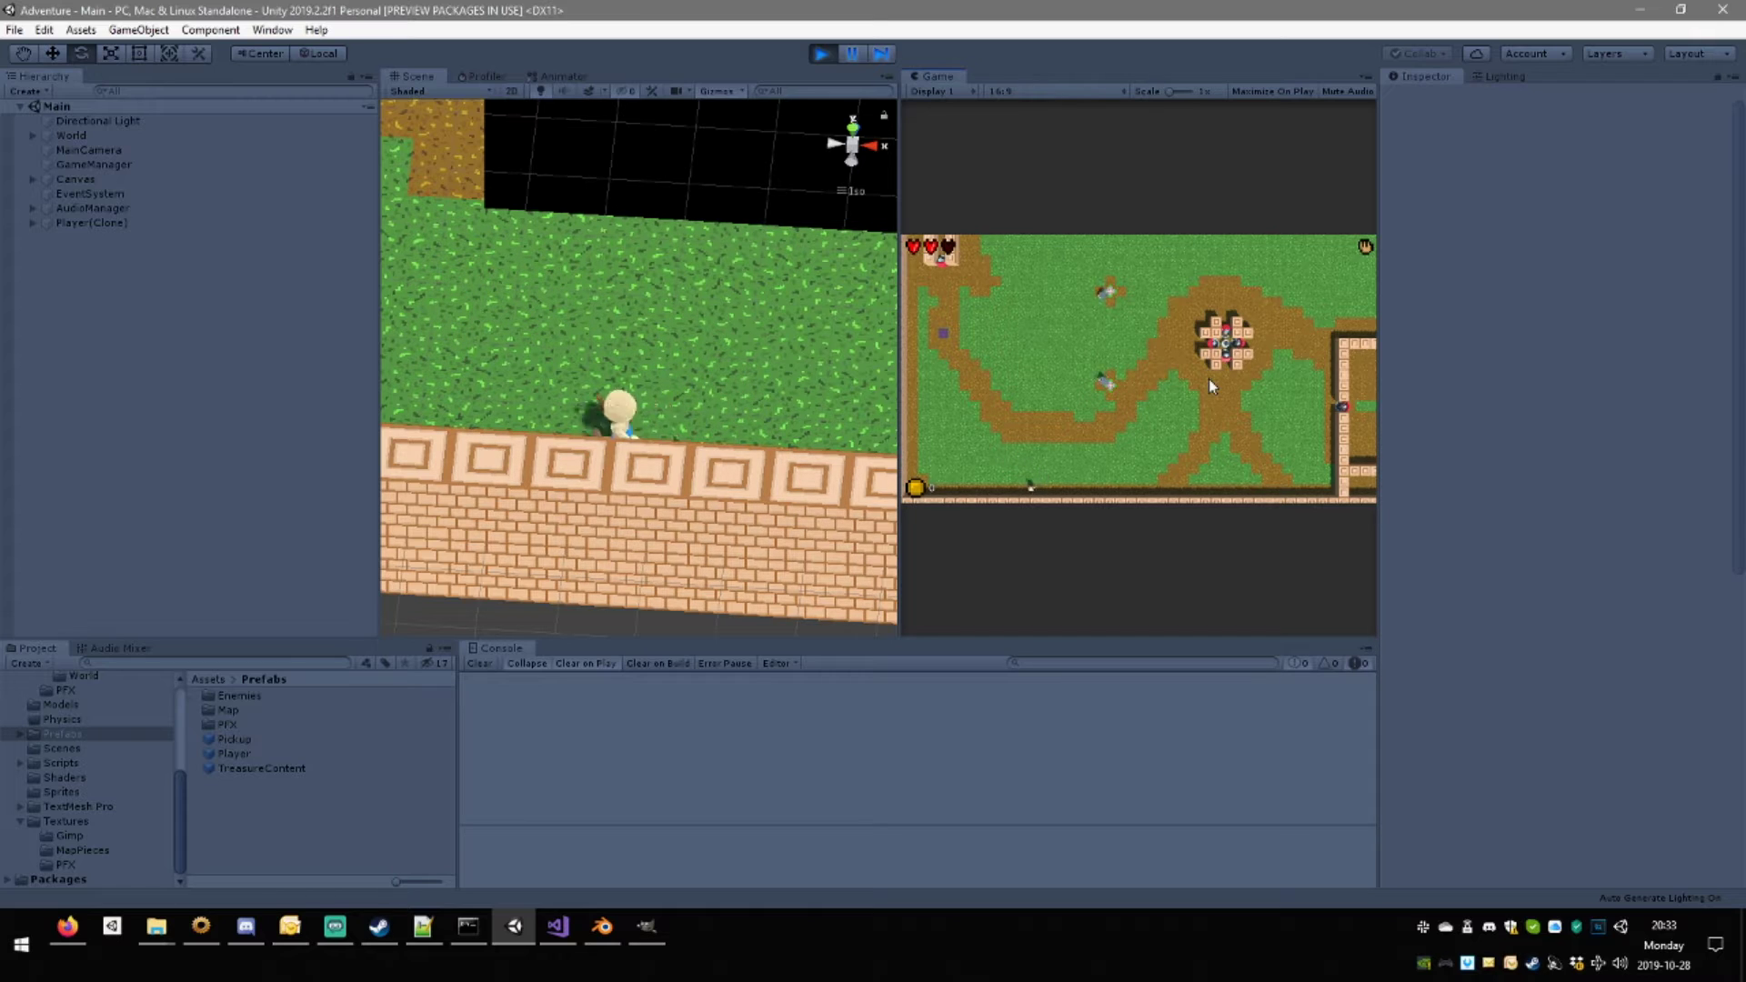
key("w")
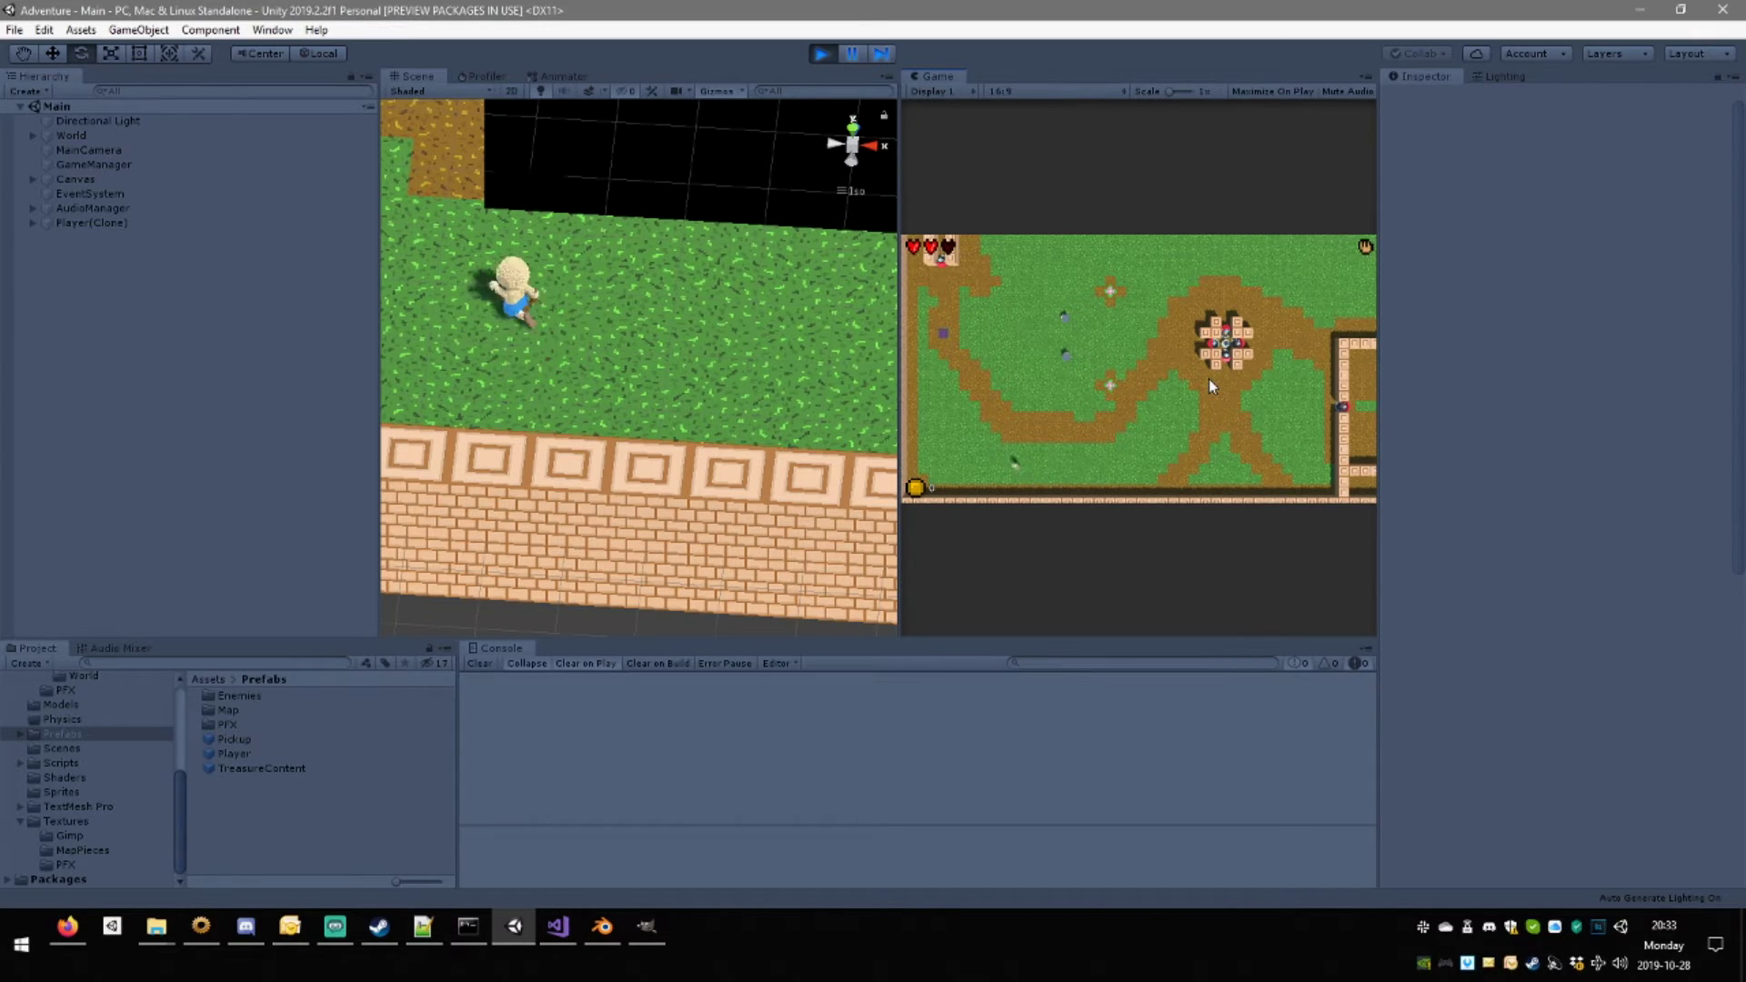
key("a")
key("s")
key("d")
key("a")
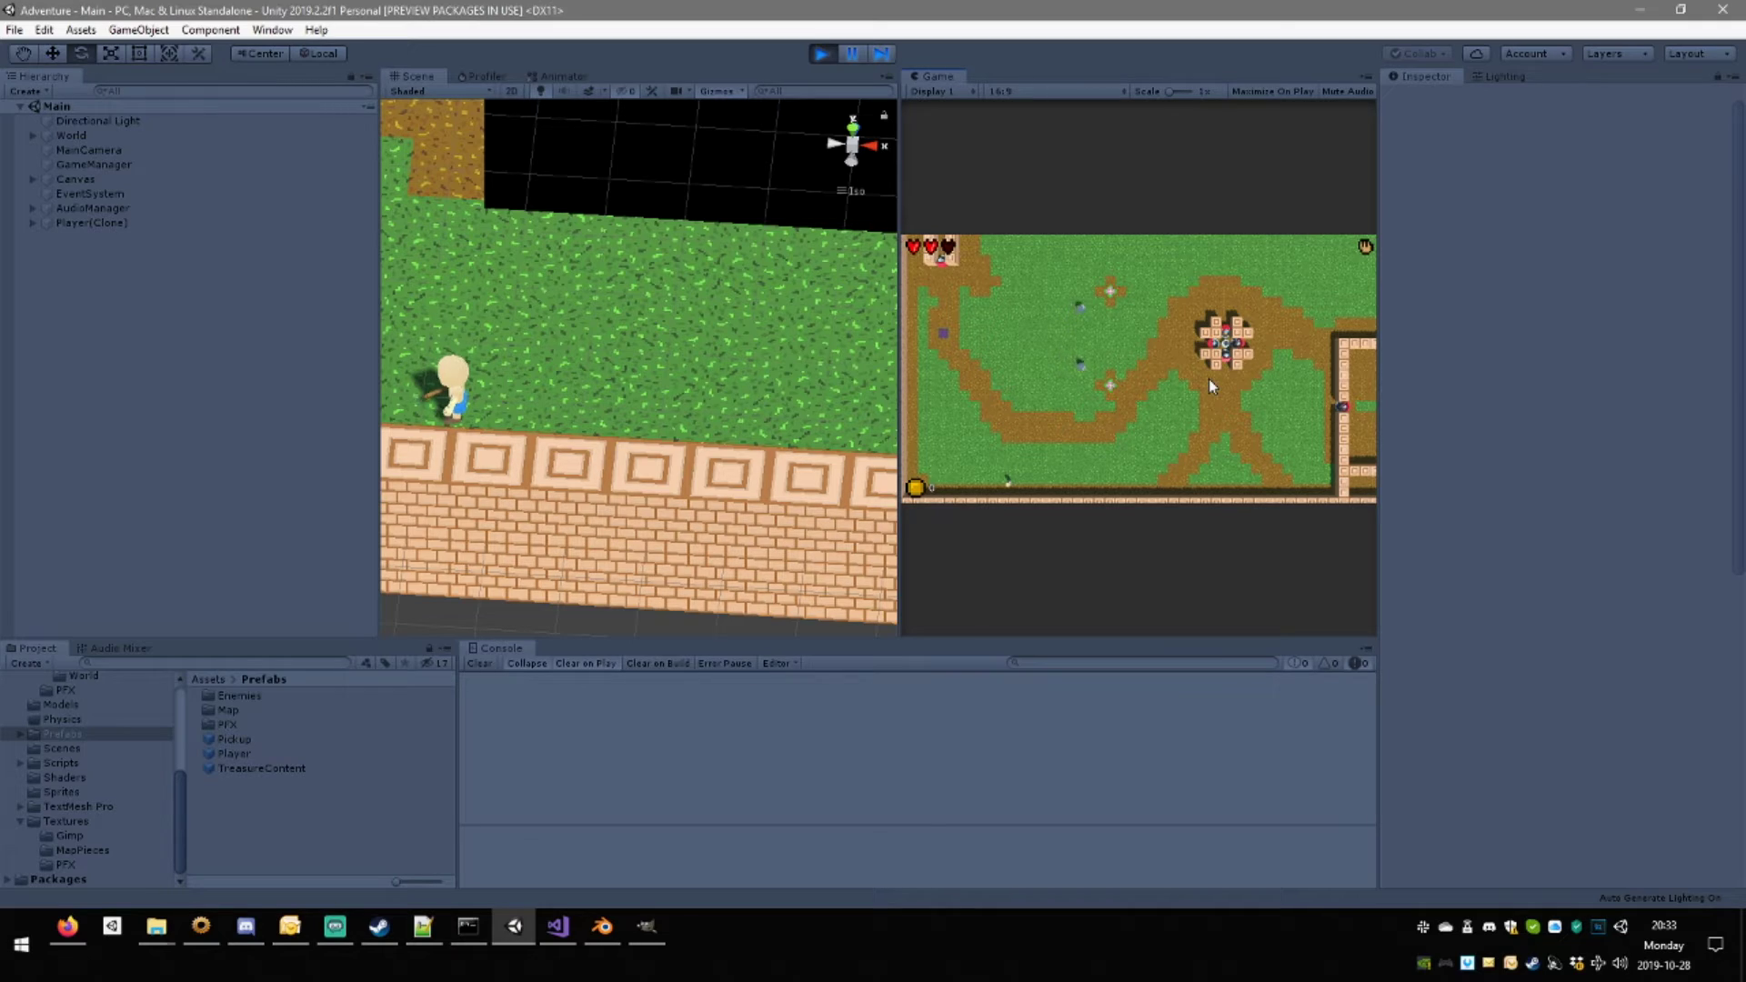